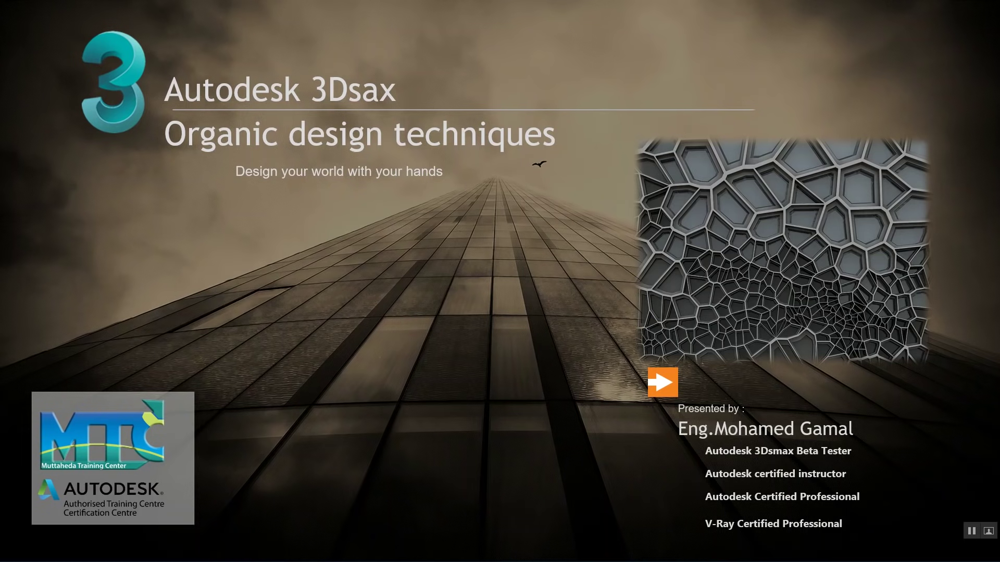
# Advance the slideshow past Workshop content and Let's start! to the Sample 1 twisting-towers slide
pyautogui.press('Right')
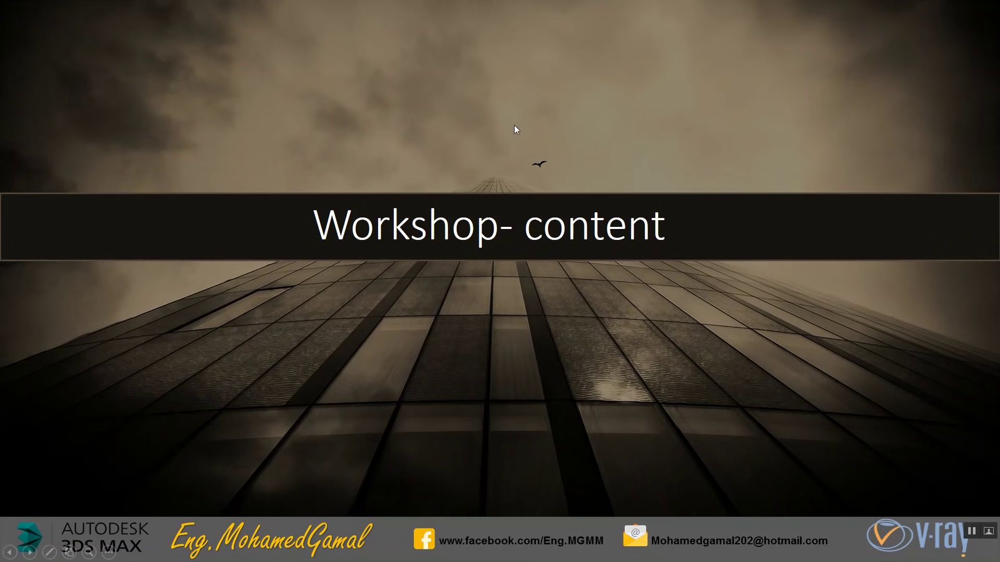
pyautogui.press('Right')
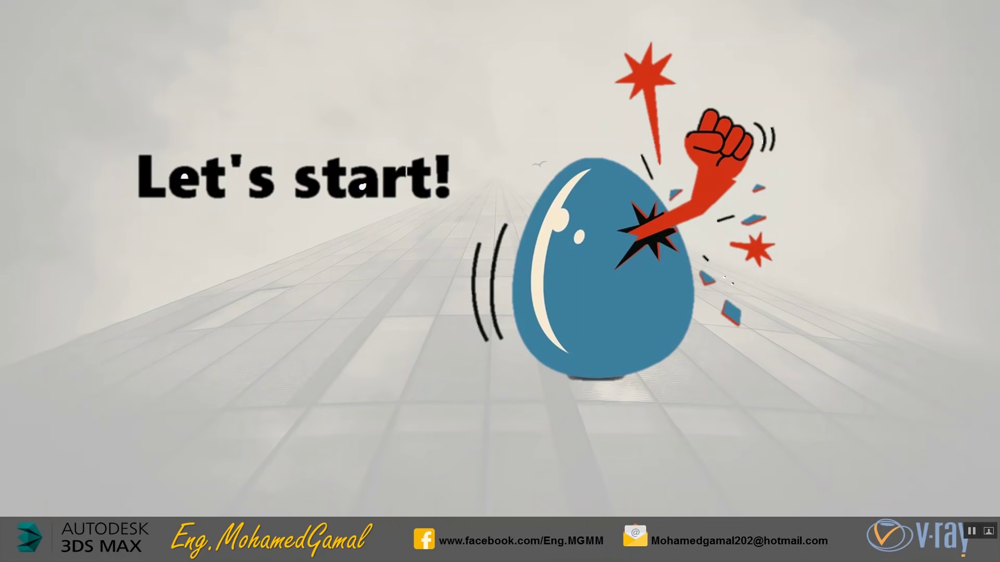
pyautogui.click(319, 161)
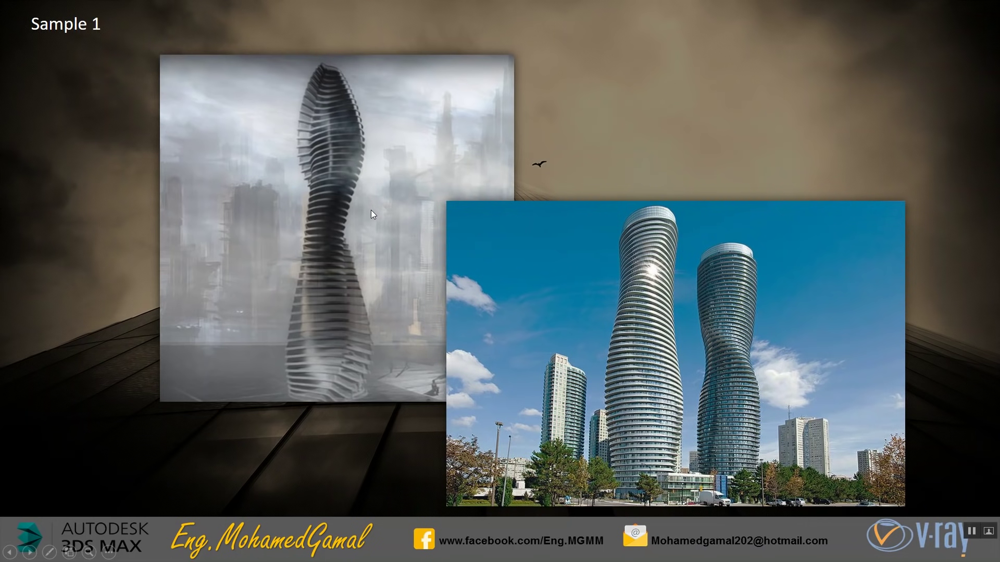
# Step through the FFD, Array and Line types slides, then switch to the 3ds Max box scene
pyautogui.click(371, 209)
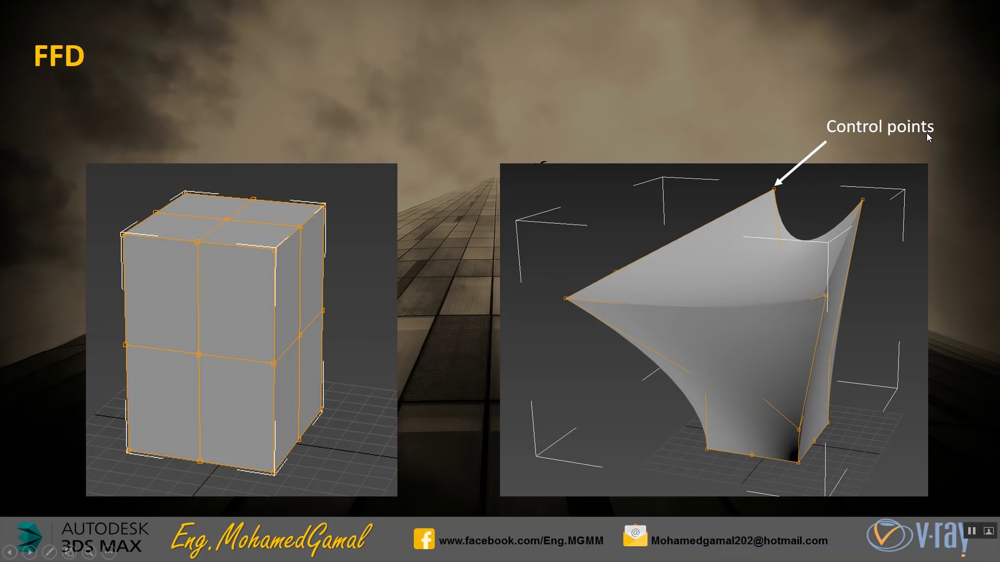
pyautogui.click(713, 173)
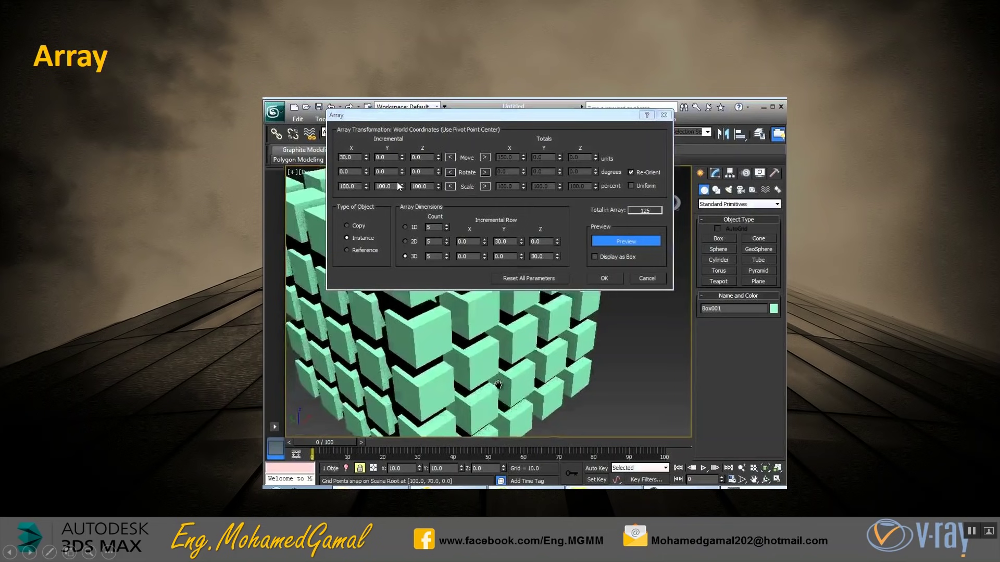
pyautogui.click(428, 227)
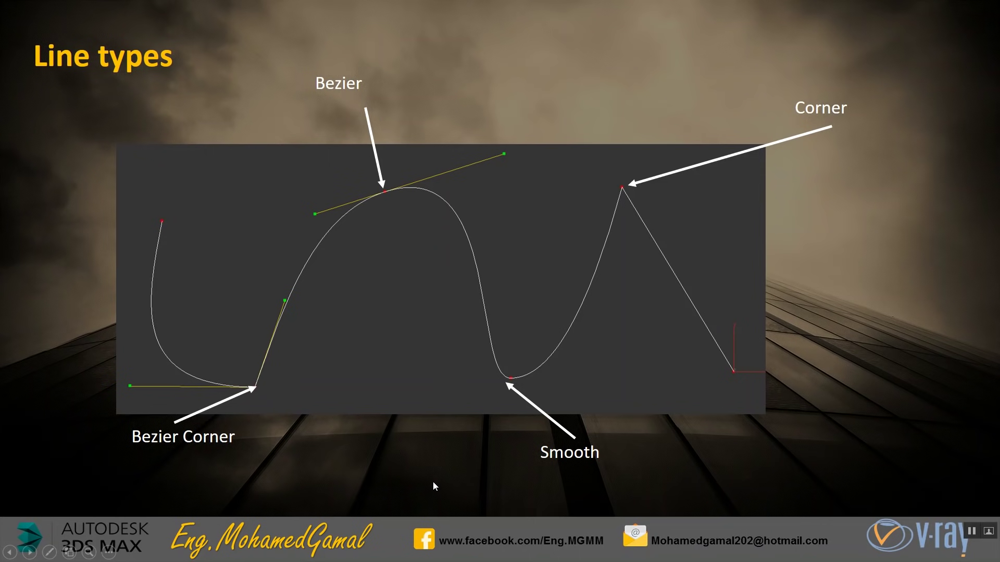
pyautogui.hotkey('alt', 'Tab')
pyautogui.hotkey('alt', 'Tab')
pyautogui.hotkey('alt', 'Tab')
pyautogui.click(242, 320)
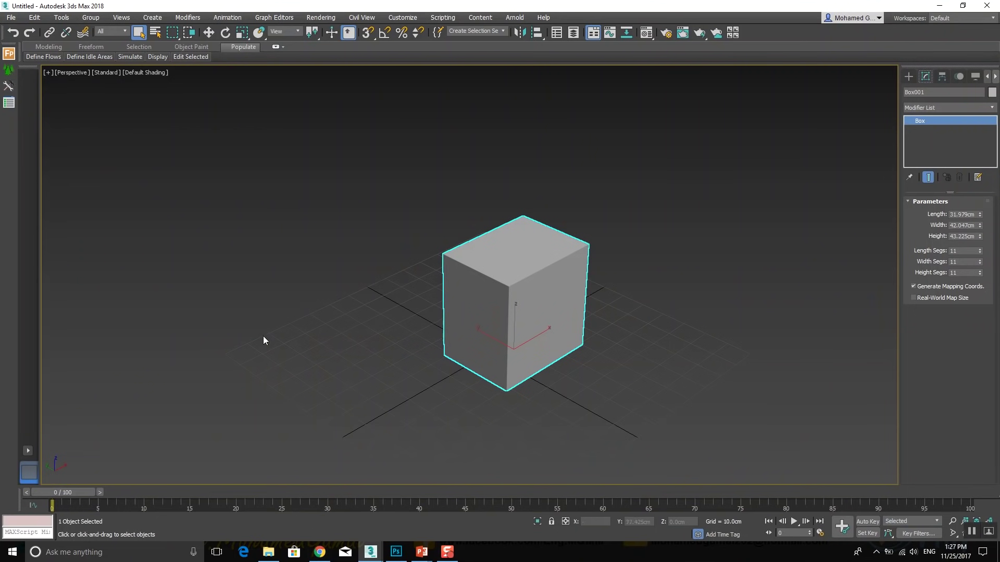
pyautogui.press('F4')
pyautogui.press('F4')
pyautogui.click(941, 108)
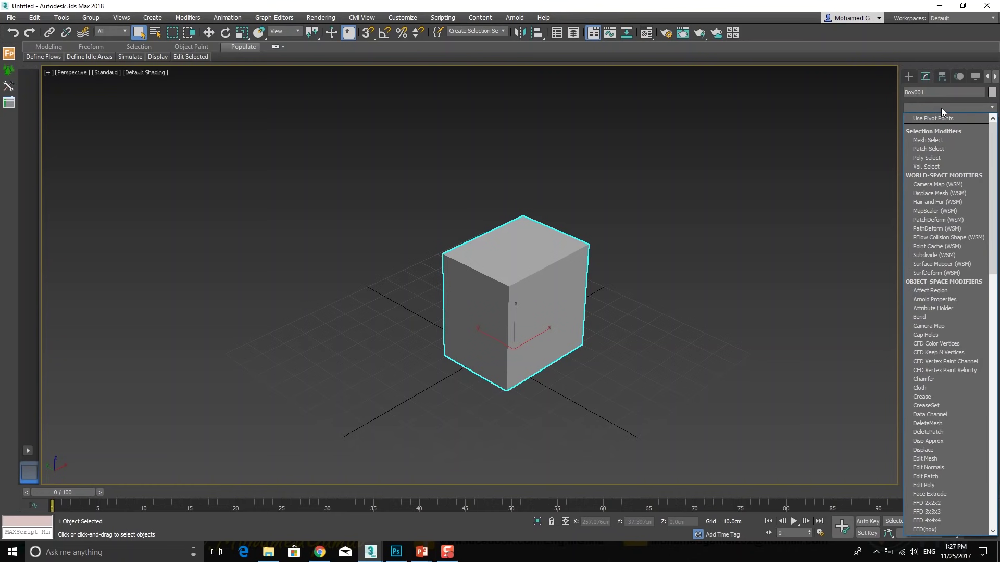
pyautogui.press('f')
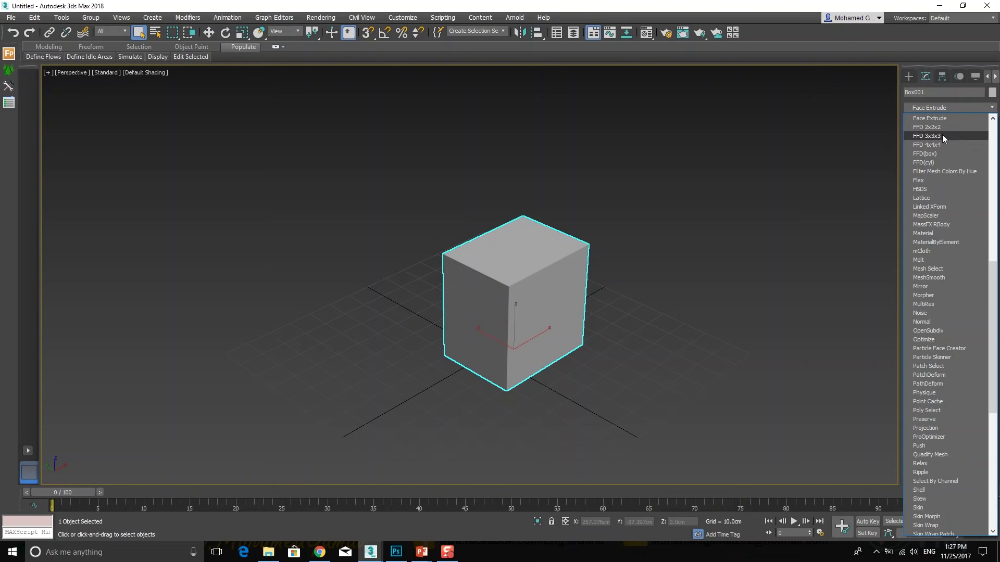
pyautogui.click(942, 135)
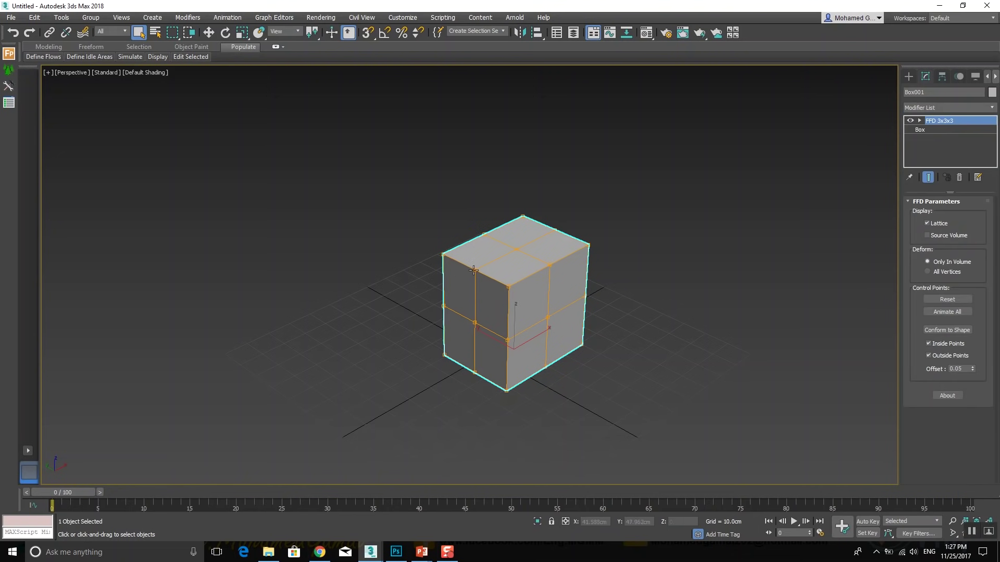
pyautogui.click(920, 120)
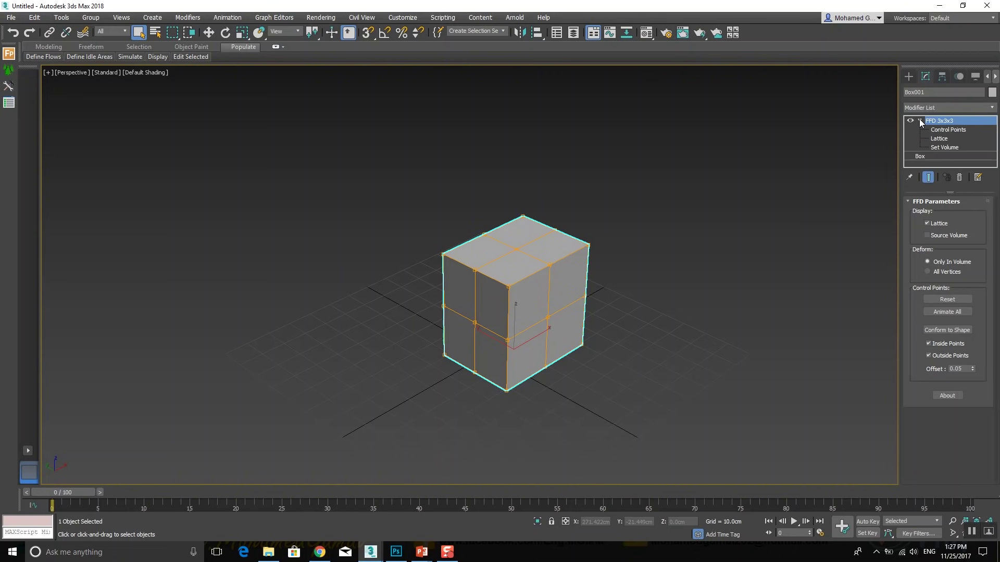
pyautogui.click(943, 130)
pyautogui.scroll(3, 598, 236)
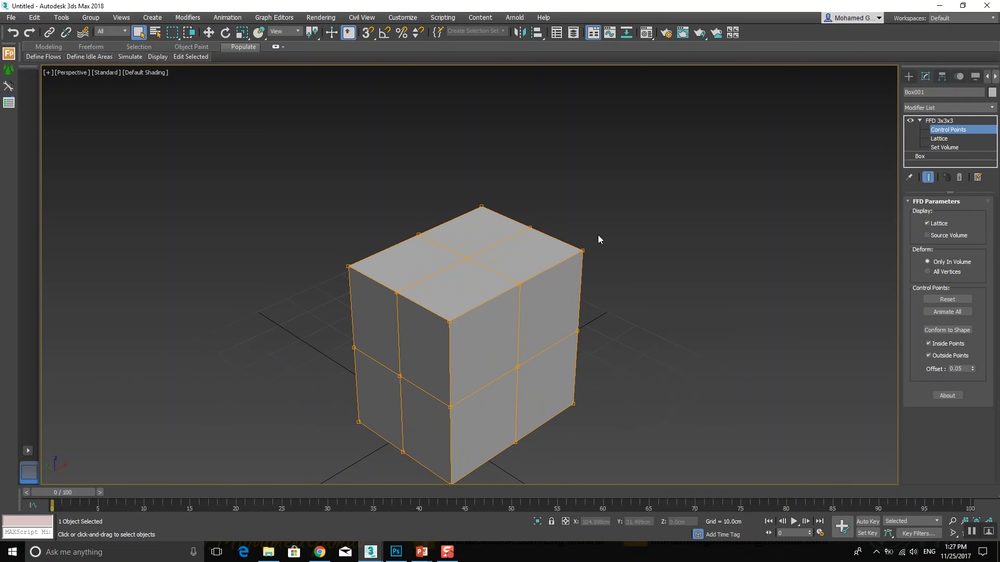
pyautogui.press('w')
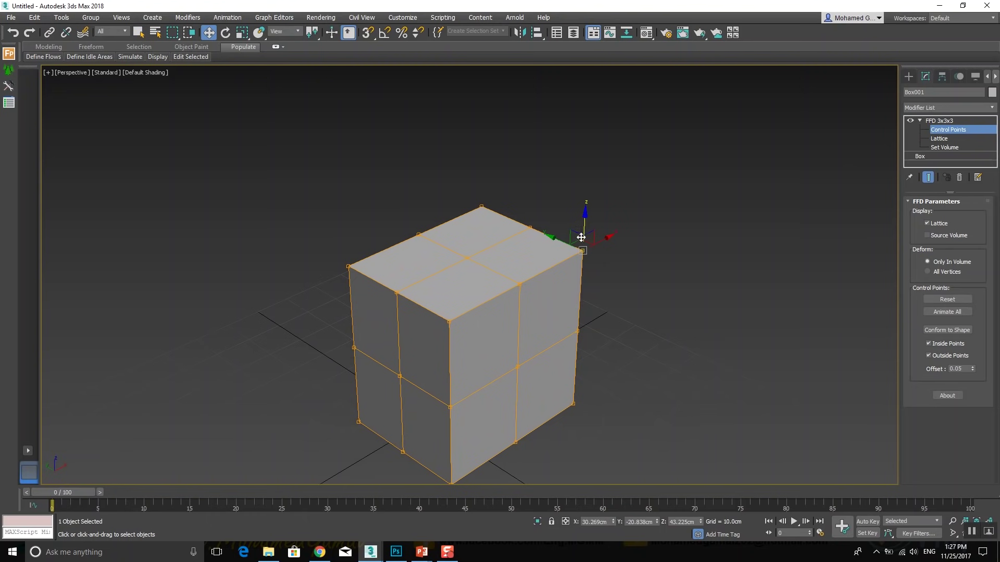
pyautogui.moveTo(583, 240)
pyautogui.mouseDown()
pyautogui.moveTo(616, 172)
pyautogui.moveTo(683, 116)
pyautogui.mouseUp()
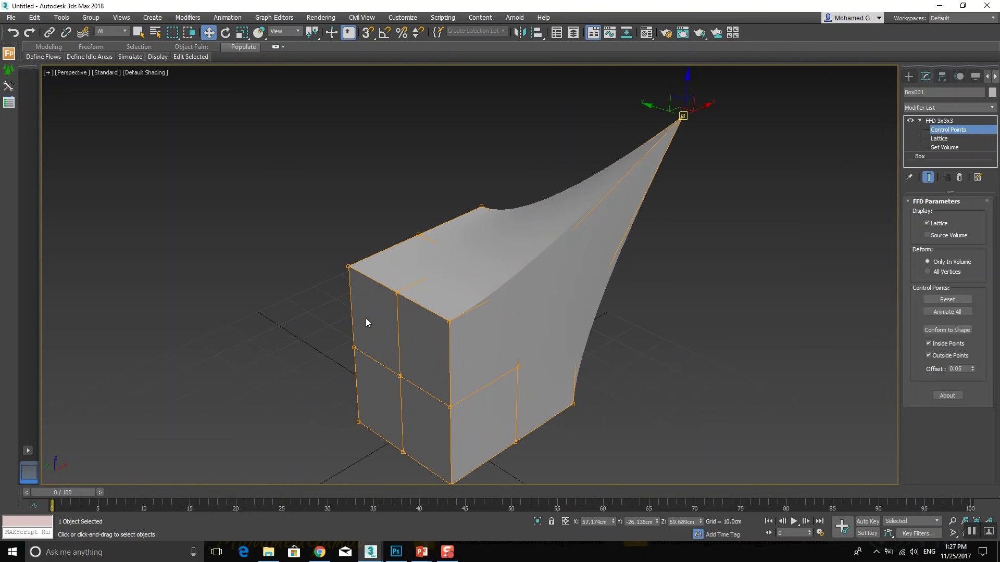
pyautogui.moveTo(335, 270); pyautogui.dragTo(245, 401)
pyautogui.moveTo(245, 401)
pyautogui.keyDown('alt'); pyautogui.mouseDown(button='middle')
pyautogui.moveTo(428, 314)
pyautogui.moveTo(467, 328)
pyautogui.moveTo(421, 338)
pyautogui.mouseUp(button='middle'); pyautogui.keyUp('alt')
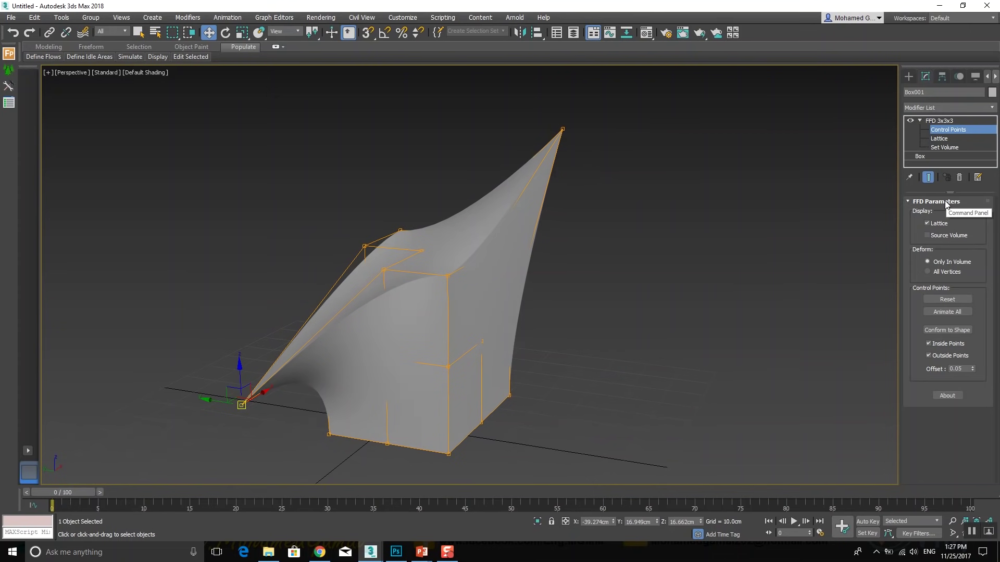
pyautogui.moveTo(604, 233)
pyautogui.keyDown('alt'); pyautogui.mouseDown(button='middle')
pyautogui.moveTo(624, 224)
pyautogui.moveTo(462, 251)
pyautogui.moveTo(504, 203)
pyautogui.mouseUp(button='middle'); pyautogui.keyUp('alt')
pyautogui.moveTo(397, 295); pyautogui.dragTo(392, 296)
pyautogui.moveTo(392, 296)
pyautogui.keyDown('alt'); pyautogui.mouseDown(button='middle')
pyautogui.moveTo(415, 309)
pyautogui.moveTo(367, 342)
pyautogui.mouseUp(button='middle'); pyautogui.keyUp('alt')
pyautogui.press('e')
pyautogui.press('w')
pyautogui.press('r')
pyautogui.moveTo(436, 270); pyautogui.dragTo(468, 231)
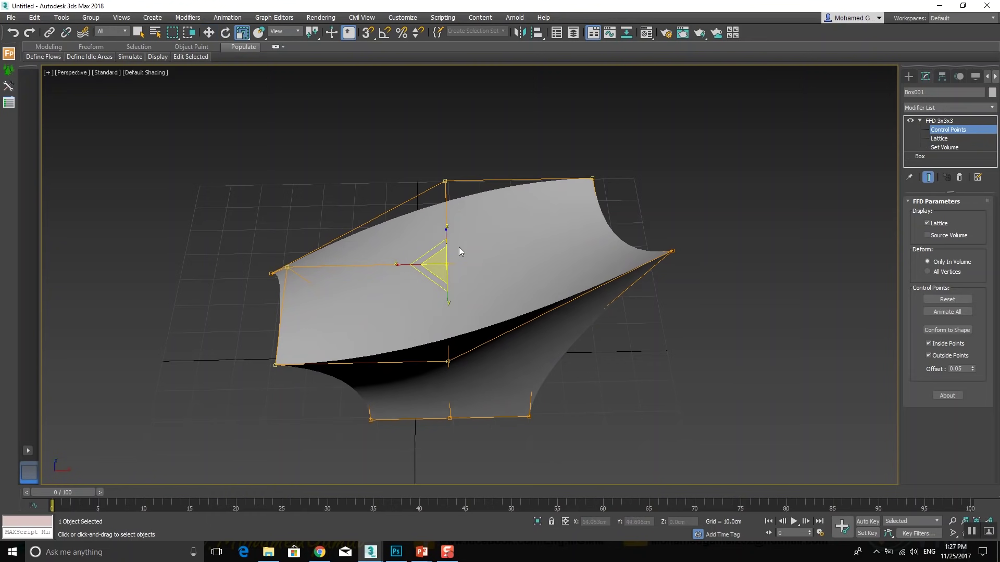
pyautogui.keyDown('alt'); pyautogui.moveTo(458, 247); pyautogui.dragTo(493, 254, button='middle'); pyautogui.keyUp('alt')
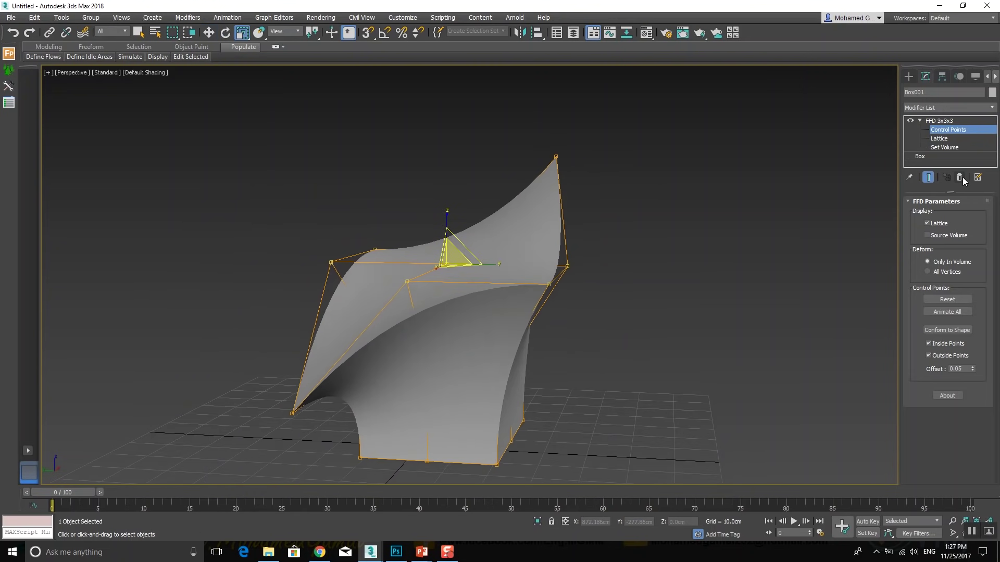
pyautogui.click(959, 178)
pyautogui.scroll(-2, 513, 294)
pyautogui.scroll(-2, 537, 281)
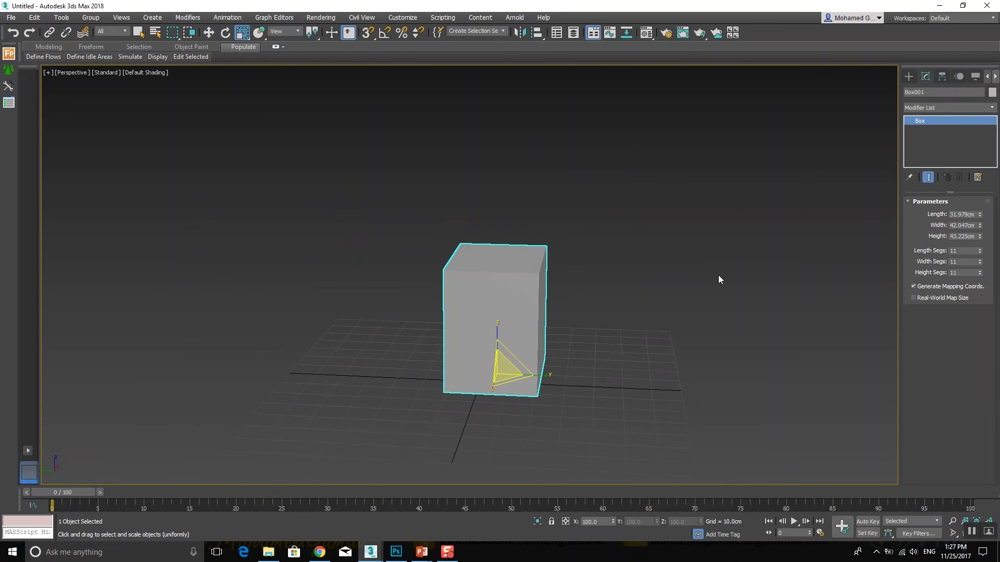
# Open the box's Array dialog with live preview, spacing copies -40cm along Y
pyautogui.click(71, 18)
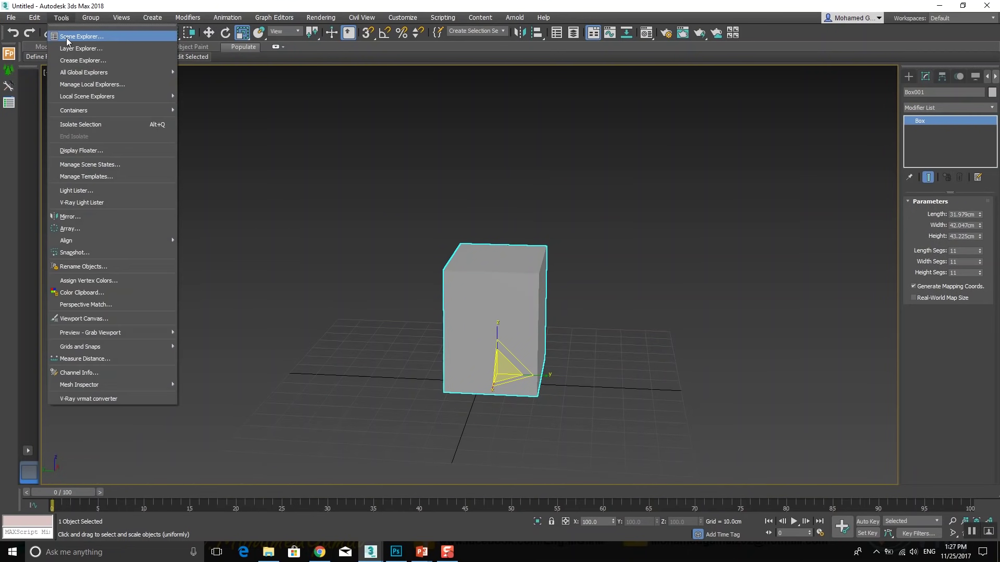
pyautogui.click(88, 228)
pyautogui.scroll(3, 258, 313)
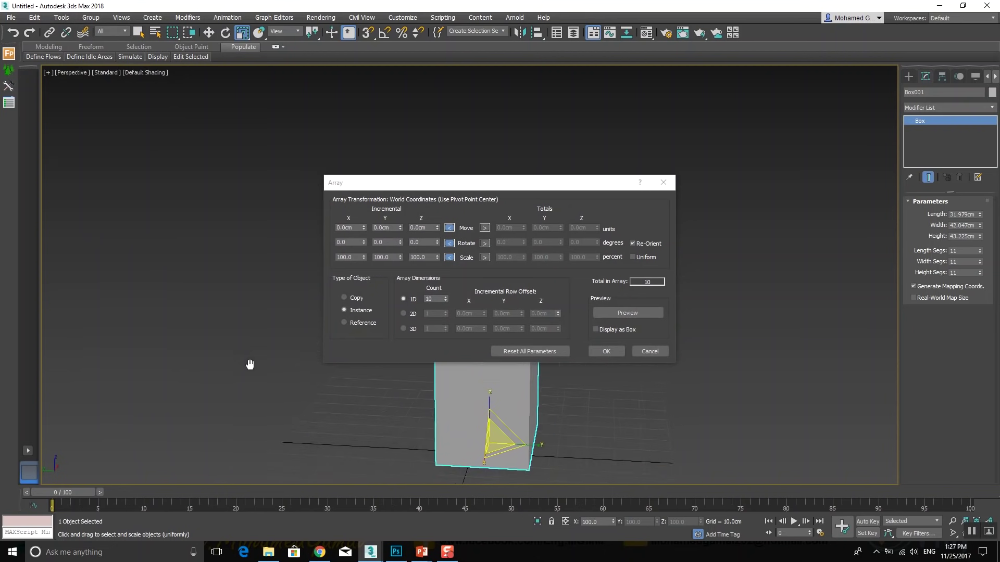
pyautogui.scroll(3, 250, 364)
pyautogui.moveTo(514, 185); pyautogui.dragTo(285, 77)
pyautogui.moveTo(491, 329)
pyautogui.mouseDown(button='middle')
pyautogui.moveTo(492, 291)
pyautogui.moveTo(373, 346)
pyautogui.mouseUp(button='middle')
pyautogui.press('w')
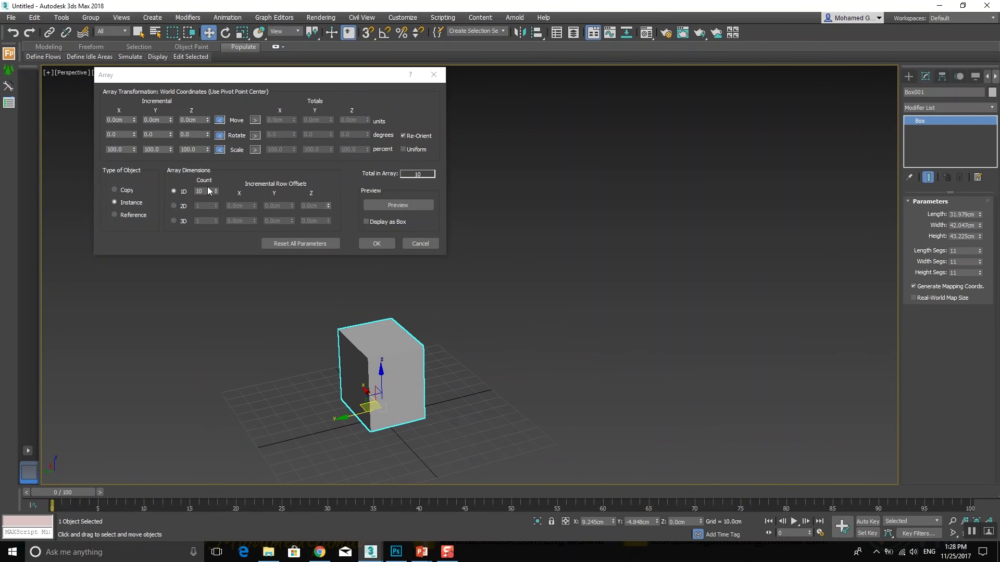
pyautogui.click(413, 209)
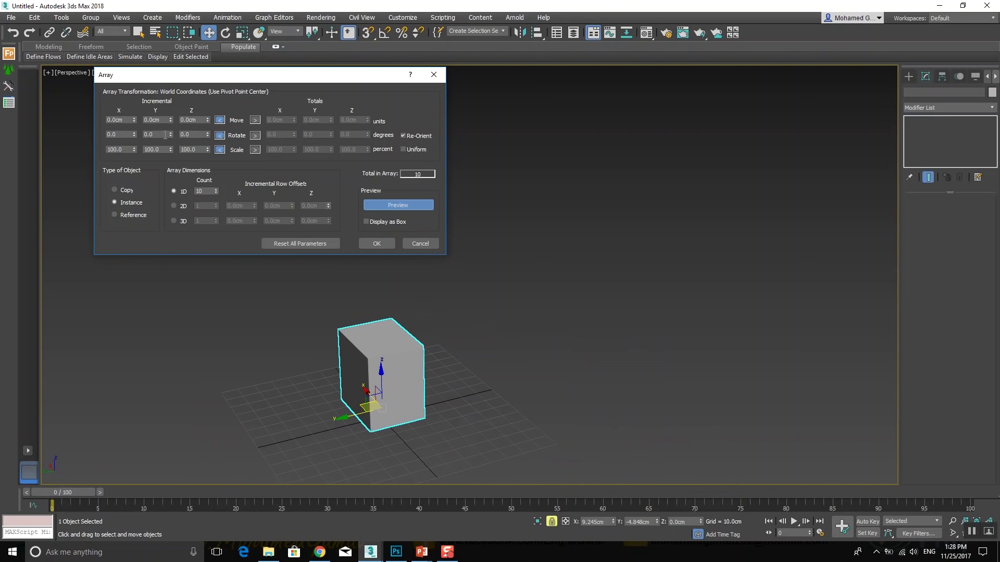
pyautogui.moveTo(172, 120); pyautogui.dragTo(171, 140)
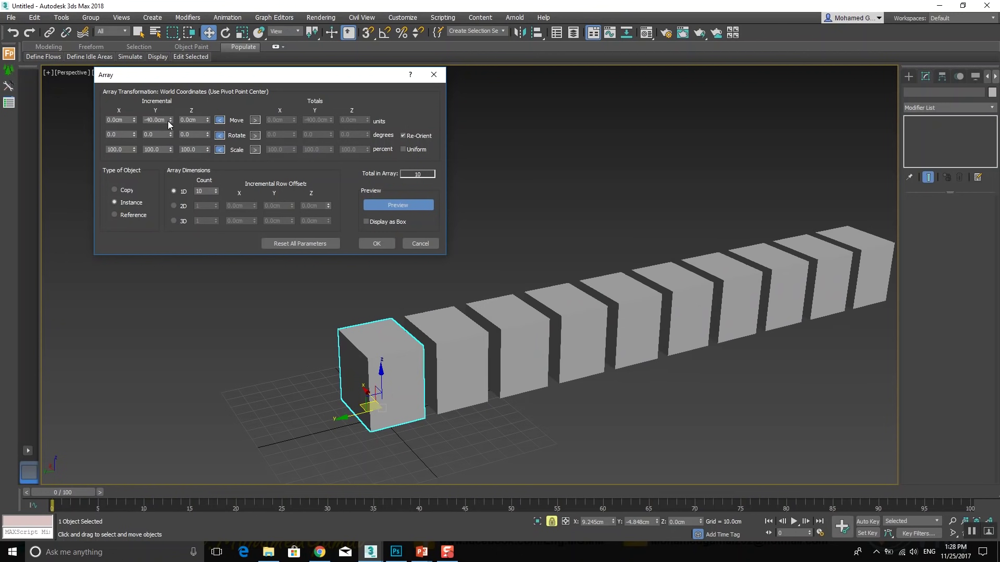
pyautogui.moveTo(521, 312); pyautogui.dragTo(393, 317, button='middle')
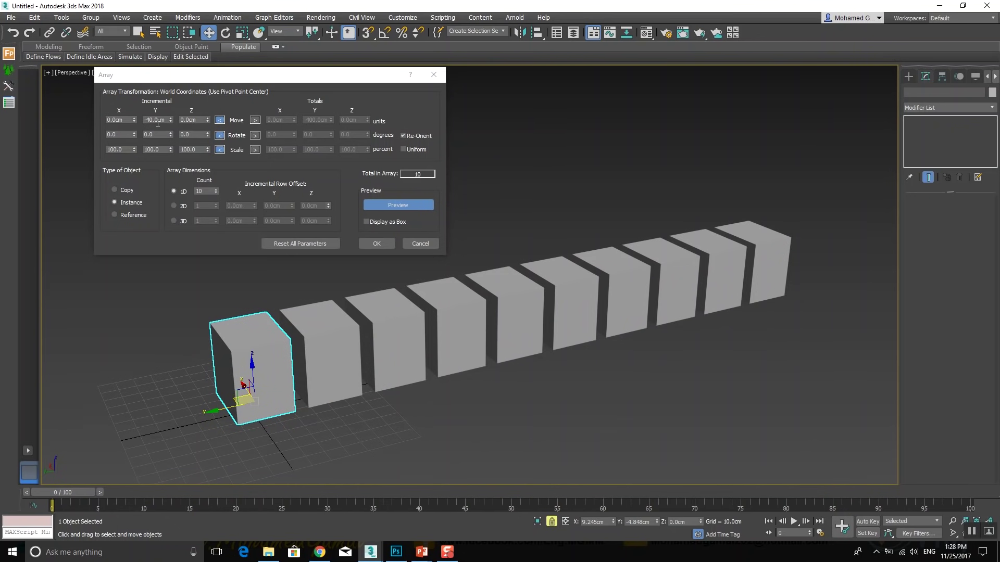
# Test totals mode, a Z offset and 5° Z rotation, then reset to a straight row
pyautogui.click(255, 121)
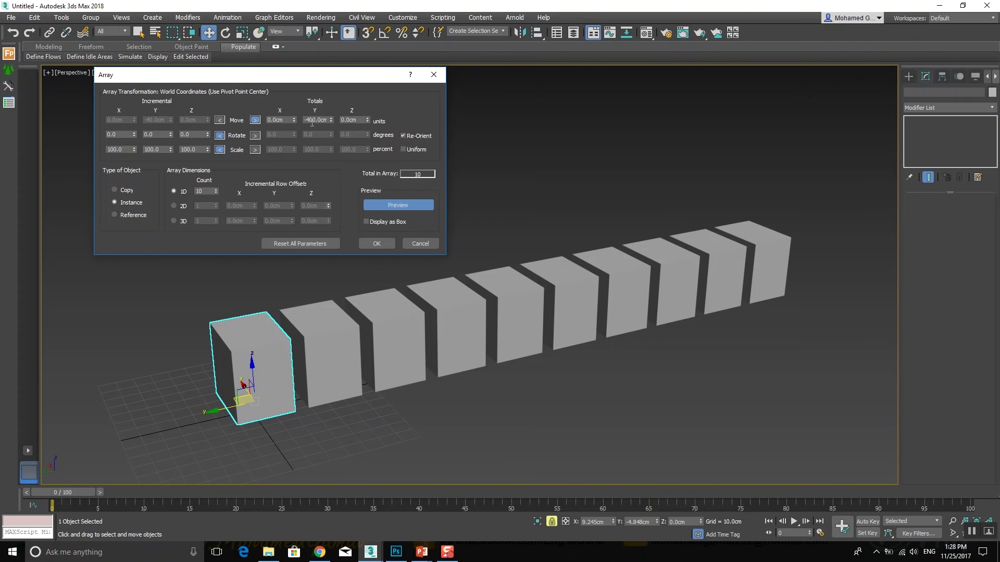
pyautogui.moveTo(288, 306); pyautogui.dragTo(310, 330, button='middle')
pyautogui.click(219, 121)
pyautogui.moveTo(211, 119); pyautogui.dragTo(210, 123)
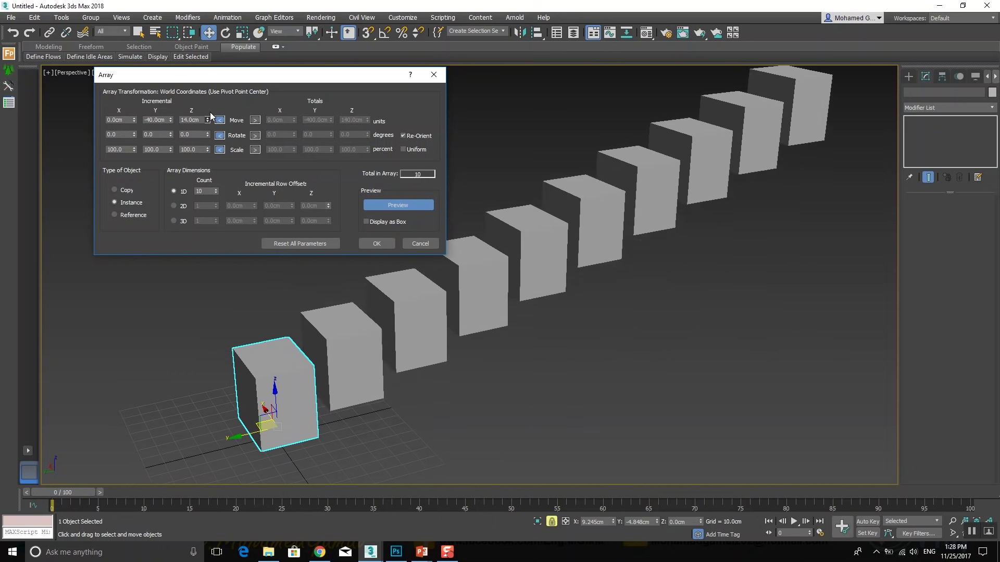
pyautogui.rightClick(210, 123)
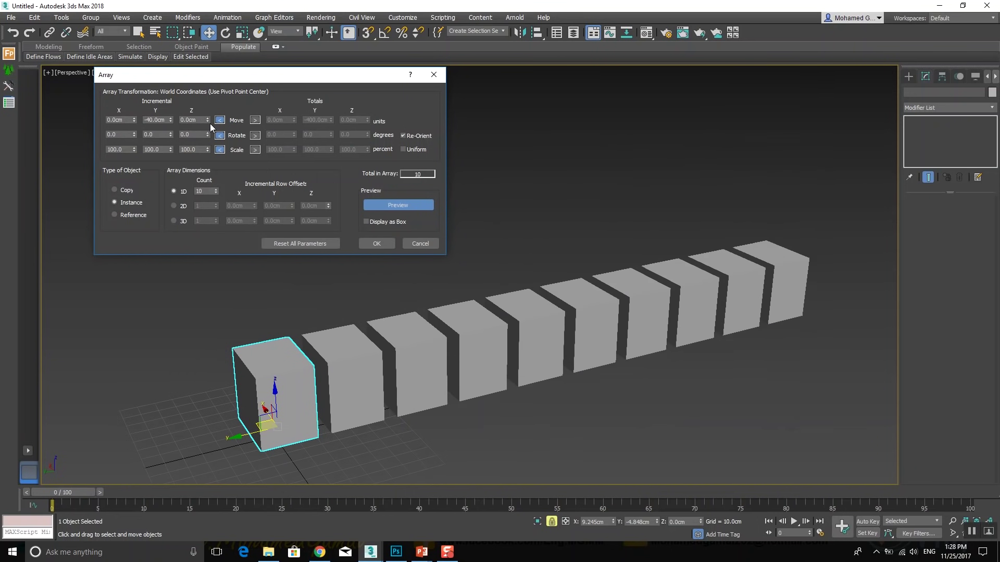
pyautogui.moveTo(208, 133); pyautogui.dragTo(211, 131)
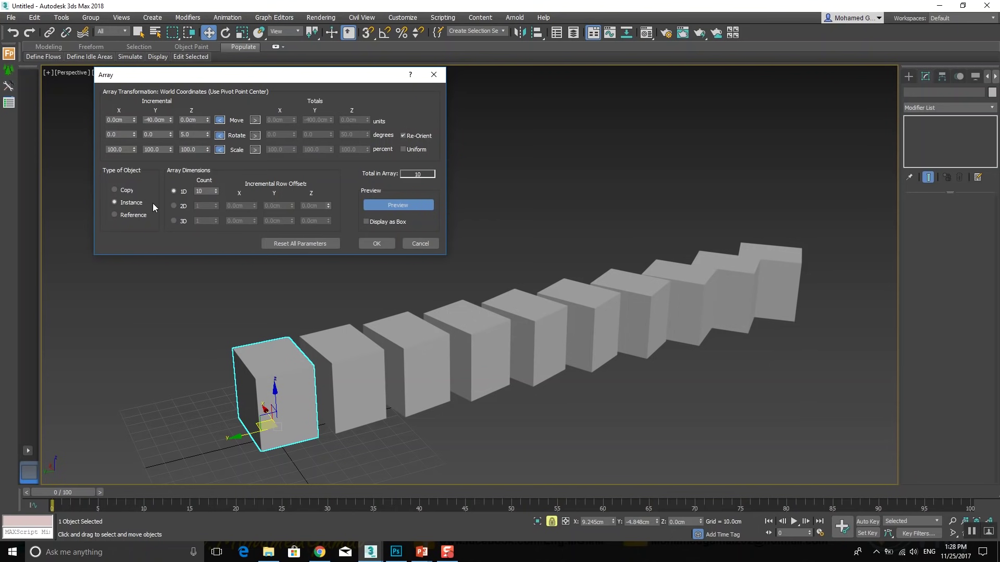
pyautogui.moveTo(209, 133); pyautogui.dragTo(208, 138)
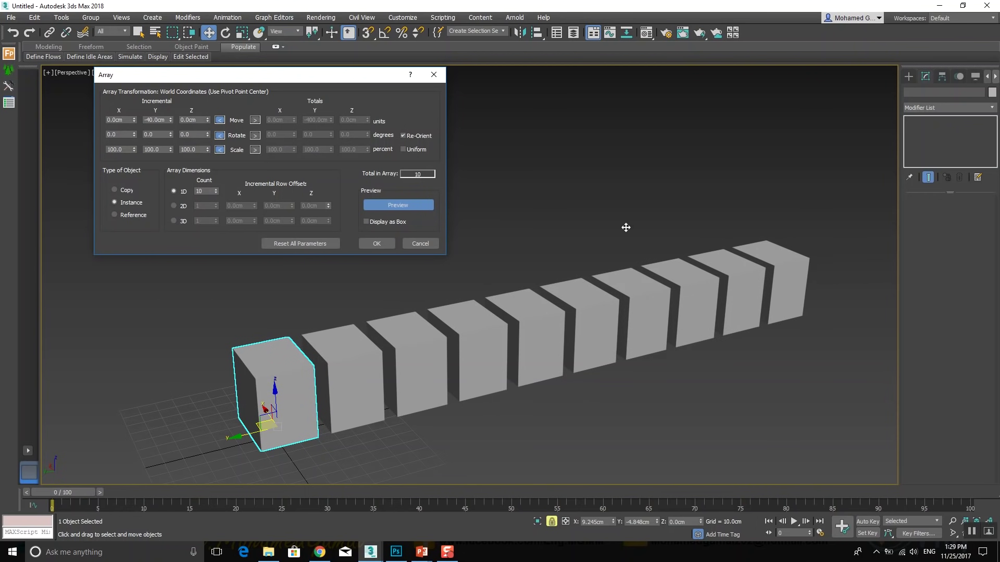
# Make the array 2D with 10 rows offset 50cm, giving 100 boxes
pyautogui.click(180, 206)
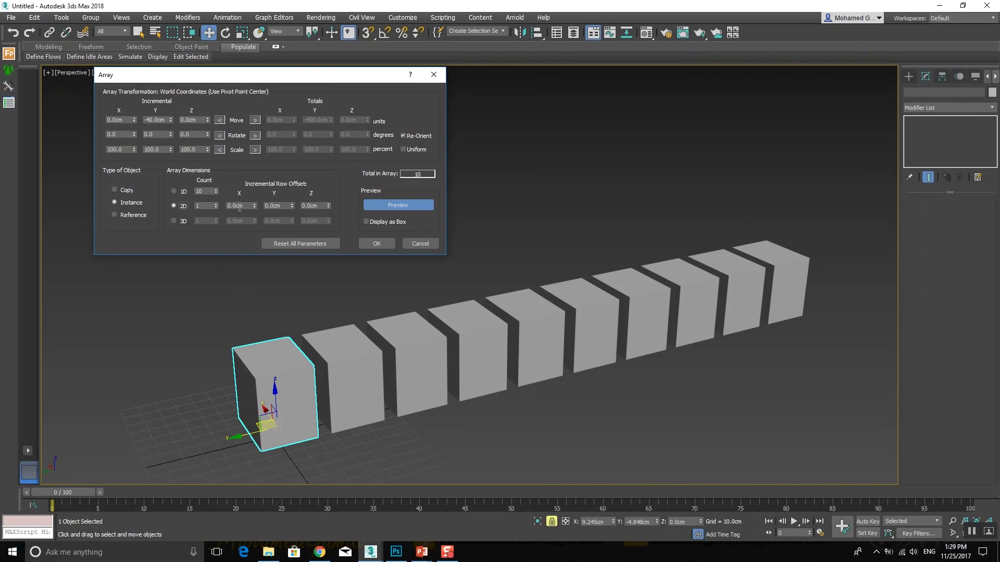
pyautogui.click(211, 206)
pyautogui.write('0')
pyautogui.moveTo(250, 206); pyautogui.dragTo(226, 207)
pyautogui.write('40')
pyautogui.press('Return')
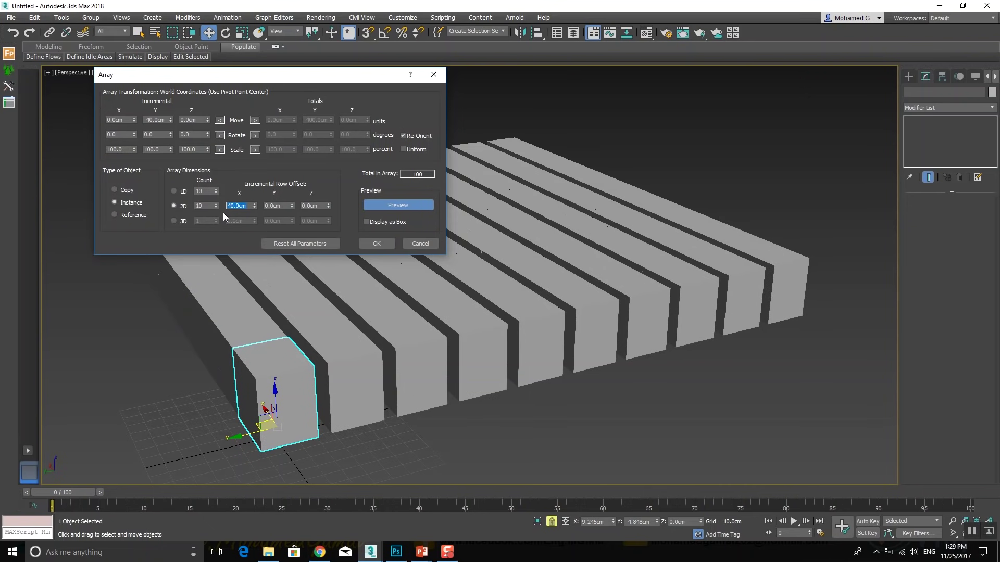
pyautogui.write('50')
pyautogui.press('Return')
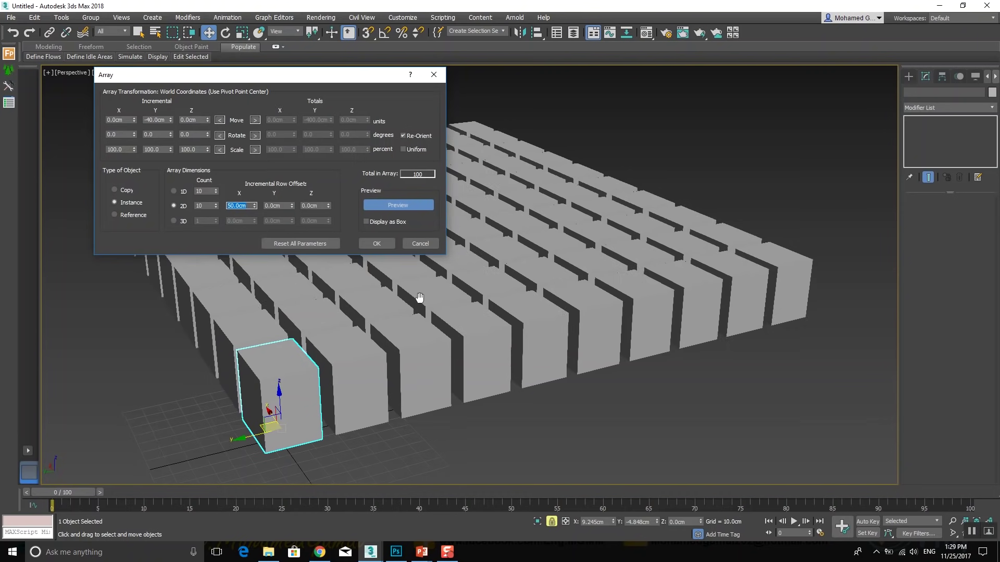
pyautogui.keyDown('alt'); pyautogui.moveTo(405, 292); pyautogui.dragTo(526, 316, button='middle'); pyautogui.keyUp('alt')
pyautogui.scroll(2, 472, 351)
pyautogui.scroll(-3, 472, 351)
# Add a 3D level of 10 layers spaced 50cm and create the 1000-box array
pyautogui.click(174, 220)
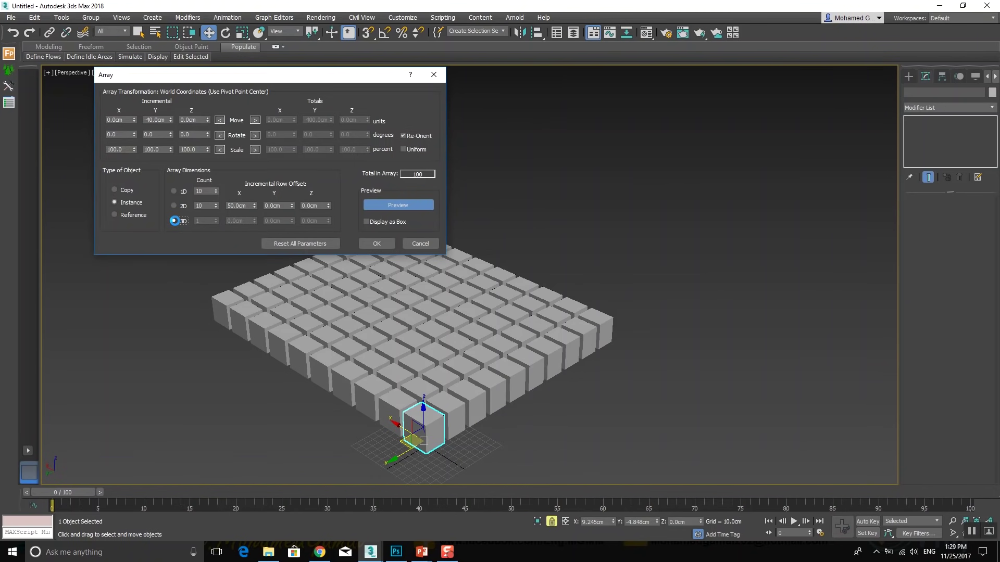
pyautogui.click(212, 220)
pyautogui.write('10')
pyautogui.click(272, 220)
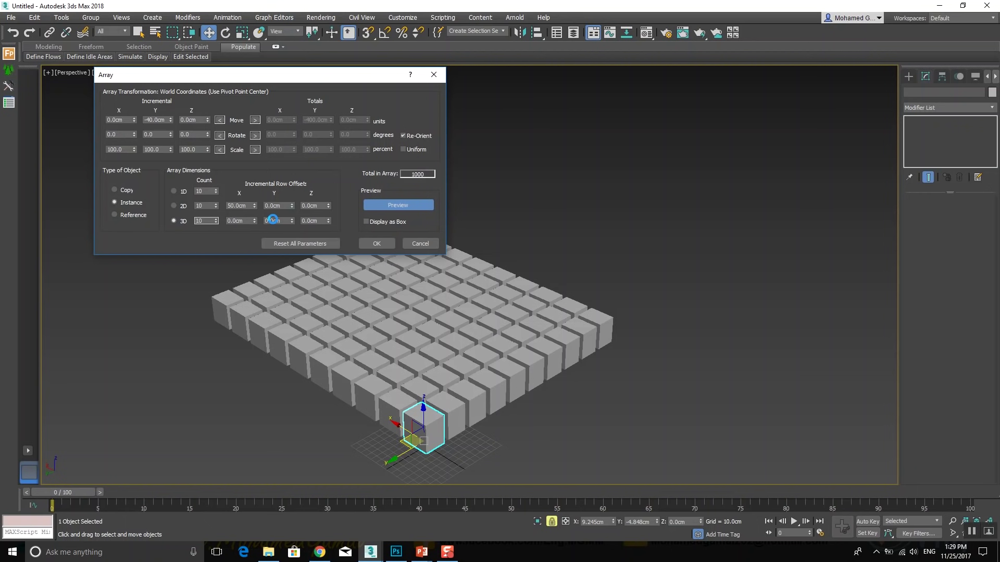
pyautogui.doubleClick(322, 221)
pyautogui.write('50')
pyautogui.moveTo(595, 184)
pyautogui.keyDown('alt'); pyautogui.mouseDown(button='middle')
pyautogui.moveTo(514, 230)
pyautogui.moveTo(533, 272)
pyautogui.mouseUp(button='middle'); pyautogui.keyUp('alt')
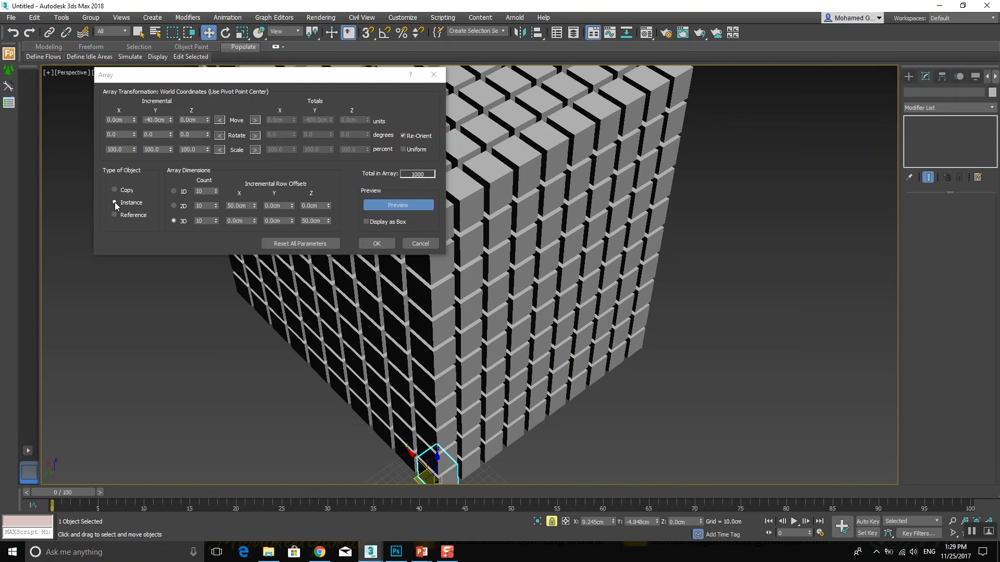
pyautogui.click(376, 244)
# Shorten all instanced boxes to 26.528cm by changing one box's Height
pyautogui.click(430, 199)
pyautogui.moveTo(981, 239); pyautogui.dragTo(985, 256)
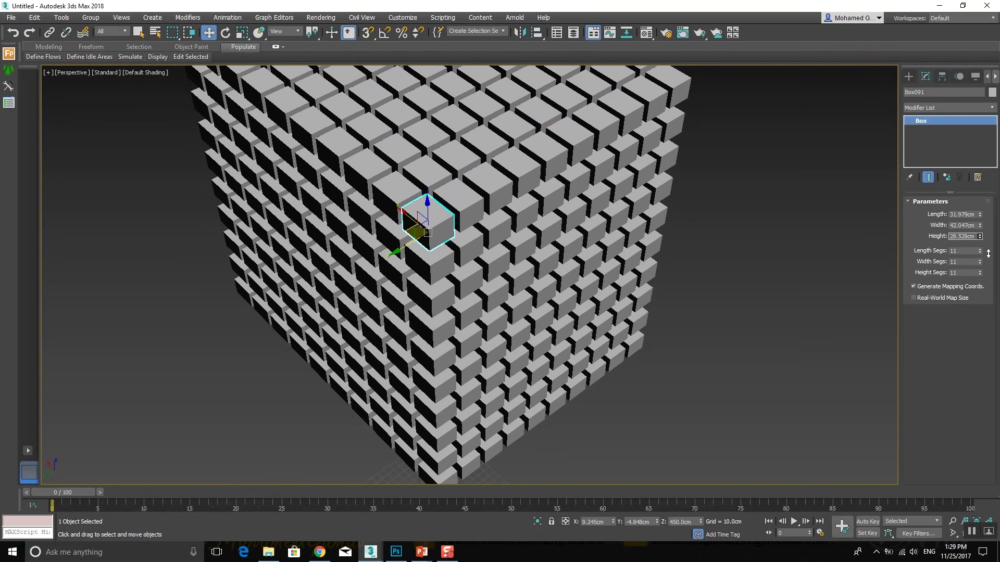
pyautogui.scroll(-3, 647, 211)
pyautogui.moveTo(660, 276)
pyautogui.keyDown('alt'); pyautogui.mouseDown(button='middle')
pyautogui.moveTo(690, 242)
pyautogui.moveTo(146, 166)
pyautogui.mouseUp(button='middle'); pyautogui.keyUp('alt')
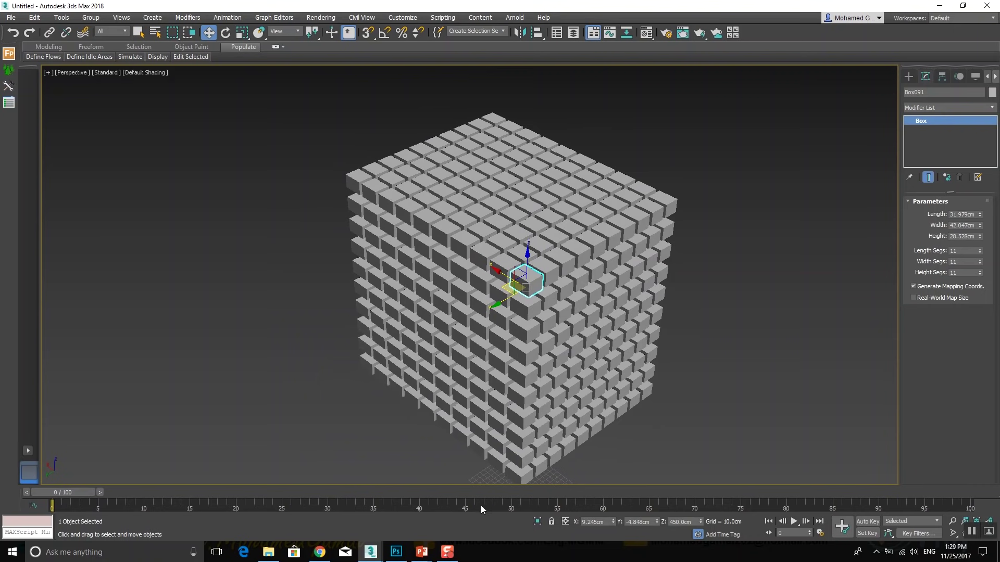
pyautogui.moveTo(370, 552)
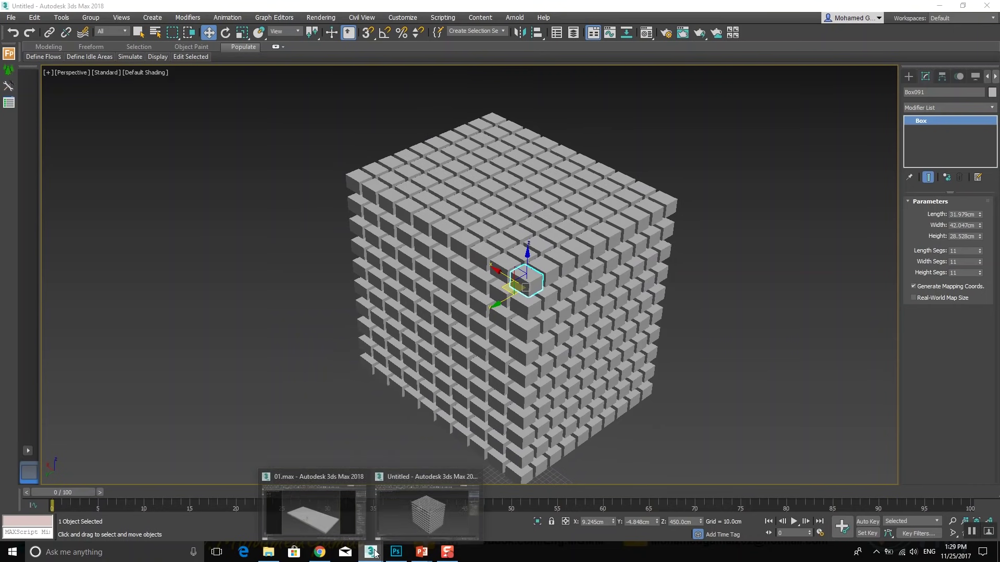
# In 01.max, apply an Extrude modifier to the curved outline on the slab
pyautogui.click(334, 516)
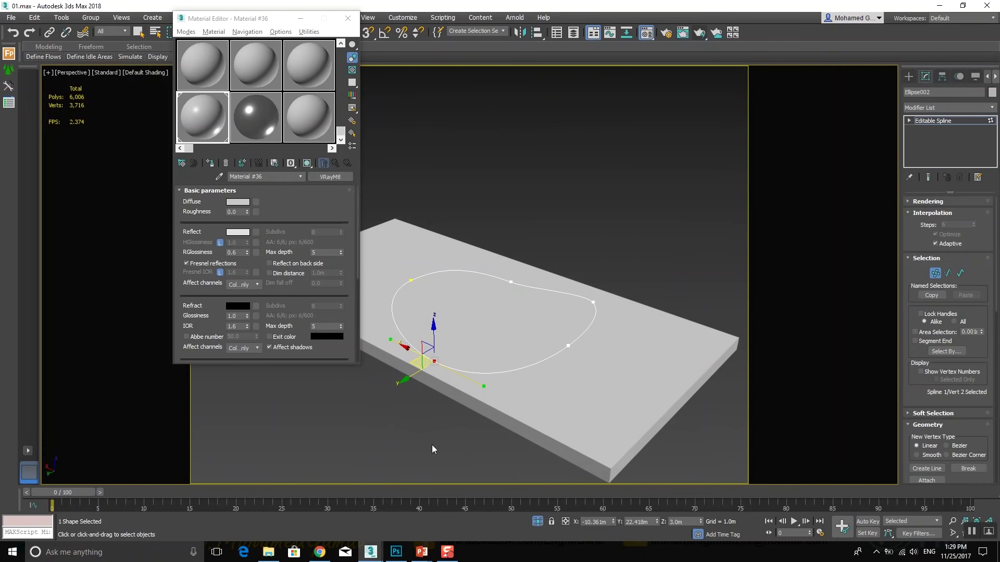
pyautogui.click(300, 18)
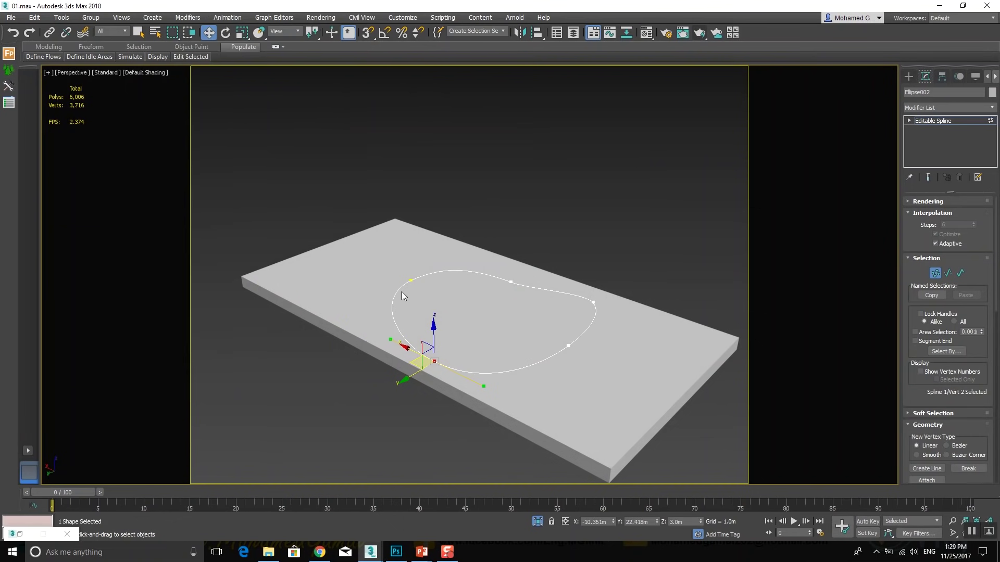
pyautogui.moveTo(552, 375)
pyautogui.keyDown('alt'); pyautogui.mouseDown(button='middle')
pyautogui.moveTo(484, 375)
pyautogui.moveTo(489, 340)
pyautogui.mouseUp(button='middle'); pyautogui.keyUp('alt')
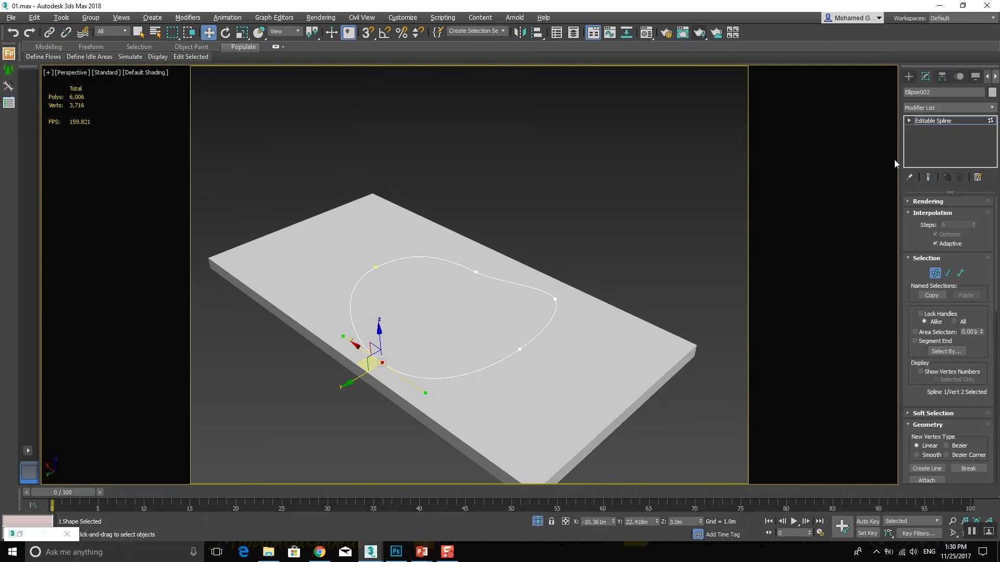
pyautogui.moveTo(541, 294)
pyautogui.keyDown('alt'); pyautogui.mouseDown(button='middle')
pyautogui.moveTo(498, 313)
pyautogui.moveTo(539, 280)
pyautogui.mouseUp(button='middle'); pyautogui.keyUp('alt')
pyautogui.scroll(-3, 517, 333)
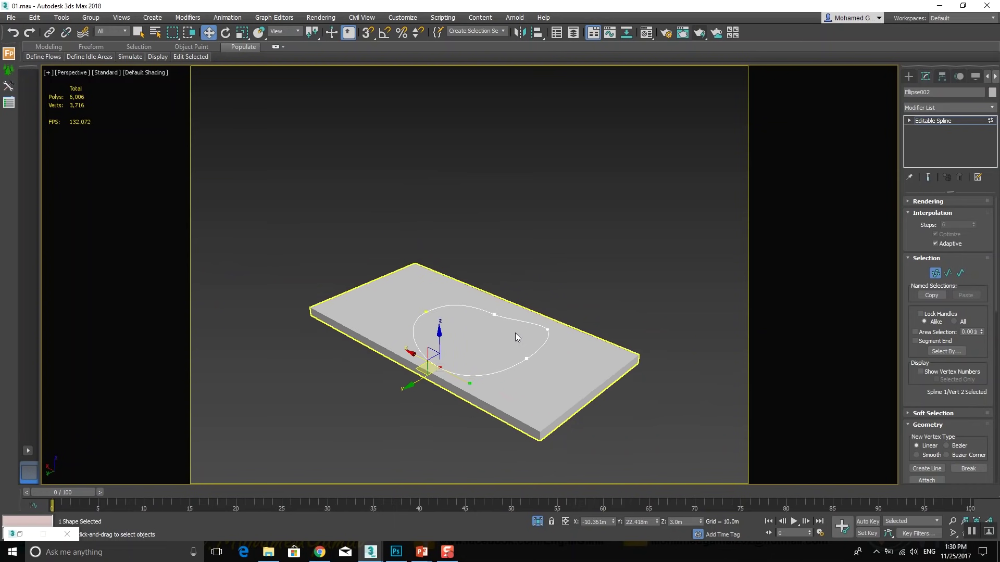
pyautogui.scroll(-2, 527, 330)
pyautogui.click(930, 107)
pyautogui.write('ex')
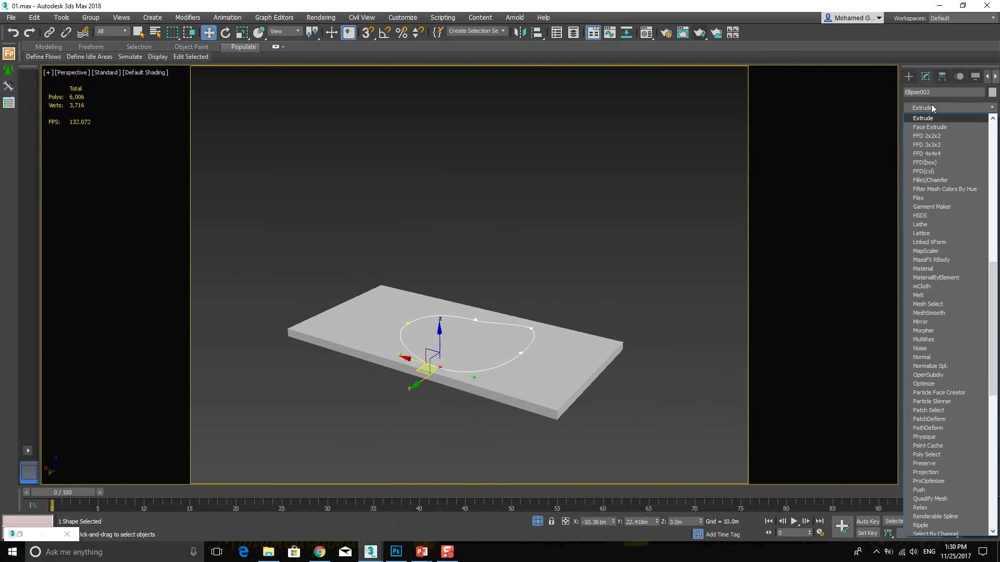
pyautogui.click(931, 118)
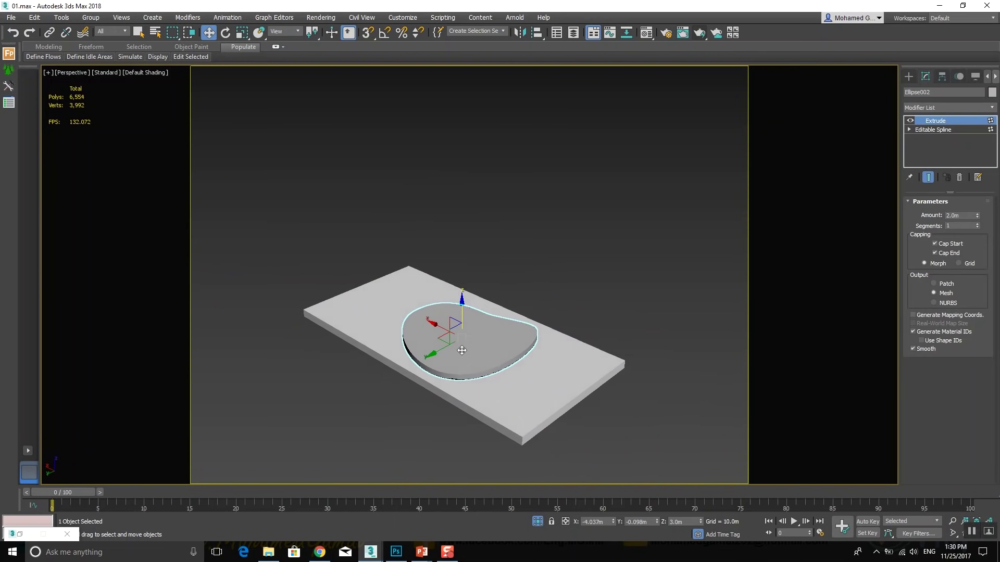
pyautogui.scroll(2, 489, 338)
pyautogui.scroll(2, 489, 338)
pyautogui.scroll(2, 464, 352)
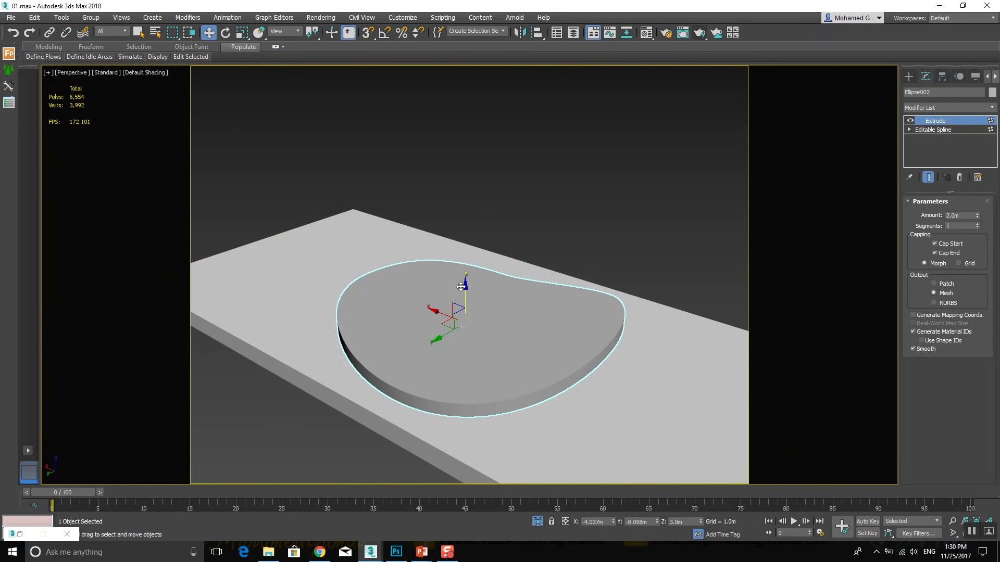
# Clone the extruded shape as Ellipse003 and seat it directly atop Ellipse002
pyautogui.keyDown('shift'); pyautogui.moveTo(463, 299); pyautogui.dragTo(464, 284); pyautogui.keyUp('shift')
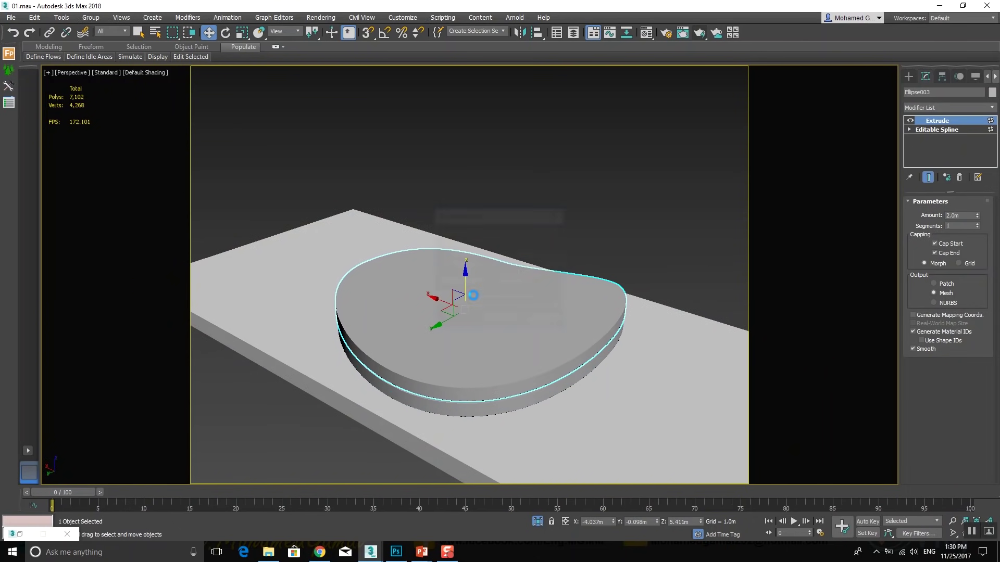
pyautogui.click(502, 321)
pyautogui.hotkey('alt', 'w')
pyautogui.hotkey('alt', 'w')
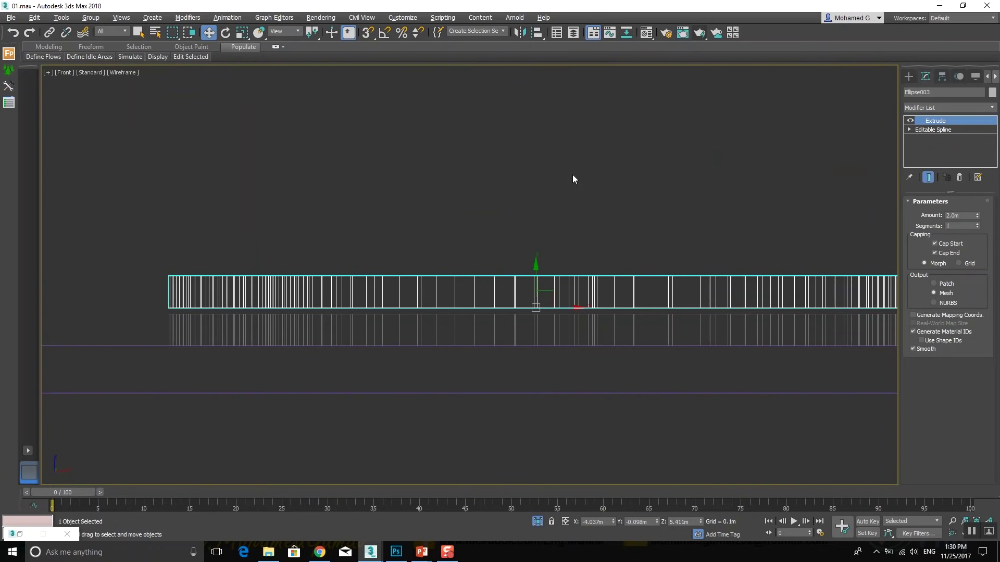
pyautogui.moveTo(557, 297); pyautogui.dragTo(572, 333)
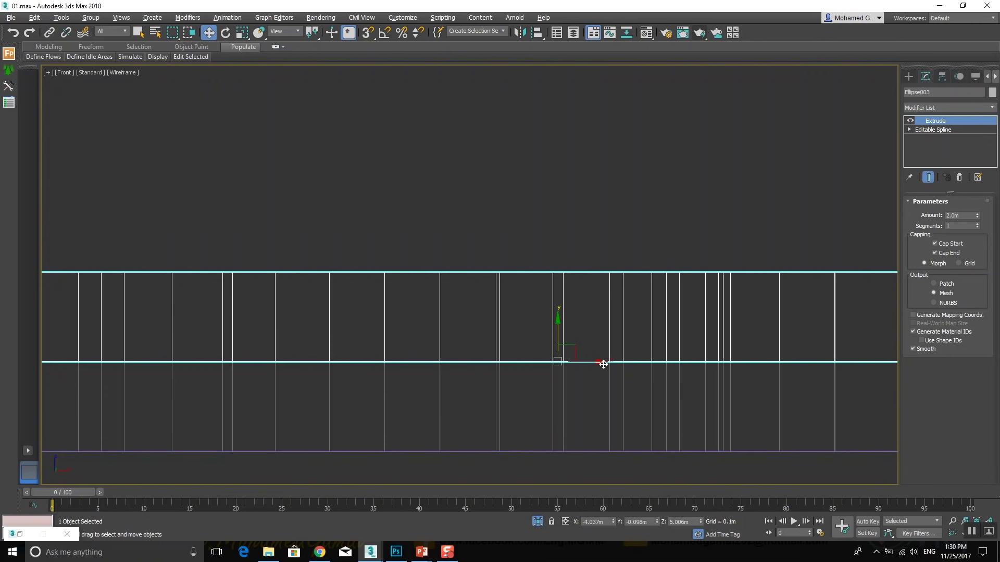
pyautogui.hotkey('alt', 'w')
pyautogui.hotkey('alt', 'w')
pyautogui.keyDown('alt'); pyautogui.moveTo(599, 371); pyautogui.dragTo(600, 385, button='middle'); pyautogui.keyUp('alt')
pyautogui.click(909, 129)
# Outline Ellipse003's spline inward and delete the original outer spline
pyautogui.click(927, 156)
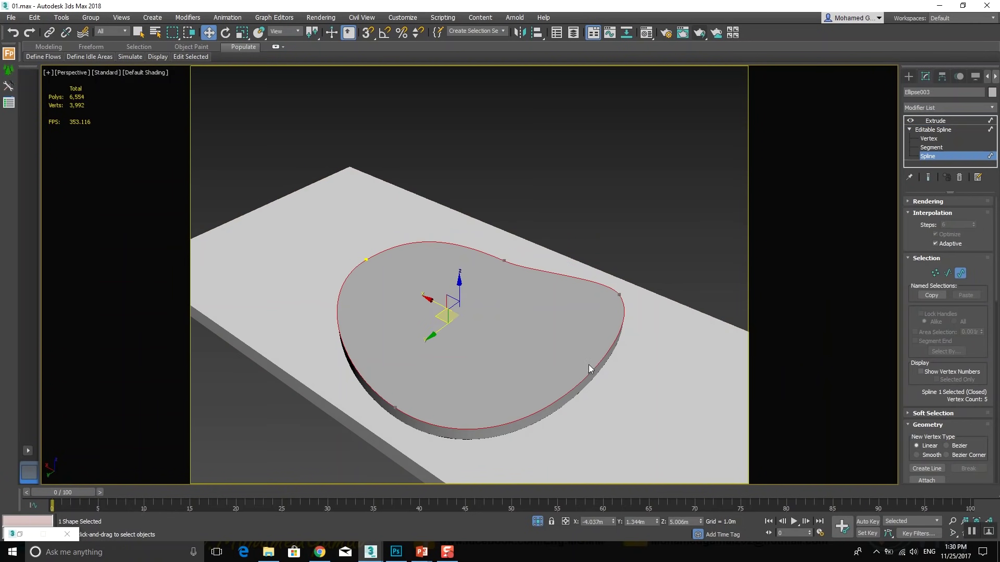
pyautogui.scroll(-2, 924, 338)
pyautogui.scroll(-2, 933, 402)
pyautogui.scroll(-2, 933, 401)
pyautogui.scroll(-2, 933, 420)
pyautogui.click(933, 420)
pyautogui.moveTo(570, 395); pyautogui.dragTo(561, 383)
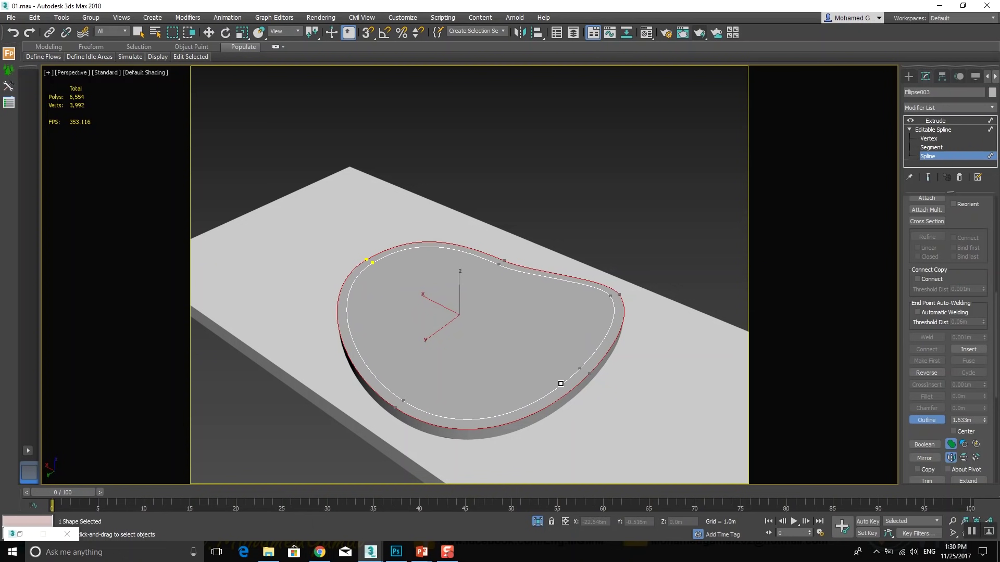
pyautogui.moveTo(561, 383); pyautogui.dragTo(561, 384)
pyautogui.press('w')
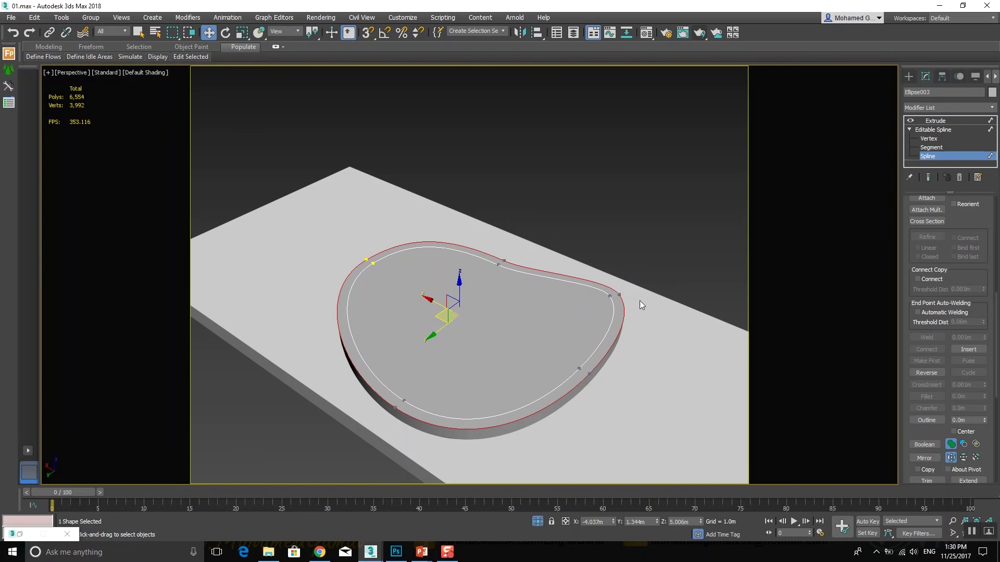
pyautogui.press('Delete')
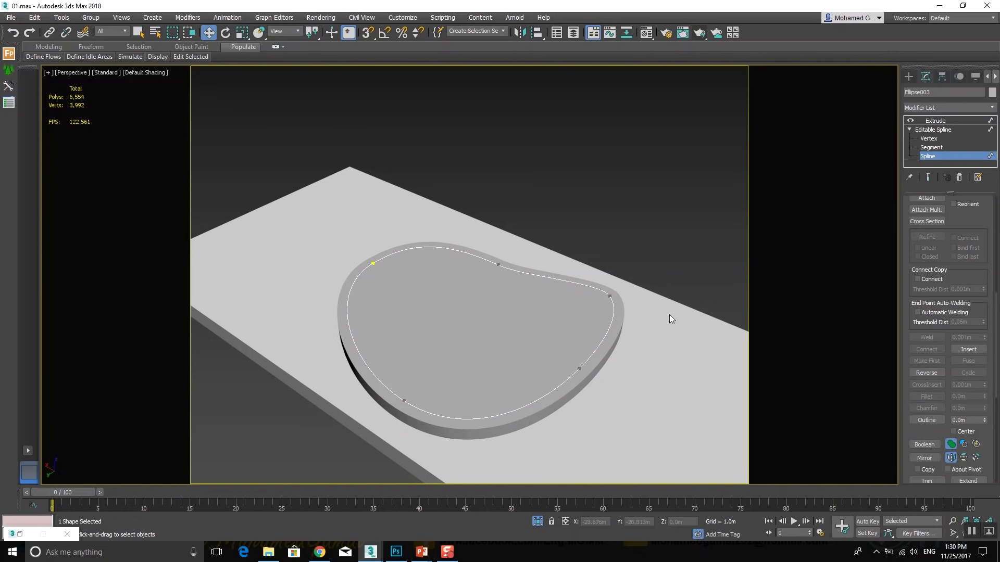
# Set Ellipse003's Extrude Amount to 2.9m
pyautogui.click(946, 120)
pyautogui.moveTo(677, 250)
pyautogui.keyDown('alt'); pyautogui.mouseDown(button='middle')
pyautogui.moveTo(585, 288)
pyautogui.moveTo(509, 287)
pyautogui.mouseUp(button='middle'); pyautogui.keyUp('alt')
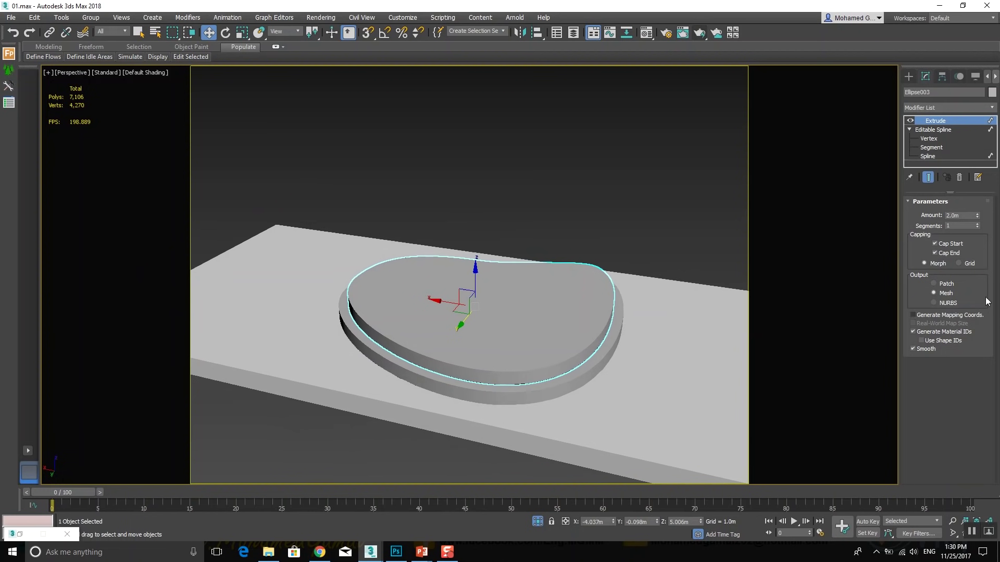
pyautogui.doubleClick(959, 215)
pyautogui.write('2')
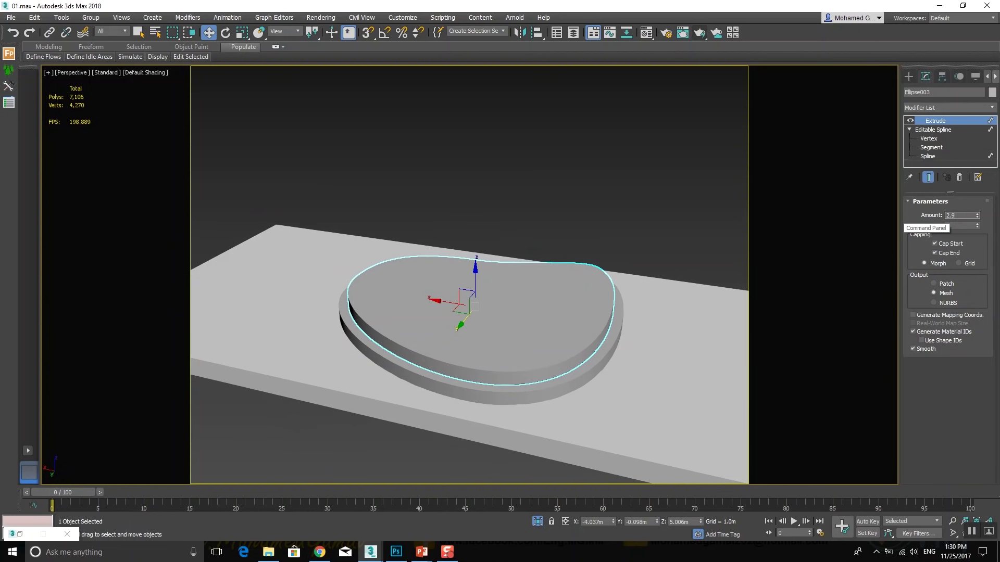
pyautogui.press('Return')
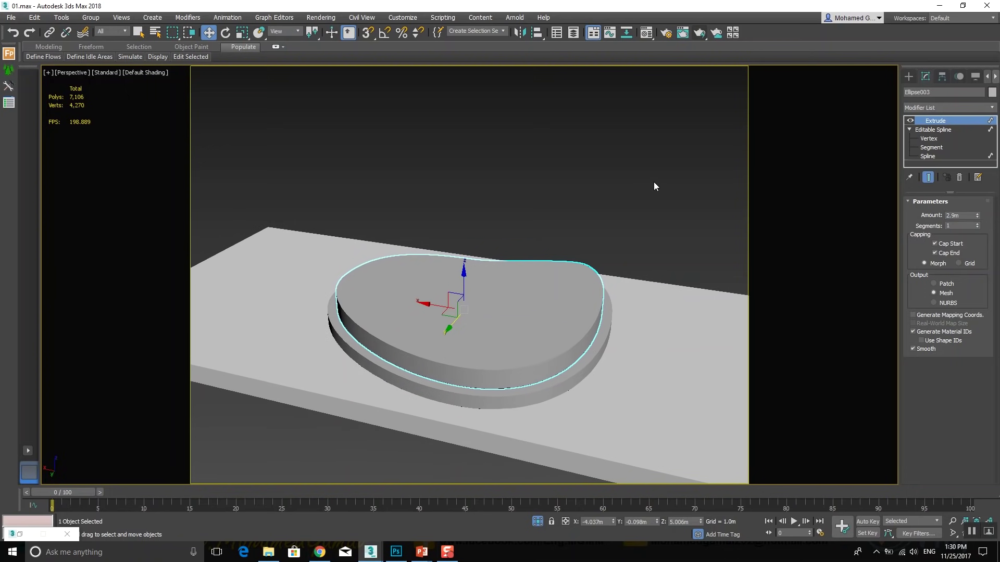
# Assign the dark glossy Material #364 to Ellipse003
pyautogui.press('m')
pyautogui.click(393, 371)
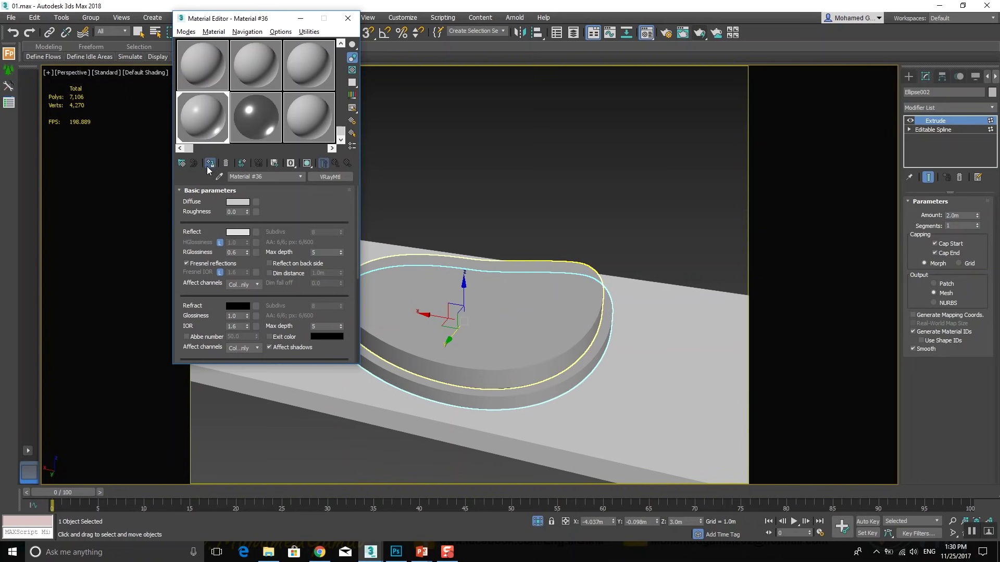
pyautogui.click(438, 325)
pyautogui.click(255, 117)
pyautogui.click(210, 163)
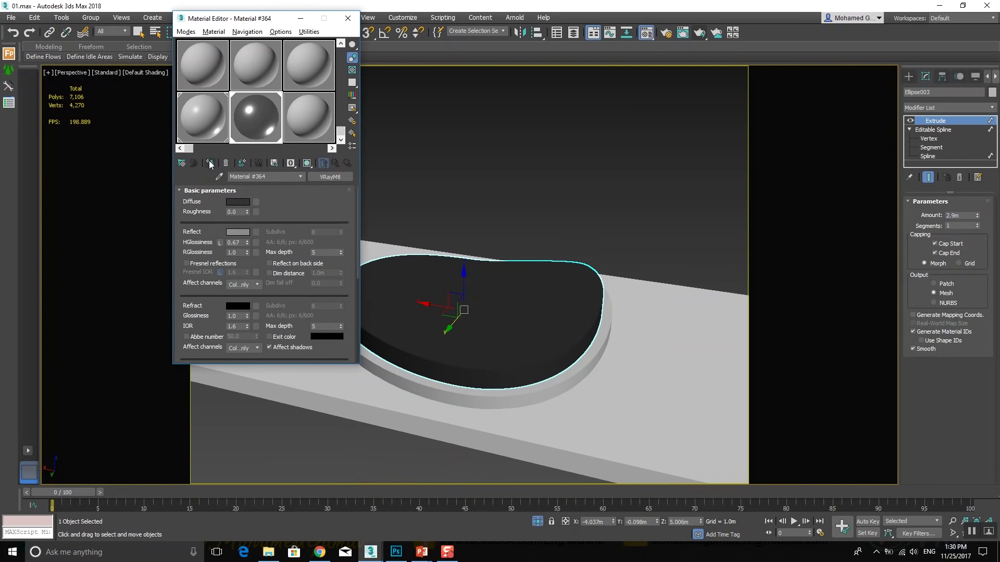
pyautogui.click(302, 19)
# Group Ellipse003 and Ellipse002 together as Group001
pyautogui.moveTo(440, 231)
pyautogui.keyDown('alt'); pyautogui.mouseDown(button='middle')
pyautogui.moveTo(482, 226)
pyautogui.moveTo(420, 281)
pyautogui.moveTo(456, 285)
pyautogui.moveTo(457, 300)
pyautogui.mouseUp(button='middle'); pyautogui.keyUp('alt')
pyautogui.keyDown('ctrl'); pyautogui.click(368, 359); pyautogui.keyUp('ctrl')
pyautogui.click(90, 17)
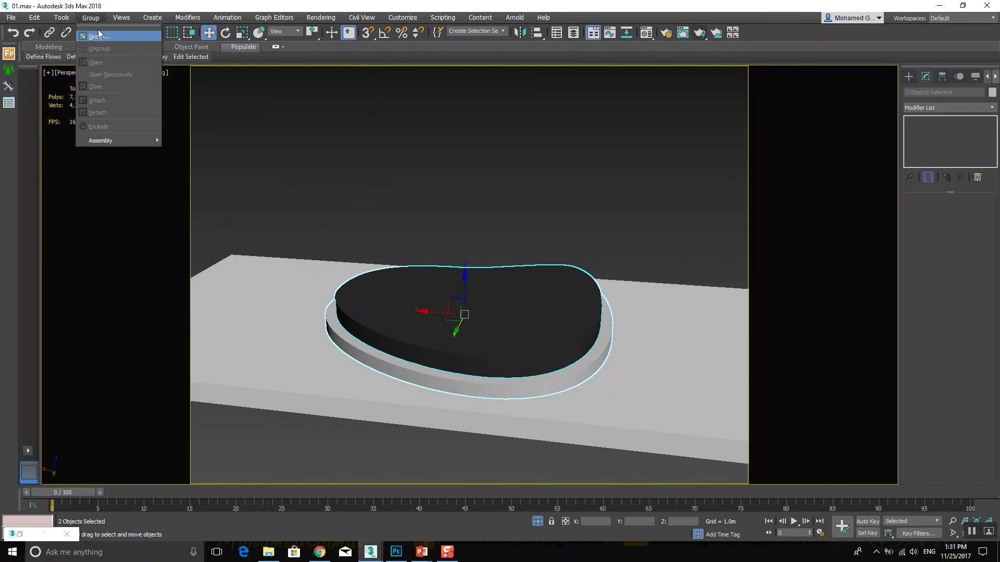
pyautogui.click(494, 295)
pyautogui.moveTo(435, 245)
pyautogui.keyDown('alt'); pyautogui.mouseDown(button='middle')
pyautogui.moveTo(442, 233)
pyautogui.moveTo(441, 251)
pyautogui.mouseUp(button='middle'); pyautogui.keyUp('alt')
pyautogui.moveTo(427, 241); pyautogui.dragTo(423, 240, button='middle')
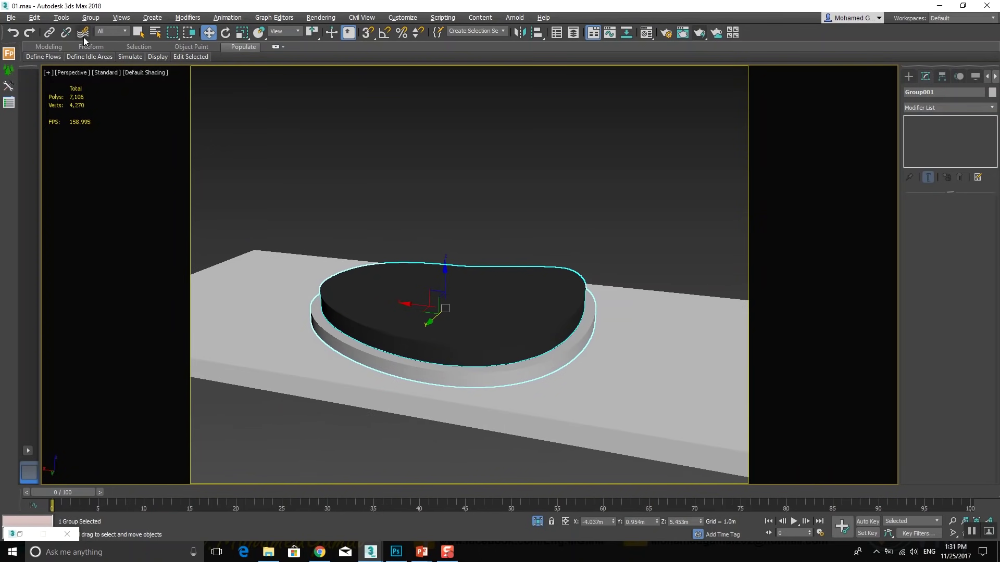
pyautogui.click(61, 18)
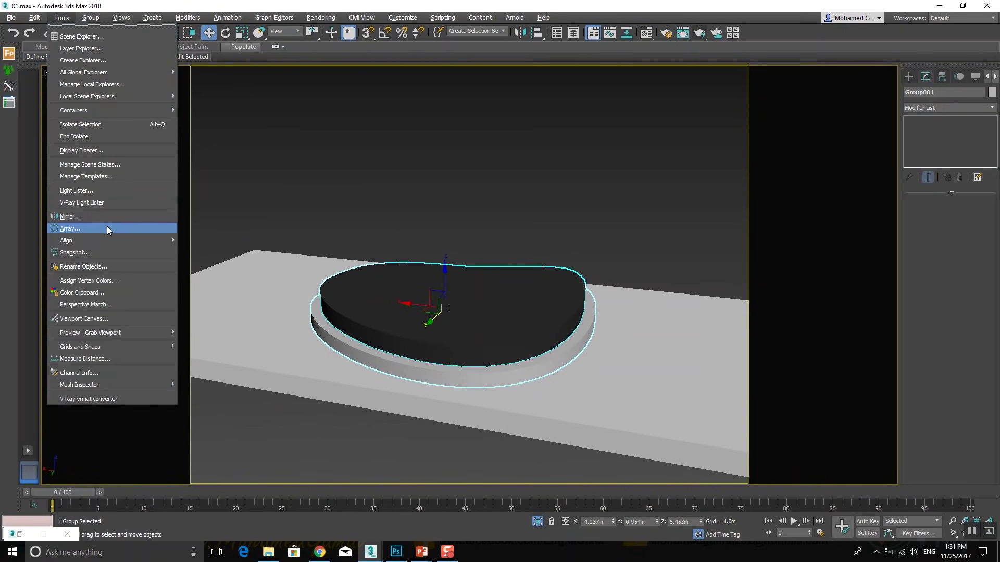
# Open the Array dialog for Group001, reset it, and preview a vertical Z offset
pyautogui.click(107, 229)
pyautogui.moveTo(542, 196); pyautogui.dragTo(338, 70)
pyautogui.scroll(-3, 592, 218)
pyautogui.moveTo(624, 320)
pyautogui.mouseDown(button='middle')
pyautogui.moveTo(509, 299)
pyautogui.moveTo(508, 289)
pyautogui.mouseUp(button='middle')
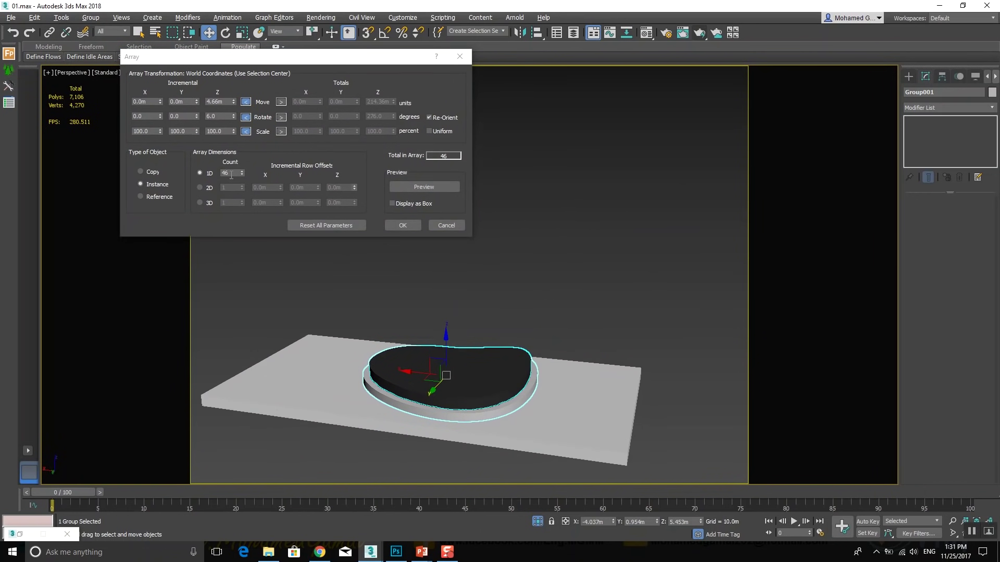
pyautogui.click(311, 224)
pyautogui.click(421, 188)
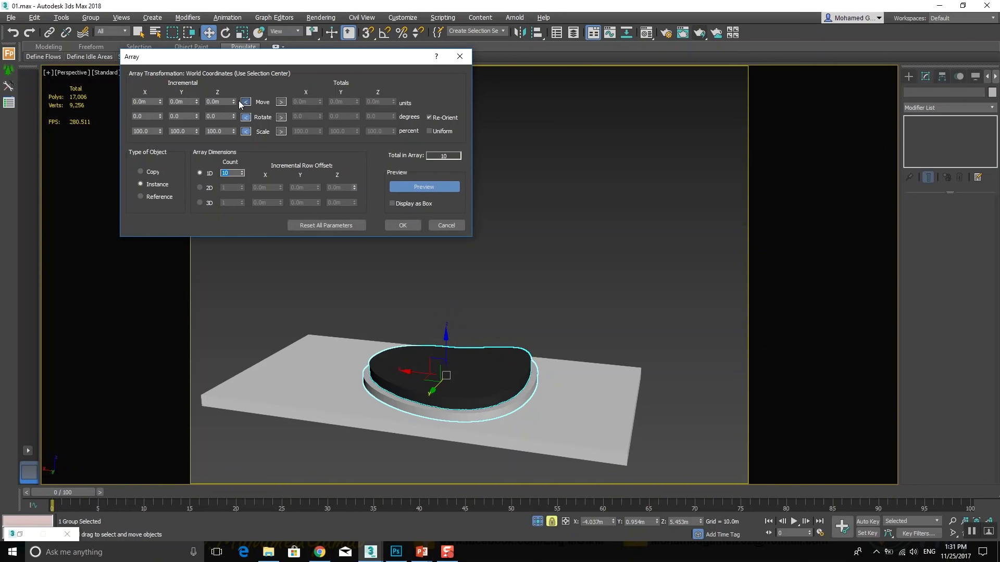
pyautogui.moveTo(233, 101)
pyautogui.mouseDown()
pyautogui.moveTo(255, 19)
pyautogui.moveTo(323, 438)
pyautogui.mouseUp()
pyautogui.hotkey('alt', 'w')
pyautogui.hotkey('alt', 'w')
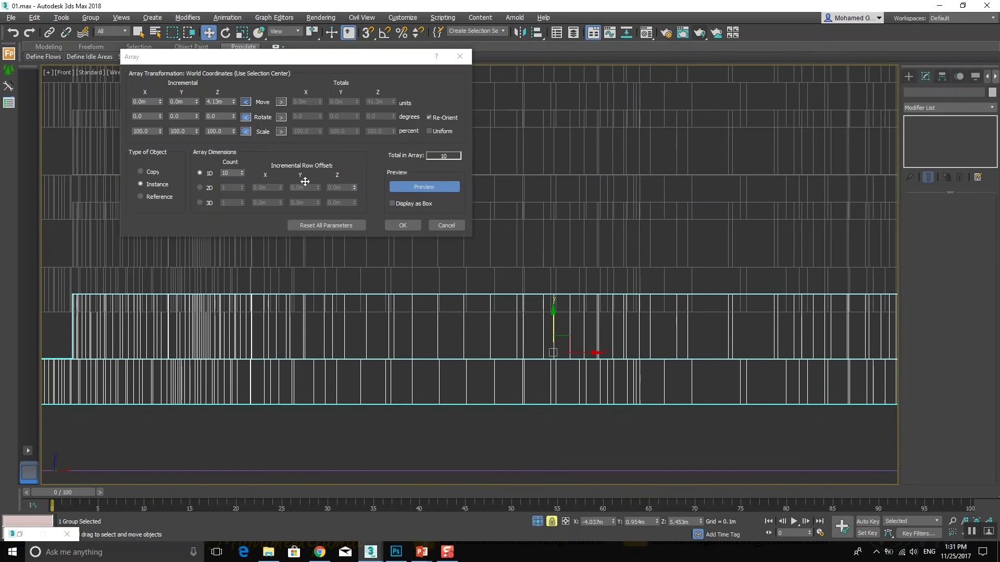
# Fine-tune the Incremental Move Z slab spacing to 4.68m, checking the Perspective view
pyautogui.moveTo(236, 101); pyautogui.dragTo(239, 106)
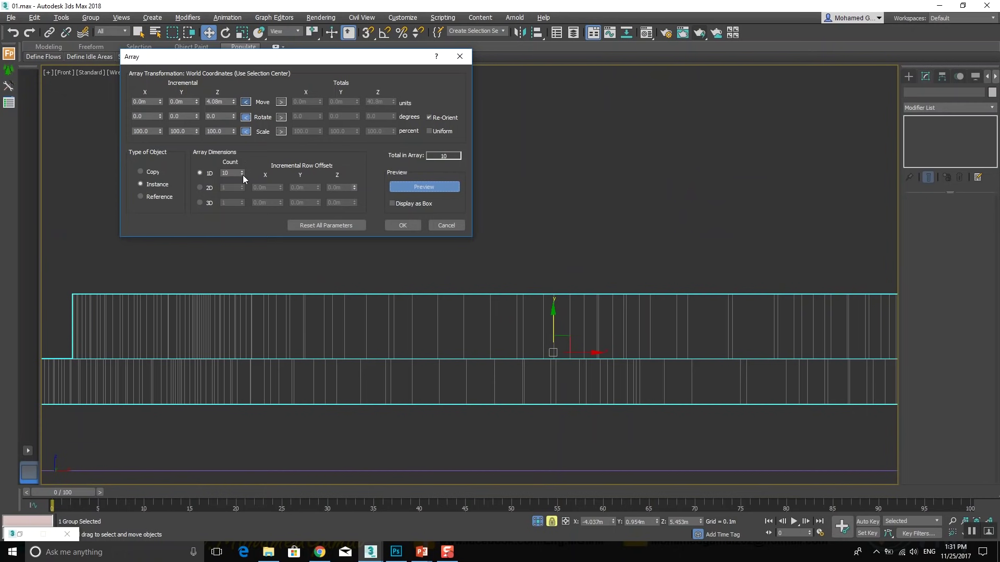
pyautogui.moveTo(237, 100); pyautogui.dragTo(236, 115)
pyautogui.hotkey('alt', 'w')
pyautogui.hotkey('alt', 'w')
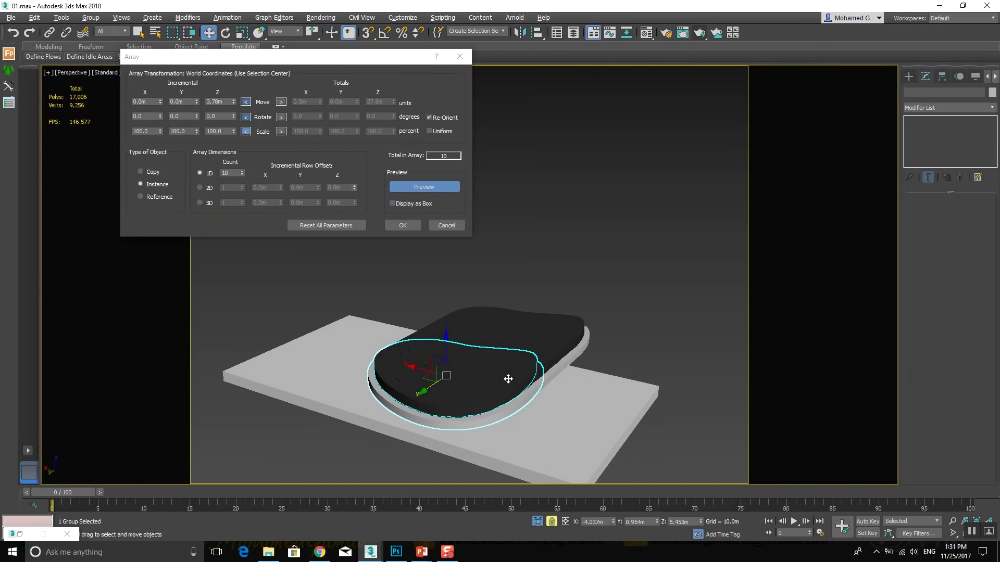
pyautogui.moveTo(233, 101); pyautogui.dragTo(242, 6)
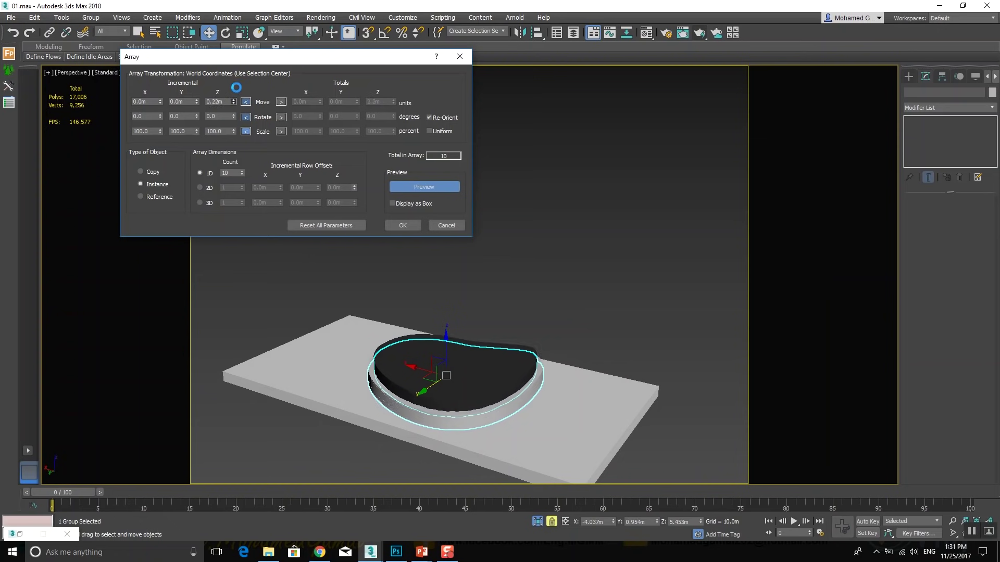
pyautogui.moveTo(242, 7); pyautogui.dragTo(386, 397)
pyautogui.keyDown('alt'); pyautogui.moveTo(385, 398); pyautogui.dragTo(402, 331, button='middle'); pyautogui.keyUp('alt')
pyautogui.scroll(4, 399, 343)
pyautogui.scroll(4, 400, 342)
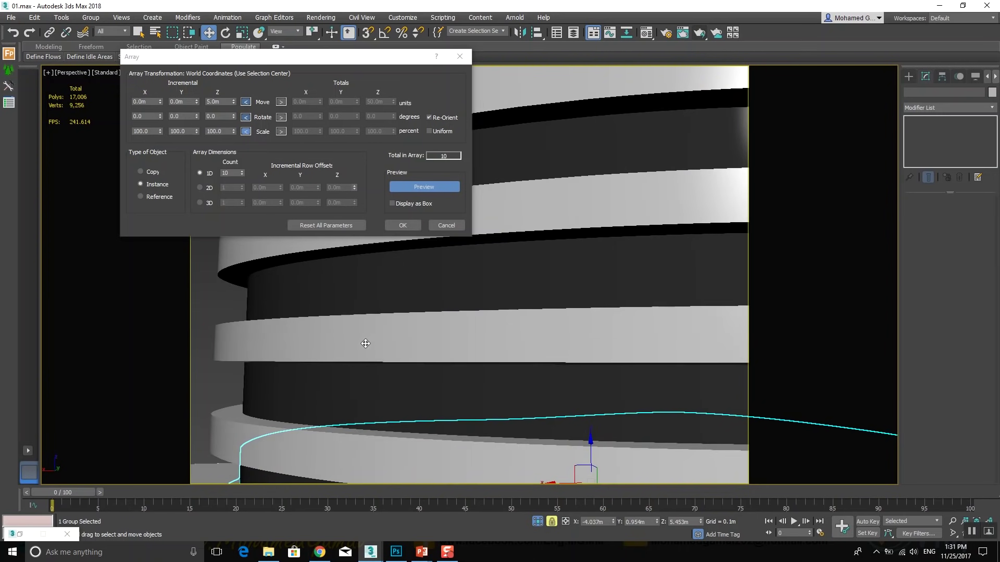
pyautogui.moveTo(233, 101); pyautogui.dragTo(237, 115)
pyautogui.scroll(-2, 375, 343)
pyautogui.scroll(-2, 391, 342)
pyautogui.scroll(-2, 385, 348)
pyautogui.scroll(-2, 406, 347)
pyautogui.scroll(-2, 431, 343)
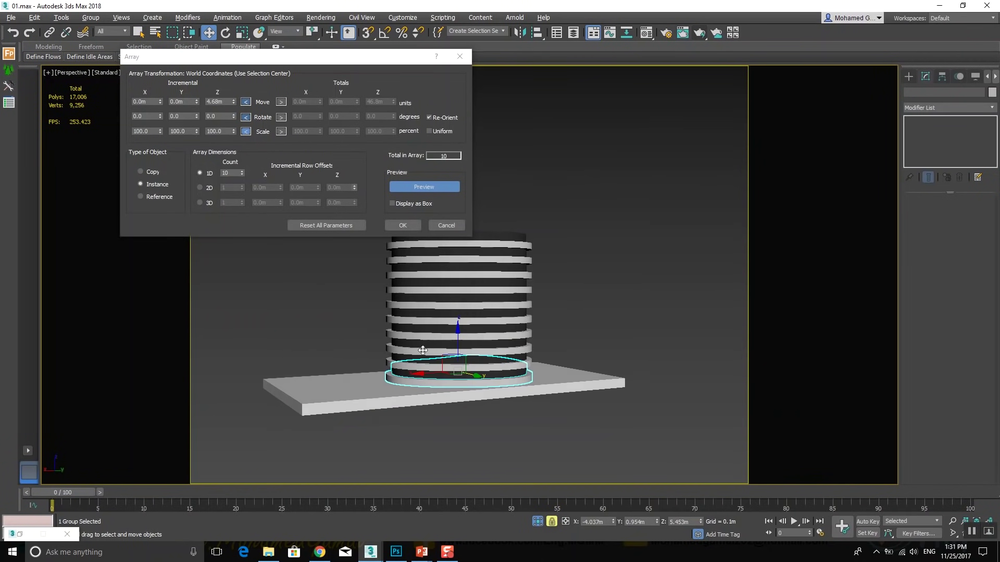
pyautogui.scroll(-2, 374, 365)
pyautogui.scroll(-1, 372, 362)
pyautogui.scroll(-1, 346, 414)
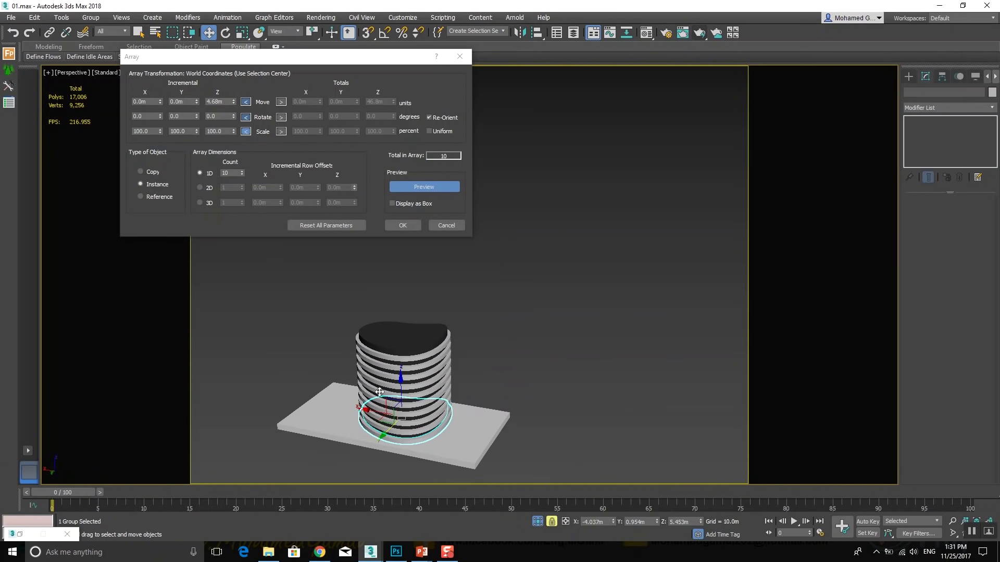
pyautogui.keyDown('alt'); pyautogui.moveTo(377, 393); pyautogui.dragTo(371, 390, button='middle'); pyautogui.keyUp('alt')
# Set the 1D count to 50 instanced copies and inspect the tower
pyautogui.click(231, 173)
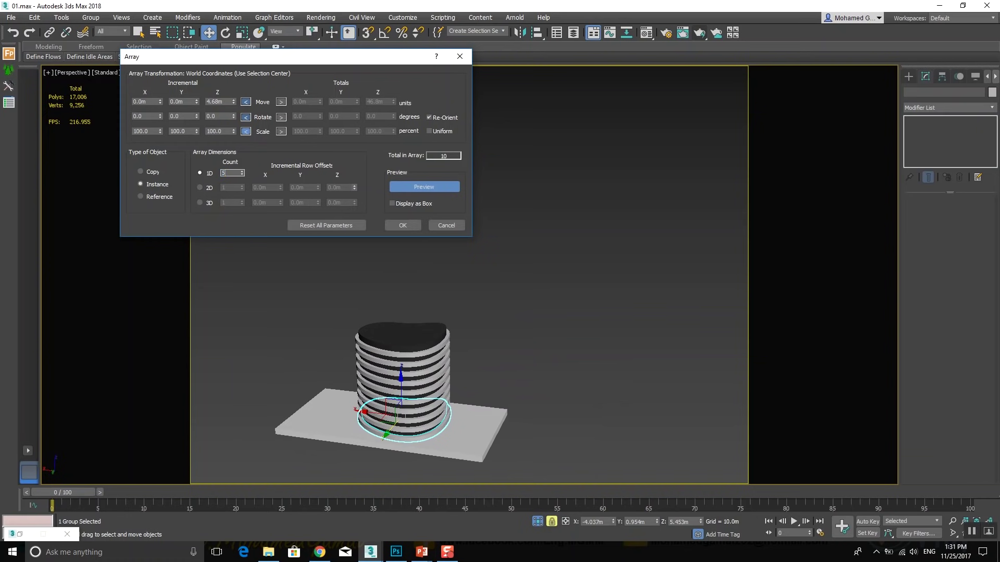
pyautogui.write('0')
pyautogui.press('Return')
pyautogui.moveTo(331, 56); pyautogui.dragTo(754, 51)
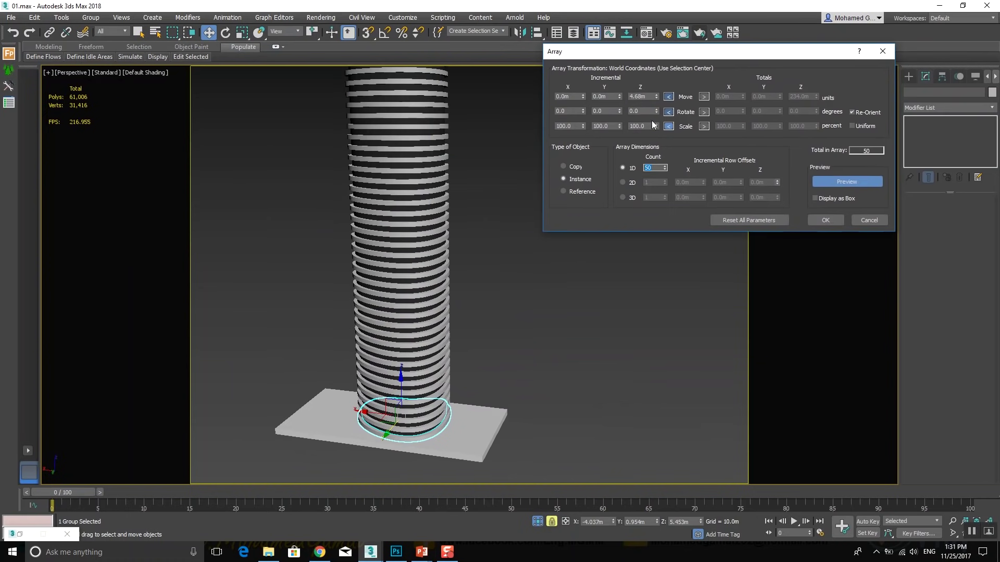
pyautogui.keyDown('alt'); pyautogui.moveTo(490, 204); pyautogui.dragTo(409, 218, button='middle'); pyautogui.keyUp('alt')
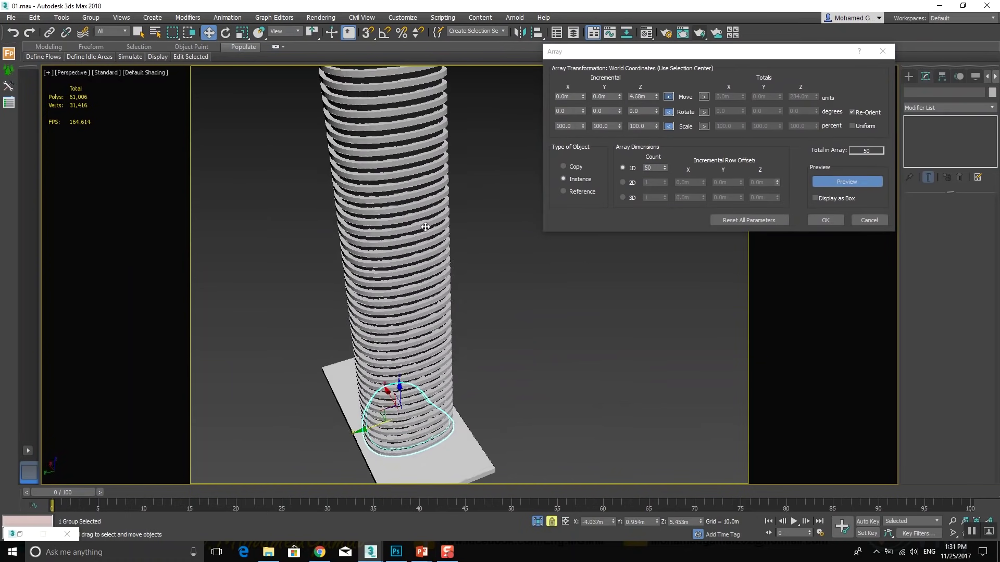
# Show the PowerPoint Sample 1 twisting-towers slide, then return to 3ds Max
pyautogui.moveTo(422, 552)
pyautogui.click(465, 501)
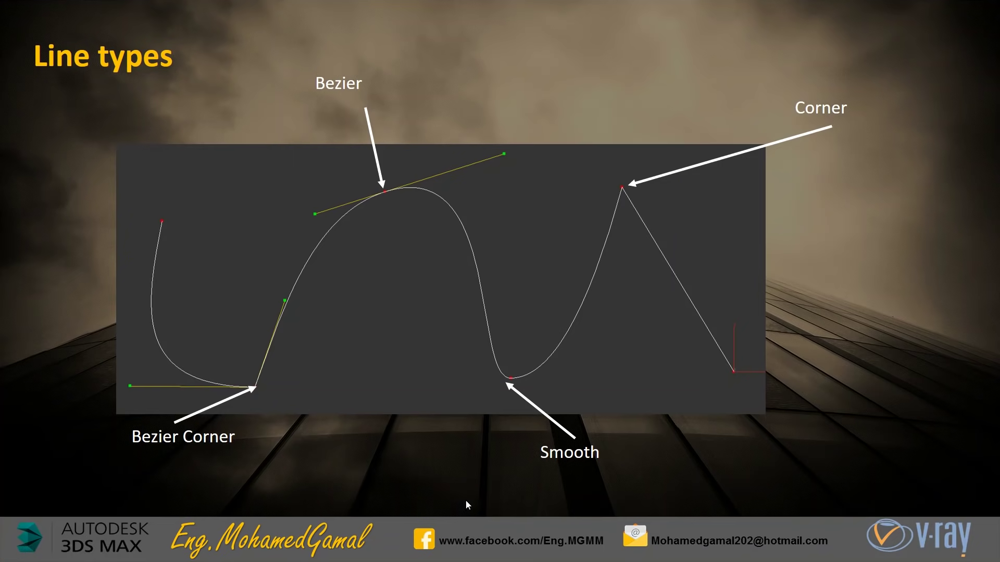
pyautogui.scroll(-1, 388, 415)
pyautogui.scroll(-1, 388, 410)
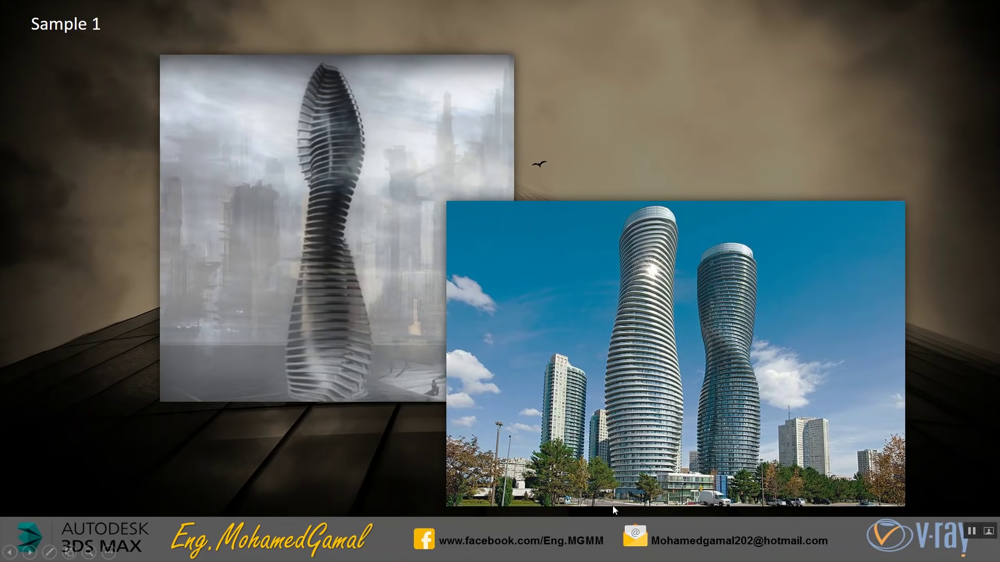
pyautogui.hotkey('alt', 'Tab')
# Set Incremental Rotate Z to 5° and 1D count to 48, then commit the Group001 array
pyautogui.moveTo(472, 272)
pyautogui.keyDown('alt'); pyautogui.mouseDown(button='middle')
pyautogui.moveTo(518, 259)
pyautogui.moveTo(471, 265)
pyautogui.moveTo(480, 309)
pyautogui.moveTo(489, 297)
pyautogui.mouseUp(button='middle'); pyautogui.keyUp('alt')
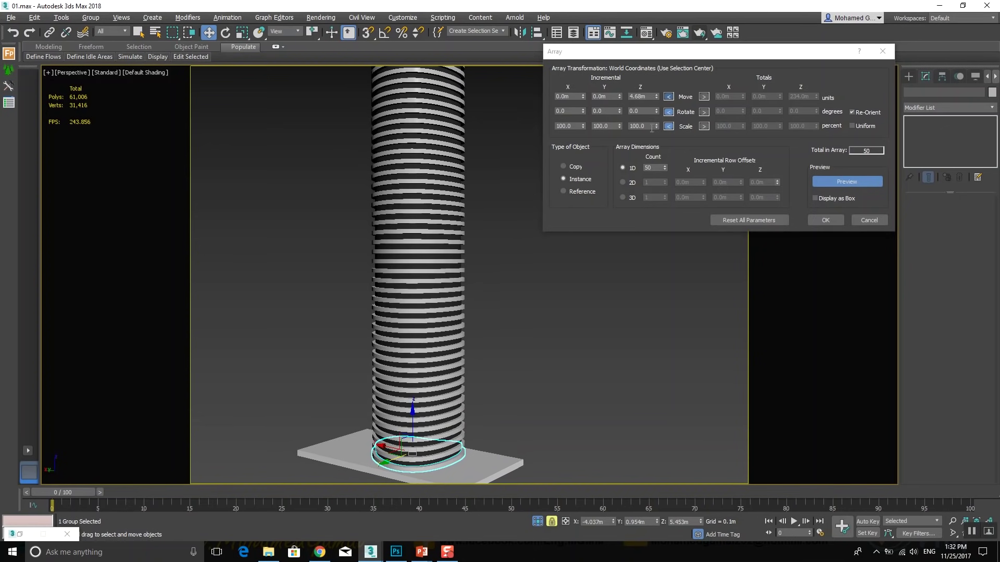
pyautogui.click(658, 108)
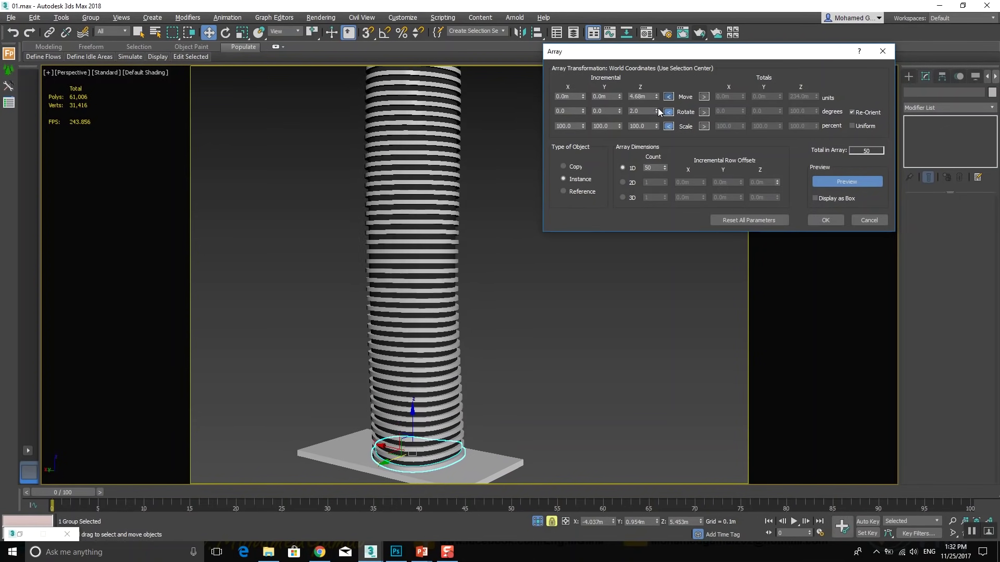
pyautogui.moveTo(481, 283)
pyautogui.keyDown('alt'); pyautogui.mouseDown(button='middle')
pyautogui.moveTo(510, 297)
pyautogui.moveTo(578, 286)
pyautogui.moveTo(540, 299)
pyautogui.moveTo(406, 302)
pyautogui.moveTo(401, 323)
pyautogui.mouseUp(button='middle'); pyautogui.keyUp('alt')
pyautogui.scroll(-3, 401, 323)
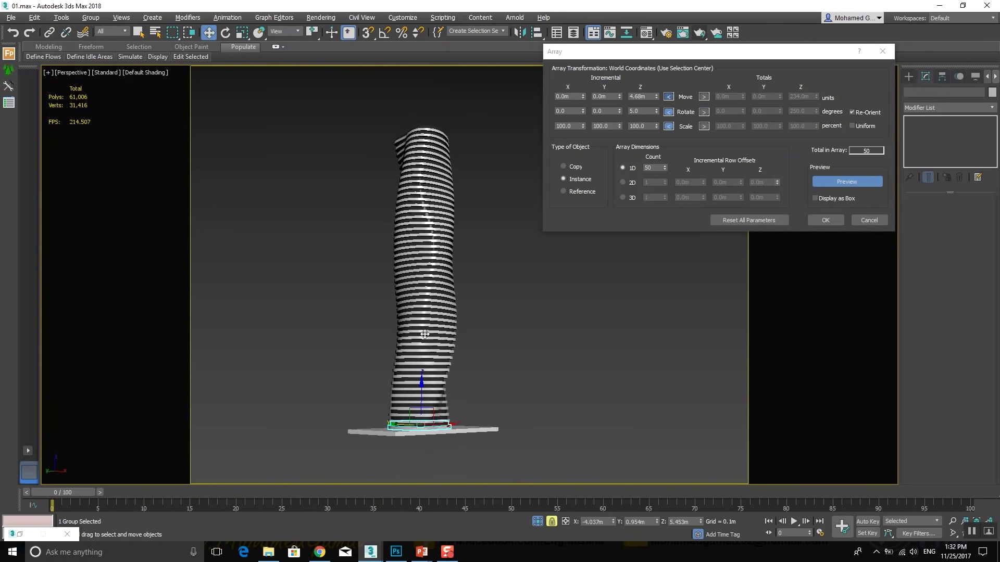
pyautogui.doubleClick(653, 167)
pyautogui.press('c')
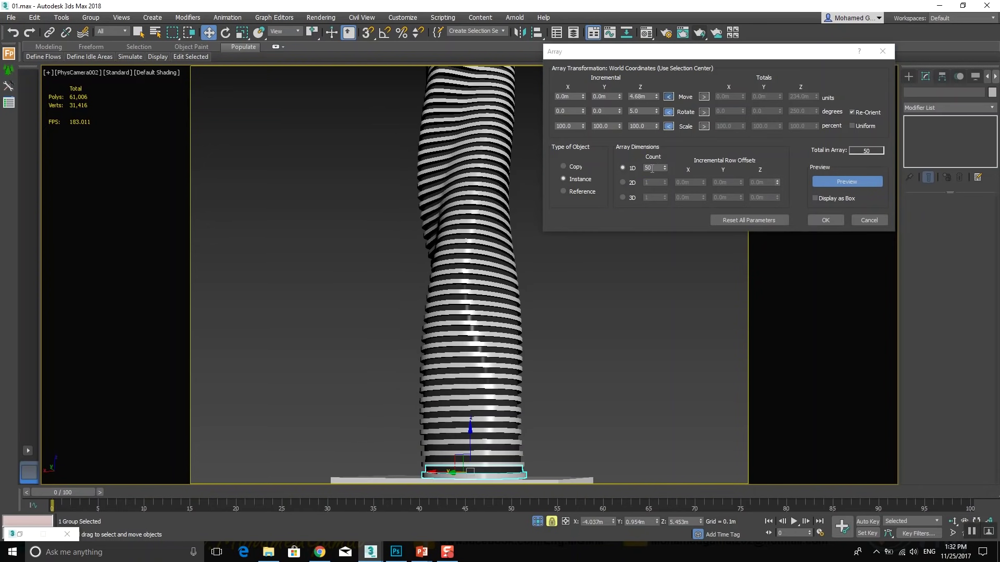
pyautogui.doubleClick(655, 169)
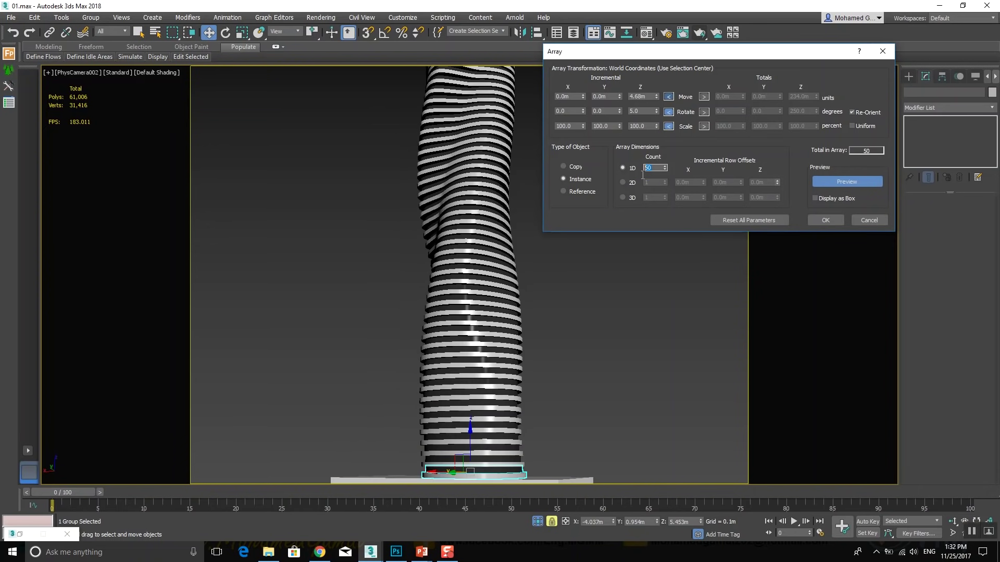
pyautogui.write('48')
pyautogui.press('Return')
pyautogui.click(825, 220)
# Select all the tower slabs and orbit to a front-on view from slightly above
pyautogui.press('p')
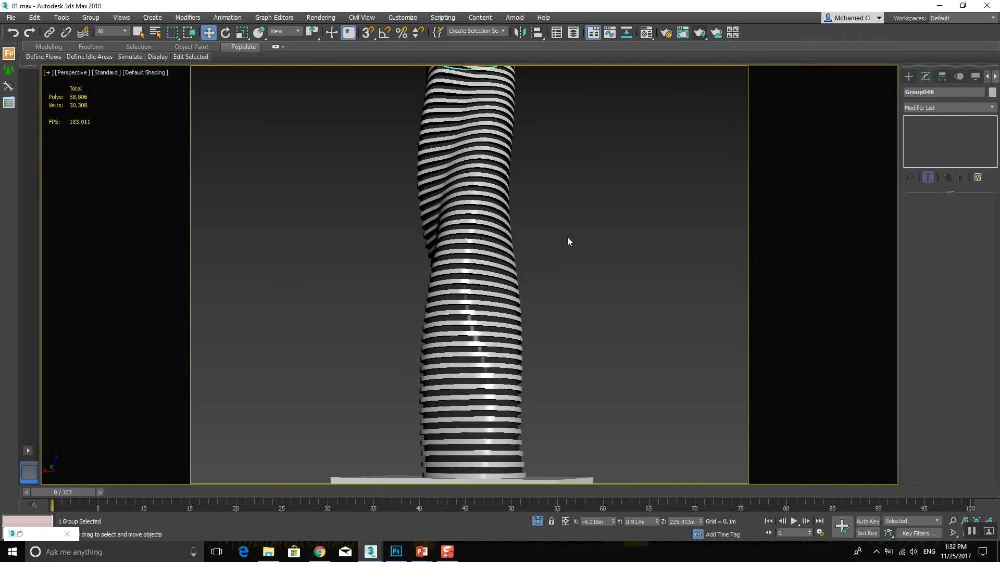
pyautogui.moveTo(567, 237); pyautogui.dragTo(471, 286, button='middle')
pyautogui.scroll(-8, 470, 286)
pyautogui.scroll(-3, 471, 364)
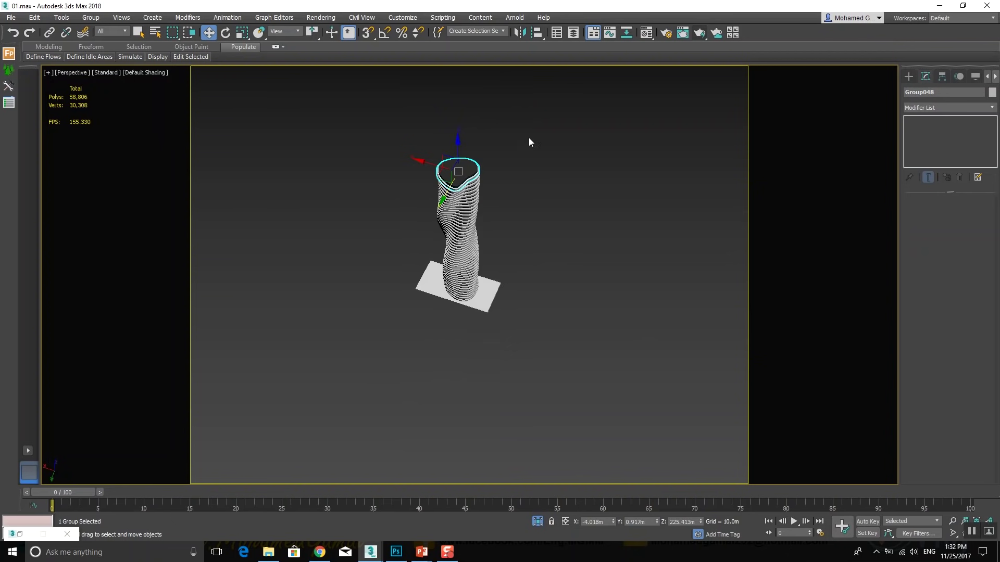
pyautogui.moveTo(457, 318); pyautogui.dragTo(457, 318)
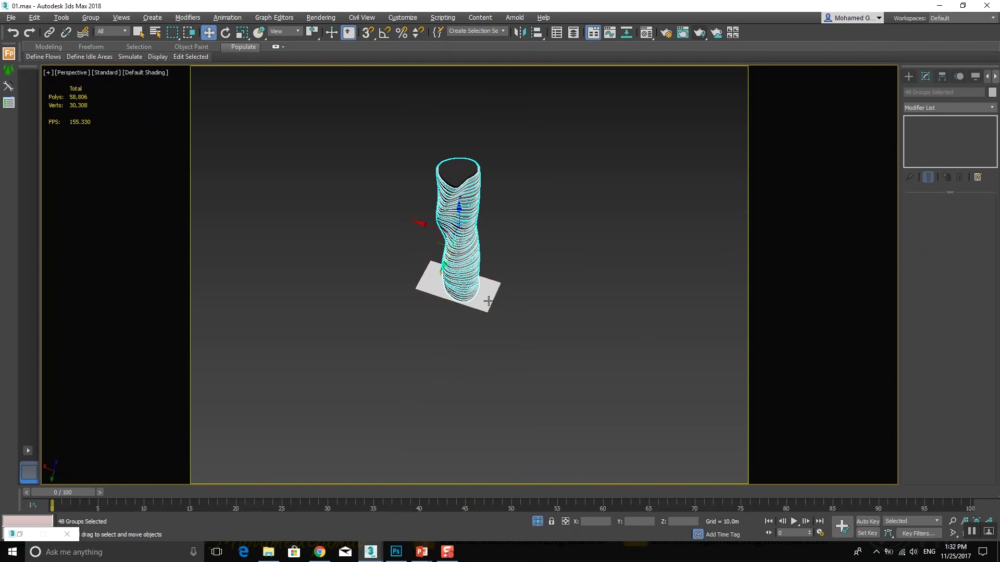
pyautogui.keyDown('alt'); pyautogui.moveTo(500, 301); pyautogui.dragTo(513, 256, button='middle'); pyautogui.keyUp('alt')
pyautogui.scroll(2, 466, 295)
pyautogui.moveTo(466, 294)
pyautogui.keyDown('alt'); pyautogui.mouseDown(button='middle')
pyautogui.moveTo(458, 350)
pyautogui.moveTo(476, 344)
pyautogui.moveTo(465, 354)
pyautogui.mouseUp(button='middle'); pyautogui.keyUp('alt')
pyautogui.scroll(3, 450, 248)
pyautogui.scroll(-3, 449, 248)
pyautogui.keyDown('alt'); pyautogui.moveTo(708, 260); pyautogui.dragTo(697, 265, button='middle'); pyautogui.keyUp('alt')
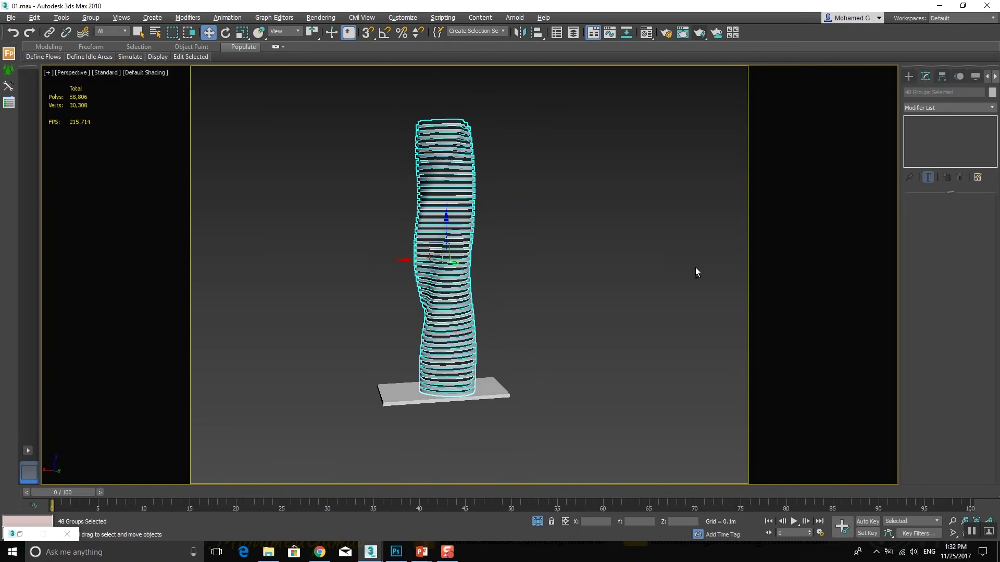
# Add an FFD 4x4x4 modifier to the slabs and enter its Control Points level
pyautogui.click(944, 108)
pyautogui.press('f')
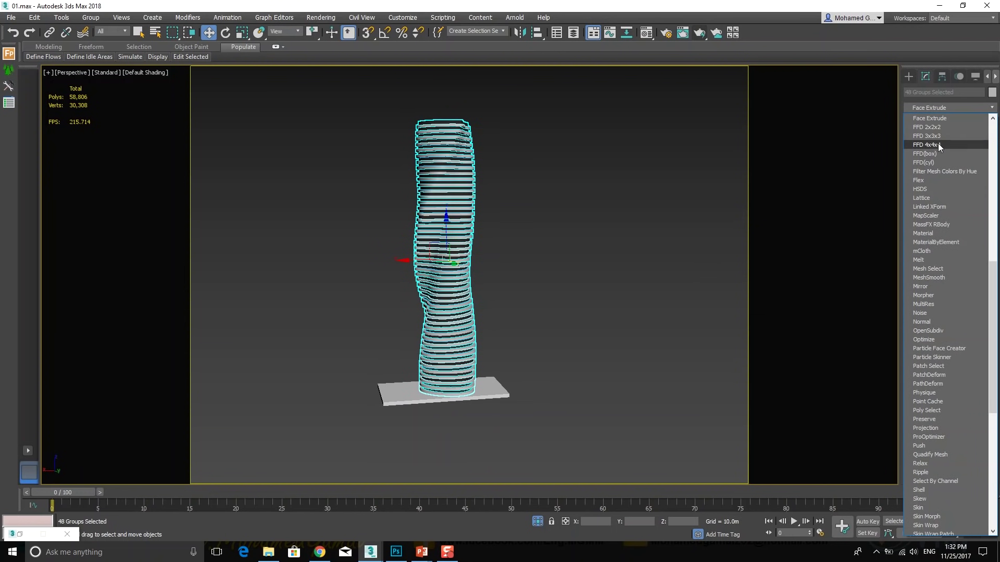
pyautogui.click(938, 145)
pyautogui.click(920, 120)
pyautogui.click(948, 130)
# Scale the lattice rings to flare the base, pinch the middle, widen the upper section, and taper the top
pyautogui.moveTo(548, 346); pyautogui.dragTo(329, 458)
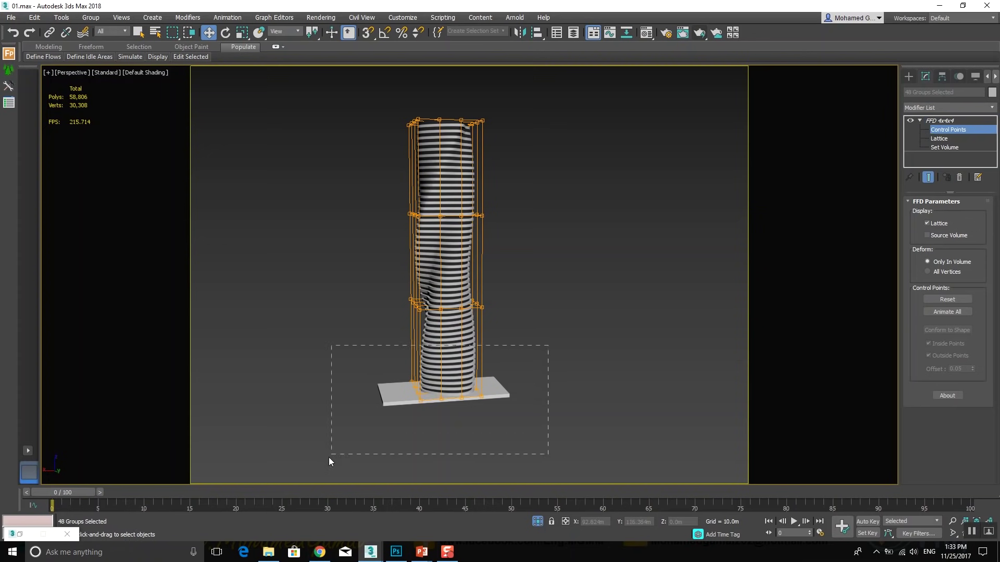
pyautogui.press('r')
pyautogui.moveTo(437, 388); pyautogui.dragTo(461, 339)
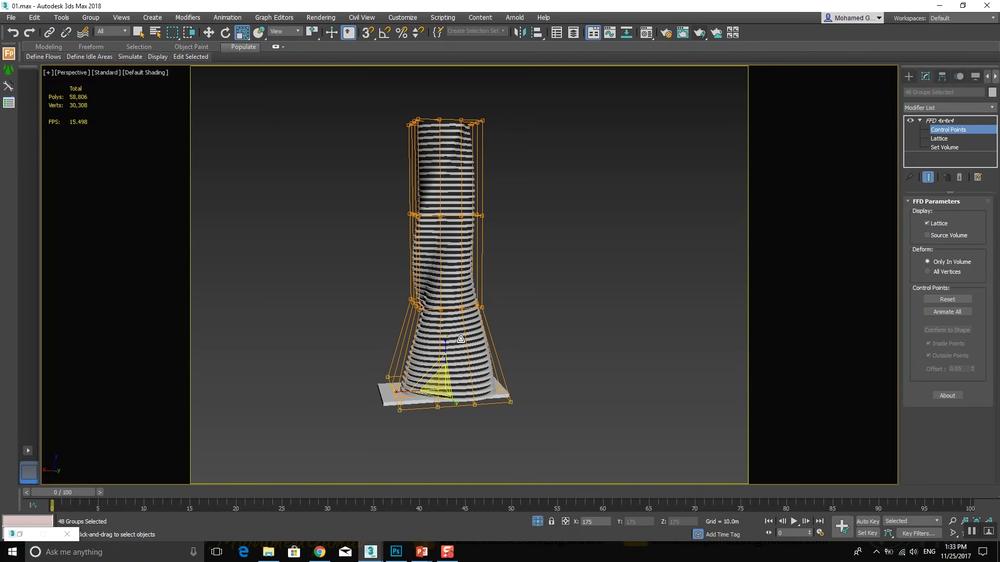
pyautogui.moveTo(391, 317); pyautogui.dragTo(446, 316)
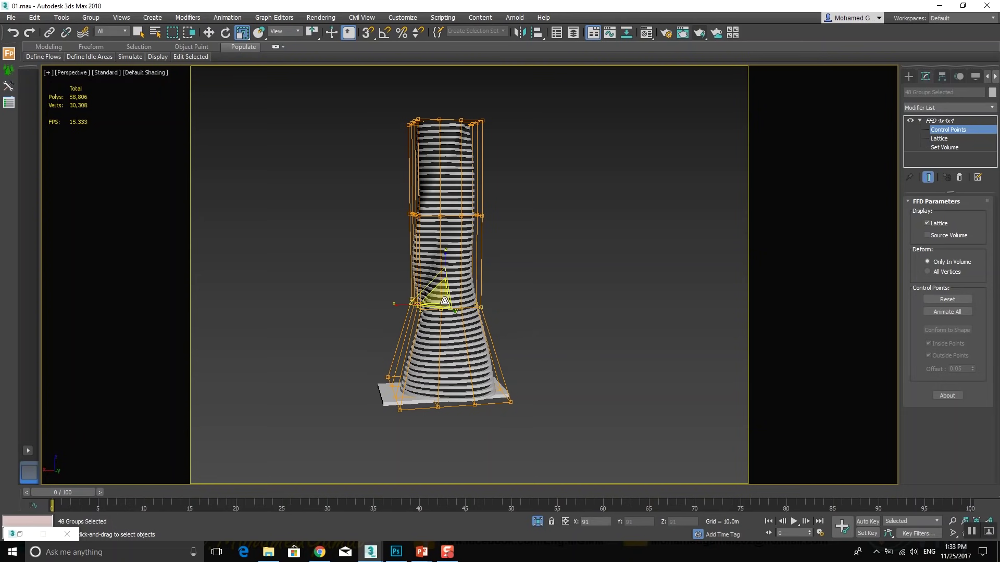
pyautogui.moveTo(522, 185); pyautogui.dragTo(365, 248)
pyautogui.moveTo(446, 207); pyautogui.dragTo(448, 174)
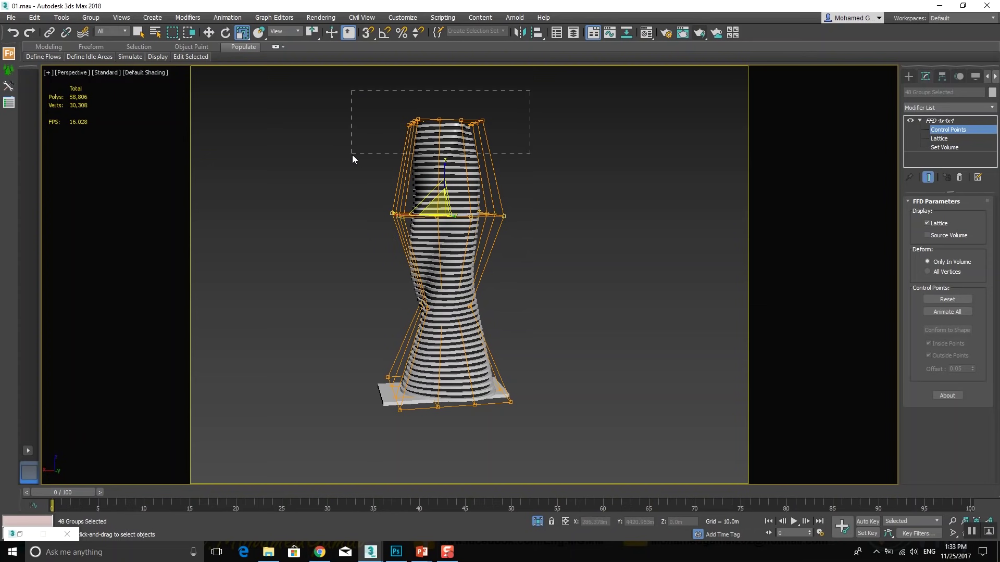
pyautogui.moveTo(352, 155); pyautogui.dragTo(352, 154)
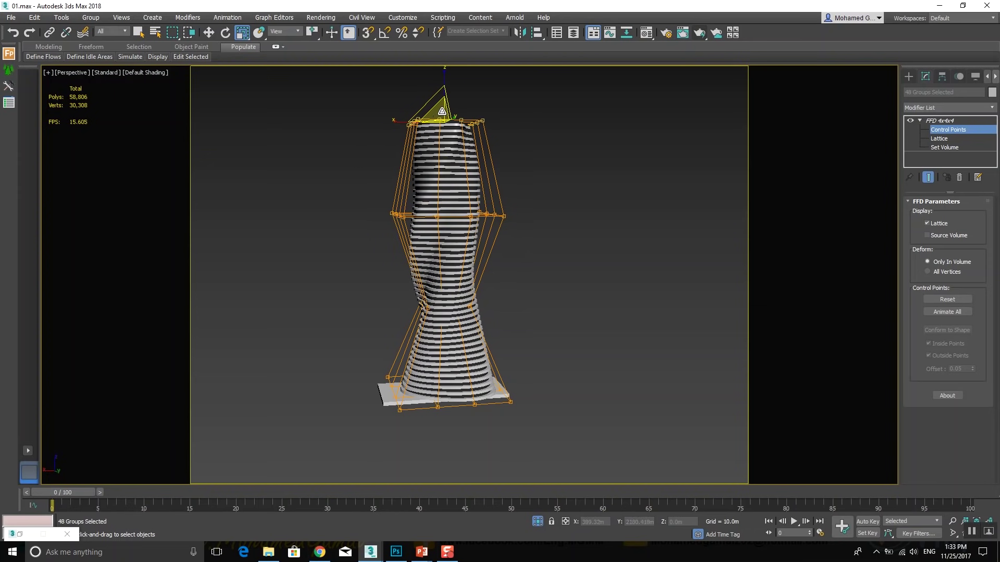
pyautogui.moveTo(437, 118); pyautogui.dragTo(440, 222)
pyautogui.click(908, 76)
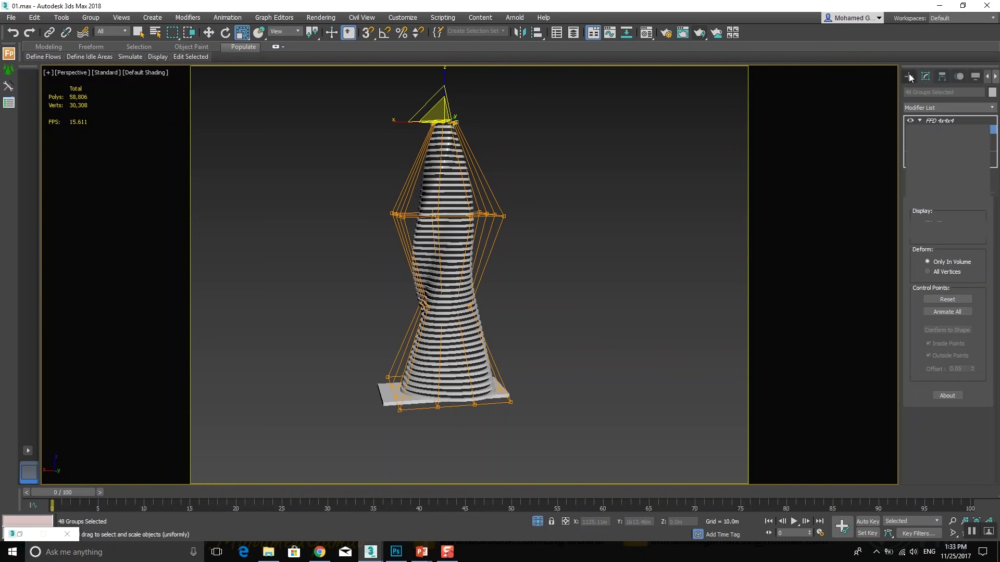
# Clear the selection and inspect the twisted tower in the camera and perspective views
pyautogui.click(667, 232)
pyautogui.press('c')
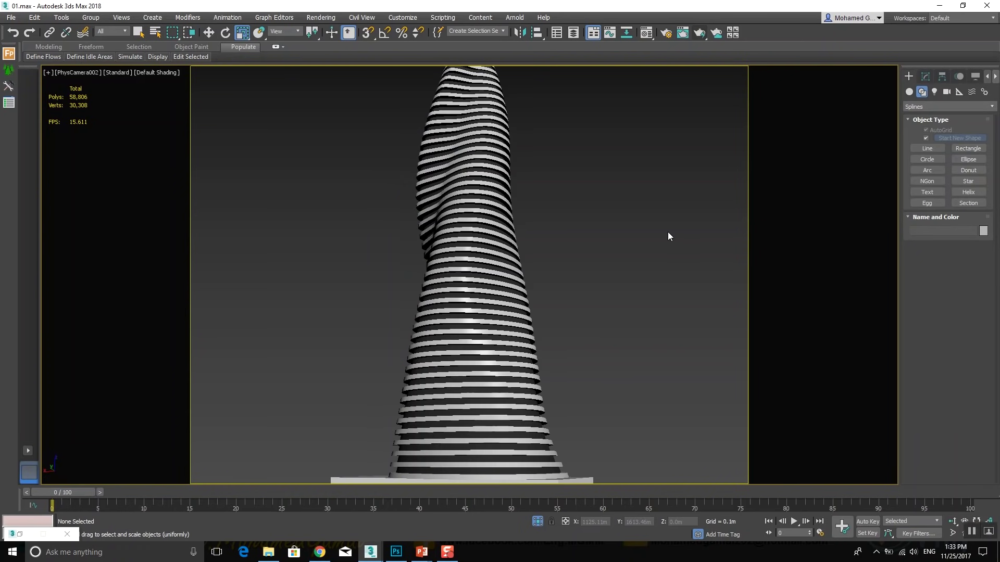
pyautogui.moveTo(440, 396); pyautogui.dragTo(440, 376, button='middle')
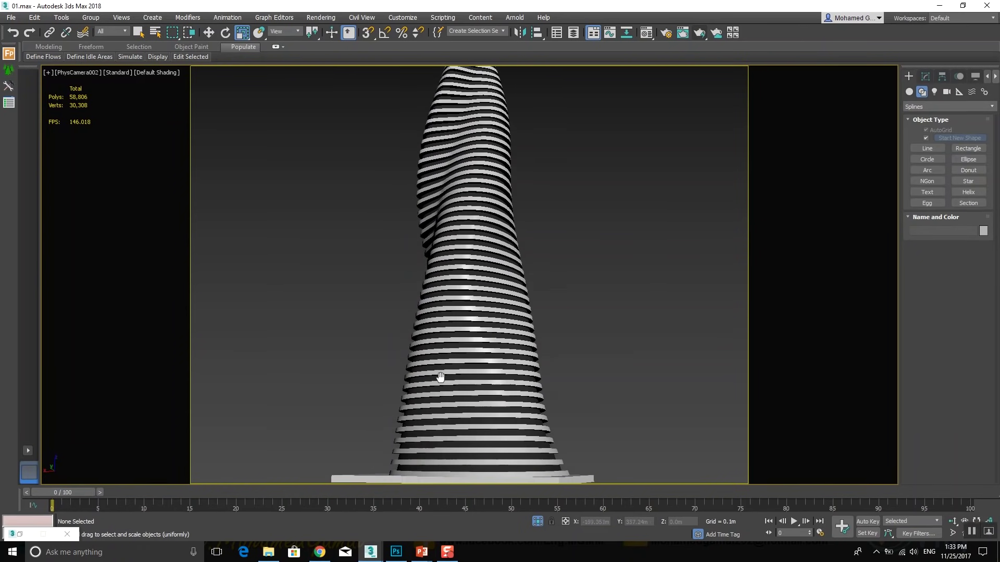
pyautogui.press('p')
pyautogui.scroll(-2, 465, 372)
pyautogui.scroll(-2, 466, 372)
pyautogui.scroll(-2, 468, 371)
pyautogui.moveTo(468, 372)
pyautogui.keyDown('alt'); pyautogui.mouseDown(button='middle')
pyautogui.moveTo(436, 373)
pyautogui.moveTo(479, 373)
pyautogui.moveTo(471, 405)
pyautogui.mouseUp(button='middle'); pyautogui.keyUp('alt')
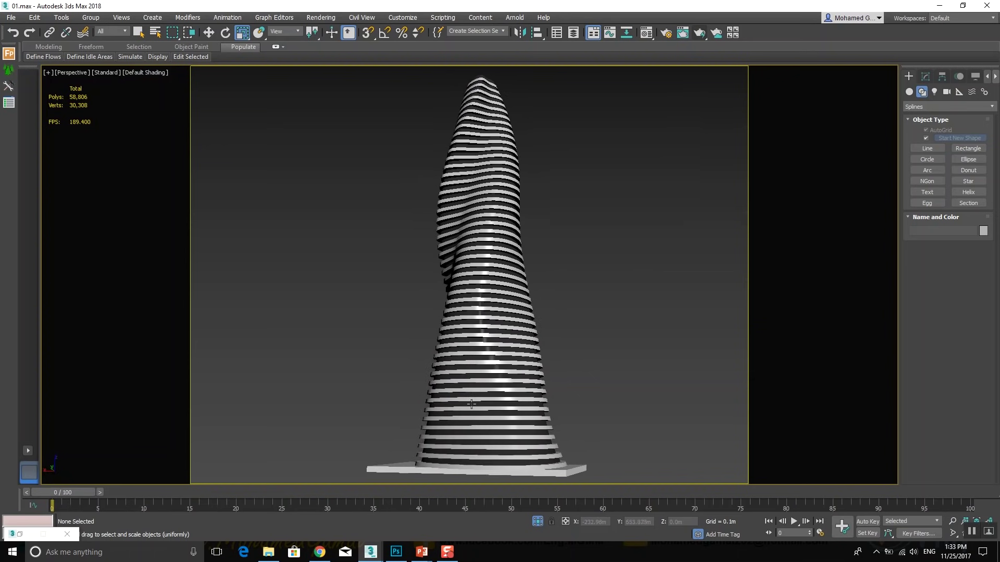
# Exit isolation, frame Group009, and orbit to a street-level view of the city
pyautogui.click(536, 521)
pyautogui.scroll(5, 500, 353)
pyautogui.moveTo(500, 352); pyautogui.dragTo(468, 337, button='middle')
pyautogui.hotkey('shift', 'z')
pyautogui.click(503, 278)
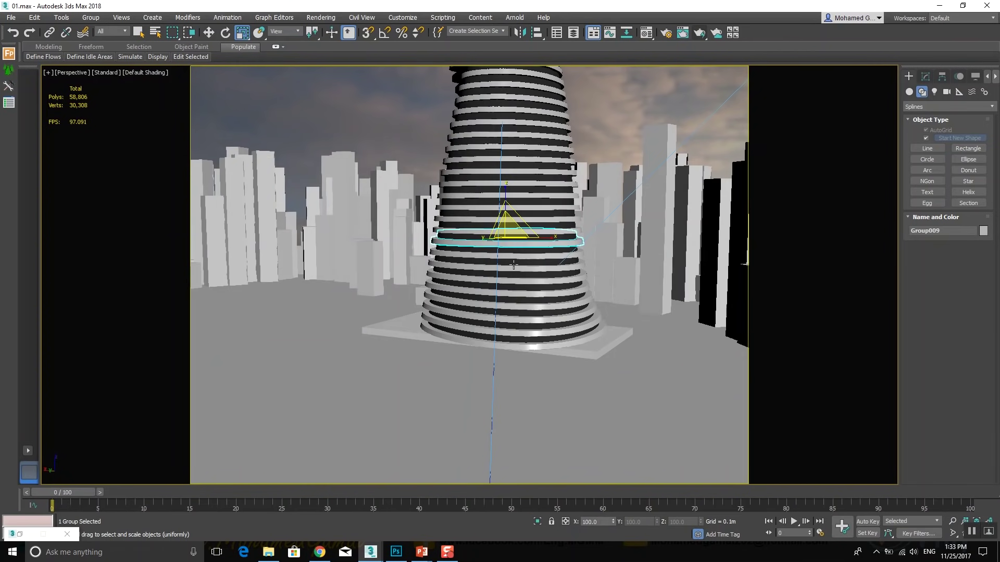
pyautogui.press('z')
pyautogui.scroll(-3, 502, 277)
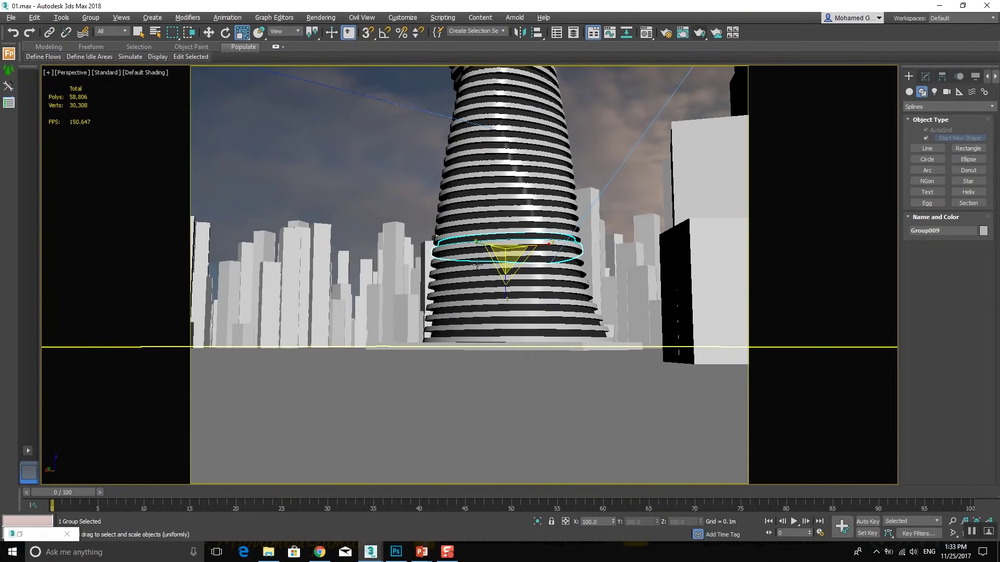
pyautogui.scroll(2, 466, 285)
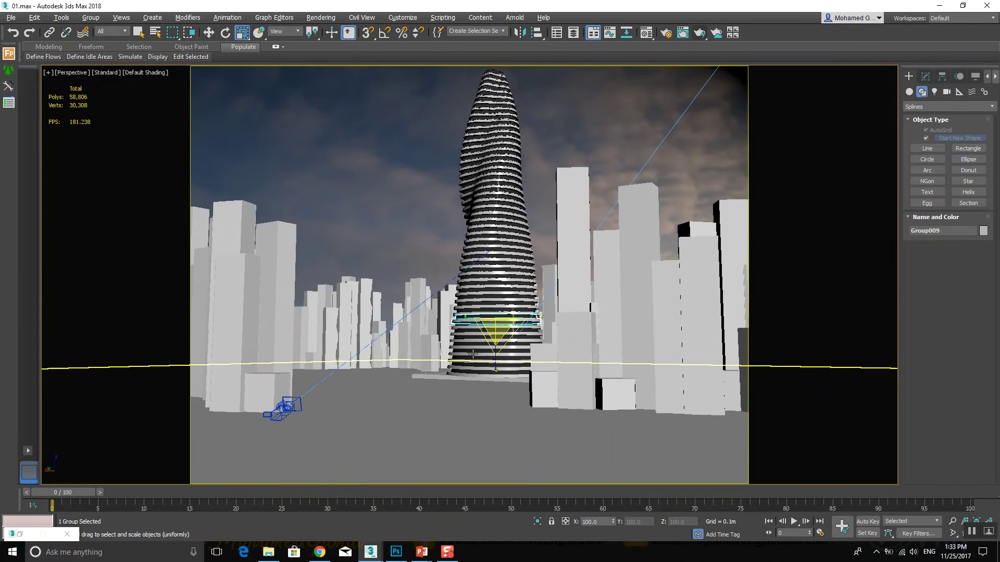
pyautogui.scroll(2, 494, 333)
pyautogui.scroll(2, 496, 347)
pyautogui.keyDown('alt'); pyautogui.moveTo(497, 346); pyautogui.dragTo(491, 367, button='middle'); pyautogui.keyUp('alt')
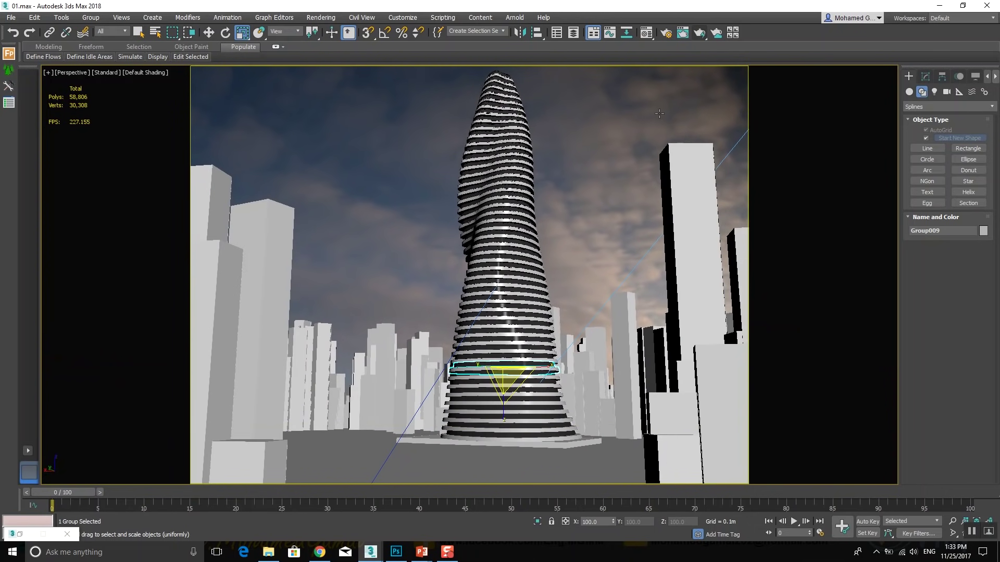
# Render the street-level view in V-Ray and close the frame buffer
pyautogui.click(697, 35)
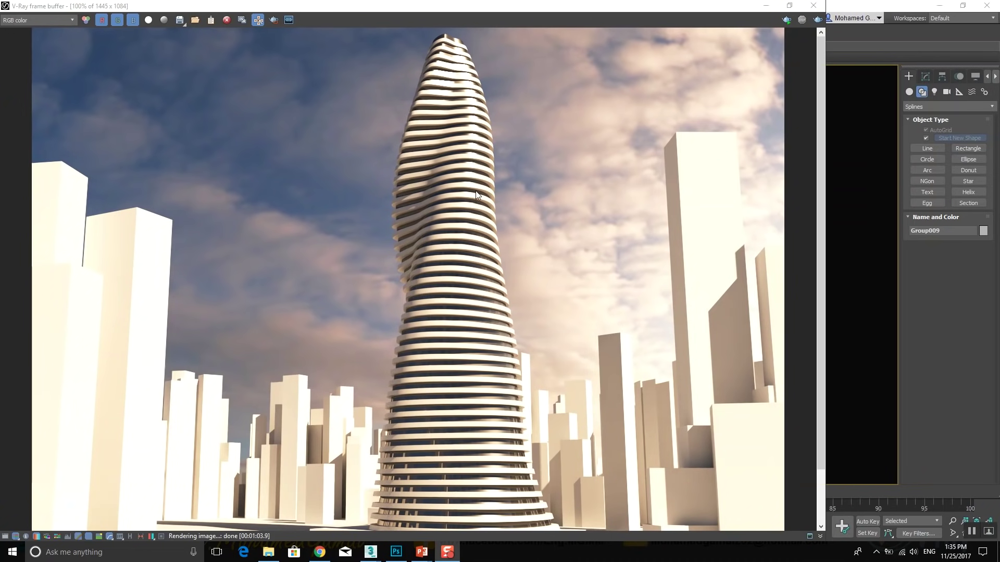
pyautogui.click(766, 6)
# Close Render Setup, select and hide all tower rings, and isolate the base slab Box002
pyautogui.click(670, 71)
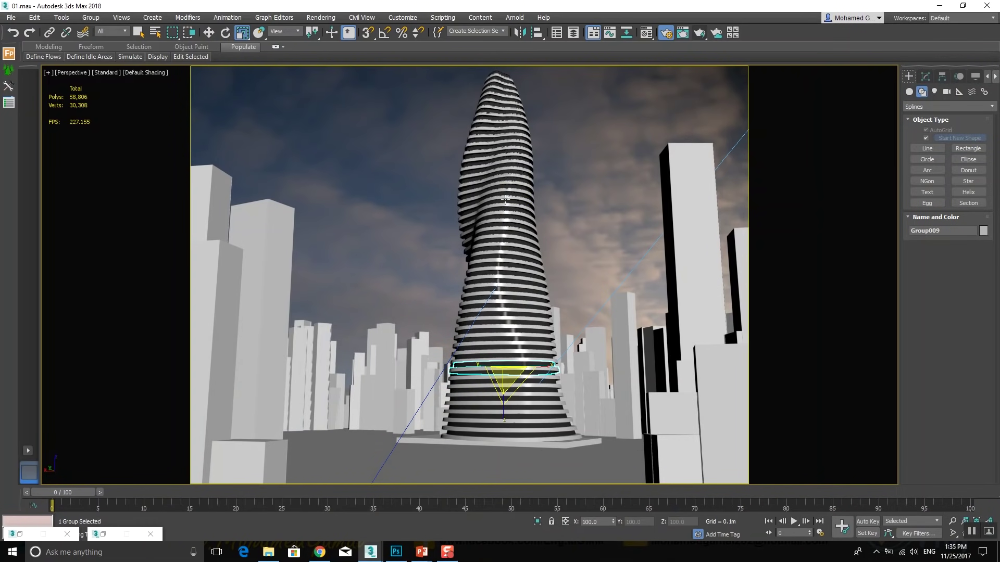
pyautogui.click(492, 205)
pyautogui.rightClick(499, 191)
pyautogui.click(525, 240)
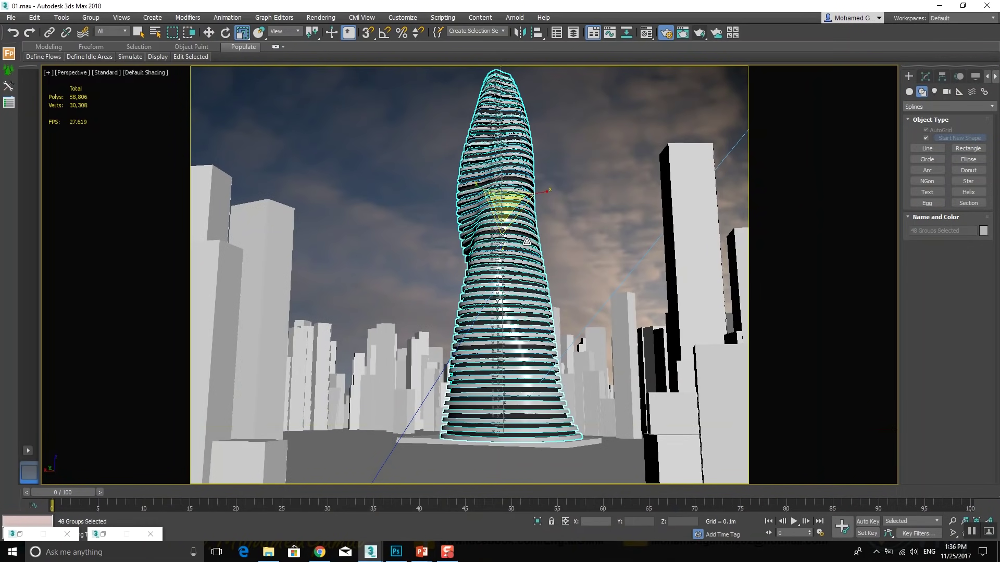
pyautogui.press('Delete')
pyautogui.click(495, 442)
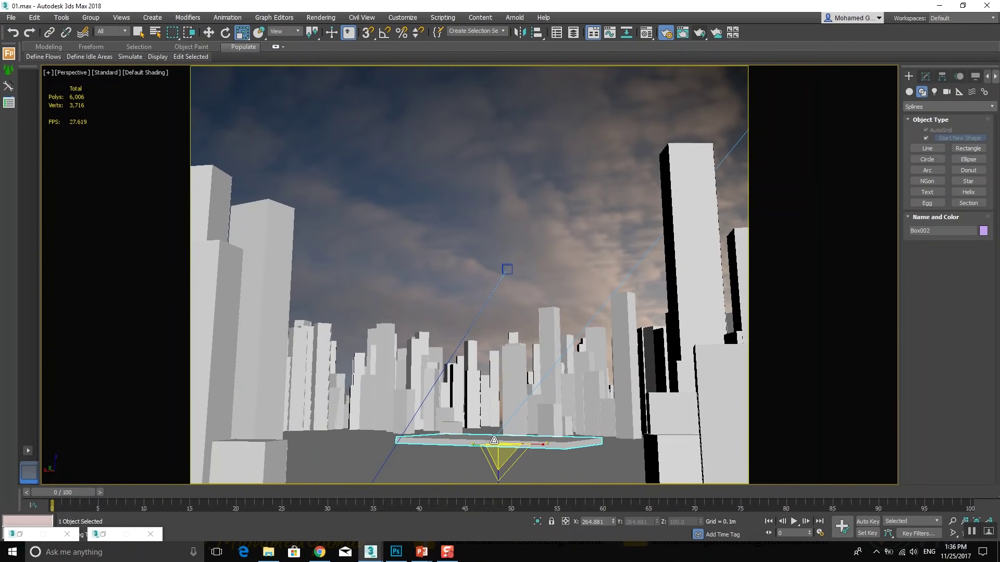
pyautogui.hotkey('alt', 'q')
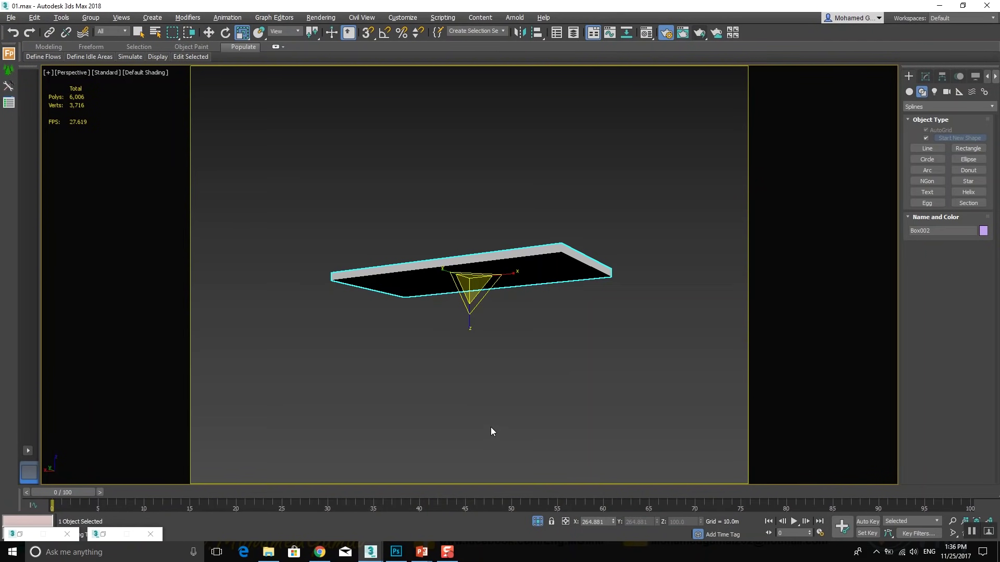
# Draw an ellipse on top of the slab and move it toward the slab's centre
pyautogui.press('w')
pyautogui.moveTo(487, 423)
pyautogui.keyDown('alt'); pyautogui.mouseDown(button='middle')
pyautogui.moveTo(486, 432)
pyautogui.moveTo(487, 268)
pyautogui.mouseUp(button='middle'); pyautogui.keyUp('alt')
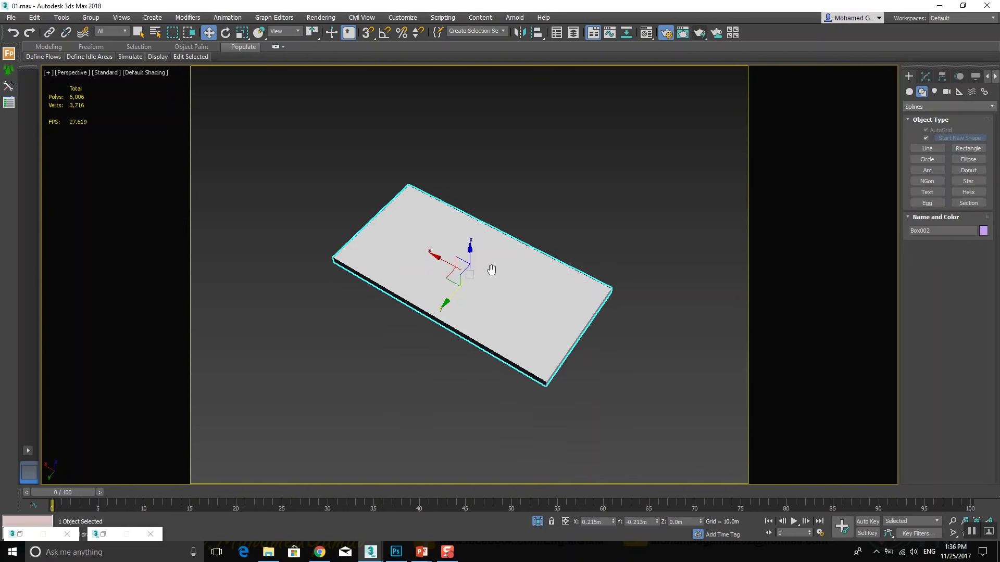
pyautogui.click(968, 158)
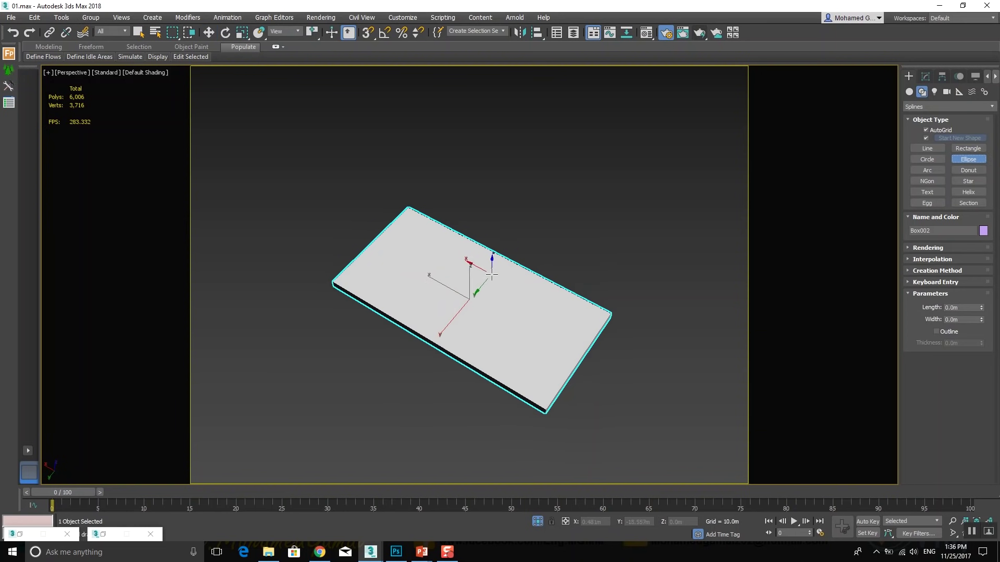
pyautogui.scroll(2, 445, 284)
pyautogui.moveTo(454, 334); pyautogui.dragTo(487, 403)
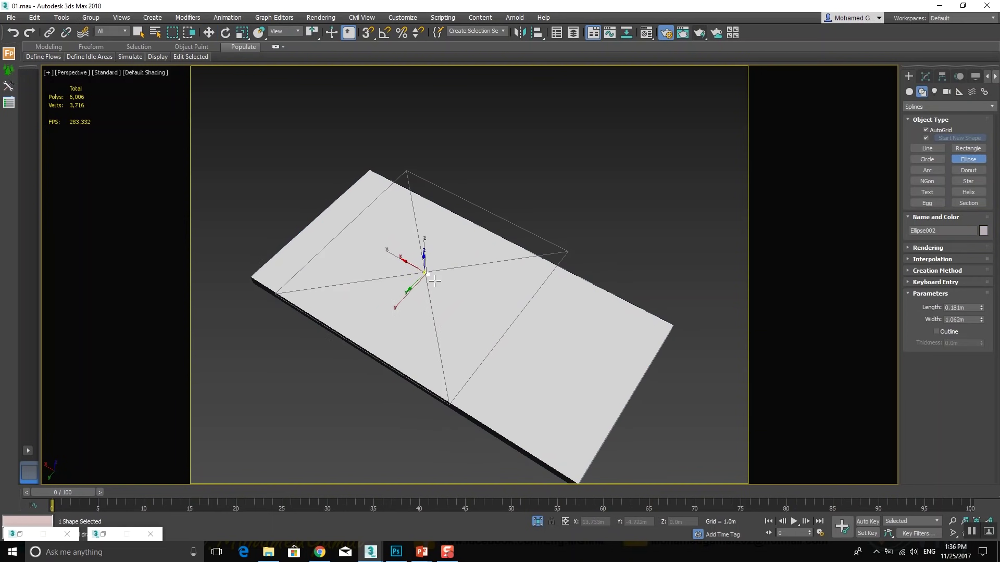
pyautogui.rightClick(488, 403)
pyautogui.moveTo(441, 339); pyautogui.dragTo(440, 304)
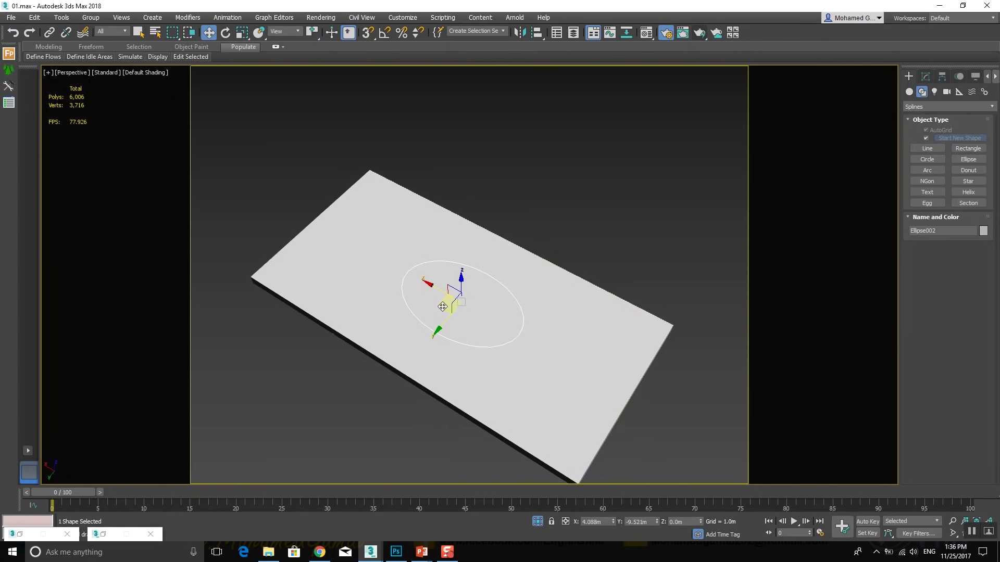
pyautogui.keyDown('alt'); pyautogui.moveTo(440, 304); pyautogui.dragTo(541, 333, button='middle'); pyautogui.keyUp('alt')
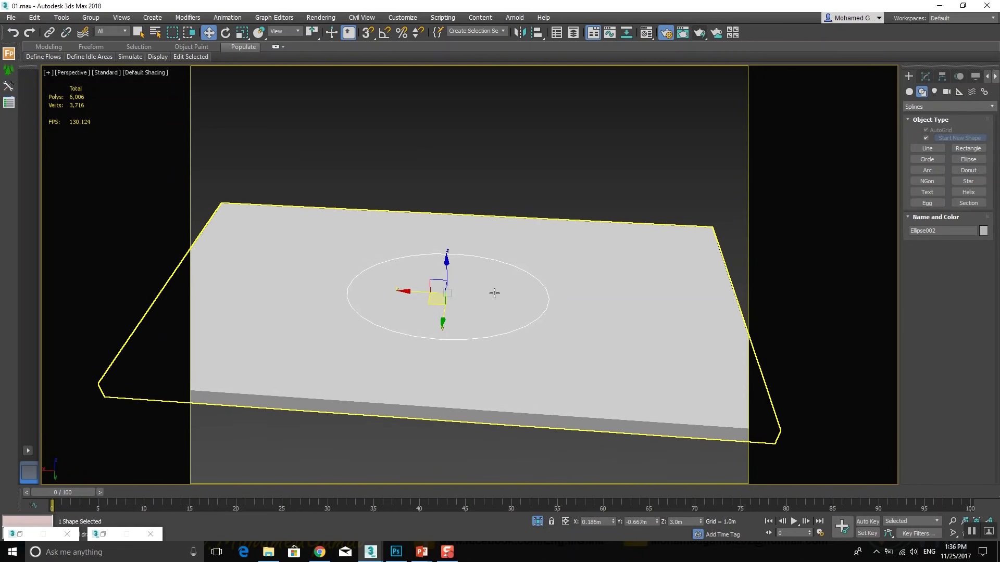
pyautogui.rightClick(542, 333)
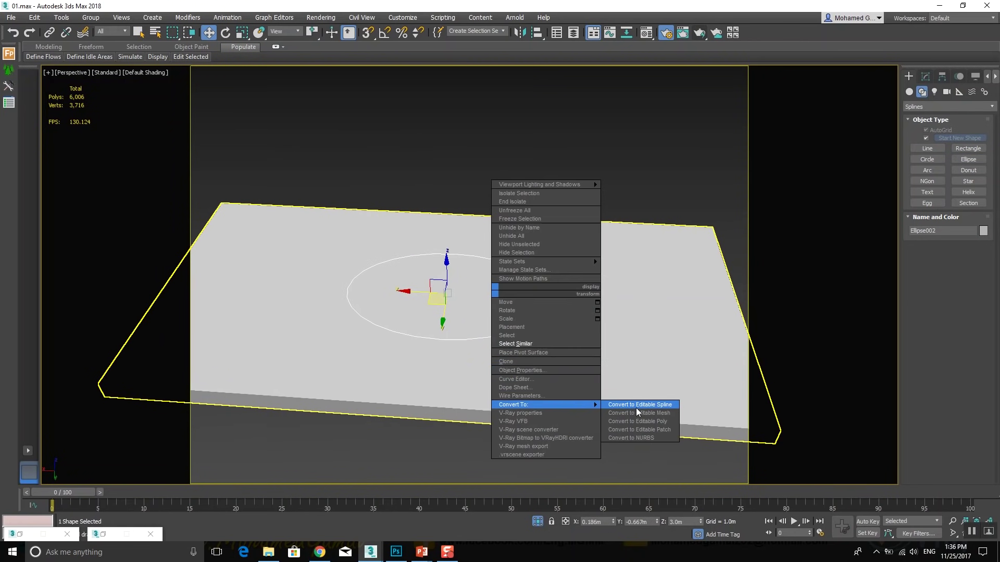
# Convert the ellipse to an editable spline and refine new vertices on its lower and upper edges
pyautogui.click(635, 408)
pyautogui.keyDown('alt'); pyautogui.moveTo(559, 345); pyautogui.dragTo(570, 341, button='middle'); pyautogui.keyUp('alt')
pyautogui.click(934, 273)
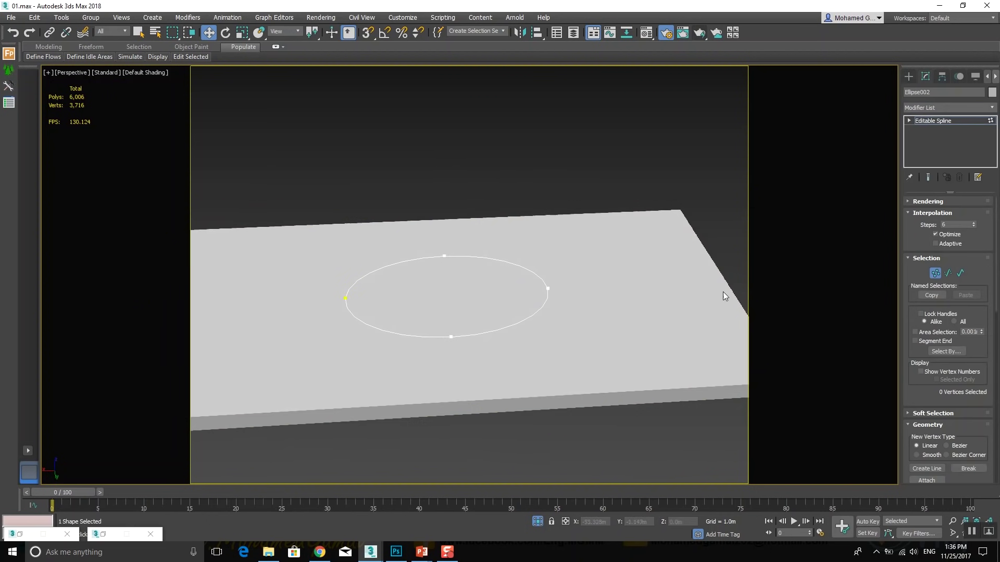
pyautogui.scroll(-3, 907, 314)
pyautogui.scroll(-2, 930, 327)
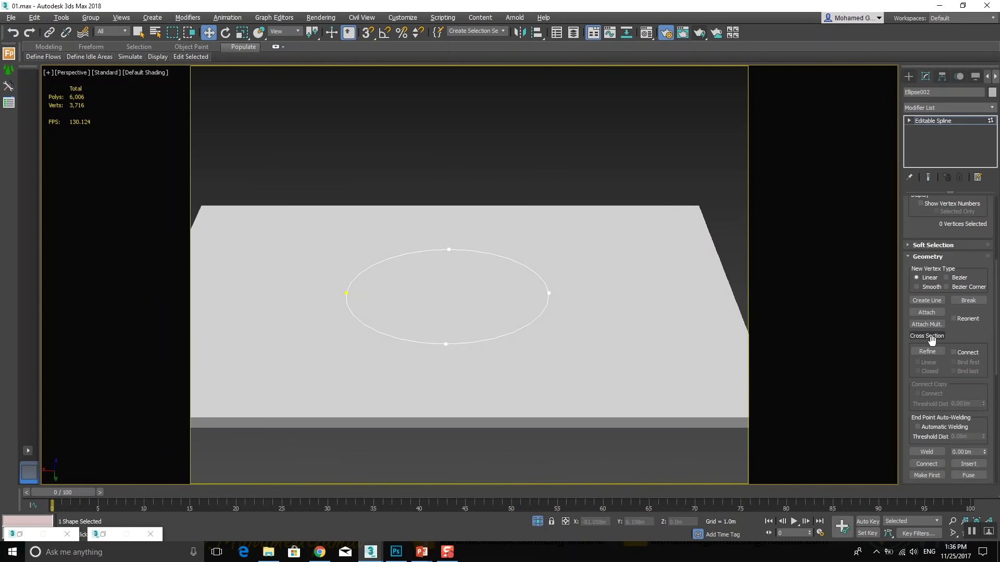
pyautogui.click(927, 351)
pyautogui.click(522, 328)
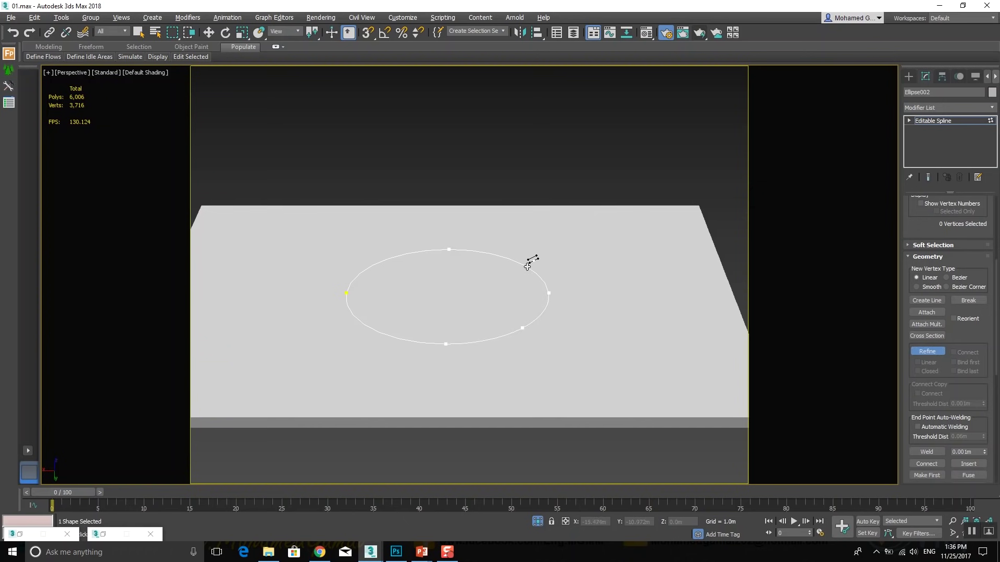
pyautogui.click(526, 266)
pyautogui.press('w')
# Pull the right vertex out into a tip and nudge the lower vertex down
pyautogui.moveTo(532, 280)
pyautogui.mouseDown()
pyautogui.moveTo(552, 315)
pyautogui.moveTo(582, 295)
pyautogui.mouseUp()
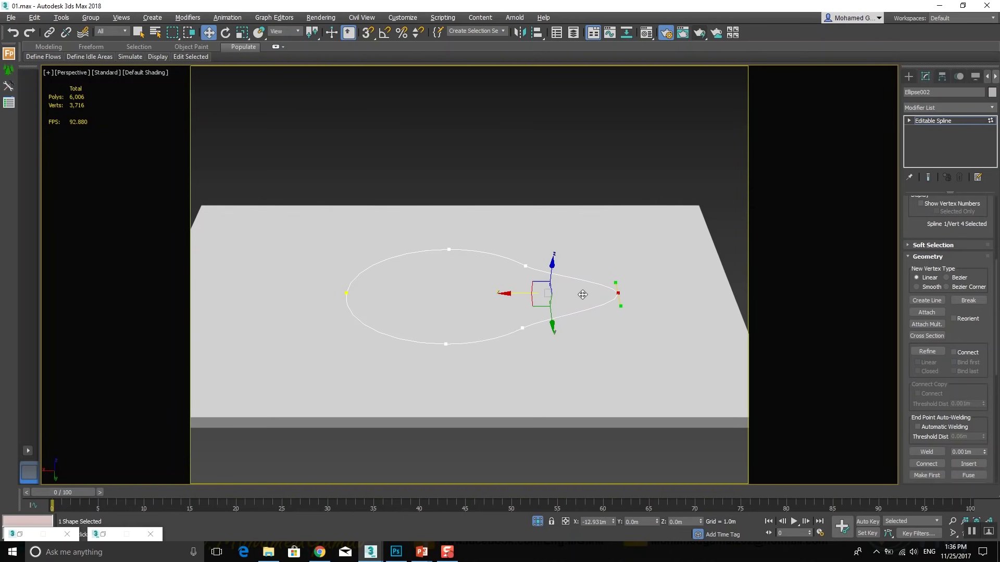
pyautogui.click(522, 328)
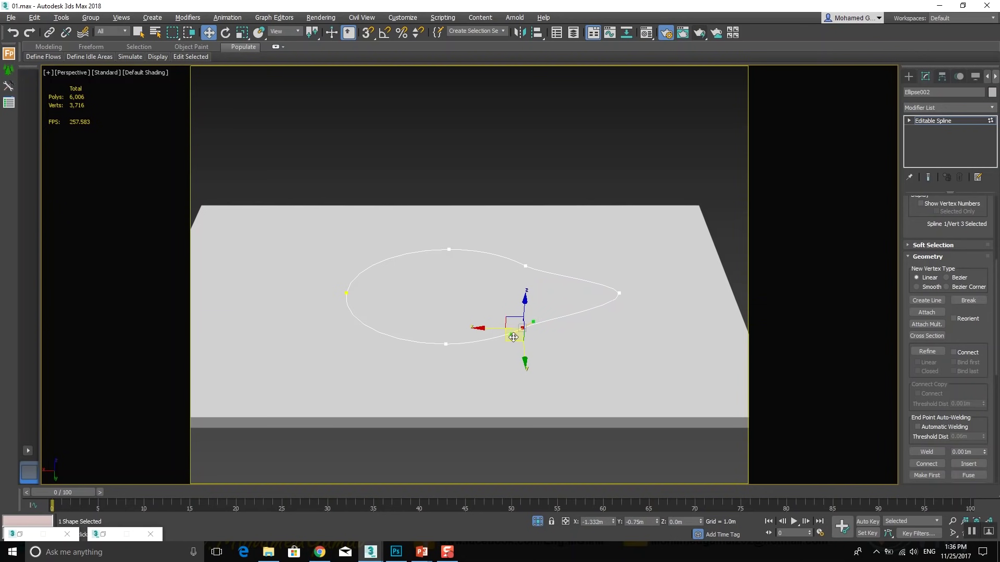
pyautogui.scroll(2, 515, 343)
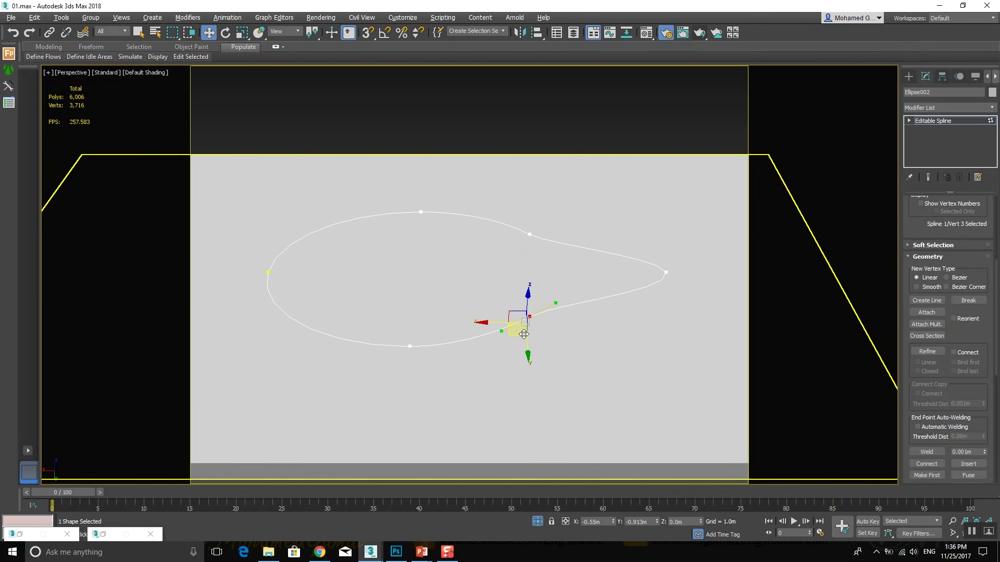
pyautogui.moveTo(517, 248); pyautogui.dragTo(517, 256)
pyautogui.click(651, 230)
pyautogui.scroll(5, 922, 218)
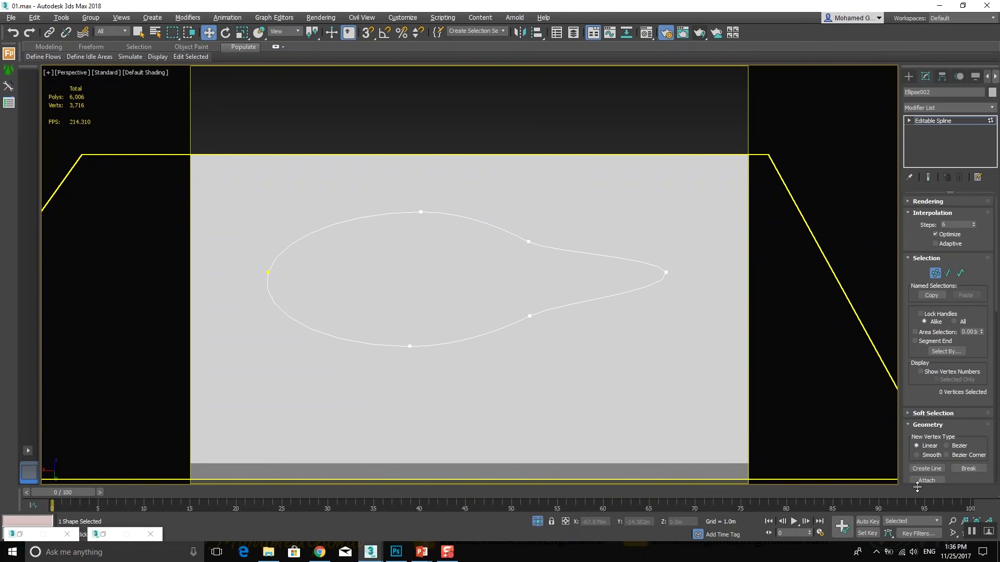
# Extrude the teardrop outline with an Amount of 2.0m
pyautogui.click(954, 110)
pyautogui.scroll(-3, 954, 114)
pyautogui.click(954, 114)
pyautogui.scroll(3, 628, 264)
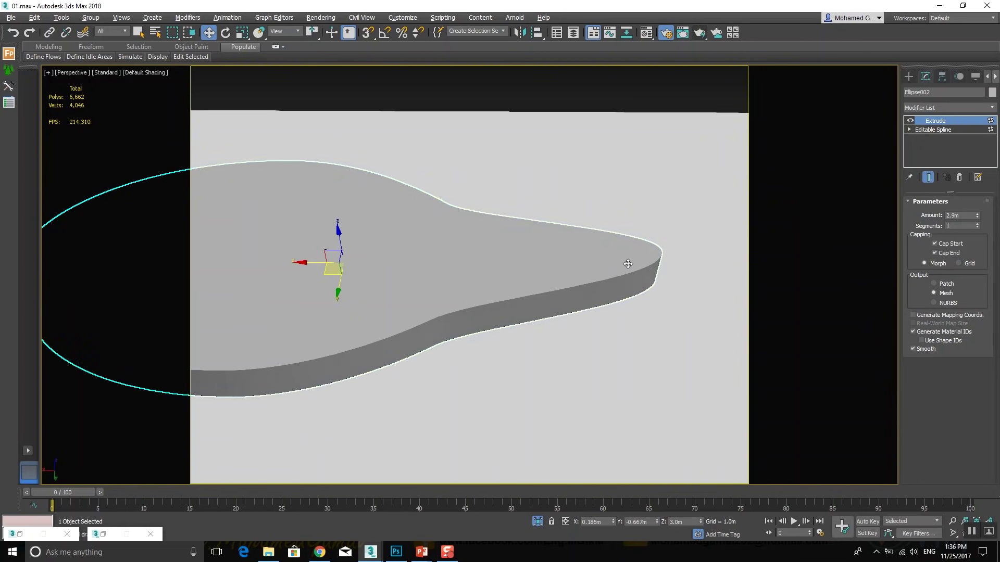
pyautogui.keyDown('alt'); pyautogui.moveTo(628, 264); pyautogui.dragTo(631, 281, button='middle'); pyautogui.keyUp('alt')
pyautogui.write('2')
pyautogui.press('Return')
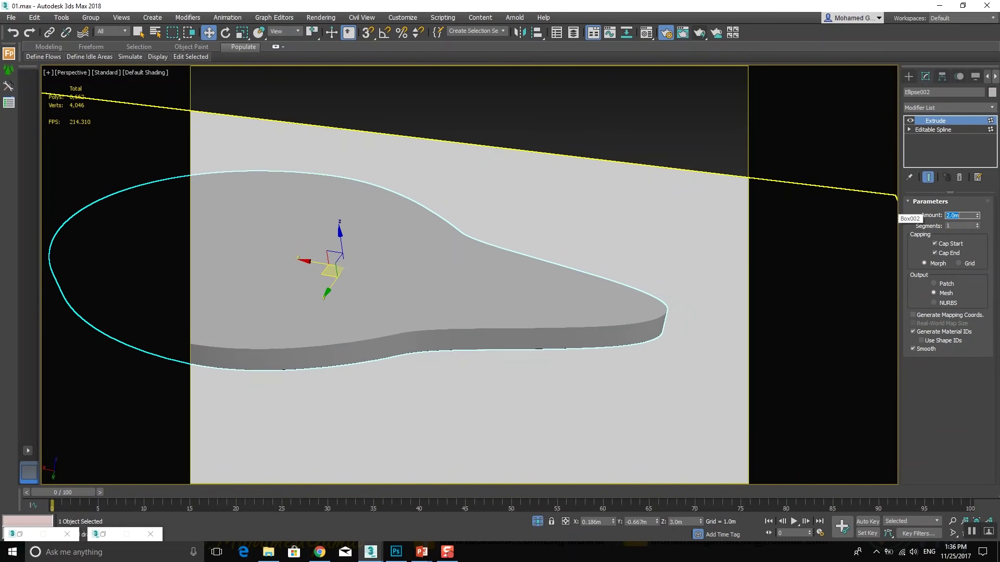
pyautogui.keyDown('alt'); pyautogui.moveTo(603, 225); pyautogui.dragTo(542, 245, button='middle'); pyautogui.keyUp('alt')
# Shift-drag a copy upward in the Front view, stacking Ellipse003 above the original
pyautogui.hotkey('alt', 'w')
pyautogui.hotkey('alt', 'w')
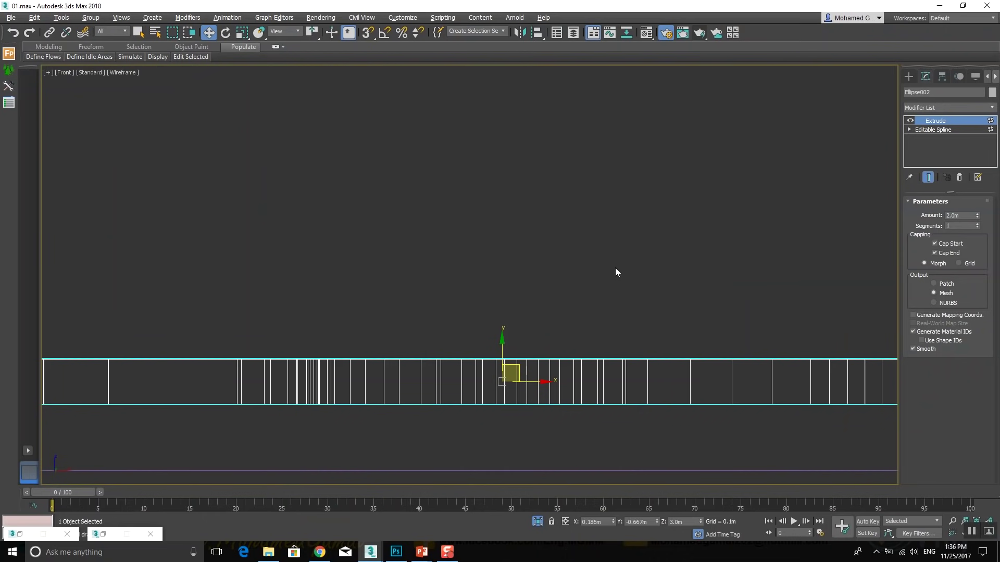
pyautogui.click(503, 344)
pyautogui.keyDown('shift'); pyautogui.moveTo(502, 344); pyautogui.dragTo(503, 310); pyautogui.keyUp('shift')
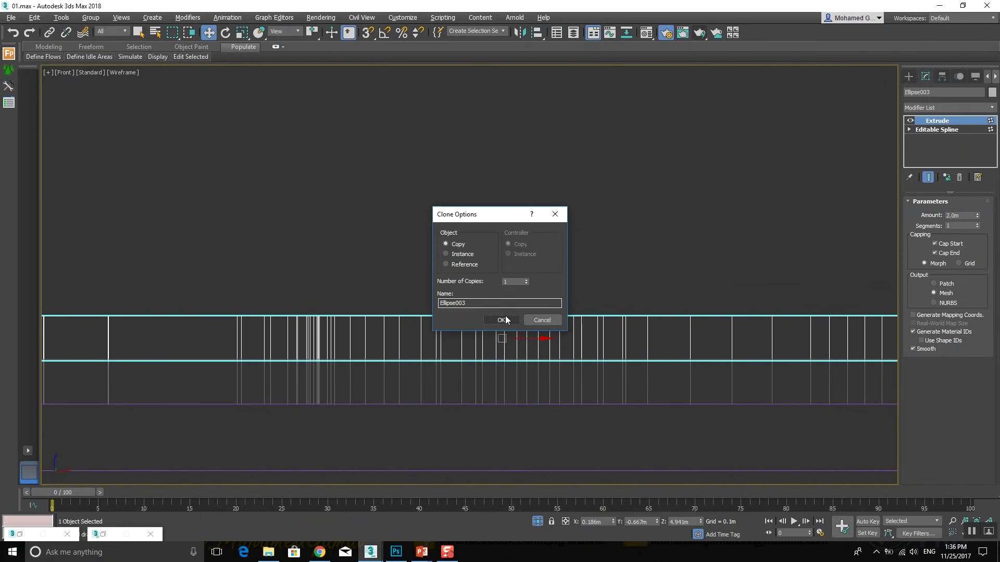
pyautogui.click(505, 320)
pyautogui.hotkey('alt', 'w')
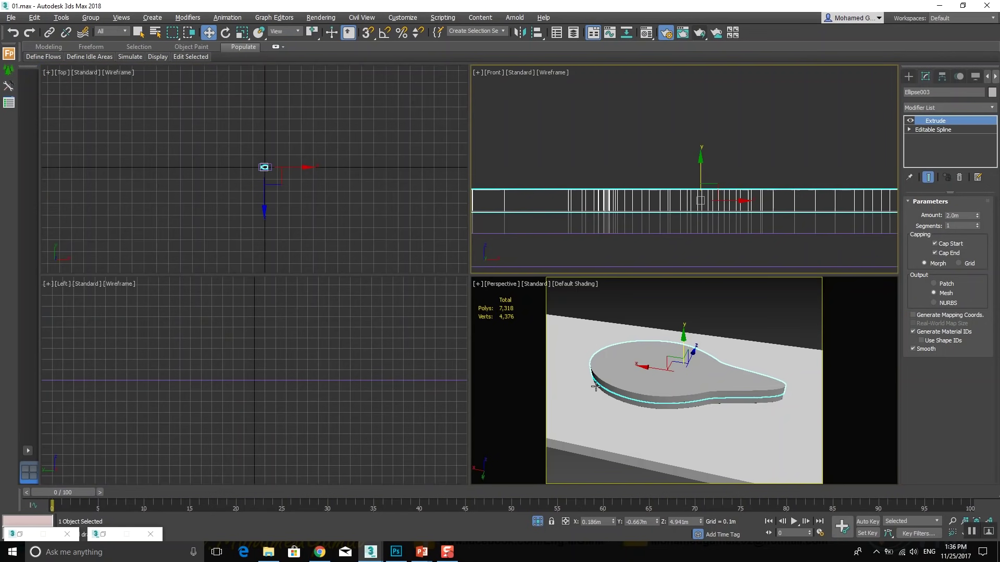
pyautogui.hotkey('alt', 'w')
# Offset Ellipse003's spline inward with Outline to create a smaller inset outline
pyautogui.click(909, 130)
pyautogui.click(928, 157)
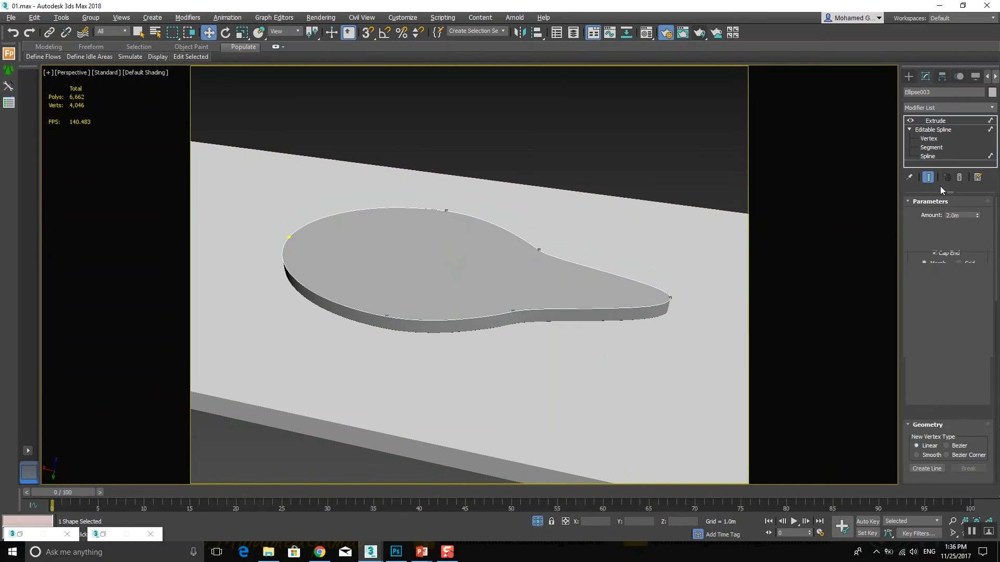
pyautogui.click(658, 291)
pyautogui.scroll(-5, 923, 275)
pyautogui.scroll(-5, 932, 448)
pyautogui.click(927, 434)
pyautogui.moveTo(553, 311); pyautogui.dragTo(537, 290)
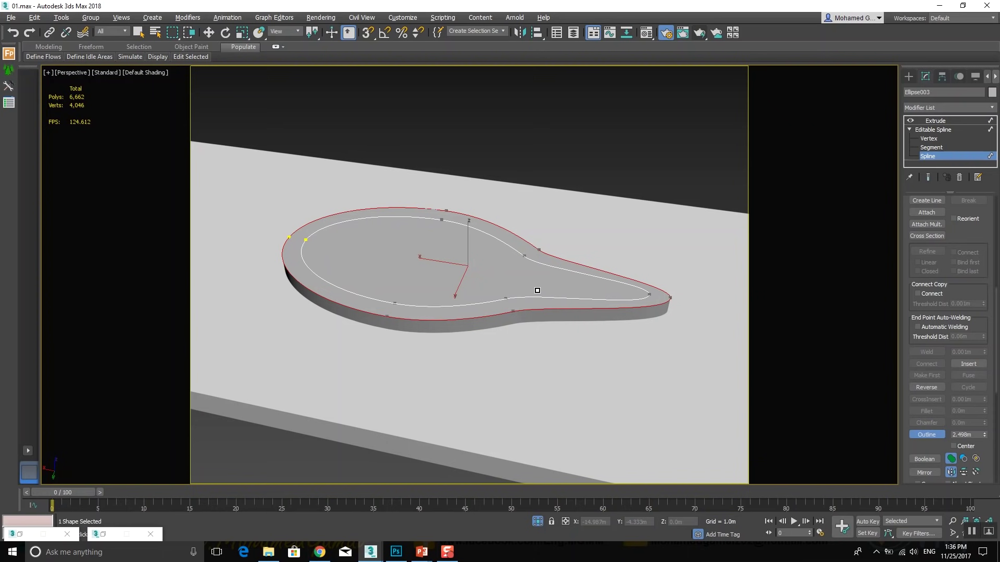
pyautogui.click(800, 218)
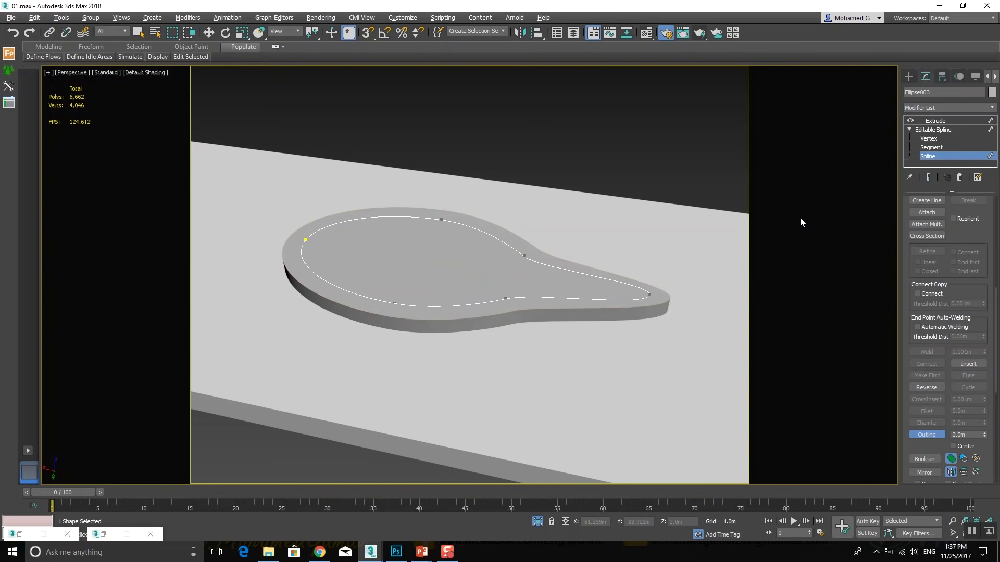
# Set Ellipse003's Extrude Amount to 2.9m and bring up the Material Editor
pyautogui.click(935, 120)
pyautogui.doubleClick(958, 215)
pyautogui.write('29')
pyautogui.press('Return')
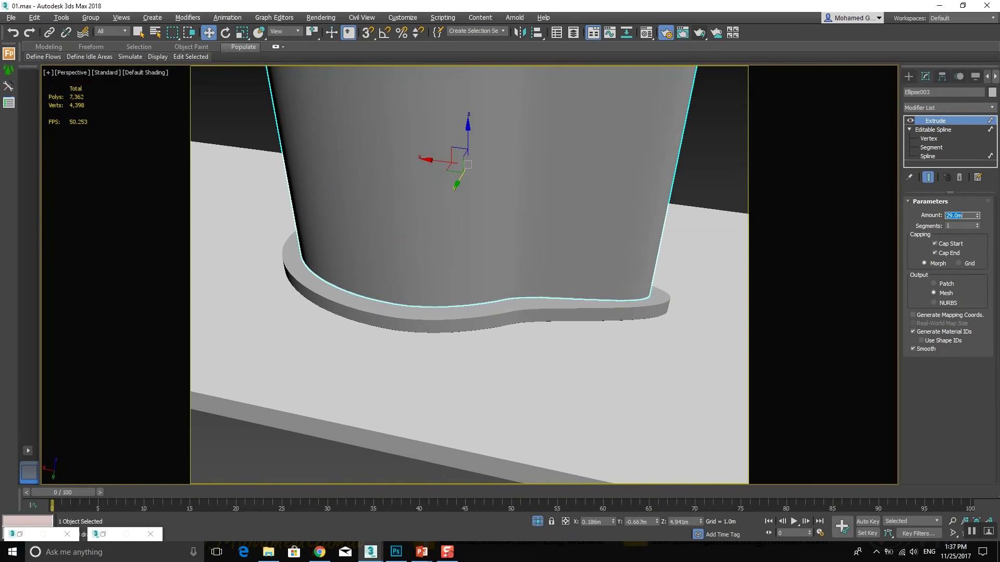
pyautogui.write('2.9')
pyautogui.press('Return')
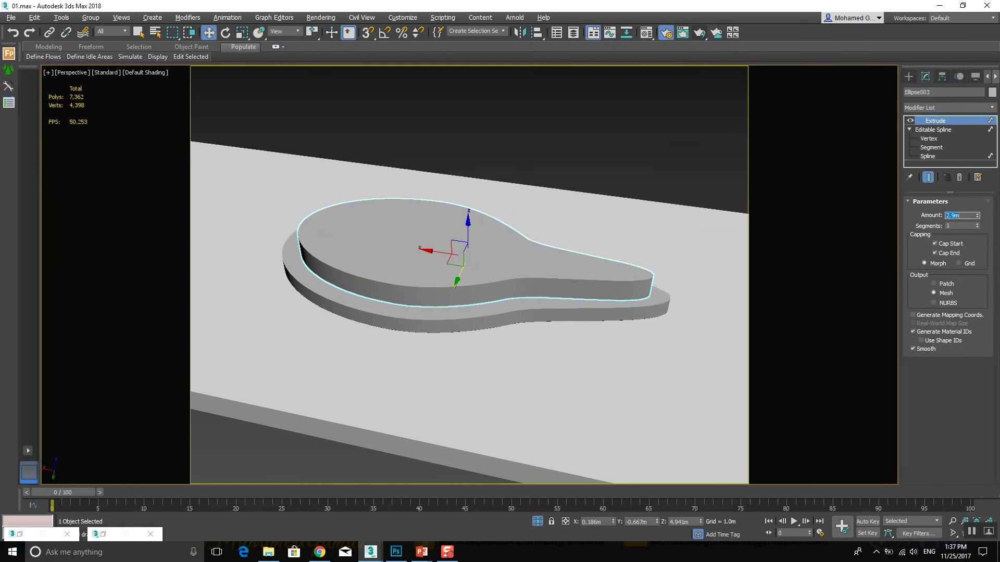
pyautogui.press('m')
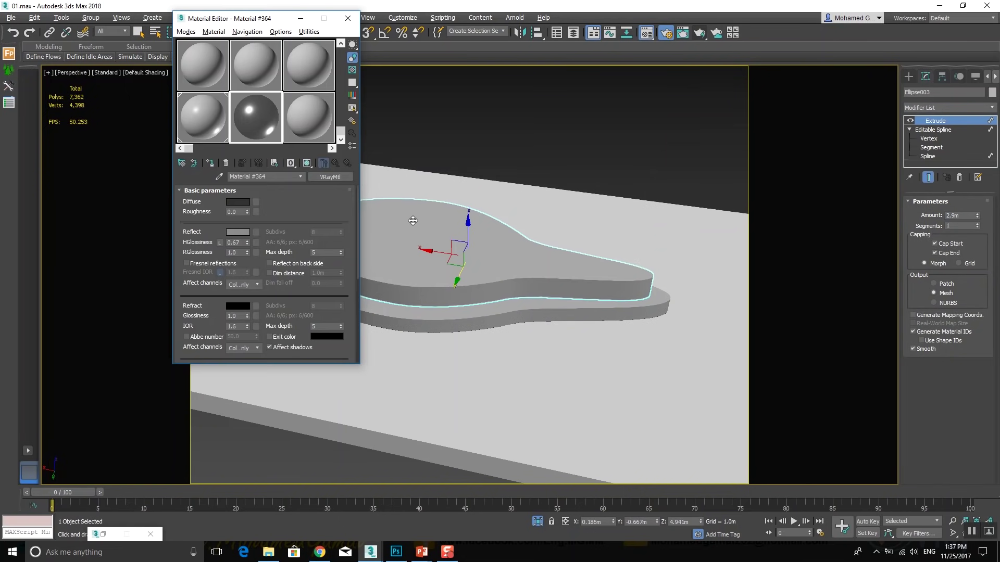
# Assign the dark VRayMtl to Ellipse003 and Material #36 with grey 79 diffuse to Ellipse002
pyautogui.click(242, 162)
pyautogui.click(361, 311)
pyautogui.click(204, 123)
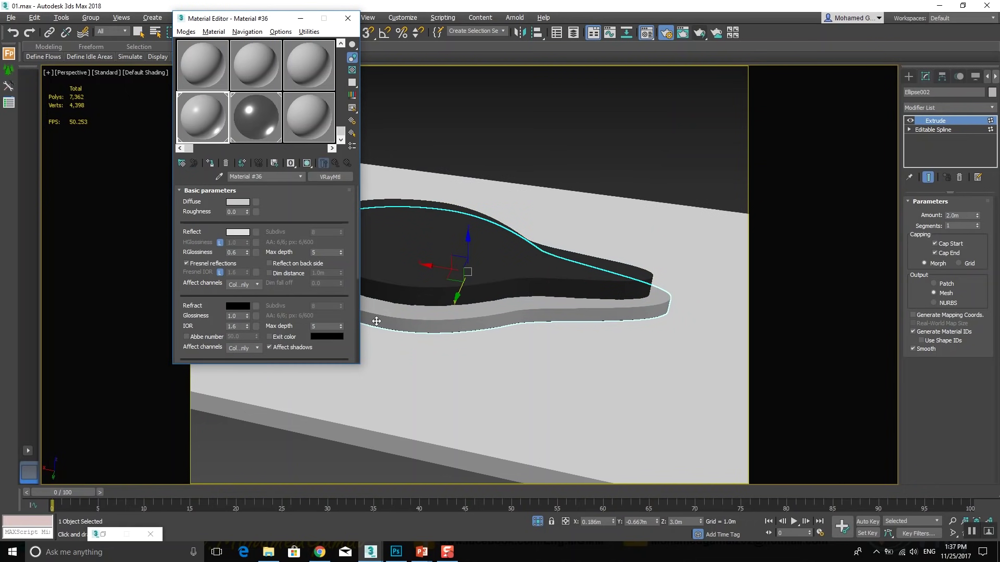
pyautogui.click(210, 164)
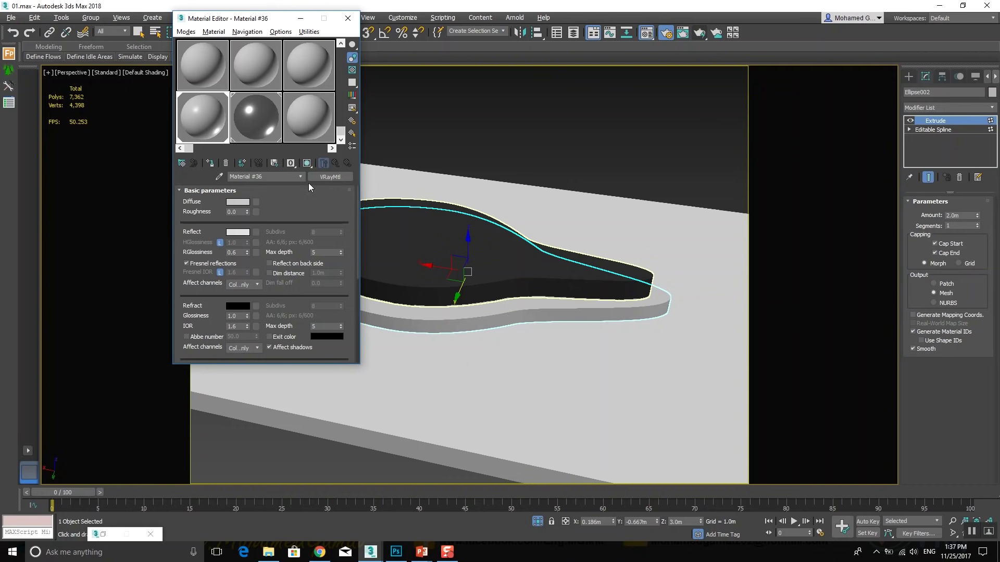
pyautogui.click(242, 204)
pyautogui.moveTo(308, 67); pyautogui.dragTo(308, 93)
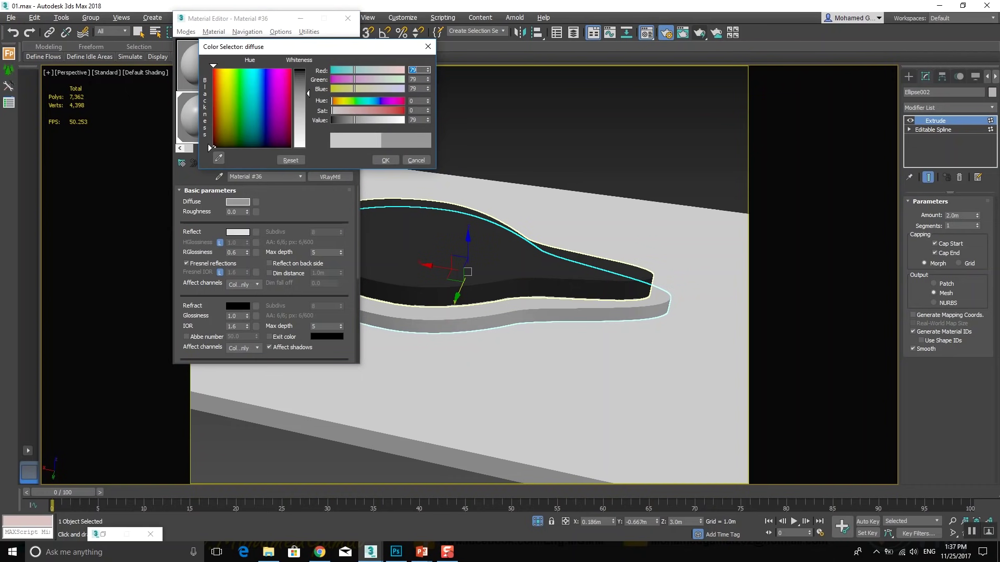
pyautogui.click(383, 160)
# Close the Material Editor and select both Ellipse003 and Ellipse002
pyautogui.click(300, 18)
pyautogui.moveTo(443, 226); pyautogui.dragTo(448, 212, button='middle')
pyautogui.press('super')
pyautogui.press('super')
pyautogui.click(399, 268)
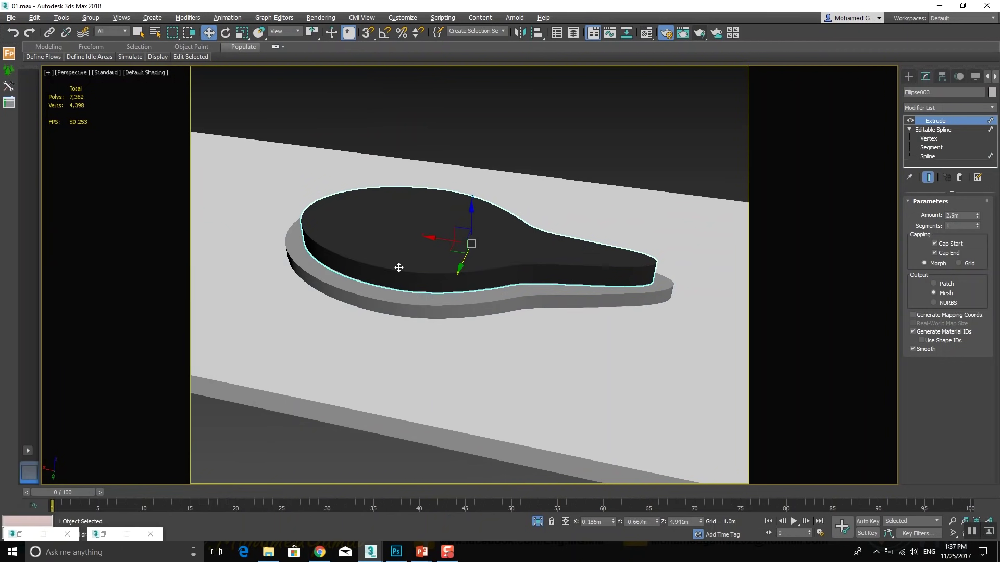
pyautogui.keyDown('ctrl'); pyautogui.click(387, 286); pyautogui.keyUp('ctrl')
# Open Tools > Array and preview the twisting 4.6m, 5° instanced array from several angles
pyautogui.moveTo(378, 256); pyautogui.dragTo(364, 284, button='middle')
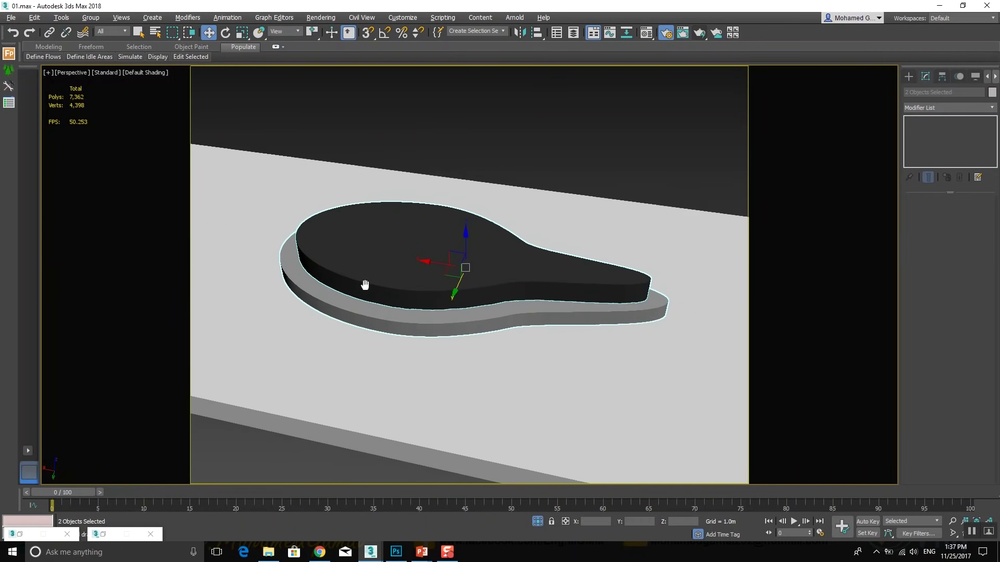
pyautogui.click(61, 17)
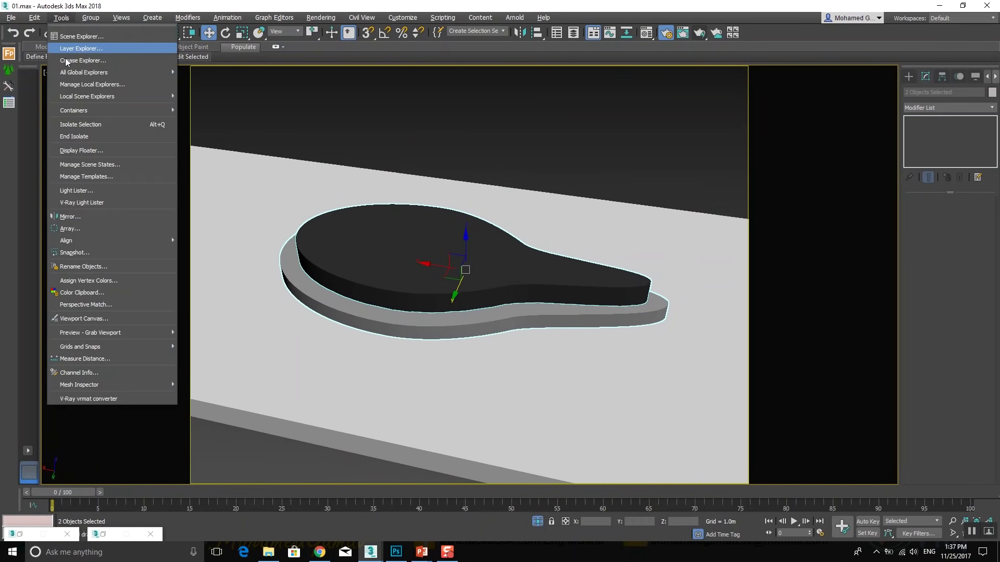
pyautogui.click(115, 230)
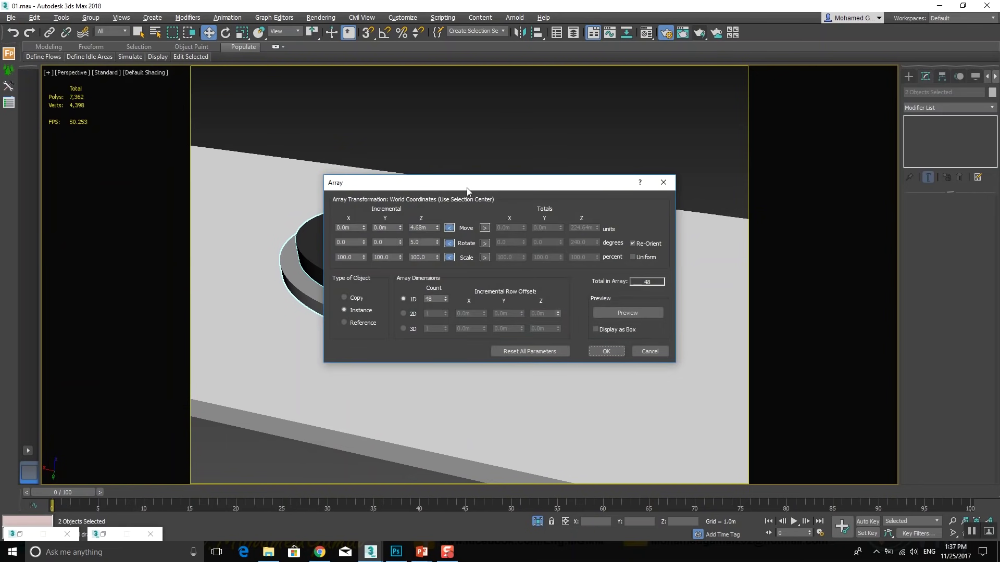
pyautogui.moveTo(467, 183); pyautogui.dragTo(127, 22)
pyautogui.click(282, 149)
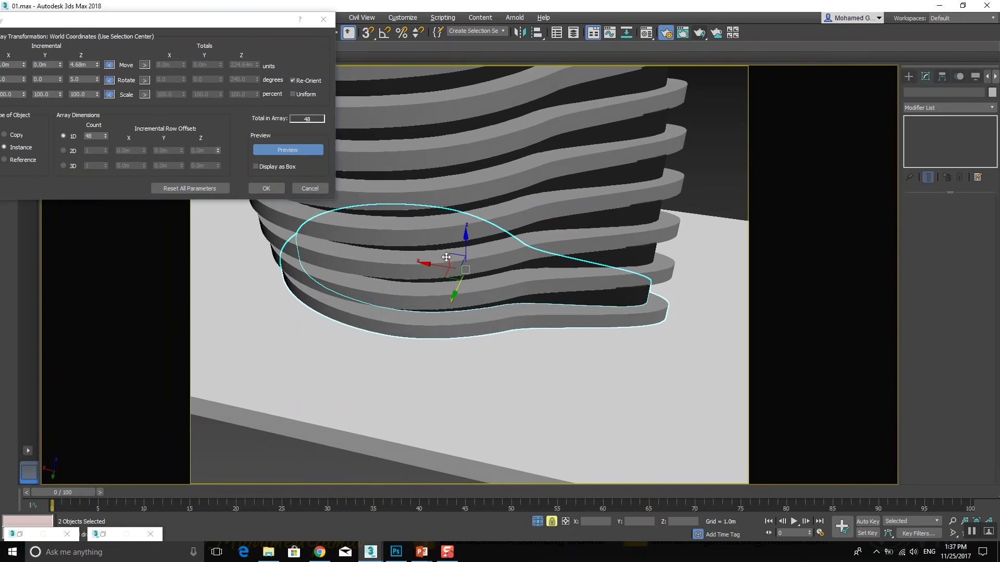
pyautogui.keyDown('alt'); pyautogui.moveTo(468, 250); pyautogui.dragTo(474, 283, button='middle'); pyautogui.keyUp('alt')
pyautogui.scroll(-3, 474, 283)
pyautogui.scroll(-2, 458, 243)
pyautogui.scroll(-2, 461, 223)
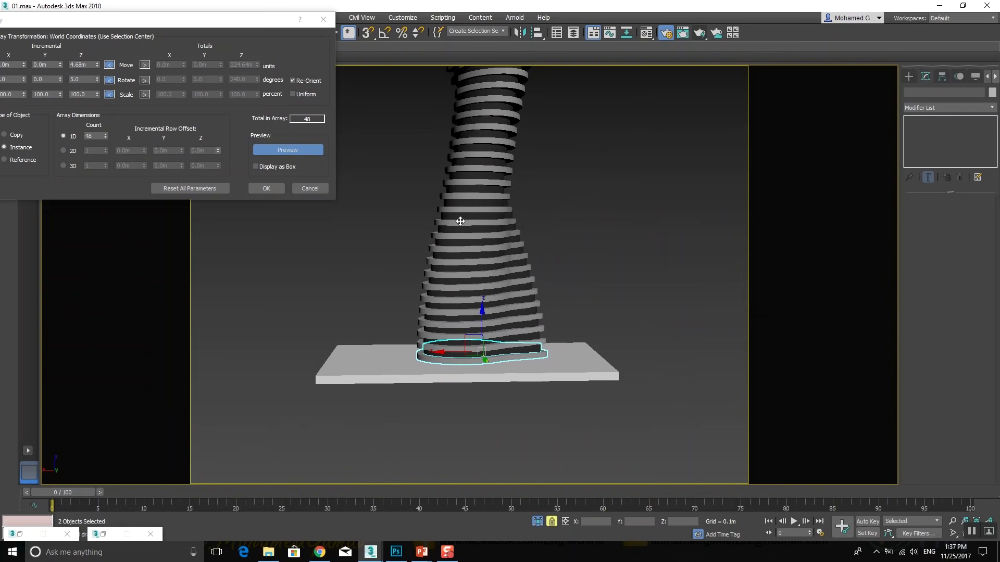
pyautogui.scroll(-2, 460, 219)
pyautogui.scroll(-2, 461, 309)
pyautogui.scroll(3, 459, 286)
pyautogui.moveTo(455, 265)
pyautogui.keyDown('alt'); pyautogui.mouseDown(button='middle')
pyautogui.moveTo(400, 250)
pyautogui.moveTo(444, 247)
pyautogui.moveTo(424, 235)
pyautogui.moveTo(424, 245)
pyautogui.moveTo(246, 175)
pyautogui.mouseUp(button='middle'); pyautogui.keyUp('alt')
pyautogui.moveTo(422, 217)
pyautogui.keyDown('alt'); pyautogui.mouseDown(button='middle')
pyautogui.moveTo(545, 229)
pyautogui.moveTo(418, 261)
pyautogui.moveTo(421, 248)
pyautogui.mouseUp(button='middle'); pyautogui.keyUp('alt')
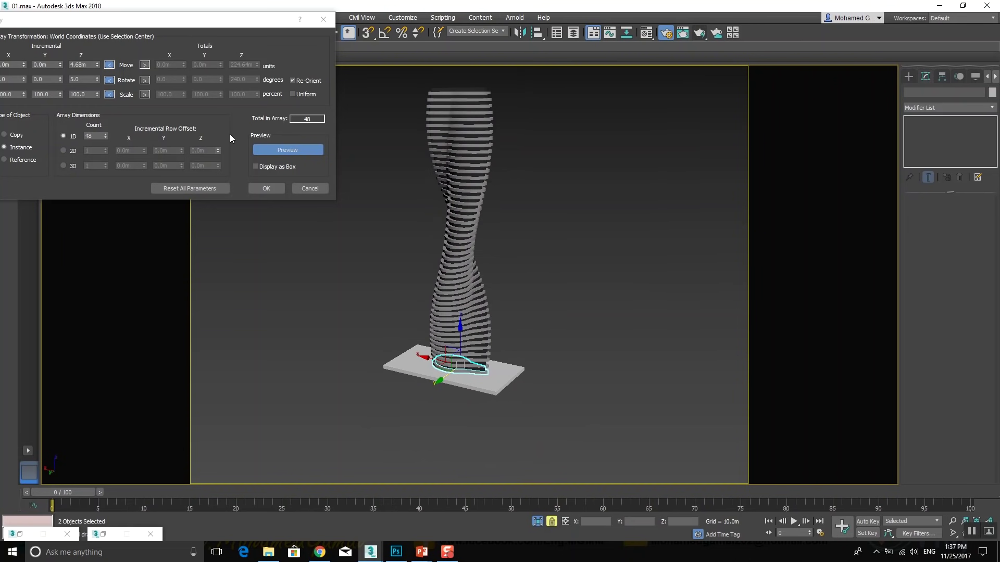
# Raise the array count to 52, create the tower, and fit it in view
pyautogui.click(106, 133)
pyautogui.click(105, 133)
pyautogui.click(105, 133)
pyautogui.click(105, 133)
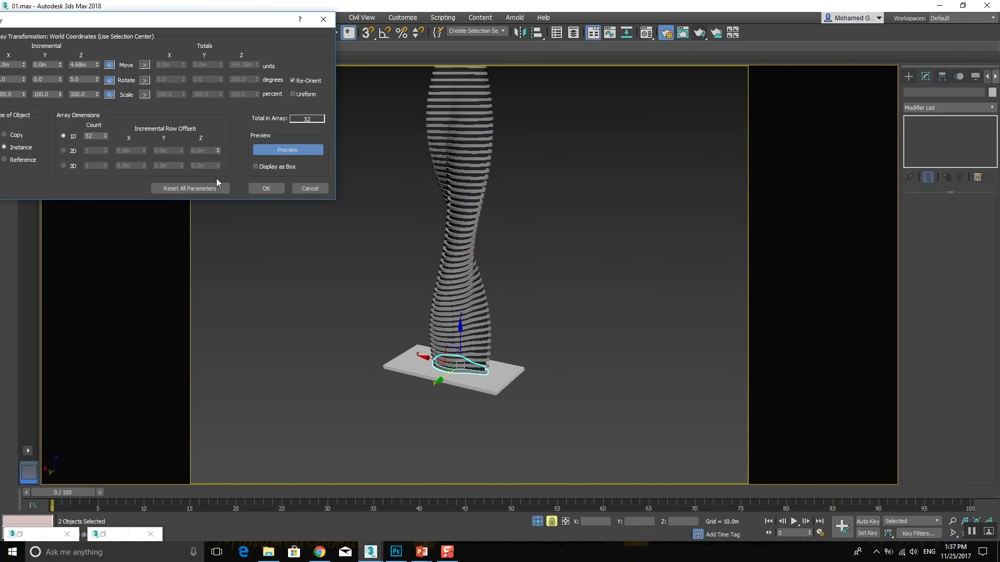
pyautogui.click(258, 191)
pyautogui.scroll(-3, 456, 252)
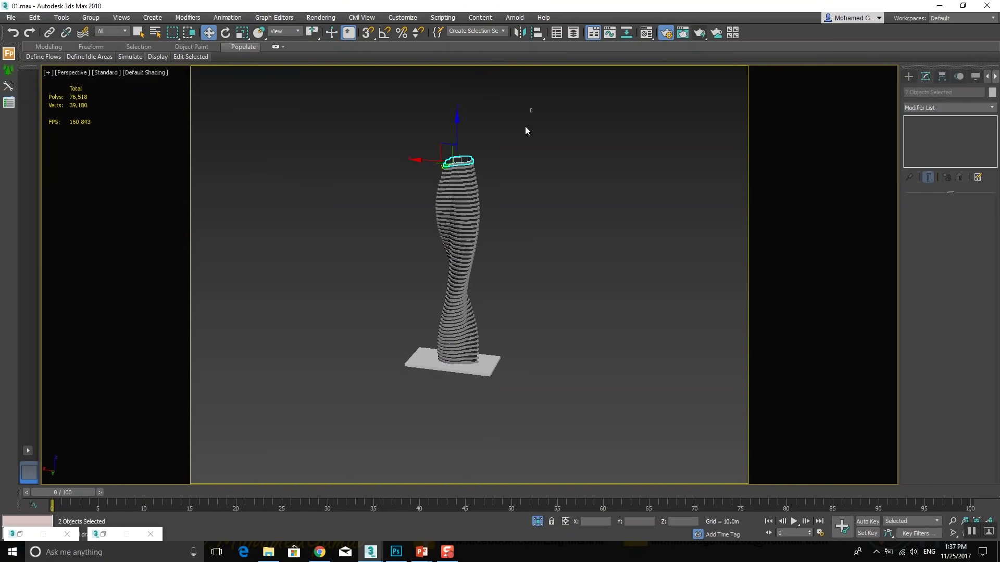
pyautogui.hotkey('ctrl', 'a')
pyautogui.keyDown('alt'); pyautogui.click(481, 372); pyautogui.keyUp('alt')
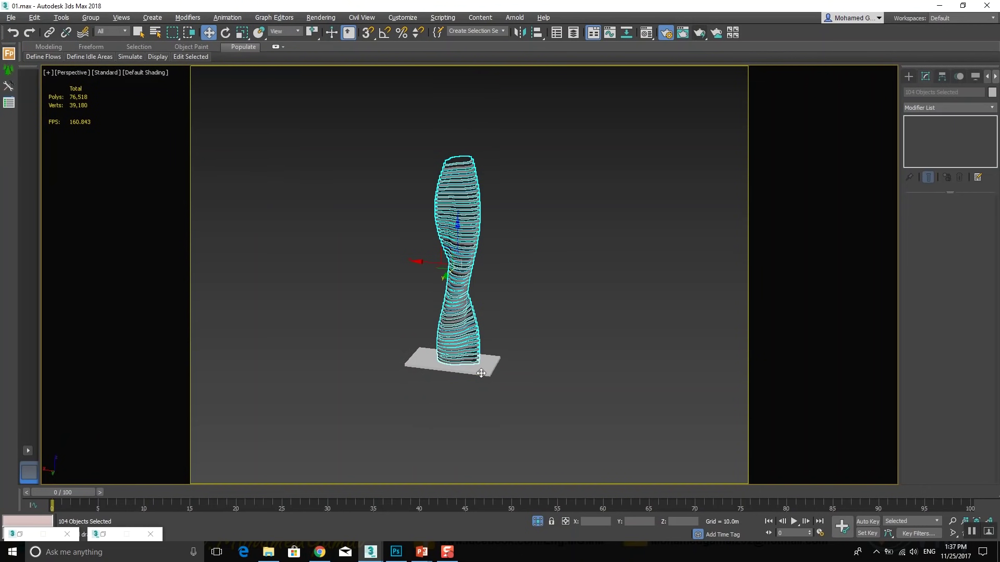
# Apply FFD 4x4x4 to the tower and scale the top lattice row inward to taper it
pyautogui.click(930, 102)
pyautogui.scroll(-15, 930, 103)
pyautogui.click(947, 136)
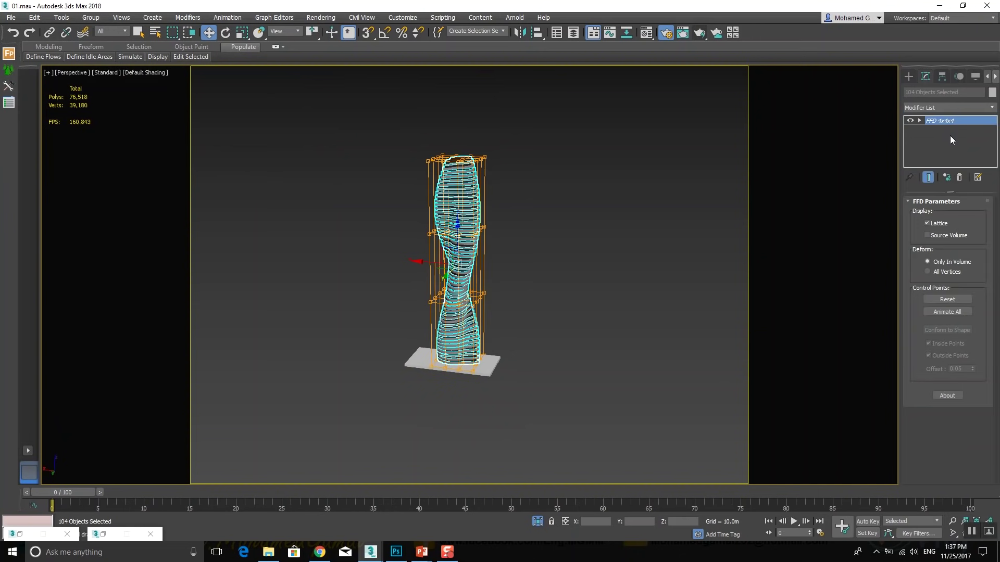
pyautogui.press('1')
pyautogui.moveTo(536, 127); pyautogui.dragTo(388, 178)
pyautogui.rightClick(470, 132)
pyautogui.click(503, 160)
pyautogui.moveTo(459, 158); pyautogui.dragTo(490, 286)
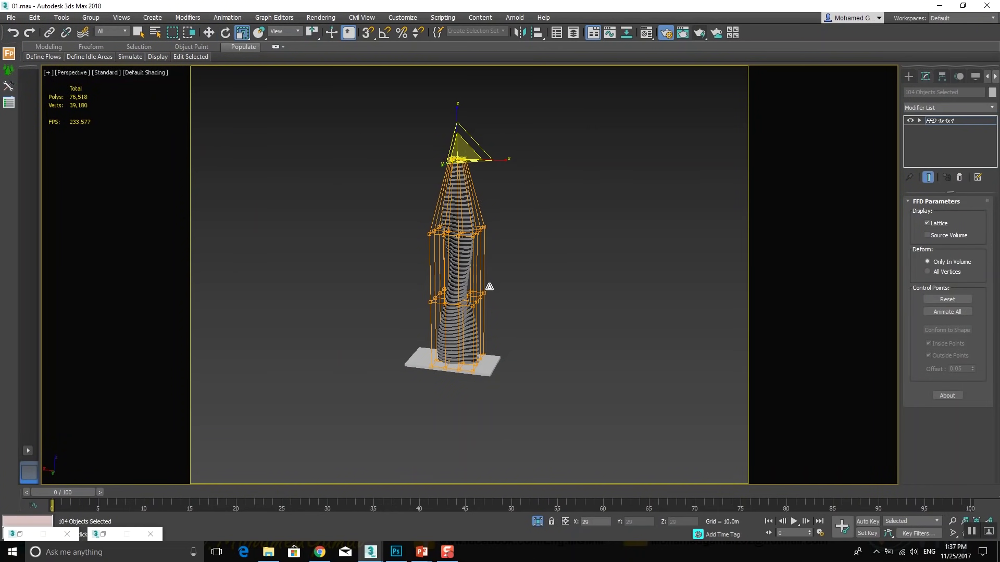
# Widen the middle lattice row, pinch the lower-middle row, and flare the bottom row
pyautogui.click(919, 121)
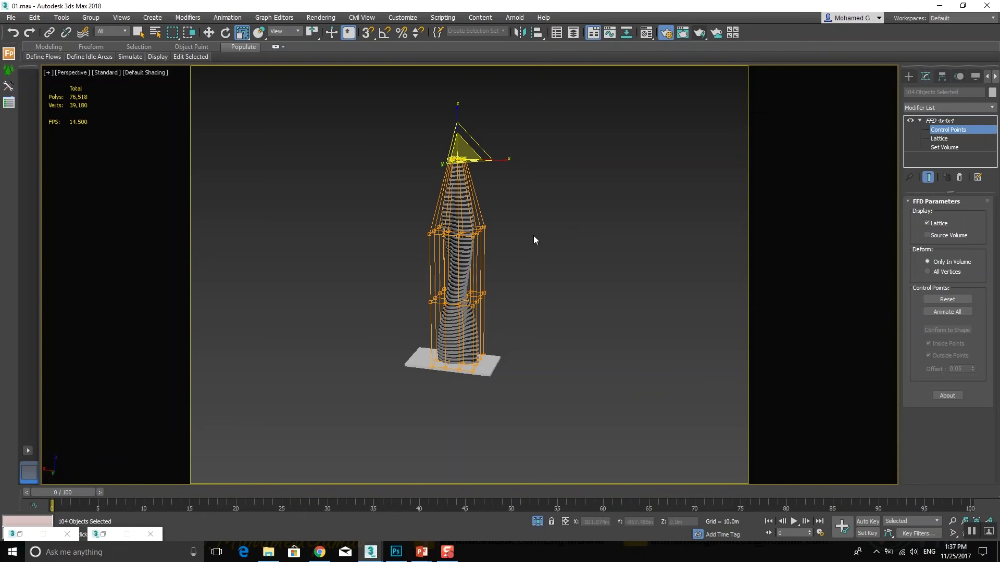
pyautogui.keyDown('alt'); pyautogui.moveTo(533, 236); pyautogui.dragTo(461, 243, button='middle'); pyautogui.keyUp('alt')
pyautogui.moveTo(502, 221); pyautogui.dragTo(416, 245)
pyautogui.moveTo(476, 232); pyautogui.dragTo(486, 233)
pyautogui.moveTo(491, 279); pyautogui.dragTo(380, 336)
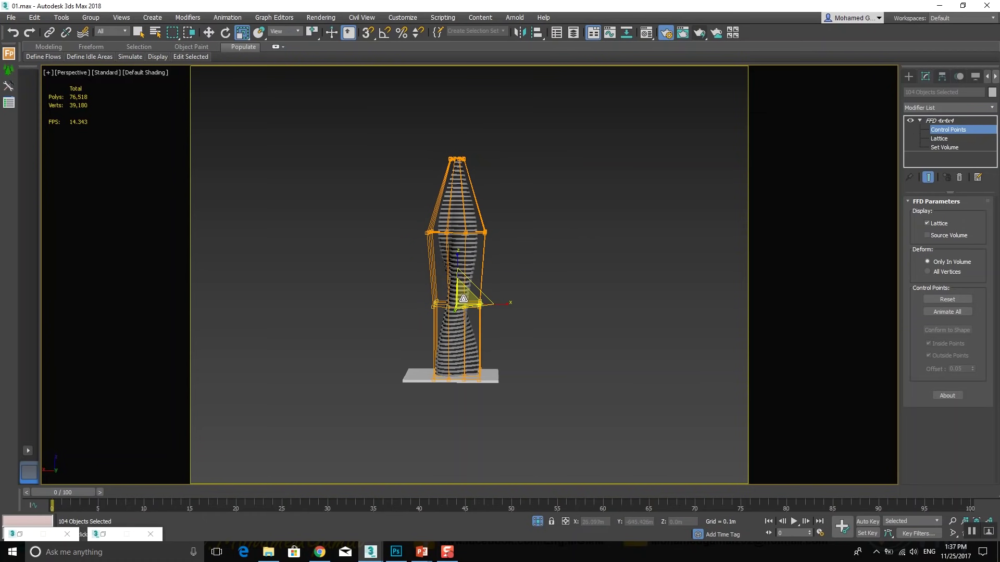
pyautogui.moveTo(471, 302); pyautogui.dragTo(374, 427)
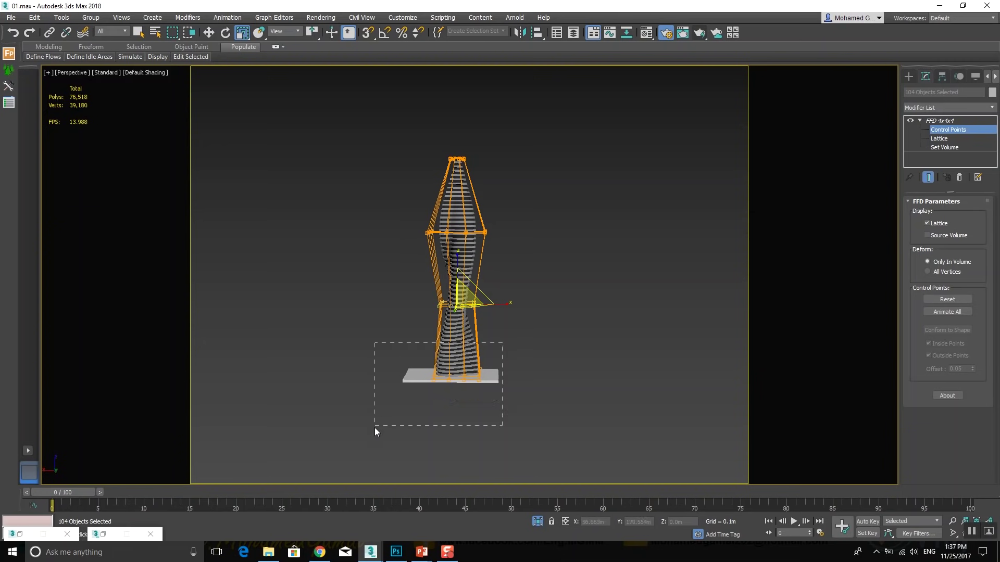
pyautogui.moveTo(470, 360); pyautogui.dragTo(472, 354)
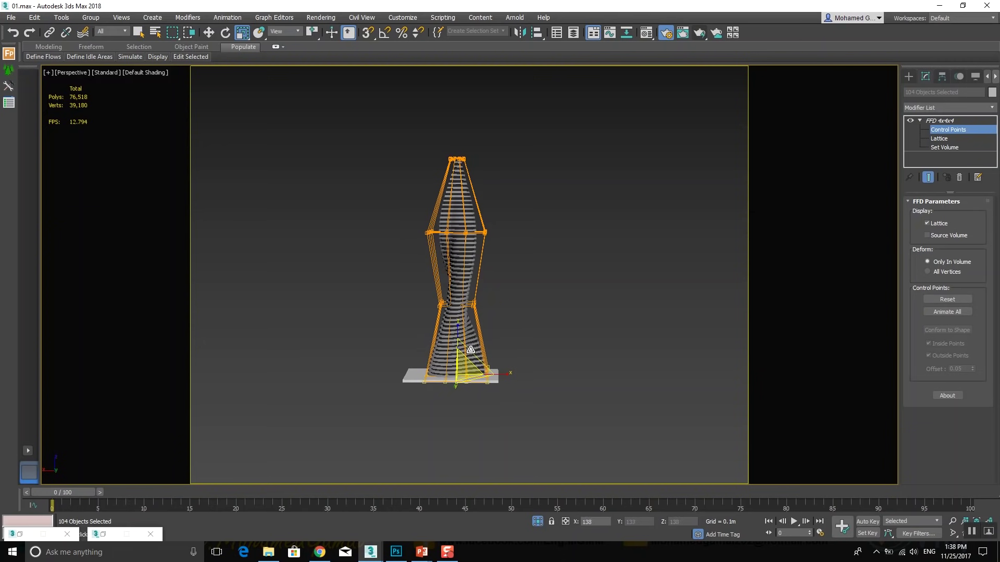
# Deselect the tower and switch to creating shapes
pyautogui.moveTo(419, 356)
pyautogui.keyDown('alt'); pyautogui.mouseDown(button='middle')
pyautogui.moveTo(358, 352)
pyautogui.moveTo(369, 344)
pyautogui.mouseUp(button='middle'); pyautogui.keyUp('alt')
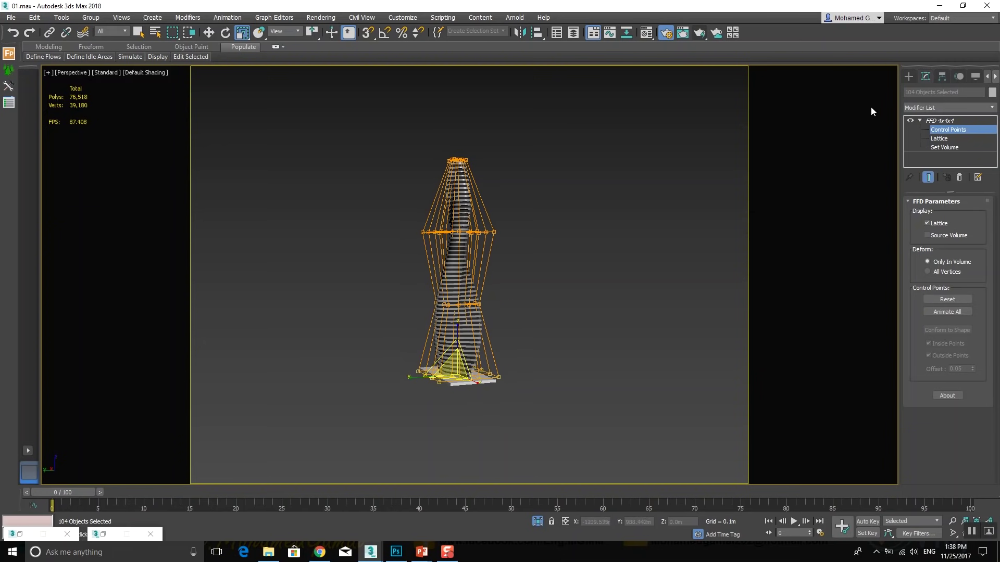
pyautogui.click(909, 77)
pyautogui.click(518, 299)
pyautogui.keyDown('alt'); pyautogui.moveTo(457, 319); pyautogui.dragTo(496, 311, button='middle'); pyautogui.keyUp('alt')
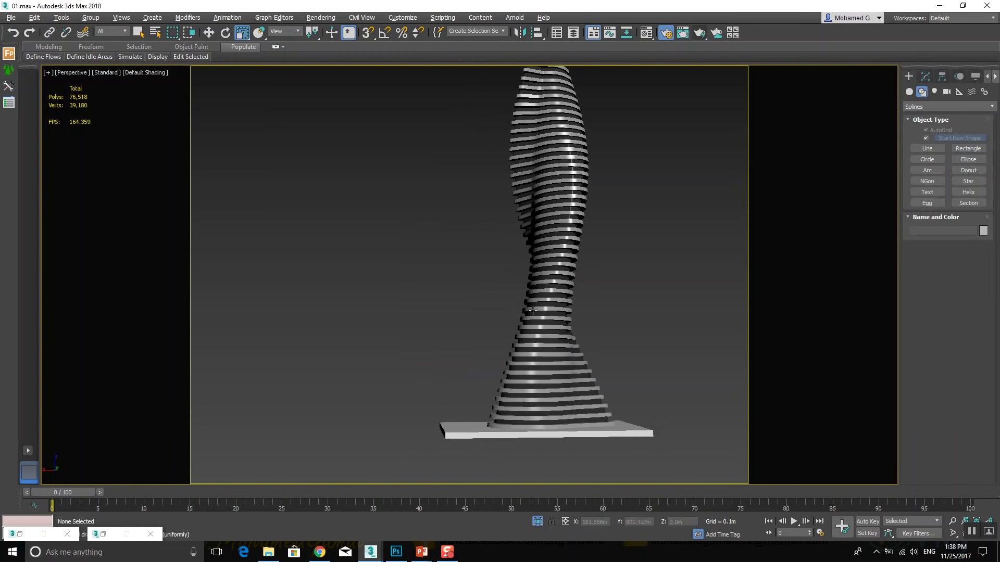
# Render the twisted tower city scene from Perspective, then return to the PowerPoint slide show
pyautogui.press('c')
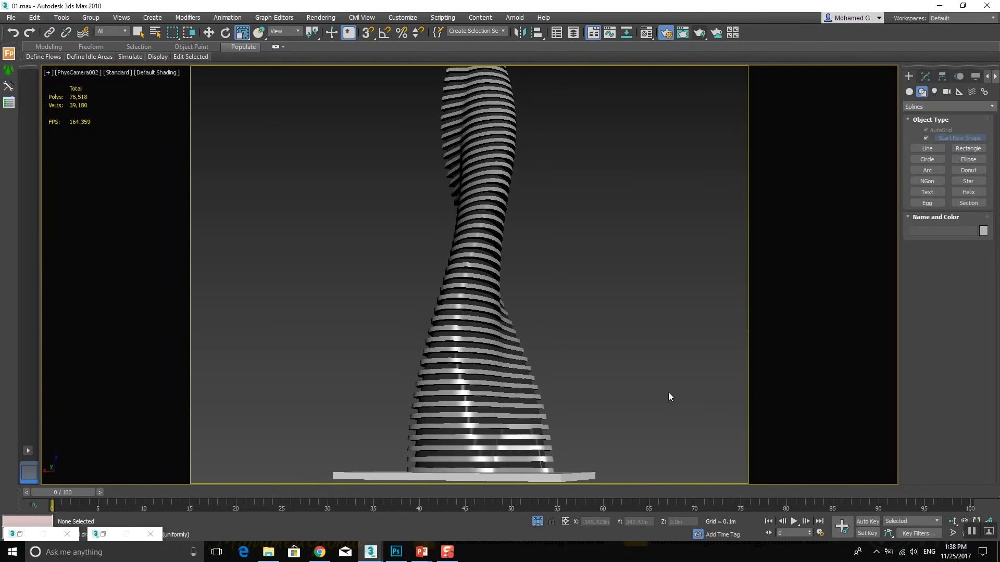
pyautogui.press('p')
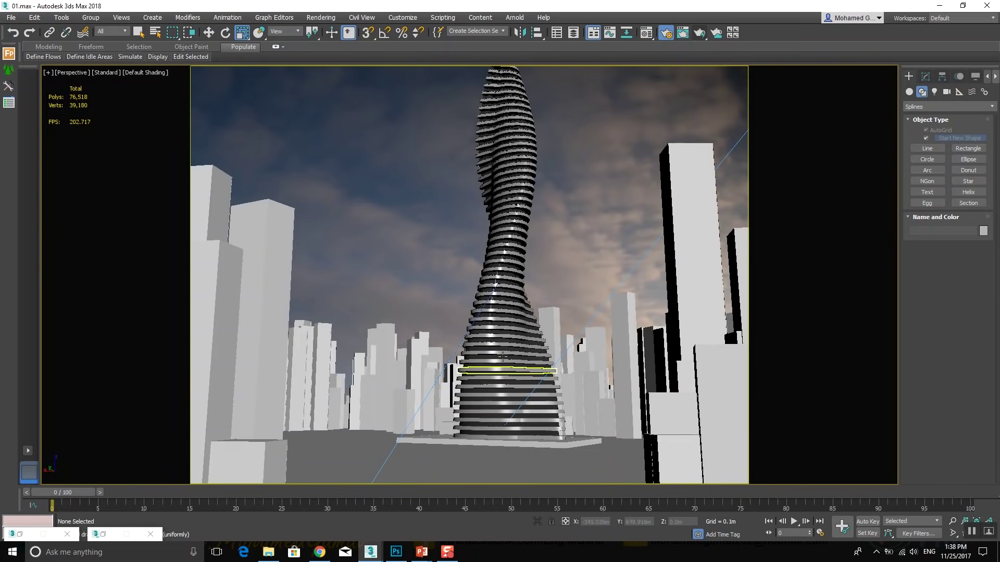
pyautogui.moveTo(489, 375); pyautogui.dragTo(483, 388, button='middle')
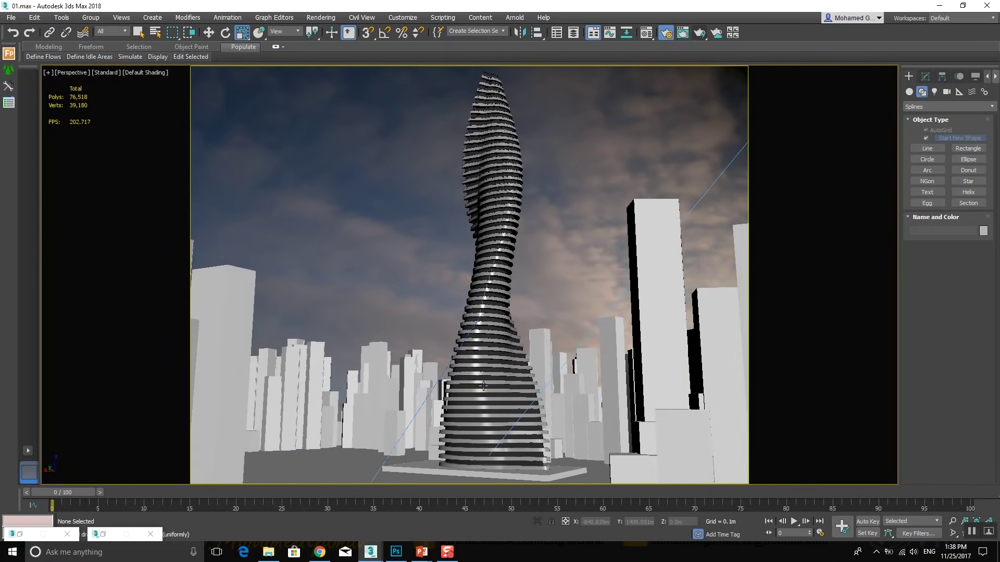
pyautogui.click(699, 34)
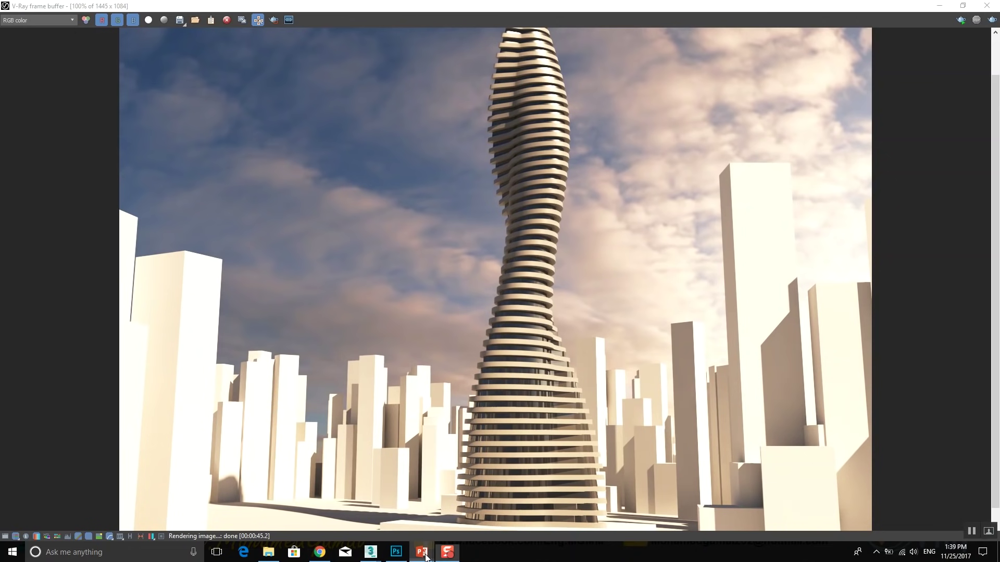
pyautogui.moveTo(420, 552)
pyautogui.click(474, 508)
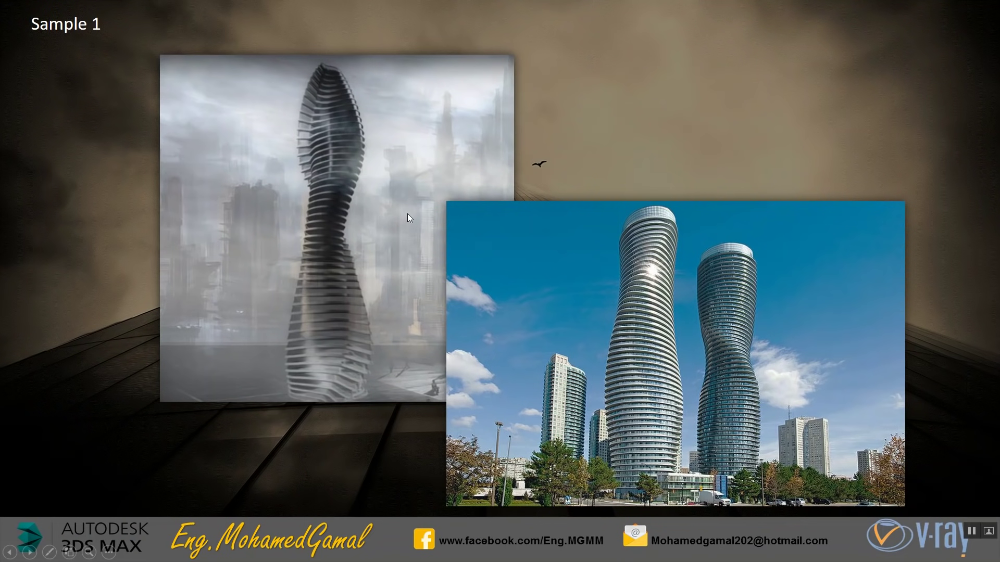
# Advance past Sample 2 to the Interpolation slide comparing Steps=1 through Steps=4
pyautogui.click(456, 212)
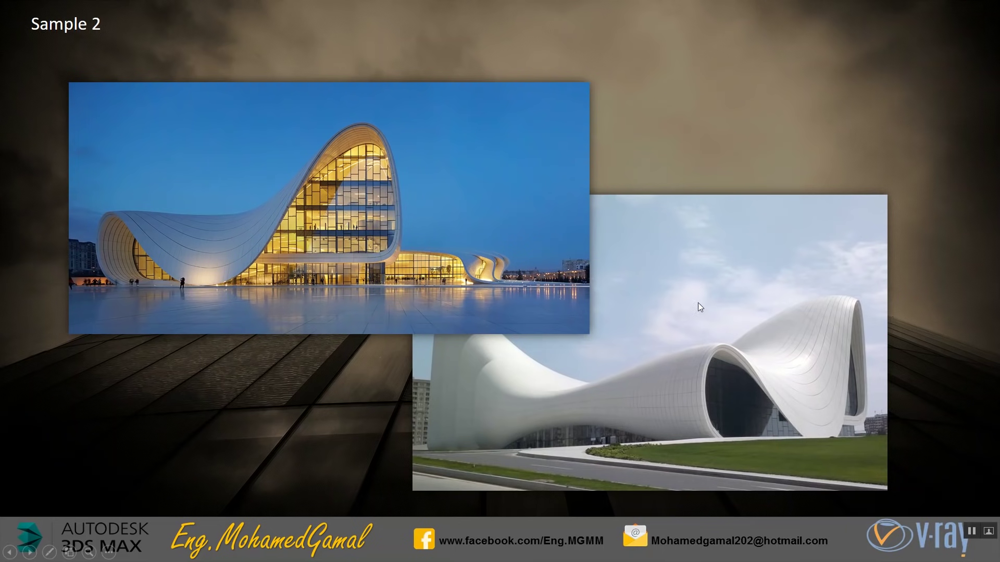
pyautogui.click(667, 305)
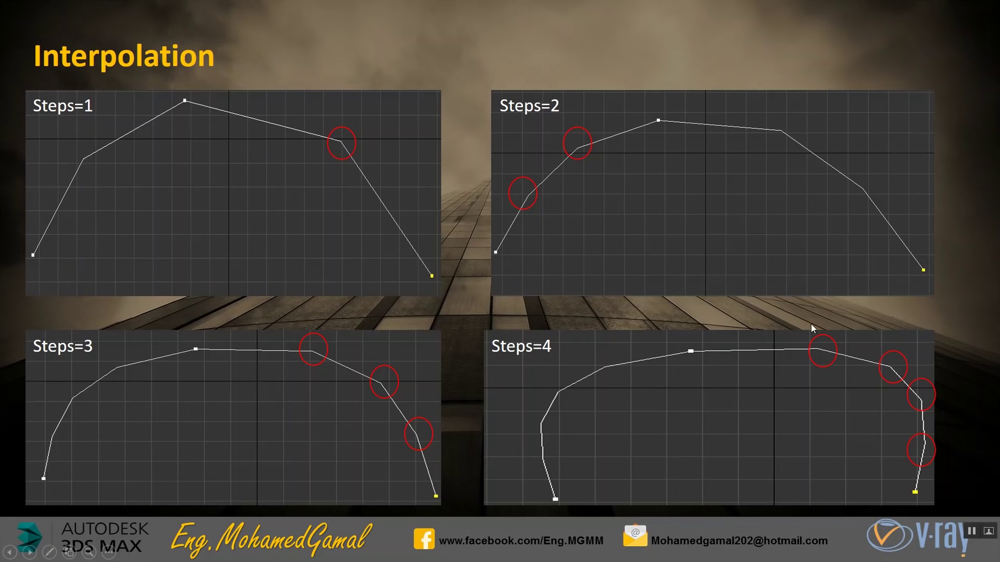
# Advance to the slide comparing Extrude at Steps 3 plain, Optimize and Adaptive
pyautogui.click(687, 395)
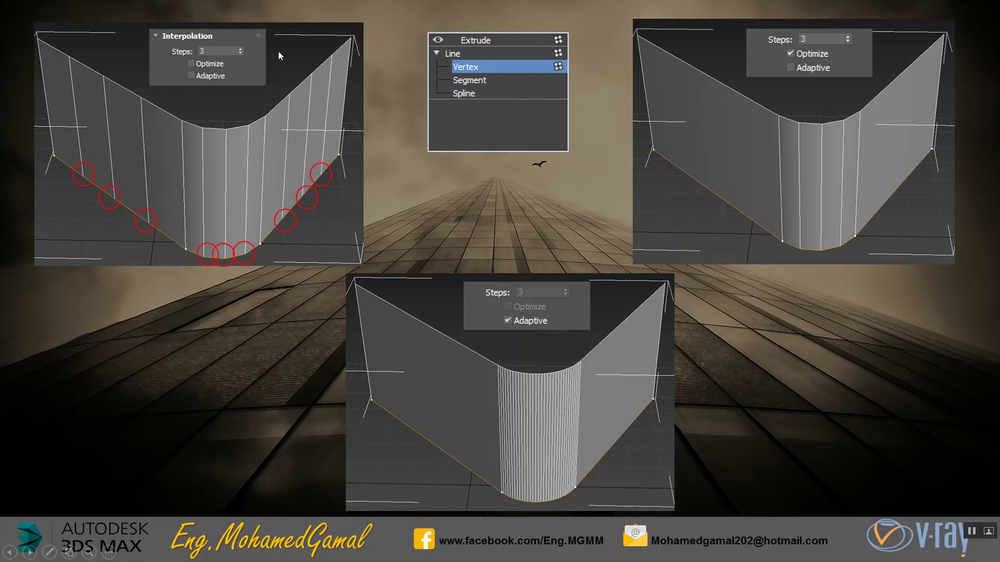
# Advance to the slide on Weld, connect, Crossinsert, fuse, Cross section and reverse
pyautogui.click(352, 103)
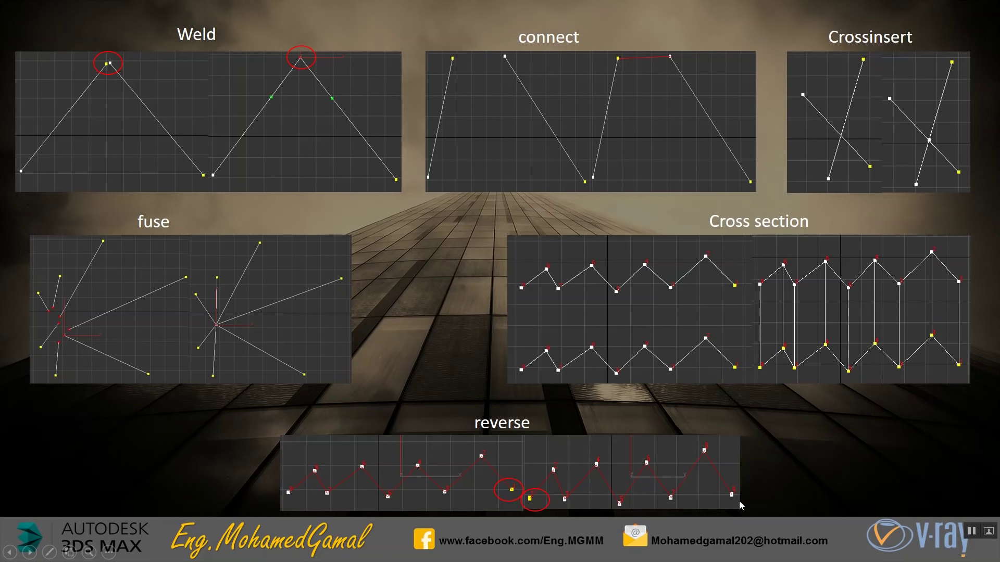
# Advance to the Surface modifier slide, then switch to the empty 3ds Max scene
pyautogui.click(561, 498)
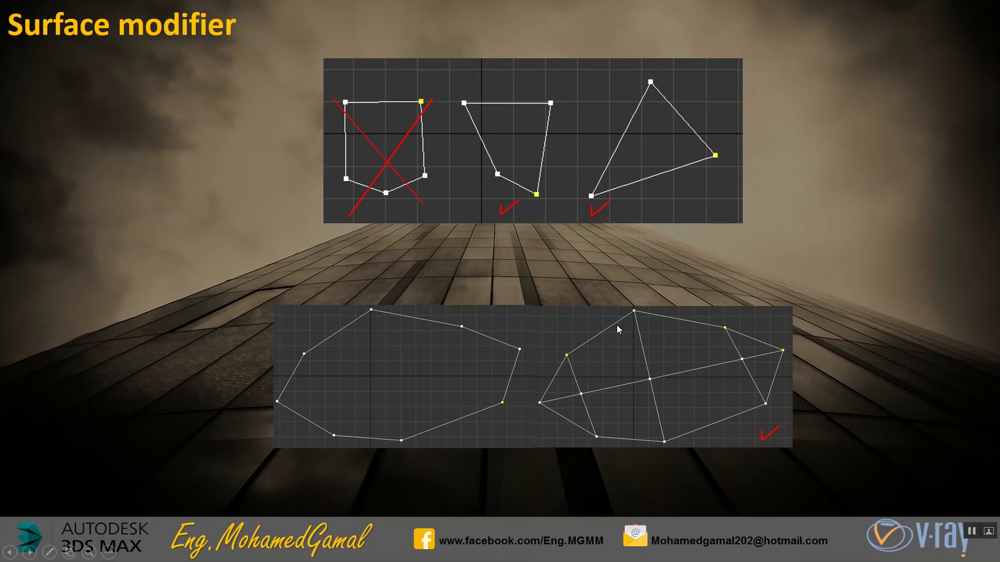
pyautogui.hotkey('alt', 'Tab')
pyautogui.click(243, 279)
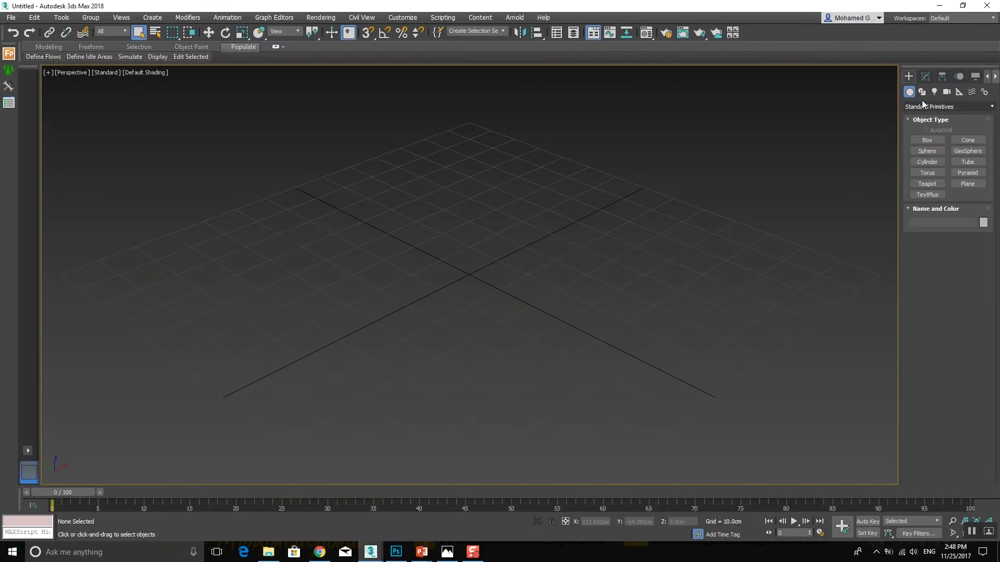
# Draw a three-point peaked line in the maximized Top view
pyautogui.click(921, 92)
pyautogui.click(928, 148)
pyautogui.hotkey('alt', 'w')
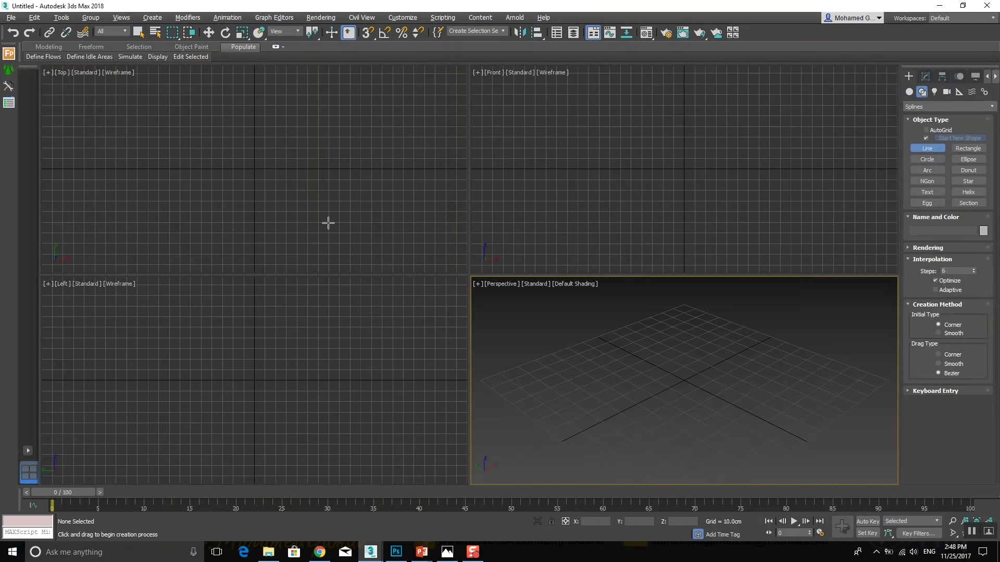
pyautogui.middleClick(328, 221)
pyautogui.hotkey('alt', 'w')
pyautogui.click(245, 326)
pyautogui.click(420, 137)
pyautogui.click(571, 374)
pyautogui.rightClick(519, 135)
# Make the peak vertex Bezier and pull its tangent handle to round the arch
pyautogui.click(420, 137)
pyautogui.rightClick(426, 129)
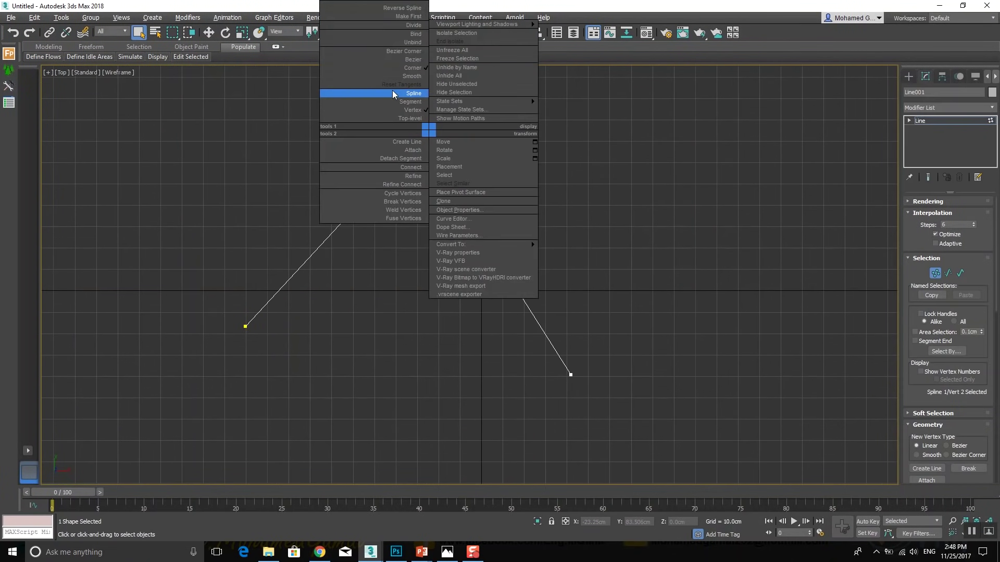
pyautogui.click(405, 60)
pyautogui.press('1')
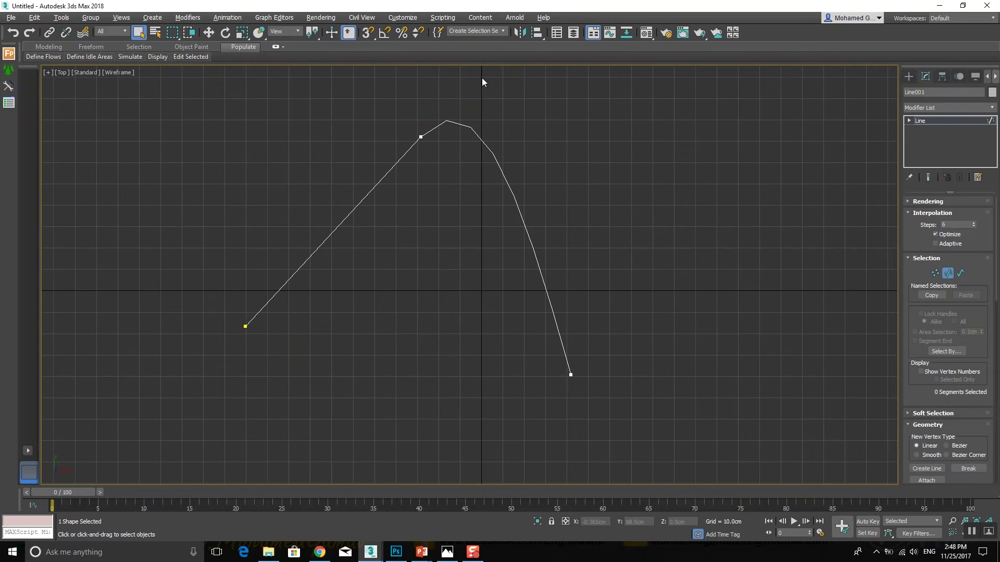
pyautogui.press('1')
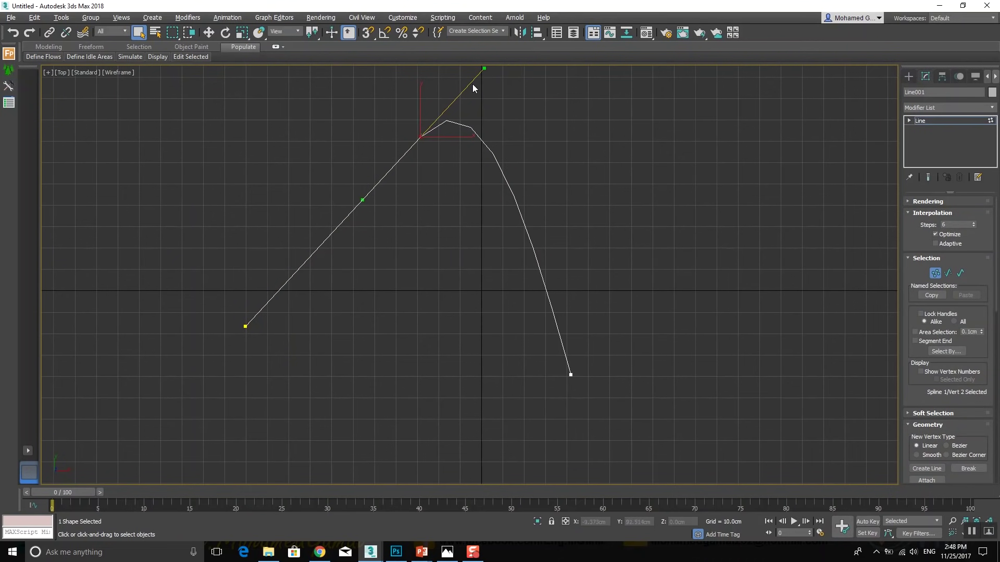
pyautogui.press('1')
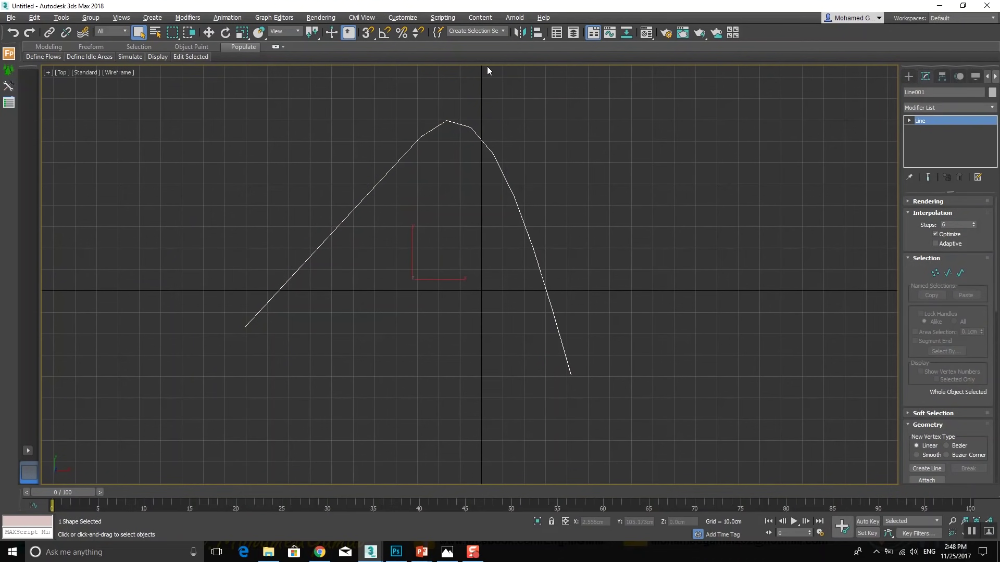
pyautogui.press('1')
pyautogui.click(909, 120)
pyautogui.press('2')
pyautogui.press('2')
pyautogui.press('1')
pyautogui.press('1')
pyautogui.press('1')
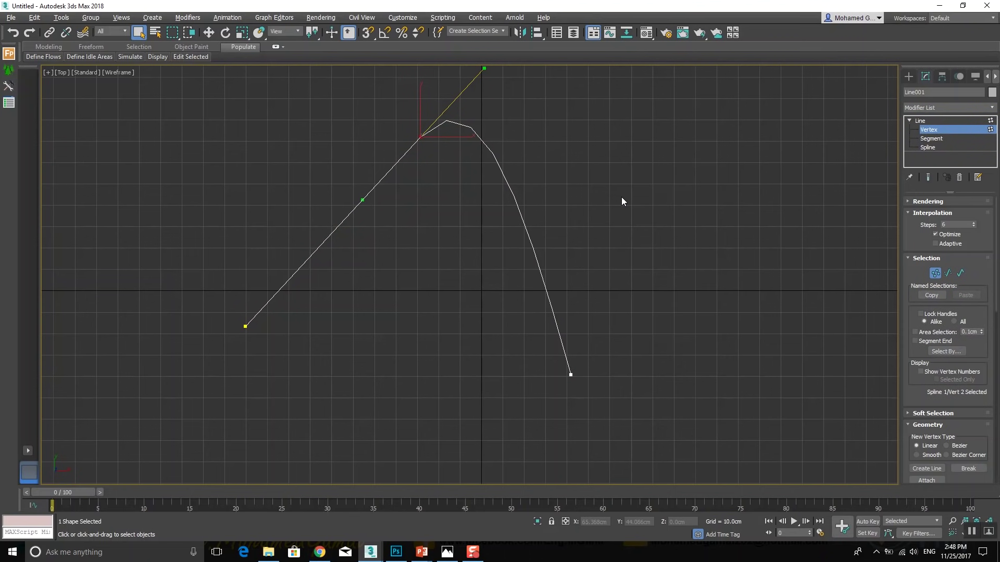
pyautogui.press('w')
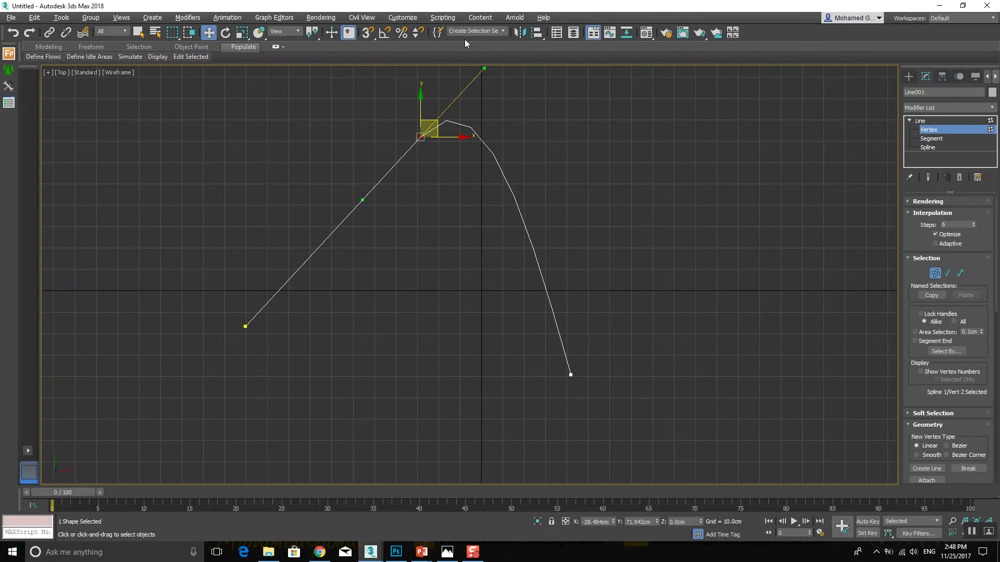
pyautogui.moveTo(484, 69); pyautogui.dragTo(589, 126)
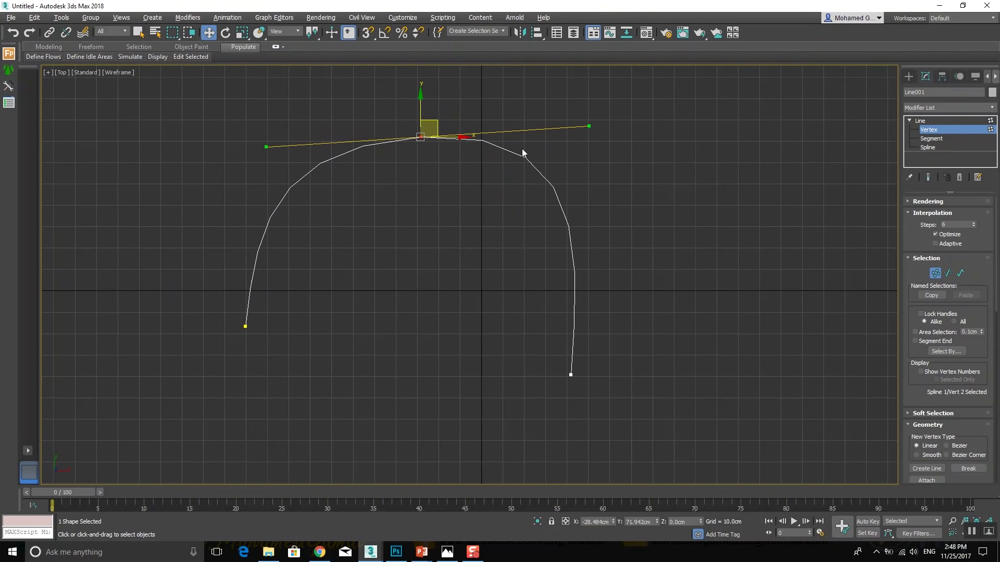
# Turn off Optimize and set the line's interpolation steps to 5
pyautogui.click(957, 235)
pyautogui.click(973, 227)
pyautogui.click(973, 223)
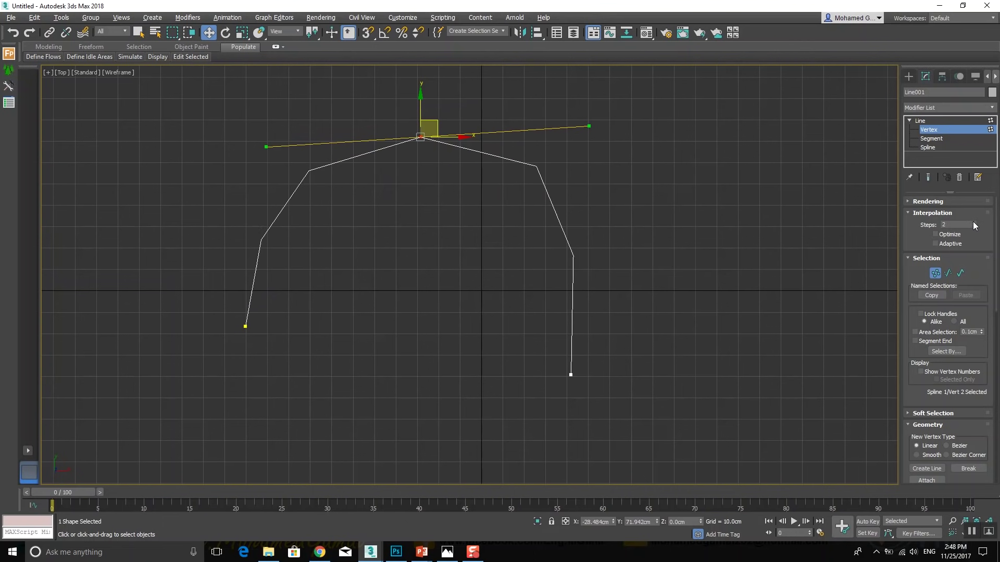
pyautogui.click(972, 222)
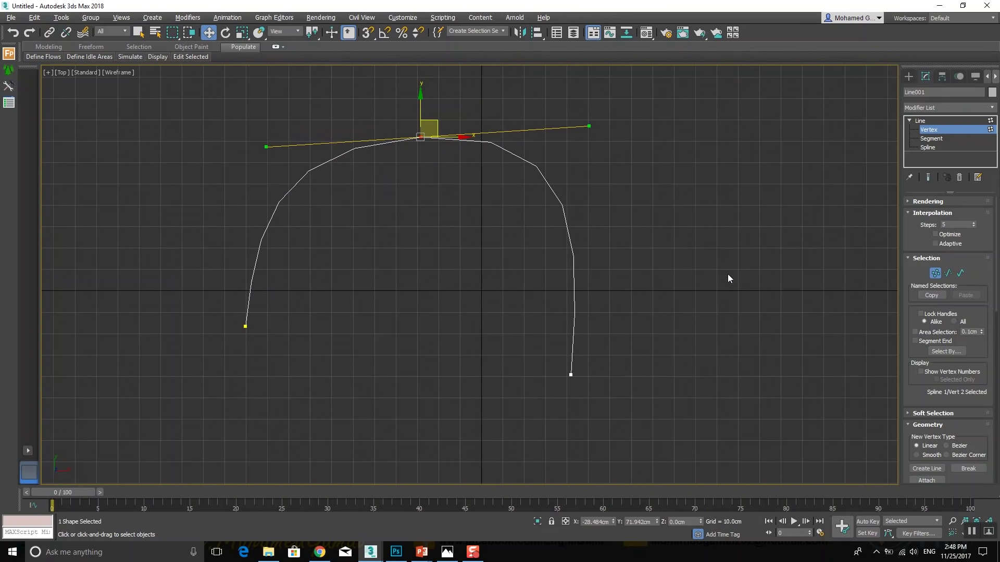
pyautogui.moveTo(627, 298); pyautogui.dragTo(584, 315, button='middle')
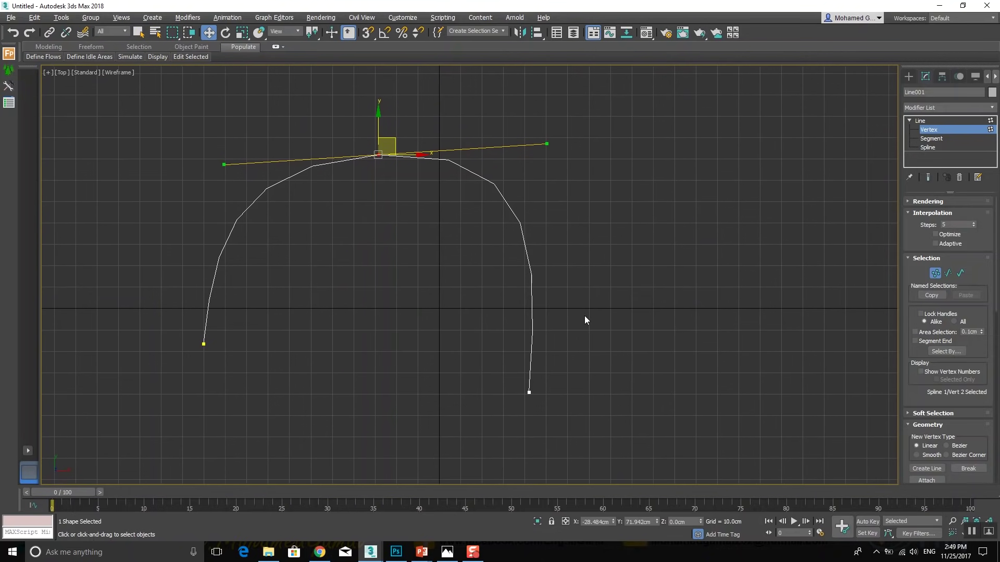
pyautogui.click(934, 106)
# Extrude the arch to 92.5cm and show it with edged faces
pyautogui.write('ex')
pyautogui.press('Return')
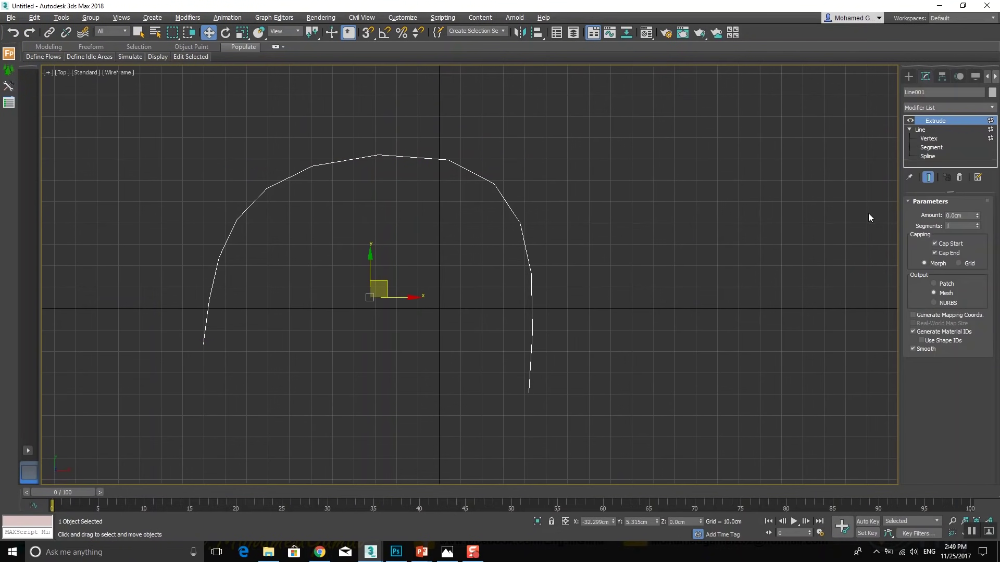
pyautogui.hotkey('alt', 'w')
pyautogui.keyDown('alt'); pyautogui.moveTo(723, 355); pyautogui.dragTo(687, 375, button='middle'); pyautogui.keyUp('alt')
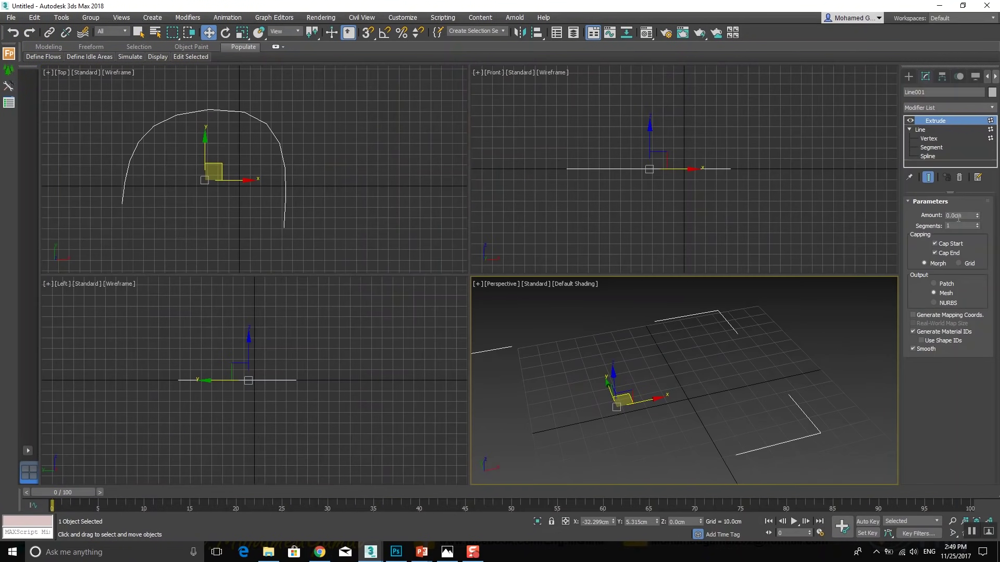
pyautogui.moveTo(978, 219); pyautogui.dragTo(978, 188)
pyautogui.press('F4')
pyautogui.moveTo(689, 448)
pyautogui.keyDown('alt'); pyautogui.mouseDown(button='middle')
pyautogui.moveTo(745, 392)
pyautogui.moveTo(674, 453)
pyautogui.moveTo(546, 437)
pyautogui.moveTo(677, 411)
pyautogui.mouseUp(button='middle'); pyautogui.keyUp('alt')
pyautogui.scroll(-5, 729, 389)
pyautogui.scroll(-5, 716, 378)
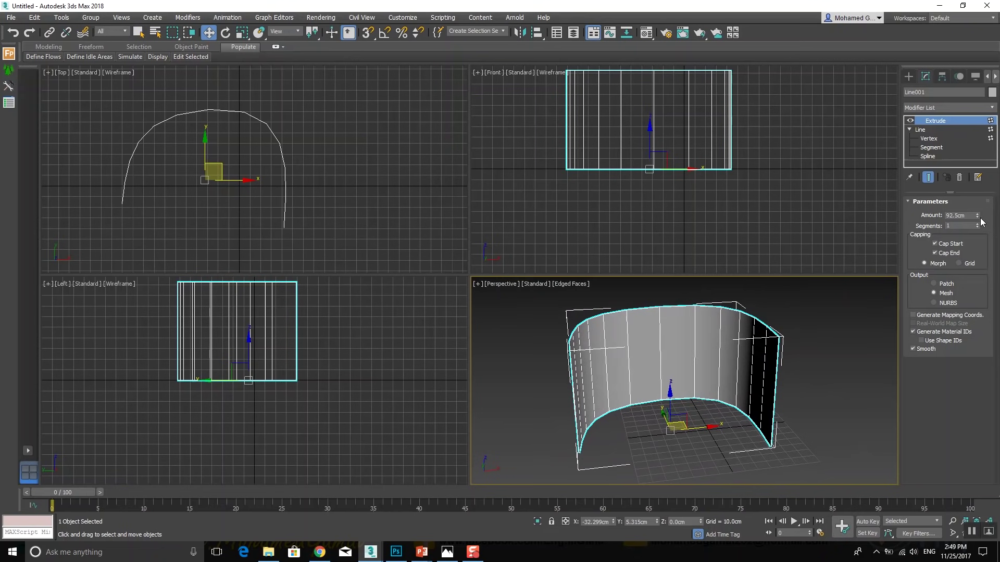
# At the line's vertex level, compare interpolation steps from 0 up to 8
pyautogui.click(941, 136)
pyautogui.click(929, 178)
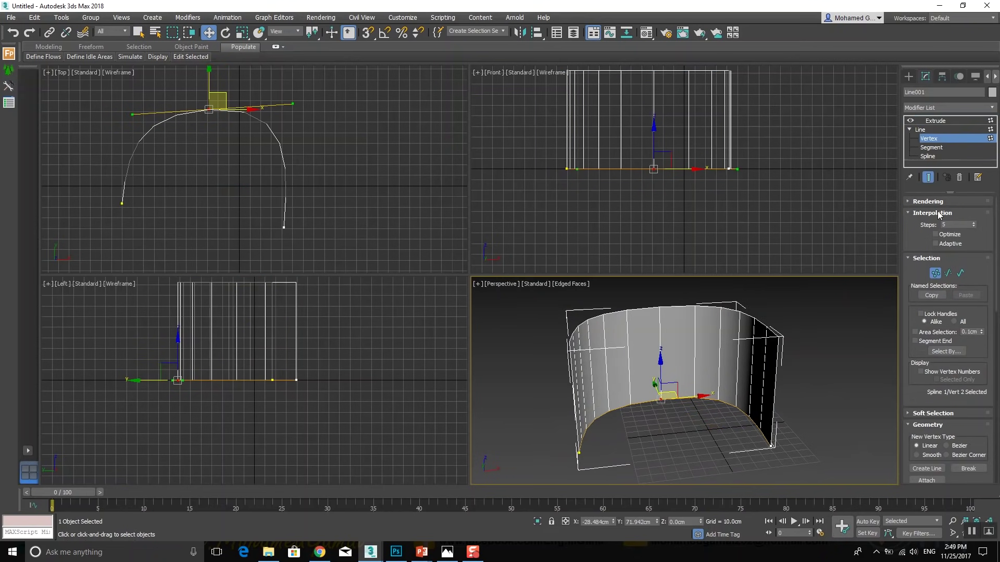
pyautogui.click(974, 227)
pyautogui.click(973, 227)
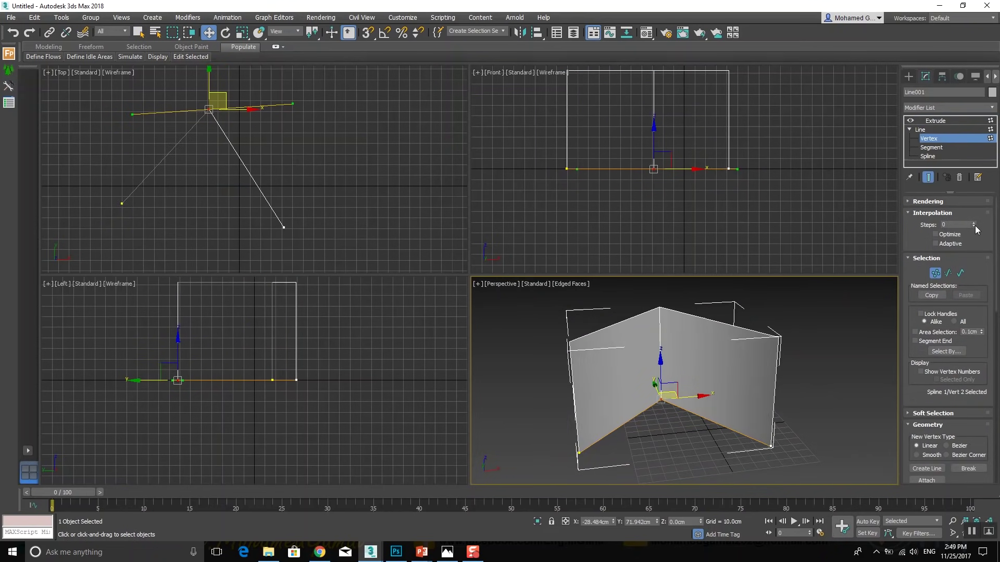
pyautogui.click(974, 223)
pyautogui.click(973, 223)
pyautogui.click(974, 223)
pyautogui.click(973, 223)
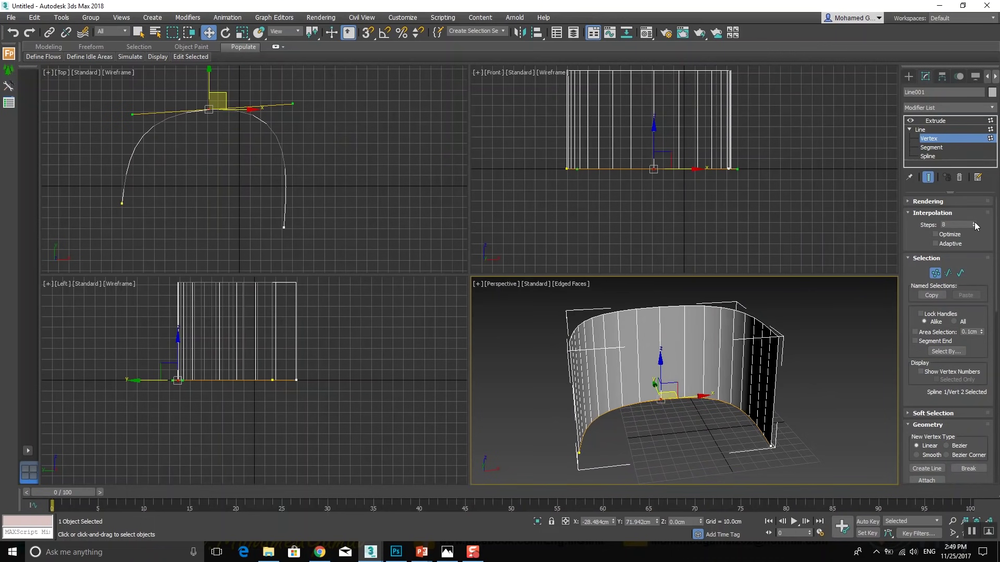
pyautogui.click(948, 119)
# Delete the old wall and draw a five-point U-shaped line in Top view
pyautogui.press('Delete')
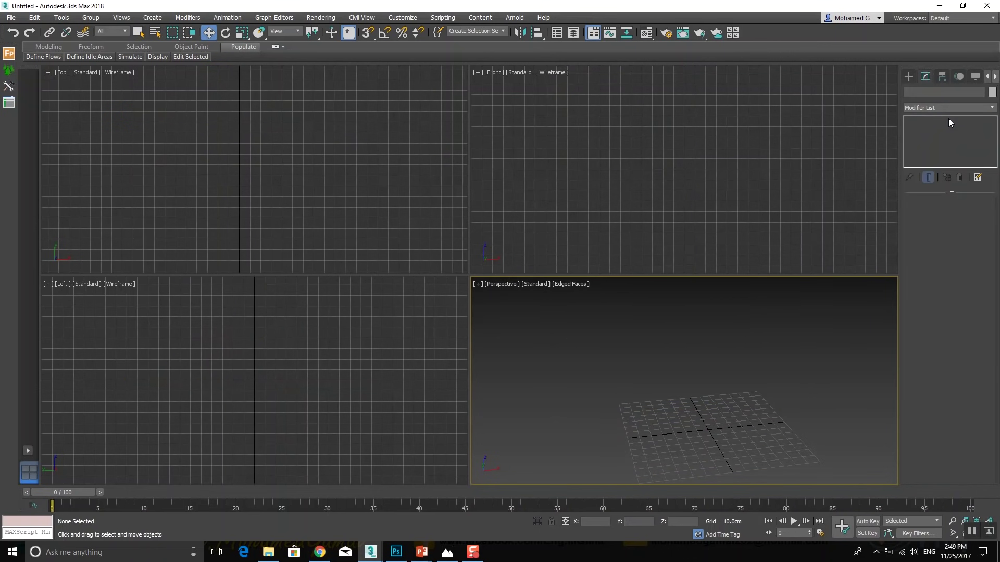
pyautogui.hotkey('alt', 'w')
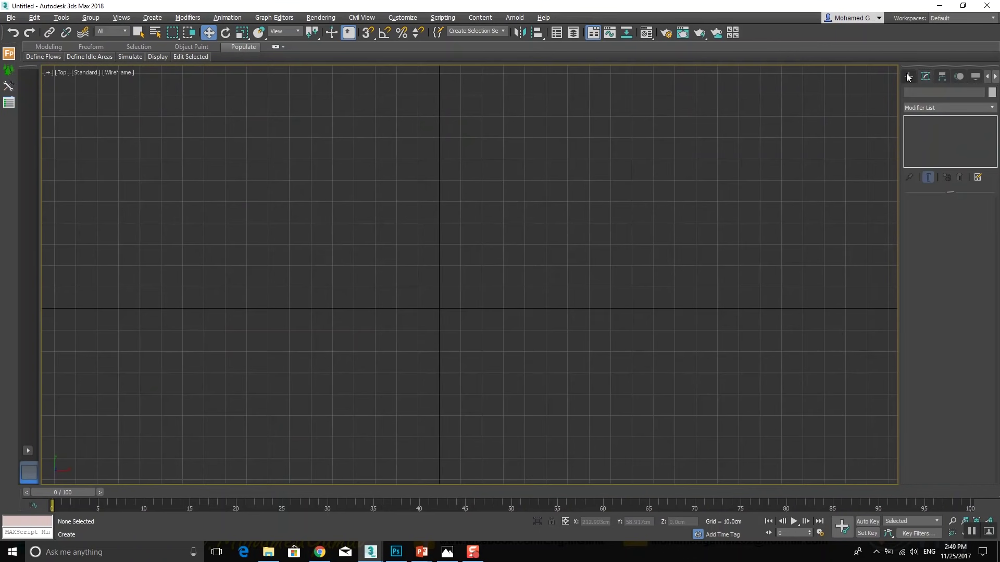
pyautogui.click(908, 76)
pyautogui.click(927, 148)
pyautogui.click(755, 130)
pyautogui.click(754, 251)
pyautogui.click(574, 362)
pyautogui.click(437, 261)
pyautogui.click(439, 132)
pyautogui.rightClick(442, 132)
# Make the bottom vertex Bezier and drag its handle to round the U
pyautogui.click(574, 361)
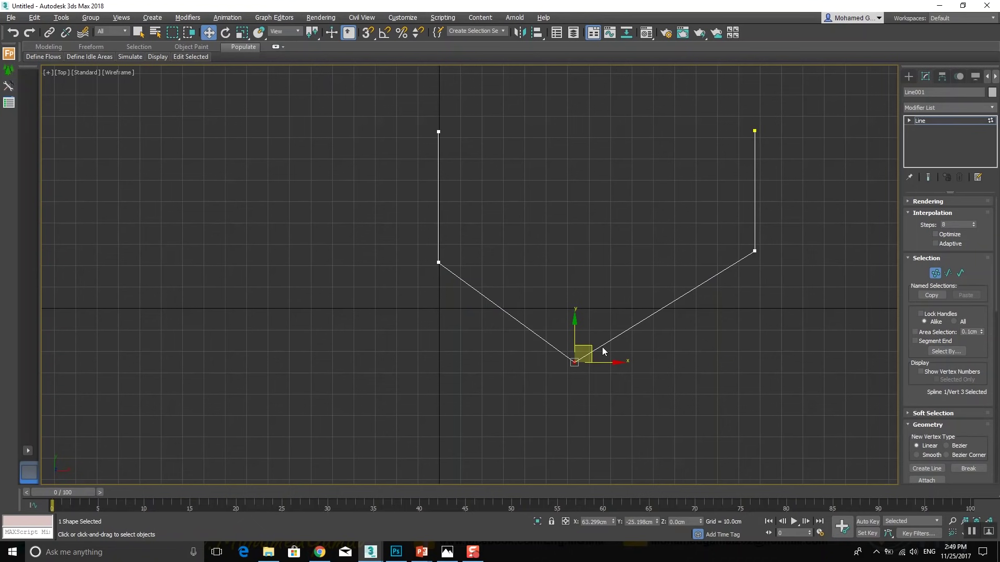
pyautogui.rightClick(599, 344)
pyautogui.click(582, 273)
pyautogui.moveTo(635, 326); pyautogui.dragTo(674, 355)
pyautogui.hotkey('alt', 'w')
pyautogui.hotkey('alt', 'w')
pyautogui.moveTo(684, 408)
pyautogui.keyDown('alt'); pyautogui.mouseDown(button='middle')
pyautogui.moveTo(580, 372)
pyautogui.moveTo(611, 363)
pyautogui.moveTo(496, 290)
pyautogui.mouseUp(button='middle'); pyautogui.keyUp('alt')
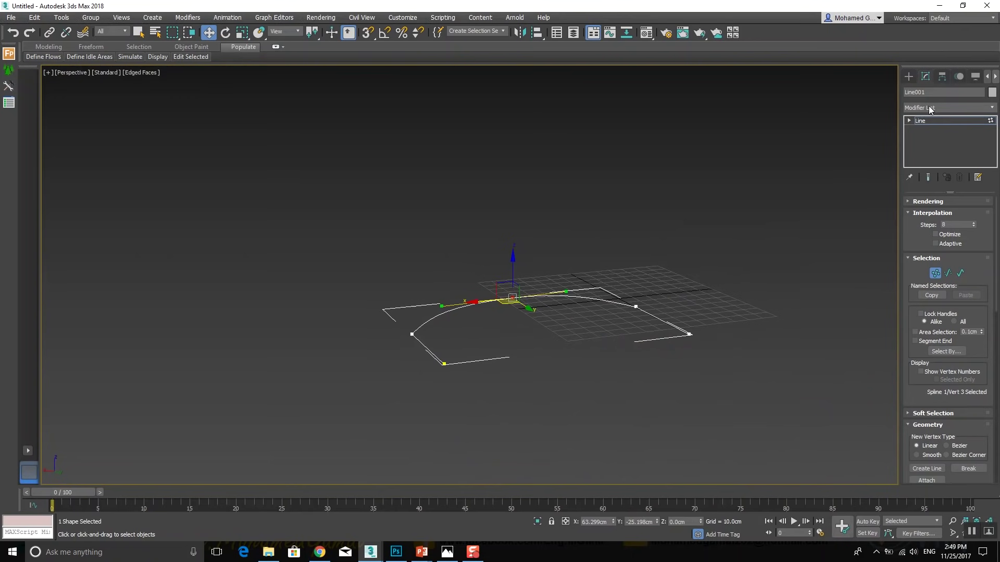
# Apply an Extrude modifier to the U-shaped line, showing the result at line level
pyautogui.click(930, 108)
pyautogui.scroll(-2, 928, 112)
pyautogui.click(927, 117)
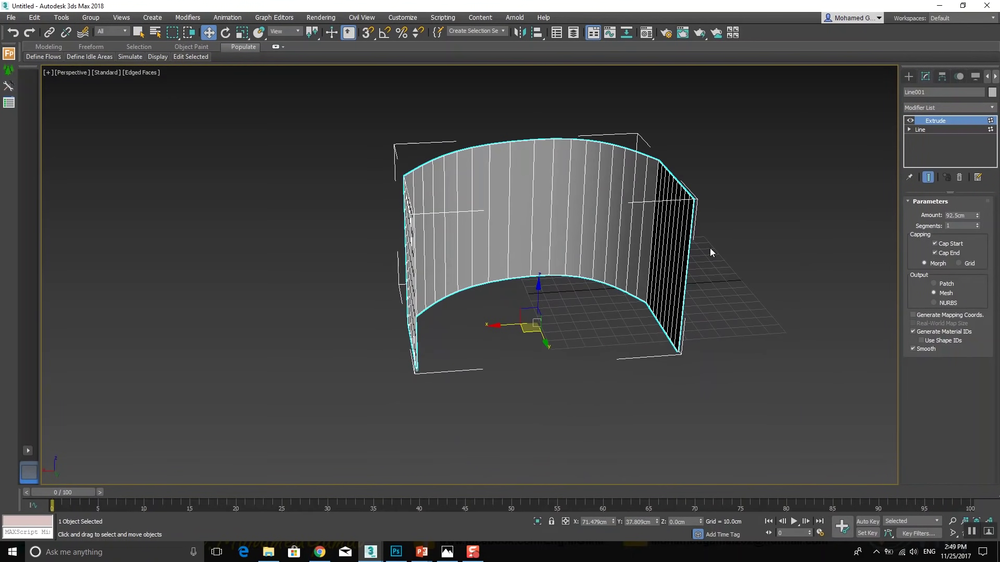
pyautogui.click(943, 130)
pyautogui.click(927, 178)
# Try Adaptive interpolation, then turn it off and lower the steps to 6
pyautogui.click(935, 244)
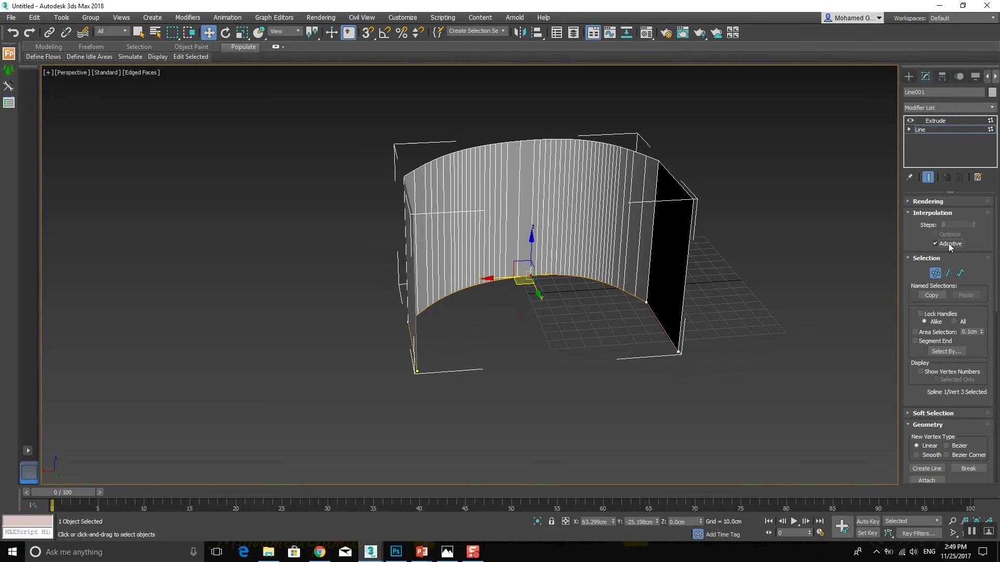
pyautogui.moveTo(721, 277)
pyautogui.keyDown('alt'); pyautogui.mouseDown(button='middle')
pyautogui.moveTo(729, 289)
pyautogui.moveTo(626, 288)
pyautogui.mouseUp(button='middle'); pyautogui.keyUp('alt')
pyautogui.keyDown('alt'); pyautogui.moveTo(486, 280); pyautogui.dragTo(713, 285, button='middle'); pyautogui.keyUp('alt')
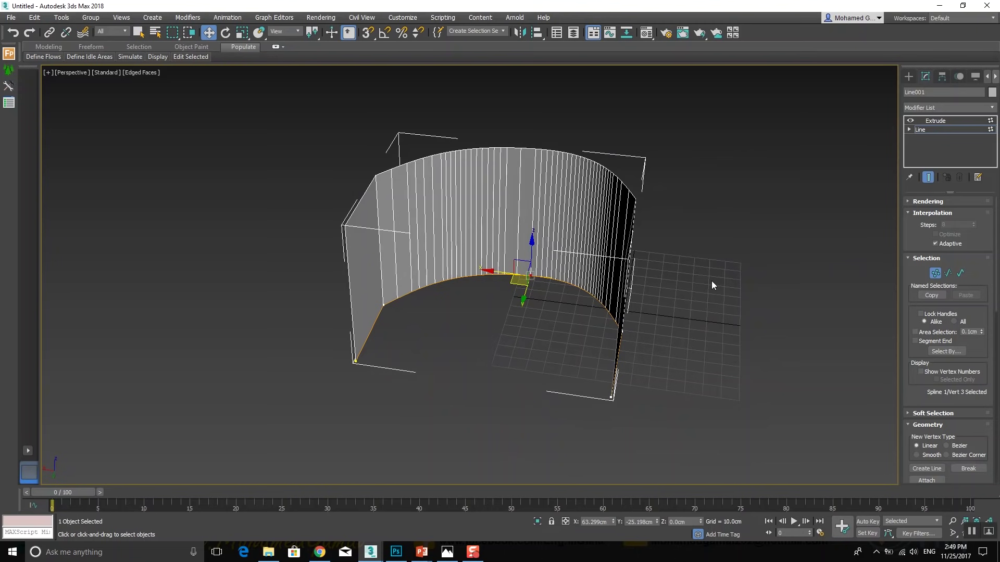
pyautogui.click(957, 244)
pyautogui.click(973, 226)
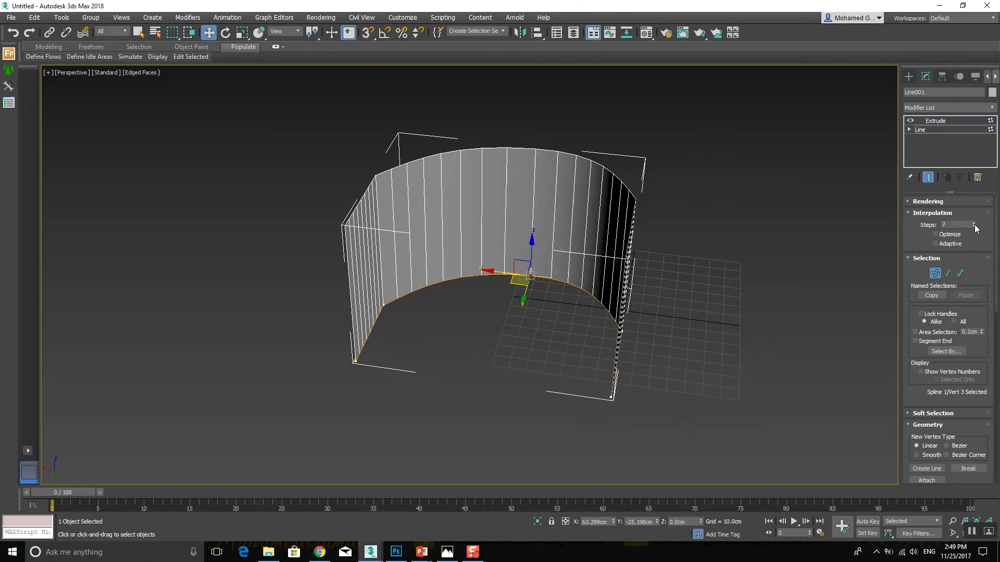
pyautogui.moveTo(681, 298)
pyautogui.keyDown('alt'); pyautogui.mouseDown(button='middle')
pyautogui.moveTo(750, 292)
pyautogui.moveTo(684, 301)
pyautogui.mouseUp(button='middle'); pyautogui.keyUp('alt')
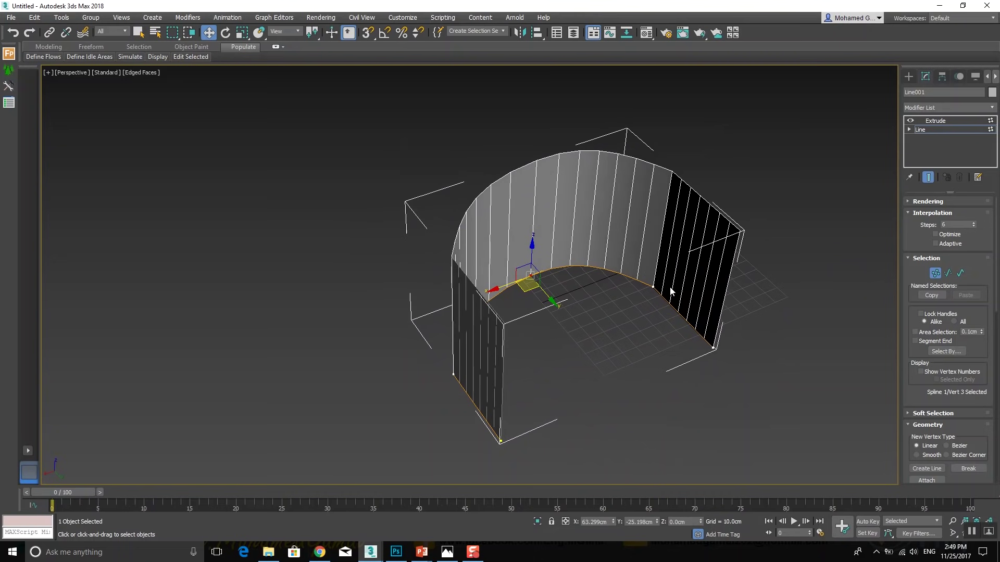
pyautogui.keyDown('alt'); pyautogui.moveTo(556, 272); pyautogui.dragTo(324, 289, button='middle'); pyautogui.keyUp('alt')
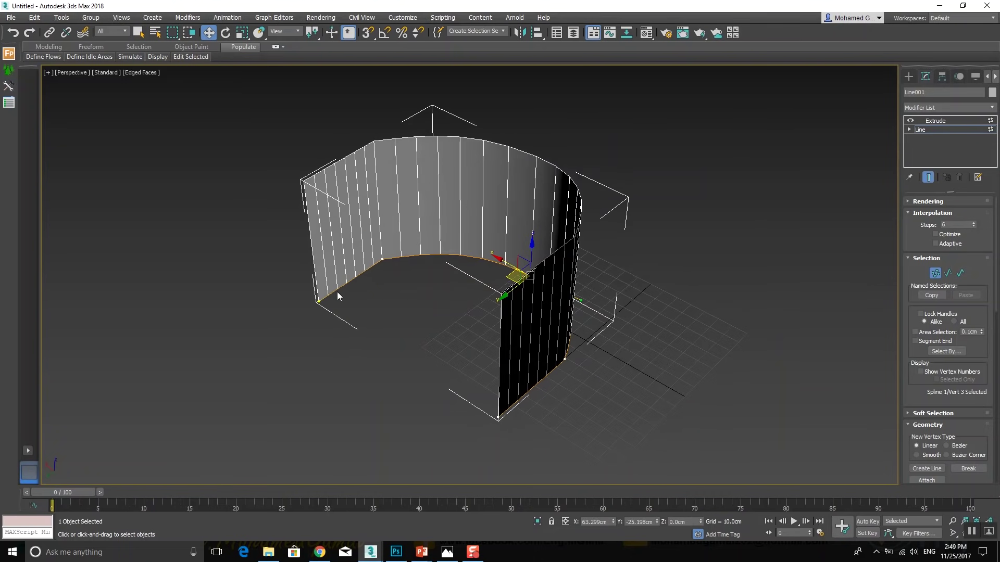
pyautogui.keyDown('alt'); pyautogui.moveTo(404, 243); pyautogui.dragTo(469, 241, button='middle'); pyautogui.keyUp('alt')
# Set the curve steps to 9, then delete the extruded wall
pyautogui.click(973, 227)
pyautogui.click(973, 222)
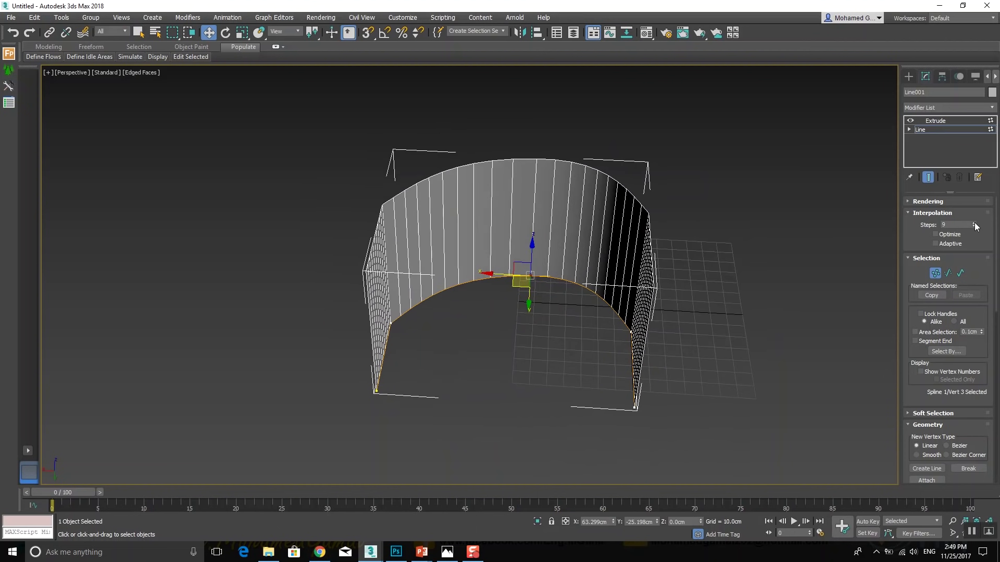
pyautogui.click(947, 122)
pyautogui.press('Delete')
# Draw a closed triangle line outline in the maximized Top view
pyautogui.click(909, 77)
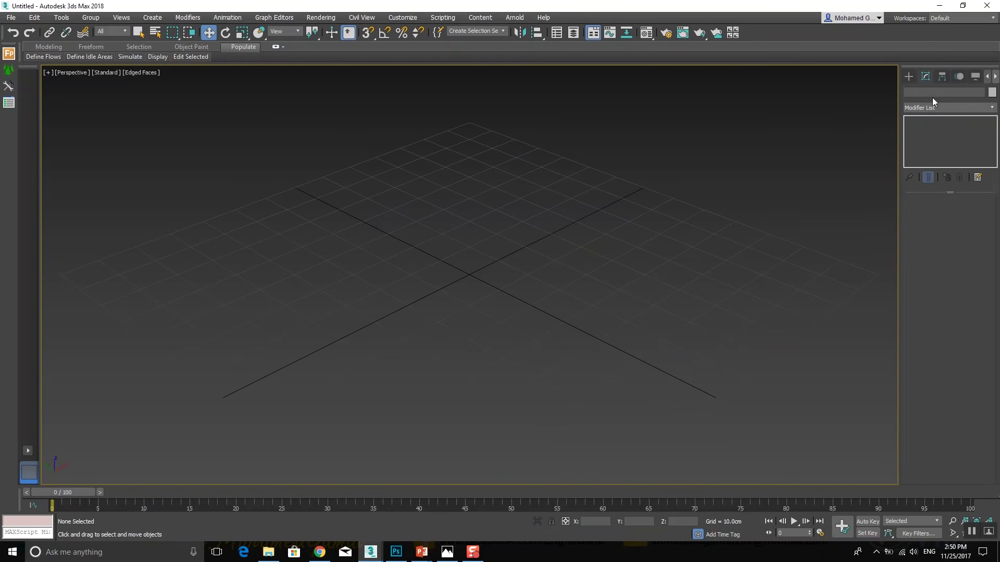
pyautogui.click(922, 149)
pyautogui.hotkey('alt', 'w')
pyautogui.hotkey('alt', 'w')
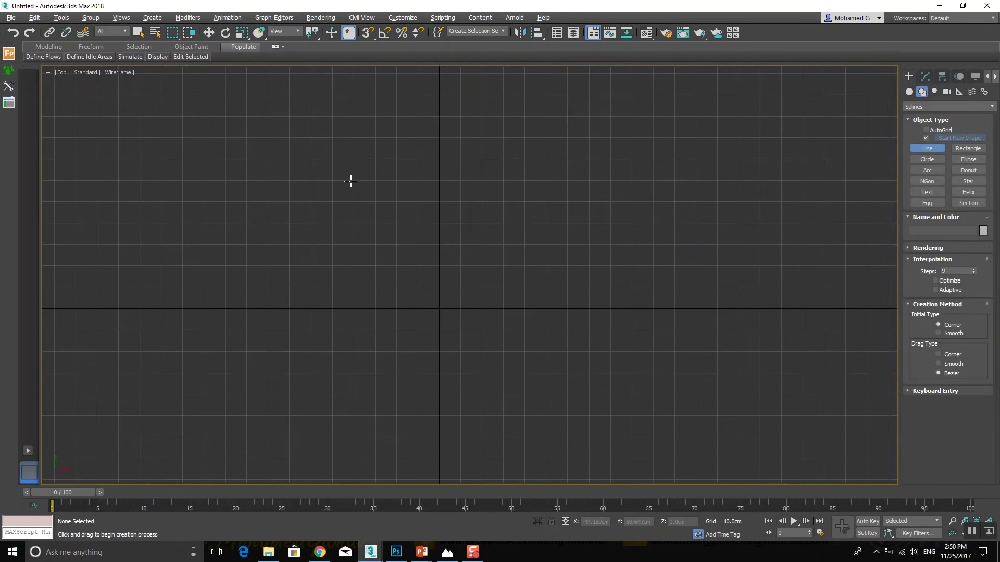
pyautogui.click(591, 169)
pyautogui.click(757, 242)
pyautogui.click(506, 371)
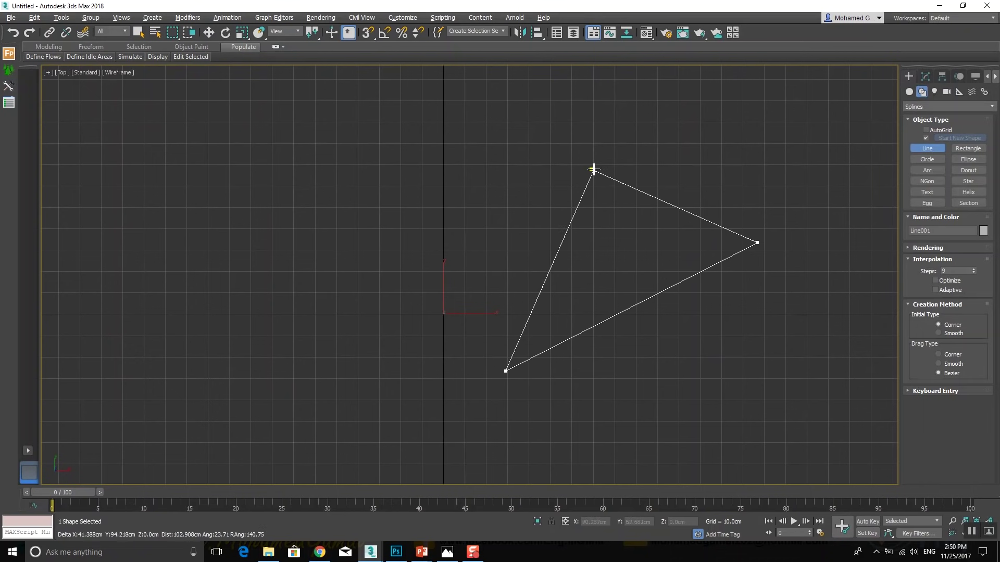
pyautogui.click(592, 169)
pyautogui.press('Return')
pyautogui.moveTo(440, 199); pyautogui.dragTo(511, 198, button='middle')
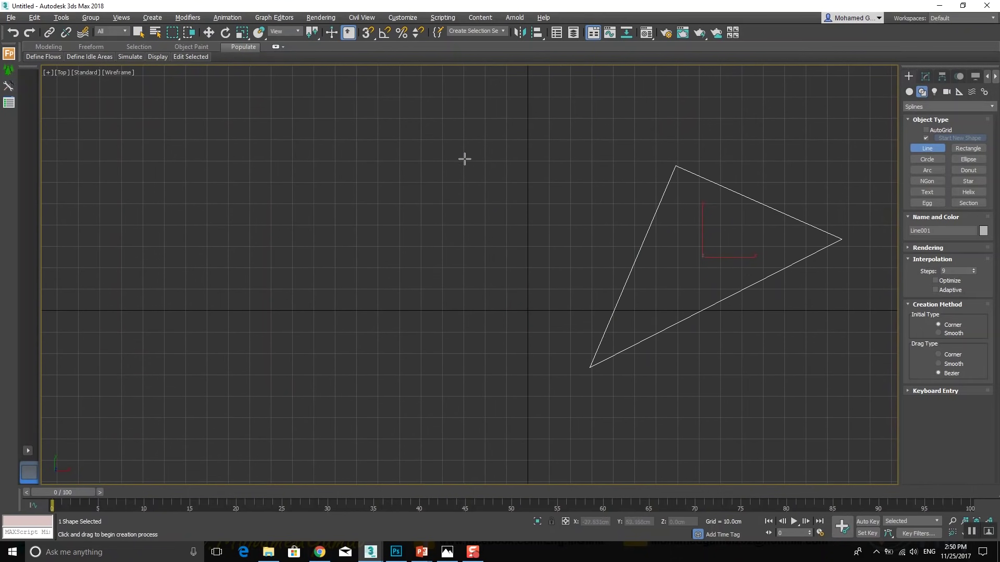
# Draw a closed four-sided outline beside the triangle
pyautogui.click(463, 157)
pyautogui.click(550, 163)
pyautogui.click(470, 329)
pyautogui.click(252, 350)
pyautogui.click(463, 156)
pyautogui.press('Return')
pyautogui.scroll(-4, 484, 205)
# Draw a closed five-sided pentagon outline
pyautogui.click(205, 147)
pyautogui.click(347, 149)
pyautogui.click(359, 228)
pyautogui.click(277, 321)
pyautogui.click(165, 319)
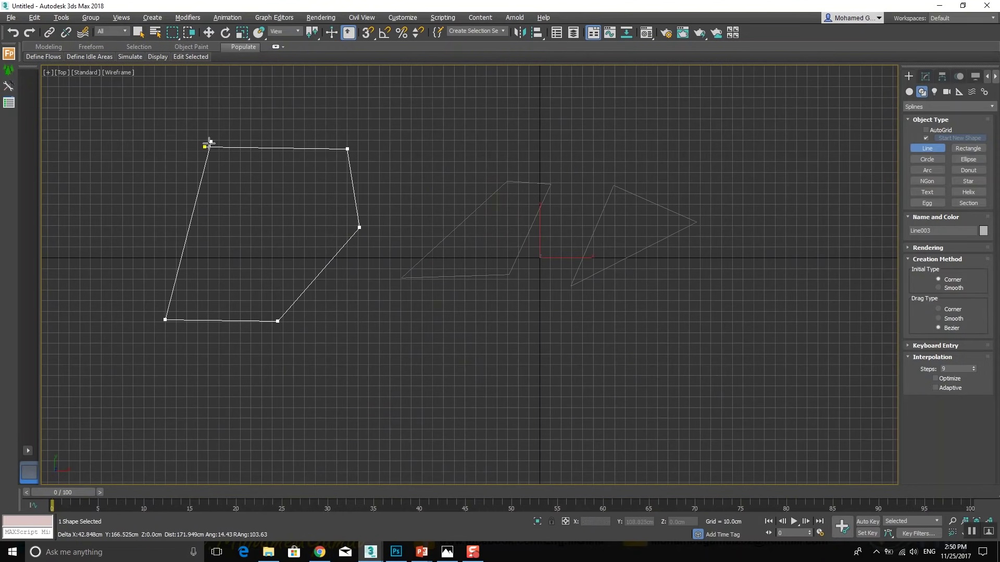
pyautogui.click(206, 147)
pyautogui.press('Return')
# Stop drawing, maximize the Perspective view, and select the triangle outline
pyautogui.press('w')
pyautogui.hotkey('alt', 'w')
pyautogui.rightClick(685, 383)
pyautogui.hotkey('alt', 'w')
pyautogui.scroll(-5, 559, 330)
pyautogui.scroll(-3, 610, 320)
pyautogui.click(648, 270)
pyautogui.click(925, 76)
# Add a Surface modifier with Flip Normals checked to the triangle outline
pyautogui.click(928, 108)
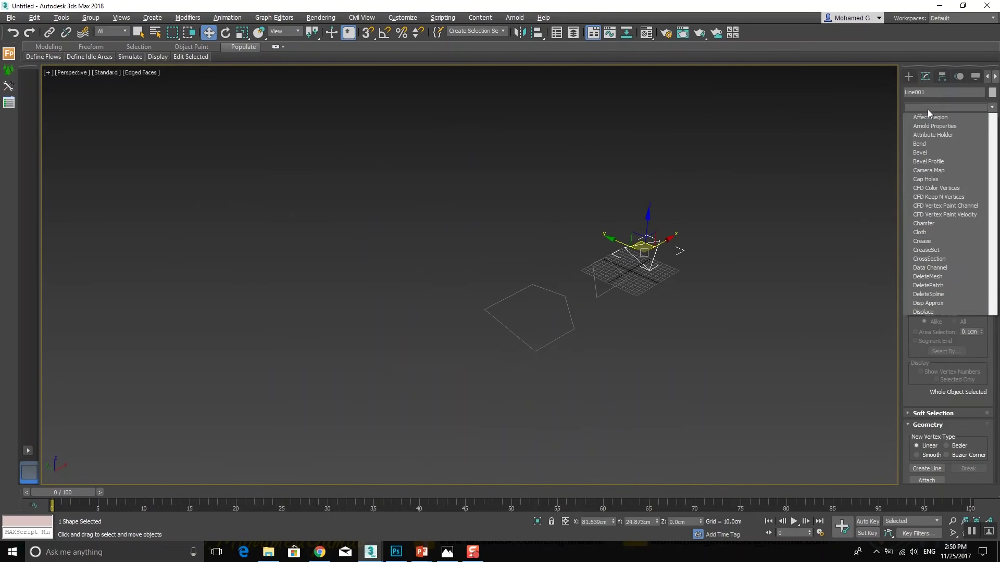
pyautogui.scroll(-3, 927, 109)
pyautogui.press('s')
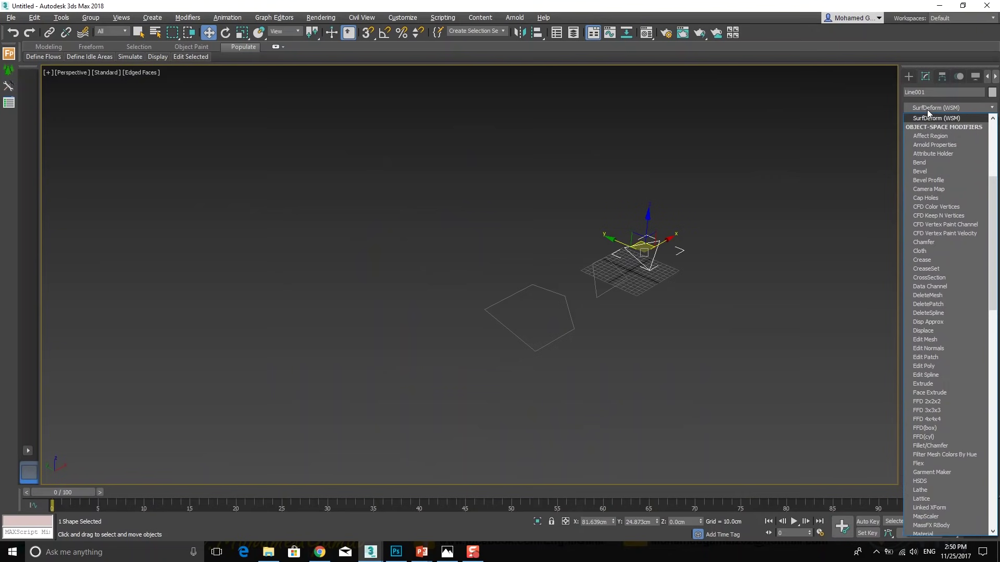
pyautogui.press('s')
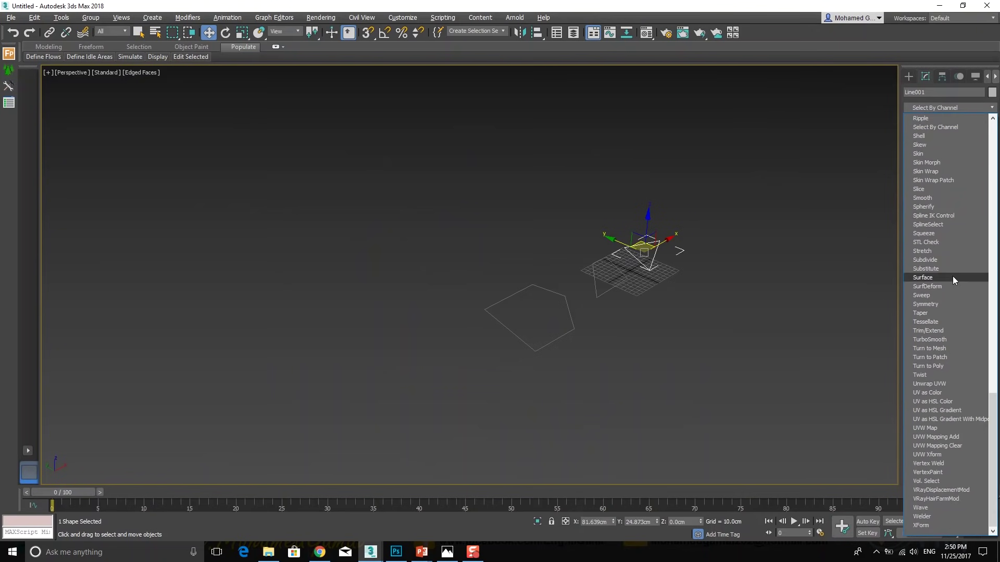
pyautogui.click(952, 277)
pyautogui.moveTo(692, 236); pyautogui.dragTo(774, 295, button='middle')
pyautogui.scroll(5, 773, 295)
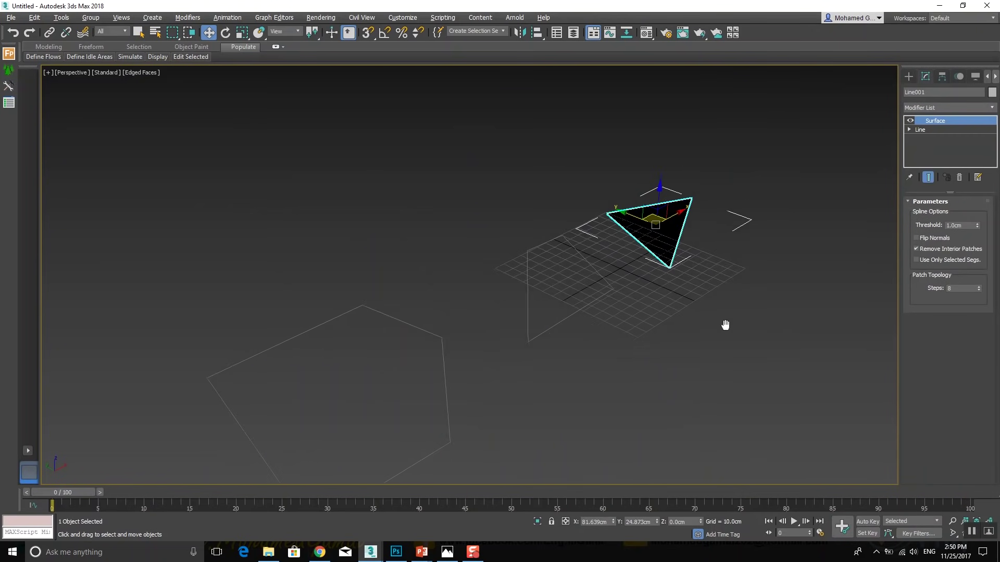
pyautogui.click(940, 239)
# Copy the Surface modifier onto the other outlines, then undo everything to clear the scene
pyautogui.scroll(-2, 651, 261)
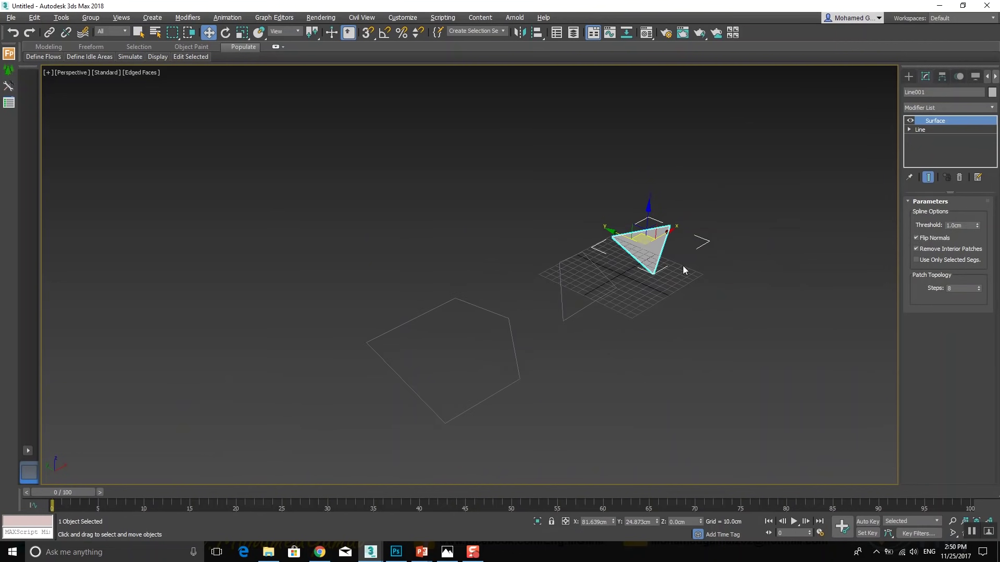
pyautogui.moveTo(940, 125); pyautogui.dragTo(612, 287)
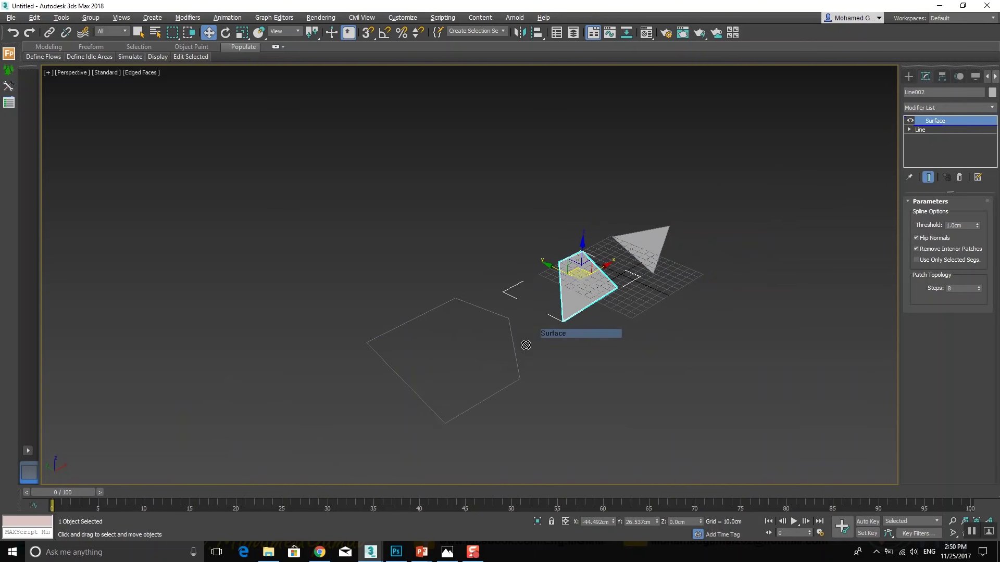
pyautogui.moveTo(916, 132); pyautogui.dragTo(517, 352)
pyautogui.click(587, 293)
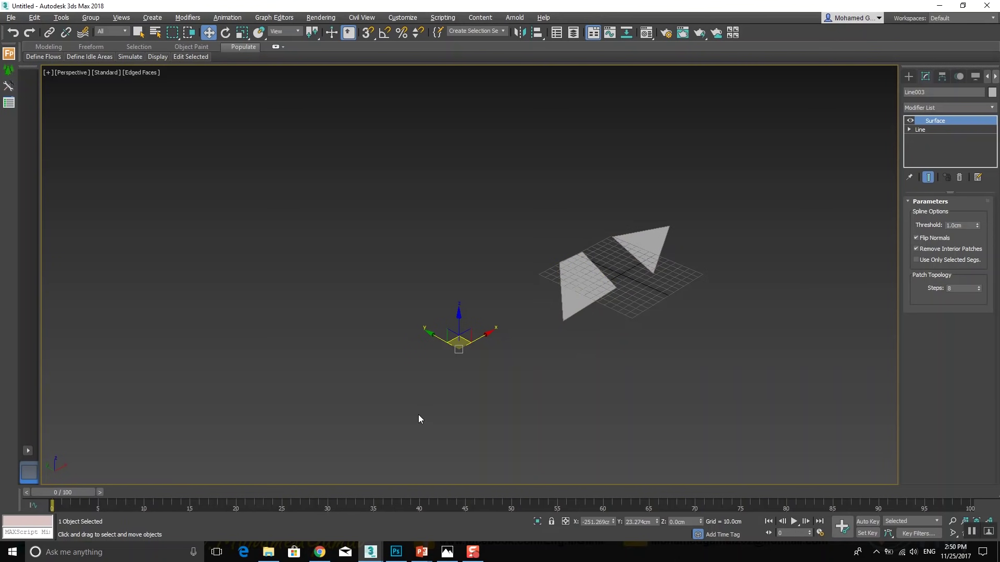
pyautogui.hotkey('ctrl', 'z')
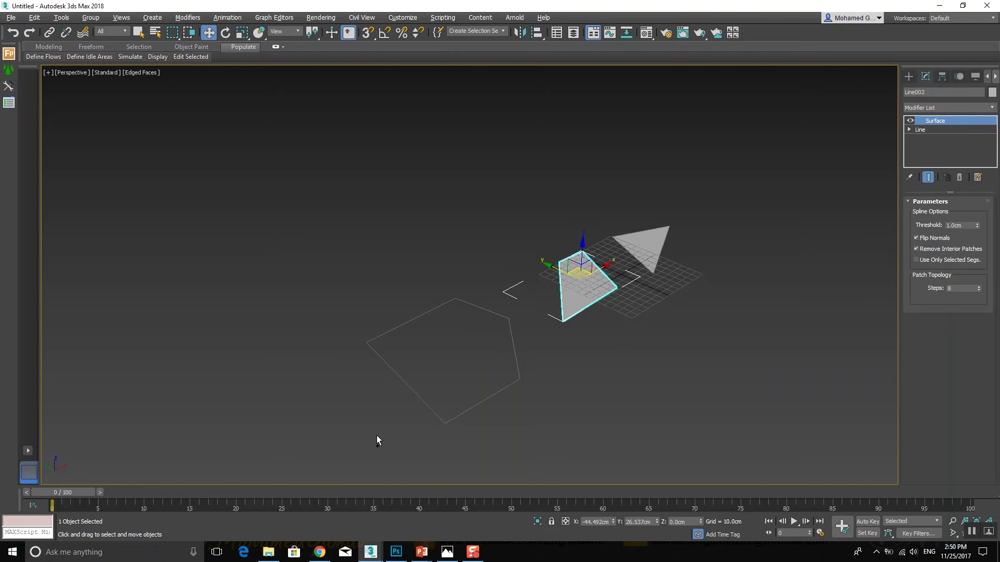
pyautogui.hotkey('ctrl', 'z')
pyautogui.hotkey('ctrl', 'z')
pyautogui.hotkey('ctrl', 'z')
pyautogui.hotkey('ctrl', 'z')
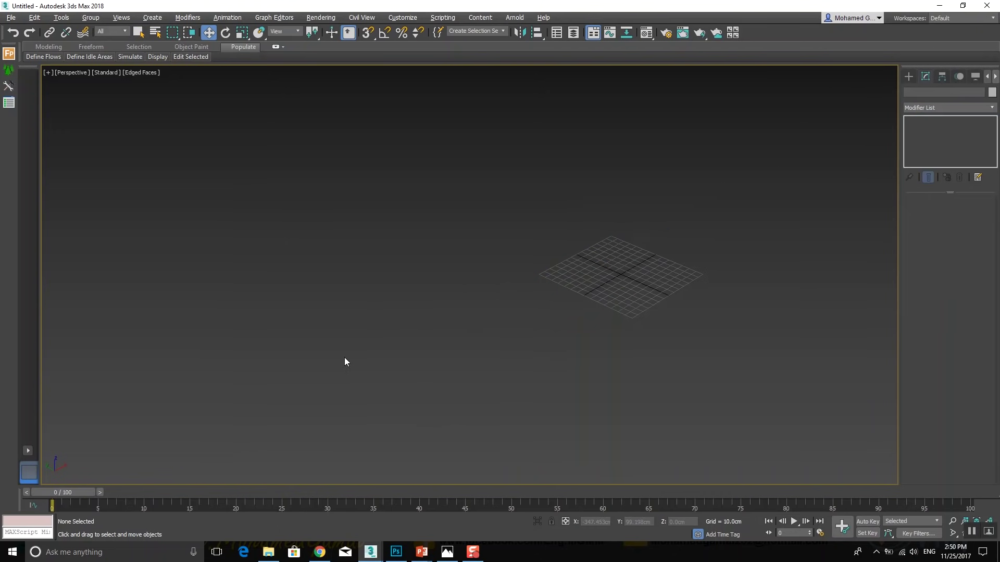
# Maximize the Top viewport and start a Line spline with its first two points
pyautogui.hotkey('alt', 'w')
pyautogui.click(291, 184)
pyautogui.hotkey('alt', 'w')
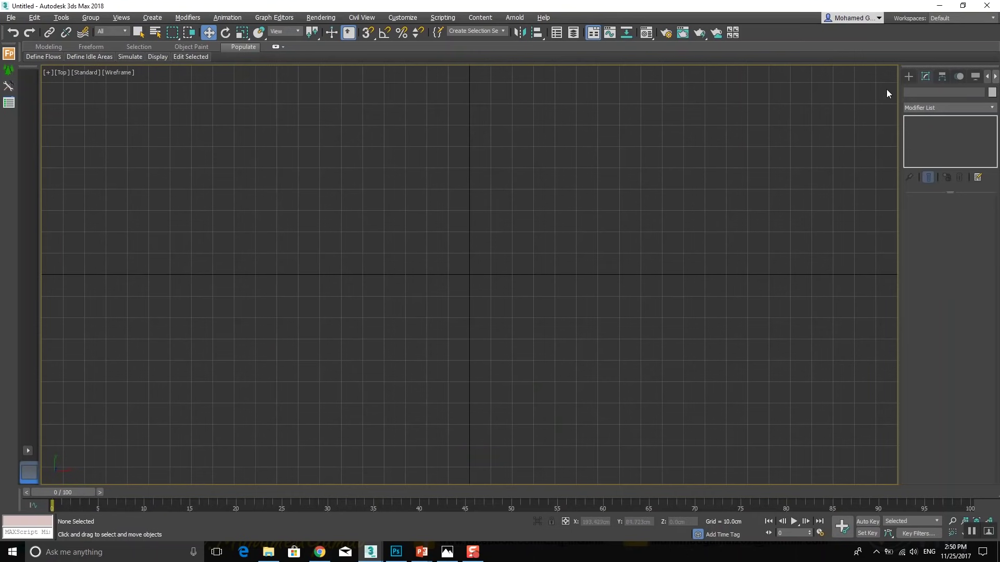
pyautogui.click(909, 76)
pyautogui.click(927, 148)
pyautogui.click(332, 280)
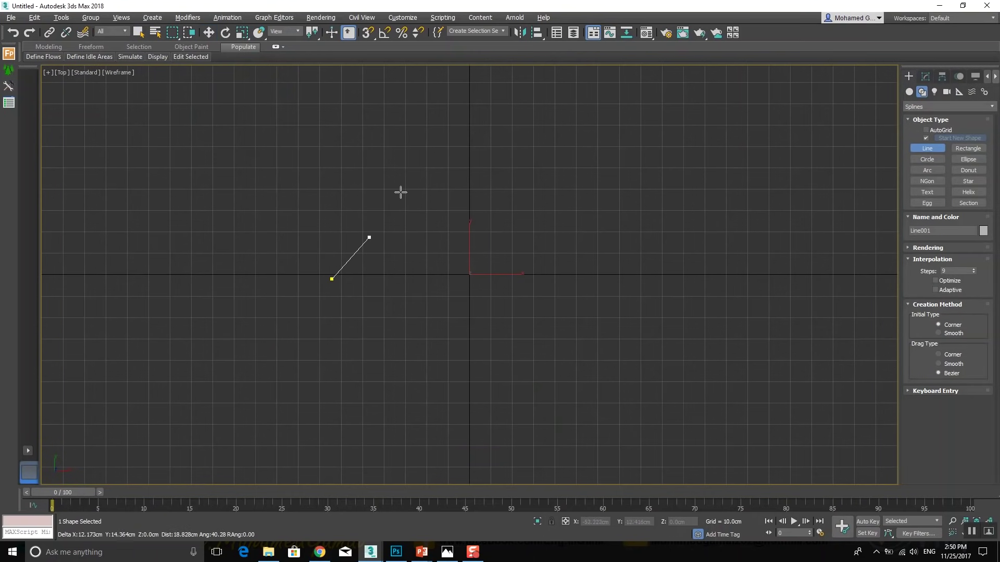
pyautogui.click(430, 138)
pyautogui.moveTo(542, 170); pyautogui.dragTo(378, 230, button='middle')
# Place the remaining corners and close the eight-cornered Line001 outline, ready for modifying
pyautogui.click(364, 252)
pyautogui.click(486, 188)
pyautogui.click(601, 306)
pyautogui.click(481, 409)
pyautogui.click(477, 428)
pyautogui.click(372, 348)
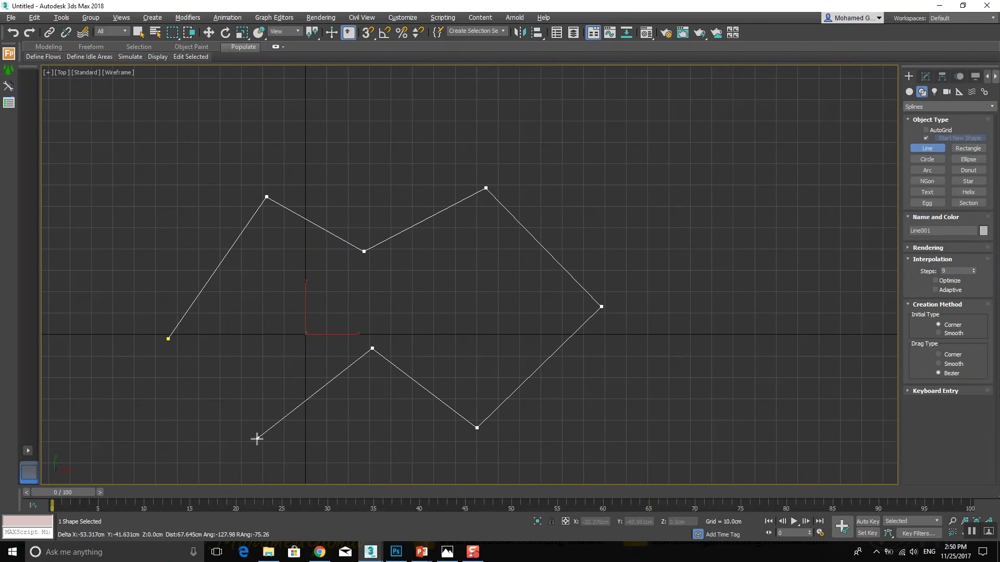
pyautogui.click(282, 327)
pyautogui.click(167, 339)
pyautogui.click(481, 308)
pyautogui.moveTo(310, 299); pyautogui.dragTo(368, 279, button='middle')
pyautogui.press('w')
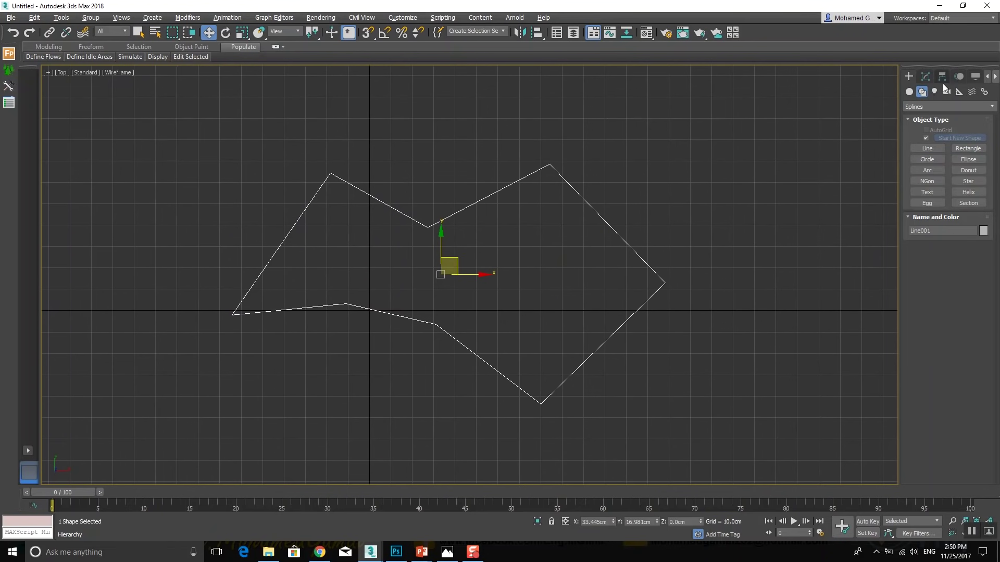
pyautogui.click(925, 77)
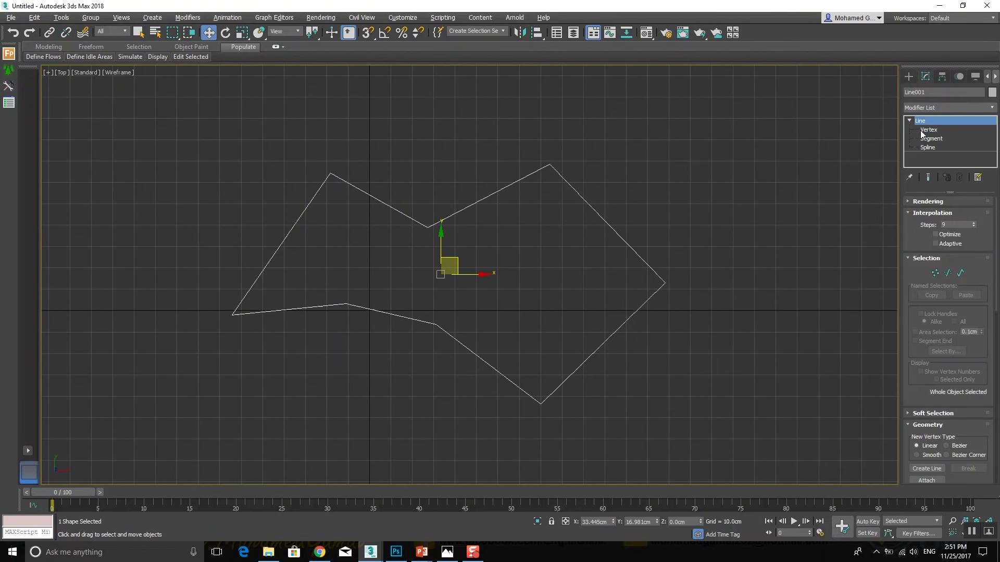
# Add a snapped dividing line across the outline from the right corner to the left corner
pyautogui.click(928, 129)
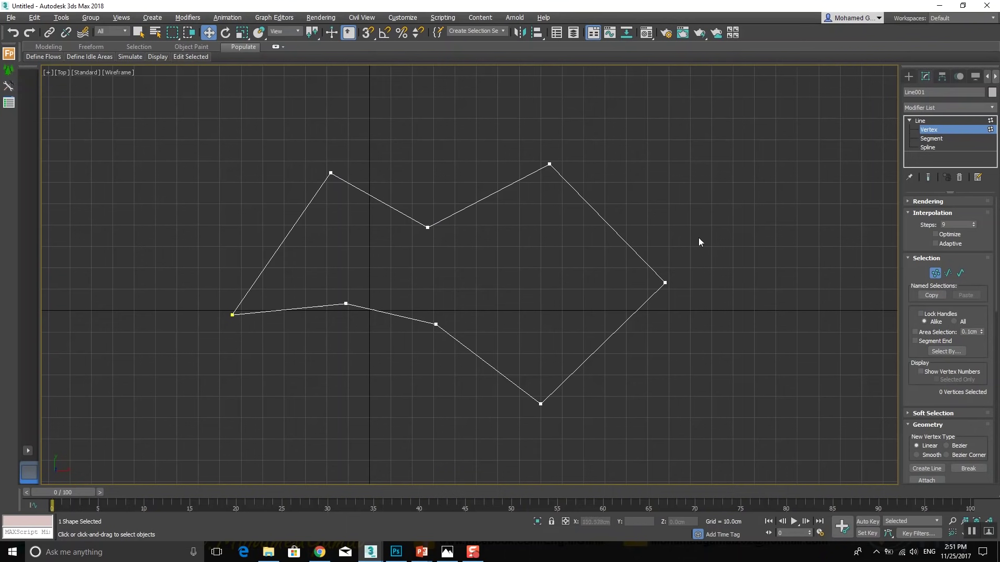
pyautogui.scroll(-3, 919, 387)
pyautogui.click(927, 389)
pyautogui.press('s')
pyautogui.press('s')
pyautogui.press('s')
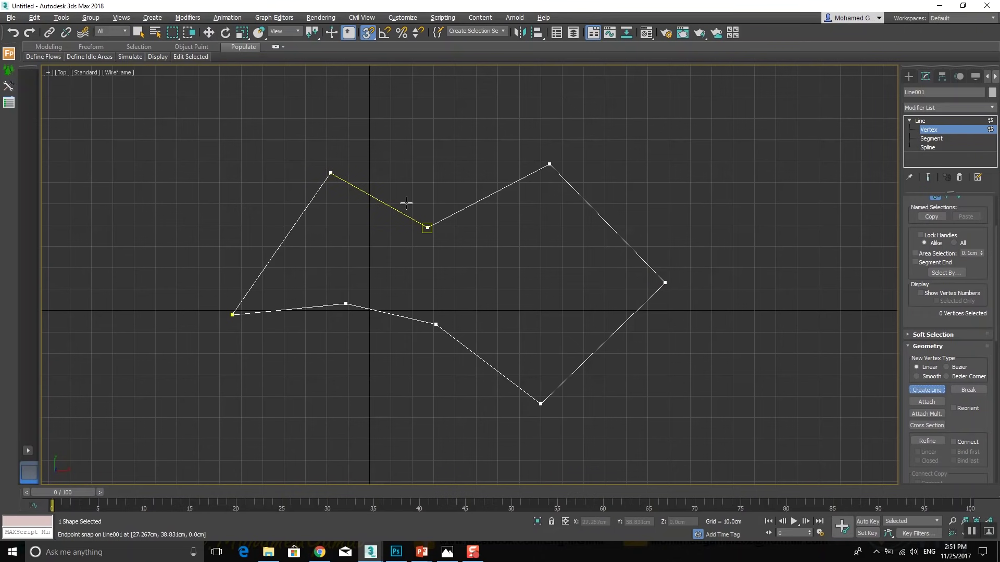
pyautogui.click(663, 284)
pyautogui.press('s')
pyautogui.click(547, 264)
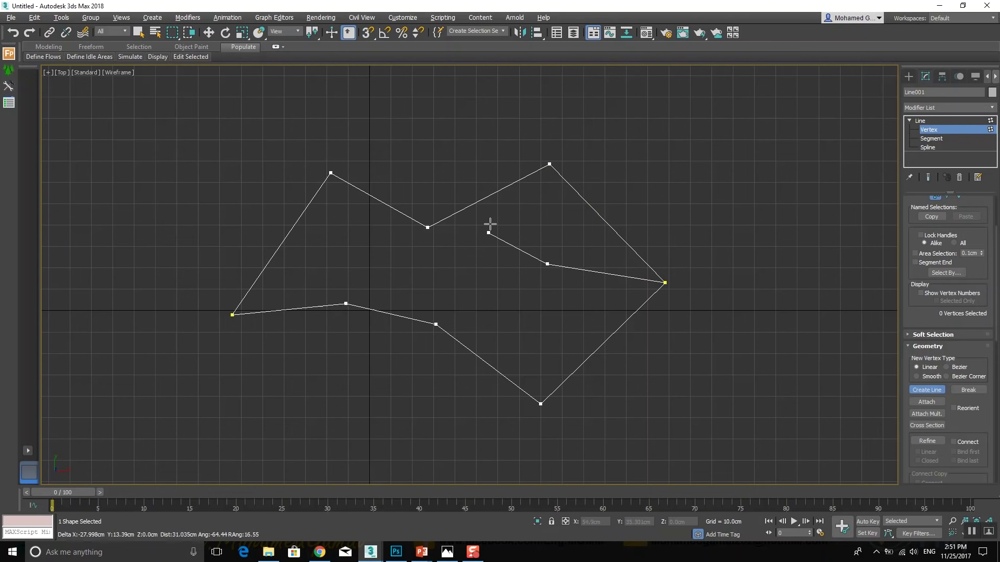
pyautogui.click(427, 283)
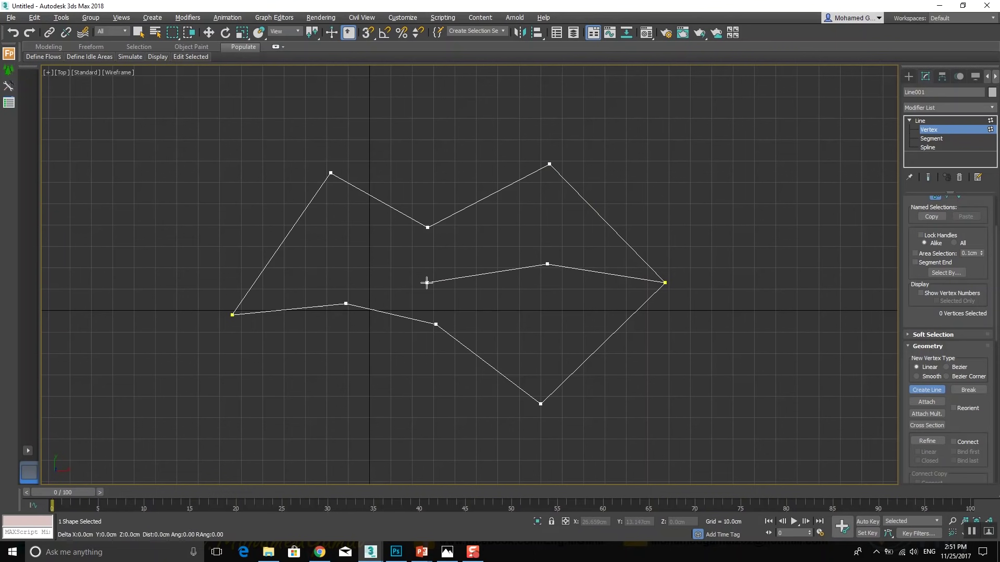
pyautogui.click(341, 235)
pyautogui.press('s')
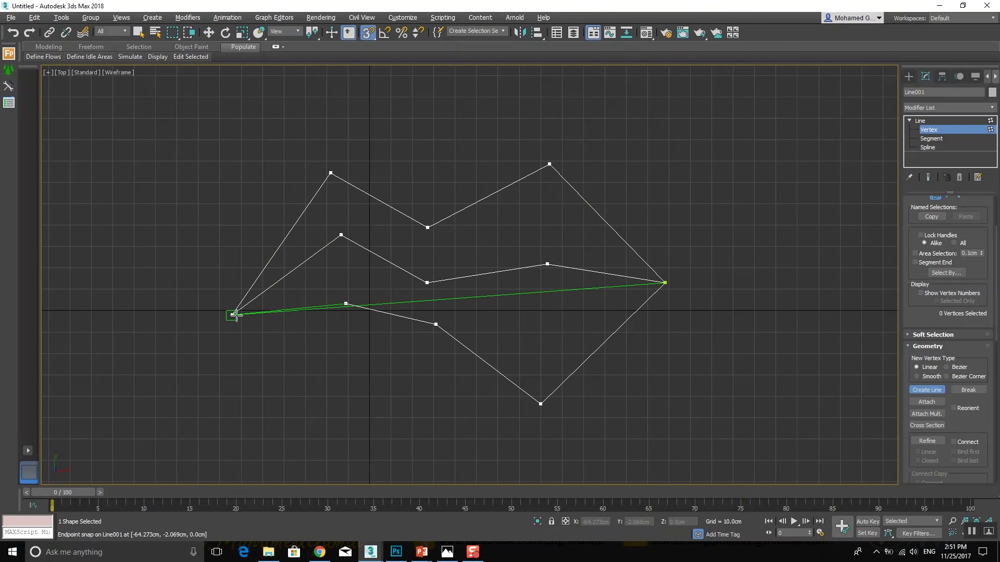
pyautogui.click(233, 315)
pyautogui.rightClick(274, 375)
pyautogui.press('s')
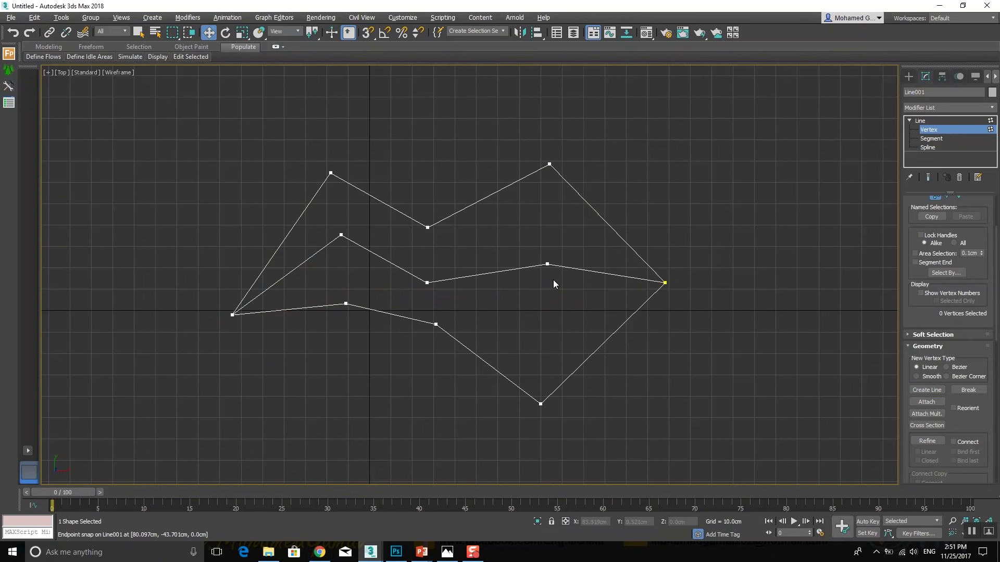
# Draw a snapped vertical line from the top corner through the middle vertex to the bottom corner
pyautogui.click(937, 389)
pyautogui.press('s')
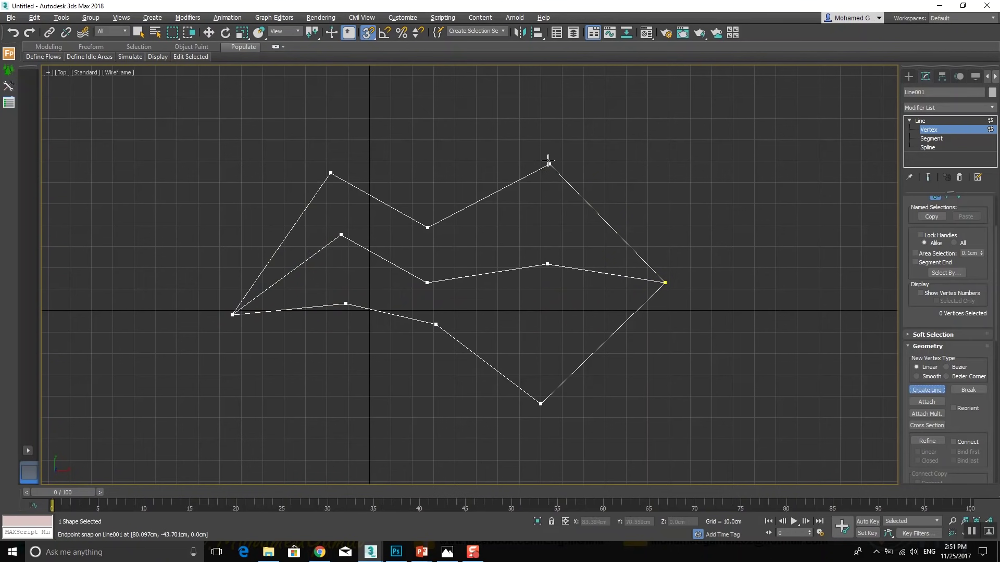
pyautogui.click(550, 164)
pyautogui.click(547, 264)
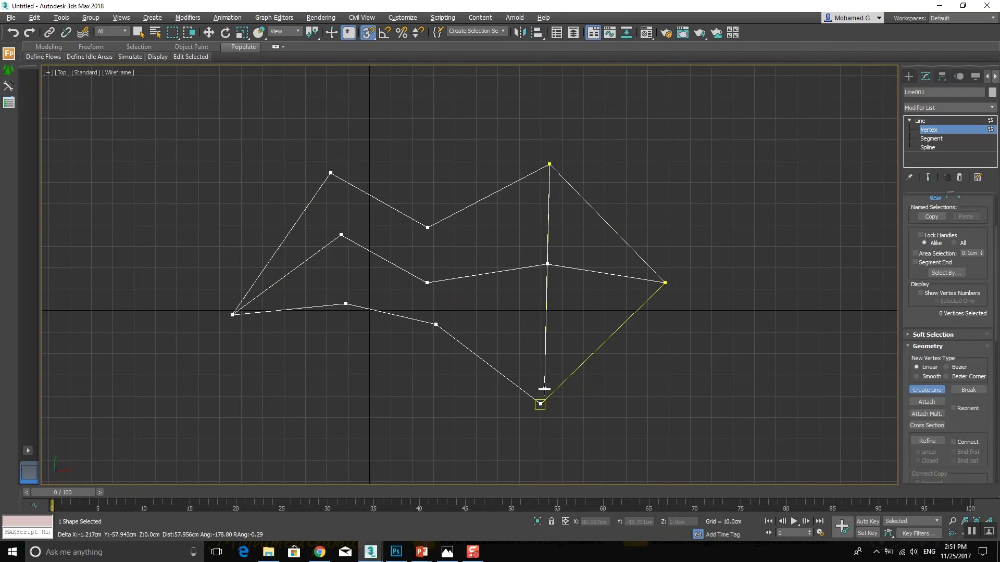
pyautogui.click(541, 404)
pyautogui.rightClick(541, 403)
# Draw two more inner lines from the upper corners through middle vertices to lower vertices
pyautogui.click(427, 227)
pyautogui.click(427, 283)
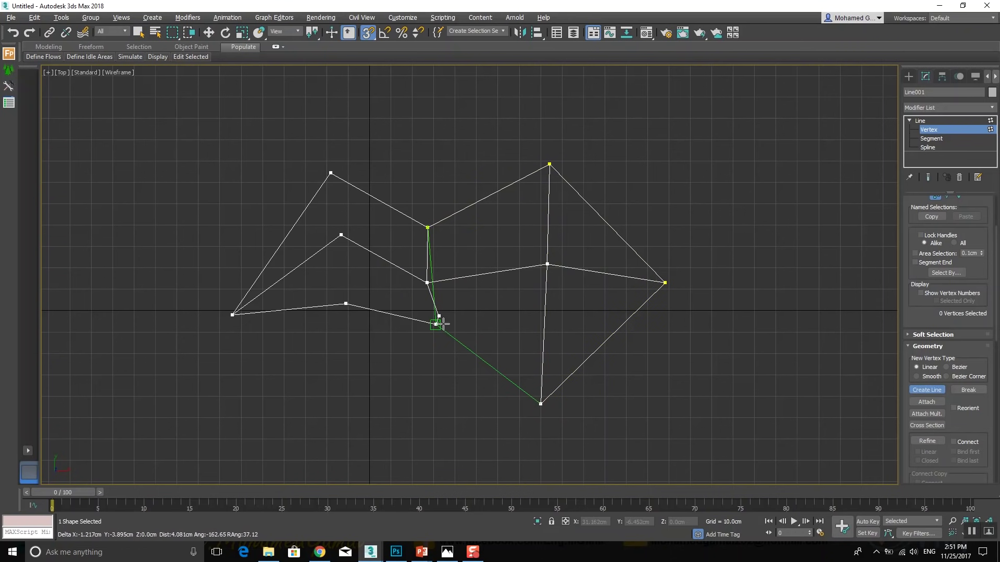
pyautogui.click(445, 331)
pyautogui.rightClick(443, 330)
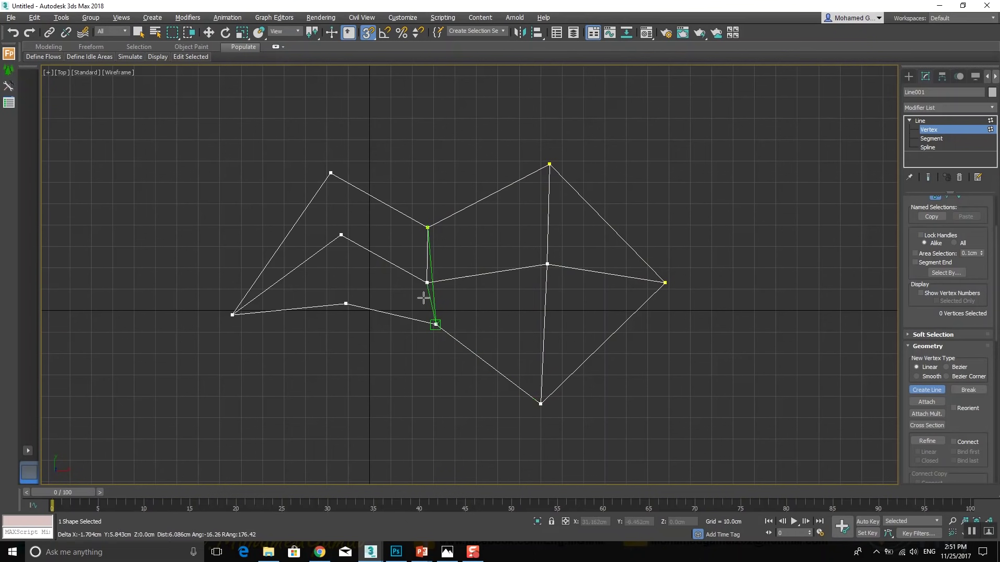
pyautogui.click(331, 173)
pyautogui.click(341, 235)
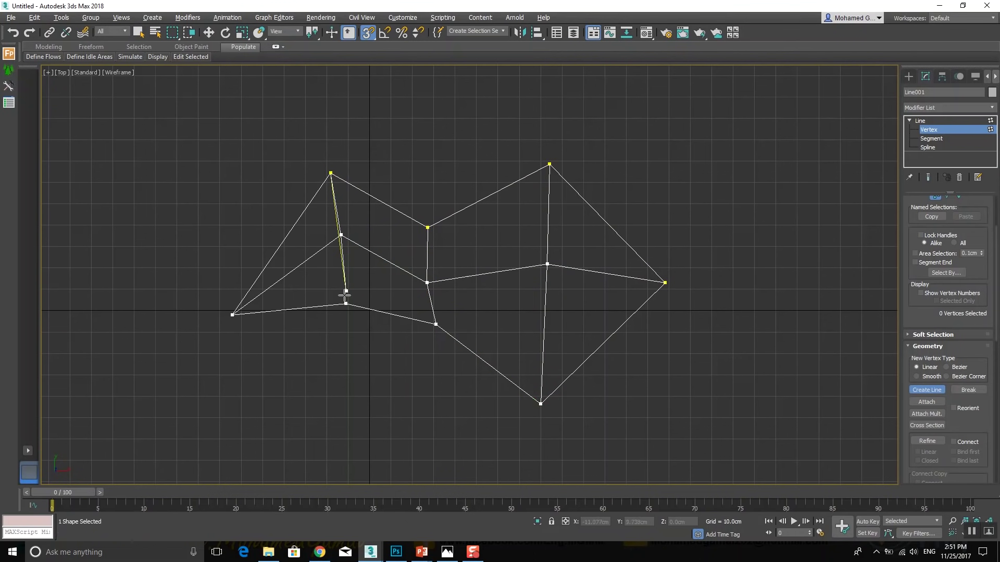
pyautogui.click(346, 303)
pyautogui.rightClick(346, 304)
pyautogui.rightClick(346, 303)
# Delete the extra bend vertex on the vertical line and select the right crossing vertex
pyautogui.press('s')
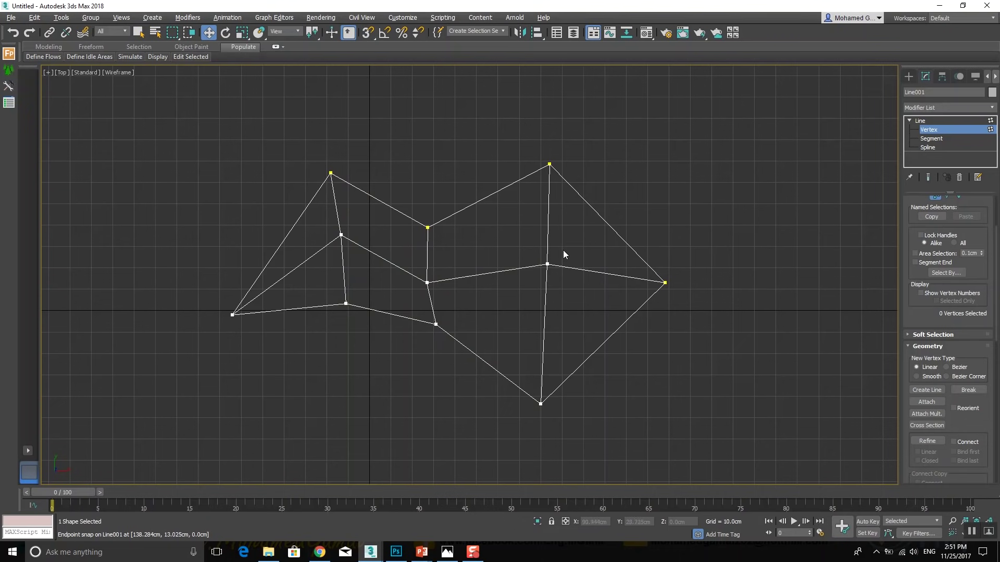
pyautogui.scroll(2, 563, 254)
pyautogui.click(540, 270)
pyautogui.moveTo(555, 248); pyautogui.dragTo(596, 260)
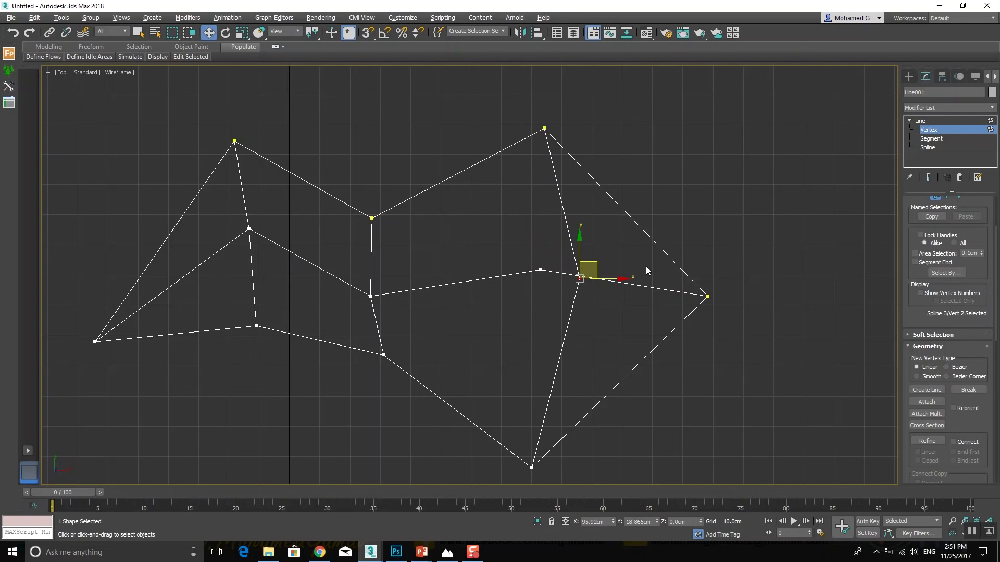
pyautogui.press('Delete')
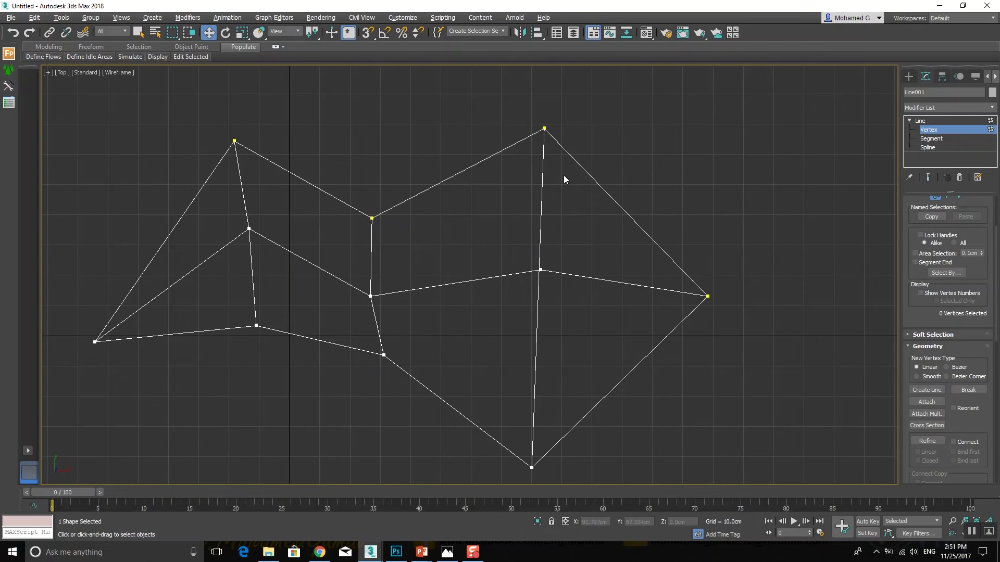
pyautogui.moveTo(617, 133); pyautogui.dragTo(536, 358)
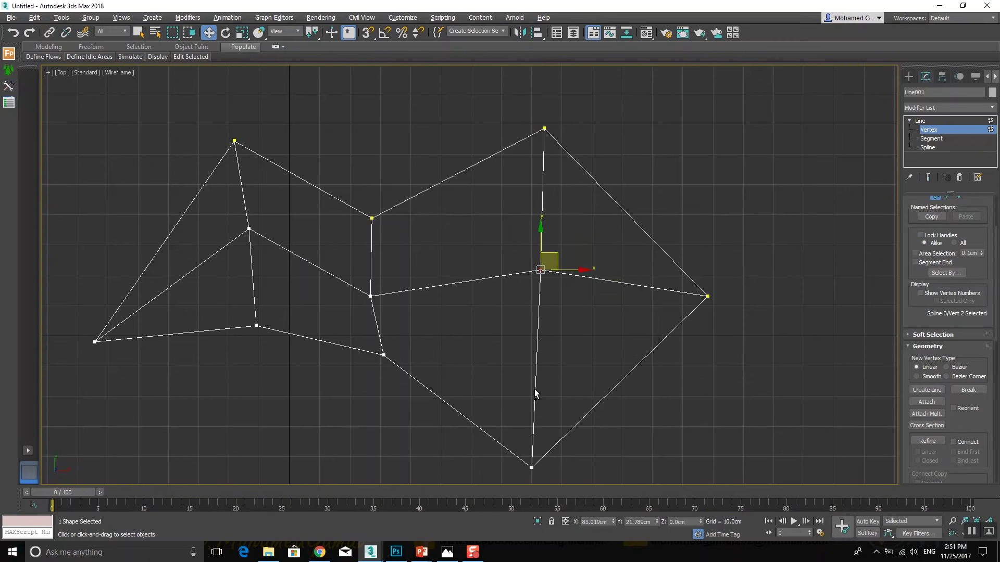
# Apply a Surface modifier with Flip Normals to Line001, viewed in a maximized Perspective viewport
pyautogui.click(967, 120)
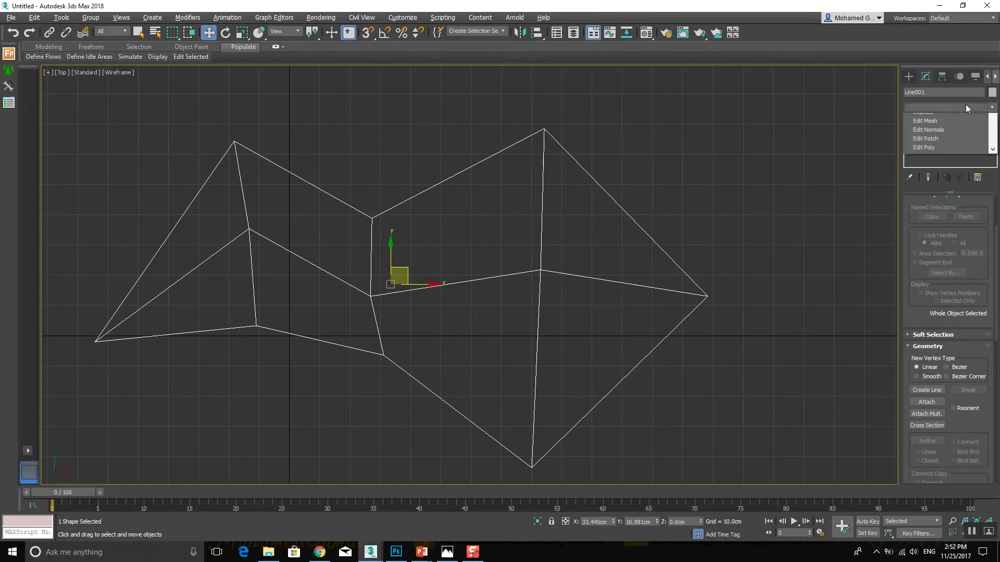
pyautogui.write('sh')
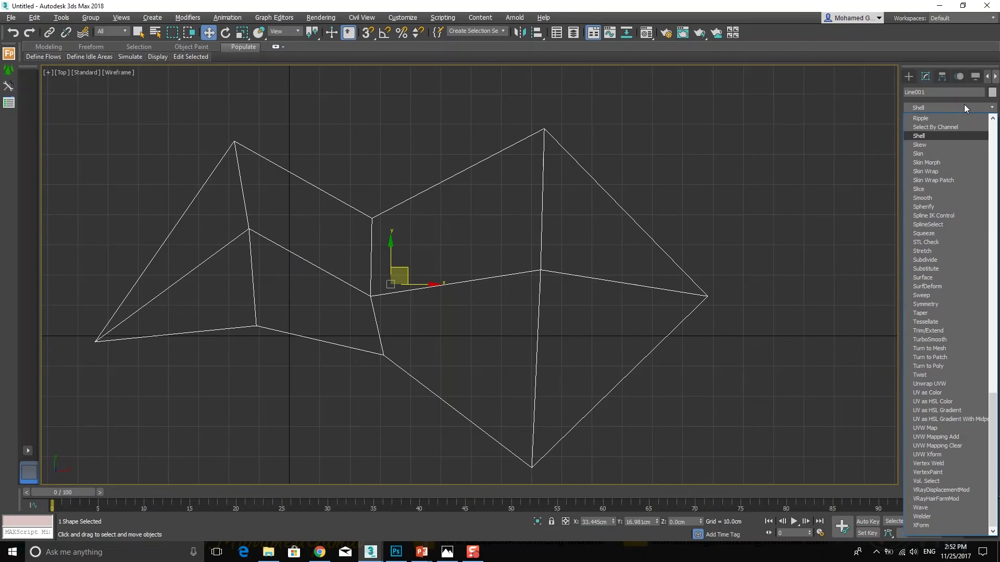
pyautogui.click(961, 277)
pyautogui.hotkey('alt', 'w')
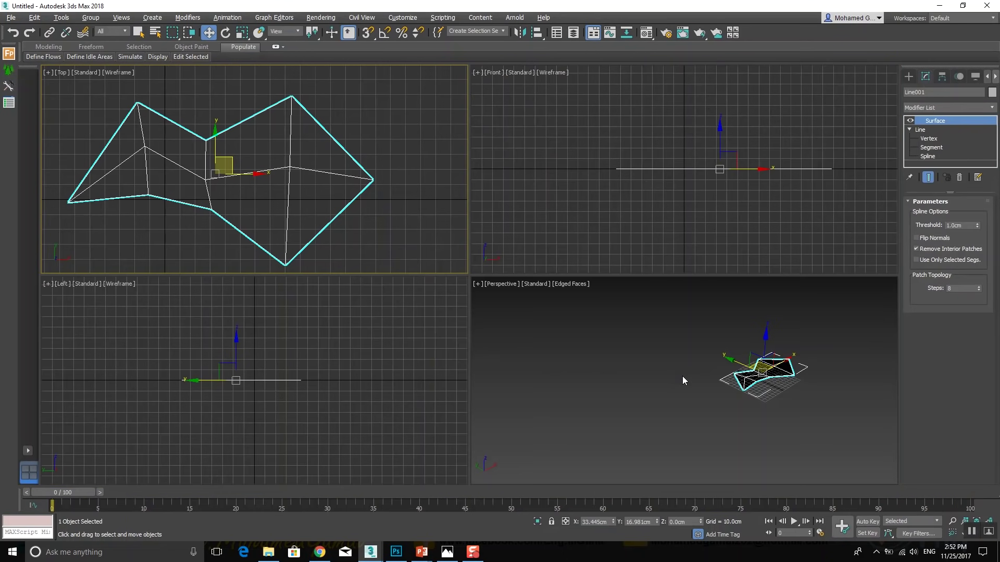
pyautogui.rightClick(682, 376)
pyautogui.hotkey('alt', 'w')
pyautogui.click(932, 235)
# Return to Line vertex level with Show End Result turned on
pyautogui.scroll(2, 651, 264)
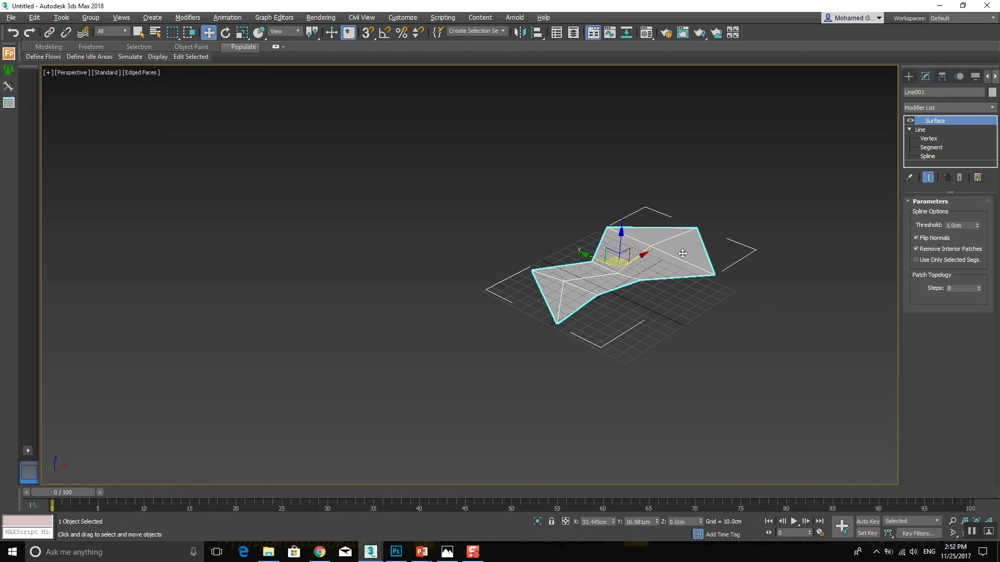
pyautogui.scroll(4, 651, 264)
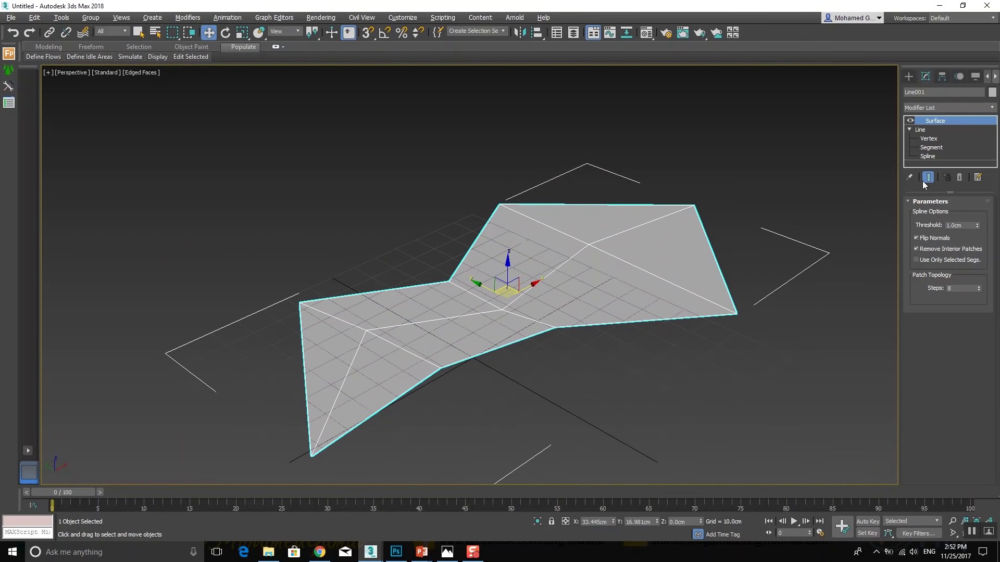
pyautogui.click(929, 138)
pyautogui.click(928, 178)
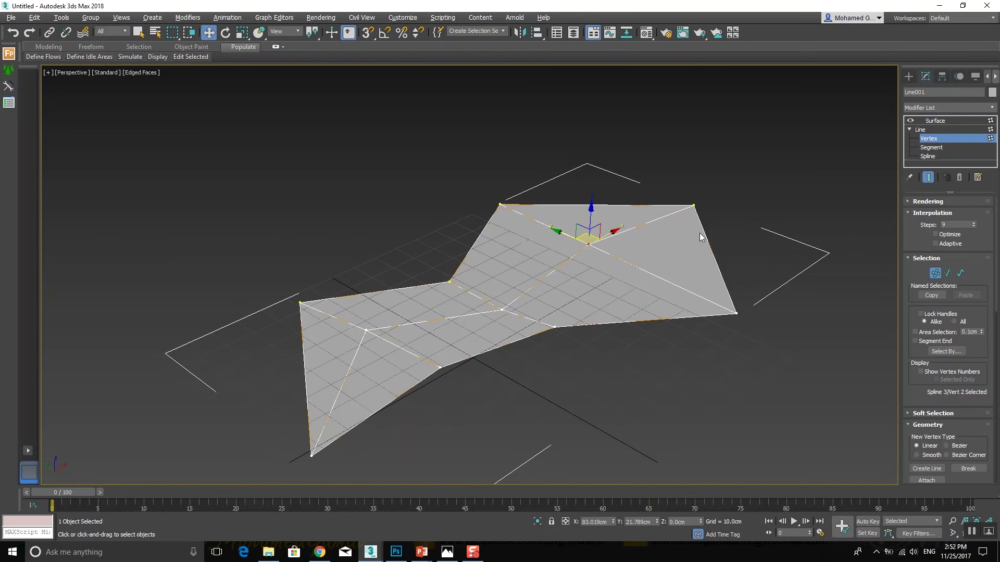
# Raise the crossing vertices into a peak and lift near-edge vertices into a ridge
pyautogui.moveTo(620, 245); pyautogui.dragTo(549, 275)
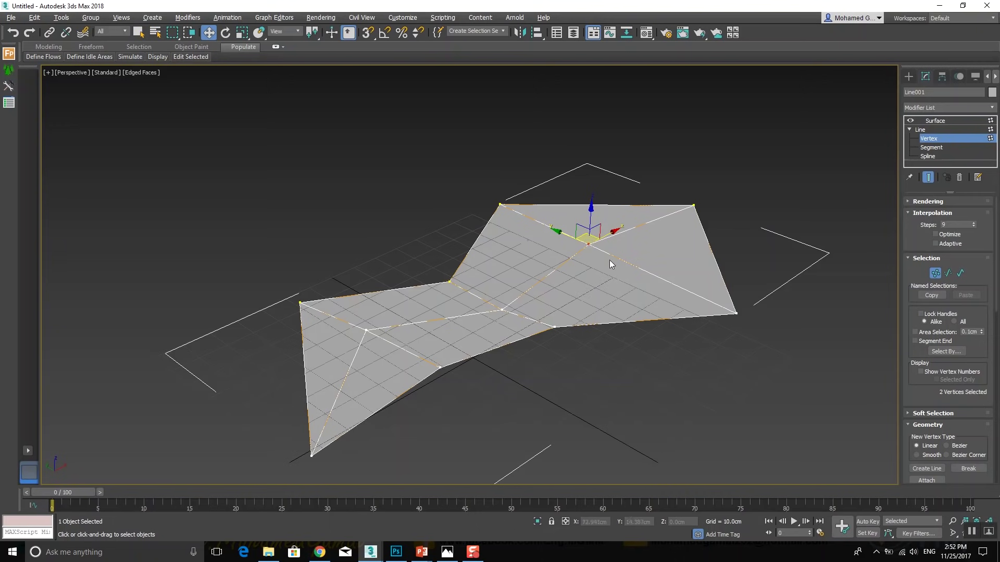
pyautogui.moveTo(597, 220); pyautogui.dragTo(596, 153)
pyautogui.click(501, 309)
pyautogui.keyDown('ctrl'); pyautogui.moveTo(338, 355); pyautogui.dragTo(405, 315); pyautogui.keyUp('ctrl')
pyautogui.moveTo(506, 287); pyautogui.dragTo(536, 224)
pyautogui.moveTo(536, 224)
pyautogui.keyDown('alt'); pyautogui.mouseDown(button='middle')
pyautogui.moveTo(647, 177)
pyautogui.moveTo(530, 204)
pyautogui.moveTo(604, 205)
pyautogui.moveTo(616, 201)
pyautogui.moveTo(415, 227)
pyautogui.mouseUp(button='middle'); pyautogui.keyUp('alt')
# Convert the apex vertices to Smooth and change the type of a larger vertex group
pyautogui.moveTo(333, 261); pyautogui.dragTo(334, 261)
pyautogui.rightClick(453, 211)
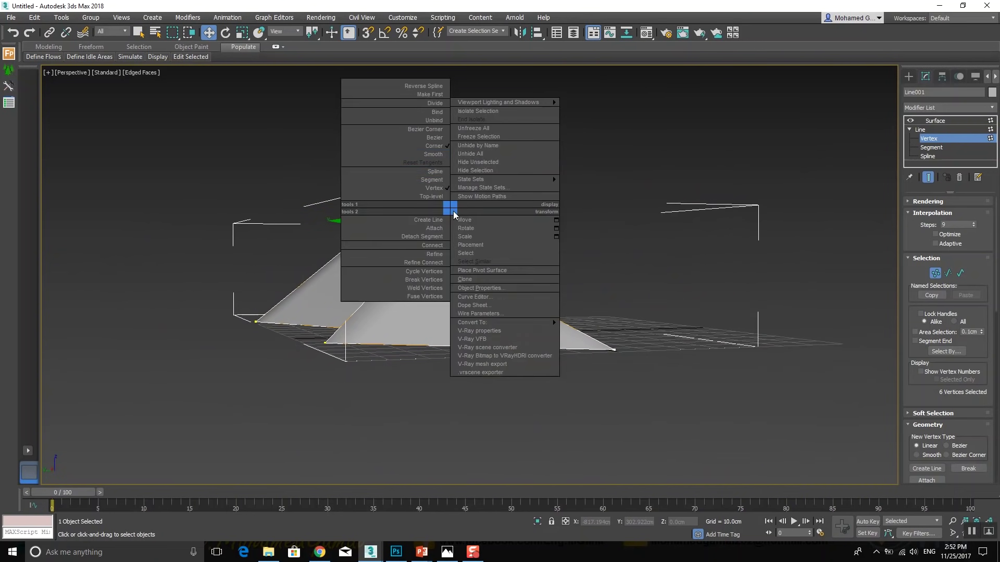
pyautogui.click(437, 156)
pyautogui.moveTo(457, 184)
pyautogui.keyDown('alt'); pyautogui.mouseDown(button='middle')
pyautogui.moveTo(511, 251)
pyautogui.moveTo(455, 255)
pyautogui.moveTo(476, 260)
pyautogui.moveTo(512, 240)
pyautogui.moveTo(655, 280)
pyautogui.mouseUp(button='middle'); pyautogui.keyUp('alt')
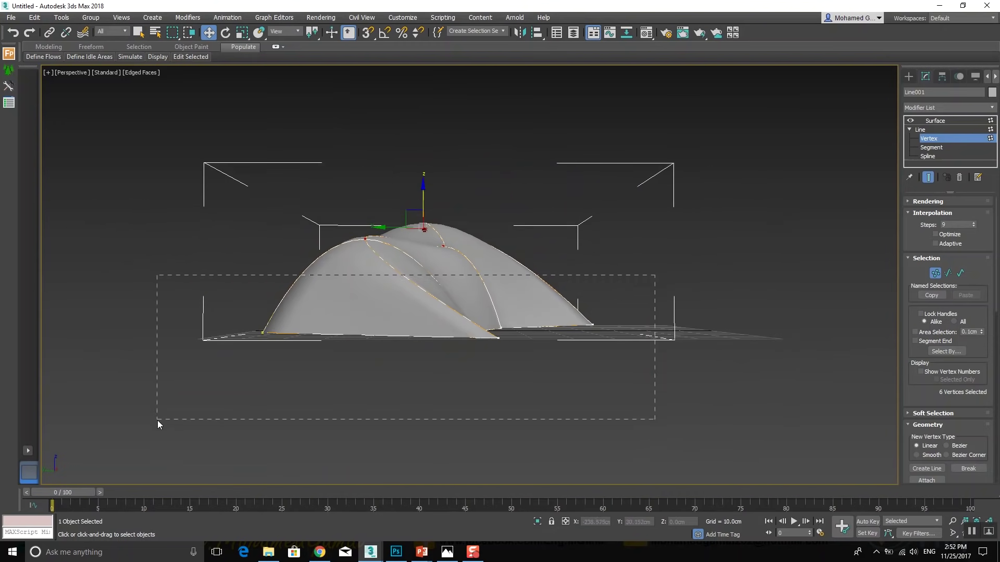
pyautogui.moveTo(158, 425); pyautogui.dragTo(158, 425)
pyautogui.rightClick(438, 311)
pyautogui.click(458, 255)
pyautogui.moveTo(459, 254)
pyautogui.keyDown('alt'); pyautogui.mouseDown(button='middle')
pyautogui.moveTo(430, 258)
pyautogui.moveTo(460, 314)
pyautogui.moveTo(495, 351)
pyautogui.mouseUp(button='middle'); pyautogui.keyUp('alt')
# Raise two front-edge vertices into an arch and give the top vertex Bezier handles
pyautogui.click(484, 343)
pyautogui.moveTo(486, 313)
pyautogui.mouseDown()
pyautogui.moveTo(495, 161)
pyautogui.moveTo(495, 170)
pyautogui.mouseUp()
pyautogui.moveTo(496, 170)
pyautogui.keyDown('alt'); pyautogui.mouseDown(button='middle')
pyautogui.moveTo(519, 267)
pyautogui.moveTo(466, 260)
pyautogui.mouseUp(button='middle'); pyautogui.keyUp('alt')
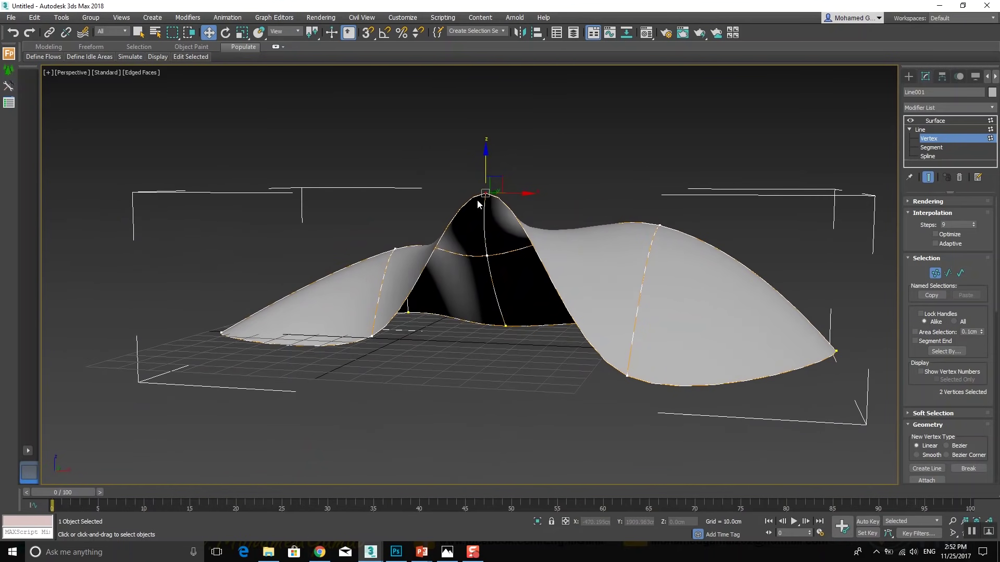
pyautogui.rightClick(477, 202)
pyautogui.click(467, 131)
pyautogui.keyDown('alt'); pyautogui.moveTo(517, 176); pyautogui.dragTo(488, 173, button='middle'); pyautogui.keyUp('alt')
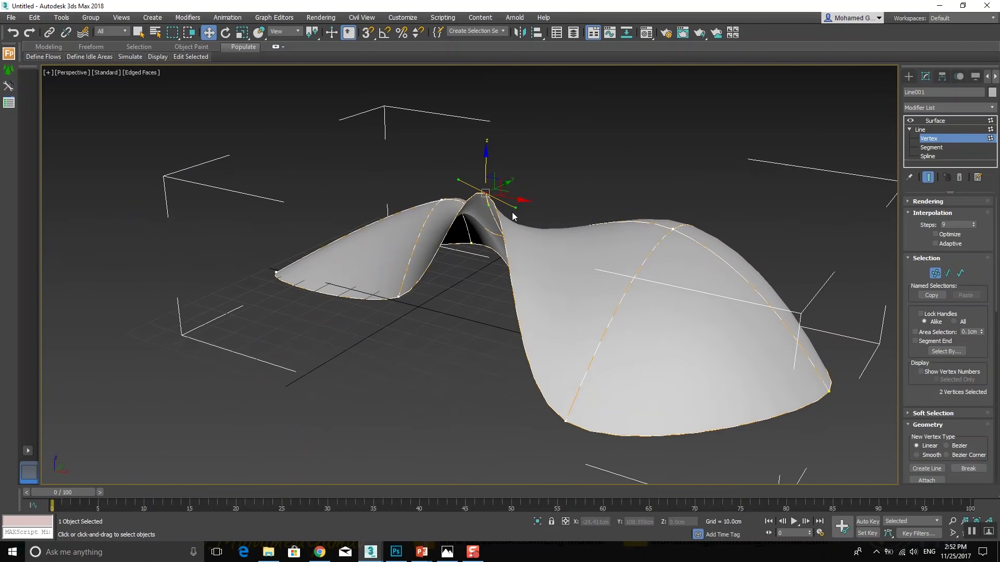
pyautogui.keyDown('alt'); pyautogui.moveTo(514, 211); pyautogui.dragTo(527, 249, button='middle'); pyautogui.keyUp('alt')
# Push the canopy's left side outward and pull a tangent handle in wireframe view
pyautogui.moveTo(492, 182); pyautogui.dragTo(389, 236)
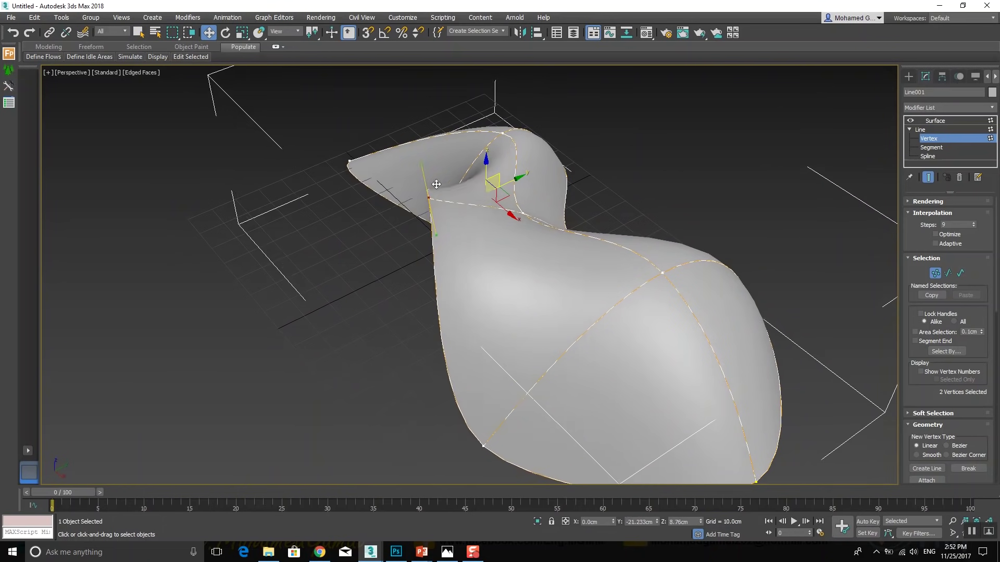
pyautogui.press('F3')
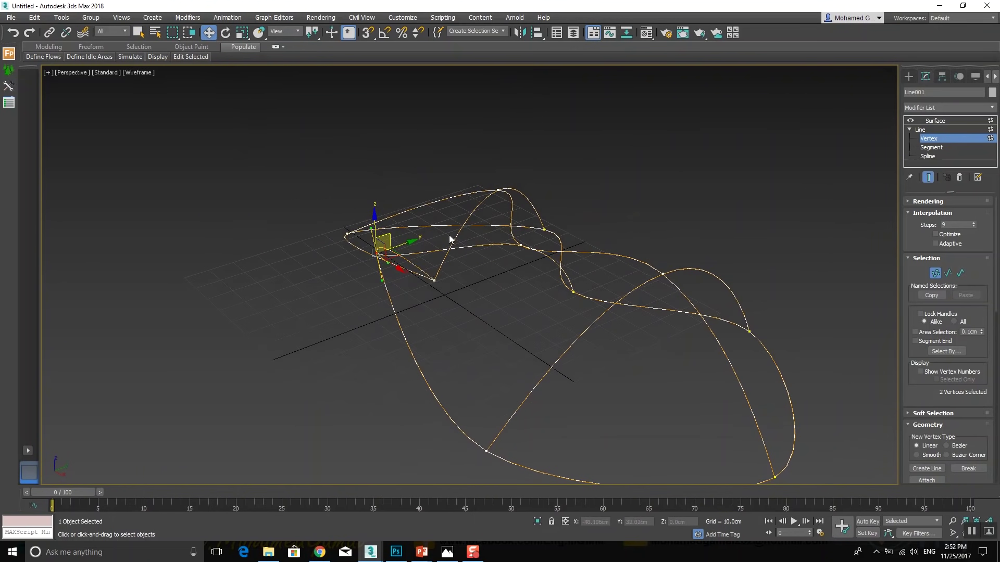
pyautogui.keyDown('alt'); pyautogui.moveTo(395, 273); pyautogui.dragTo(391, 255, button='middle'); pyautogui.keyUp('alt')
pyautogui.moveTo(388, 270); pyautogui.dragTo(488, 169)
pyautogui.press('F3')
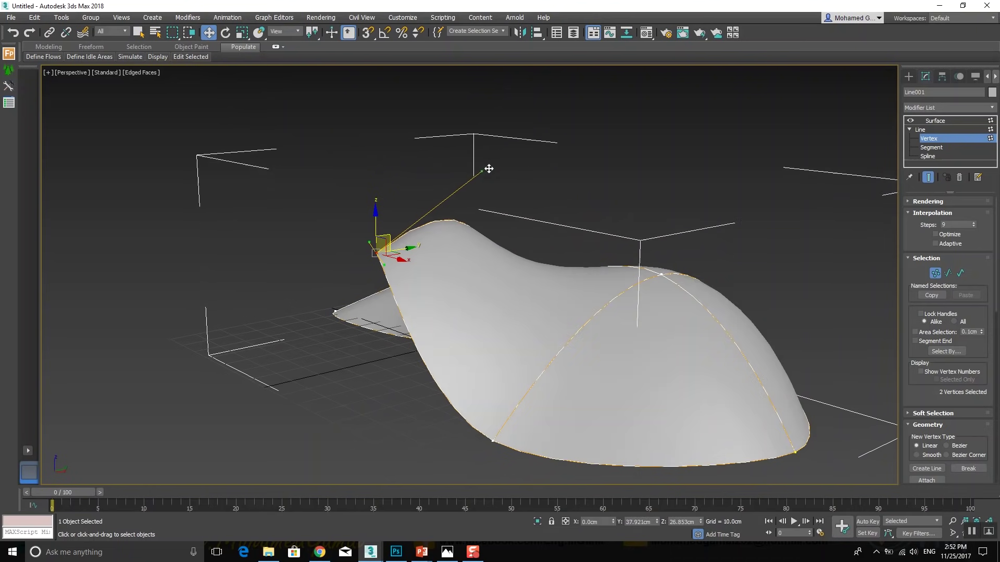
pyautogui.moveTo(437, 338)
pyautogui.keyDown('alt'); pyautogui.mouseDown(button='middle')
pyautogui.moveTo(565, 338)
pyautogui.moveTo(573, 314)
pyautogui.moveTo(453, 336)
pyautogui.moveTo(500, 346)
pyautogui.mouseUp(button='middle'); pyautogui.keyUp('alt')
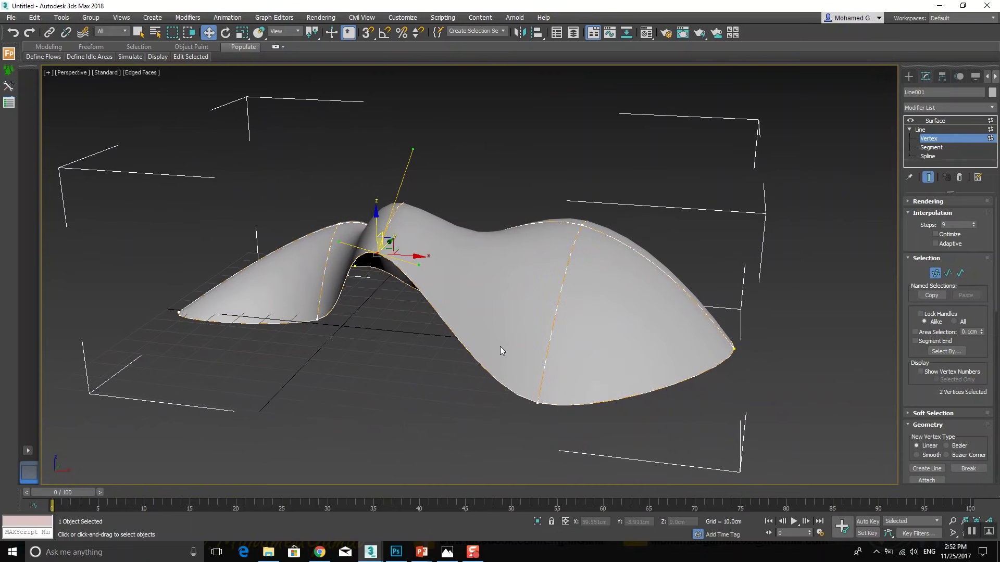
# Set the Surface modifier's Patch Topology Steps to 7 and re-toggle Flip Normals, back at Line vertices
pyautogui.click(945, 120)
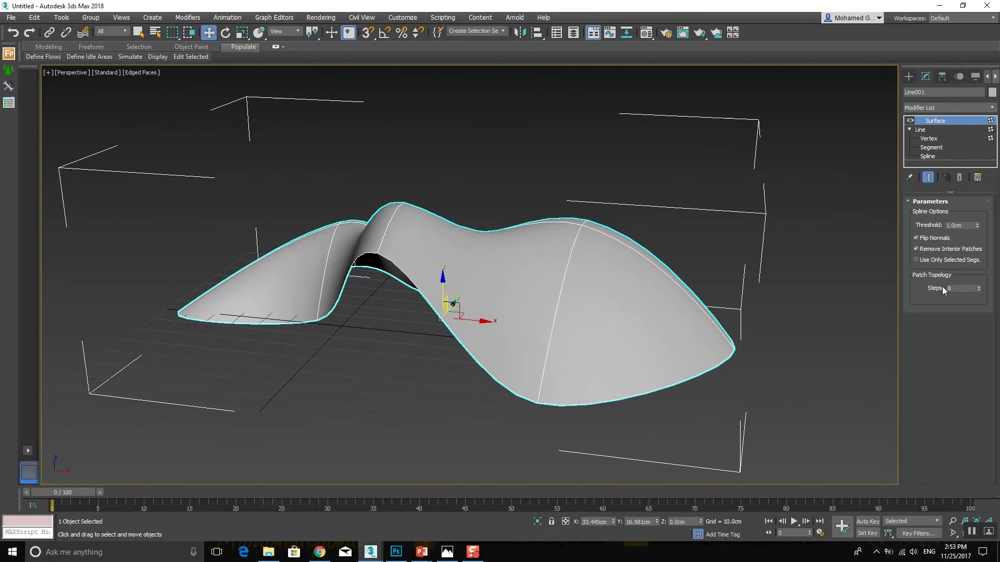
pyautogui.rightClick(977, 290)
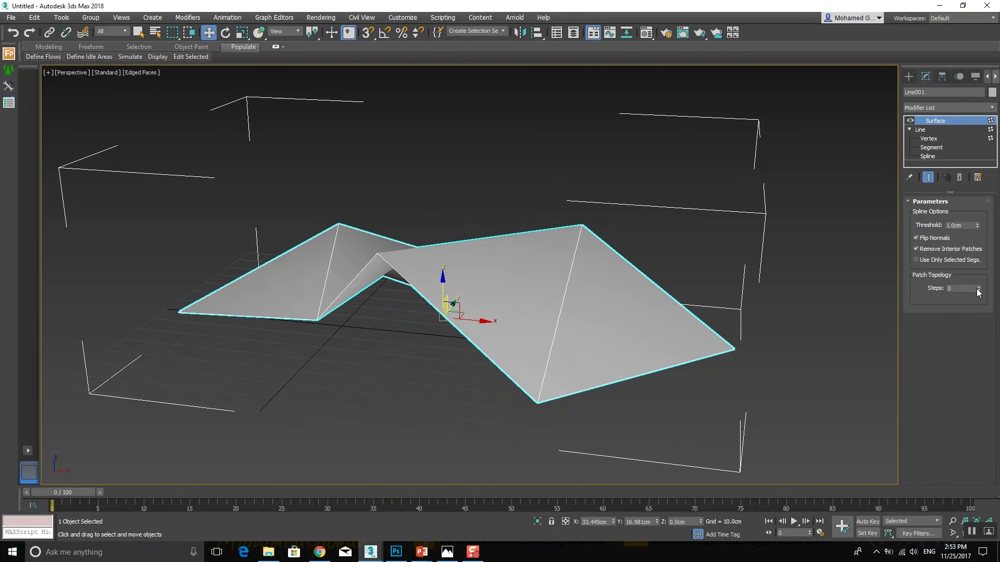
pyautogui.moveTo(979, 289); pyautogui.dragTo(978, 289)
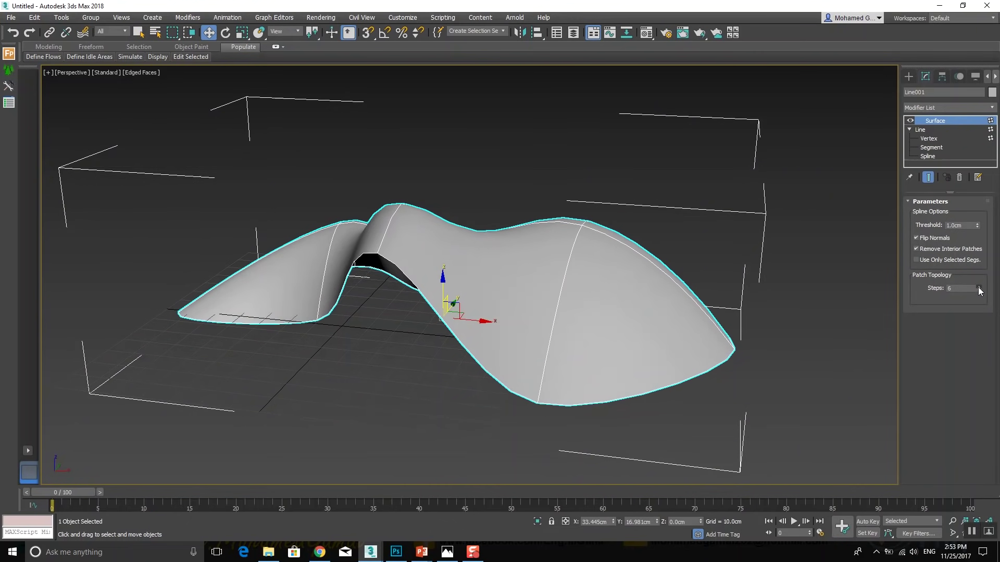
pyautogui.moveTo(764, 359)
pyautogui.keyDown('alt'); pyautogui.mouseDown(button='middle')
pyautogui.moveTo(689, 382)
pyautogui.moveTo(579, 381)
pyautogui.moveTo(664, 380)
pyautogui.mouseUp(button='middle'); pyautogui.keyUp('alt')
pyautogui.click(923, 240)
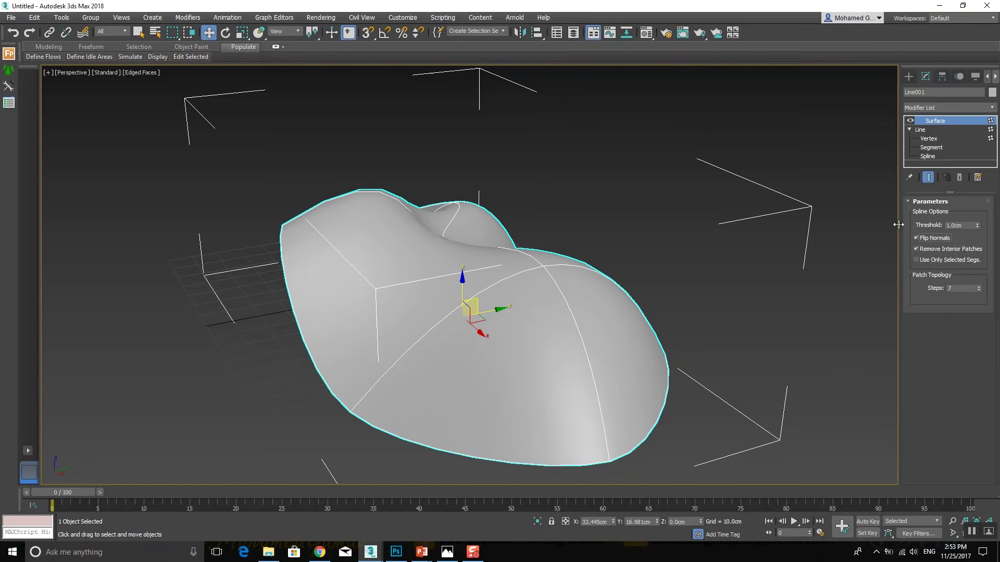
pyautogui.click(928, 138)
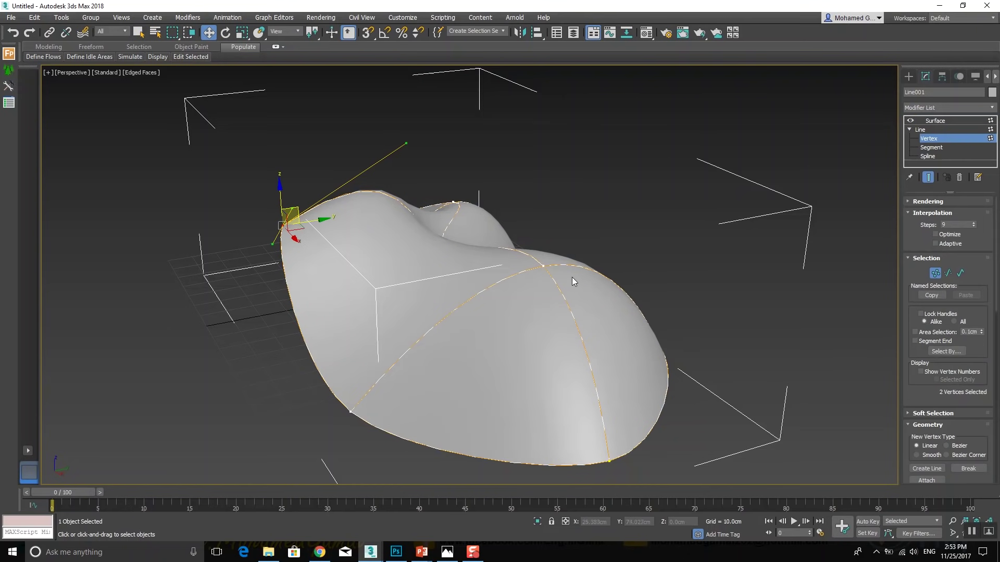
# Nudge two canopy vertices slightly to reshape the spline
pyautogui.scroll(3, 571, 278)
pyautogui.click(527, 262)
pyautogui.moveTo(532, 245); pyautogui.dragTo(538, 244)
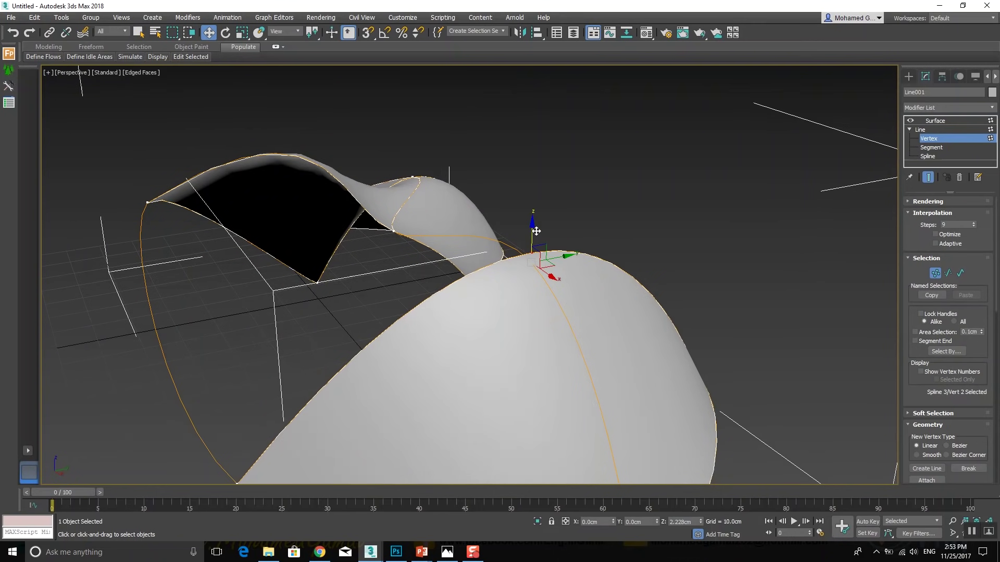
pyautogui.moveTo(509, 252)
pyautogui.keyDown('alt'); pyautogui.mouseDown(button='middle')
pyautogui.moveTo(397, 291)
pyautogui.moveTo(648, 233)
pyautogui.mouseUp(button='middle'); pyautogui.keyUp('alt')
pyautogui.click(718, 240)
pyautogui.keyDown('alt'); pyautogui.moveTo(718, 241); pyautogui.dragTo(592, 283, button='middle'); pyautogui.keyUp('alt')
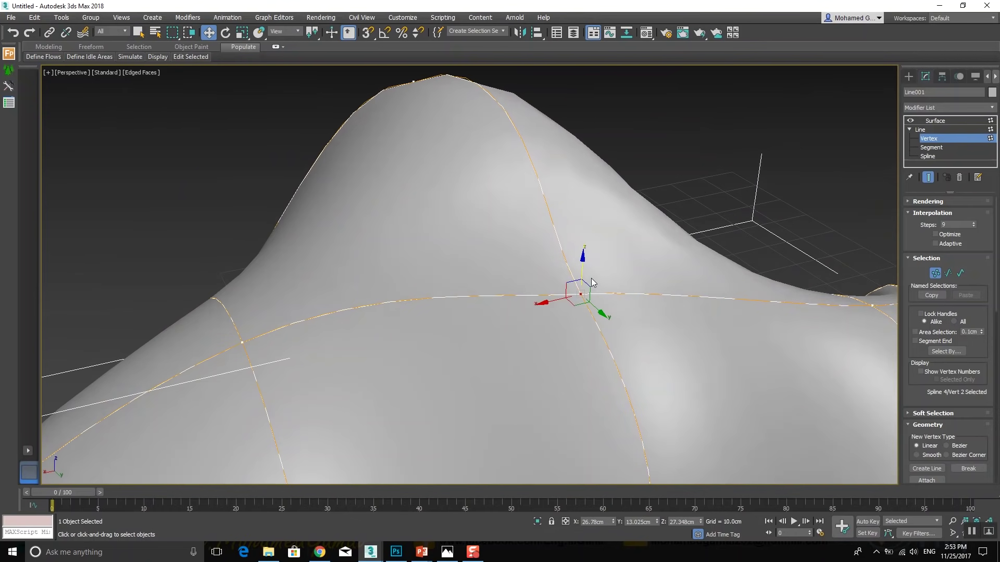
pyautogui.moveTo(583, 270); pyautogui.dragTo(585, 267)
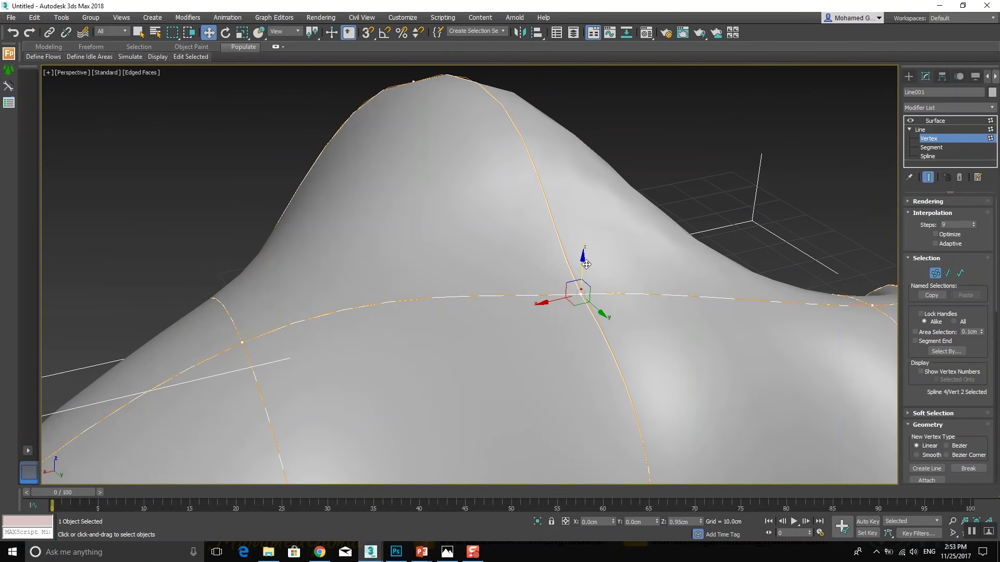
pyautogui.moveTo(584, 267); pyautogui.dragTo(585, 264)
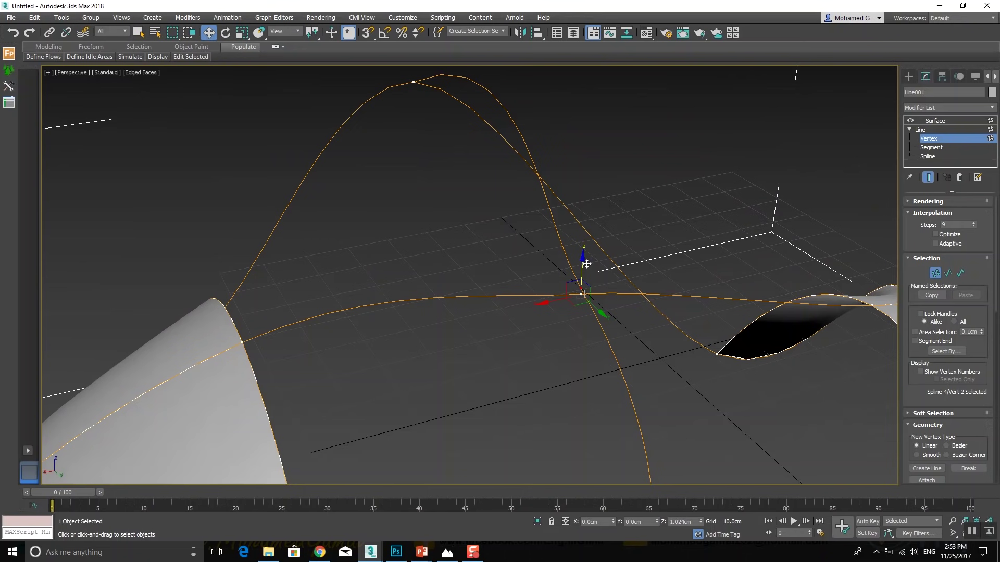
# Keep the Surface threshold at 1.0cm and fuse the vertices at the spline crossing
pyautogui.click(956, 121)
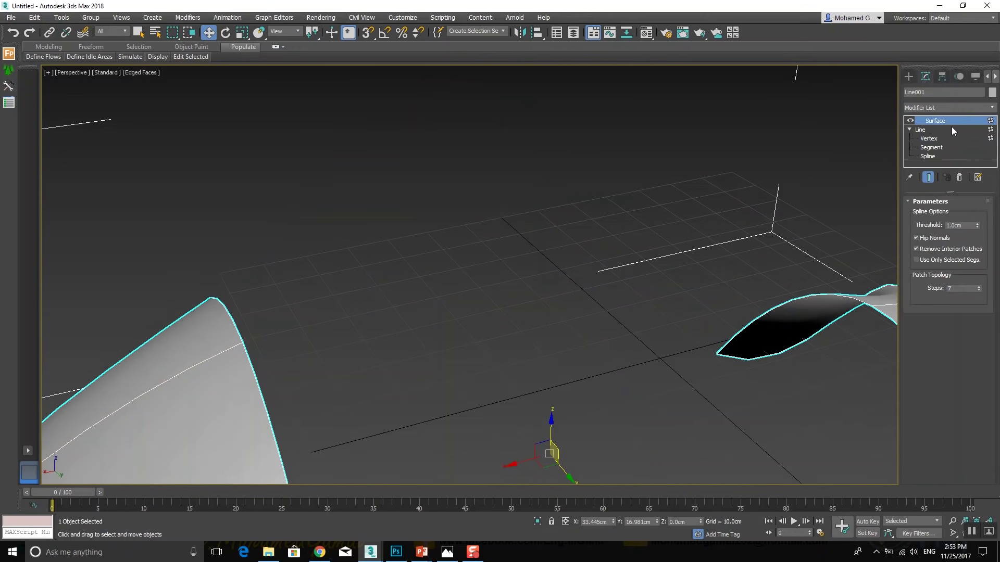
pyautogui.moveTo(978, 229); pyautogui.dragTo(975, 234)
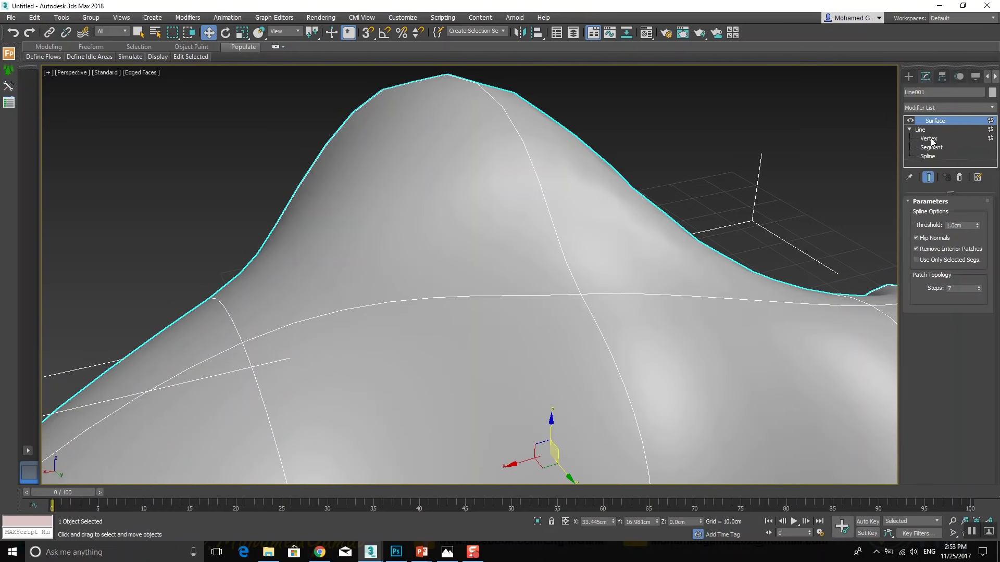
pyautogui.click(929, 139)
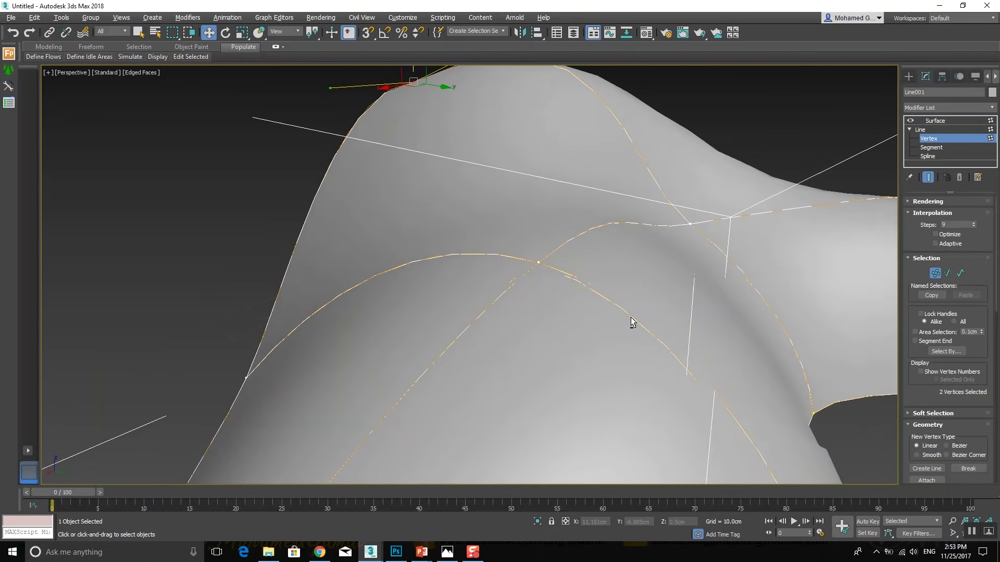
pyautogui.click(599, 298)
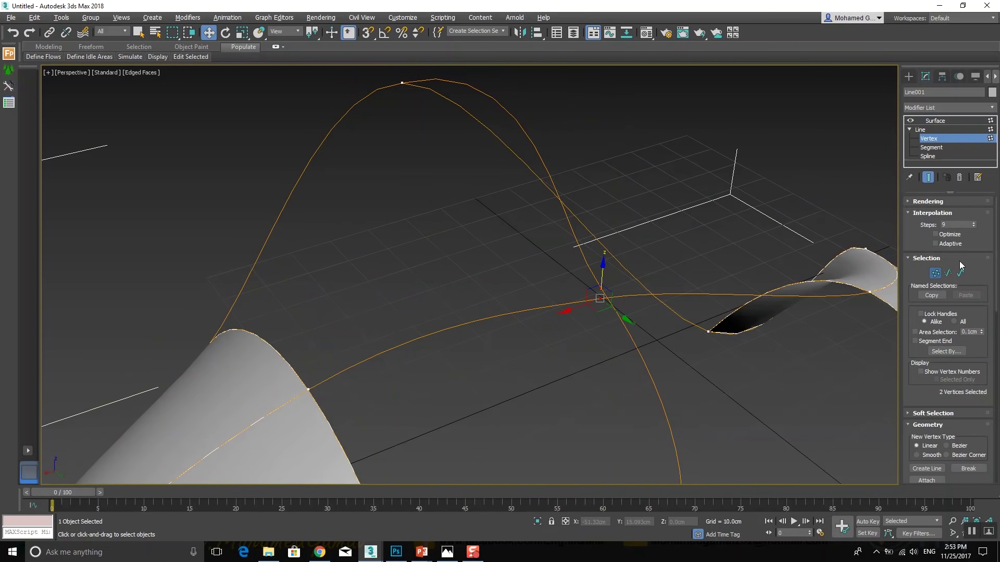
pyautogui.scroll(-3, 978, 291)
pyautogui.scroll(-3, 976, 354)
pyautogui.scroll(-2, 975, 406)
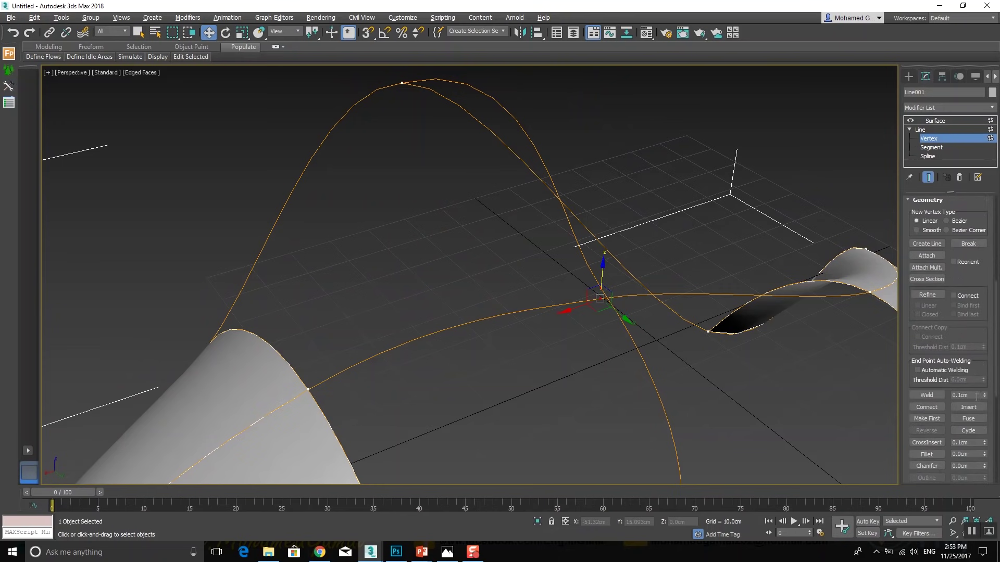
pyautogui.click(972, 418)
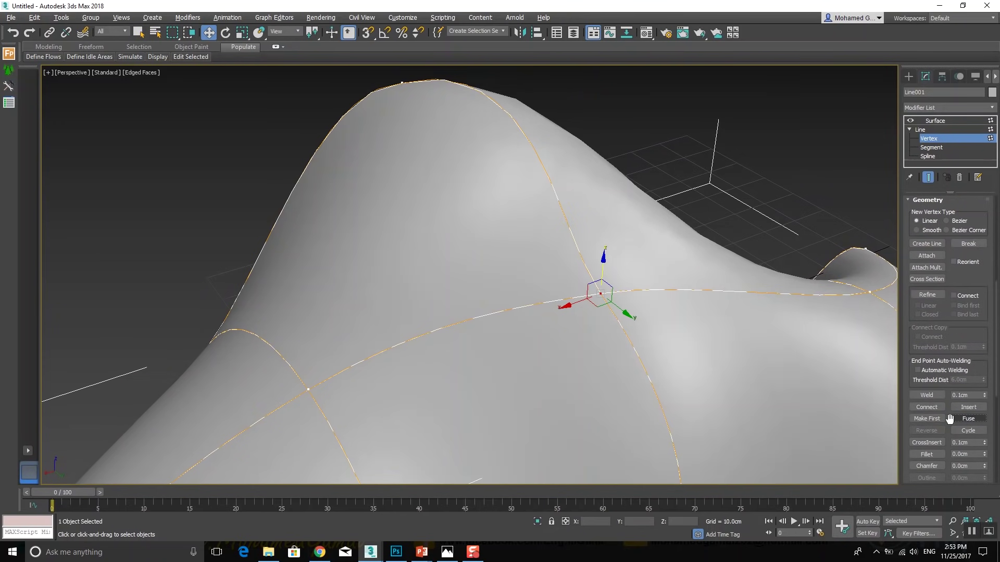
# Raise the Surface modifier's Patch Topology Steps from 7 to 16
pyautogui.moveTo(734, 381)
pyautogui.keyDown('alt'); pyautogui.mouseDown(button='middle')
pyautogui.moveTo(838, 369)
pyautogui.moveTo(790, 375)
pyautogui.mouseUp(button='middle'); pyautogui.keyUp('alt')
pyautogui.click(935, 121)
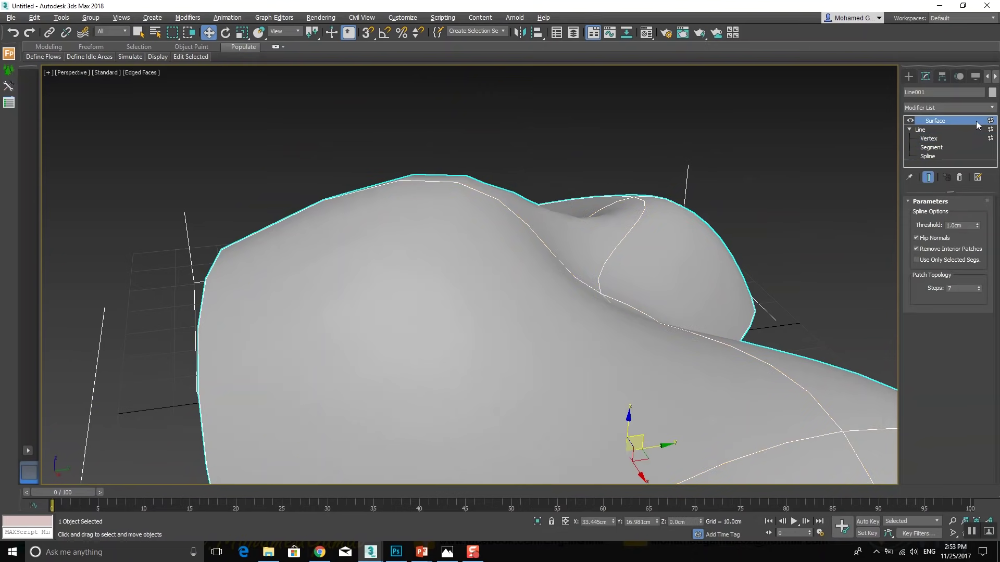
pyautogui.moveTo(749, 336)
pyautogui.keyDown('alt'); pyautogui.mouseDown(button='middle')
pyautogui.moveTo(676, 306)
pyautogui.moveTo(659, 260)
pyautogui.mouseUp(button='middle'); pyautogui.keyUp('alt')
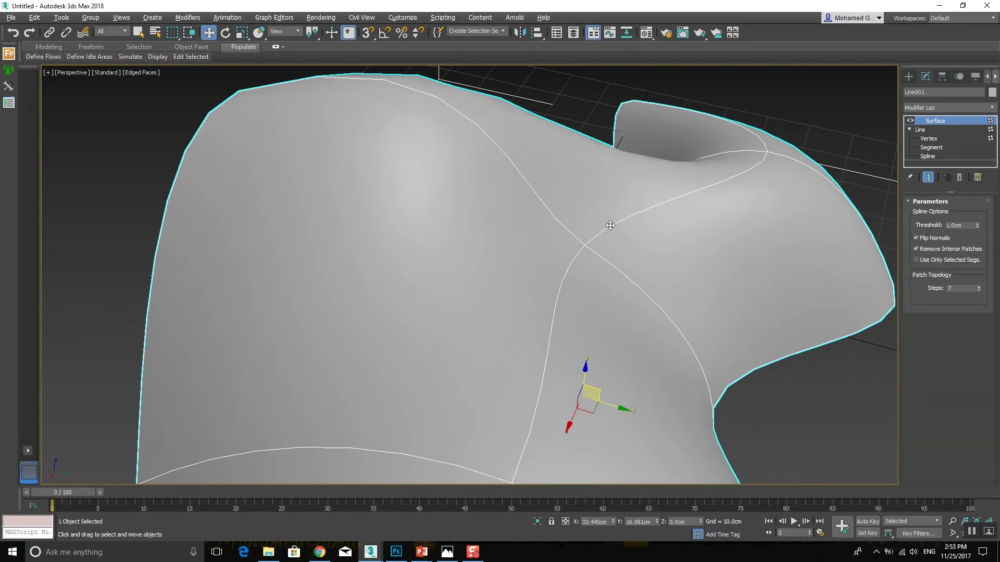
pyautogui.moveTo(570, 276)
pyautogui.keyDown('alt'); pyautogui.mouseDown(button='middle')
pyautogui.moveTo(745, 250)
pyautogui.moveTo(767, 267)
pyautogui.moveTo(645, 296)
pyautogui.moveTo(739, 276)
pyautogui.mouseUp(button='middle'); pyautogui.keyUp('alt')
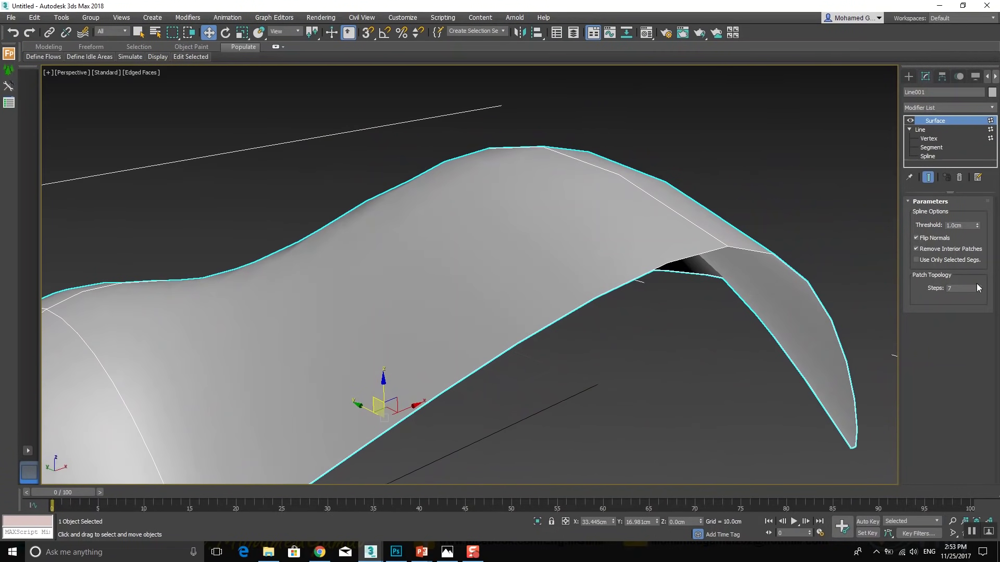
pyautogui.moveTo(978, 287); pyautogui.dragTo(978, 271)
pyautogui.scroll(-5, 693, 294)
pyautogui.moveTo(646, 286)
pyautogui.keyDown('alt'); pyautogui.mouseDown(button='middle')
pyautogui.moveTo(715, 298)
pyautogui.moveTo(670, 300)
pyautogui.mouseUp(button='middle'); pyautogui.keyUp('alt')
# Convert the canopy surface to an Editable Poly
pyautogui.rightClick(580, 296)
pyautogui.moveTo(625, 409)
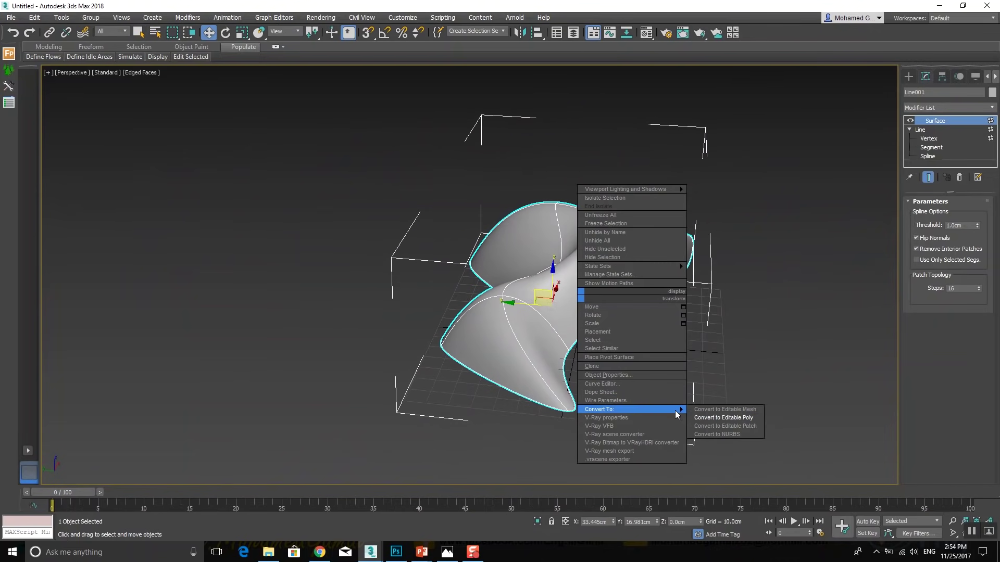
pyautogui.click(723, 417)
pyautogui.moveTo(726, 416)
pyautogui.keyDown('alt'); pyautogui.mouseDown(button='middle')
pyautogui.moveTo(682, 402)
pyautogui.moveTo(592, 414)
pyautogui.moveTo(551, 395)
pyautogui.moveTo(663, 383)
pyautogui.moveTo(665, 392)
pyautogui.mouseUp(button='middle'); pyautogui.keyUp('alt')
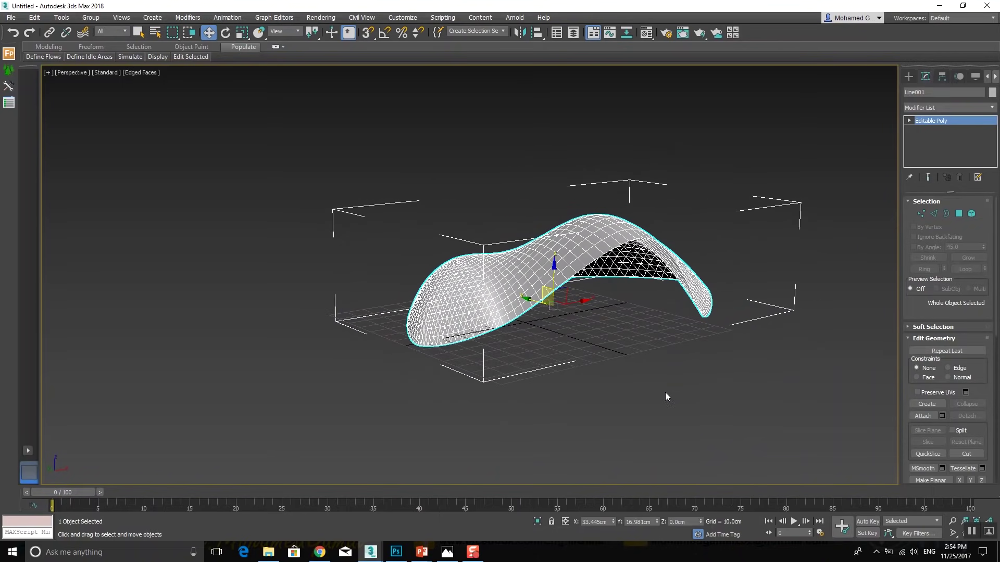
# Add a Shell modifier to thicken the canopy and view it smooth-shaded from above
pyautogui.click(933, 113)
pyautogui.write('sh')
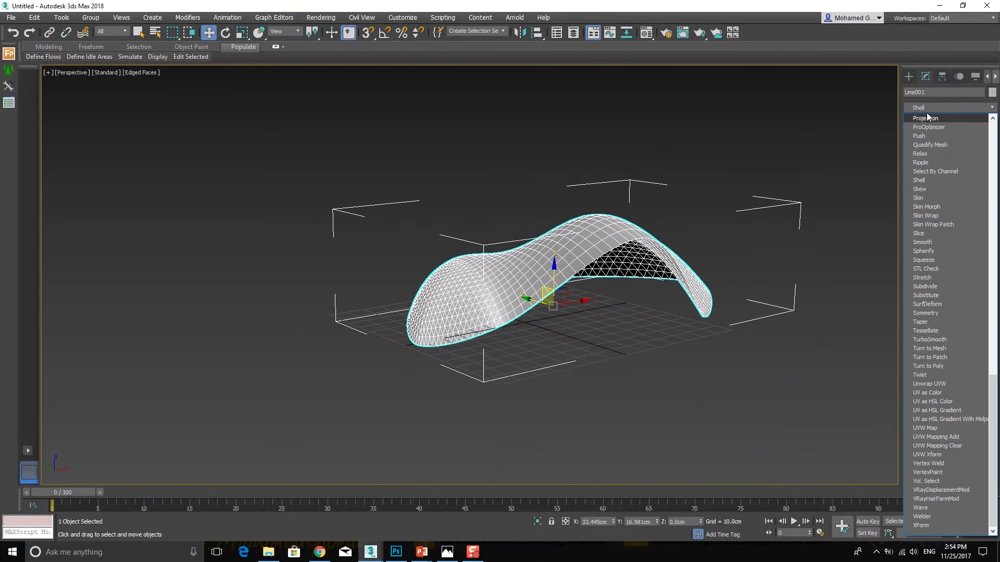
pyautogui.click(929, 179)
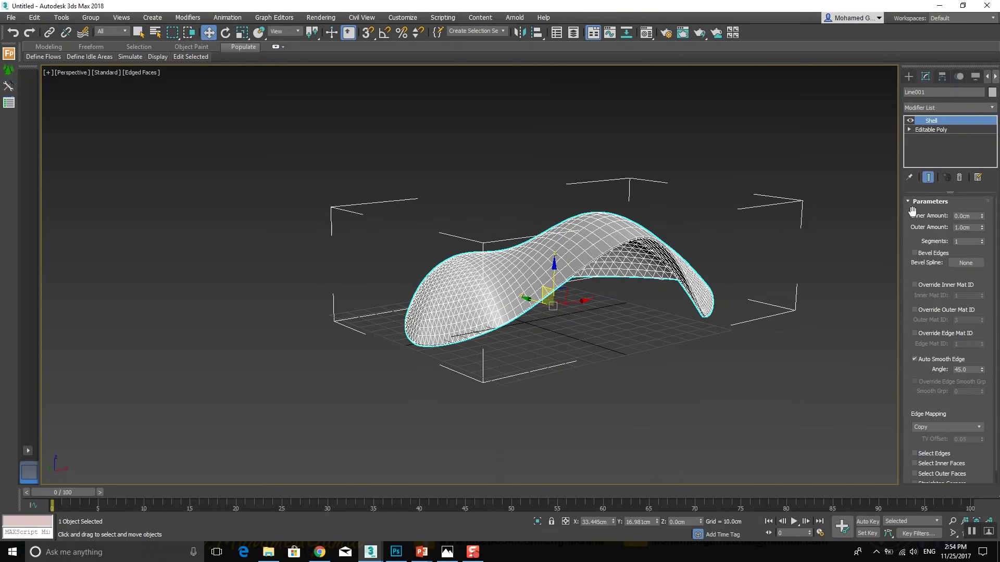
pyautogui.keyDown('alt'); pyautogui.moveTo(728, 311); pyautogui.dragTo(654, 250, button='middle'); pyautogui.keyUp('alt')
pyautogui.press('F4')
pyautogui.scroll(3, 654, 250)
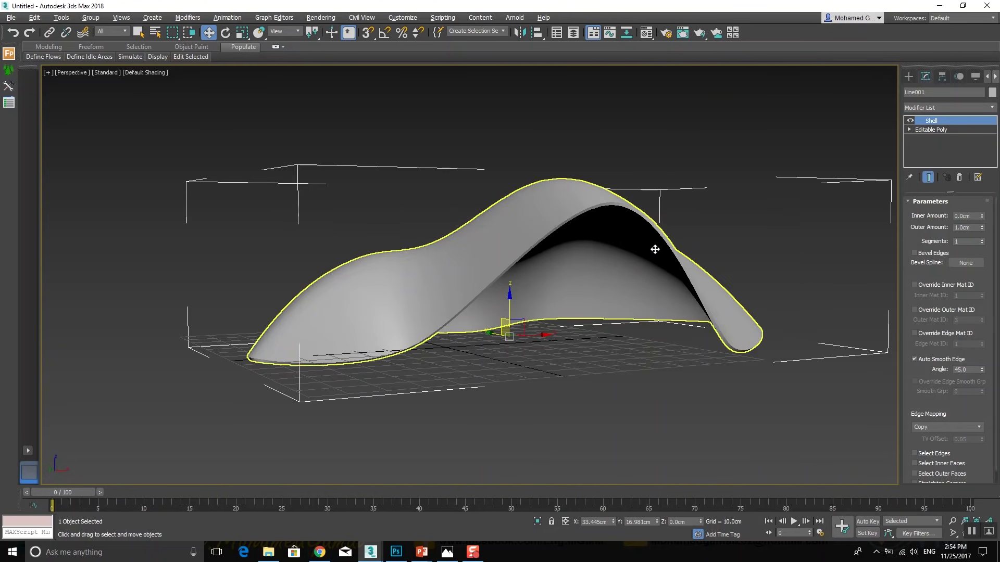
pyautogui.scroll(-1, 674, 246)
pyautogui.keyDown('alt'); pyautogui.moveTo(667, 248); pyautogui.dragTo(656, 276, button='middle'); pyautogui.keyUp('alt')
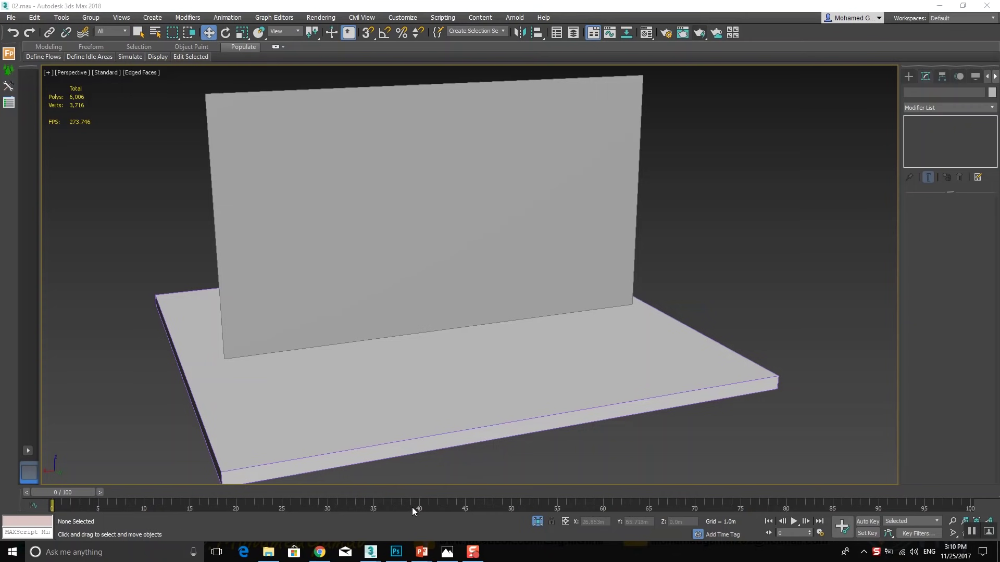
# Look around the wall and slab, then open the 'sample 02' folder of building photos
pyautogui.moveTo(435, 235); pyautogui.dragTo(446, 245, button='middle')
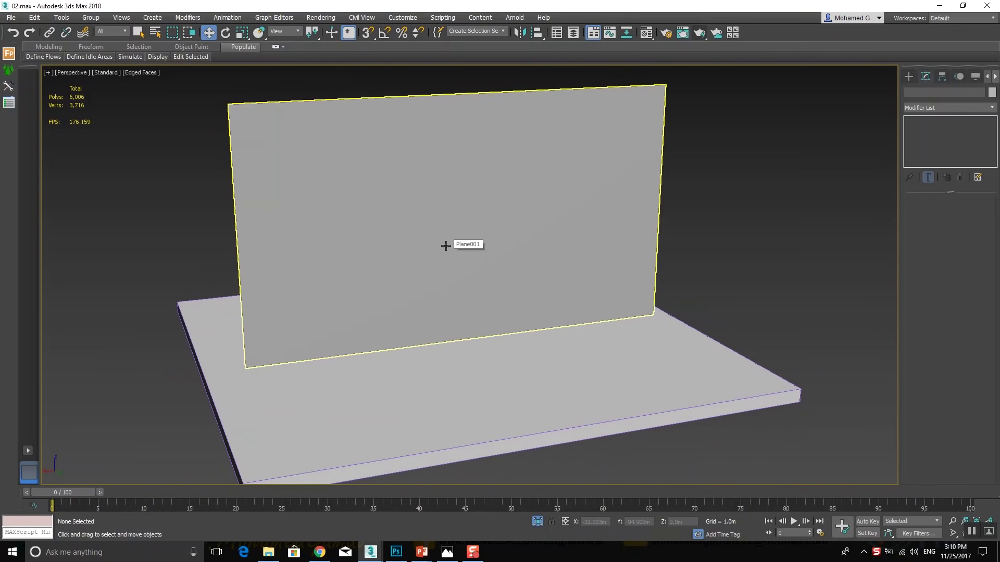
pyautogui.scroll(-3, 446, 245)
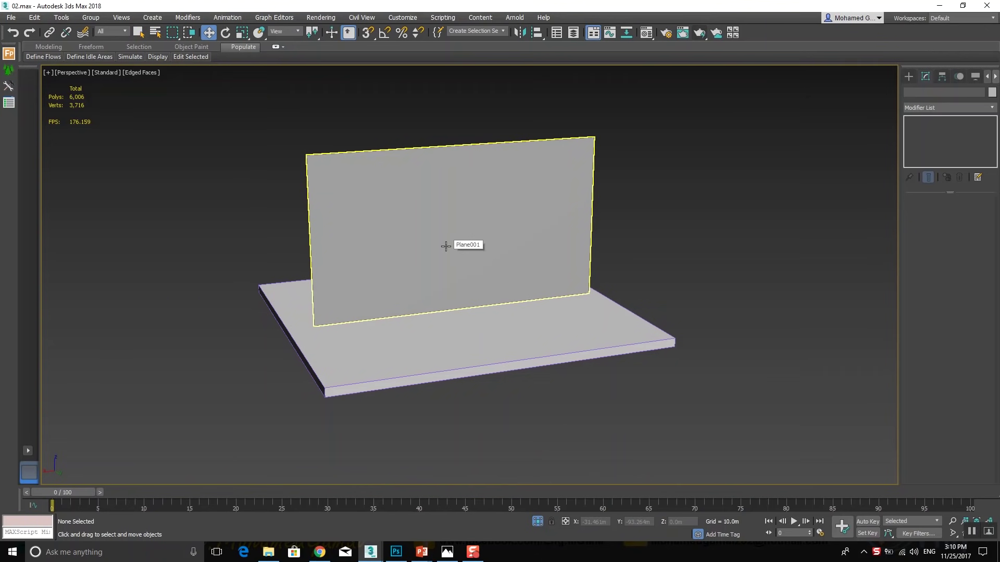
pyautogui.scroll(3, 446, 246)
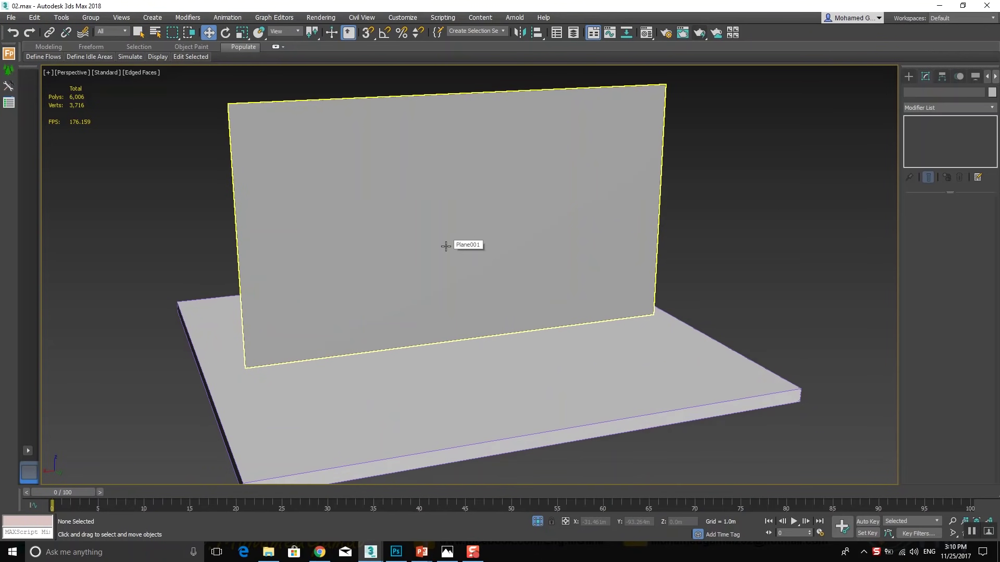
pyautogui.moveTo(442, 252)
pyautogui.keyDown('alt'); pyautogui.mouseDown(button='middle')
pyautogui.moveTo(491, 262)
pyautogui.moveTo(431, 252)
pyautogui.mouseUp(button='middle'); pyautogui.keyUp('alt')
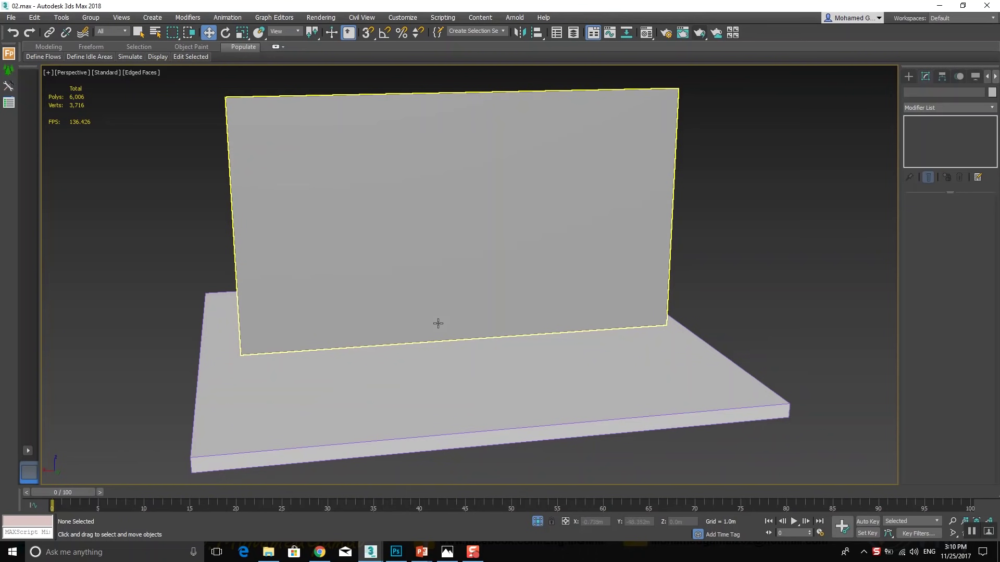
pyautogui.click(268, 552)
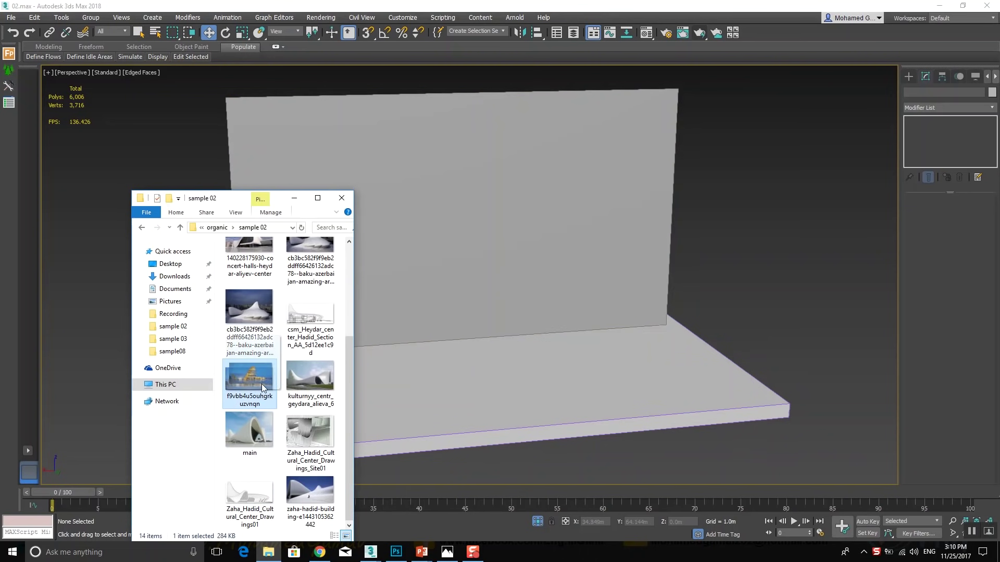
# Drop the building photo onto Plane001 as its texture and mirror the plane along X, No Clone
pyautogui.moveTo(246, 385); pyautogui.dragTo(467, 218)
pyautogui.moveTo(467, 217)
pyautogui.keyDown('alt'); pyautogui.mouseDown(button='middle')
pyautogui.moveTo(422, 207)
pyautogui.moveTo(458, 214)
pyautogui.mouseUp(button='middle'); pyautogui.keyUp('alt')
pyautogui.click(447, 213)
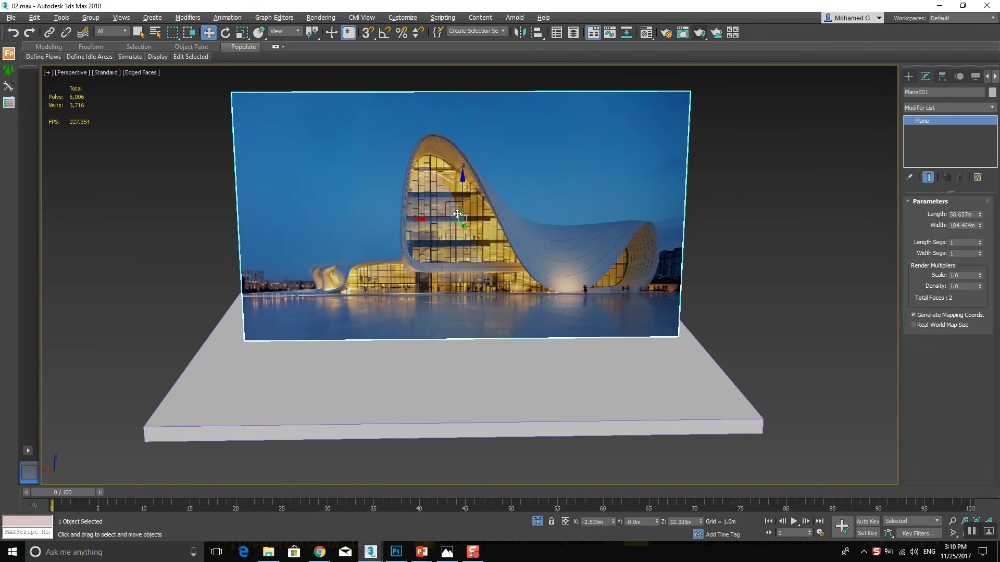
pyautogui.click(520, 32)
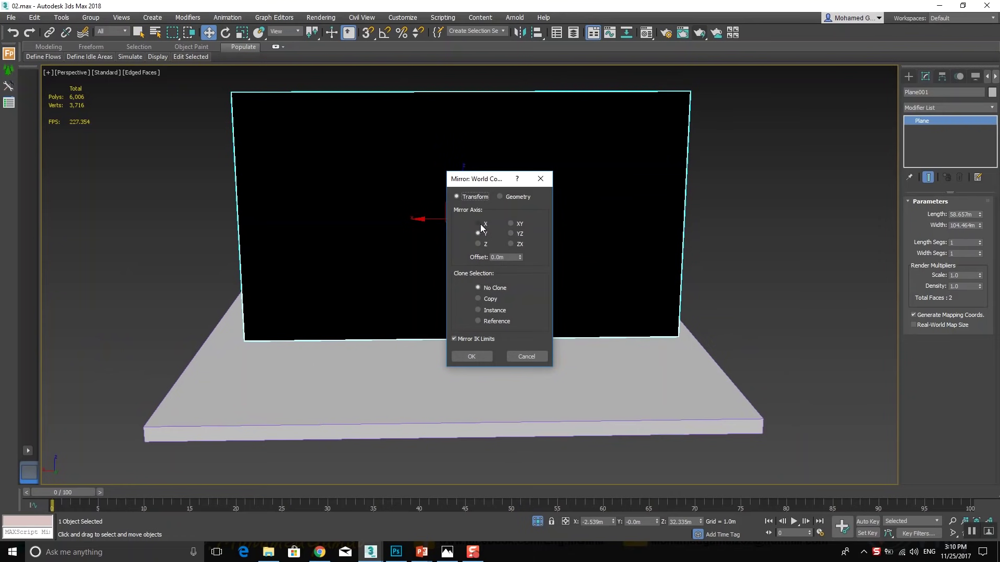
pyautogui.click(471, 356)
pyautogui.keyDown('alt'); pyautogui.moveTo(458, 224); pyautogui.dragTo(454, 215, button='middle'); pyautogui.keyUp('alt')
pyautogui.scroll(3, 454, 216)
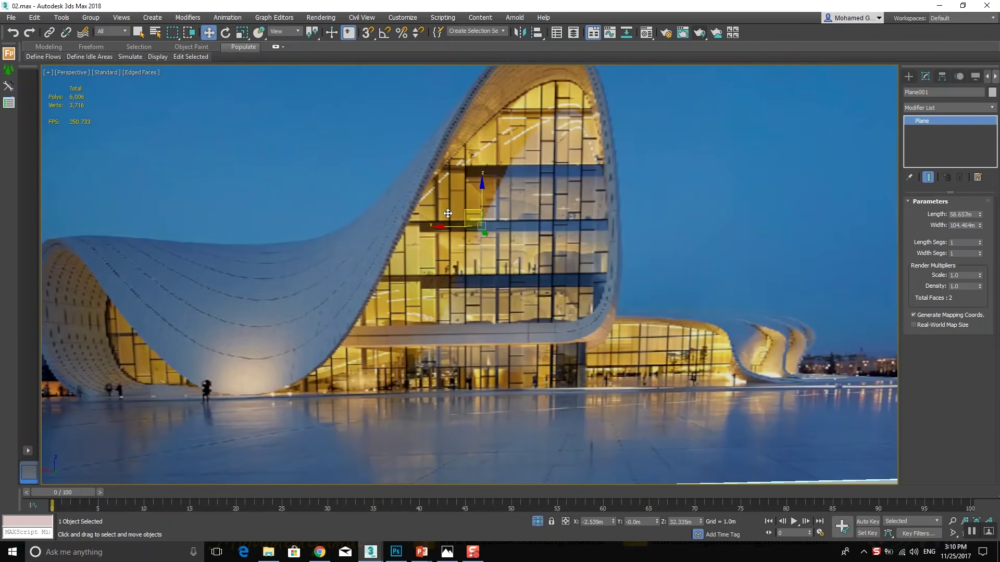
pyautogui.scroll(3, 453, 219)
pyautogui.scroll(-1, 445, 236)
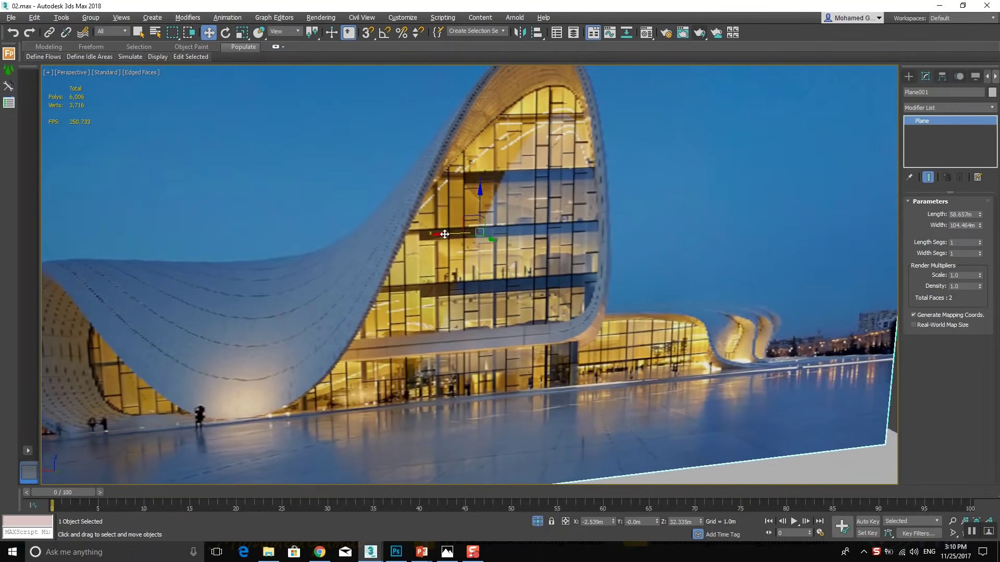
pyautogui.keyDown('alt'); pyautogui.moveTo(444, 237); pyautogui.dragTo(468, 224, button='middle'); pyautogui.keyUp('alt')
# Raise the Display Performance texture map maximum to 1080 pixels and apply it
pyautogui.click(121, 18)
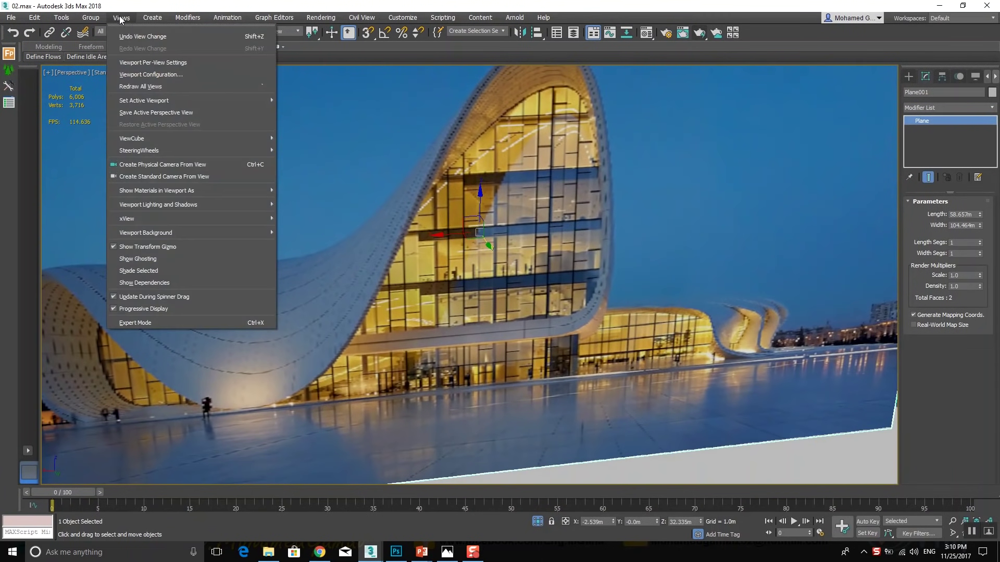
pyautogui.click(156, 73)
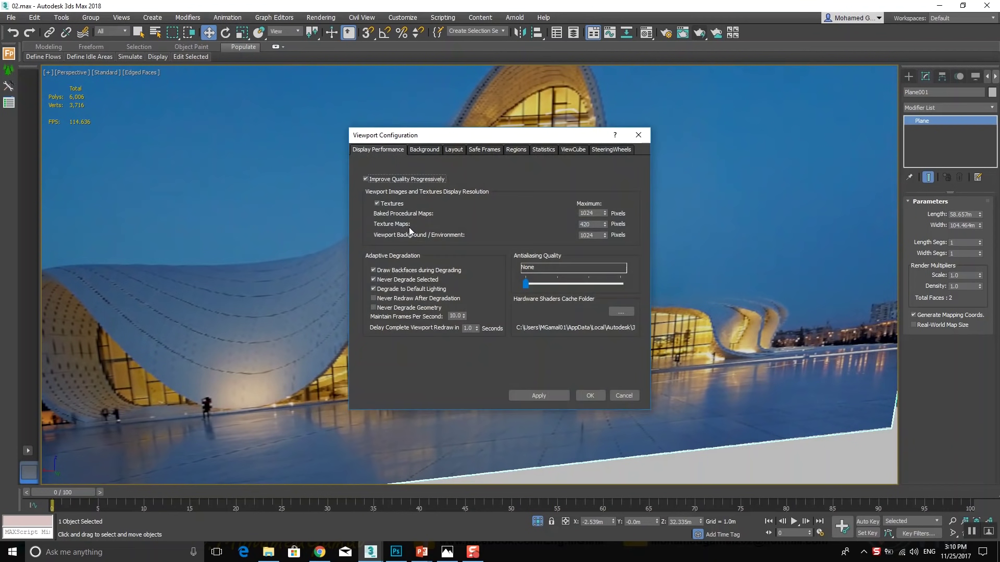
pyautogui.click(585, 224)
pyautogui.write('1080')
pyautogui.click(548, 396)
pyautogui.click(590, 396)
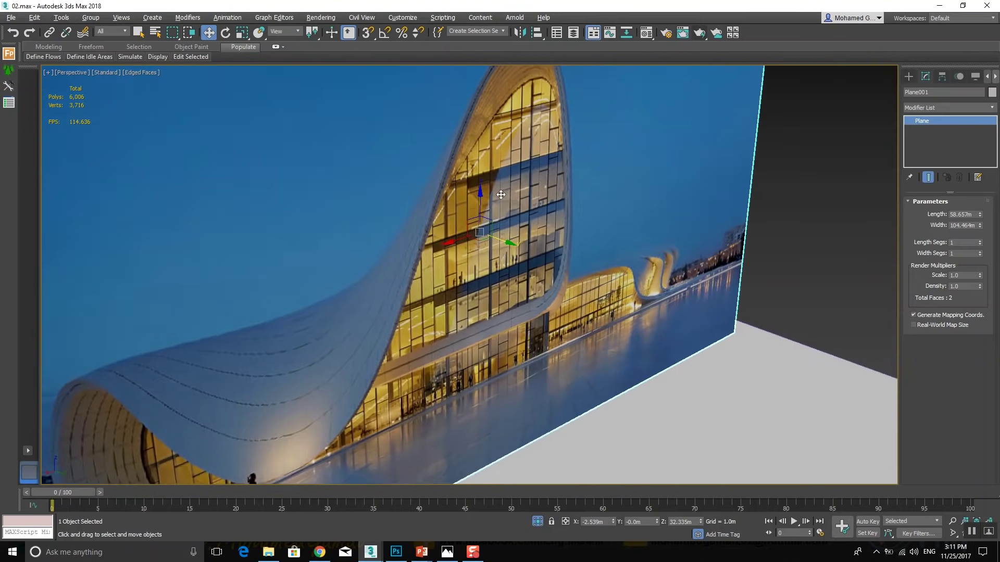
pyautogui.moveTo(464, 193)
pyautogui.keyDown('alt'); pyautogui.mouseDown(button='middle')
pyautogui.moveTo(439, 181)
pyautogui.moveTo(441, 207)
pyautogui.moveTo(481, 218)
pyautogui.moveTo(479, 245)
pyautogui.moveTo(471, 240)
pyautogui.mouseUp(button='middle'); pyautogui.keyUp('alt')
pyautogui.scroll(-5, 438, 210)
pyautogui.scroll(-3, 438, 210)
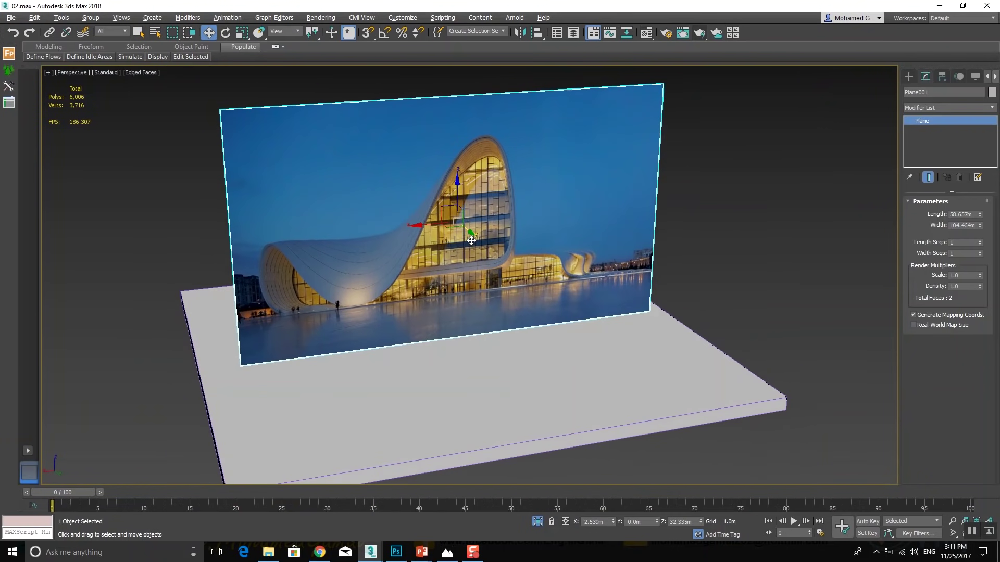
# In Plane001's Object Properties, set Rendering Control Visibility to 0.3
pyautogui.rightClick(463, 205)
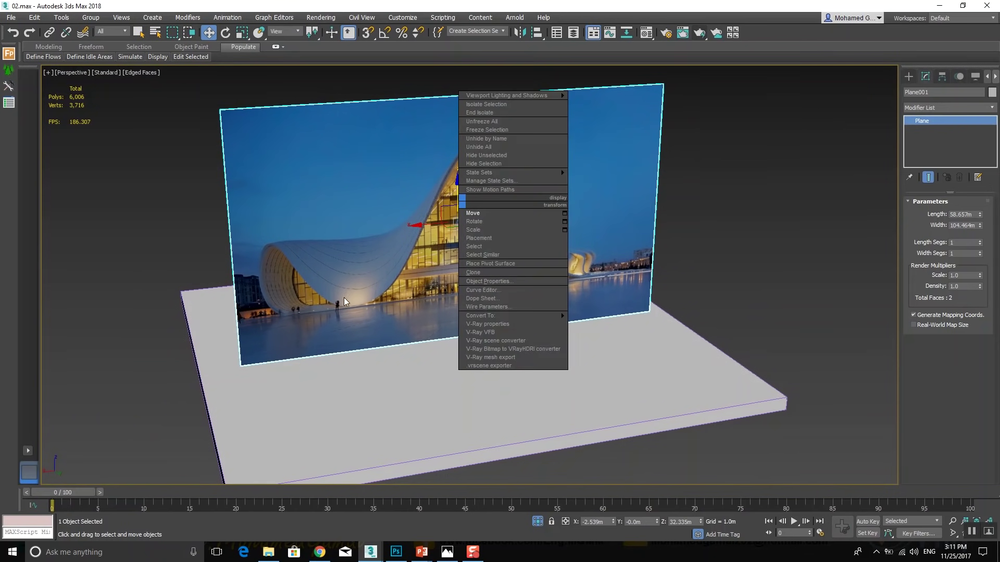
pyautogui.click(486, 281)
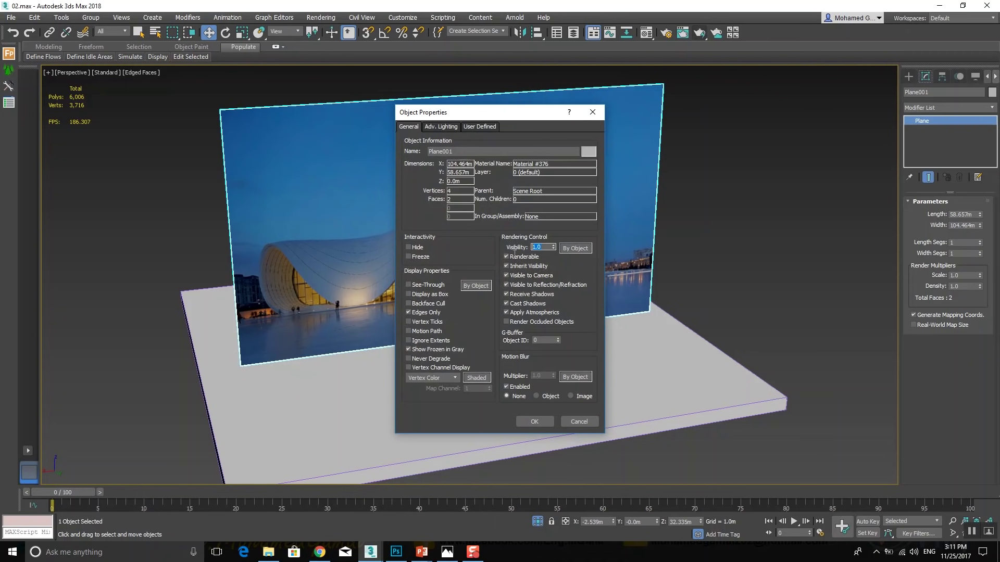
pyautogui.write('0.3')
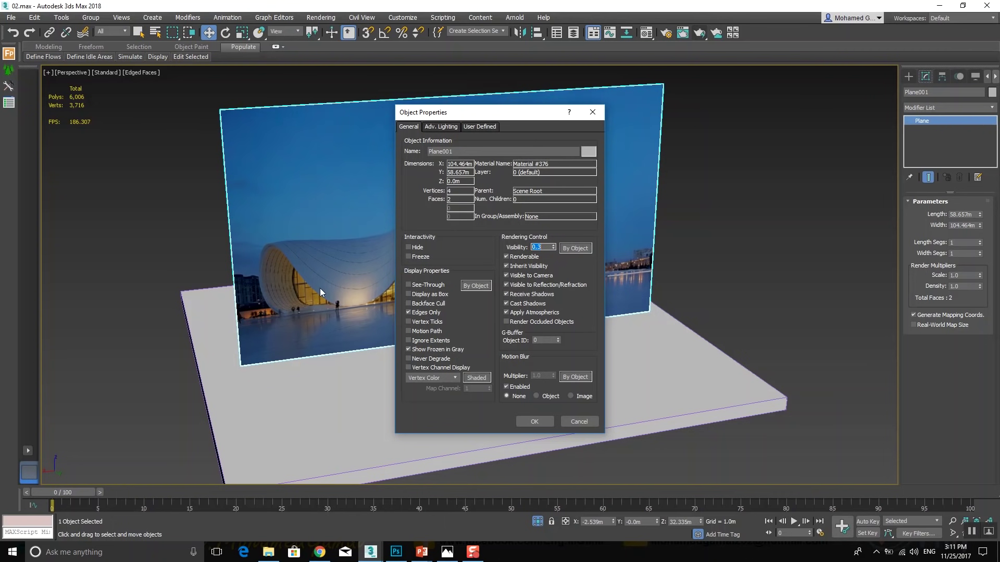
# Make Plane001 semi-transparent with visibility 0.3 in Object Properties
pyautogui.click(444, 349)
pyautogui.click(419, 257)
pyautogui.click(530, 419)
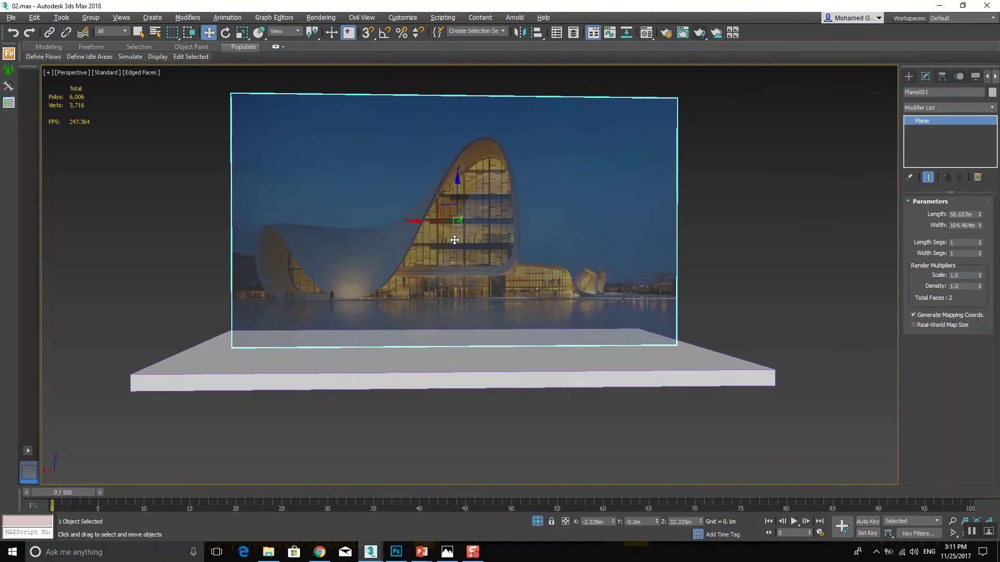
# Show a maximized Front viewport with Default Shading
pyautogui.moveTo(474, 240)
pyautogui.keyDown('alt'); pyautogui.mouseDown(button='middle')
pyautogui.moveTo(517, 241)
pyautogui.moveTo(458, 234)
pyautogui.mouseUp(button='middle'); pyautogui.keyUp('alt')
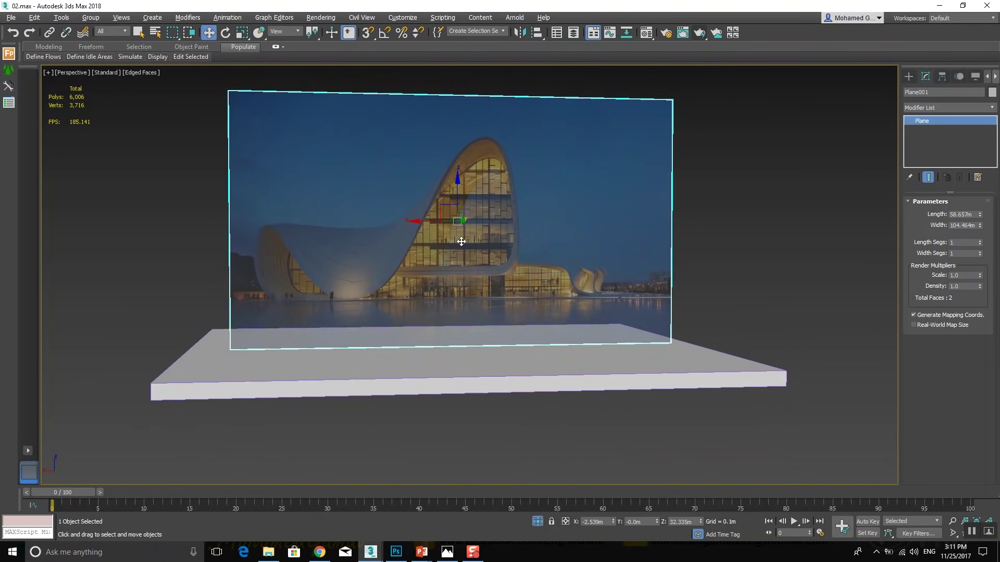
pyautogui.hotkey('alt', 'w')
pyautogui.rightClick(652, 152)
pyautogui.hotkey('alt', 'w')
pyautogui.press('F3')
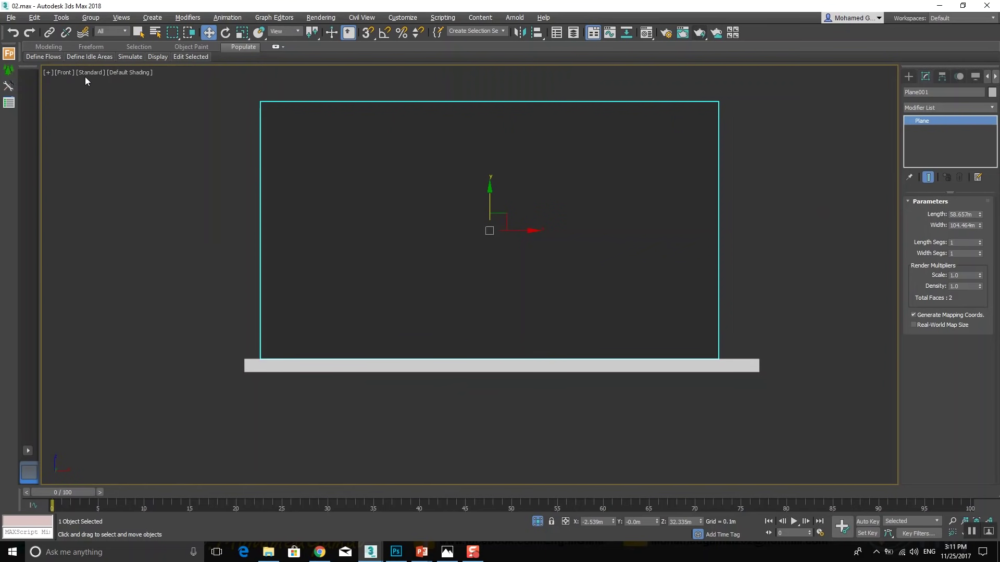
# In Back view, widen Plane001 to 120.133 m, align it over the base, and freeze it
pyautogui.click(64, 73)
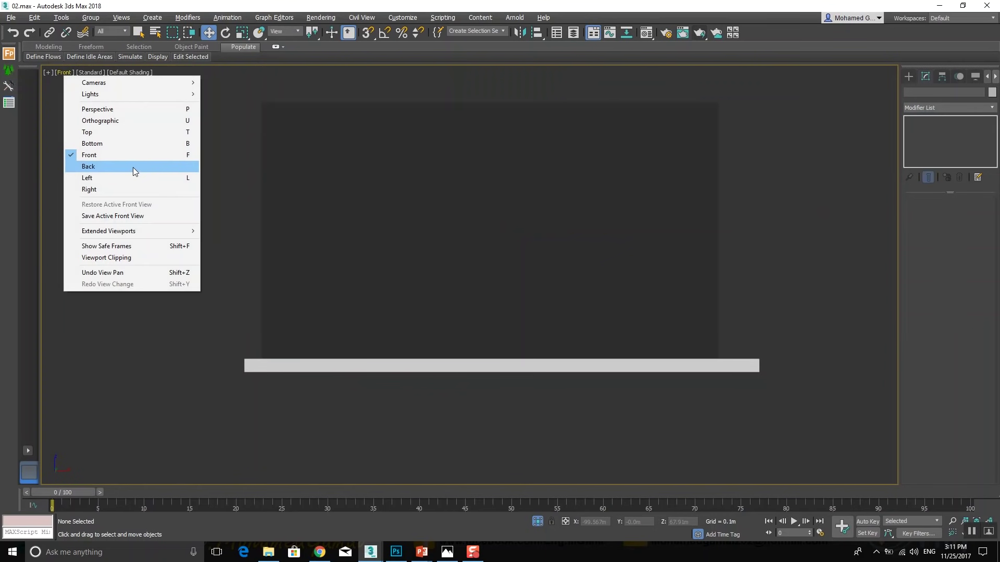
pyautogui.click(133, 167)
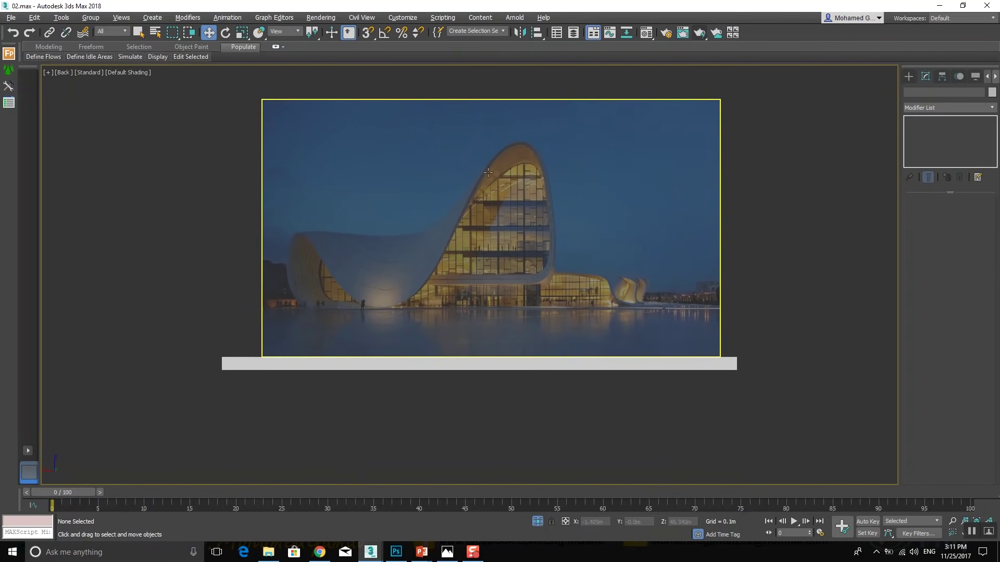
pyautogui.click(484, 173)
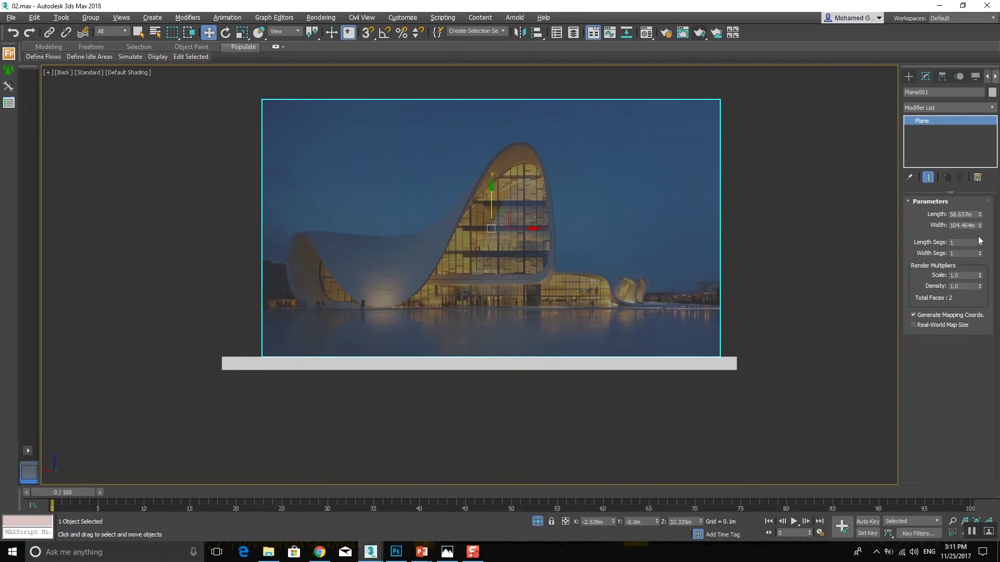
pyautogui.moveTo(980, 226); pyautogui.dragTo(979, 221)
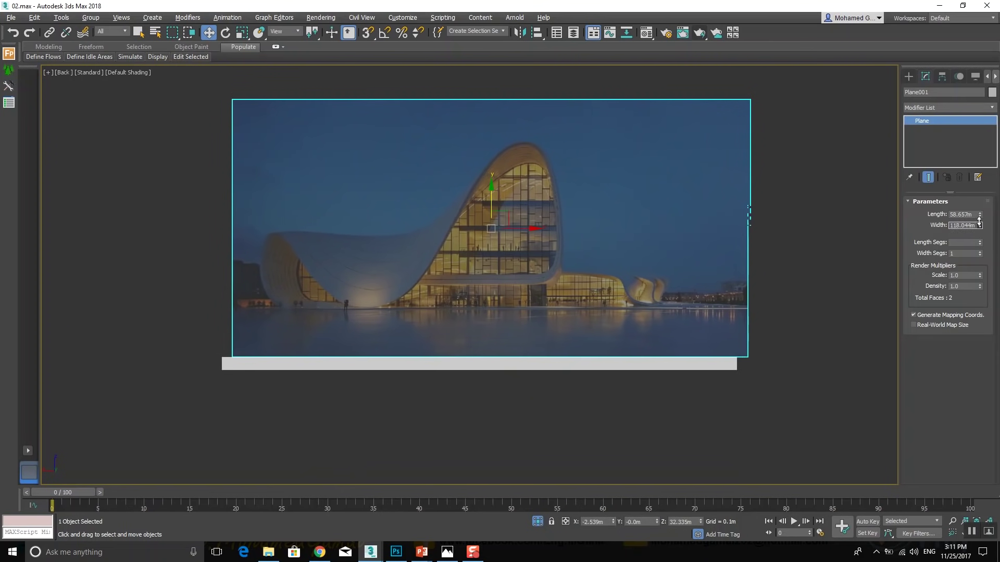
pyautogui.moveTo(529, 235)
pyautogui.mouseDown()
pyautogui.moveTo(508, 242)
pyautogui.moveTo(532, 255)
pyautogui.mouseUp()
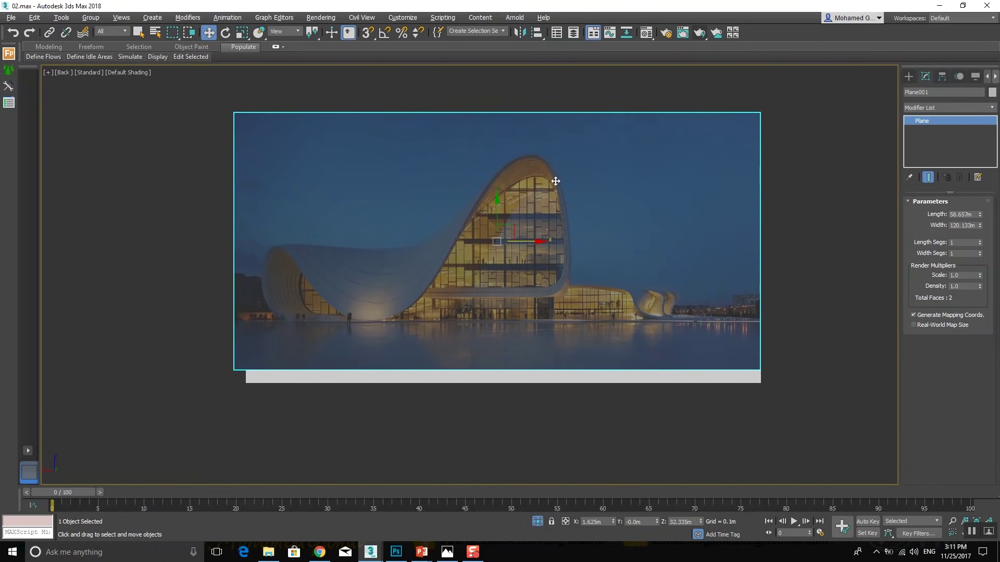
pyautogui.rightClick(558, 179)
pyautogui.click(612, 103)
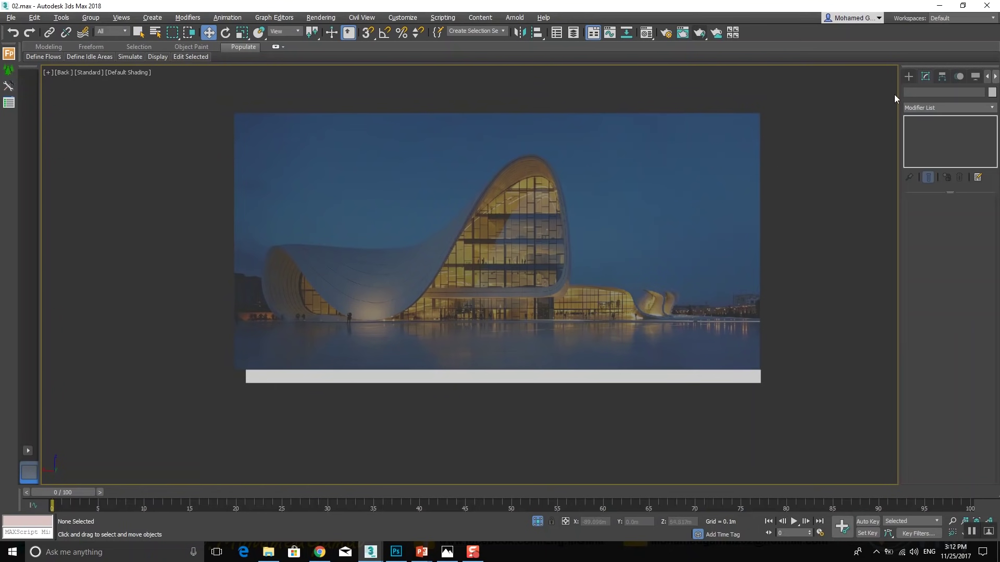
# Start a Line at the building base, tracing up the right side, roof peak and dip
pyautogui.click(909, 76)
pyautogui.click(922, 92)
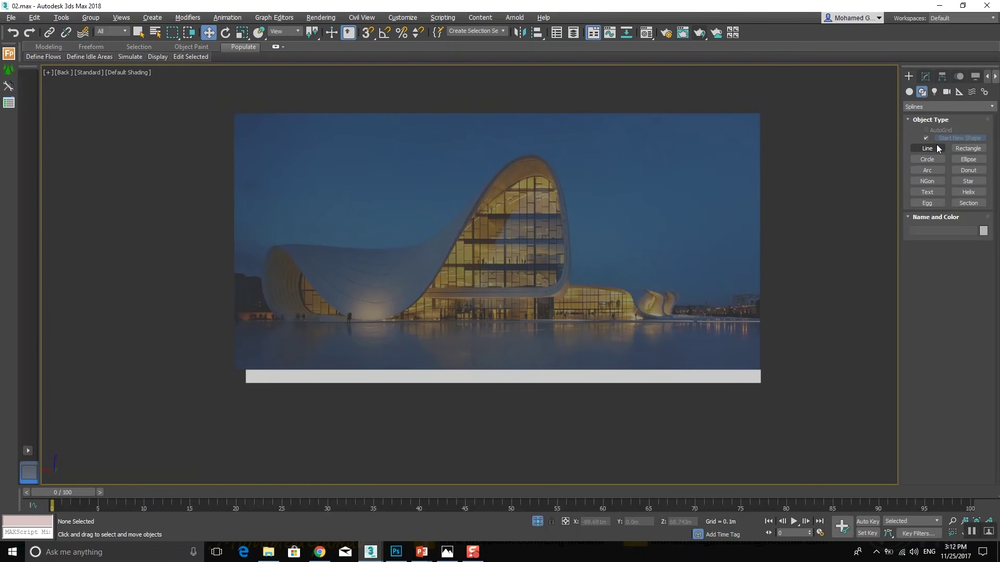
pyautogui.click(932, 148)
pyautogui.click(417, 293)
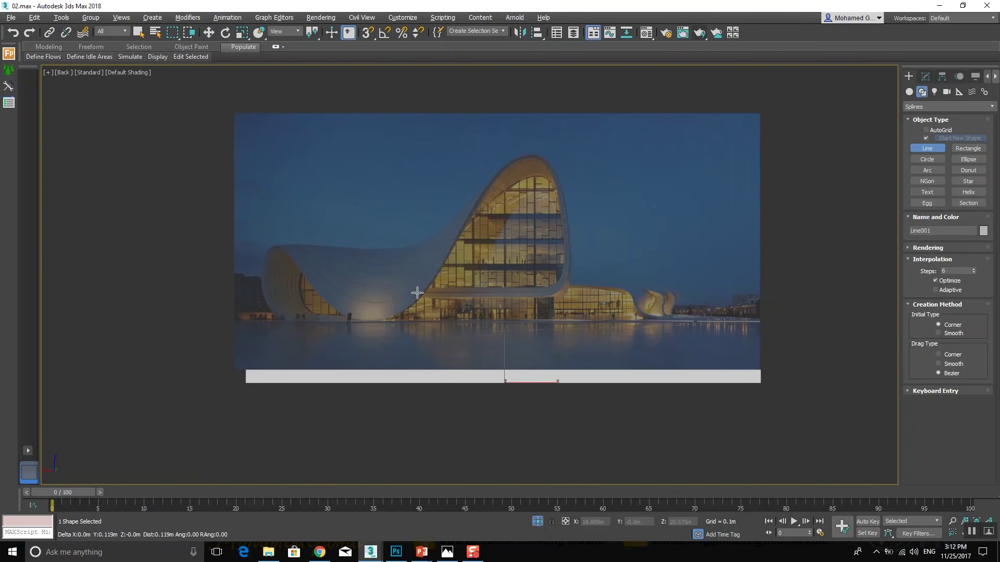
pyautogui.click(565, 295)
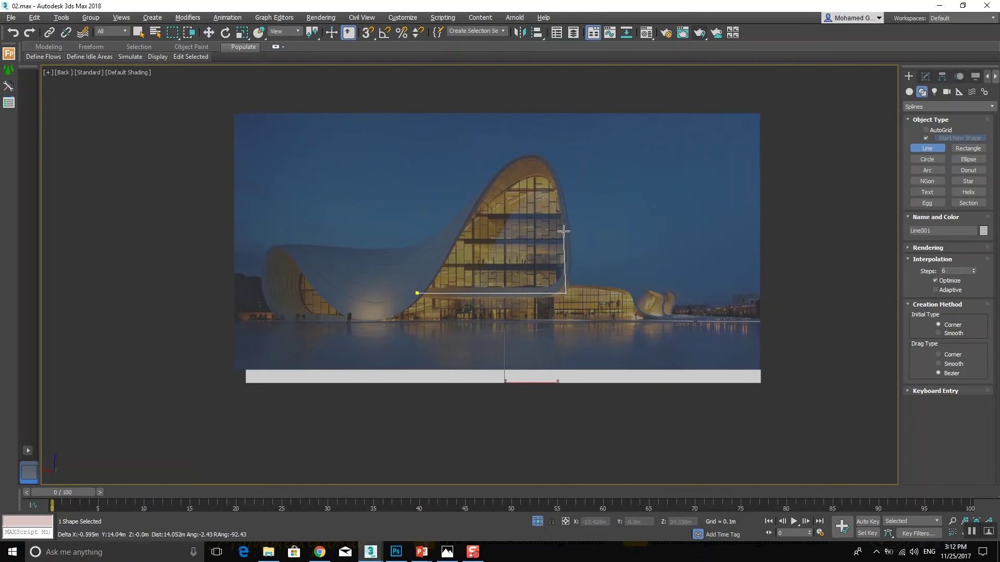
pyautogui.click(566, 231)
pyautogui.click(526, 155)
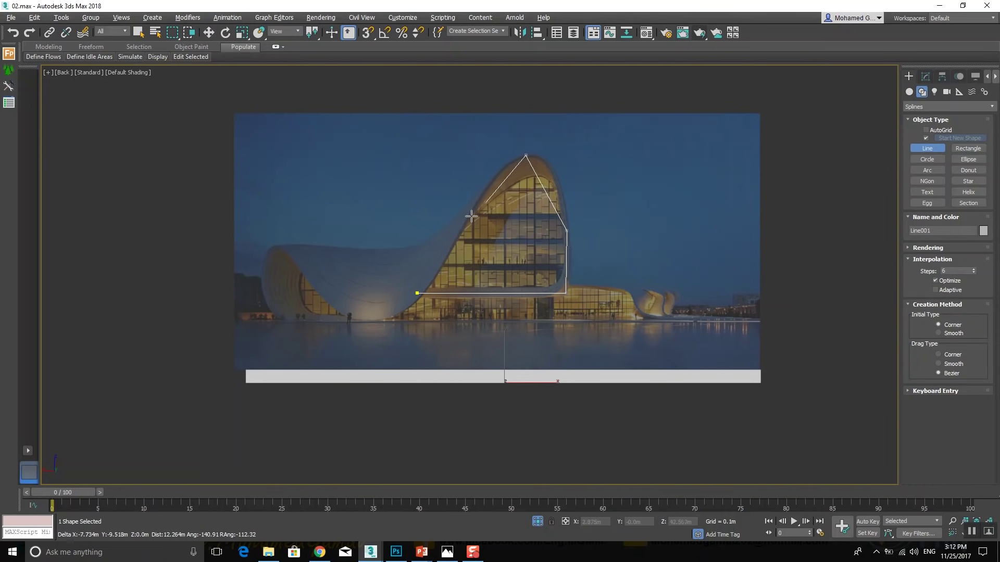
pyautogui.click(371, 319)
# Trace around the left wing to the ground, finish the line and select the roof-peak vertex
pyautogui.click(273, 246)
pyautogui.click(261, 284)
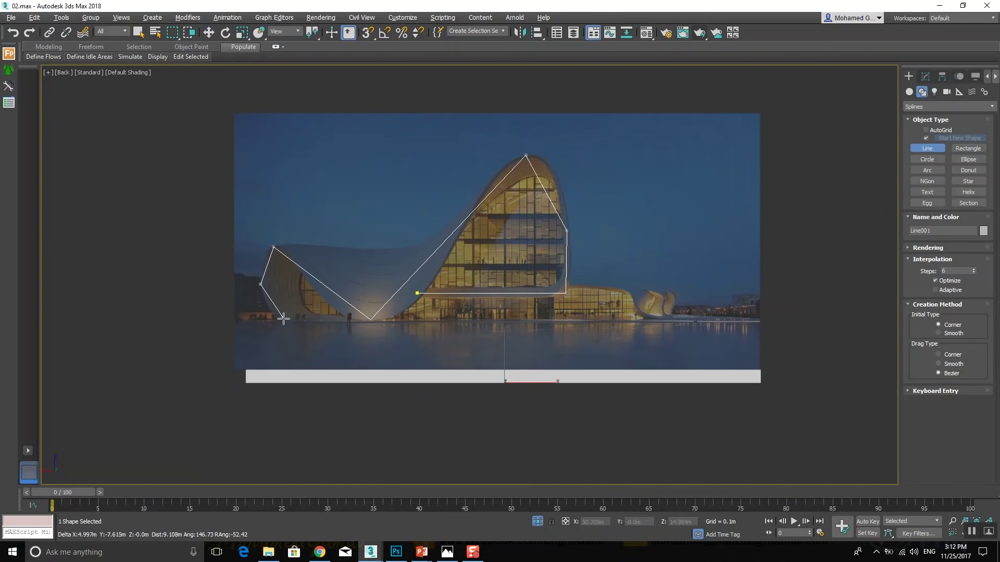
pyautogui.click(287, 319)
pyautogui.click(345, 317)
pyautogui.rightClick(345, 317)
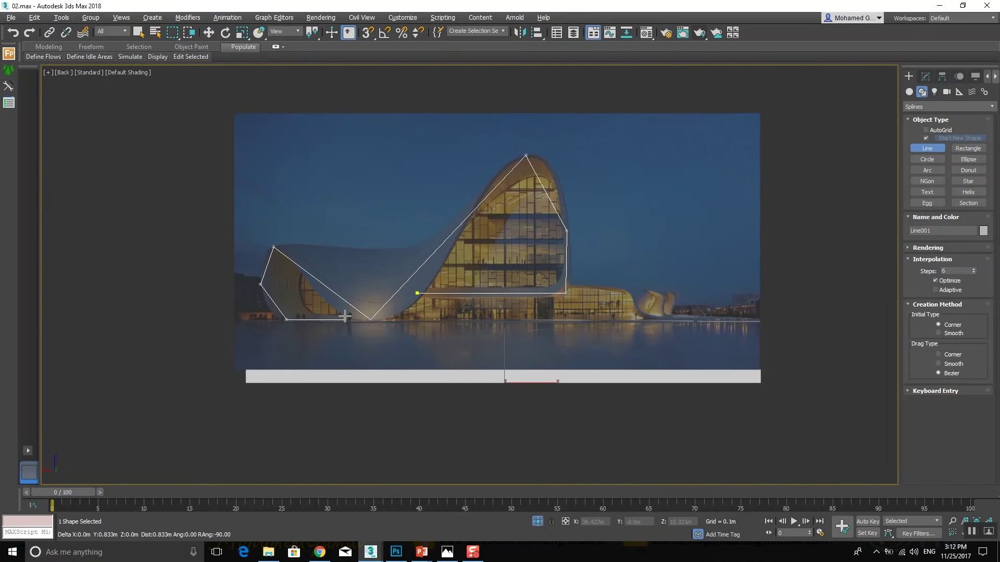
pyautogui.press('w')
pyautogui.moveTo(546, 149); pyautogui.dragTo(501, 188)
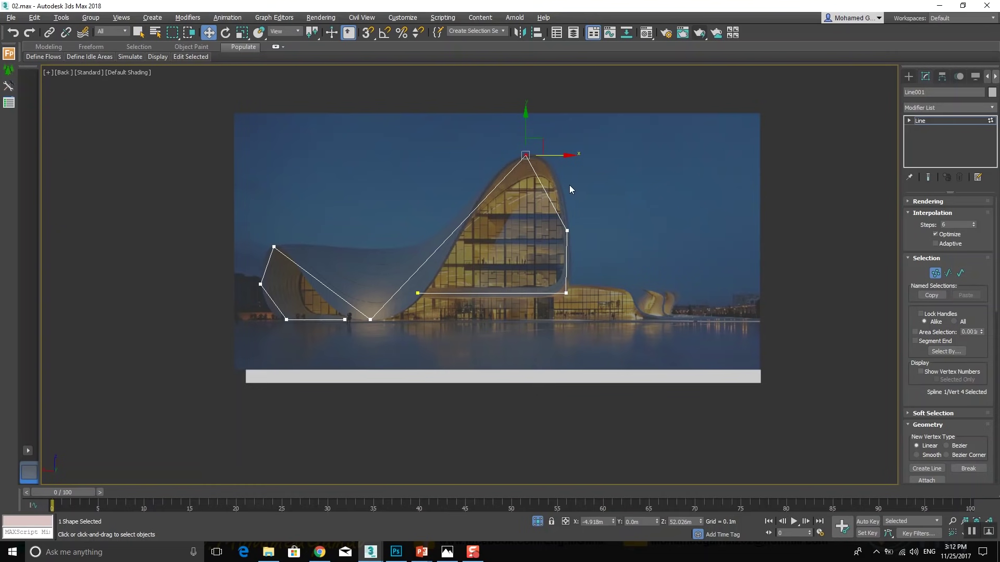
# Convert the roof-peak vertex to Bezier and bend the curve over the roof peak
pyautogui.scroll(2, 488, 183)
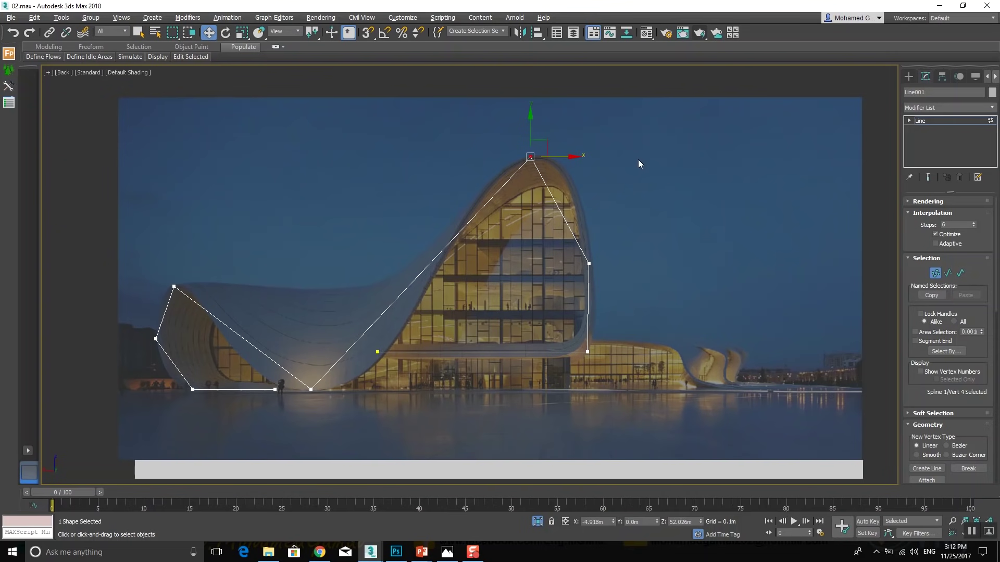
pyautogui.rightClick(613, 156)
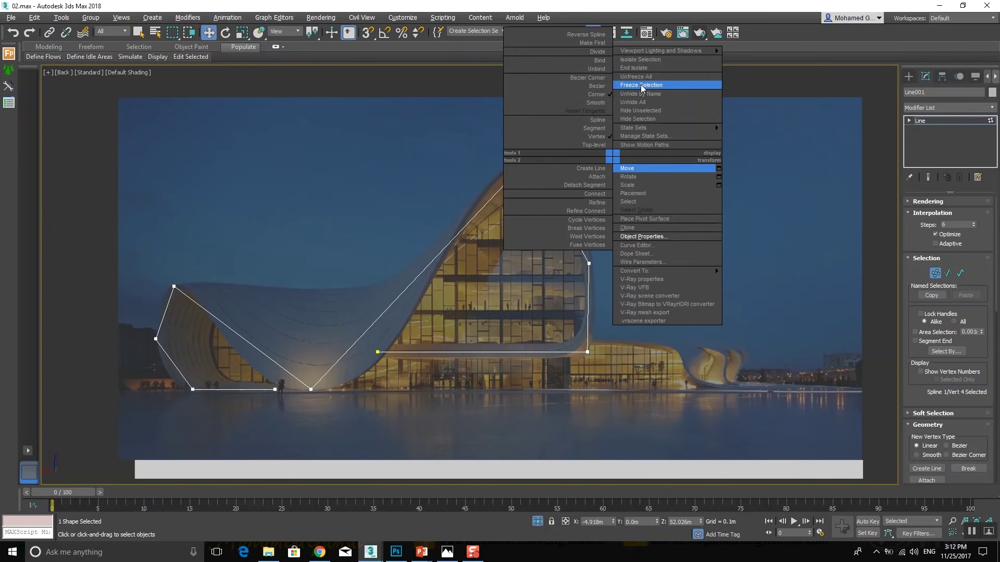
pyautogui.click(596, 85)
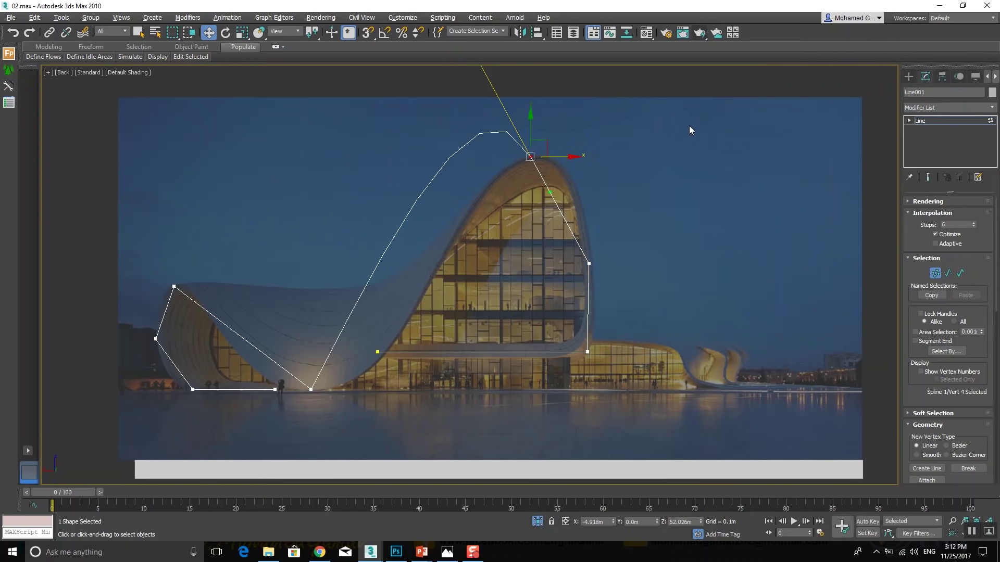
pyautogui.moveTo(552, 194); pyautogui.dragTo(564, 142)
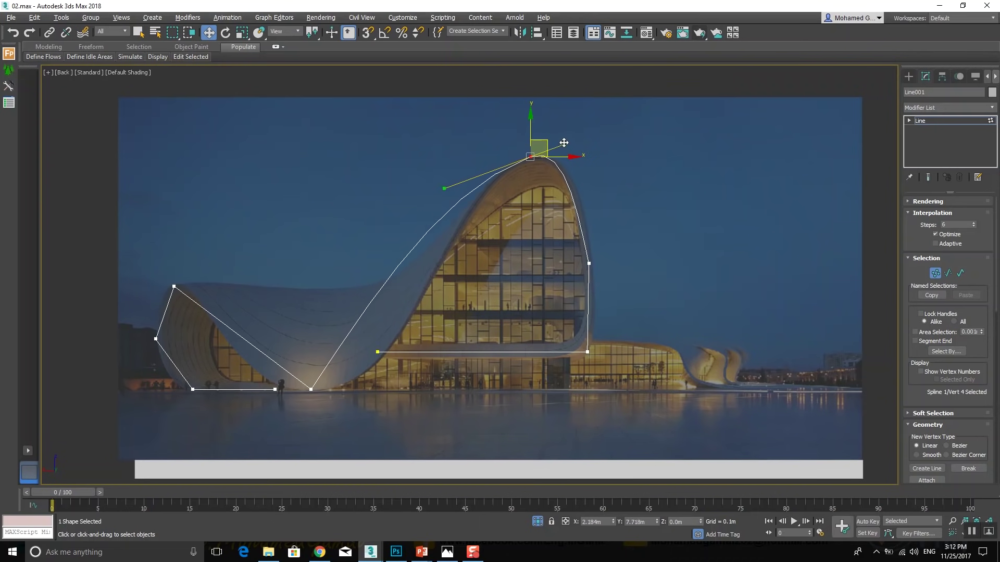
pyautogui.moveTo(564, 143); pyautogui.dragTo(567, 137)
# Convert the right-side and bottom-right vertices to Bezier and nudge the bottom-right point
pyautogui.click(588, 263)
pyautogui.rightClick(593, 289)
pyautogui.click(546, 223)
pyautogui.click(587, 352)
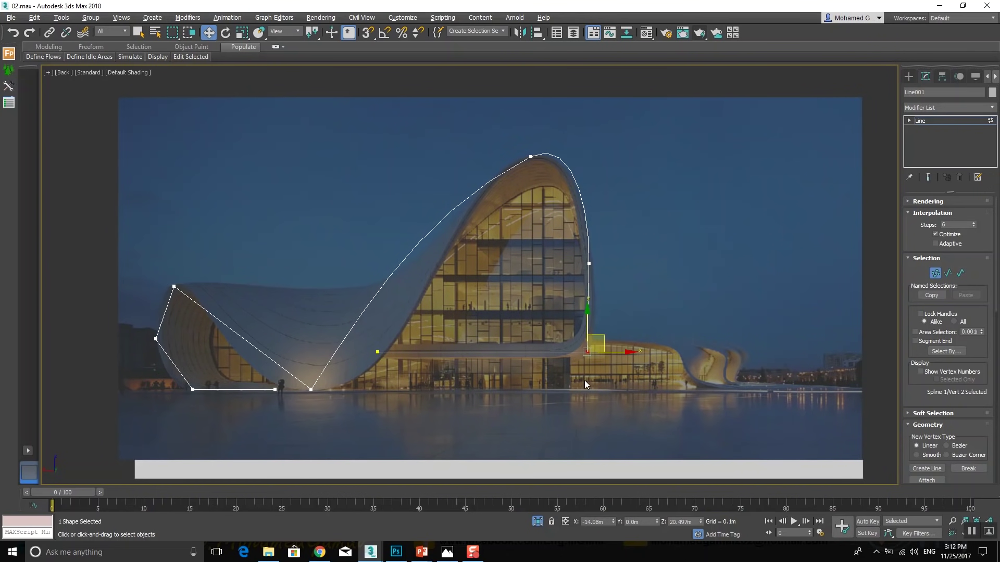
pyautogui.rightClick(596, 356)
pyautogui.click(547, 290)
pyautogui.rightClick(589, 342)
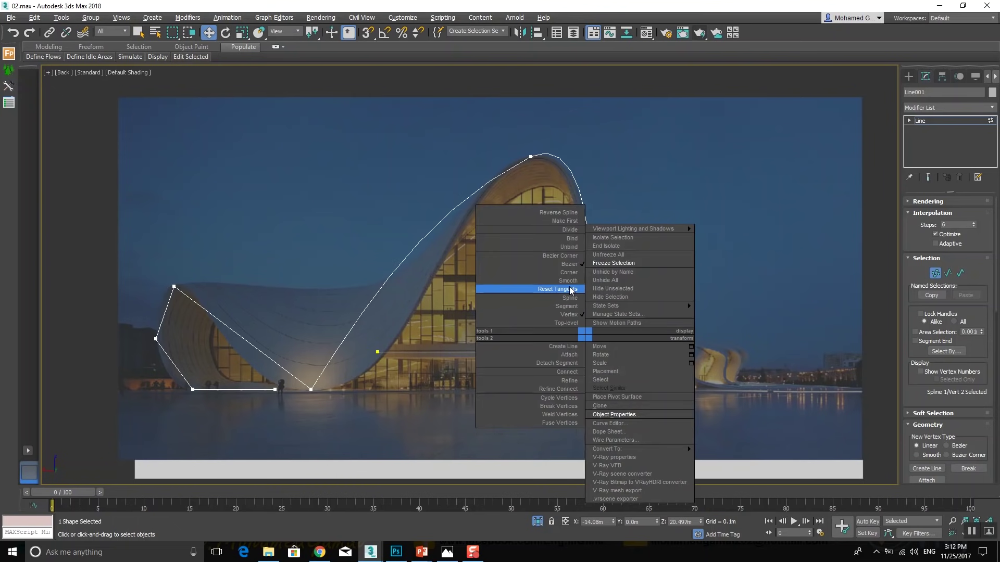
pyautogui.click(573, 290)
pyautogui.moveTo(601, 343); pyautogui.dragTo(583, 339)
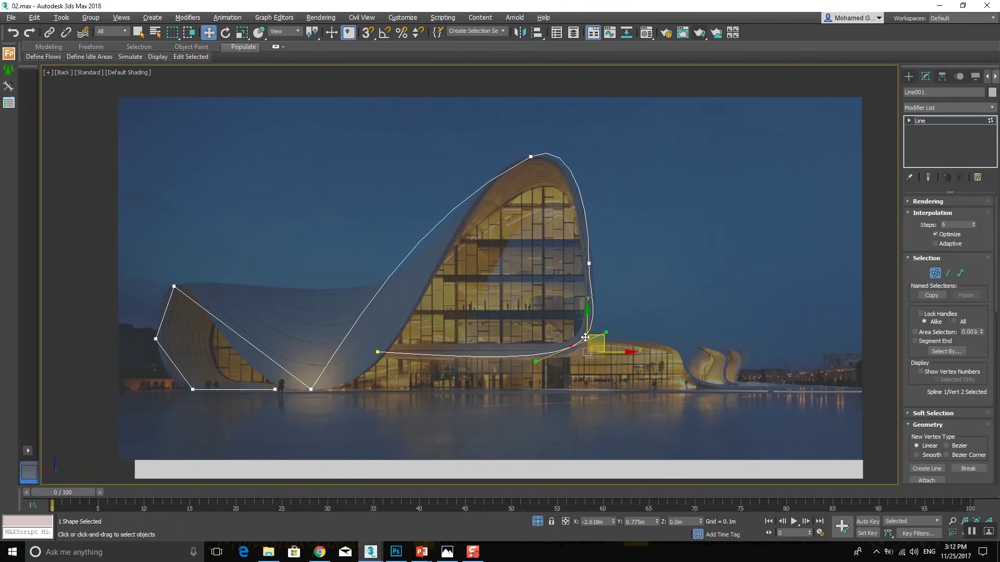
# Set interpolation to Adaptive and fine-tune the bottom-right corner and roof-peak point
pyautogui.click(932, 244)
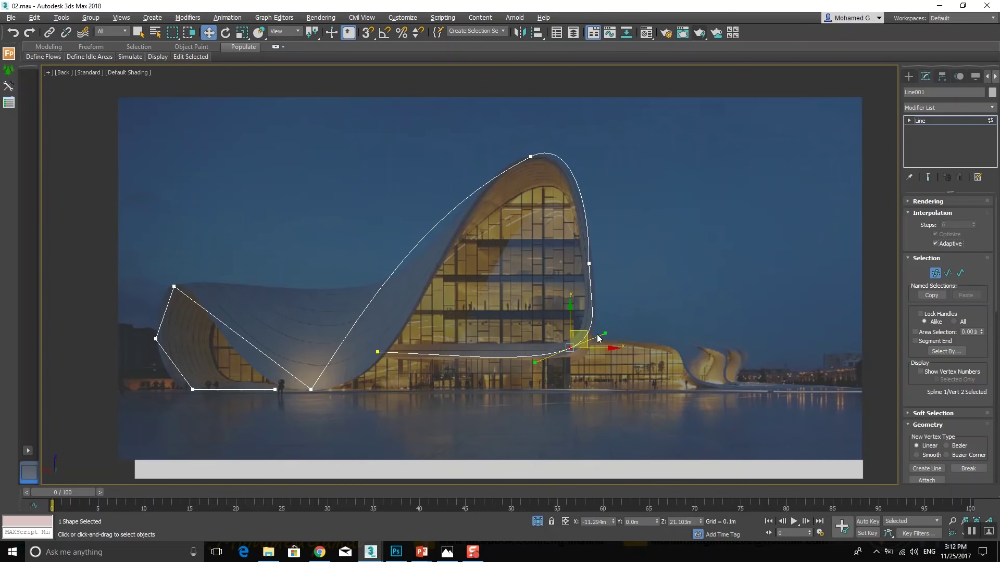
pyautogui.moveTo(604, 334); pyautogui.dragTo(588, 335)
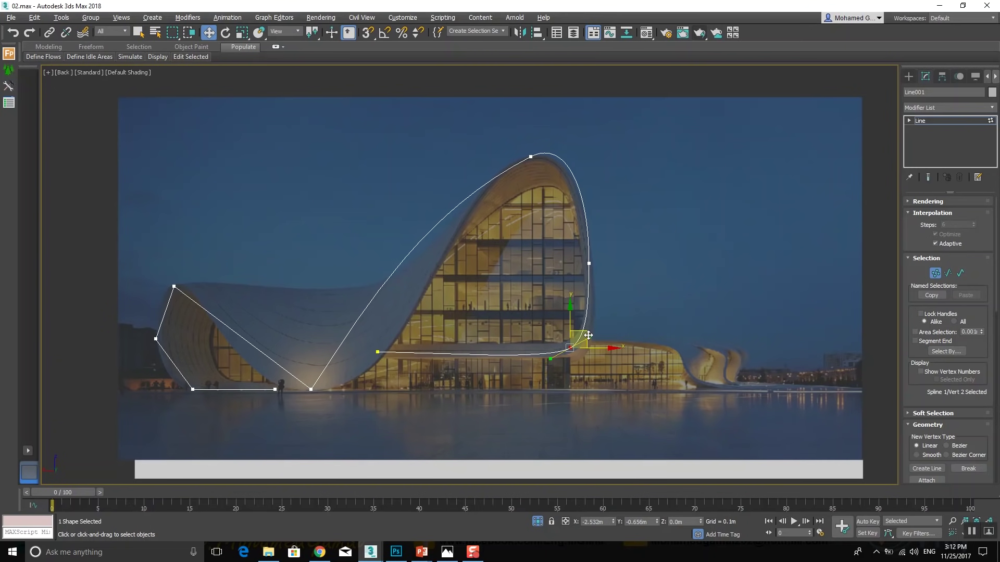
pyautogui.moveTo(588, 335); pyautogui.dragTo(615, 337, button='middle')
pyautogui.click(557, 157)
pyautogui.moveTo(577, 143); pyautogui.dragTo(566, 149)
# Convert the bottom-dip vertex to Bezier and flatten the curve through the dip
pyautogui.moveTo(486, 256); pyautogui.dragTo(516, 226, button='middle')
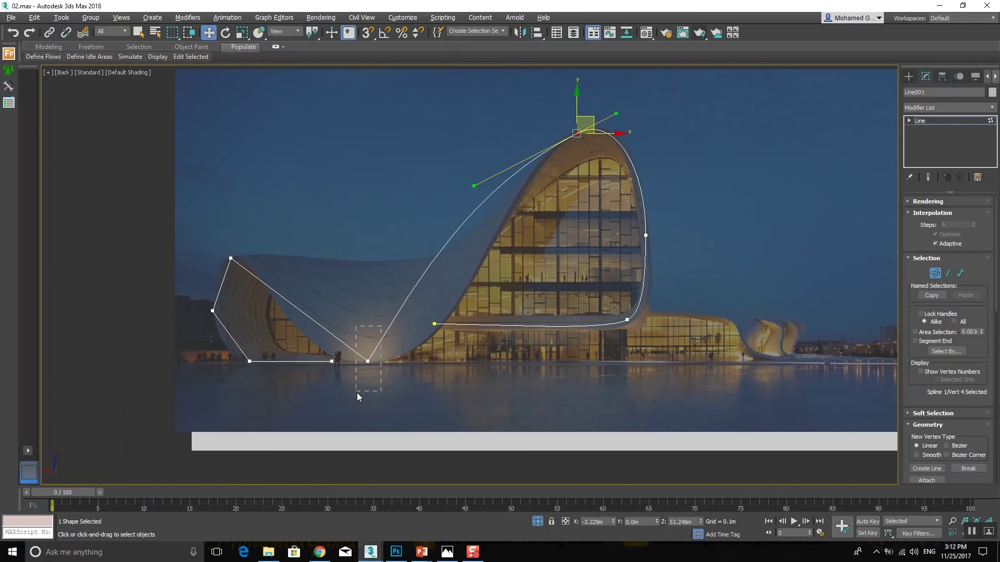
pyautogui.moveTo(357, 396); pyautogui.dragTo(358, 394)
pyautogui.rightClick(378, 341)
pyautogui.click(374, 291)
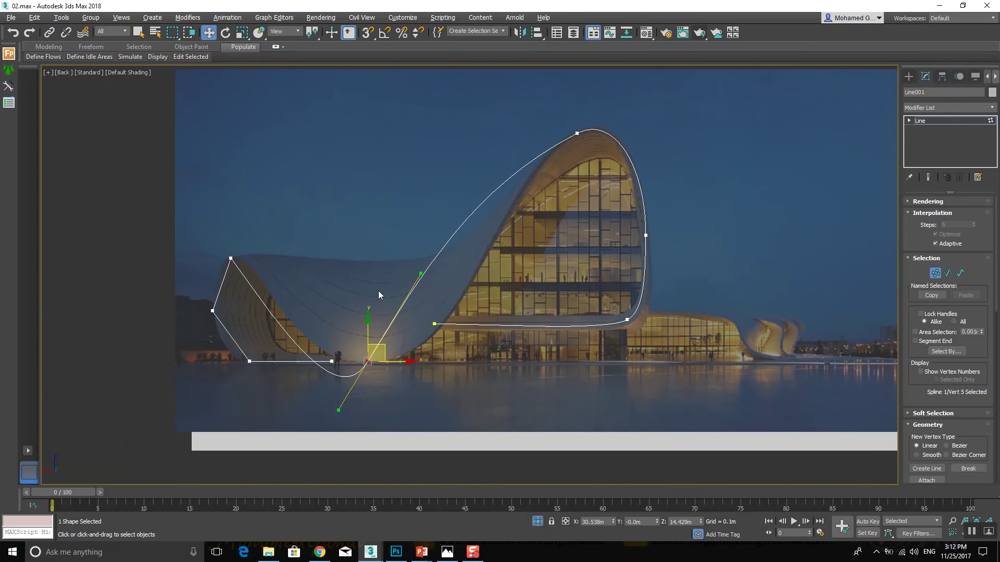
pyautogui.moveTo(421, 274); pyautogui.dragTo(471, 367)
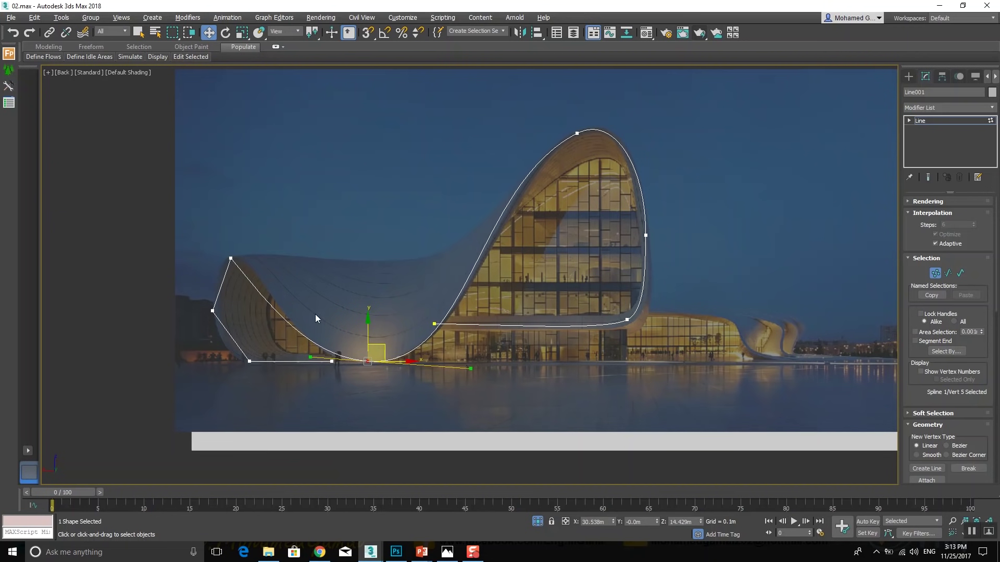
# Convert the left wing tip to Bezier and reshape the curve around it
pyautogui.moveTo(315, 314); pyautogui.dragTo(386, 307, button='middle')
pyautogui.click(302, 254)
pyautogui.rightClick(303, 257)
pyautogui.click(292, 191)
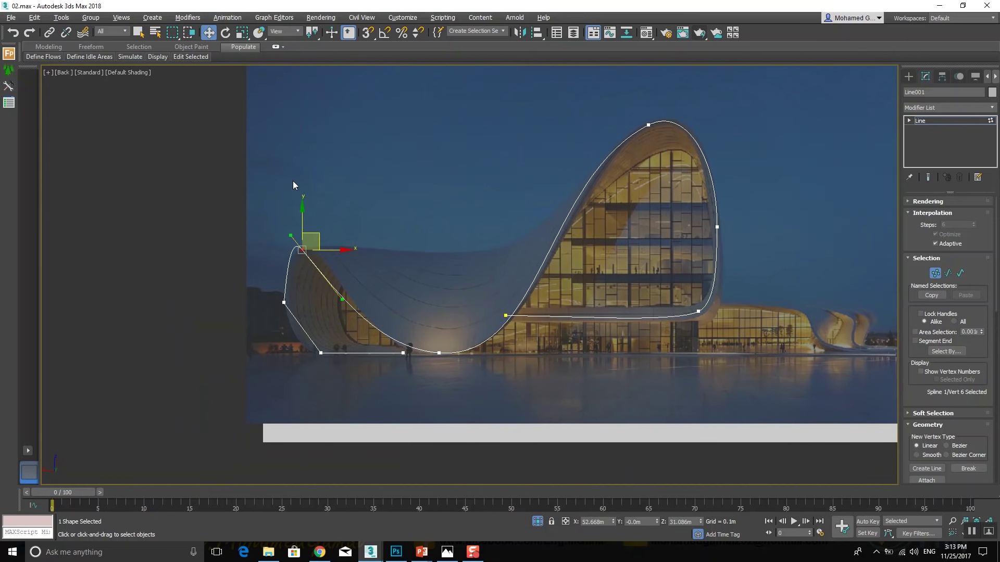
pyautogui.moveTo(341, 301); pyautogui.dragTo(346, 275)
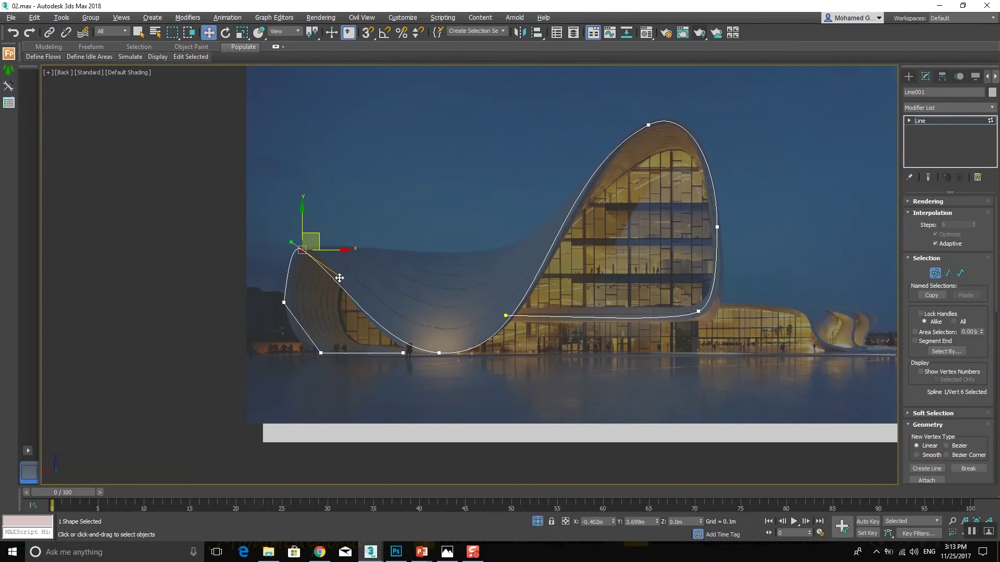
pyautogui.moveTo(312, 237); pyautogui.dragTo(329, 235)
# Convert the lower-left vertex to Bezier and straighten the curve there
pyautogui.click(283, 303)
pyautogui.rightClick(282, 315)
pyautogui.click(274, 240)
pyautogui.moveTo(279, 322); pyautogui.dragTo(283, 327)
# Nudge the bottom vertex to fit the photo and return to the Line level
pyautogui.click(439, 354)
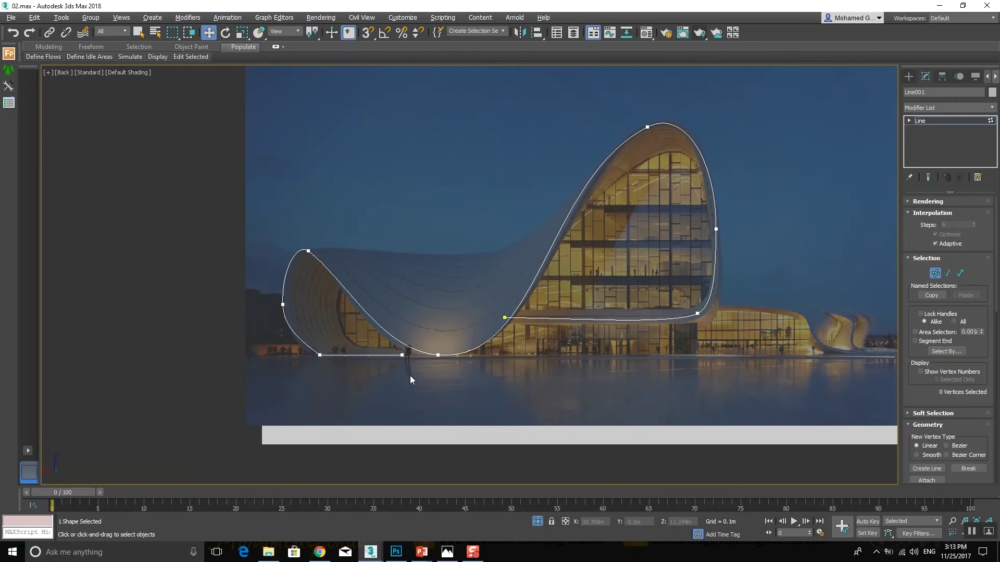
pyautogui.moveTo(454, 349); pyautogui.dragTo(451, 346)
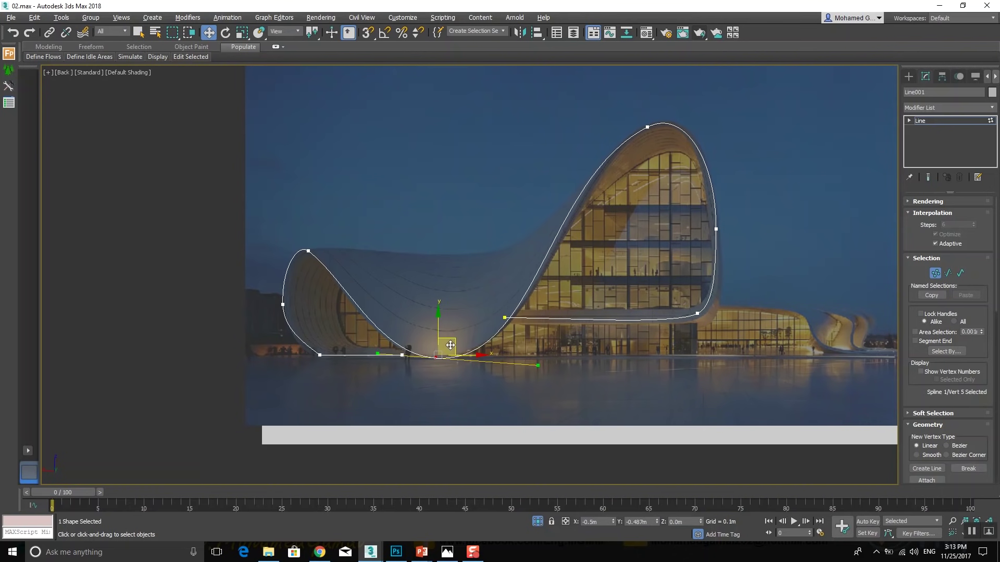
pyautogui.click(506, 339)
pyautogui.click(647, 128)
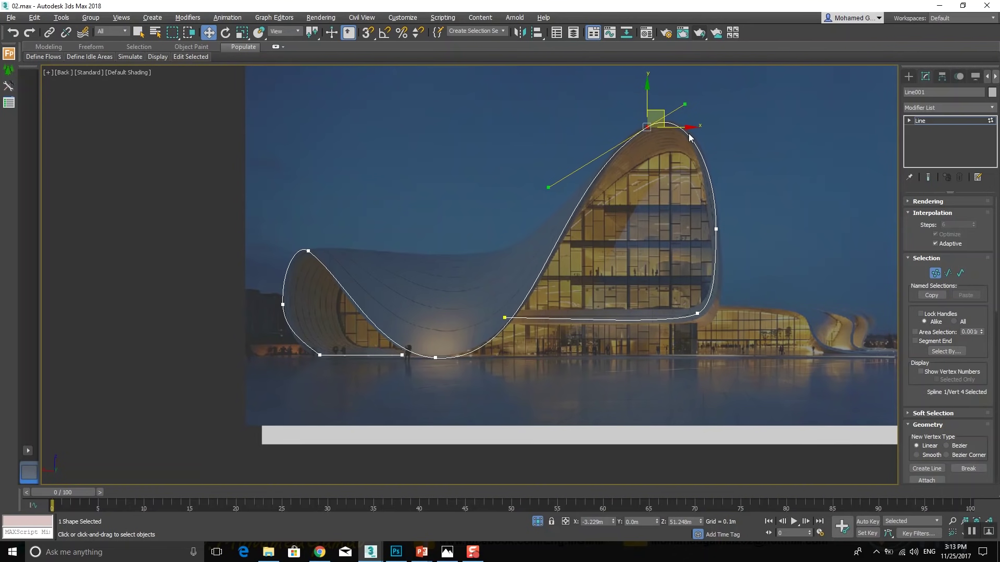
pyautogui.click(618, 275)
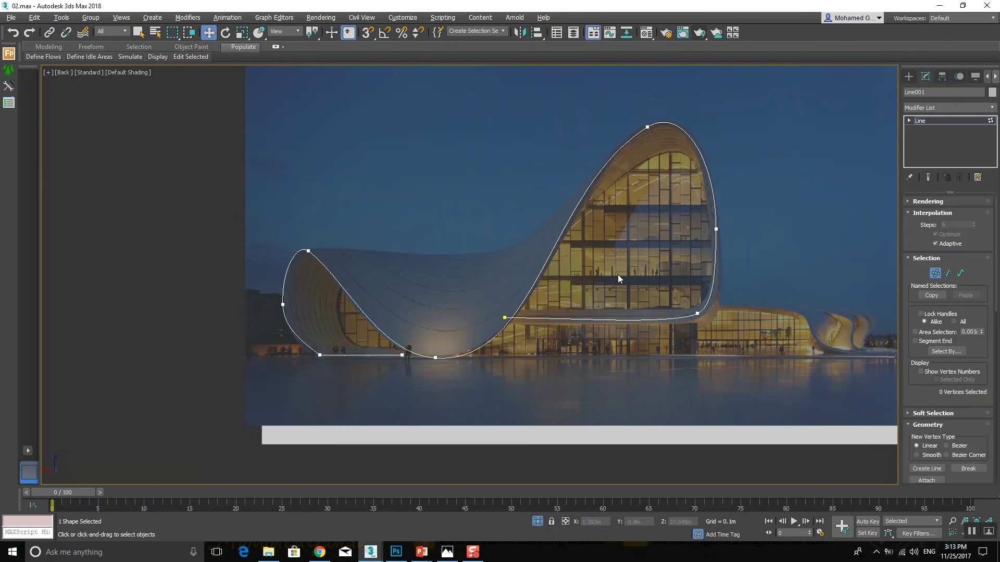
pyautogui.click(944, 120)
# Shift-drag a copy of the outline along Y in Top view to create Line002, then orbit Perspective
pyautogui.hotkey('alt', 'w')
pyautogui.rightClick(349, 208)
pyautogui.scroll(-2, 349, 208)
pyautogui.scroll(-3, 355, 214)
pyautogui.scroll(-1, 343, 226)
pyautogui.scroll(2, 343, 226)
pyautogui.moveTo(329, 227)
pyautogui.keyDown('shift'); pyautogui.mouseDown()
pyautogui.moveTo(344, 148)
pyautogui.moveTo(343, 253)
pyautogui.mouseUp(); pyautogui.keyUp('shift')
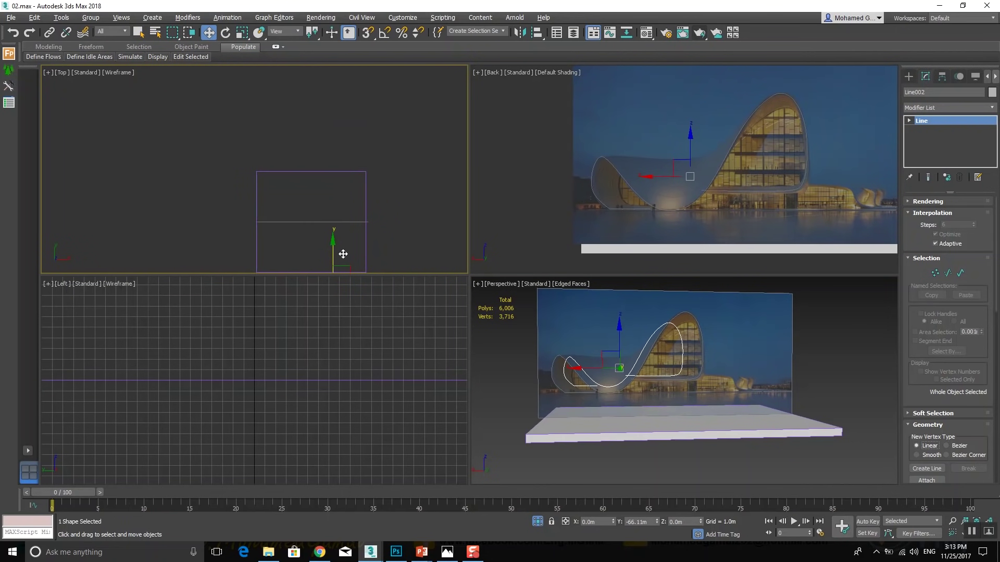
pyautogui.click(492, 320)
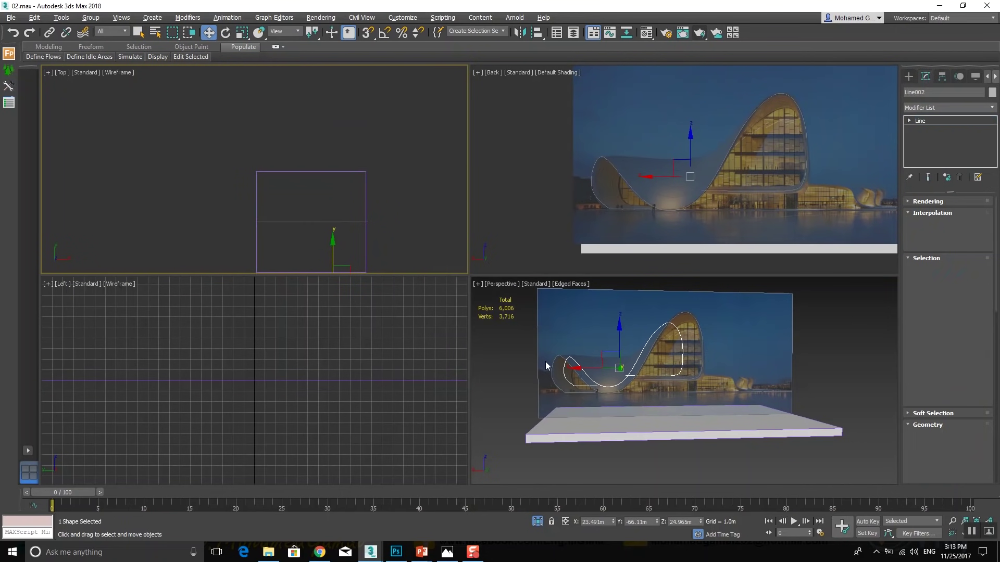
pyautogui.hotkey('alt', 'w')
pyautogui.moveTo(539, 360)
pyautogui.keyDown('alt'); pyautogui.mouseDown(button='middle')
pyautogui.moveTo(545, 341)
pyautogui.moveTo(523, 346)
pyautogui.mouseUp(button='middle'); pyautogui.keyUp('alt')
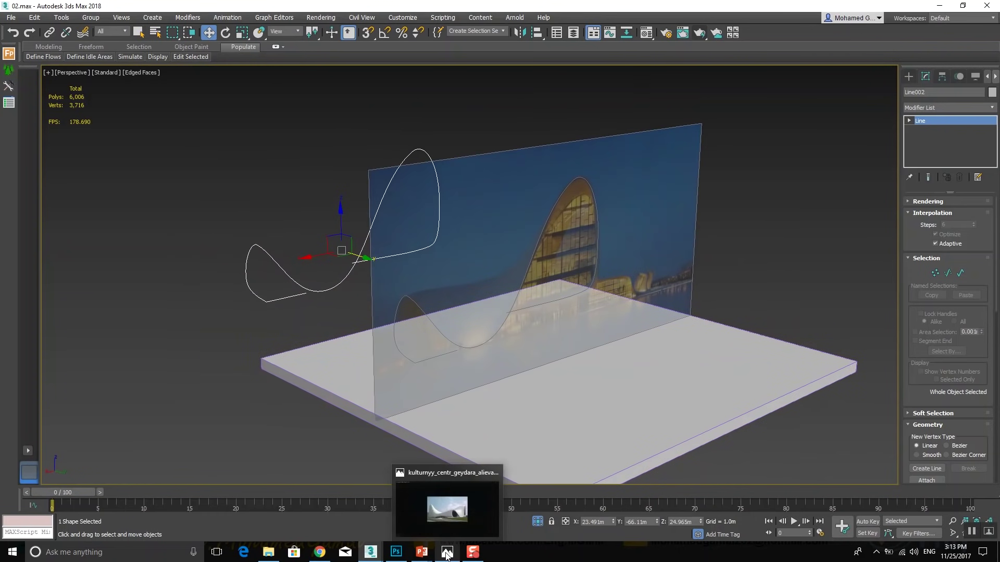
pyautogui.click(446, 513)
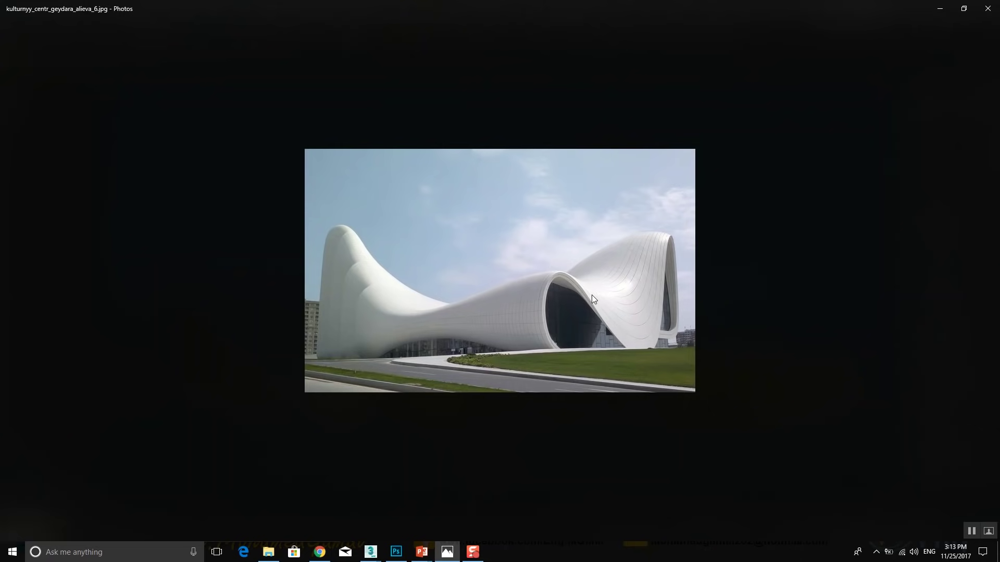
pyautogui.click(446, 552)
# In a maximized Back view, edit Line002's vertices, starting by moving the top vertex
pyautogui.hotkey('alt', 'w')
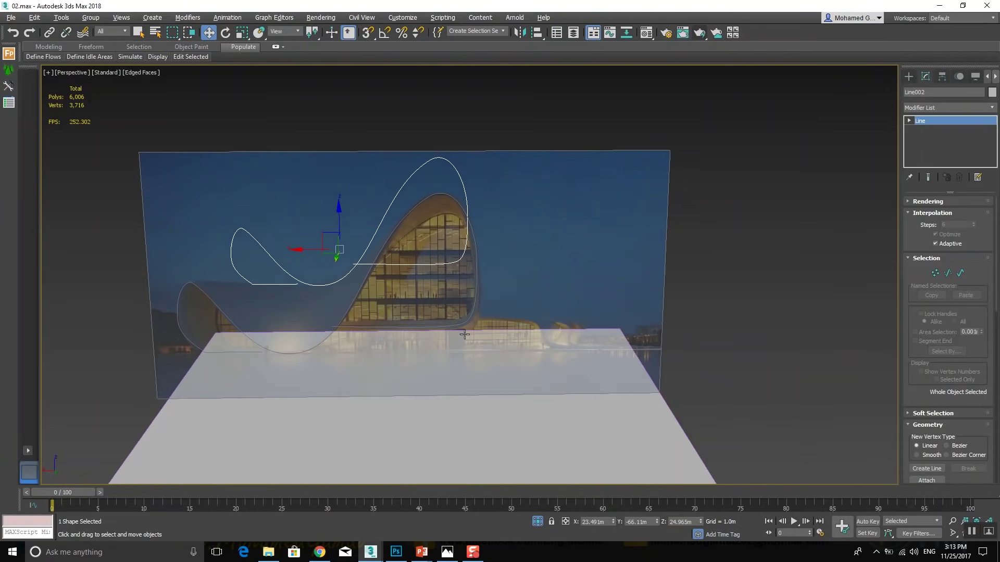
pyautogui.rightClick(680, 194)
pyautogui.hotkey('alt', 'w')
pyautogui.press('1')
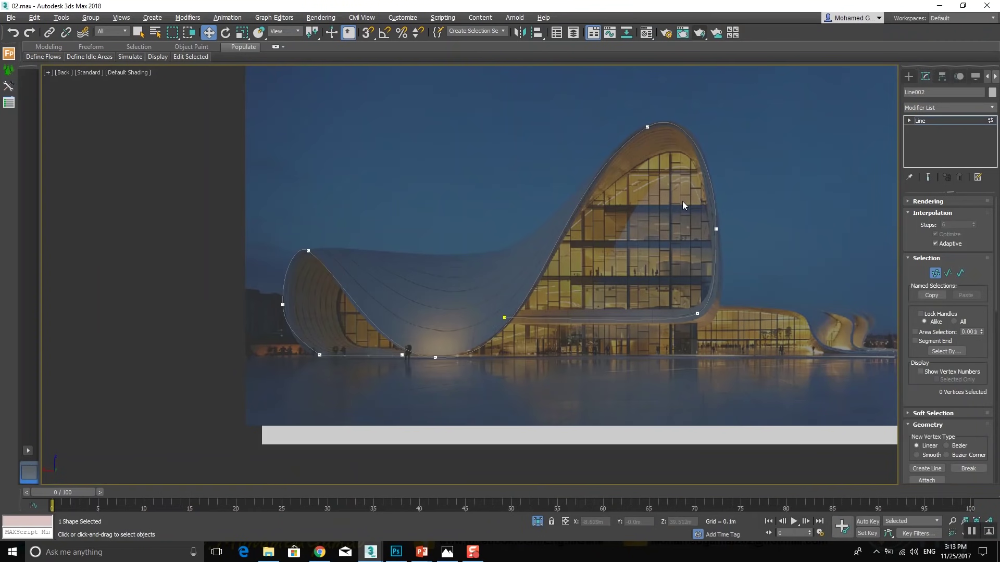
pyautogui.moveTo(682, 201); pyautogui.dragTo(599, 201, button='middle')
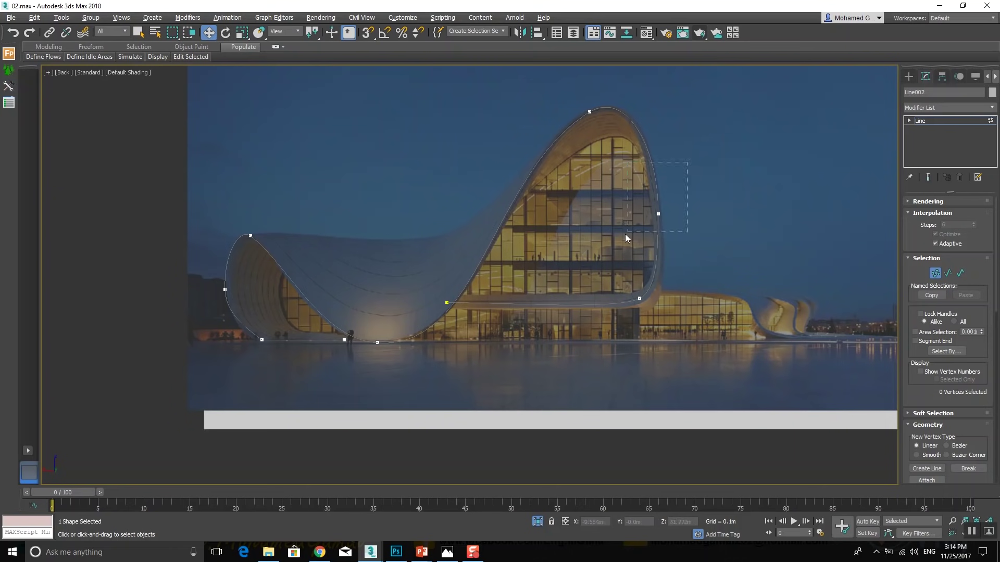
pyautogui.click(589, 111)
pyautogui.moveTo(541, 156)
pyautogui.mouseDown()
pyautogui.moveTo(582, 237)
pyautogui.moveTo(573, 220)
pyautogui.mouseUp()
# Move the right vertex left and down and round out the top arc
pyautogui.click(658, 213)
pyautogui.moveTo(673, 201); pyautogui.dragTo(644, 229)
pyautogui.moveTo(636, 180)
pyautogui.mouseDown()
pyautogui.moveTo(611, 229)
pyautogui.moveTo(564, 250)
pyautogui.mouseUp()
pyautogui.click(557, 224)
pyautogui.moveTo(660, 229)
pyautogui.mouseDown()
pyautogui.moveTo(620, 310)
pyautogui.moveTo(600, 302)
pyautogui.mouseUp()
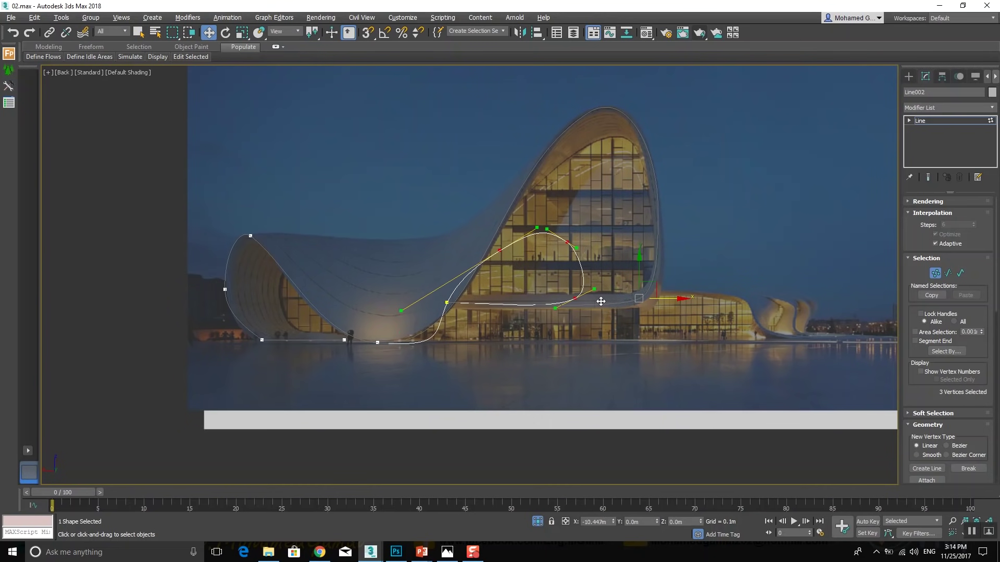
# Raise the bottom vertex onto the facade and retype and reshape the vertex over the glass
pyautogui.click(378, 343)
pyautogui.moveTo(393, 344); pyautogui.dragTo(369, 286)
pyautogui.click(499, 250)
pyautogui.rightClick(487, 261)
pyautogui.click(477, 212)
pyautogui.moveTo(516, 240); pyautogui.dragTo(519, 238)
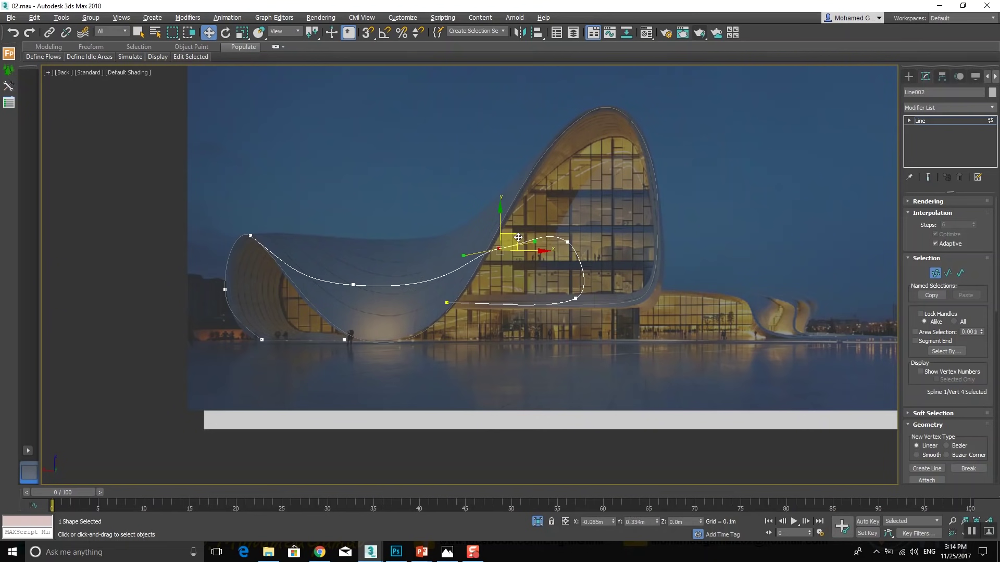
pyautogui.moveTo(468, 255); pyautogui.dragTo(484, 278)
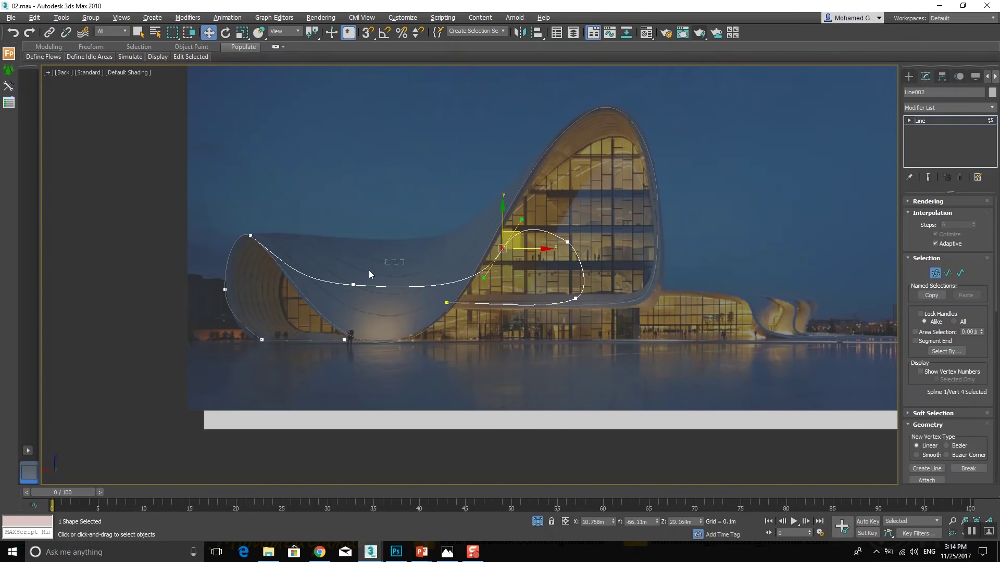
# Reposition the middle vertex and smooth the curve at the upper-left vertex
pyautogui.click(353, 285)
pyautogui.moveTo(354, 267); pyautogui.dragTo(344, 233)
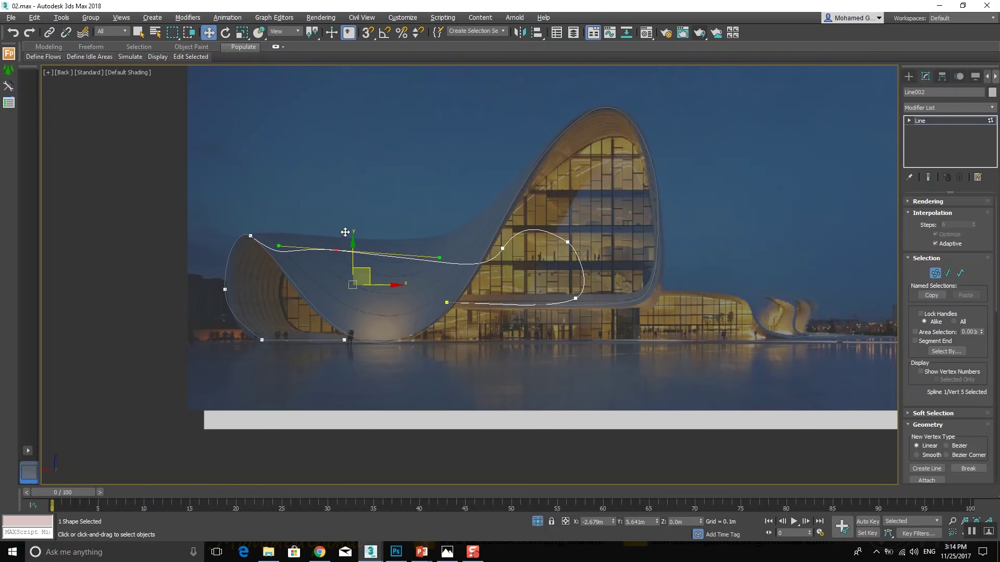
pyautogui.click(250, 236)
pyautogui.moveTo(285, 265); pyautogui.dragTo(296, 237)
pyautogui.click(335, 250)
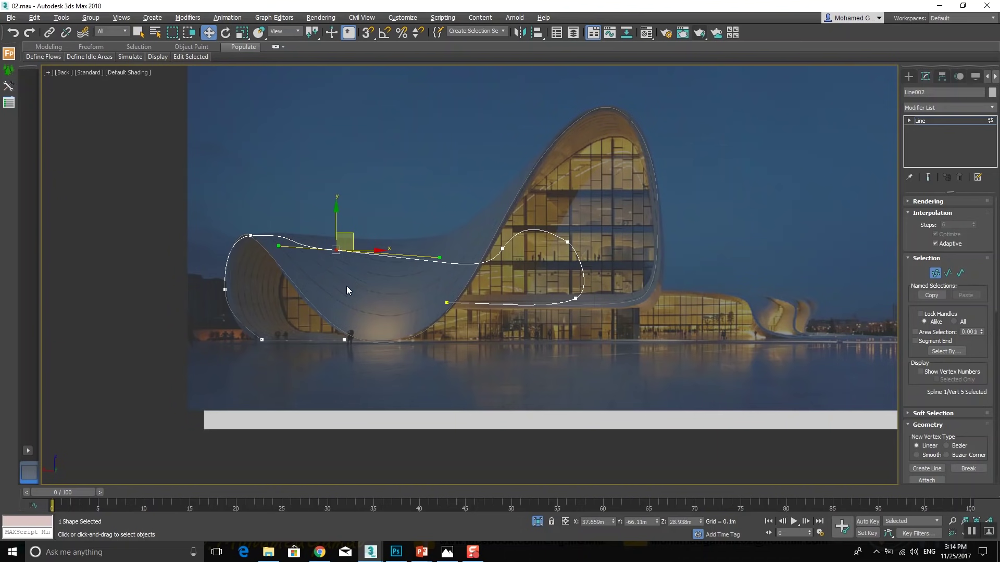
pyautogui.moveTo(364, 251); pyautogui.dragTo(376, 263)
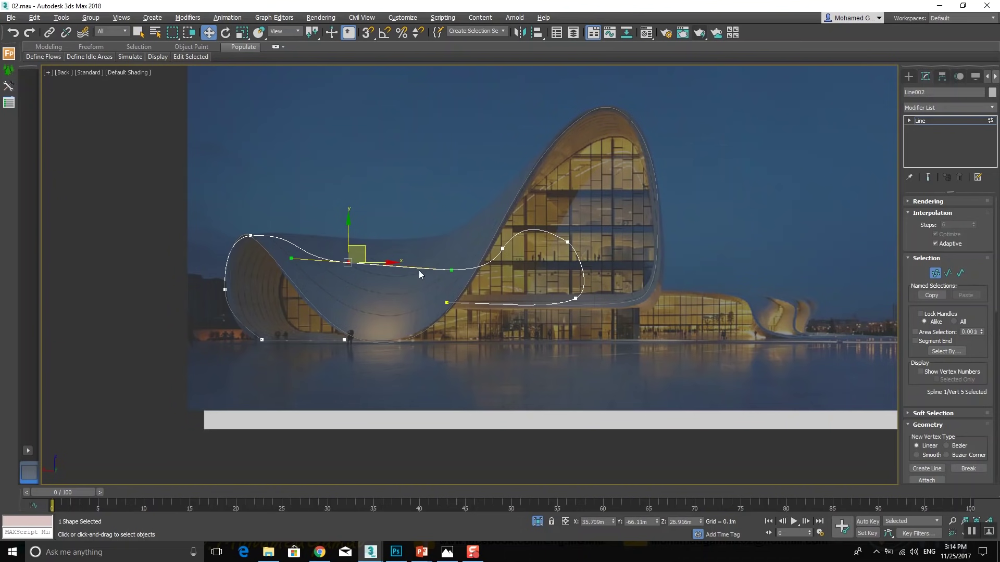
pyautogui.moveTo(451, 274); pyautogui.dragTo(451, 266)
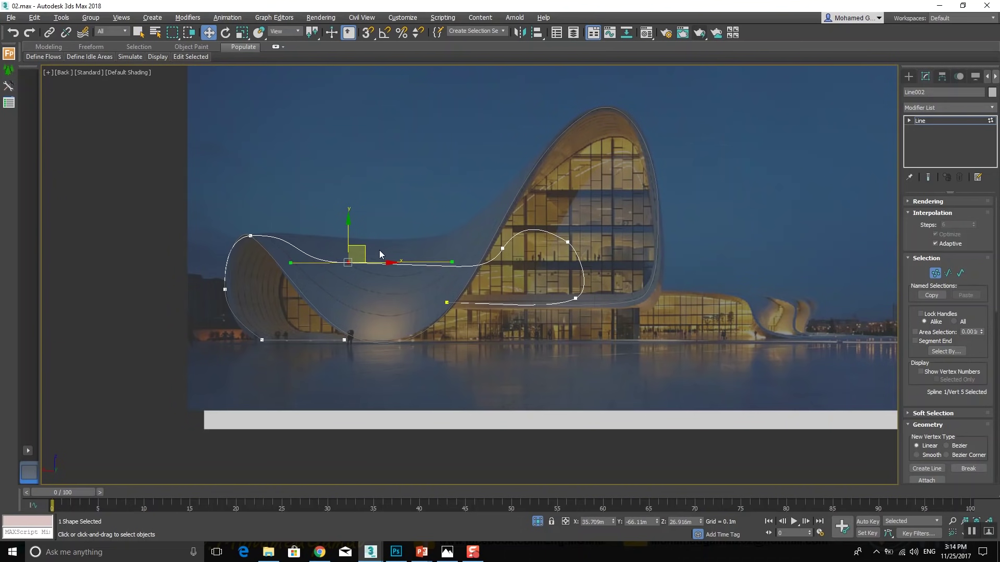
pyautogui.moveTo(366, 252); pyautogui.dragTo(377, 275)
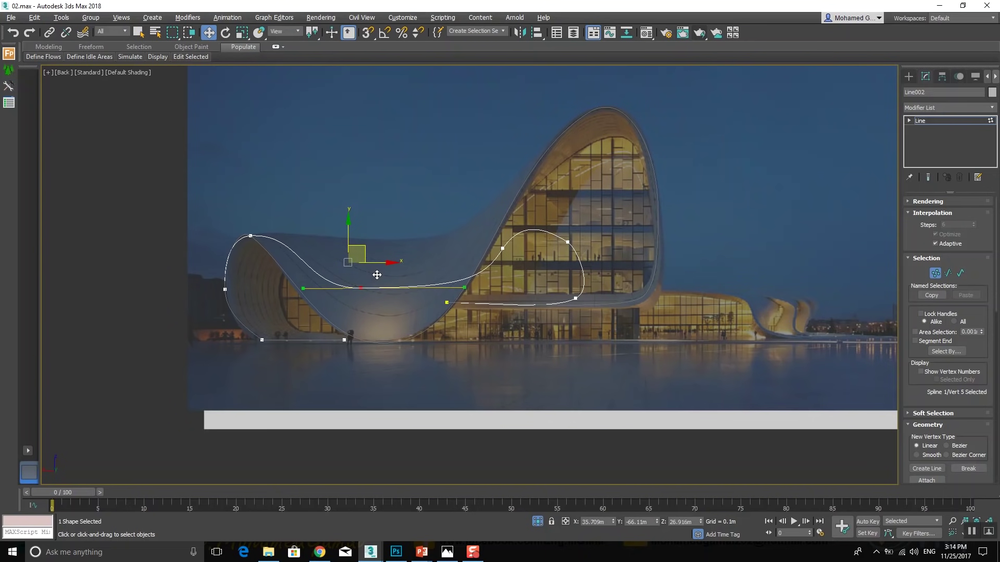
# Refine the middle vertex's position and tangent, then open the sample 02 folder in File Explorer
pyautogui.click(304, 309)
pyautogui.click(224, 289)
pyautogui.click(339, 289)
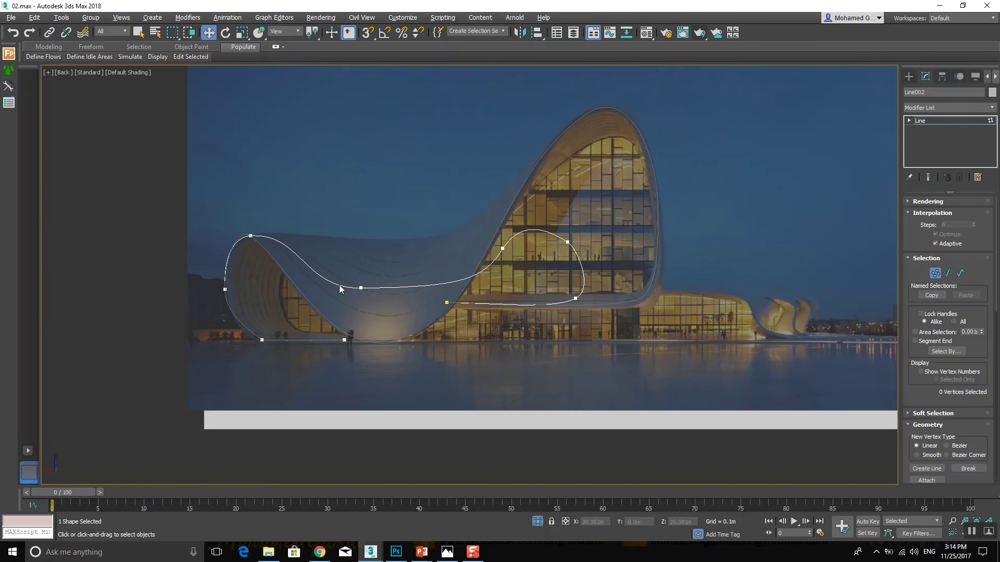
pyautogui.moveTo(391, 253)
pyautogui.mouseDown()
pyautogui.moveTo(340, 299)
pyautogui.moveTo(359, 252)
pyautogui.mouseUp()
pyautogui.moveTo(457, 269); pyautogui.dragTo(444, 291)
pyautogui.moveTo(362, 255); pyautogui.dragTo(357, 250)
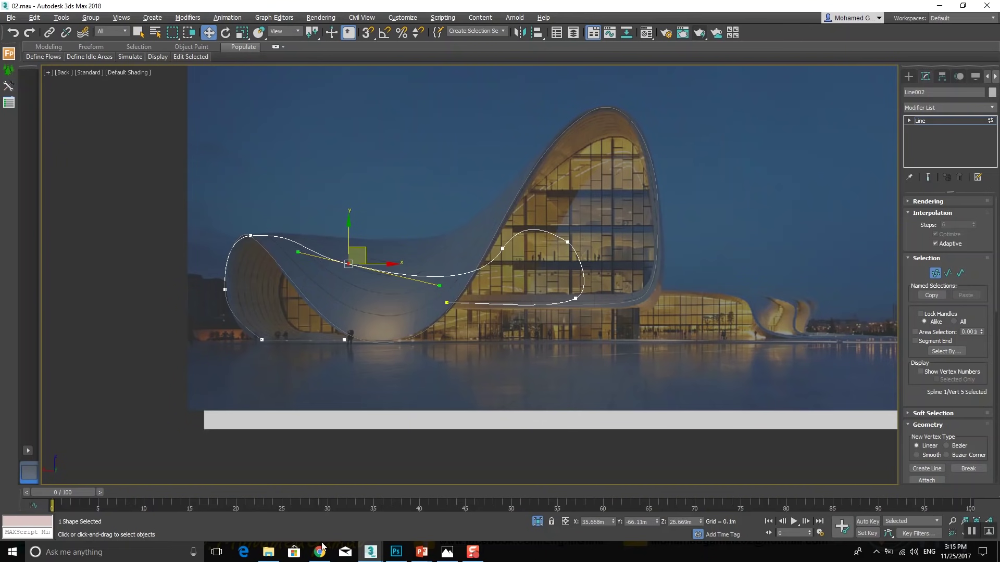
pyautogui.click(269, 551)
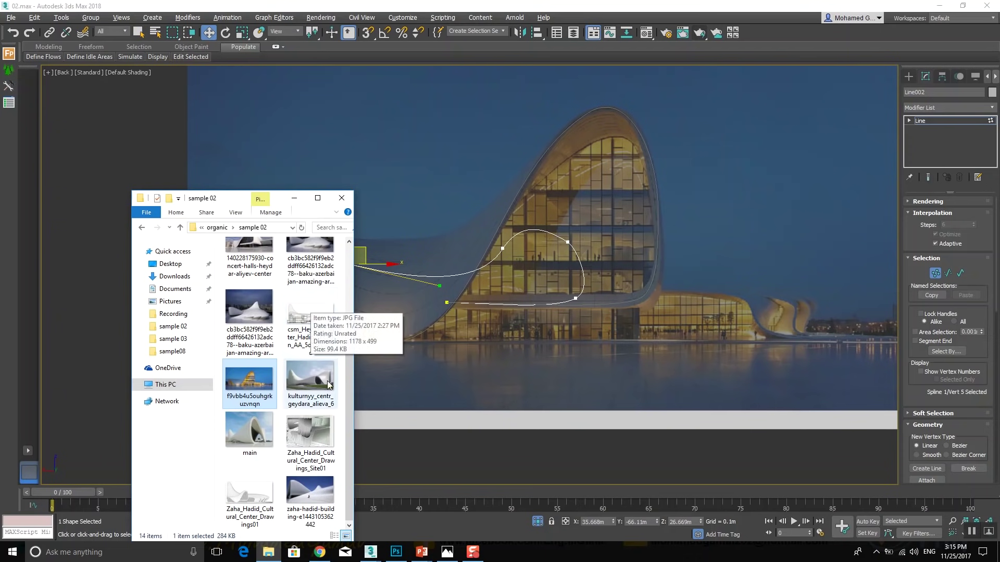
pyautogui.scroll(3, 310, 336)
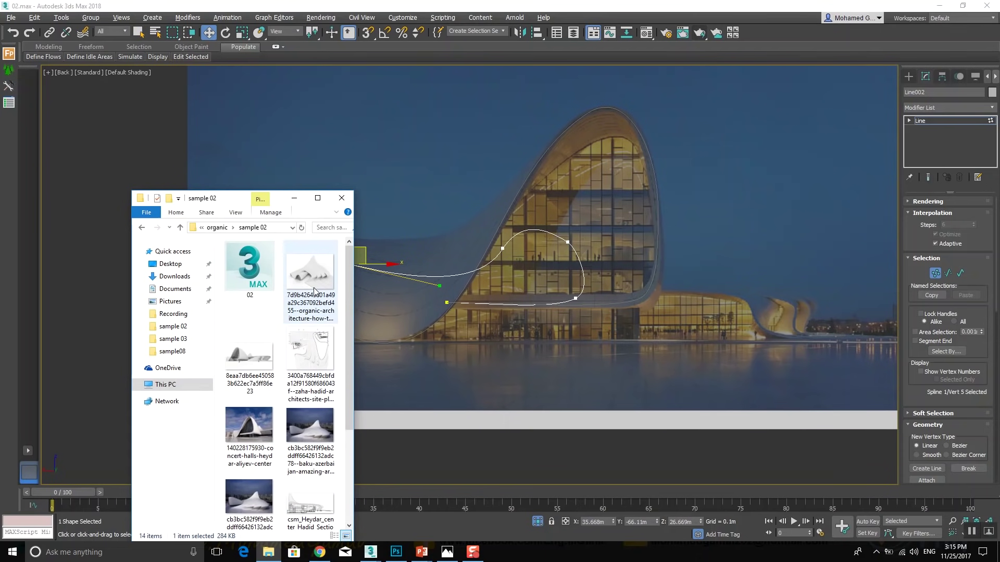
pyautogui.doubleClick(313, 291)
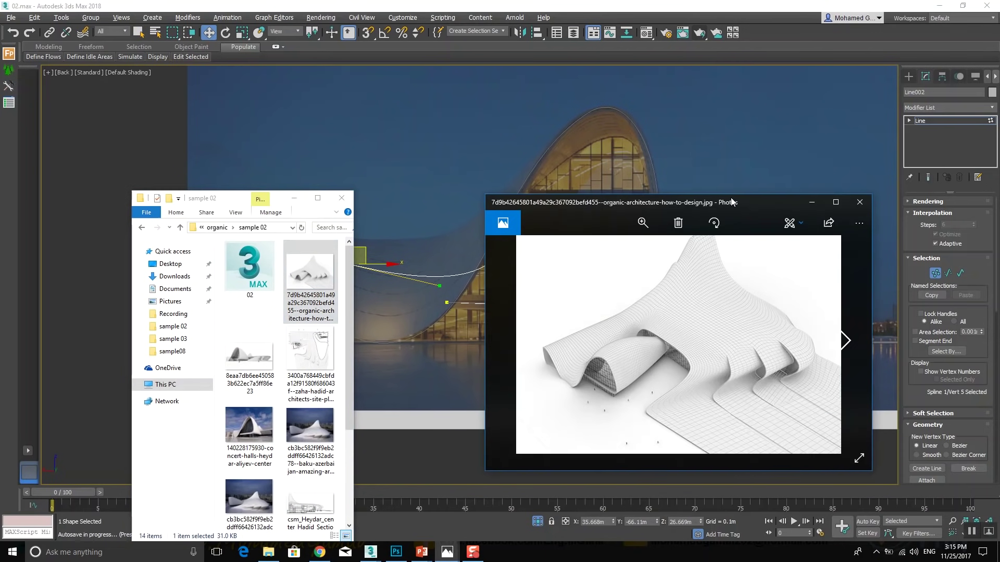
pyautogui.doubleClick(734, 215)
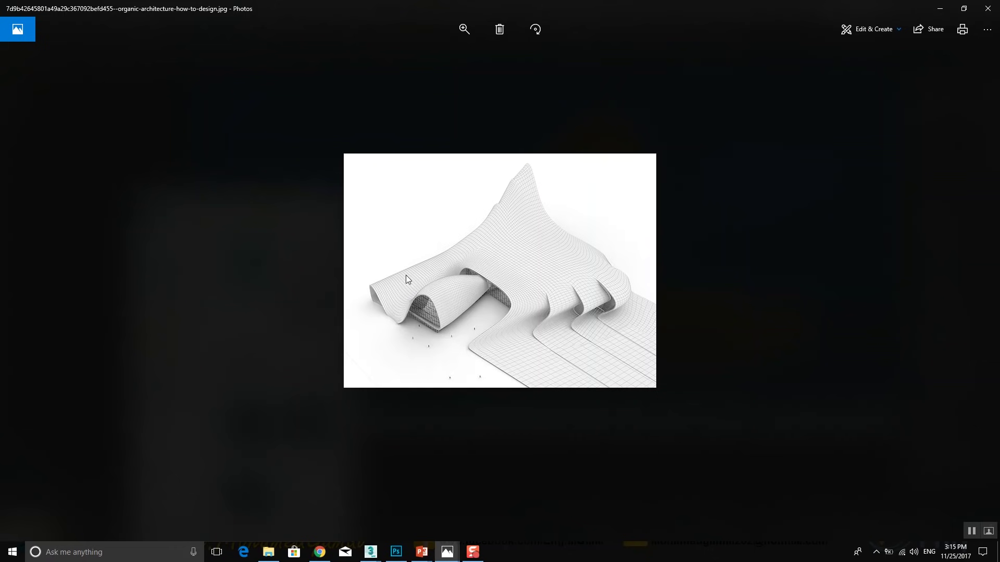
pyautogui.click(940, 8)
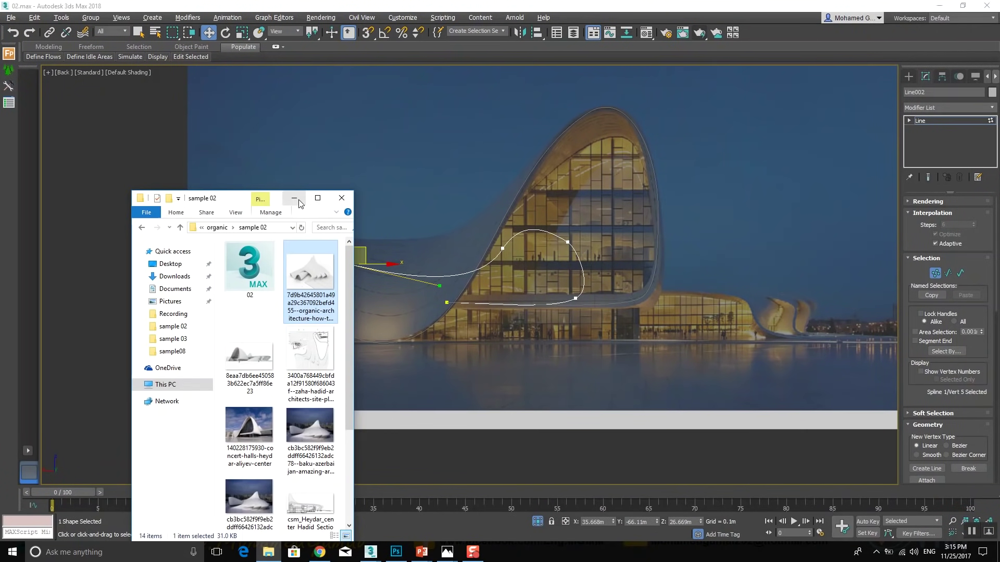
# Adjust Line002's top-left wing tip vertex to match the photo
pyautogui.click(294, 198)
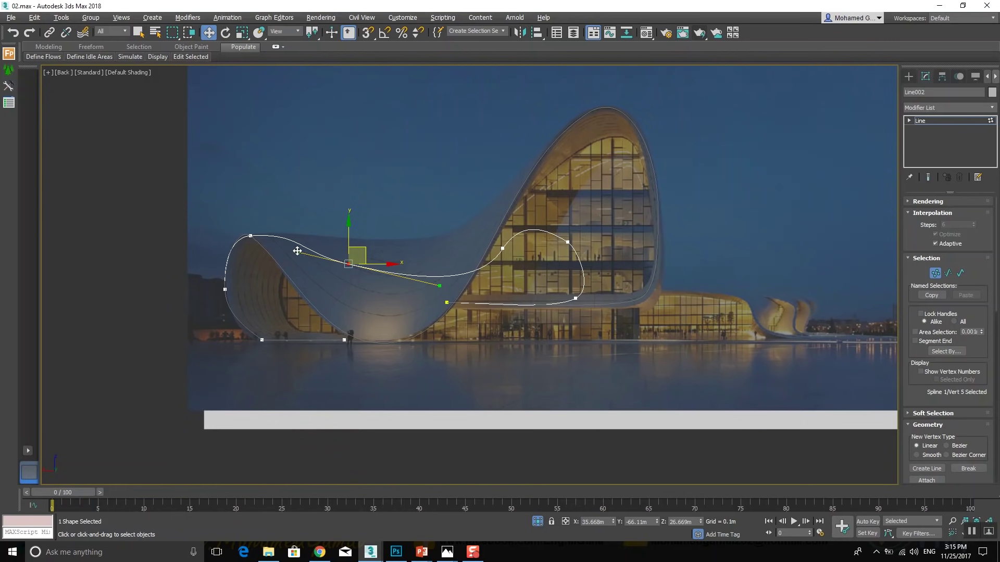
pyautogui.click(251, 236)
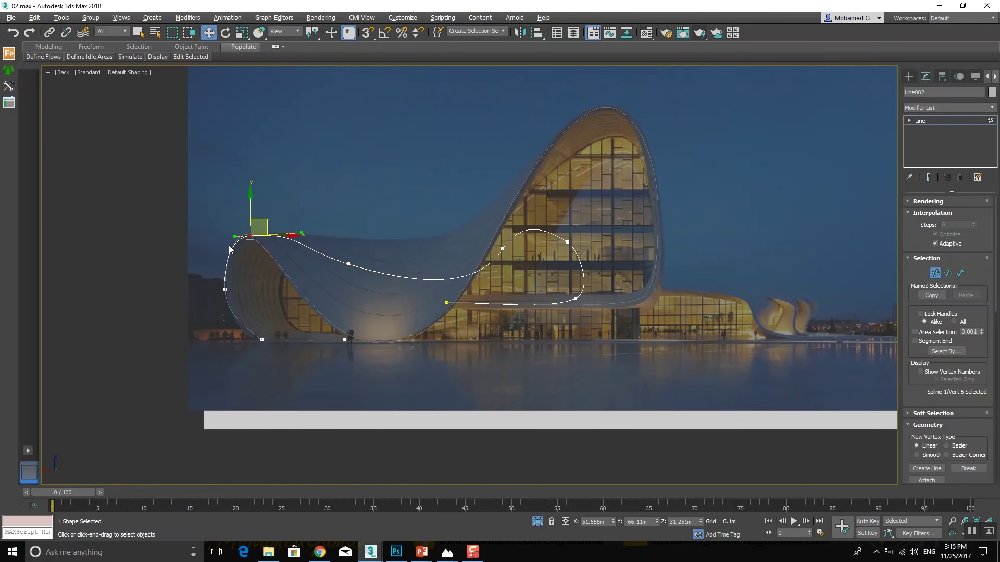
pyautogui.moveTo(298, 231); pyautogui.dragTo(295, 228)
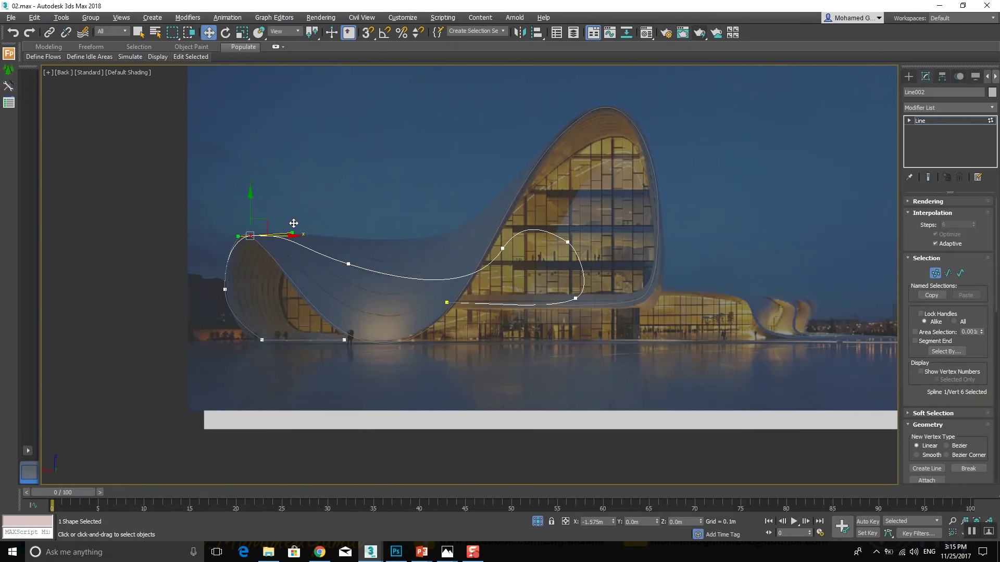
pyautogui.click(294, 229)
pyautogui.moveTo(225, 258)
pyautogui.mouseDown()
pyautogui.moveTo(233, 239)
pyautogui.moveTo(260, 233)
pyautogui.moveTo(235, 246)
pyautogui.moveTo(255, 224)
pyautogui.mouseUp()
pyautogui.click(477, 254)
# Exit vertex mode and view both curves beside the photo plane in a maximized Perspective
pyautogui.click(962, 123)
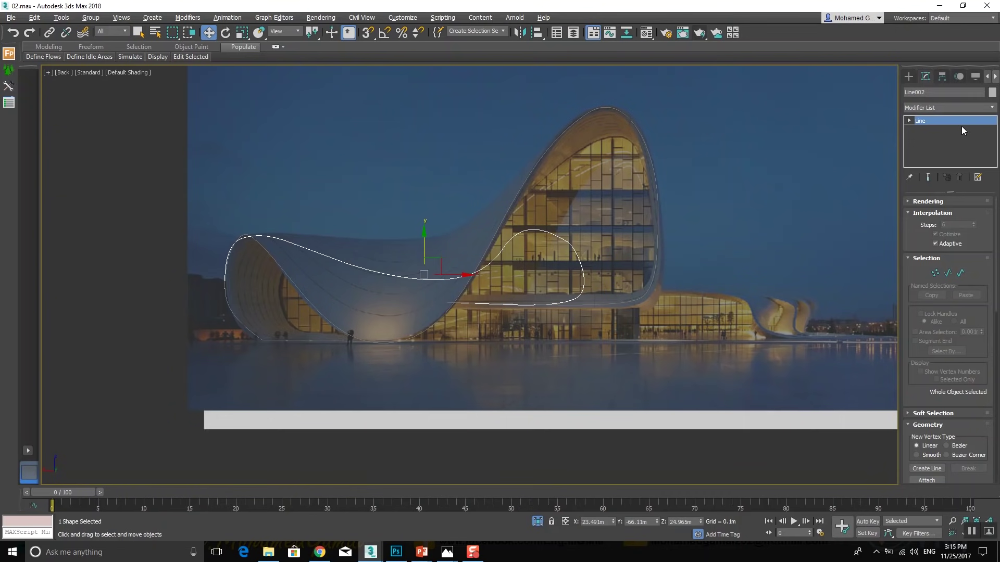
pyautogui.hotkey('alt', 'w')
pyautogui.hotkey('alt', 'w')
pyautogui.moveTo(566, 350)
pyautogui.keyDown('alt'); pyautogui.mouseDown(button='middle')
pyautogui.moveTo(661, 358)
pyautogui.moveTo(634, 357)
pyautogui.mouseUp(button='middle'); pyautogui.keyUp('alt')
pyautogui.moveTo(670, 187); pyautogui.dragTo(527, 216)
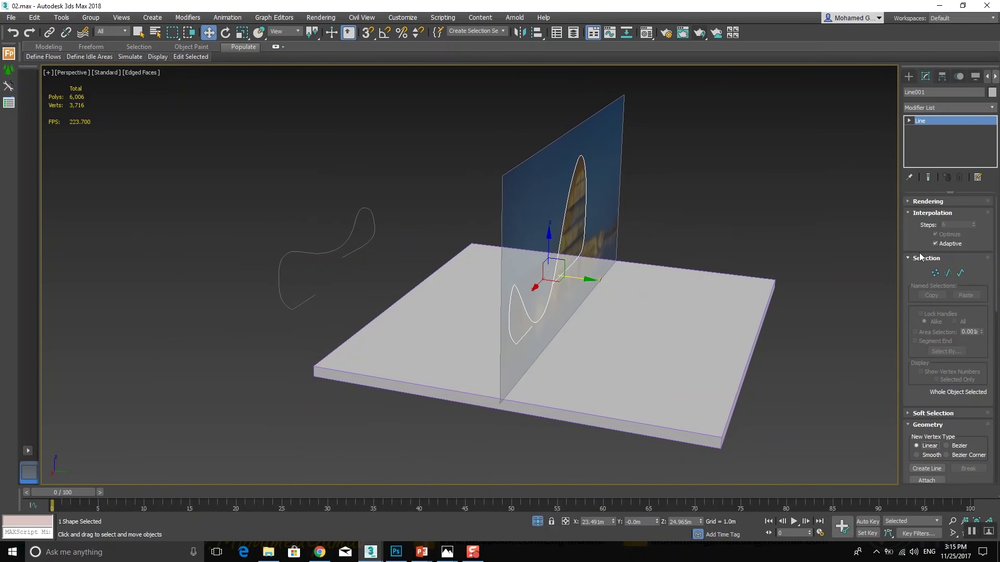
# Attach the left roof curve to Line001 so both form one shape
pyautogui.scroll(-3, 920, 257)
pyautogui.click(935, 404)
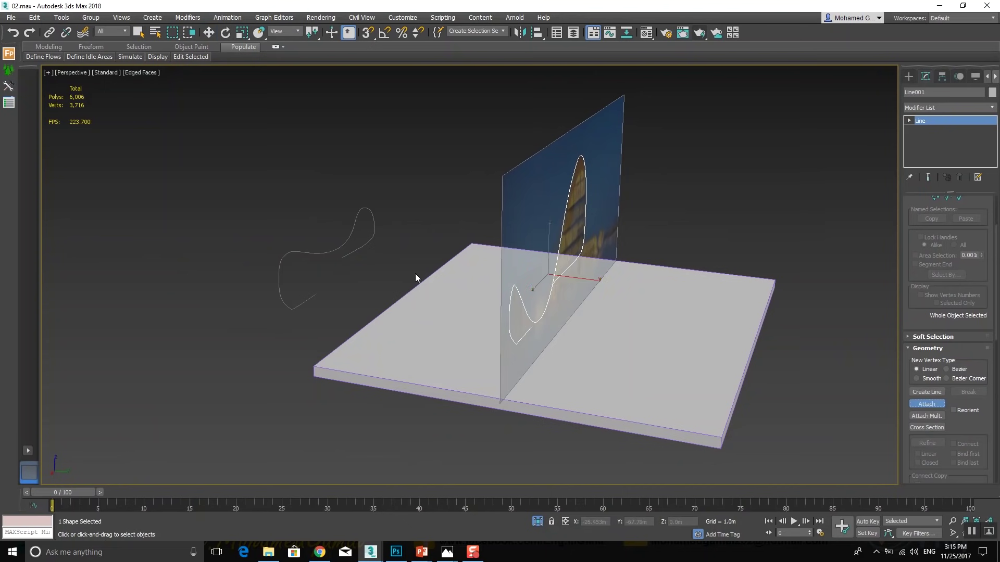
pyautogui.click(379, 224)
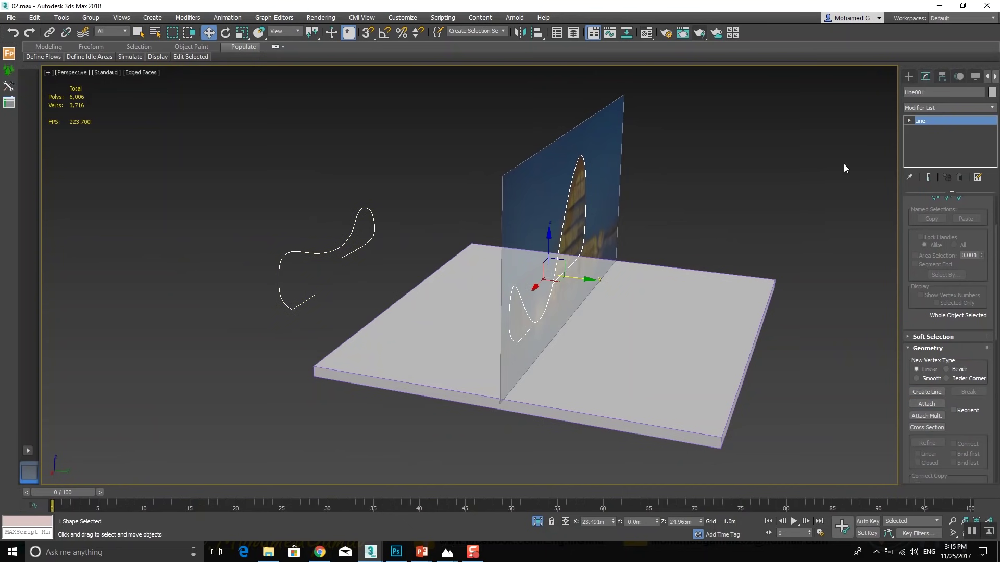
# At Spline level, shift the attached left spline further to the right
pyautogui.click(909, 120)
pyautogui.click(921, 130)
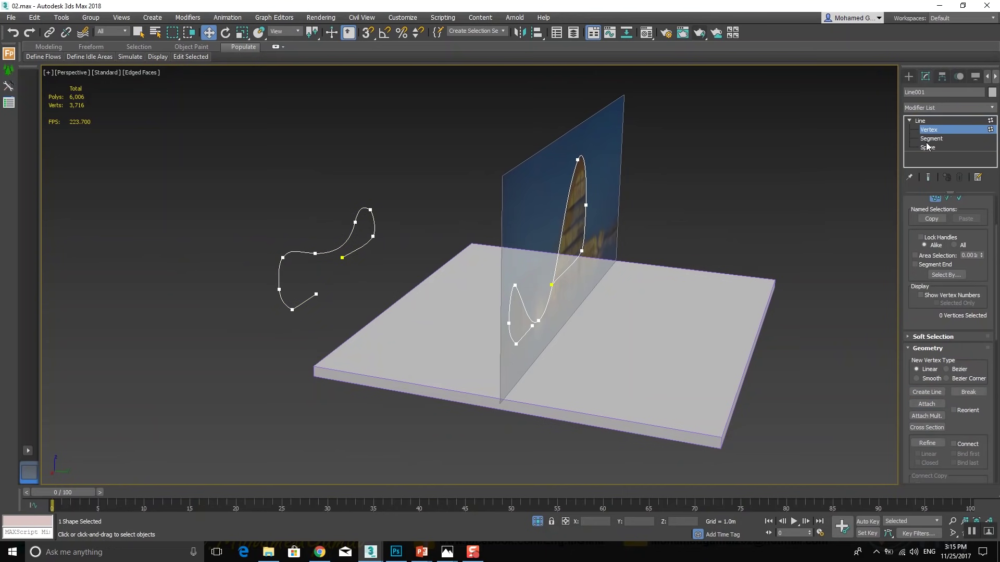
pyautogui.click(927, 147)
pyautogui.moveTo(275, 310); pyautogui.dragTo(275, 312)
pyautogui.moveTo(362, 271); pyautogui.dragTo(390, 274)
pyautogui.keyDown('alt'); pyautogui.moveTo(390, 275); pyautogui.dragTo(404, 280, button='middle'); pyautogui.keyUp('alt')
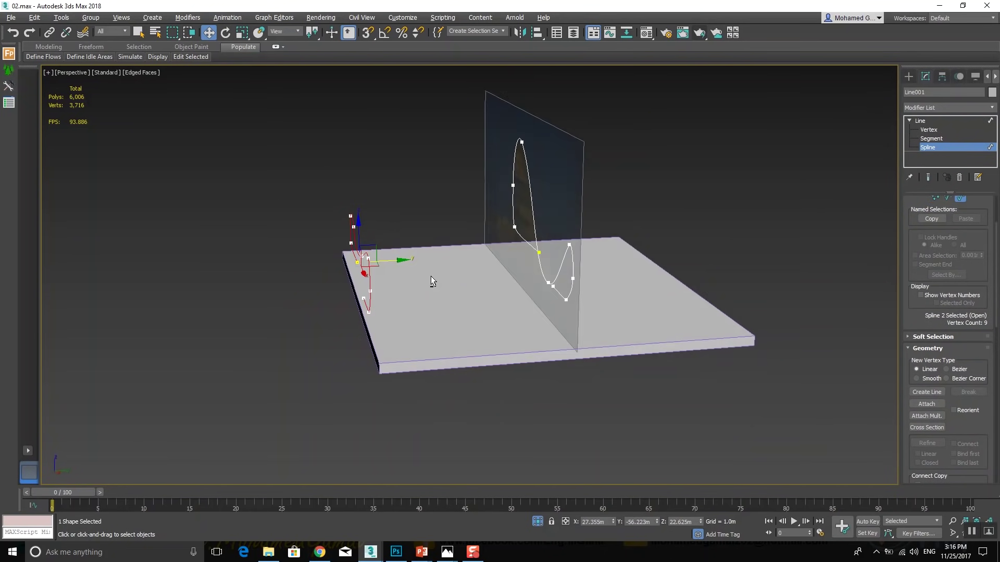
pyautogui.moveTo(396, 266); pyautogui.dragTo(415, 264)
pyautogui.click(880, 301)
# Link the left and right splines with Cross Section into a curve cage
pyautogui.click(935, 428)
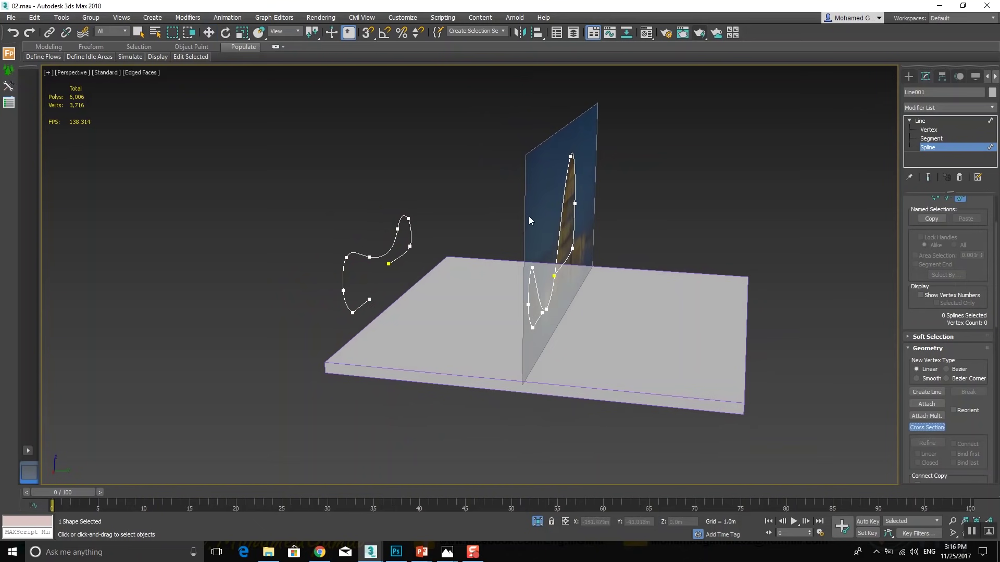
pyautogui.click(396, 235)
pyautogui.keyDown('alt'); pyautogui.moveTo(478, 257); pyautogui.dragTo(487, 316, button='middle'); pyautogui.keyUp('alt')
# Back at Vertex level, move two cage vertices to reshape the curve
pyautogui.click(929, 129)
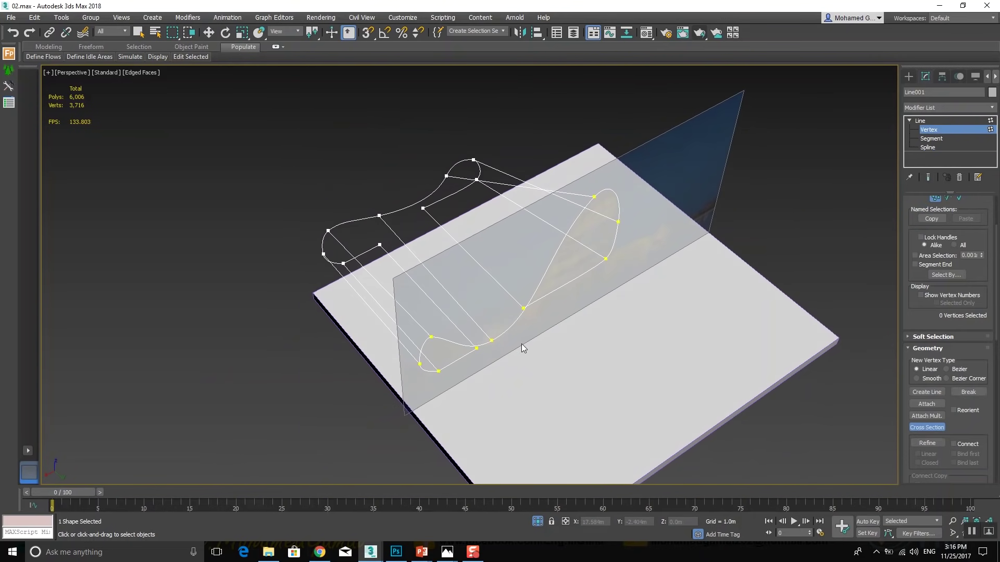
pyautogui.scroll(3, 522, 346)
pyautogui.press('w')
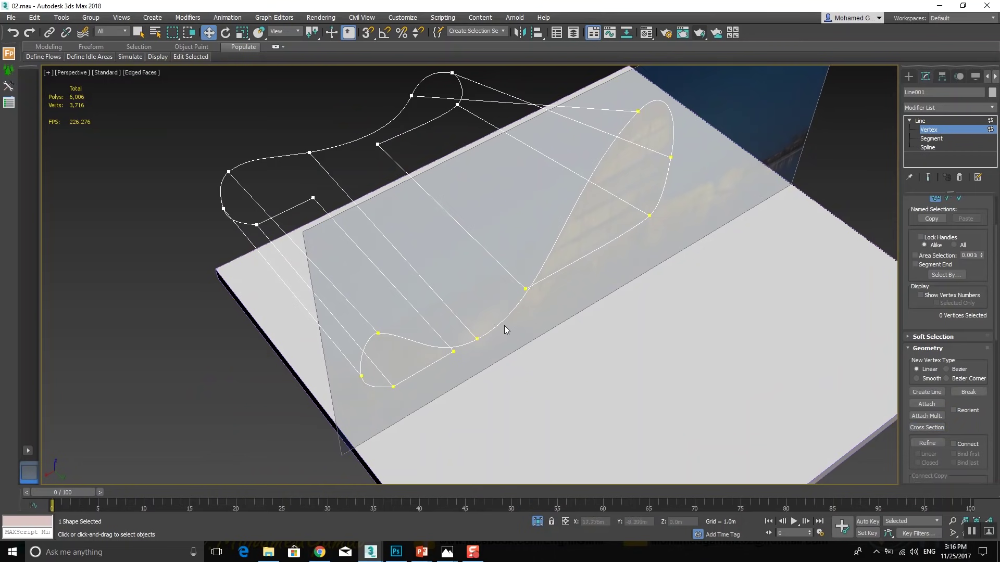
pyautogui.moveTo(470, 360); pyautogui.dragTo(523, 392)
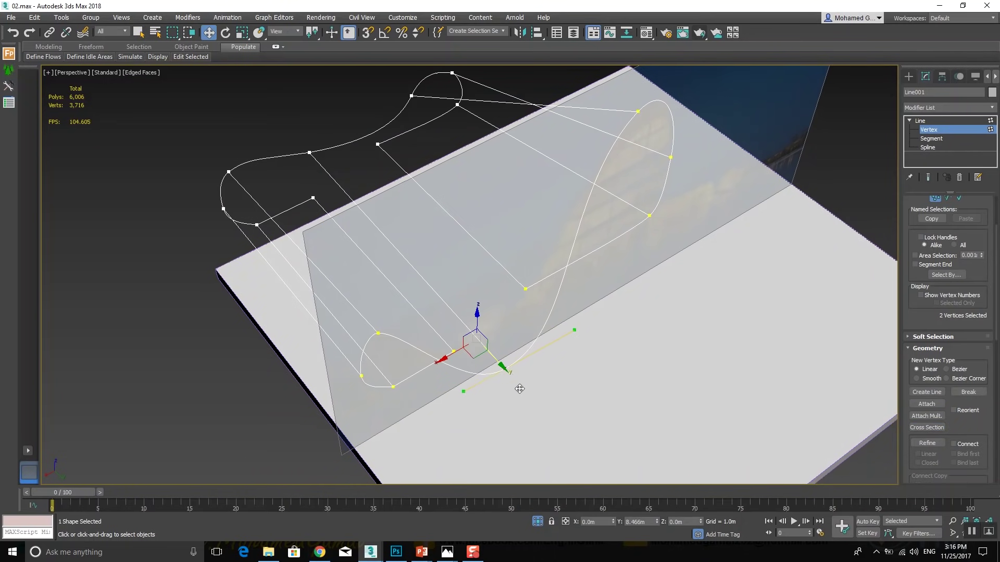
pyautogui.moveTo(522, 391)
pyautogui.keyDown('alt'); pyautogui.mouseDown(button='middle')
pyautogui.moveTo(562, 328)
pyautogui.moveTo(572, 333)
pyautogui.moveTo(511, 348)
pyautogui.mouseUp(button='middle'); pyautogui.keyUp('alt')
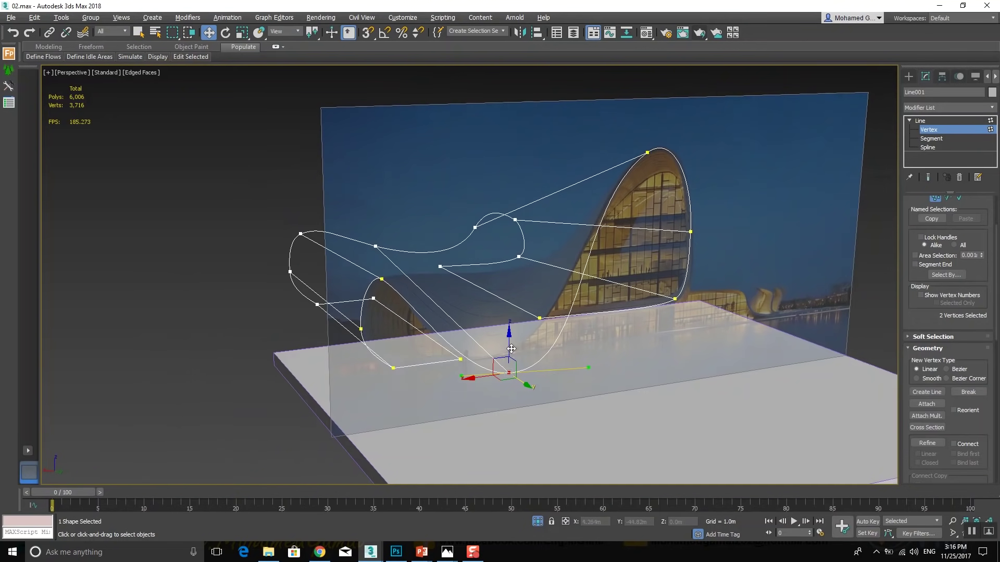
# Apply a Surface modifier to Line001's cage with Flip Normals on and Patch Topology Steps 11
pyautogui.click(949, 121)
pyautogui.click(950, 107)
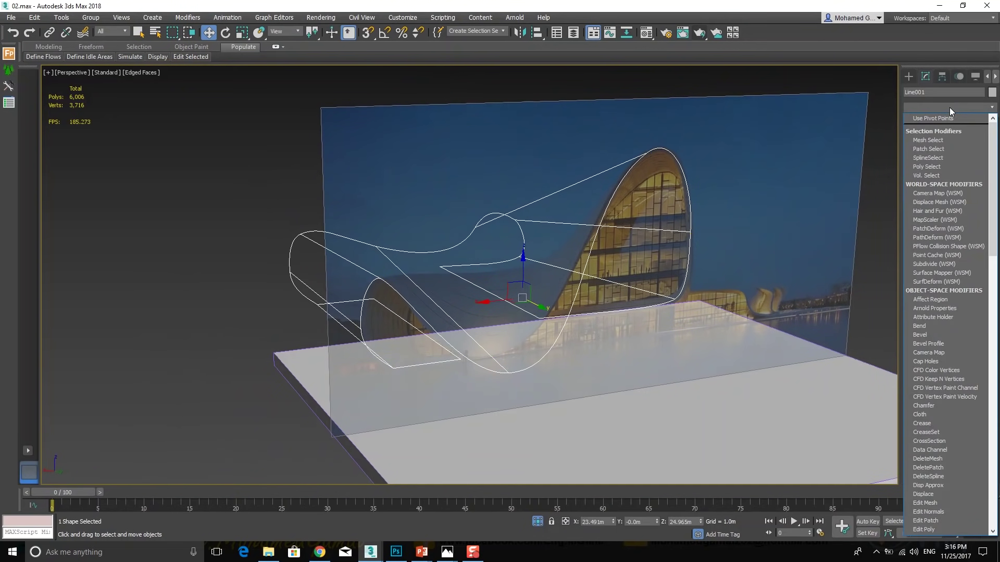
pyautogui.write('ski')
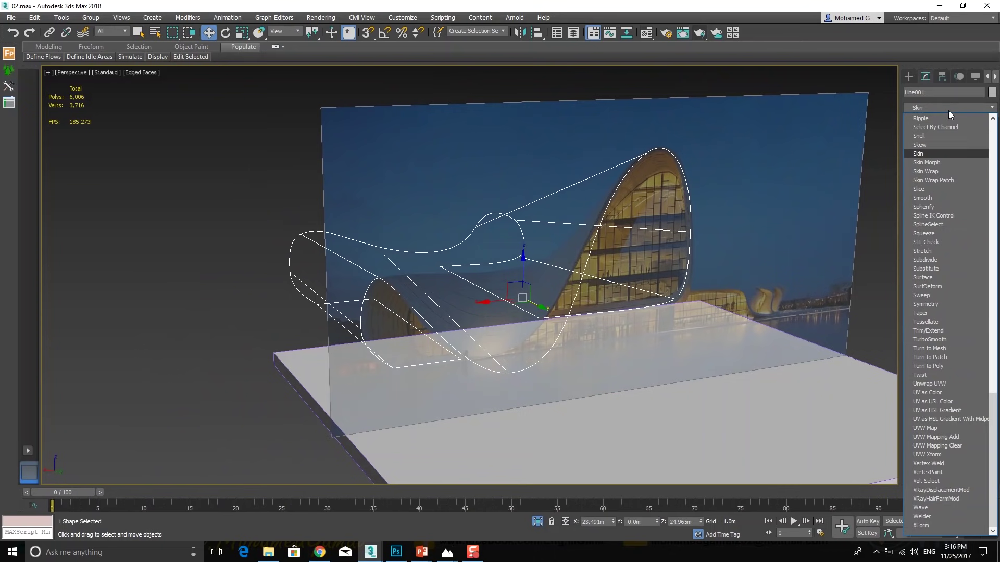
pyautogui.click(944, 277)
pyautogui.moveTo(846, 306)
pyautogui.keyDown('alt'); pyautogui.mouseDown(button='middle')
pyautogui.moveTo(638, 335)
pyautogui.moveTo(860, 254)
pyautogui.mouseUp(button='middle'); pyautogui.keyUp('alt')
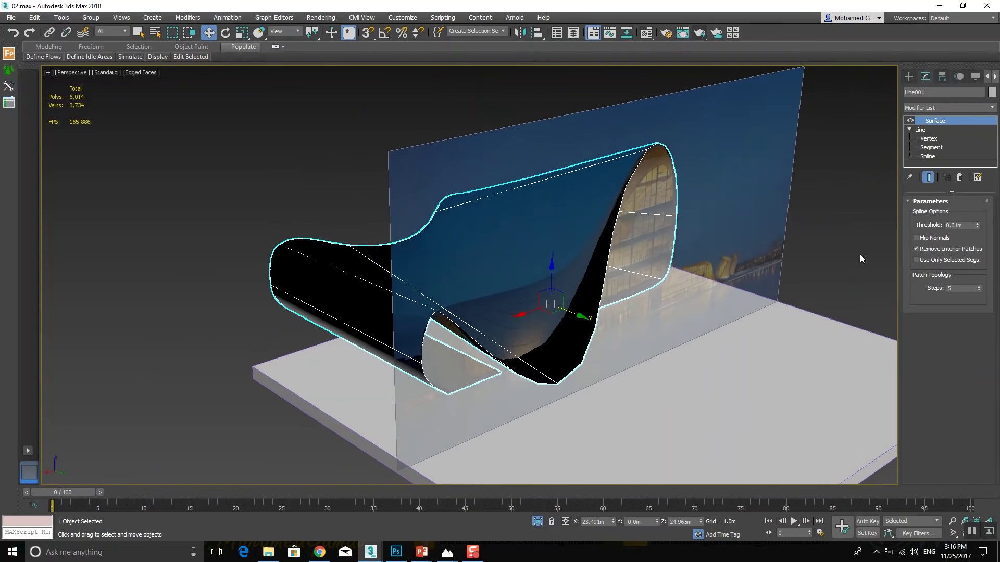
pyautogui.click(923, 238)
pyautogui.moveTo(729, 291)
pyautogui.keyDown('alt'); pyautogui.mouseDown(button='middle')
pyautogui.moveTo(619, 314)
pyautogui.moveTo(669, 315)
pyautogui.moveTo(681, 302)
pyautogui.moveTo(648, 301)
pyautogui.moveTo(676, 300)
pyautogui.mouseUp(button='middle'); pyautogui.keyUp('alt')
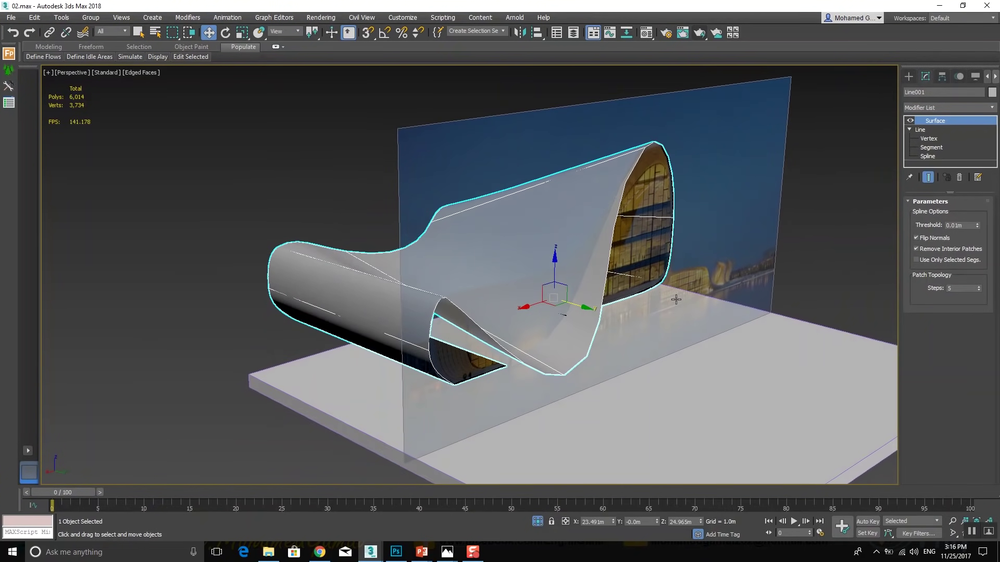
pyautogui.moveTo(979, 288); pyautogui.dragTo(980, 290)
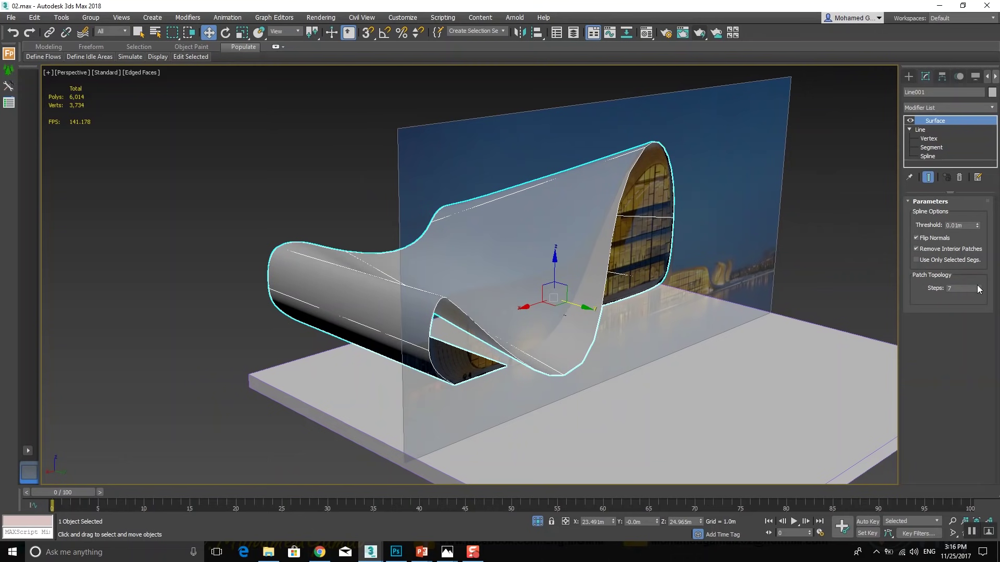
pyautogui.moveTo(721, 344)
pyautogui.keyDown('alt'); pyautogui.mouseDown(button='middle')
pyautogui.moveTo(750, 358)
pyautogui.moveTo(662, 348)
pyautogui.moveTo(750, 341)
pyautogui.moveTo(594, 321)
pyautogui.moveTo(671, 312)
pyautogui.moveTo(702, 320)
pyautogui.moveTo(583, 333)
pyautogui.mouseUp(button='middle'); pyautogui.keyUp('alt')
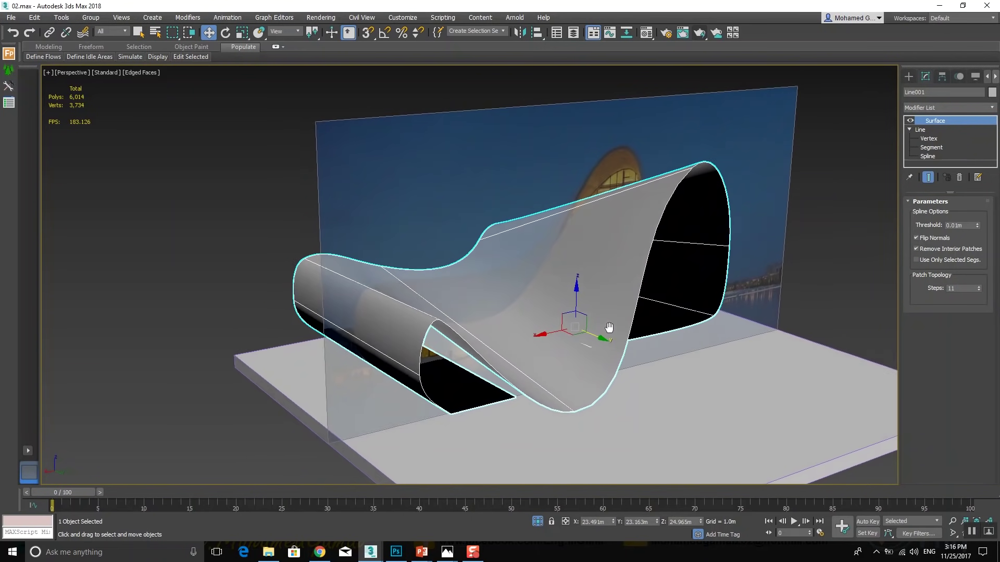
pyautogui.click(928, 138)
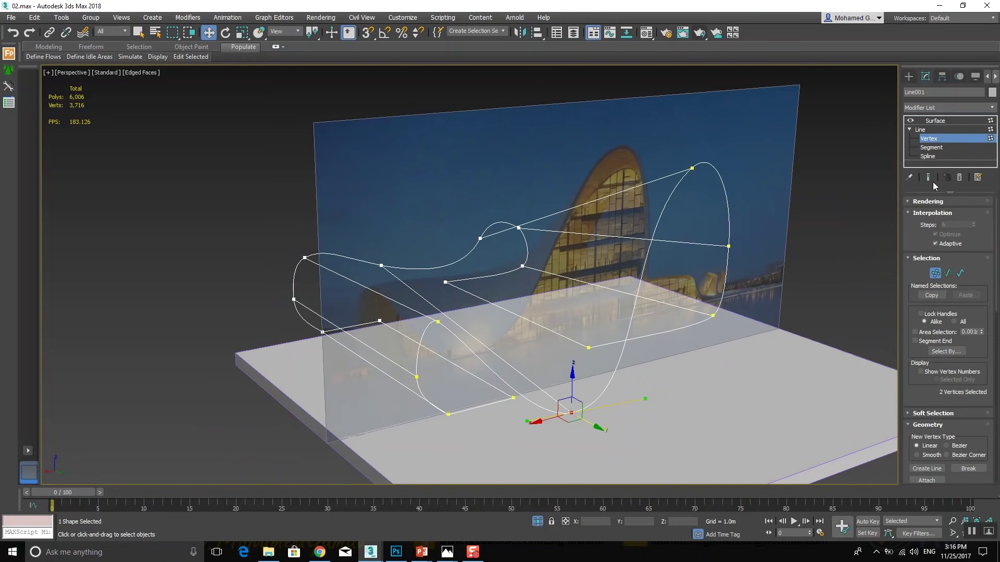
# Turn on Show End Result and select all cage vertices from the quad menu
pyautogui.click(928, 178)
pyautogui.rightClick(604, 249)
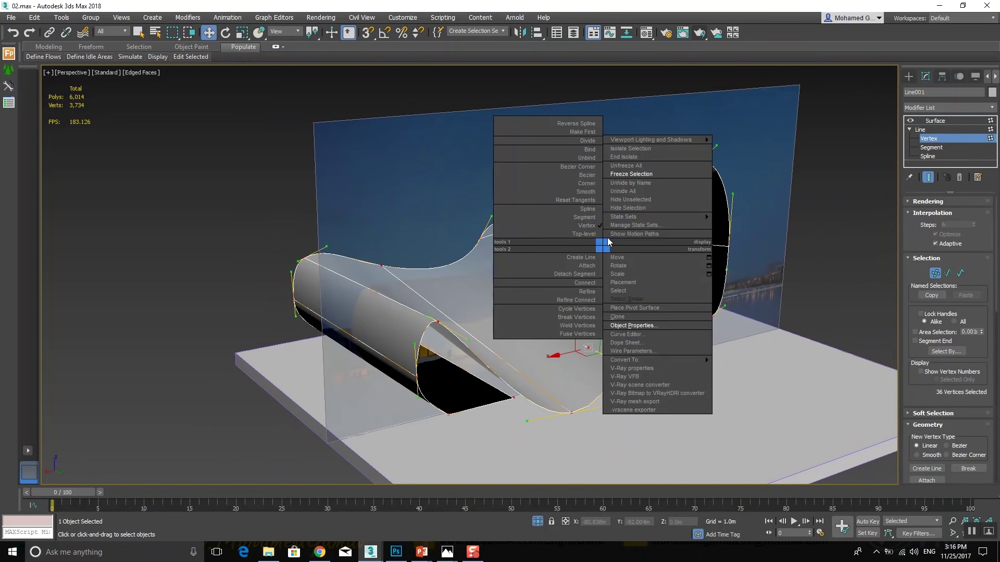
pyautogui.click(596, 177)
pyautogui.keyDown('alt'); pyautogui.moveTo(623, 280); pyautogui.dragTo(691, 361, button='middle'); pyautogui.keyUp('alt')
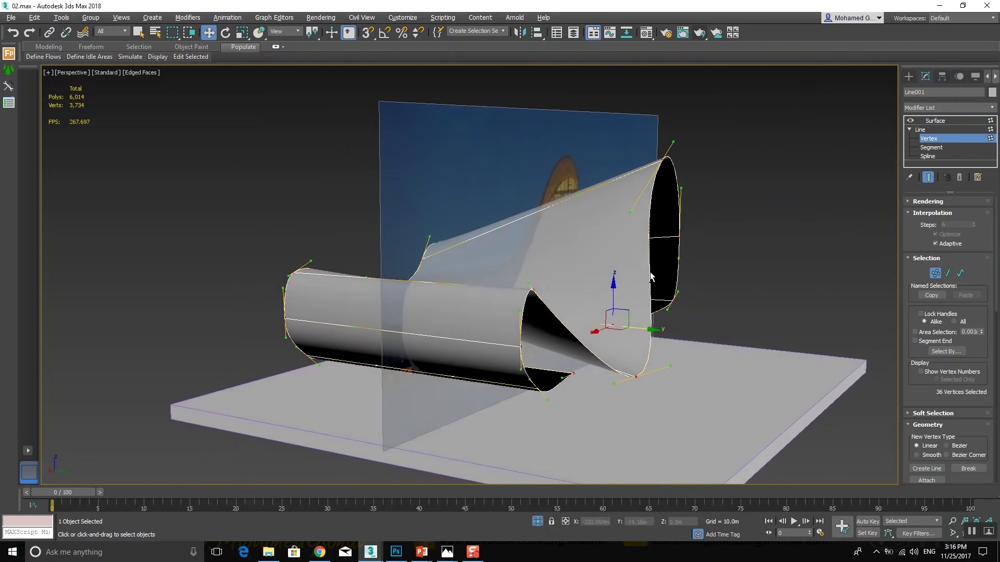
# Switch to wireframe and marquee-select the bottom vertex pair where the curves meet
pyautogui.moveTo(687, 364); pyautogui.dragTo(626, 409)
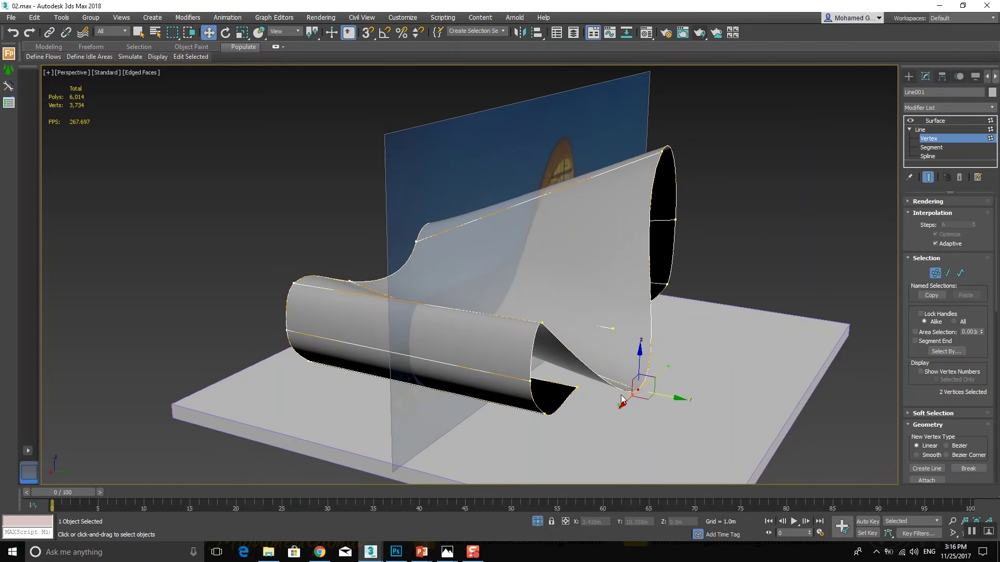
pyautogui.press('F3')
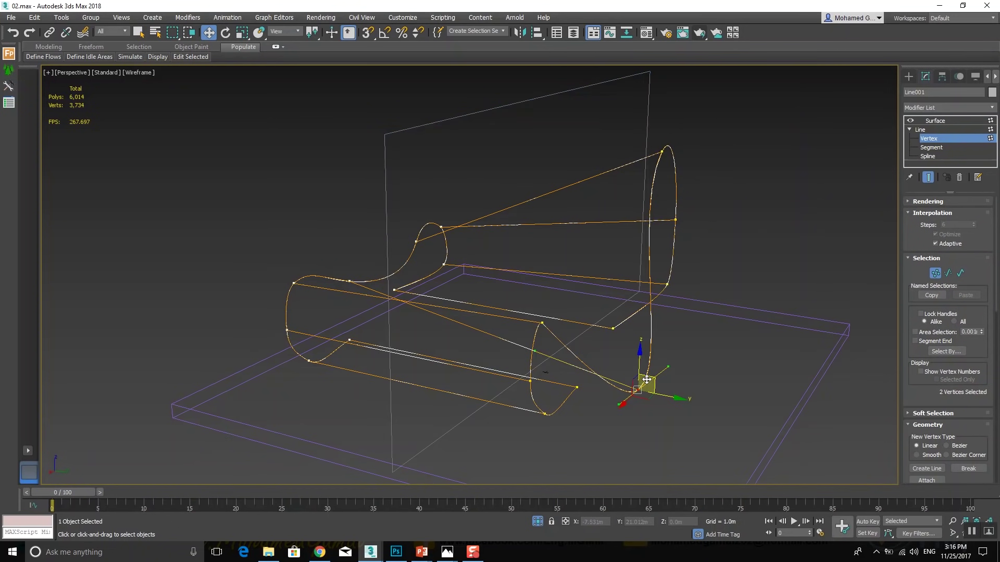
pyautogui.click(684, 363)
pyautogui.moveTo(671, 362)
pyautogui.keyDown('alt'); pyautogui.mouseDown(button='middle')
pyautogui.moveTo(647, 362)
pyautogui.moveTo(575, 415)
pyautogui.mouseUp(button='middle'); pyautogui.keyUp('alt')
pyautogui.moveTo(680, 335); pyautogui.dragTo(561, 416)
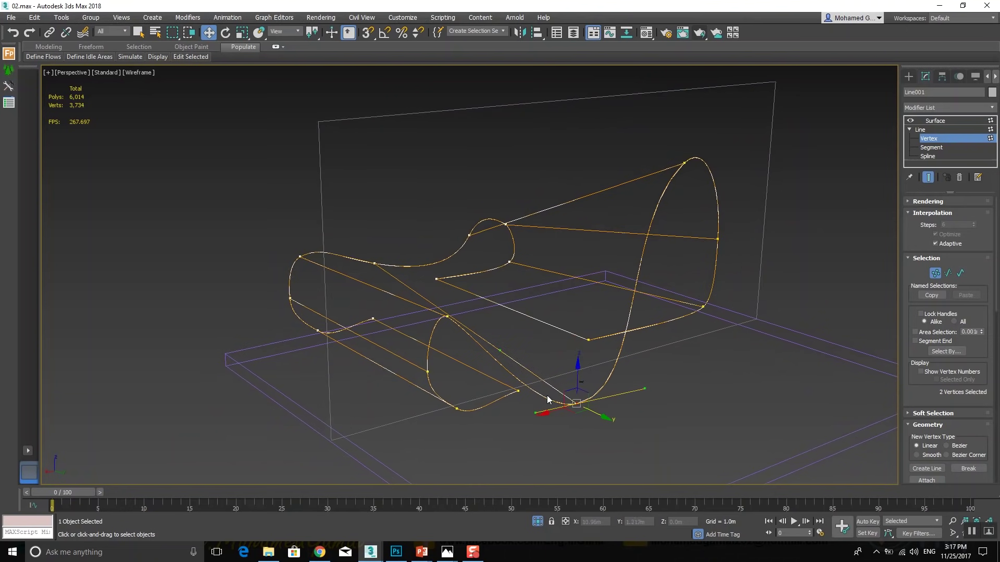
pyautogui.moveTo(613, 380)
pyautogui.keyDown('alt'); pyautogui.mouseDown(button='middle')
pyautogui.moveTo(539, 350)
pyautogui.moveTo(567, 400)
pyautogui.moveTo(606, 390)
pyautogui.mouseUp(button='middle'); pyautogui.keyUp('alt')
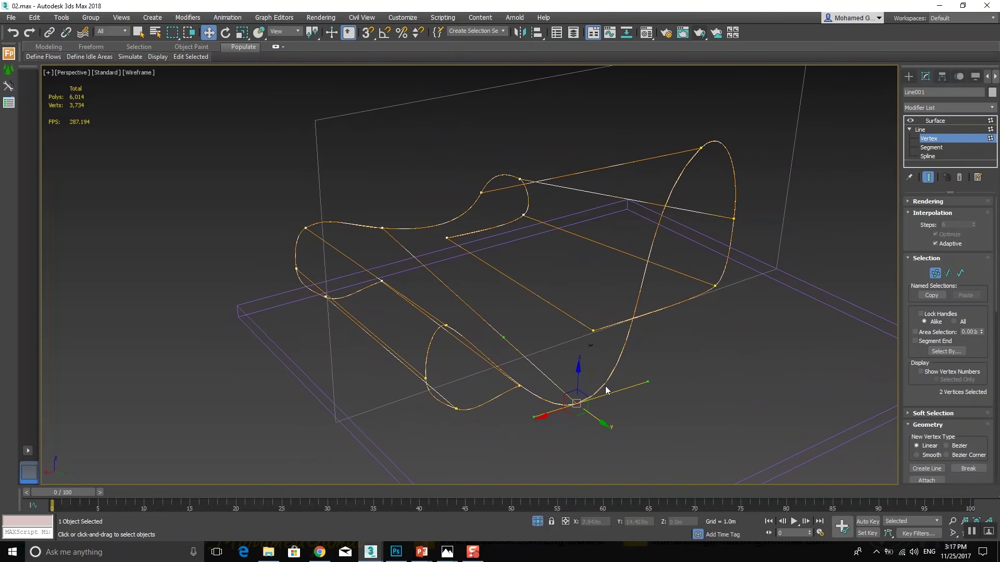
pyautogui.moveTo(606, 396)
pyautogui.keyDown('alt'); pyautogui.mouseDown(button='middle')
pyautogui.moveTo(559, 359)
pyautogui.moveTo(601, 371)
pyautogui.moveTo(586, 387)
pyautogui.moveTo(598, 393)
pyautogui.moveTo(581, 388)
pyautogui.mouseUp(button='middle'); pyautogui.keyUp('alt')
pyautogui.scroll(3, 582, 393)
pyautogui.scroll(2, 584, 387)
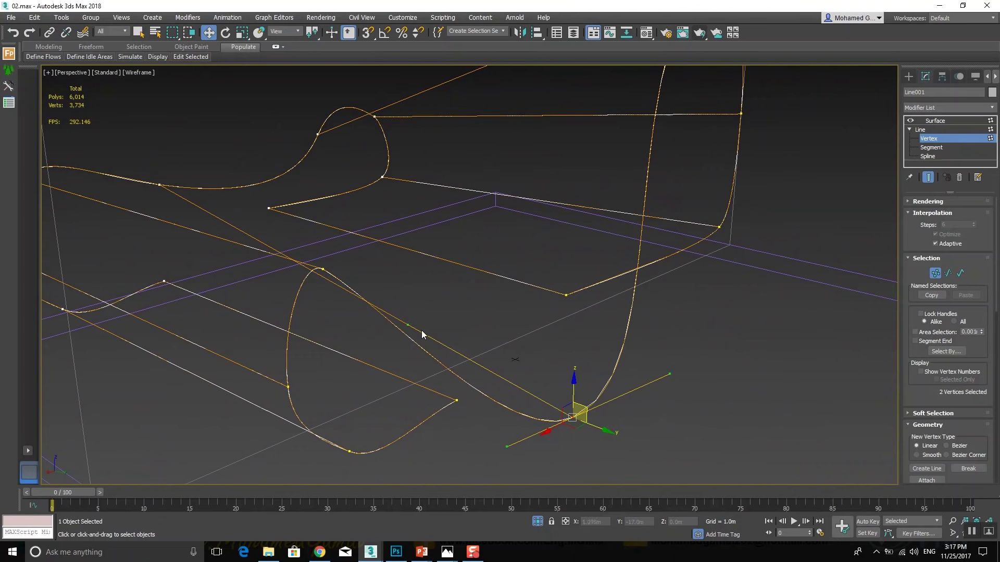
# Pull vertex tangent handles upward to reshape the shell's curves
pyautogui.press('F3')
pyautogui.moveTo(410, 326); pyautogui.dragTo(543, 107)
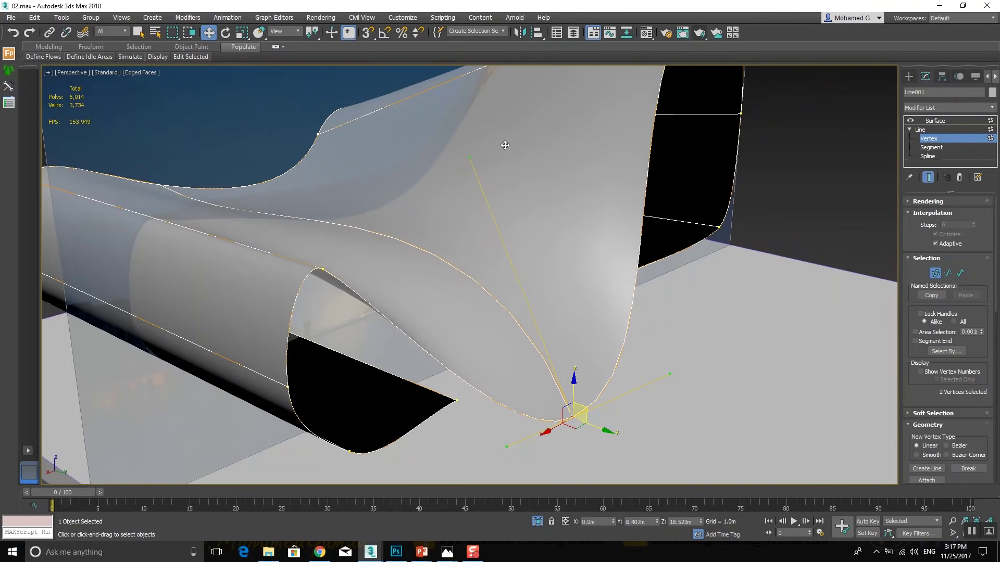
pyautogui.moveTo(625, 291)
pyautogui.keyDown('alt'); pyautogui.mouseDown(button='middle')
pyautogui.moveTo(660, 342)
pyautogui.moveTo(620, 335)
pyautogui.moveTo(661, 327)
pyautogui.moveTo(486, 324)
pyautogui.moveTo(583, 342)
pyautogui.moveTo(496, 253)
pyautogui.mouseUp(button='middle'); pyautogui.keyUp('alt')
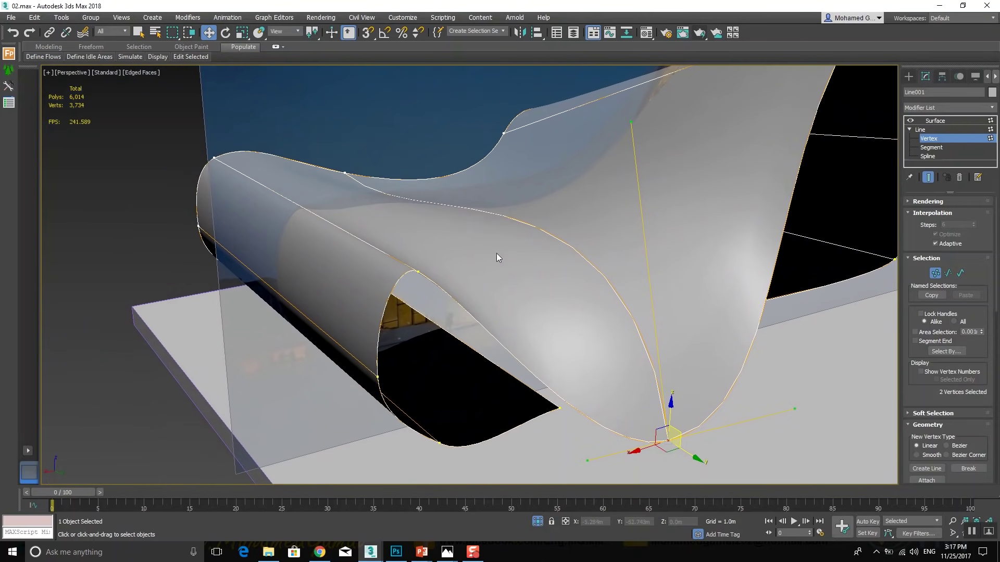
pyautogui.moveTo(377, 296); pyautogui.dragTo(400, 306)
pyautogui.keyDown('alt'); pyautogui.moveTo(400, 306); pyautogui.dragTo(425, 311, button='middle'); pyautogui.keyUp('alt')
pyautogui.press('F3')
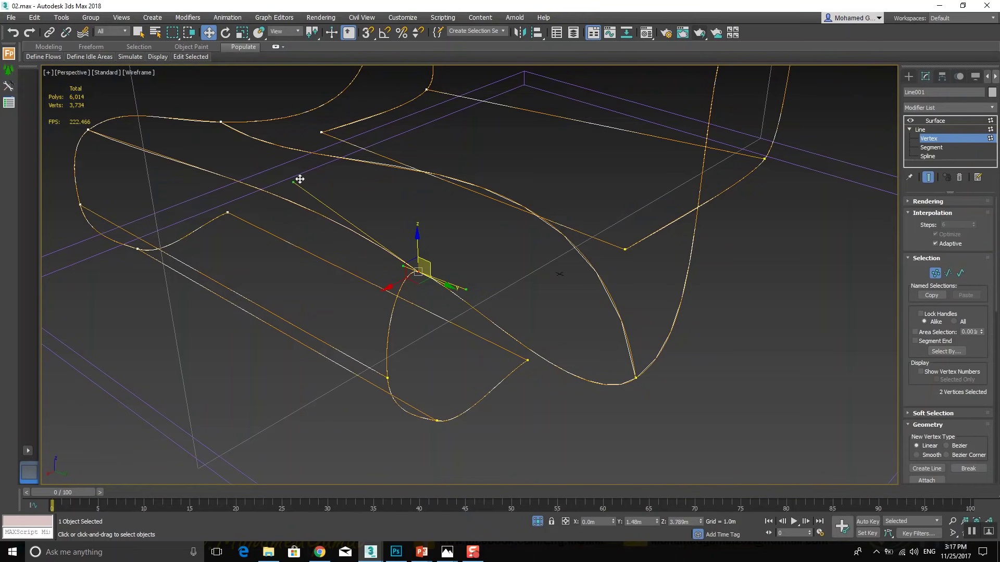
pyautogui.press('F3')
pyautogui.moveTo(357, 218)
pyautogui.keyDown('alt'); pyautogui.mouseDown(button='middle')
pyautogui.moveTo(364, 295)
pyautogui.moveTo(393, 286)
pyautogui.mouseUp(button='middle'); pyautogui.keyUp('alt')
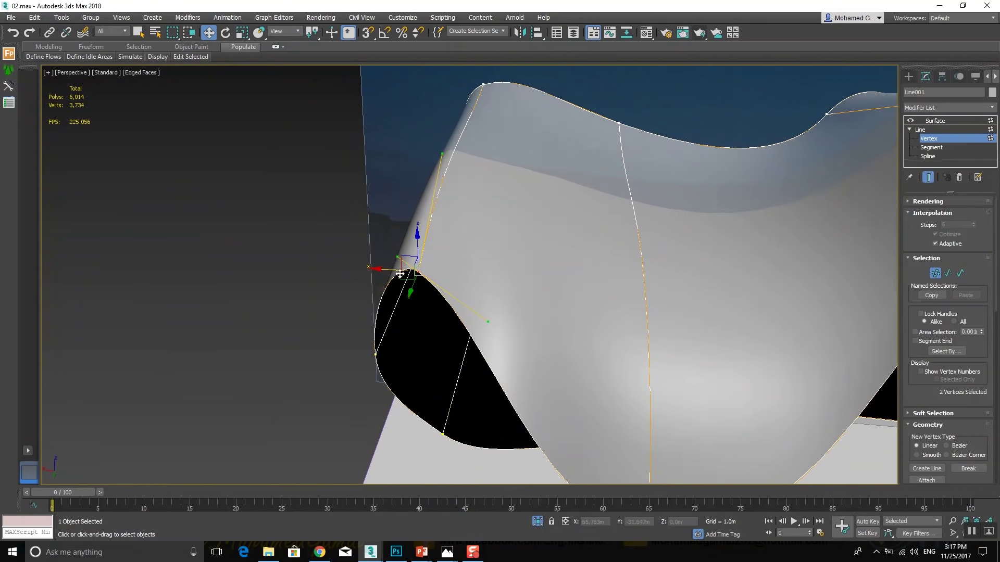
pyautogui.moveTo(442, 155); pyautogui.dragTo(456, 164)
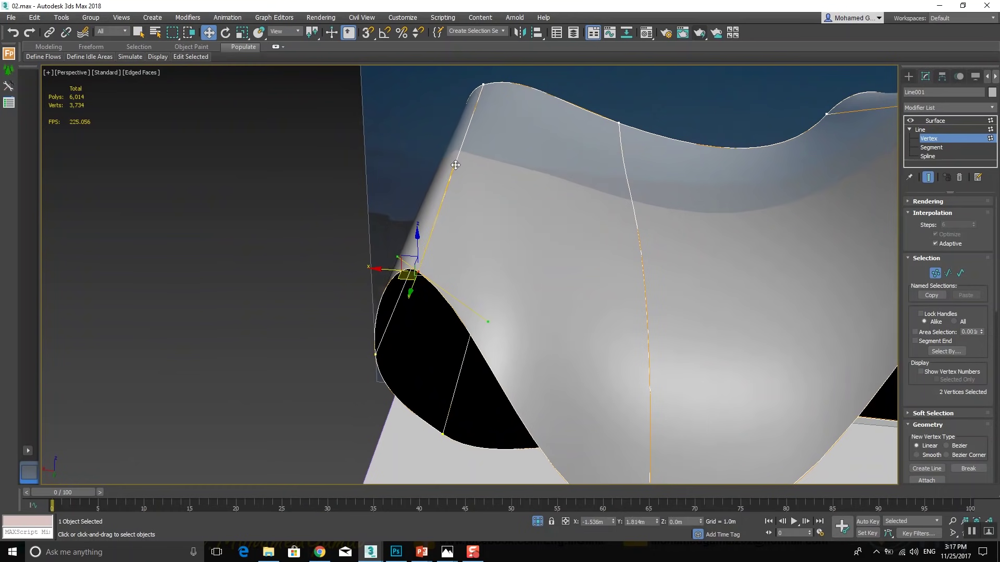
# Select spline 7's bottom vertex and move it to reshape the surface there
pyautogui.moveTo(433, 292)
pyautogui.keyDown('alt'); pyautogui.mouseDown(button='middle')
pyautogui.moveTo(455, 287)
pyautogui.moveTo(381, 370)
pyautogui.moveTo(368, 401)
pyautogui.mouseUp(button='middle'); pyautogui.keyUp('alt')
pyautogui.press('F3')
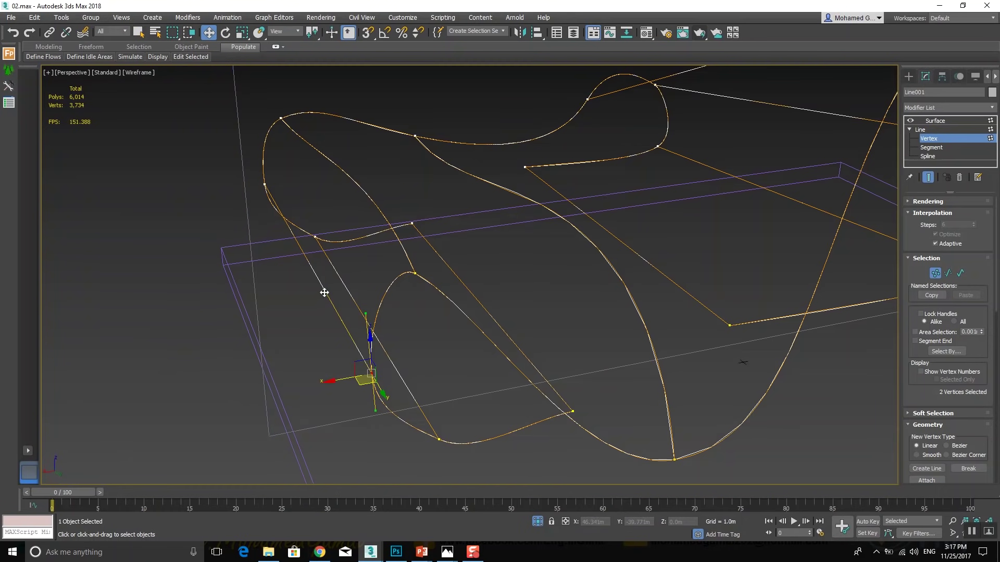
pyautogui.press('F3')
pyautogui.moveTo(400, 407)
pyautogui.keyDown('alt'); pyautogui.mouseDown(button='middle')
pyautogui.moveTo(385, 381)
pyautogui.moveTo(397, 428)
pyautogui.mouseUp(button='middle'); pyautogui.keyUp('alt')
pyautogui.moveTo(452, 432); pyautogui.dragTo(416, 482)
pyautogui.press('F3')
pyautogui.keyDown('alt'); pyautogui.moveTo(416, 482); pyautogui.dragTo(444, 431, button='middle'); pyautogui.keyUp('alt')
pyautogui.moveTo(401, 361)
pyautogui.keyDown('alt'); pyautogui.mouseDown(button='middle')
pyautogui.moveTo(470, 357)
pyautogui.moveTo(474, 376)
pyautogui.moveTo(512, 398)
pyautogui.moveTo(426, 413)
pyautogui.mouseUp(button='middle'); pyautogui.keyUp('alt')
pyautogui.click(428, 409)
pyautogui.press('F3')
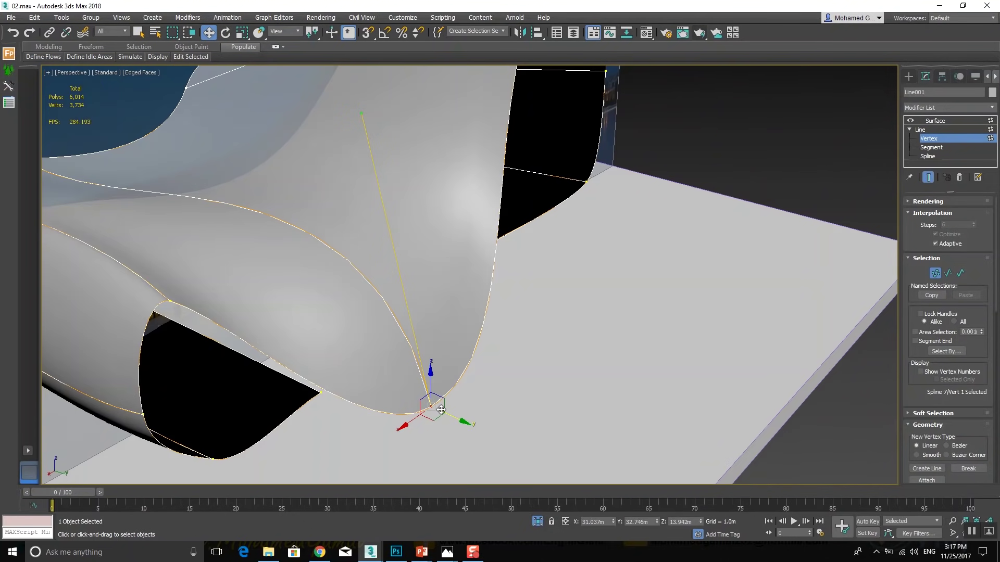
pyautogui.moveTo(436, 409)
pyautogui.mouseDown()
pyautogui.moveTo(475, 366)
pyautogui.moveTo(457, 374)
pyautogui.moveTo(432, 418)
pyautogui.mouseUp()
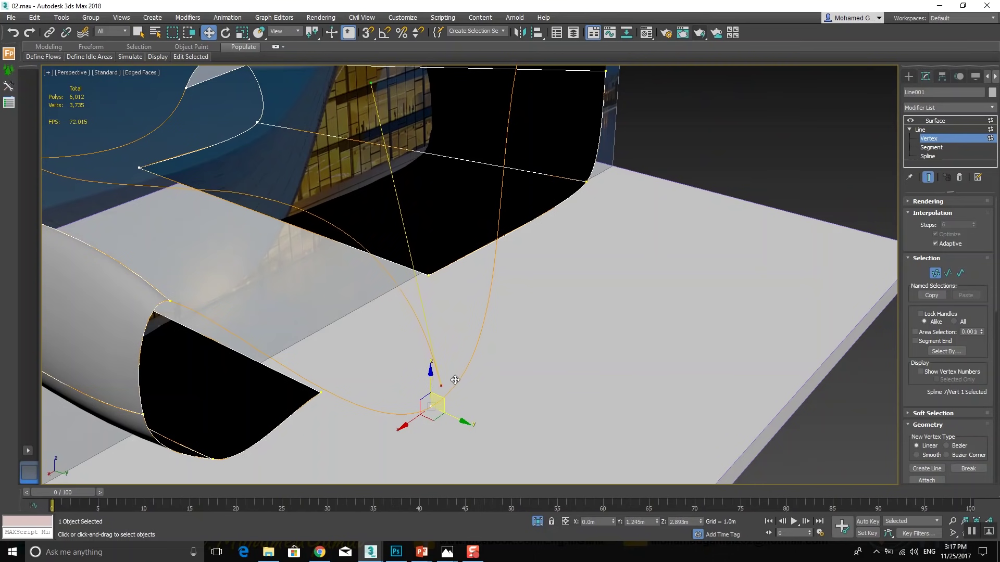
# Reselect the bottom vertices of splines 7 and 1, undoing the last change
pyautogui.click(433, 417)
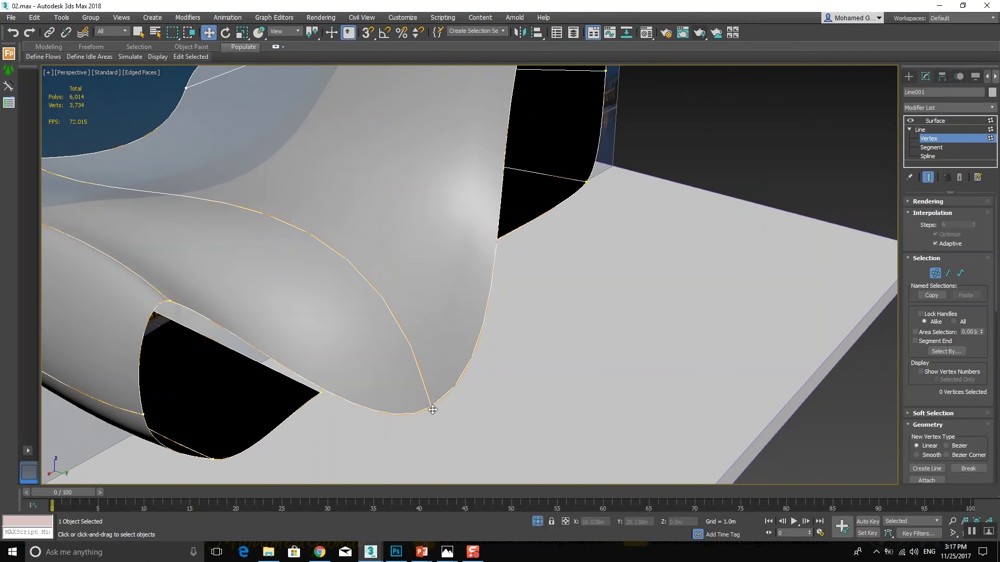
pyautogui.click(430, 407)
pyautogui.click(432, 408)
pyautogui.press('F3')
pyautogui.click(431, 407)
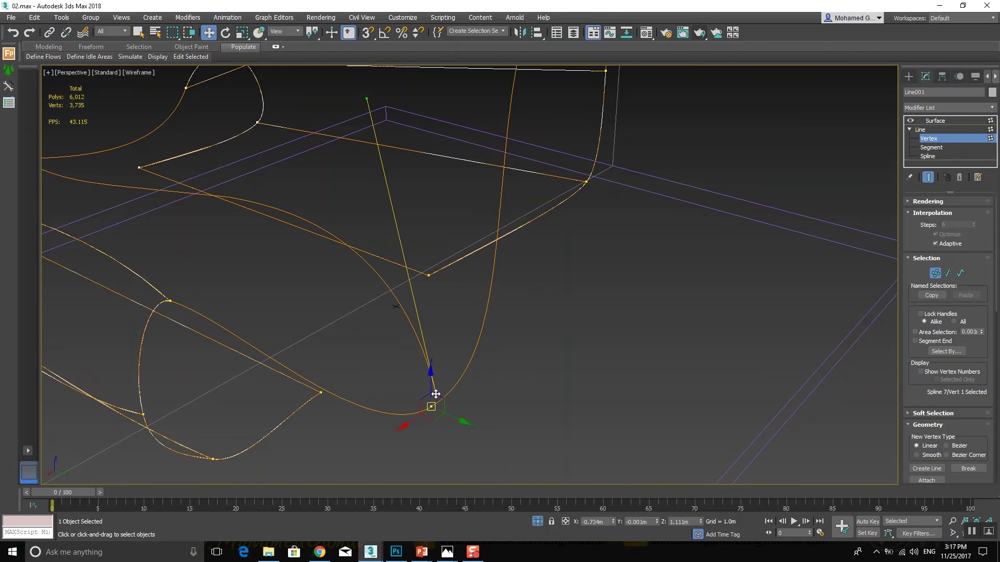
pyautogui.click(432, 406)
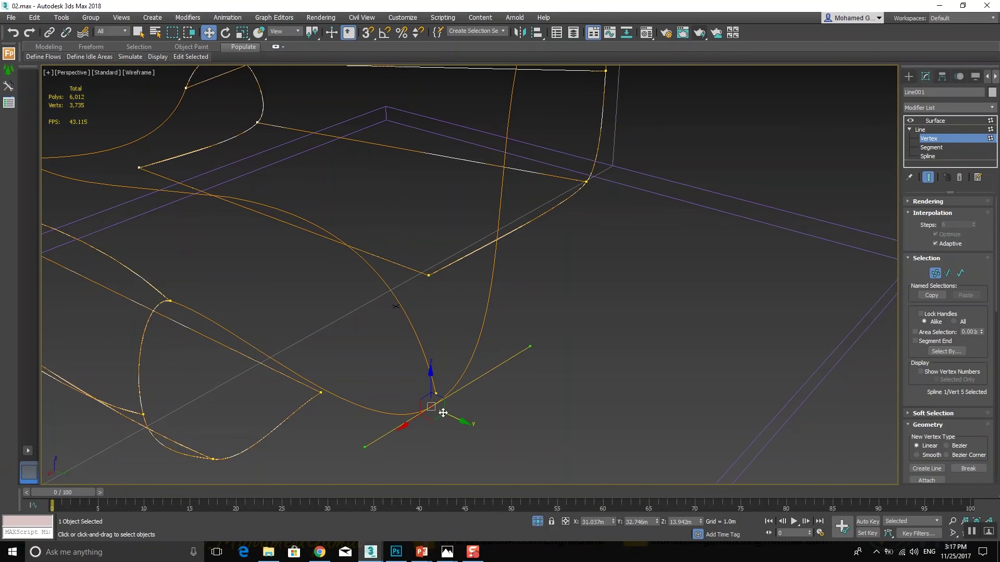
pyautogui.hotkey('ctrl', 'z')
pyautogui.press('F3')
# Select the arch vertex pair and curve the straight lower edge with its tangent
pyautogui.keyDown('alt'); pyautogui.moveTo(461, 393); pyautogui.dragTo(379, 468, button='middle'); pyautogui.keyUp('alt')
pyautogui.keyDown('alt'); pyautogui.moveTo(422, 425); pyautogui.dragTo(362, 425, button='middle'); pyautogui.keyUp('alt')
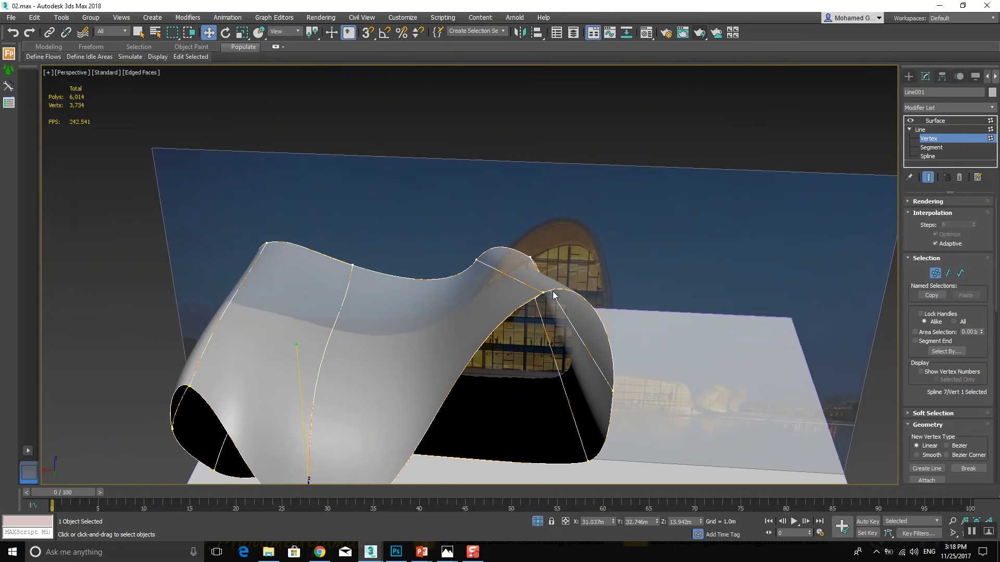
pyautogui.keyDown('alt'); pyautogui.moveTo(503, 316); pyautogui.dragTo(564, 342, button='middle'); pyautogui.keyUp('alt')
pyautogui.moveTo(564, 343); pyautogui.dragTo(544, 354)
pyautogui.moveTo(543, 354)
pyautogui.keyDown('alt'); pyautogui.mouseDown(button='middle')
pyautogui.moveTo(585, 352)
pyautogui.moveTo(569, 339)
pyautogui.mouseUp(button='middle'); pyautogui.keyUp('alt')
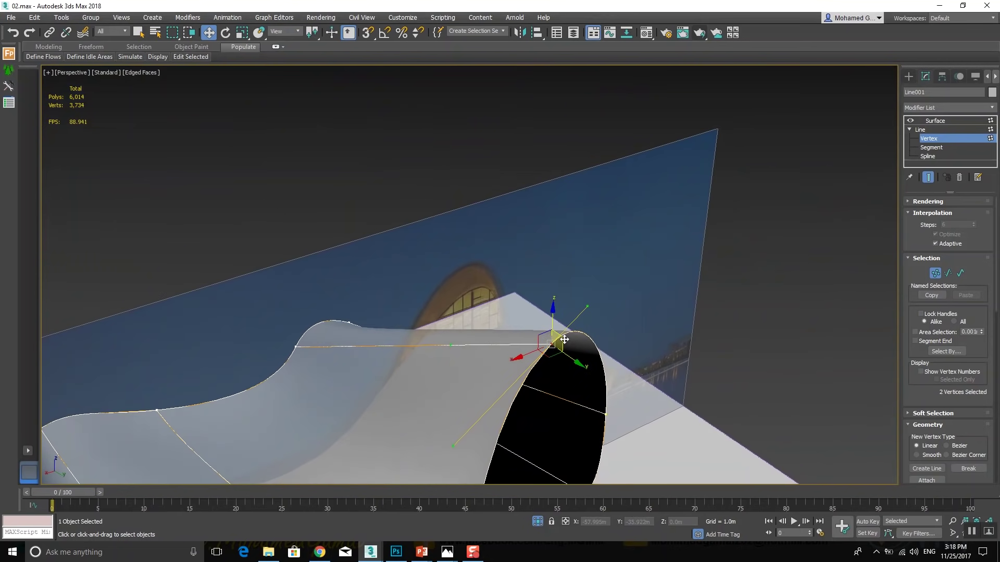
pyautogui.moveTo(451, 346)
pyautogui.keyDown('alt'); pyautogui.mouseDown(button='middle')
pyautogui.moveTo(523, 373)
pyautogui.moveTo(555, 320)
pyautogui.mouseUp(button='middle'); pyautogui.keyUp('alt')
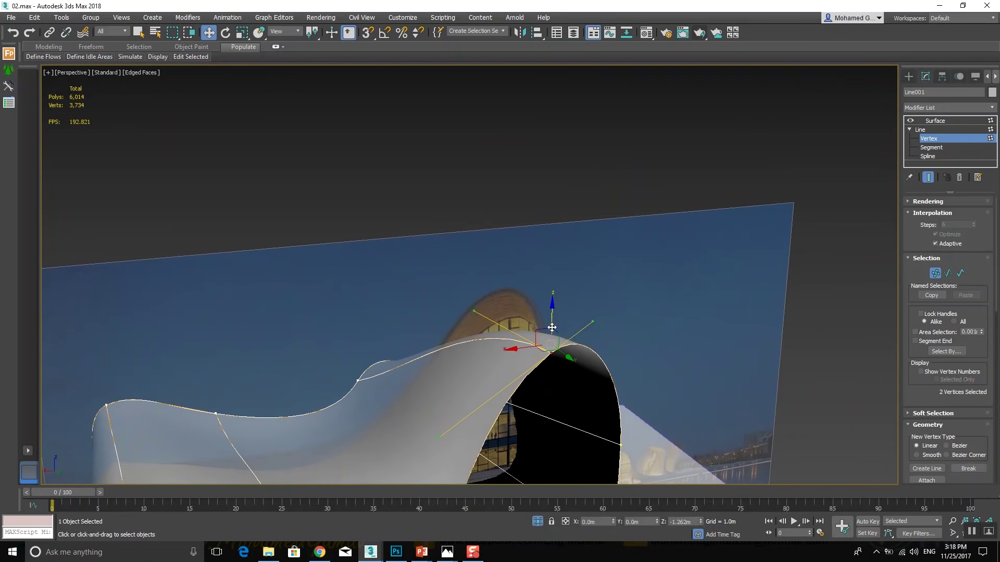
pyautogui.moveTo(586, 397)
pyautogui.keyDown('alt'); pyautogui.mouseDown(button='middle')
pyautogui.moveTo(501, 386)
pyautogui.moveTo(527, 334)
pyautogui.moveTo(547, 375)
pyautogui.mouseUp(button='middle'); pyautogui.keyUp('alt')
pyautogui.scroll(-3, 527, 334)
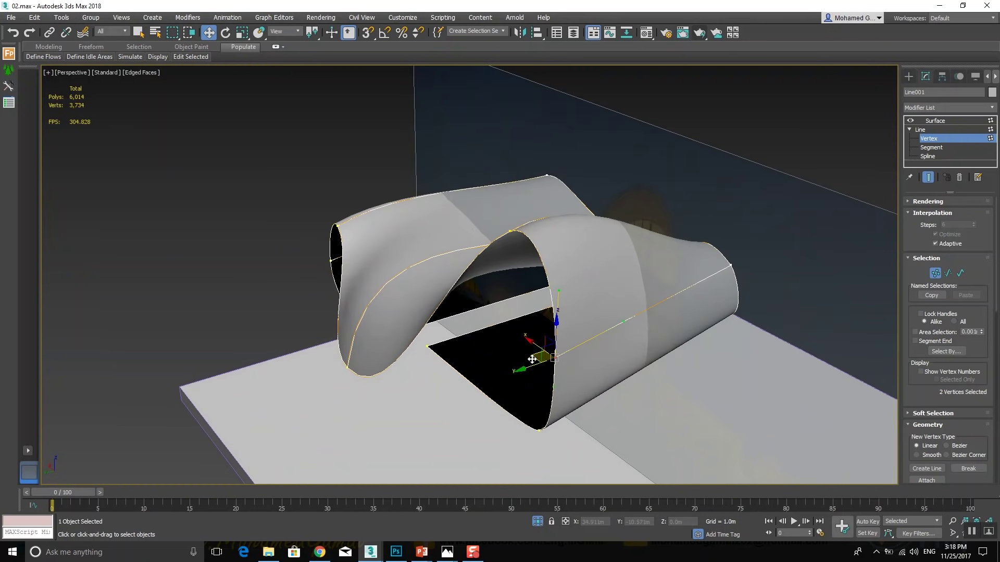
pyautogui.moveTo(622, 321); pyautogui.dragTo(599, 364)
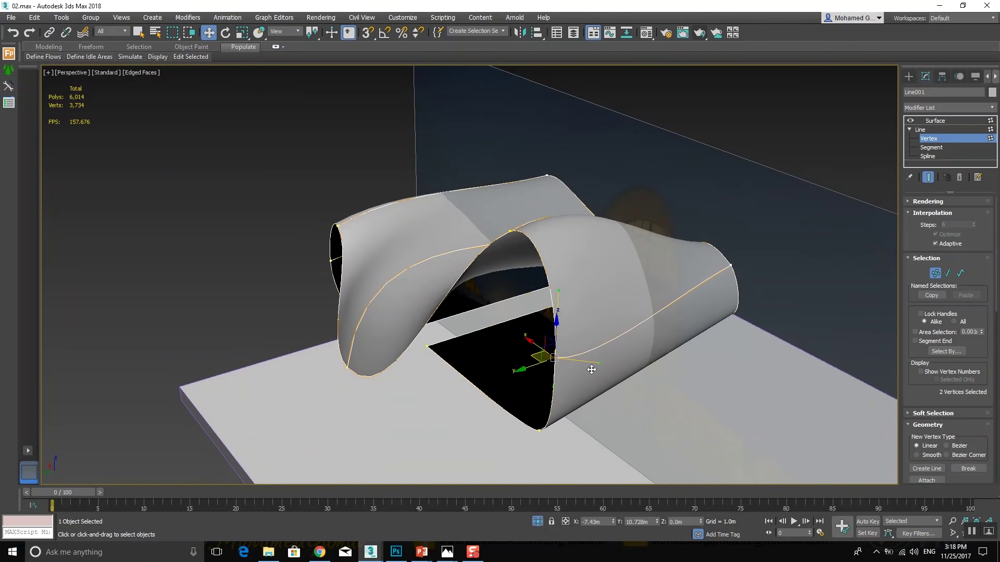
pyautogui.moveTo(530, 358)
pyautogui.mouseDown()
pyautogui.moveTo(541, 376)
pyautogui.moveTo(527, 443)
pyautogui.mouseUp()
# Convert the front bottom vertex into a sharp Corner vertex
pyautogui.press('3')
pyautogui.press('F3')
pyautogui.press('F3')
pyautogui.press('2')
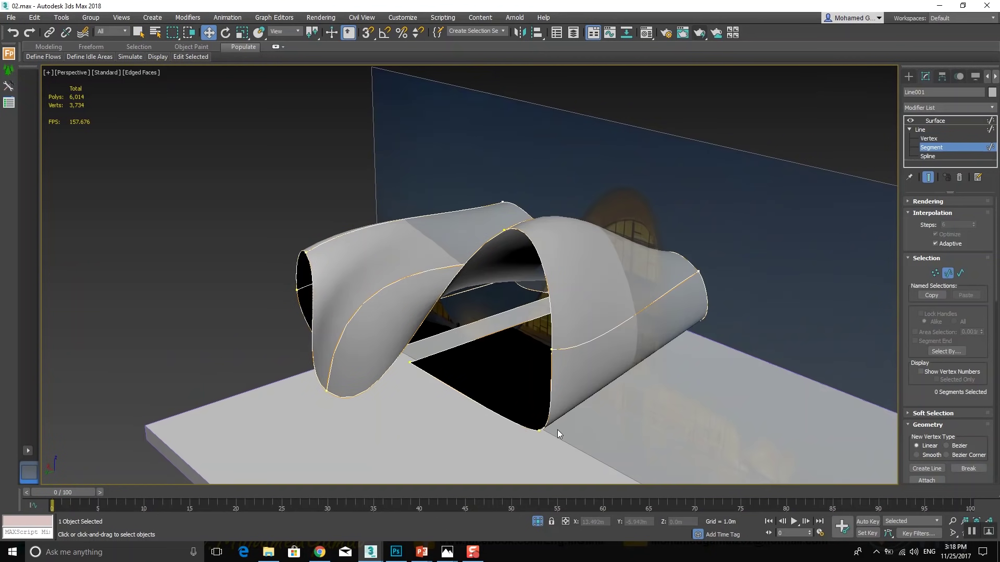
pyautogui.click(545, 428)
pyautogui.press('1')
pyautogui.click(539, 432)
pyautogui.moveTo(538, 449)
pyautogui.keyDown('alt'); pyautogui.mouseDown(button='middle')
pyautogui.moveTo(605, 359)
pyautogui.moveTo(605, 388)
pyautogui.mouseUp(button='middle'); pyautogui.keyUp('alt')
pyautogui.hotkey('ctrl', 'z')
pyautogui.click(565, 451)
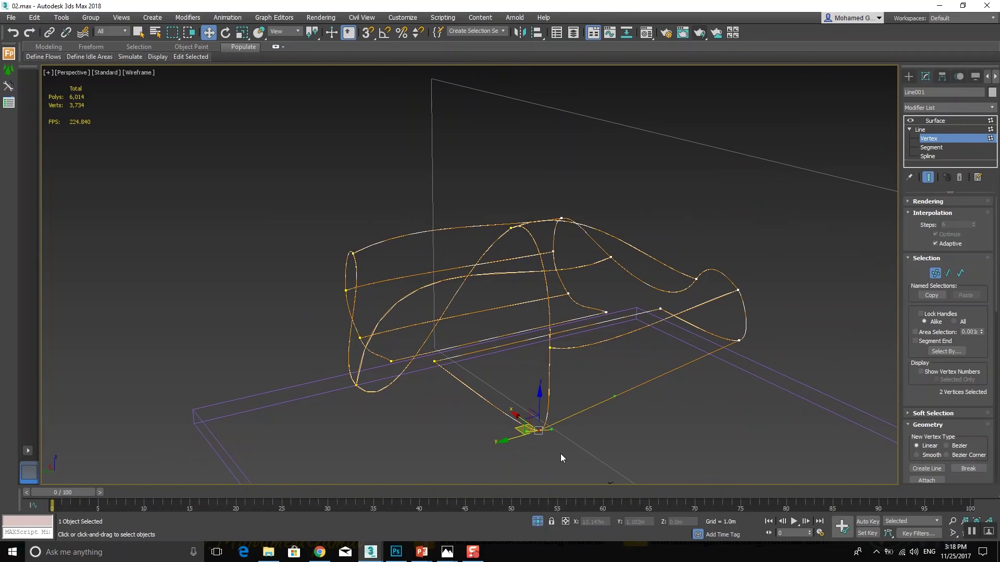
# Curve the lower segment with its vertex tangent and select the lower-edge vertices
pyautogui.press('F3')
pyautogui.press('F3')
pyautogui.keyDown('alt'); pyautogui.moveTo(561, 452); pyautogui.dragTo(545, 454, button='middle'); pyautogui.keyUp('alt')
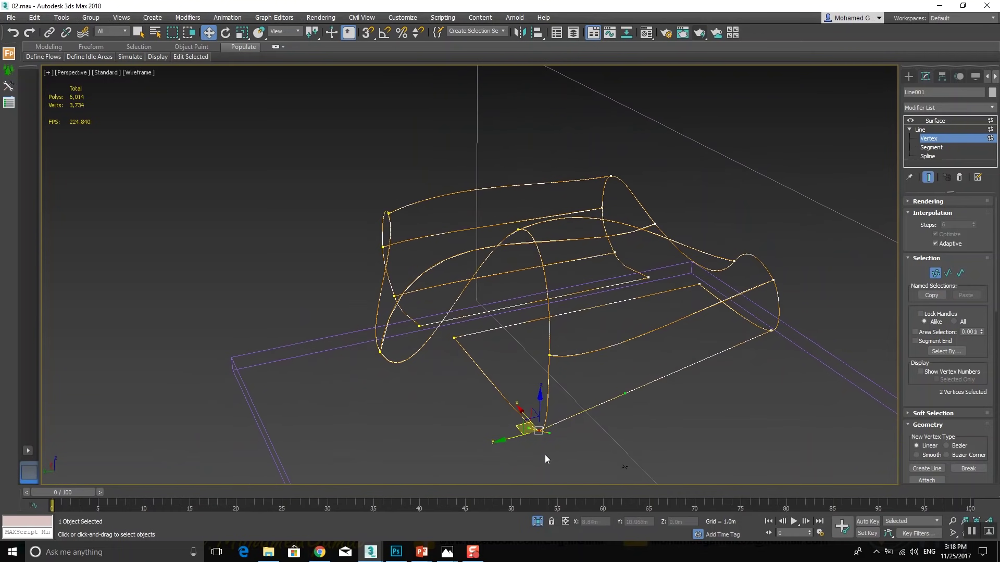
pyautogui.moveTo(624, 395)
pyautogui.mouseDown()
pyautogui.moveTo(631, 423)
pyautogui.moveTo(641, 423)
pyautogui.mouseUp()
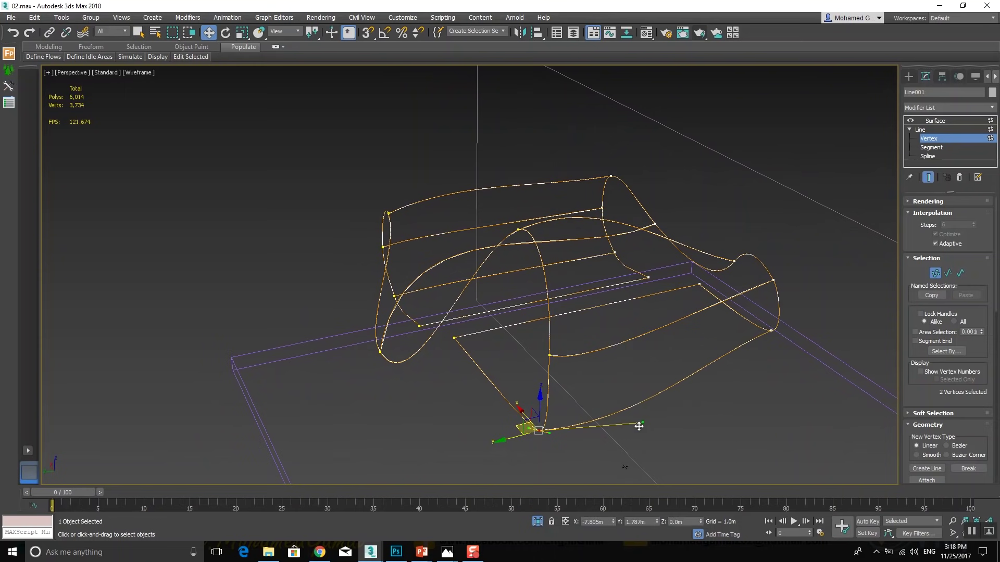
pyautogui.press('F3')
pyautogui.moveTo(608, 435)
pyautogui.keyDown('alt'); pyautogui.mouseDown(button='middle')
pyautogui.moveTo(658, 389)
pyautogui.moveTo(613, 417)
pyautogui.moveTo(536, 415)
pyautogui.moveTo(397, 438)
pyautogui.mouseUp(button='middle'); pyautogui.keyUp('alt')
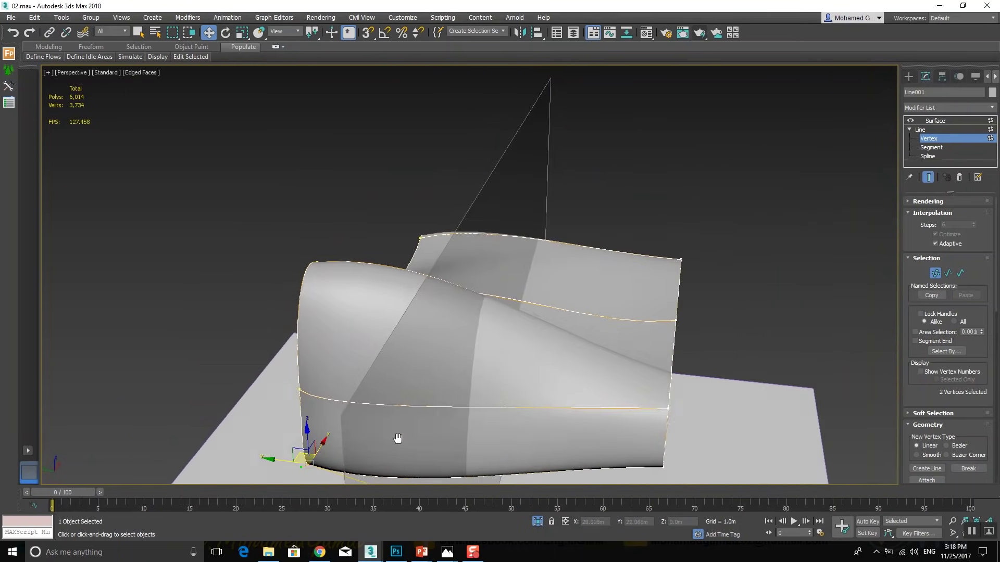
pyautogui.moveTo(721, 355); pyautogui.dragTo(632, 493)
pyautogui.moveTo(631, 492)
pyautogui.keyDown('alt'); pyautogui.mouseDown(button='middle')
pyautogui.moveTo(665, 384)
pyautogui.moveTo(626, 387)
pyautogui.moveTo(605, 345)
pyautogui.mouseUp(button='middle'); pyautogui.keyUp('alt')
pyautogui.press('F3')
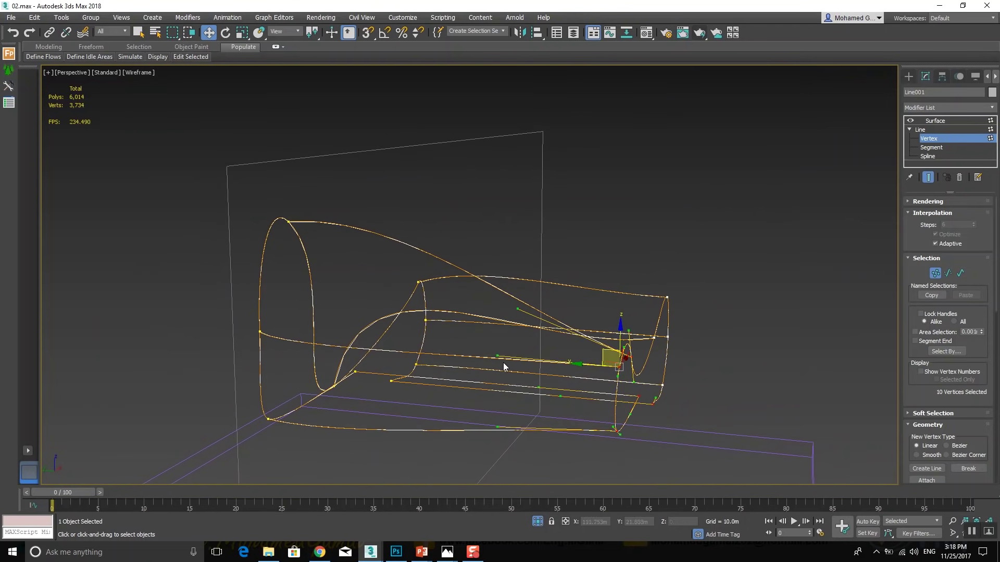
# Reshape the front opening curve via its tangent and lower the curve at the lower vertex
pyautogui.moveTo(509, 335)
pyautogui.keyDown('alt'); pyautogui.mouseDown(button='middle')
pyautogui.moveTo(513, 402)
pyautogui.moveTo(570, 354)
pyautogui.mouseUp(button='middle'); pyautogui.keyUp('alt')
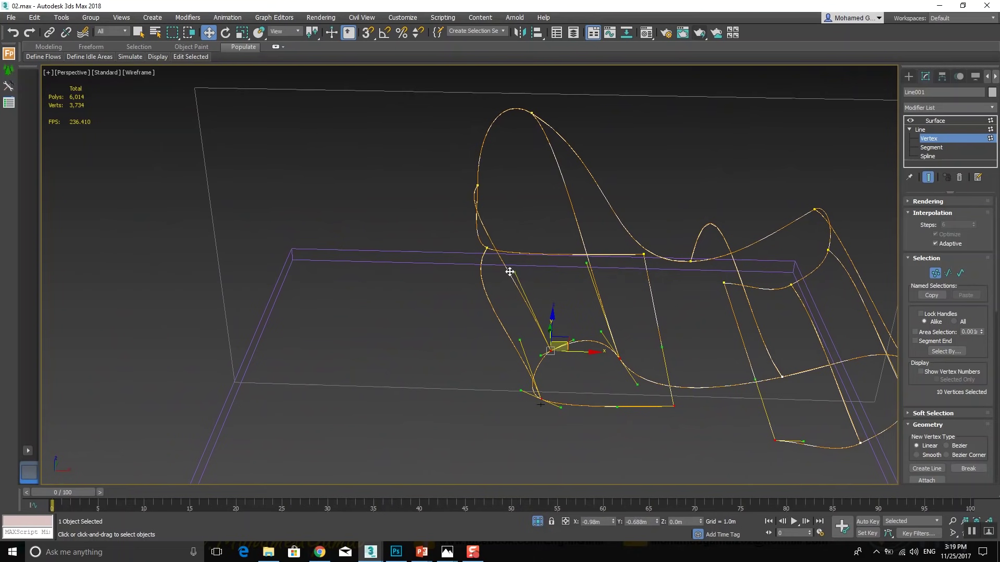
pyautogui.moveTo(490, 283)
pyautogui.keyDown('alt'); pyautogui.mouseDown(button='middle')
pyautogui.moveTo(563, 328)
pyautogui.moveTo(577, 317)
pyautogui.moveTo(644, 350)
pyautogui.mouseUp(button='middle'); pyautogui.keyUp('alt')
pyautogui.press('F3')
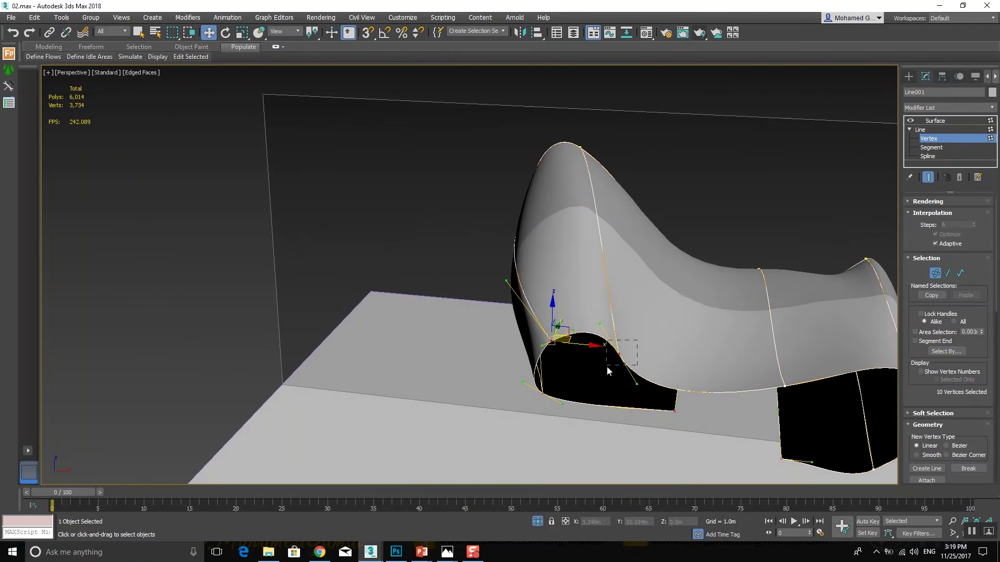
pyautogui.moveTo(607, 366); pyautogui.dragTo(608, 367)
pyautogui.keyDown('alt'); pyautogui.moveTo(609, 368); pyautogui.dragTo(534, 374, button='middle'); pyautogui.keyUp('alt')
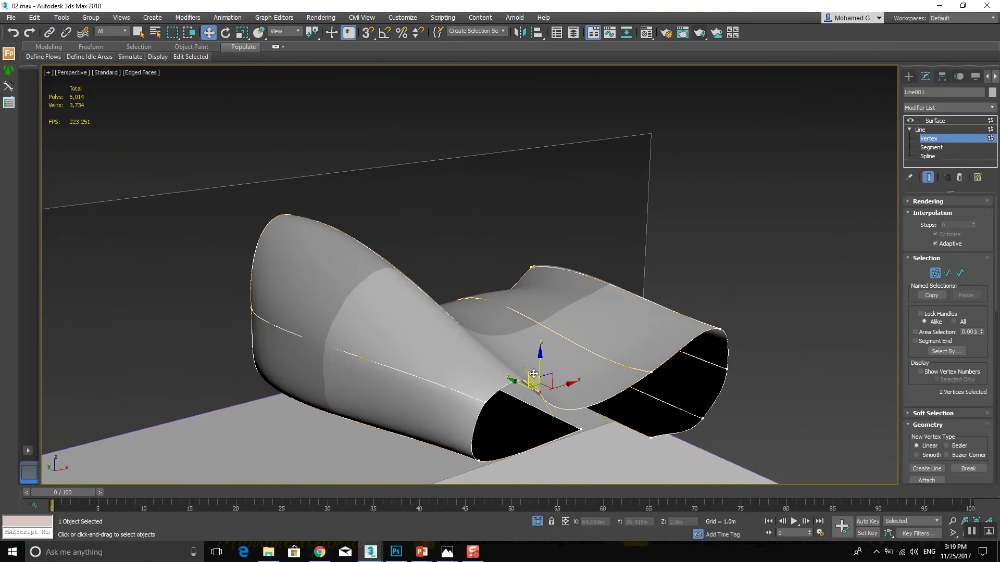
pyautogui.press('F3')
pyautogui.moveTo(453, 328)
pyautogui.mouseDown()
pyautogui.moveTo(457, 301)
pyautogui.moveTo(475, 301)
pyautogui.mouseUp()
pyautogui.moveTo(475, 301)
pyautogui.keyDown('alt'); pyautogui.mouseDown(button='middle')
pyautogui.moveTo(526, 401)
pyautogui.moveTo(516, 425)
pyautogui.mouseUp(button='middle'); pyautogui.keyUp('alt')
pyautogui.click(525, 414)
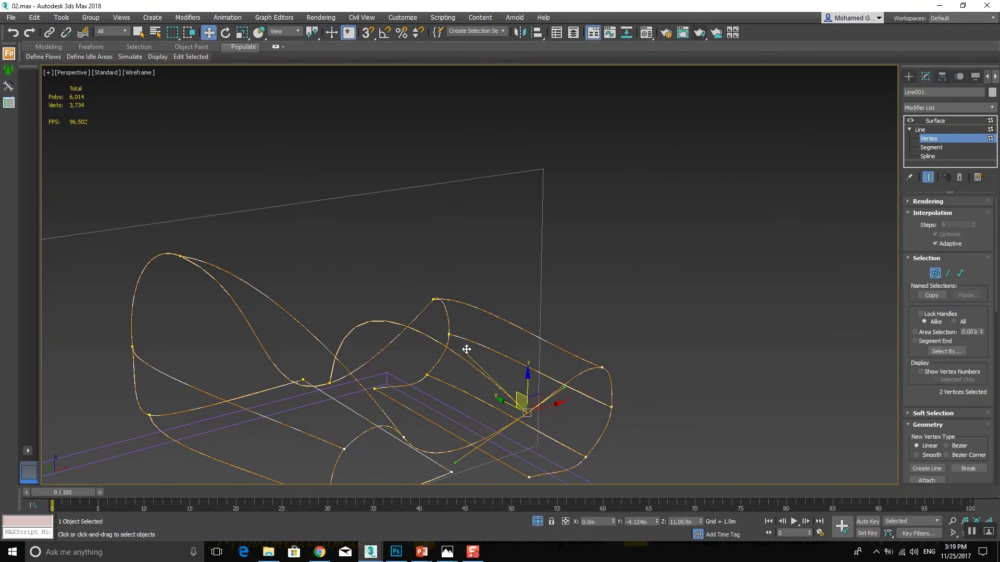
pyautogui.press('F3')
pyautogui.moveTo(456, 395); pyautogui.dragTo(446, 437)
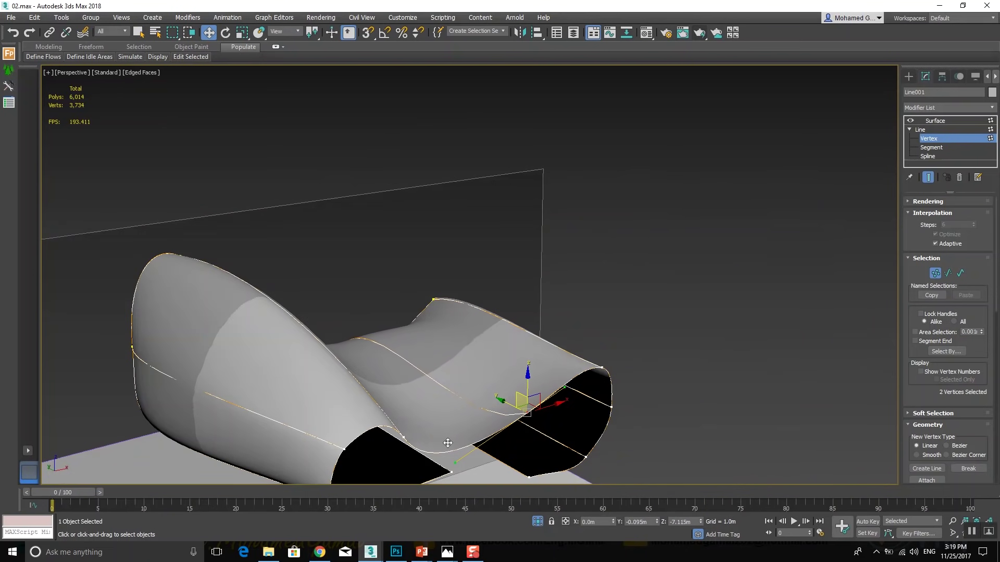
# Raise a vertex tangent and move the paired bottom vertices down-left to match the reference
pyautogui.keyDown('alt'); pyautogui.moveTo(584, 416); pyautogui.dragTo(617, 394, button='middle'); pyautogui.keyUp('alt')
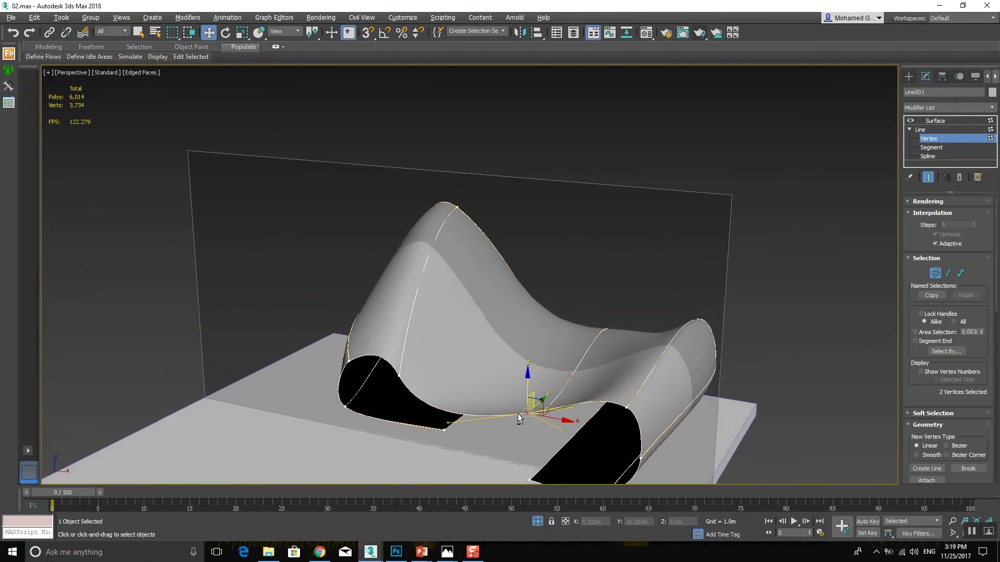
pyautogui.press('F3')
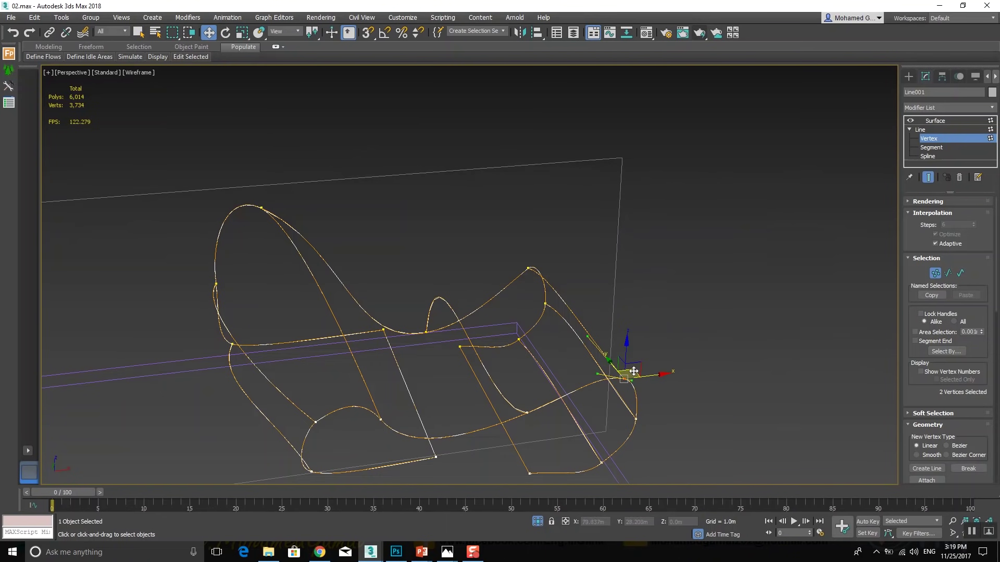
pyautogui.moveTo(589, 336); pyautogui.dragTo(623, 348)
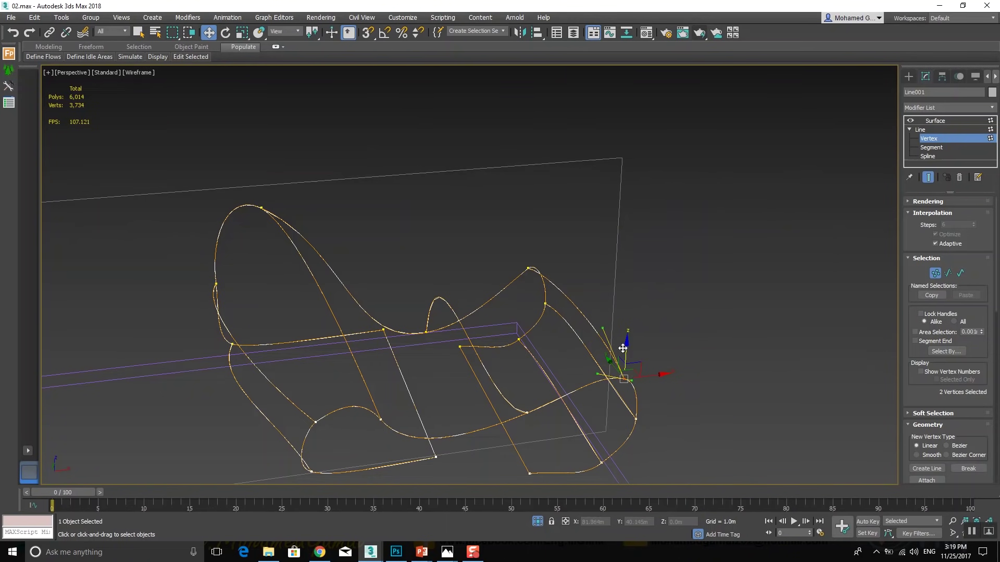
pyautogui.moveTo(652, 441)
pyautogui.keyDown('alt'); pyautogui.mouseDown(button='middle')
pyautogui.moveTo(607, 433)
pyautogui.moveTo(560, 450)
pyautogui.mouseUp(button='middle'); pyautogui.keyUp('alt')
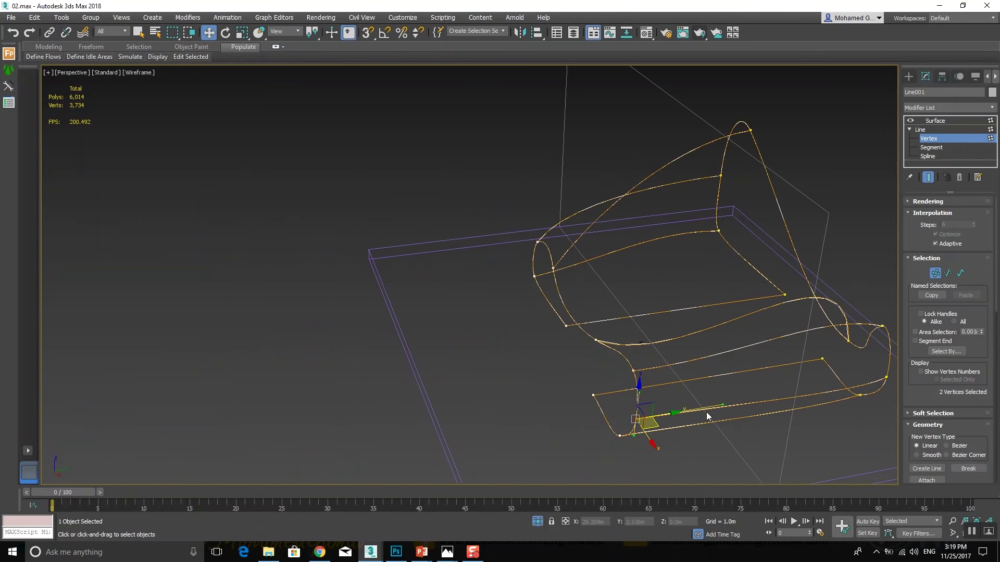
pyautogui.moveTo(722, 404); pyautogui.dragTo(705, 420)
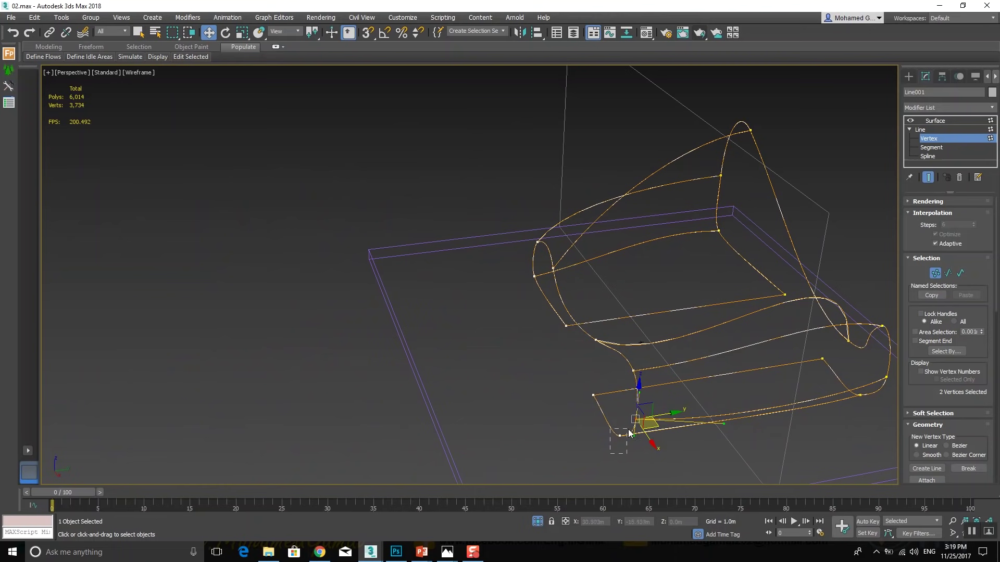
pyautogui.scroll(-2, 704, 430)
pyautogui.scroll(-3, 568, 396)
pyautogui.keyDown('alt'); pyautogui.moveTo(567, 396); pyautogui.dragTo(595, 357, button='middle'); pyautogui.keyUp('alt')
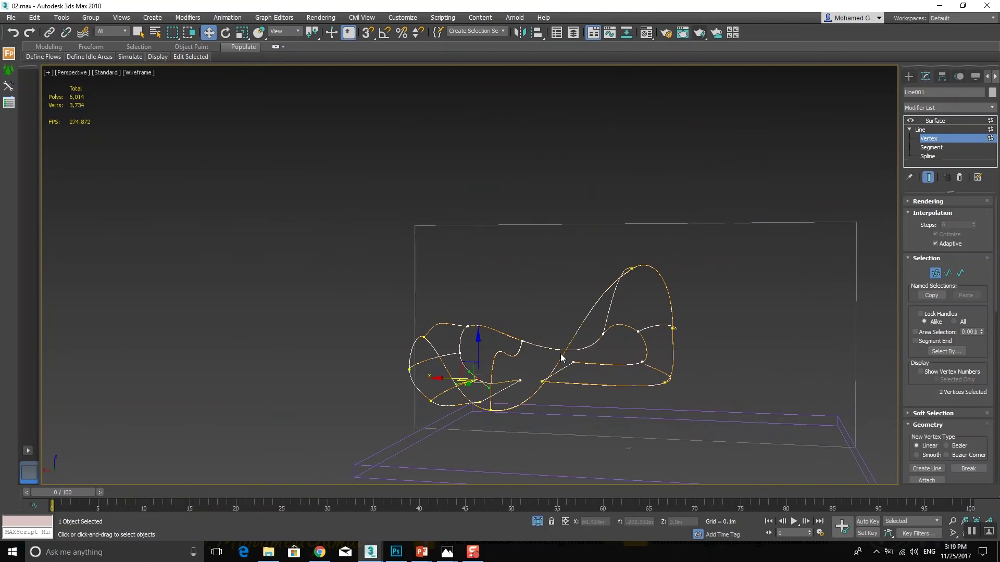
pyautogui.press('F3')
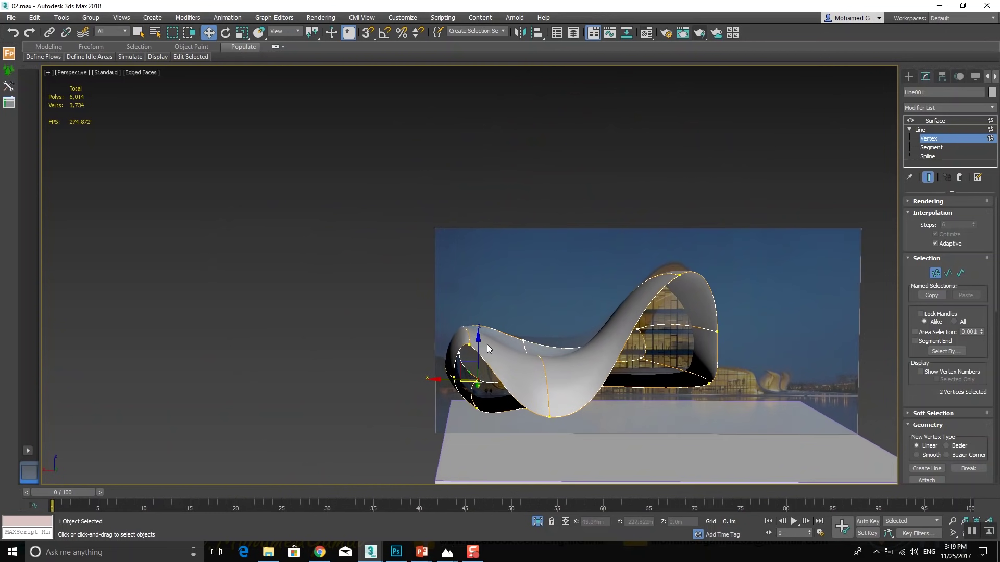
# Move the two left-tip vertices to form a pointed wing tip
pyautogui.scroll(3, 523, 339)
pyautogui.moveTo(462, 351)
pyautogui.mouseDown()
pyautogui.moveTo(453, 364)
pyautogui.moveTo(451, 327)
pyautogui.mouseUp()
pyautogui.press('F3')
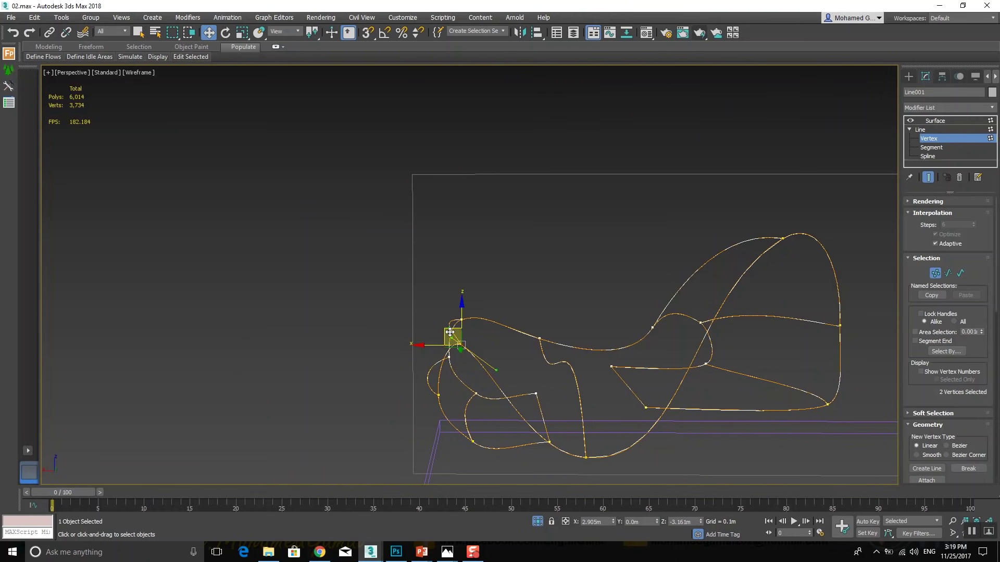
pyautogui.press('F3')
pyautogui.moveTo(450, 332); pyautogui.dragTo(455, 344)
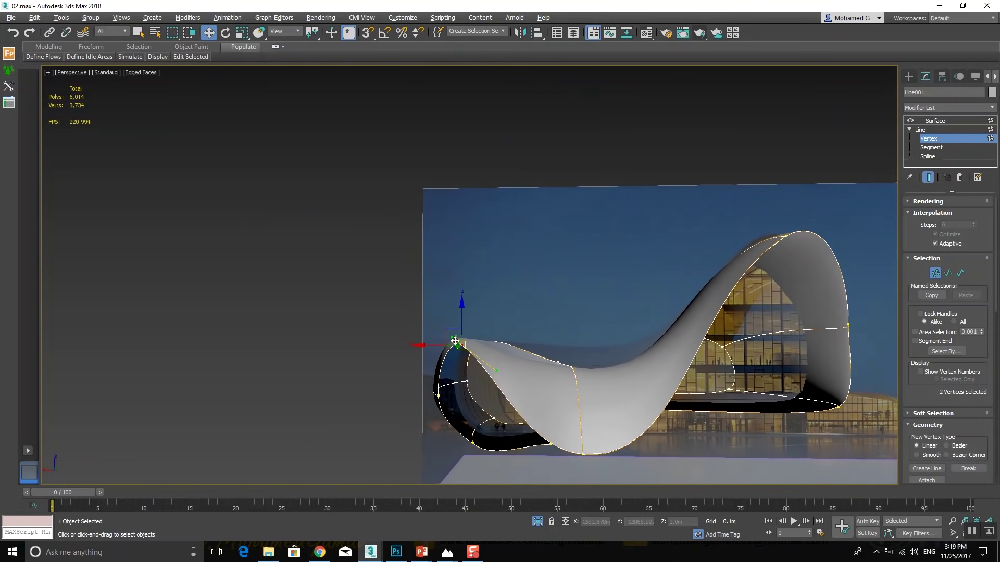
pyautogui.scroll(2, 457, 328)
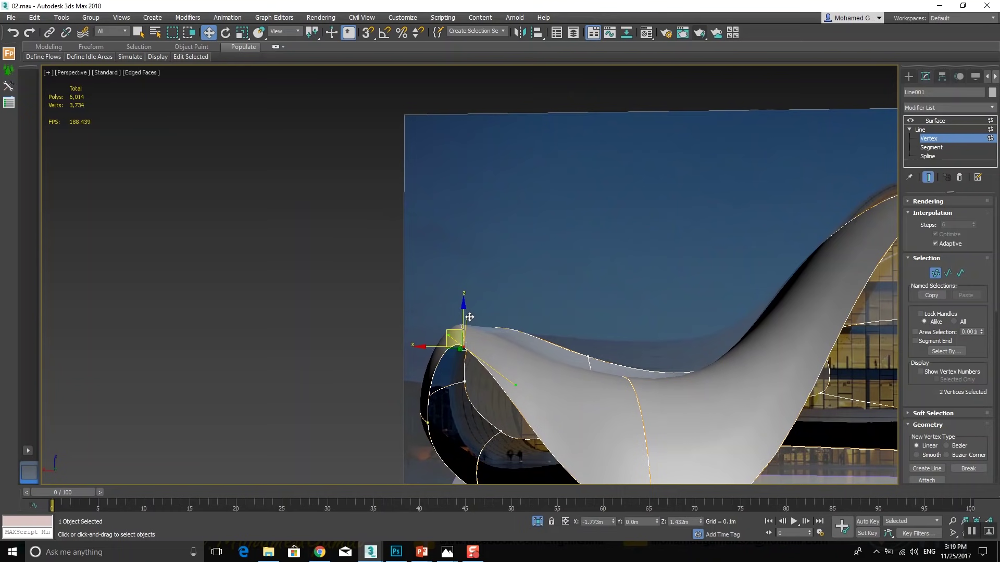
pyautogui.scroll(-1, 537, 314)
pyautogui.scroll(-2, 536, 295)
pyautogui.scroll(-2, 531, 291)
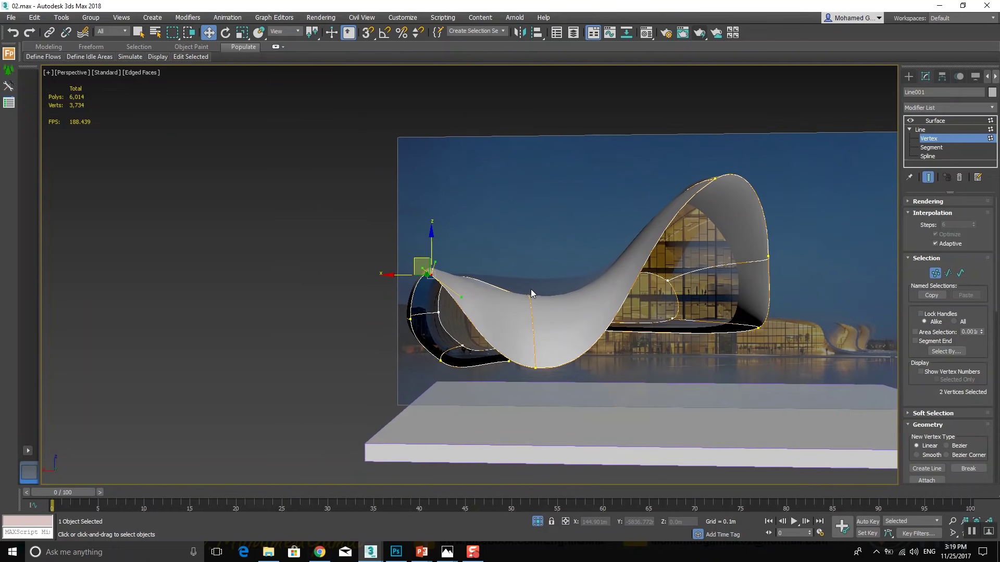
pyautogui.moveTo(567, 290)
pyautogui.keyDown('alt'); pyautogui.mouseDown(button='middle')
pyautogui.moveTo(604, 303)
pyautogui.moveTo(584, 296)
pyautogui.mouseUp(button='middle'); pyautogui.keyUp('alt')
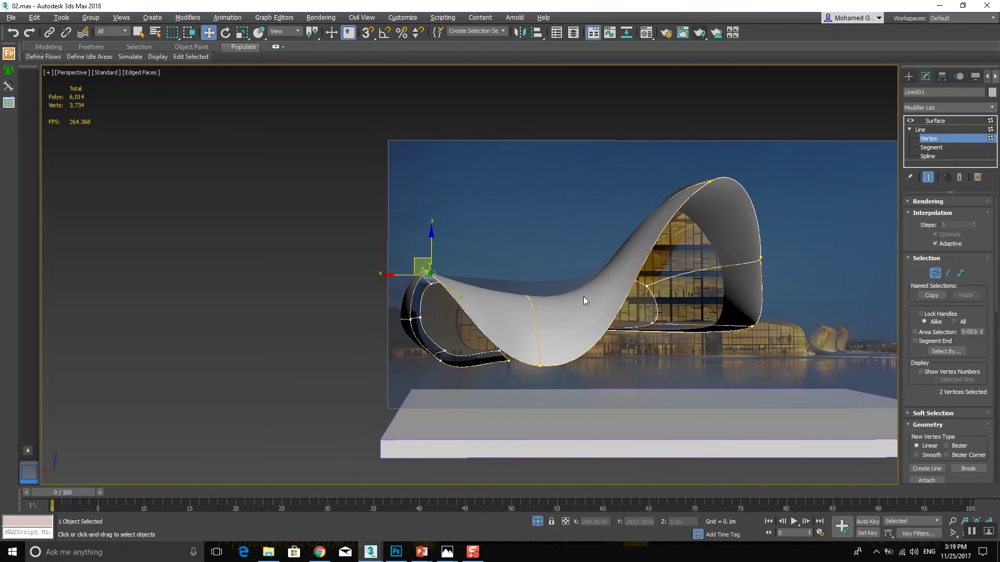
# Maximize the Back viewport to full size
pyautogui.hotkey('alt', 'w')
pyautogui.middleClick(598, 213)
pyautogui.hotkey('alt', 'w')
# Convert the lower vertices to Bezier and drag their handles to smooth the lower-left curve
pyautogui.scroll(2, 363, 327)
pyautogui.keyDown('ctrl'); pyautogui.click(242, 348); pyautogui.keyUp('ctrl')
pyautogui.rightClick(267, 349)
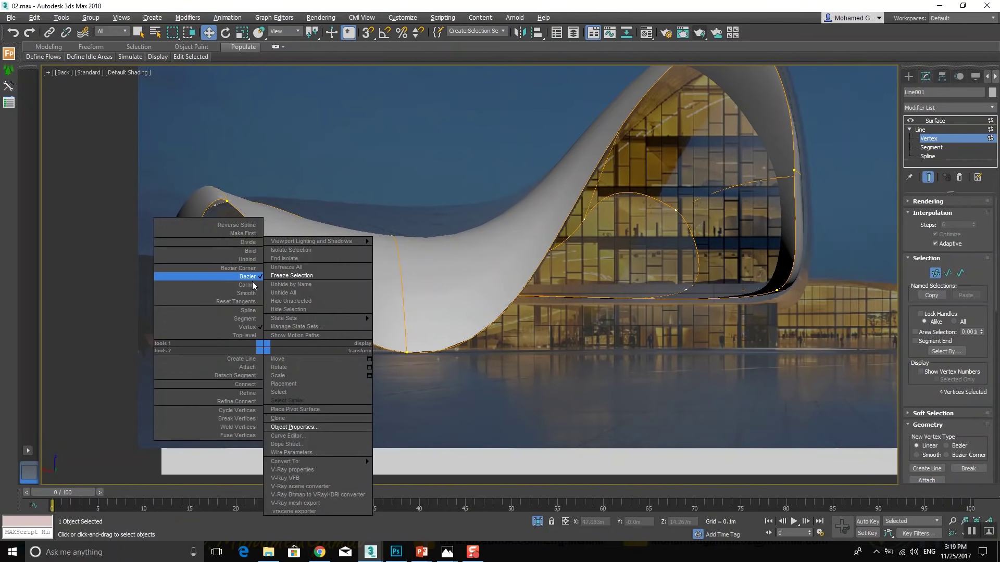
pyautogui.click(251, 269)
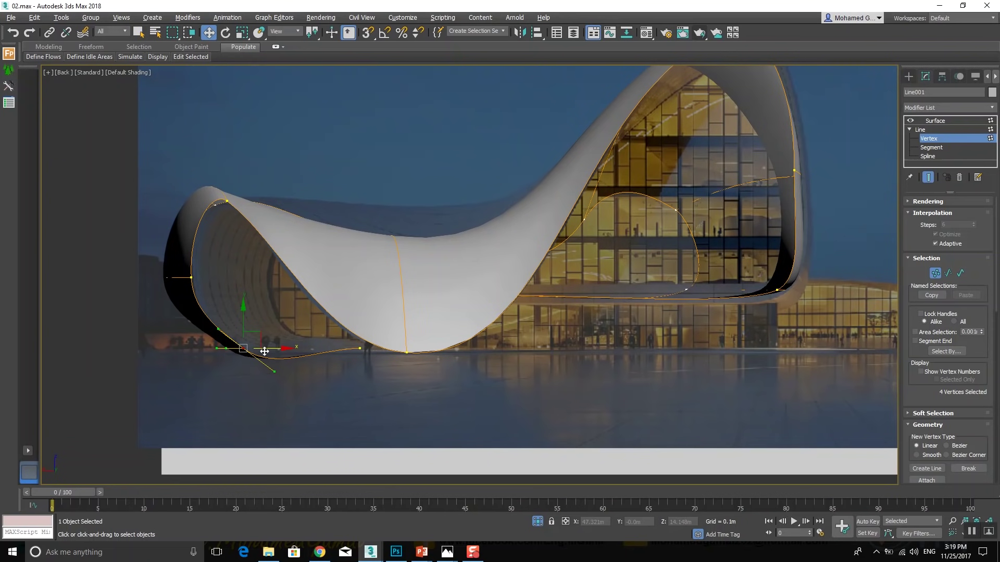
pyautogui.moveTo(273, 369)
pyautogui.mouseDown()
pyautogui.moveTo(290, 347)
pyautogui.moveTo(255, 334)
pyautogui.mouseUp()
pyautogui.moveTo(274, 371); pyautogui.dragTo(291, 350)
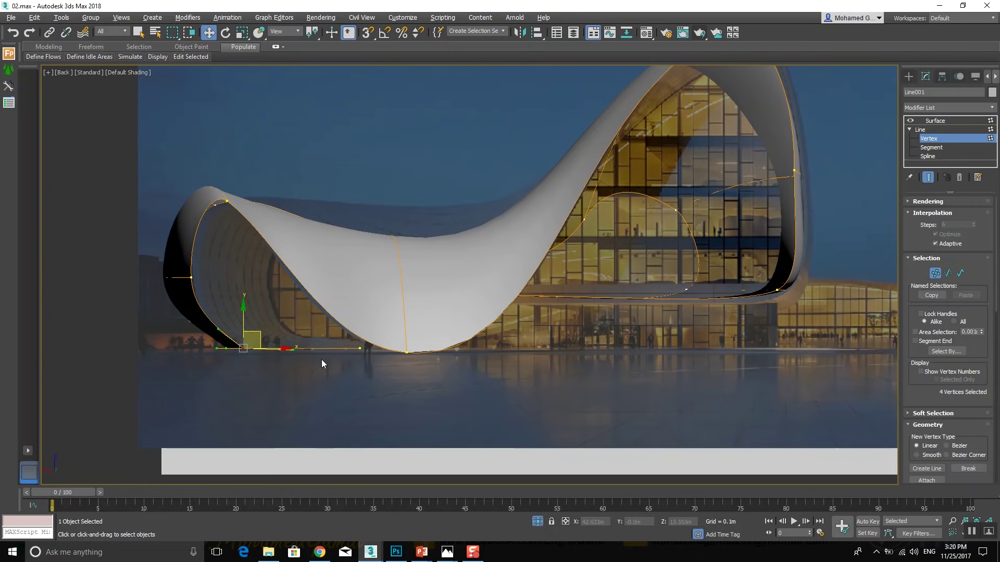
# Select the arch's top and right-side vertices, then restore the four-view Perspective layout
pyautogui.scroll(-2, 351, 388)
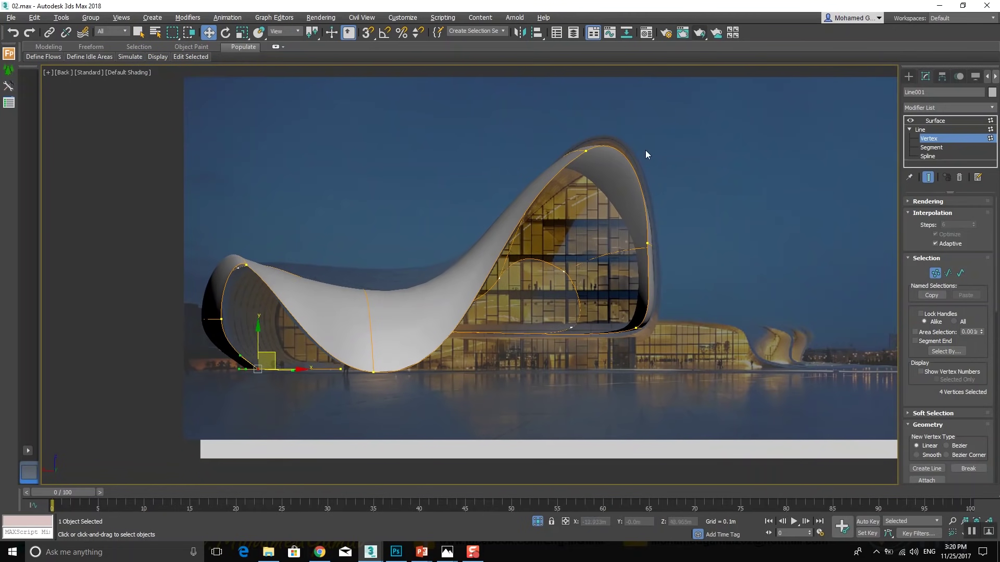
pyautogui.moveTo(625, 137); pyautogui.dragTo(577, 167)
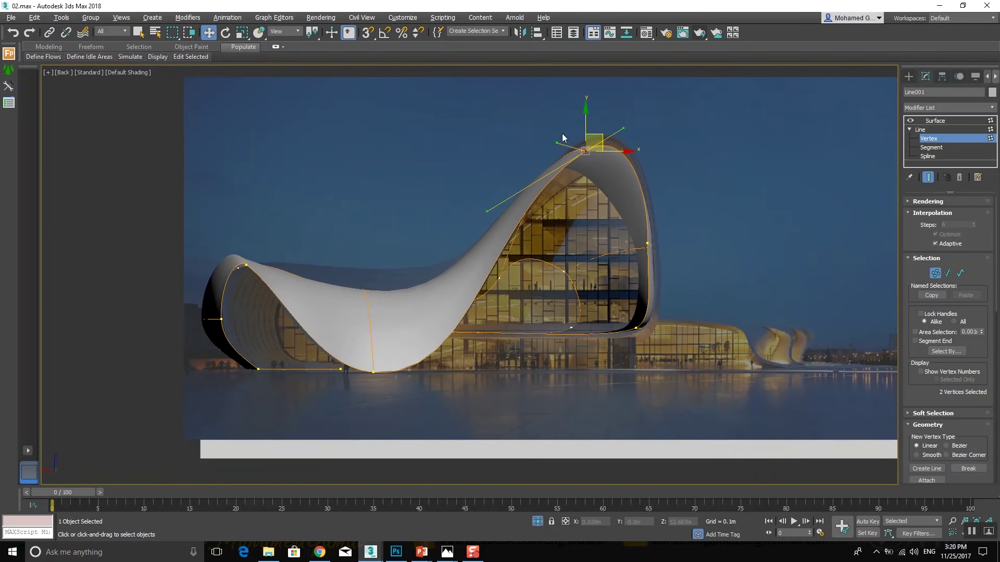
pyautogui.moveTo(668, 225); pyautogui.dragTo(642, 260)
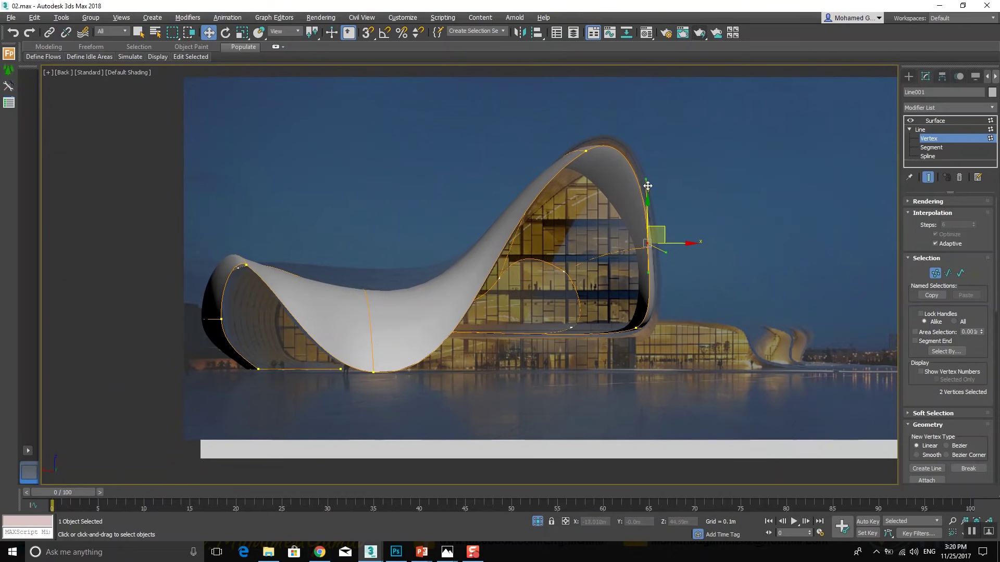
pyautogui.hotkey('alt', 'w')
pyautogui.hotkey('alt', 'w')
pyautogui.keyDown('alt'); pyautogui.moveTo(642, 370); pyautogui.dragTo(475, 298, button='middle'); pyautogui.keyUp('alt')
pyautogui.scroll(3, 475, 298)
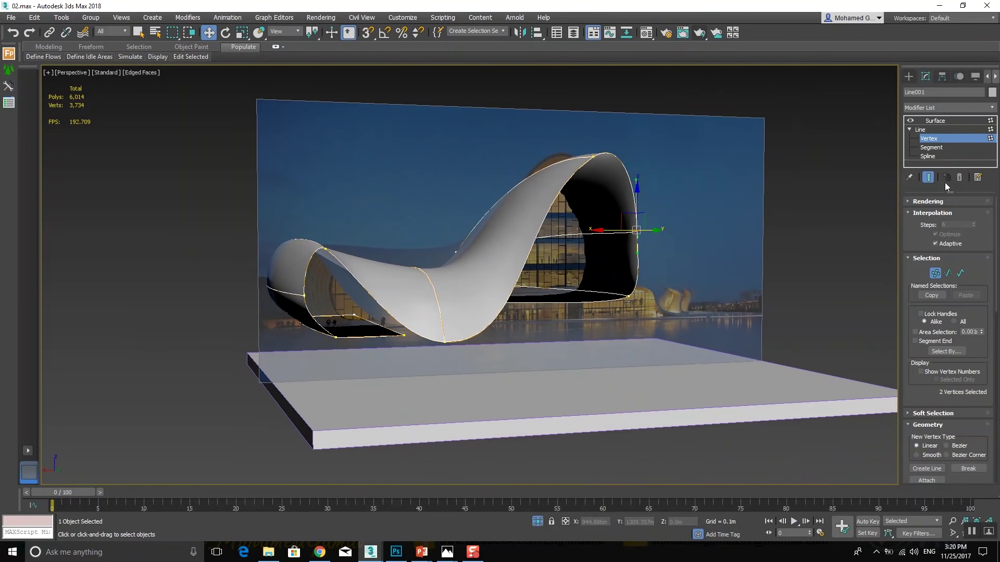
pyautogui.click(948, 121)
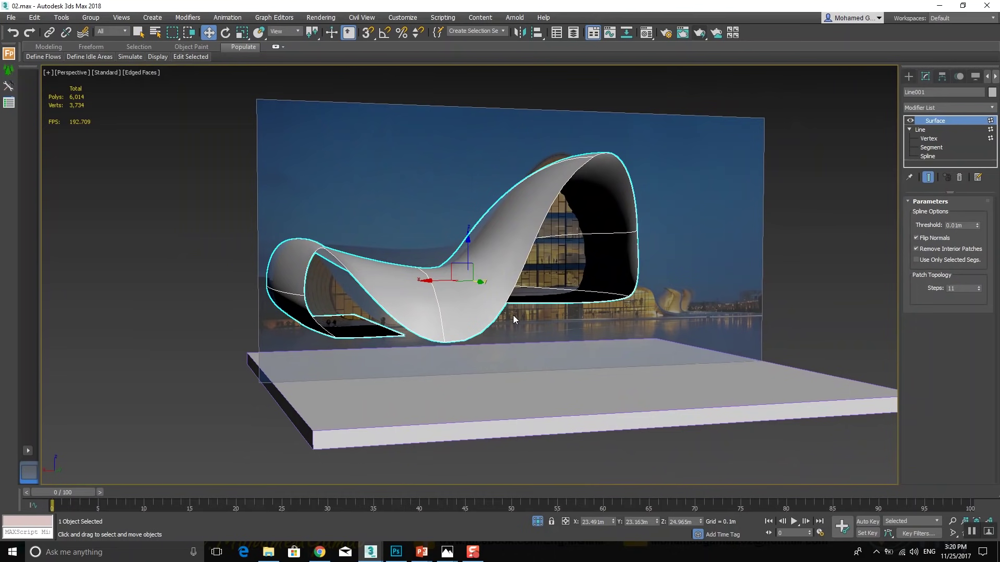
pyautogui.rightClick(478, 298)
pyautogui.moveTo(497, 411)
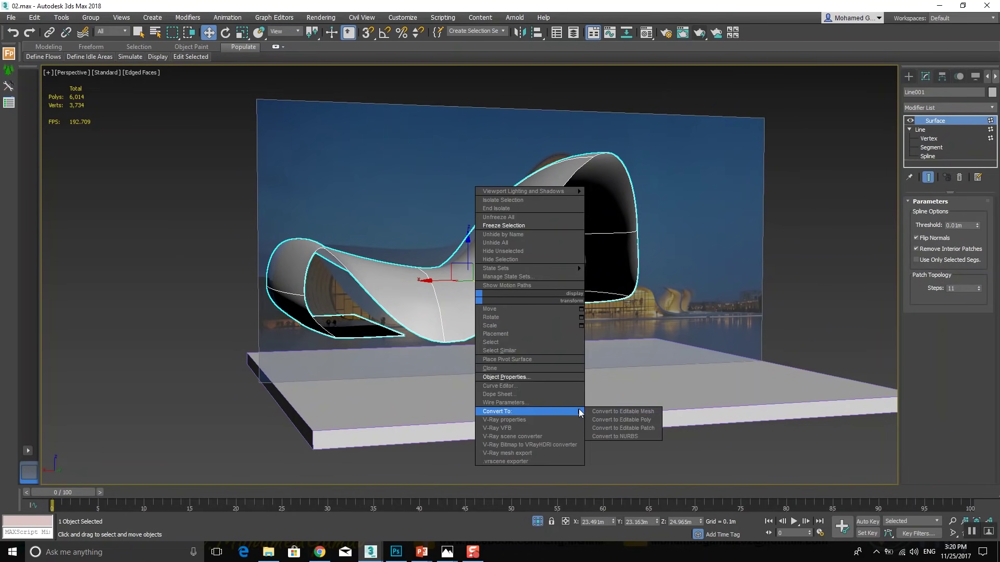
pyautogui.click(620, 423)
pyautogui.moveTo(602, 415)
pyautogui.keyDown('alt'); pyautogui.mouseDown(button='middle')
pyautogui.moveTo(493, 409)
pyautogui.moveTo(584, 415)
pyautogui.moveTo(571, 415)
pyautogui.mouseUp(button='middle'); pyautogui.keyUp('alt')
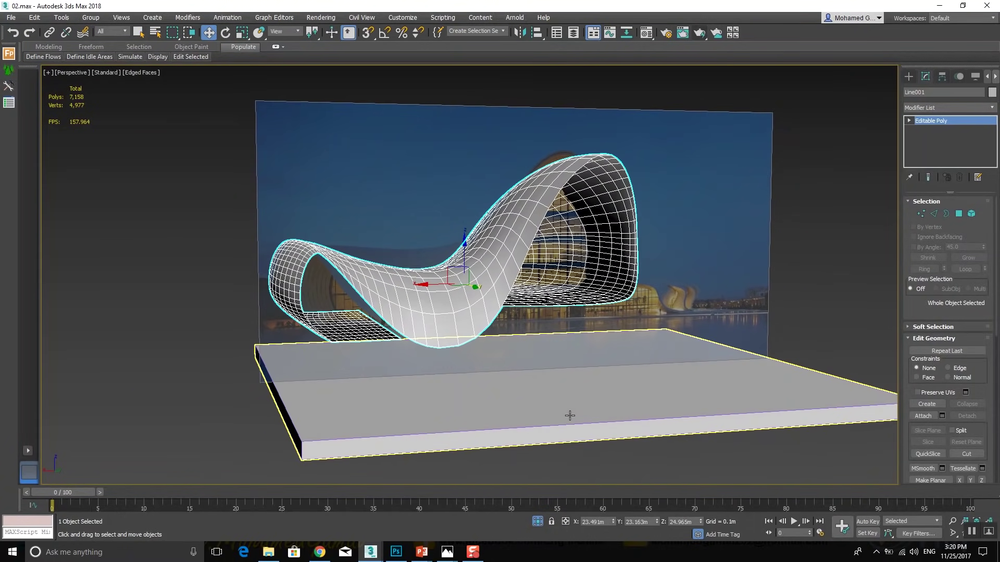
pyautogui.hotkey('ctrl', 'z')
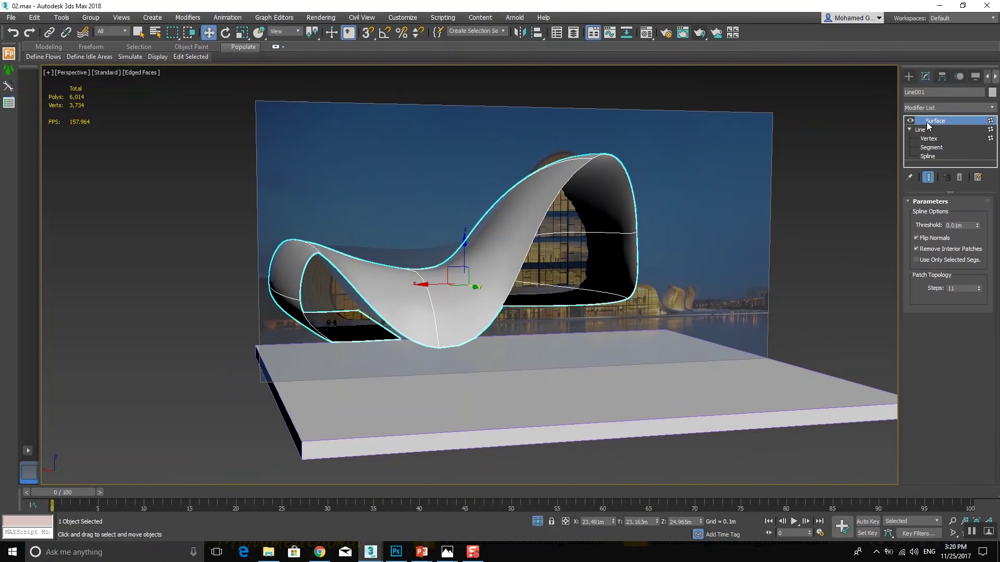
pyautogui.click(932, 107)
pyautogui.write('sh')
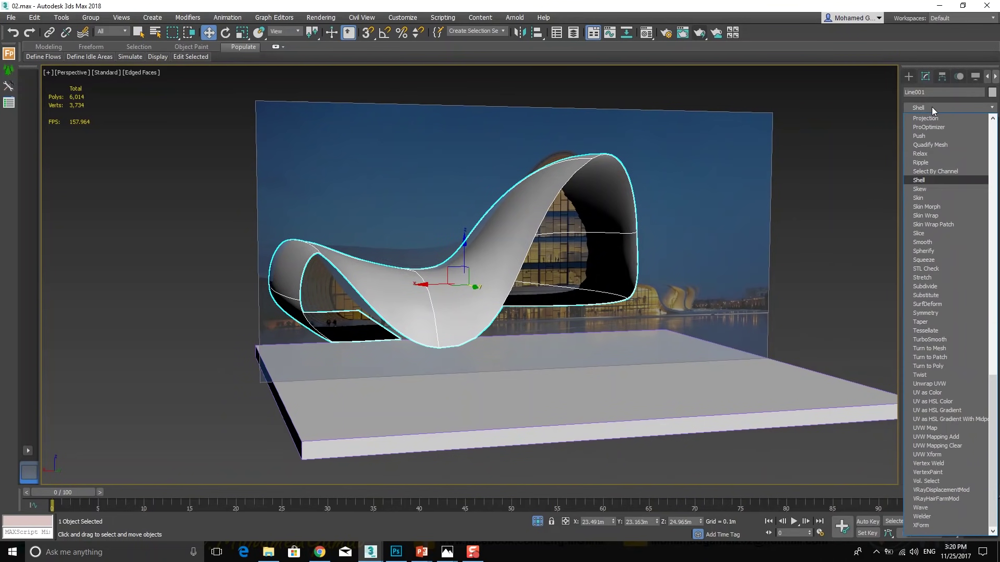
pyautogui.press('Return')
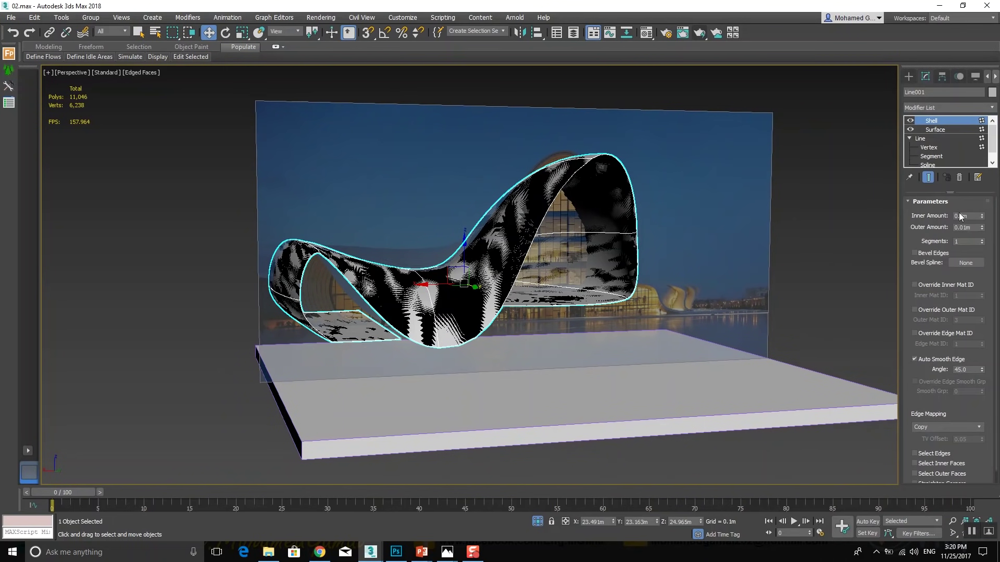
pyautogui.doubleClick(961, 217)
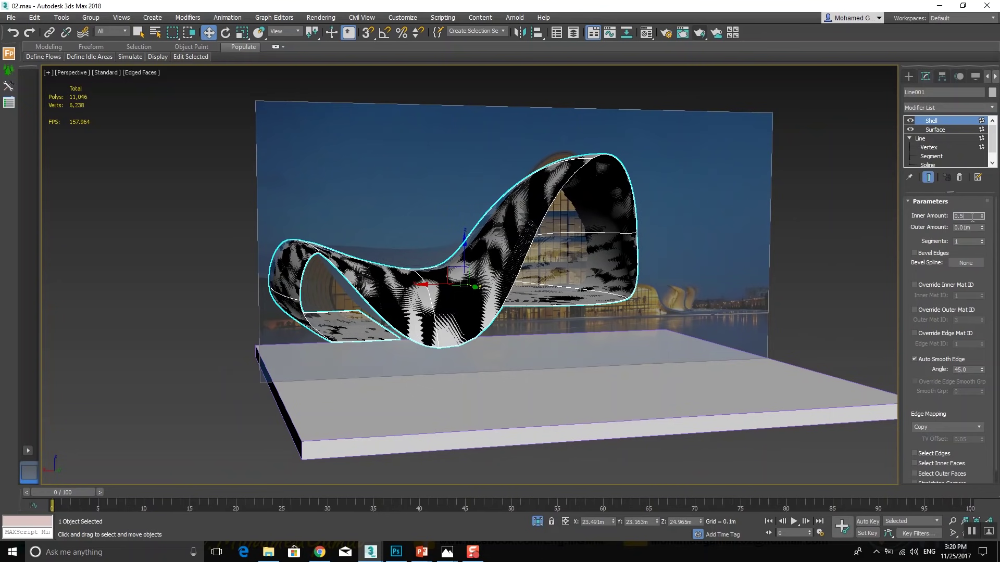
pyautogui.press('Tab')
pyautogui.write('0.5')
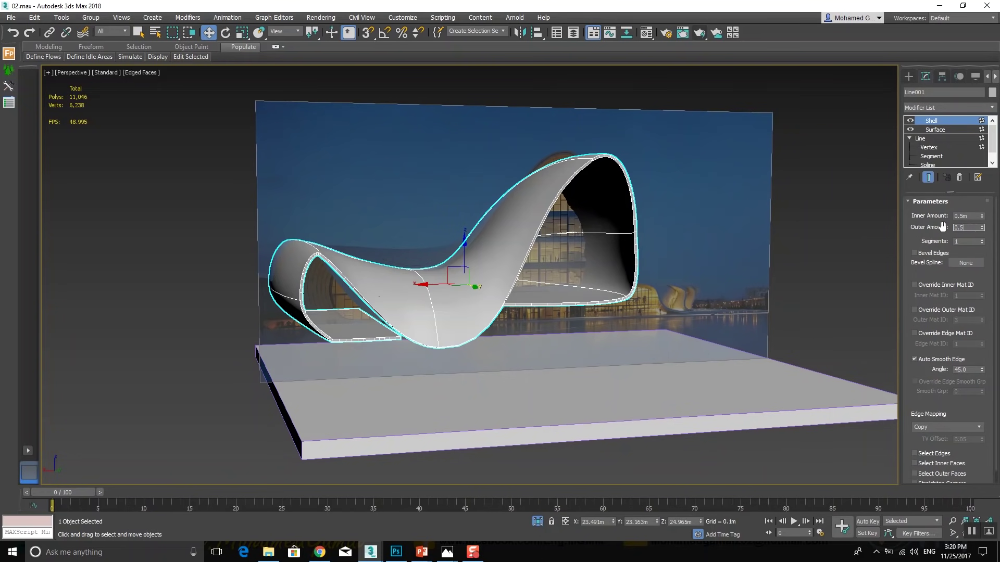
pyautogui.press('Return')
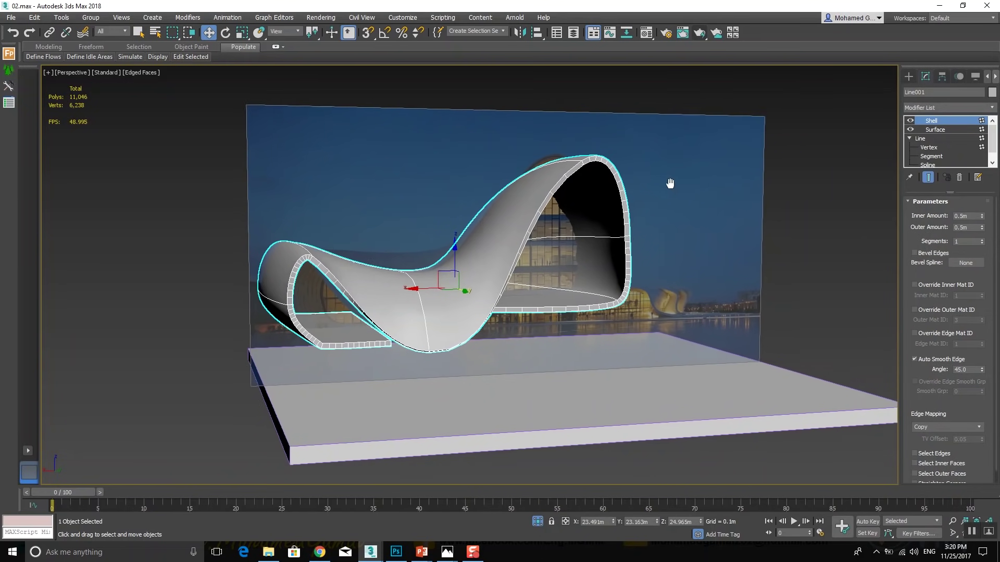
pyautogui.keyDown('alt'); pyautogui.moveTo(670, 183); pyautogui.dragTo(491, 267, button='middle'); pyautogui.keyUp('alt')
pyautogui.rightClick(491, 264)
pyautogui.moveTo(542, 378)
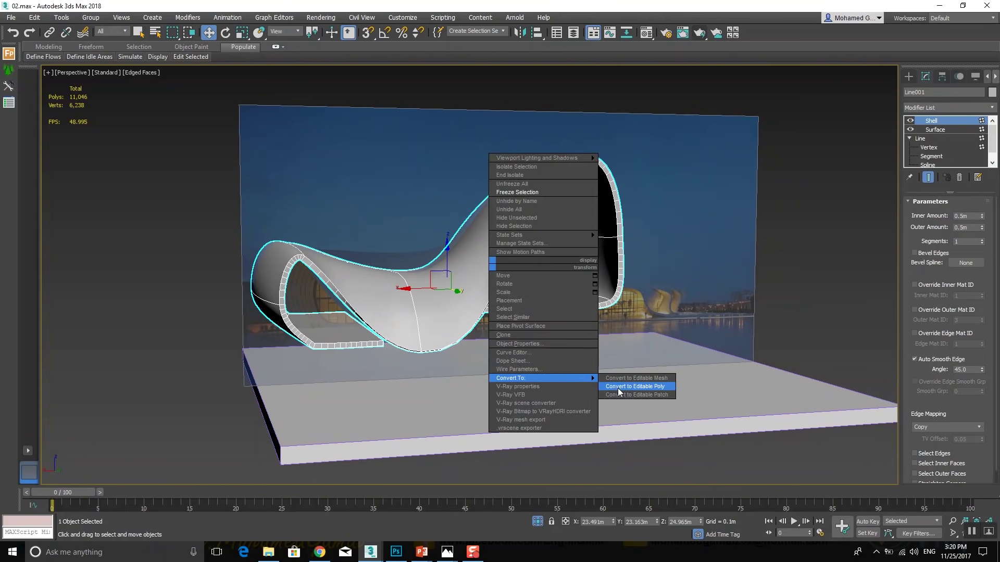
pyautogui.click(635, 387)
pyautogui.moveTo(499, 319)
pyautogui.keyDown('alt'); pyautogui.mouseDown(button='middle')
pyautogui.moveTo(529, 337)
pyautogui.moveTo(486, 326)
pyautogui.moveTo(488, 316)
pyautogui.mouseUp(button='middle'); pyautogui.keyUp('alt')
pyautogui.hotkey('ctrl', 'z')
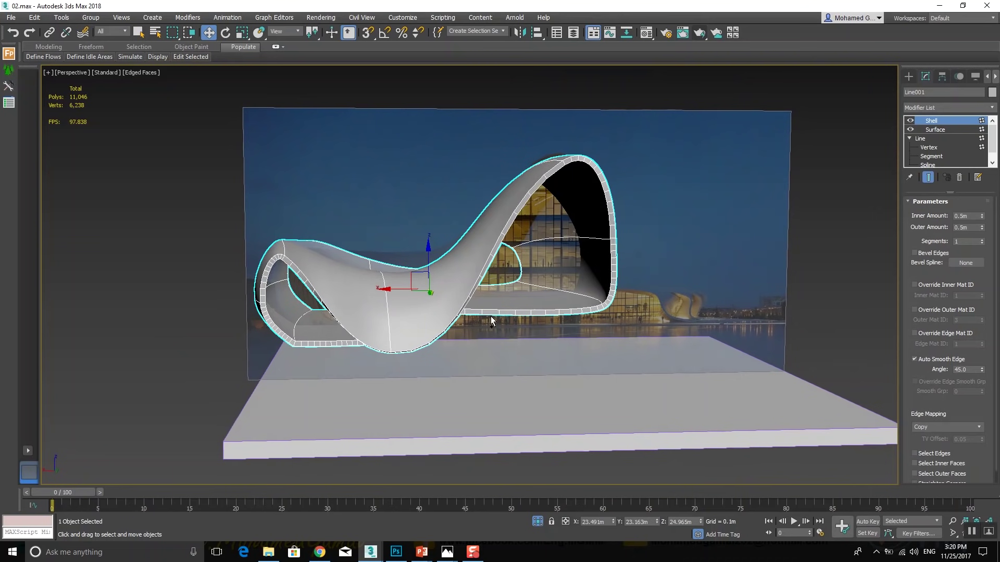
pyautogui.hotkey('ctrl', 'z')
pyautogui.hotkey('ctrl', 'z')
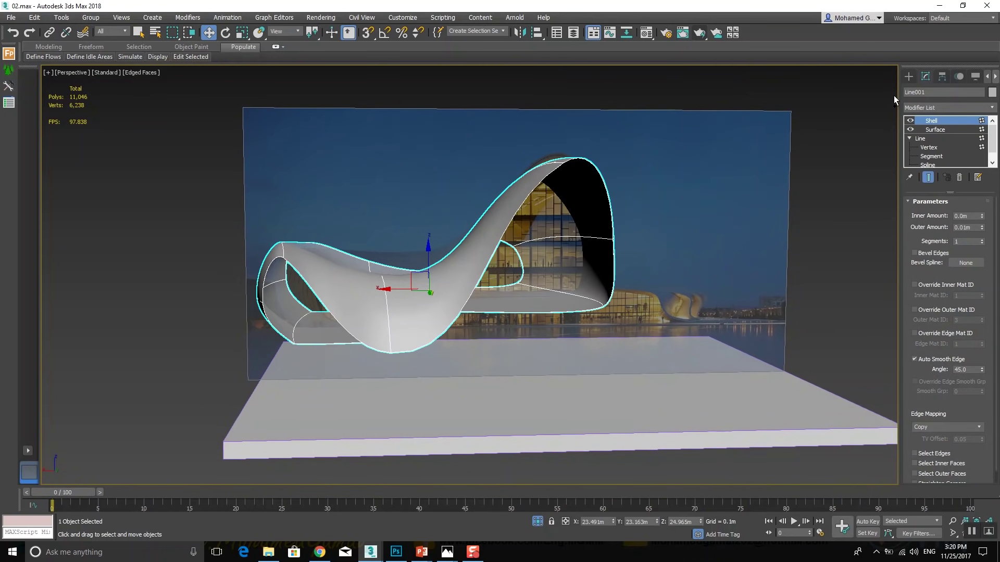
pyautogui.hotkey('ctrl', 'z')
pyautogui.click(908, 77)
pyautogui.click(927, 148)
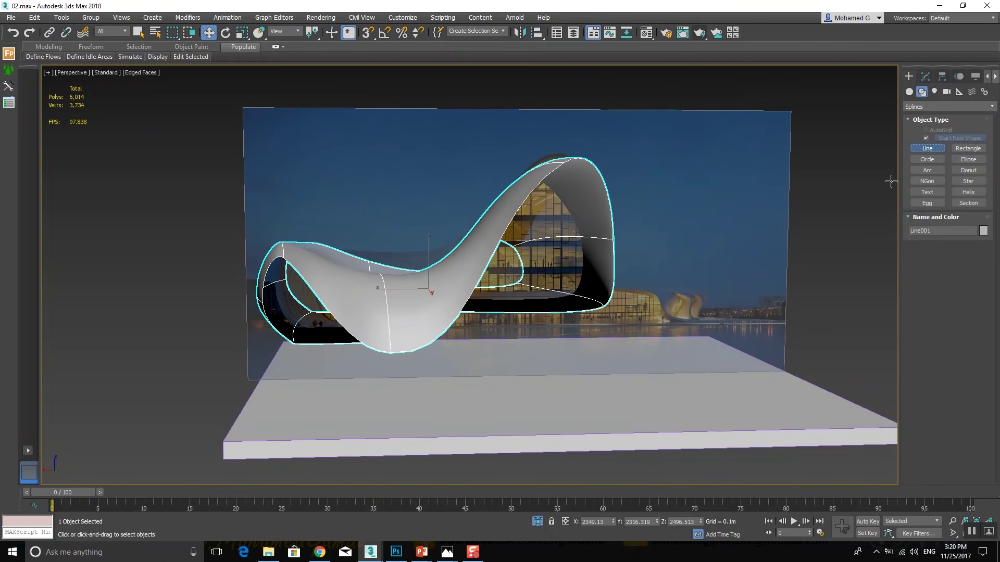
pyautogui.click(771, 360)
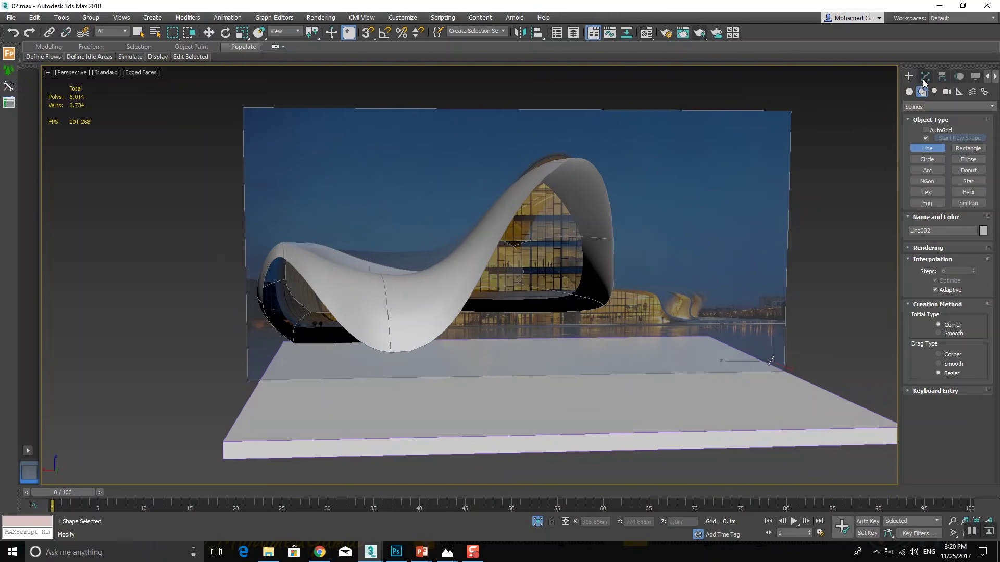
pyautogui.click(924, 79)
pyautogui.click(931, 106)
pyautogui.click(931, 118)
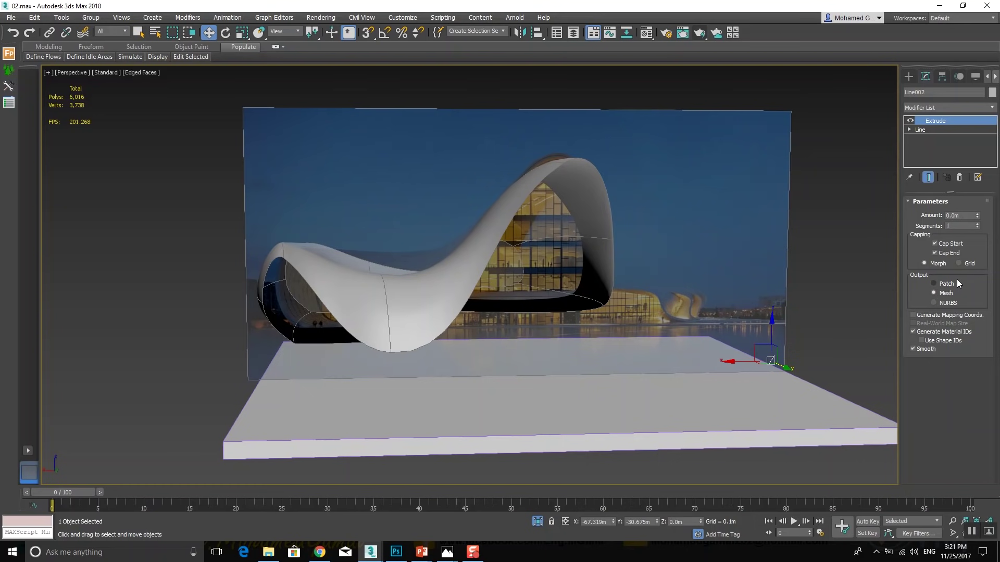
pyautogui.press('Delete')
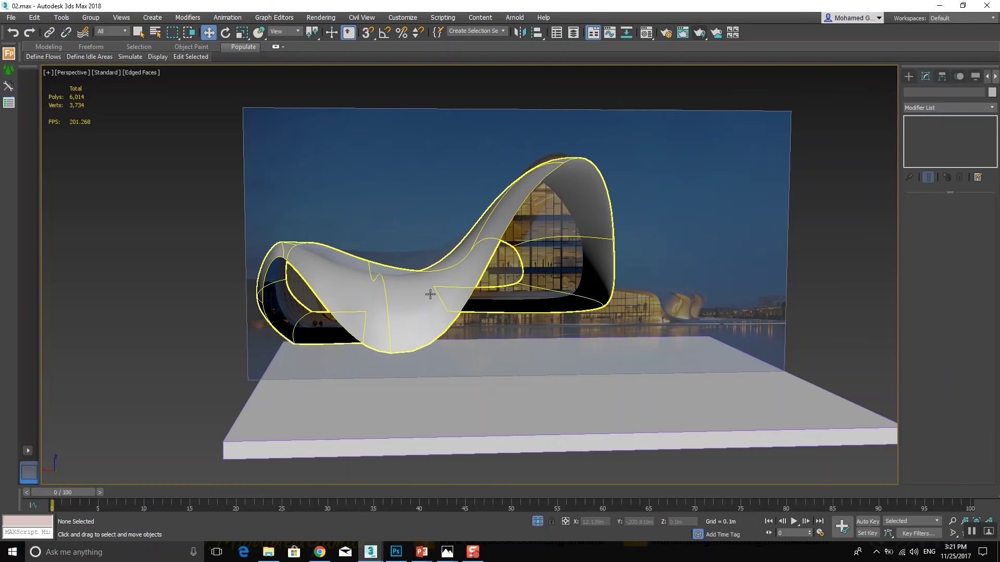
pyautogui.click(429, 295)
pyautogui.keyDown('alt'); pyautogui.moveTo(429, 294); pyautogui.dragTo(428, 289, button='middle'); pyautogui.keyUp('alt')
# Convert Line001 to an Editable Poly and add a Shell modifier
pyautogui.click(944, 110)
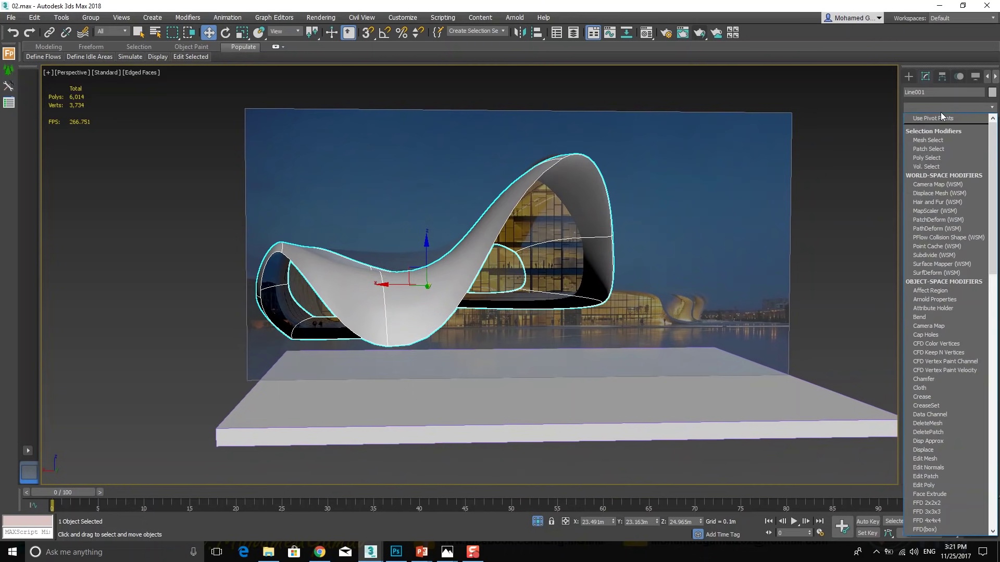
pyautogui.rightClick(430, 293)
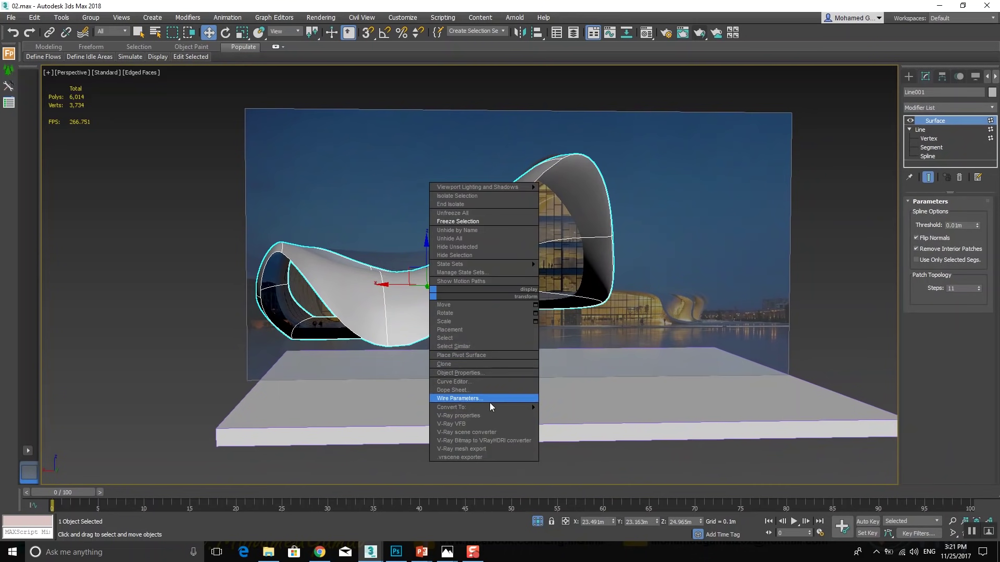
pyautogui.click(565, 414)
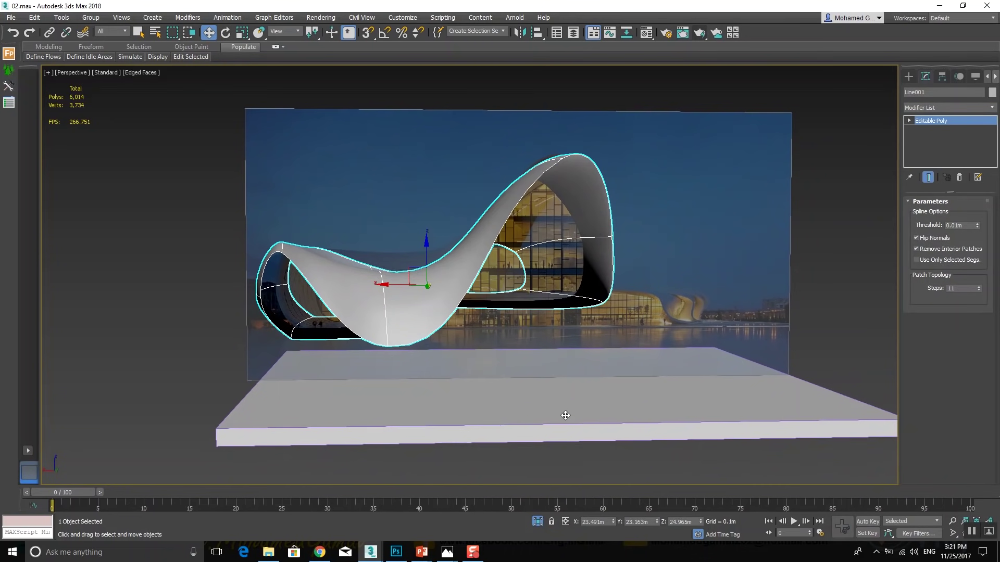
pyautogui.click(939, 110)
pyautogui.press('s')
pyautogui.press('Return')
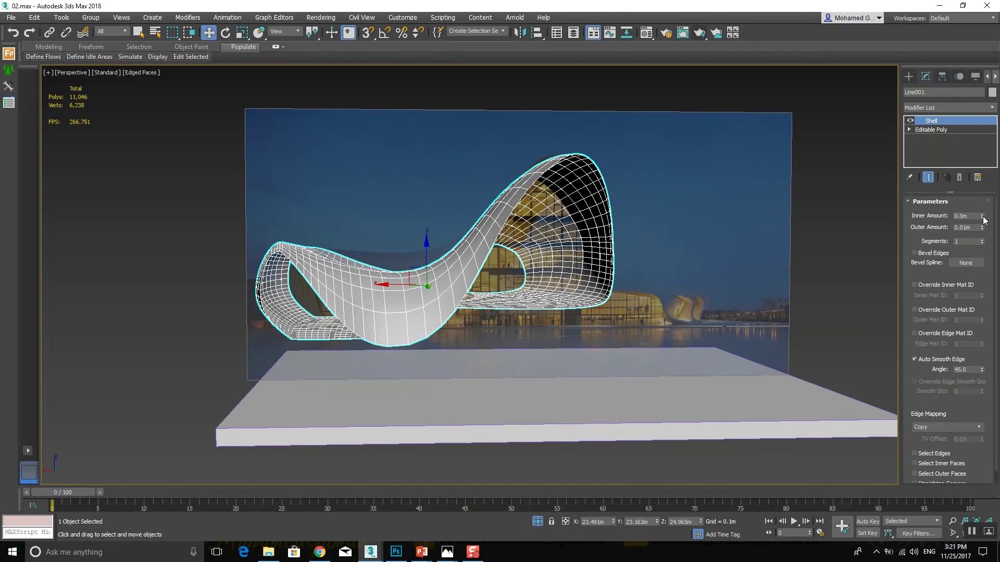
# Set Shell Inner and Outer Amount to 0.5m, then disable Shell and select Editable Poly
pyautogui.doubleClick(959, 216)
pyautogui.write('0.5')
pyautogui.doubleClick(963, 228)
pyautogui.write('0.5')
pyautogui.press('Return')
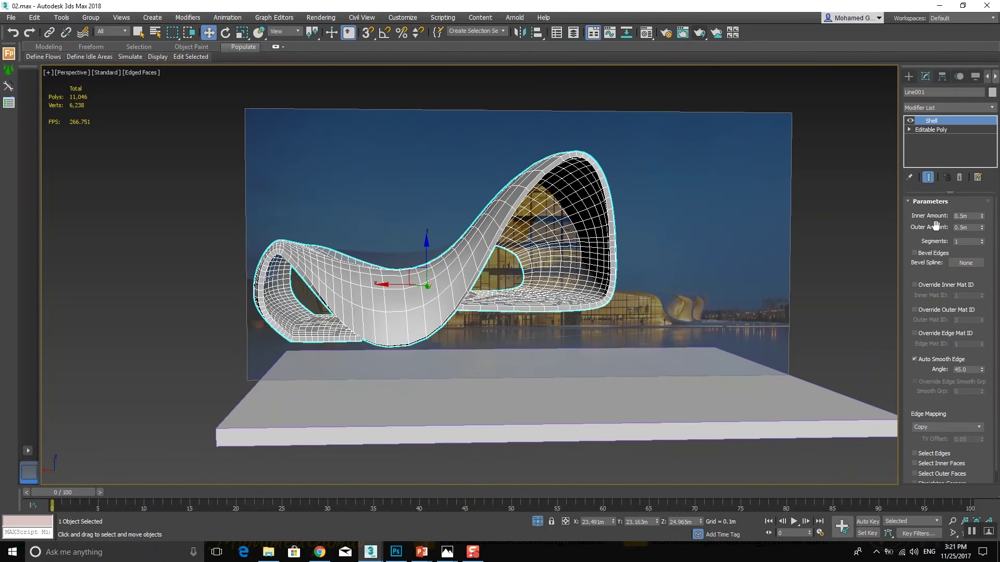
pyautogui.click(910, 120)
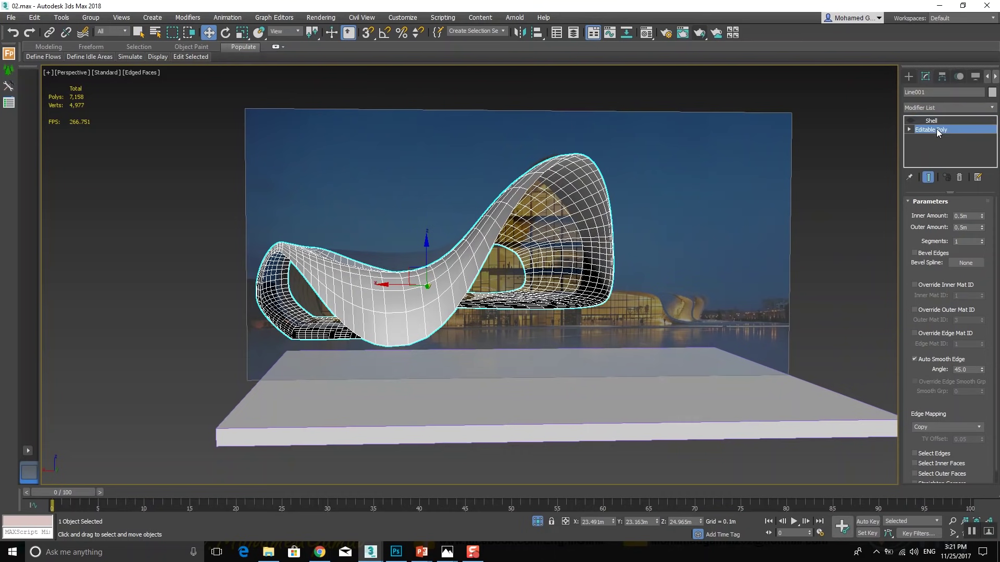
pyautogui.click(910, 129)
# In Edge mode, ring-select an edge and Connect to add an edge loop across the surface
pyautogui.click(934, 214)
pyautogui.moveTo(793, 90); pyautogui.dragTo(86, 461)
pyautogui.keyDown('alt'); pyautogui.moveTo(286, 342); pyautogui.dragTo(416, 377, button='middle'); pyautogui.keyUp('alt')
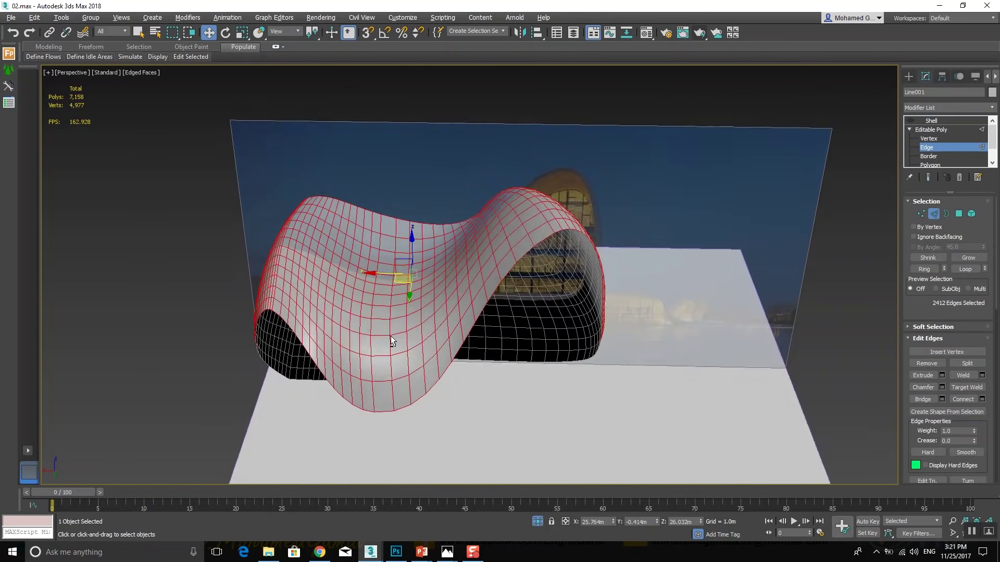
pyautogui.click(401, 391)
pyautogui.click(393, 362)
pyautogui.hotkey('alt', 'r')
pyautogui.scroll(-2, 969, 365)
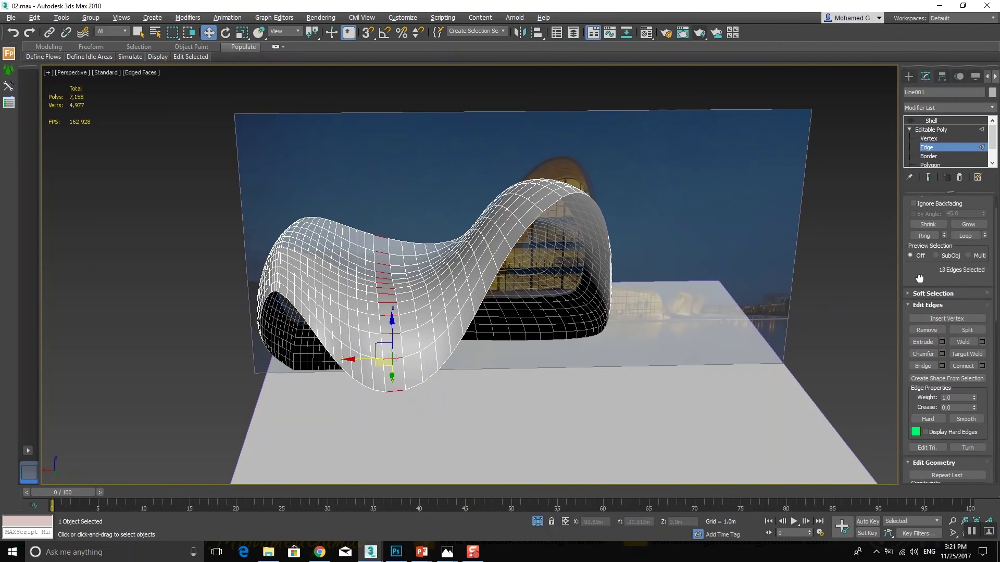
pyautogui.click(961, 364)
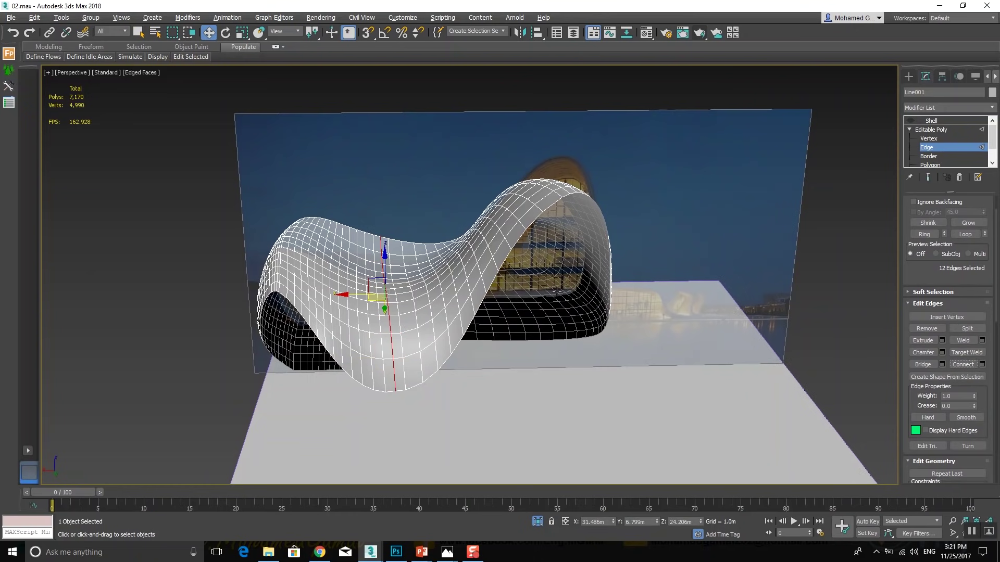
pyautogui.keyDown('alt'); pyautogui.moveTo(557, 291); pyautogui.dragTo(553, 281, button='middle'); pyautogui.keyUp('alt')
# Create linear spline Shape001 from all the surface's edges
pyautogui.hotkey('ctrl', 'a')
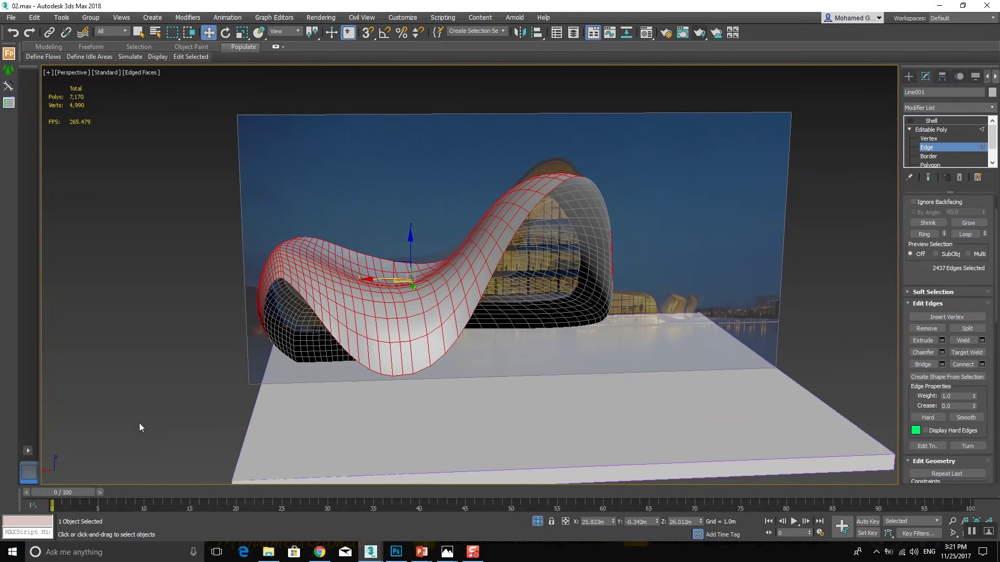
pyautogui.click(947, 377)
pyautogui.click(519, 276)
pyautogui.click(479, 291)
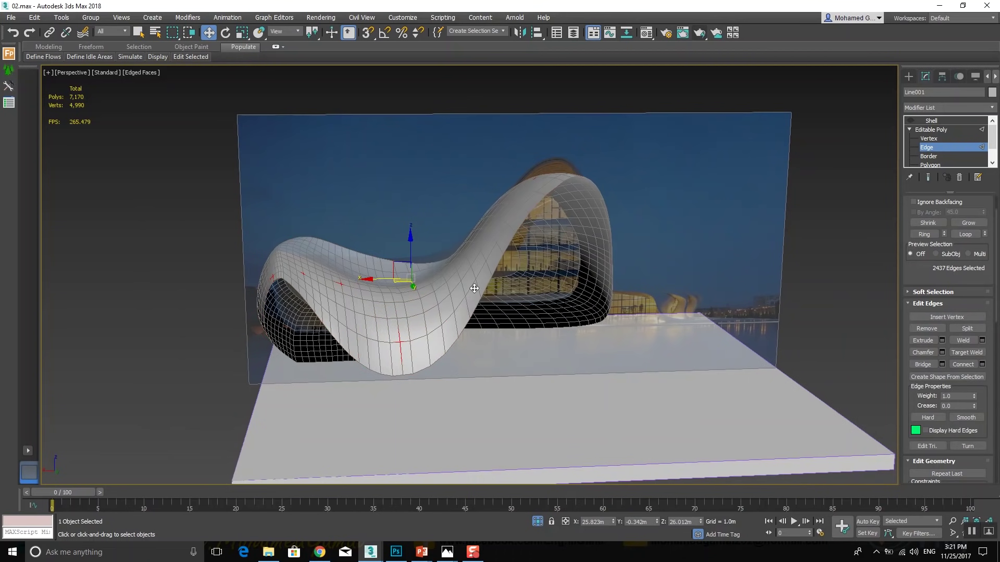
# Re-enable Shell with 0.5m Inner Amount and Outer Amount reset to 0m
pyautogui.click(952, 121)
pyautogui.click(910, 121)
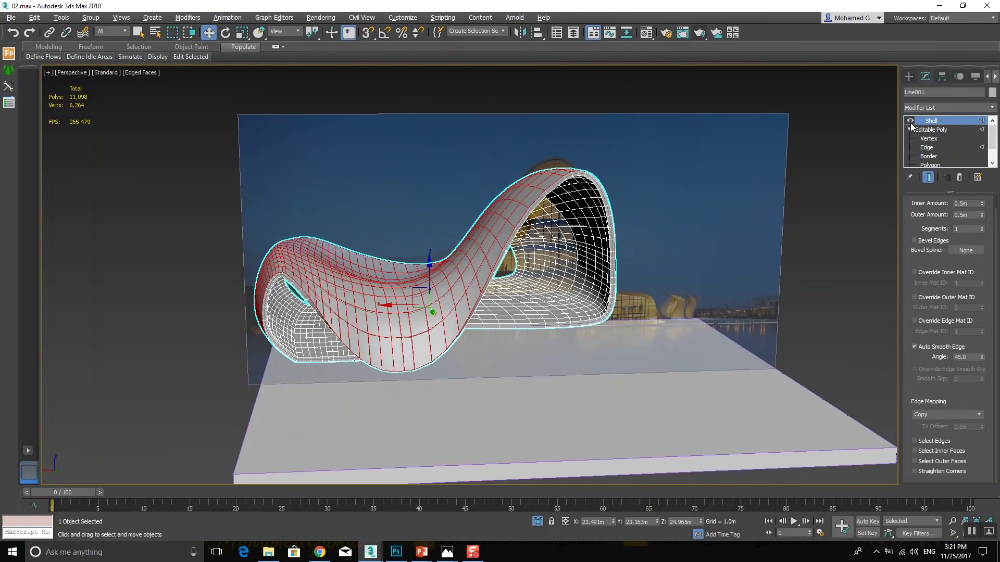
pyautogui.rightClick(982, 204)
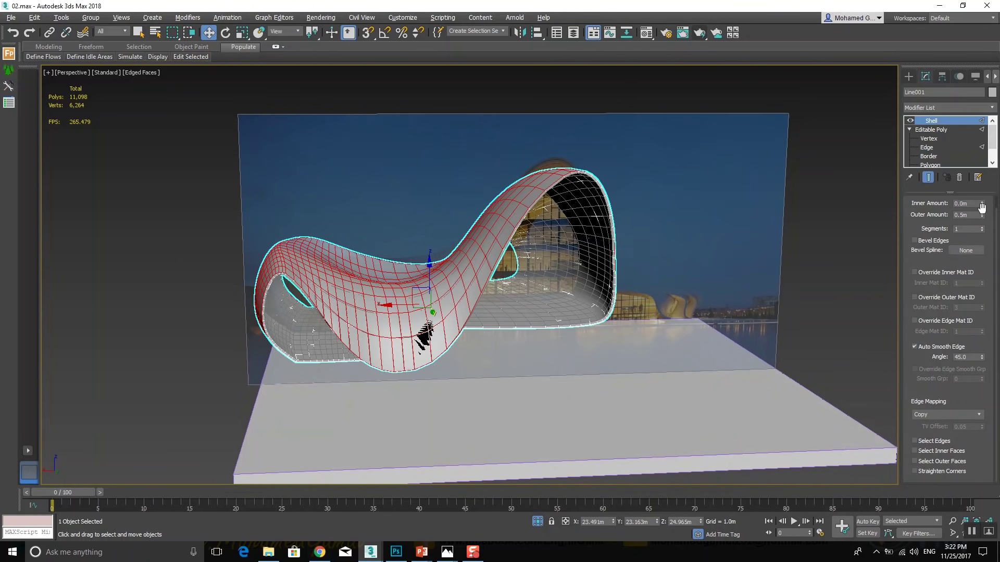
pyautogui.doubleClick(964, 204)
pyautogui.write('0.5')
pyautogui.press('Return')
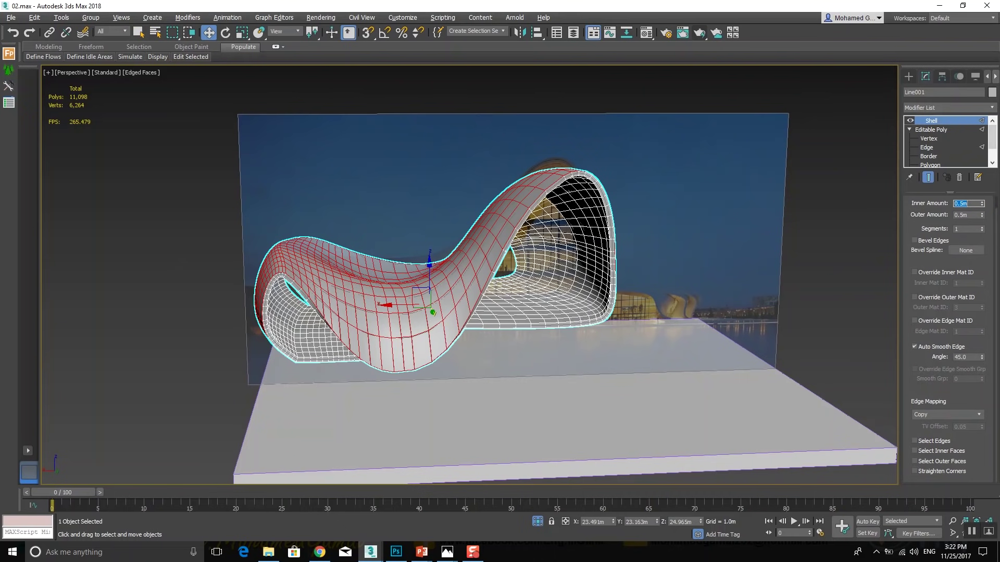
pyautogui.rightClick(982, 215)
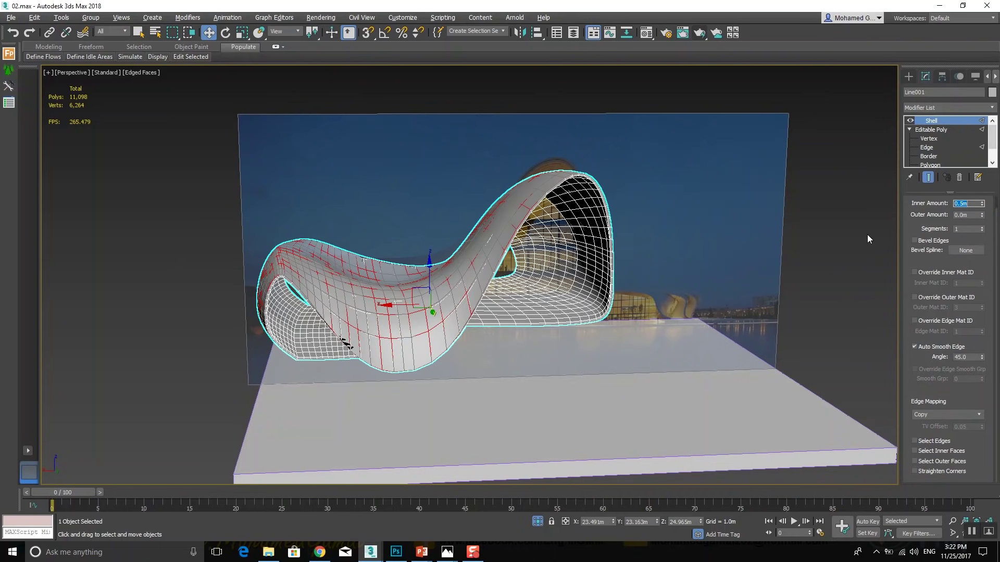
# Select Shape001 and turn on Enable In Viewport in its Rendering settings
pyautogui.click(433, 270)
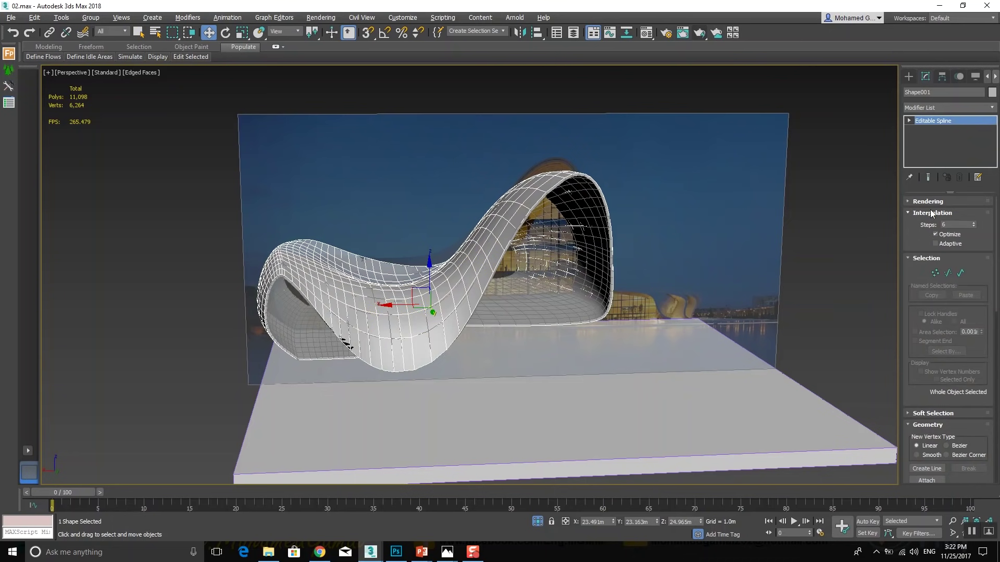
pyautogui.scroll(5, 927, 218)
pyautogui.click(929, 221)
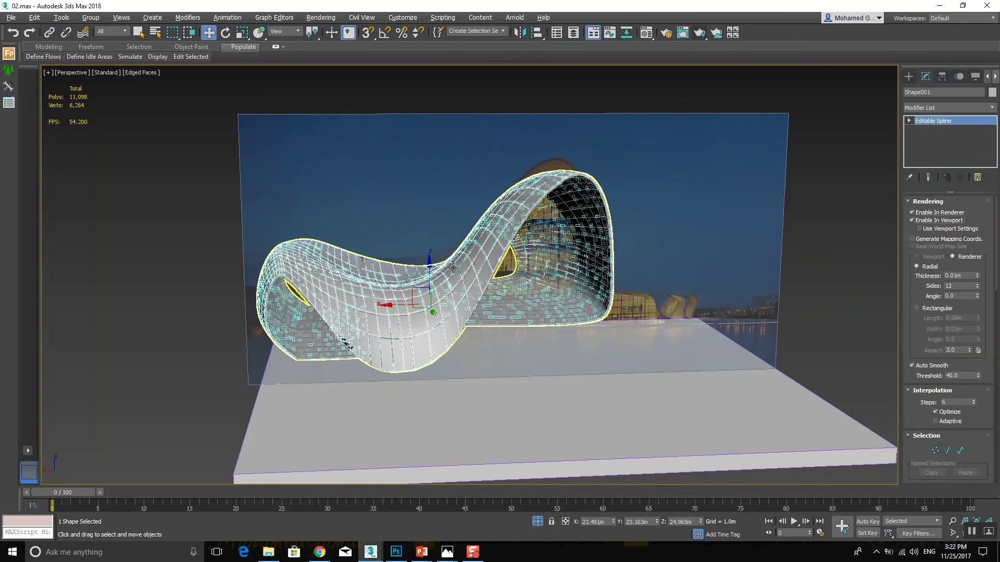
pyautogui.keyDown('alt'); pyautogui.moveTo(448, 276); pyautogui.dragTo(455, 274, button='middle'); pyautogui.keyUp('alt')
pyautogui.scroll(5, 454, 273)
pyautogui.scroll(5, 455, 274)
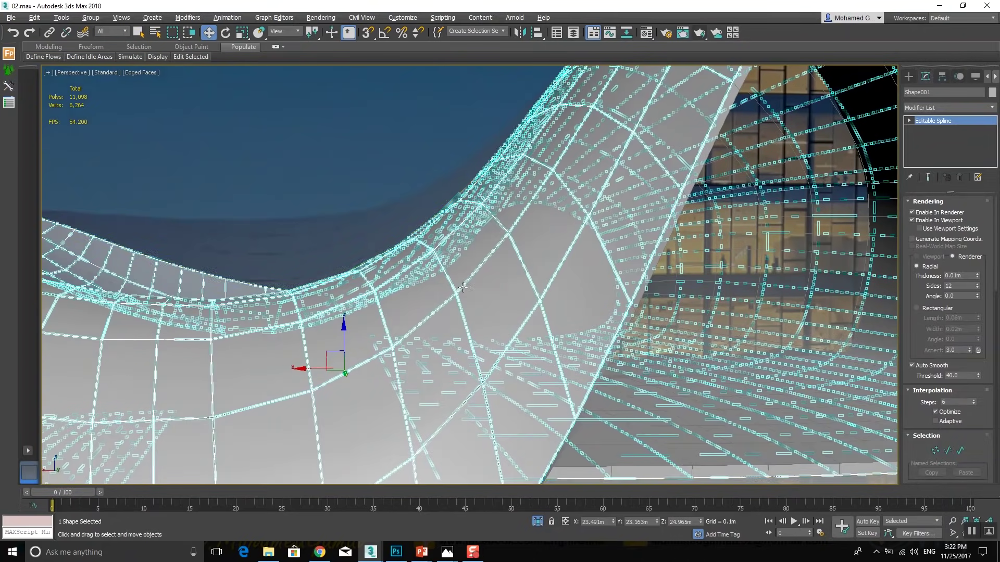
# Set Shape001's render thickness to 0.05m, view it shaded, and deselect everything
pyautogui.click(953, 276)
pyautogui.write('0.05')
pyautogui.press('Return')
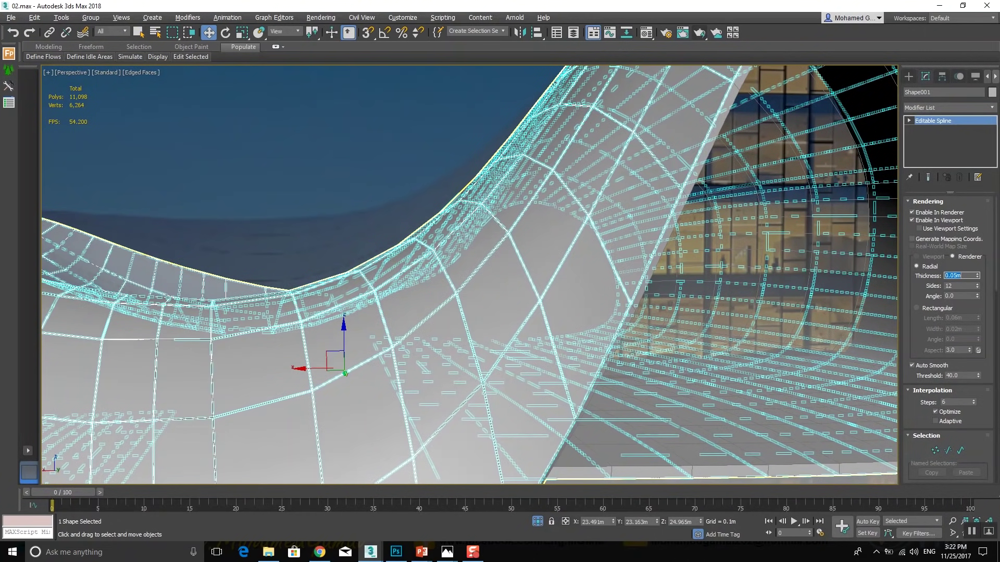
pyautogui.scroll(-10, 492, 291)
pyautogui.keyDown('alt'); pyautogui.moveTo(492, 290); pyautogui.dragTo(791, 192, button='middle'); pyautogui.keyUp('alt')
pyautogui.press('F4')
pyautogui.click(909, 76)
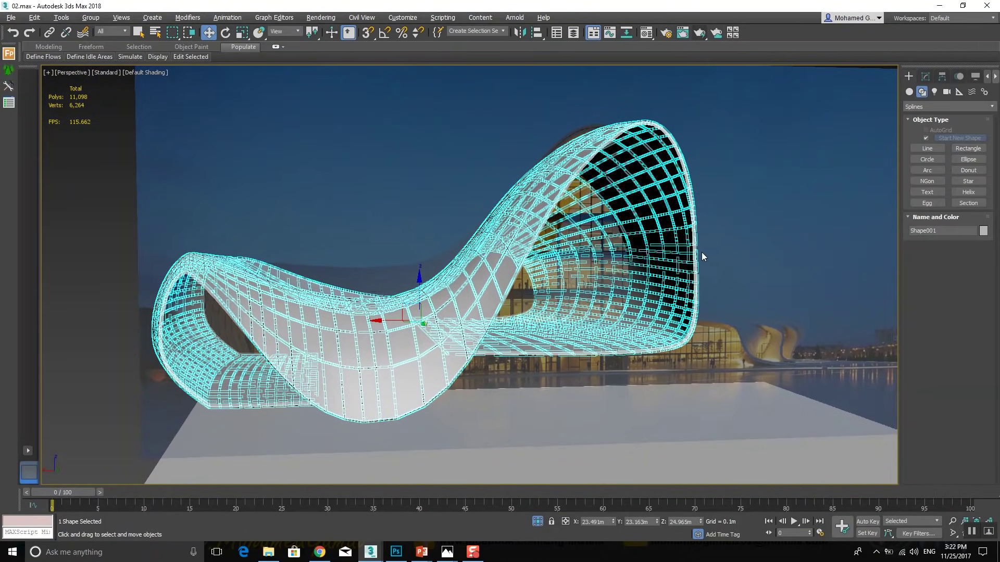
pyautogui.click(736, 261)
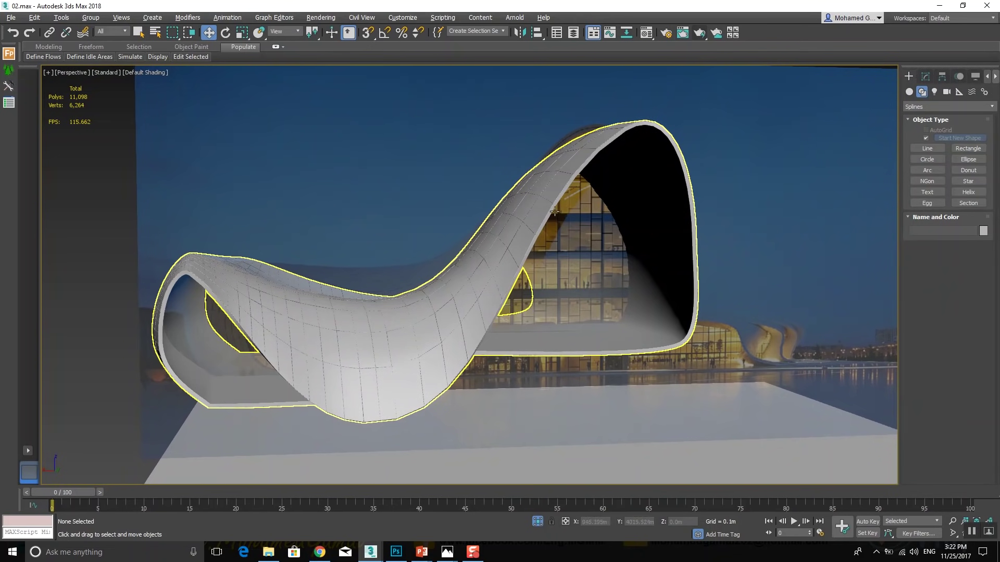
# Assign the light VRayMtl Material #36 to the shell Line001
pyautogui.press('m')
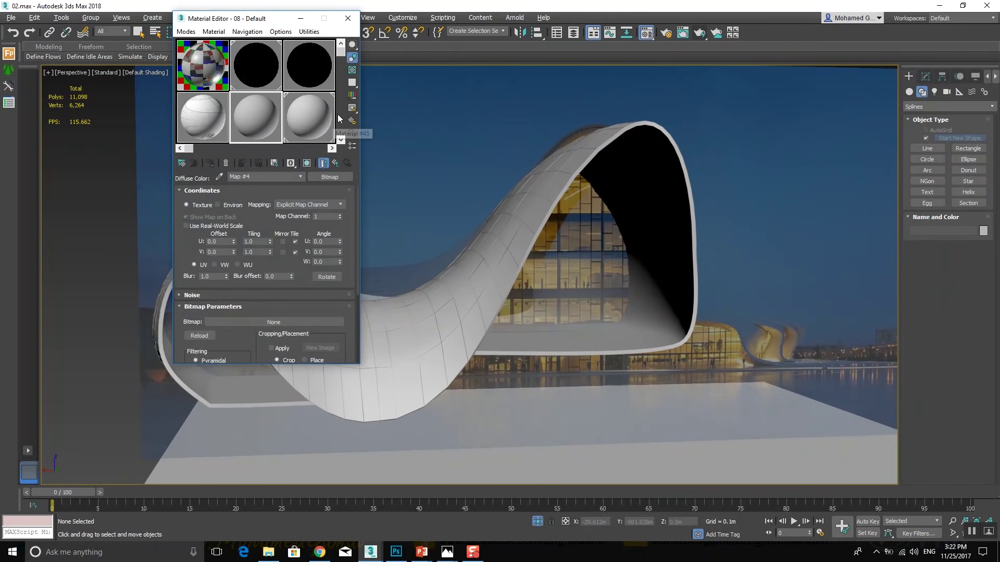
pyautogui.scroll(-5, 342, 83)
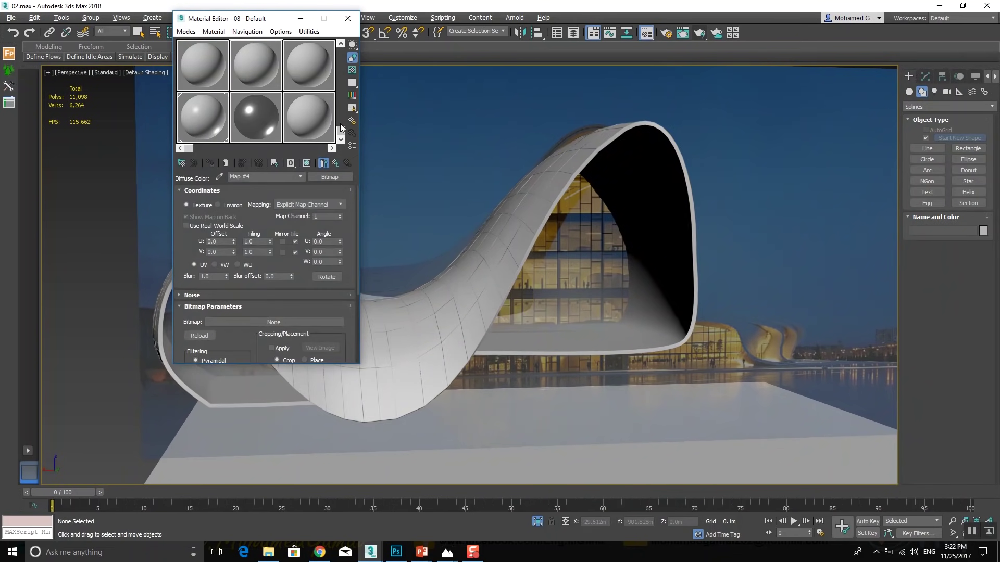
pyautogui.click(214, 129)
pyautogui.click(453, 324)
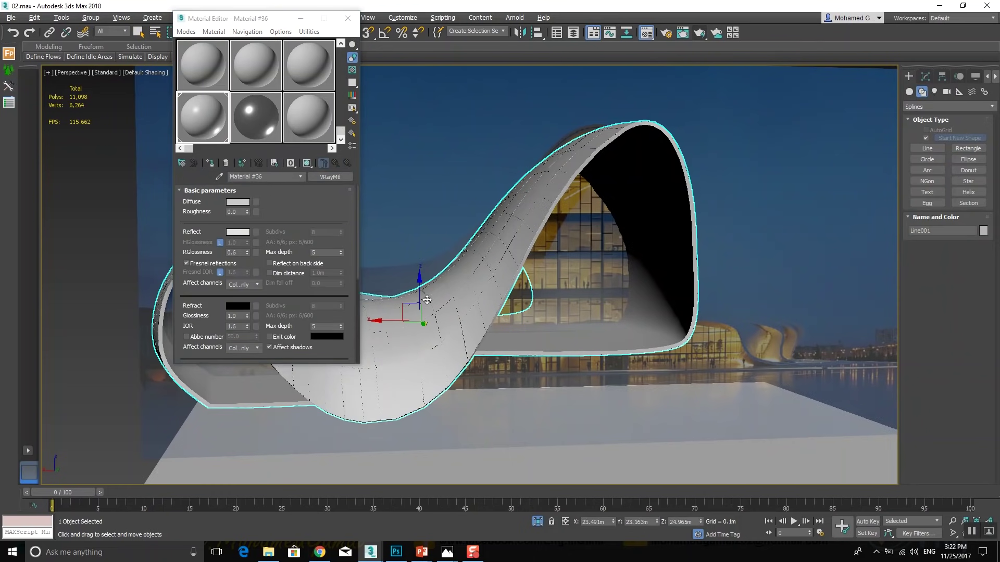
pyautogui.click(212, 167)
# Assign the glossy VRayMtl Material #364 to the spline frame Shape001
pyautogui.click(263, 135)
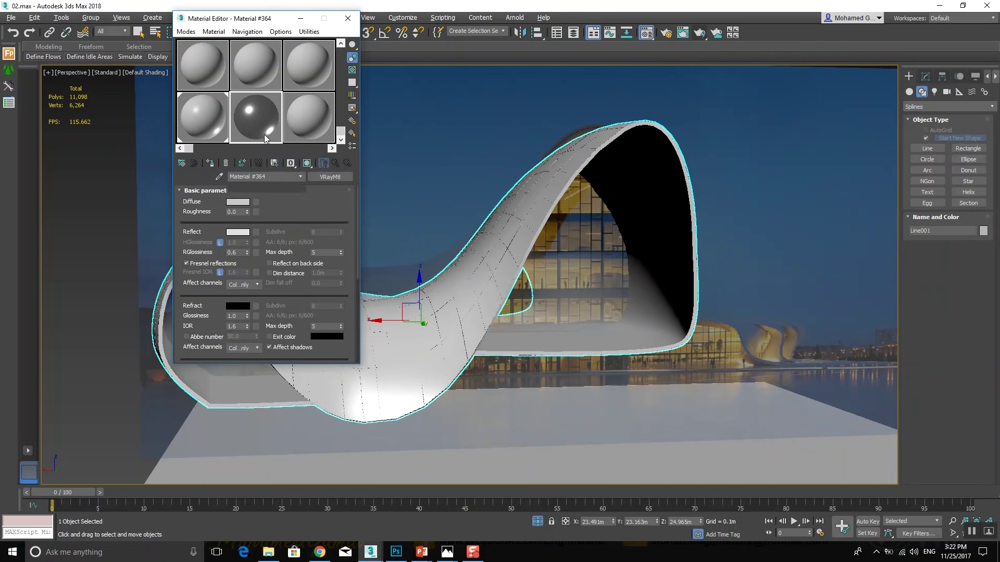
pyautogui.click(462, 337)
pyautogui.click(210, 163)
# Hide the photo backdrop plane via the quad menu's Hide Selection
pyautogui.click(301, 18)
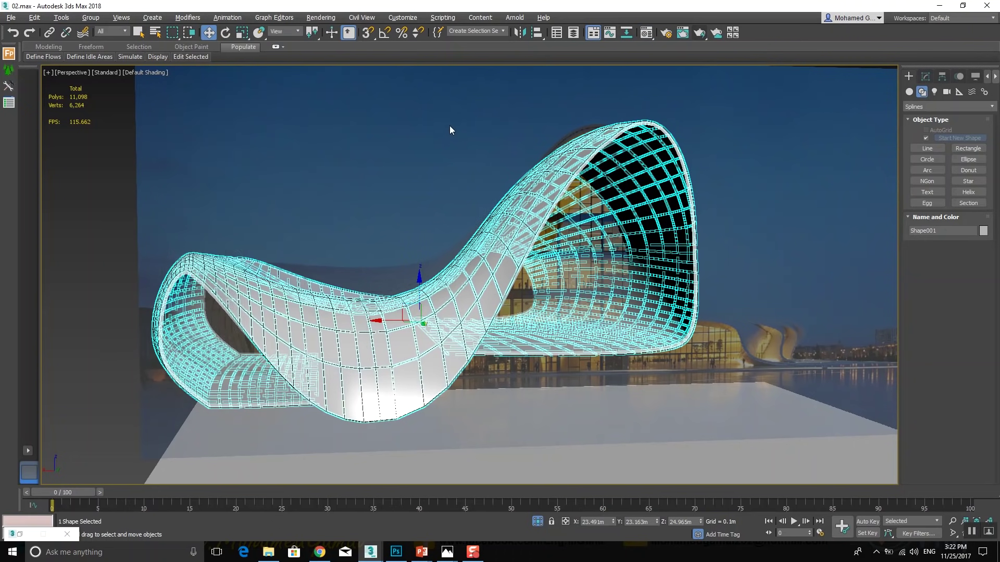
pyautogui.click(449, 126)
pyautogui.rightClick(448, 136)
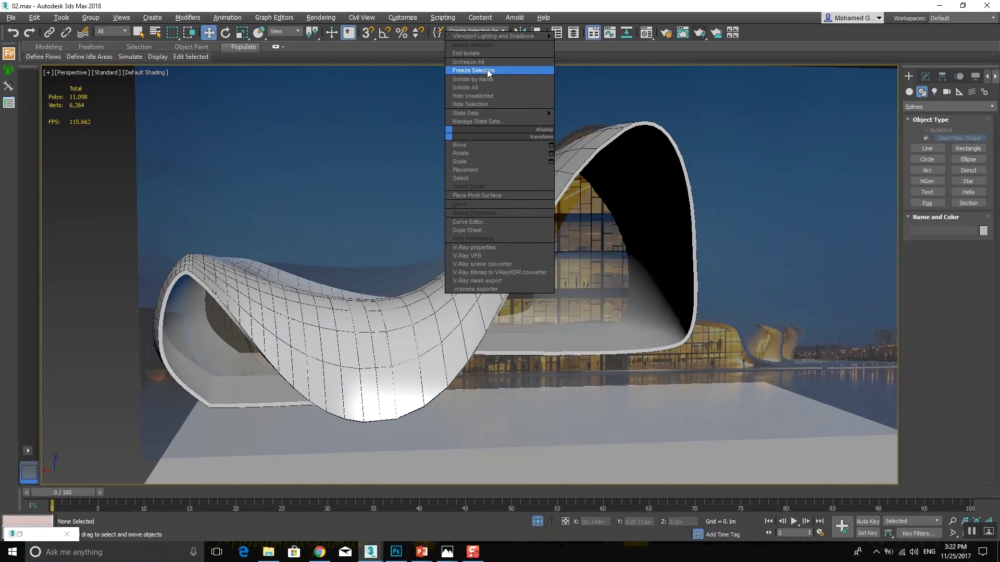
pyautogui.hotkey('shift', 'f')
pyautogui.click(456, 140)
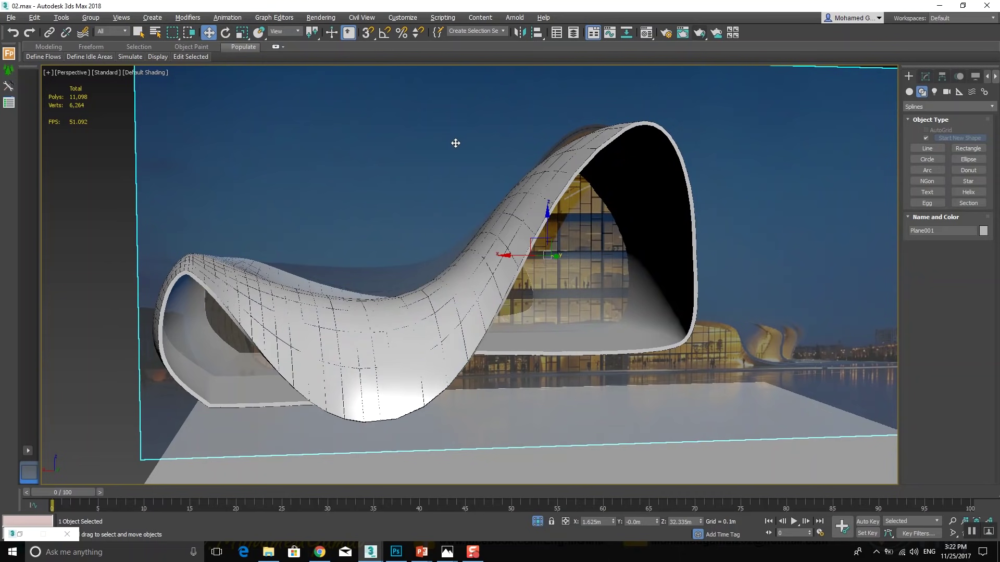
pyautogui.rightClick(455, 143)
pyautogui.click(493, 101)
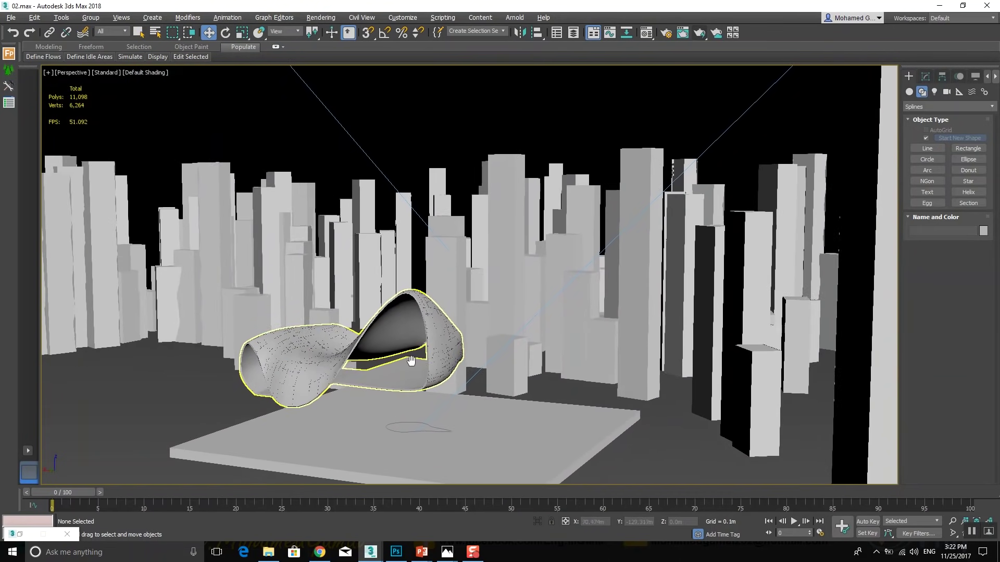
# Move the shell and spline frame onto the slab among the buildings and render in V-Ray
pyautogui.click(411, 360)
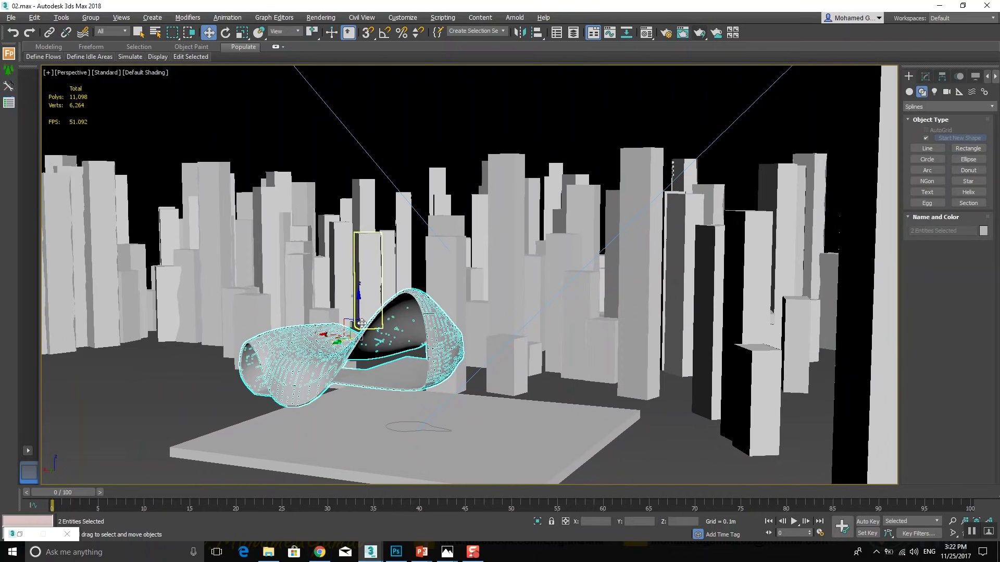
pyautogui.moveTo(350, 317)
pyautogui.mouseDown()
pyautogui.moveTo(416, 371)
pyautogui.moveTo(419, 359)
pyautogui.mouseUp()
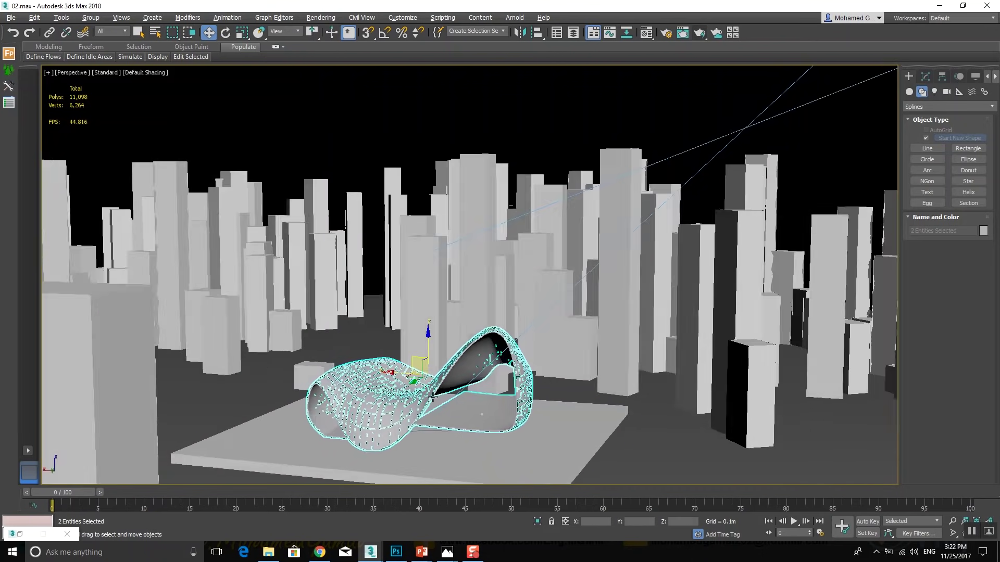
pyautogui.moveTo(420, 359)
pyautogui.keyDown('alt'); pyautogui.mouseDown(button='middle')
pyautogui.moveTo(428, 397)
pyautogui.moveTo(453, 406)
pyautogui.moveTo(441, 412)
pyautogui.moveTo(440, 389)
pyautogui.mouseUp(button='middle'); pyautogui.keyUp('alt')
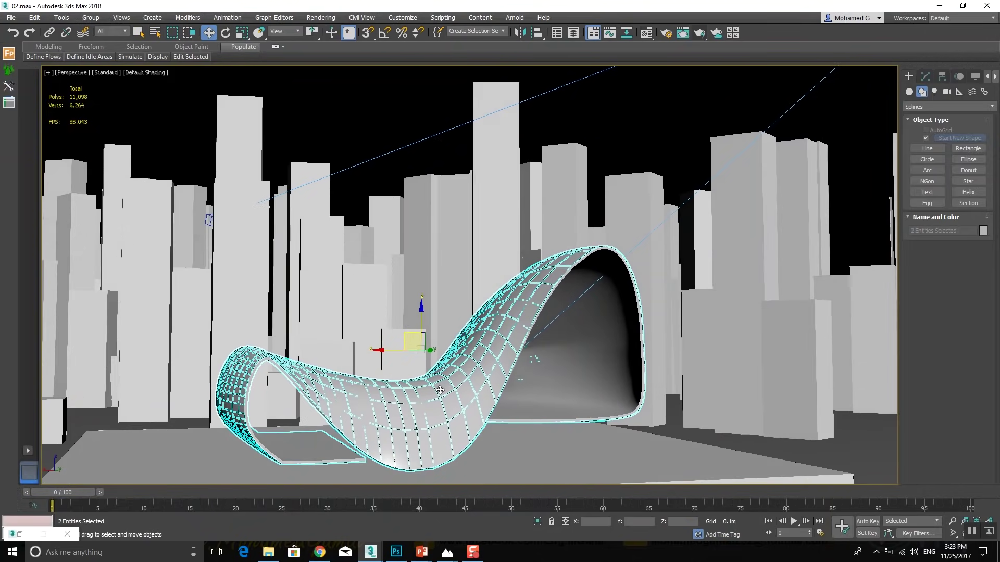
pyautogui.hotkey('shift', 'q')
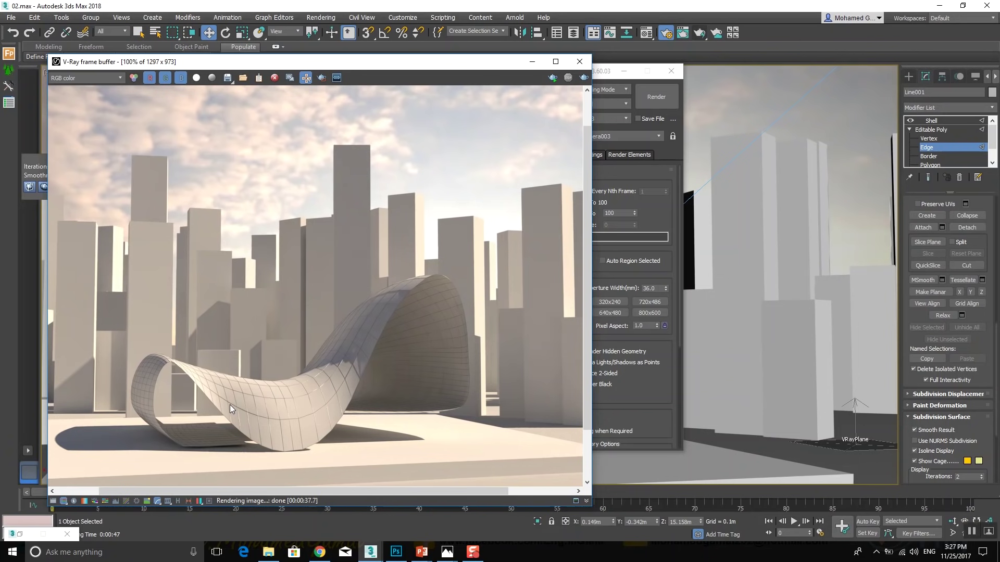
# Minimize the V-Ray frame buffer to reveal the Sample 3 slide
pyautogui.click(536, 63)
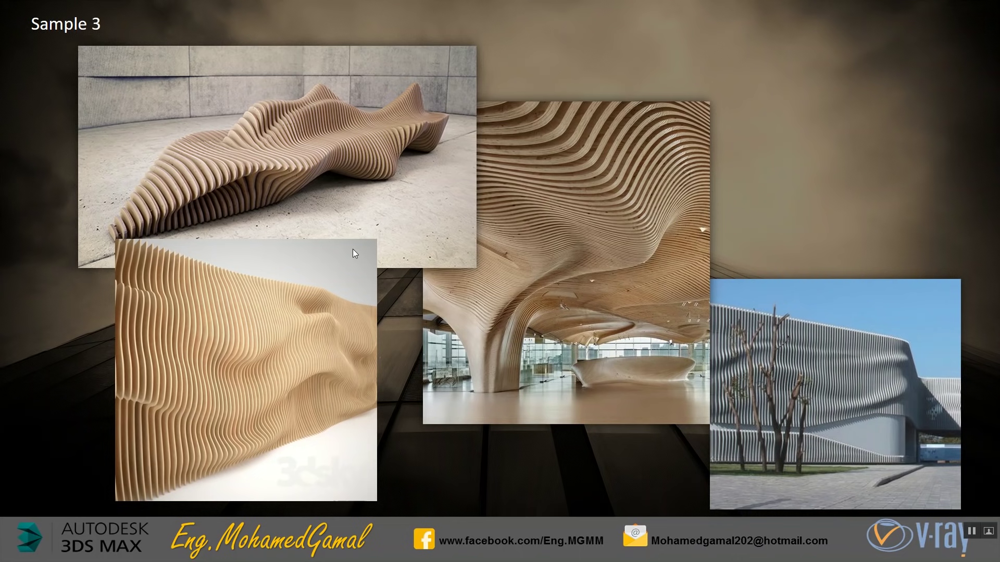
# Advance past the Section/Shell steps slide to the Editable Poly slide
pyautogui.click(461, 261)
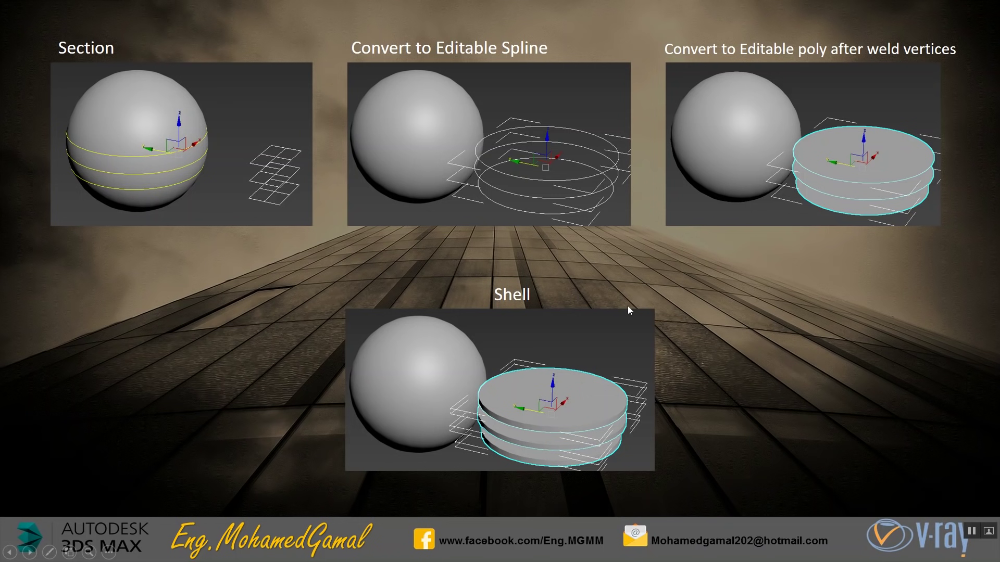
pyautogui.click(692, 298)
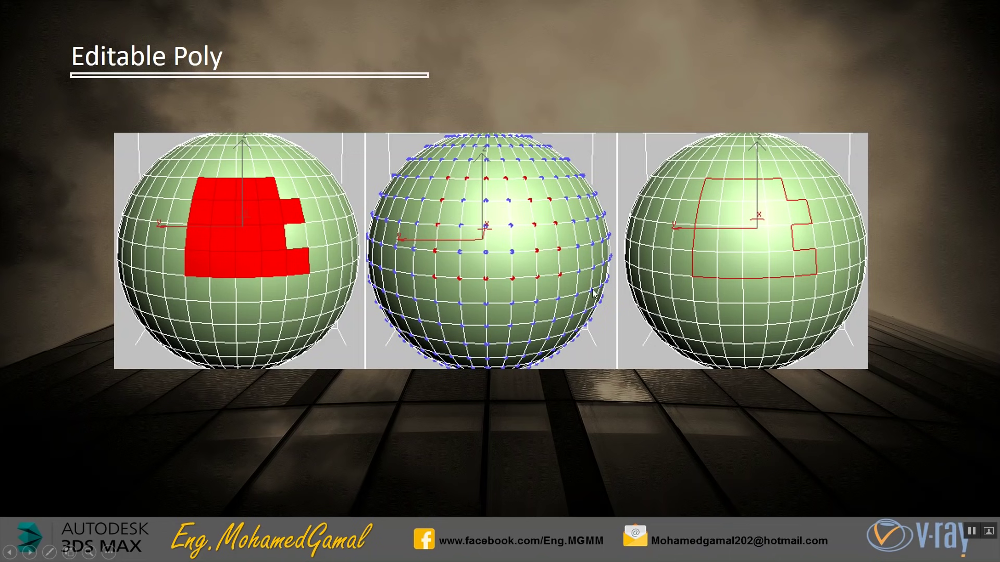
# Step through the Vertex/Edge/Border, Edge selection loop/ring, and Soft selection slides
pyautogui.click(451, 248)
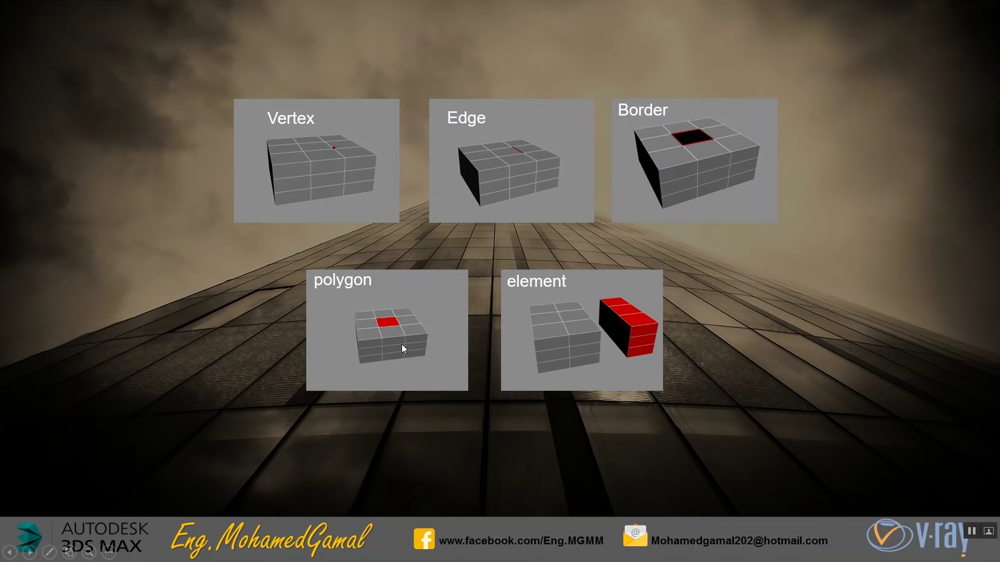
pyautogui.click(535, 334)
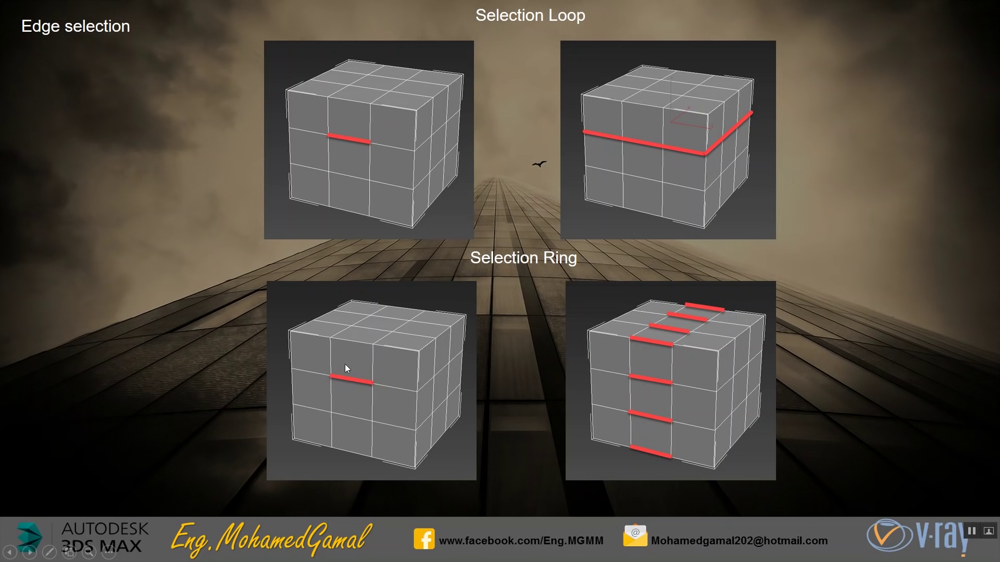
pyautogui.click(502, 279)
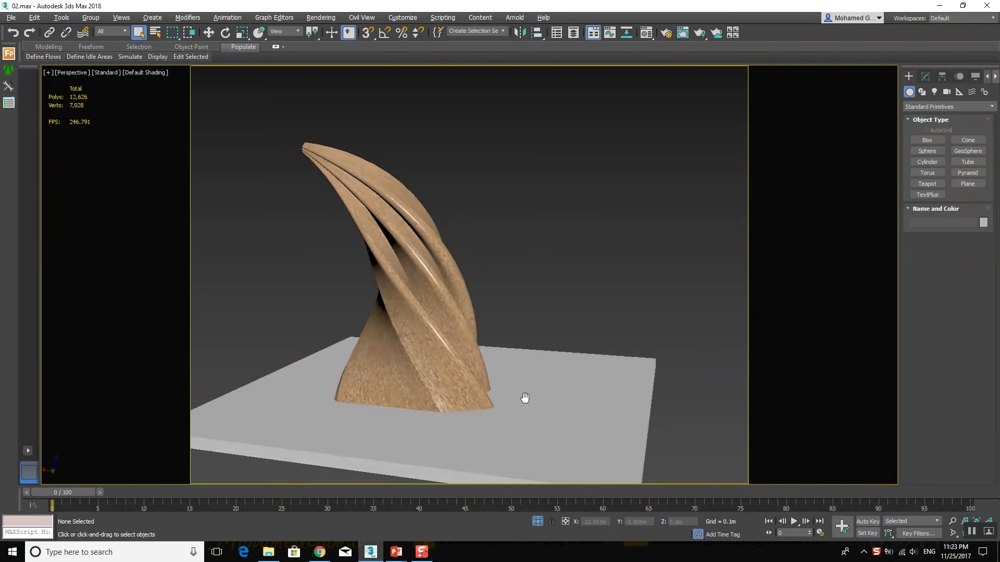
# Draw a Section shape with AutoGrid on the tower's ground plate
pyautogui.keyDown('alt'); pyautogui.moveTo(525, 398); pyautogui.dragTo(594, 388, button='middle'); pyautogui.keyUp('alt')
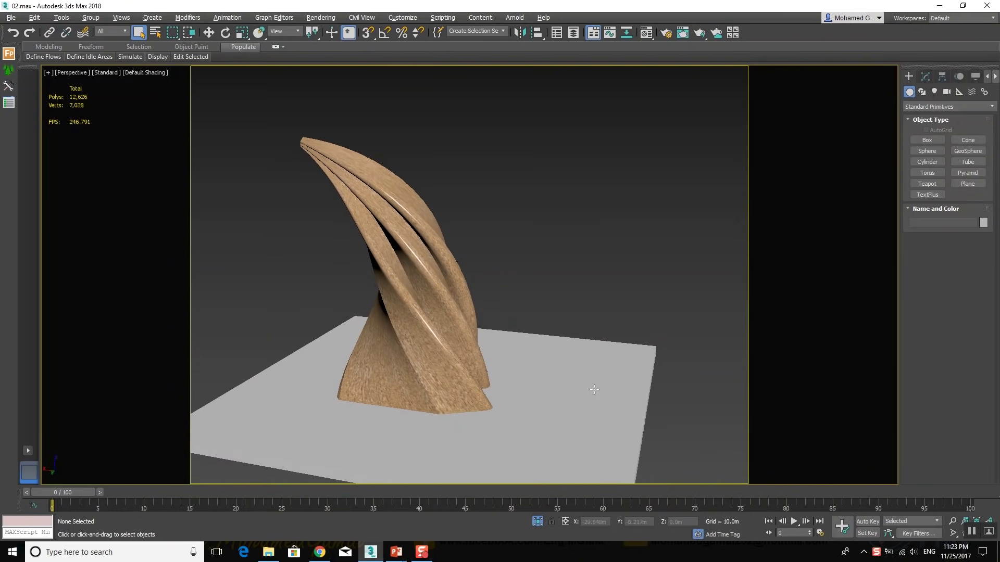
pyautogui.click(921, 91)
pyautogui.click(973, 205)
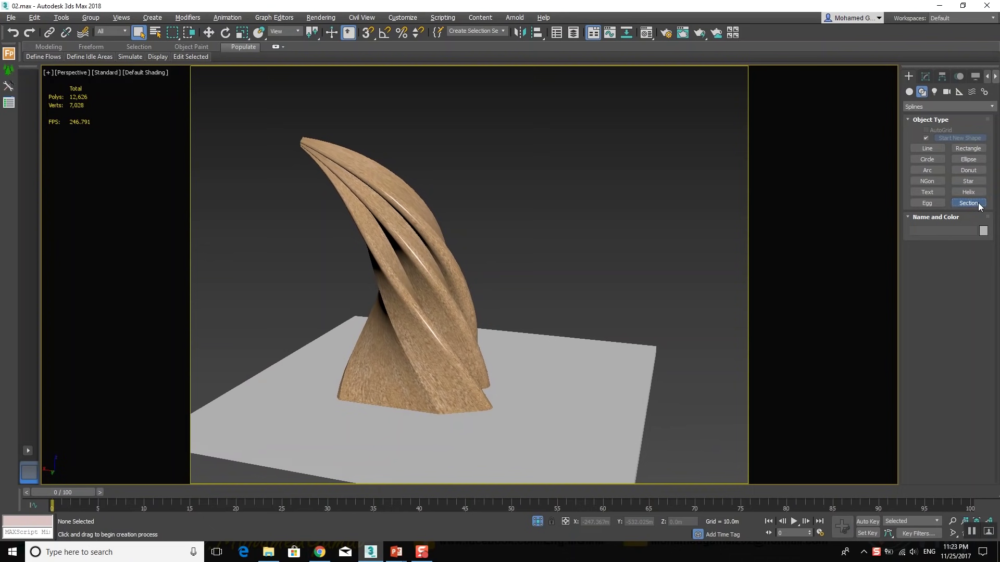
pyautogui.click(926, 130)
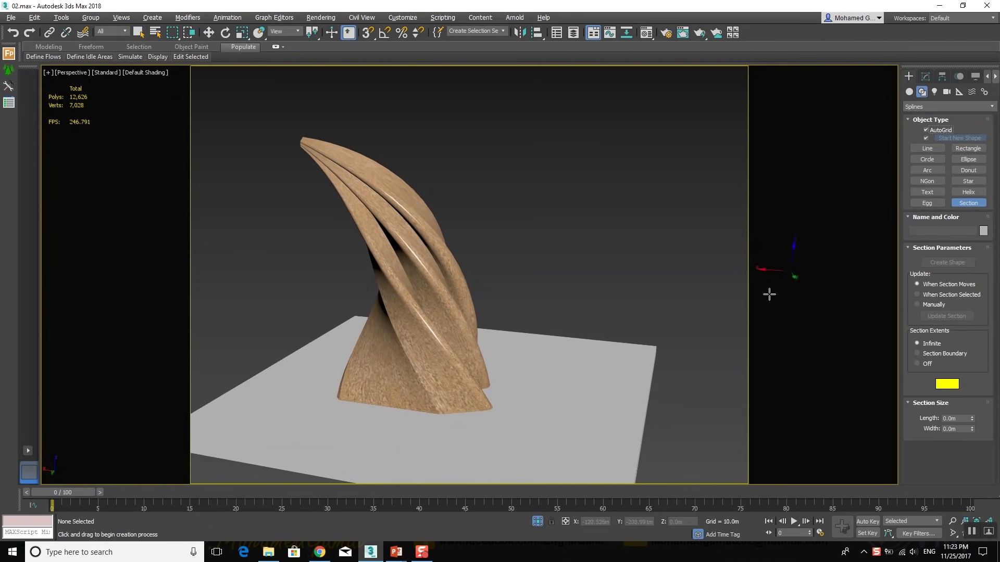
pyautogui.moveTo(603, 403); pyautogui.dragTo(619, 427)
pyautogui.rightClick(599, 409)
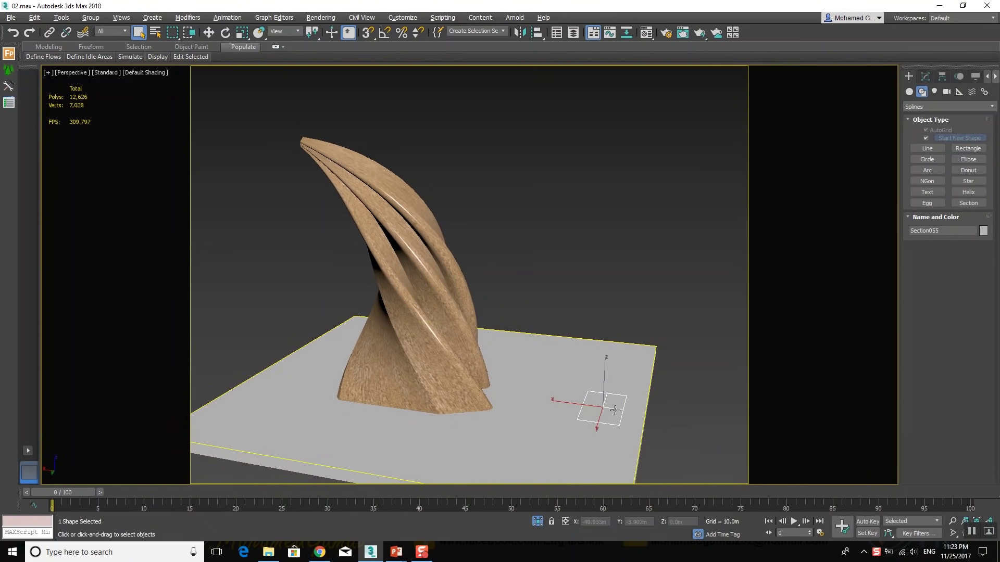
# Shift-move the section up the Z axis to make 50 stacked copies
pyautogui.keyDown('alt'); pyautogui.moveTo(599, 409); pyautogui.dragTo(609, 381, button='middle'); pyautogui.keyUp('alt')
pyautogui.scroll(4, 609, 381)
pyautogui.press('w')
pyautogui.moveTo(609, 381)
pyautogui.mouseDown()
pyautogui.moveTo(608, 370)
pyautogui.moveTo(543, 400)
pyautogui.mouseUp()
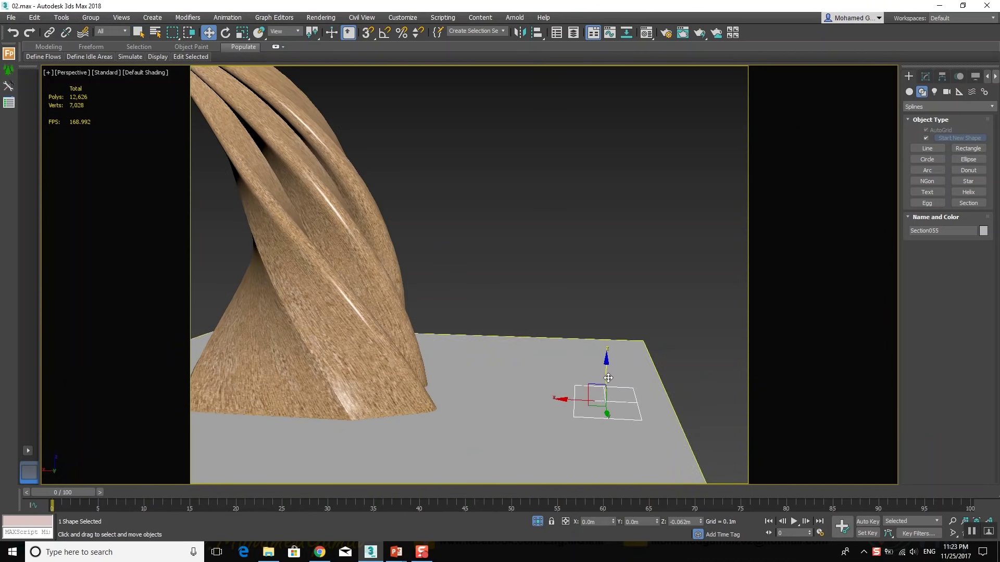
pyautogui.scroll(2, 543, 399)
pyautogui.scroll(-2, 543, 399)
pyautogui.keyDown('shift'); pyautogui.moveTo(608, 376); pyautogui.dragTo(608, 367); pyautogui.keyUp('shift')
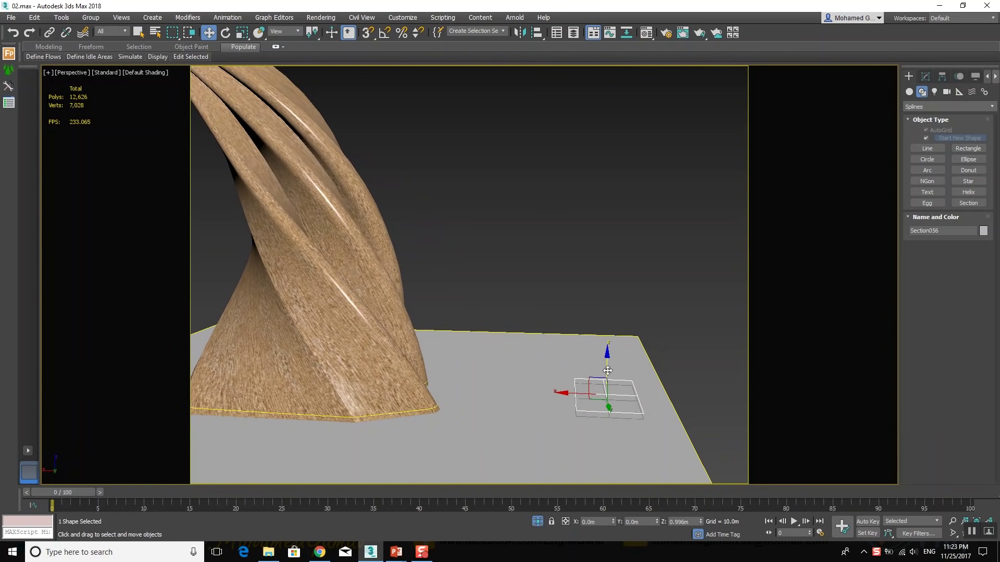
pyautogui.doubleClick(513, 281)
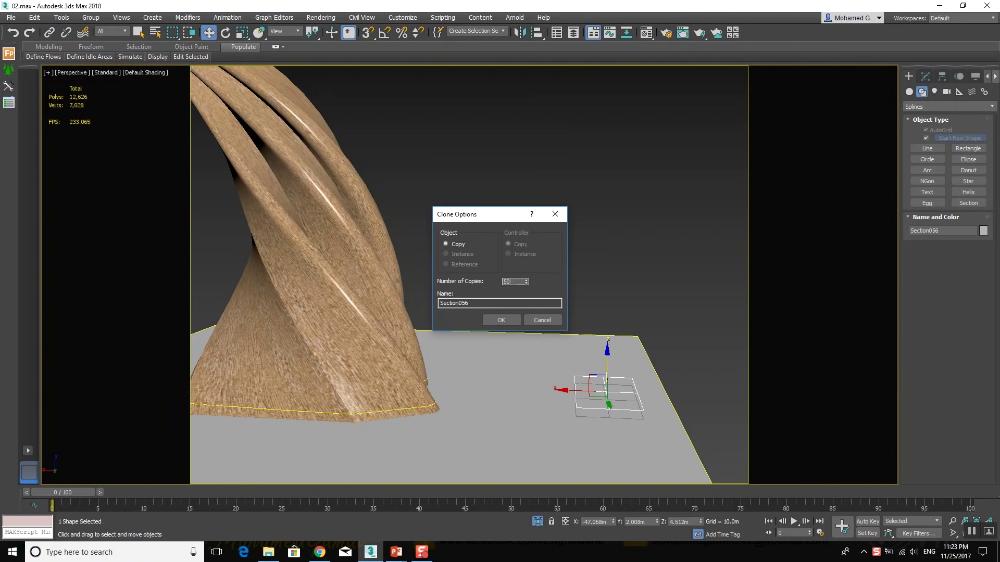
pyautogui.click(504, 317)
# Select the stacked slice shapes and reposition them beside the tower
pyautogui.scroll(-3, 503, 298)
pyautogui.moveTo(502, 292); pyautogui.dragTo(514, 283, button='middle')
pyautogui.moveTo(552, 284)
pyautogui.keyDown('alt'); pyautogui.mouseDown(button='middle')
pyautogui.moveTo(513, 290)
pyautogui.moveTo(513, 302)
pyautogui.mouseUp(button='middle'); pyautogui.keyUp('alt')
pyautogui.moveTo(629, 143); pyautogui.dragTo(529, 357)
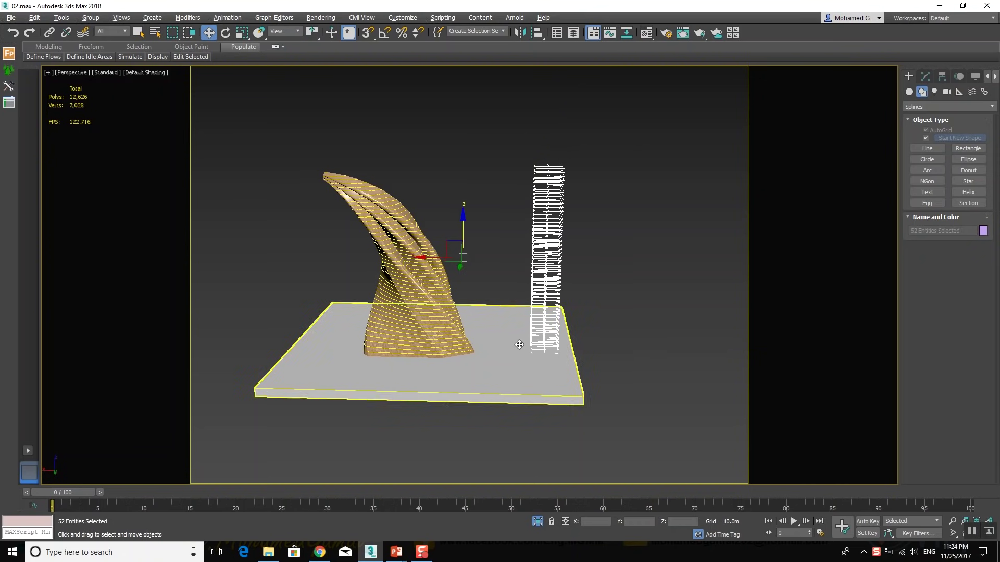
pyautogui.moveTo(457, 233)
pyautogui.mouseDown()
pyautogui.moveTo(435, 236)
pyautogui.moveTo(405, 336)
pyautogui.mouseUp()
pyautogui.keyDown('alt'); pyautogui.moveTo(405, 336); pyautogui.dragTo(467, 286, button='middle'); pyautogui.keyUp('alt')
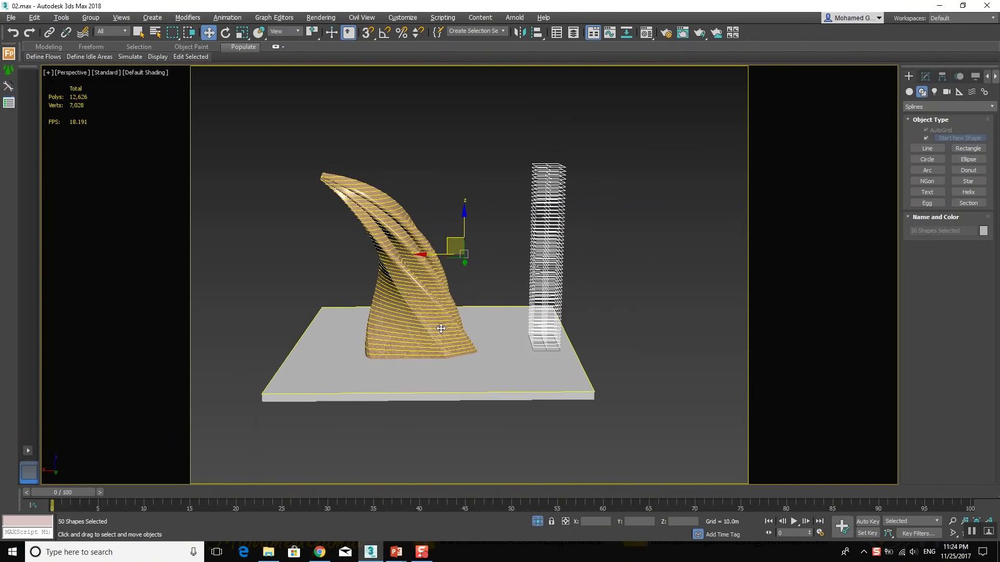
# Convert the slice contours to editable splines and move them beside the wooden tower
pyautogui.rightClick(504, 240)
pyautogui.moveTo(555, 350)
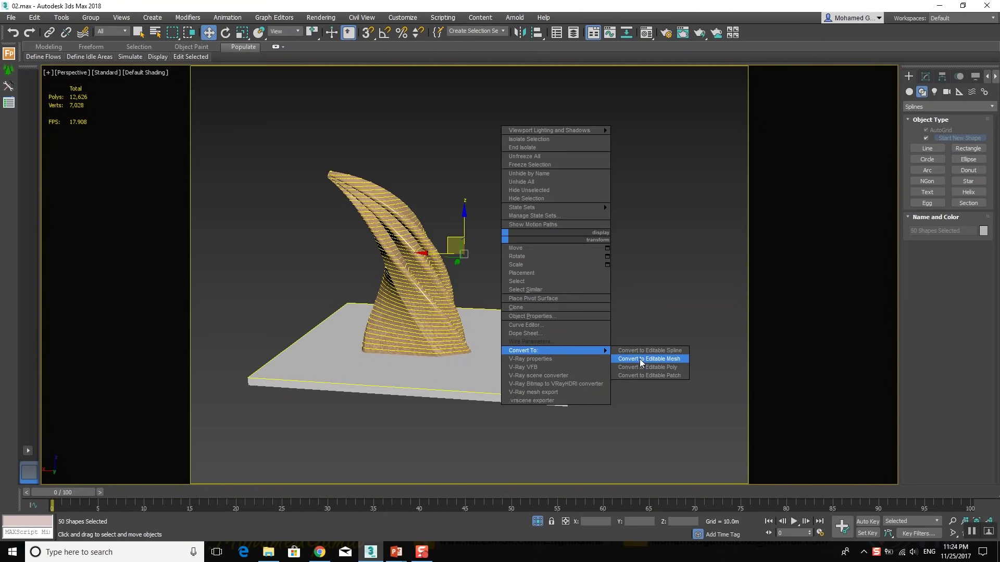
pyautogui.click(642, 350)
pyautogui.keyDown('alt'); pyautogui.moveTo(604, 349); pyautogui.dragTo(599, 355, button='middle'); pyautogui.keyUp('alt')
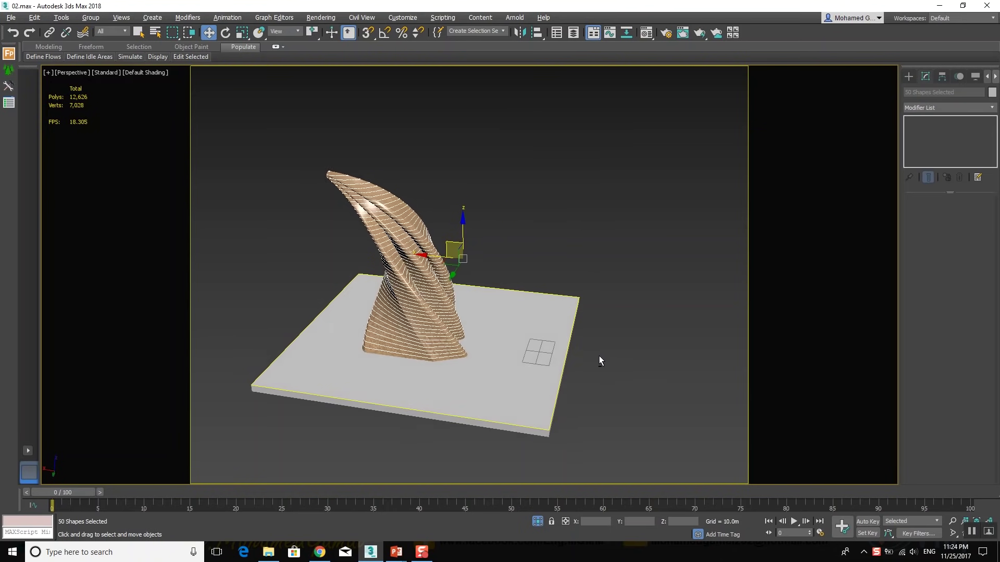
pyautogui.keyDown('shift'); pyautogui.moveTo(381, 252); pyautogui.dragTo(506, 294); pyautogui.keyUp('shift')
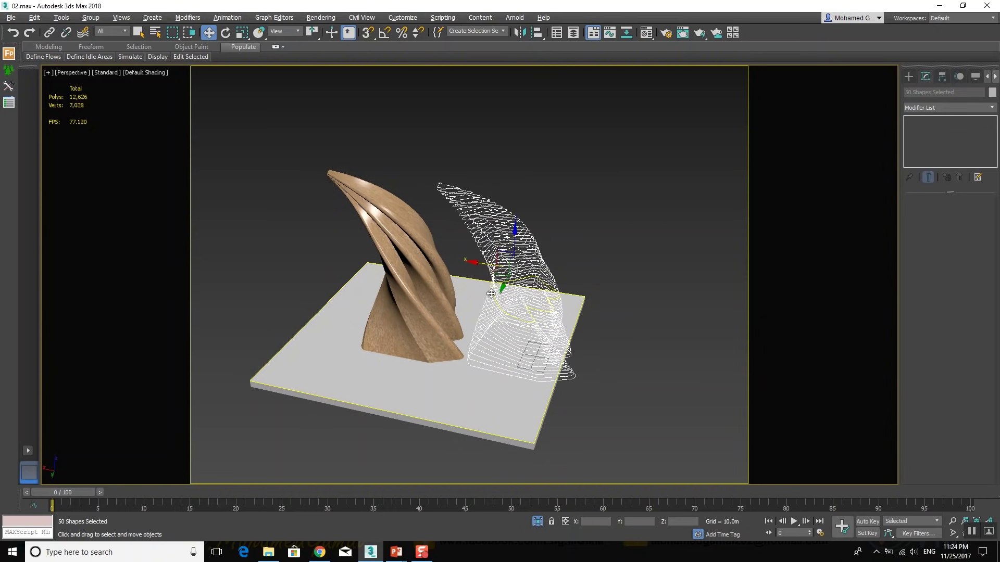
# Zoom in on the contours and select a single contour slice to examine
pyautogui.keyDown('alt'); pyautogui.moveTo(507, 294); pyautogui.dragTo(526, 267, button='middle'); pyautogui.keyUp('alt')
pyautogui.scroll(2, 524, 270)
pyautogui.scroll(3, 518, 274)
pyautogui.scroll(2, 513, 279)
pyautogui.scroll(-5, 510, 281)
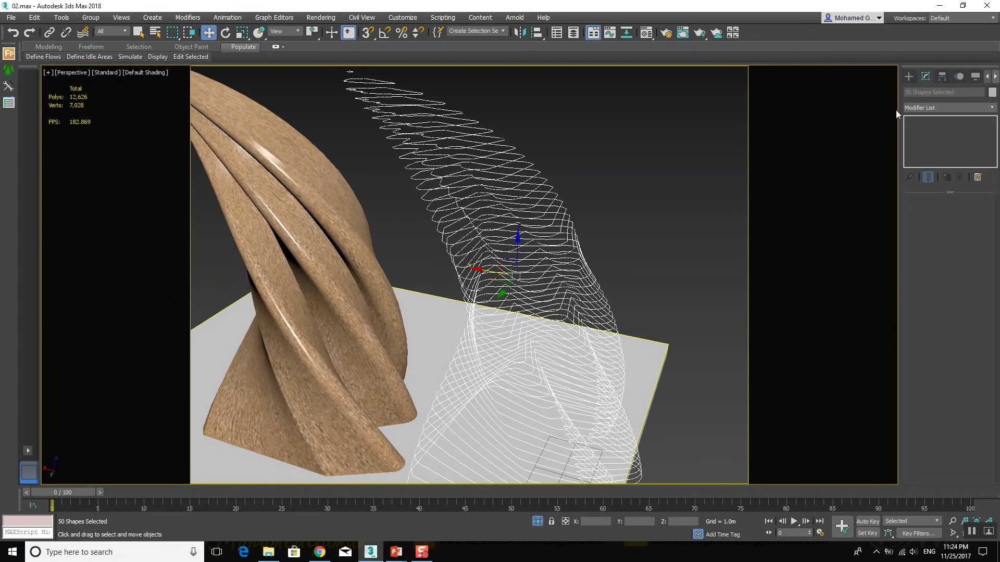
pyautogui.click(631, 239)
pyautogui.click(578, 266)
pyautogui.keyDown('alt'); pyautogui.moveTo(644, 319); pyautogui.dragTo(593, 317, button='middle'); pyautogui.keyUp('alt')
pyautogui.scroll(3, 592, 317)
pyautogui.scroll(2, 592, 317)
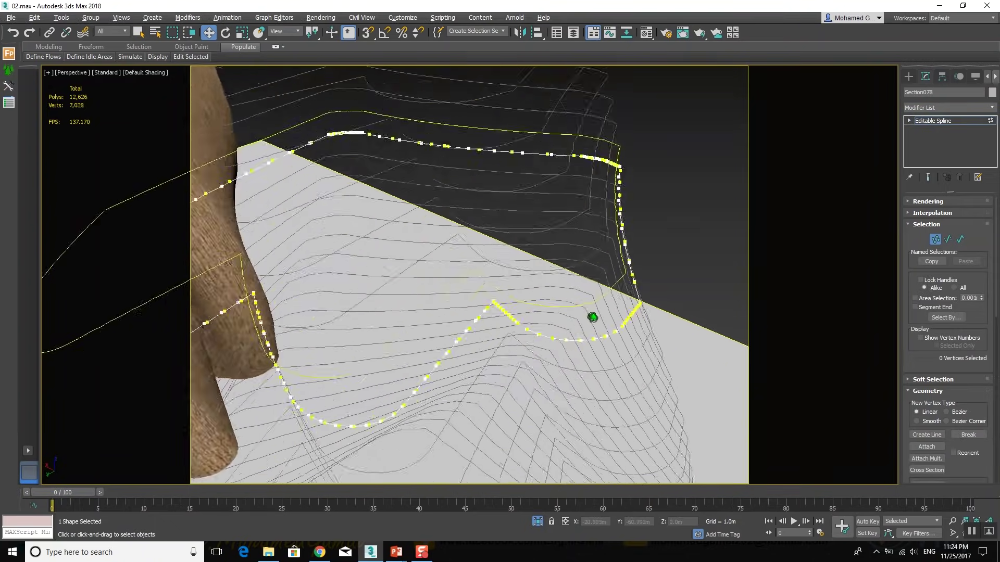
pyautogui.scroll(2, 593, 317)
pyautogui.scroll(2, 592, 317)
pyautogui.scroll(2, 467, 288)
# Inspect the chosen contour, zoom back out over the whole model, and leave vertex editing
pyautogui.moveTo(467, 288)
pyautogui.mouseDown(button='middle')
pyautogui.moveTo(513, 266)
pyautogui.moveTo(484, 279)
pyautogui.mouseUp(button='middle')
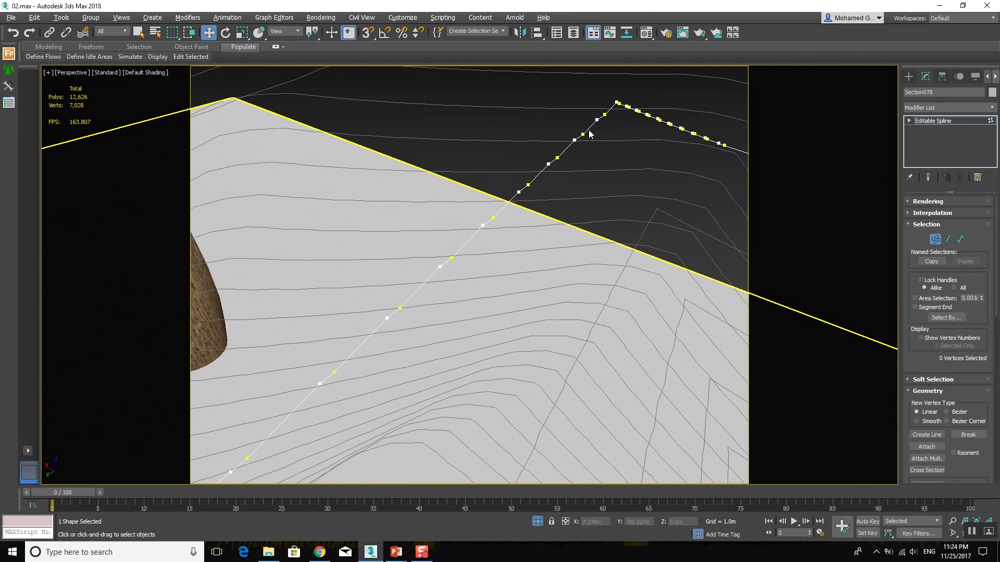
pyautogui.scroll(-2, 593, 136)
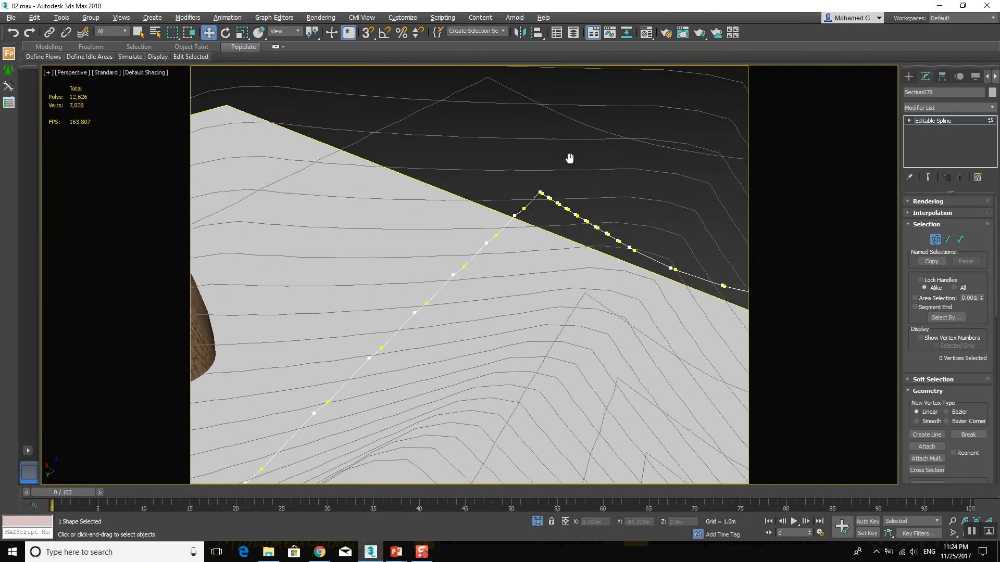
pyautogui.scroll(-3, 570, 156)
pyautogui.scroll(-4, 567, 178)
pyautogui.scroll(-2, 532, 233)
pyautogui.keyDown('alt'); pyautogui.moveTo(532, 232); pyautogui.dragTo(831, 168, button='middle'); pyautogui.keyUp('alt')
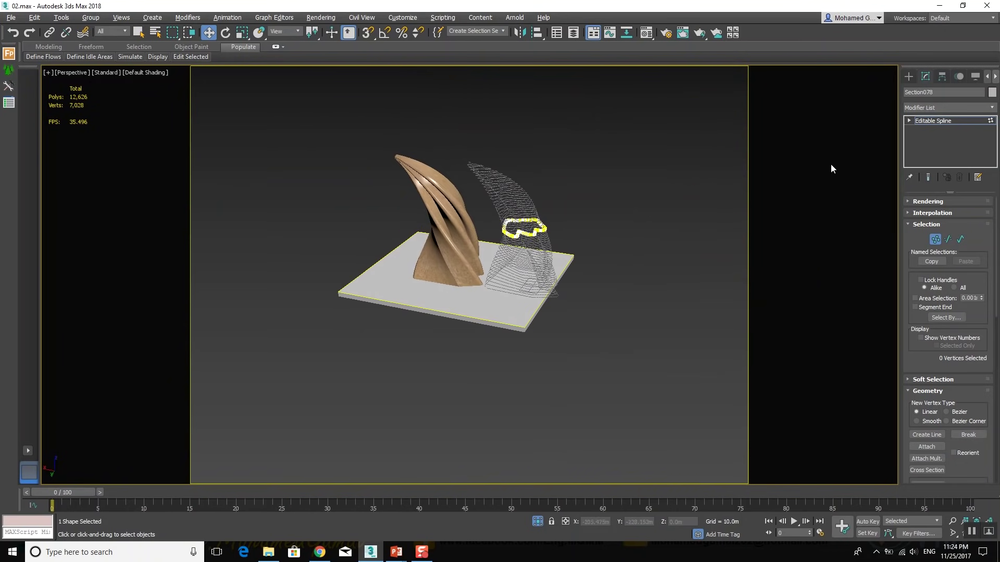
pyautogui.click(951, 124)
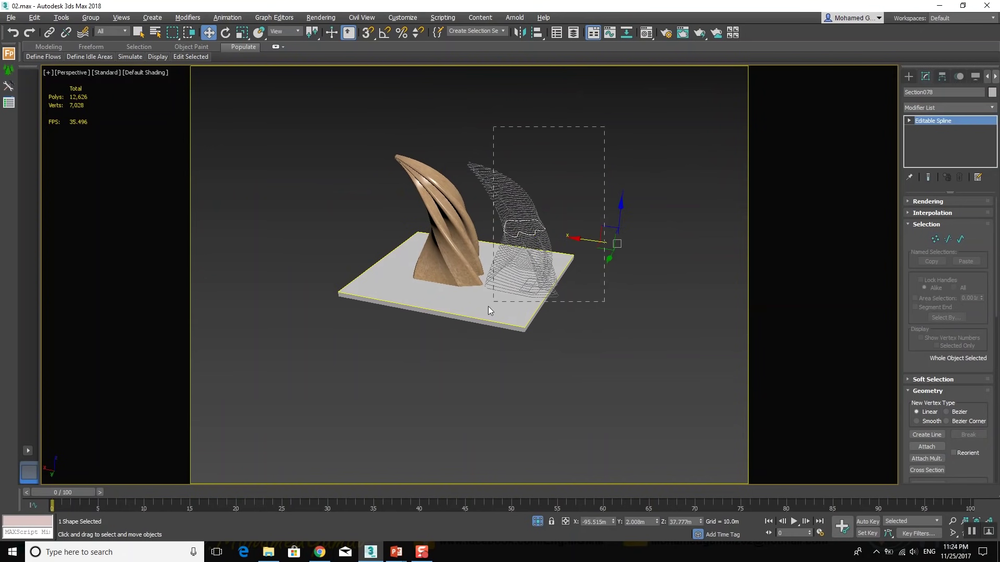
# Select all objects except the sculpture and plate, keeping only the wireframe contours selected
pyautogui.hotkey('ctrl', 'a')
pyautogui.keyDown('alt'); pyautogui.moveTo(448, 140); pyautogui.dragTo(330, 392); pyautogui.keyUp('alt')
pyautogui.keyDown('alt'); pyautogui.moveTo(330, 393); pyautogui.dragTo(435, 264, button='middle'); pyautogui.keyUp('alt')
pyautogui.moveTo(434, 252); pyautogui.dragTo(508, 253)
pyautogui.rightClick(593, 236)
# Add an Edit Spline modifier and weld all contour vertices (13884 of 27630 welded)
pyautogui.click(936, 108)
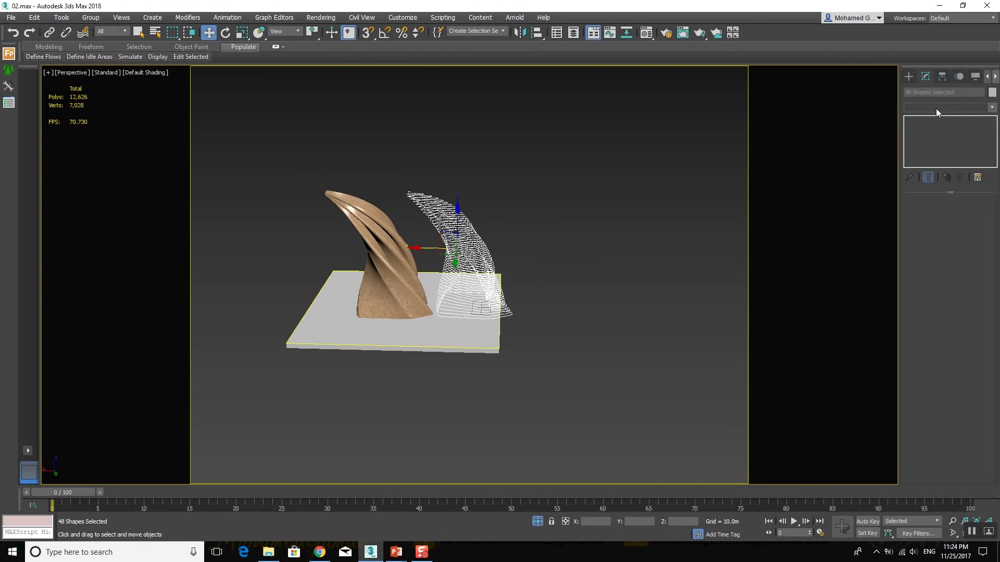
pyautogui.press('e')
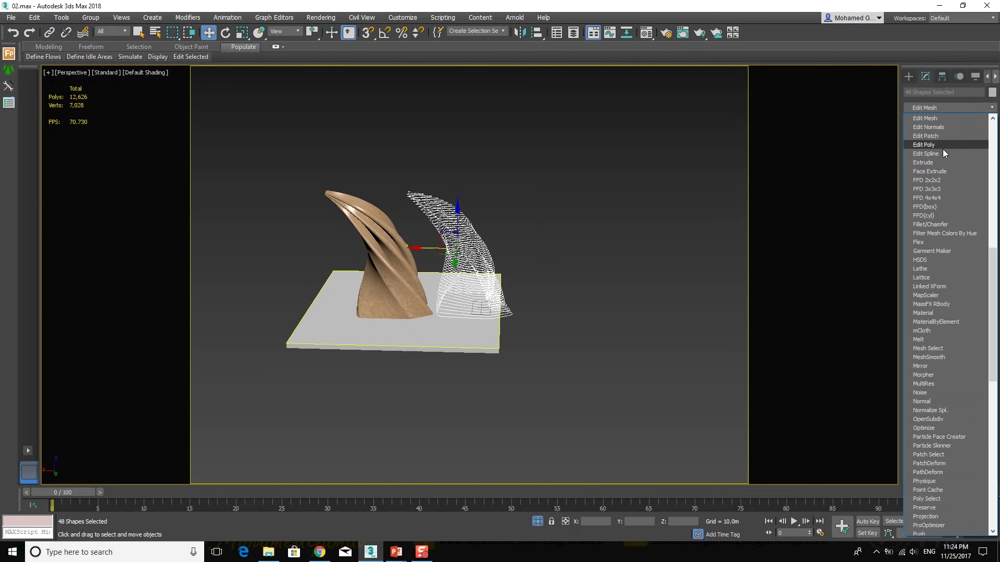
pyautogui.click(939, 154)
pyautogui.click(935, 216)
pyautogui.hotkey('ctrl', 'a')
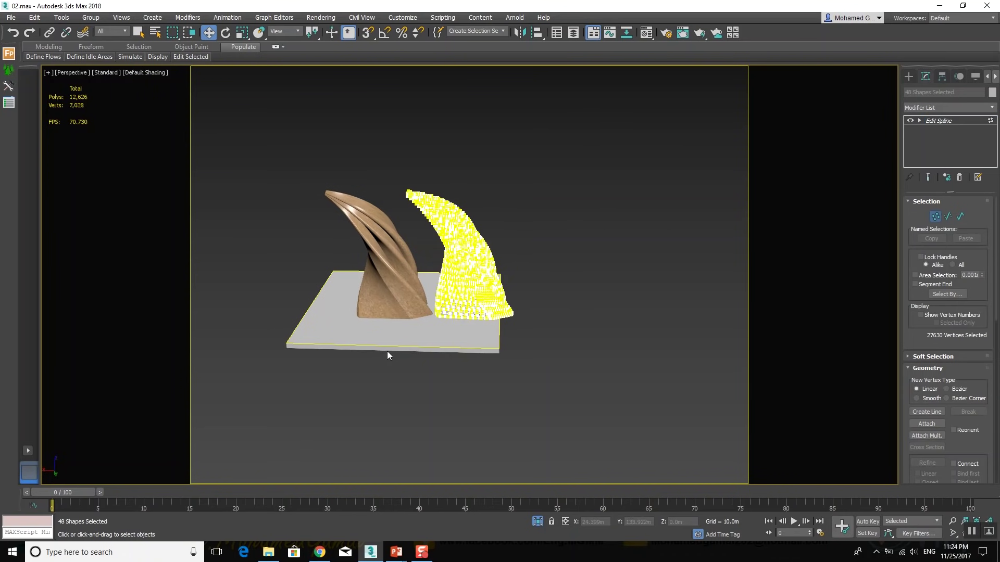
pyautogui.scroll(-3, 982, 360)
pyautogui.scroll(-2, 982, 360)
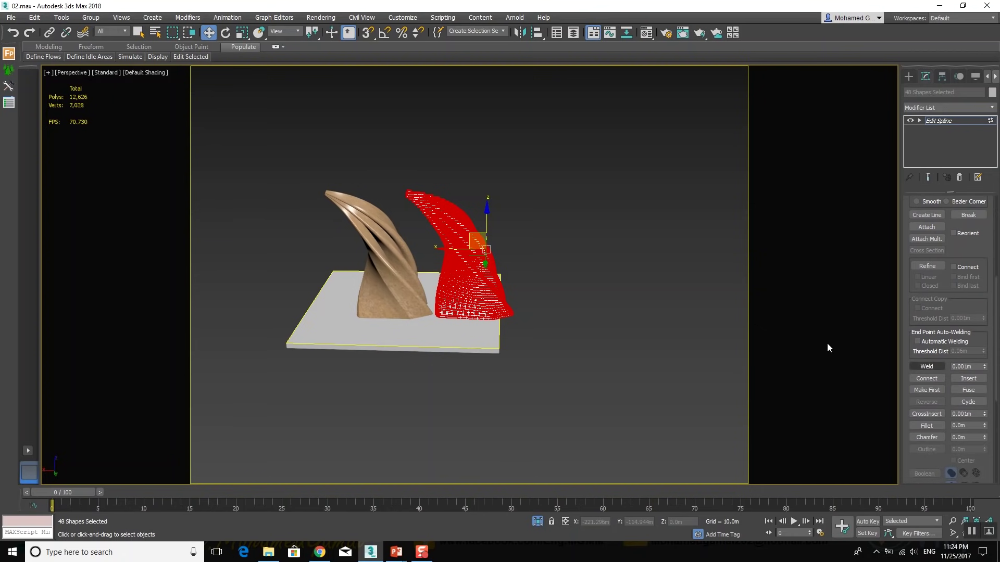
pyautogui.scroll(3, 419, 280)
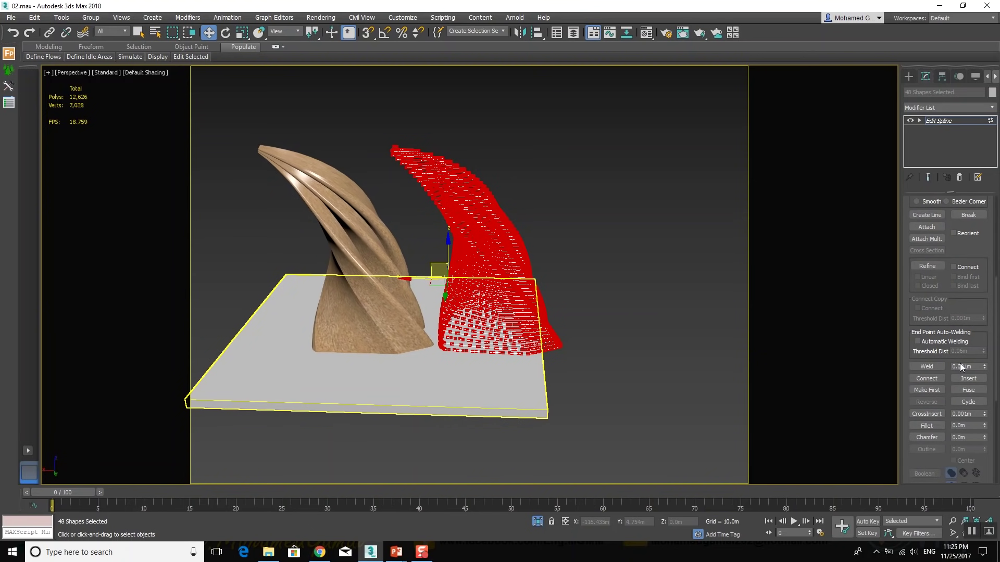
pyautogui.click(927, 366)
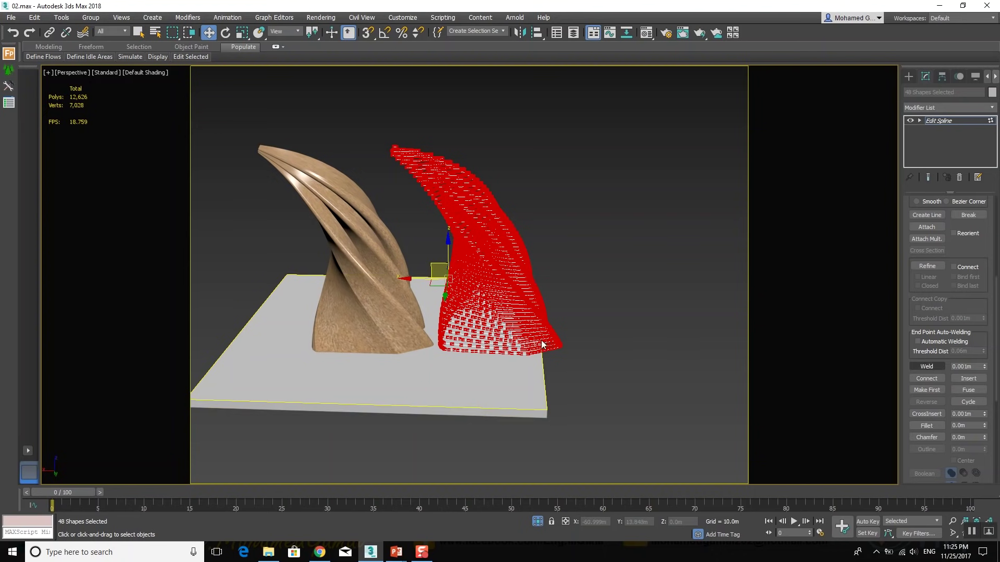
# Shift a lower-slice vertex along X and pick vertices on the bottom outline
pyautogui.scroll(2, 514, 358)
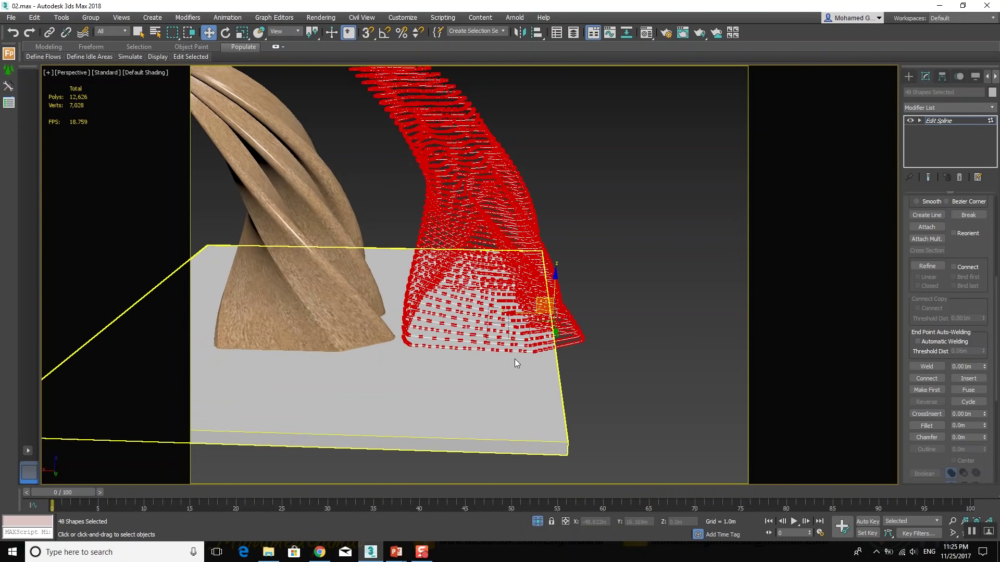
pyautogui.scroll(3, 514, 359)
pyautogui.scroll(3, 508, 346)
pyautogui.click(502, 332)
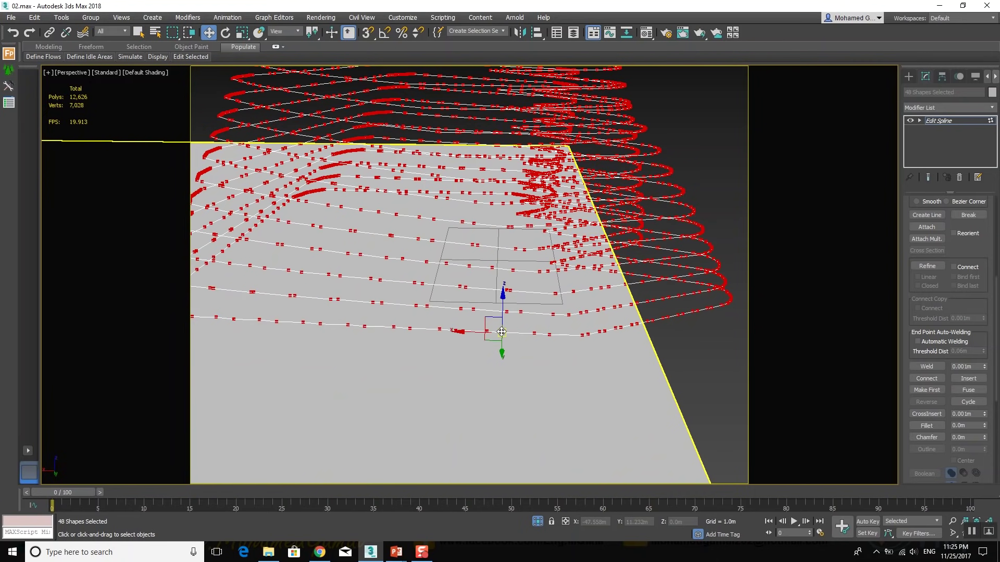
pyautogui.moveTo(501, 332); pyautogui.dragTo(548, 334)
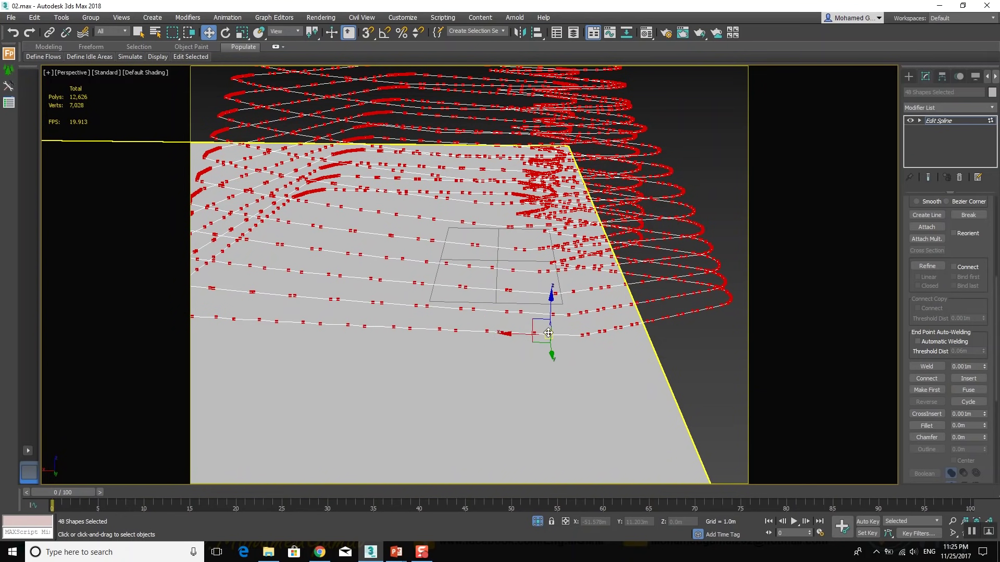
pyautogui.click(206, 286)
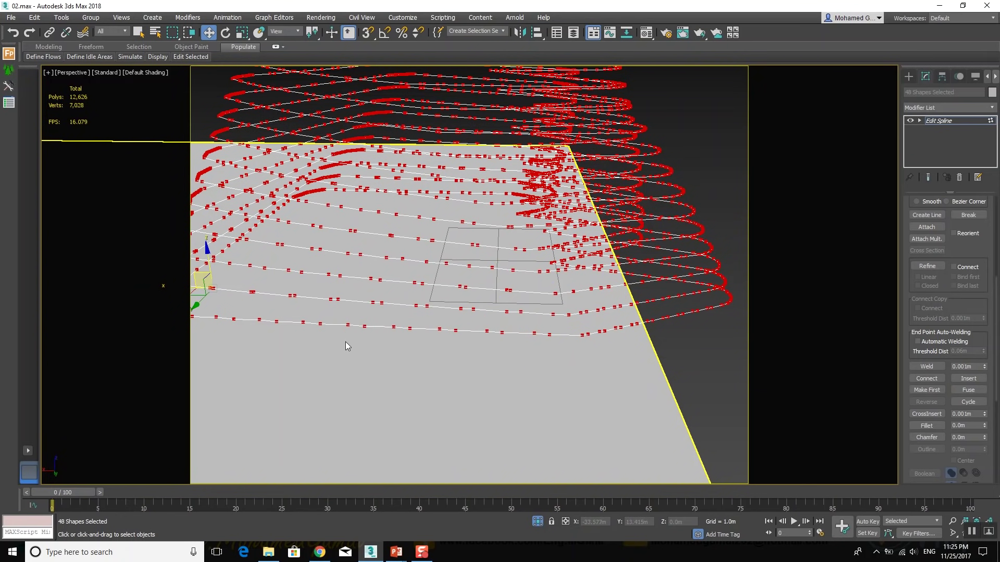
pyautogui.click(369, 278)
pyautogui.moveTo(400, 327); pyautogui.dragTo(414, 336, button='middle')
pyautogui.click(408, 345)
pyautogui.click(458, 345)
# Center the spline tower's base, pick a vertex there, and orbit to inspect the slices
pyautogui.scroll(-3, 429, 374)
pyautogui.scroll(-3, 429, 375)
pyautogui.scroll(-2, 429, 336)
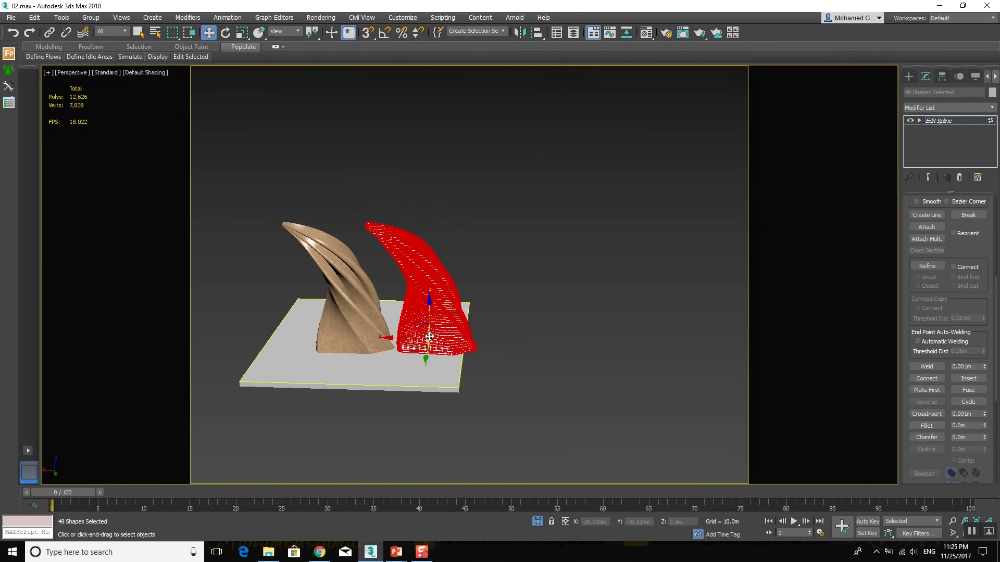
pyautogui.scroll(8, 429, 336)
pyautogui.moveTo(429, 336); pyautogui.dragTo(457, 376, button='middle')
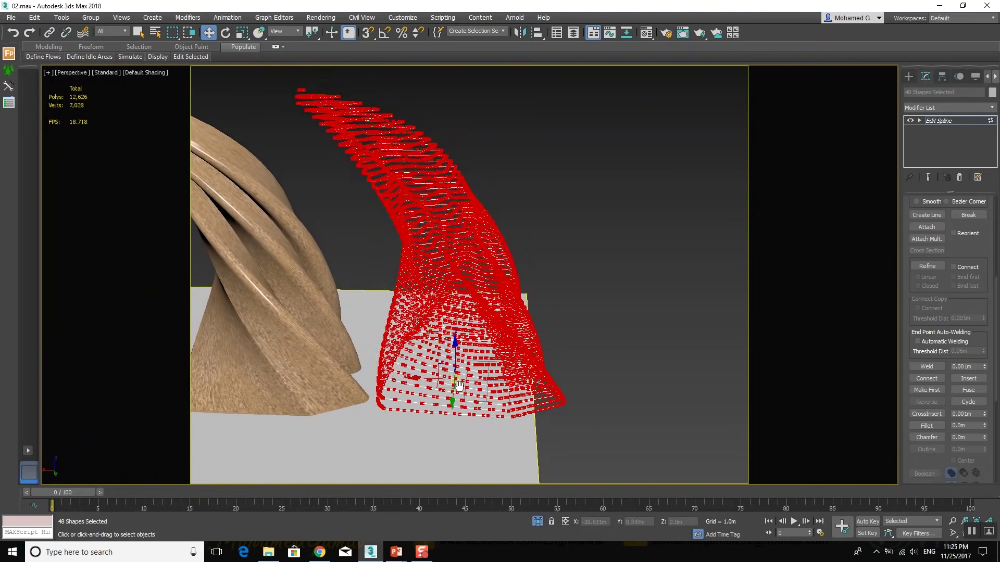
pyautogui.click(555, 401)
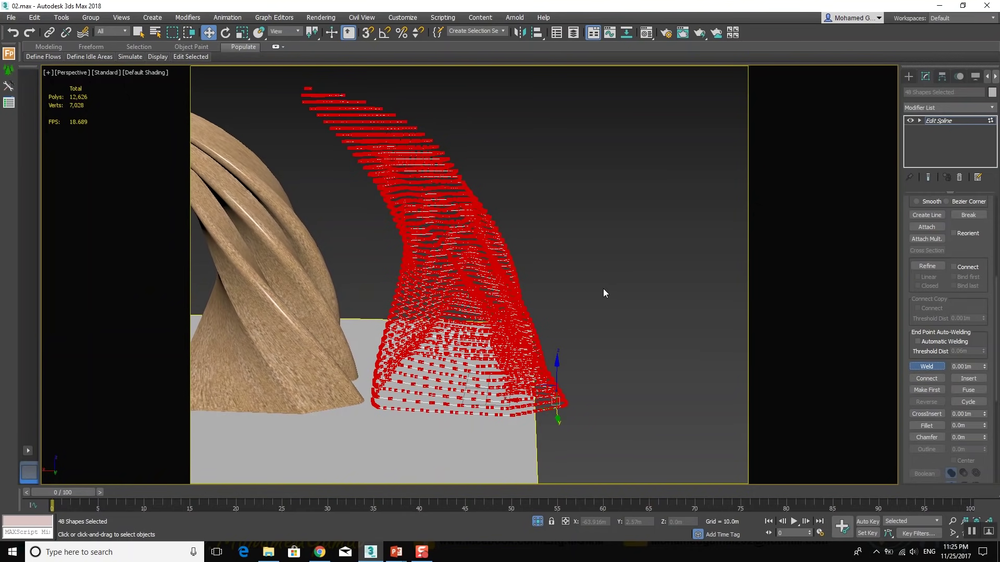
pyautogui.moveTo(386, 99)
pyautogui.keyDown('alt'); pyautogui.mouseDown(button='middle')
pyautogui.moveTo(449, 184)
pyautogui.moveTo(437, 194)
pyautogui.moveTo(359, 186)
pyautogui.mouseUp(button='middle'); pyautogui.keyUp('alt')
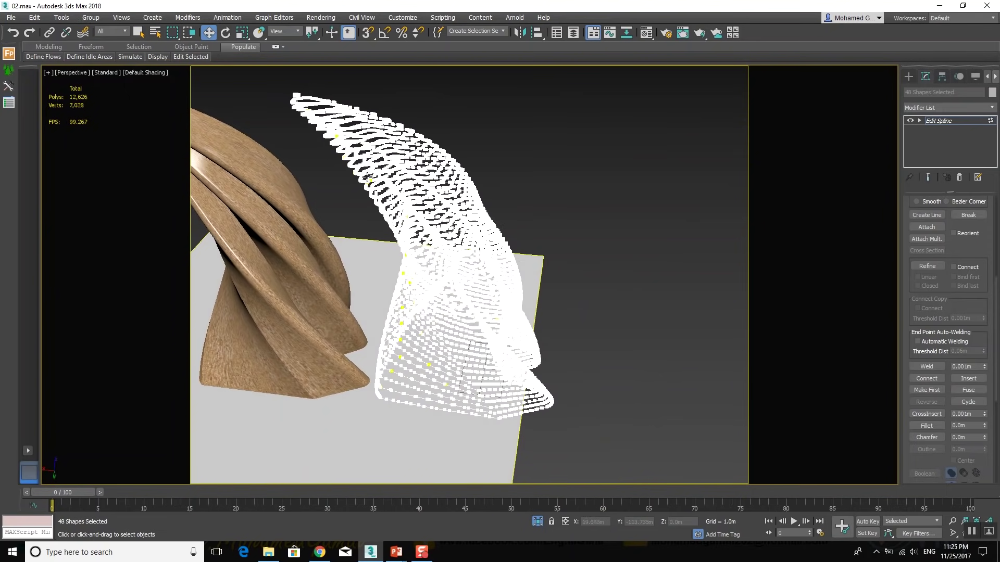
pyautogui.keyDown('alt'); pyautogui.moveTo(452, 193); pyautogui.dragTo(472, 174, button='middle'); pyautogui.keyUp('alt')
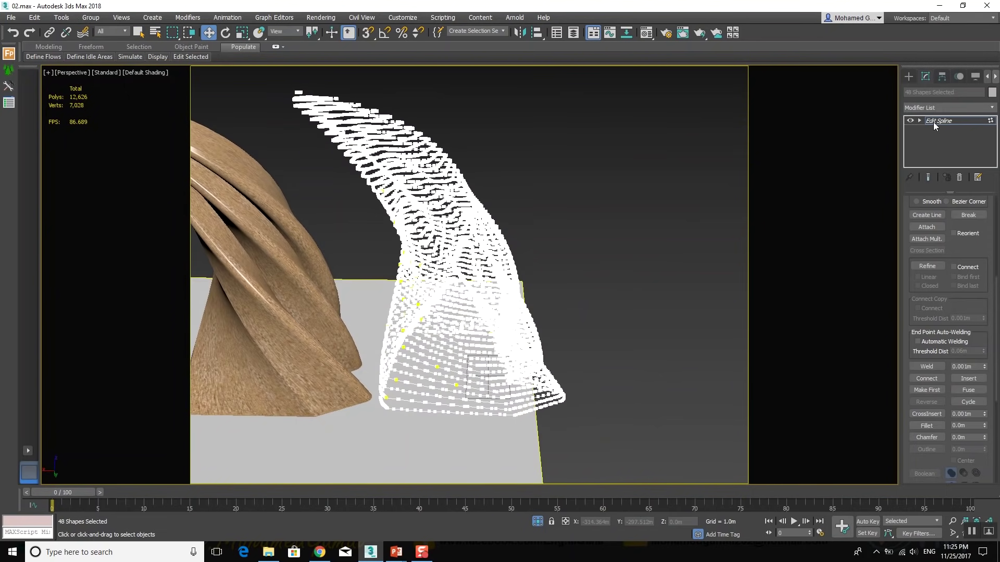
# Convert the 48 slice outlines into editable meshes
pyautogui.rightClick(499, 237)
pyautogui.moveTo(531, 349)
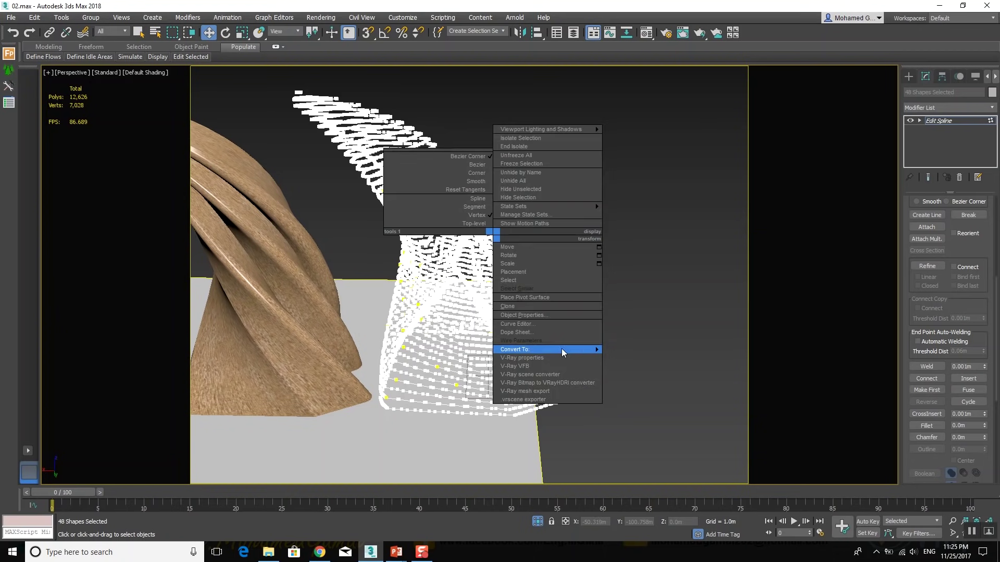
pyautogui.click(640, 357)
pyautogui.moveTo(580, 289)
pyautogui.keyDown('alt'); pyautogui.mouseDown(button='middle')
pyautogui.moveTo(542, 286)
pyautogui.moveTo(514, 317)
pyautogui.moveTo(564, 237)
pyautogui.moveTo(572, 256)
pyautogui.moveTo(560, 268)
pyautogui.moveTo(495, 284)
pyautogui.moveTo(460, 255)
pyautogui.moveTo(554, 271)
pyautogui.moveTo(567, 262)
pyautogui.mouseUp(button='middle'); pyautogui.keyUp('alt')
# Add a Shell modifier with 0.5m Inner Amount and 0.5m Outer Amount
pyautogui.click(964, 107)
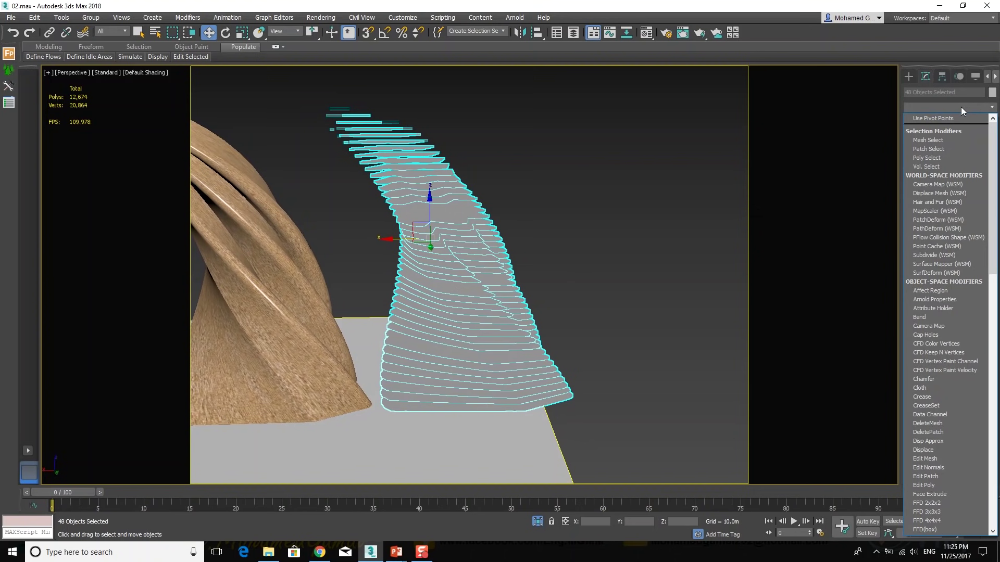
pyautogui.write('sh')
pyautogui.press('Return')
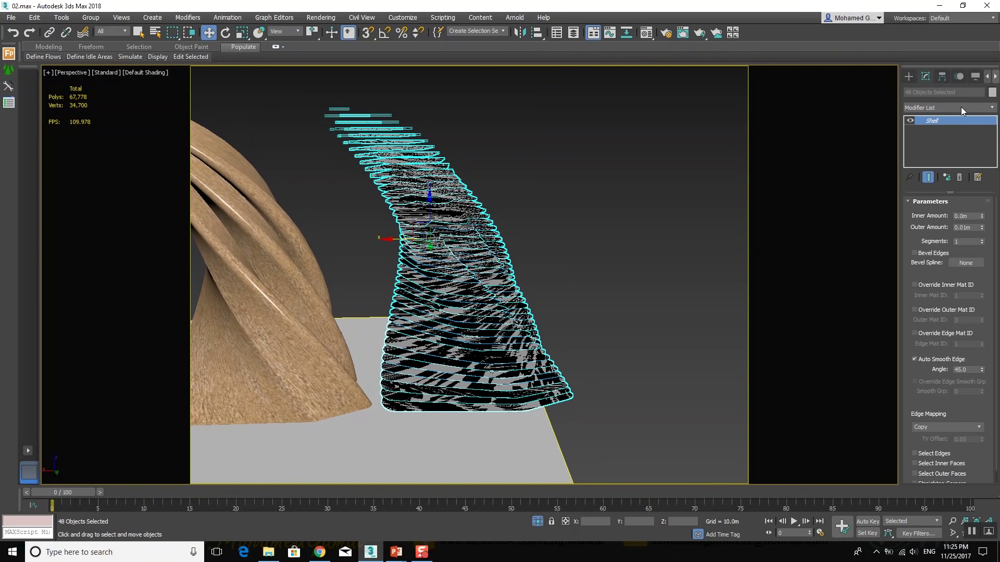
pyautogui.click(961, 216)
pyautogui.write('0.5')
pyautogui.press('Return')
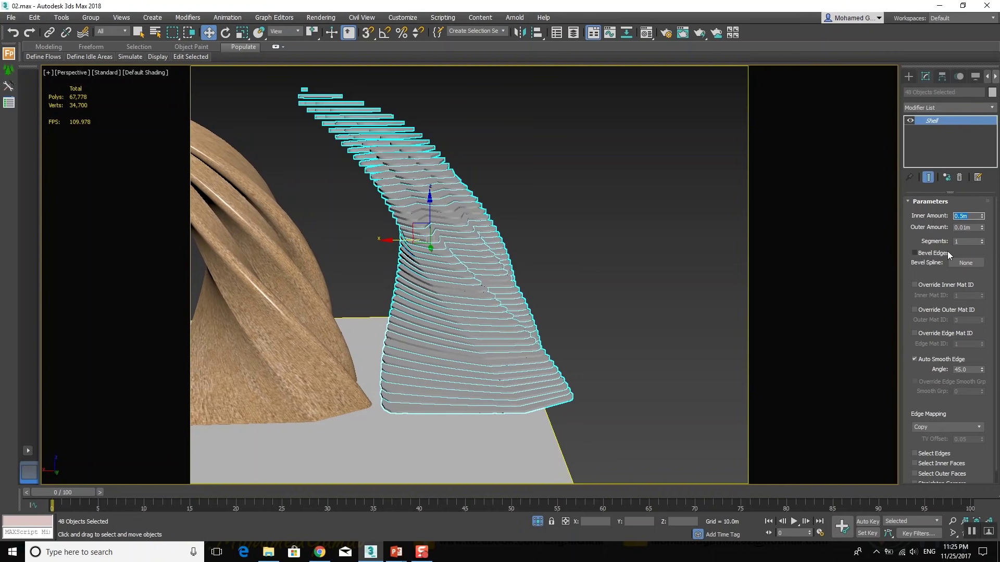
pyautogui.press('Tab')
pyautogui.write('5')
pyautogui.press('Return')
pyautogui.moveTo(635, 198)
pyautogui.keyDown('alt'); pyautogui.mouseDown(button='middle')
pyautogui.moveTo(552, 180)
pyautogui.moveTo(539, 209)
pyautogui.mouseUp(button='middle'); pyautogui.keyUp('alt')
# Assign the brown wood material from the Material Editor to the slat tower
pyautogui.press('m')
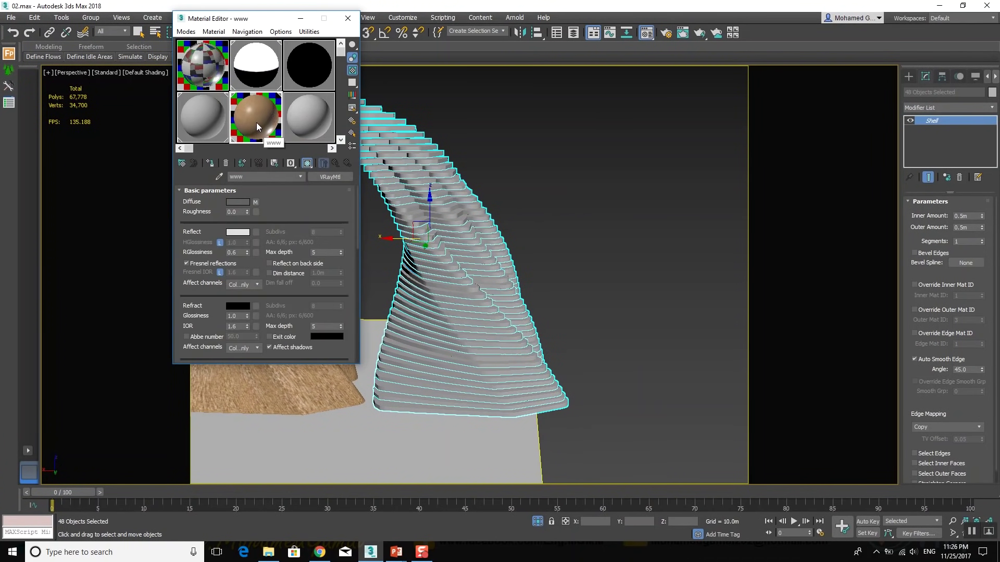
pyautogui.click(210, 163)
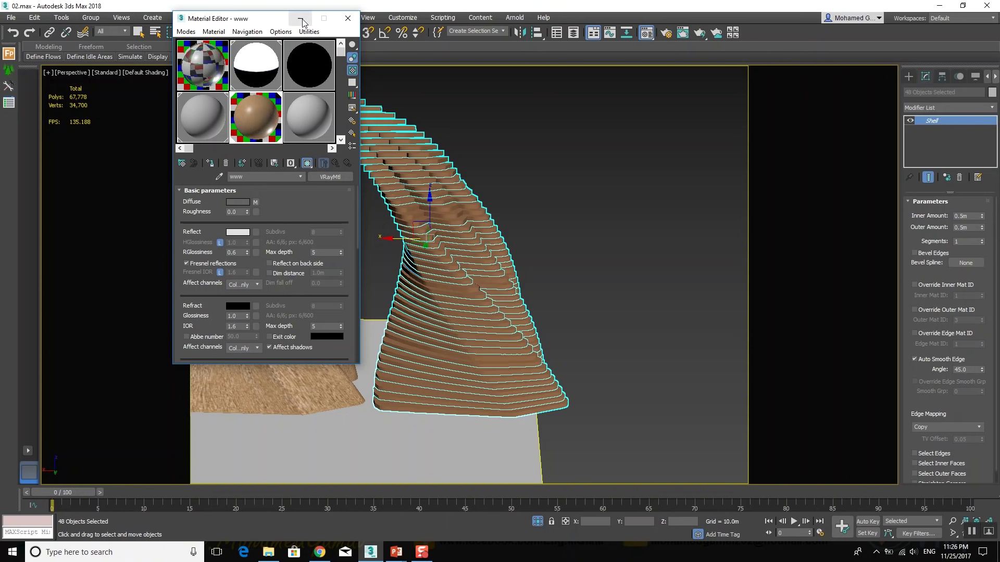
pyautogui.click(301, 21)
# Add a UVW Map modifier set to Box mapping and check the wood texture
pyautogui.click(974, 110)
pyautogui.press('u')
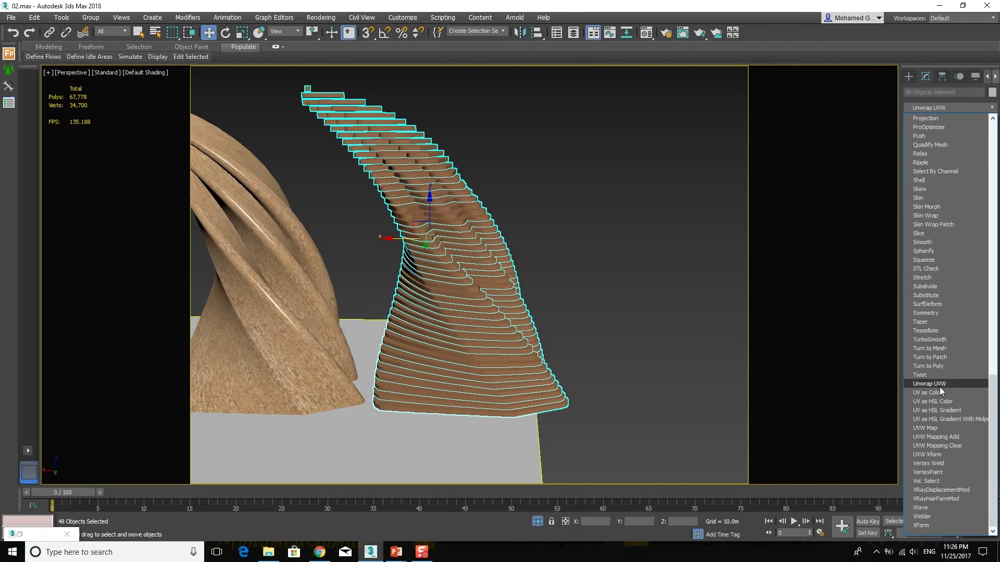
pyautogui.click(943, 427)
pyautogui.click(937, 261)
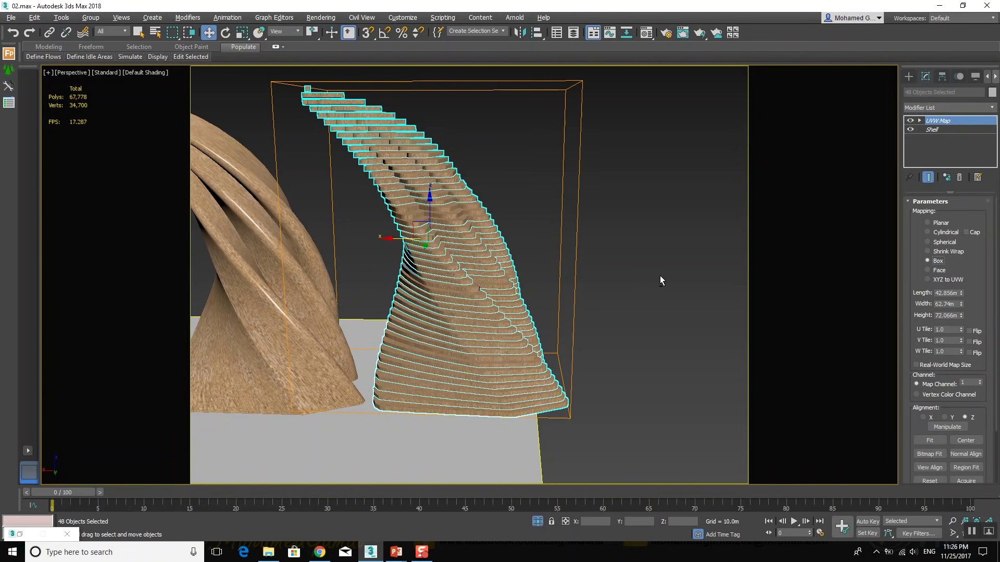
pyautogui.keyDown('alt'); pyautogui.moveTo(660, 276); pyautogui.dragTo(674, 272, button='middle'); pyautogui.keyUp('alt')
pyautogui.keyDown('alt'); pyautogui.moveTo(403, 245); pyautogui.dragTo(205, 247, button='middle'); pyautogui.keyUp('alt')
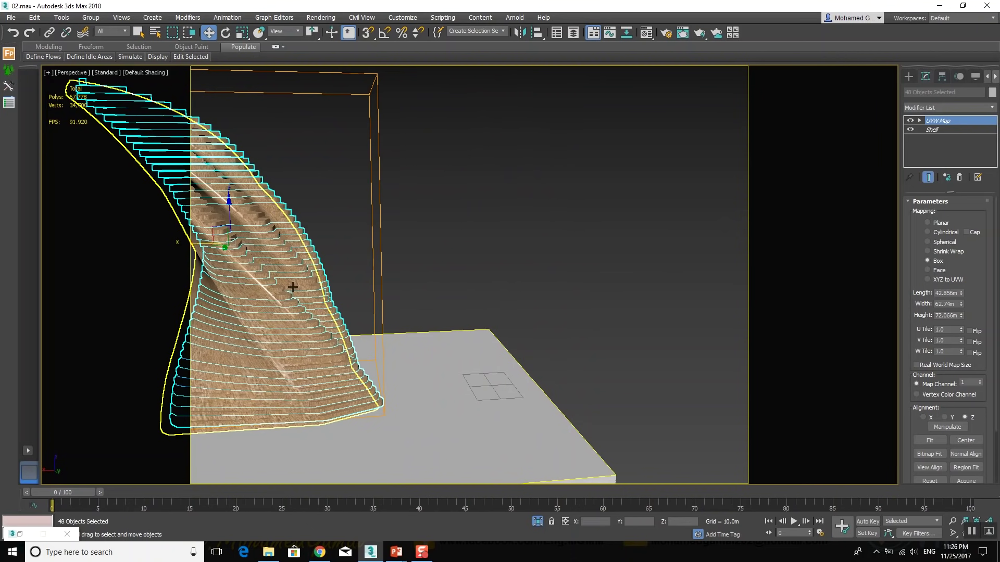
# Switch to the PhysCamera view, exit isolation to show the city blocks, and render with V-Ray
pyautogui.click(293, 287)
pyautogui.hotkey('ctrl', 'd')
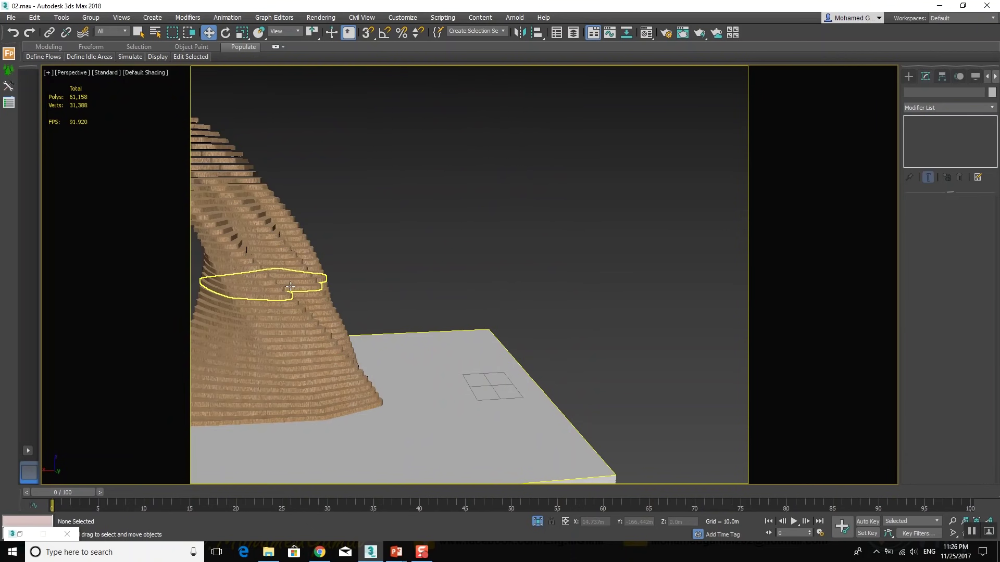
pyautogui.press('c')
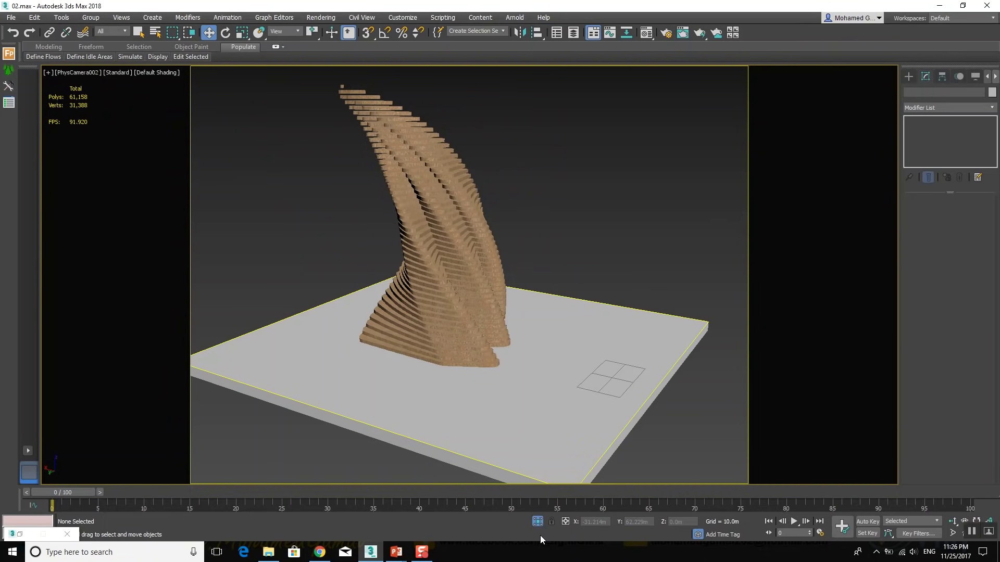
pyautogui.click(537, 522)
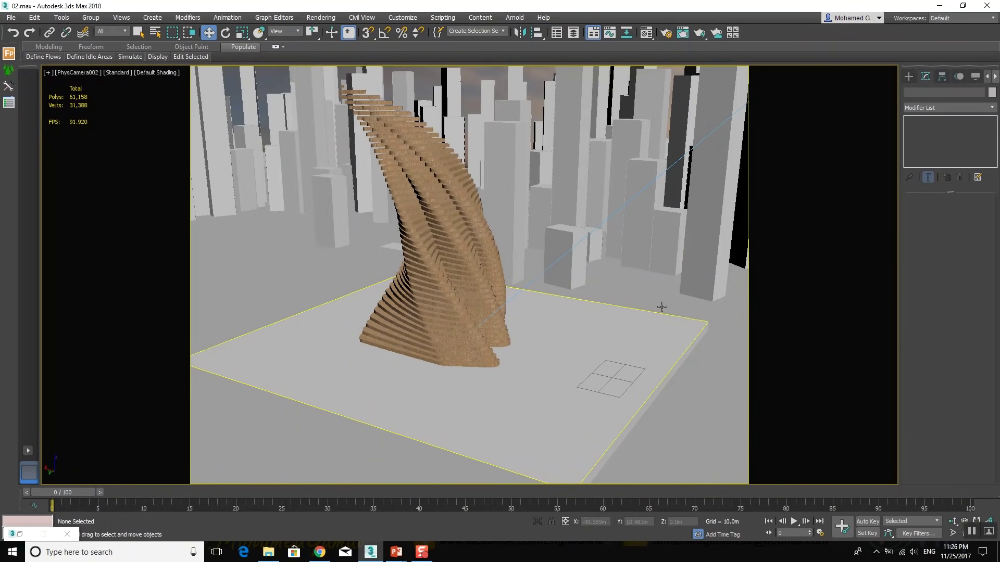
pyautogui.click(699, 33)
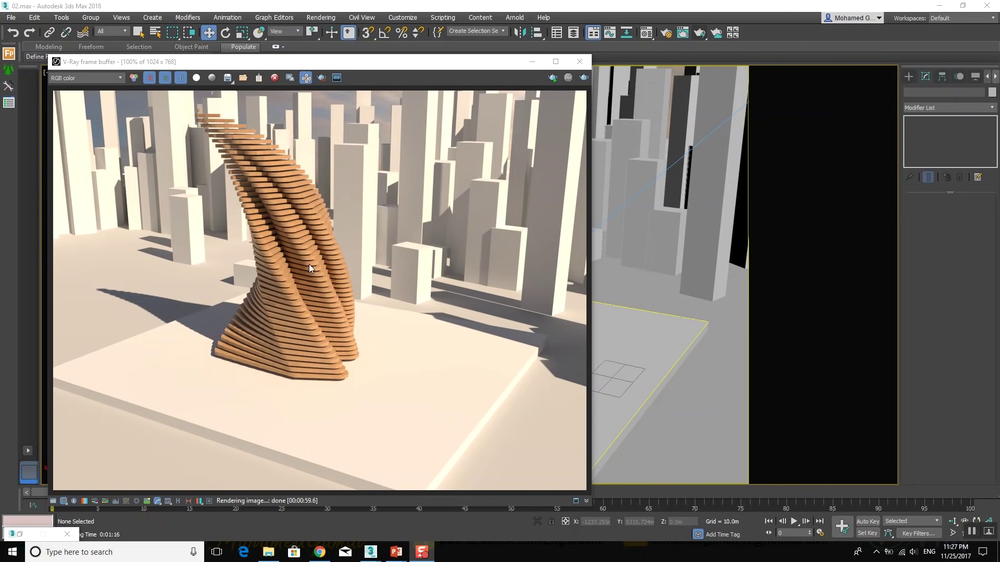
pyautogui.click(534, 63)
pyautogui.click(410, 274)
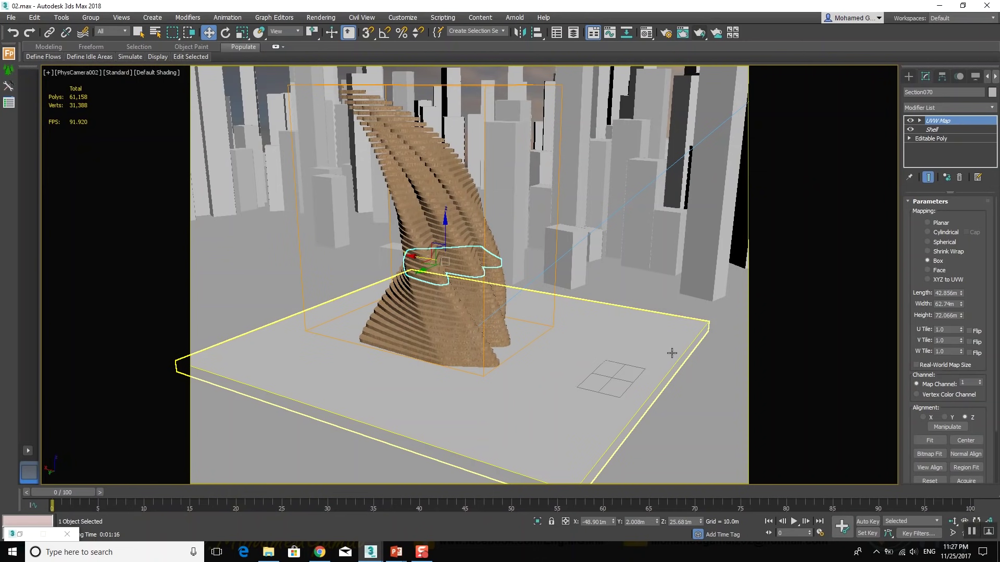
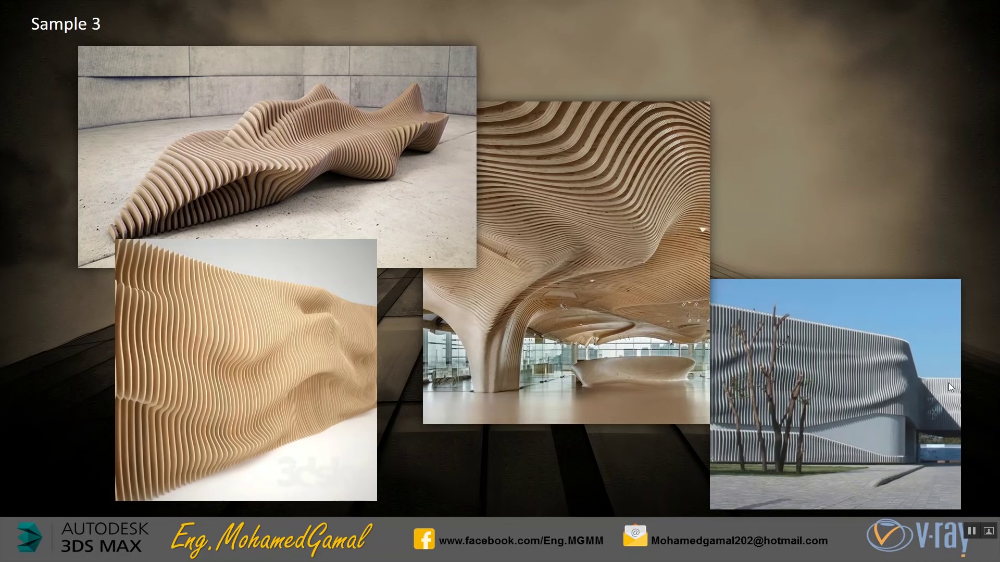
# Return from the PowerPoint Sample 3 slide to the 3ds Max scene 02.max
pyautogui.hotkey('alt', 'Tab')
pyautogui.click(299, 324)
# Select the curved wall standing on its base slab
pyautogui.click(522, 275)
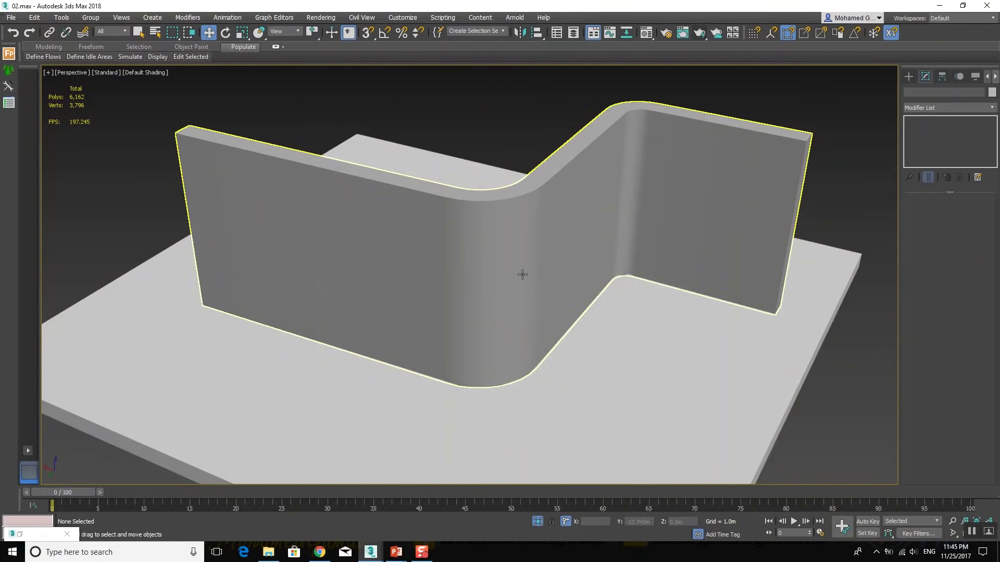
pyautogui.scroll(-2, 526, 269)
pyautogui.scroll(-2, 537, 255)
pyautogui.moveTo(534, 252)
pyautogui.mouseDown(button='middle')
pyautogui.moveTo(509, 281)
pyautogui.moveTo(523, 276)
pyautogui.mouseUp(button='middle')
pyautogui.click(509, 281)
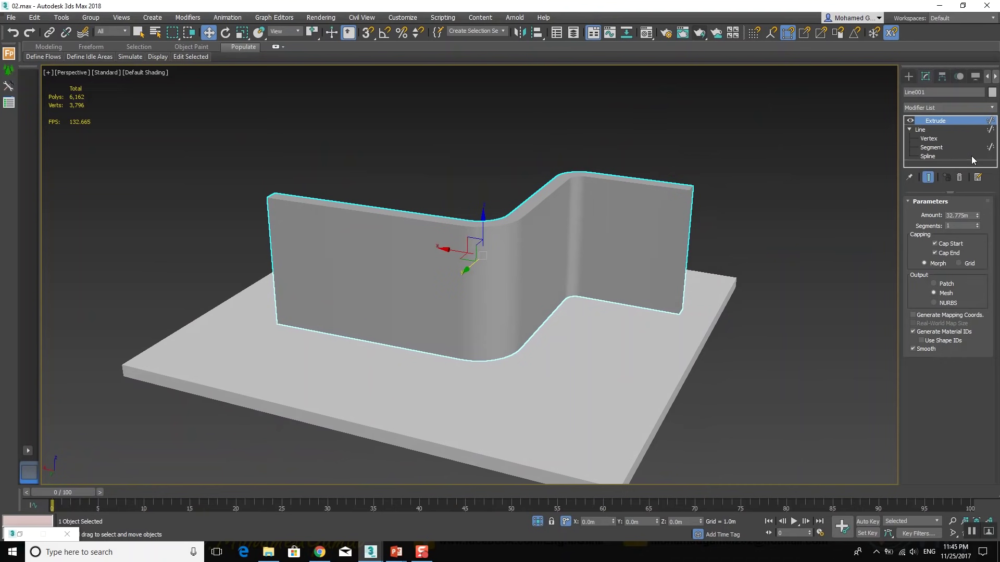
# Detach a copy of the wall outline's side segments as Shape001, with the extruded wall restored
pyautogui.click(936, 155)
pyautogui.click(608, 303)
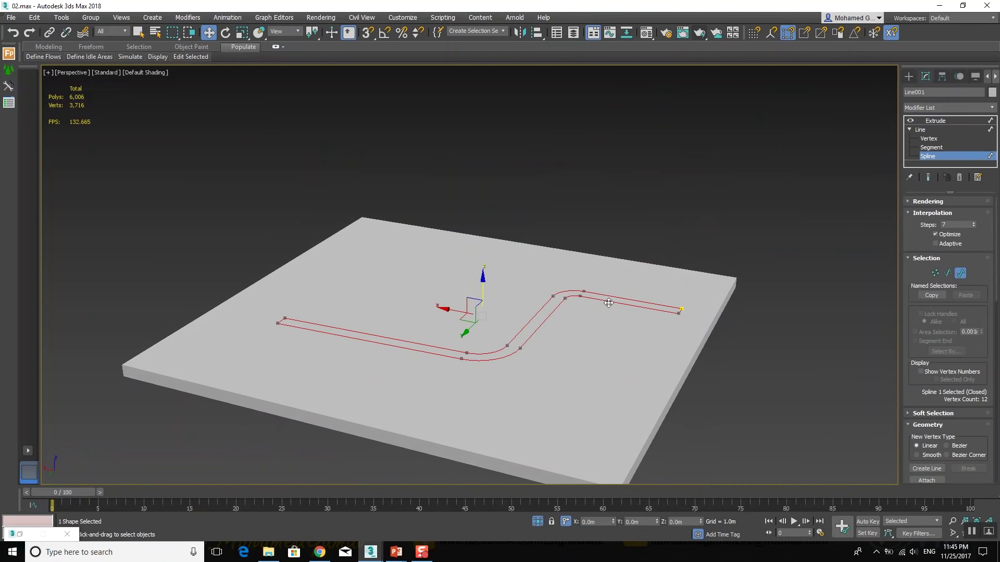
pyautogui.click(926, 148)
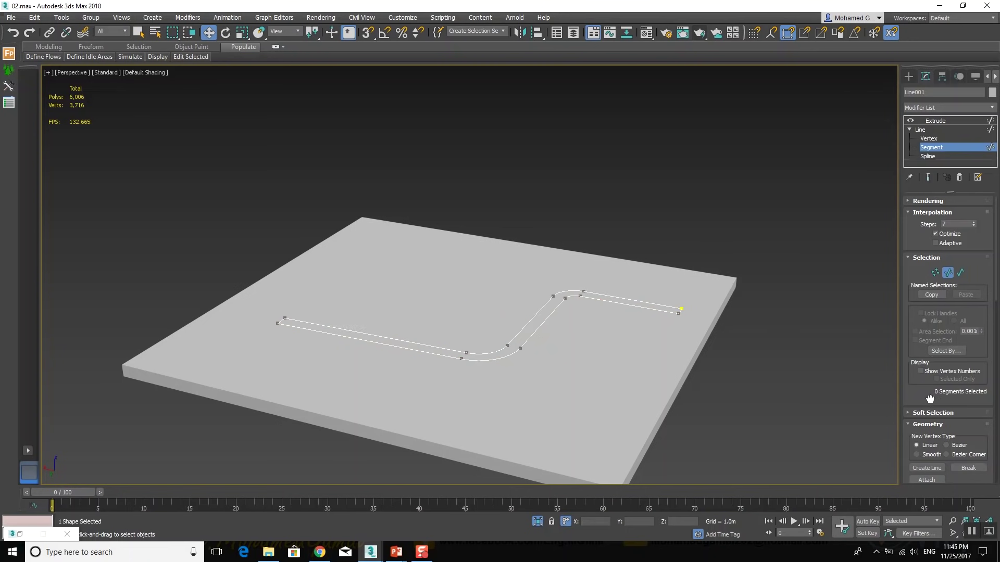
pyautogui.scroll(-5, 908, 389)
pyautogui.scroll(-5, 927, 416)
pyautogui.scroll(-5, 949, 439)
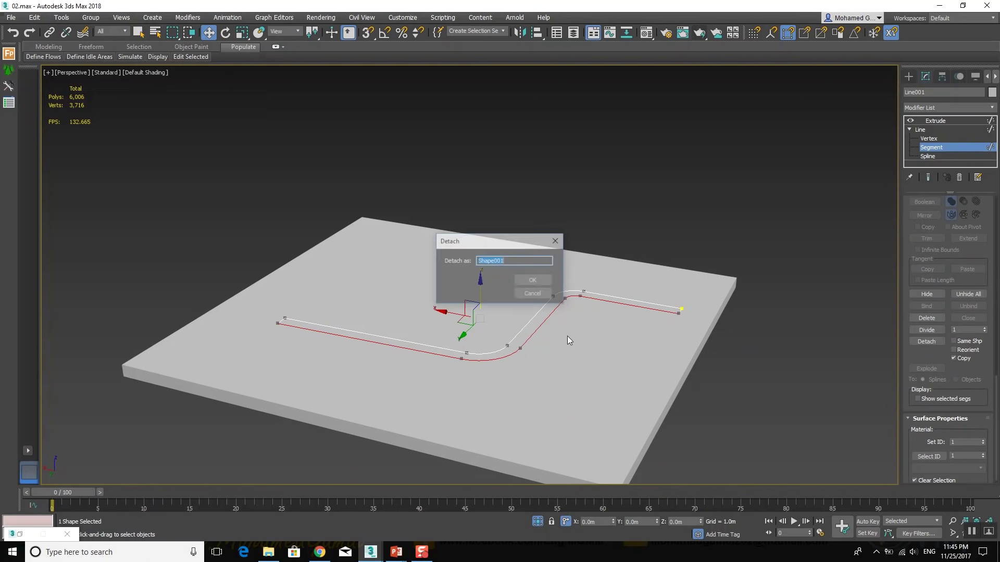
pyautogui.click(523, 282)
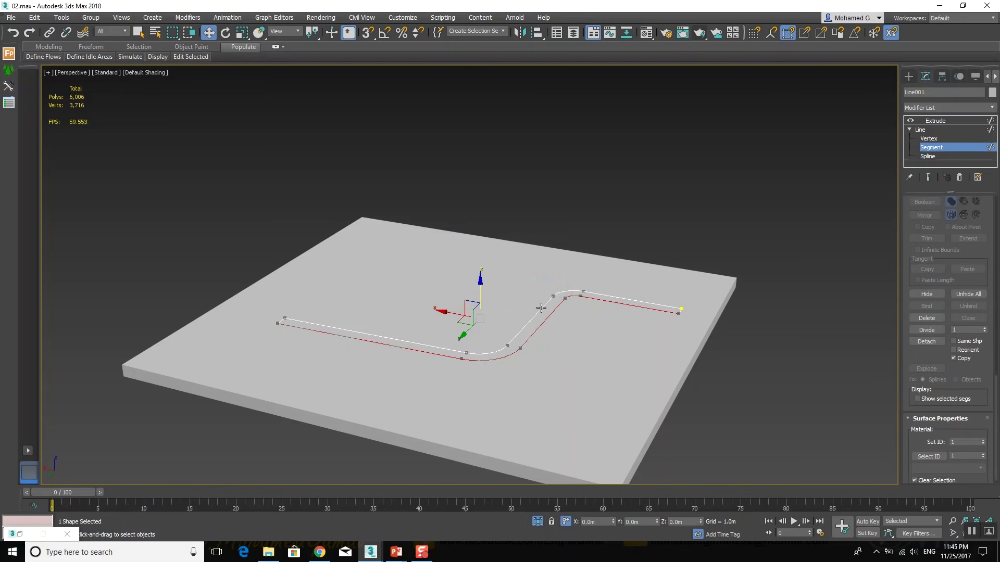
pyautogui.click(948, 121)
# Select only Shape001 and pick its spline at Spline level
pyautogui.keyDown('ctrl'); pyautogui.click(632, 290); pyautogui.keyUp('ctrl')
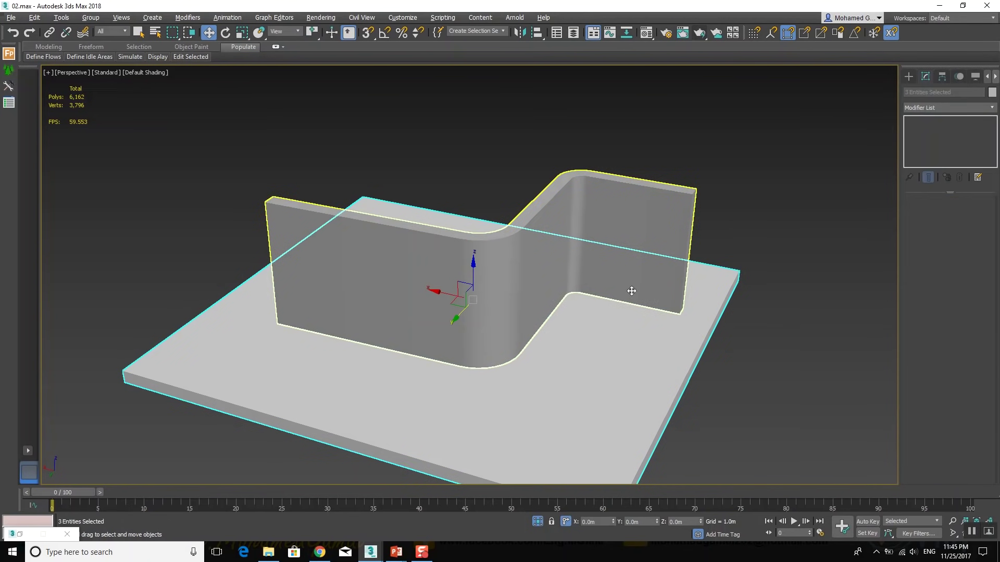
pyautogui.keyDown('alt'); pyautogui.click(654, 347); pyautogui.keyUp('alt')
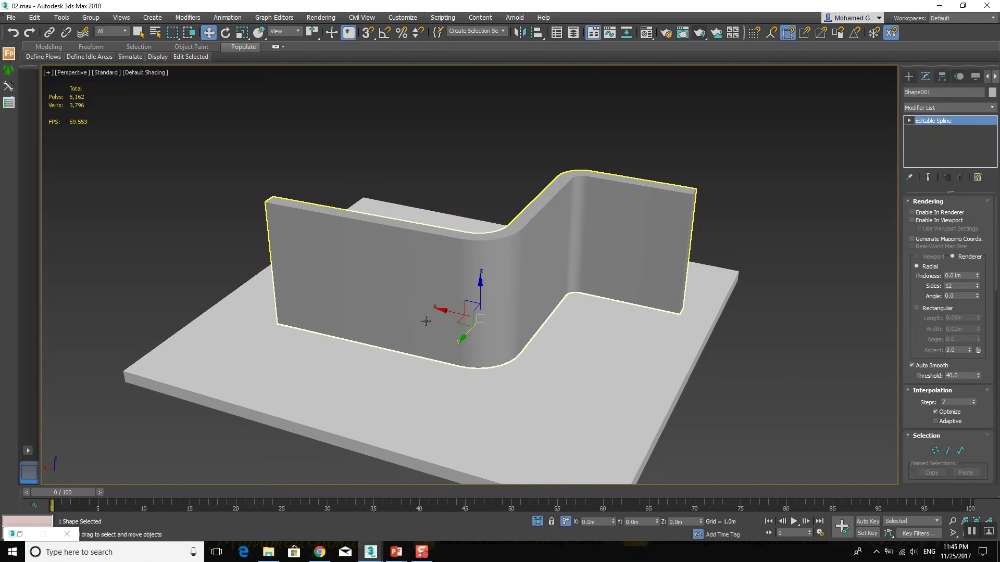
pyautogui.click(910, 121)
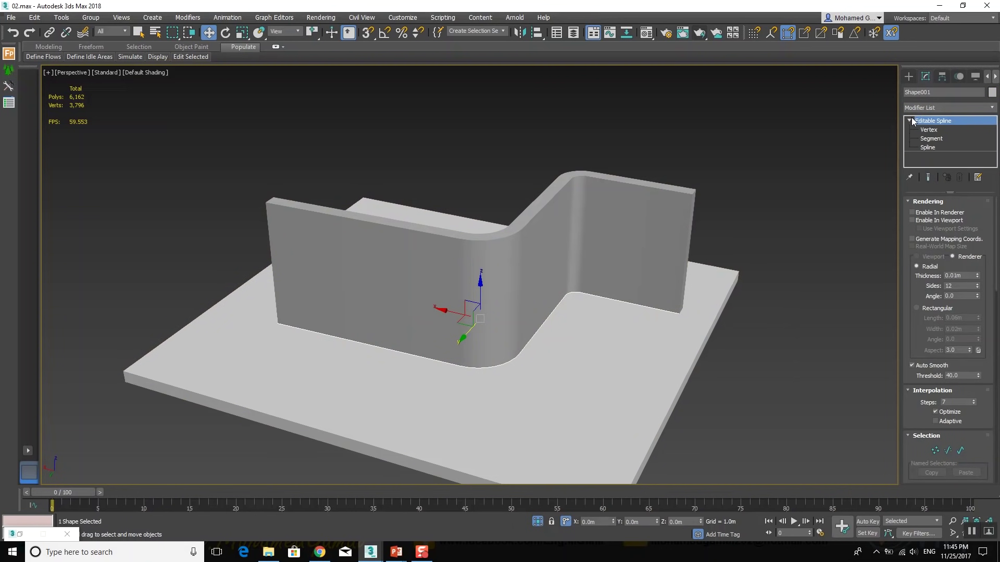
pyautogui.click(932, 148)
pyautogui.click(643, 318)
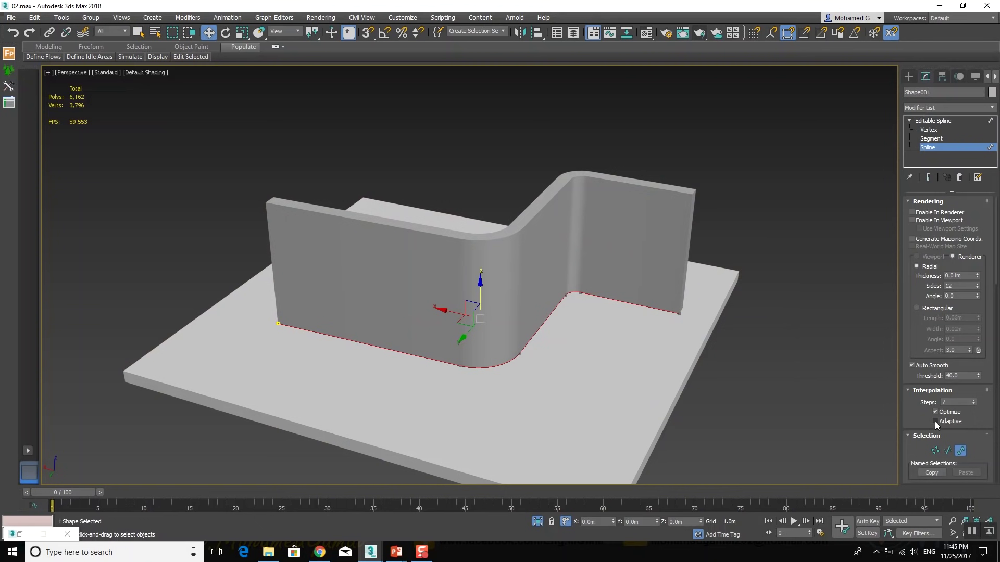
# Outline Shape001's spline with a small offset just inside the curve
pyautogui.scroll(-3, 937, 412)
pyautogui.scroll(-3, 953, 385)
pyautogui.scroll(-3, 965, 362)
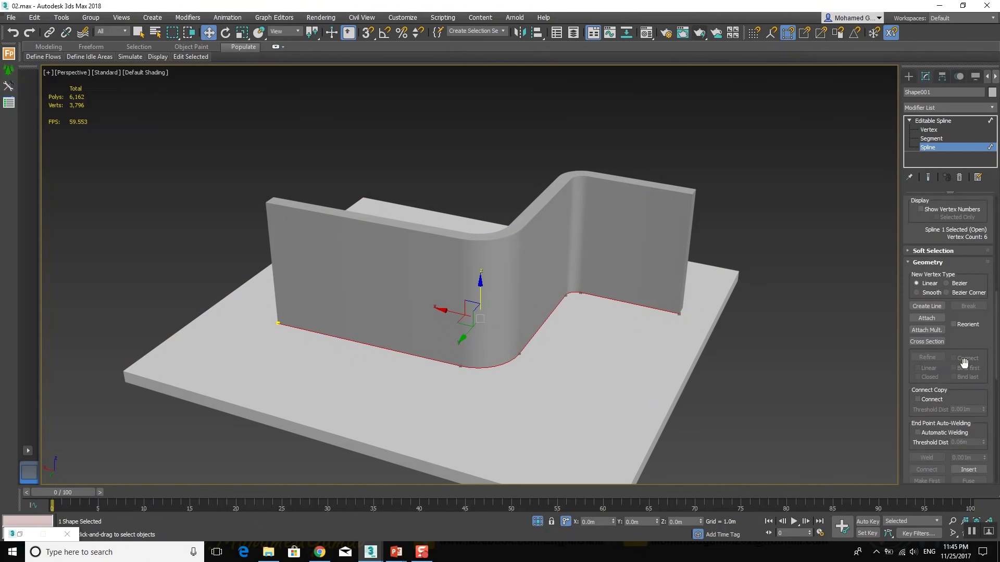
pyautogui.scroll(-2, 962, 367)
pyautogui.scroll(-2, 945, 383)
pyautogui.click(925, 415)
pyautogui.scroll(4, 515, 344)
pyautogui.scroll(2, 520, 348)
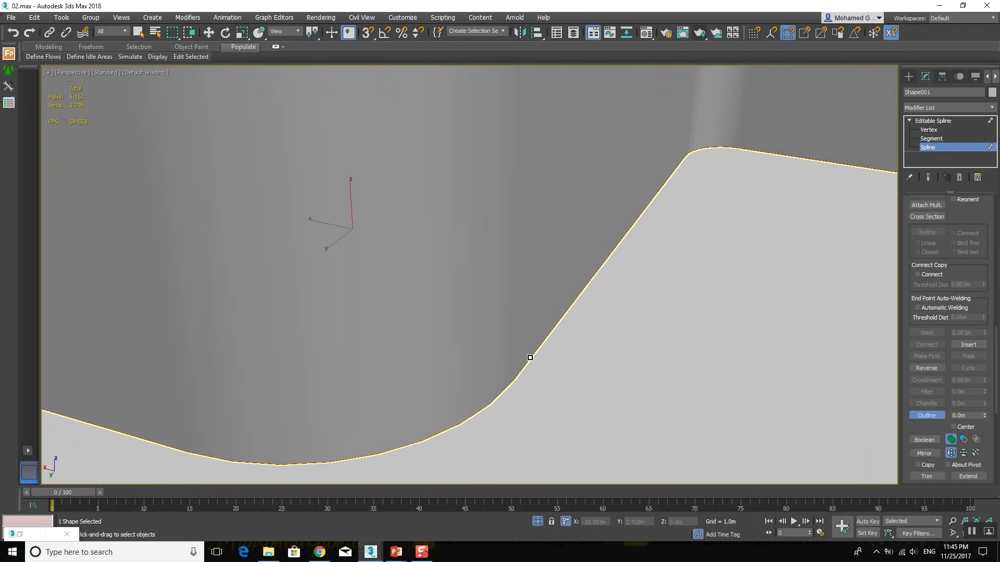
pyautogui.moveTo(531, 357); pyautogui.dragTo(537, 364)
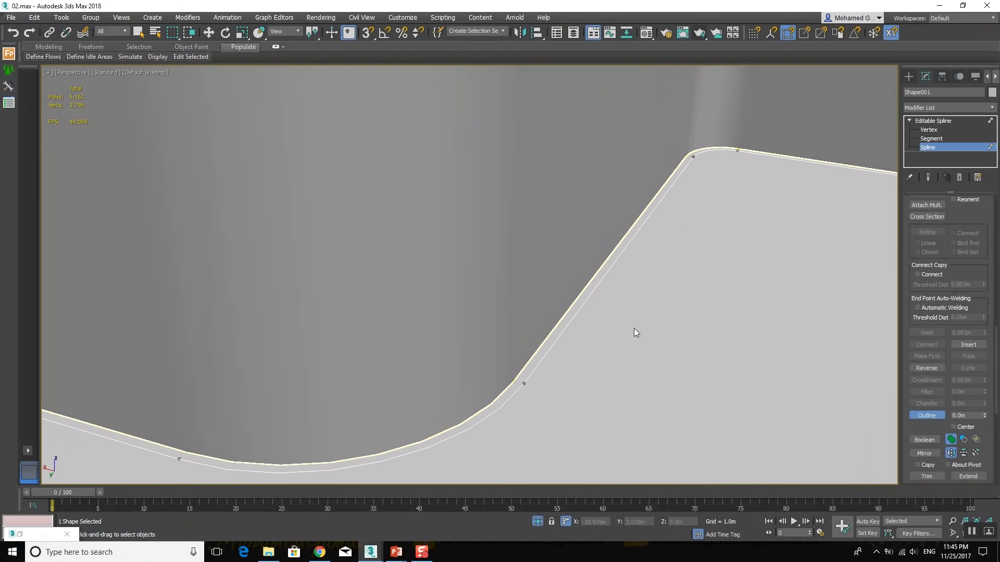
# Try selecting various segments of the outlined spline, then clear the selection
pyautogui.click(951, 136)
pyautogui.scroll(-2, 639, 217)
pyautogui.scroll(-2, 641, 221)
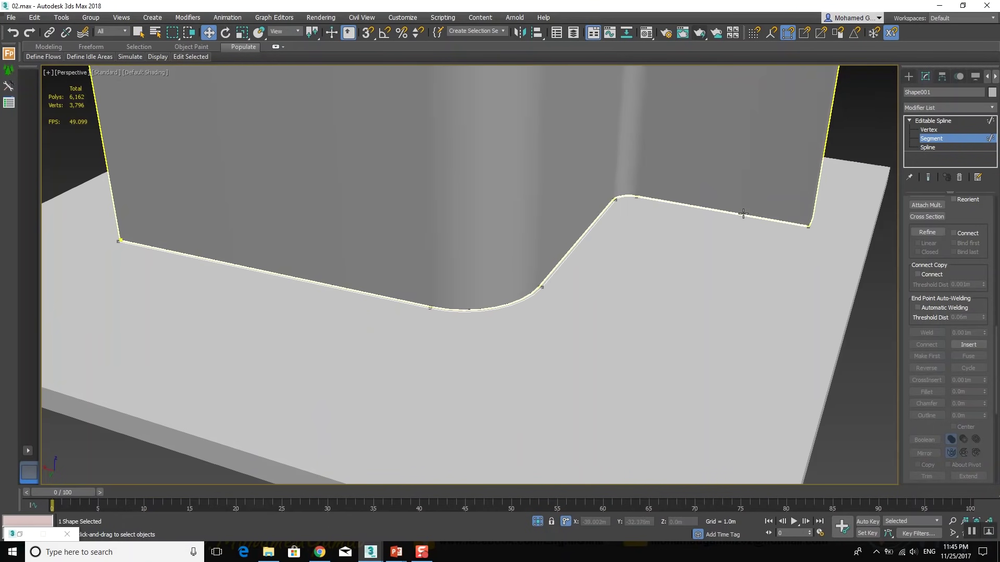
pyautogui.scroll(3, 835, 228)
pyautogui.moveTo(820, 232); pyautogui.dragTo(817, 232)
pyautogui.click(424, 172)
pyautogui.moveTo(424, 172); pyautogui.dragTo(532, 177, button='middle')
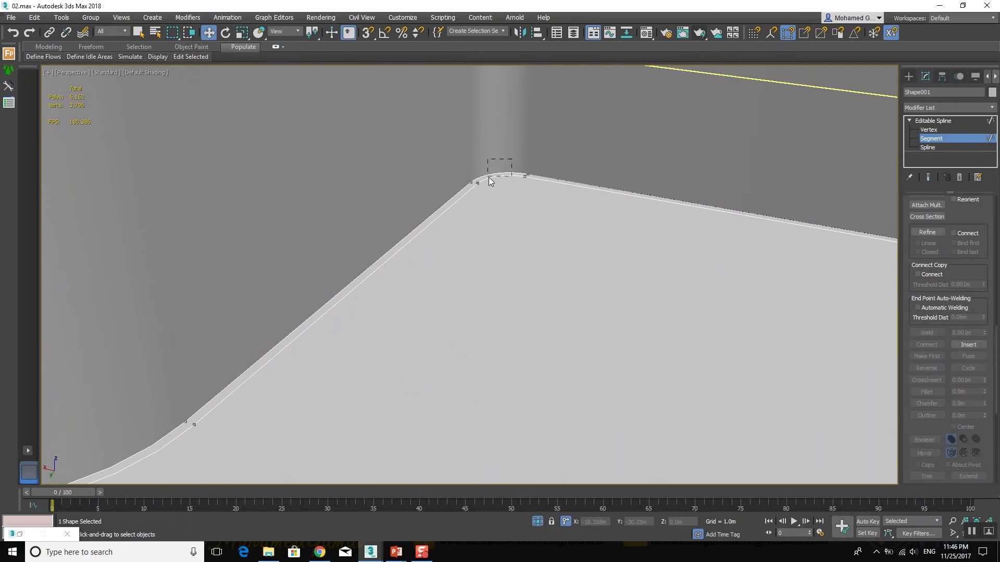
pyautogui.moveTo(488, 177); pyautogui.dragTo(489, 177)
pyautogui.click(440, 206)
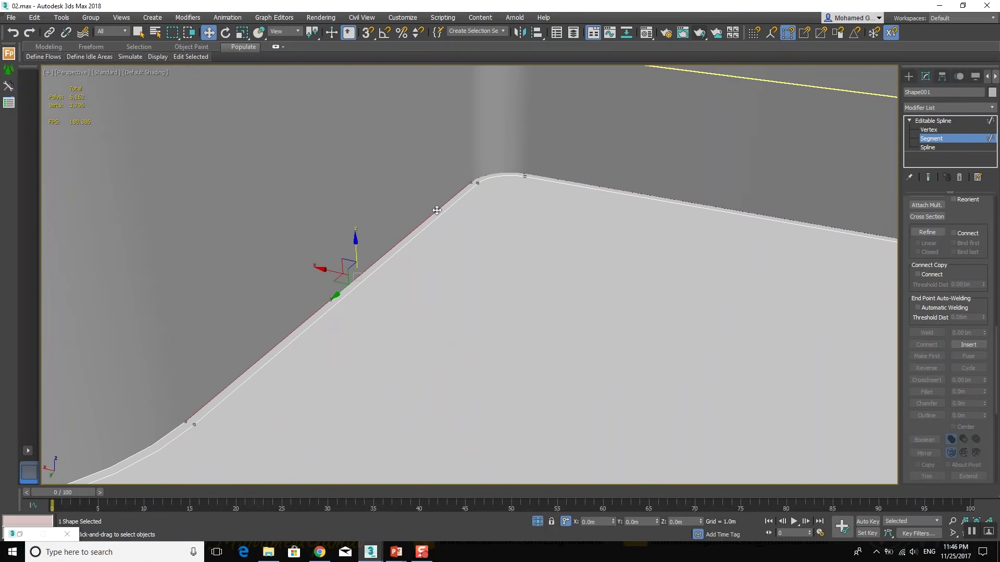
pyautogui.keyDown('alt'); pyautogui.moveTo(440, 206); pyautogui.dragTo(582, 193, button='middle'); pyautogui.keyUp('alt')
pyautogui.click(522, 259)
pyautogui.click(518, 268)
pyautogui.click(409, 270)
pyautogui.click(263, 243)
pyautogui.scroll(3, 93, 183)
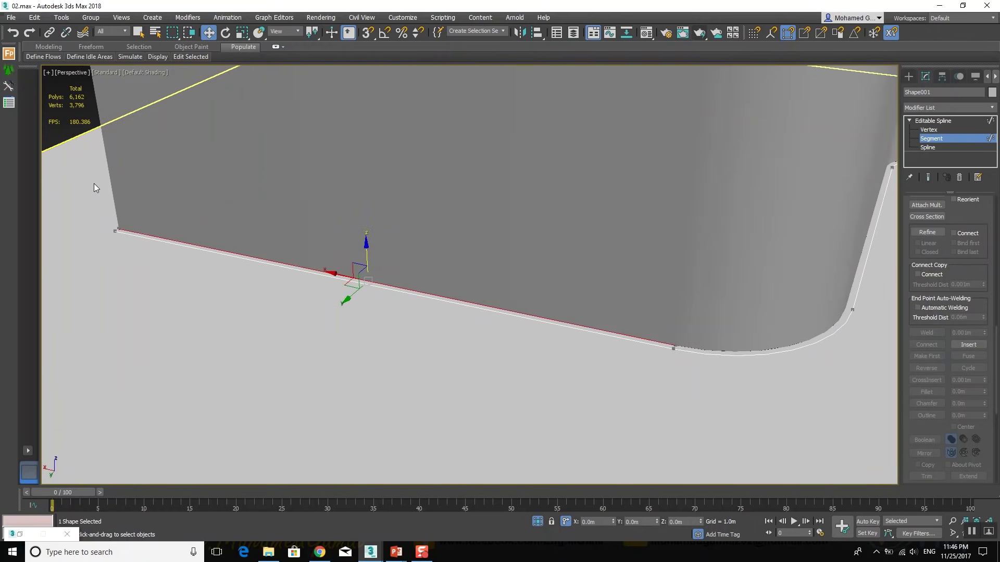
pyautogui.scroll(3, 94, 183)
pyautogui.click(163, 285)
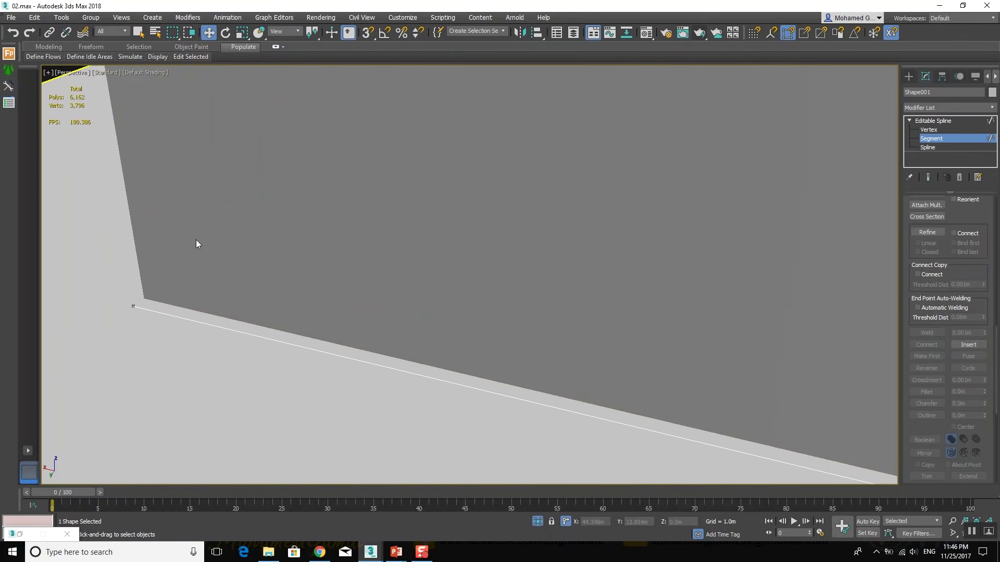
pyautogui.scroll(-5, 196, 240)
pyautogui.scroll(-5, 205, 239)
pyautogui.scroll(-2, 581, 234)
pyautogui.scroll(3, 533, 269)
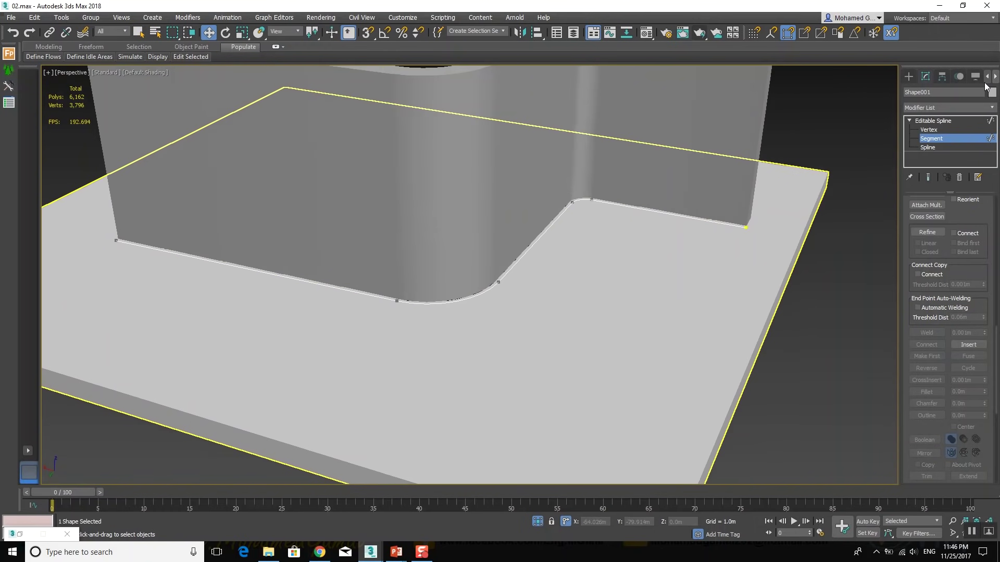
# Raise Shape001 along Z to about 8.502 m, mid-height on the wall
pyautogui.click(932, 121)
pyautogui.keyDown('alt'); pyautogui.moveTo(512, 261); pyautogui.dragTo(456, 262, button='middle'); pyautogui.keyUp('alt')
pyautogui.moveTo(456, 262); pyautogui.dragTo(479, 208)
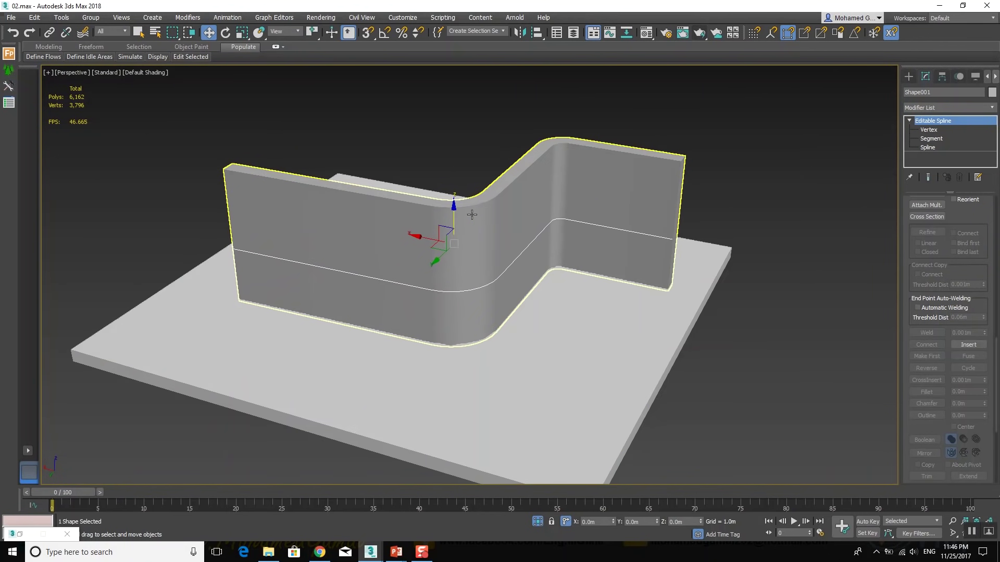
pyautogui.keyDown('alt'); pyautogui.moveTo(479, 208); pyautogui.dragTo(480, 204, button='middle'); pyautogui.keyUp('alt')
pyautogui.scroll(2, 657, 162)
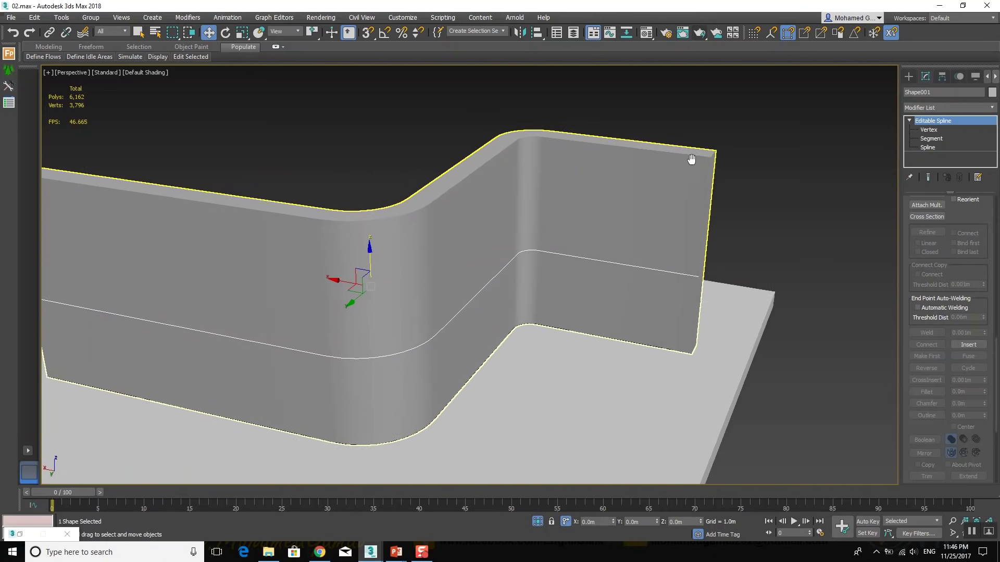
pyautogui.scroll(-1, 692, 161)
pyautogui.hotkey('alt', 'Tab')
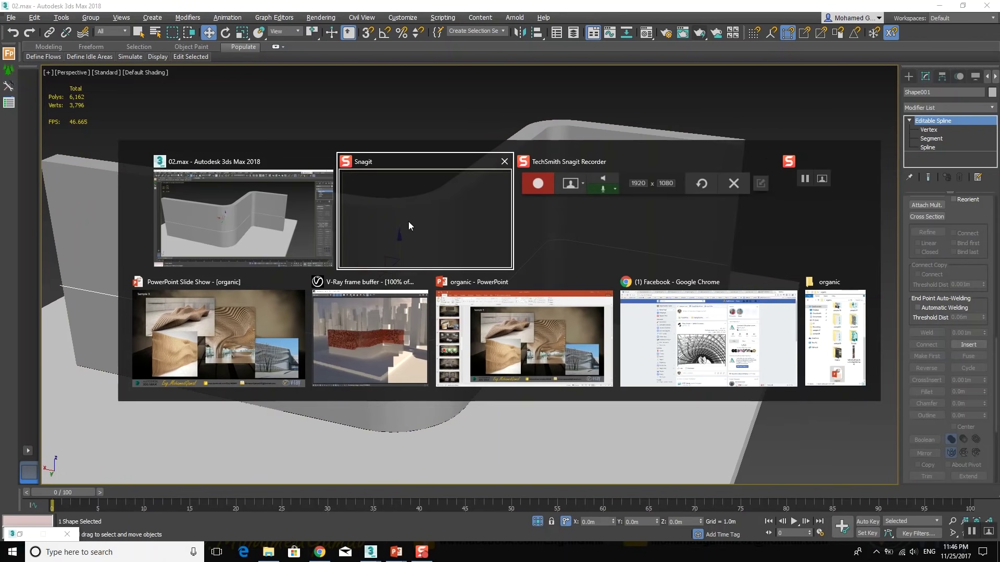
pyautogui.click(248, 336)
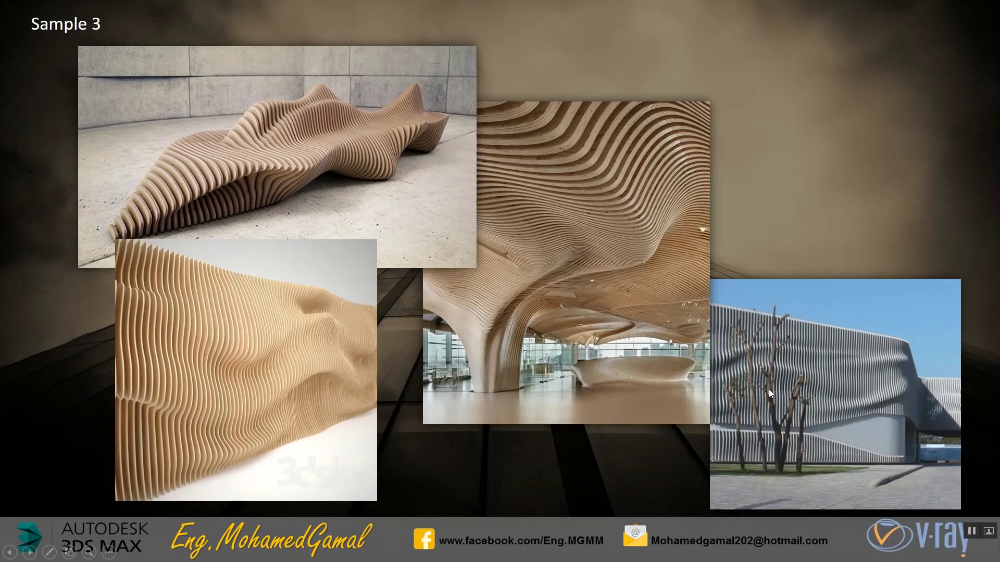
pyautogui.hotkey('alt', 'Tab')
pyautogui.click(340, 221)
pyautogui.keyDown('alt'); pyautogui.moveTo(367, 255); pyautogui.dragTo(532, 308, button='middle'); pyautogui.keyUp('alt')
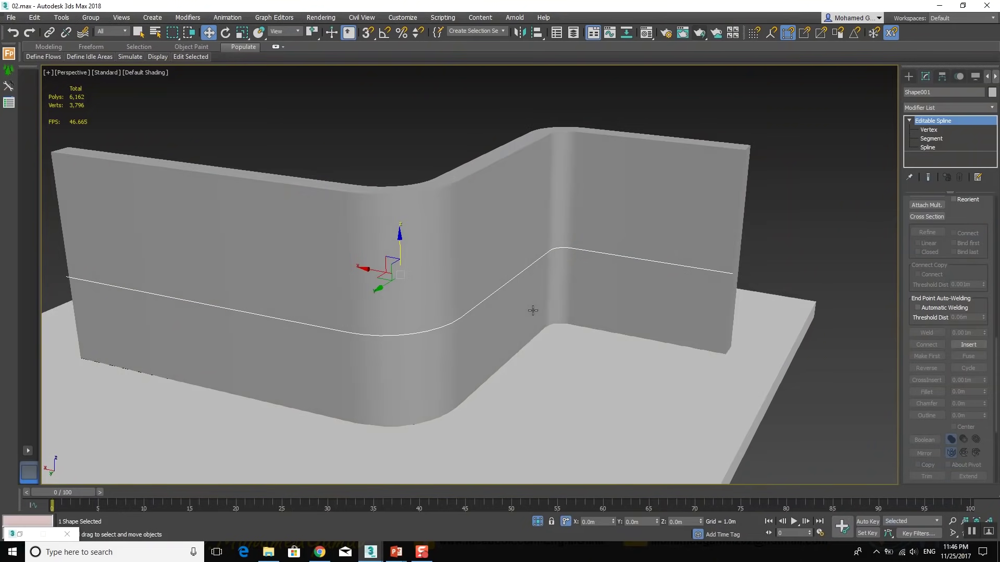
# Apply a 32.775 m Extrude to Shape001 and select its spline's left end vertex
pyautogui.click(941, 106)
pyautogui.click(940, 117)
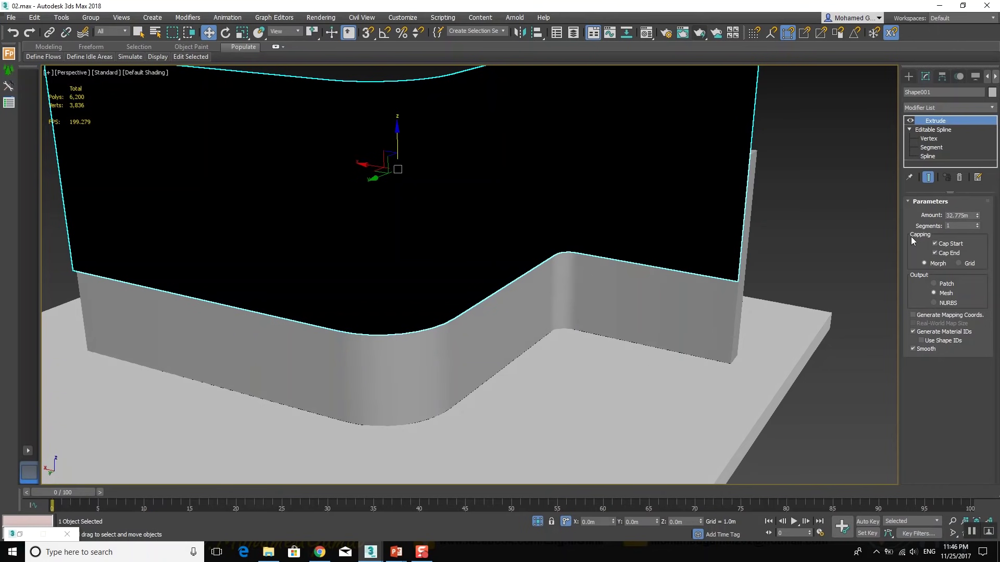
pyautogui.click(945, 138)
pyautogui.click(73, 270)
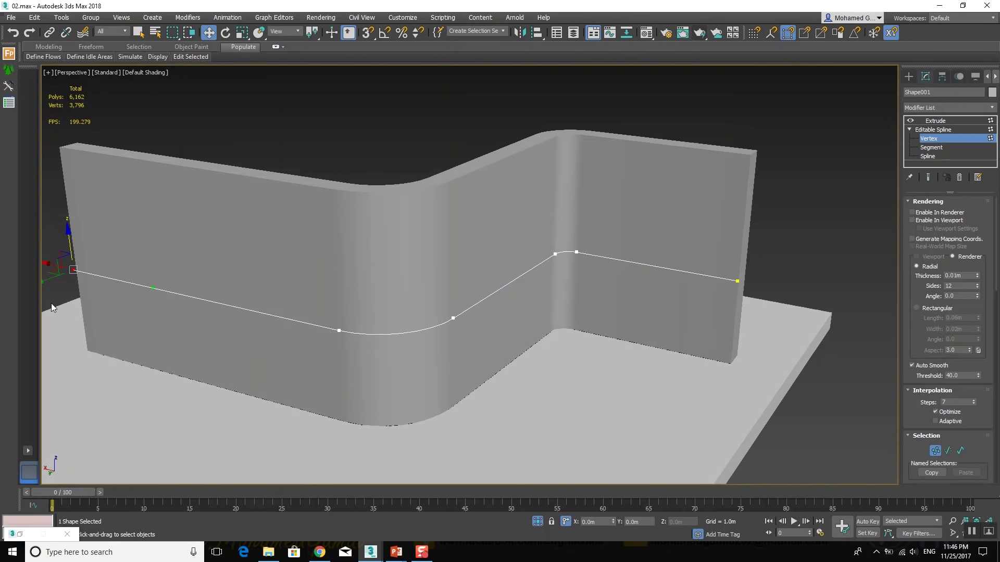
pyautogui.scroll(-5, 947, 375)
pyautogui.scroll(-2, 947, 375)
pyautogui.scroll(-3, 942, 394)
pyautogui.scroll(-2, 944, 408)
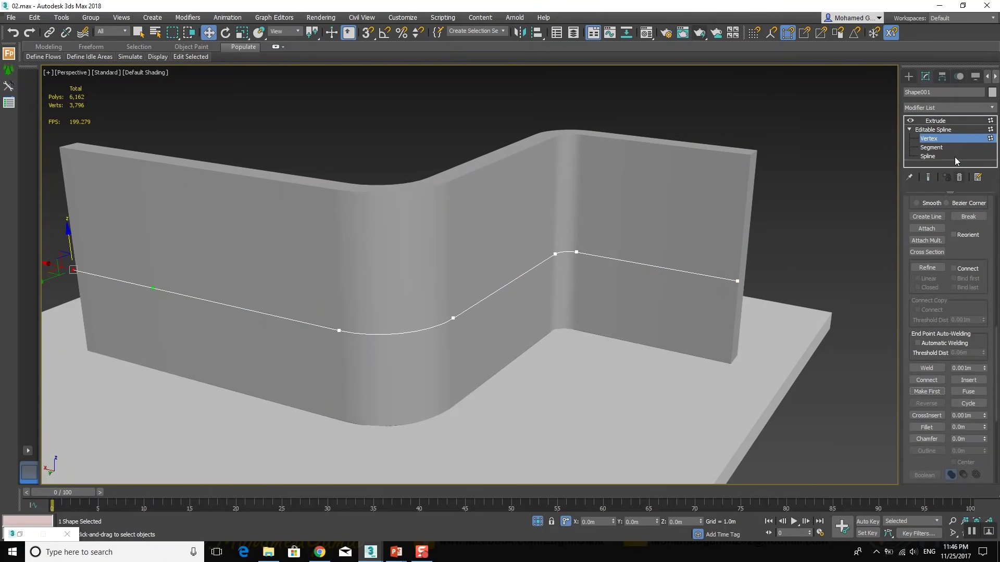
# Turn on edged faces with F4, reorient the view, and return to Vertex level
pyautogui.click(951, 120)
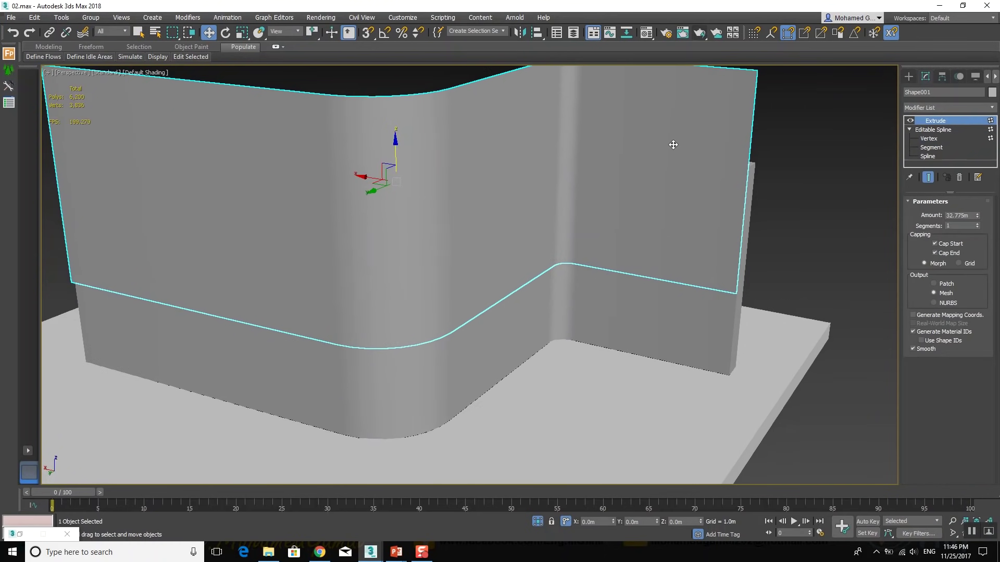
pyautogui.keyDown('alt'); pyautogui.moveTo(699, 154); pyautogui.dragTo(698, 155, button='middle'); pyautogui.keyUp('alt')
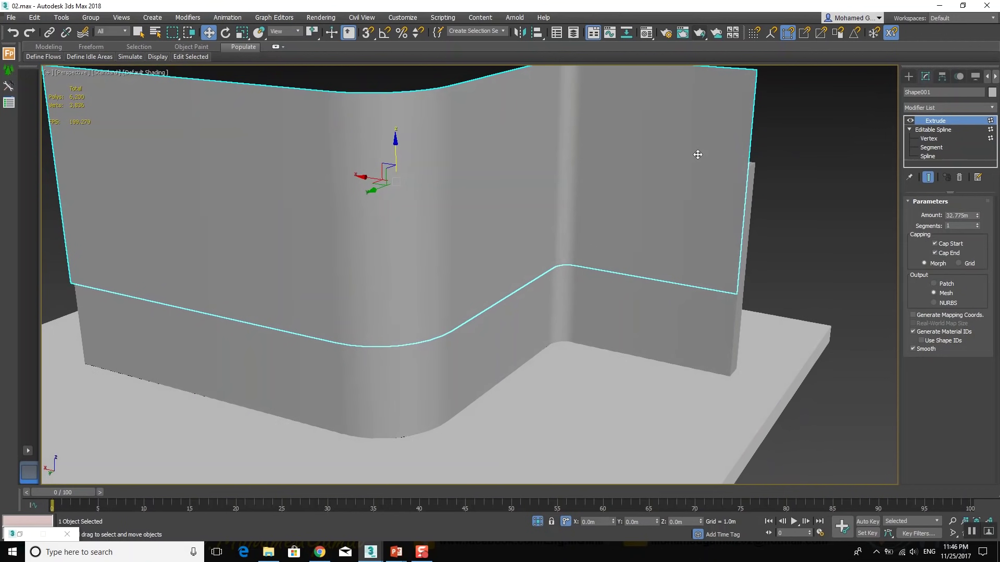
pyautogui.press('F4')
pyautogui.keyDown('alt'); pyautogui.moveTo(656, 197); pyautogui.dragTo(656, 197, button='middle'); pyautogui.keyUp('alt')
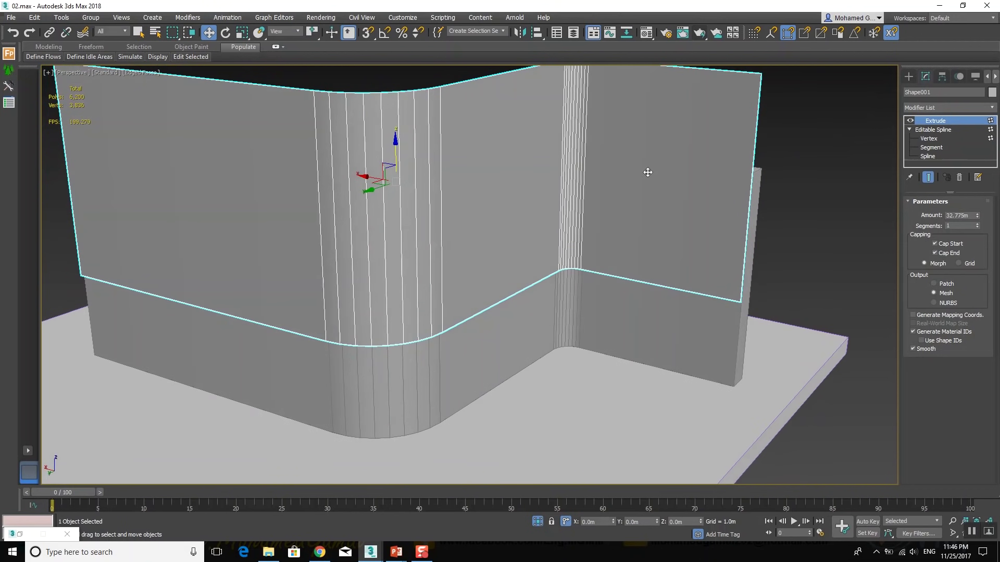
pyautogui.moveTo(601, 158); pyautogui.dragTo(612, 163, button='middle')
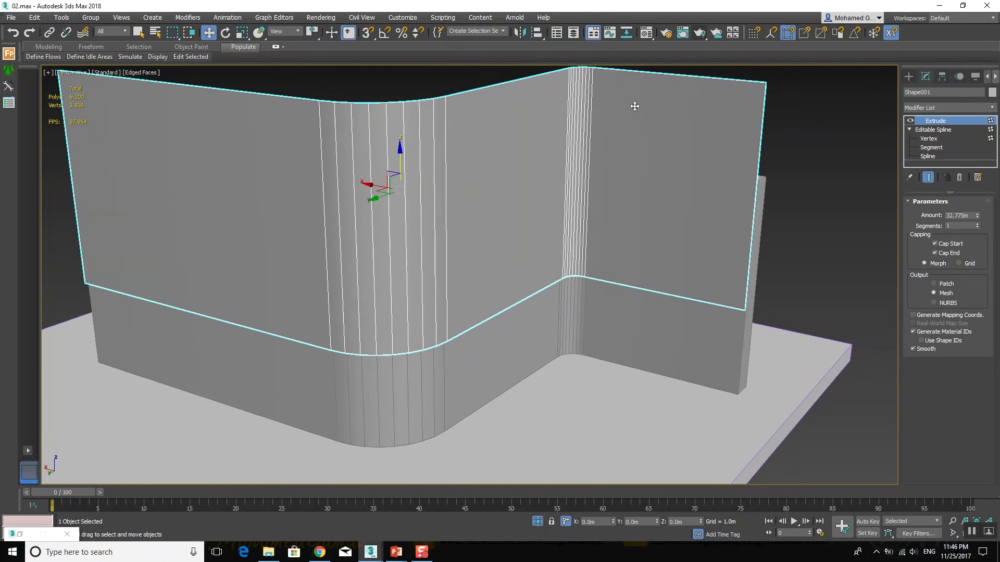
pyautogui.keyDown('alt'); pyautogui.moveTo(652, 133); pyautogui.dragTo(611, 147, button='middle'); pyautogui.keyUp('alt')
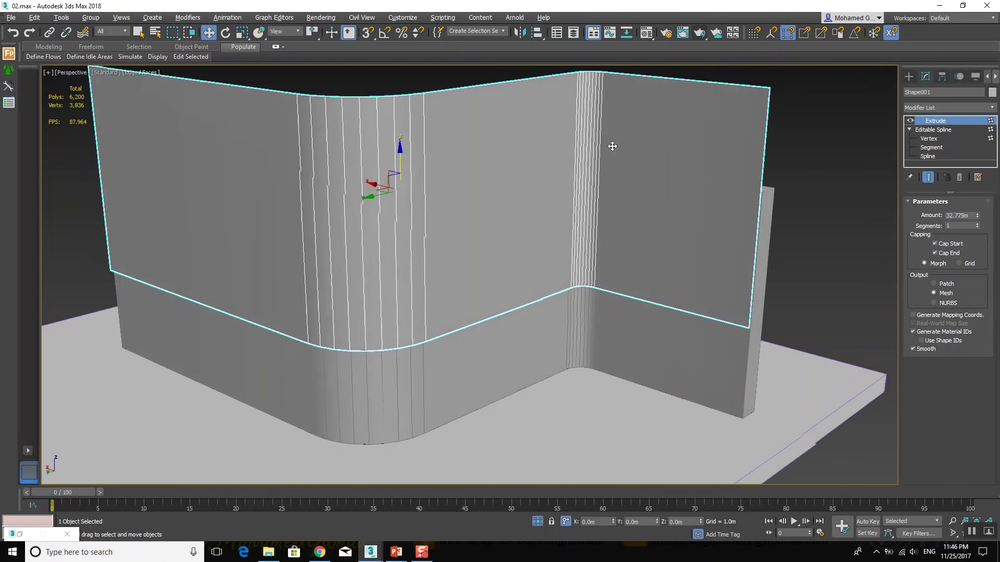
pyautogui.click(942, 137)
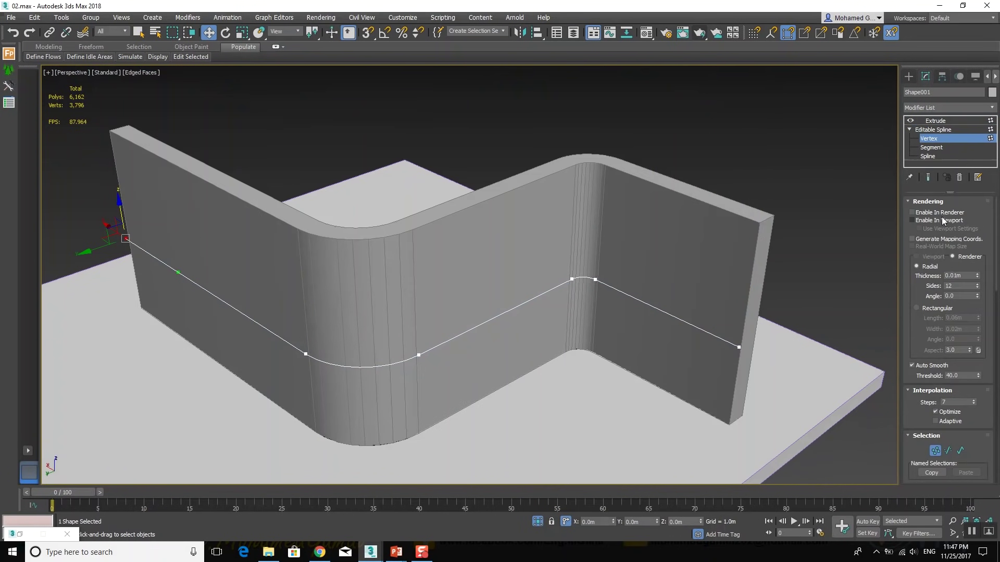
# Enable Show End Result, uncheck Optimize, and raise interpolation steps to 14
pyautogui.click(931, 178)
pyautogui.moveTo(918, 428); pyautogui.dragTo(943, 260)
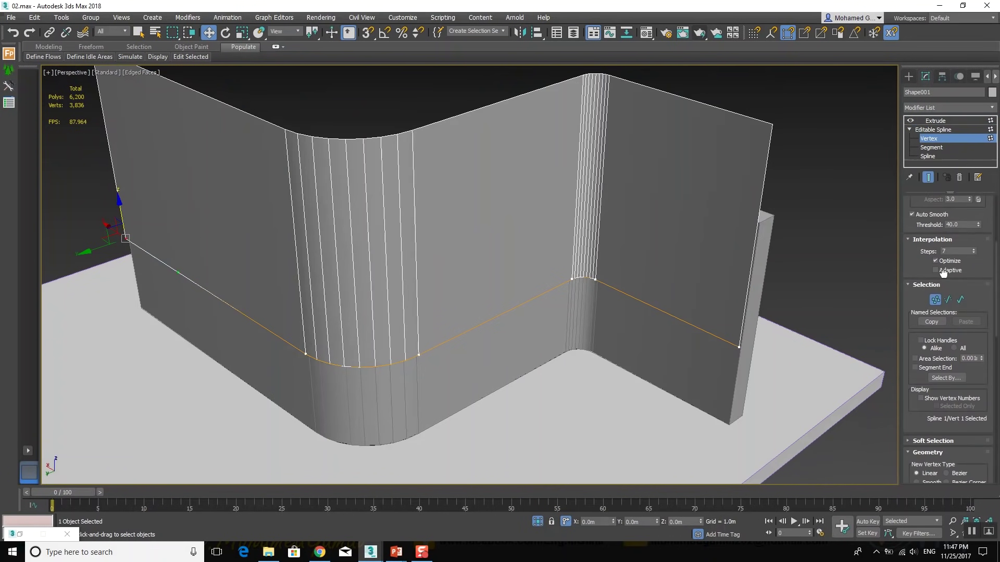
pyautogui.scroll(1, 944, 260)
pyautogui.click(936, 257)
pyautogui.keyDown('alt'); pyautogui.moveTo(695, 245); pyautogui.dragTo(698, 251, button='middle'); pyautogui.keyUp('alt')
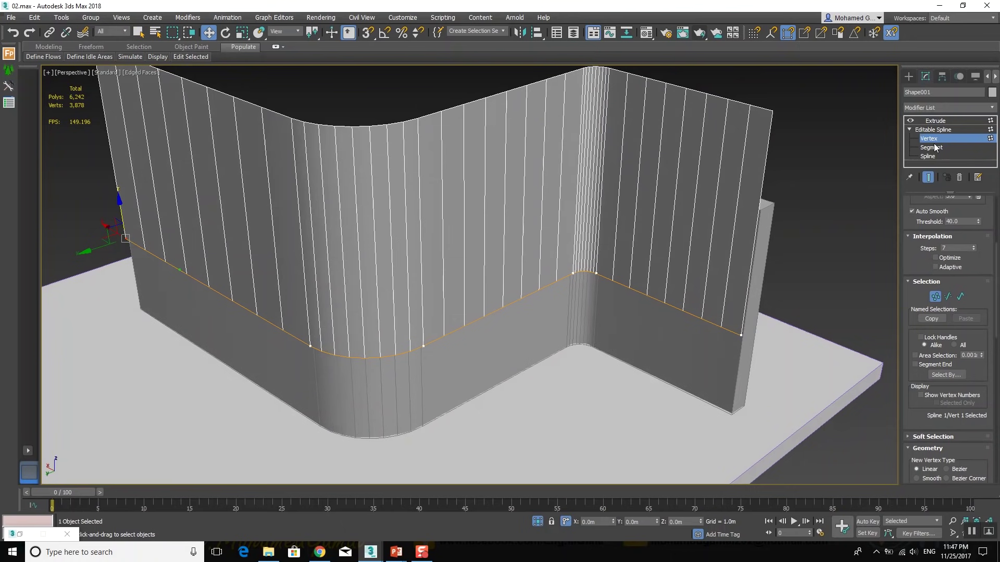
pyautogui.click(974, 245)
pyautogui.click(973, 246)
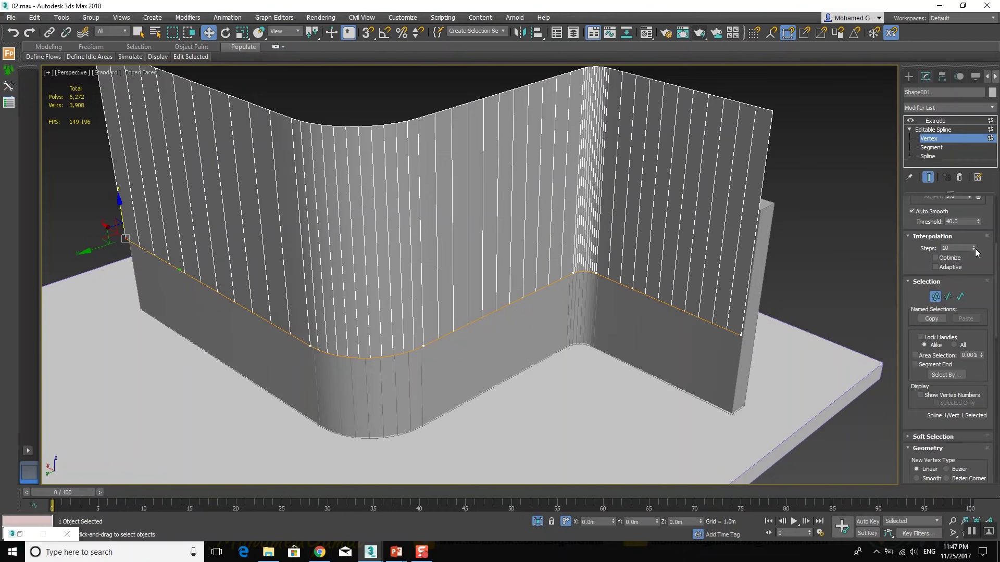
pyautogui.click(973, 250)
pyautogui.click(973, 246)
pyautogui.click(973, 246)
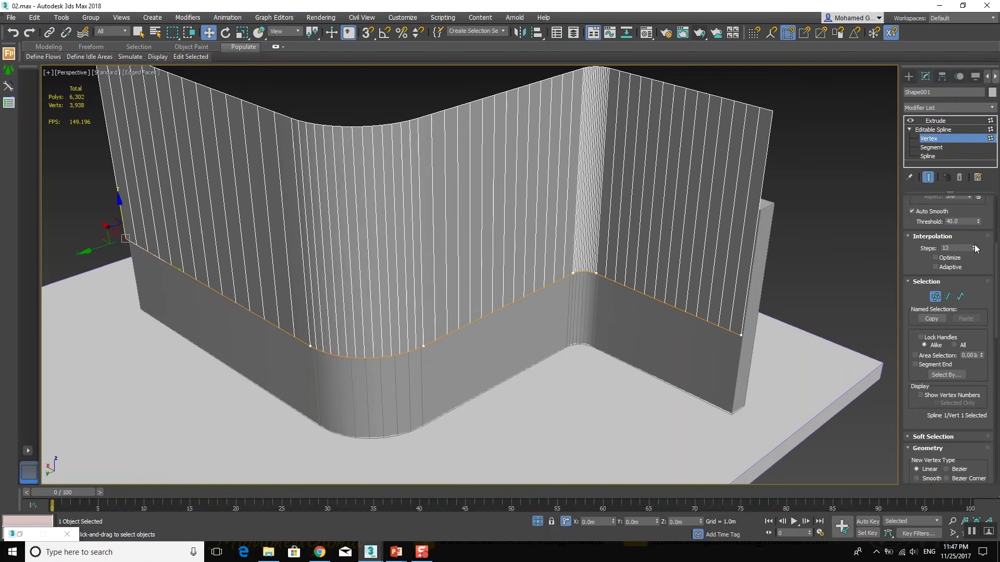
pyautogui.scroll(-2, 919, 323)
pyautogui.scroll(-3, 920, 348)
# Refine seven new vertices along the curved base section of the spline
pyautogui.click(927, 348)
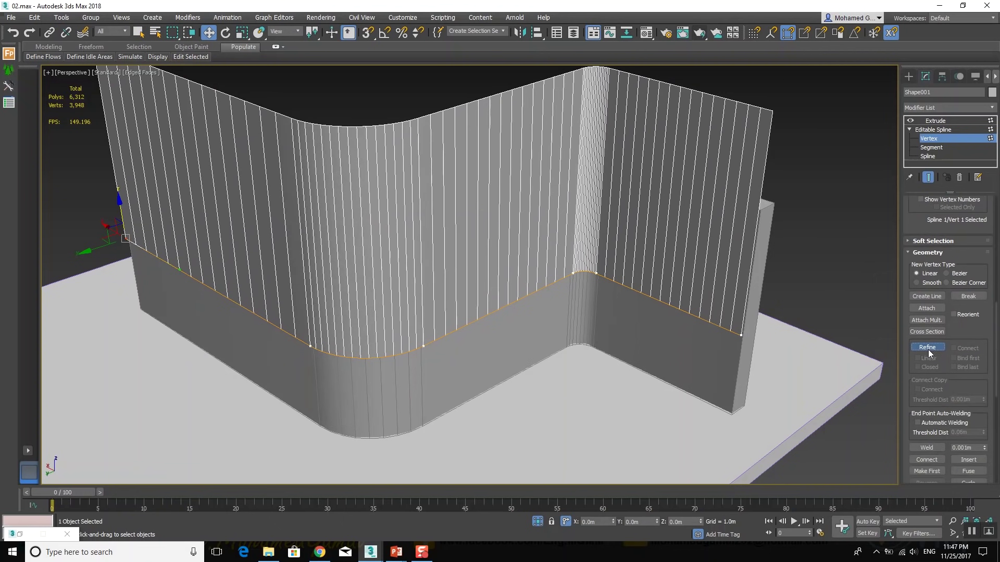
pyautogui.click(546, 285)
pyautogui.click(518, 298)
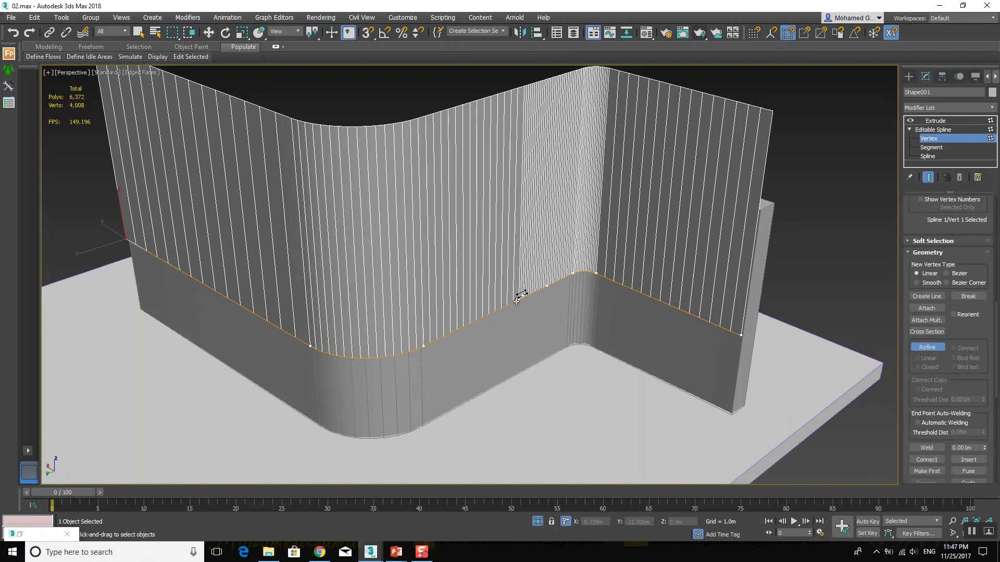
pyautogui.click(488, 313)
pyautogui.click(453, 330)
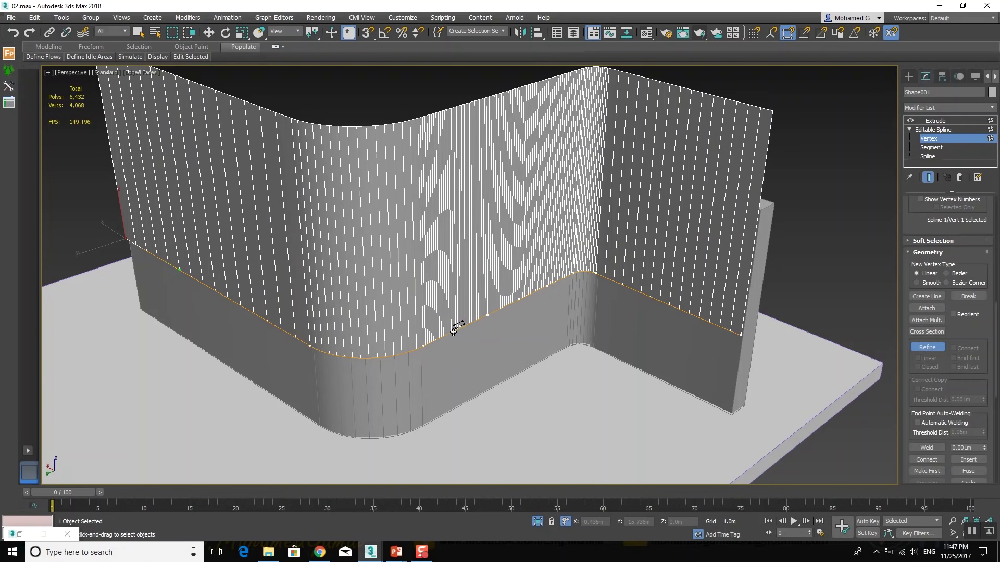
pyautogui.click(389, 356)
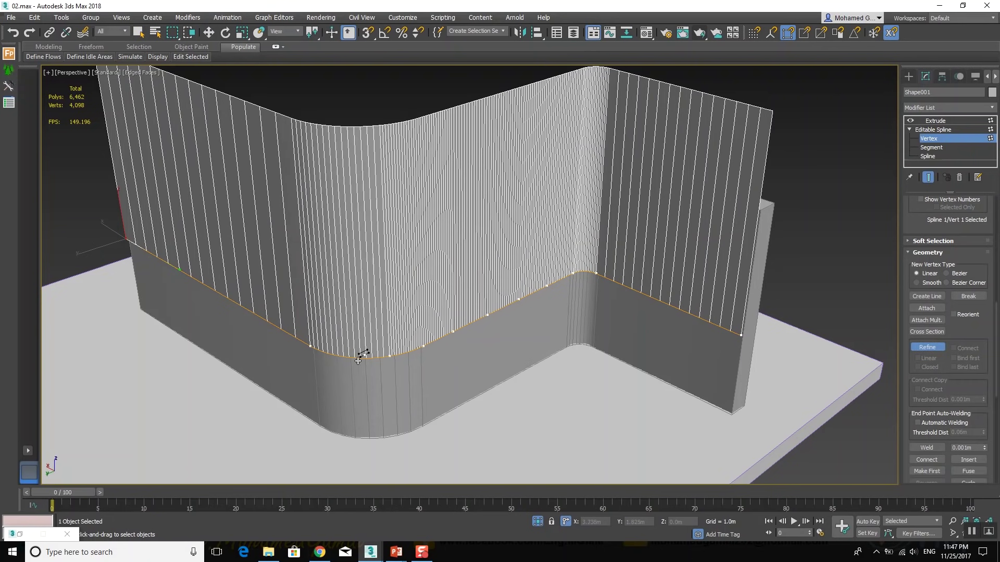
pyautogui.click(358, 358)
pyautogui.click(330, 352)
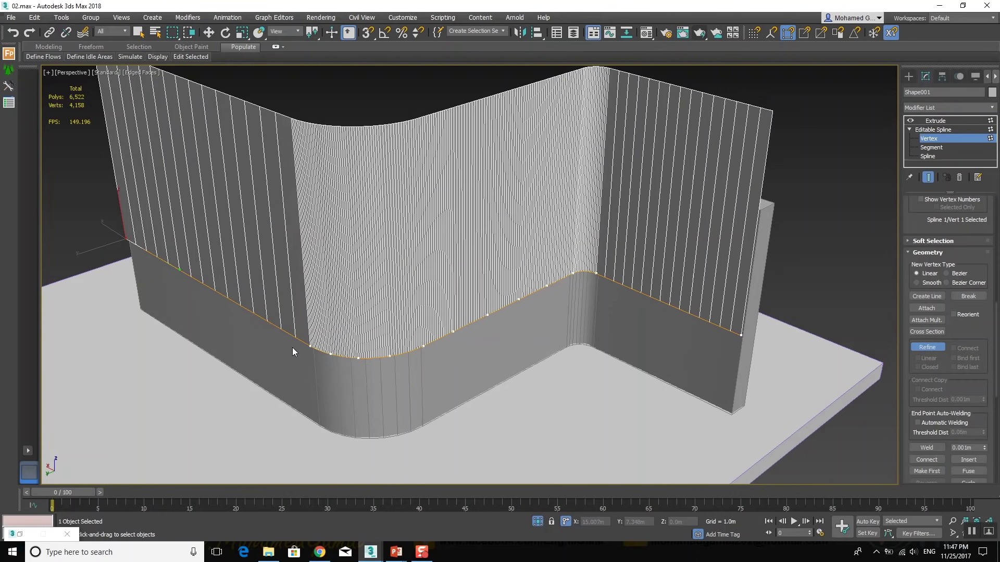
pyautogui.moveTo(292, 348); pyautogui.dragTo(402, 348, button='middle')
# Add evenly spaced vertices along the long left straight section, undoing misplaced ones
pyautogui.click(444, 260)
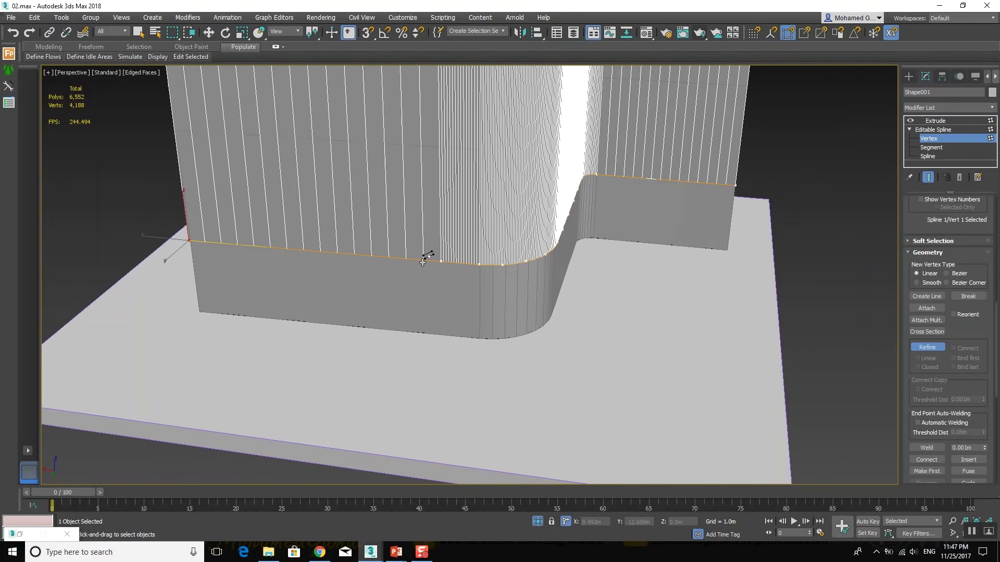
pyautogui.click(416, 260)
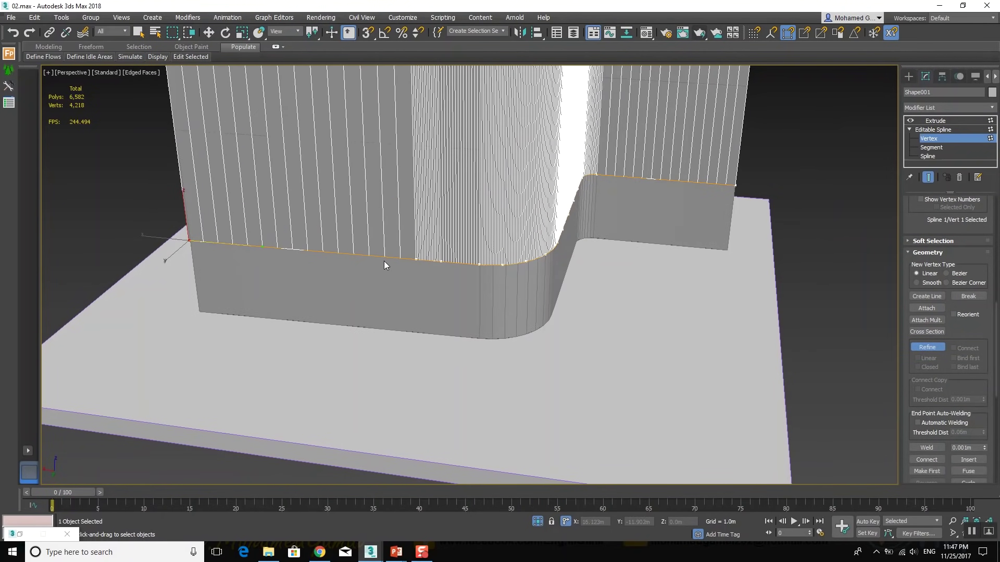
pyautogui.hotkey('ctrl', 'z')
pyautogui.click(401, 258)
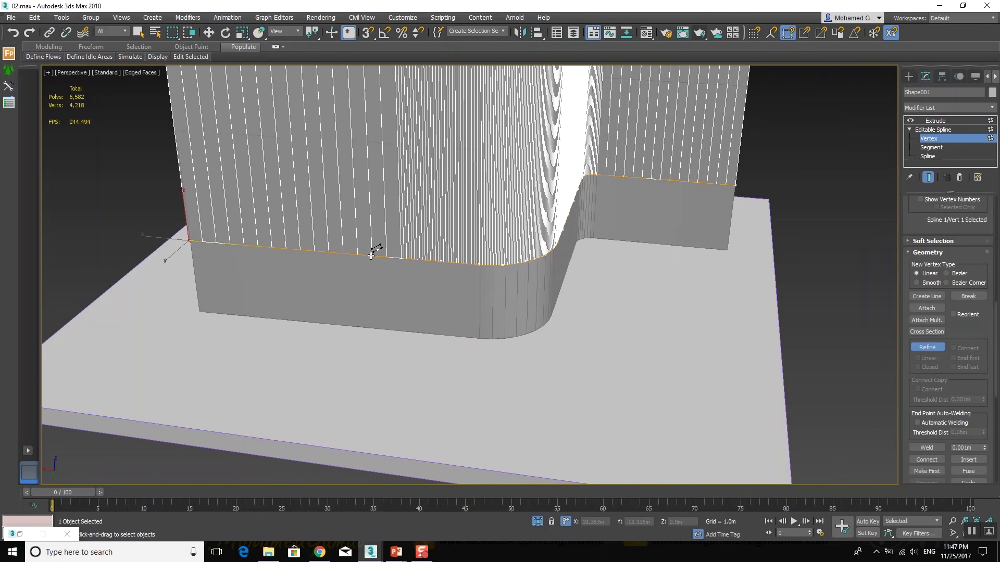
pyautogui.hotkey('ctrl', 'z')
pyautogui.hotkey('ctrl', 'z')
pyautogui.hotkey('ctrl', 'z')
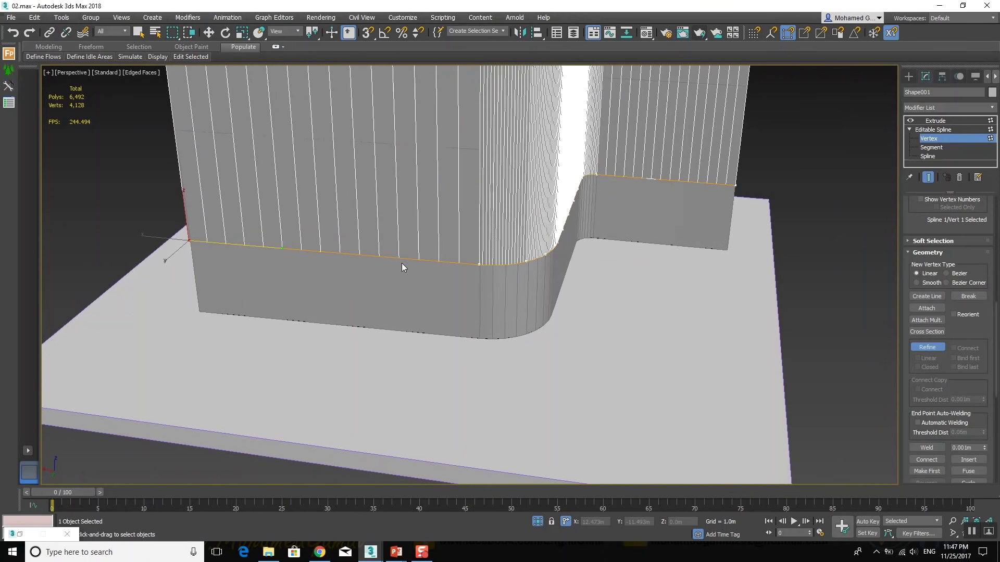
pyautogui.click(503, 265)
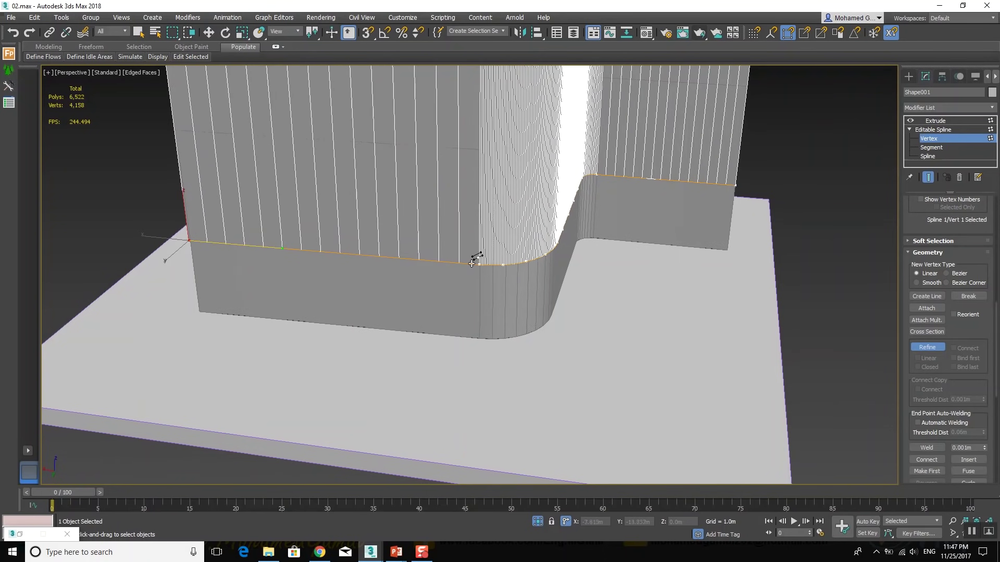
pyautogui.click(453, 262)
pyautogui.click(418, 259)
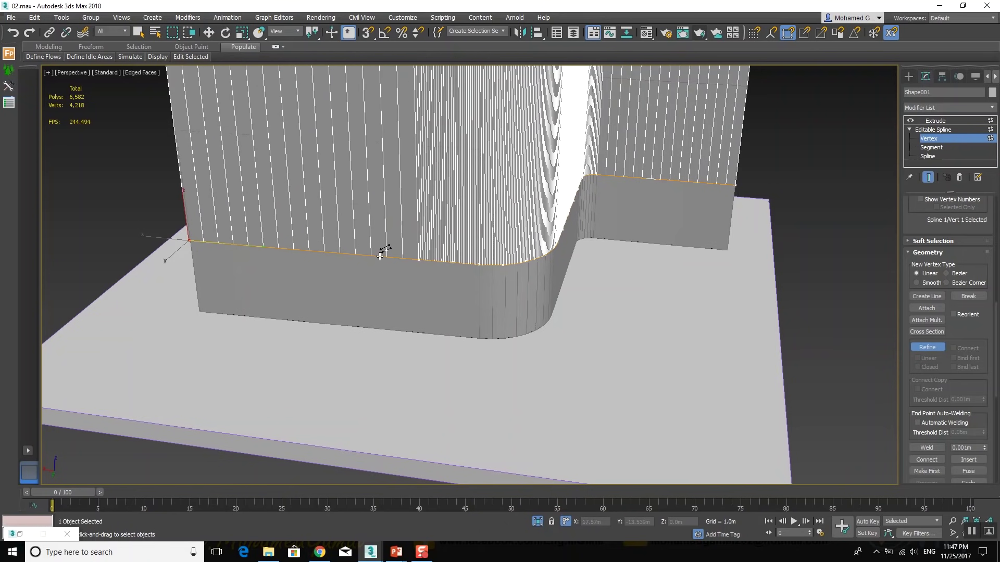
pyautogui.click(380, 255)
pyautogui.click(349, 253)
pyautogui.click(313, 250)
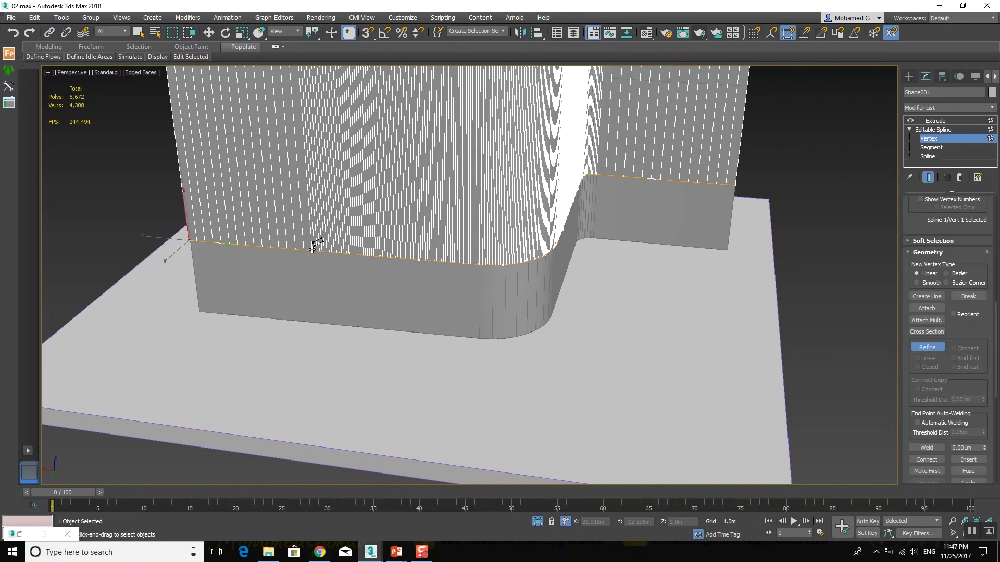
pyautogui.click(281, 249)
pyautogui.click(247, 245)
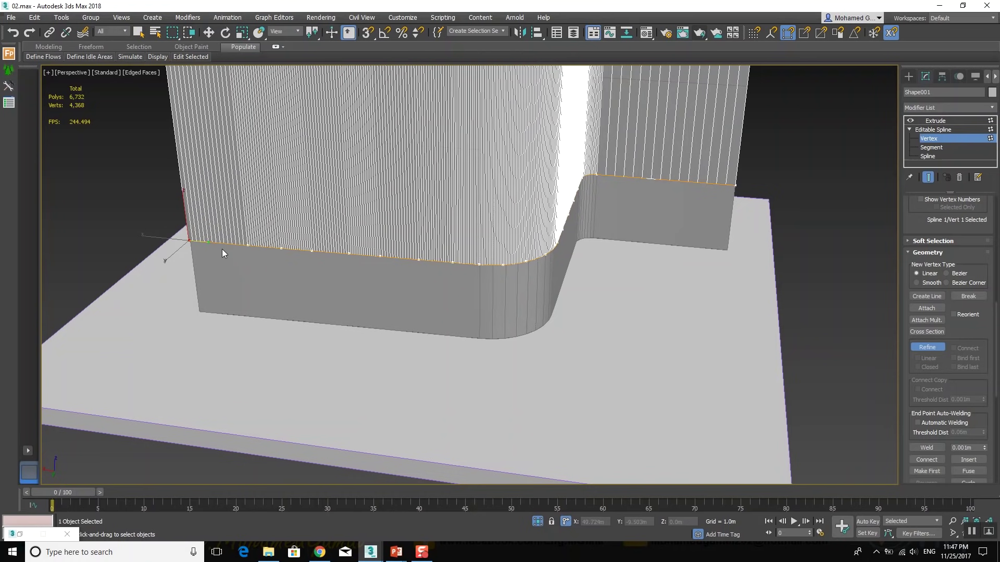
pyautogui.click(223, 243)
# Add four more vertices along the right straight section
pyautogui.moveTo(509, 257)
pyautogui.keyDown('alt'); pyautogui.mouseDown(button='middle')
pyautogui.moveTo(437, 307)
pyautogui.moveTo(536, 324)
pyautogui.moveTo(514, 246)
pyautogui.mouseUp(button='middle'); pyautogui.keyUp('alt')
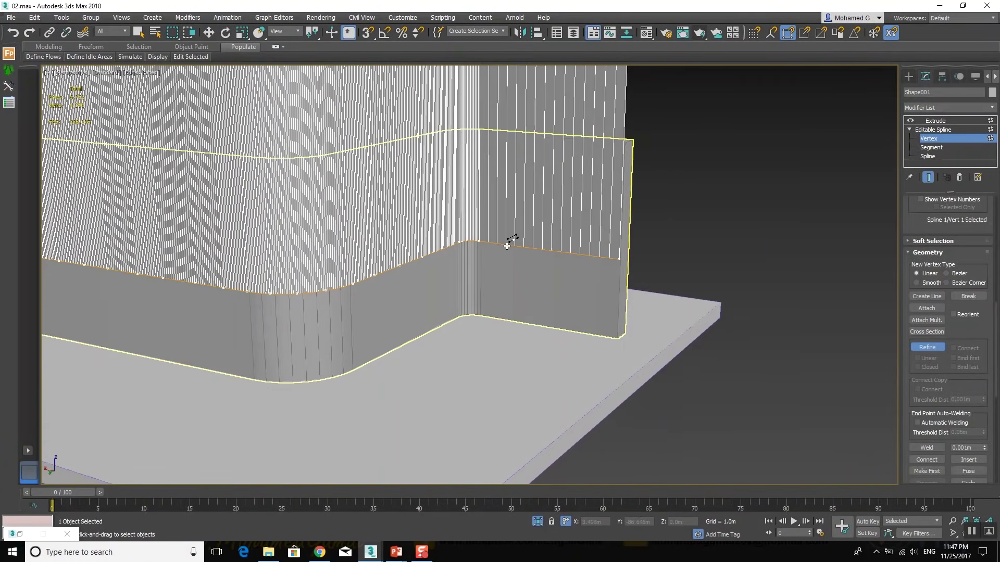
pyautogui.click(508, 243)
pyautogui.click(537, 249)
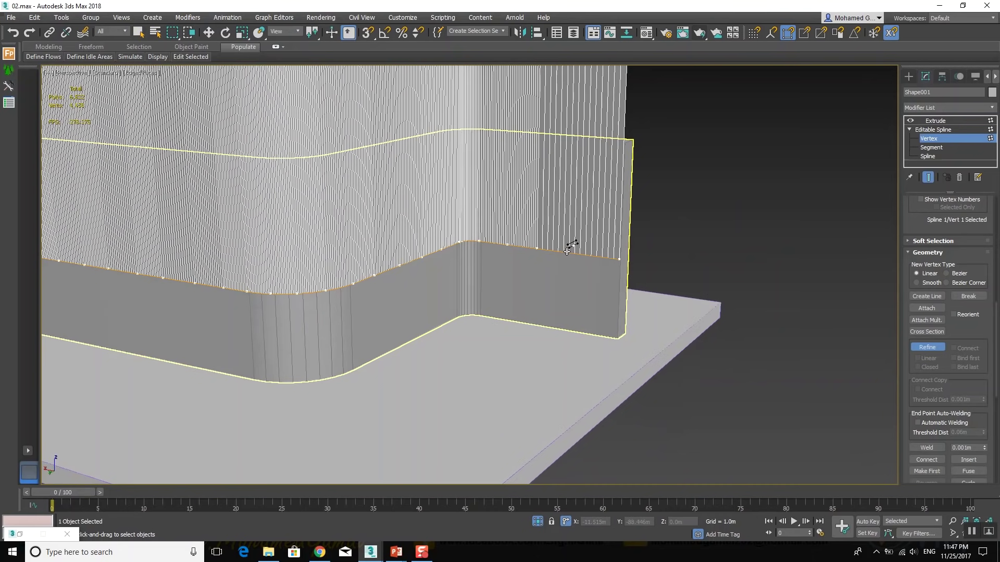
pyautogui.click(567, 252)
pyautogui.click(594, 256)
pyautogui.scroll(-5, 592, 267)
pyautogui.moveTo(616, 312)
pyautogui.keyDown('alt'); pyautogui.mouseDown(button='middle')
pyautogui.moveTo(514, 283)
pyautogui.moveTo(528, 243)
pyautogui.mouseUp(button='middle'); pyautogui.keyUp('alt')
pyautogui.scroll(6, 514, 283)
pyautogui.scroll(-5, 527, 243)
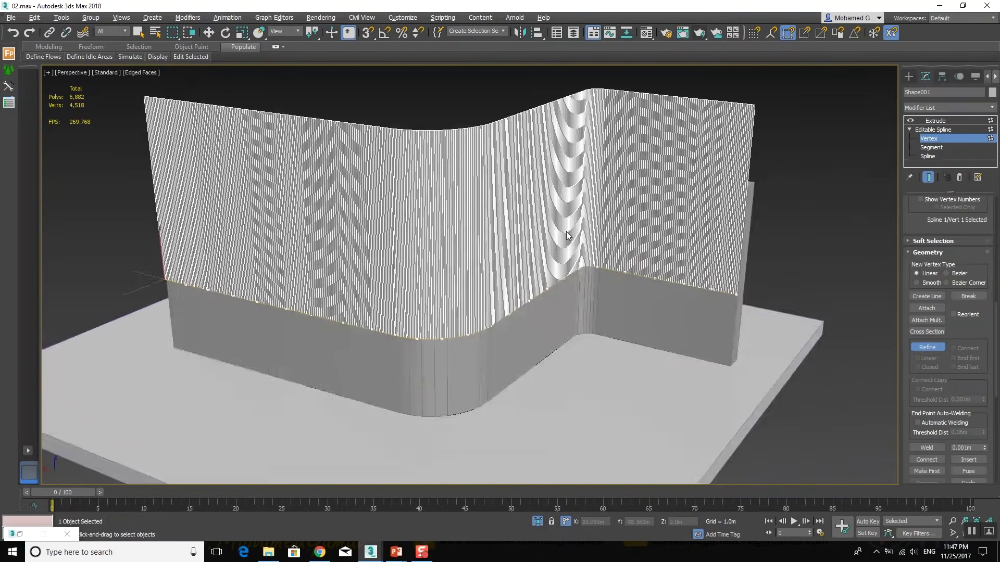
# Readjust interpolation steps, dipping to 4 and settling at 13
pyautogui.press('w')
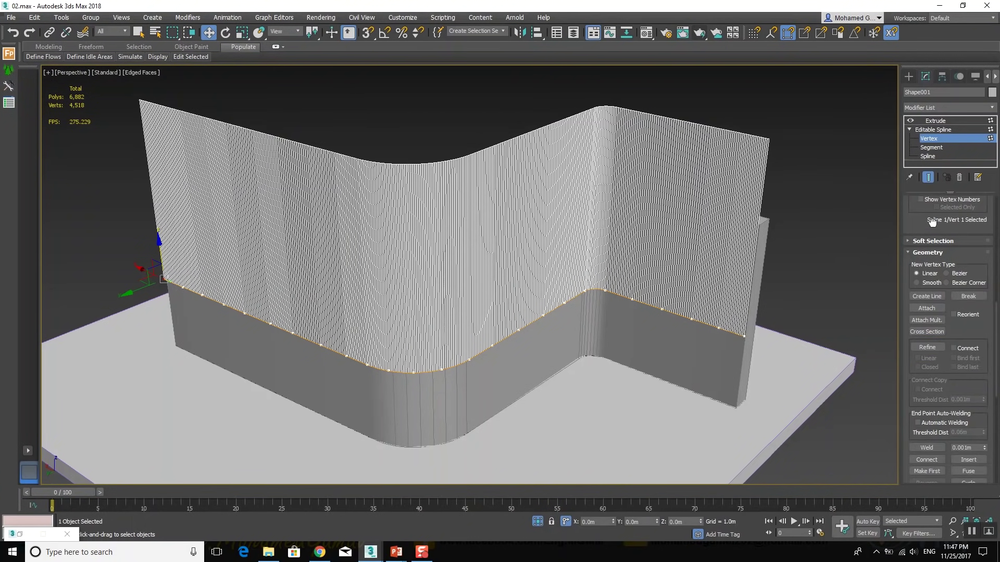
pyautogui.scroll(5, 937, 250)
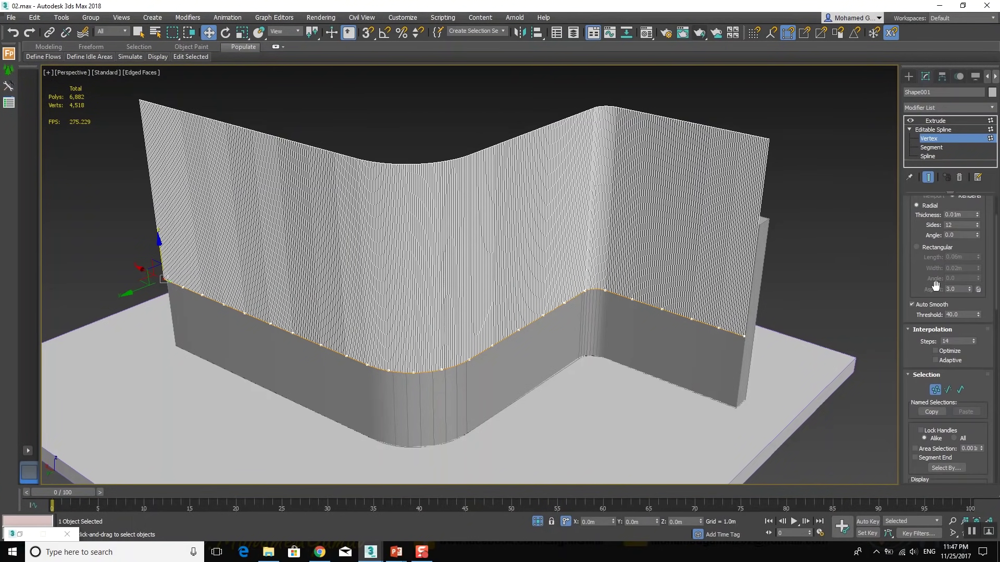
pyautogui.click(973, 343)
pyautogui.click(973, 343)
pyautogui.click(973, 344)
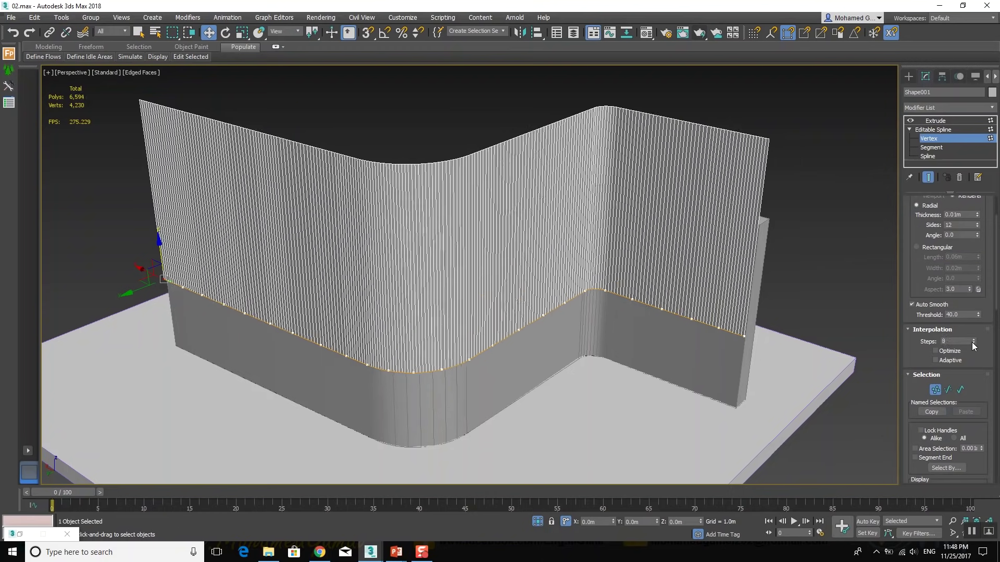
pyautogui.click(973, 343)
pyautogui.click(973, 343)
pyautogui.click(972, 338)
pyautogui.click(972, 338)
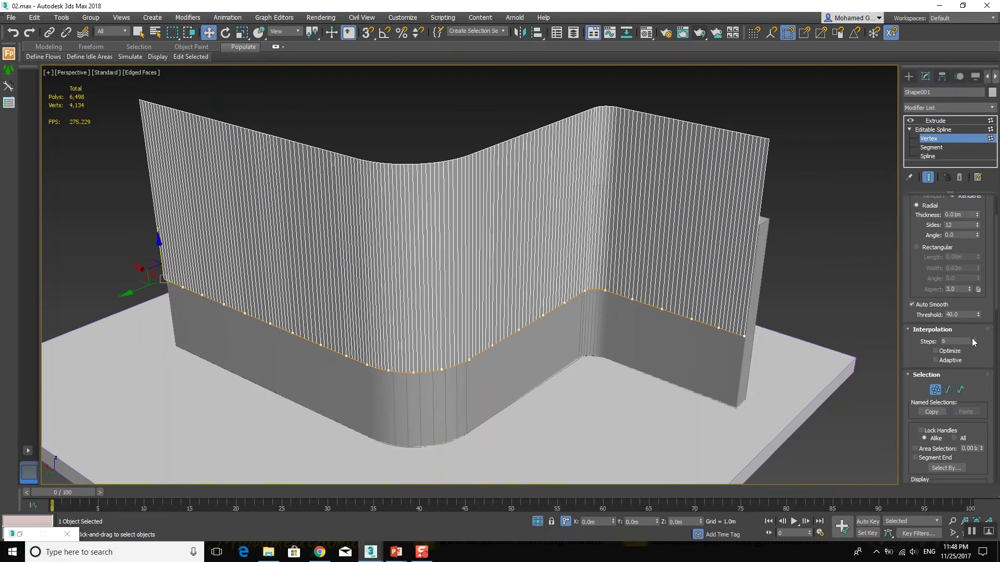
pyautogui.click(972, 339)
pyautogui.click(972, 339)
pyautogui.click(971, 339)
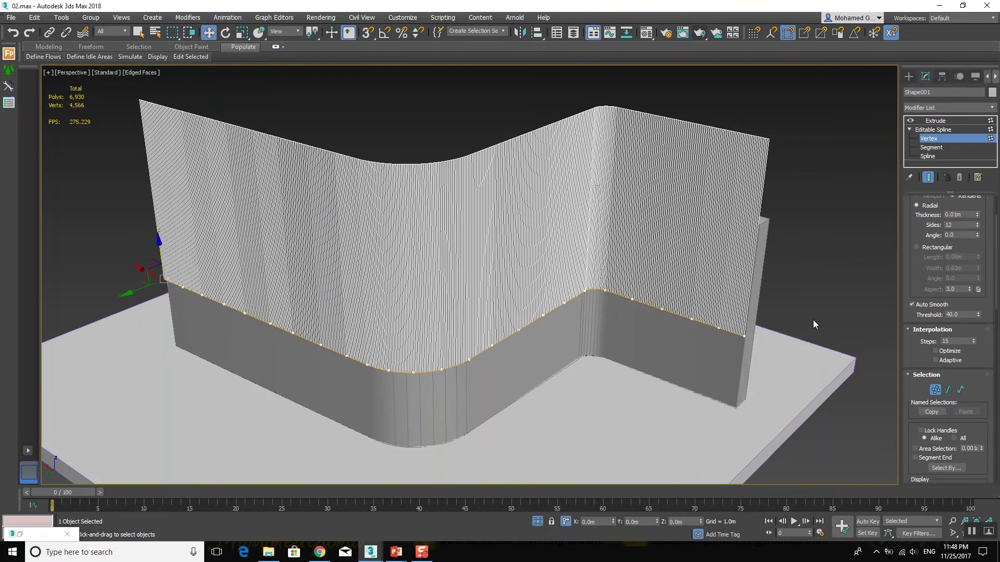
pyautogui.scroll(2, 651, 289)
pyautogui.scroll(-2, 651, 289)
pyautogui.scroll(2, 383, 216)
pyautogui.scroll(-3, 383, 216)
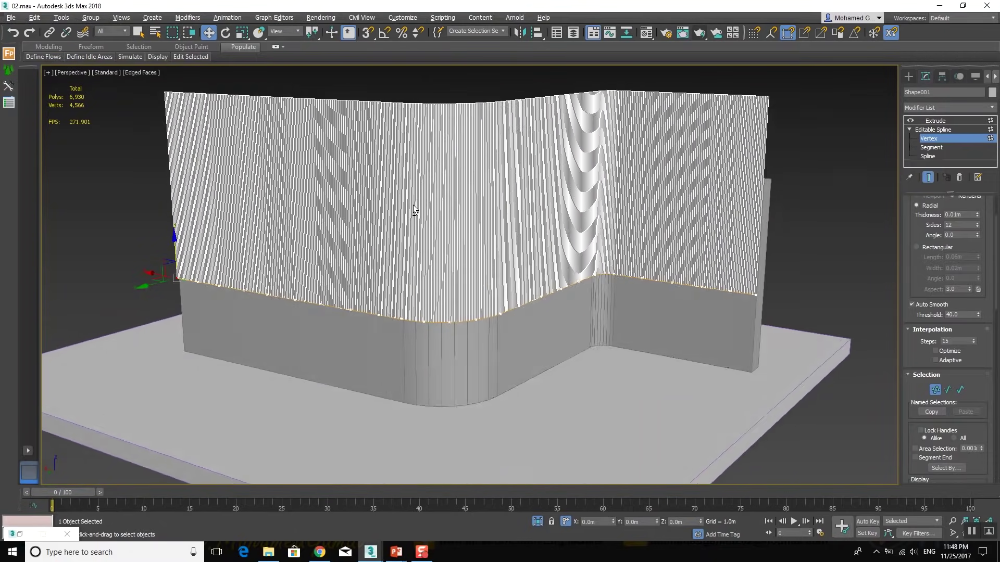
pyautogui.scroll(-1, 413, 204)
# Frame the wall and return to vertex editing on its outline spline
pyautogui.moveTo(417, 206)
pyautogui.keyDown('alt'); pyautogui.mouseDown(button='middle')
pyautogui.moveTo(371, 256)
pyautogui.moveTo(415, 253)
pyautogui.moveTo(508, 297)
pyautogui.moveTo(576, 300)
pyautogui.mouseUp(button='middle'); pyautogui.keyUp('alt')
pyautogui.moveTo(570, 258)
pyautogui.keyDown('alt'); pyautogui.mouseDown(button='middle')
pyautogui.moveTo(544, 246)
pyautogui.moveTo(518, 276)
pyautogui.mouseUp(button='middle'); pyautogui.keyUp('alt')
pyautogui.click(945, 121)
pyautogui.moveTo(641, 232)
pyautogui.keyDown('alt'); pyautogui.mouseDown(button='middle')
pyautogui.moveTo(623, 236)
pyautogui.moveTo(633, 233)
pyautogui.mouseUp(button='middle'); pyautogui.keyUp('alt')
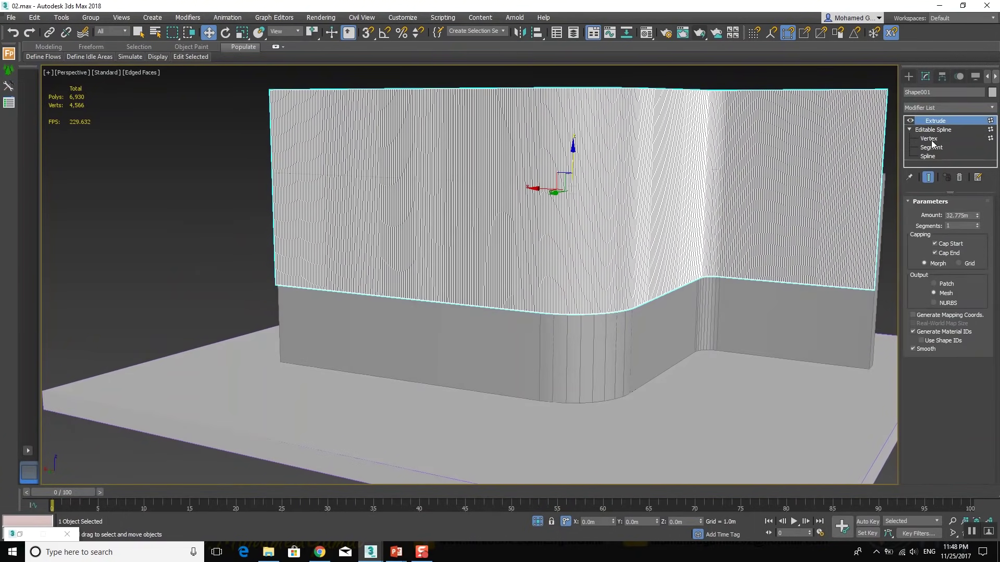
pyautogui.click(932, 141)
pyautogui.keyDown('alt'); pyautogui.moveTo(553, 258); pyautogui.dragTo(533, 282, button='middle'); pyautogui.keyUp('alt')
pyautogui.moveTo(300, 363); pyautogui.dragTo(302, 362)
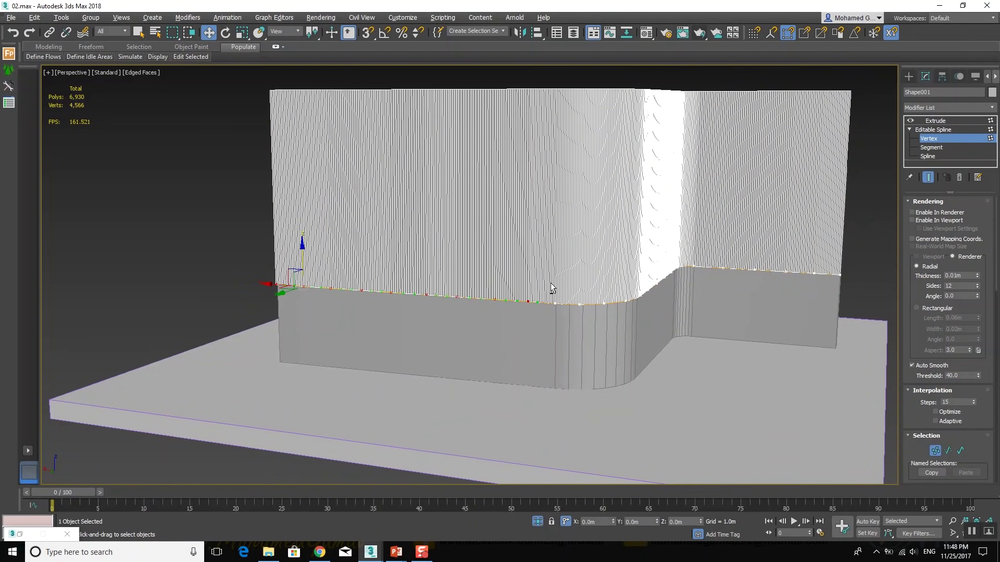
# Pull a vertex near the corner down to lower the wall's left section
pyautogui.click(483, 300)
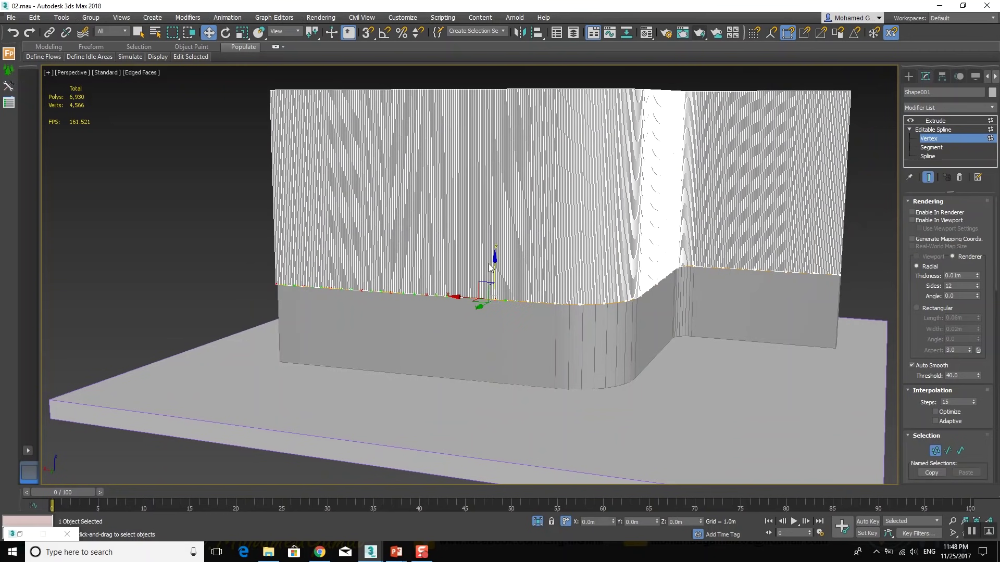
pyautogui.moveTo(491, 264); pyautogui.dragTo(513, 312)
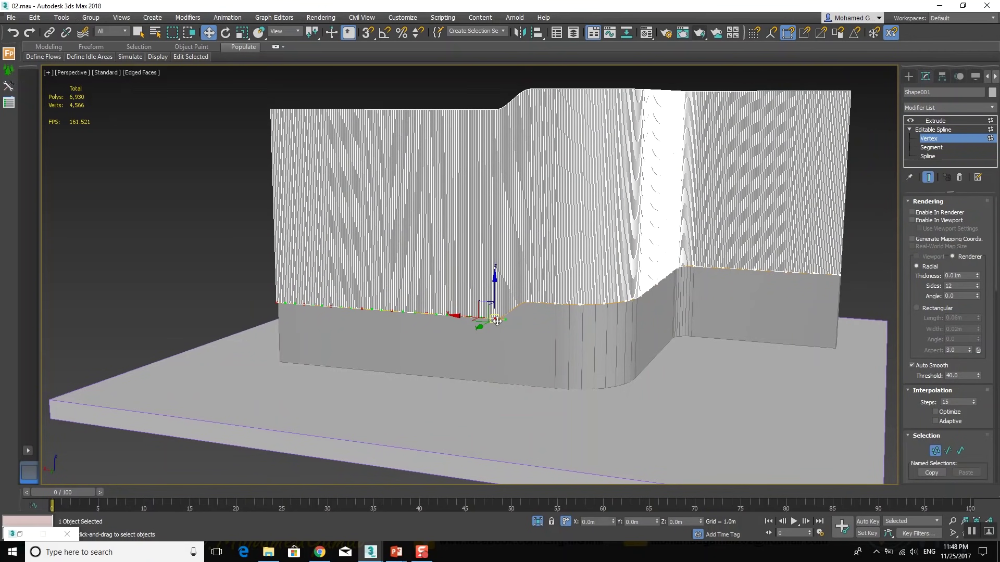
pyautogui.moveTo(498, 298); pyautogui.dragTo(505, 311)
pyautogui.scroll(2, 505, 311)
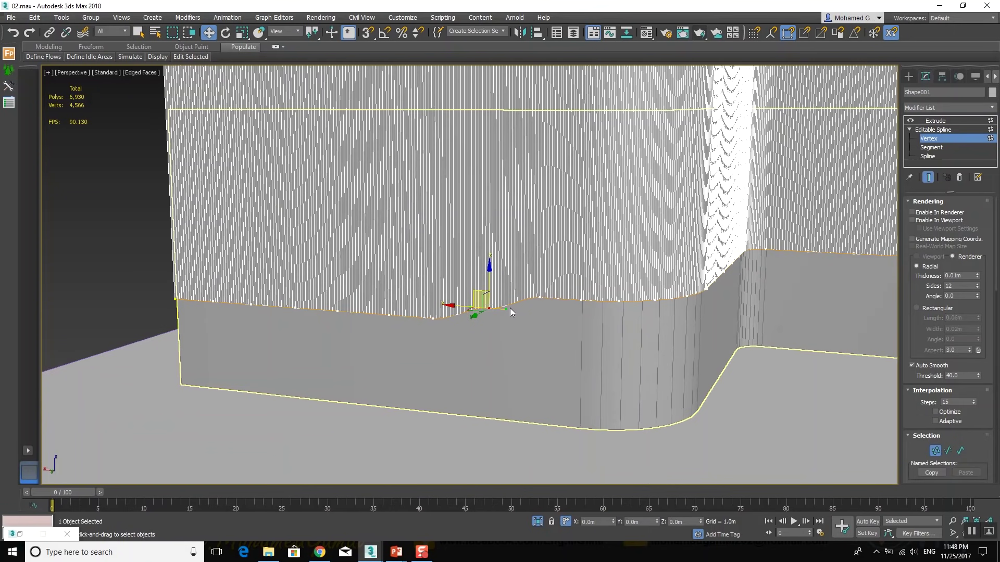
pyautogui.click(517, 340)
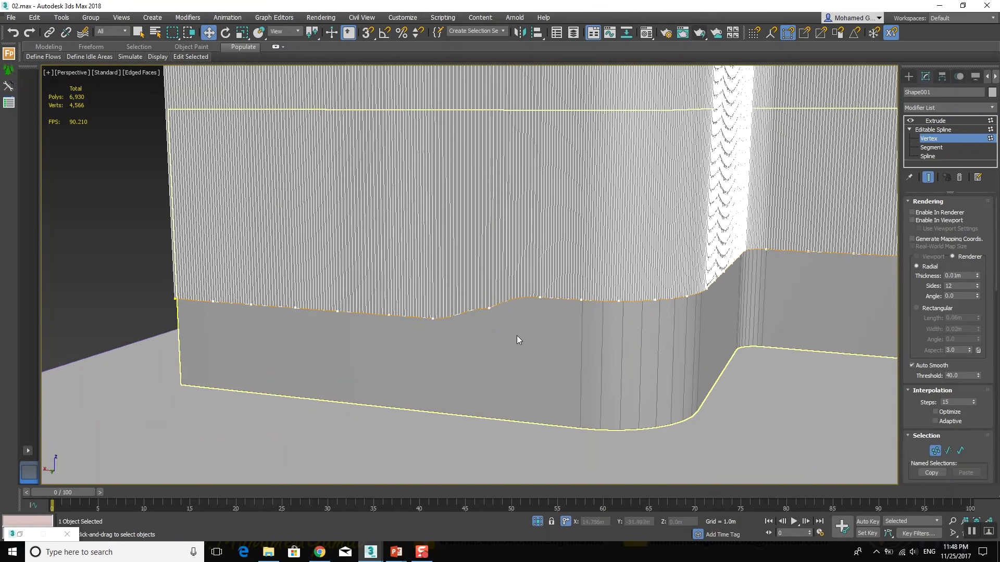
# Set the edge-curve vertex to Bezier and raise its tangent handle to smooth the dip
pyautogui.click(489, 307)
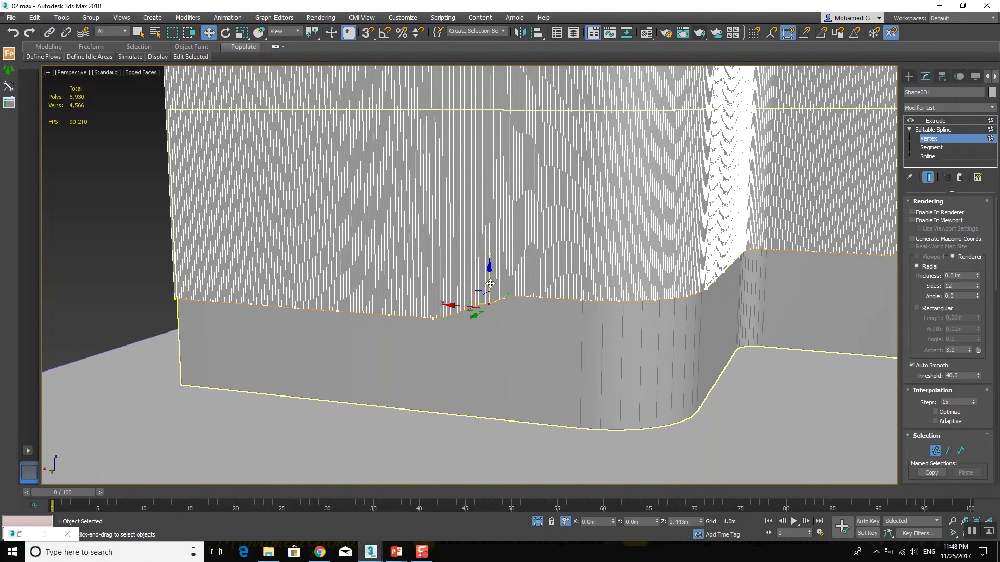
pyautogui.scroll(2, 492, 318)
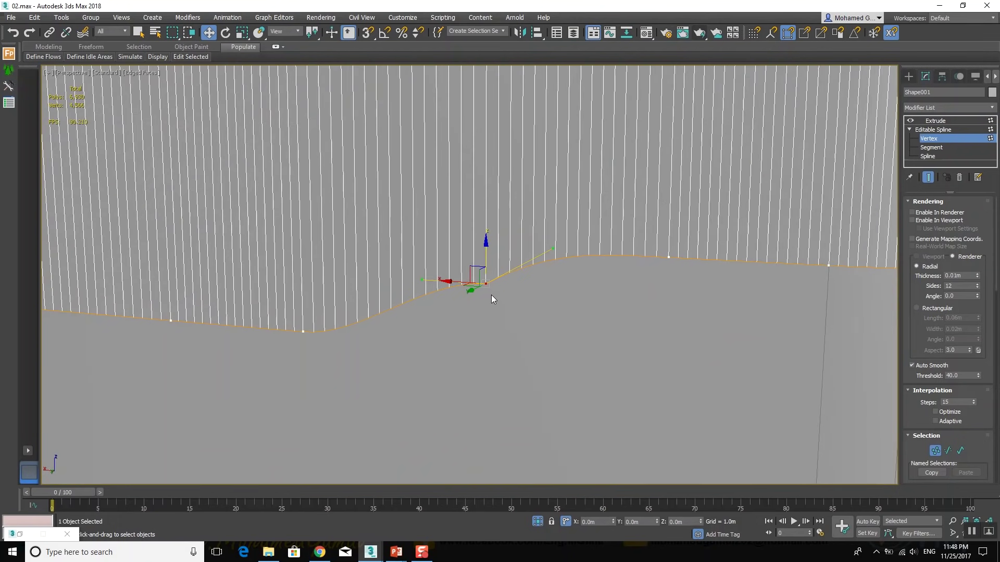
pyautogui.rightClick(492, 295)
pyautogui.click(481, 228)
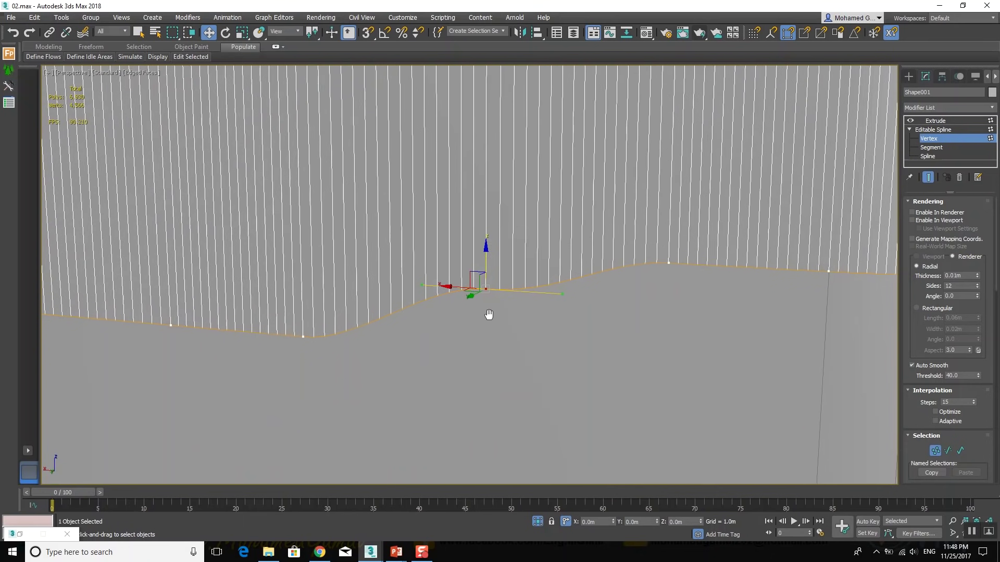
pyautogui.scroll(-3, 486, 312)
pyautogui.moveTo(540, 312); pyautogui.dragTo(535, 299)
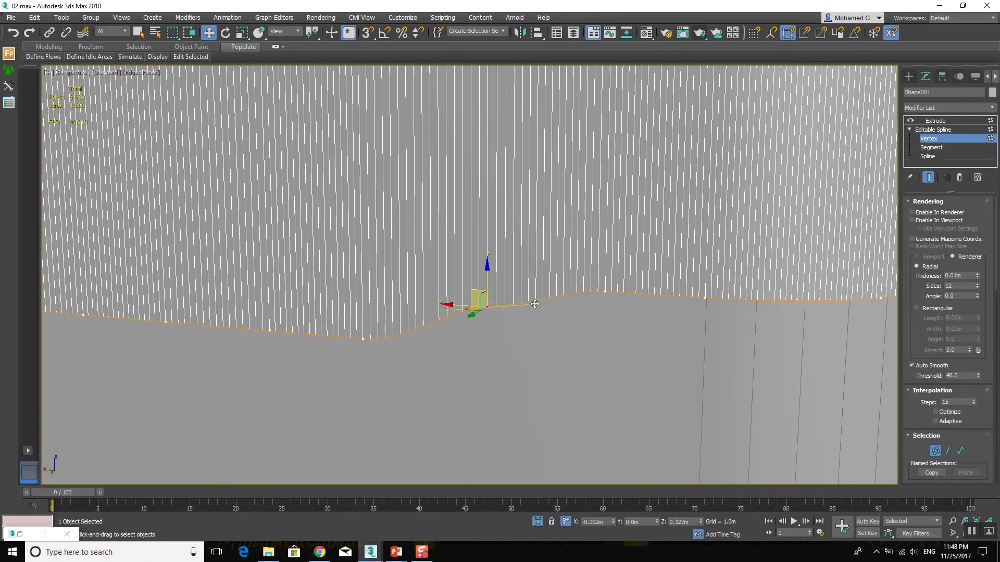
pyautogui.scroll(-5, 511, 344)
pyautogui.scroll(-2, 511, 345)
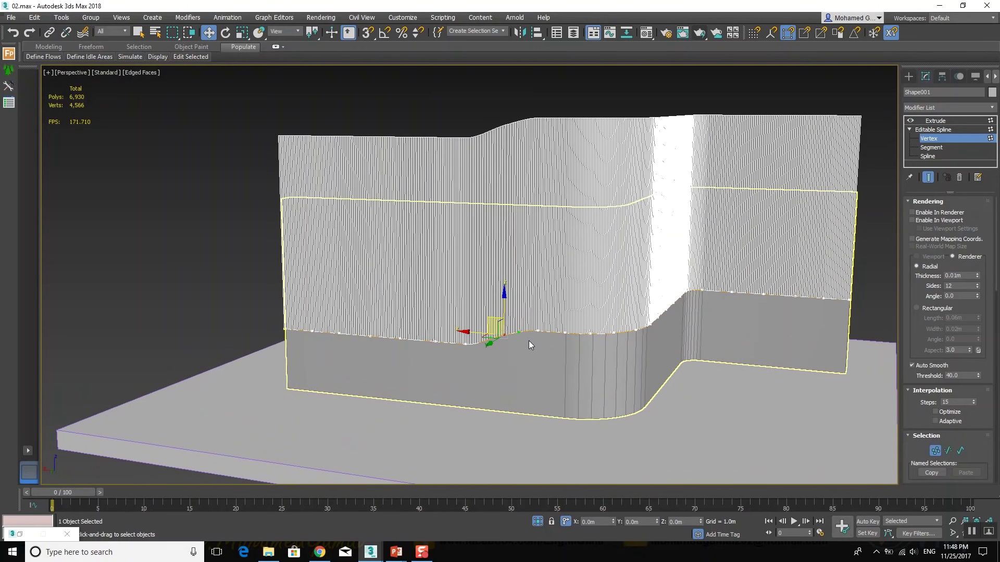
pyautogui.keyDown('alt'); pyautogui.moveTo(529, 340); pyautogui.dragTo(507, 232, button='middle'); pyautogui.keyUp('alt')
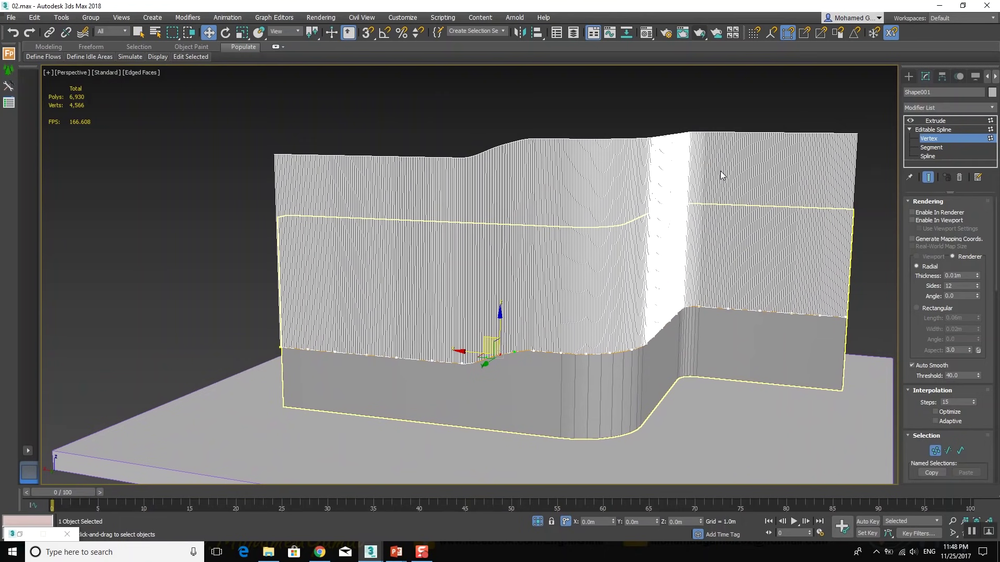
# Add a Slice modifier, raise its slice plane and set it to Remove Top
pyautogui.click(949, 108)
pyautogui.write('sl')
pyautogui.press('Return')
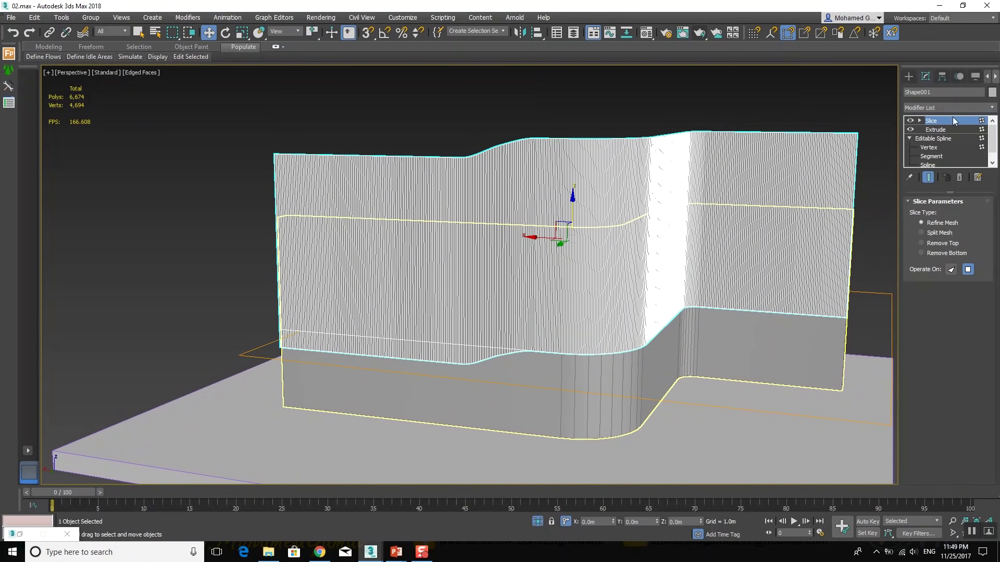
pyautogui.click(943, 129)
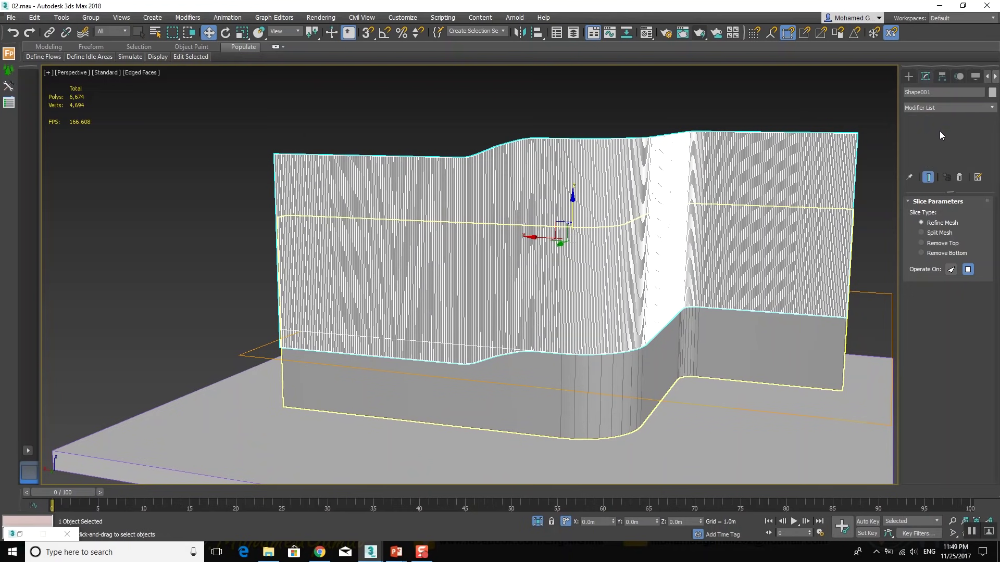
pyautogui.moveTo(601, 302)
pyautogui.mouseDown()
pyautogui.moveTo(594, 268)
pyautogui.moveTo(604, 204)
pyautogui.mouseUp()
pyautogui.click(933, 244)
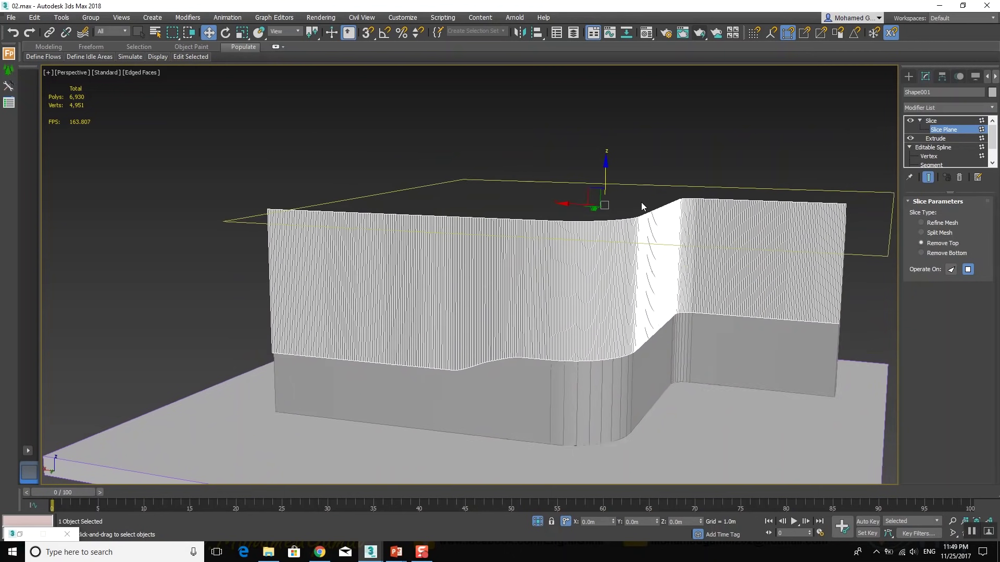
# With snaps on, move the slice plane to the wall's top height
pyautogui.keyDown('alt'); pyautogui.moveTo(641, 202); pyautogui.dragTo(623, 187, button='middle'); pyautogui.keyUp('alt')
pyautogui.press('s')
pyautogui.moveTo(604, 205)
pyautogui.mouseDown()
pyautogui.moveTo(296, 214)
pyautogui.moveTo(297, 196)
pyautogui.moveTo(275, 206)
pyautogui.mouseUp()
pyautogui.keyDown('alt'); pyautogui.moveTo(521, 219); pyautogui.dragTo(587, 251, button='middle'); pyautogui.keyUp('alt')
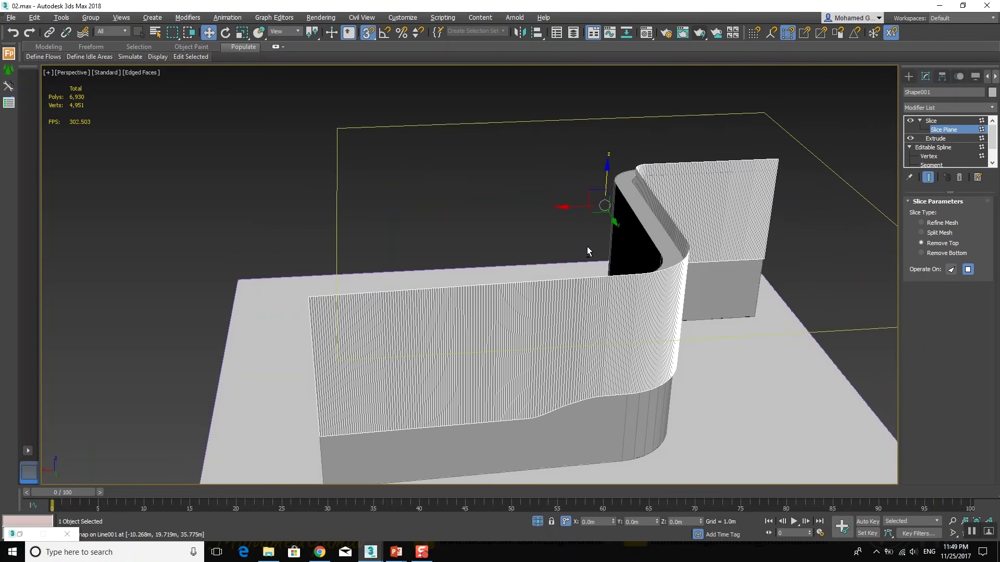
pyautogui.moveTo(607, 183); pyautogui.dragTo(616, 185)
pyautogui.moveTo(619, 186)
pyautogui.keyDown('alt'); pyautogui.mouseDown(button='middle')
pyautogui.moveTo(618, 130)
pyautogui.moveTo(640, 130)
pyautogui.moveTo(625, 130)
pyautogui.mouseUp(button='middle'); pyautogui.keyUp('alt')
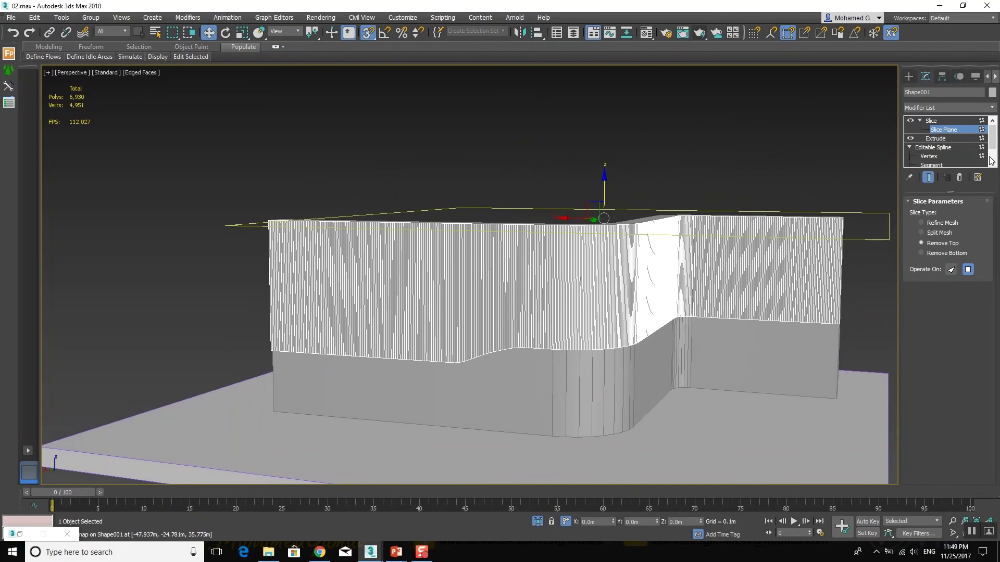
pyautogui.click(957, 121)
# Convert the wall to Editable Poly and ring-select its vertical edges
pyautogui.rightClick(539, 262)
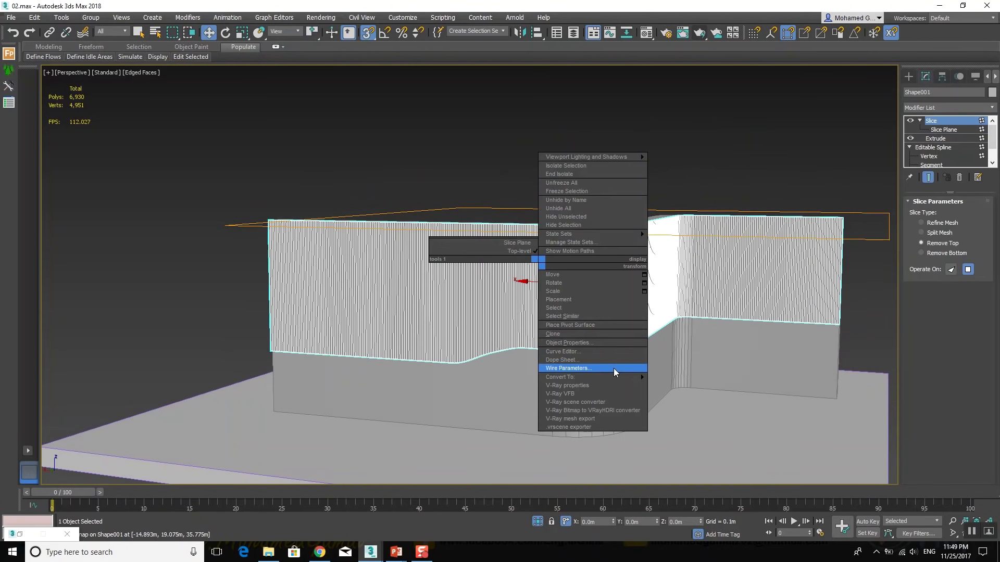
pyautogui.click(681, 380)
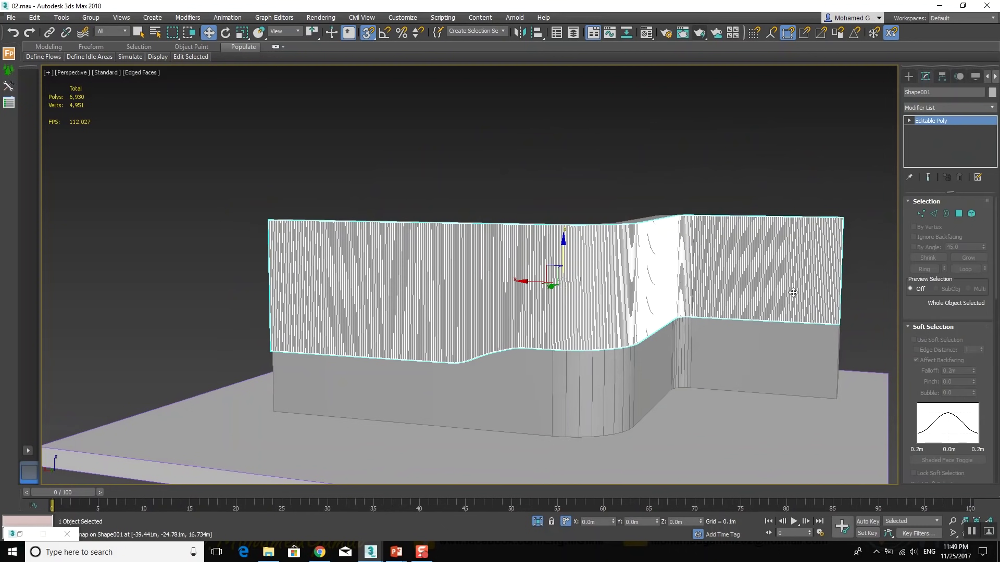
pyautogui.press('2')
pyautogui.click(729, 293)
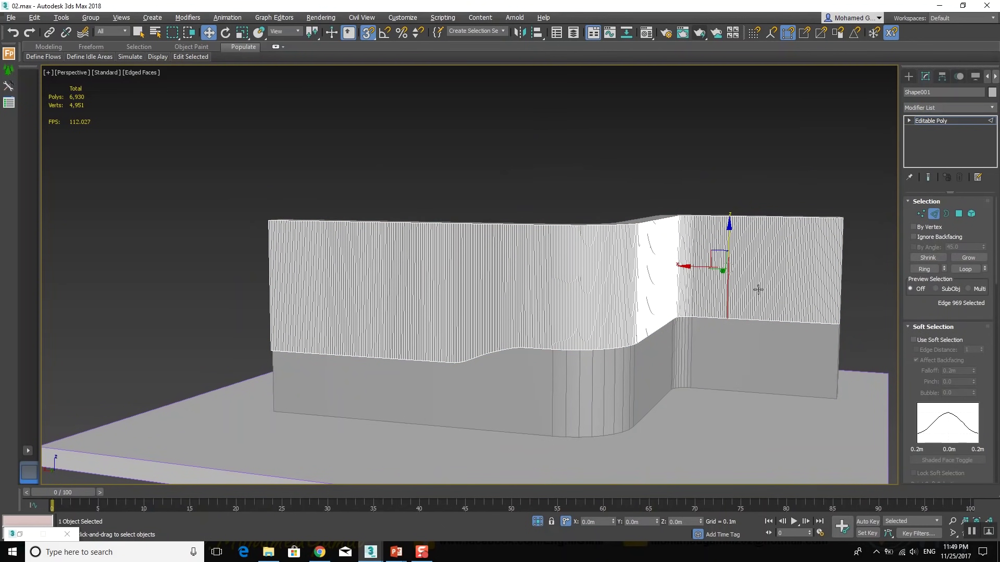
pyautogui.hotkey('alt', 'r')
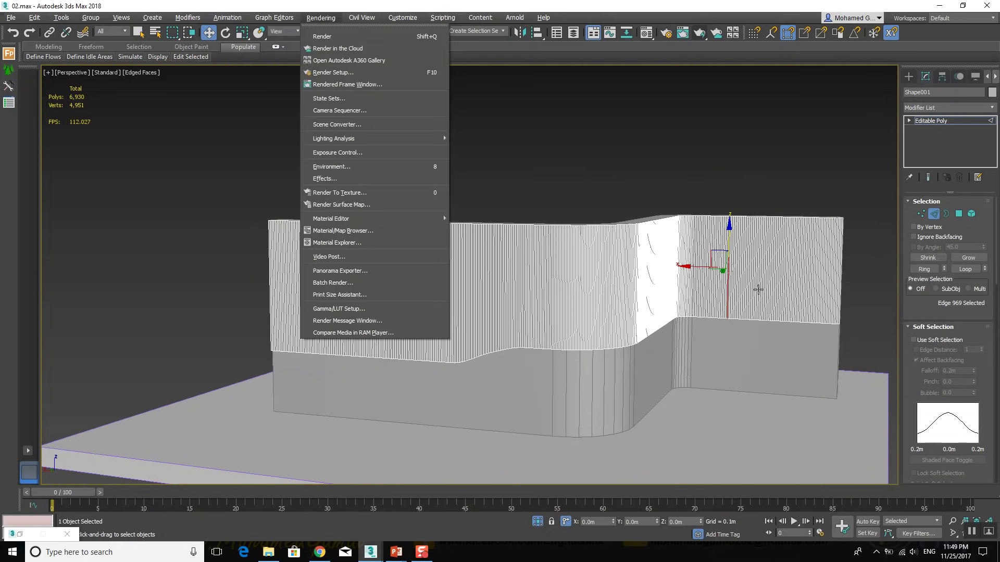
pyautogui.press('Escape')
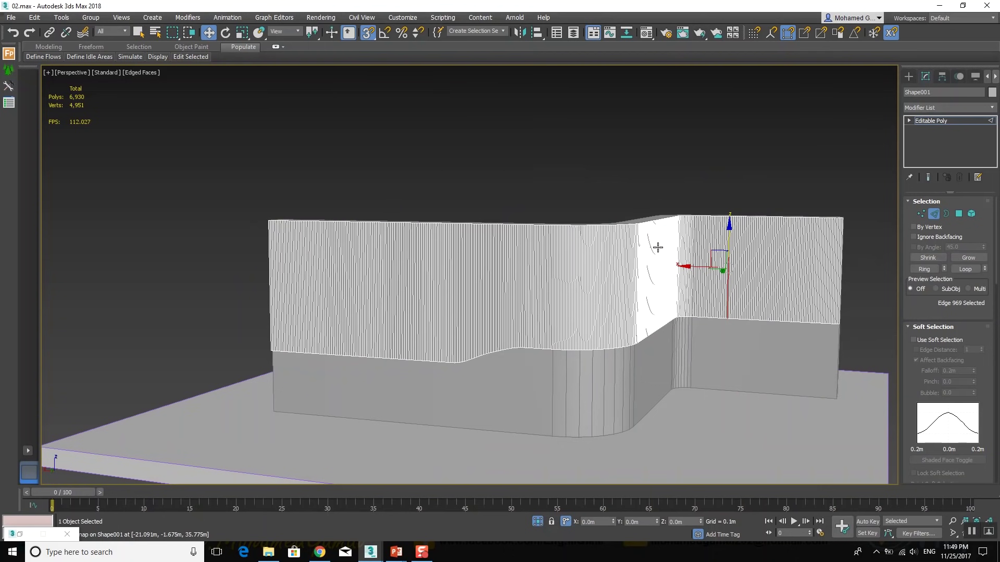
pyautogui.hotkey('alt', 'r')
# Connect the edge ring with 51 horizontal edge loops to form a dense grid
pyautogui.moveTo(653, 248)
pyautogui.keyDown('alt'); pyautogui.mouseDown(button='middle')
pyautogui.moveTo(622, 248)
pyautogui.moveTo(648, 270)
pyautogui.moveTo(708, 268)
pyautogui.mouseUp(button='middle'); pyautogui.keyUp('alt')
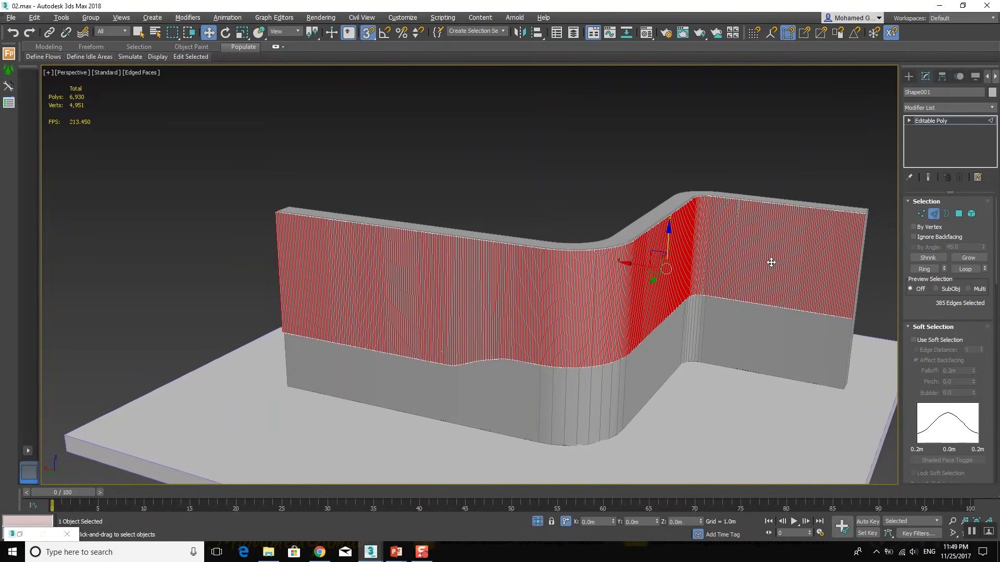
pyautogui.rightClick(771, 263)
pyautogui.press('Escape')
pyautogui.hotkey('ctrl', 'shift', 'e')
pyautogui.keyDown('alt'); pyautogui.moveTo(664, 294); pyautogui.dragTo(475, 287, button='middle'); pyautogui.keyUp('alt')
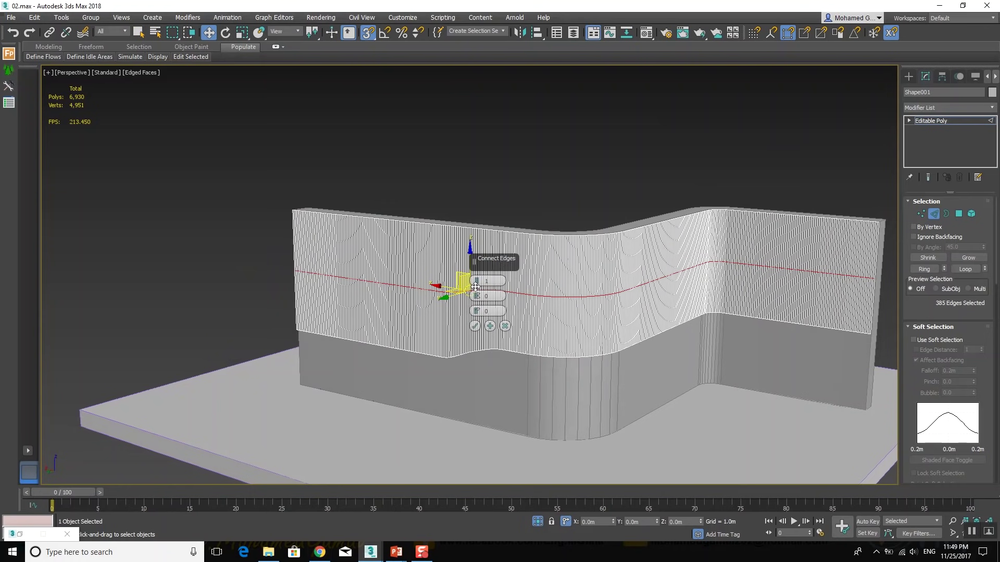
pyautogui.click(477, 283)
pyautogui.moveTo(477, 284); pyautogui.dragTo(494, 198)
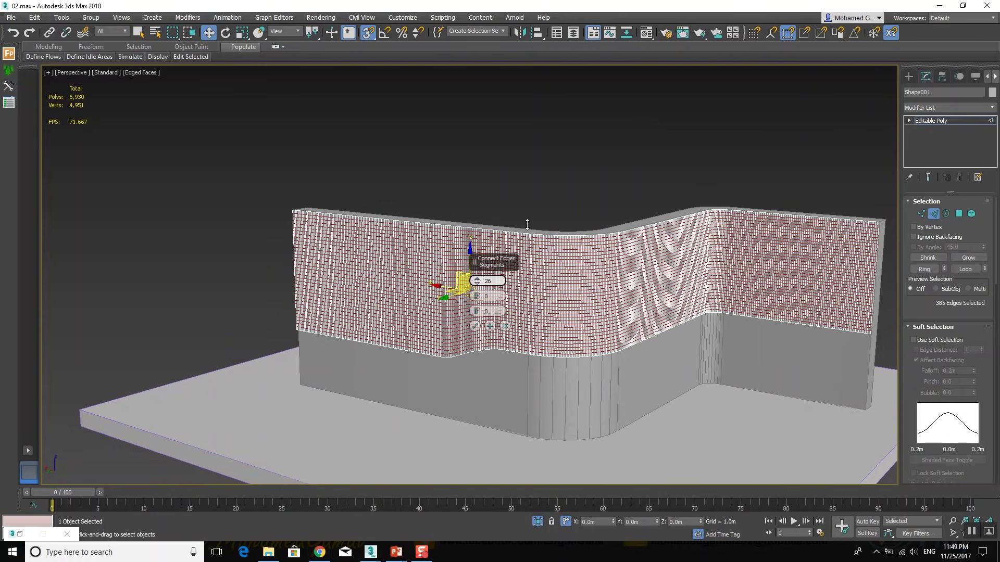
pyautogui.moveTo(494, 198); pyautogui.dragTo(493, 313)
pyautogui.scroll(3, 572, 306)
pyautogui.moveTo(576, 305); pyautogui.dragTo(567, 305, button='middle')
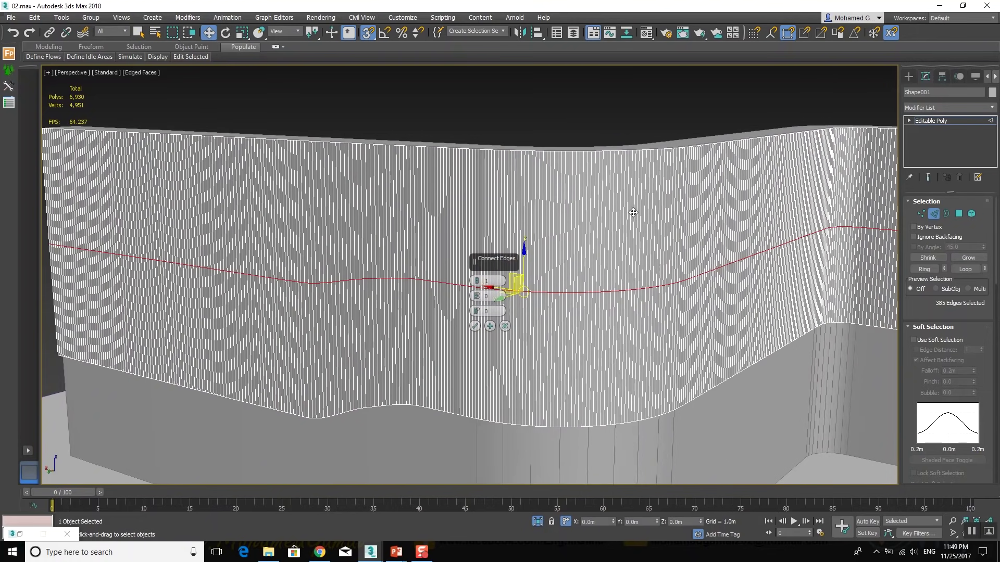
pyautogui.moveTo(477, 281); pyautogui.dragTo(494, 175)
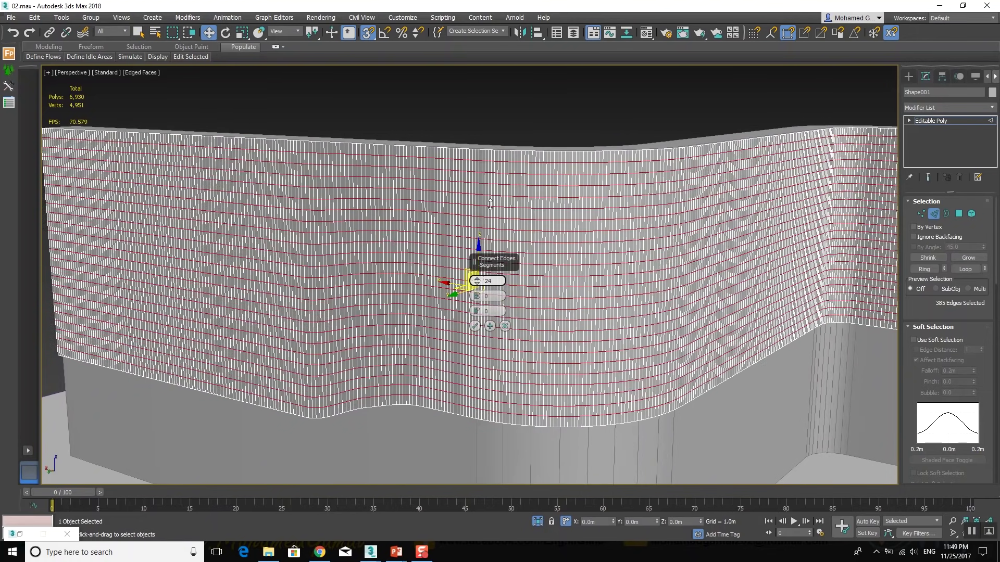
pyautogui.moveTo(468, 249); pyautogui.dragTo(478, 332)
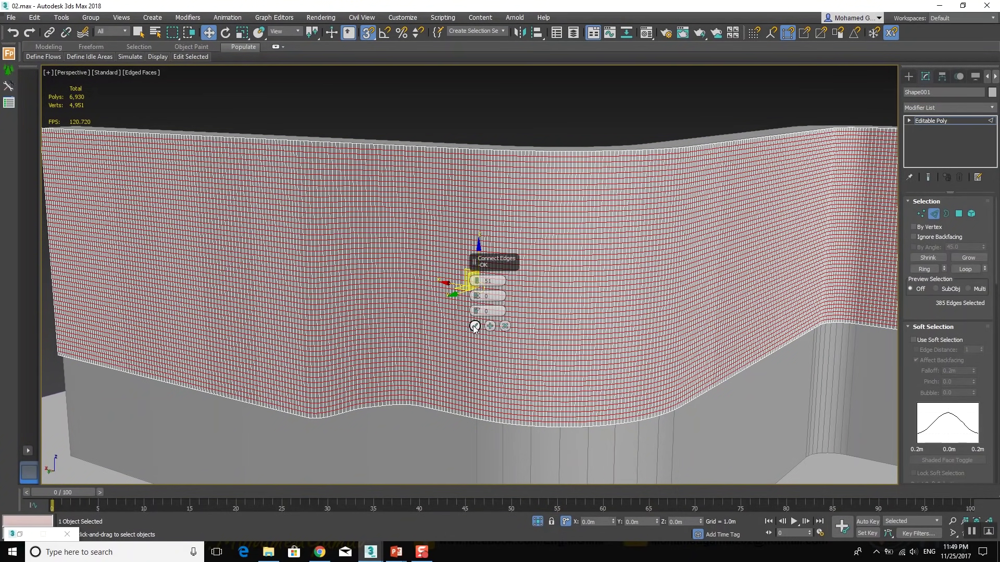
pyautogui.click(474, 326)
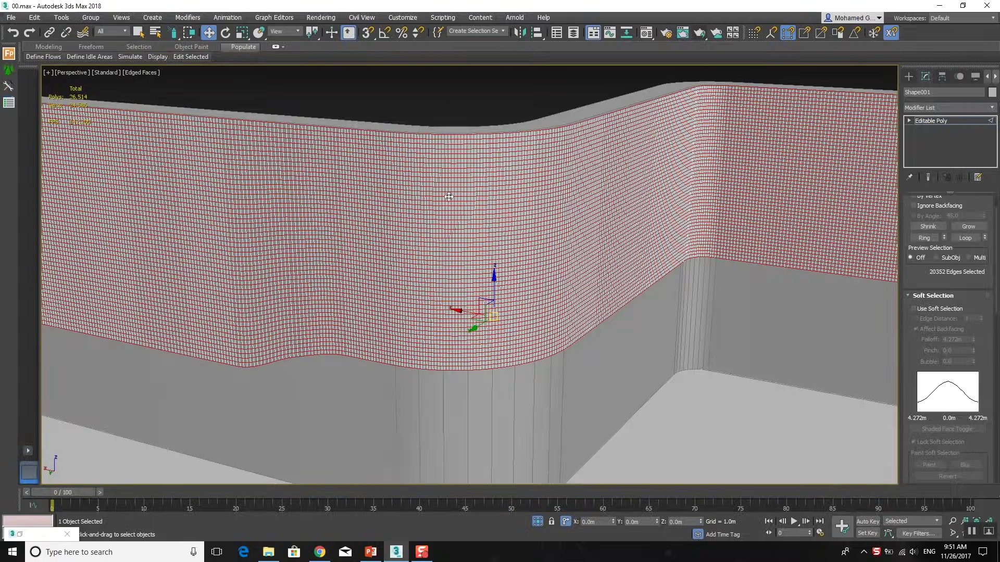
pyautogui.moveTo(449, 201); pyautogui.dragTo(476, 198, button='middle')
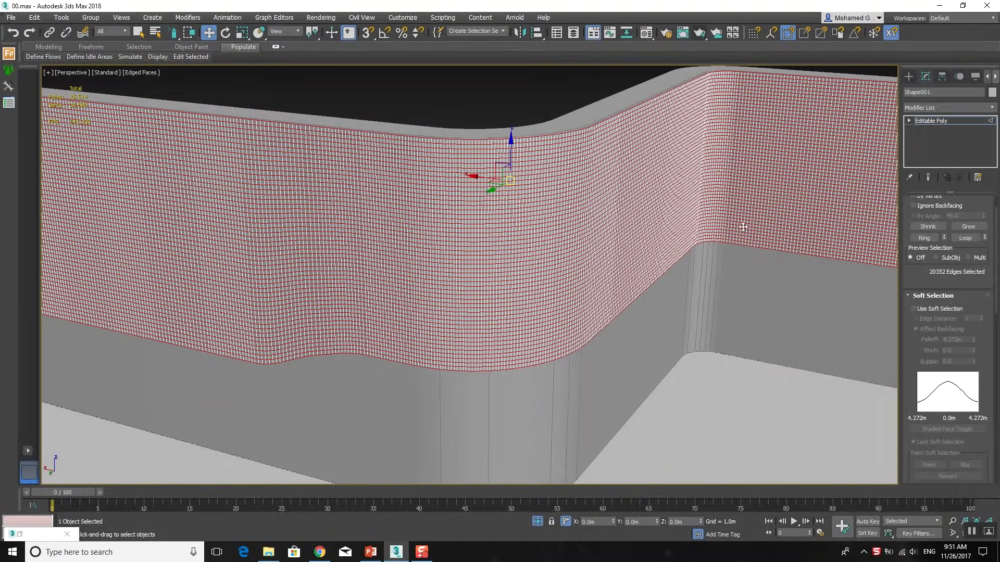
# Enable soft selection and activate Paint soft selection mode
pyautogui.click(912, 309)
pyautogui.click(474, 103)
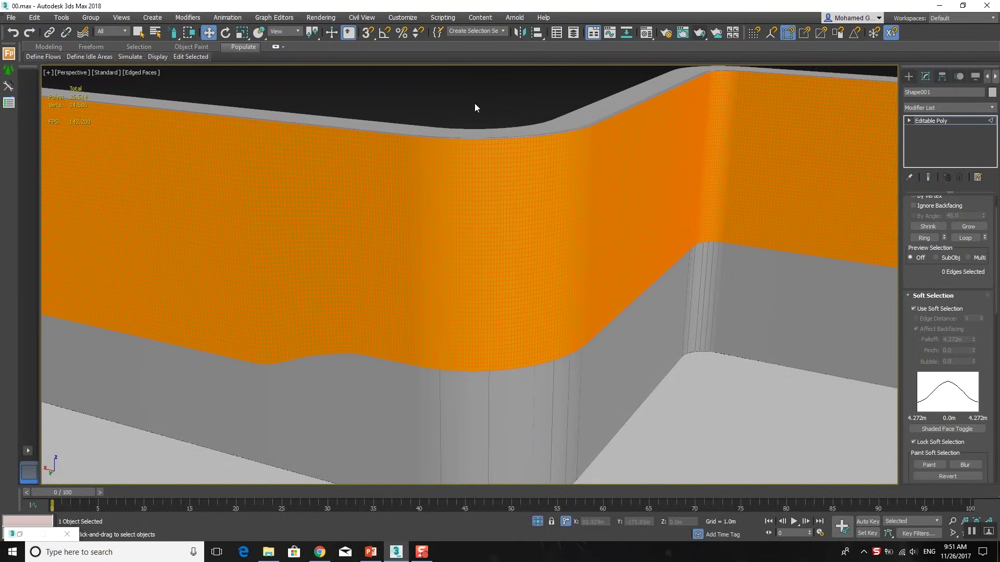
pyautogui.moveTo(931, 387); pyautogui.dragTo(922, 280)
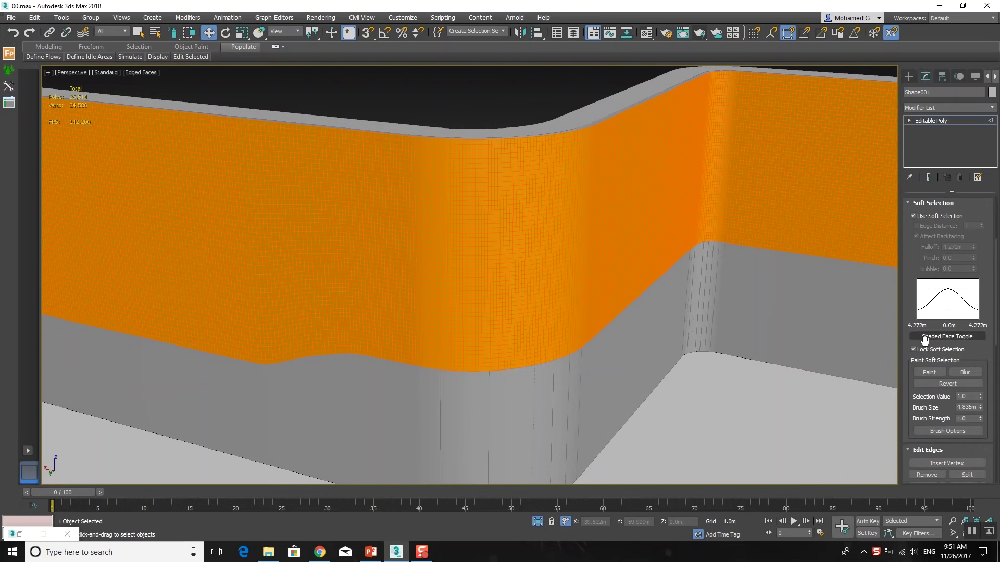
pyautogui.click(926, 217)
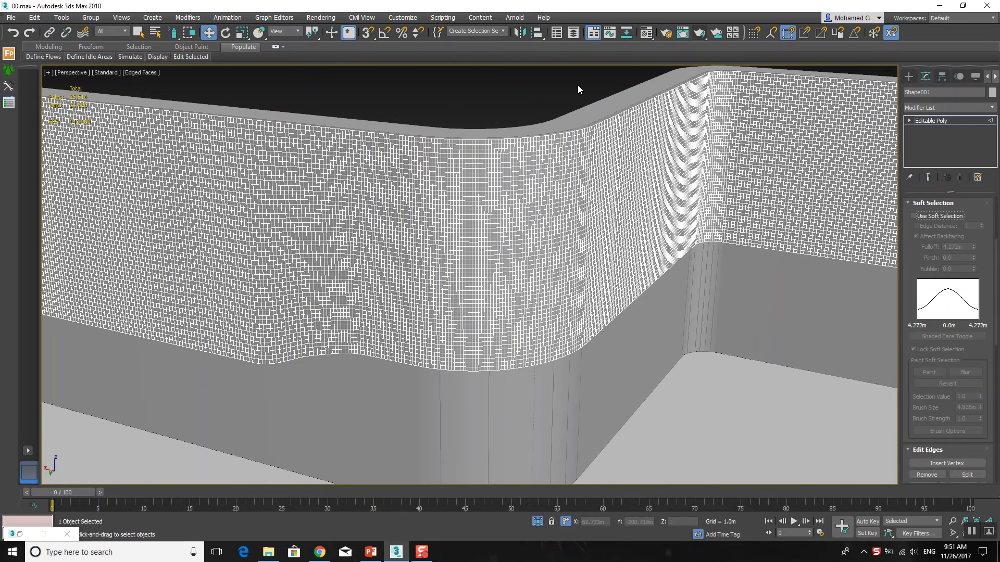
pyautogui.click(927, 216)
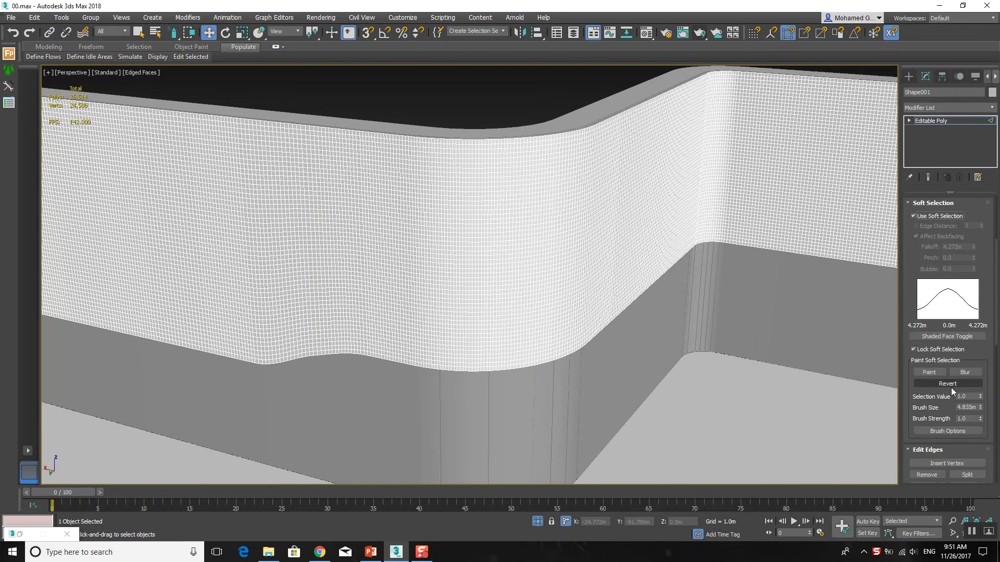
pyautogui.click(935, 370)
# Centre the wall in view and clear the painted selection to start over
pyautogui.moveTo(480, 269)
pyautogui.mouseDown(button='middle')
pyautogui.moveTo(497, 256)
pyautogui.moveTo(498, 272)
pyautogui.mouseUp(button='middle')
pyautogui.scroll(-2, 486, 276)
pyautogui.scroll(-2, 487, 276)
pyautogui.scroll(-2, 491, 277)
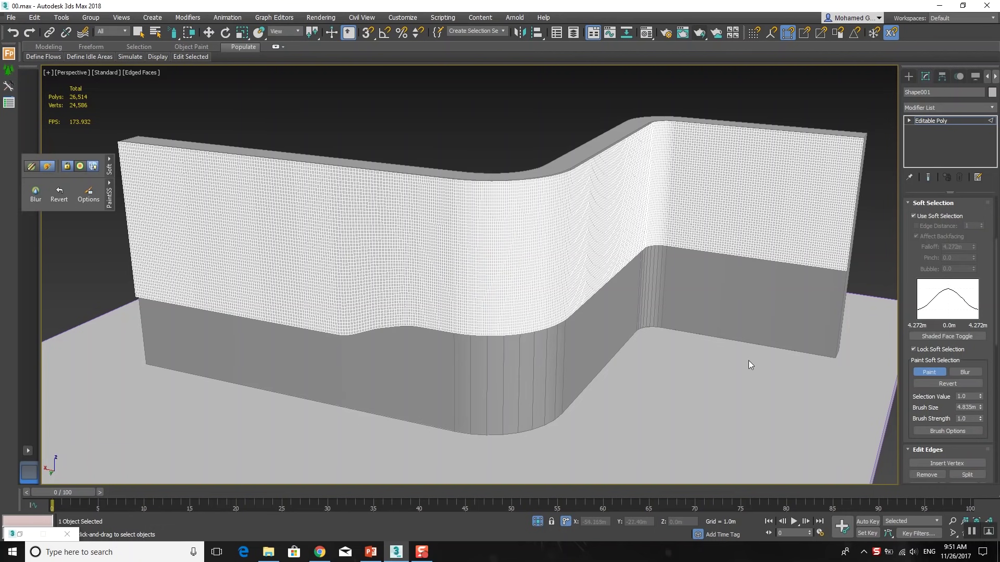
pyautogui.moveTo(473, 261); pyautogui.dragTo(536, 282, button='middle')
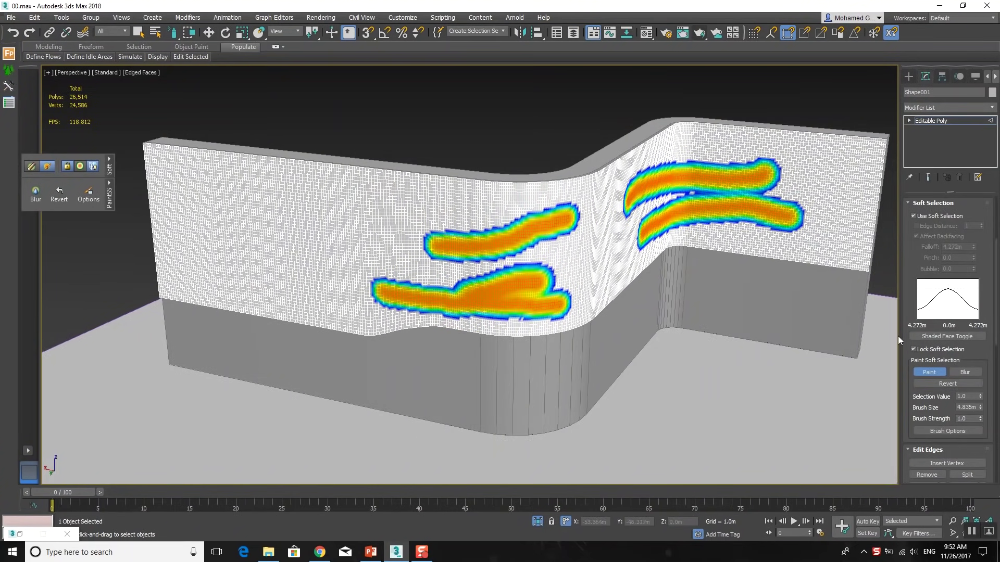
pyautogui.click(941, 352)
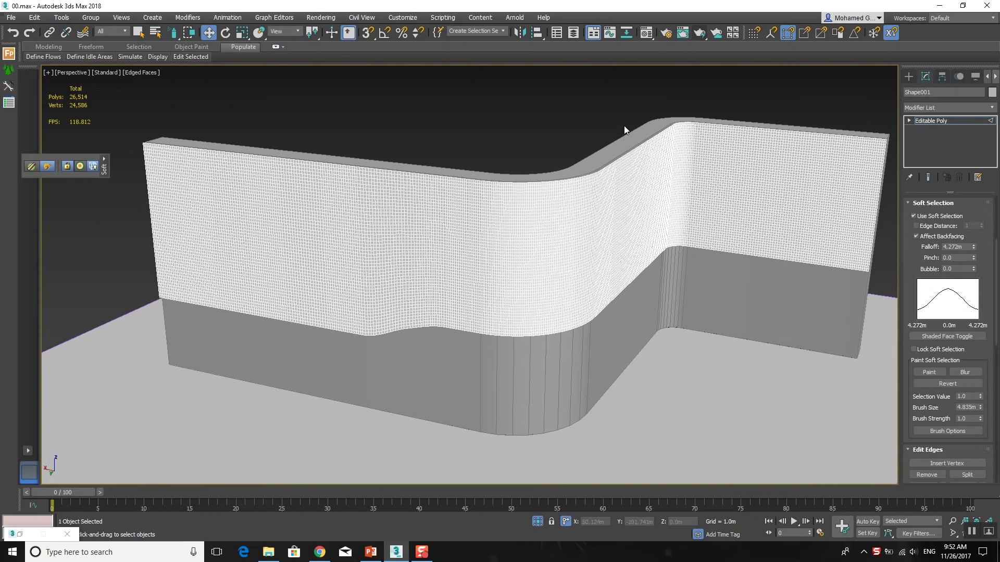
pyautogui.click(930, 371)
# Paint four long soft-selection strokes across the wall
pyautogui.moveTo(534, 279); pyautogui.dragTo(434, 302)
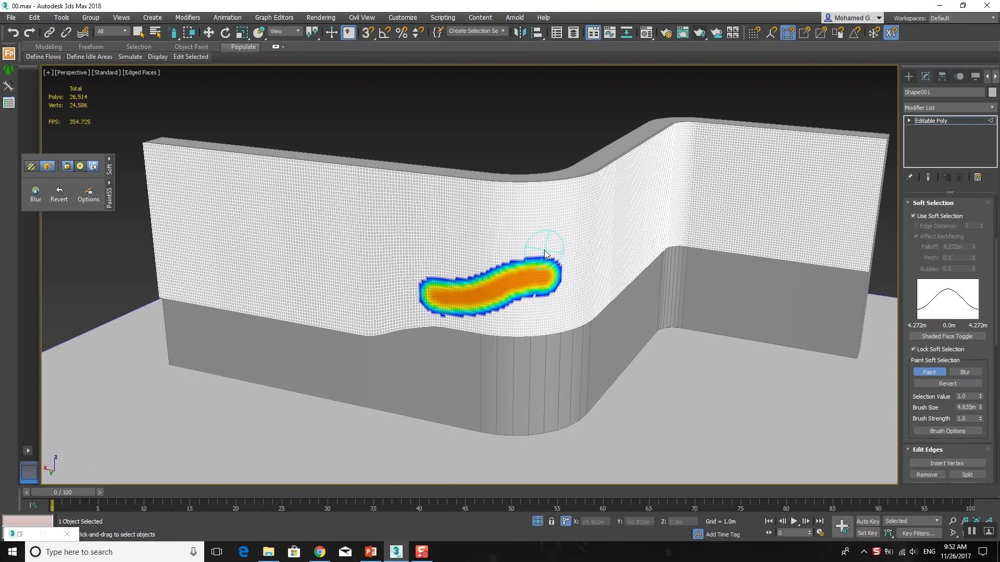
pyautogui.moveTo(559, 216); pyautogui.dragTo(409, 237)
pyautogui.moveTo(189, 201); pyautogui.dragTo(364, 235)
pyautogui.moveTo(180, 266); pyautogui.dragTo(346, 294)
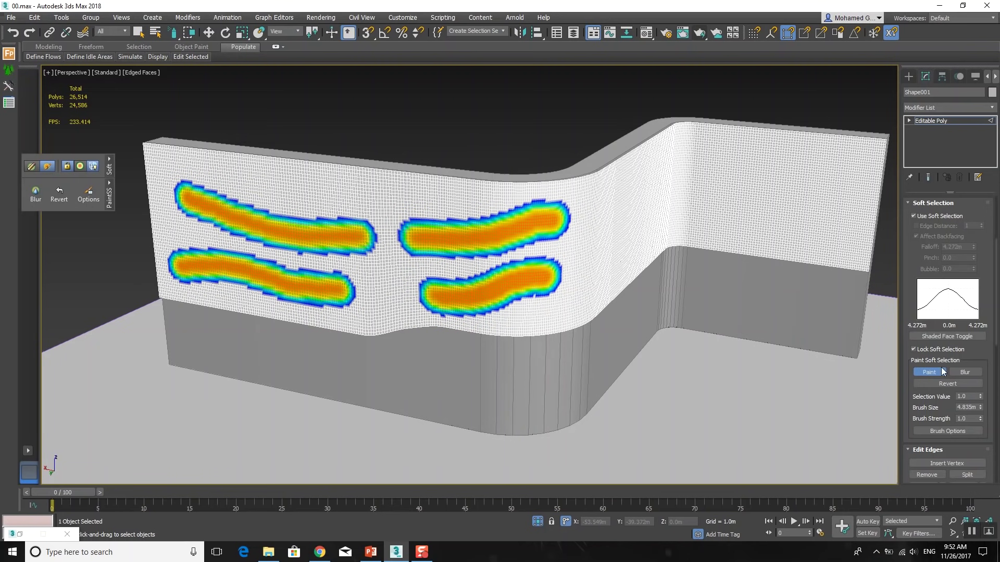
# Using Revert at Brush Strength 0.2, fade the right ends of the two left bands
pyautogui.click(956, 385)
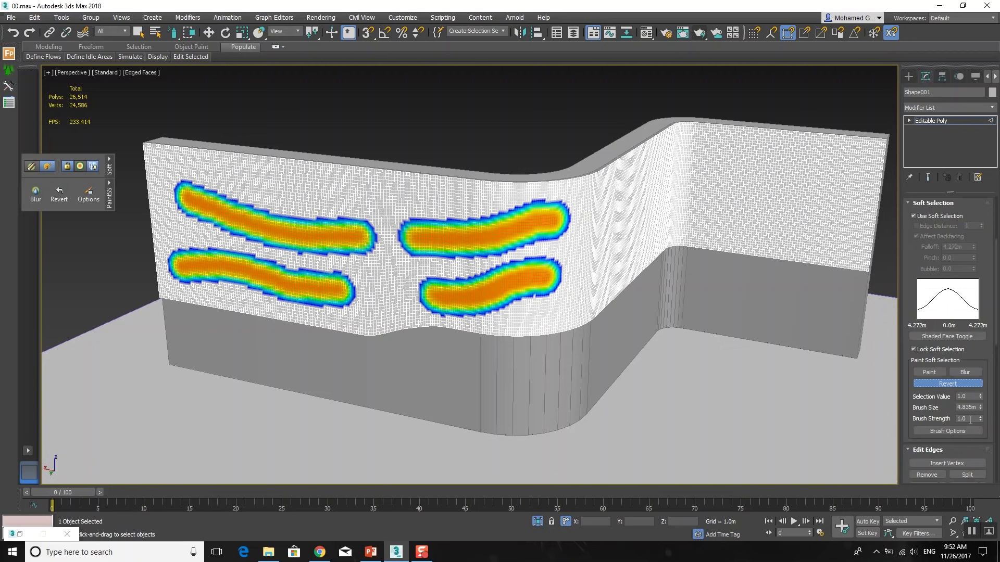
pyautogui.doubleClick(968, 397)
pyautogui.write('.2')
pyautogui.moveTo(345, 223); pyautogui.dragTo(367, 255)
pyautogui.click(967, 420)
pyautogui.write('0.2')
pyautogui.moveTo(318, 235)
pyautogui.mouseDown()
pyautogui.moveTo(446, 242)
pyautogui.moveTo(346, 308)
pyautogui.mouseUp()
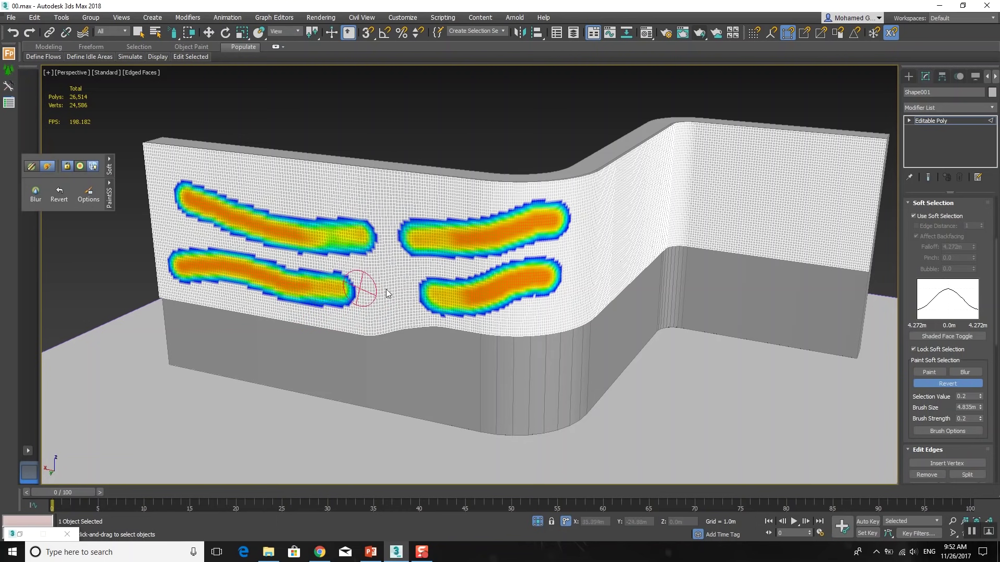
pyautogui.moveTo(346, 308); pyautogui.dragTo(334, 292)
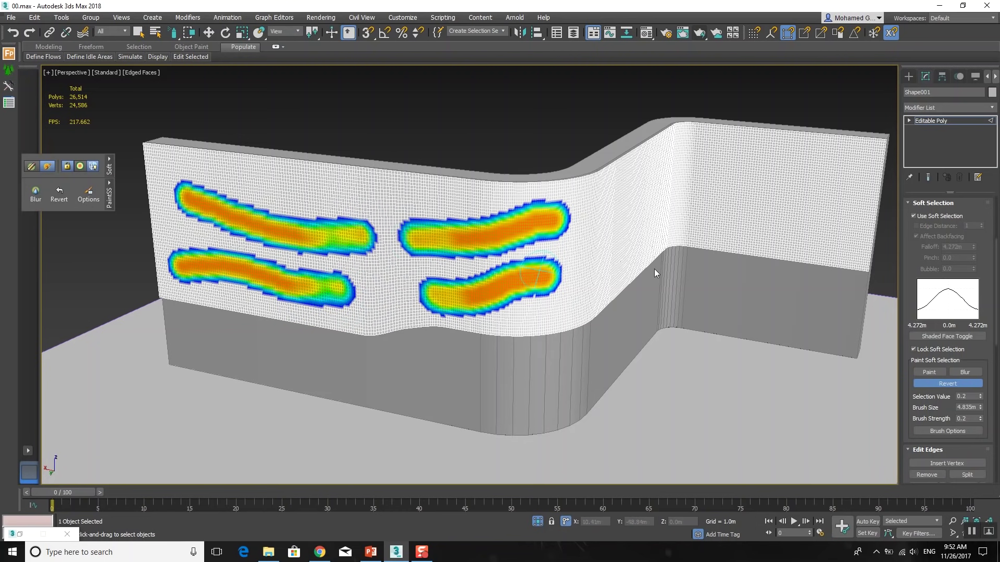
pyautogui.click(964, 372)
# Blur between the right-hand strokes, then paint 0.2 selection across the gap between bands
pyautogui.moveTo(513, 257)
pyautogui.mouseDown()
pyautogui.moveTo(252, 257)
pyautogui.moveTo(326, 274)
pyautogui.moveTo(374, 312)
pyautogui.moveTo(326, 264)
pyautogui.moveTo(378, 289)
pyautogui.moveTo(537, 326)
pyautogui.mouseUp()
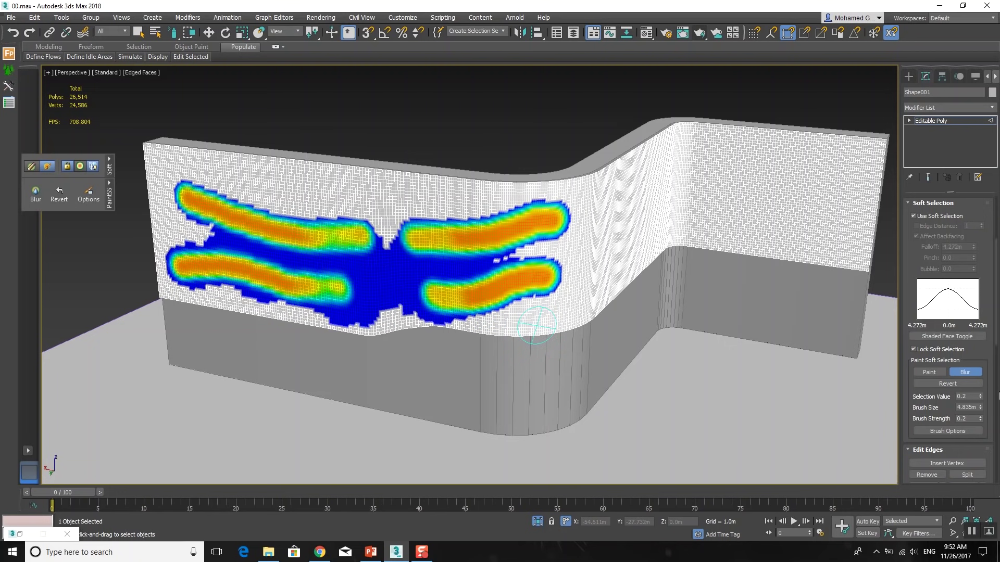
pyautogui.click(962, 389)
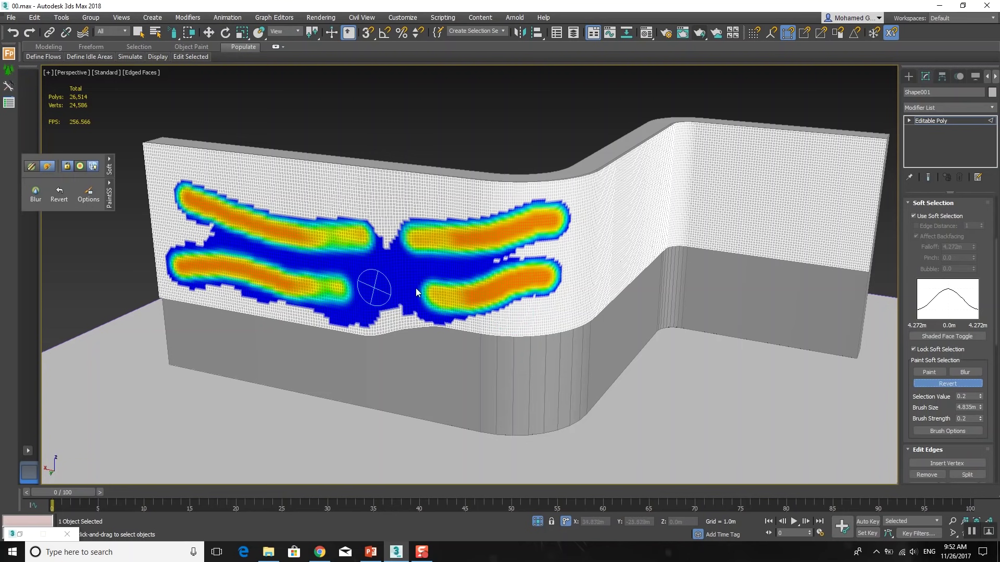
pyautogui.click(946, 373)
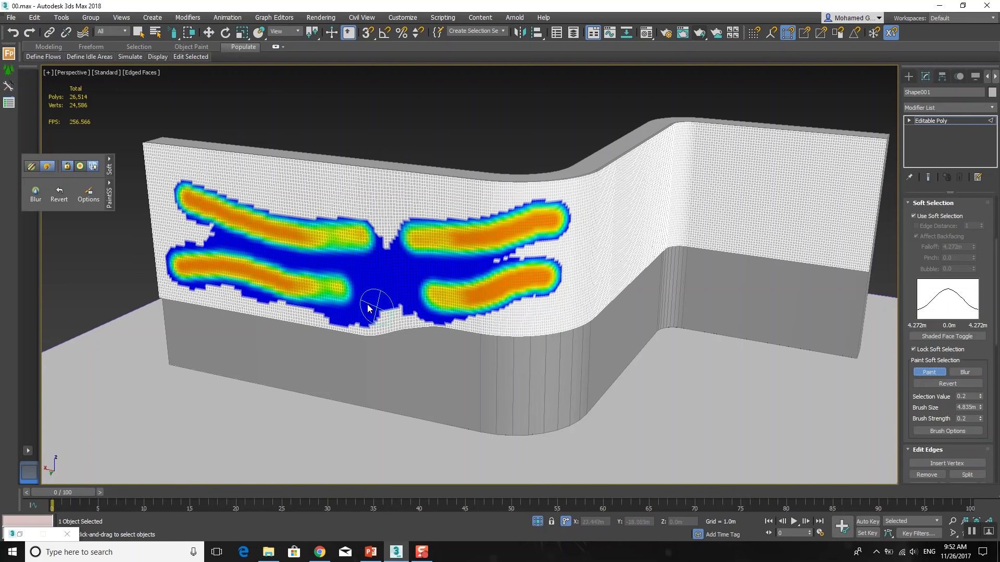
pyautogui.moveTo(315, 291)
pyautogui.mouseDown()
pyautogui.moveTo(380, 299)
pyautogui.moveTo(357, 265)
pyautogui.moveTo(362, 237)
pyautogui.moveTo(422, 221)
pyautogui.moveTo(411, 234)
pyautogui.moveTo(450, 245)
pyautogui.mouseUp()
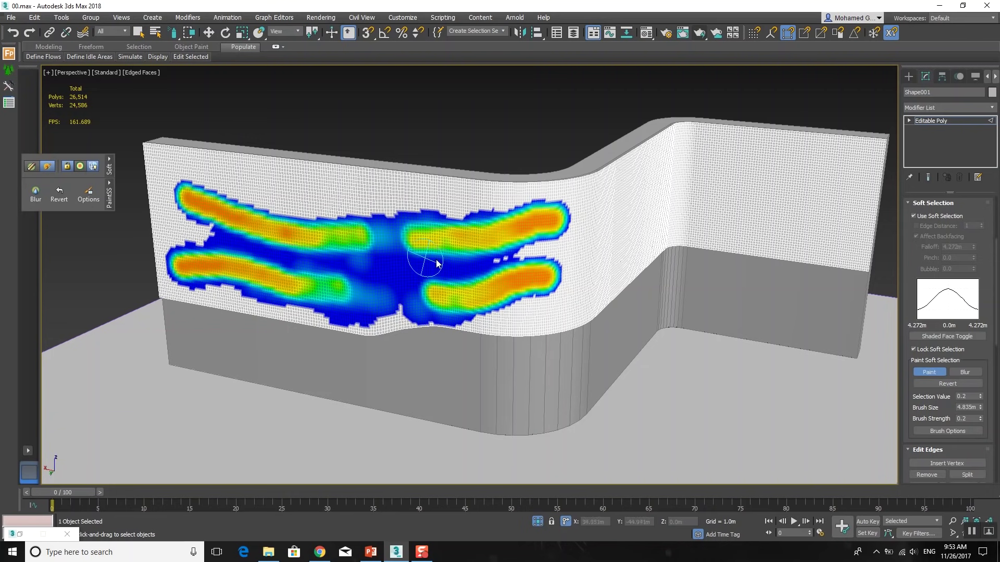
# Paint faint selection above the upper-left band, then set Selection Value 1.0 and Brush Strength 0.32
pyautogui.moveTo(415, 261); pyautogui.dragTo(370, 262, button='middle')
pyautogui.moveTo(175, 193); pyautogui.dragTo(408, 217)
pyautogui.keyDown('alt'); pyautogui.moveTo(505, 247); pyautogui.dragTo(536, 262, button='middle'); pyautogui.keyUp('alt')
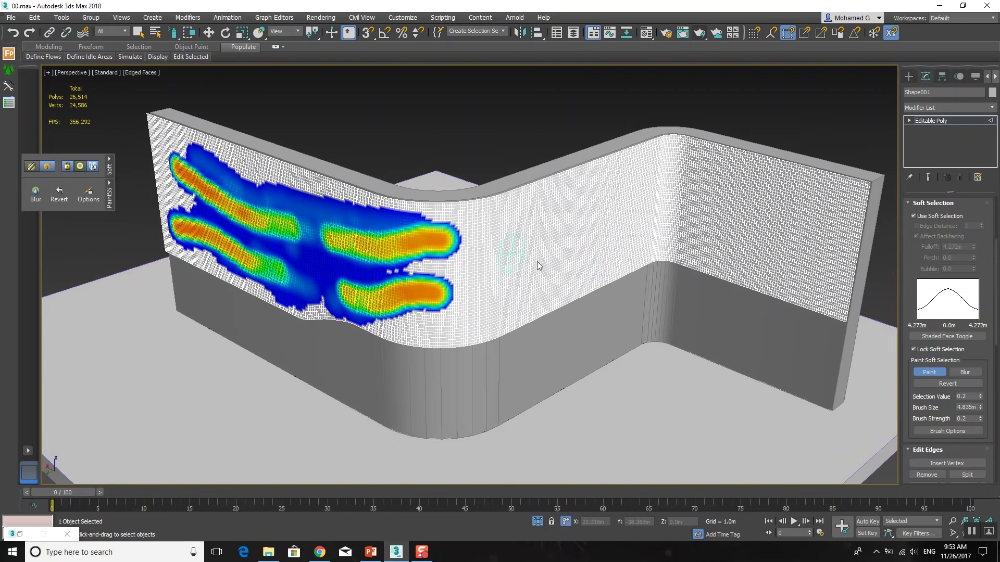
pyautogui.moveTo(981, 399); pyautogui.dragTo(980, 364)
pyautogui.moveTo(981, 398); pyautogui.dragTo(981, 380)
pyautogui.moveTo(981, 420); pyautogui.dragTo(981, 411)
# Paint two strong bands on the right wall section and exit Paint mode
pyautogui.moveTo(703, 241); pyautogui.dragTo(810, 256)
pyautogui.moveTo(709, 187)
pyautogui.mouseDown()
pyautogui.moveTo(788, 214)
pyautogui.moveTo(761, 204)
pyautogui.mouseUp()
pyautogui.moveTo(802, 253)
pyautogui.mouseDown()
pyautogui.moveTo(752, 245)
pyautogui.moveTo(815, 253)
pyautogui.moveTo(697, 253)
pyautogui.mouseUp()
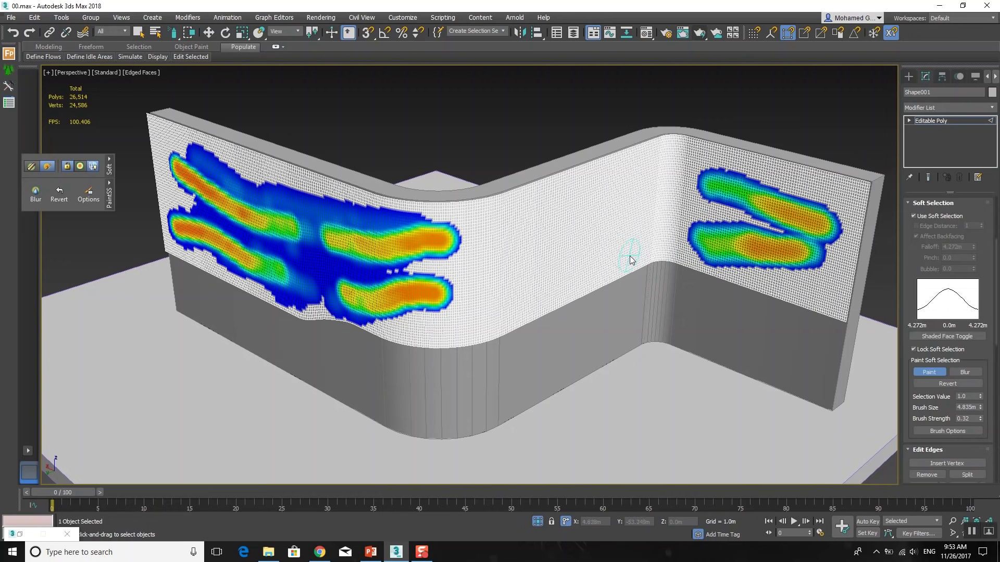
pyautogui.press('w')
pyautogui.moveTo(507, 250)
pyautogui.keyDown('alt'); pyautogui.mouseDown(button='middle')
pyautogui.moveTo(536, 241)
pyautogui.moveTo(544, 251)
pyautogui.mouseUp(button='middle'); pyautogui.keyUp('alt')
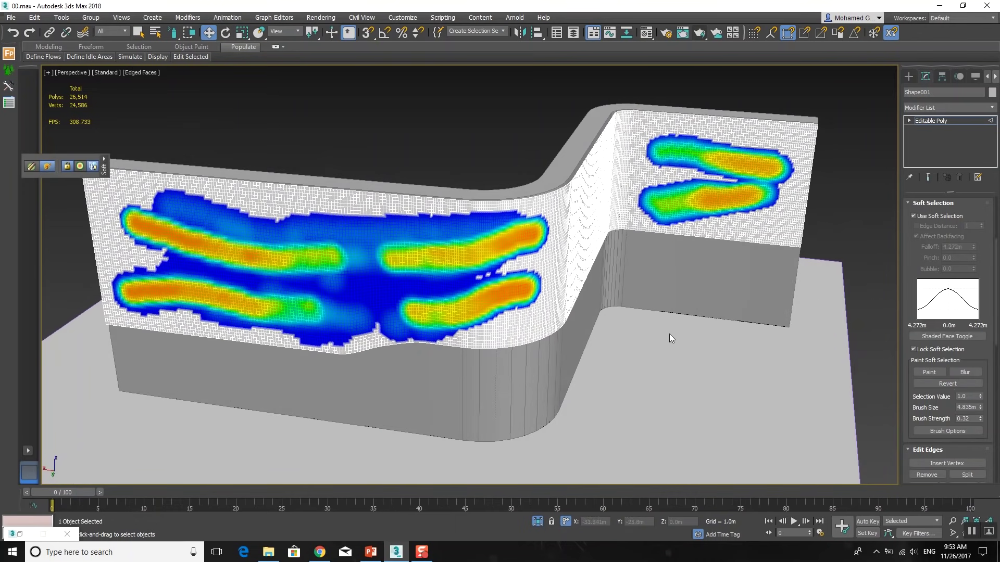
pyautogui.keyDown('alt'); pyautogui.moveTo(723, 433); pyautogui.dragTo(720, 428, button='middle'); pyautogui.keyUp('alt')
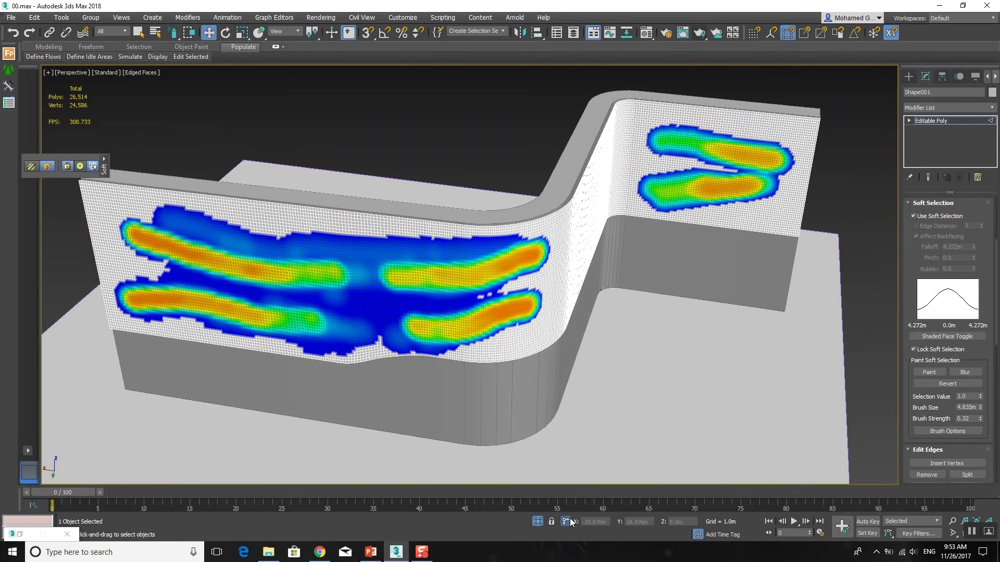
pyautogui.scroll(-2, 917, 312)
pyautogui.scroll(-2, 923, 374)
pyautogui.scroll(-1, 911, 262)
pyautogui.scroll(-3, 912, 261)
pyautogui.scroll(-3, 922, 302)
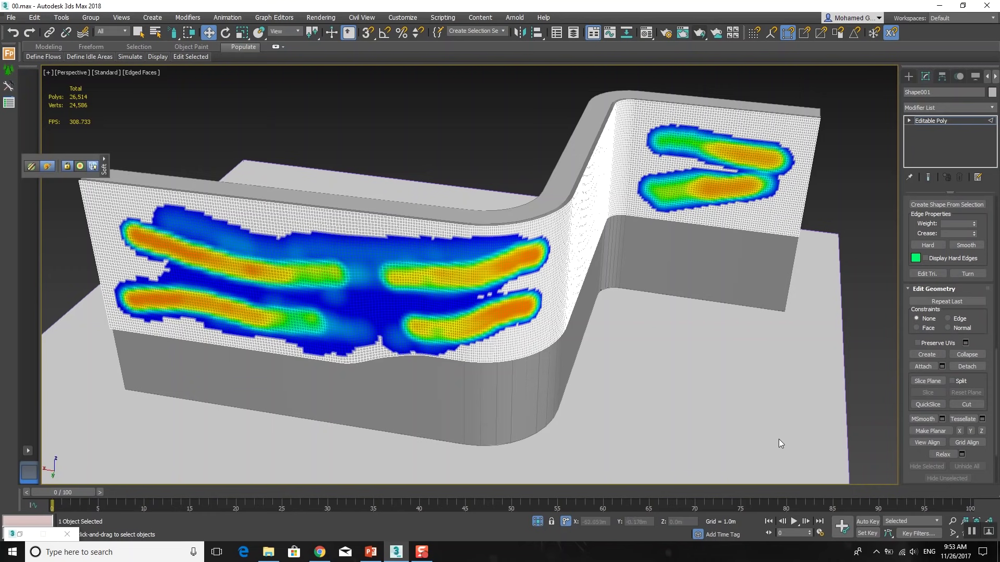
# Select an edge in the painted area and push the soft selection outward along the normals
pyautogui.click(517, 311)
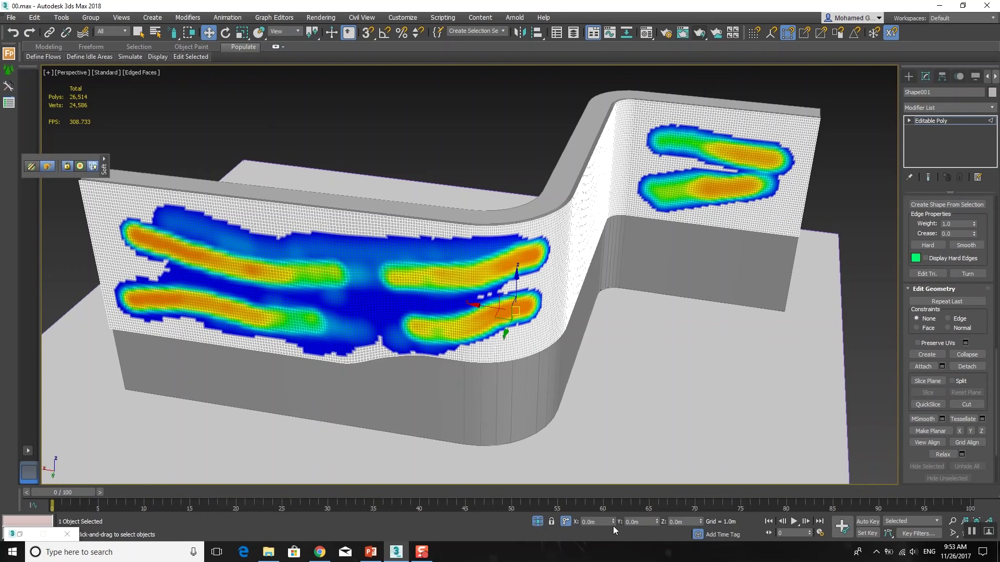
pyautogui.moveTo(613, 520)
pyautogui.mouseDown()
pyautogui.moveTo(620, 531)
pyautogui.moveTo(623, 521)
pyautogui.mouseUp()
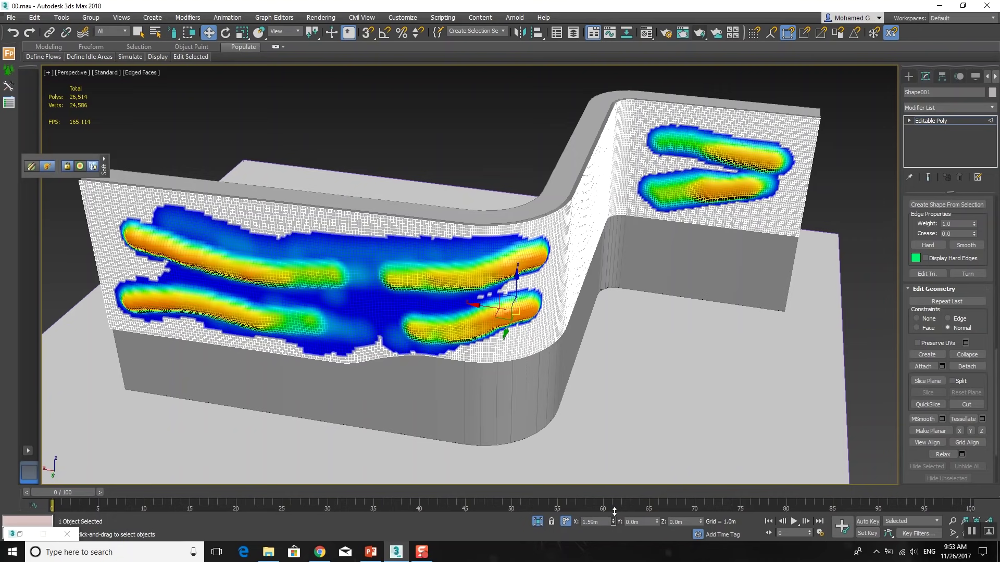
pyautogui.moveTo(552, 406)
pyautogui.keyDown('alt'); pyautogui.mouseDown(button='middle')
pyautogui.moveTo(478, 370)
pyautogui.moveTo(552, 351)
pyautogui.moveTo(432, 364)
pyautogui.moveTo(459, 367)
pyautogui.mouseUp(button='middle'); pyautogui.keyUp('alt')
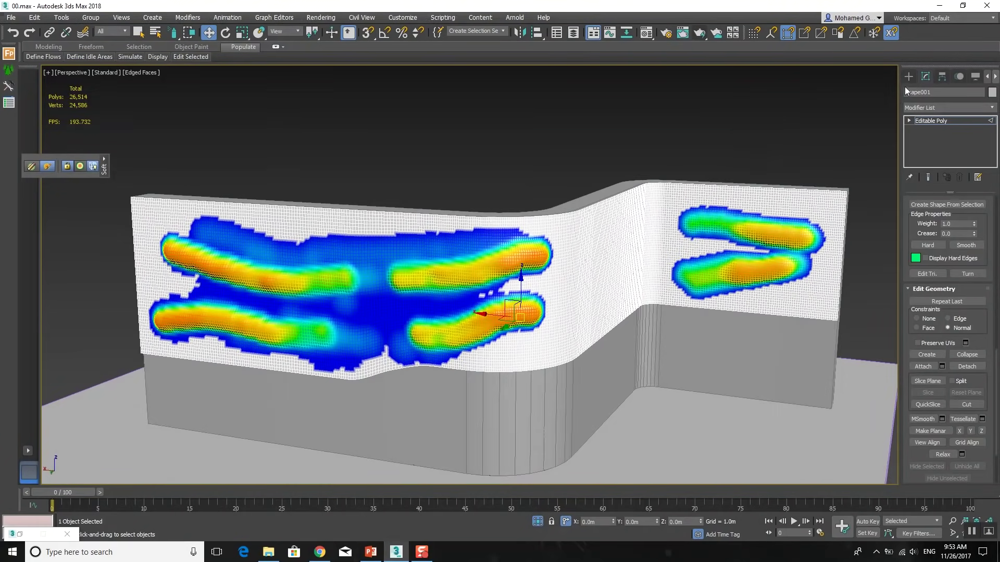
pyautogui.click(908, 77)
pyautogui.click(572, 154)
pyautogui.moveTo(571, 154)
pyautogui.keyDown('alt'); pyautogui.mouseDown(button='middle')
pyautogui.moveTo(533, 200)
pyautogui.moveTo(511, 198)
pyautogui.mouseUp(button='middle'); pyautogui.keyUp('alt')
pyautogui.moveTo(587, 260); pyautogui.dragTo(576, 253, button='middle')
# Reselect the wall and return to its edge sub-object level
pyautogui.click(576, 257)
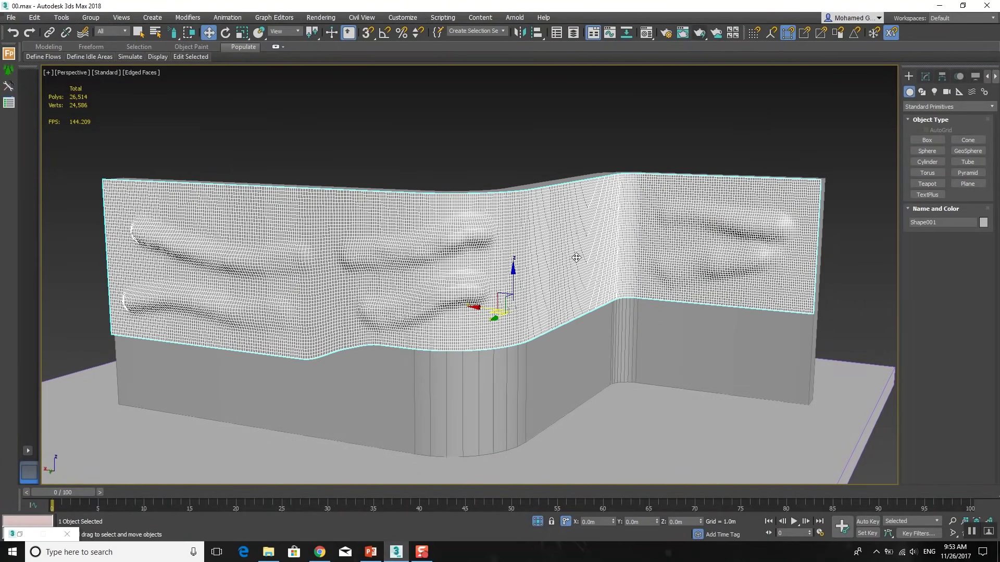
pyautogui.press('2')
pyautogui.scroll(5, 564, 266)
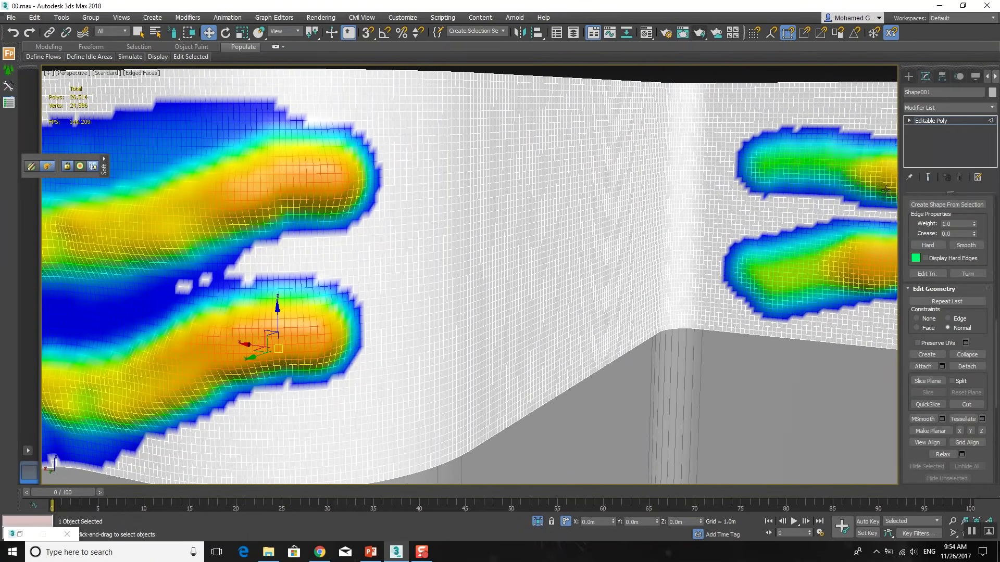
pyautogui.scroll(-2, 927, 282)
pyautogui.scroll(-2, 927, 282)
pyautogui.scroll(-2, 927, 282)
pyautogui.scroll(-2, 927, 282)
pyautogui.scroll(3, 929, 350)
pyautogui.scroll(3, 927, 349)
pyautogui.scroll(3, 927, 349)
pyautogui.scroll(3, 927, 349)
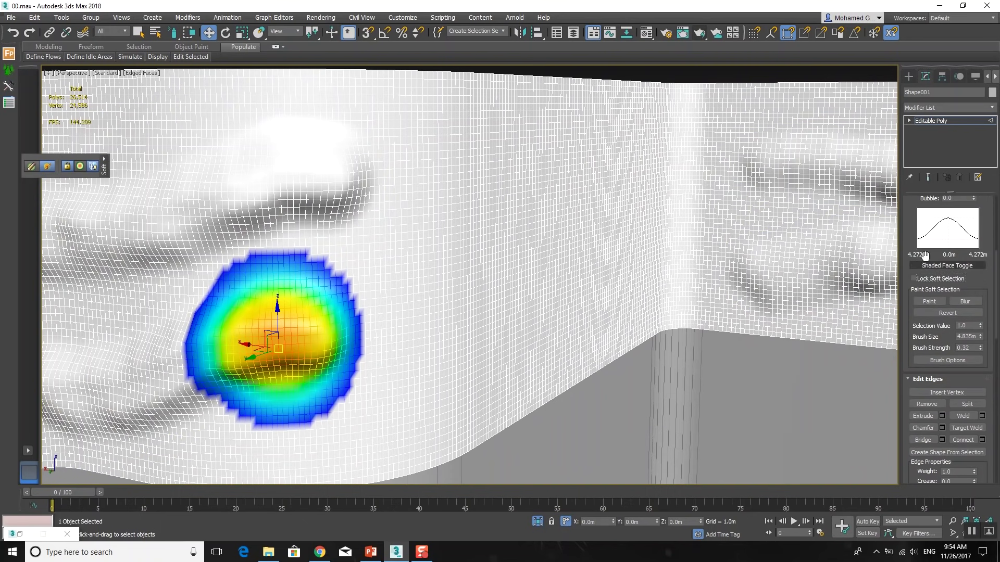
pyautogui.scroll(2, 925, 255)
# Turn off soft selection and Loop/Ring-select all vertical edges on the wall
pyautogui.click(914, 240)
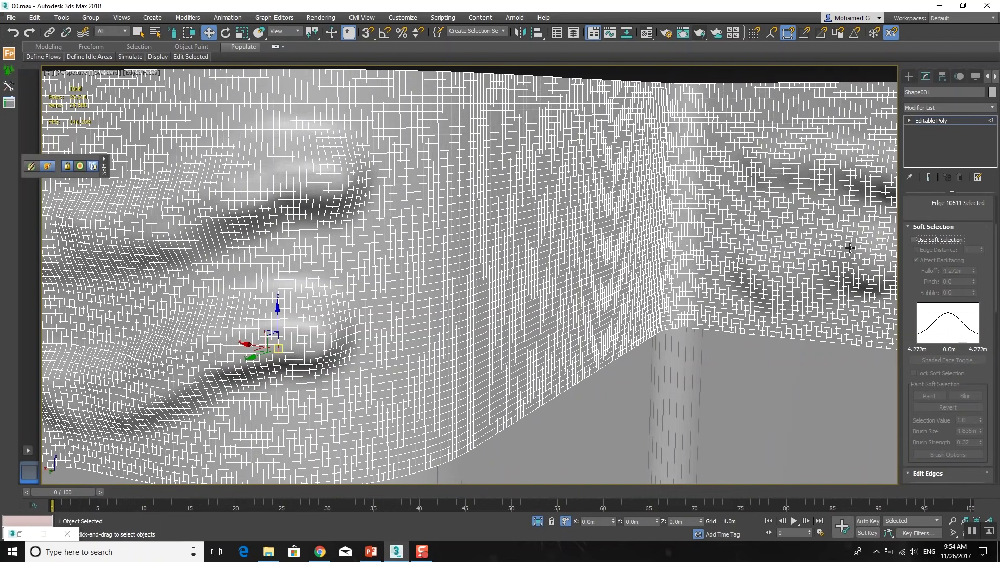
pyautogui.click(439, 293)
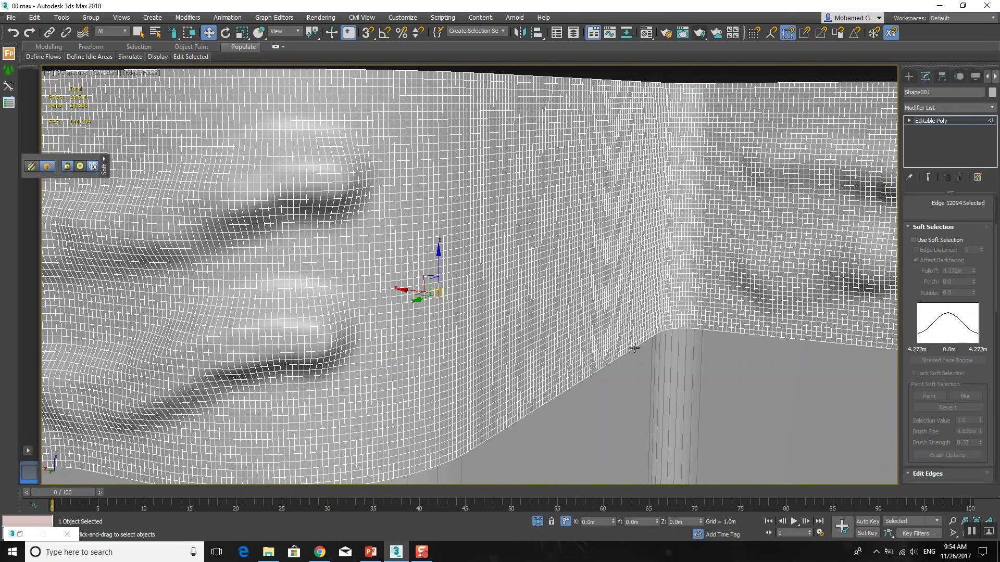
pyautogui.hotkey('alt', 'l')
pyautogui.hotkey('alt', 'r')
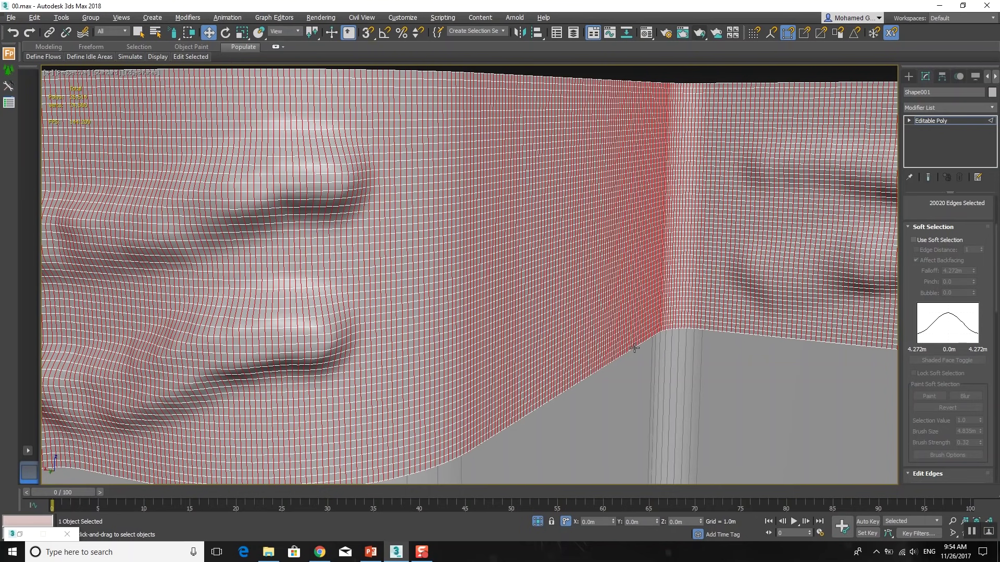
pyautogui.scroll(-6, 615, 348)
pyautogui.scroll(-5, 910, 383)
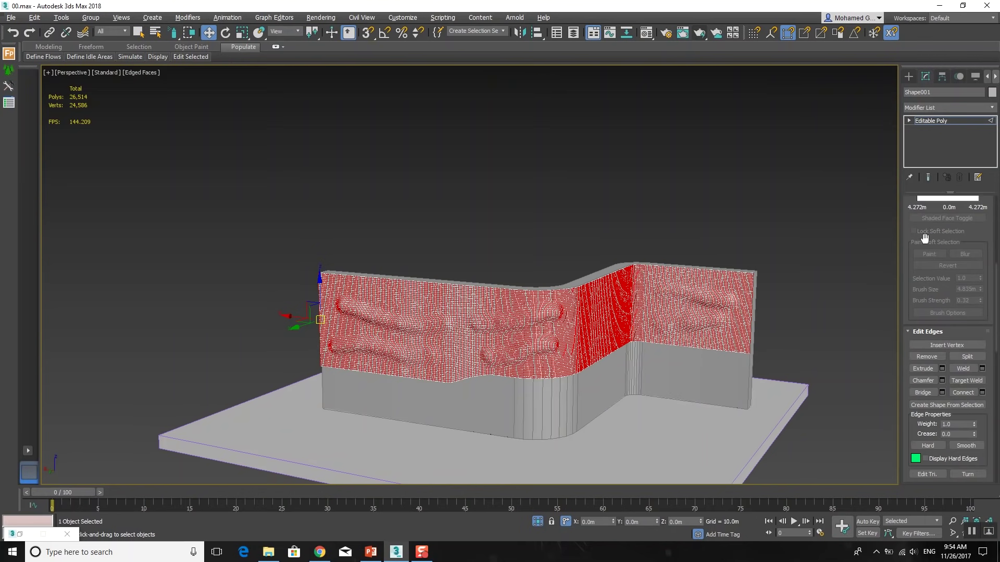
# Create the smooth spline Shape002 from the selected edges and hide the wall mesh
pyautogui.click(947, 389)
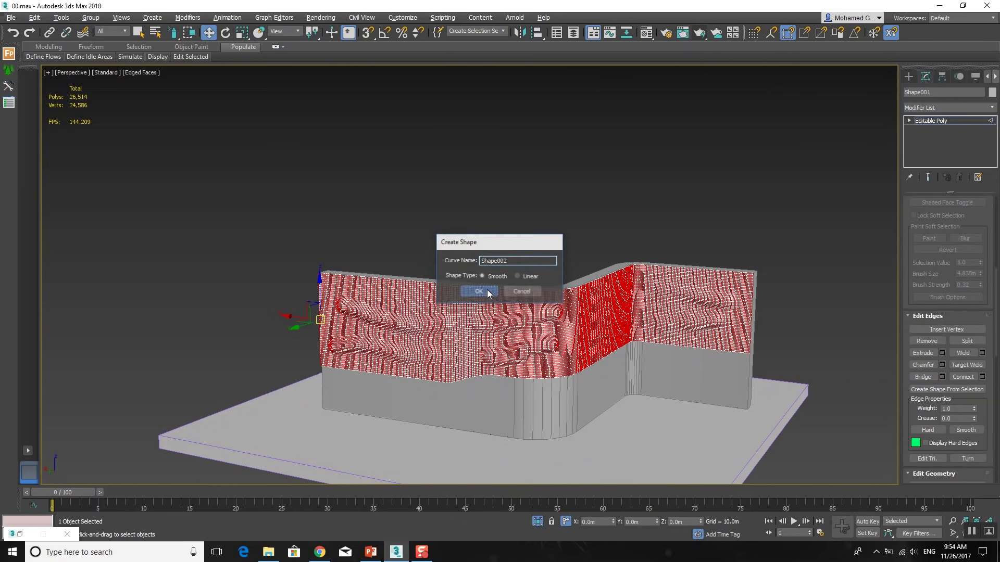
pyautogui.click(493, 292)
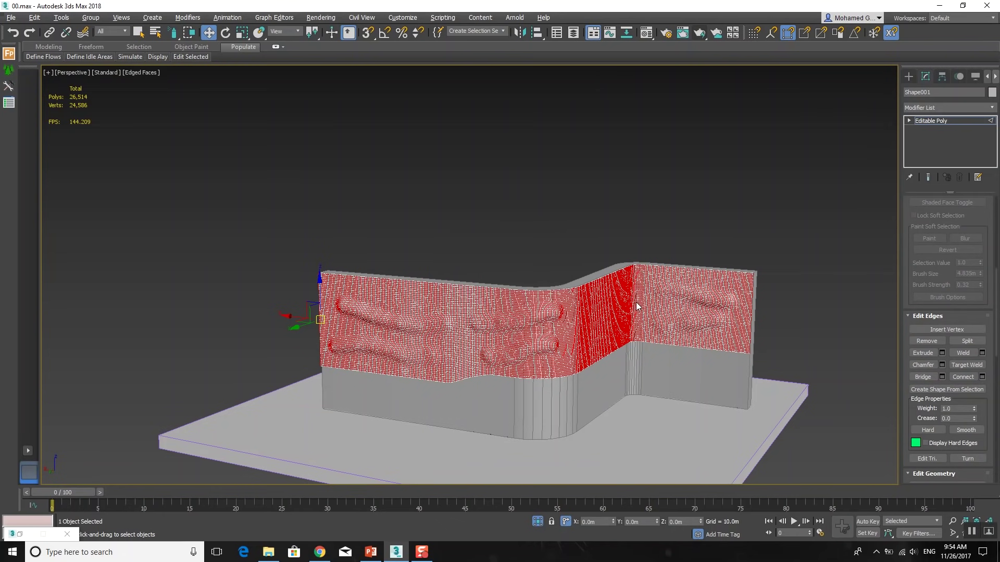
pyautogui.click(929, 121)
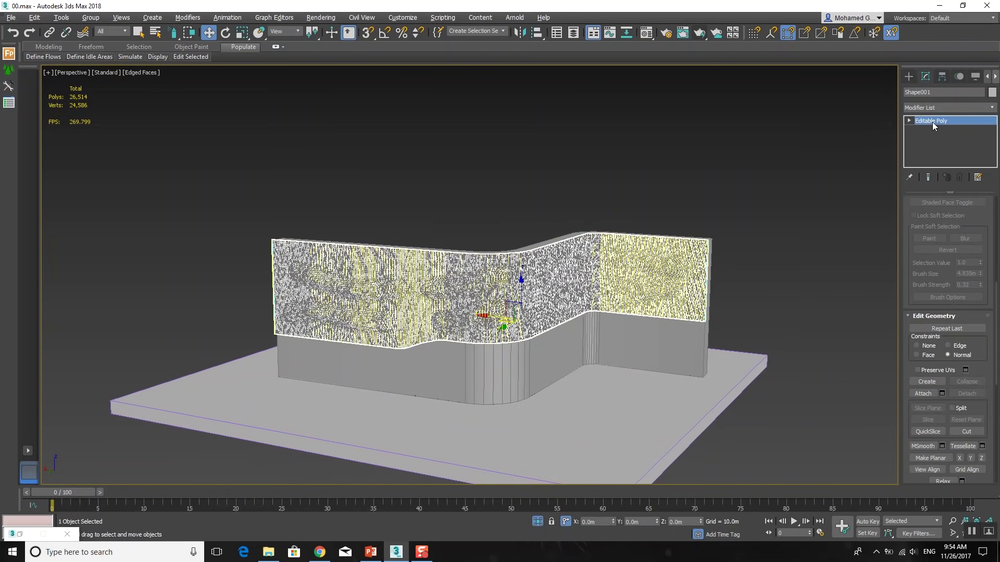
pyautogui.click(932, 122)
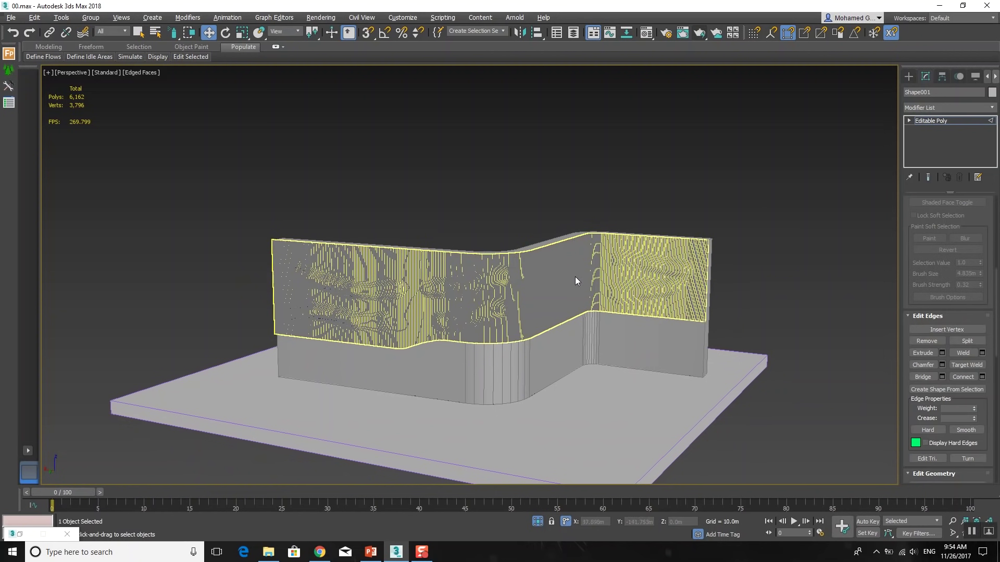
pyautogui.click(932, 121)
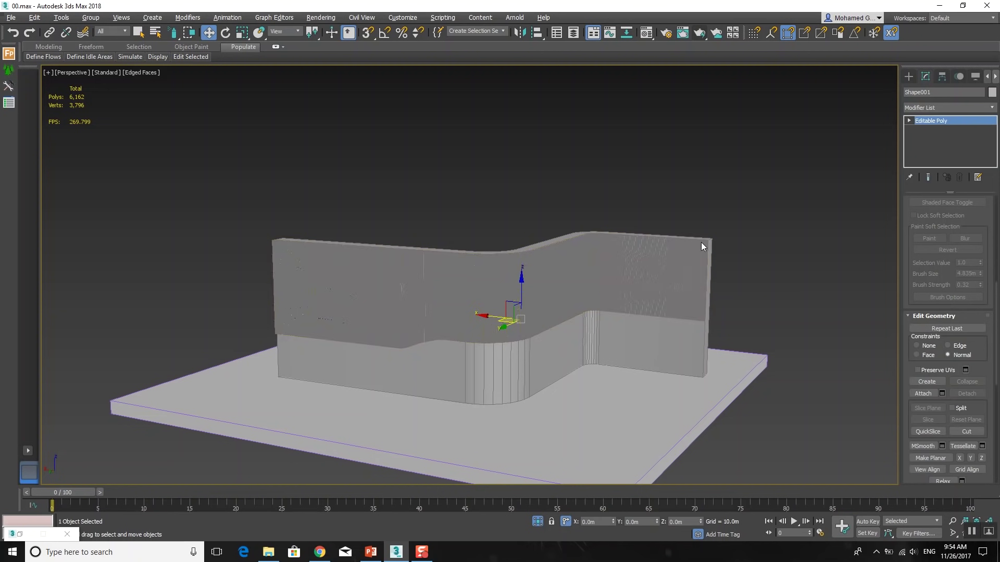
# Set Shape002's rectangular slat profile to 0.3 × 0.1 m and show it thick in the viewport
pyautogui.click(598, 280)
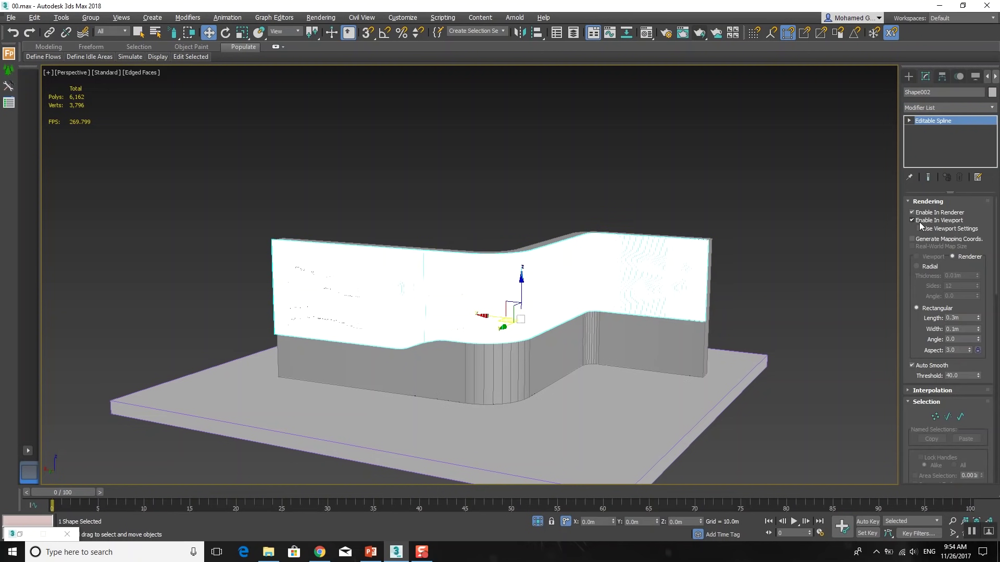
pyautogui.click(931, 221)
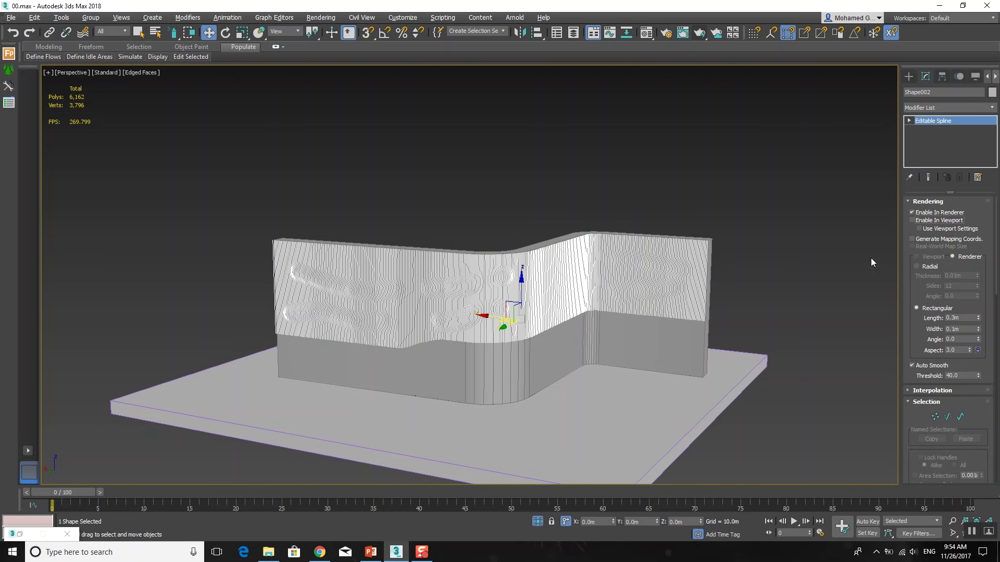
pyautogui.scroll(3, 651, 284)
pyautogui.doubleClick(954, 317)
pyautogui.click(944, 223)
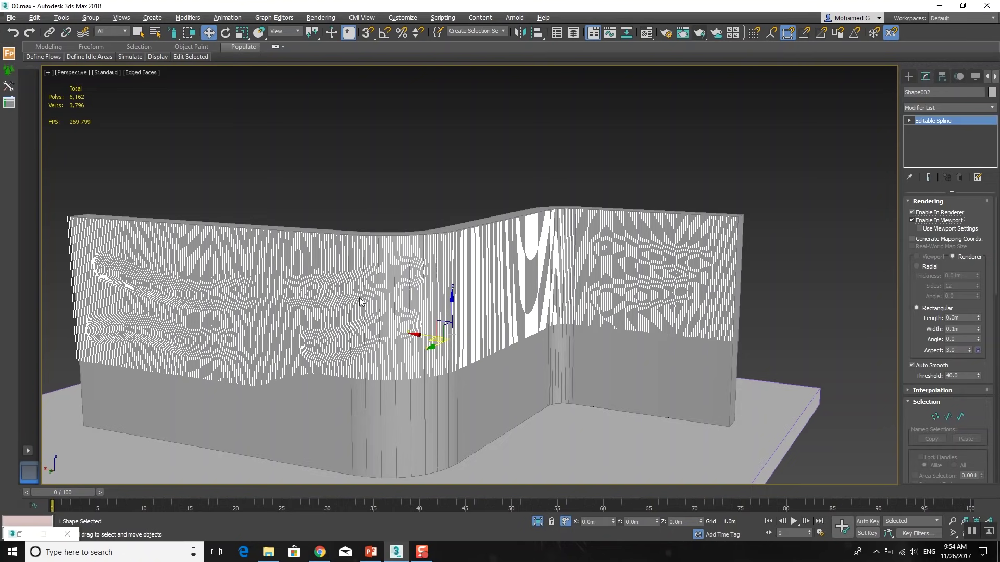
pyautogui.scroll(1, 359, 298)
pyautogui.scroll(3, 359, 297)
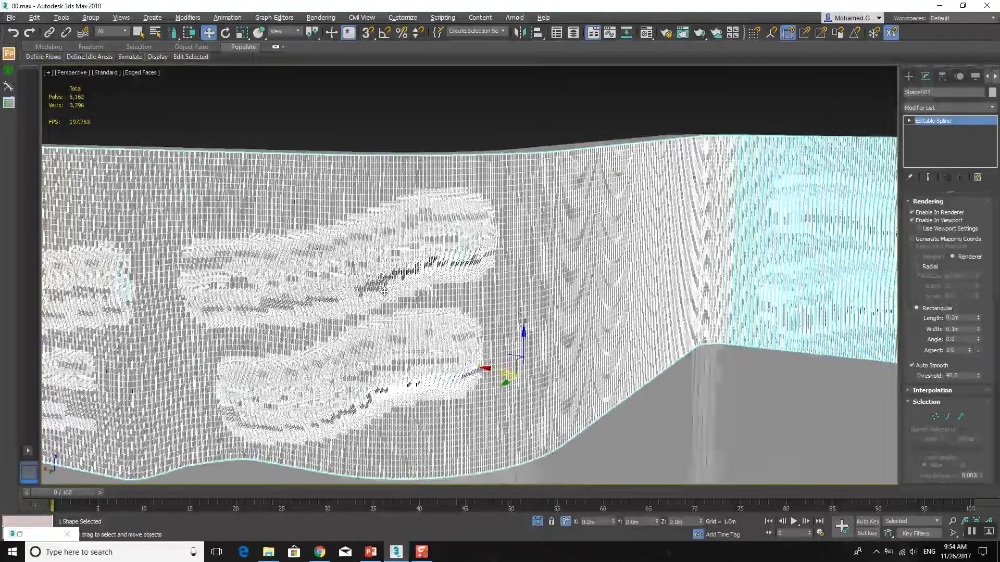
# Turn off Edged Faces with F4, then orbit and zoom in close on the wavy wall's corner slats
pyautogui.press('F4')
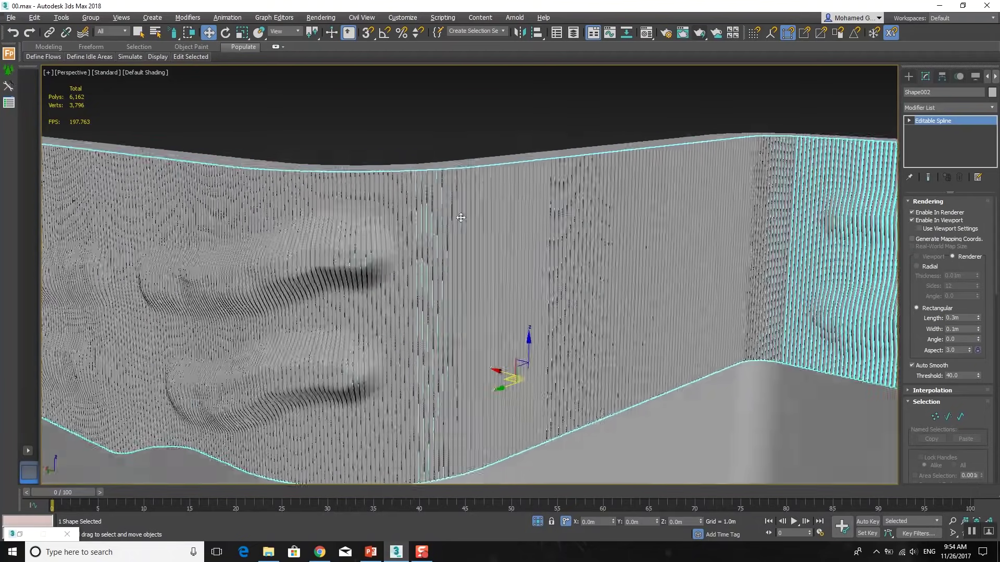
pyautogui.scroll(3, 512, 221)
pyautogui.moveTo(512, 221)
pyautogui.keyDown('alt'); pyautogui.mouseDown(button='middle')
pyautogui.moveTo(476, 219)
pyautogui.moveTo(448, 239)
pyautogui.moveTo(542, 276)
pyautogui.moveTo(603, 283)
pyautogui.mouseUp(button='middle'); pyautogui.keyUp('alt')
pyautogui.scroll(4, 447, 242)
pyautogui.scroll(-3, 447, 241)
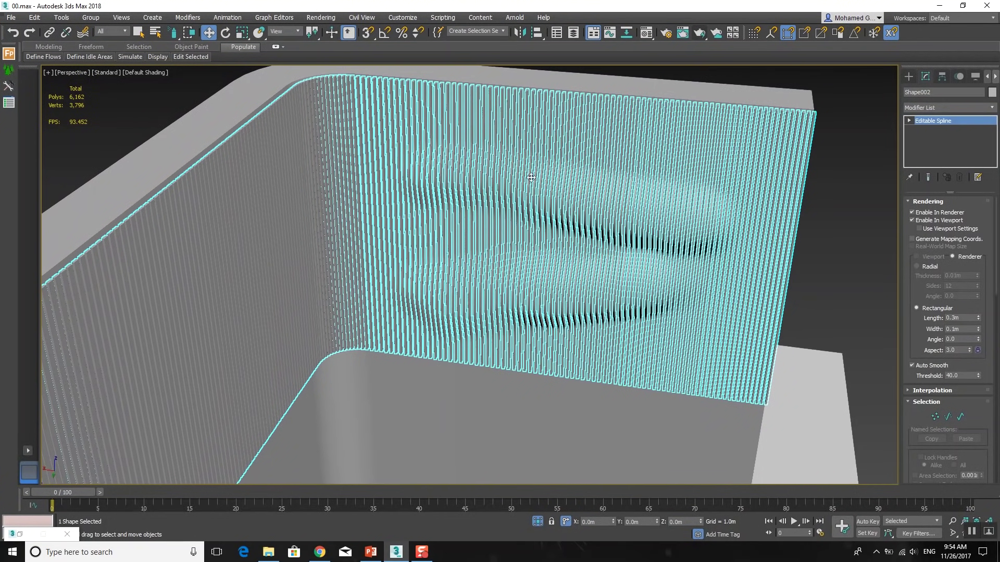
pyautogui.scroll(-5, 377, 177)
pyautogui.moveTo(435, 296)
pyautogui.keyDown('alt'); pyautogui.mouseDown(button='middle')
pyautogui.moveTo(502, 216)
pyautogui.moveTo(219, 264)
pyautogui.moveTo(192, 257)
pyautogui.mouseUp(button='middle'); pyautogui.keyUp('alt')
pyautogui.scroll(5, 495, 218)
pyautogui.scroll(3, 498, 218)
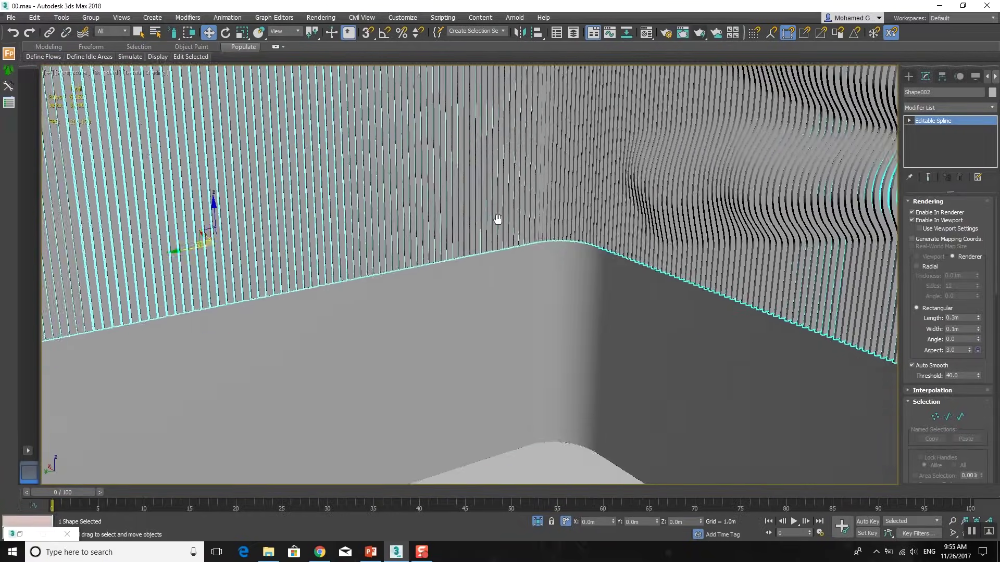
pyautogui.moveTo(497, 219); pyautogui.dragTo(375, 295, button='middle')
pyautogui.moveTo(539, 280); pyautogui.dragTo(508, 291, button='middle')
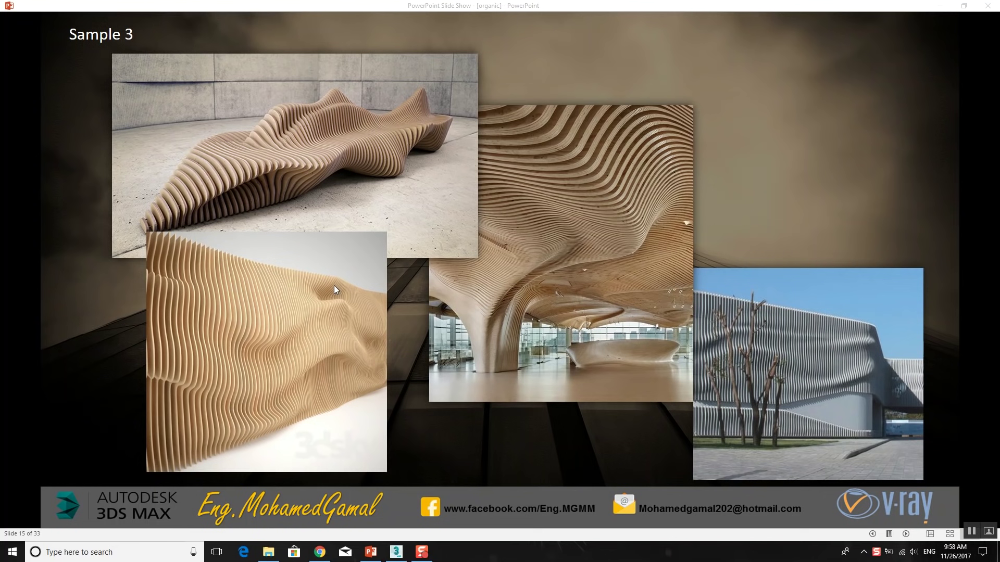
# Leave the Sample 3 slide show and bring the 3ds Max scene back to the front
pyautogui.click(397, 552)
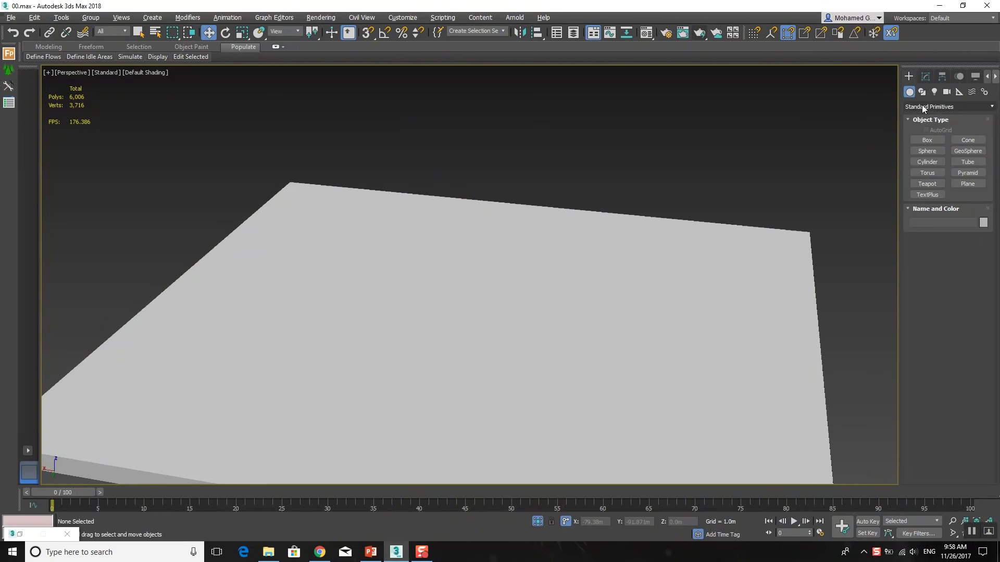
# Draw a five-point curved line spline on the plane's surface using AutoGrid
pyautogui.click(929, 150)
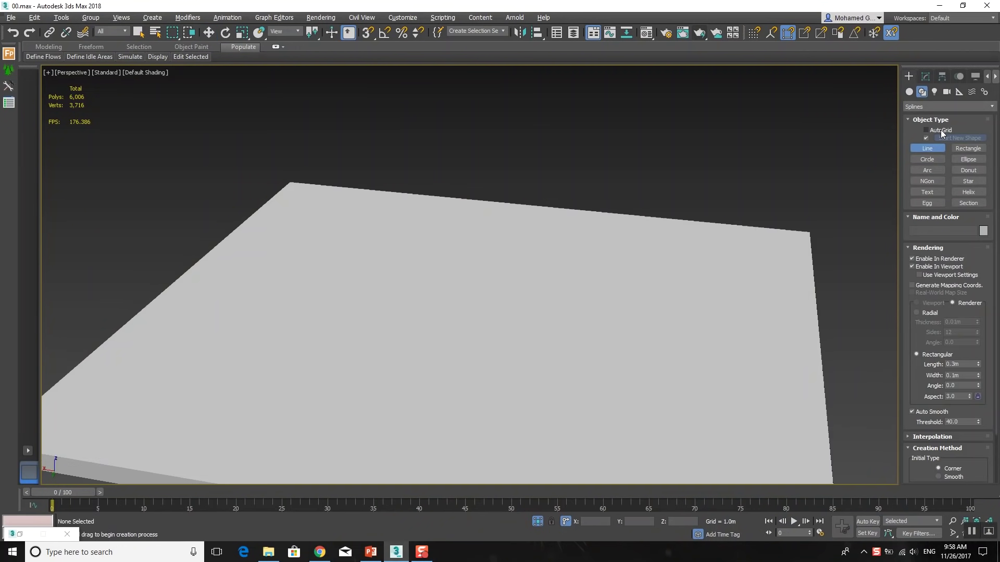
pyautogui.click(941, 130)
pyautogui.scroll(-3, 521, 286)
pyautogui.keyDown('alt'); pyautogui.moveTo(527, 241); pyautogui.dragTo(524, 229, button='middle'); pyautogui.keyUp('alt')
pyautogui.click(536, 225)
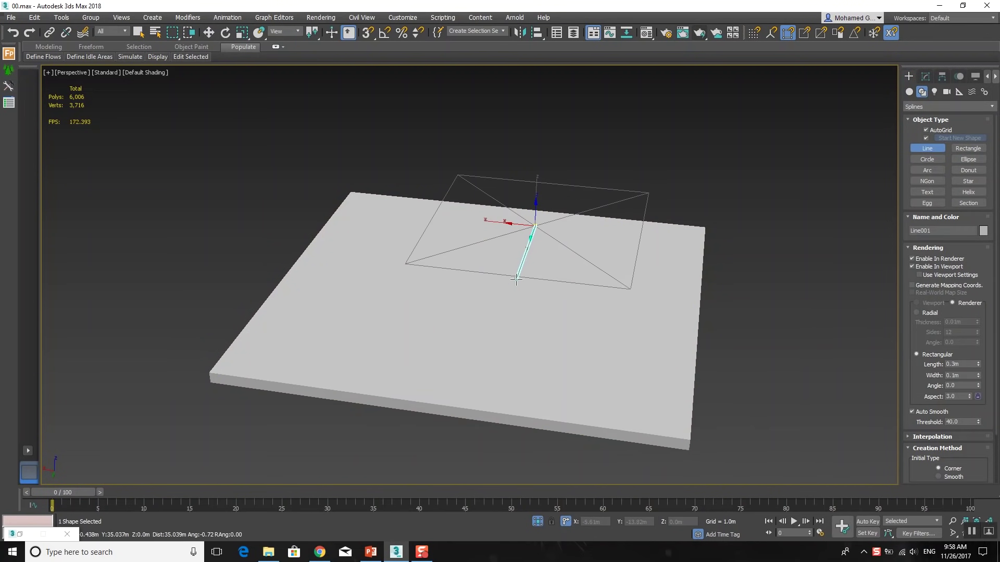
pyautogui.click(531, 293)
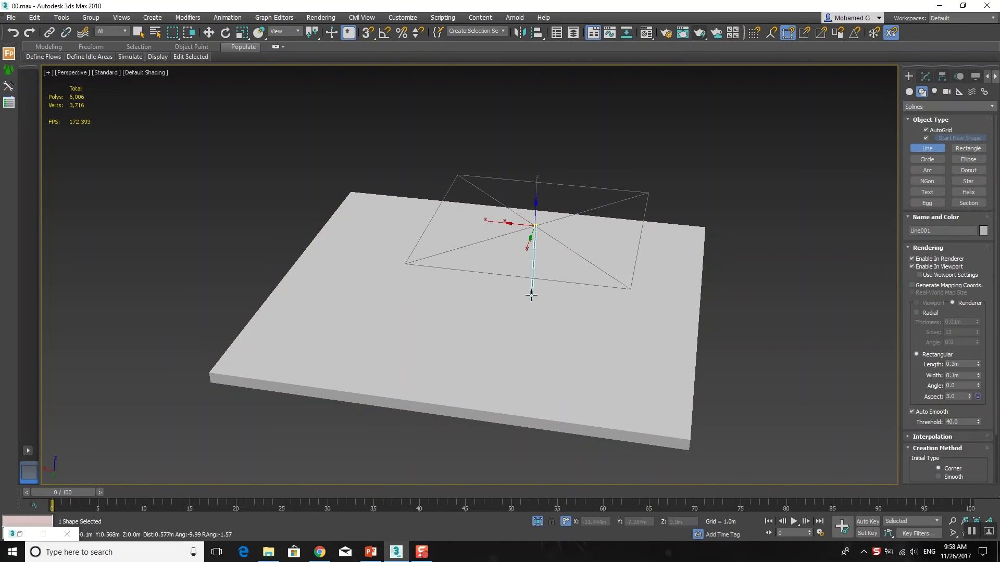
pyautogui.click(476, 359)
pyautogui.click(463, 393)
pyautogui.rightClick(463, 394)
# Make the curve's middle vertices Smooth, turn off its rendering, and raise it above the plane
pyautogui.moveTo(452, 389); pyautogui.dragTo(453, 388)
pyautogui.rightClick(575, 266)
pyautogui.click(525, 225)
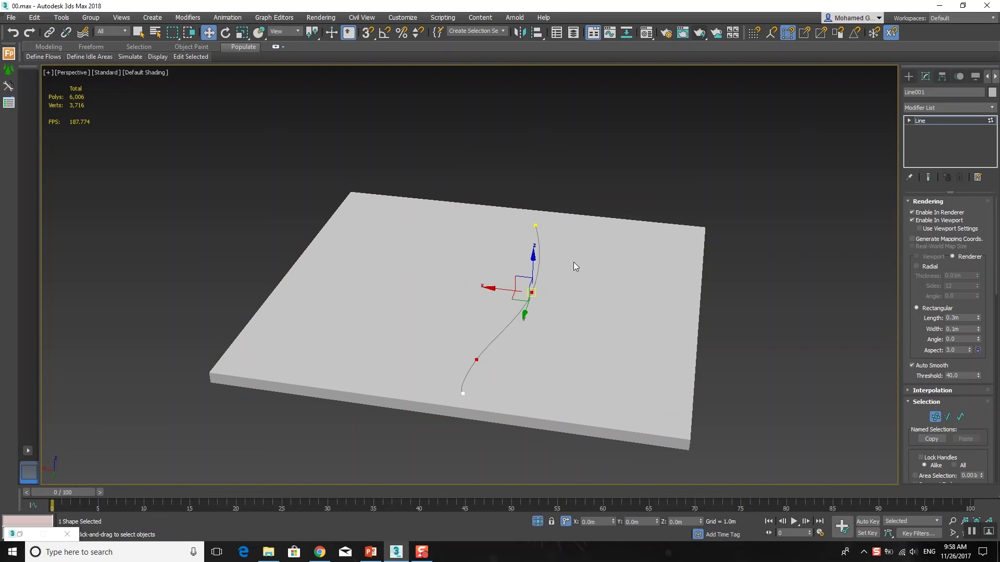
pyautogui.click(957, 119)
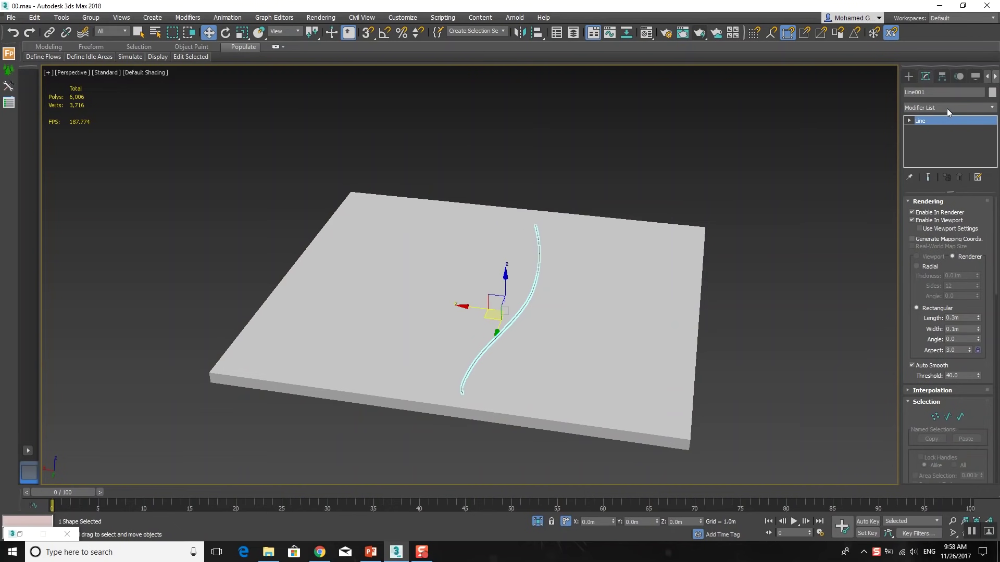
pyautogui.click(951, 213)
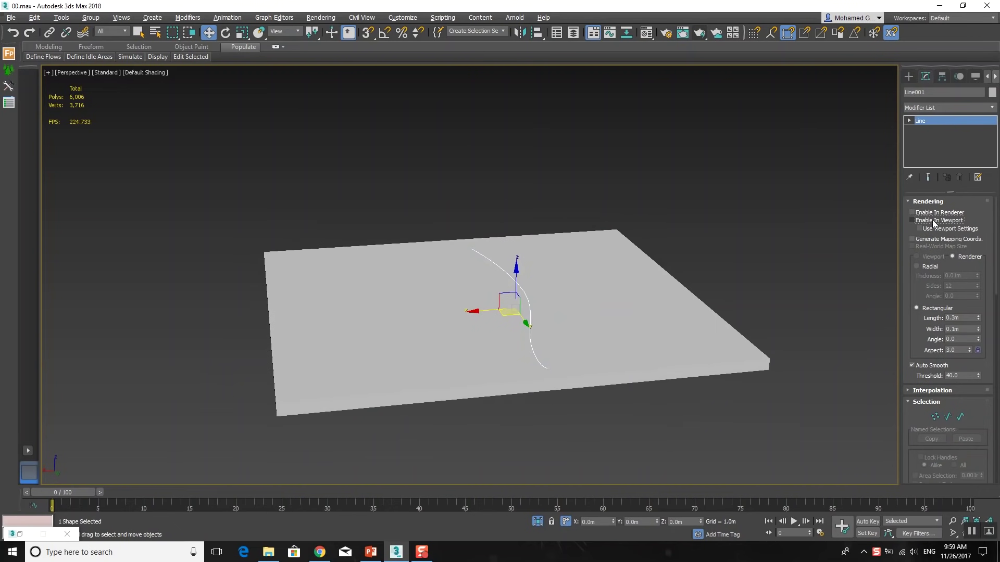
pyautogui.scroll(3, 564, 252)
pyautogui.moveTo(521, 311); pyautogui.dragTo(522, 228)
# Draw a vertical three-point line, Line002, in the maximized Front viewport
pyautogui.click(909, 77)
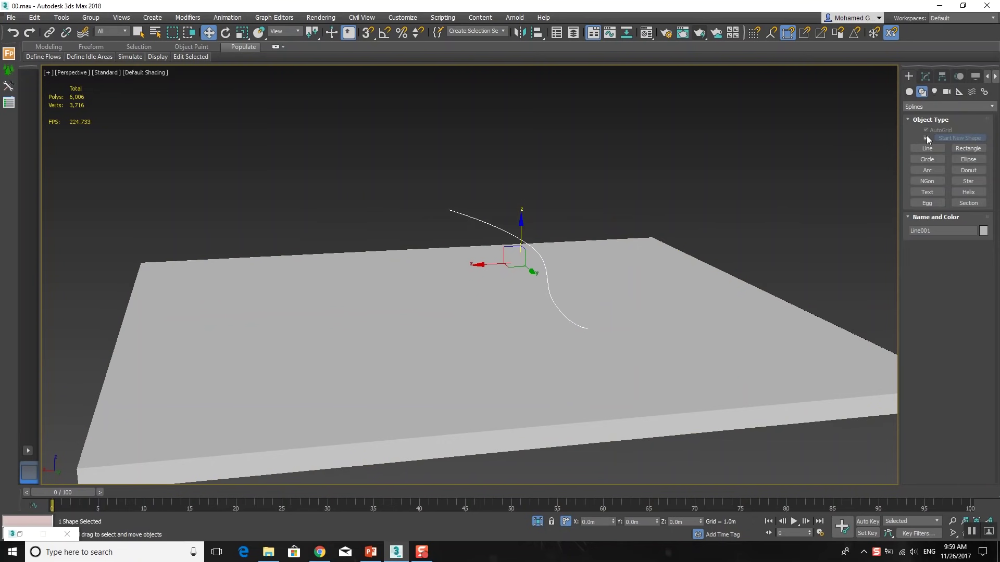
pyautogui.click(927, 149)
pyautogui.hotkey('alt', 'w')
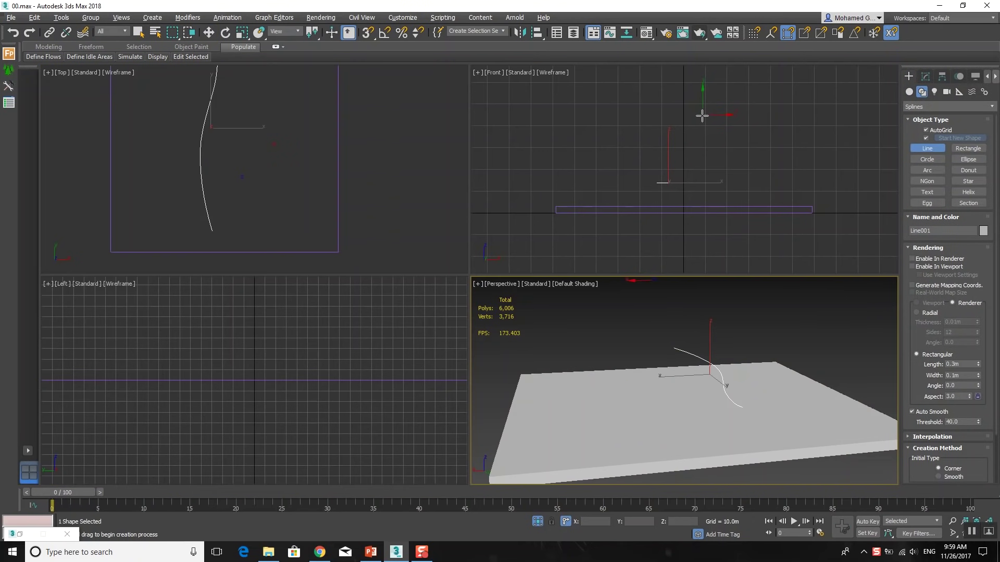
pyautogui.hotkey('alt', 'w')
pyautogui.click(530, 189)
pyautogui.click(530, 220)
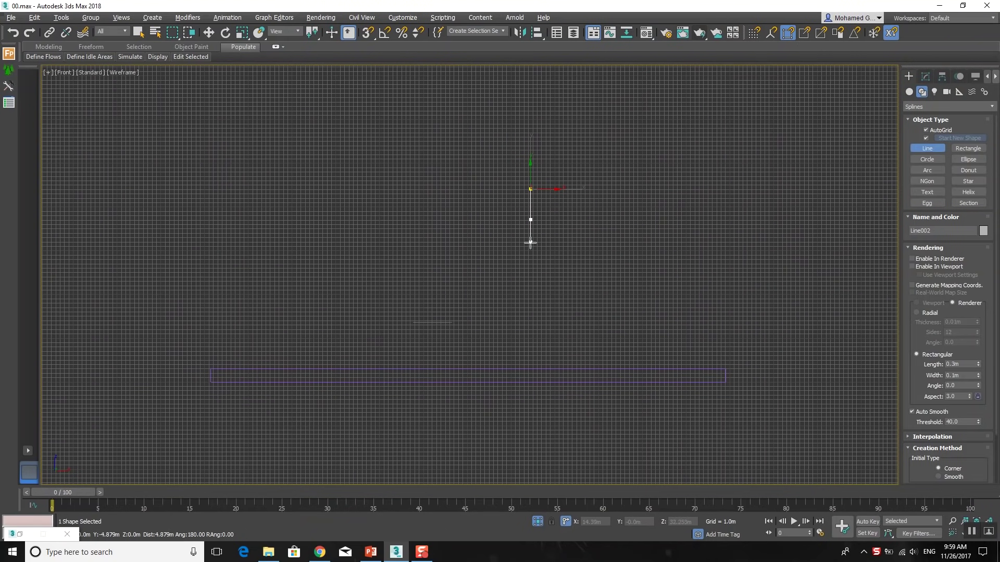
pyautogui.click(530, 274)
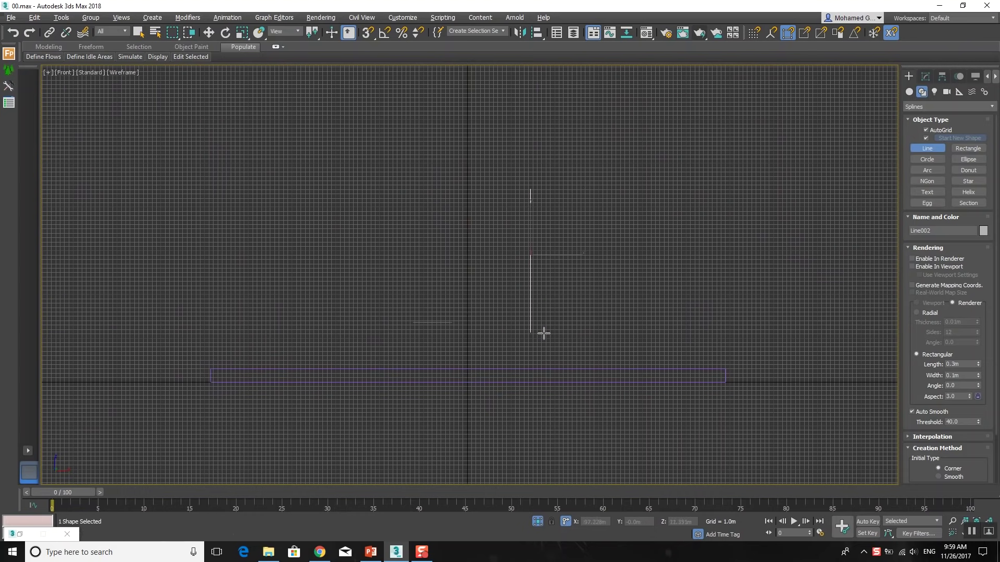
pyautogui.hotkey('alt', 'w')
pyautogui.rightClick(594, 369)
pyautogui.hotkey('alt', 'w')
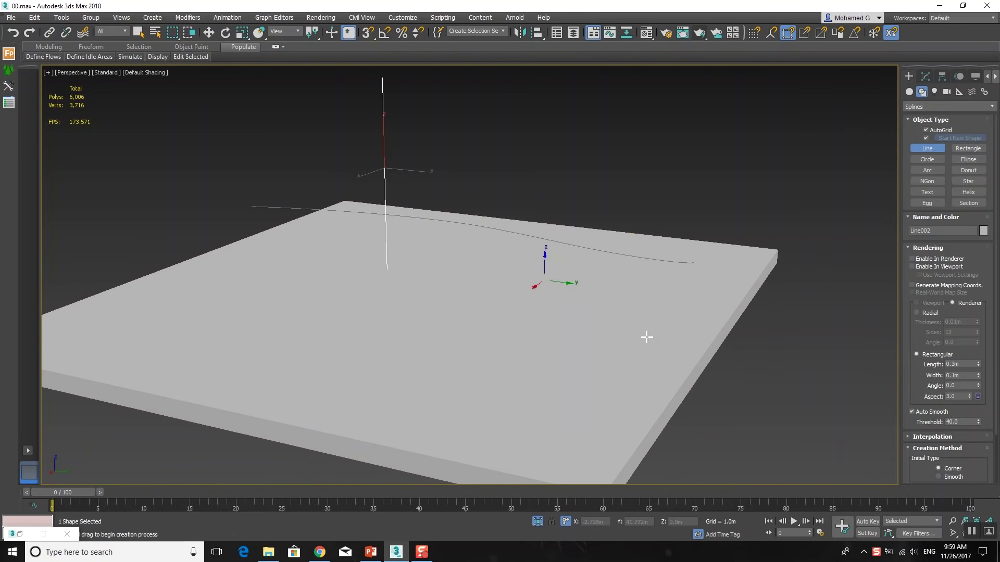
# Move two of the vertical line's vertices lower to adjust its shape
pyautogui.press('w')
pyautogui.click(925, 76)
pyautogui.keyDown('alt'); pyautogui.moveTo(482, 223); pyautogui.dragTo(464, 225, button='middle'); pyautogui.keyUp('alt')
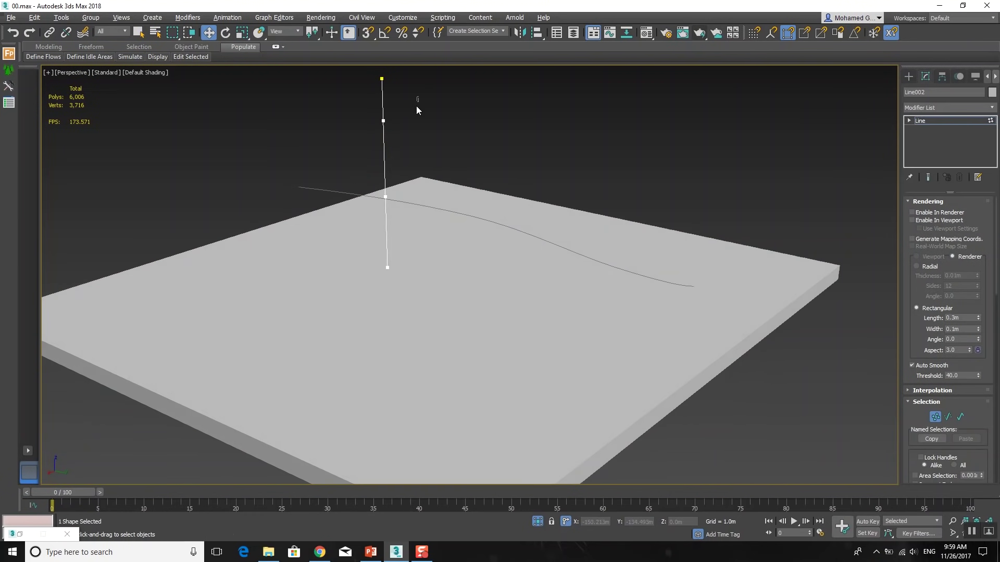
pyautogui.moveTo(361, 199); pyautogui.dragTo(362, 198)
pyautogui.moveTo(383, 95); pyautogui.dragTo(384, 107)
pyautogui.click(434, 120)
pyautogui.click(936, 118)
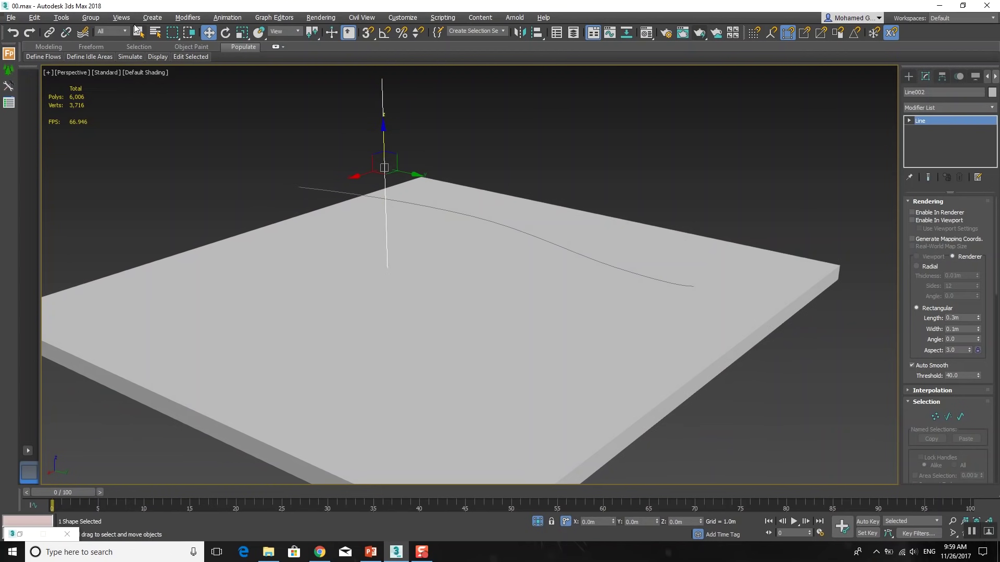
pyautogui.click(241, 20)
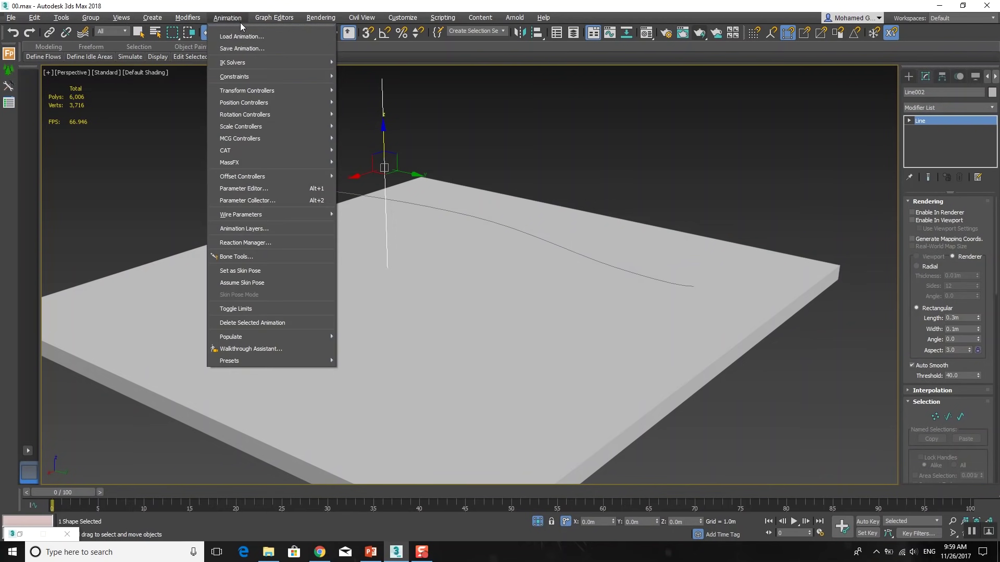
pyautogui.moveTo(234, 76)
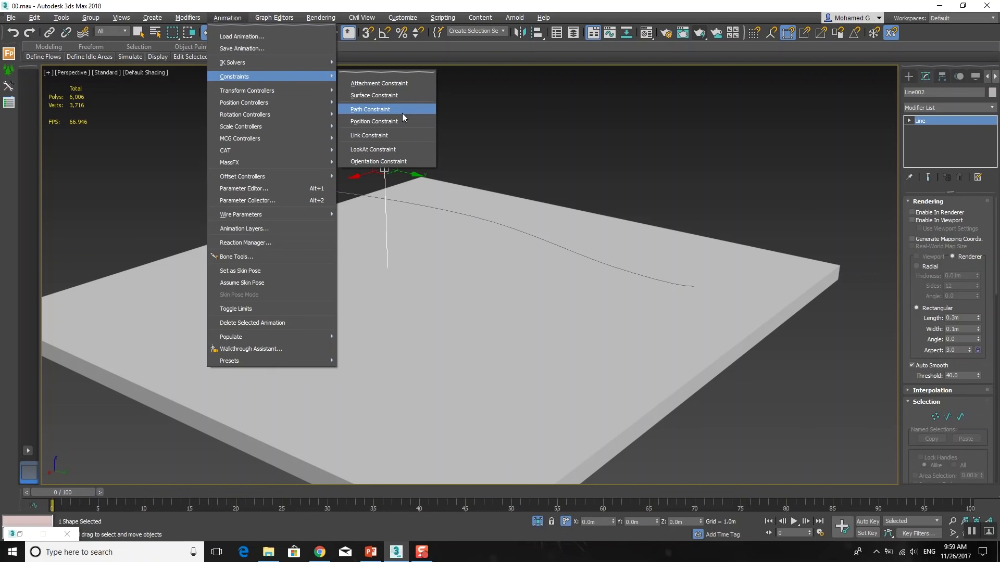
# Path-constrain the vertical line to the curve Line001 and scrub the timeline to test the motion
pyautogui.click(402, 113)
pyautogui.click(537, 242)
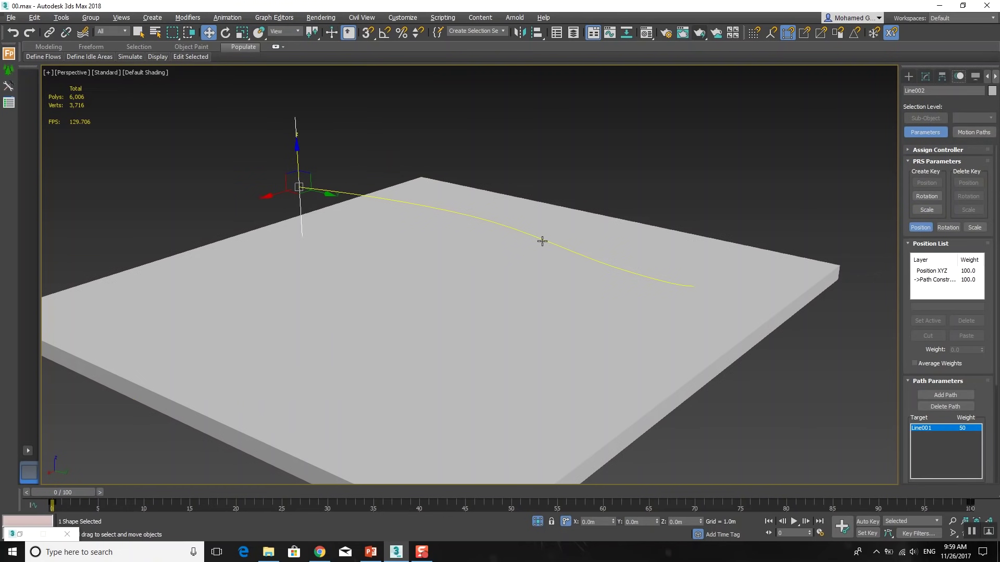
pyautogui.moveTo(70, 493); pyautogui.dragTo(824, 493)
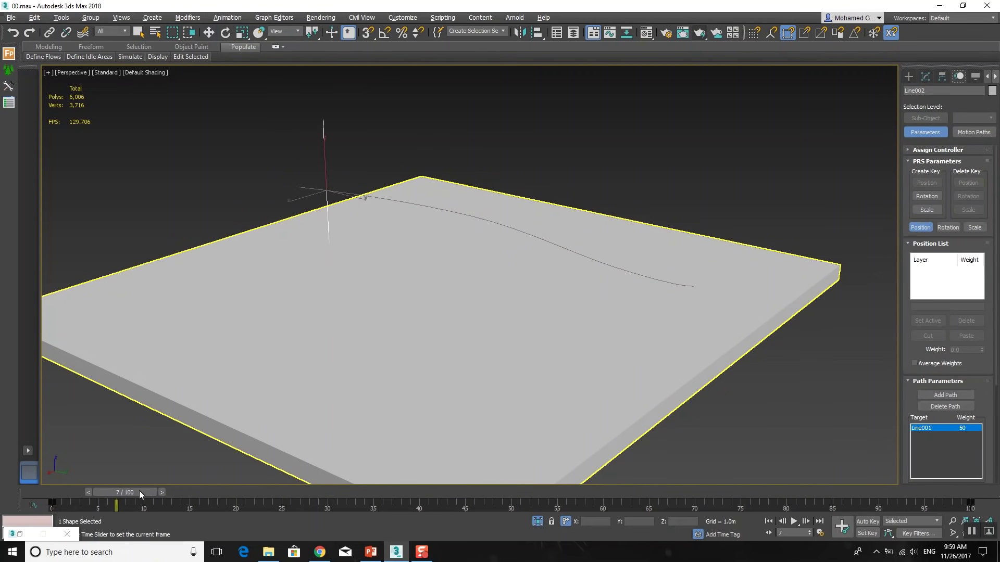
pyautogui.moveTo(839, 545); pyautogui.dragTo(694, 524)
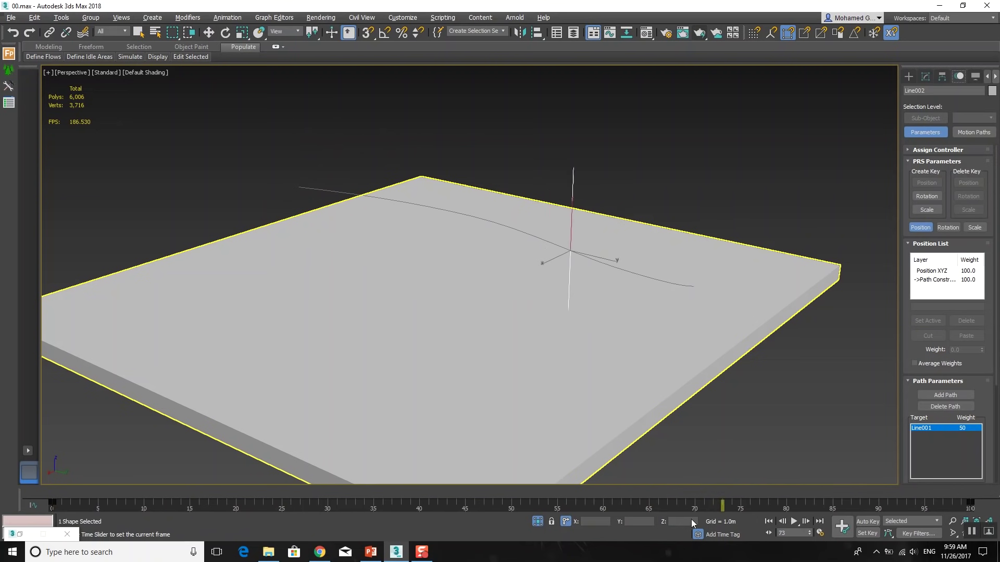
# Enter vertex editing on the vertical line and return the timeline to frame 0
pyautogui.press('w')
pyautogui.click(925, 76)
pyautogui.click(909, 121)
pyautogui.click(925, 130)
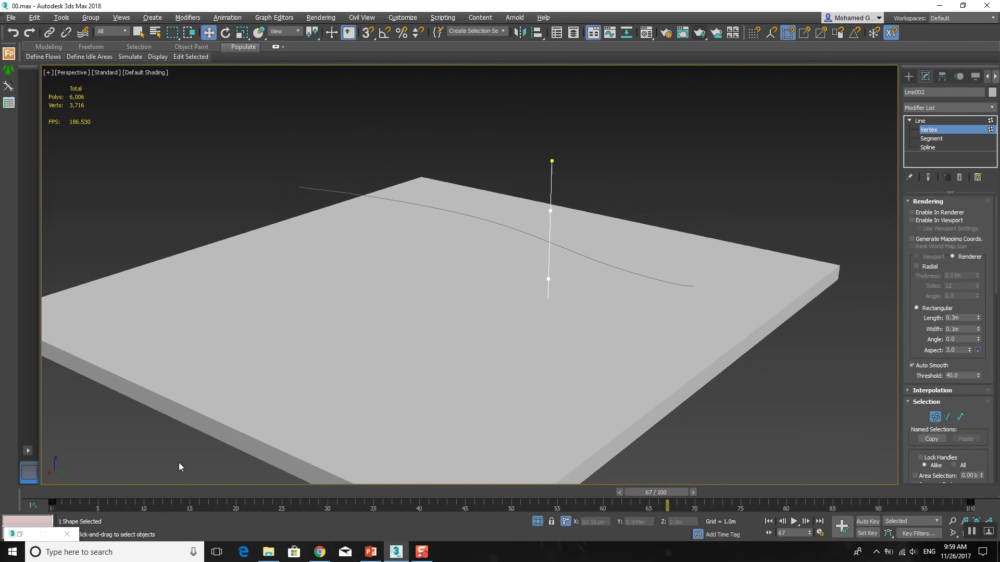
pyautogui.moveTo(139, 493); pyautogui.dragTo(65, 493)
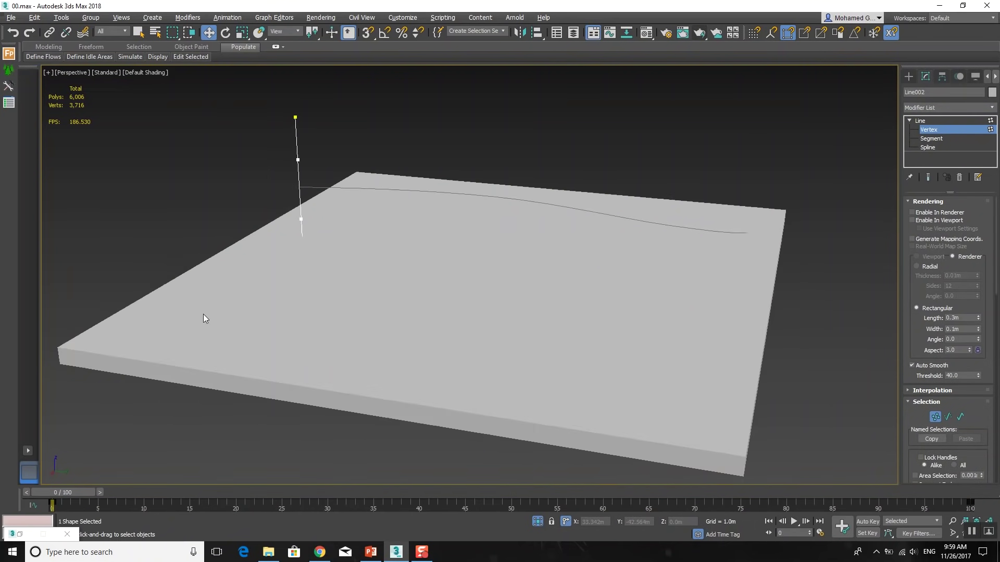
pyautogui.moveTo(281, 311)
pyautogui.keyDown('alt'); pyautogui.mouseDown(button='middle')
pyautogui.moveTo(315, 186)
pyautogui.moveTo(322, 280)
pyautogui.mouseUp(button='middle'); pyautogui.keyUp('alt')
pyautogui.scroll(3, 316, 188)
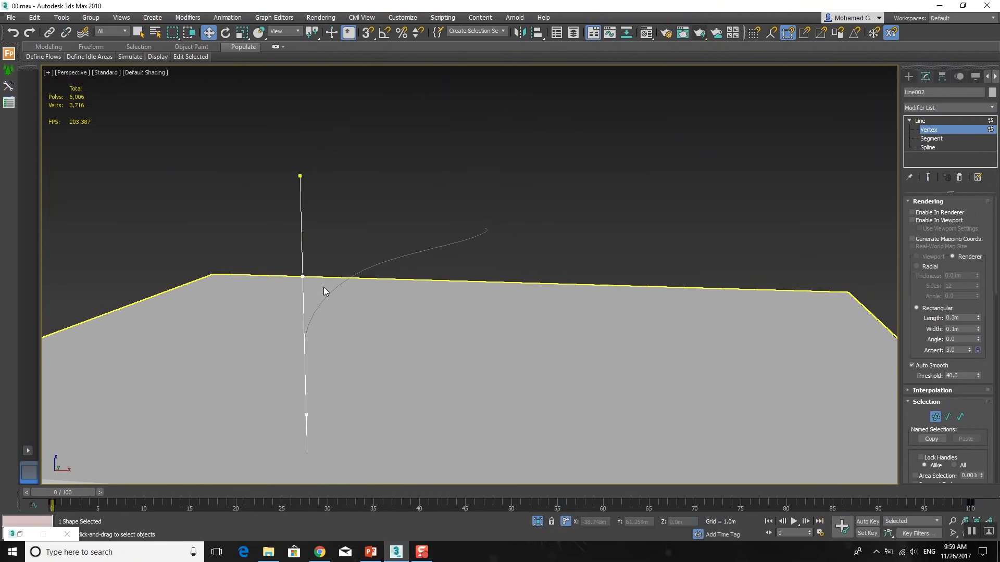
pyautogui.scroll(-3, 321, 280)
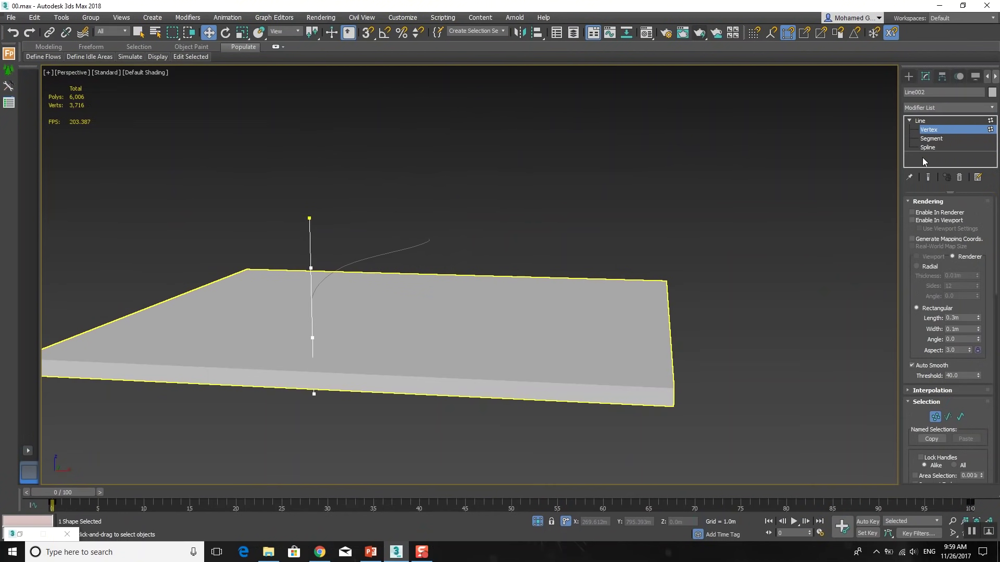
# Select the vertical line and the curve together and isolate them with Alt+Q
pyautogui.click(943, 130)
pyautogui.keyDown('ctrl'); pyautogui.click(355, 264); pyautogui.keyUp('ctrl')
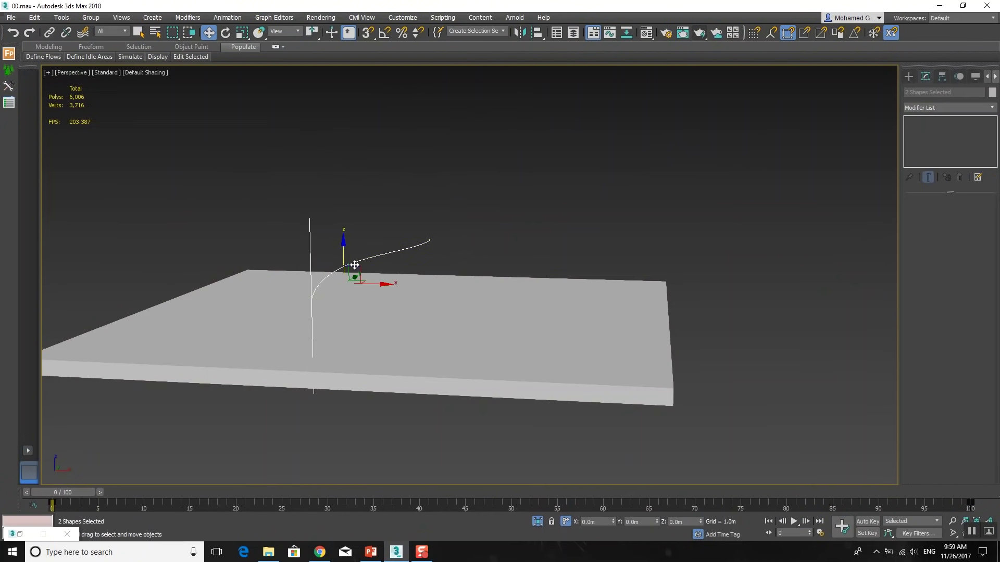
pyautogui.hotkey('alt', 'q')
pyautogui.moveTo(355, 266)
pyautogui.keyDown('alt'); pyautogui.mouseDown(button='middle')
pyautogui.moveTo(348, 319)
pyautogui.moveTo(376, 270)
pyautogui.mouseUp(button='middle'); pyautogui.keyUp('alt')
pyautogui.scroll(-3, 347, 315)
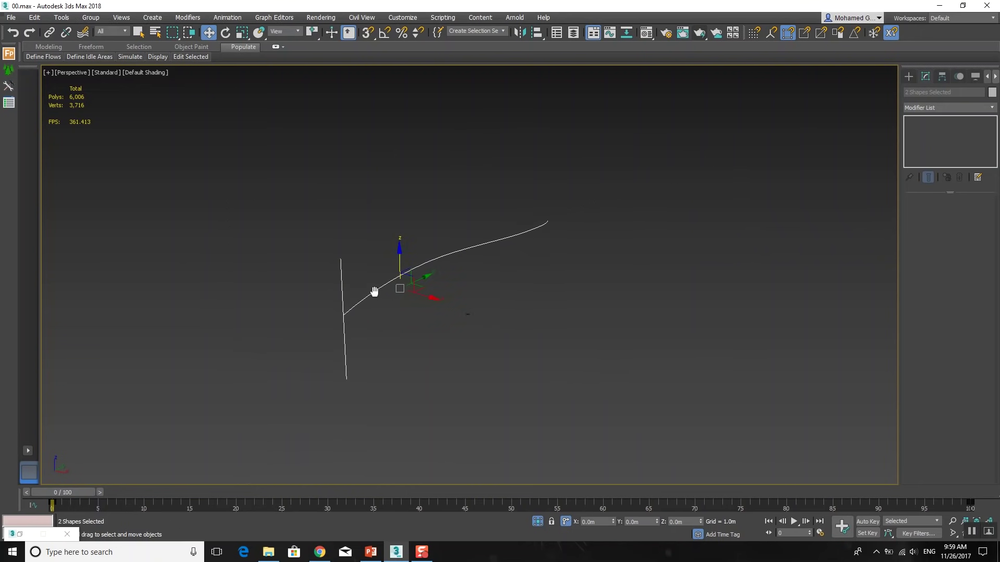
pyautogui.click(351, 279)
pyautogui.click(370, 552)
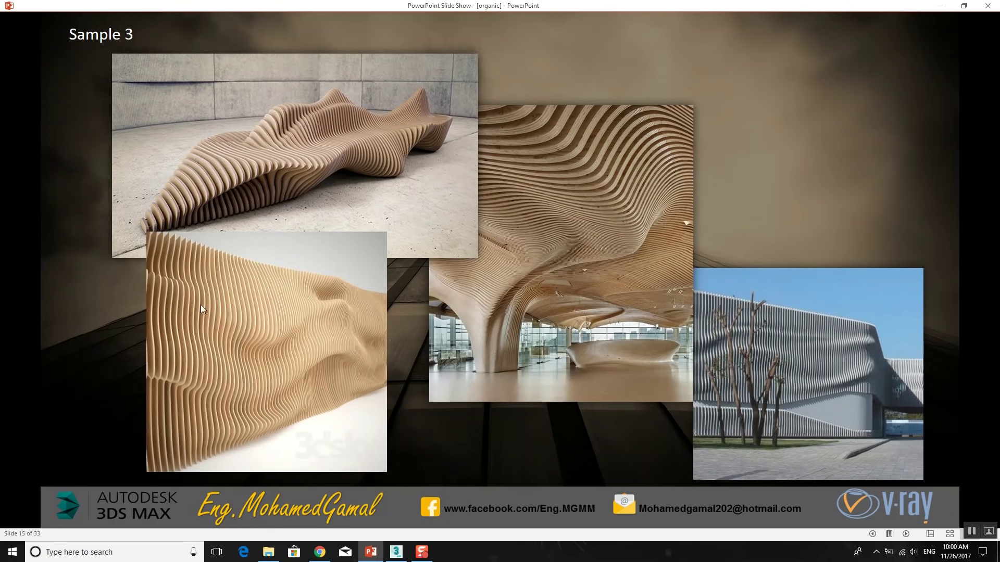
# Return to 3ds Max from the slide show and select the vertical line
pyautogui.click(396, 552)
pyautogui.click(341, 277)
# Show Line002's vertices and turn on Auto Key recording
pyautogui.press('1')
pyautogui.scroll(2, 319, 277)
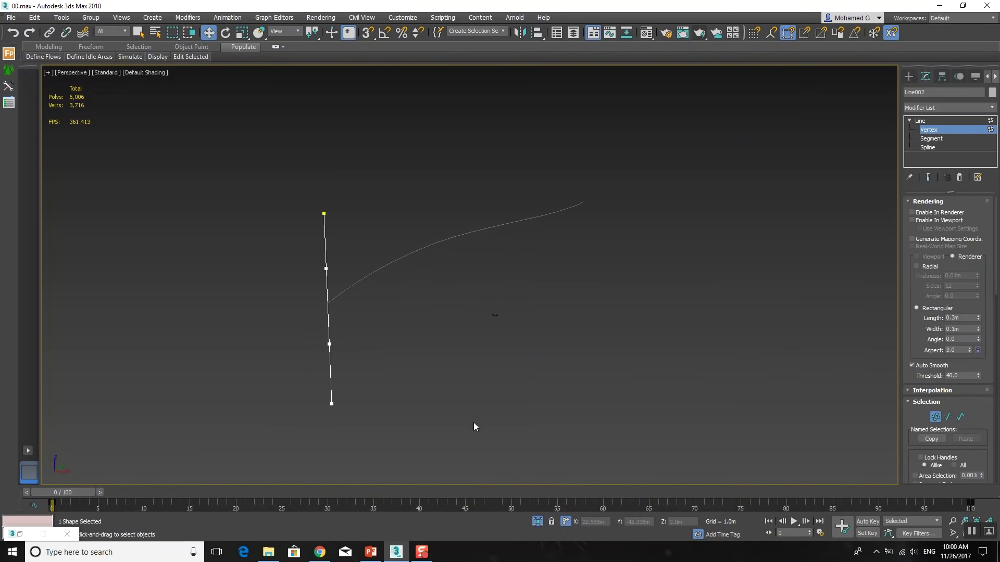
pyautogui.click(867, 521)
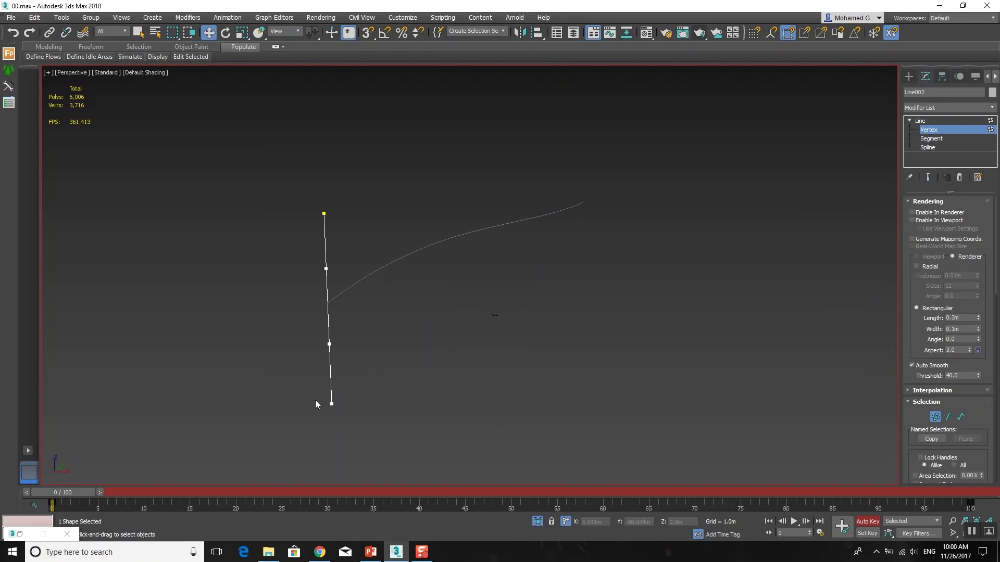
pyautogui.moveTo(325, 369); pyautogui.dragTo(311, 370, button='middle')
pyautogui.keyDown('alt'); pyautogui.moveTo(309, 366); pyautogui.dragTo(300, 357, button='middle'); pyautogui.keyUp('alt')
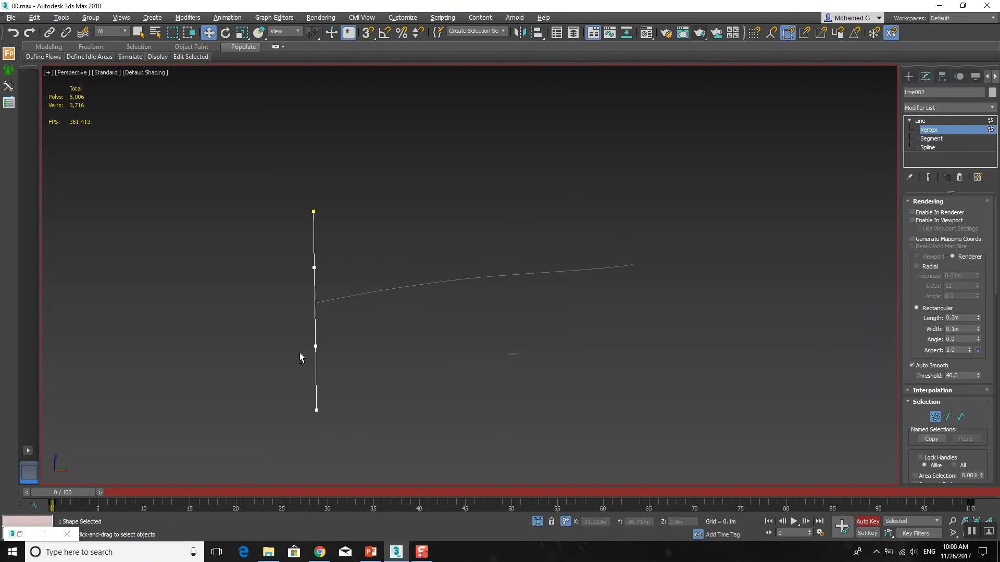
# At frame 10, tilt the top vertex, make the middle vertex Smooth, and nudge the bottom one
pyautogui.moveTo(81, 492); pyautogui.dragTo(171, 487)
pyautogui.press('w')
pyautogui.keyDown('alt'); pyautogui.moveTo(328, 277); pyautogui.dragTo(353, 277, button='middle'); pyautogui.keyUp('alt')
pyautogui.moveTo(380, 267); pyautogui.dragTo(392, 267)
pyautogui.moveTo(330, 255); pyautogui.dragTo(330, 257)
pyautogui.rightClick(356, 288)
pyautogui.click(455, 397)
pyautogui.click(348, 339)
pyautogui.moveTo(369, 339); pyautogui.dragTo(363, 339)
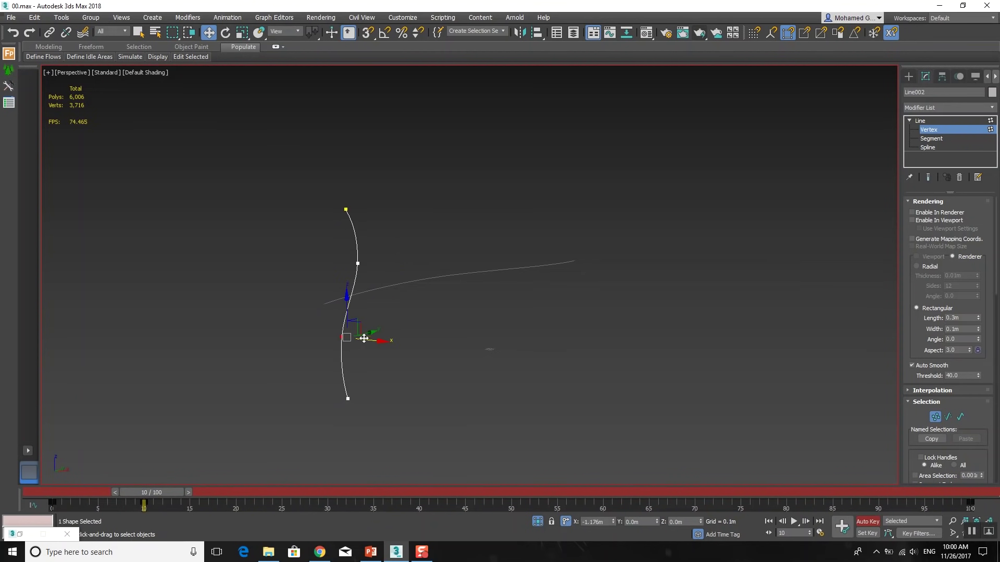
# At frame 25, shift two vertices sideways to reshape the line's curve
pyautogui.moveTo(175, 493); pyautogui.dragTo(349, 493)
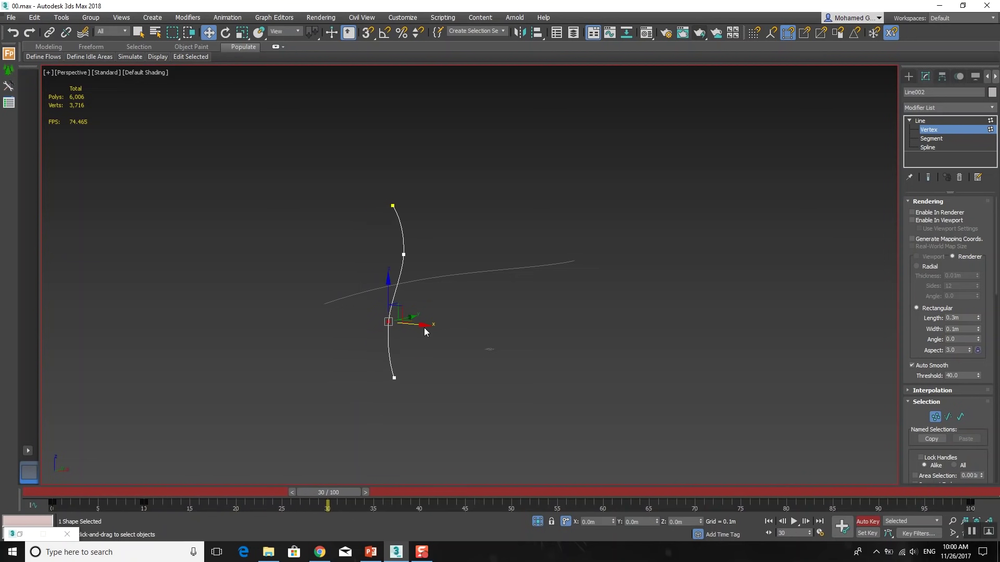
pyautogui.moveTo(425, 326); pyautogui.dragTo(453, 318)
pyautogui.click(404, 254)
pyautogui.moveTo(424, 261); pyautogui.dragTo(406, 261)
pyautogui.moveTo(425, 297); pyautogui.dragTo(374, 343, button='middle')
# At frame 50, move the upper and middle vertices to reshape the curves
pyautogui.moveTo(349, 492); pyautogui.dragTo(517, 507)
pyautogui.press('w')
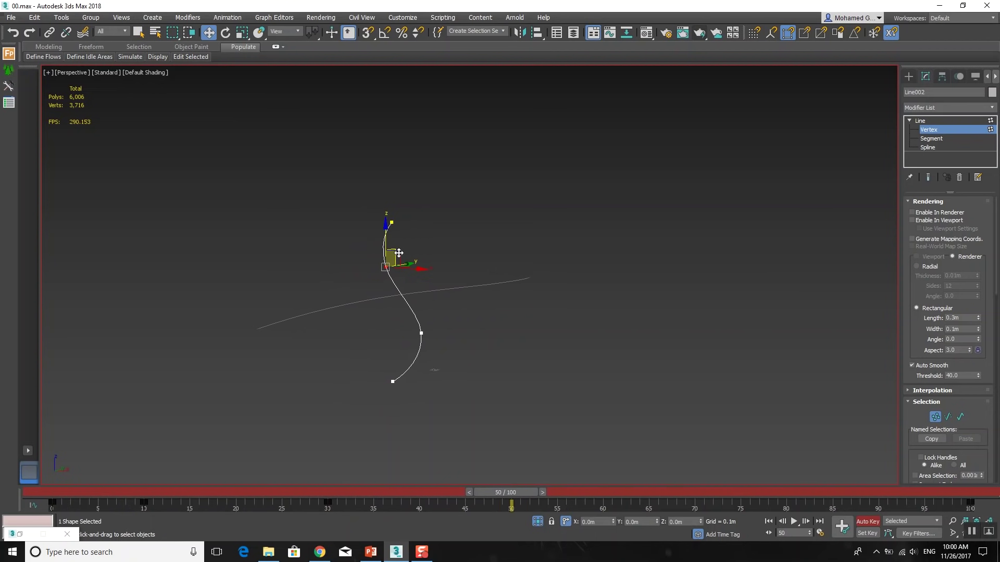
pyautogui.moveTo(402, 260); pyautogui.dragTo(401, 286)
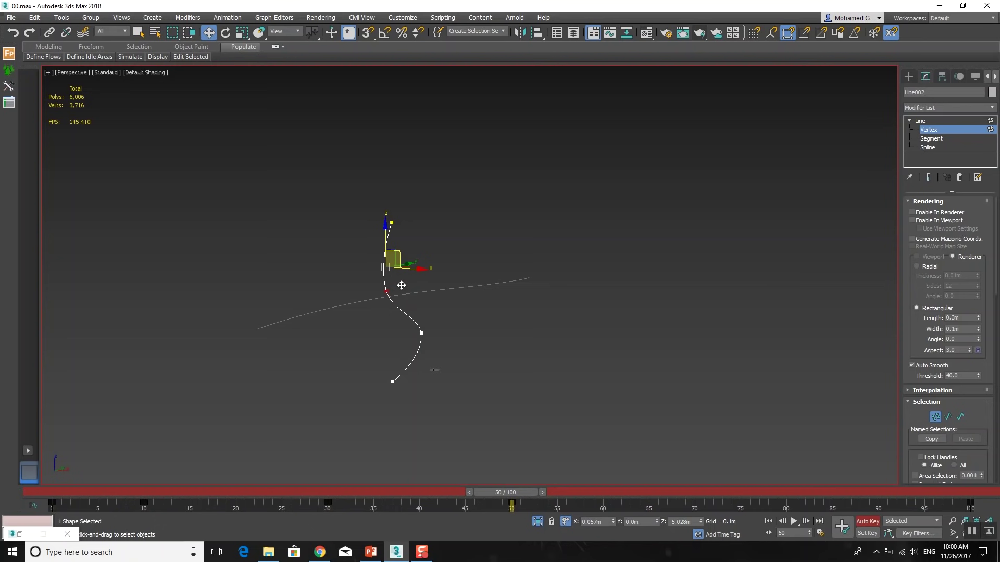
pyautogui.click(421, 334)
pyautogui.moveTo(421, 302); pyautogui.dragTo(421, 282)
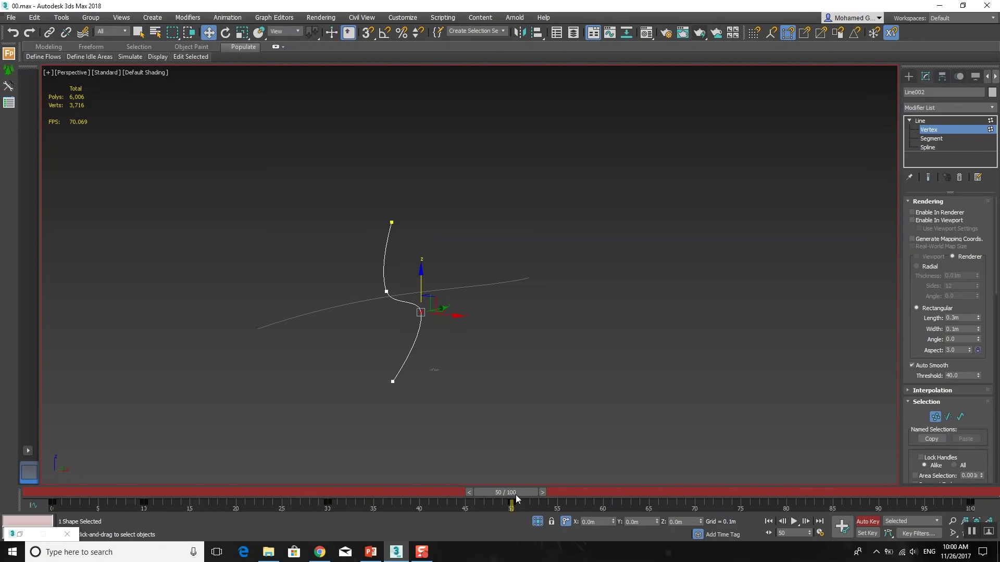
# At frame 65, move another vertex to bend the line differently
pyautogui.moveTo(516, 497); pyautogui.dragTo(653, 507)
pyautogui.press('w')
pyautogui.click(435, 286)
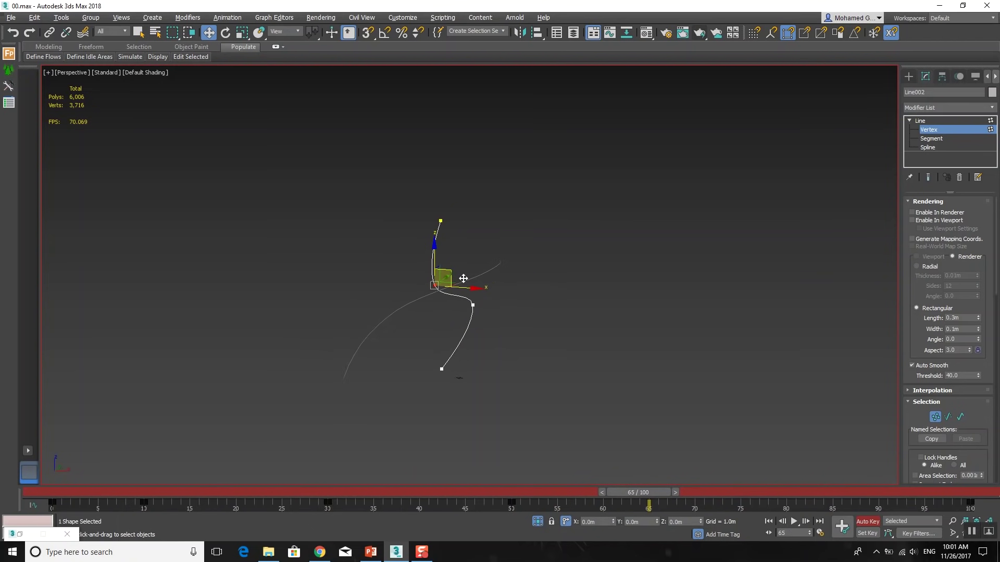
pyautogui.moveTo(452, 274)
pyautogui.mouseDown()
pyautogui.moveTo(486, 317)
pyautogui.moveTo(441, 312)
pyautogui.mouseUp()
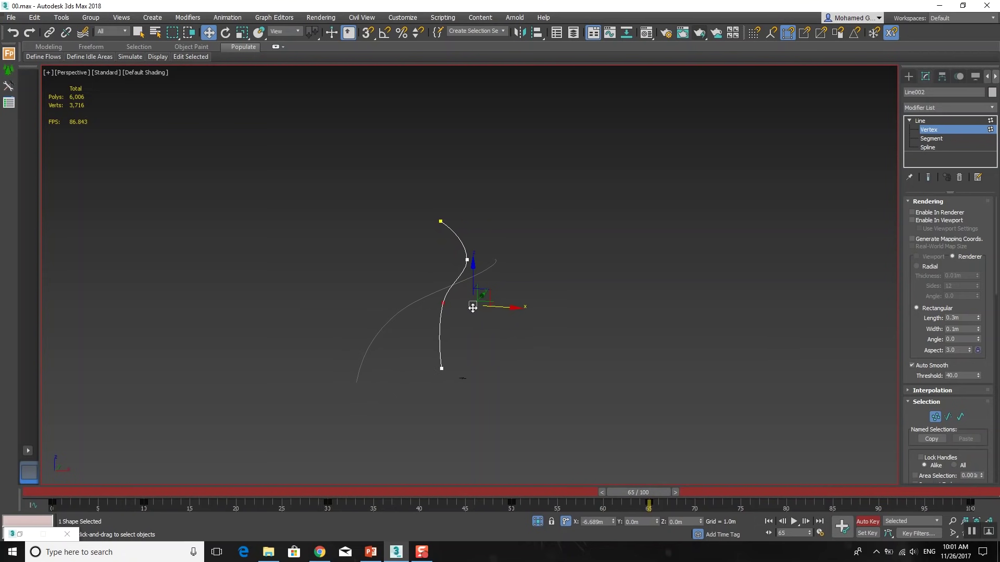
# At frame 85, bend the line by moving its upper and middle vertices, ending at frame 100
pyautogui.moveTo(647, 492)
pyautogui.mouseDown()
pyautogui.moveTo(864, 511)
pyautogui.moveTo(832, 507)
pyautogui.mouseUp()
pyautogui.press('w')
pyautogui.moveTo(552, 257); pyautogui.dragTo(530, 256)
pyautogui.click(508, 292)
pyautogui.moveTo(529, 293); pyautogui.dragTo(565, 285)
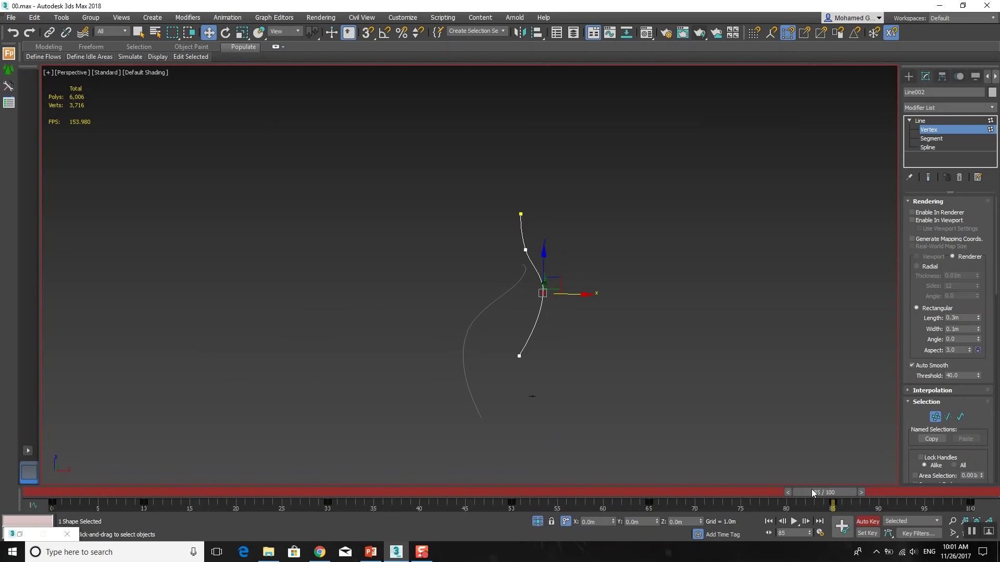
pyautogui.moveTo(812, 493); pyautogui.dragTo(952, 493)
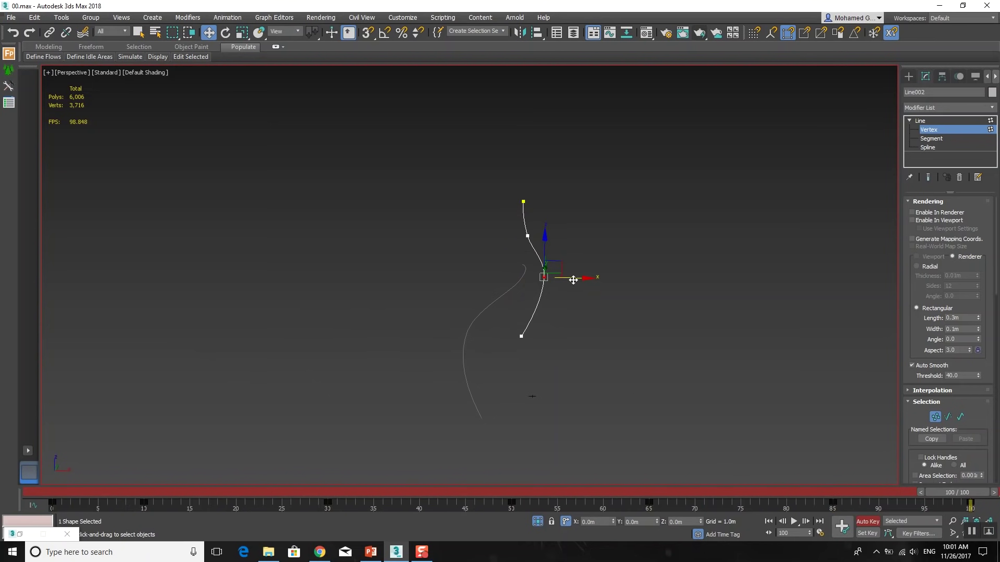
pyautogui.moveTo(558, 279)
pyautogui.keyDown('alt'); pyautogui.mouseDown(button='middle')
pyautogui.moveTo(571, 322)
pyautogui.moveTo(492, 319)
pyautogui.mouseUp(button='middle'); pyautogui.keyUp('alt')
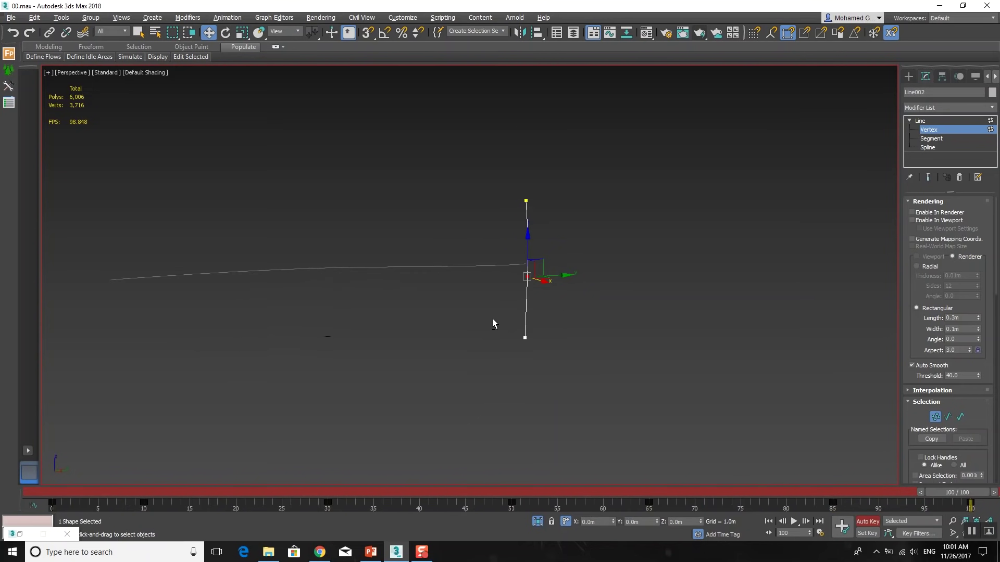
# Turn off Auto Key, play back the bending animation, and return to frame 0
pyautogui.click(867, 521)
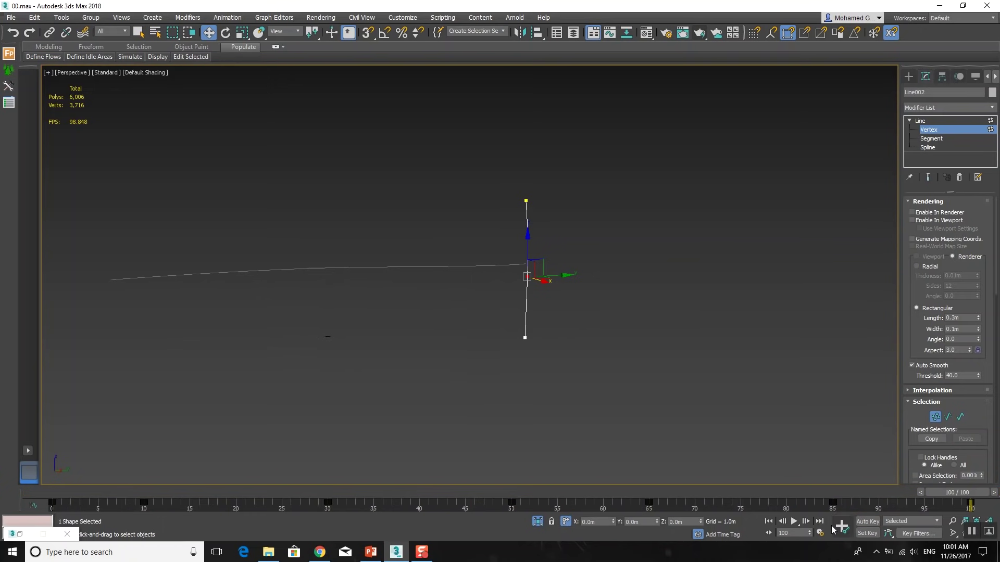
pyautogui.click(794, 521)
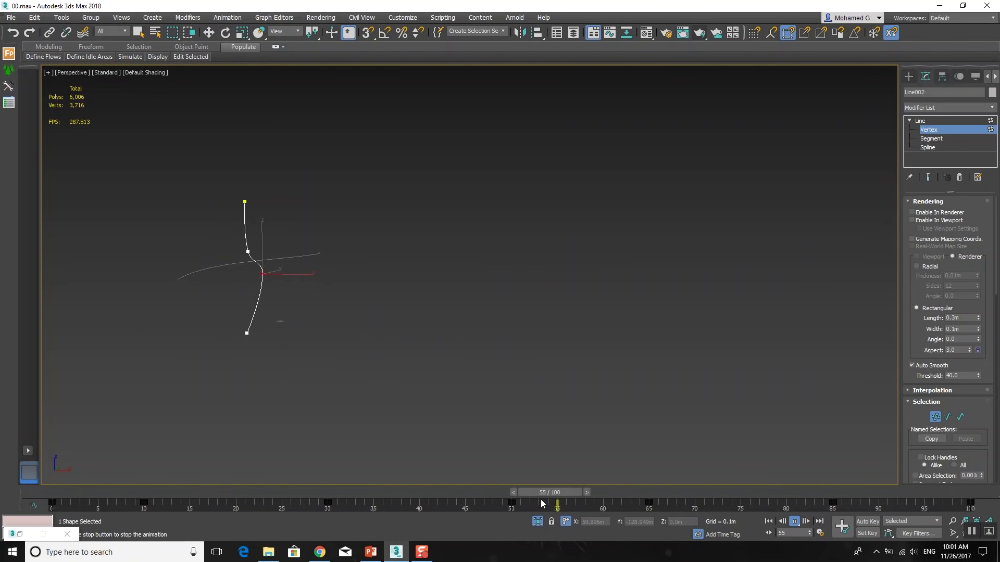
pyautogui.click(548, 492)
pyautogui.moveTo(547, 491); pyautogui.dragTo(52, 492)
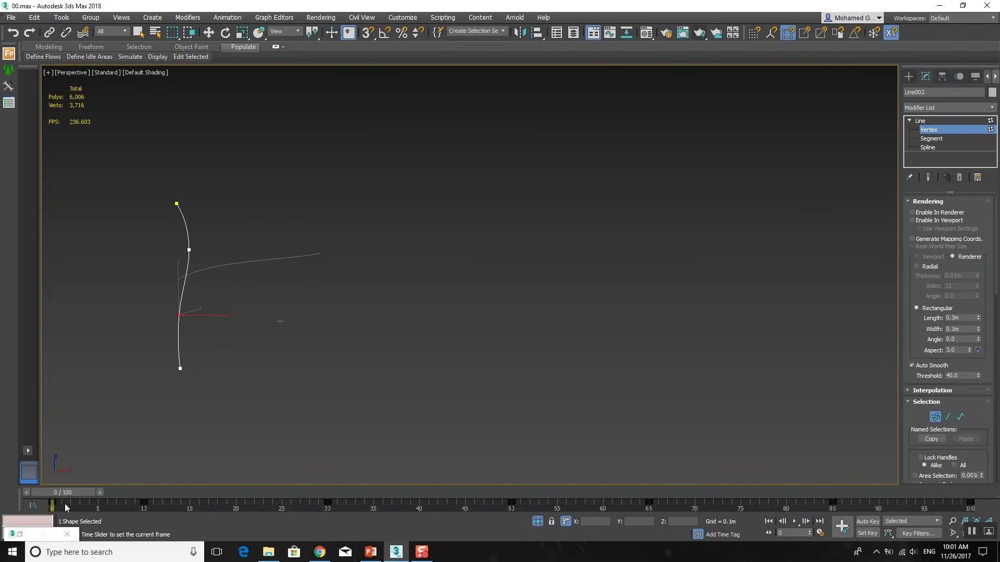
pyautogui.moveTo(296, 296)
pyautogui.mouseDown(button='middle')
pyautogui.moveTo(469, 332)
pyautogui.moveTo(429, 348)
pyautogui.mouseUp(button='middle')
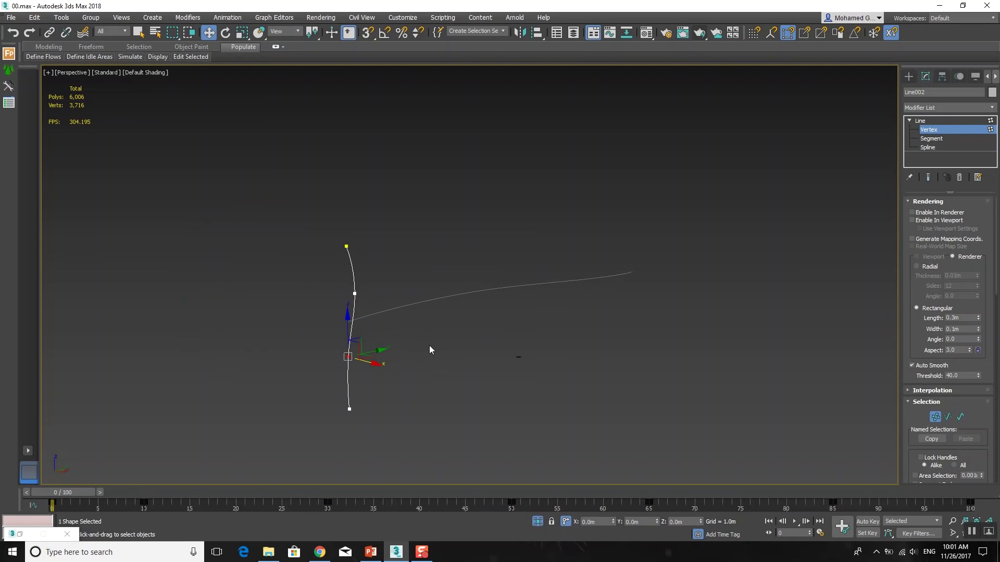
# Enable Line002 in renderer and viewport with a rectangular profile 0.722 m wide, 0.456 m long
pyautogui.click(962, 213)
pyautogui.click(949, 221)
pyautogui.scroll(3, 436, 312)
pyautogui.scroll(2, 351, 330)
pyautogui.keyDown('alt'); pyautogui.moveTo(238, 338); pyautogui.dragTo(279, 346, button='middle'); pyautogui.keyUp('alt')
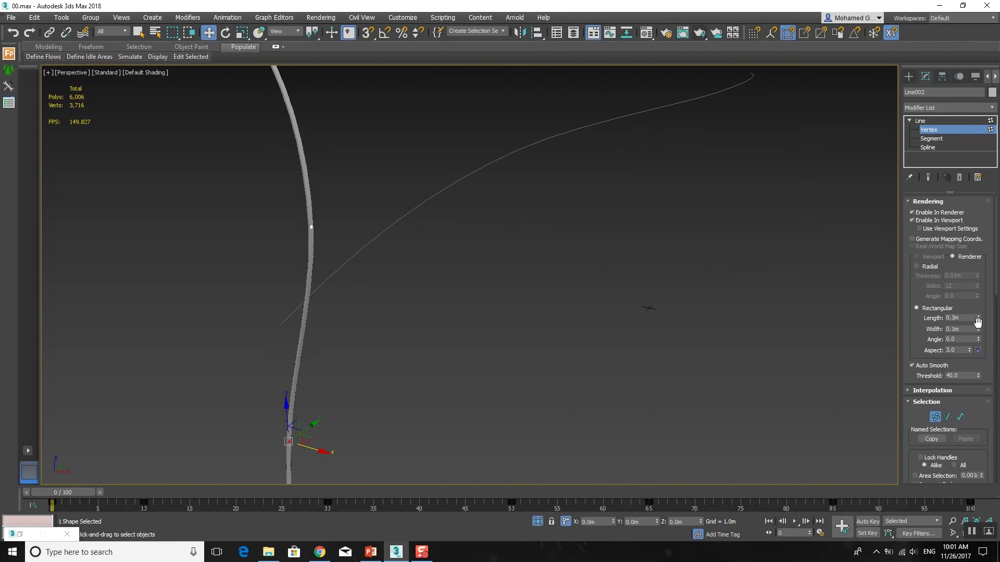
pyautogui.moveTo(978, 329)
pyautogui.mouseDown()
pyautogui.moveTo(987, 245)
pyautogui.moveTo(22, 7)
pyautogui.mouseUp()
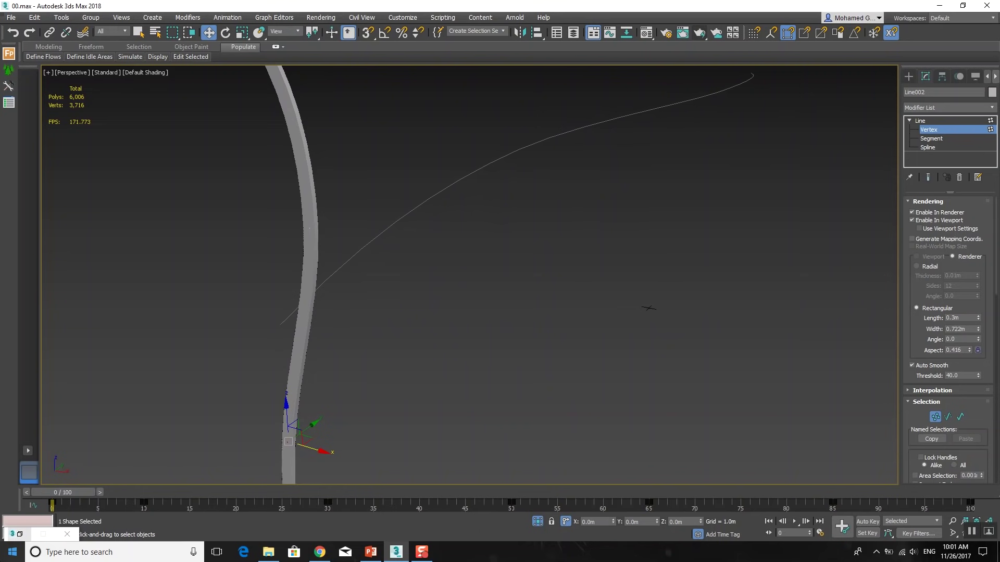
pyautogui.moveTo(312, 443)
pyautogui.keyDown('alt'); pyautogui.mouseDown(button='middle')
pyautogui.moveTo(366, 356)
pyautogui.moveTo(293, 332)
pyautogui.moveTo(341, 345)
pyautogui.mouseUp(button='middle'); pyautogui.keyUp('alt')
pyautogui.moveTo(979, 318); pyautogui.dragTo(978, 308)
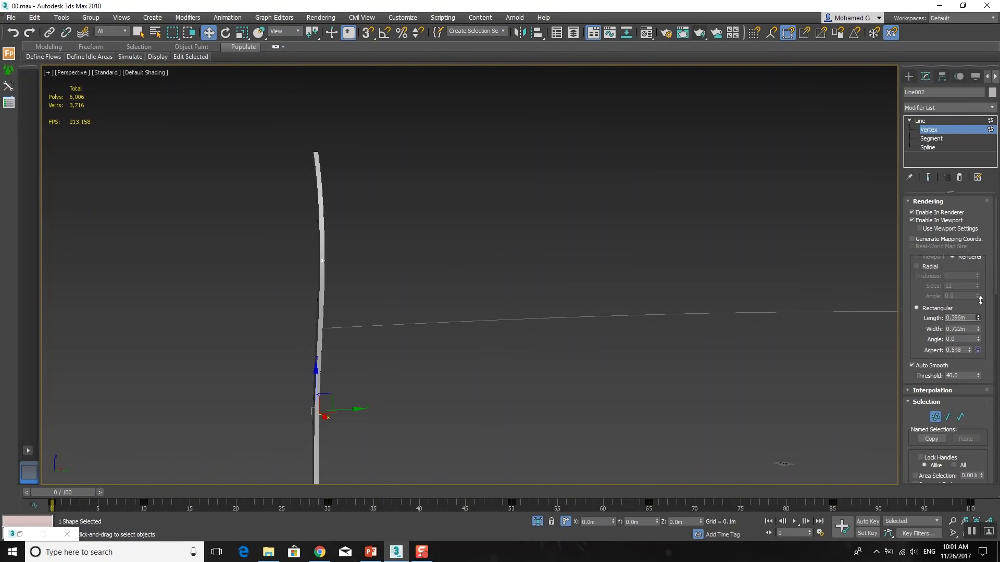
pyautogui.moveTo(500, 224)
pyautogui.keyDown('alt'); pyautogui.mouseDown(button='middle')
pyautogui.moveTo(533, 254)
pyautogui.moveTo(543, 250)
pyautogui.mouseUp(button='middle'); pyautogui.keyUp('alt')
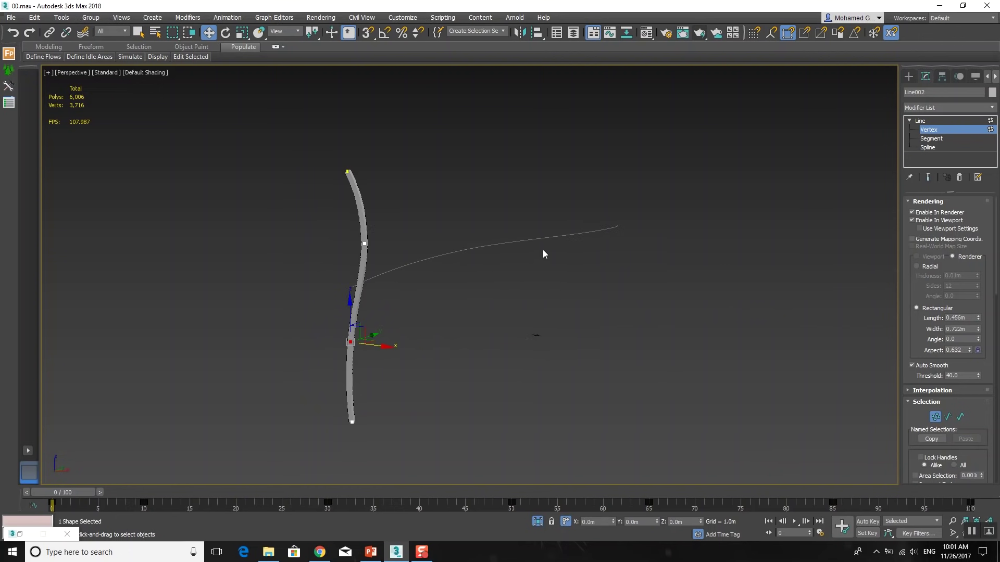
pyautogui.click(935, 130)
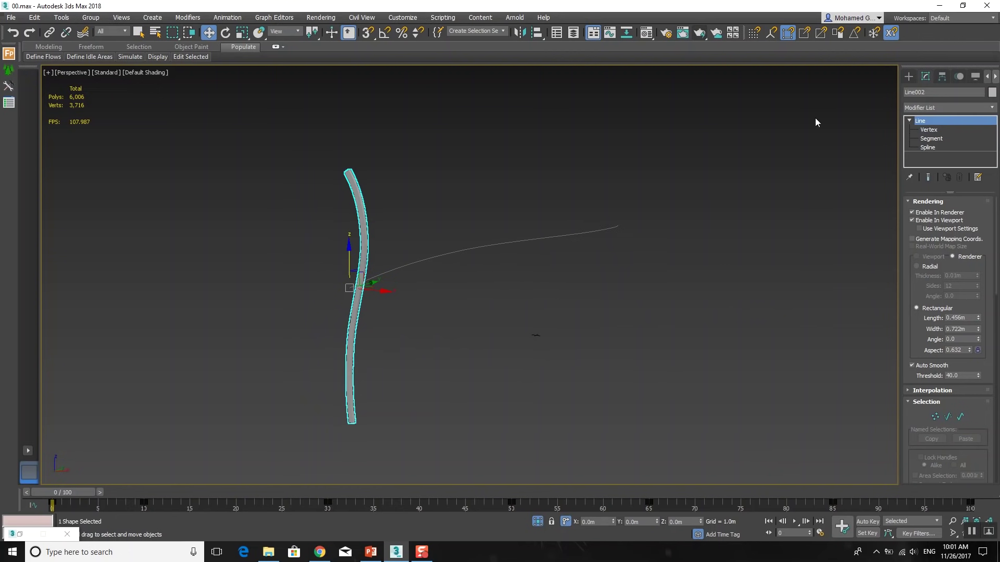
# Snapshot Line002 over frames 0–100 into 100 mesh copies
pyautogui.click(59, 18)
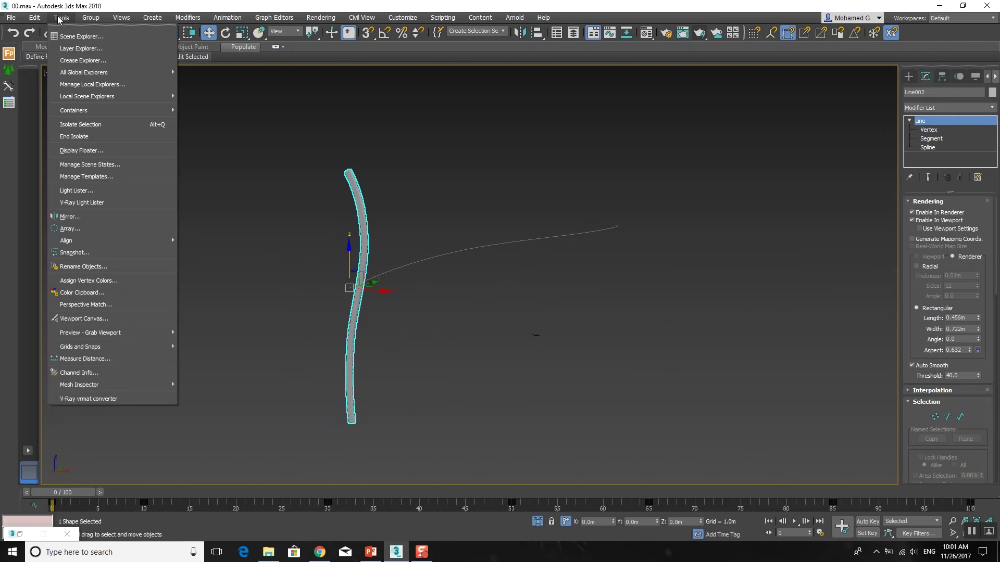
pyautogui.click(125, 253)
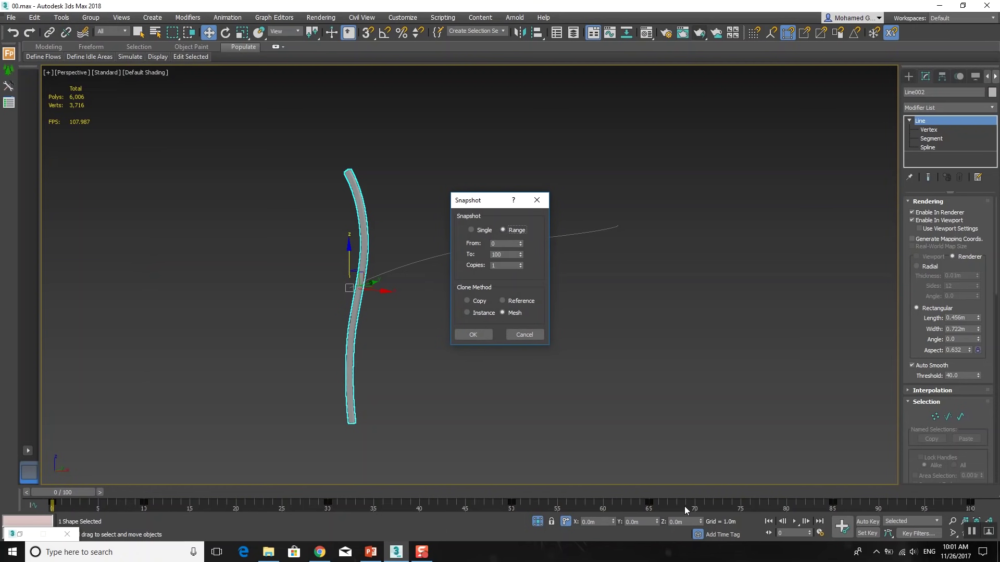
pyautogui.click(509, 265)
pyautogui.click(474, 335)
pyautogui.keyDown('alt'); pyautogui.moveTo(472, 325); pyautogui.dragTo(496, 328, button='middle'); pyautogui.keyUp('alt')
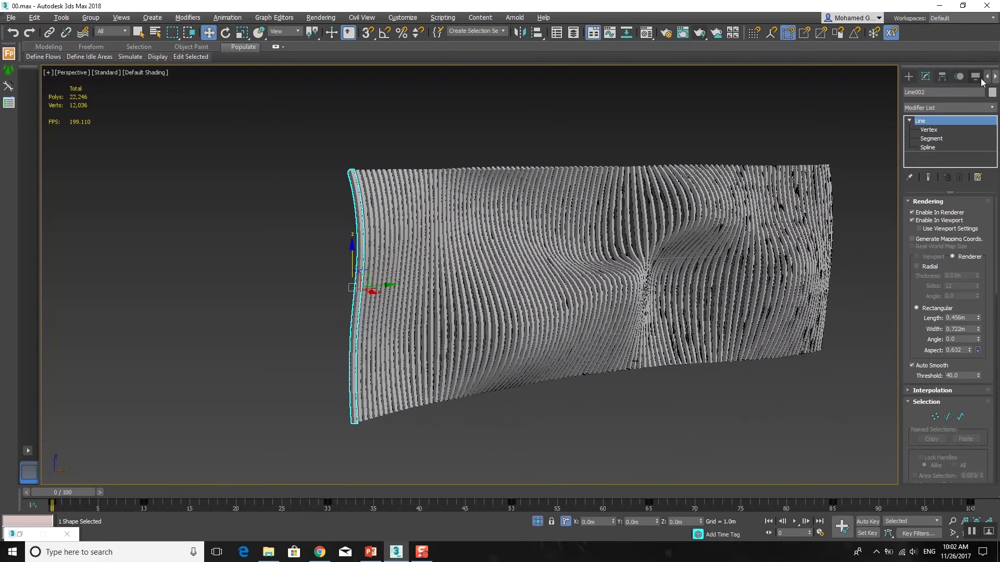
# Turn the view so the striped wall faces the camera
pyautogui.click(914, 83)
pyautogui.keyDown('alt'); pyautogui.moveTo(857, 101); pyautogui.dragTo(731, 127, button='middle'); pyautogui.keyUp('alt')
pyautogui.scroll(5, 731, 127)
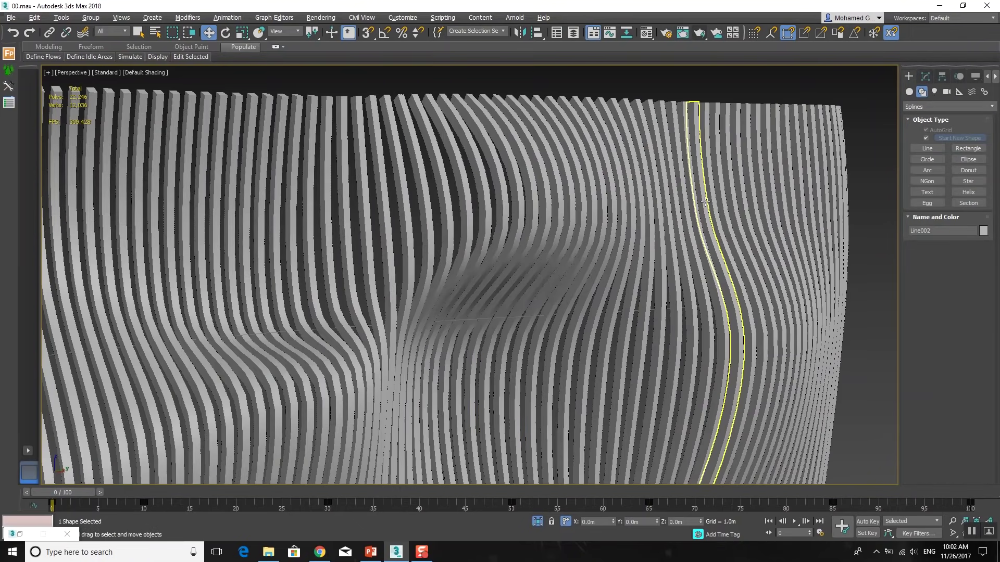
pyautogui.click(575, 205)
pyautogui.keyDown('alt'); pyautogui.moveTo(574, 205); pyautogui.dragTo(519, 206, button='middle'); pyautogui.keyUp('alt')
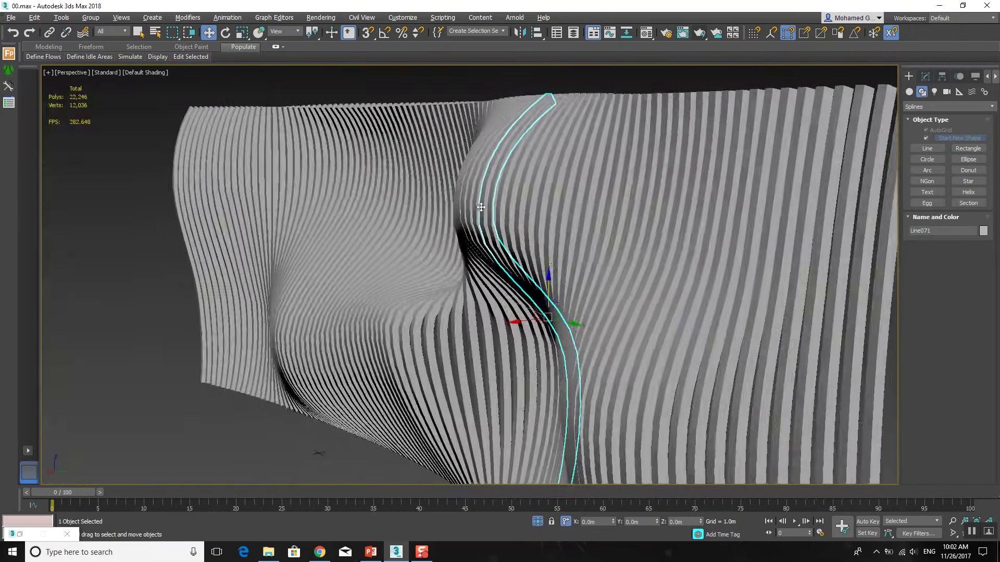
pyautogui.scroll(-2, 519, 206)
pyautogui.scroll(-3, 542, 206)
pyautogui.scroll(-4, 568, 208)
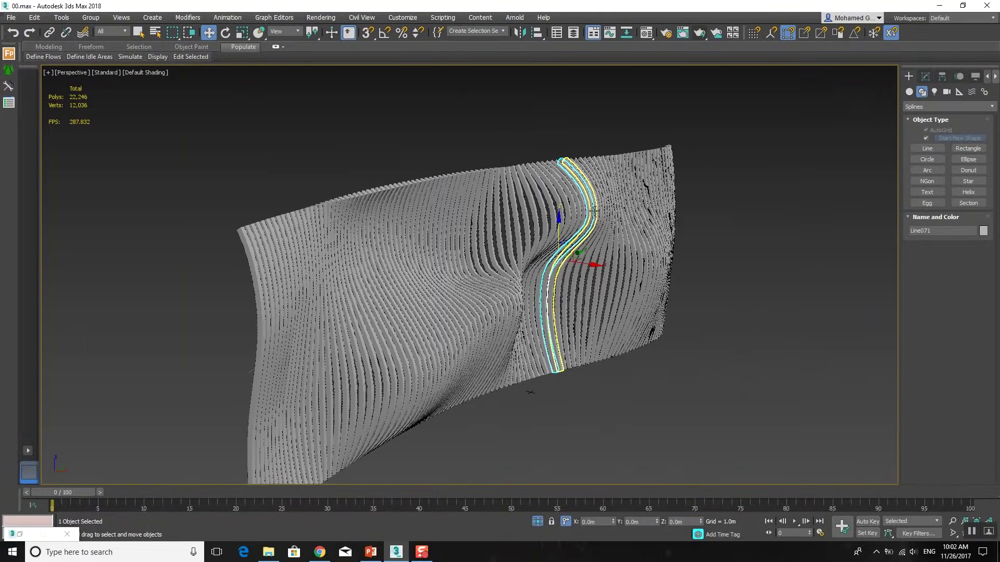
pyautogui.scroll(-2, 594, 209)
pyautogui.keyDown('alt'); pyautogui.moveTo(594, 209); pyautogui.dragTo(760, 139, button='middle'); pyautogui.keyUp('alt')
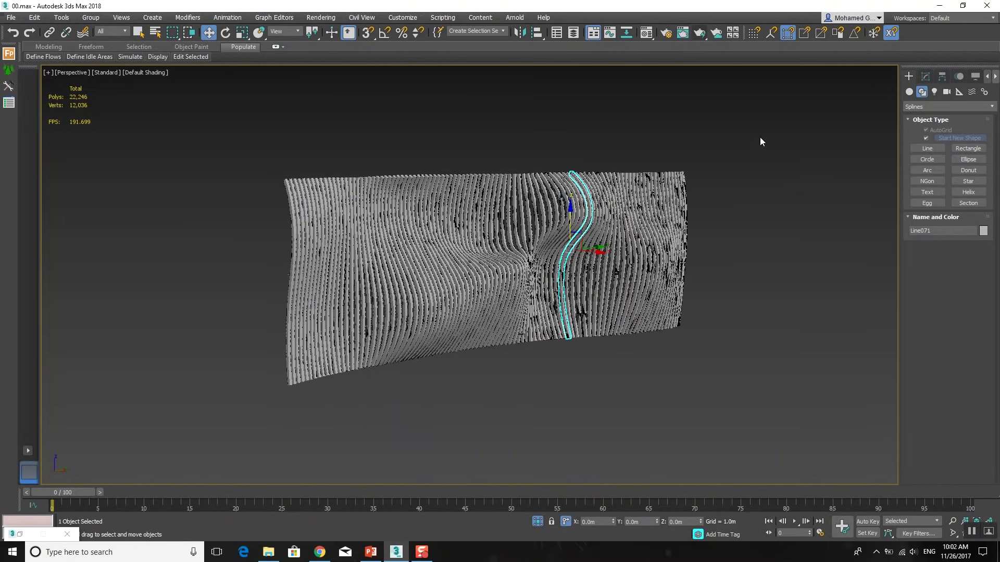
pyautogui.keyDown('alt'); pyautogui.moveTo(269, 199); pyautogui.dragTo(733, 146, button='middle'); pyautogui.keyUp('alt')
pyautogui.click(733, 146)
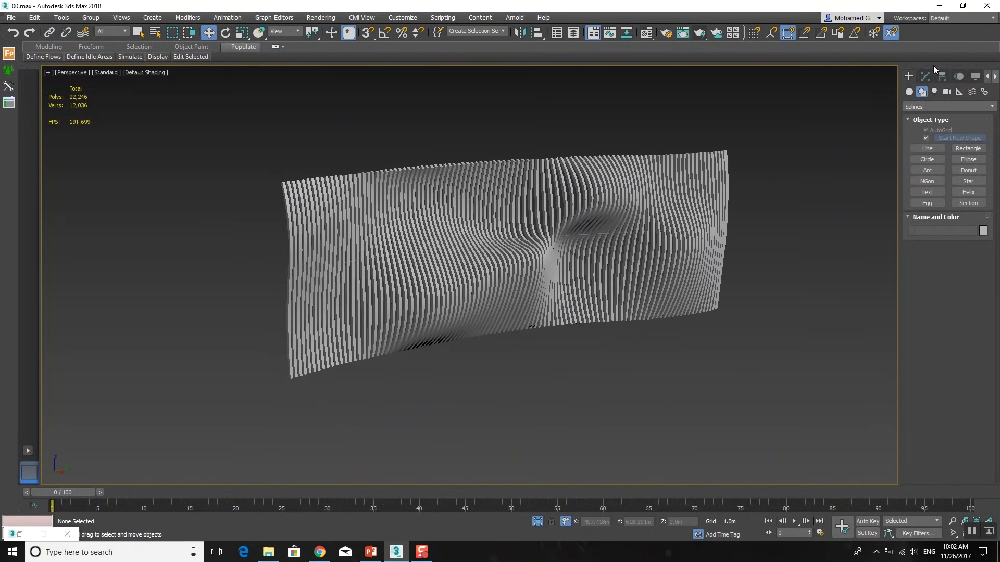
pyautogui.moveTo(130, 432); pyautogui.dragTo(130, 432)
pyautogui.keyDown('alt'); pyautogui.moveTo(442, 297); pyautogui.dragTo(469, 292, button='middle'); pyautogui.keyUp('alt')
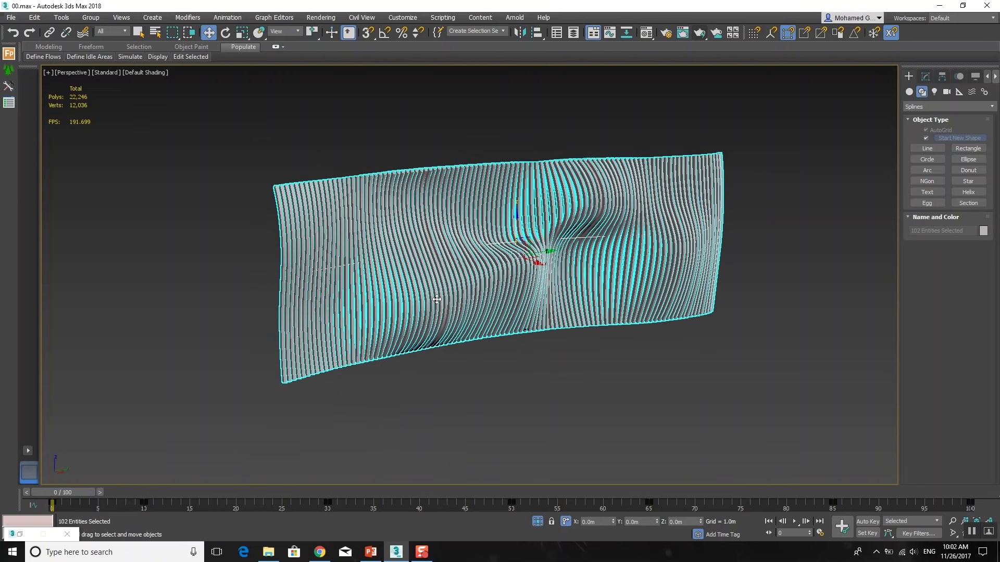
pyautogui.press('m')
pyautogui.click(211, 164)
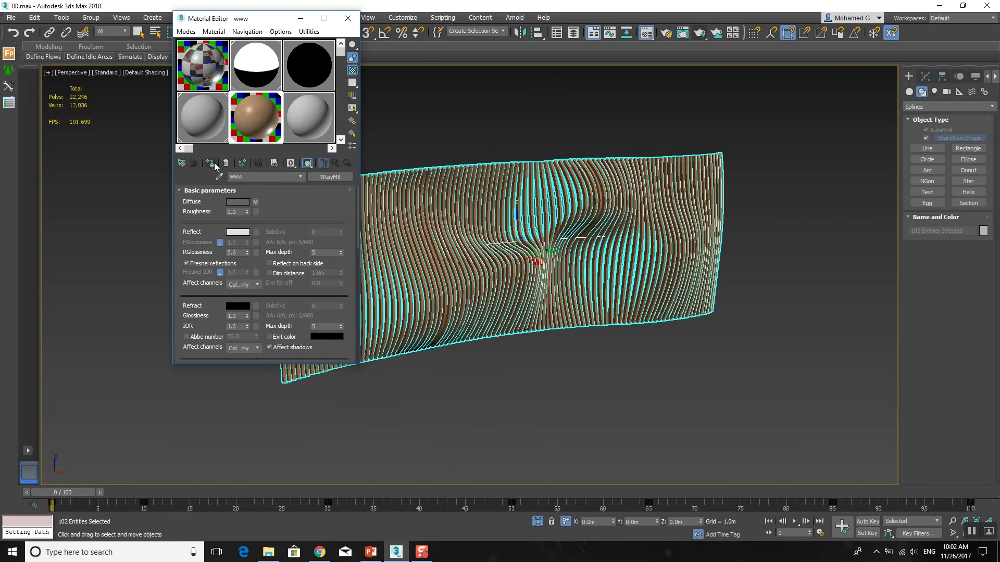
pyautogui.scroll(3, 430, 195)
pyautogui.scroll(-2, 435, 198)
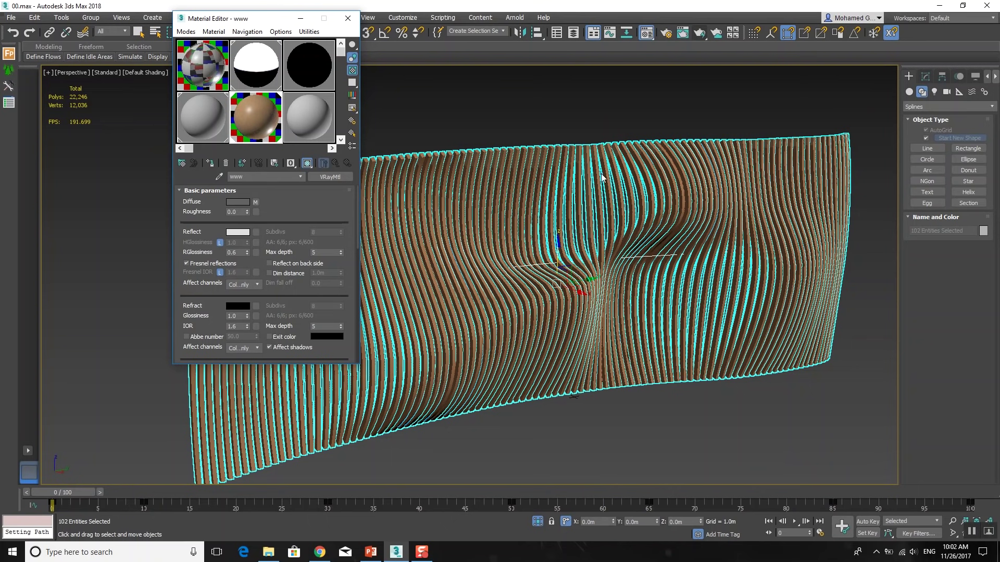
pyautogui.click(927, 76)
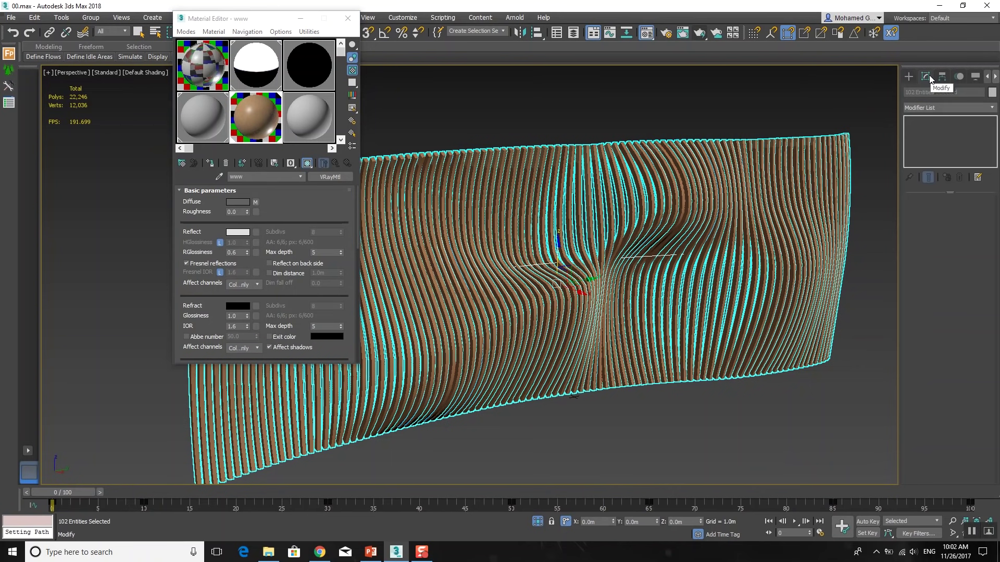
pyautogui.click(969, 109)
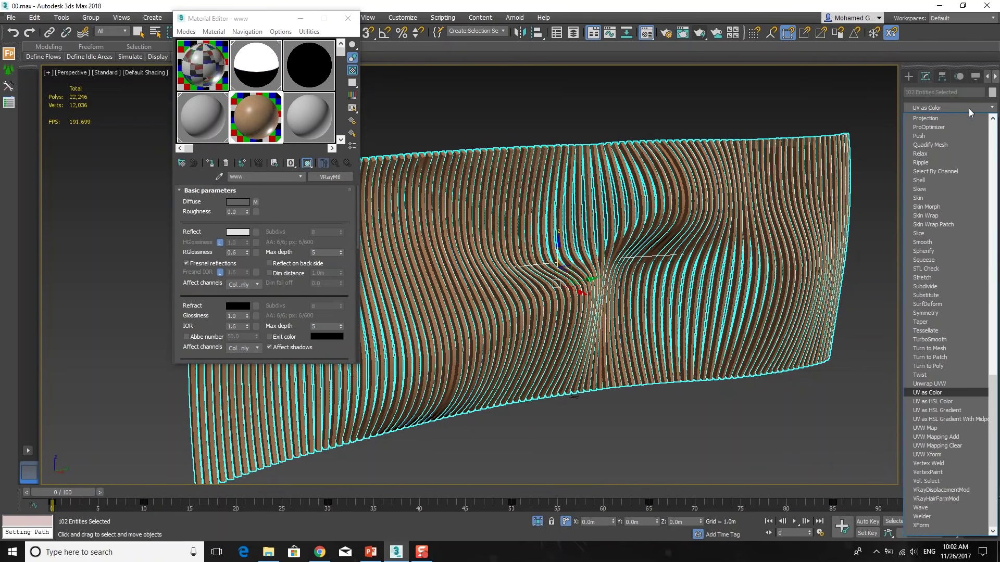
# Add a Box-projection UVW Map modifier with 100m height to the slatted wall
pyautogui.click(942, 428)
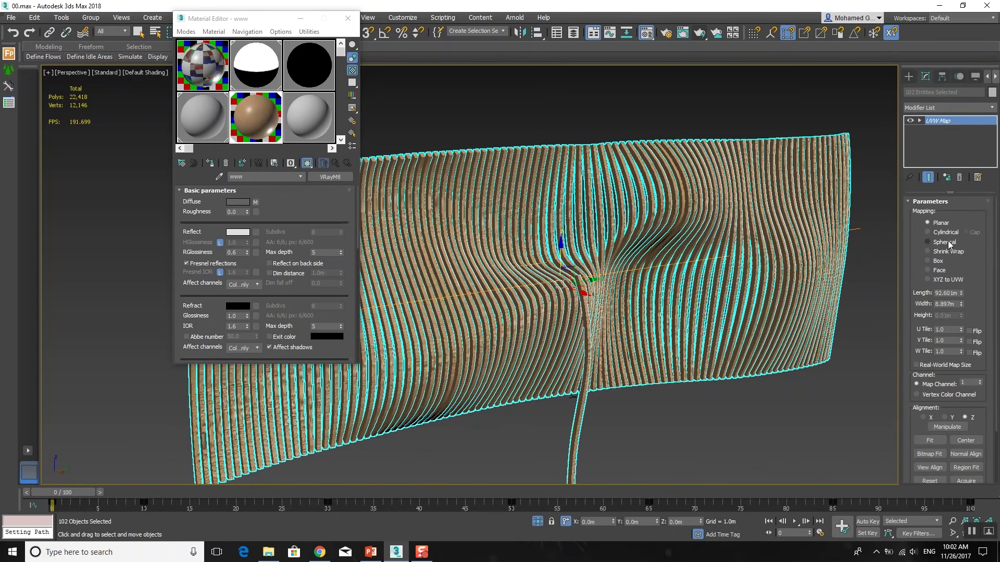
pyautogui.click(938, 261)
pyautogui.keyDown('alt'); pyautogui.moveTo(715, 311); pyautogui.dragTo(733, 316, button='middle'); pyautogui.keyUp('alt')
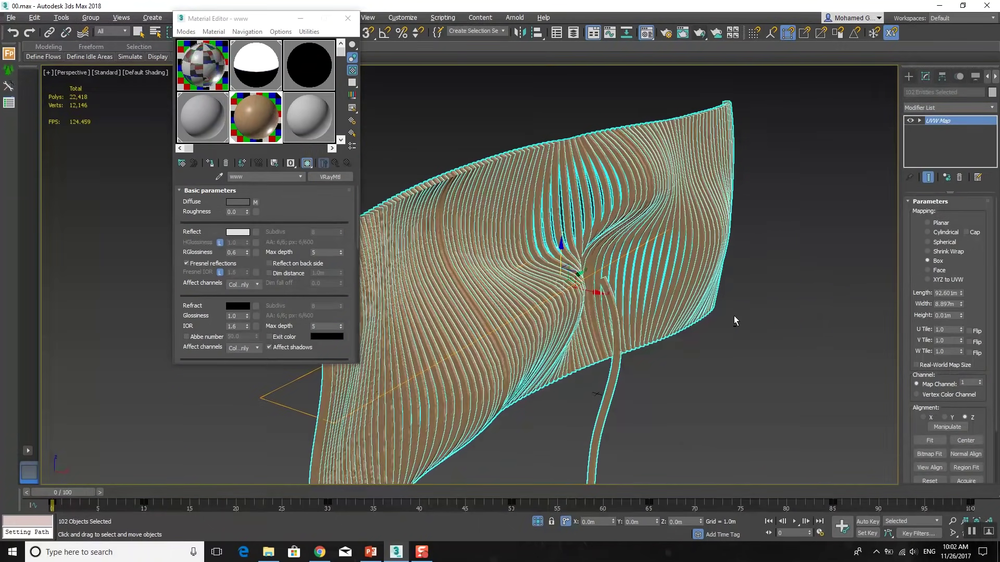
pyautogui.keyDown('alt'); pyautogui.moveTo(798, 245); pyautogui.dragTo(789, 243, button='middle'); pyautogui.keyUp('alt')
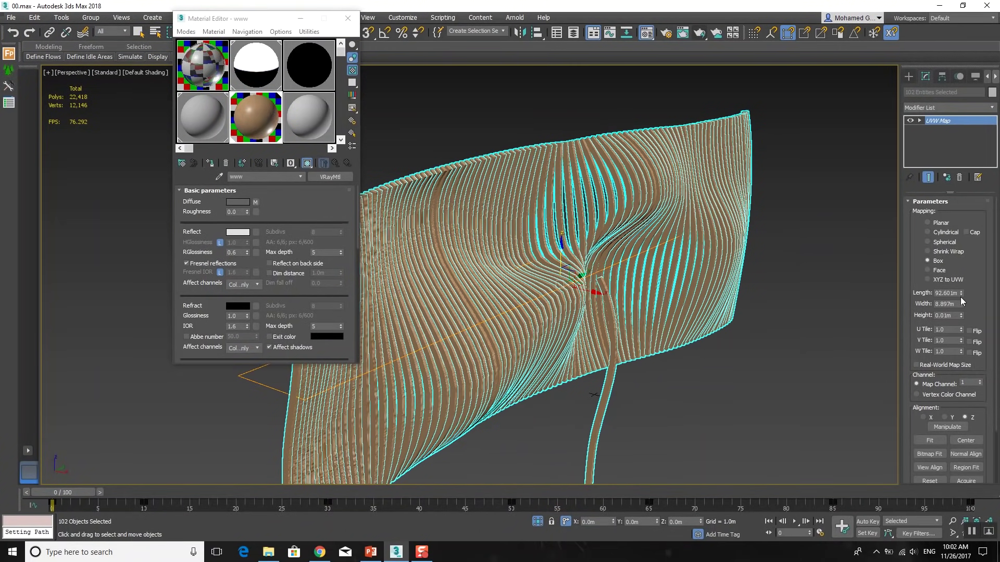
pyautogui.moveTo(962, 317); pyautogui.dragTo(875, 537)
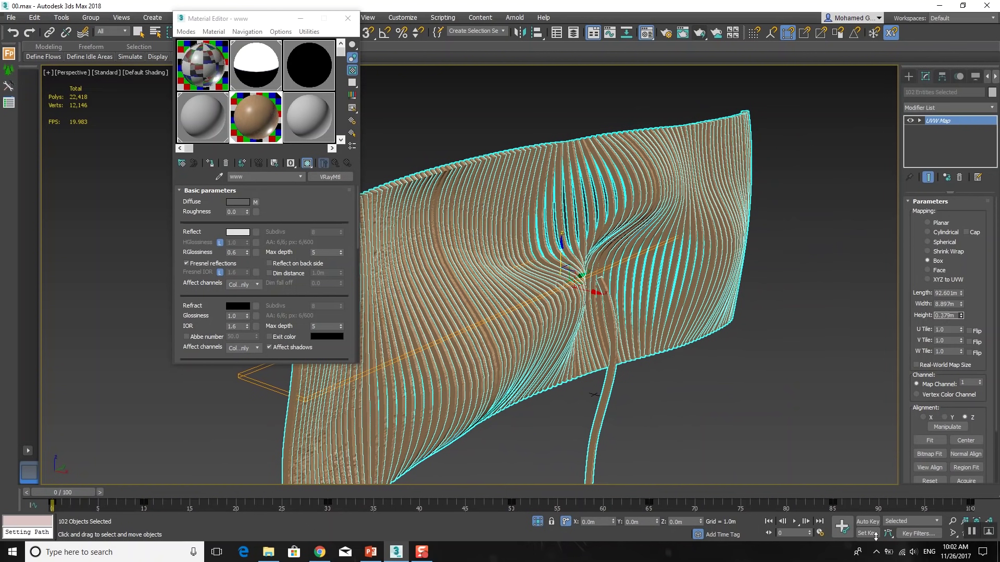
pyautogui.moveTo(998, 273); pyautogui.dragTo(31, 224)
pyautogui.write('100')
pyautogui.press('Return')
pyautogui.scroll(-2, 749, 317)
pyautogui.scroll(-2, 693, 280)
pyautogui.scroll(-2, 799, 248)
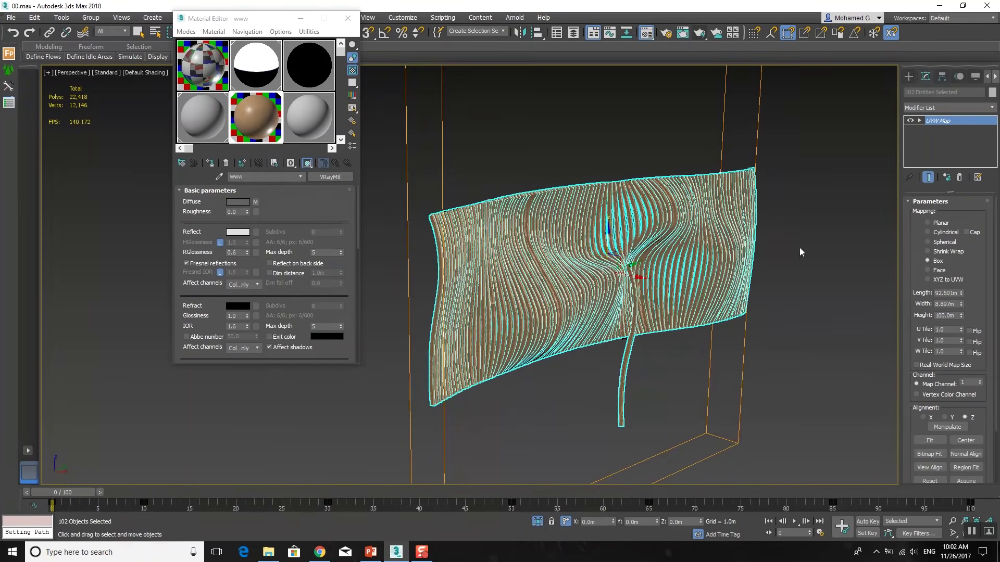
pyautogui.click(909, 77)
# Bring back the full city scene and close the Material Editor
pyautogui.moveTo(570, 432); pyautogui.dragTo(566, 432)
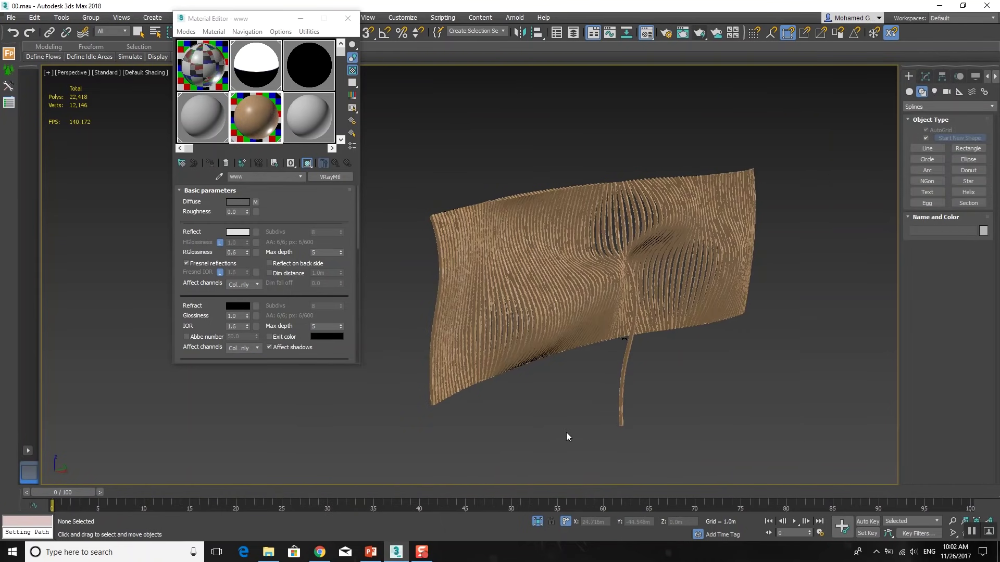
pyautogui.moveTo(654, 270)
pyautogui.keyDown('alt'); pyautogui.mouseDown(button='middle')
pyautogui.moveTo(698, 336)
pyautogui.moveTo(717, 338)
pyautogui.moveTo(715, 322)
pyautogui.moveTo(702, 321)
pyautogui.mouseUp(button='middle'); pyautogui.keyUp('alt')
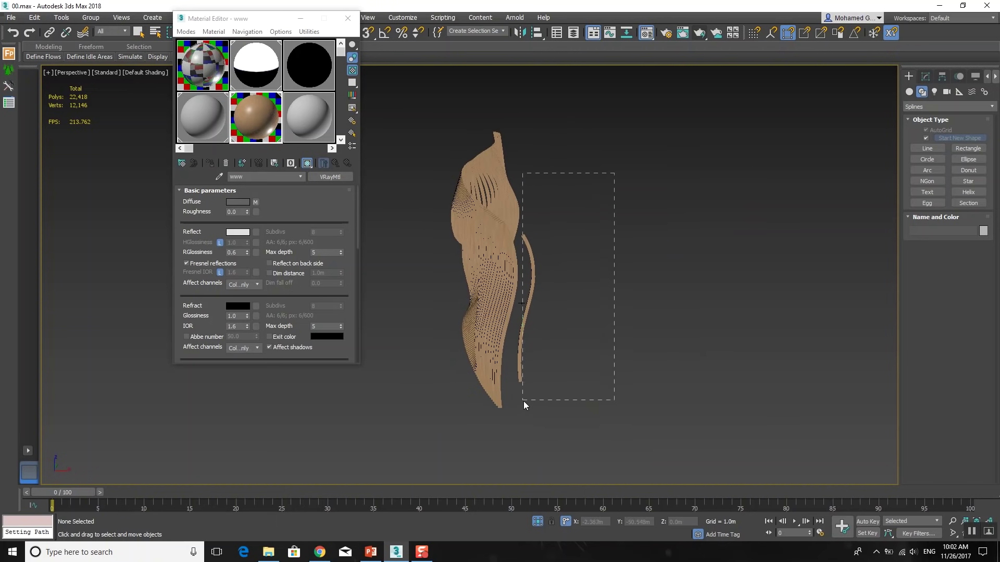
pyautogui.moveTo(523, 401); pyautogui.dragTo(516, 405)
pyautogui.scroll(3, 518, 406)
pyautogui.moveTo(533, 386)
pyautogui.mouseDown(button='middle')
pyautogui.moveTo(463, 404)
pyautogui.moveTo(578, 404)
pyautogui.moveTo(596, 428)
pyautogui.moveTo(554, 410)
pyautogui.mouseUp(button='middle')
pyautogui.click(554, 415)
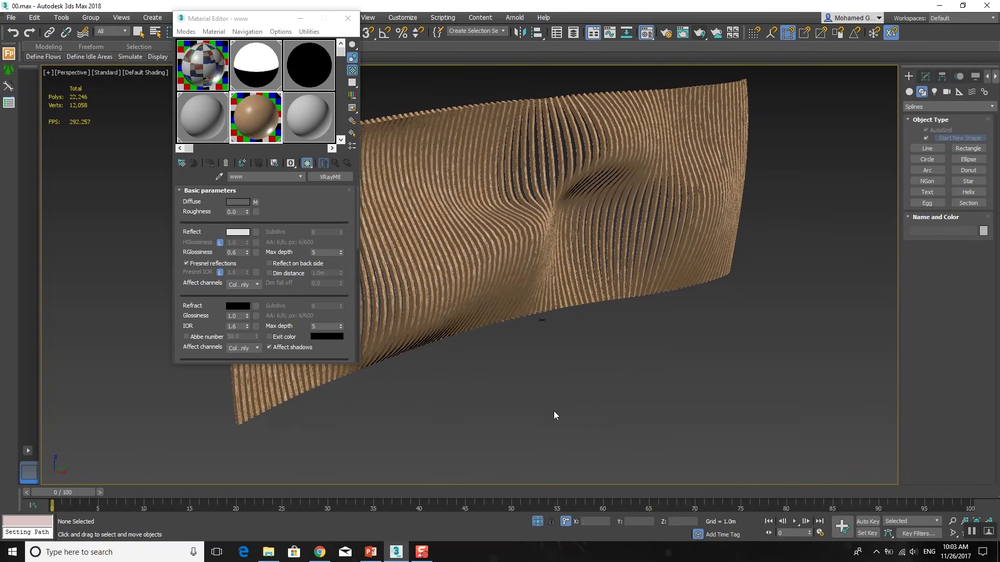
pyautogui.click(537, 521)
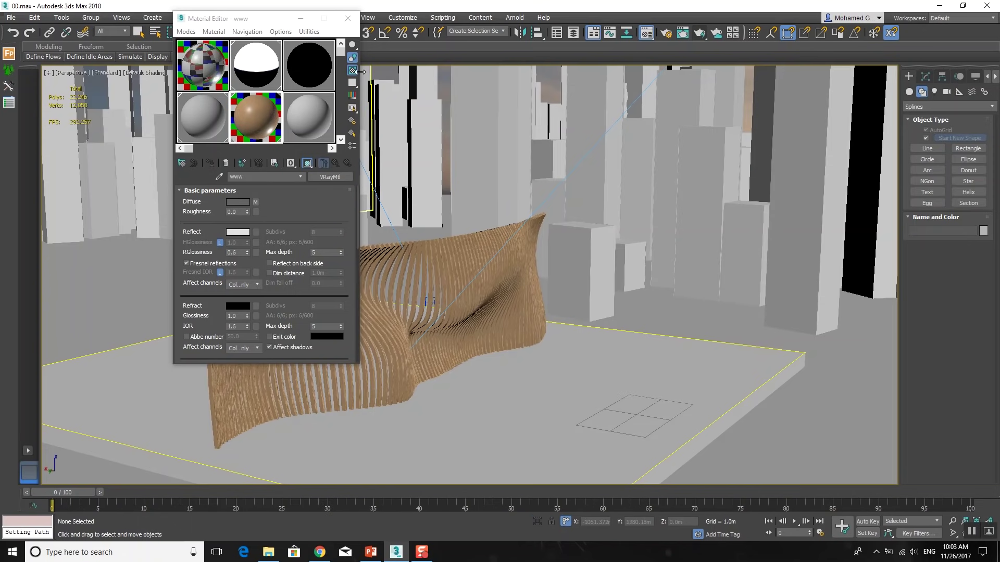
pyautogui.click(348, 19)
# Select all 101 wall slices with Select Similar and raise them in Z
pyautogui.click(492, 324)
pyautogui.rightClick(492, 324)
pyautogui.click(526, 372)
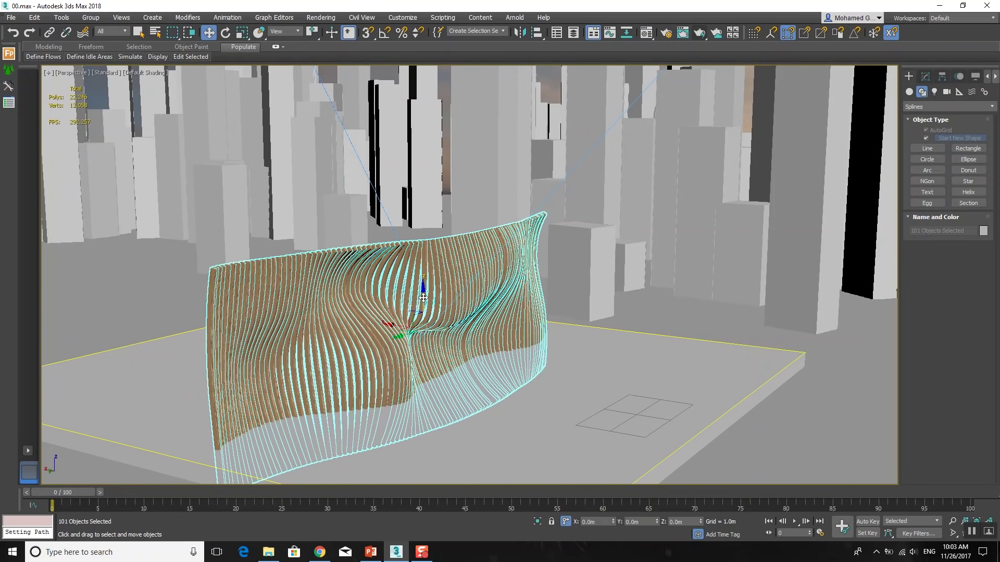
pyautogui.moveTo(421, 301); pyautogui.dragTo(424, 275)
pyautogui.keyDown('alt'); pyautogui.moveTo(423, 274); pyautogui.dragTo(414, 271, button='middle'); pyautogui.keyUp('alt')
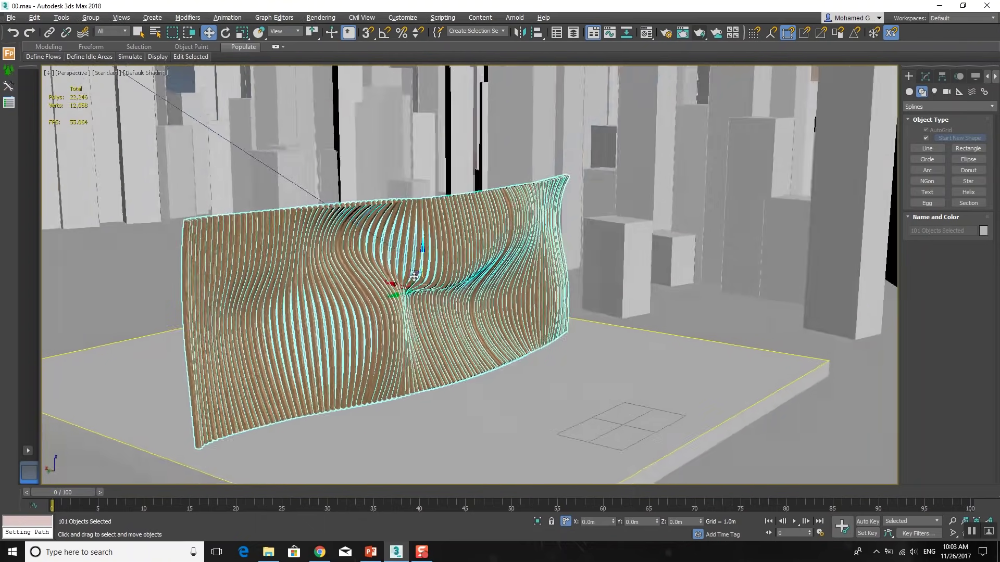
# Turn on Safe Frame, frame the wall, and start a render
pyautogui.hotkey('shift', 'f')
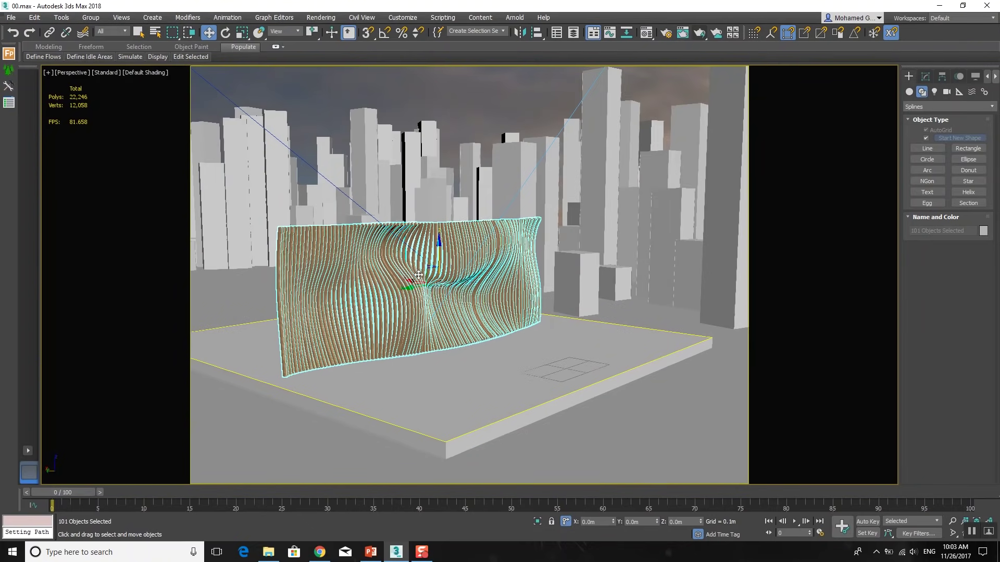
pyautogui.scroll(3, 421, 279)
pyautogui.moveTo(421, 279); pyautogui.dragTo(441, 270, button='middle')
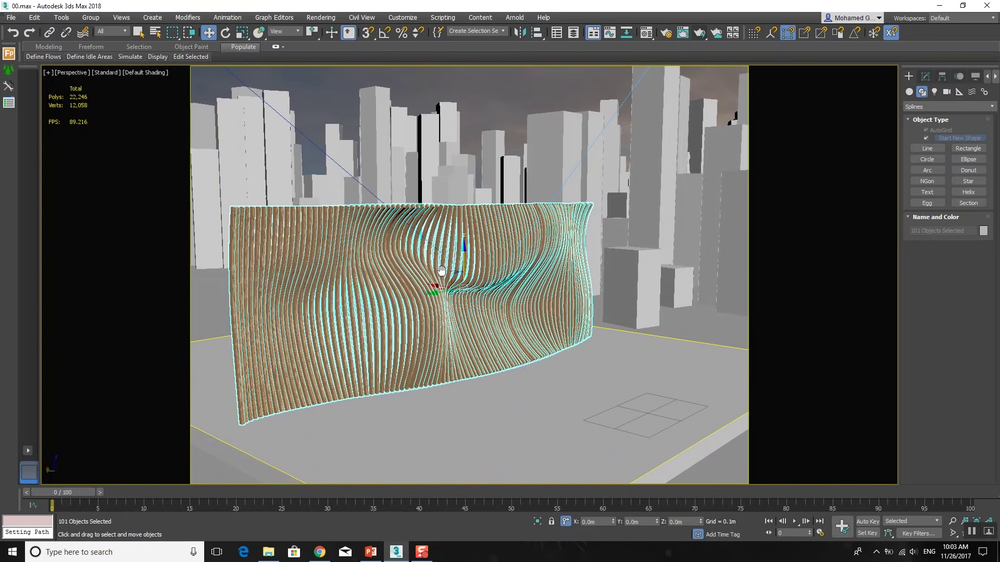
pyautogui.hotkey('shift', 'q')
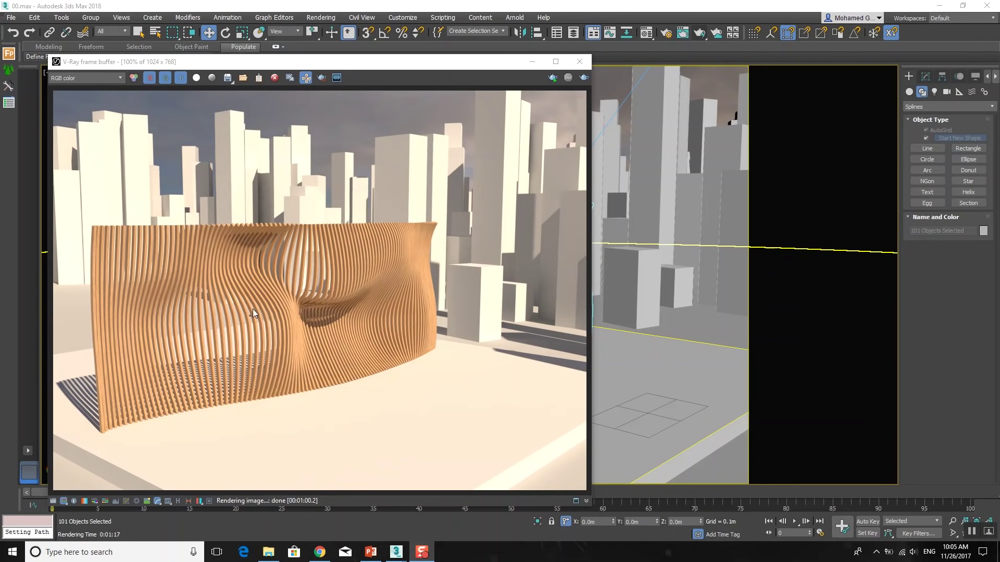
# Inspect the finished V-Ray render of the wood-slatted wall in the frame buffer
pyautogui.scroll(2, 245, 349)
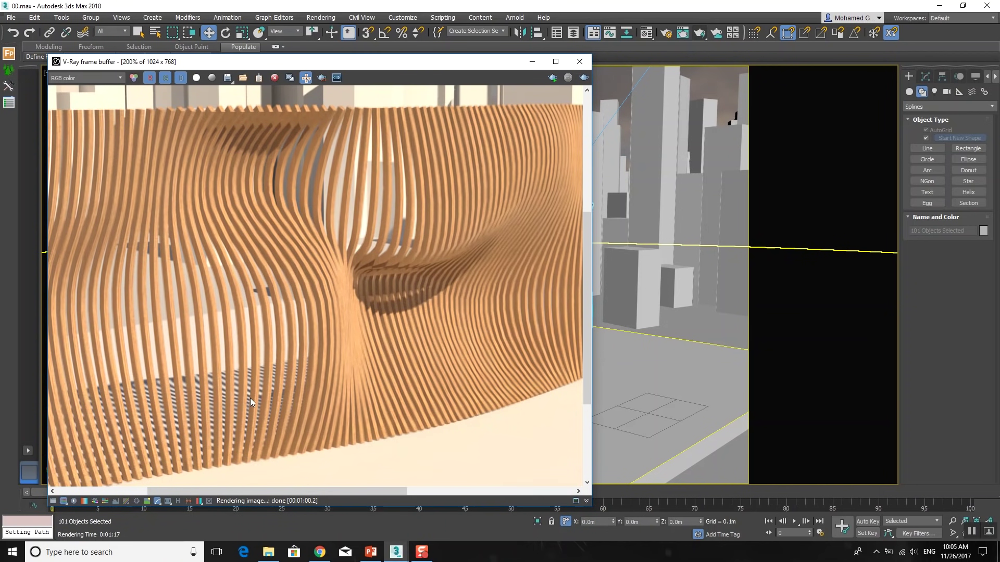
pyautogui.scroll(-2, 249, 398)
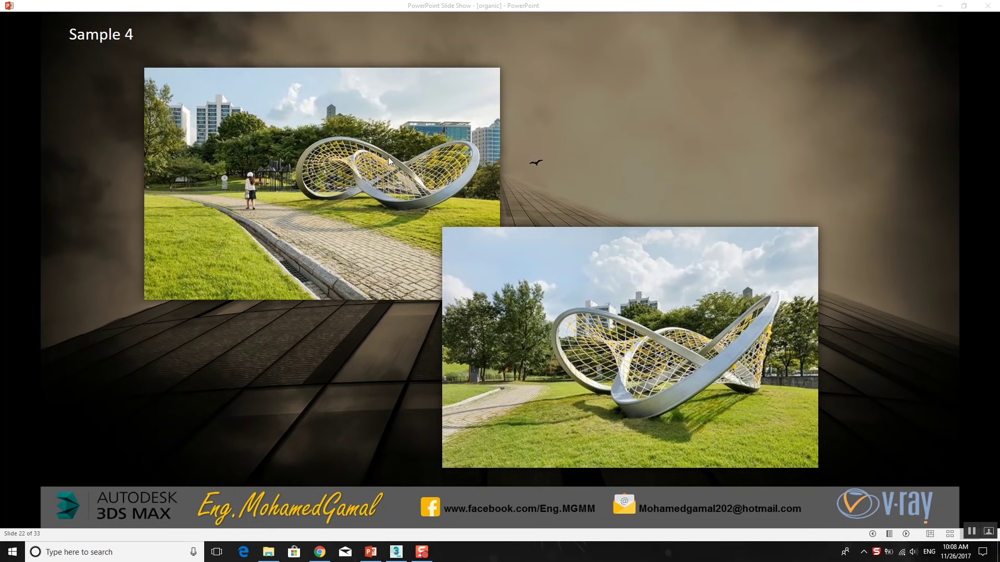
# Create a thick Torus Knot from Extended Primitives positioned on the base slab
pyautogui.click(400, 555)
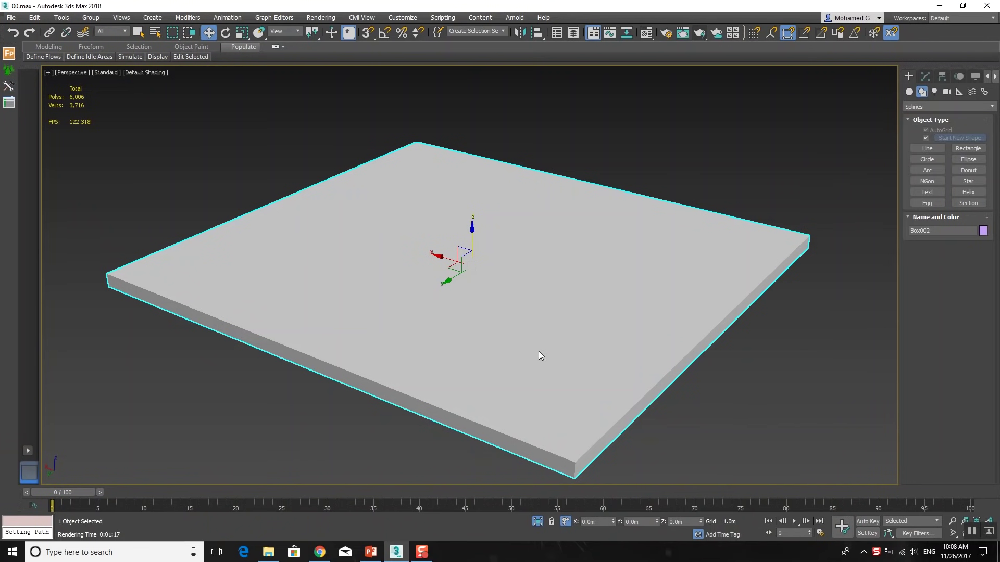
pyautogui.click(927, 107)
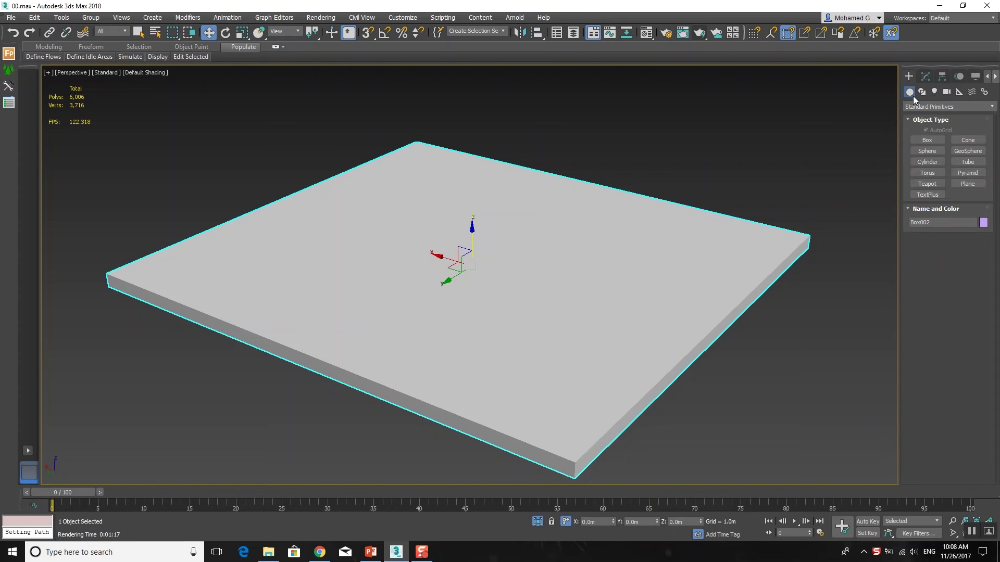
pyautogui.click(933, 107)
pyautogui.click(932, 124)
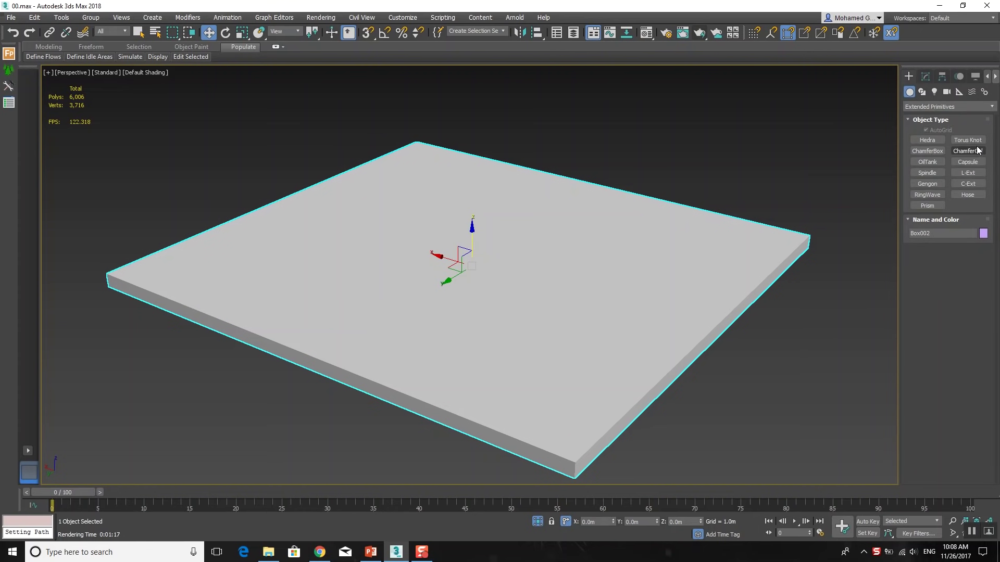
pyautogui.click(977, 144)
pyautogui.moveTo(461, 244)
pyautogui.mouseDown()
pyautogui.moveTo(535, 281)
pyautogui.moveTo(480, 265)
pyautogui.moveTo(512, 276)
pyautogui.mouseUp()
pyautogui.click(513, 268)
pyautogui.press('w')
pyautogui.moveTo(461, 222)
pyautogui.mouseDown()
pyautogui.moveTo(473, 147)
pyautogui.moveTo(463, 221)
pyautogui.mouseUp()
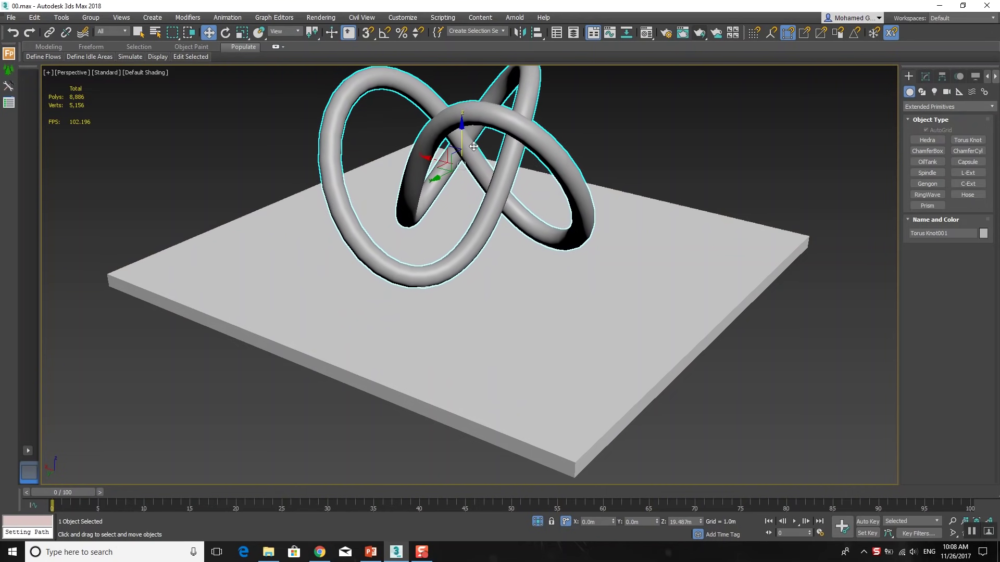
pyautogui.keyDown('alt'); pyautogui.moveTo(463, 222); pyautogui.dragTo(508, 223, button='middle'); pyautogui.keyUp('alt')
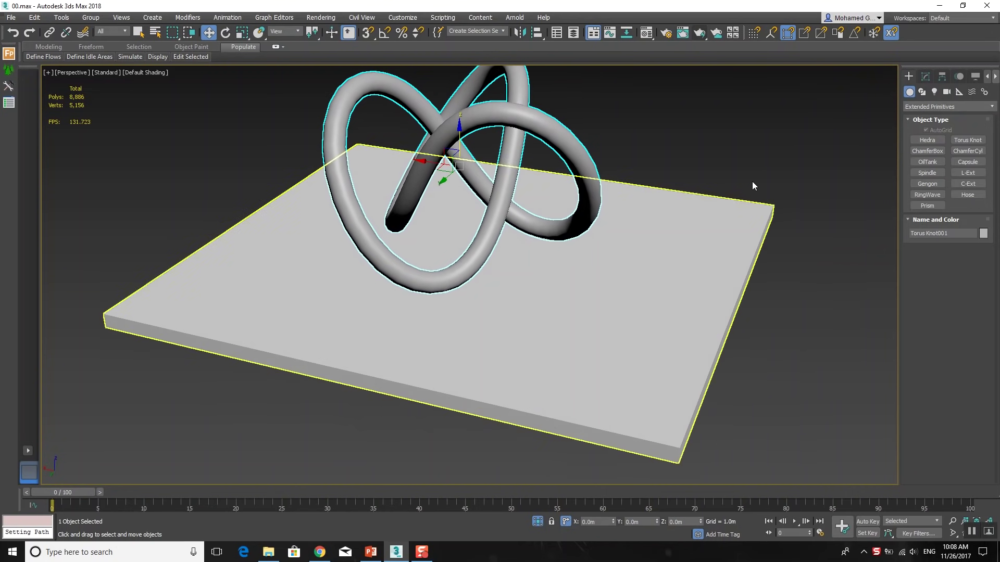
# Add an FFD 2x2x2 modifier to the torus knot
pyautogui.click(926, 77)
pyautogui.click(942, 104)
pyautogui.scroll(-5, 941, 105)
pyautogui.click(942, 121)
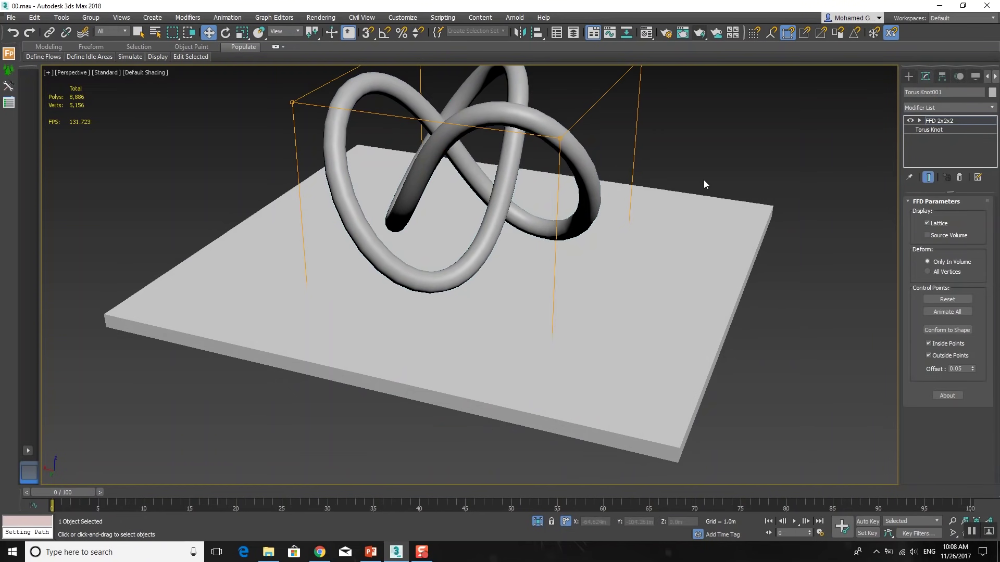
# Move the lattice's top points down and right-side points outward to squash and widen the knot
pyautogui.keyDown('alt'); pyautogui.moveTo(704, 179); pyautogui.dragTo(613, 254, button='middle'); pyautogui.keyUp('alt')
pyautogui.moveTo(650, 105); pyautogui.dragTo(187, 220)
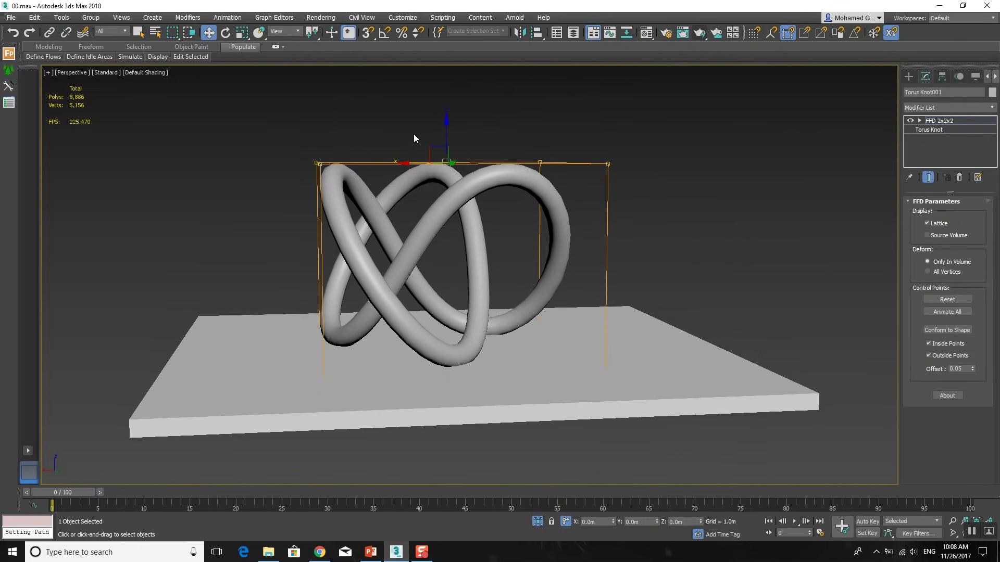
pyautogui.moveTo(442, 137); pyautogui.dragTo(436, 213)
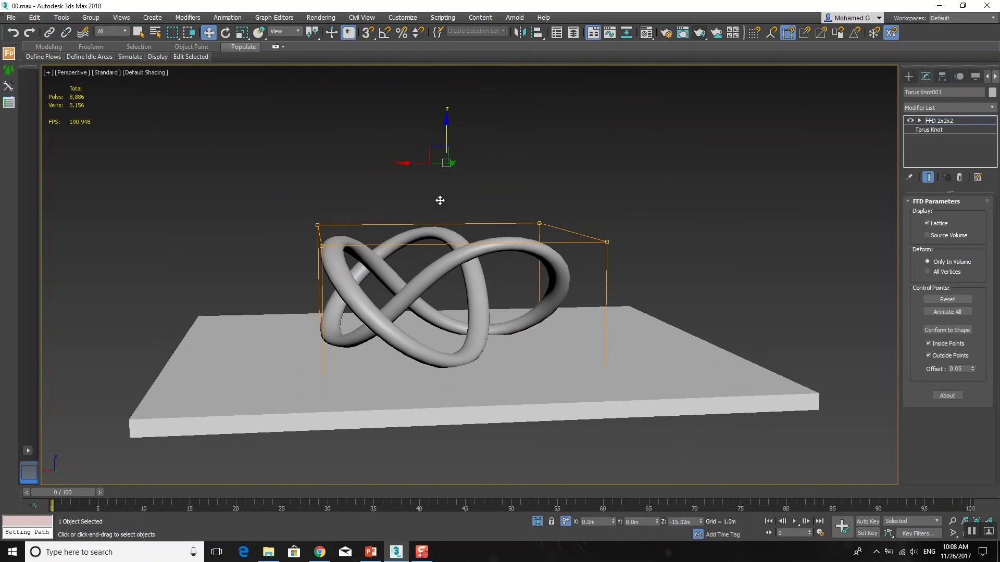
pyautogui.moveTo(480, 237)
pyautogui.keyDown('alt'); pyautogui.mouseDown(button='middle')
pyautogui.moveTo(483, 333)
pyautogui.moveTo(490, 280)
pyautogui.moveTo(504, 258)
pyautogui.moveTo(518, 267)
pyautogui.moveTo(626, 183)
pyautogui.mouseUp(button='middle'); pyautogui.keyUp('alt')
pyautogui.moveTo(626, 182); pyautogui.dragTo(520, 447)
pyautogui.moveTo(545, 300); pyautogui.dragTo(575, 302)
# Return to the Torus Knot base parameters and turn on Edged Faces display
pyautogui.click(932, 129)
pyautogui.moveTo(604, 234)
pyautogui.keyDown('alt'); pyautogui.mouseDown(button='middle')
pyautogui.moveTo(570, 243)
pyautogui.moveTo(637, 201)
pyautogui.moveTo(855, 270)
pyautogui.moveTo(681, 261)
pyautogui.moveTo(569, 284)
pyautogui.mouseUp(button='middle'); pyautogui.keyUp('alt')
pyautogui.press('F4')
pyautogui.scroll(3, 685, 264)
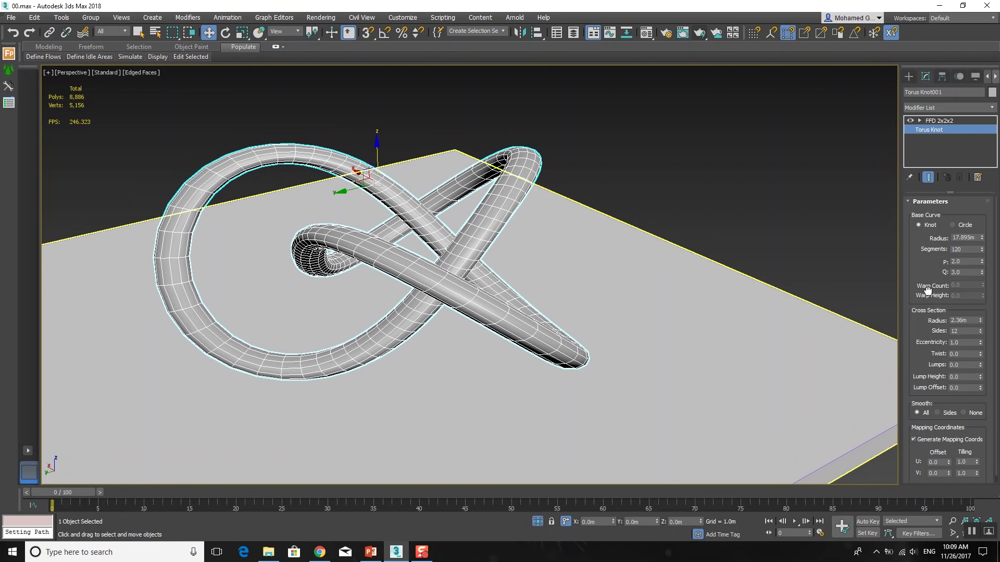
# Set the knot's cross-section to 4 sides with Smooth set to Sides
pyautogui.scroll(-1, 928, 290)
pyautogui.click(955, 324)
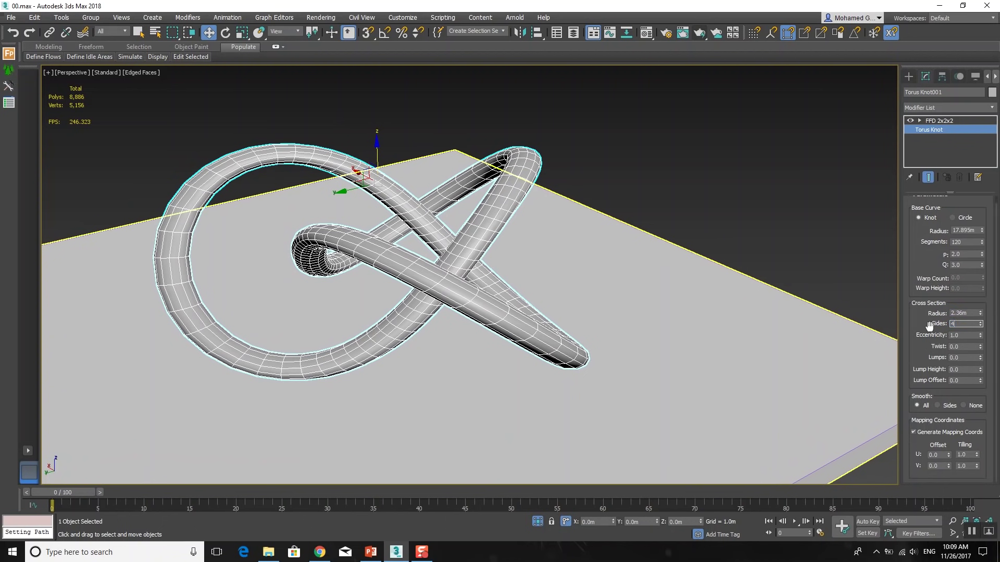
pyautogui.press('Return')
pyautogui.click(943, 407)
# Orbit around the flattened band and compare it with the reference slides
pyautogui.moveTo(595, 313)
pyautogui.keyDown('alt'); pyautogui.mouseDown(button='middle')
pyautogui.moveTo(543, 294)
pyautogui.moveTo(632, 308)
pyautogui.moveTo(589, 303)
pyautogui.mouseUp(button='middle'); pyautogui.keyUp('alt')
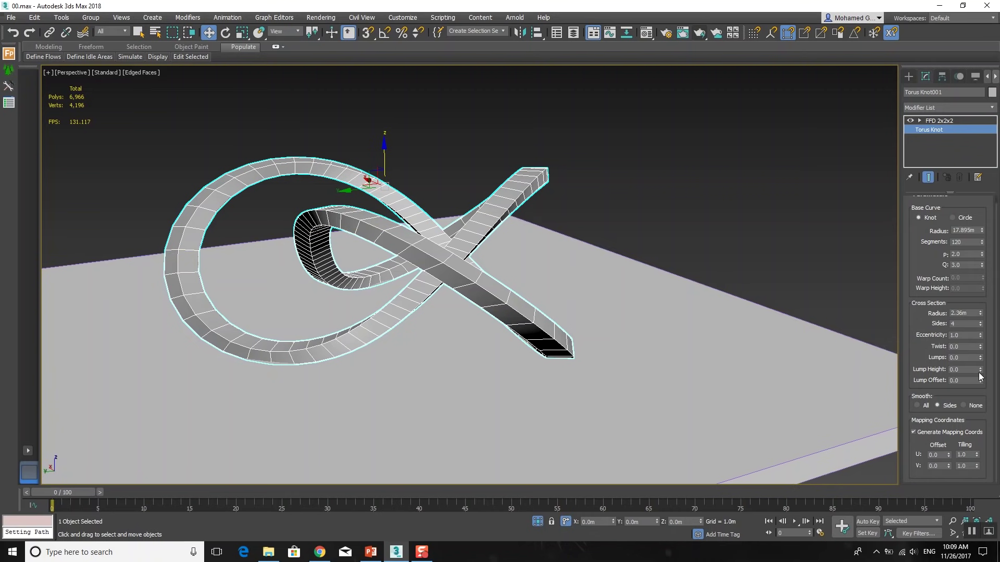
pyautogui.keyDown('alt'); pyautogui.moveTo(448, 271); pyautogui.dragTo(482, 261, button='middle'); pyautogui.keyUp('alt')
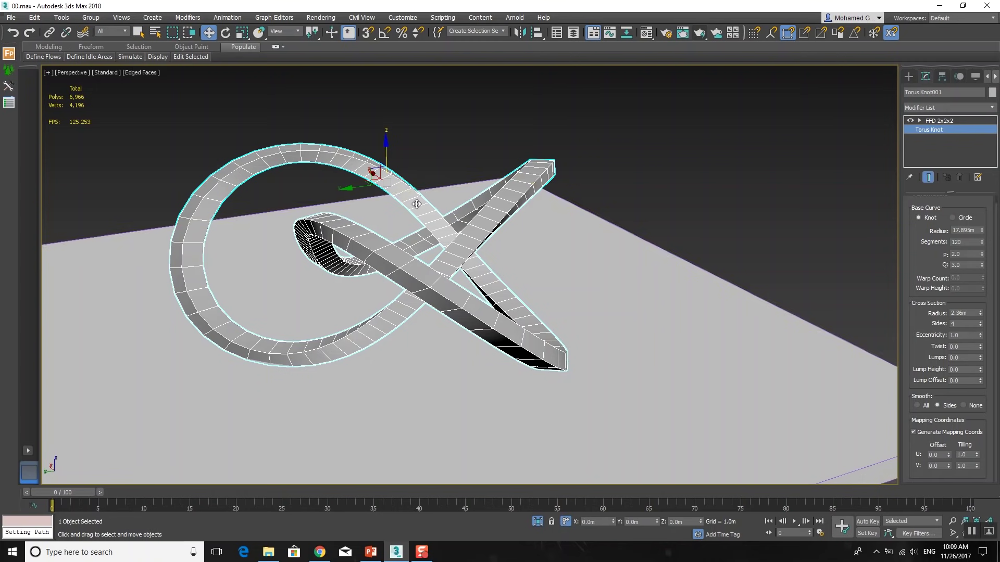
pyautogui.moveTo(368, 339)
pyautogui.keyDown('alt'); pyautogui.mouseDown(button='middle')
pyautogui.moveTo(364, 348)
pyautogui.moveTo(464, 339)
pyautogui.moveTo(390, 358)
pyautogui.mouseUp(button='middle'); pyautogui.keyUp('alt')
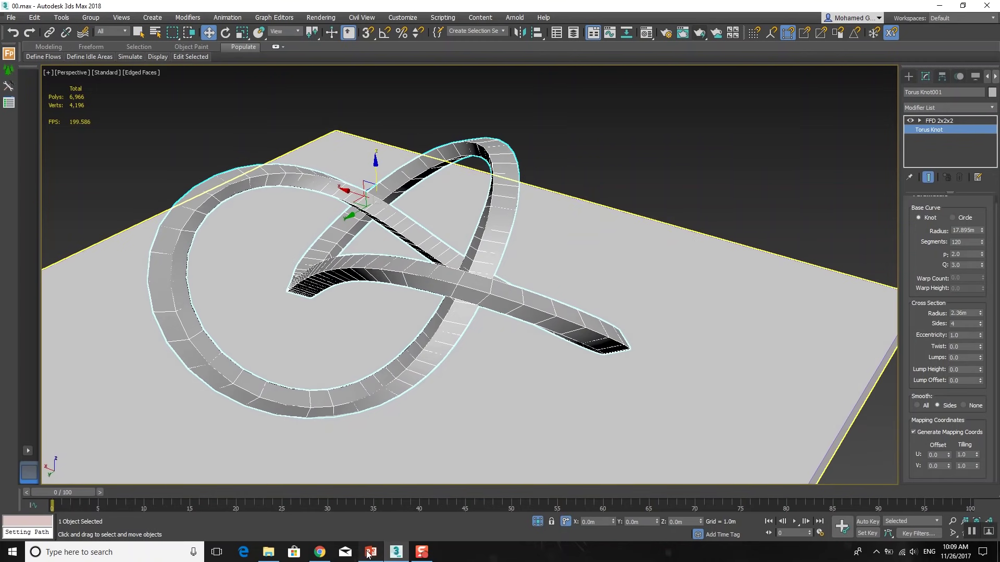
pyautogui.click(370, 552)
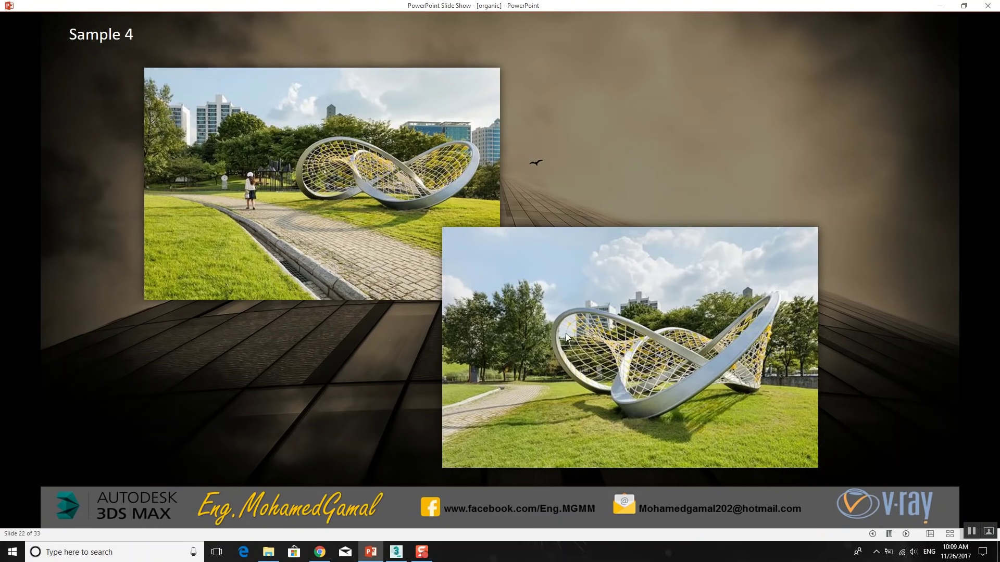
pyautogui.click(396, 552)
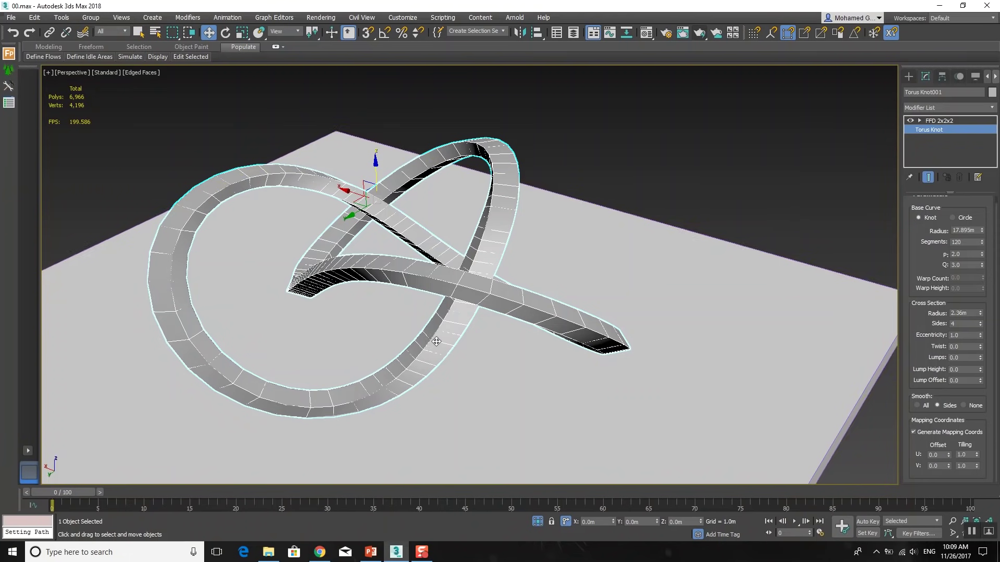
# Convert the torus knot to Editable Poly and select one inner edge loop
pyautogui.rightClick(424, 330)
pyautogui.moveTo(453, 442)
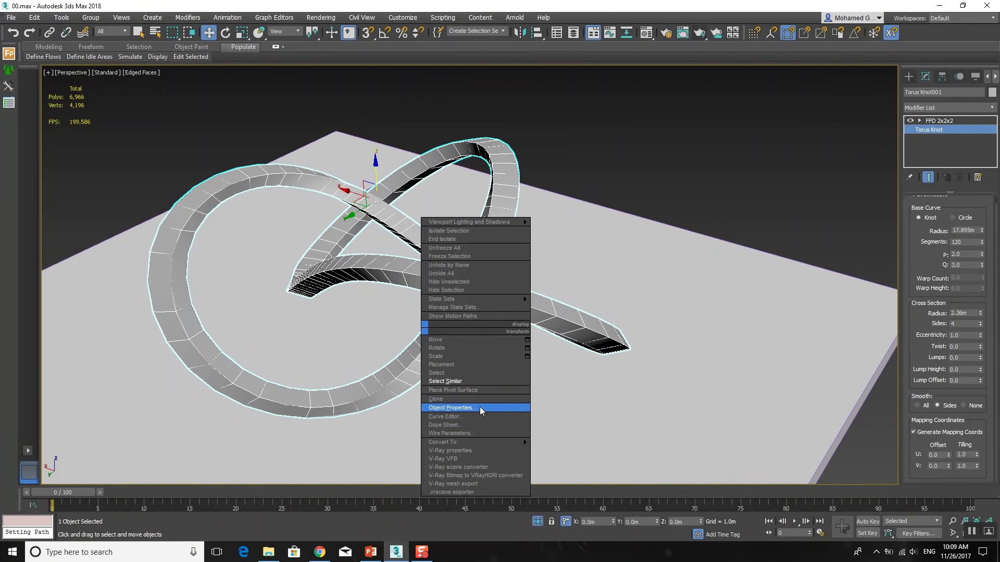
pyautogui.click(574, 448)
pyautogui.press('2')
pyautogui.moveTo(401, 379)
pyautogui.keyDown('alt'); pyautogui.mouseDown(button='middle')
pyautogui.moveTo(298, 340)
pyautogui.moveTo(241, 285)
pyautogui.mouseUp(button='middle'); pyautogui.keyUp('alt')
pyautogui.moveTo(250, 240)
pyautogui.keyDown('alt'); pyautogui.mouseDown(button='middle')
pyautogui.moveTo(317, 242)
pyautogui.moveTo(288, 241)
pyautogui.mouseUp(button='middle'); pyautogui.keyUp('alt')
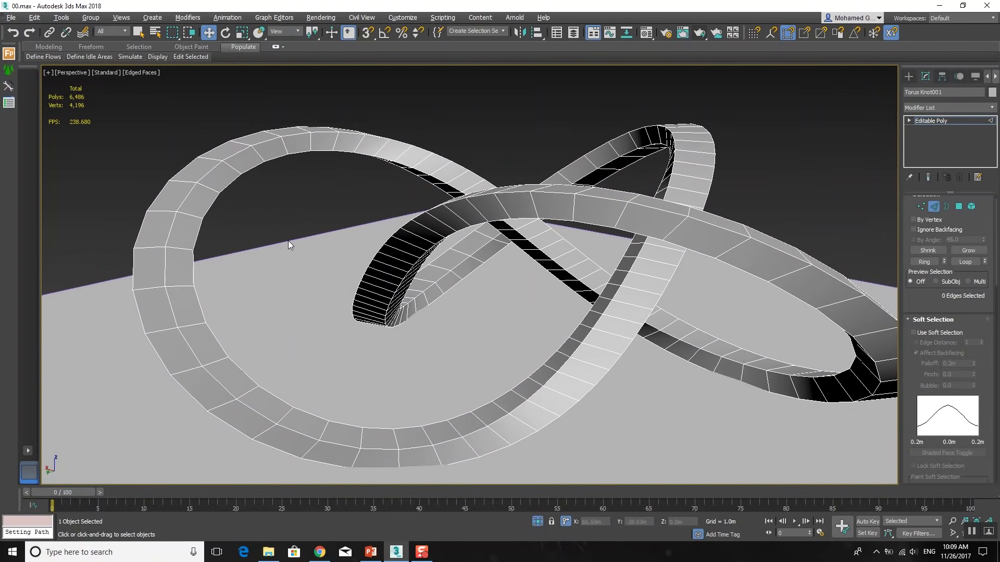
pyautogui.click(194, 278)
pyautogui.hotkey('alt', 'l')
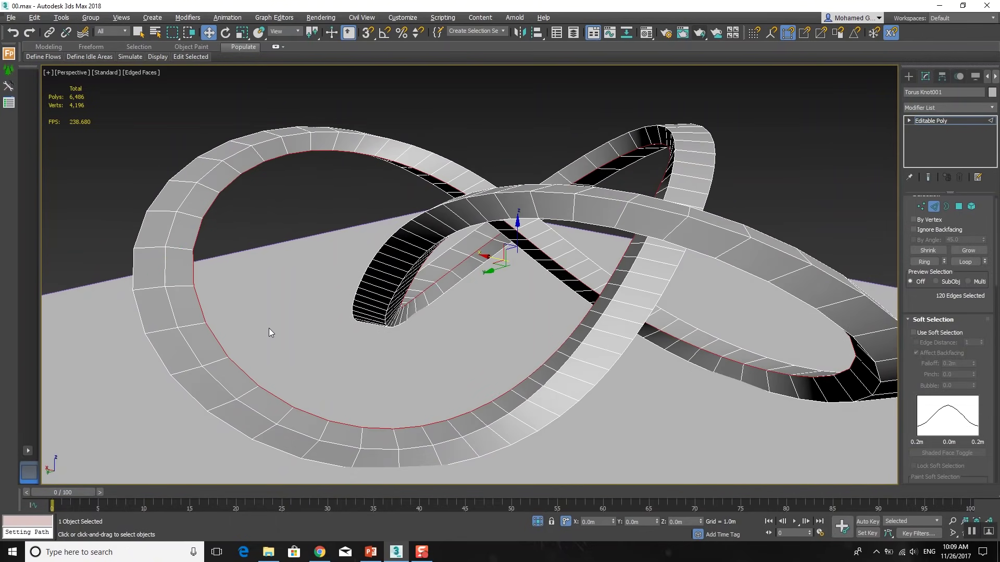
# Add the opposite inner edge loop, split them, and convert to the faces between
pyautogui.moveTo(355, 340)
pyautogui.keyDown('alt'); pyautogui.mouseDown(button='middle')
pyautogui.moveTo(389, 345)
pyautogui.moveTo(485, 319)
pyautogui.moveTo(358, 345)
pyautogui.mouseUp(button='middle'); pyautogui.keyUp('alt')
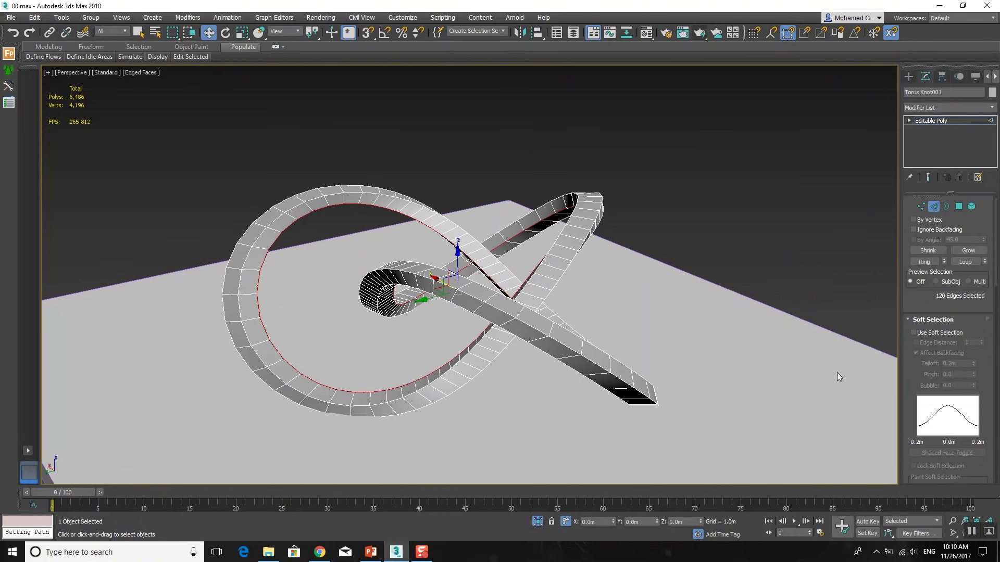
pyautogui.moveTo(915, 300); pyautogui.dragTo(920, 226)
pyautogui.scroll(-3, 960, 392)
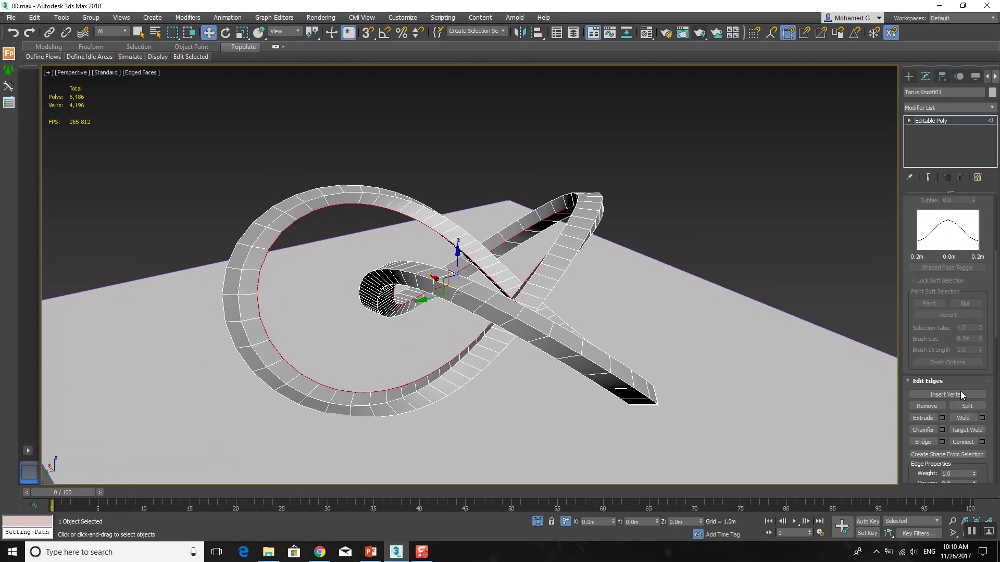
pyautogui.moveTo(469, 292)
pyautogui.keyDown('alt'); pyautogui.mouseDown(button='middle')
pyautogui.moveTo(443, 323)
pyautogui.moveTo(549, 329)
pyautogui.mouseUp(button='middle'); pyautogui.keyUp('alt')
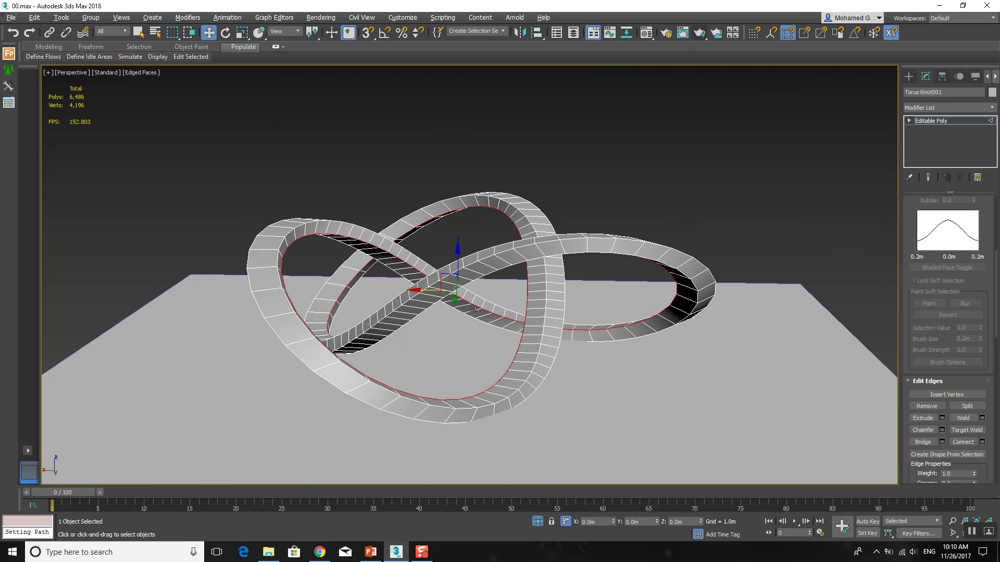
pyautogui.scroll(5, 475, 311)
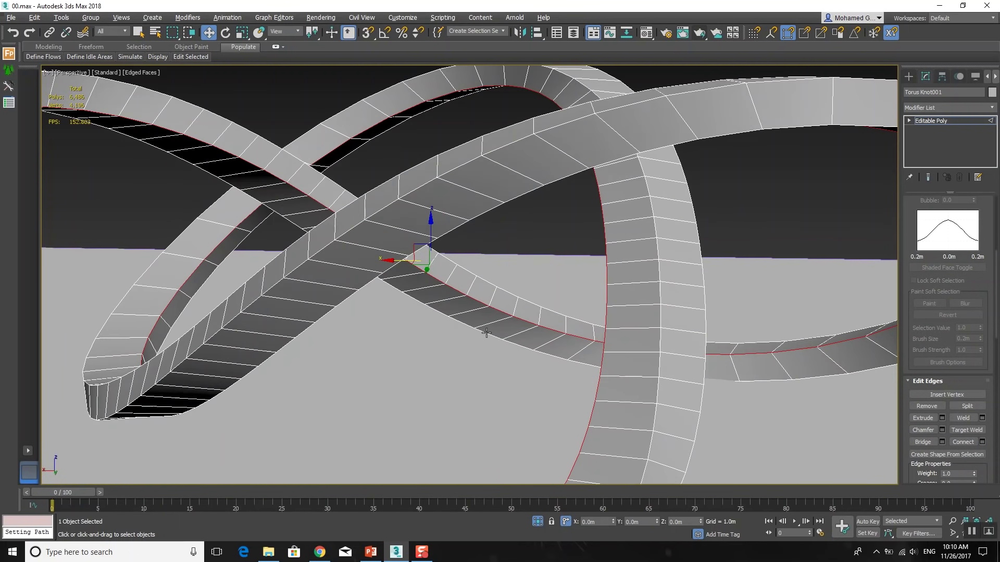
pyautogui.keyDown('ctrl'); pyautogui.click(498, 363); pyautogui.keyUp('ctrl')
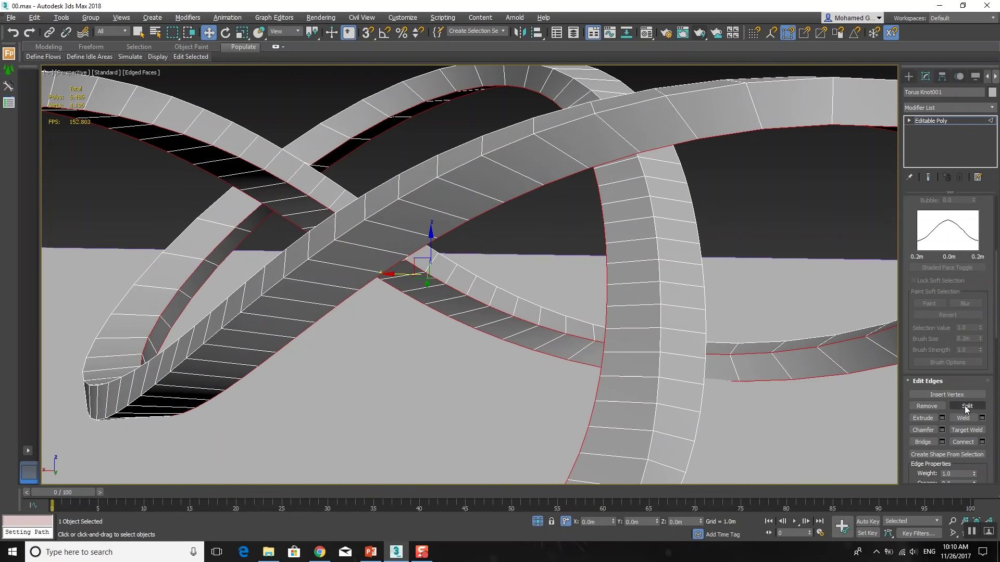
pyautogui.scroll(-3, 556, 287)
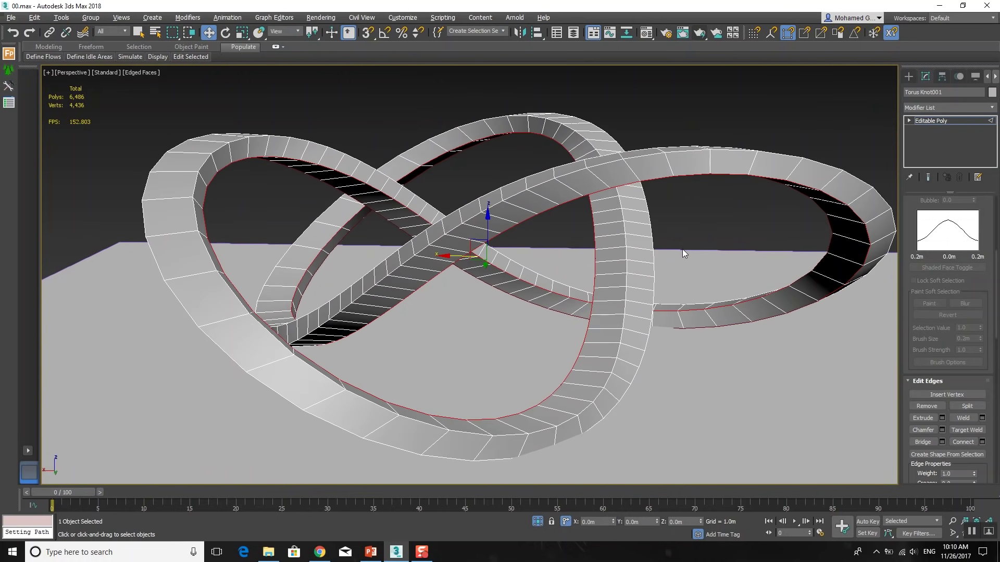
pyautogui.hotkey('ctrl', '4')
pyautogui.moveTo(521, 281)
pyautogui.keyDown('alt'); pyautogui.mouseDown(button='middle')
pyautogui.moveTo(521, 297)
pyautogui.moveTo(492, 286)
pyautogui.moveTo(485, 309)
pyautogui.mouseUp(button='middle'); pyautogui.keyUp('alt')
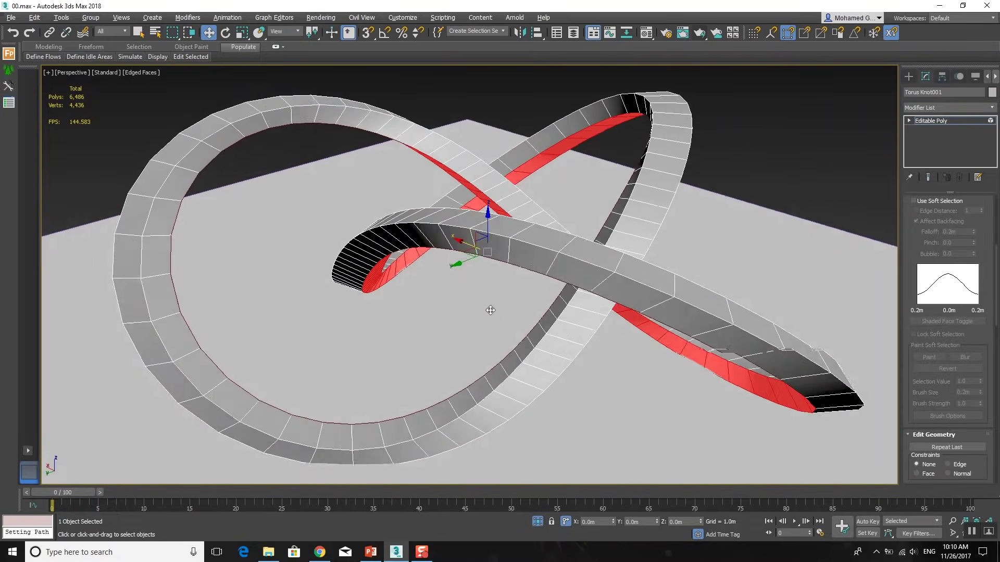
# Detach the selected inner face strip as Object001
pyautogui.keyDown('alt'); pyautogui.moveTo(485, 308); pyautogui.dragTo(513, 299, button='middle'); pyautogui.keyUp('alt')
pyautogui.scroll(-2, 939, 281)
pyautogui.scroll(-3, 929, 364)
pyautogui.scroll(-2, 927, 387)
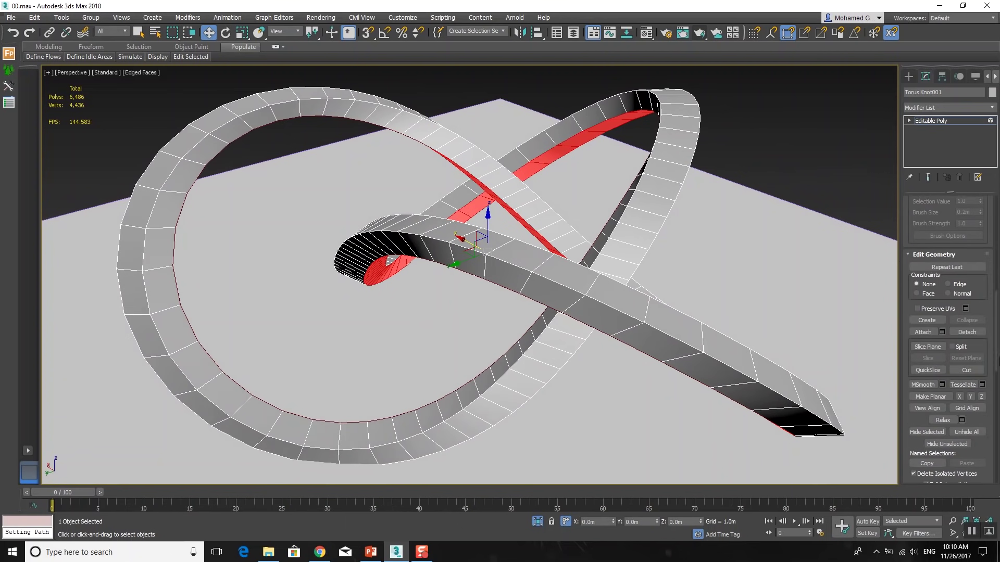
pyautogui.click(970, 301)
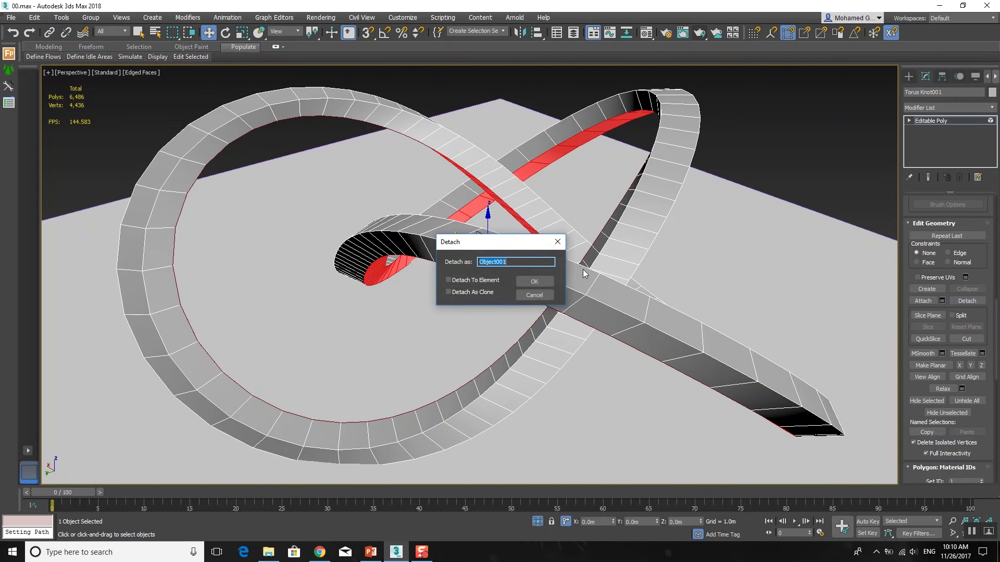
pyautogui.click(536, 277)
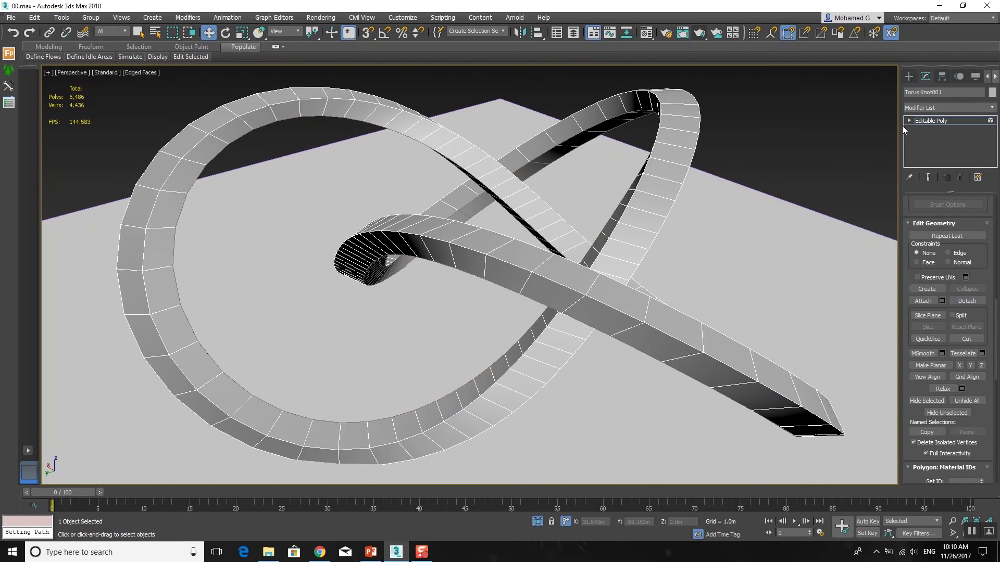
# Switch to Border level and select the knot's inner open border
pyautogui.press('3')
pyautogui.click(909, 121)
pyautogui.keyDown('alt'); pyautogui.moveTo(407, 239); pyautogui.dragTo(440, 223, button='middle'); pyautogui.keyUp('alt')
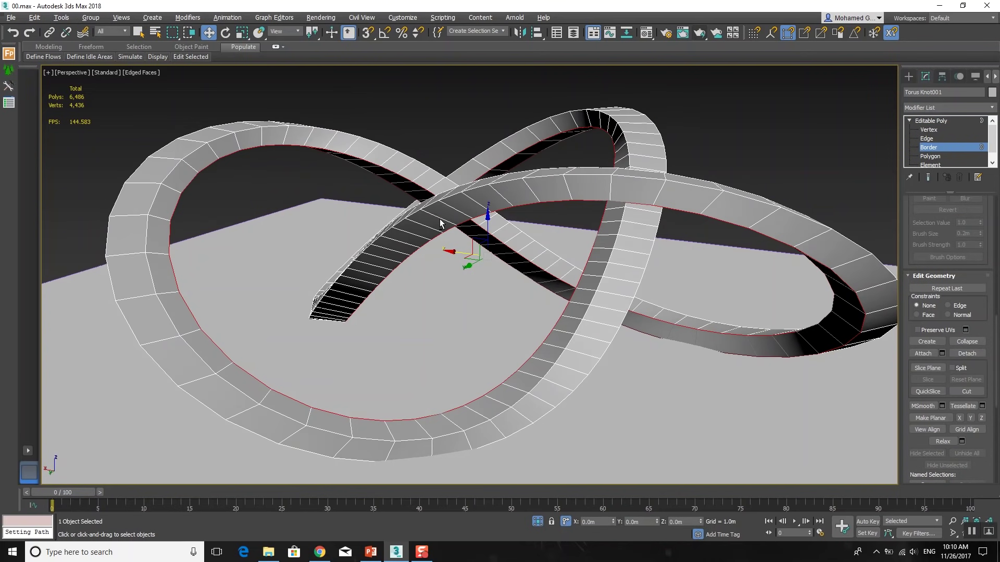
pyautogui.moveTo(387, 146); pyautogui.dragTo(375, 171)
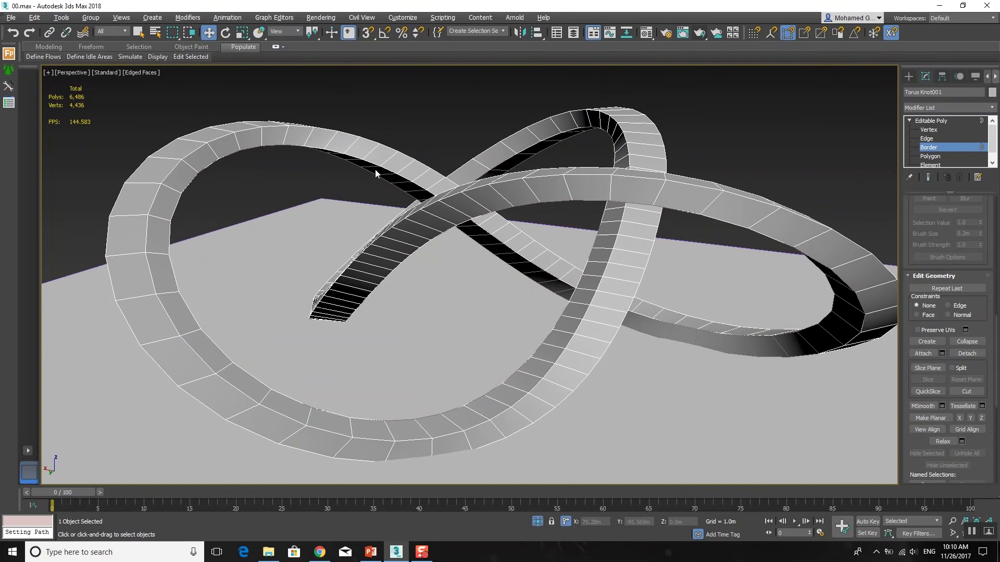
pyautogui.click(383, 168)
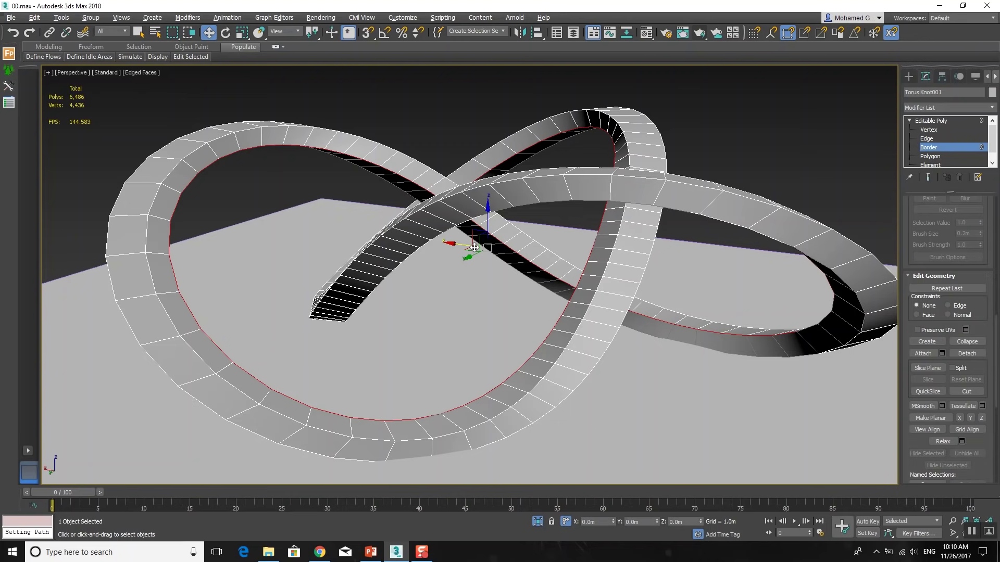
pyautogui.keyDown('shift'); pyautogui.moveTo(471, 252); pyautogui.dragTo(546, 232); pyautogui.keyUp('shift')
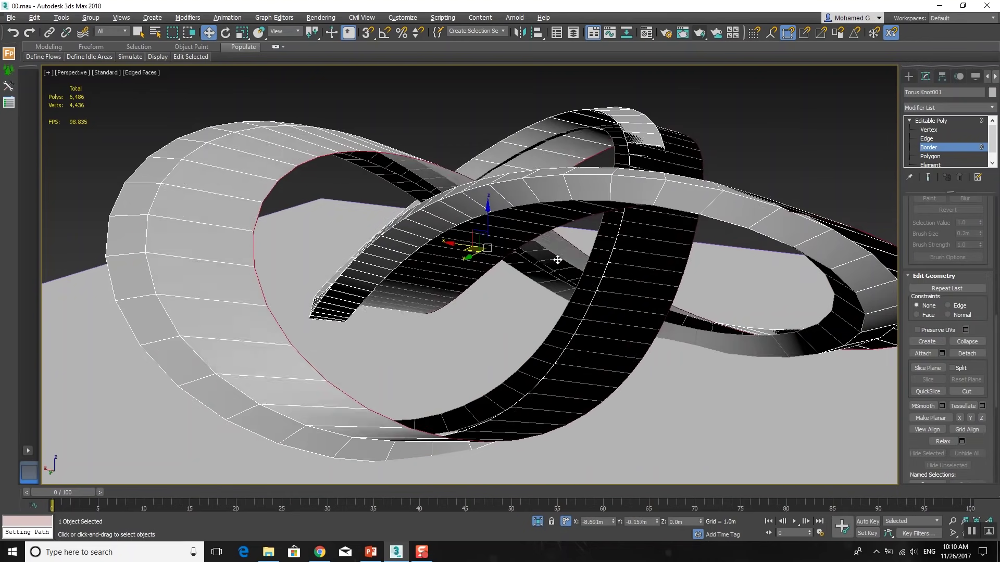
# Shift-scale the inner border inward, extruding a fan of faces toward the knot's centre
pyautogui.moveTo(545, 231)
pyautogui.keyDown('alt'); pyautogui.mouseDown(button='middle')
pyautogui.moveTo(483, 293)
pyautogui.moveTo(482, 281)
pyautogui.mouseUp(button='middle'); pyautogui.keyUp('alt')
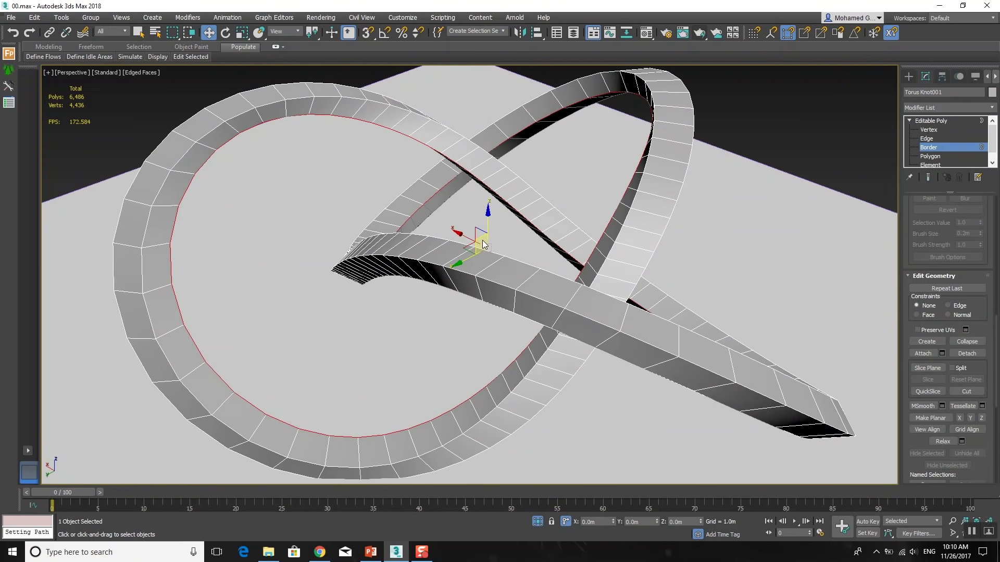
pyautogui.rightClick(483, 245)
pyautogui.click(513, 276)
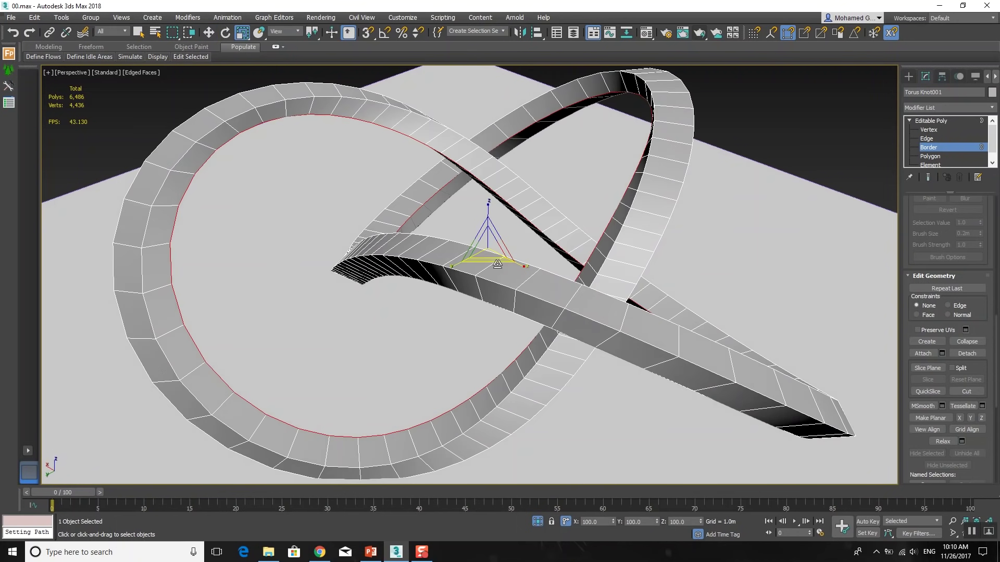
pyautogui.moveTo(489, 251)
pyautogui.keyDown('shift'); pyautogui.mouseDown()
pyautogui.moveTo(519, 521)
pyautogui.moveTo(796, 104)
pyautogui.mouseUp(); pyautogui.keyUp('shift')
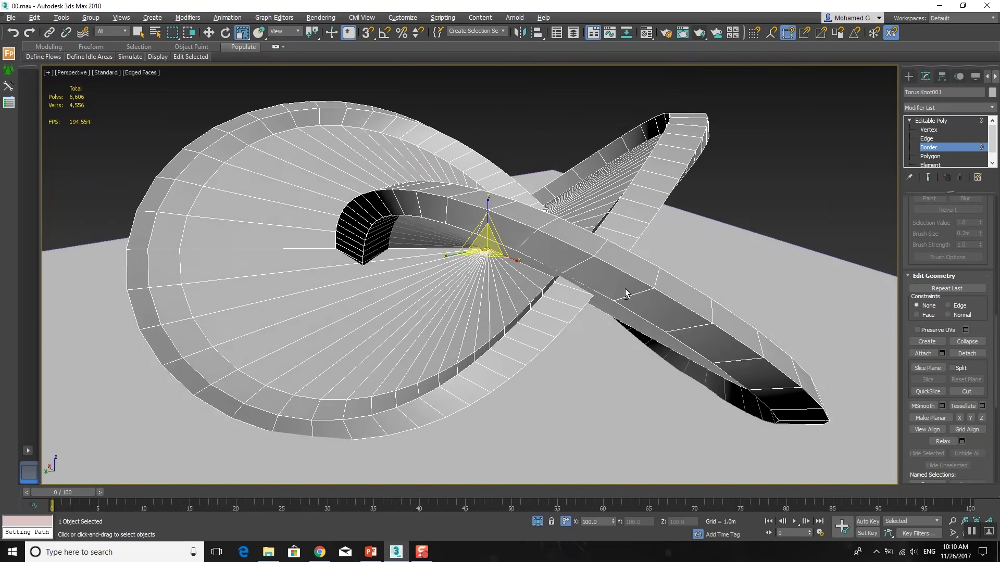
pyautogui.keyDown('alt'); pyautogui.moveTo(739, 358); pyautogui.dragTo(630, 290, button='middle'); pyautogui.keyUp('alt')
# Ring-select the infill's radial edges and connect them with 11 segments
pyautogui.click(927, 139)
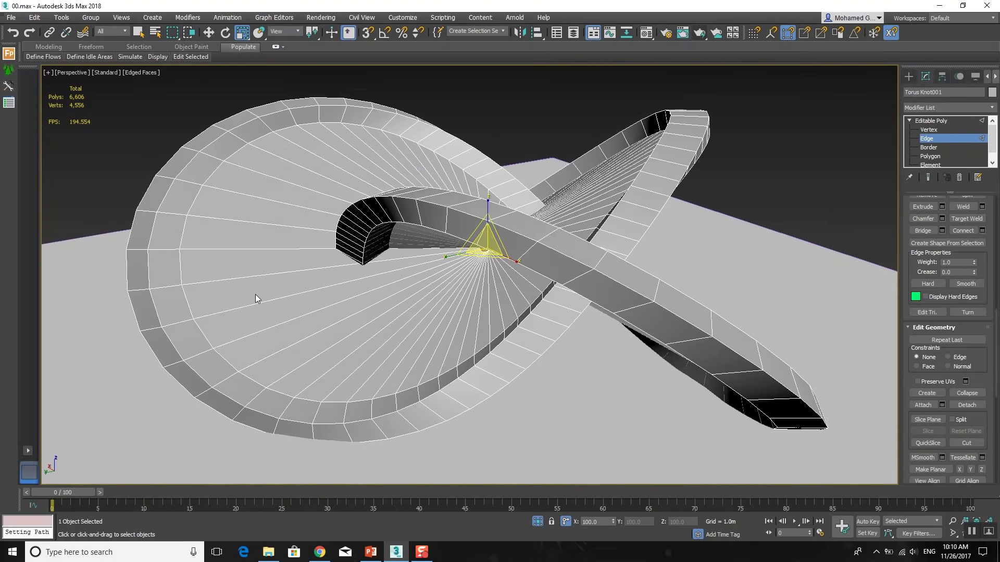
pyautogui.click(258, 276)
pyautogui.keyDown('alt'); pyautogui.moveTo(352, 294); pyautogui.dragTo(349, 294, button='middle'); pyautogui.keyUp('alt')
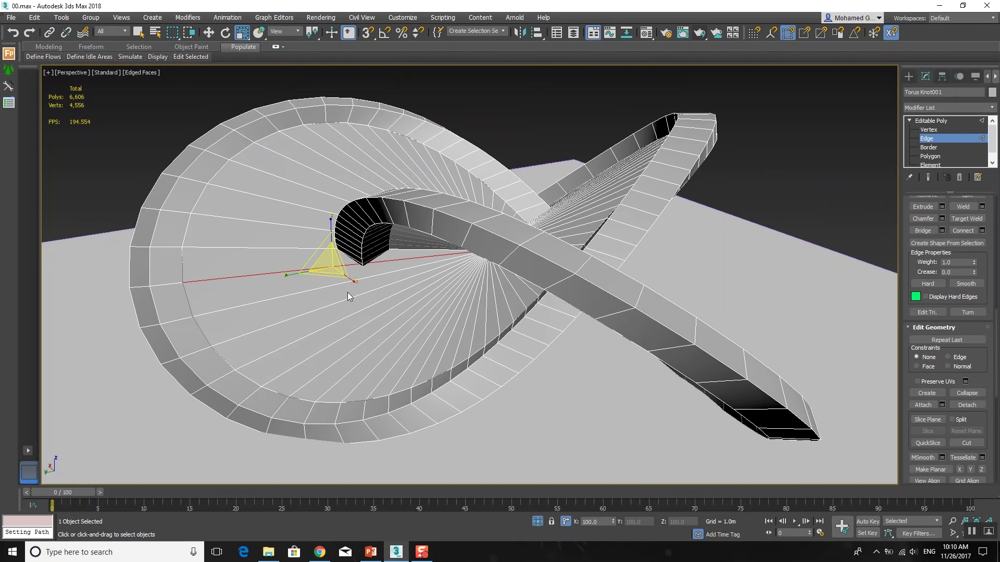
pyautogui.keyDown('shift'); pyautogui.click(350, 290); pyautogui.keyUp('shift')
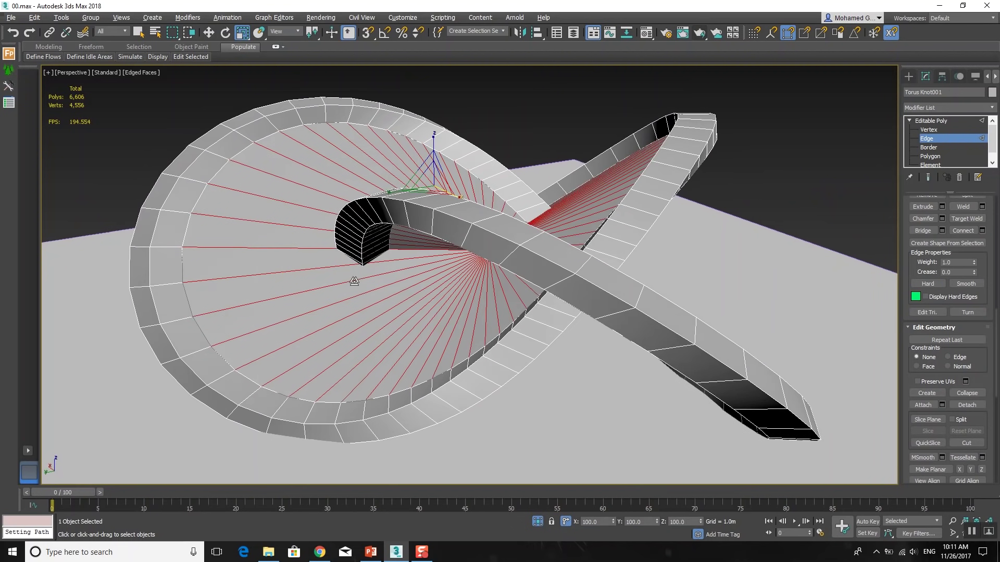
pyautogui.rightClick(727, 348)
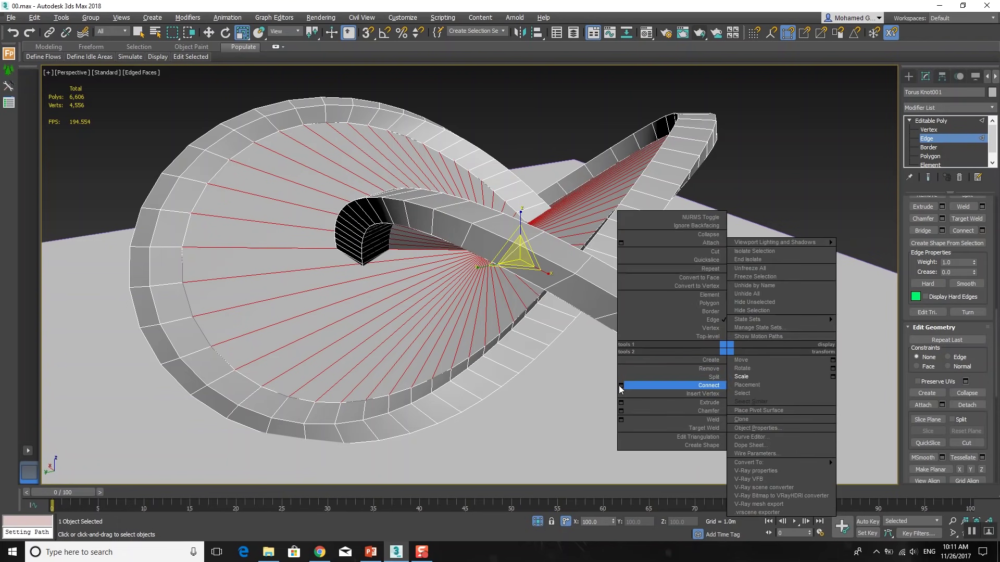
pyautogui.click(621, 385)
pyautogui.moveTo(477, 282); pyautogui.dragTo(479, 262)
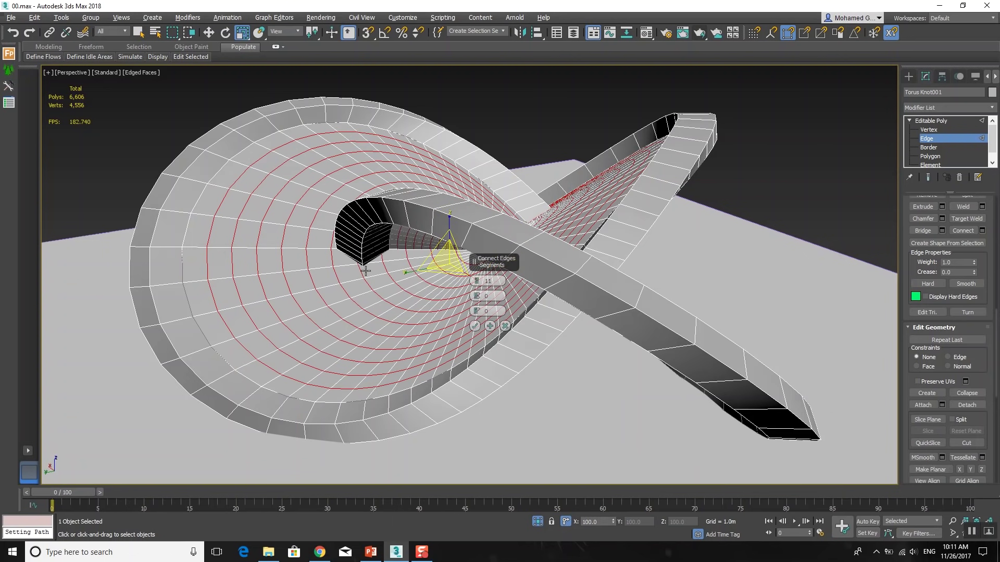
pyautogui.keyDown('alt'); pyautogui.moveTo(400, 265); pyautogui.dragTo(355, 251, button='middle'); pyautogui.keyUp('alt')
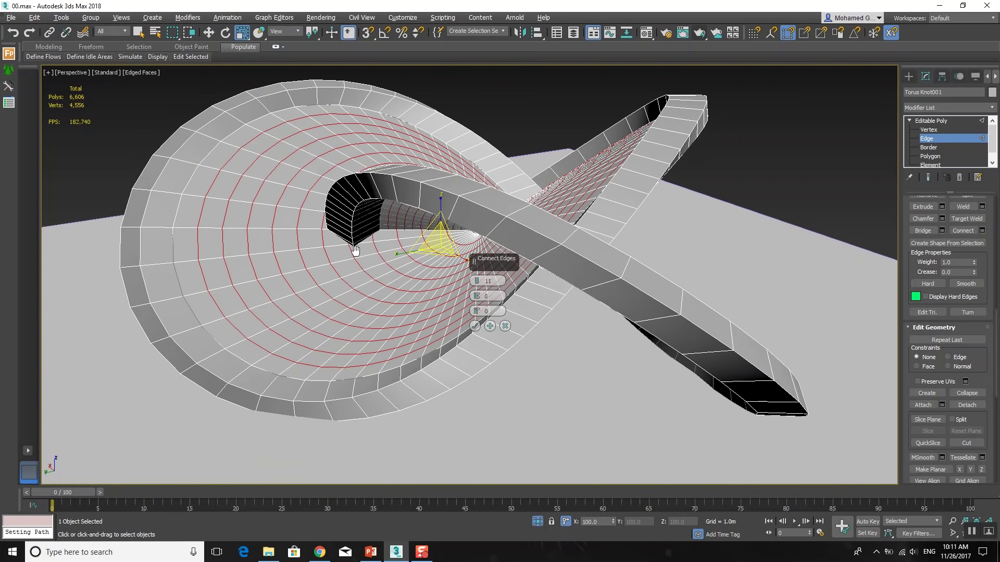
pyautogui.click(475, 326)
pyautogui.press('w')
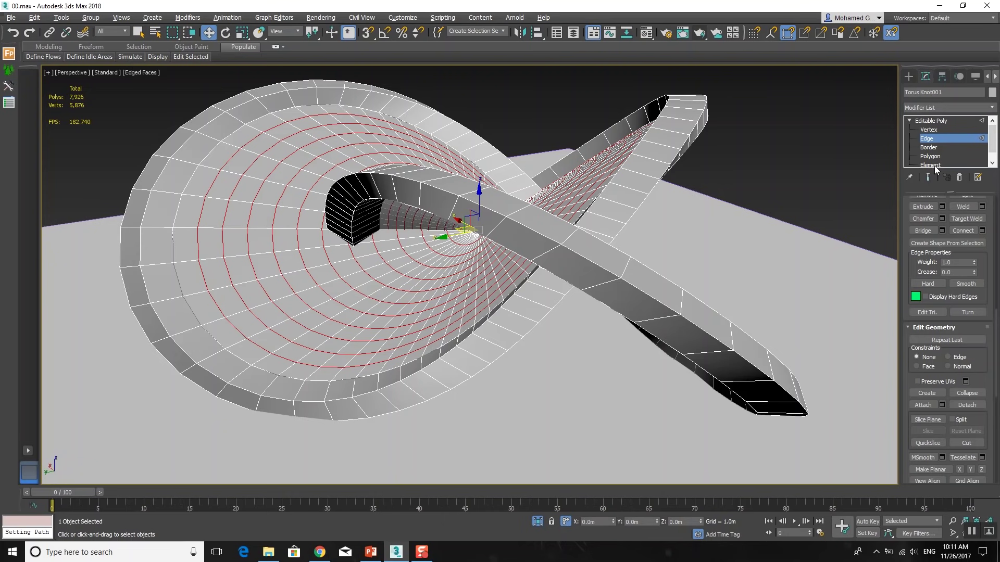
# Inspect the infill by selecting one of its polygons and its inner edge loop
pyautogui.click(946, 122)
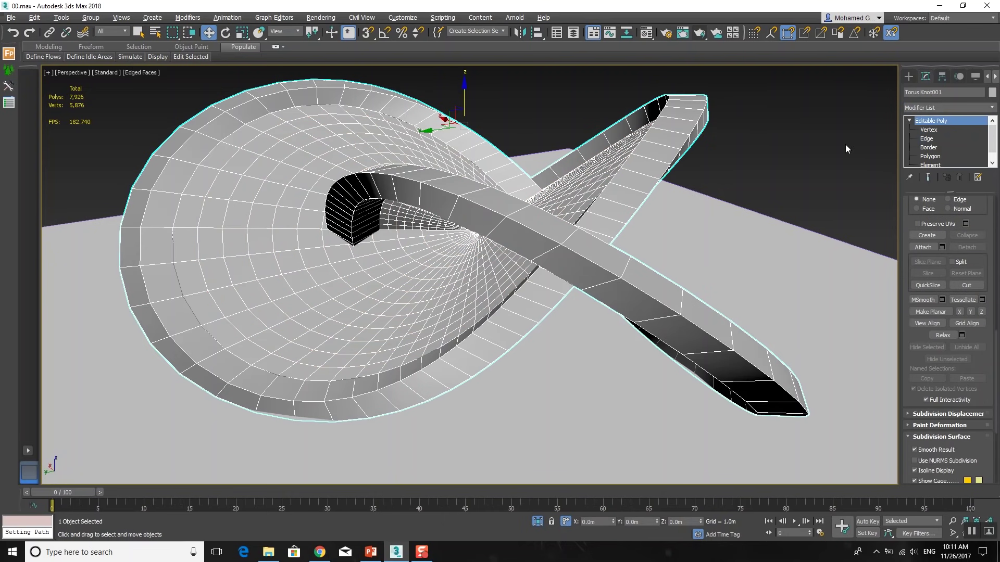
pyautogui.moveTo(528, 106)
pyautogui.keyDown('alt'); pyautogui.mouseDown(button='middle')
pyautogui.moveTo(360, 177)
pyautogui.moveTo(220, 170)
pyautogui.mouseUp(button='middle'); pyautogui.keyUp('alt')
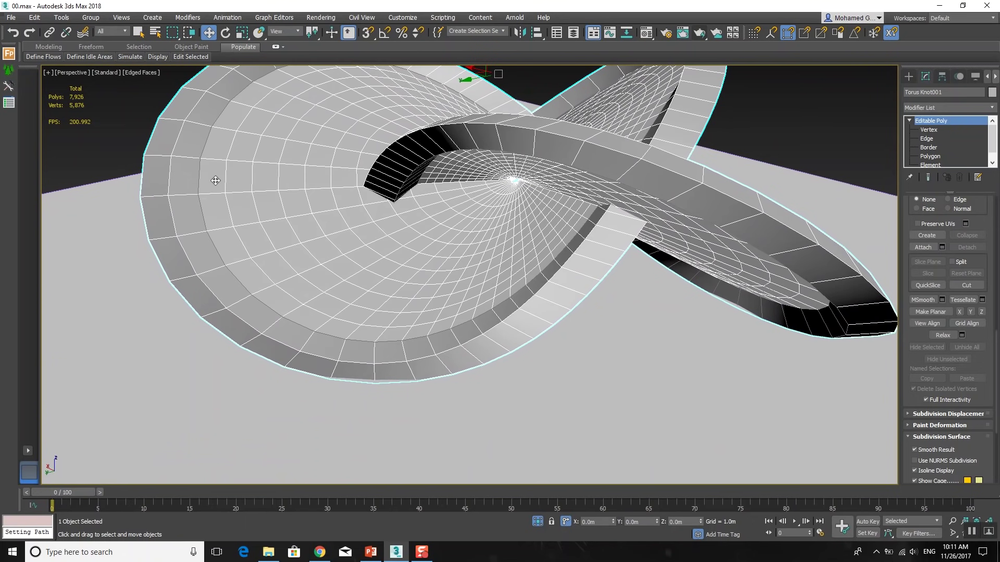
pyautogui.click(927, 158)
pyautogui.click(400, 241)
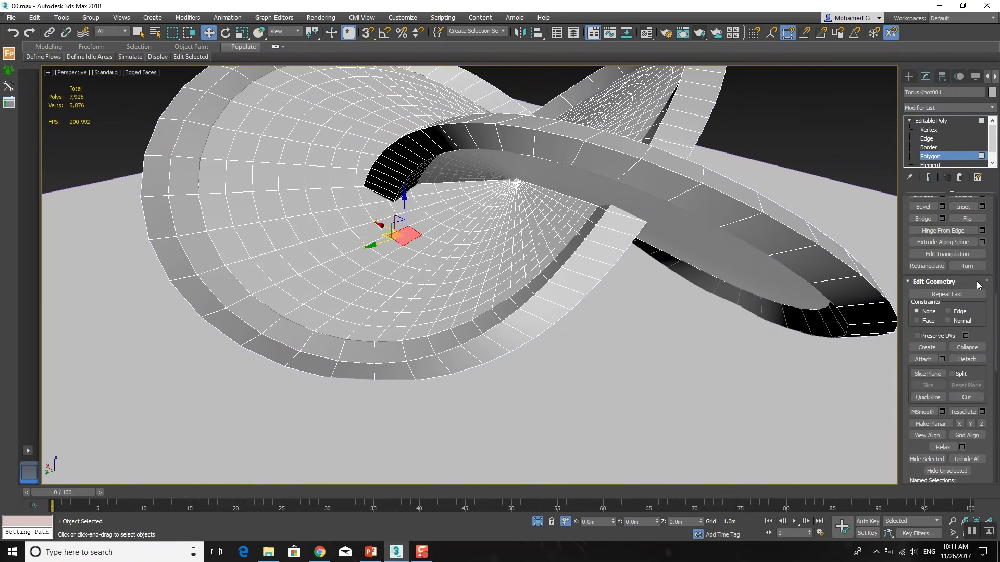
pyautogui.scroll(3, 945, 401)
pyautogui.scroll(3, 935, 286)
pyautogui.scroll(-2, 936, 286)
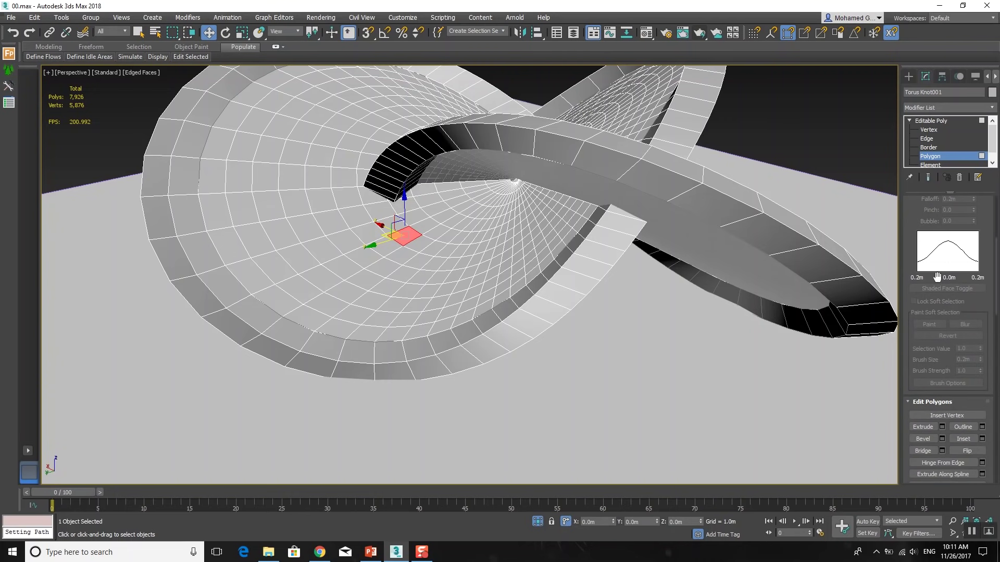
pyautogui.click(942, 139)
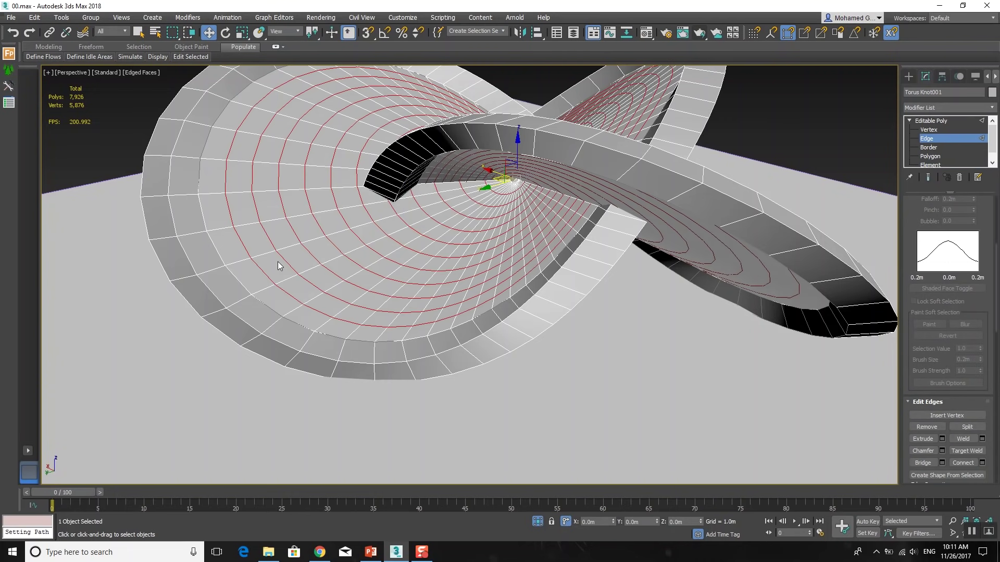
pyautogui.click(250, 293)
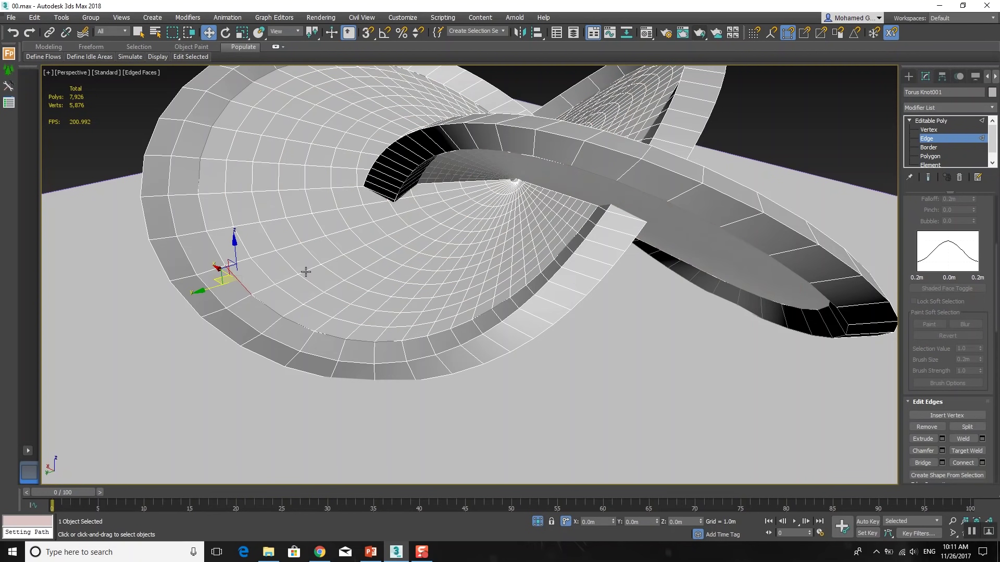
pyautogui.hotkey('alt', 'l')
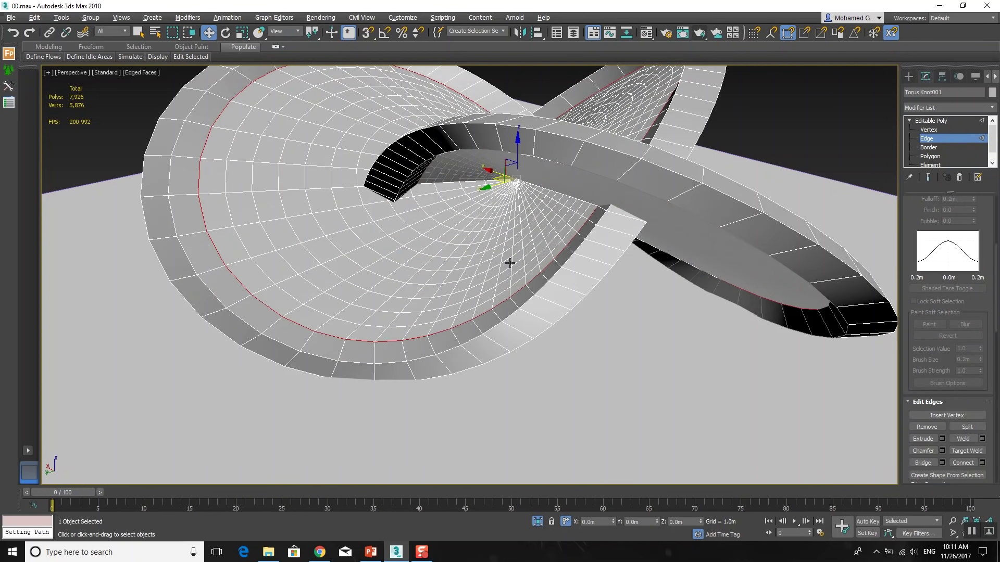
pyautogui.scroll(-4, 971, 407)
pyautogui.scroll(-1, 971, 407)
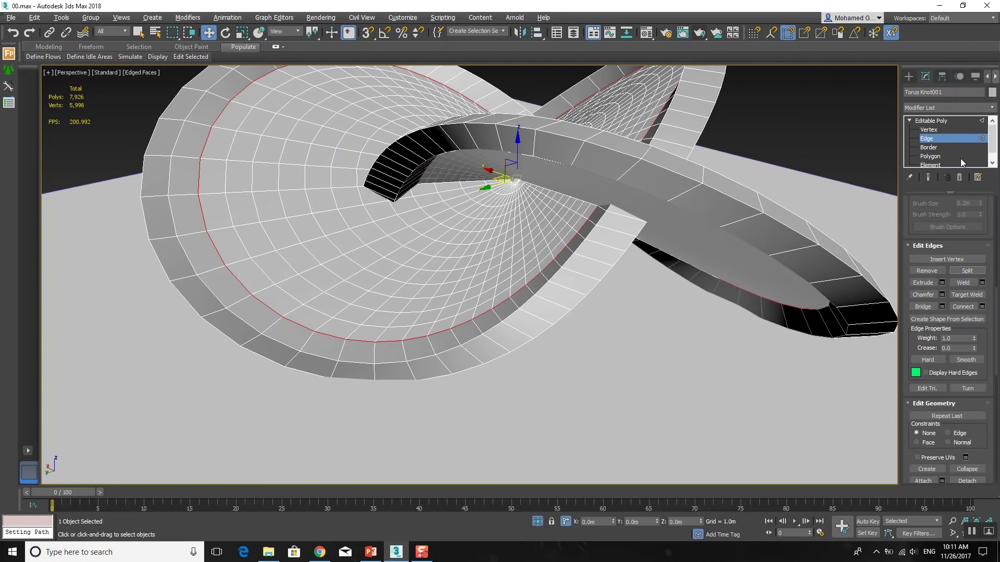
# Select the inner fan-shaped element and detach it as Object002
pyautogui.click(930, 164)
pyautogui.click(391, 285)
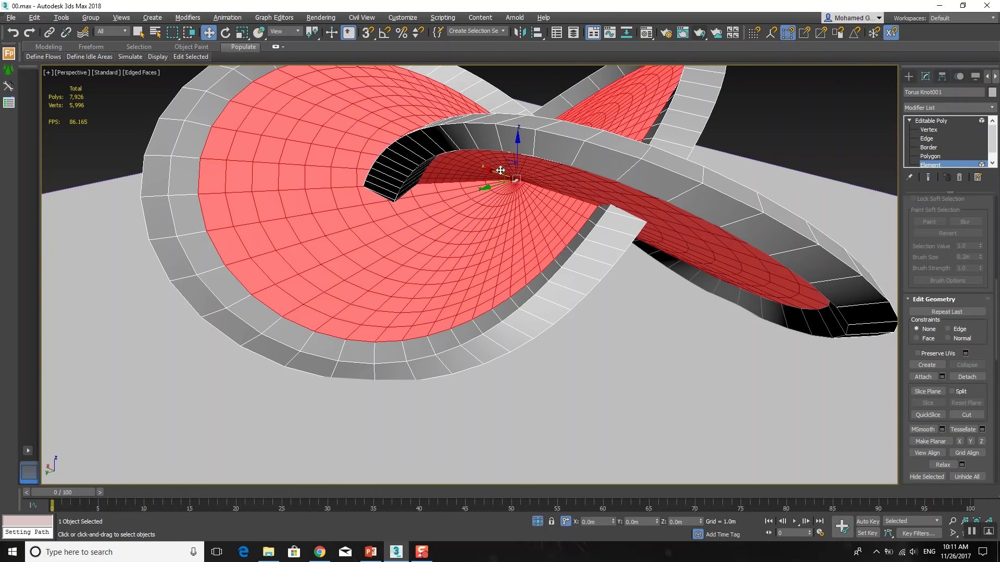
pyautogui.moveTo(517, 157); pyautogui.dragTo(533, 134)
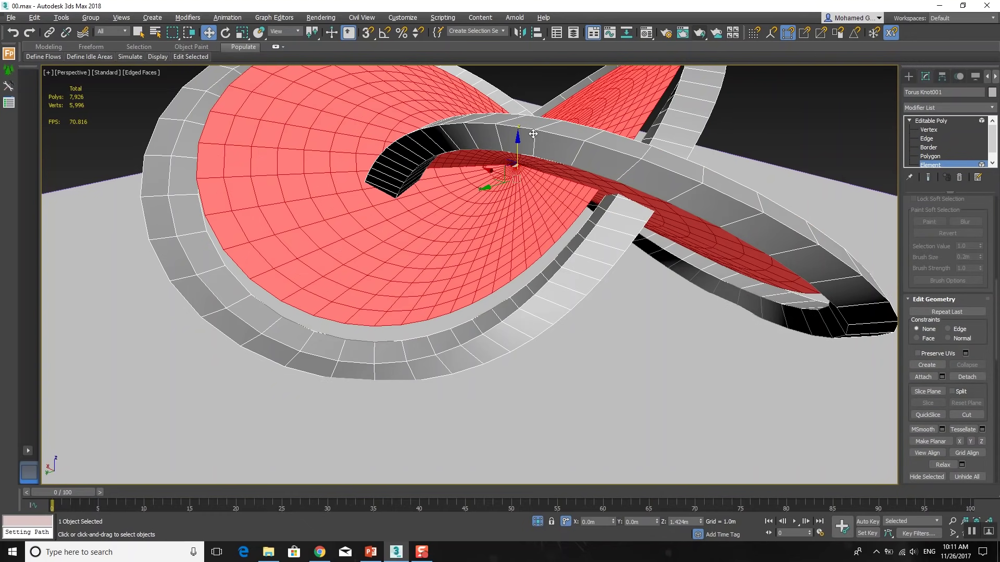
pyautogui.hotkey('ctrl', 'z')
pyautogui.moveTo(921, 273); pyautogui.dragTo(932, 171)
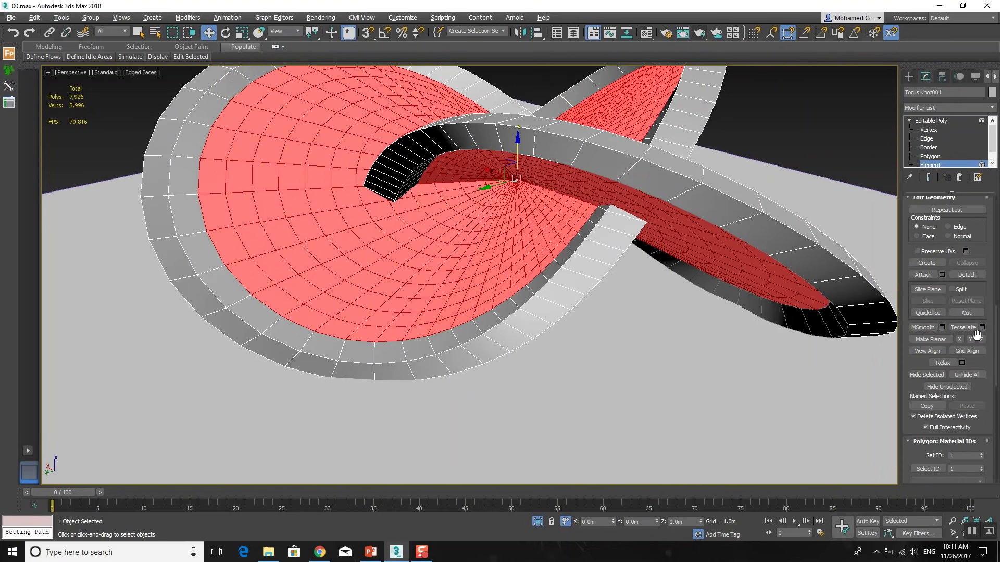
pyautogui.click(967, 275)
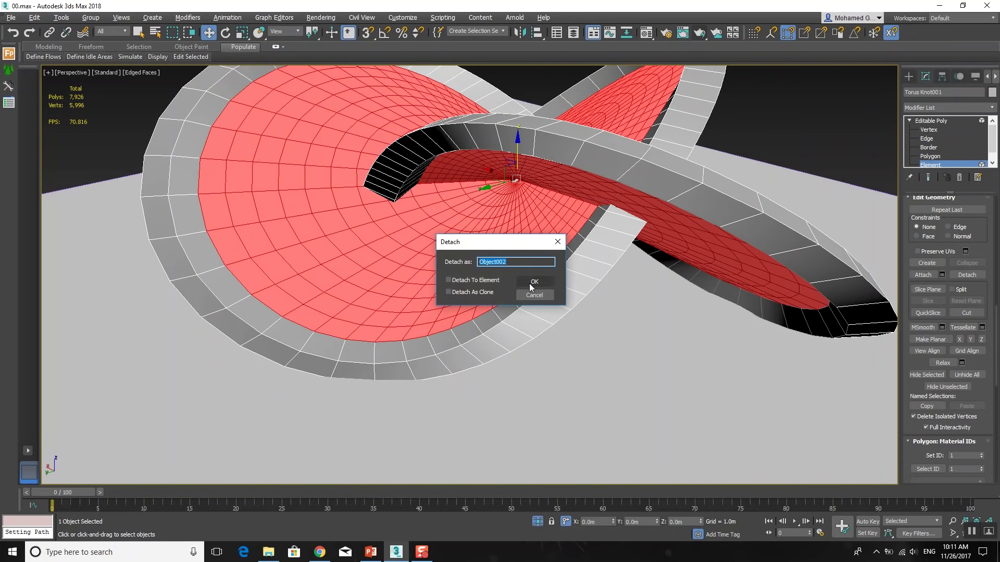
pyautogui.press('Return')
pyautogui.click(952, 111)
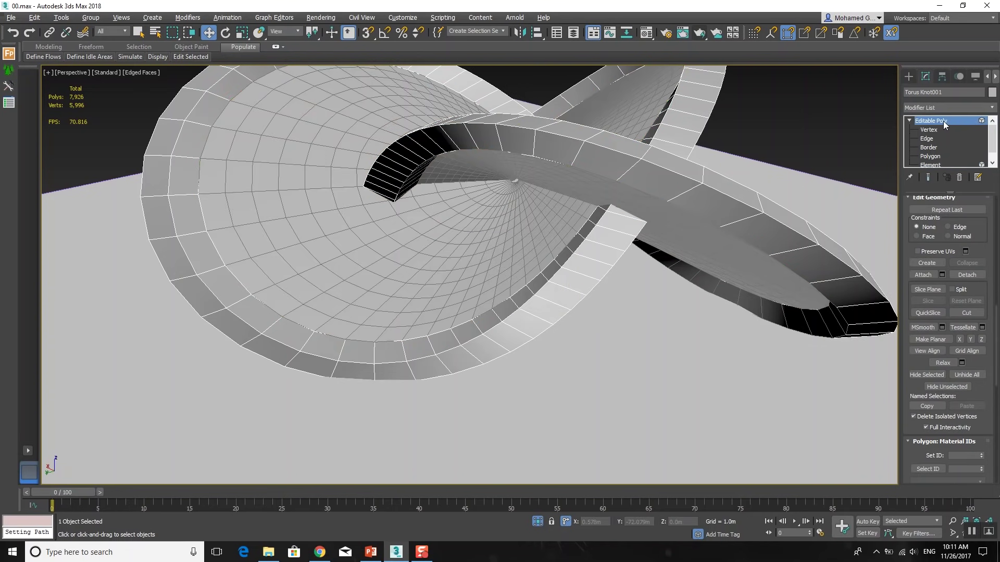
pyautogui.click(476, 246)
pyautogui.moveTo(481, 93)
pyautogui.keyDown('alt'); pyautogui.mouseDown(button='middle')
pyautogui.moveTo(500, 90)
pyautogui.moveTo(518, 126)
pyautogui.mouseUp(button='middle'); pyautogui.keyUp('alt')
# Create spline Shape001 from all of the surface's edges
pyautogui.press('2')
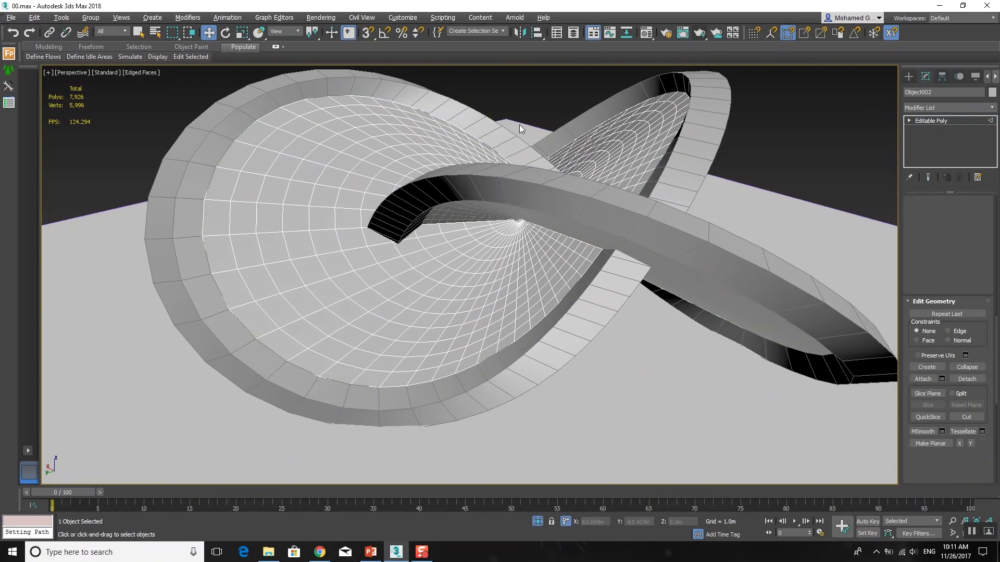
pyautogui.hotkey('ctrl', 'a')
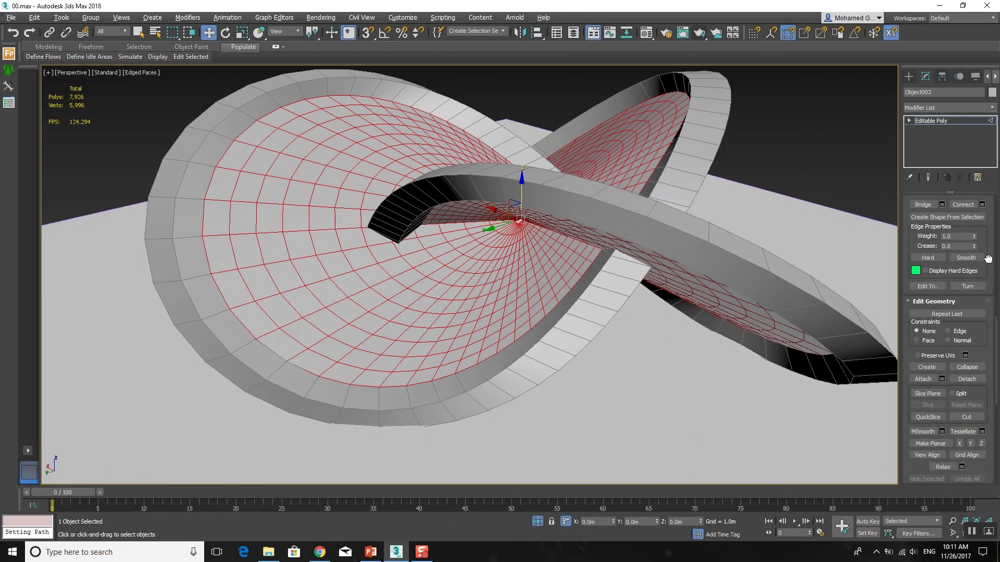
pyautogui.moveTo(986, 253); pyautogui.dragTo(979, 397)
pyautogui.click(958, 363)
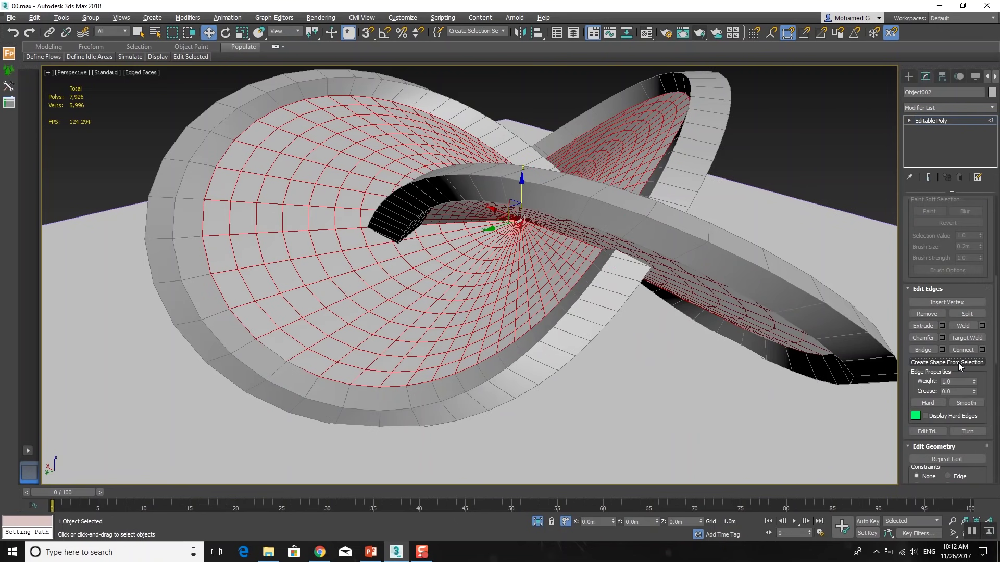
pyautogui.click(483, 292)
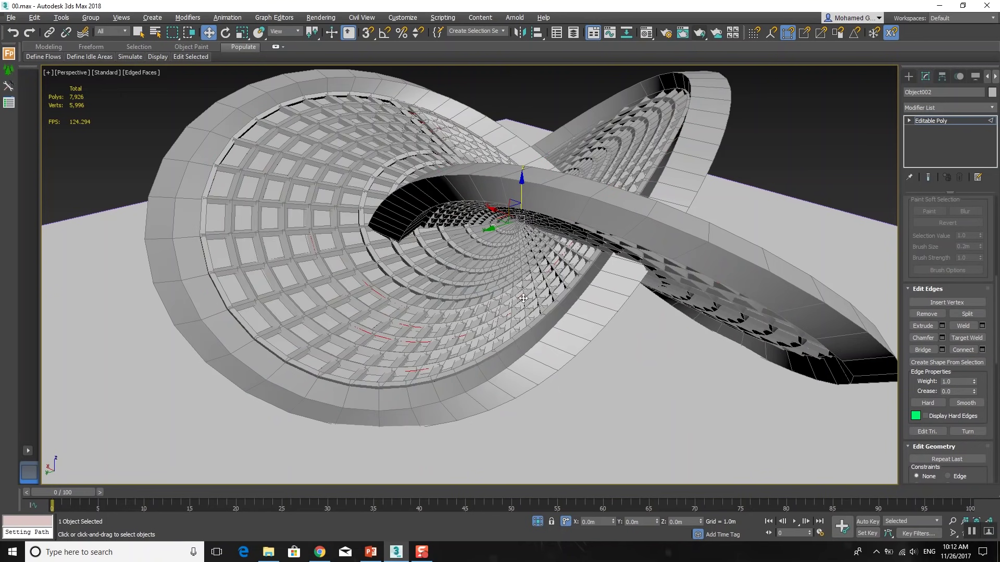
pyautogui.click(928, 123)
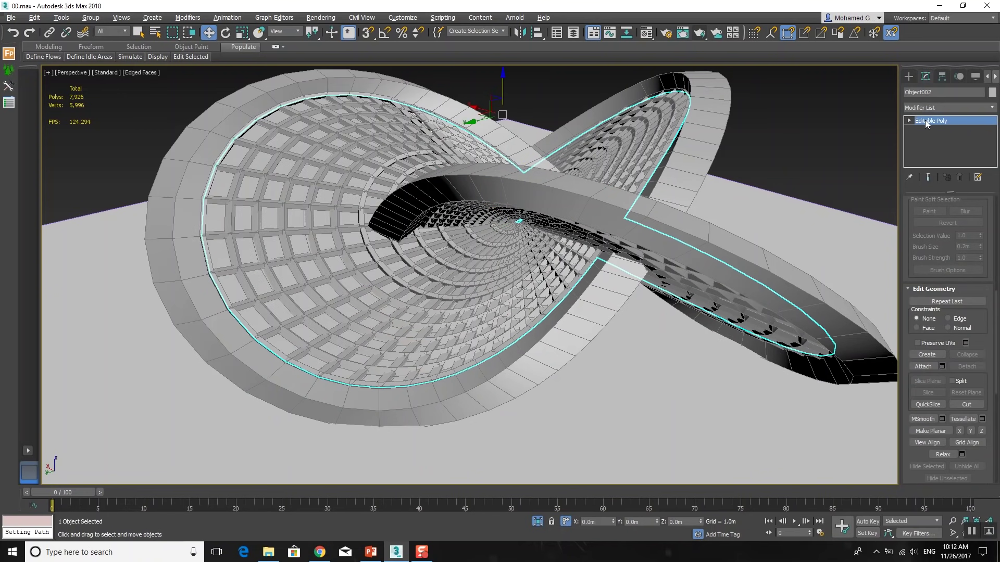
# Make Shape001 render as radial strands 0.1m thick
pyautogui.click(833, 141)
pyautogui.click(347, 254)
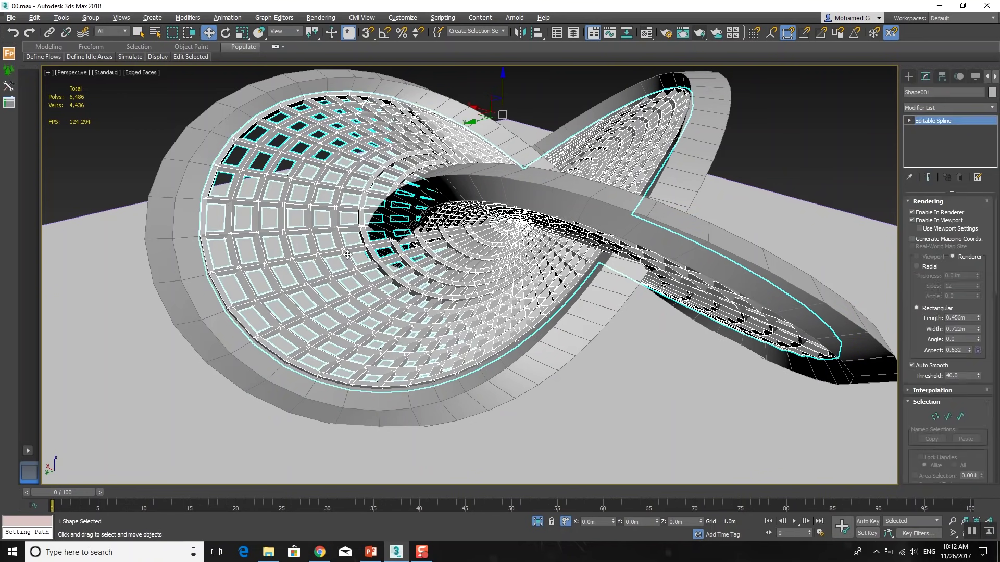
pyautogui.click(934, 268)
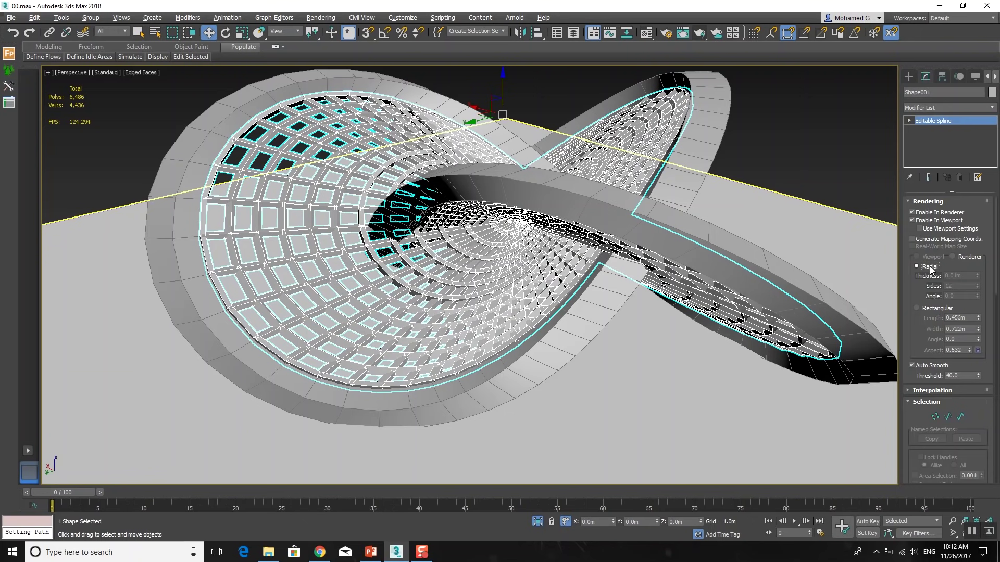
pyautogui.moveTo(963, 275); pyautogui.dragTo(954, 276)
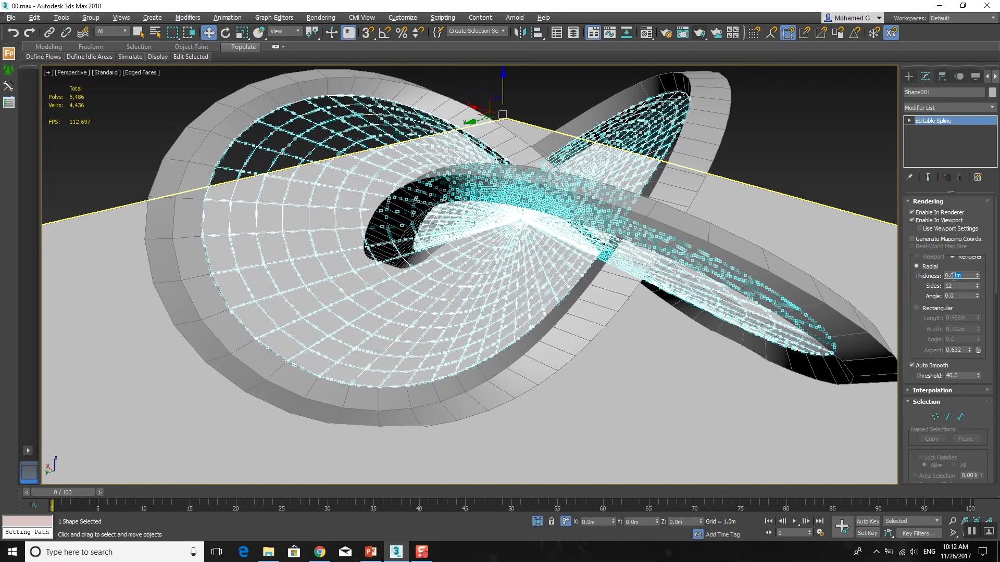
pyautogui.press('Return')
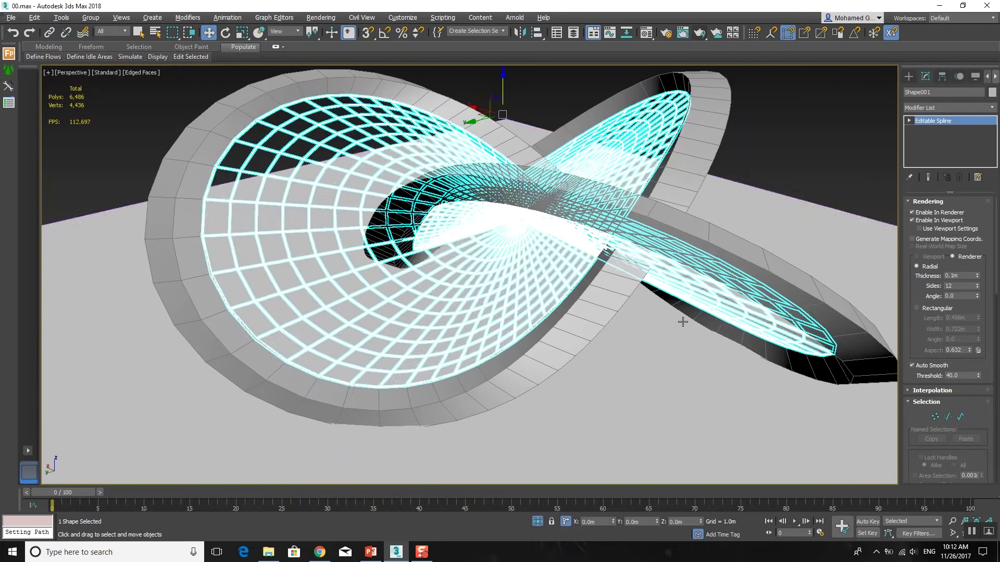
pyautogui.scroll(3, 558, 266)
pyautogui.scroll(-3, 559, 265)
pyautogui.click(909, 76)
pyautogui.click(808, 142)
pyautogui.click(450, 275)
# Assign material d to the Torus Knot001 band
pyautogui.press('m')
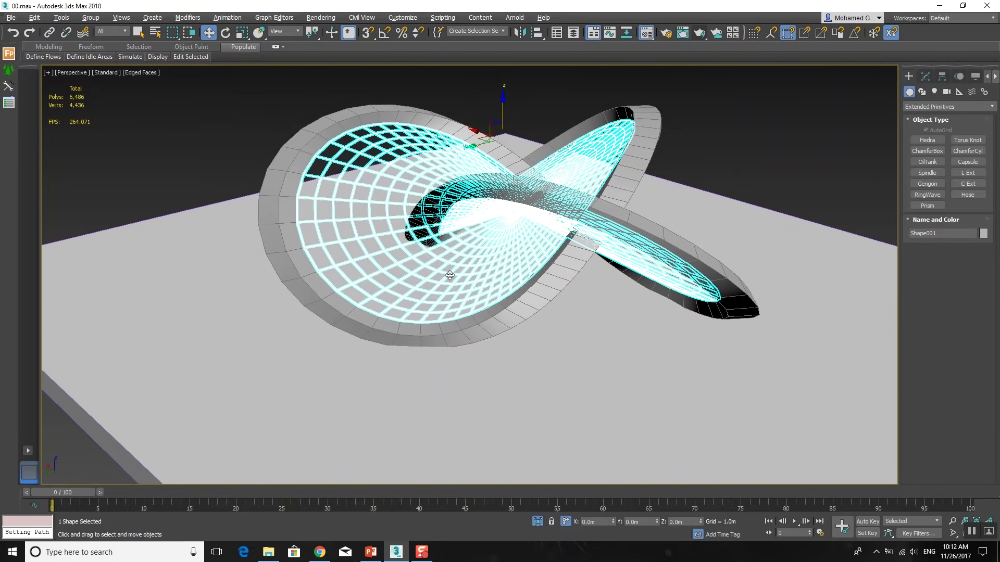
pyautogui.scroll(-2, 340, 121)
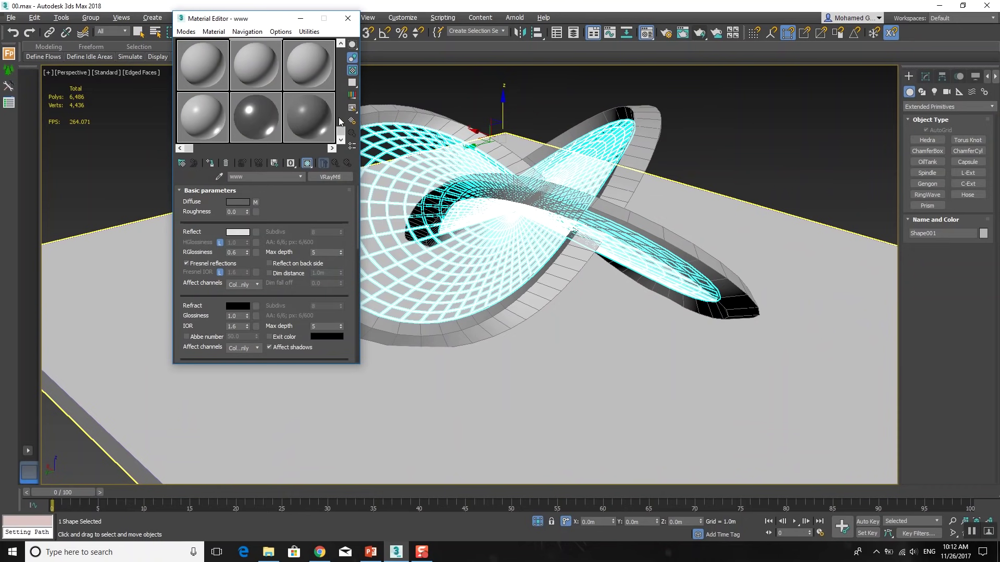
pyautogui.click(202, 117)
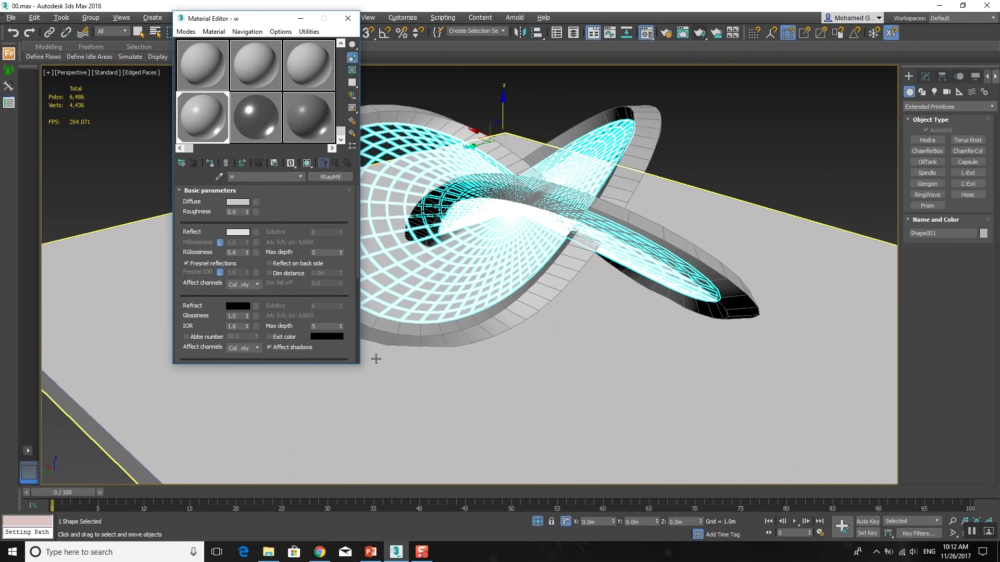
pyautogui.click(382, 341)
pyautogui.click(307, 114)
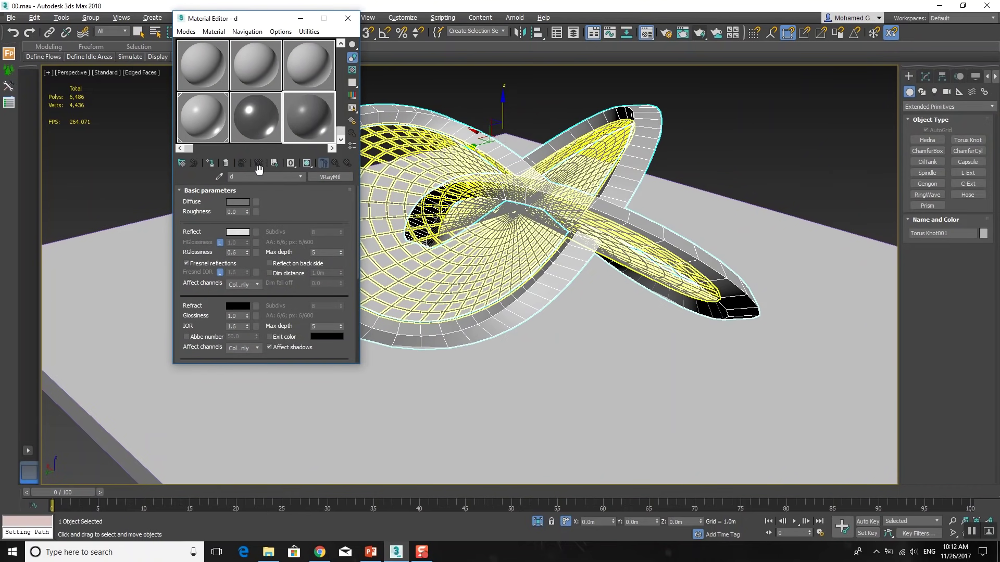
pyautogui.click(210, 163)
pyautogui.keyDown('alt'); pyautogui.moveTo(599, 156); pyautogui.dragTo(641, 155, button='middle'); pyautogui.keyUp('alt')
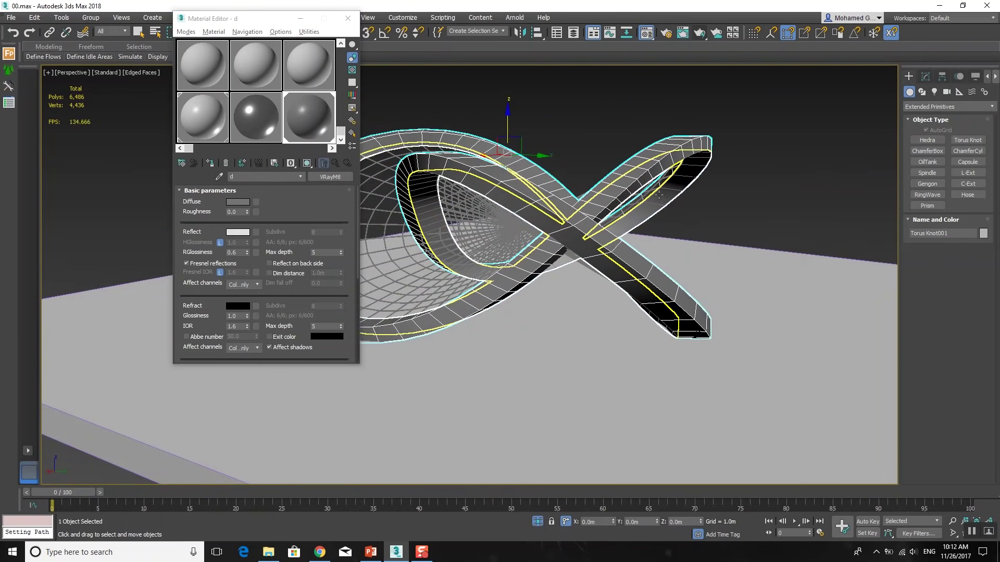
# Assign material g to Object001 and turn off isolation to show the city buildings
pyautogui.click(661, 198)
pyautogui.click(255, 117)
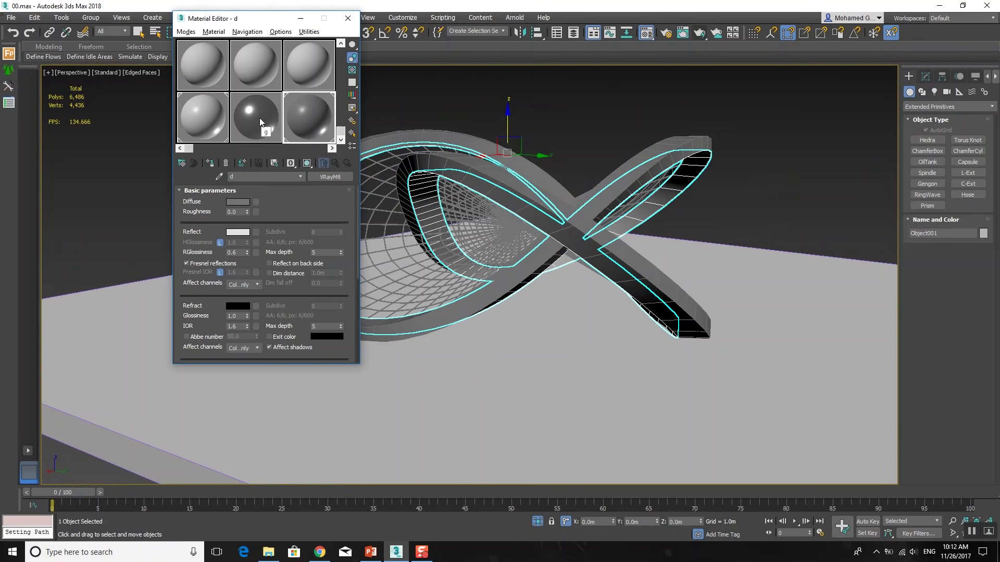
pyautogui.click(210, 163)
pyautogui.click(300, 19)
pyautogui.keyDown('alt'); pyautogui.moveTo(448, 412); pyautogui.dragTo(490, 426, button='middle'); pyautogui.keyUp('alt')
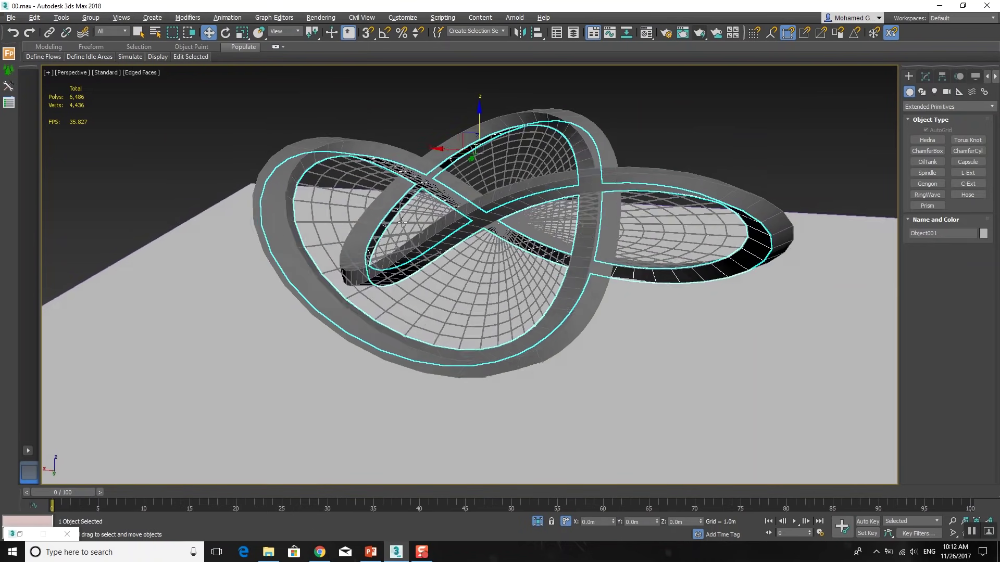
pyautogui.moveTo(622, 377)
pyautogui.keyDown('alt'); pyautogui.mouseDown(button='middle')
pyautogui.moveTo(607, 373)
pyautogui.moveTo(637, 434)
pyautogui.mouseUp(button='middle'); pyautogui.keyUp('alt')
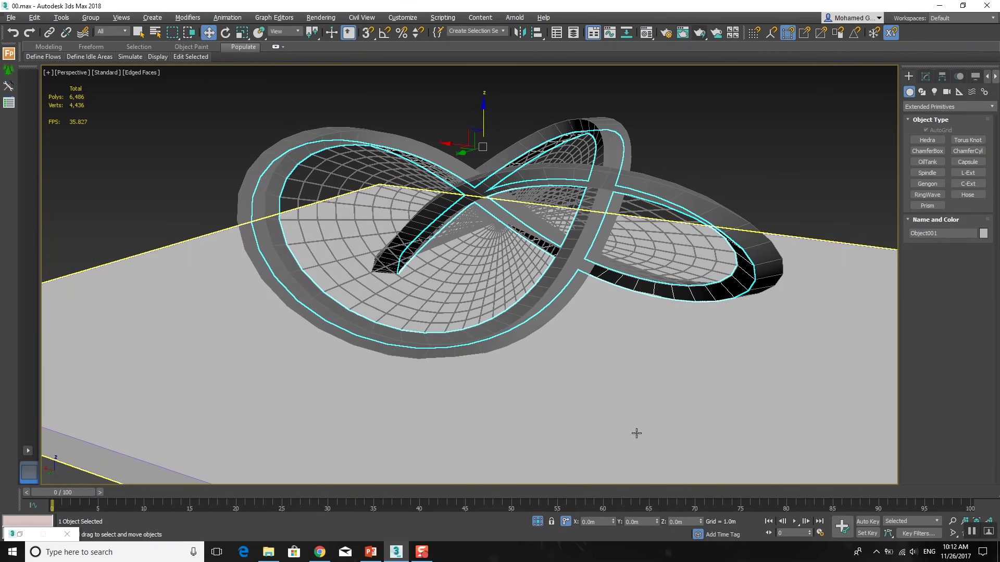
pyautogui.click(538, 522)
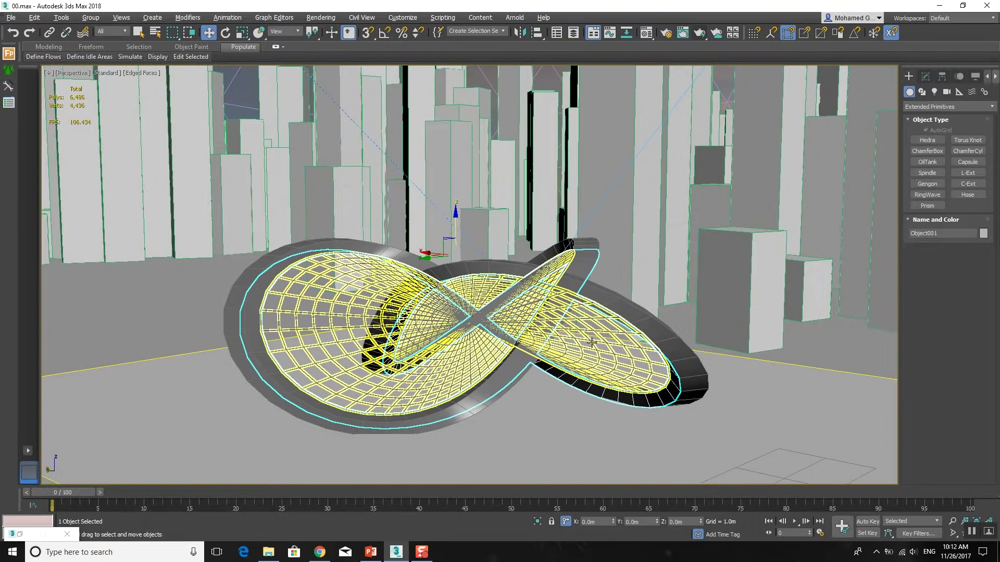
# Render the netted knot among the city towers with Shift+Q, then close the frame buffer
pyautogui.hotkey('shift', 'q')
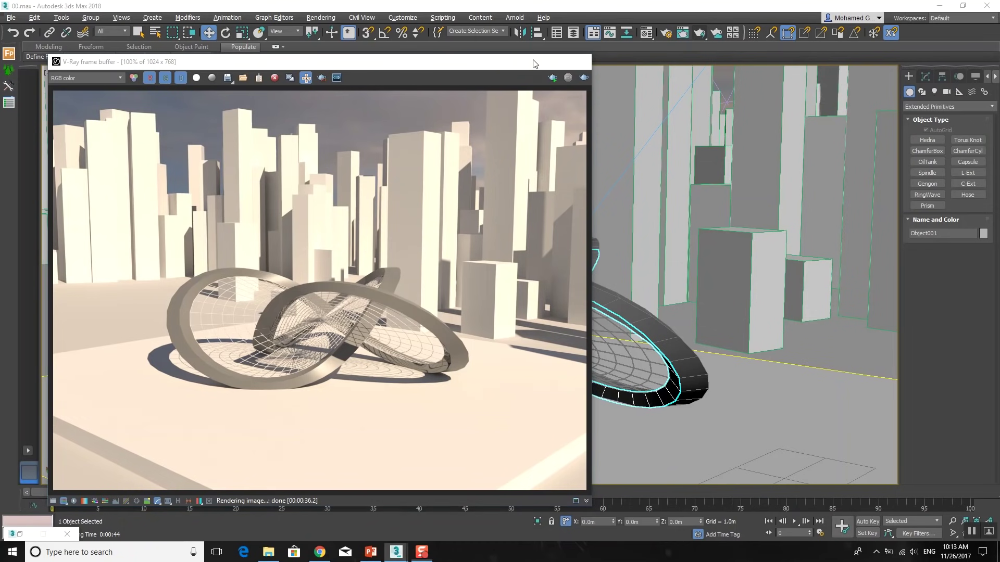
pyautogui.click(579, 61)
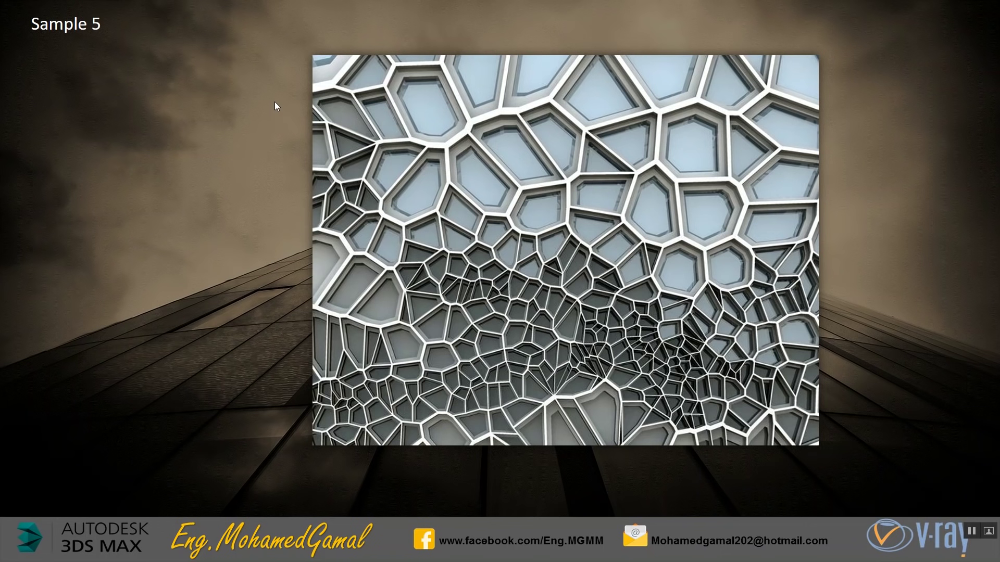
# Advance past Editing edges and polygons and Polygon inset to Generate topology in editable poly
pyautogui.click(291, 243)
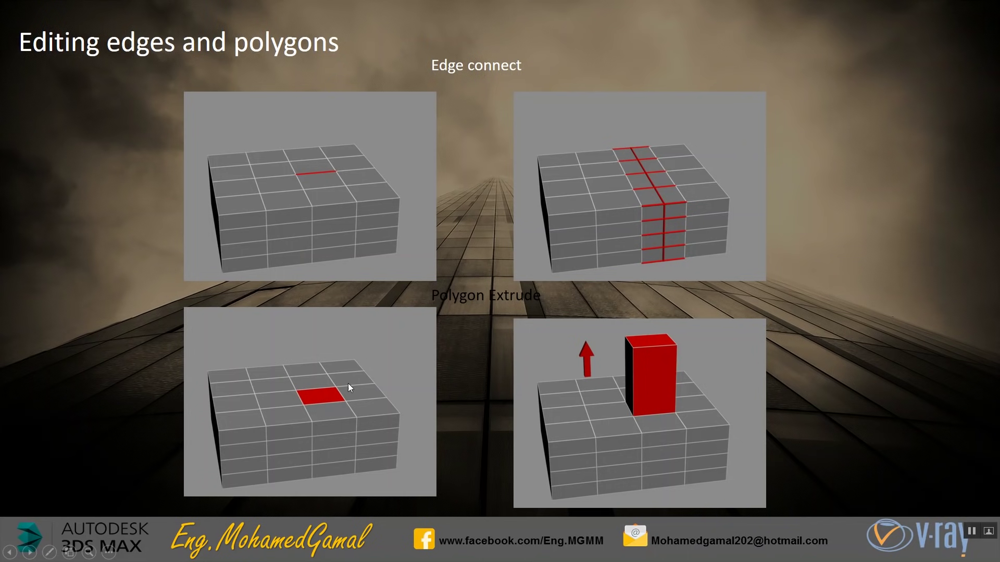
pyautogui.click(664, 349)
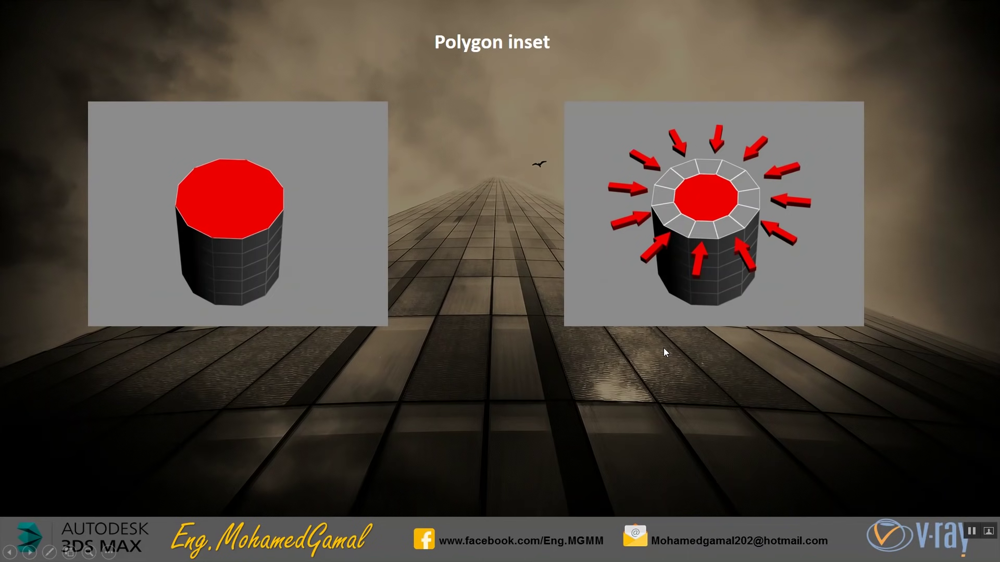
pyautogui.click(508, 189)
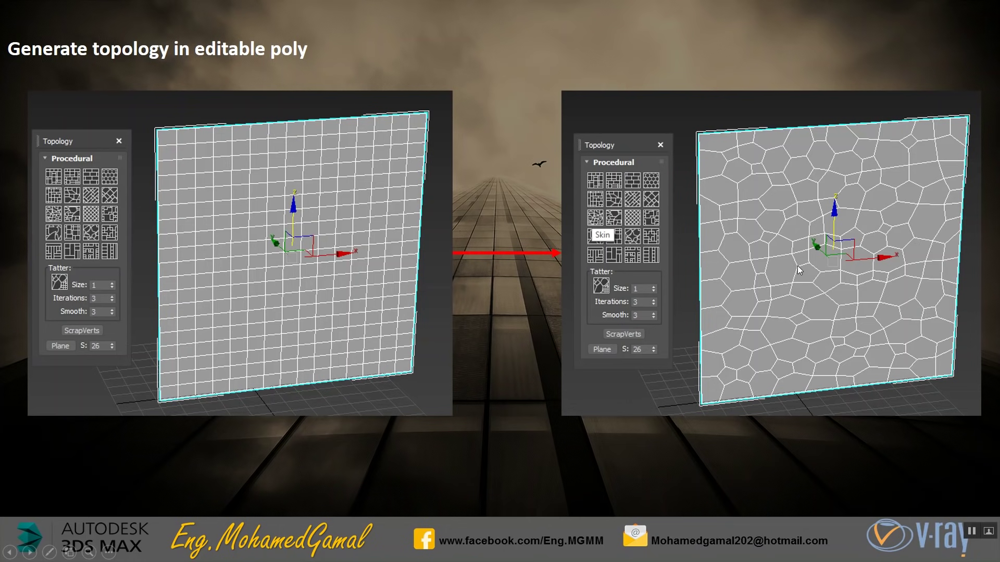
# Switch from the PowerPoint topology slideshow to the 3ds Max scene with the slab
pyautogui.hotkey('alt', 'Tab')
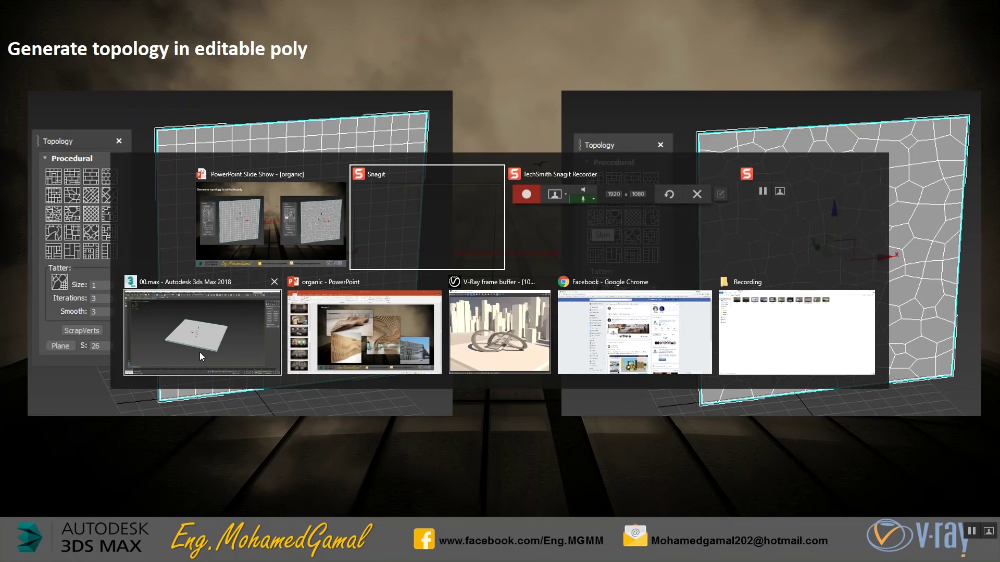
pyautogui.click(199, 352)
pyautogui.scroll(2, 539, 227)
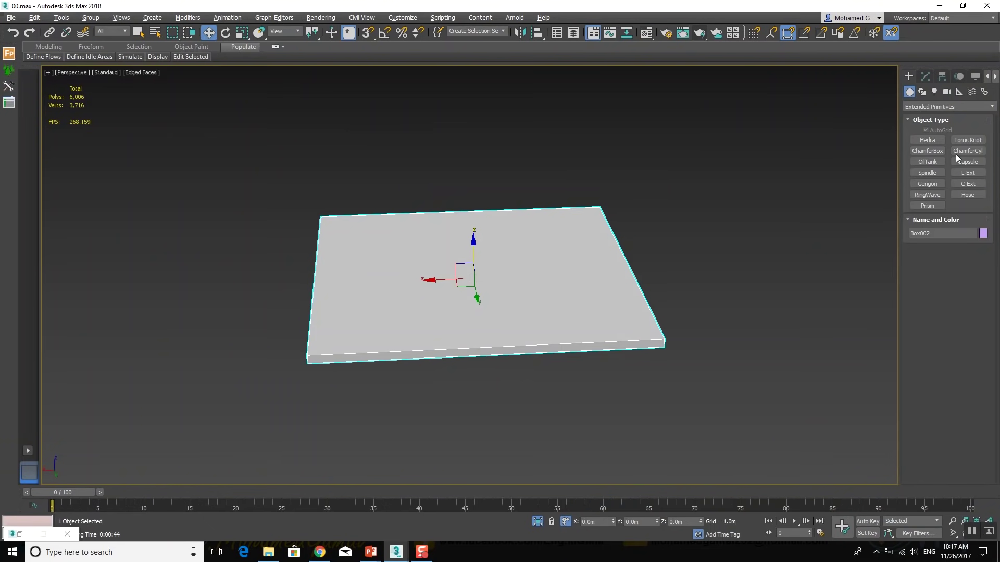
# Draw an upright Plane in the Front view with AutoGrid turned off
pyautogui.click(926, 107)
pyautogui.click(968, 184)
pyautogui.hotkey('alt', 'w')
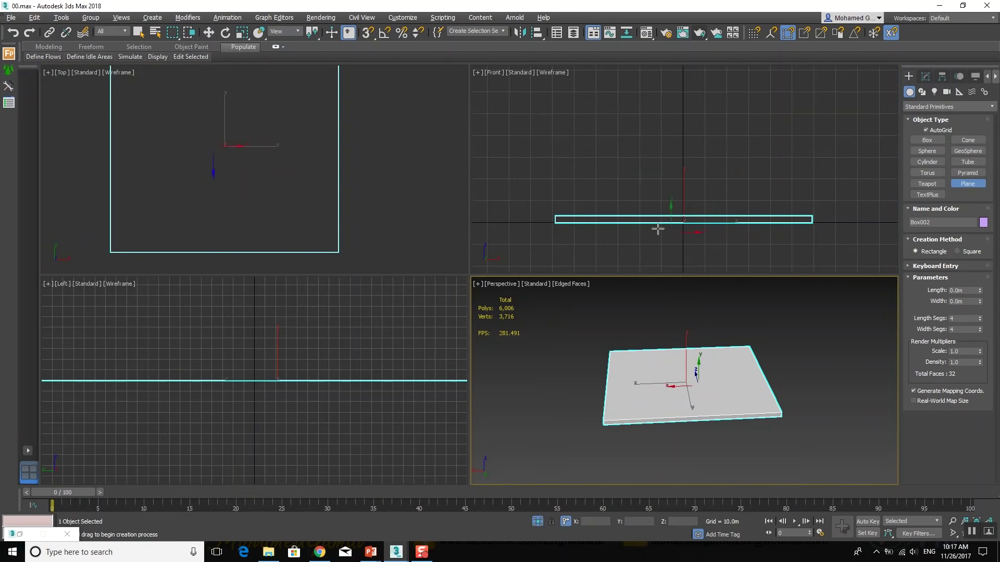
pyautogui.click(940, 130)
pyautogui.hotkey('alt', 'w')
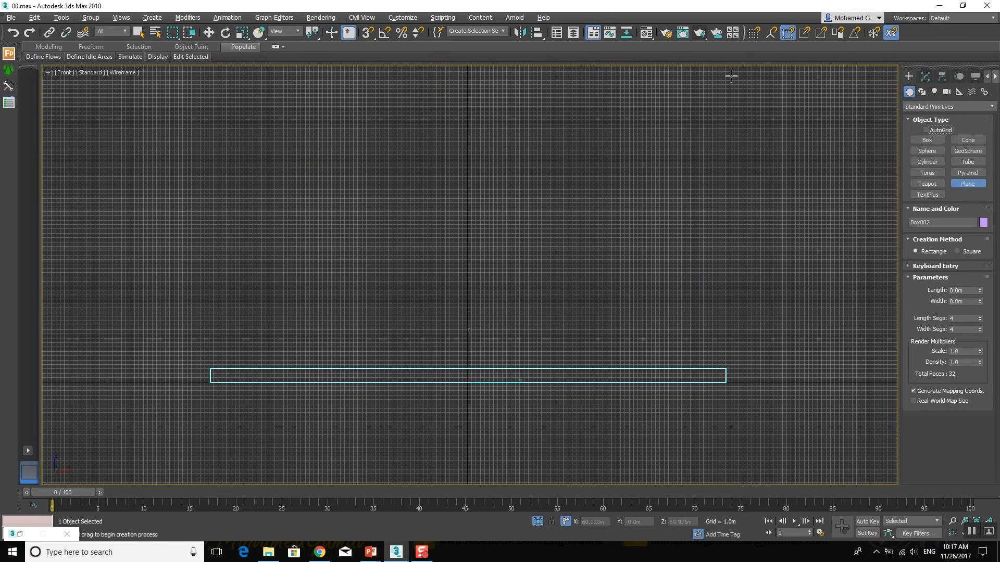
pyautogui.moveTo(719, 76); pyautogui.dragTo(241, 368)
pyautogui.hotkey('alt', 'w')
pyautogui.middleClick(672, 395)
pyautogui.hotkey('alt', 'w')
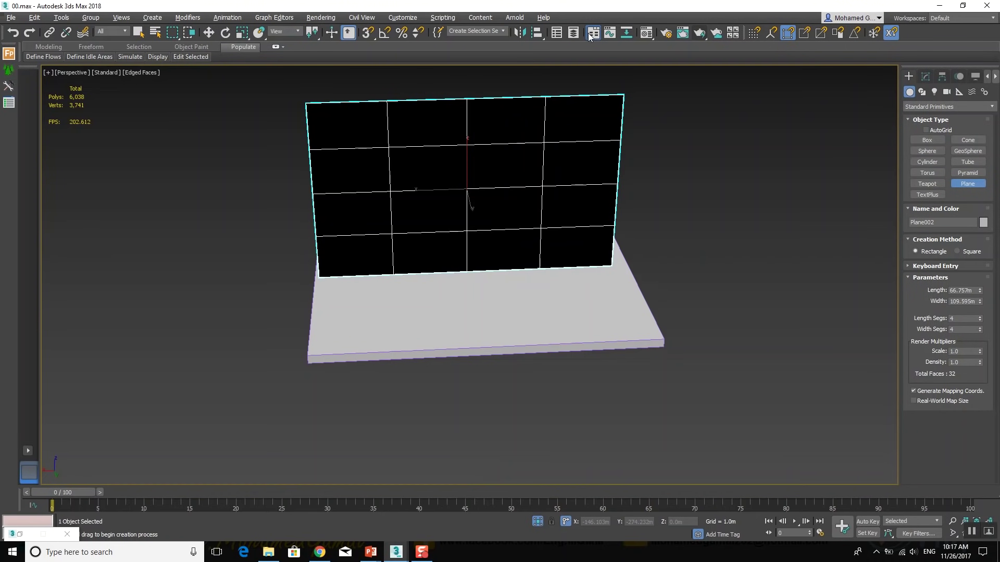
# Mirror the plane on the Y axis so it faces forward
pyautogui.click(520, 33)
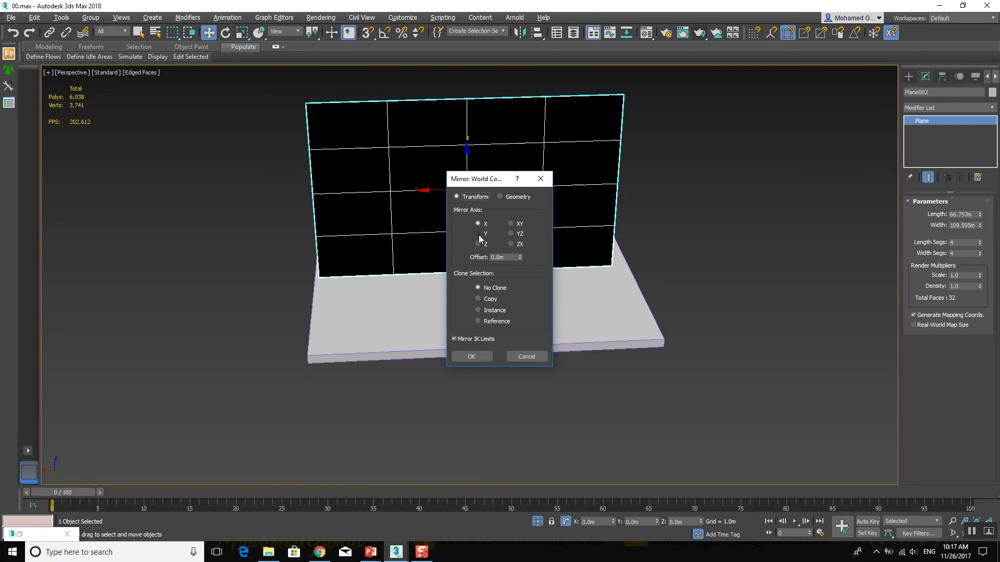
pyautogui.click(479, 234)
pyautogui.click(472, 357)
pyautogui.keyDown('alt'); pyautogui.moveTo(491, 284); pyautogui.dragTo(521, 281, button='middle'); pyautogui.keyUp('alt')
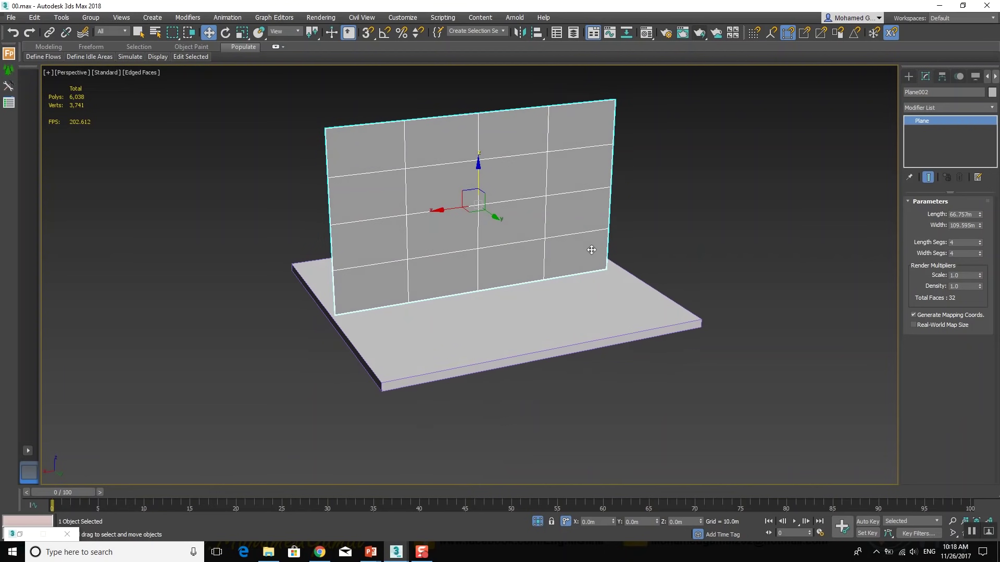
# Set the plane's Length and Width segments to 20 each
pyautogui.click(964, 243)
pyautogui.write('20')
pyautogui.press('Tab')
pyautogui.write('20')
pyautogui.press('Return')
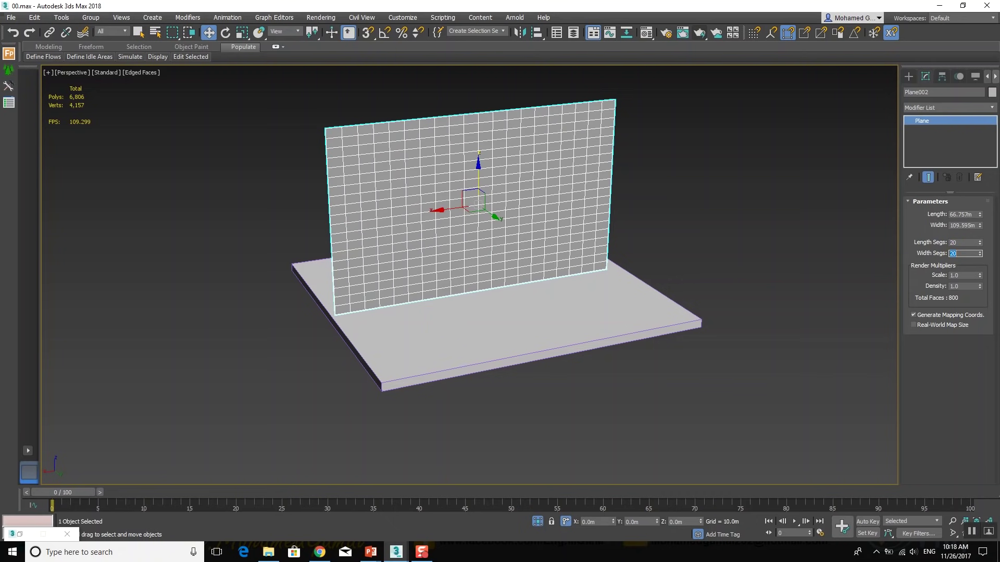
# Increase the plane's Length to 75.435m
pyautogui.keyDown('alt'); pyautogui.moveTo(771, 209); pyautogui.dragTo(646, 188, button='middle'); pyautogui.keyUp('alt')
pyautogui.scroll(3, 567, 188)
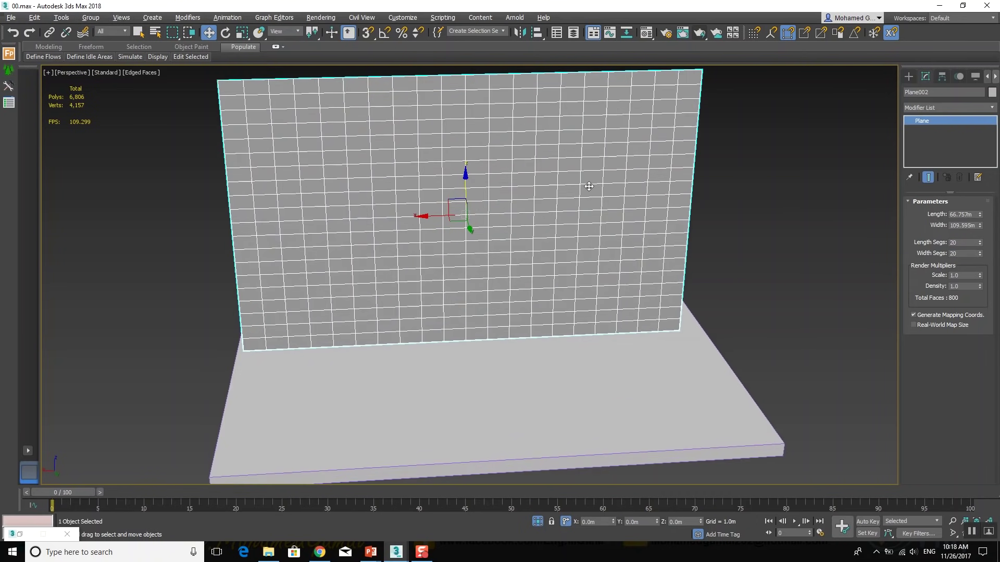
pyautogui.moveTo(980, 219); pyautogui.dragTo(980, 209)
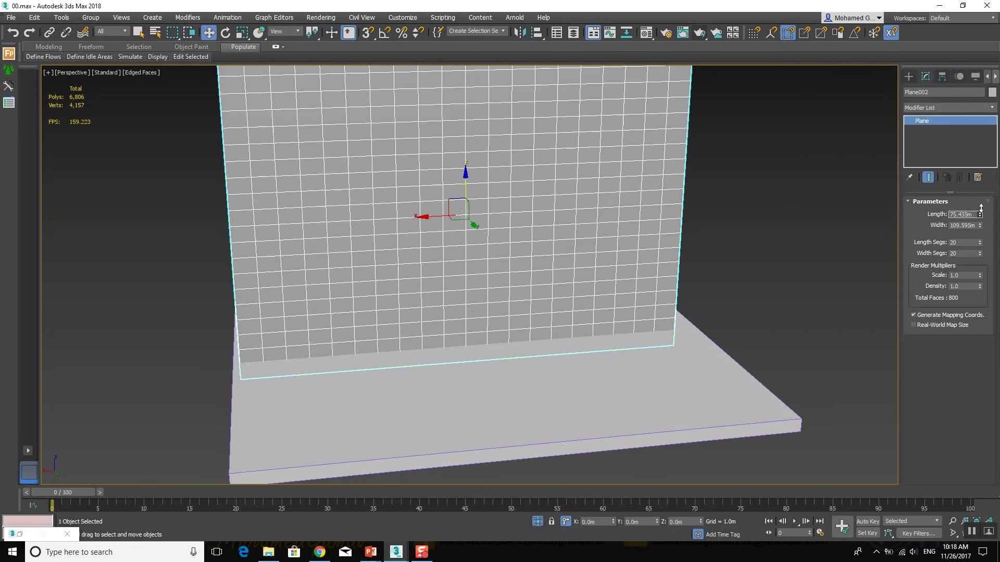
pyautogui.scroll(-1, 454, 203)
pyautogui.scroll(-1, 456, 211)
pyautogui.scroll(-1, 458, 224)
pyautogui.scroll(-2, 465, 245)
pyautogui.keyDown('alt'); pyautogui.moveTo(463, 246); pyautogui.dragTo(459, 239, button='middle'); pyautogui.keyUp('alt')
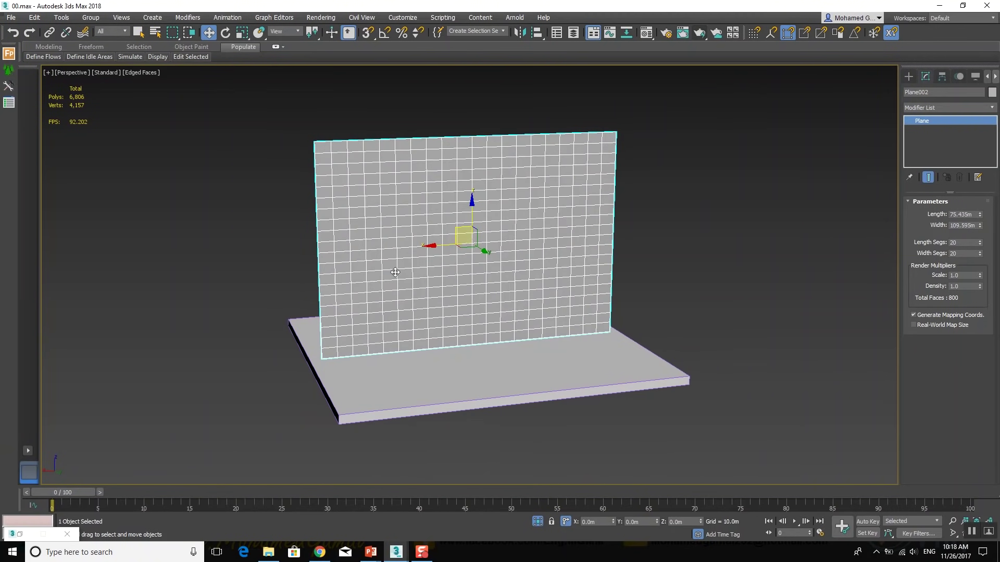
# Convert the upright plane to an Editable Poly
pyautogui.rightClick(429, 245)
pyautogui.moveTo(461, 356)
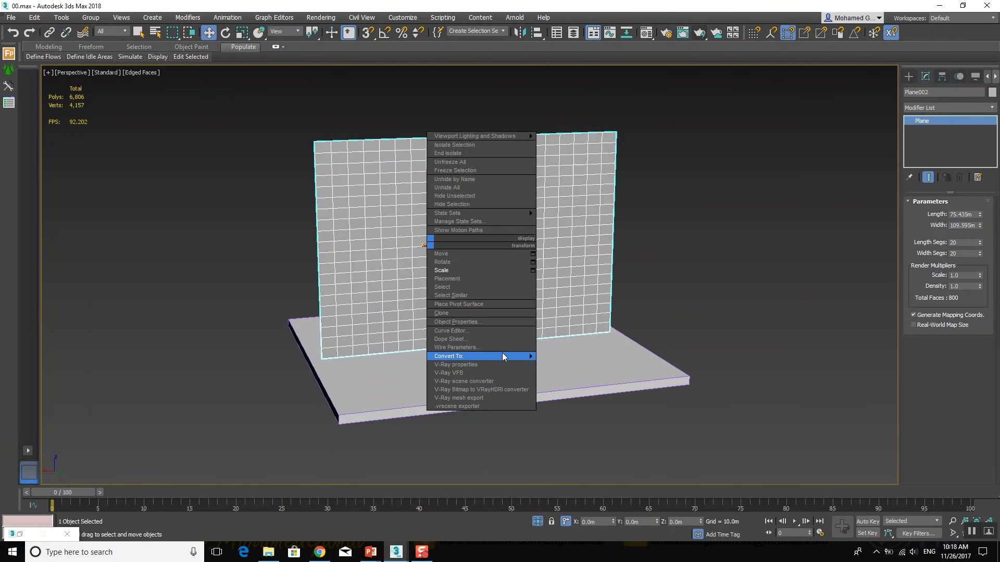
pyautogui.click(585, 366)
pyautogui.moveTo(586, 353)
pyautogui.keyDown('alt'); pyautogui.mouseDown(button='middle')
pyautogui.moveTo(545, 284)
pyautogui.moveTo(449, 278)
pyautogui.mouseUp(button='middle'); pyautogui.keyUp('alt')
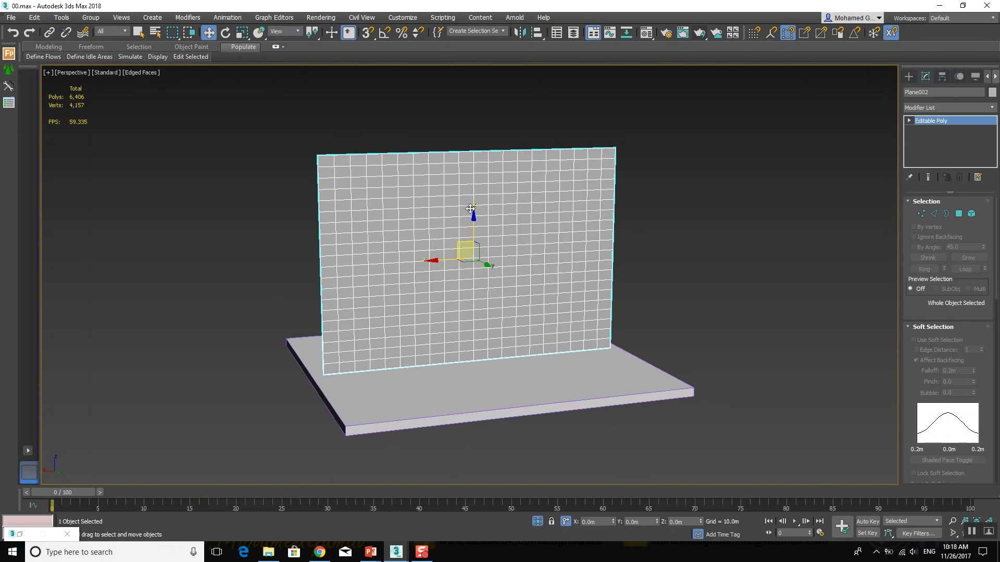
# Apply an irregular cell-like pattern via Polygon Modeling > Generate Topology, then clear the polygon selection
pyautogui.click(61, 49)
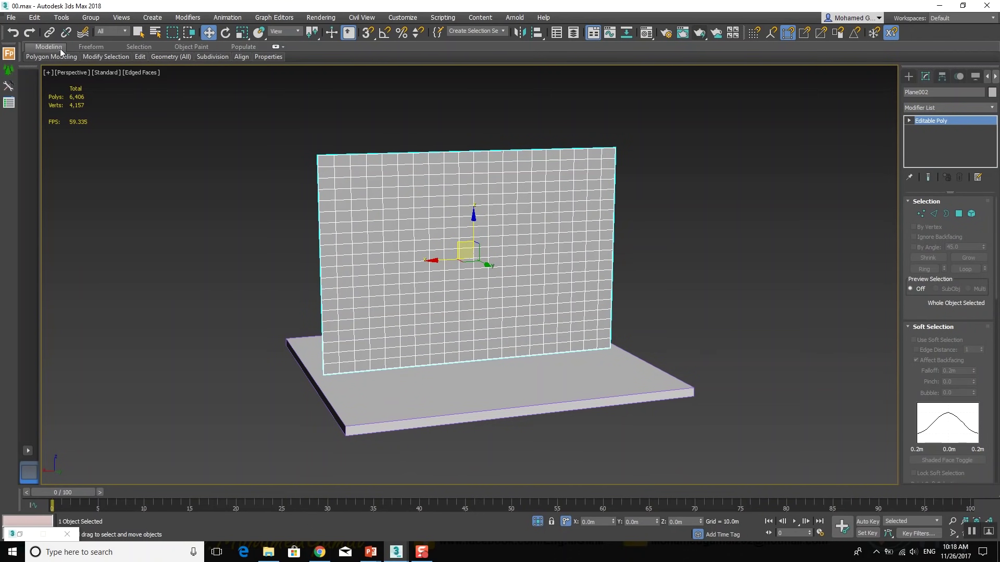
pyautogui.click(52, 57)
pyautogui.click(68, 155)
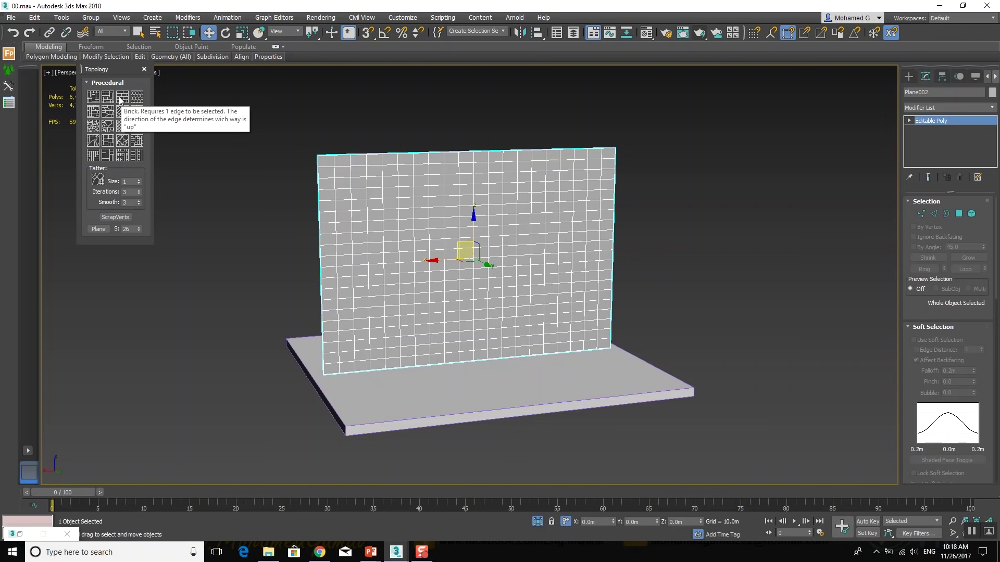
pyautogui.click(93, 126)
pyautogui.moveTo(338, 182)
pyautogui.keyDown('alt'); pyautogui.mouseDown(button='middle')
pyautogui.moveTo(289, 184)
pyautogui.moveTo(326, 188)
pyautogui.mouseUp(button='middle'); pyautogui.keyUp('alt')
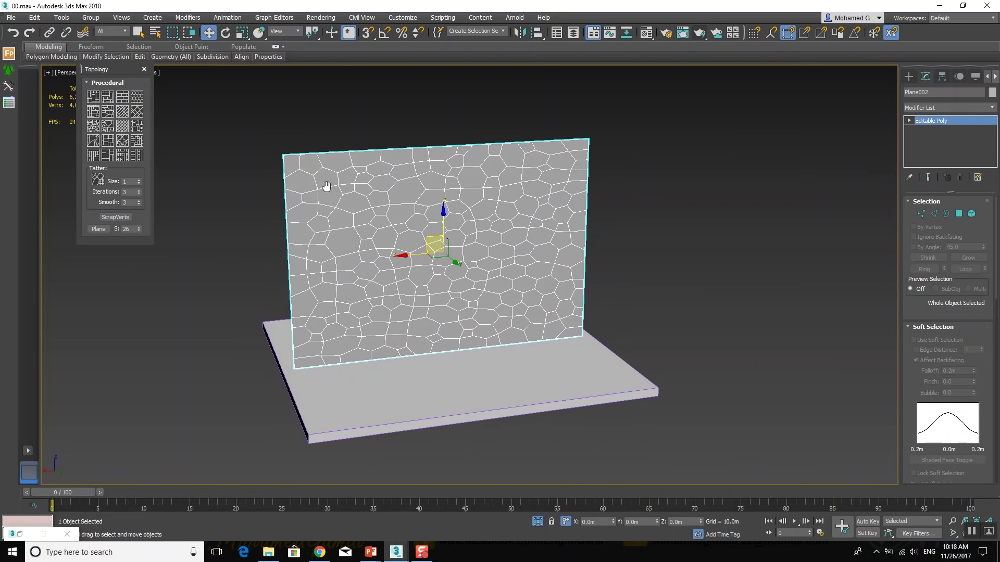
pyautogui.click(958, 214)
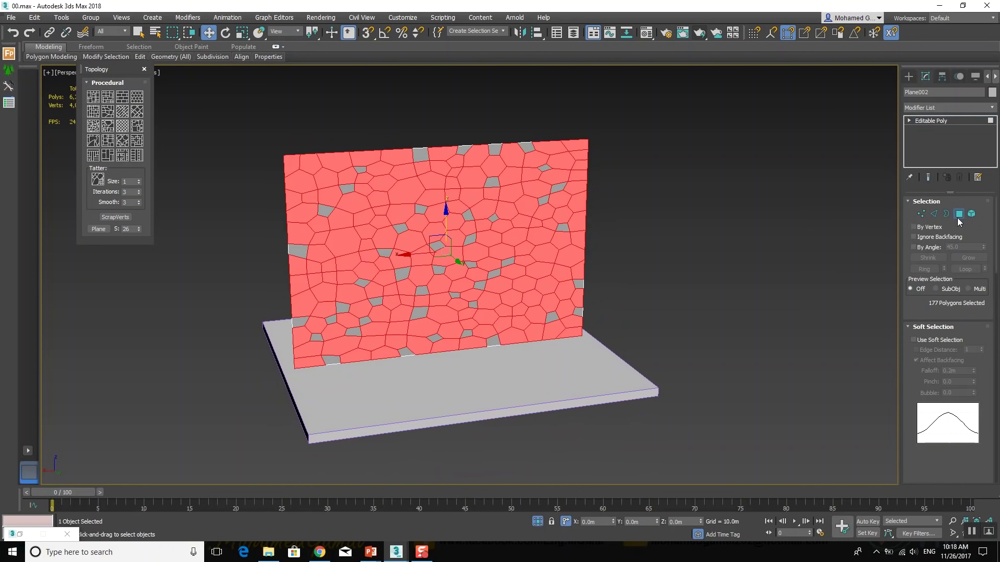
pyautogui.click(685, 262)
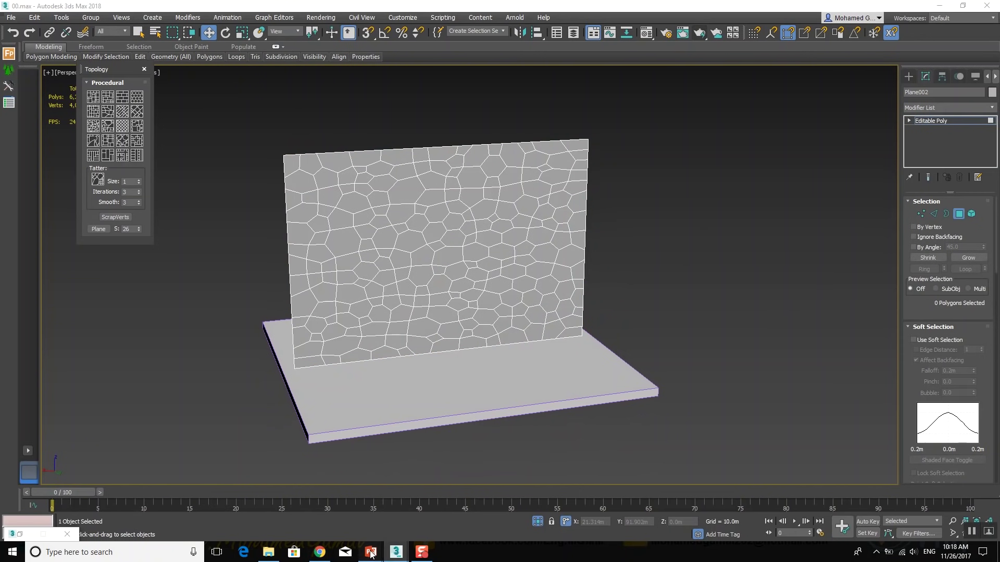
pyautogui.click(346, 511)
pyautogui.moveTo(370, 552)
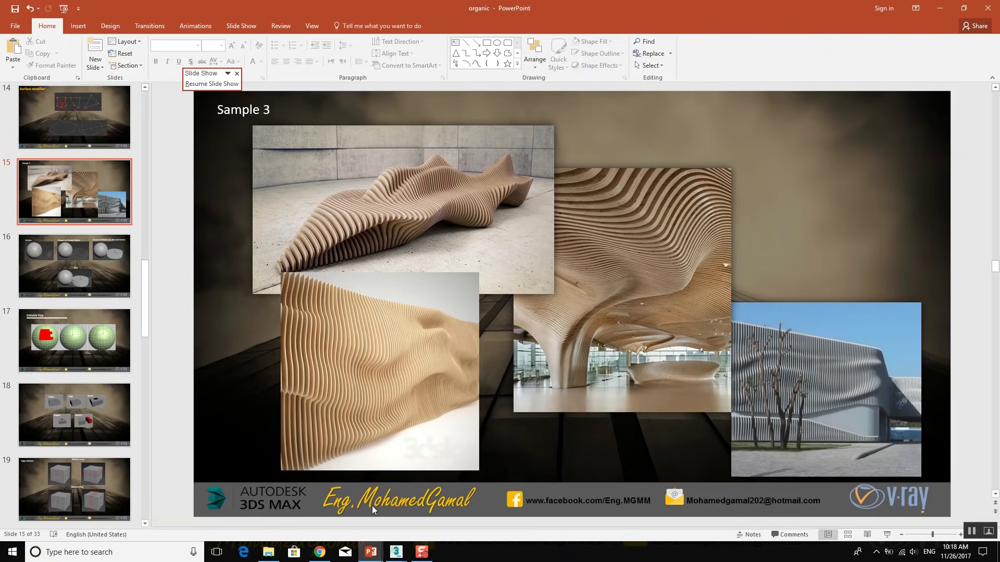
pyautogui.click(424, 509)
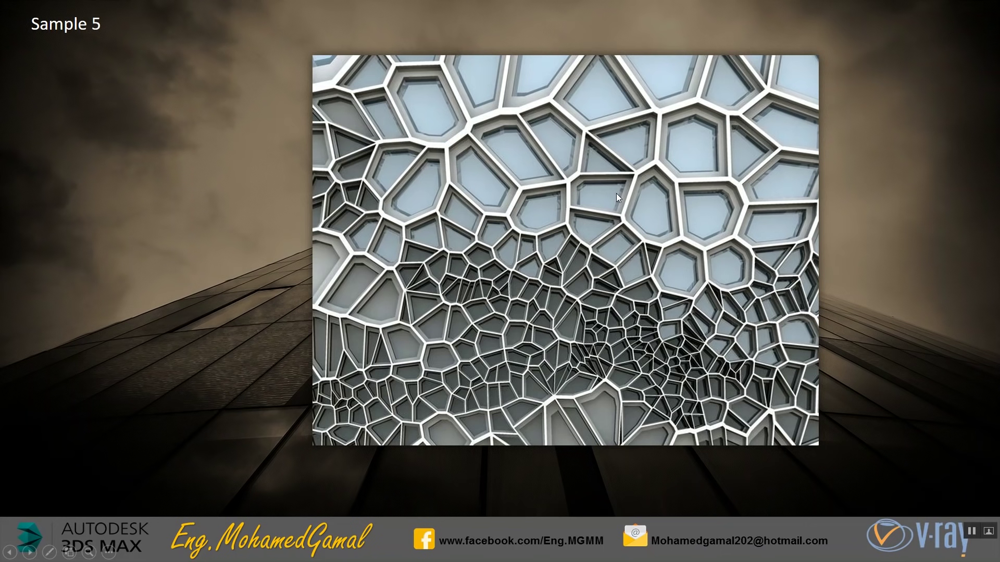
pyautogui.hotkey('alt', 'Tab')
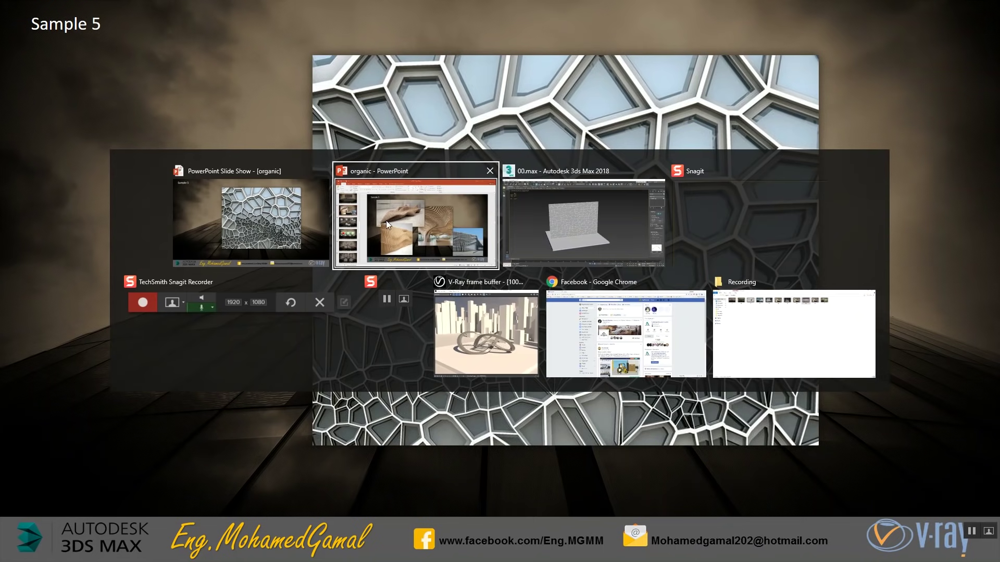
pyautogui.click(582, 230)
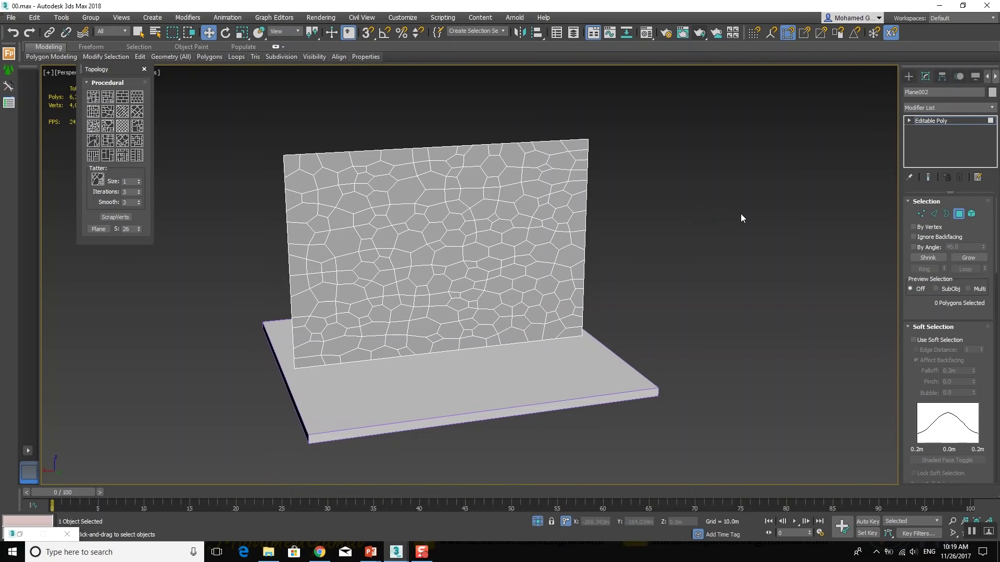
# Use Paint Selection Region to select a rising band of 57 cells across the lower wall
pyautogui.click(138, 32)
pyautogui.moveTo(181, 34); pyautogui.dragTo(168, 99)
pyautogui.click(173, 113)
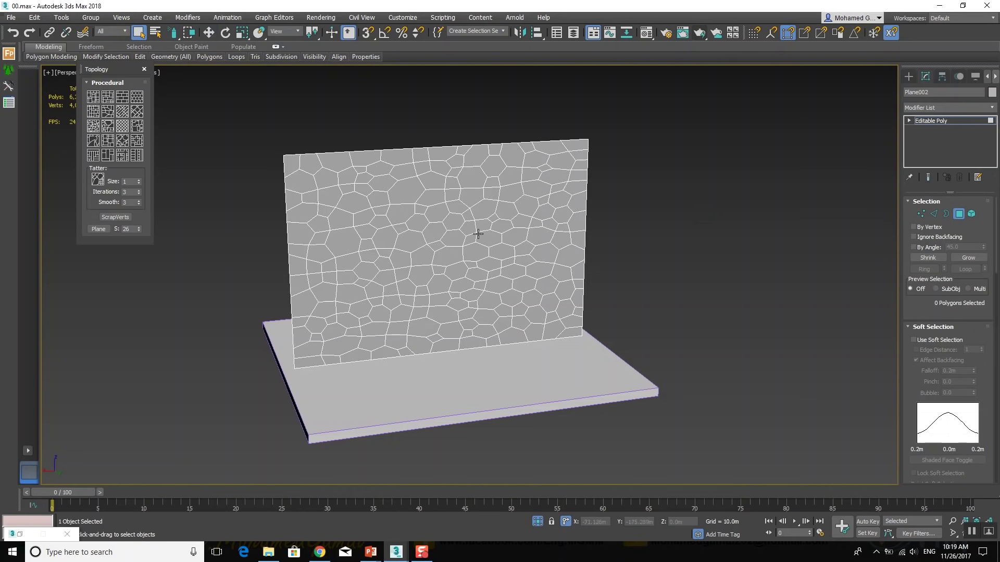
pyautogui.moveTo(561, 230)
pyautogui.mouseDown()
pyautogui.moveTo(473, 323)
pyautogui.moveTo(521, 263)
pyautogui.moveTo(424, 346)
pyautogui.moveTo(542, 264)
pyautogui.moveTo(510, 327)
pyautogui.moveTo(561, 252)
pyautogui.moveTo(564, 272)
pyautogui.moveTo(448, 336)
pyautogui.moveTo(421, 331)
pyautogui.mouseUp()
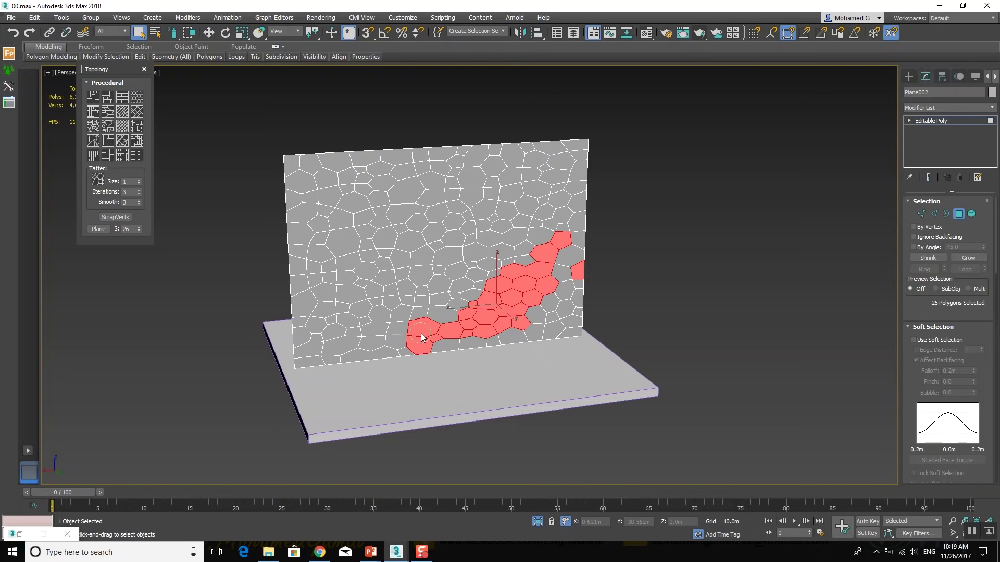
pyautogui.scroll(-2, 492, 292)
pyautogui.scroll(-2, 495, 311)
pyautogui.moveTo(492, 310)
pyautogui.mouseDown()
pyautogui.moveTo(532, 290)
pyautogui.moveTo(448, 328)
pyautogui.moveTo(495, 319)
pyautogui.mouseUp()
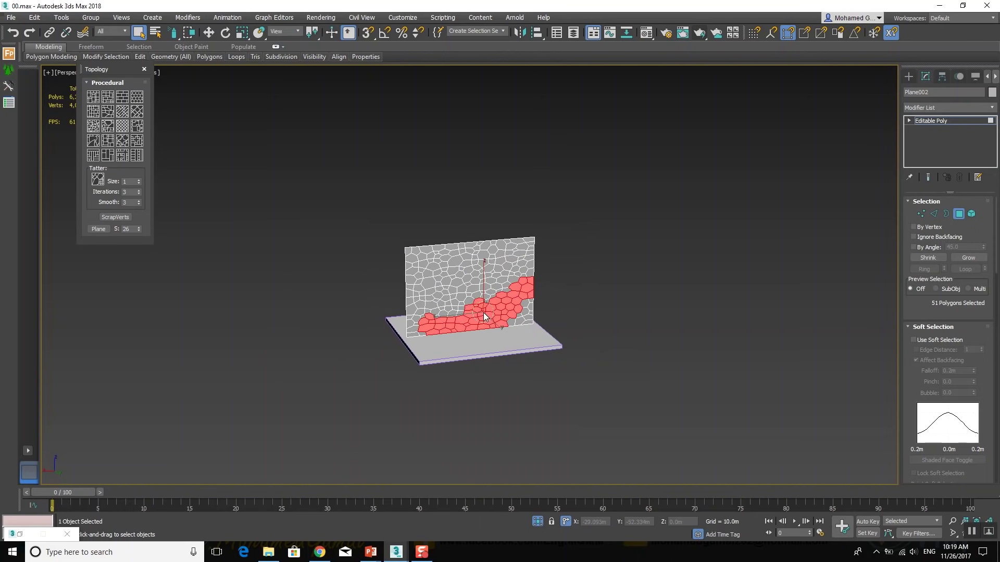
pyautogui.moveTo(483, 308); pyautogui.dragTo(477, 301)
pyautogui.scroll(5, 500, 303)
pyautogui.click(931, 326)
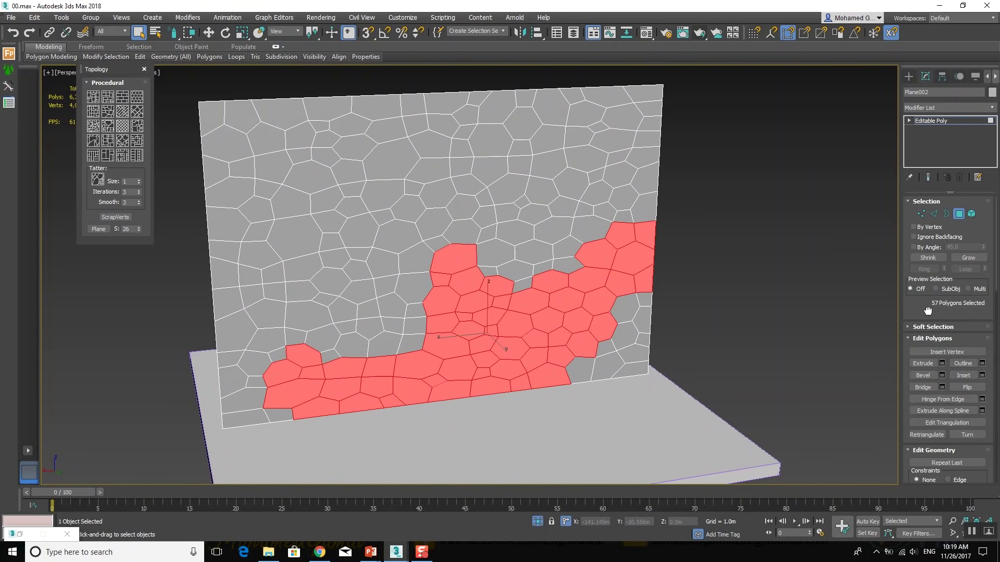
pyautogui.scroll(-2, 937, 334)
pyautogui.scroll(-3, 963, 364)
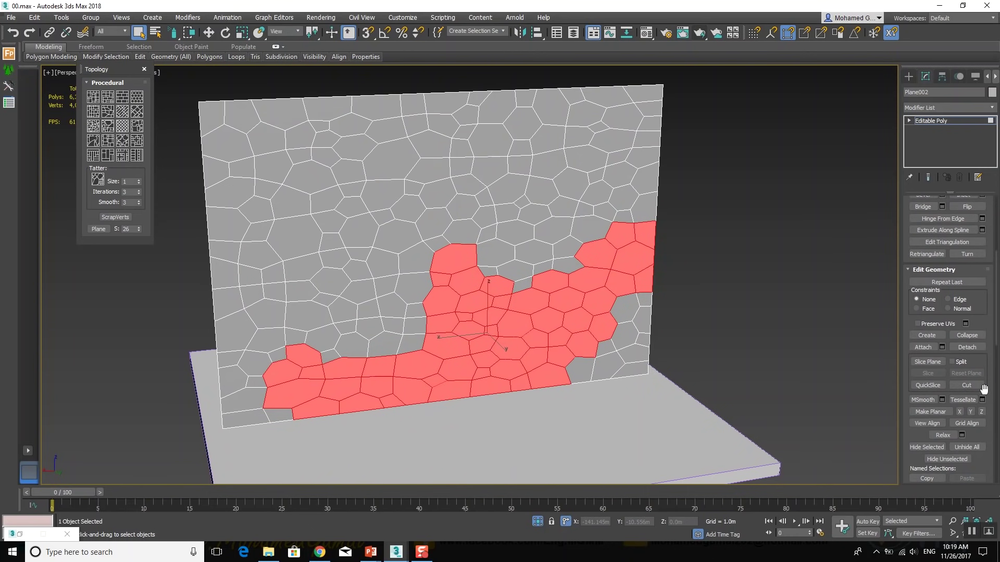
pyautogui.click(982, 400)
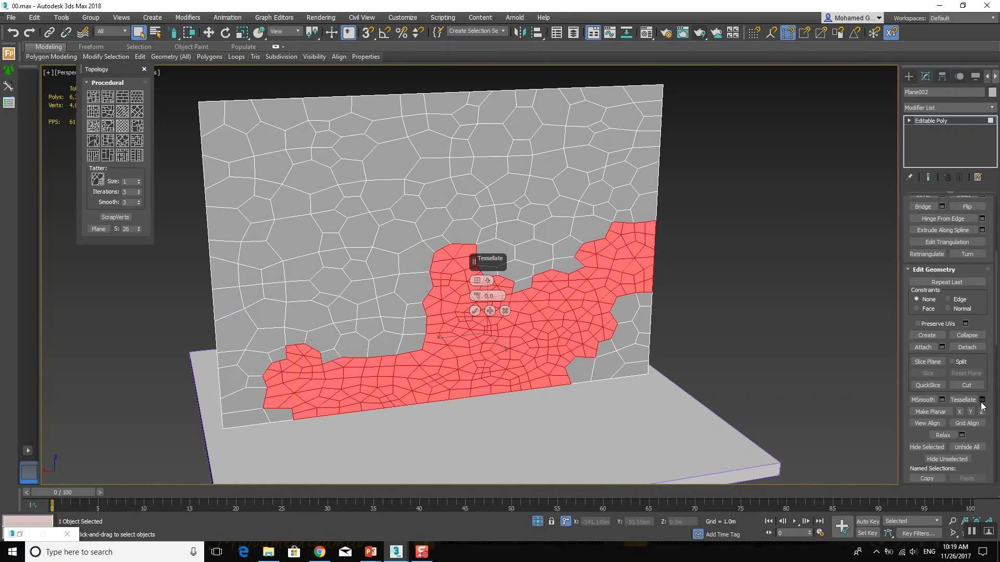
pyautogui.click(475, 311)
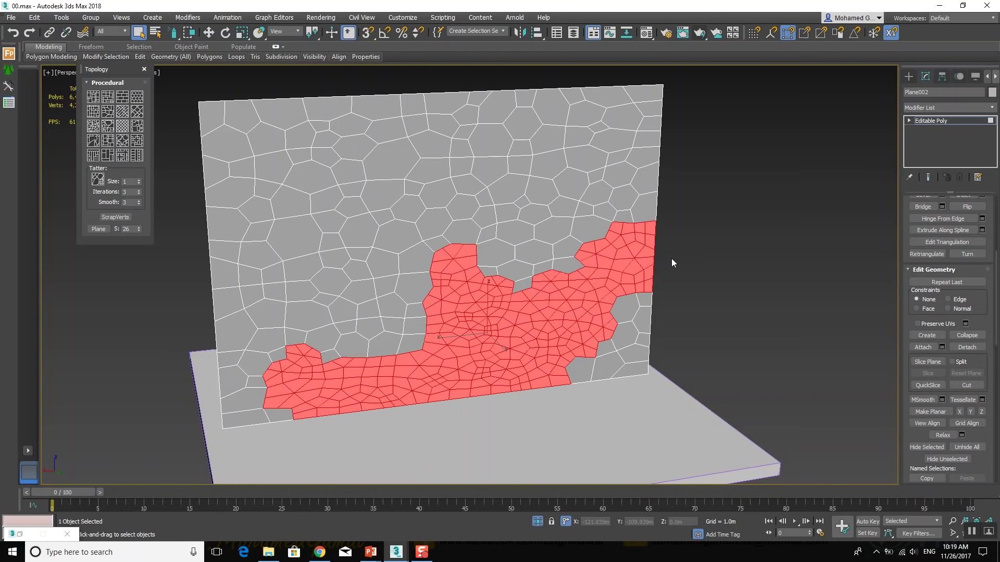
pyautogui.click(160, 283)
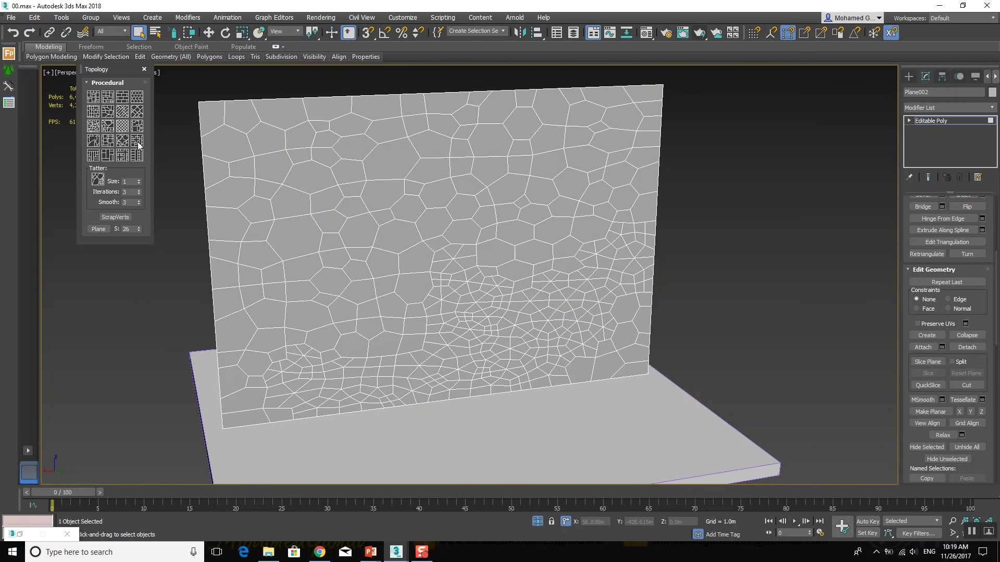
pyautogui.click(97, 128)
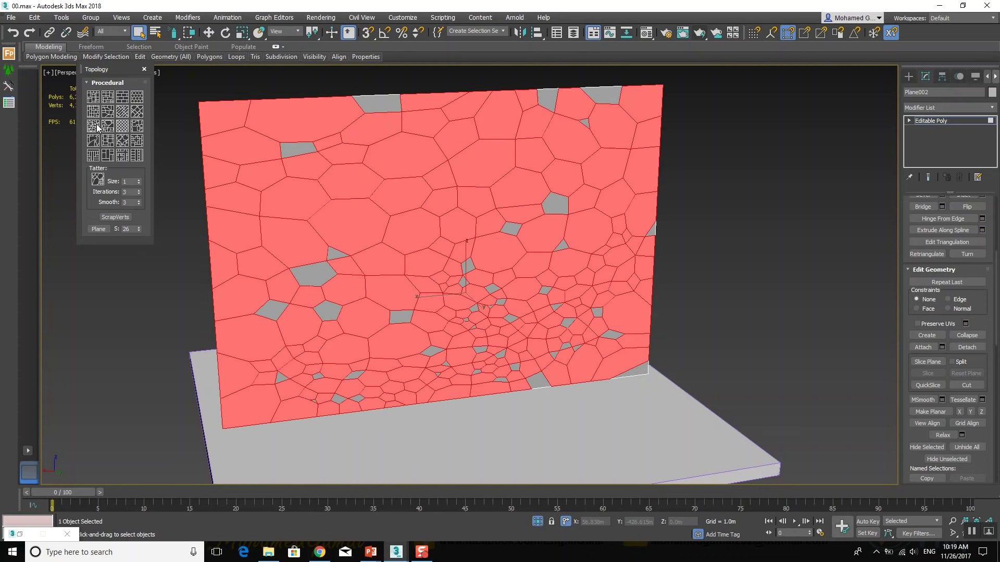
pyautogui.click(122, 328)
pyautogui.scroll(-3, 329, 313)
pyautogui.keyDown('alt'); pyautogui.moveTo(329, 313); pyautogui.dragTo(326, 303, button='middle'); pyautogui.keyUp('alt')
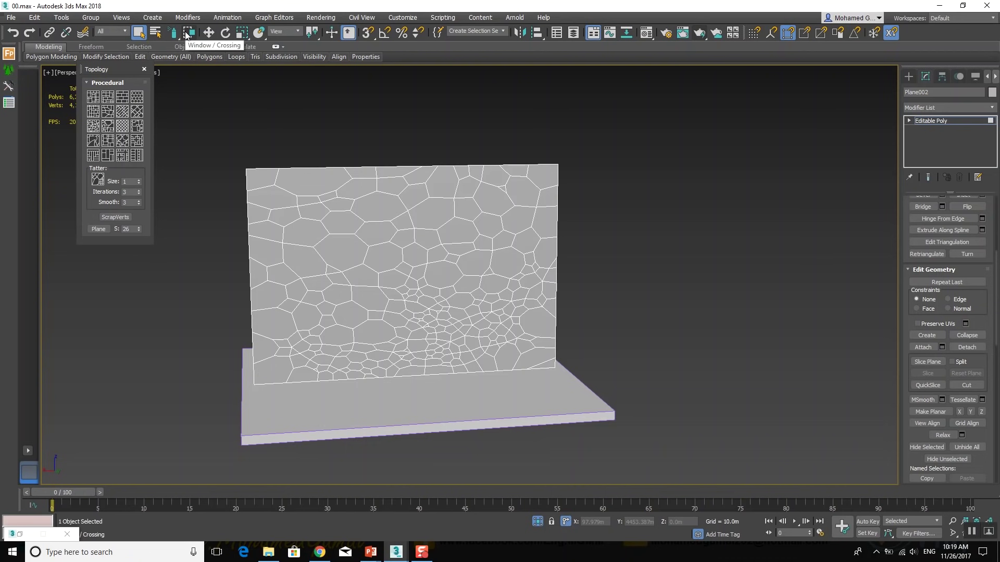
pyautogui.press('w')
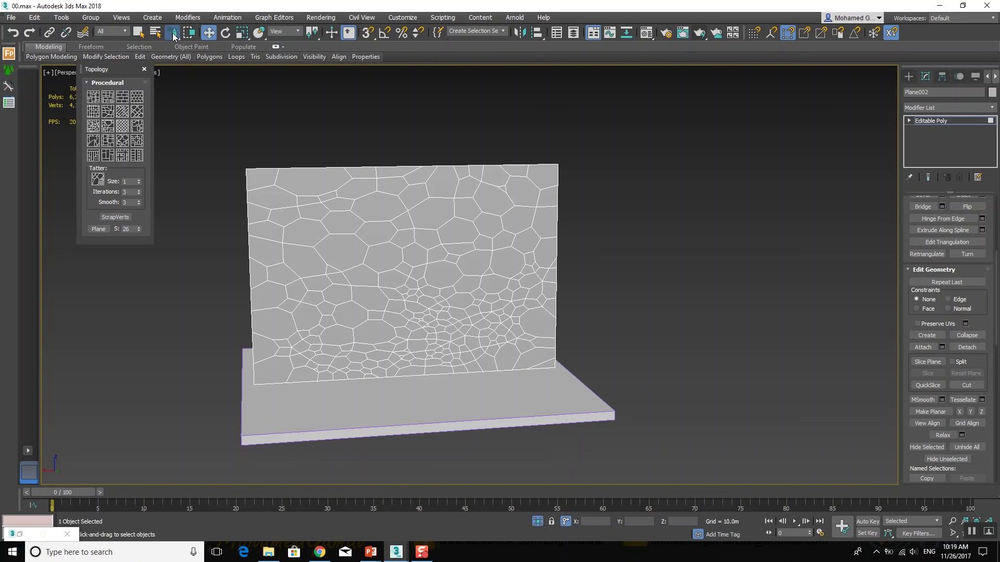
pyautogui.press('q')
pyautogui.moveTo(389, 167); pyautogui.dragTo(401, 167, button='middle')
pyautogui.press('super')
pyautogui.press('super')
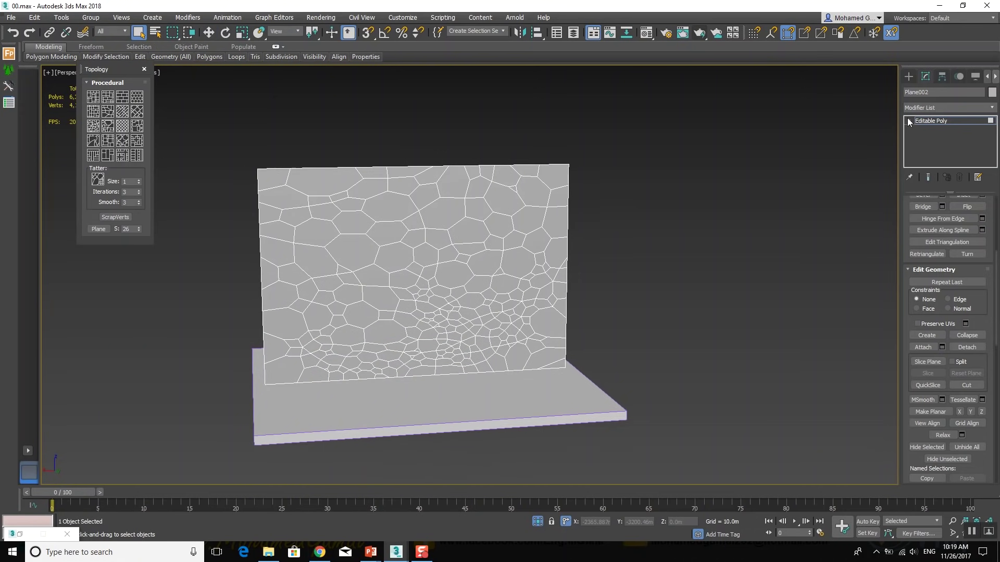
# Select all wall polygons and inset them by 0.167m
pyautogui.click(909, 121)
pyautogui.click(931, 156)
pyautogui.hotkey('ctrl', 'a')
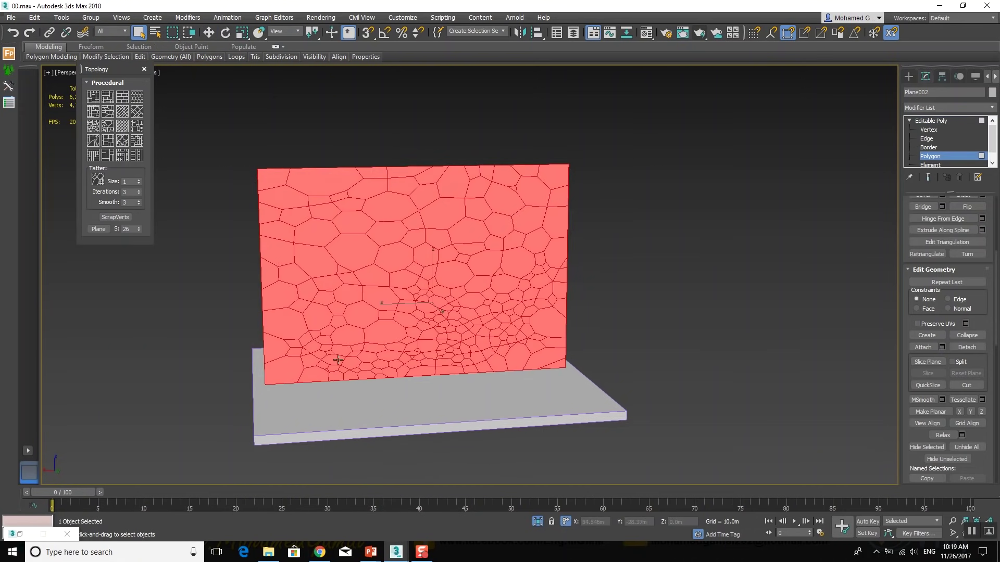
pyautogui.keyDown('alt'); pyautogui.moveTo(335, 361); pyautogui.dragTo(368, 357, button='middle'); pyautogui.keyUp('alt')
pyautogui.rightClick(588, 310)
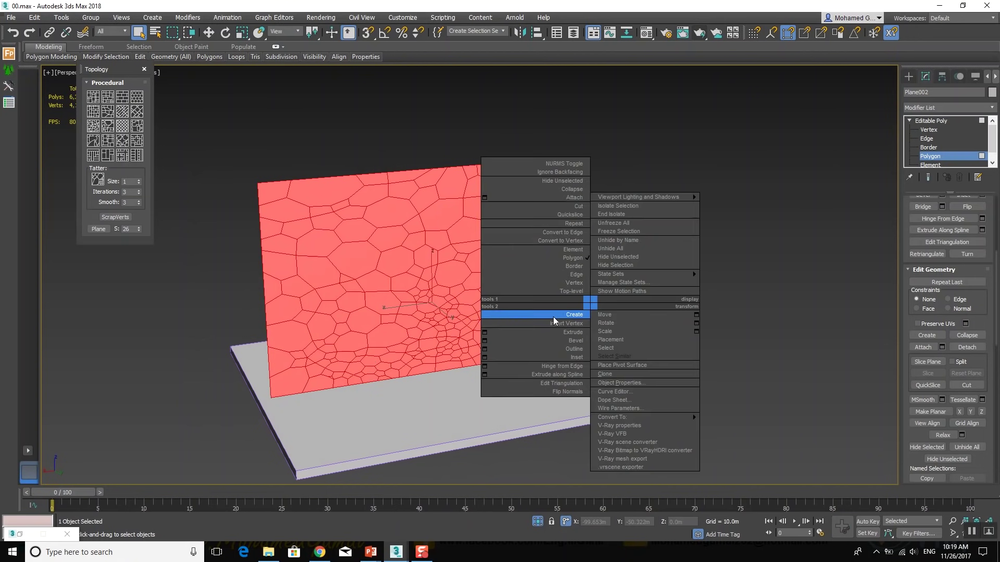
pyautogui.click(483, 357)
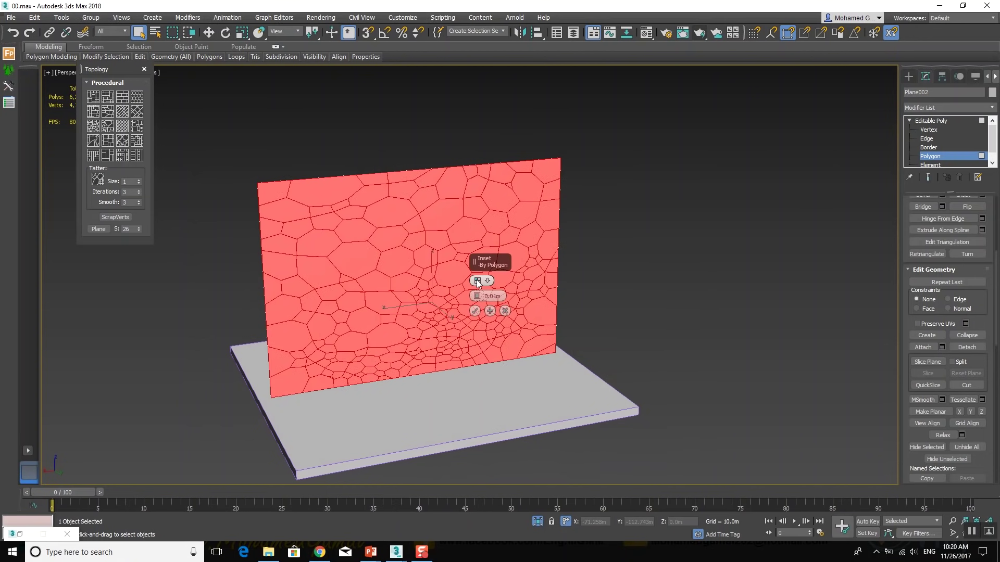
pyautogui.scroll(2, 437, 289)
pyautogui.moveTo(477, 298)
pyautogui.mouseDown()
pyautogui.moveTo(462, 162)
pyautogui.moveTo(547, 132)
pyautogui.moveTo(191, 508)
pyautogui.mouseUp()
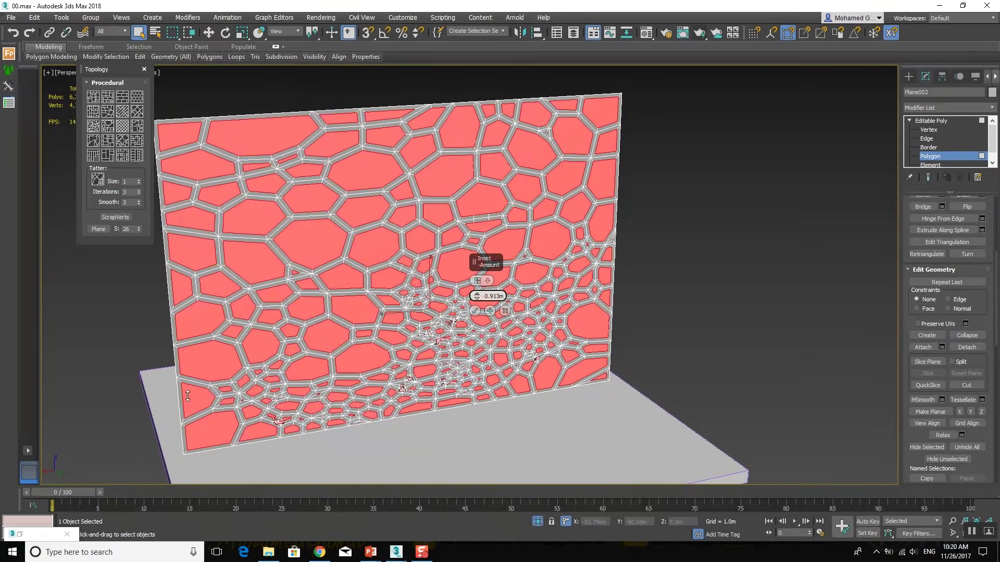
pyautogui.moveTo(191, 508)
pyautogui.mouseDown()
pyautogui.moveTo(290, 247)
pyautogui.moveTo(338, 253)
pyautogui.moveTo(343, 217)
pyautogui.mouseUp()
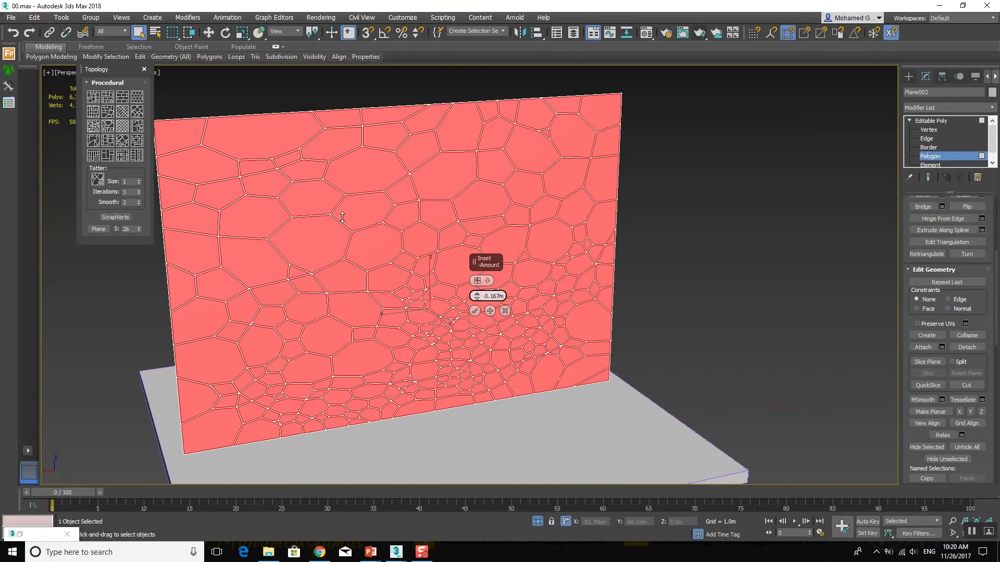
pyautogui.scroll(3, 297, 443)
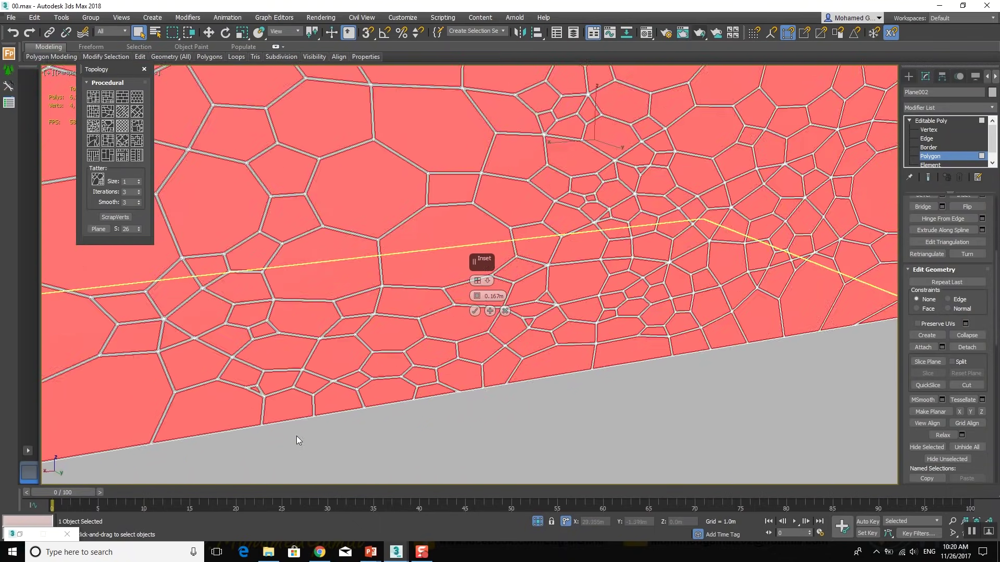
pyautogui.scroll(3, 259, 394)
pyautogui.scroll(-2, 237, 394)
pyautogui.scroll(-2, 237, 394)
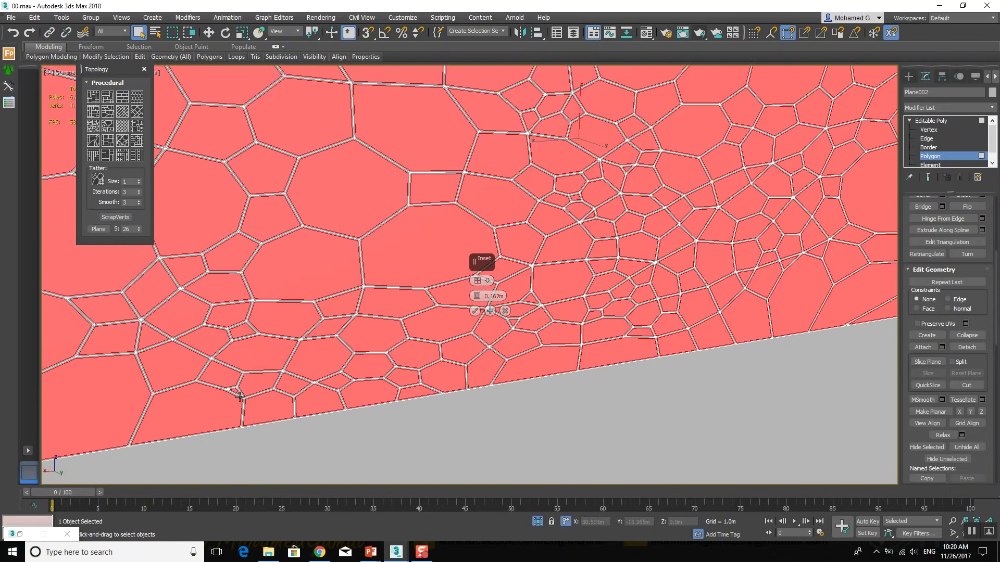
pyautogui.scroll(-2, 239, 396)
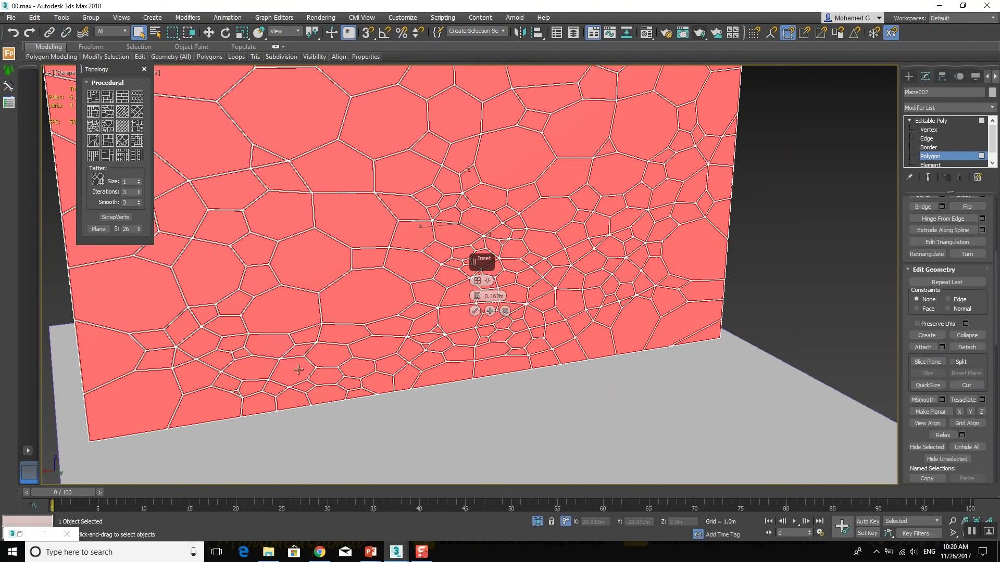
pyautogui.click(476, 311)
# Scale the inset polygons down to about 81%
pyautogui.rightClick(525, 260)
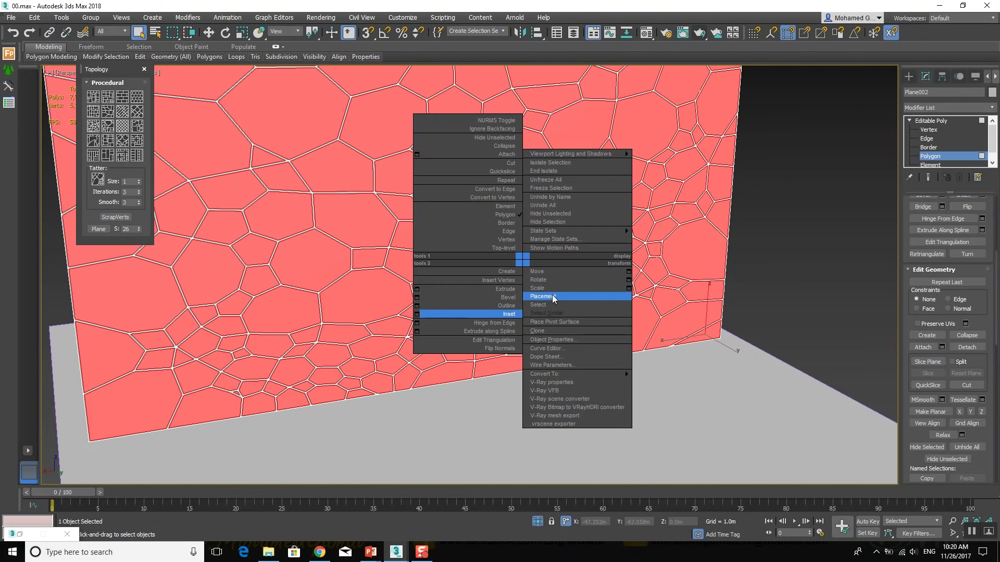
pyautogui.click(552, 287)
pyautogui.moveTo(537, 286); pyautogui.dragTo(535, 295)
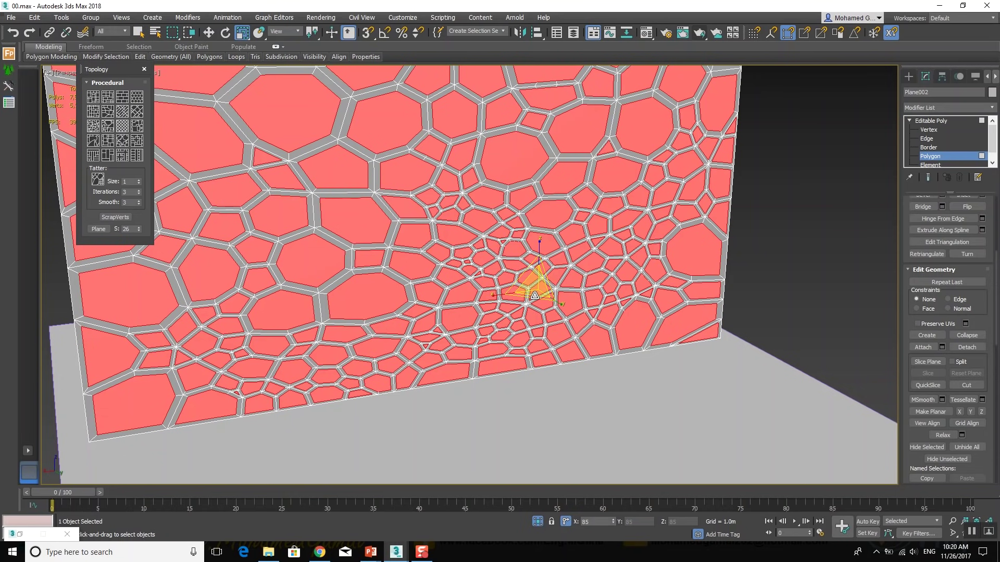
pyautogui.moveTo(534, 296); pyautogui.dragTo(534, 296)
pyautogui.scroll(-3, 535, 296)
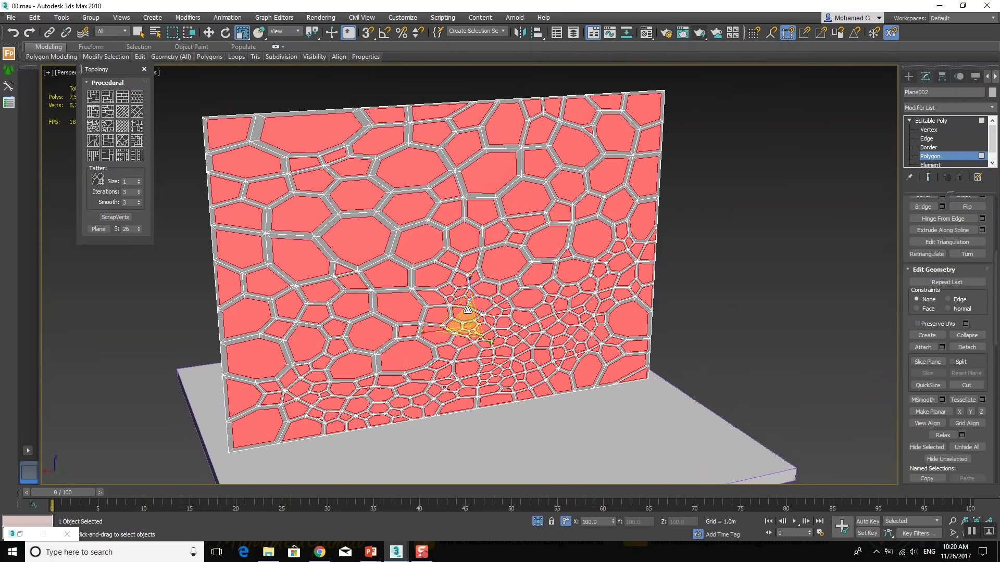
# Extrude the inset cells inward by -0.564m, then open the Material Editor
pyautogui.moveTo(631, 297); pyautogui.dragTo(651, 286, button='middle')
pyautogui.rightClick(648, 281)
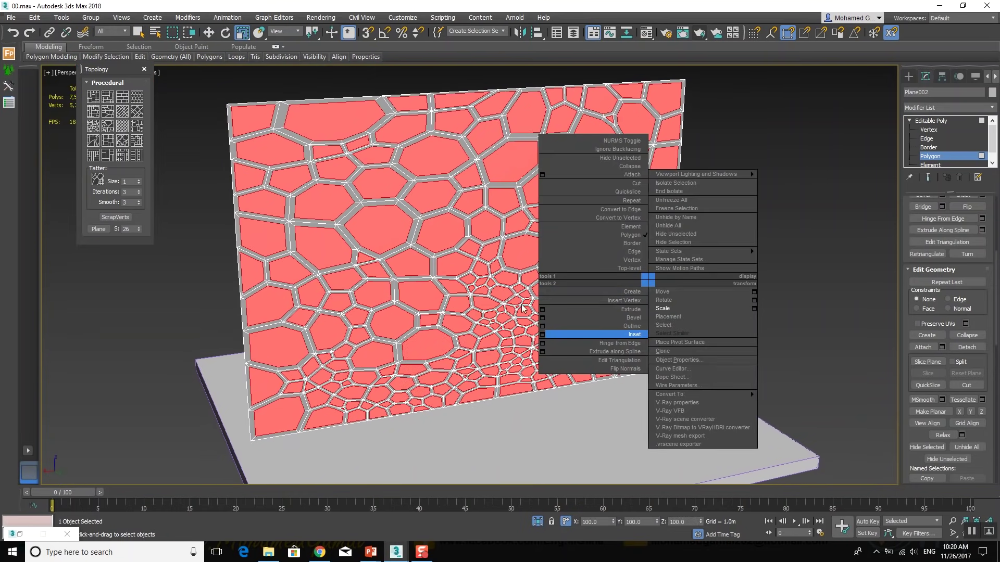
pyautogui.click(542, 309)
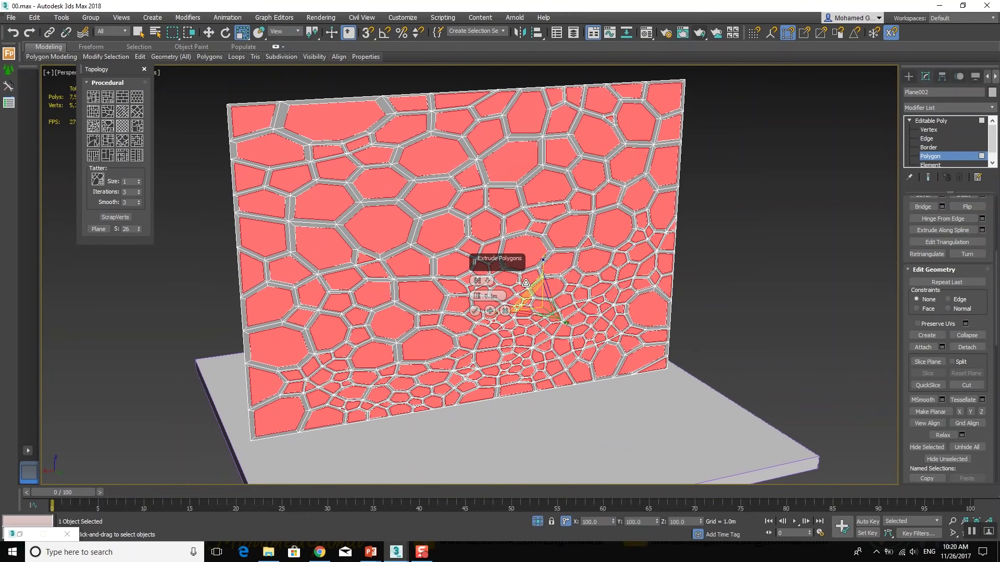
pyautogui.scroll(3, 561, 257)
pyautogui.press('w')
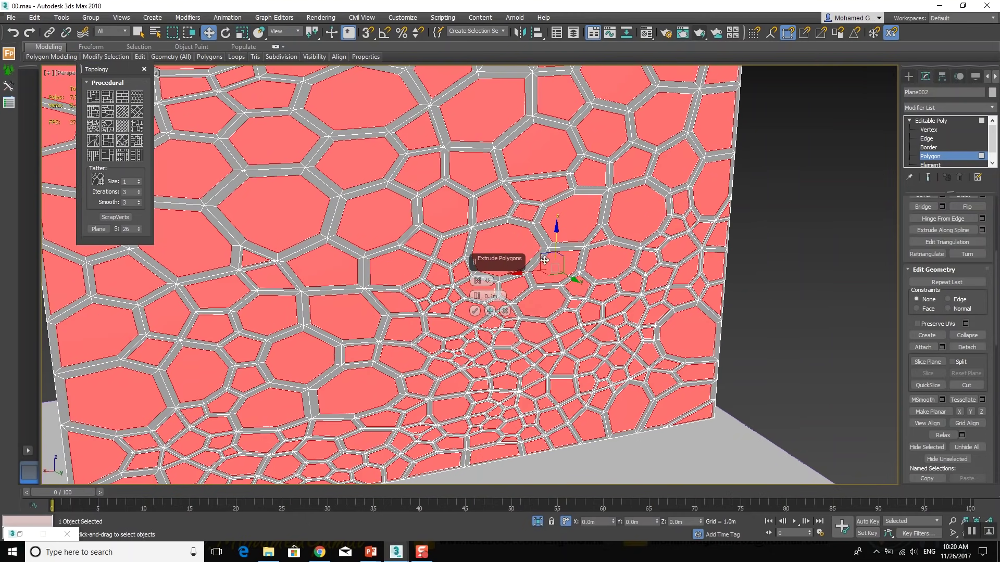
pyautogui.keyDown('alt'); pyautogui.moveTo(562, 256); pyautogui.dragTo(500, 271, button='middle'); pyautogui.keyUp('alt')
pyautogui.scroll(2, 524, 266)
pyautogui.moveTo(475, 296)
pyautogui.mouseDown()
pyautogui.moveTo(466, 376)
pyautogui.moveTo(479, 39)
pyautogui.moveTo(459, 4)
pyautogui.mouseUp()
pyautogui.keyDown('alt'); pyautogui.moveTo(447, 295); pyautogui.dragTo(458, 300, button='middle'); pyautogui.keyUp('alt')
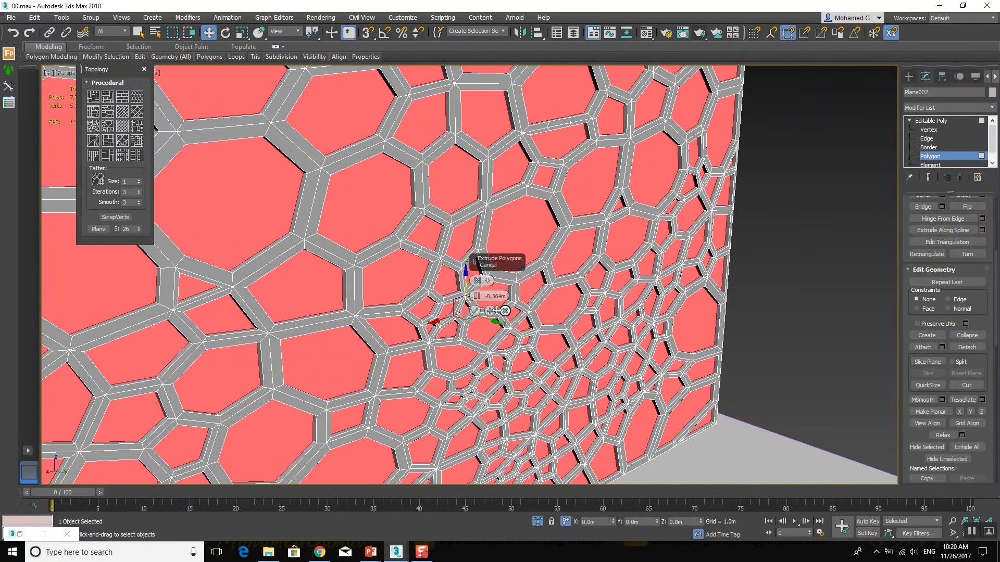
pyautogui.scroll(3, 487, 314)
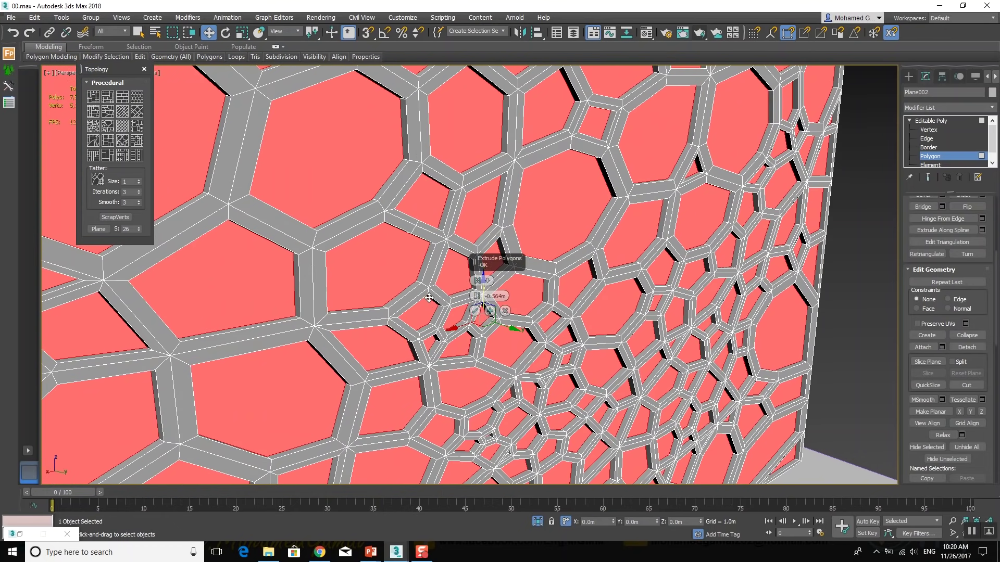
pyautogui.click(475, 312)
pyautogui.press('m')
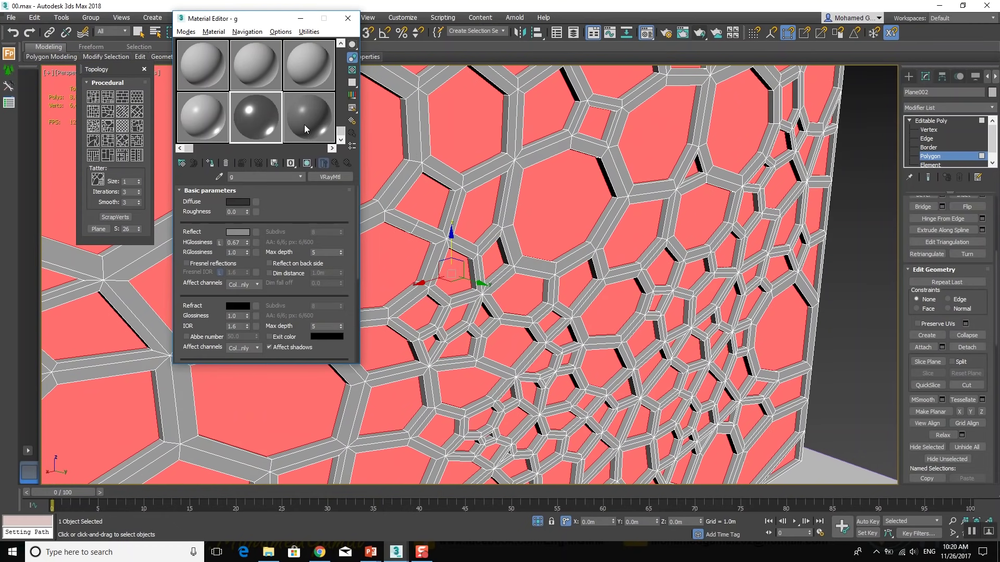
# Inset the recessed cells a second time by 0.167m
pyautogui.click(309, 117)
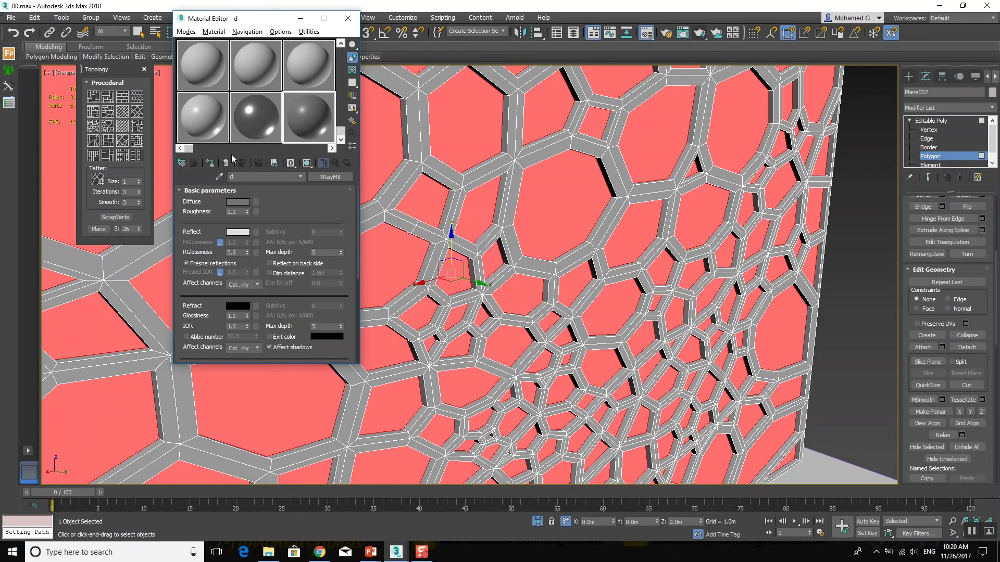
pyautogui.scroll(1, 524, 219)
pyautogui.scroll(1, 524, 218)
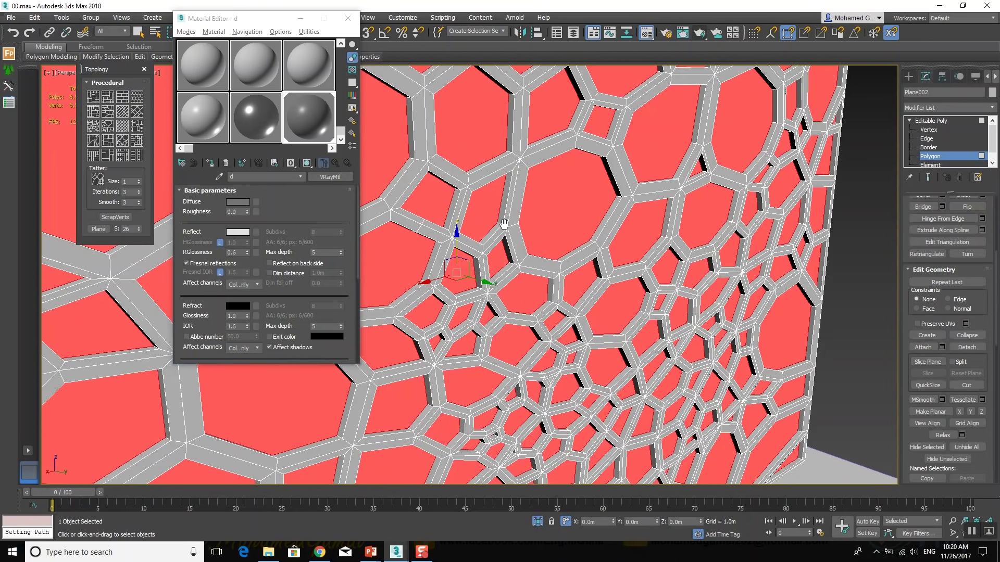
pyautogui.scroll(1, 523, 219)
pyautogui.rightClick(524, 216)
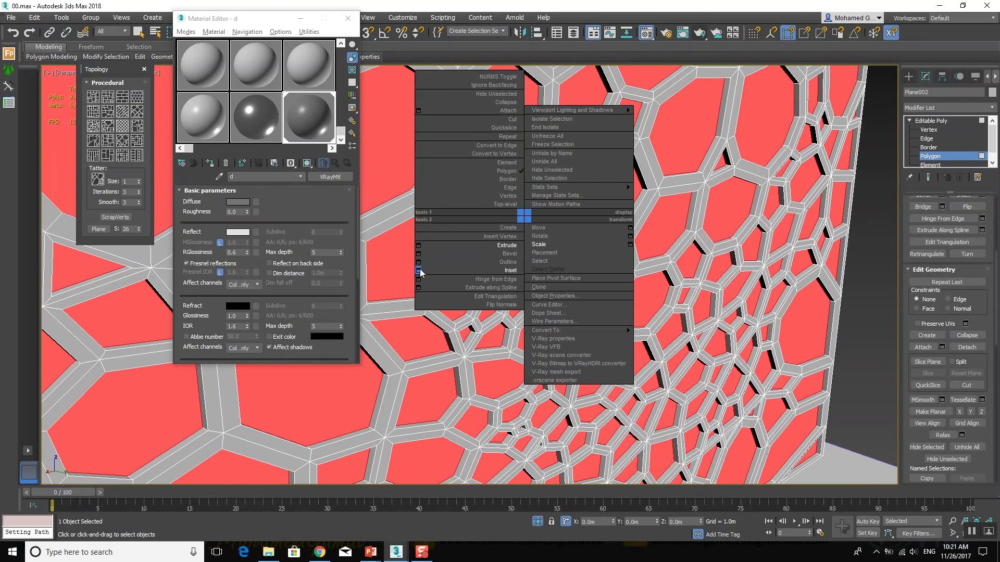
pyautogui.click(419, 270)
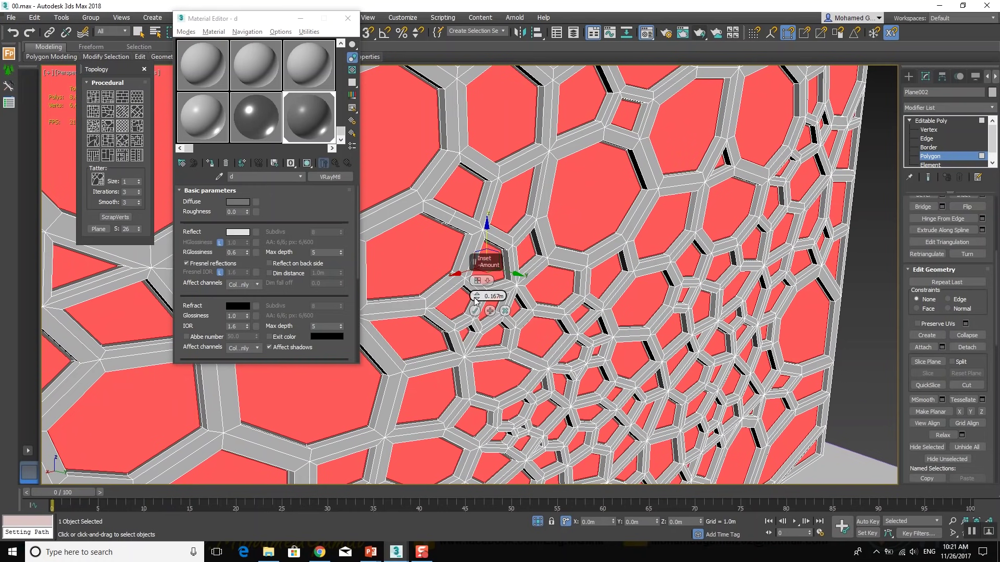
pyautogui.click(490, 311)
pyautogui.rightClick(476, 295)
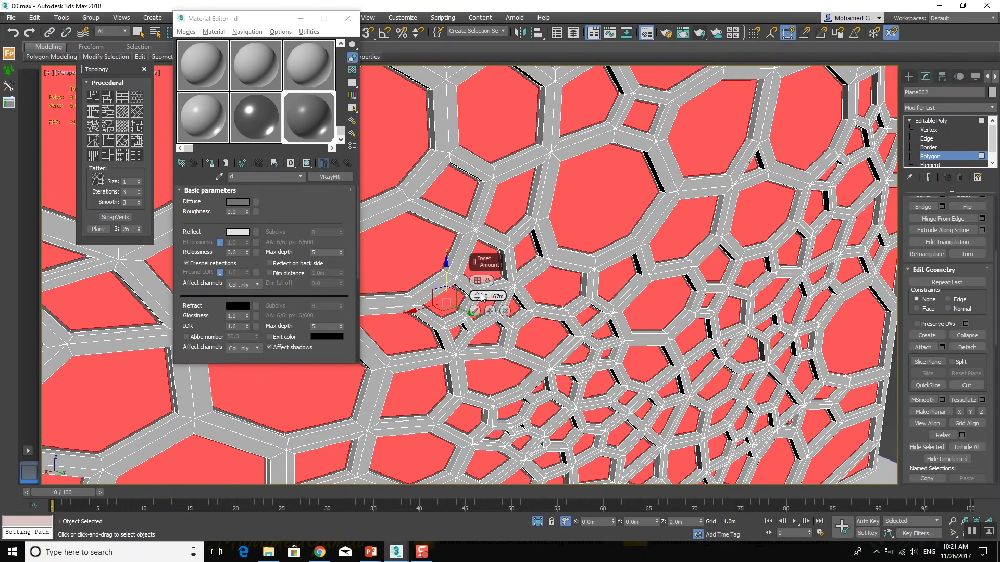
pyautogui.click(474, 310)
# Scale the inner cells to about 79% and extrude them inward by -0.564m
pyautogui.rightClick(539, 229)
pyautogui.click(550, 255)
pyautogui.moveTo(448, 298); pyautogui.dragTo(451, 311)
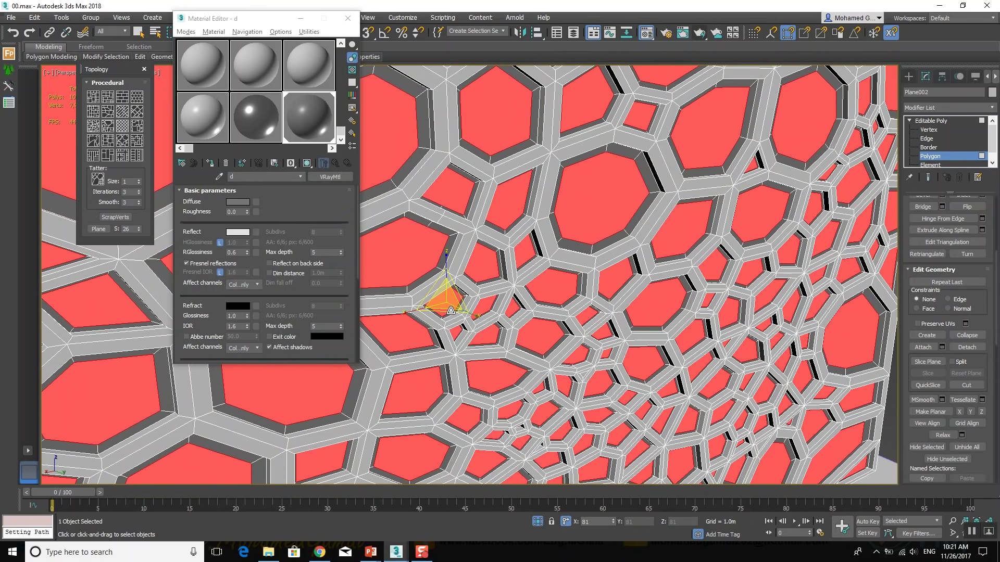
pyautogui.rightClick(542, 269)
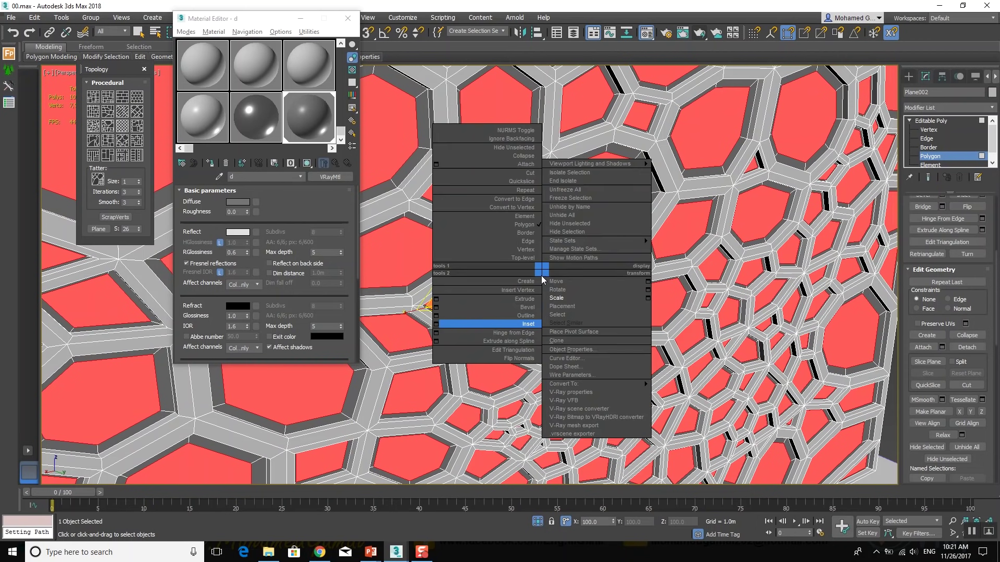
pyautogui.click(436, 299)
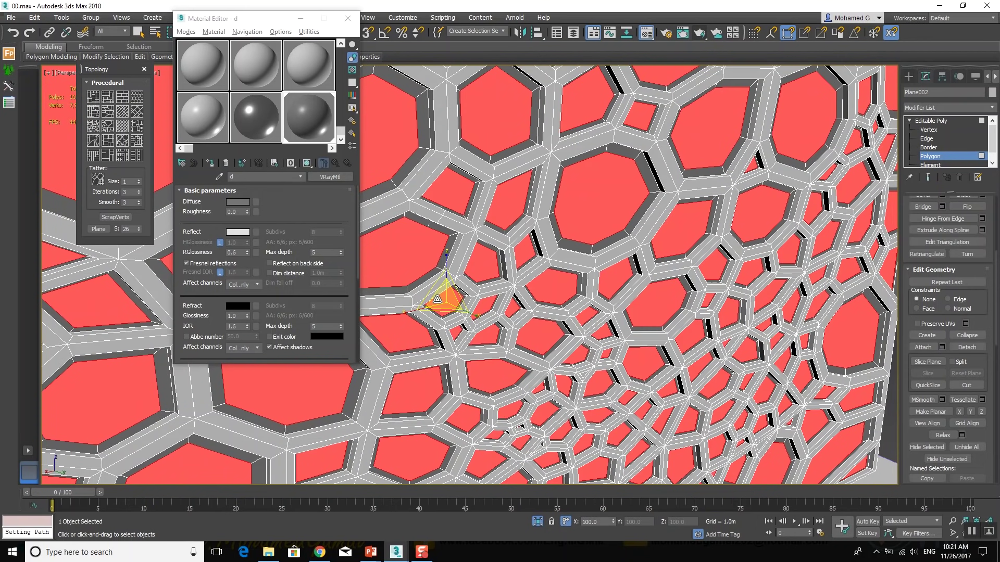
pyautogui.click(474, 310)
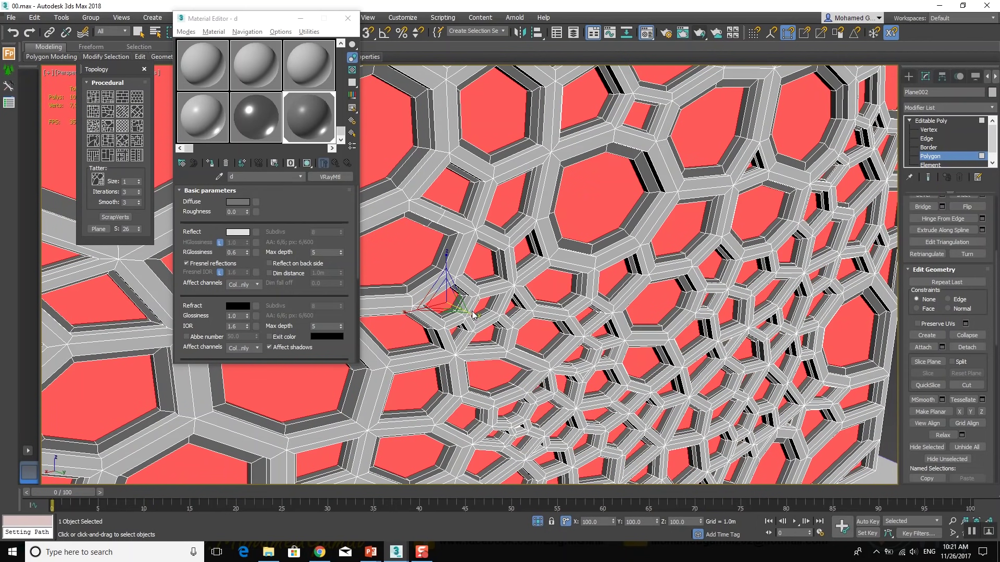
# Select material g, minimize the Material Editor, and view the whole wall and slab
pyautogui.click(235, 140)
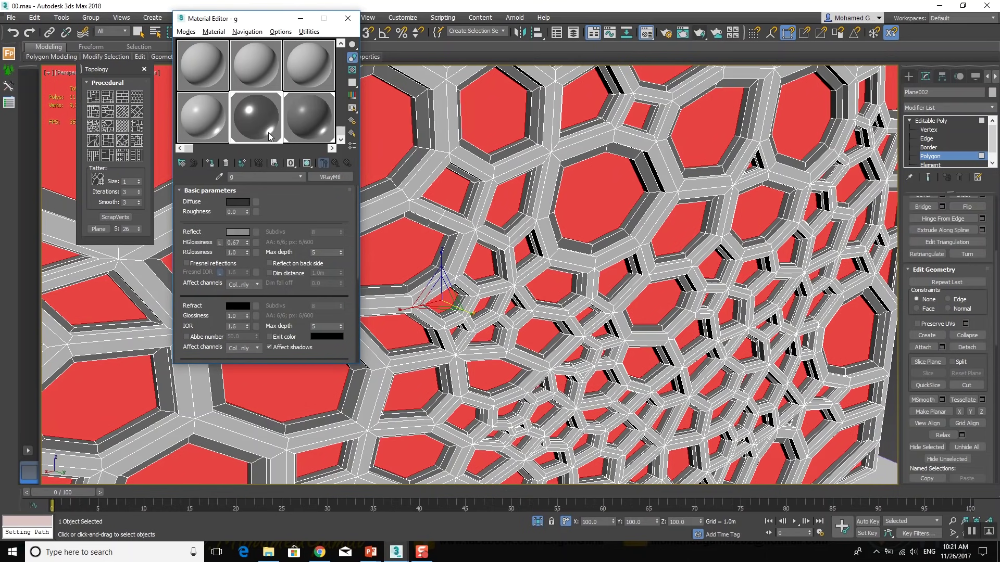
pyautogui.click(301, 21)
pyautogui.scroll(-2, 357, 140)
pyautogui.moveTo(358, 141)
pyautogui.keyDown('alt'); pyautogui.mouseDown(button='middle')
pyautogui.moveTo(511, 205)
pyautogui.moveTo(599, 198)
pyautogui.mouseUp(button='middle'); pyautogui.keyUp('alt')
pyautogui.scroll(-2, 511, 205)
# Exit polygon editing and frame the perforated wall in the view
pyautogui.press('F4')
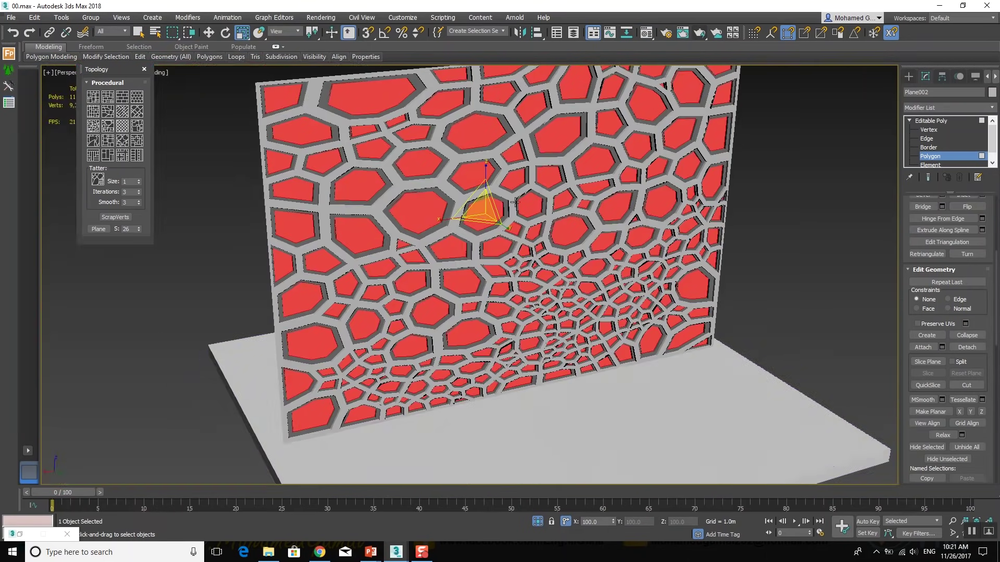
pyautogui.click(909, 77)
pyautogui.moveTo(811, 134)
pyautogui.keyDown('alt'); pyautogui.mouseDown(button='middle')
pyautogui.moveTo(677, 172)
pyautogui.moveTo(704, 172)
pyautogui.moveTo(657, 222)
pyautogui.moveTo(672, 235)
pyautogui.mouseUp(button='middle'); pyautogui.keyUp('alt')
pyautogui.press('w')
pyautogui.scroll(4, 482, 307)
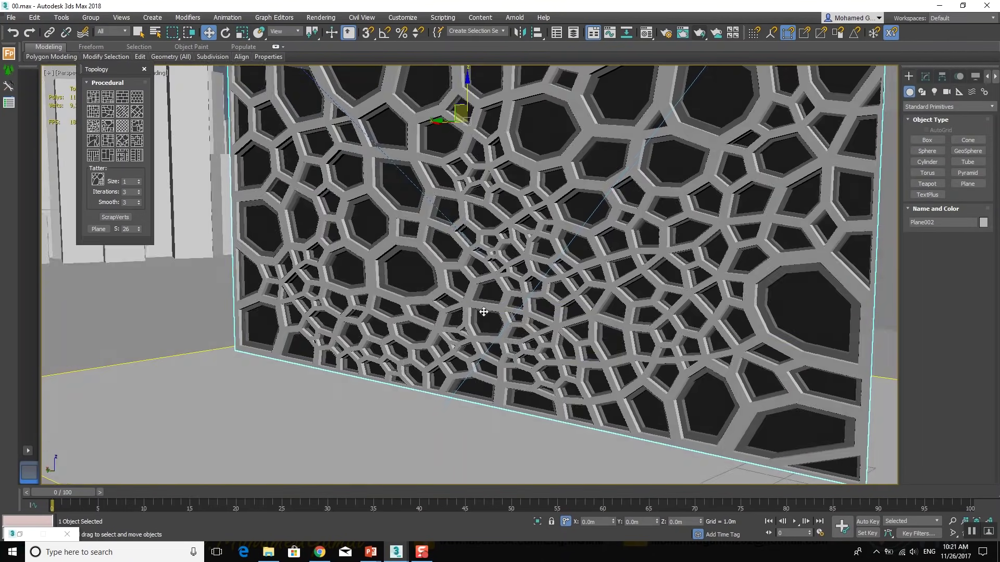
pyautogui.moveTo(483, 307)
pyautogui.mouseDown(button='middle')
pyautogui.moveTo(489, 288)
pyautogui.moveTo(509, 397)
pyautogui.moveTo(467, 346)
pyautogui.mouseUp(button='middle')
pyautogui.scroll(-5, 489, 288)
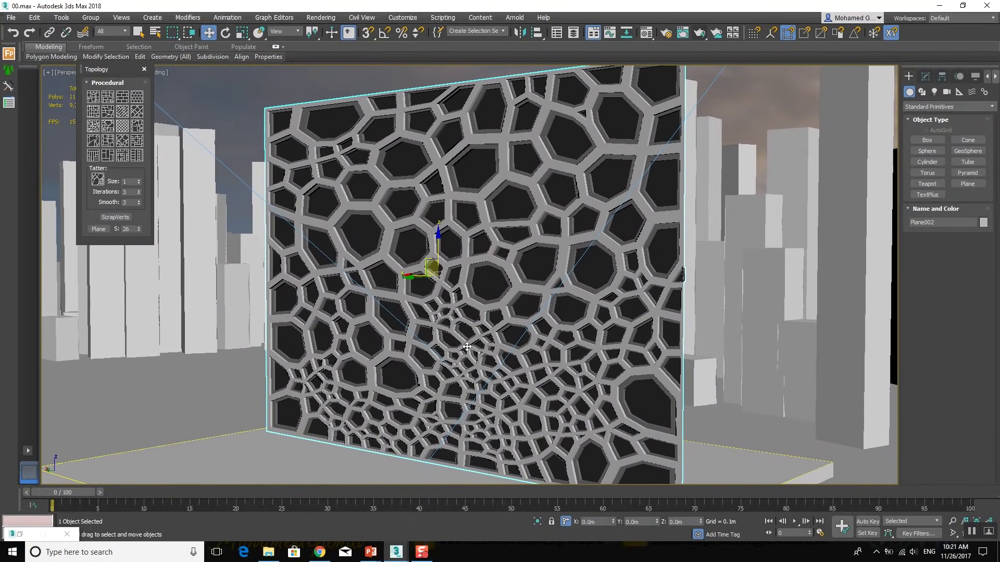
# Turn on safe frame, render with V-Ray, and inspect the 1024×768 image up close
pyautogui.hotkey('shift', 'f')
pyautogui.hotkey('shift', 'q')
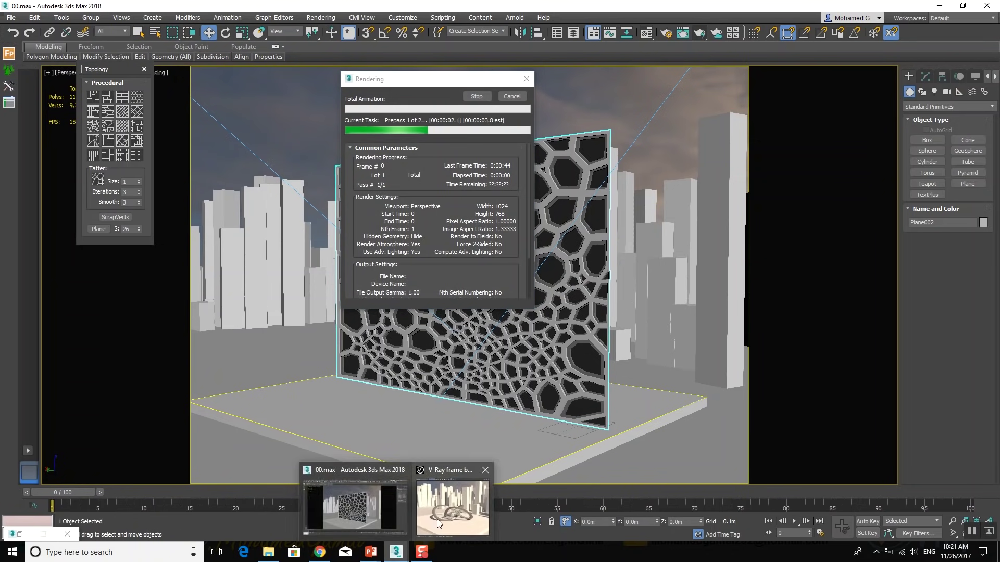
pyautogui.click(458, 523)
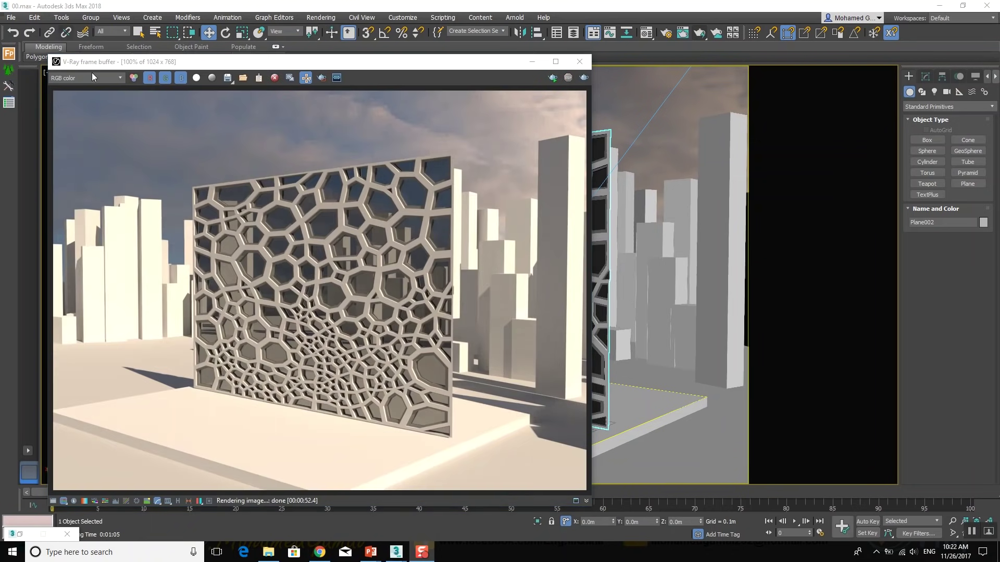
pyautogui.scroll(1, 352, 269)
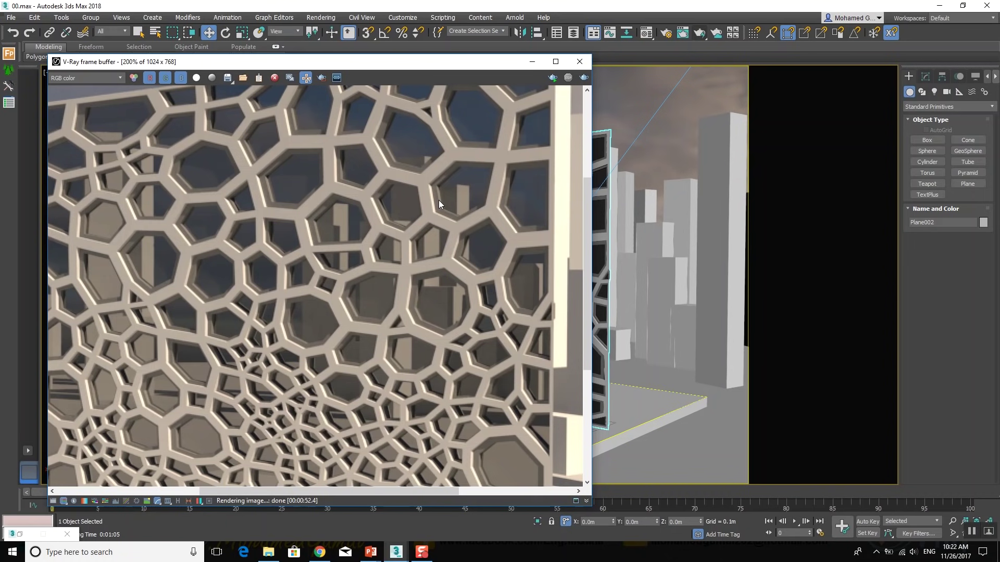
pyautogui.scroll(-1, 449, 193)
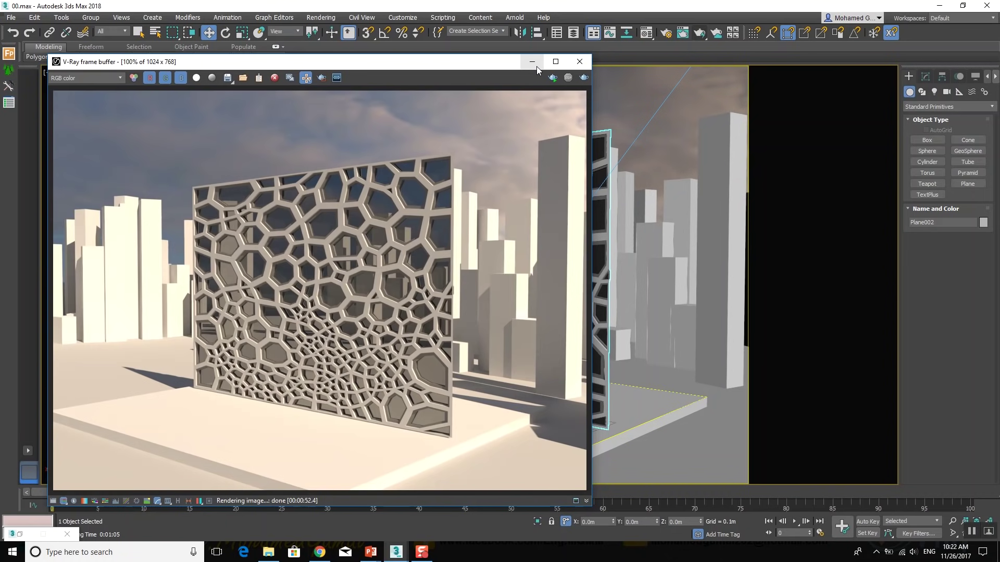
pyautogui.click(537, 67)
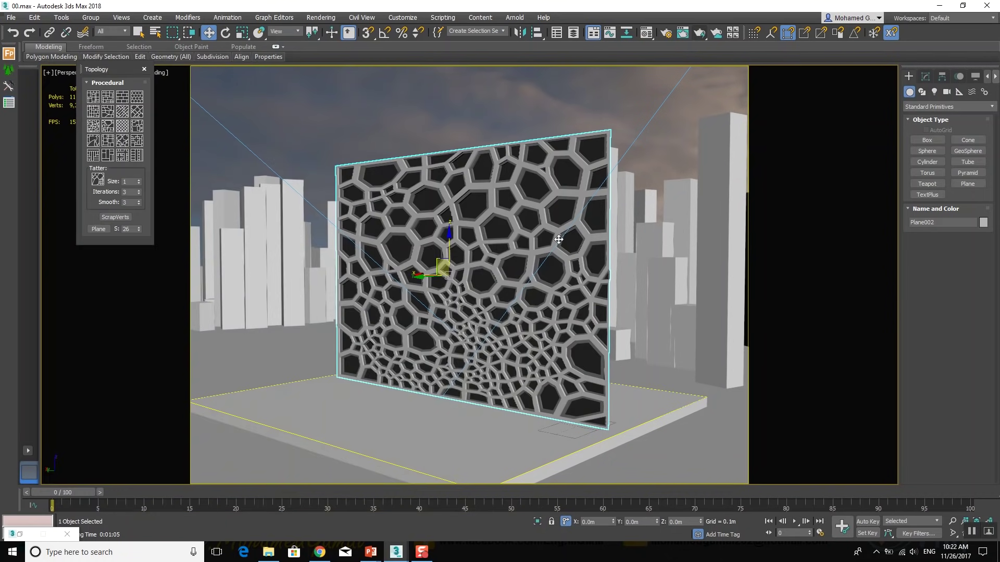
# Assign material d to the wall's selected cell polygons
pyautogui.click(925, 77)
pyautogui.click(934, 108)
pyautogui.press('m')
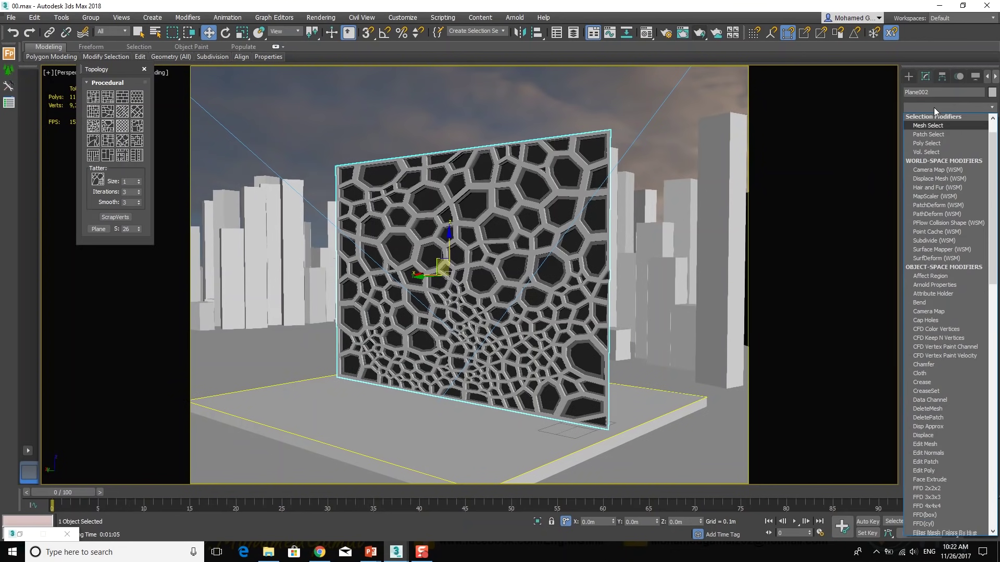
pyautogui.press('Escape')
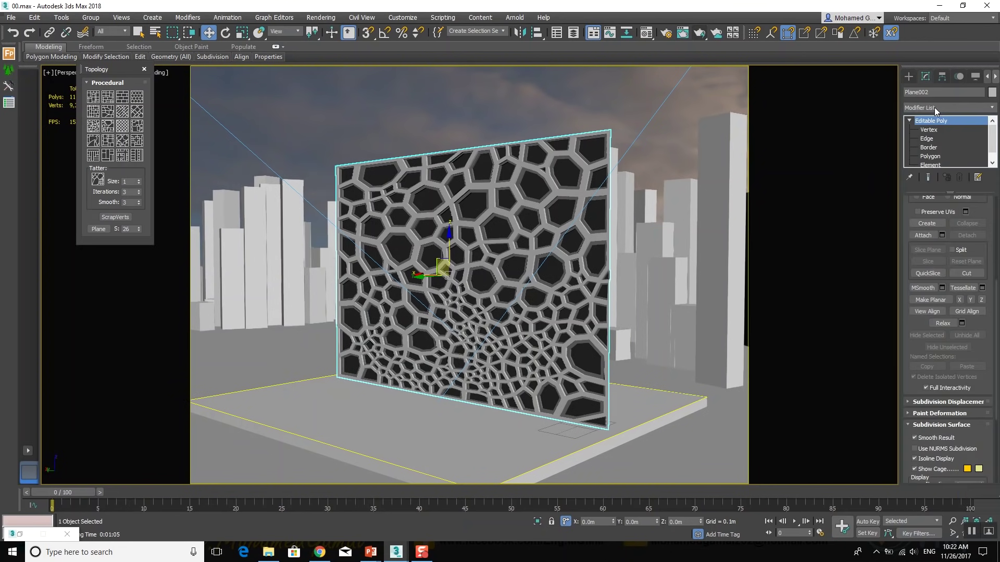
pyautogui.press('4')
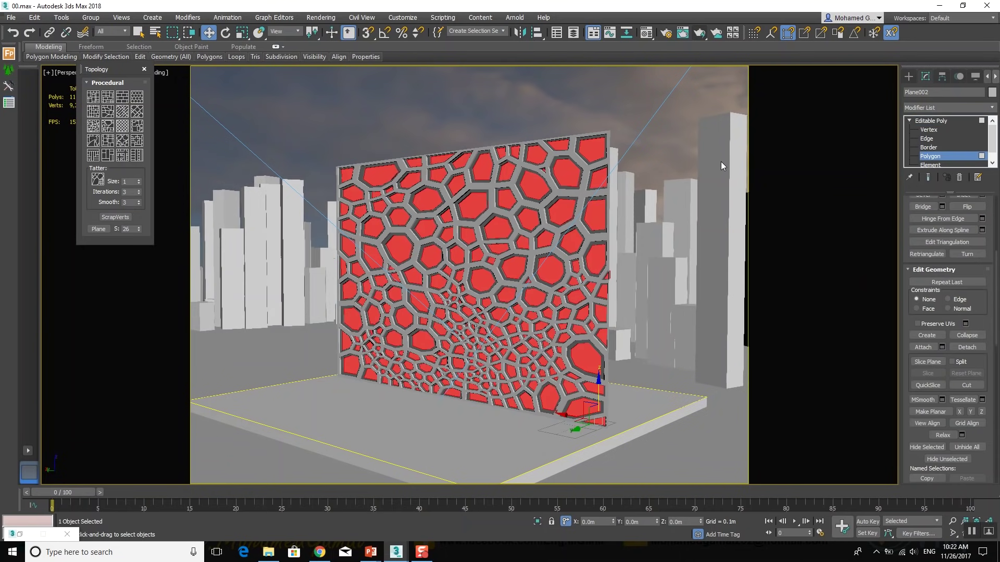
pyautogui.press('m')
pyautogui.click(289, 105)
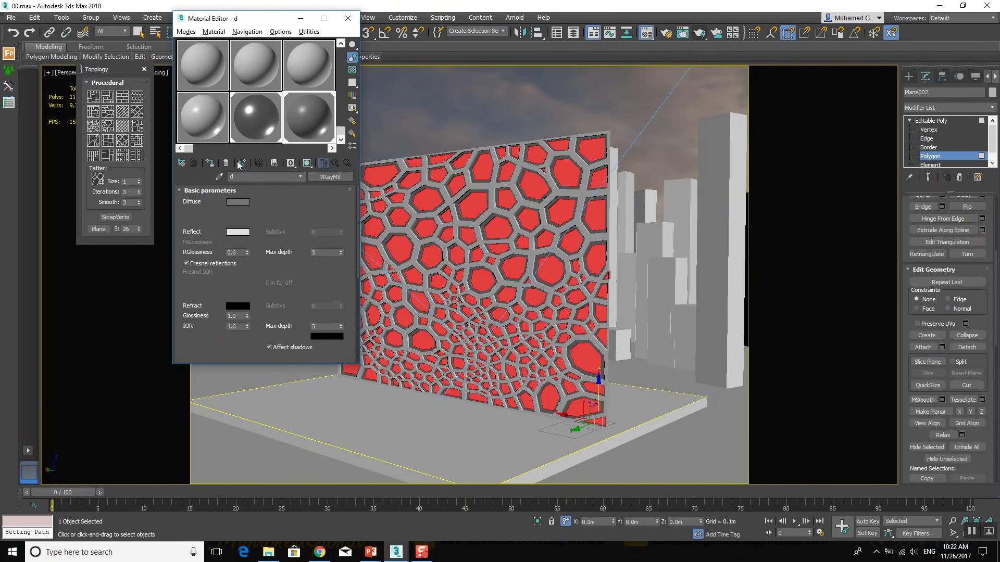
pyautogui.click(209, 163)
pyautogui.click(300, 19)
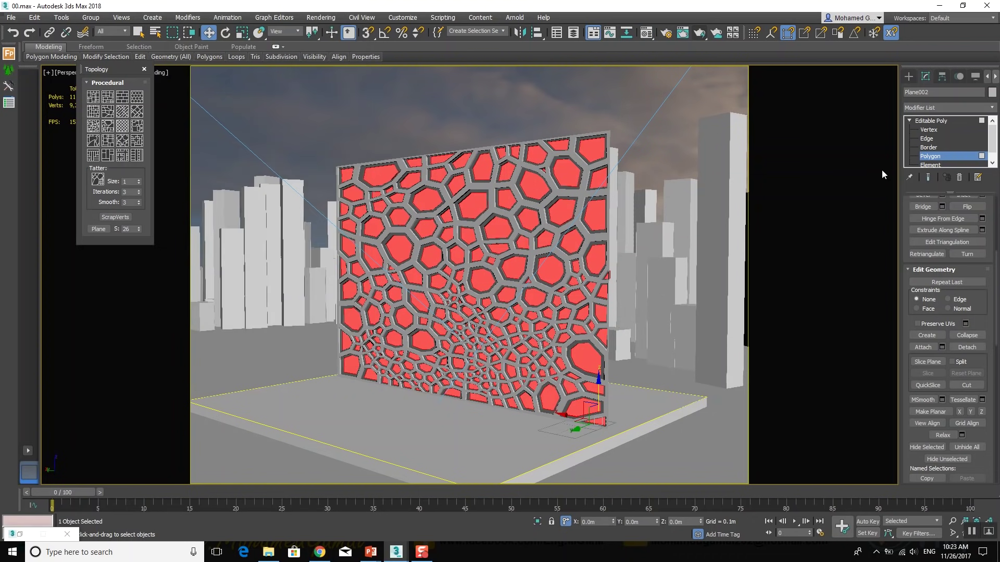
# Add a MeshSmooth modifier with Iterations set to 2
pyautogui.click(942, 117)
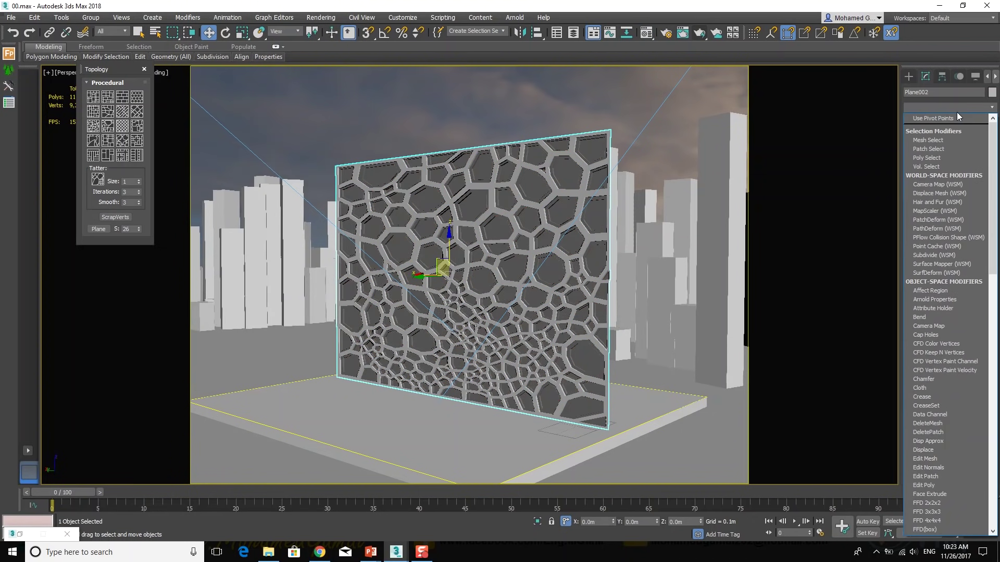
pyautogui.press('m')
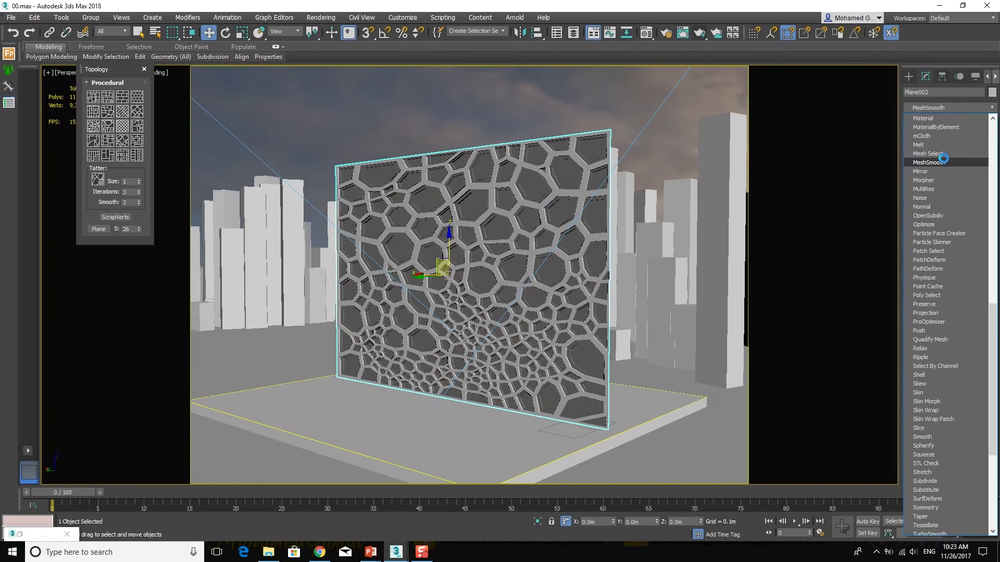
pyautogui.click(943, 159)
pyautogui.scroll(1, 934, 218)
pyautogui.scroll(2, 930, 252)
pyautogui.scroll(1, 938, 288)
pyautogui.scroll(1, 937, 332)
pyautogui.click(982, 271)
pyautogui.moveTo(488, 307)
pyautogui.keyDown('alt'); pyautogui.mouseDown(button='middle')
pyautogui.moveTo(510, 309)
pyautogui.moveTo(482, 278)
pyautogui.mouseUp(button='middle'); pyautogui.keyUp('alt')
# Render the smoothed wall with V-Ray and review the finished image
pyautogui.hotkey('shift', 'q')
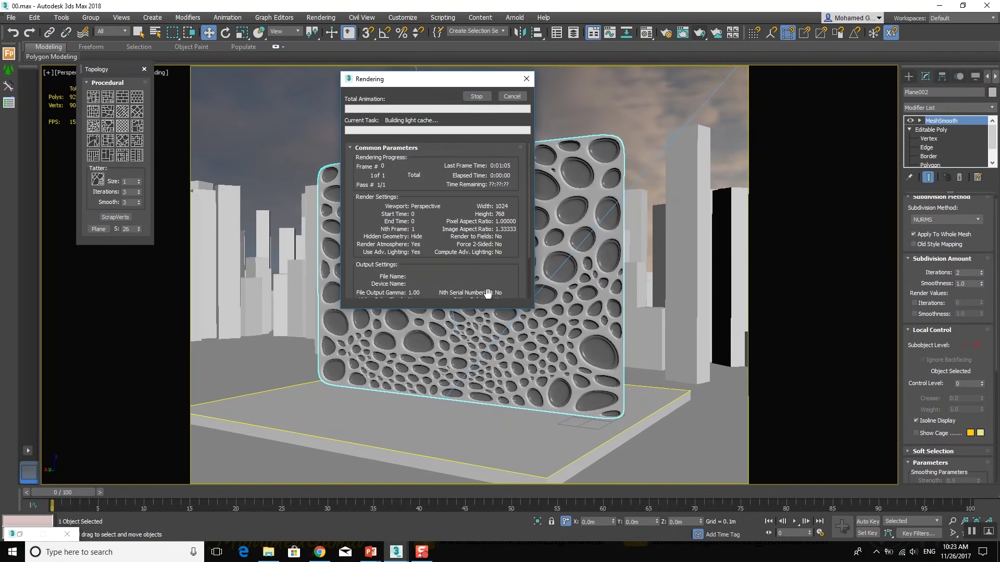
pyautogui.click(445, 504)
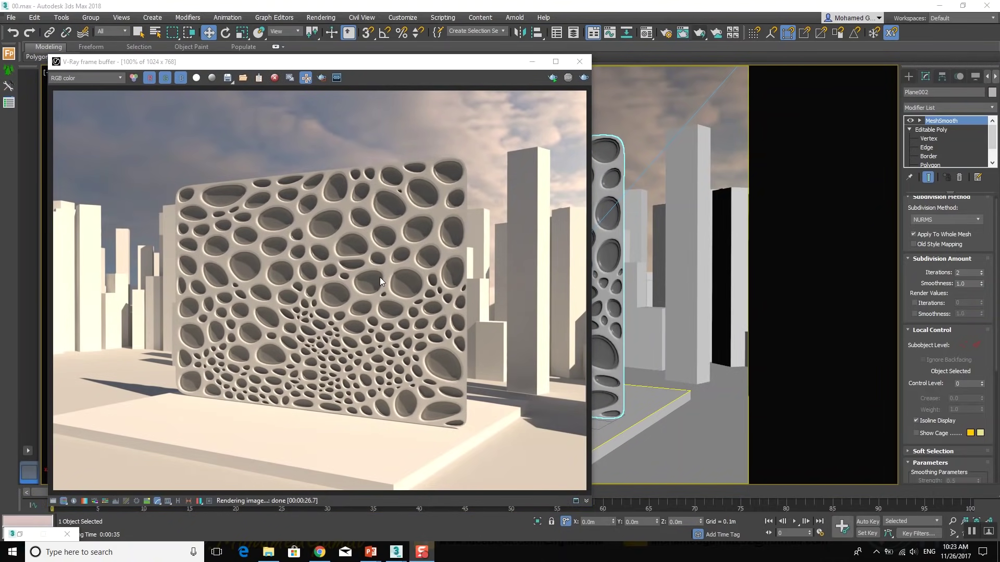
pyautogui.click(532, 62)
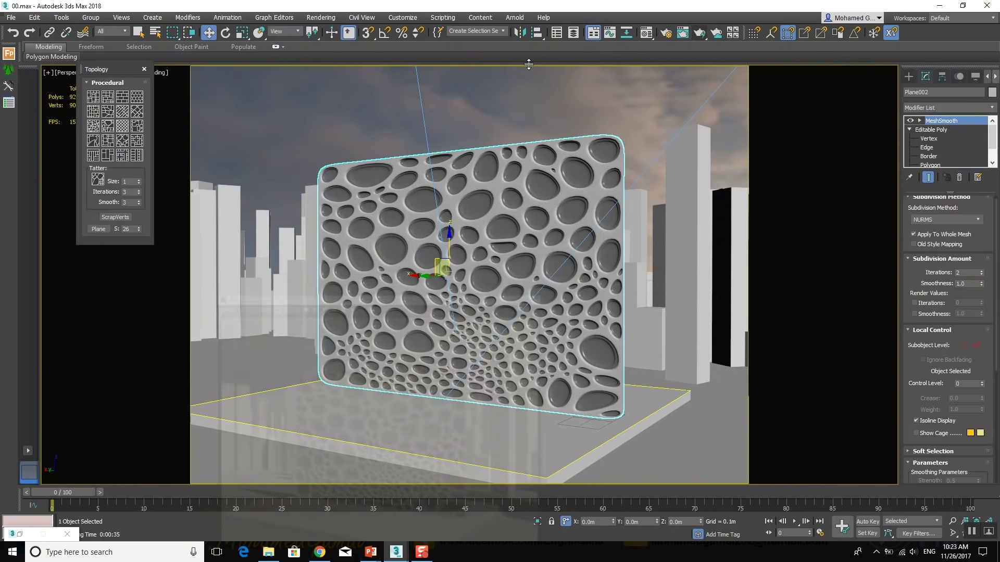
# Delete the selected cell faces at Polygon level and return to the MeshSmooth result
pyautogui.click(941, 162)
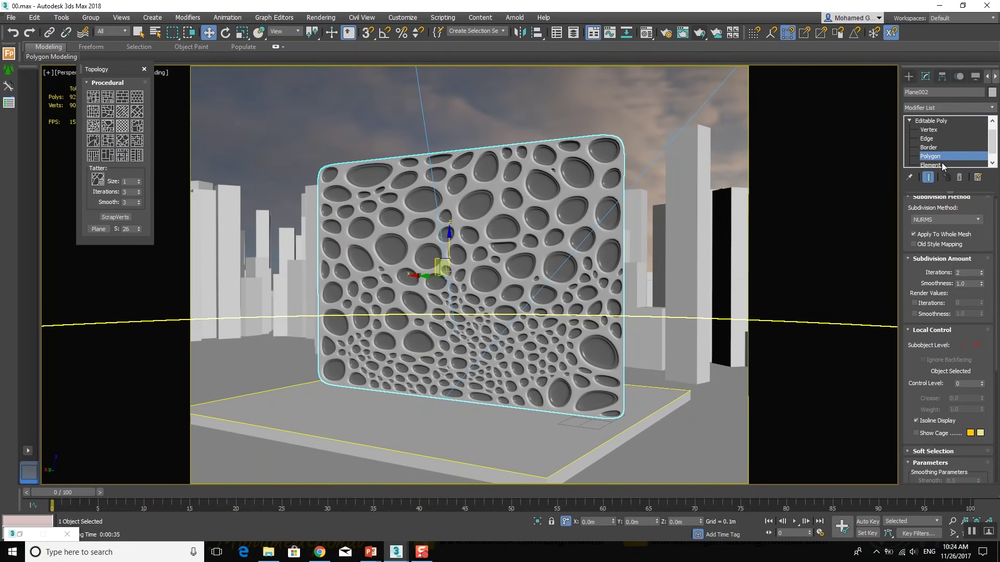
pyautogui.press('Delete')
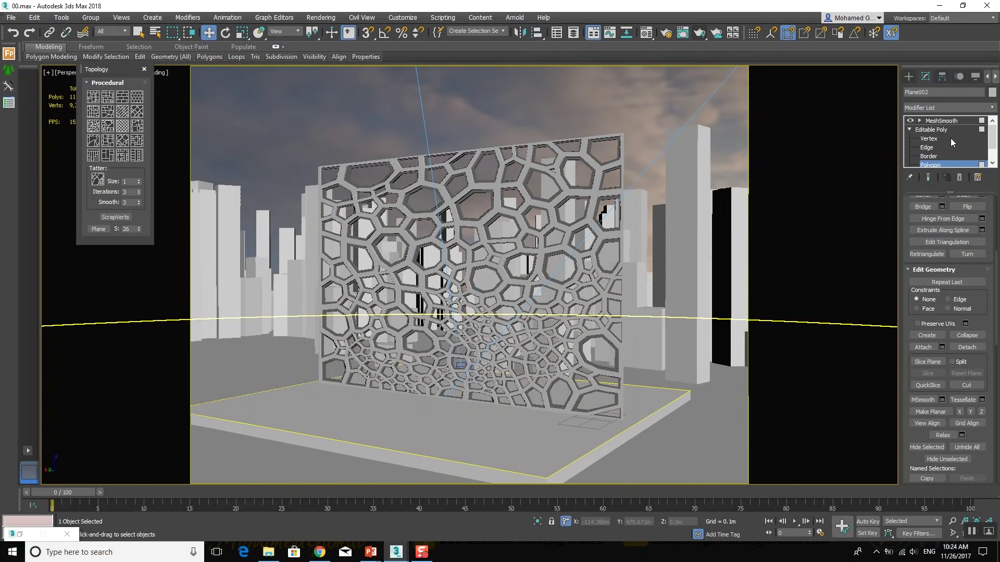
pyautogui.click(942, 123)
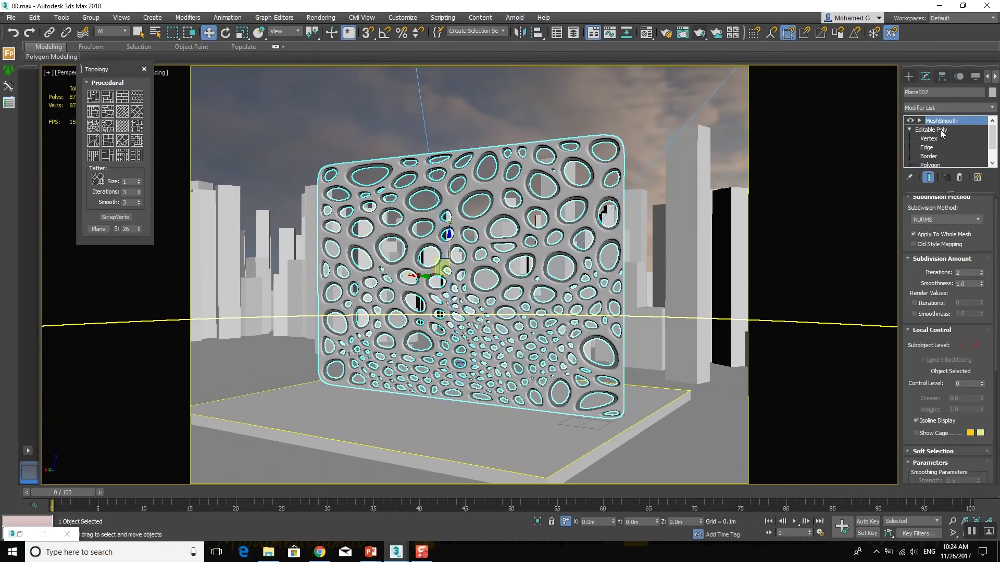
pyautogui.moveTo(500, 291)
pyautogui.keyDown('alt'); pyautogui.mouseDown(button='middle')
pyautogui.moveTo(492, 297)
pyautogui.moveTo(506, 291)
pyautogui.mouseUp(button='middle'); pyautogui.keyUp('alt')
# Render the perforated panel, zoom around the frame buffer to check the openings, then minimize it
pyautogui.hotkey('shift', 'q')
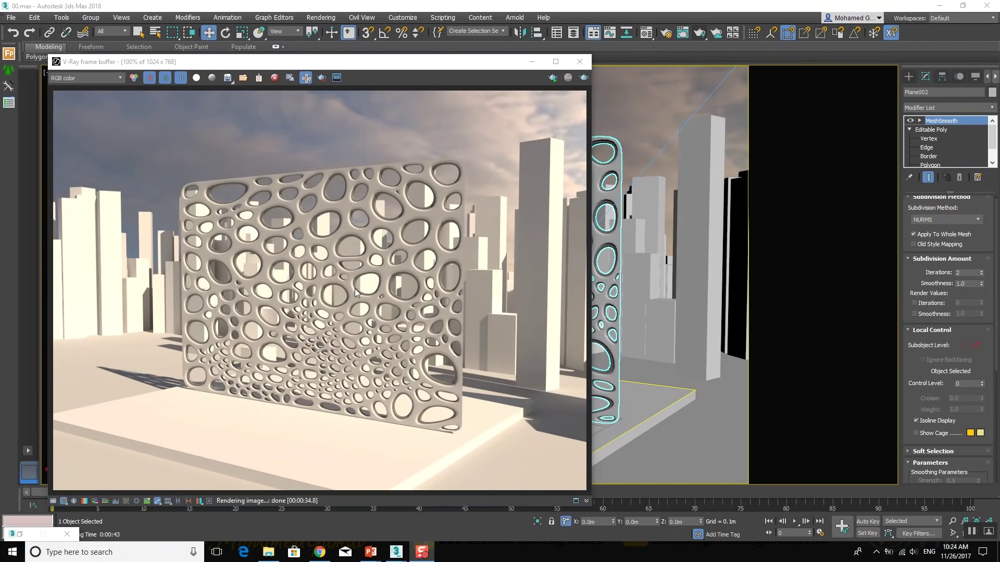
pyautogui.scroll(1, 355, 289)
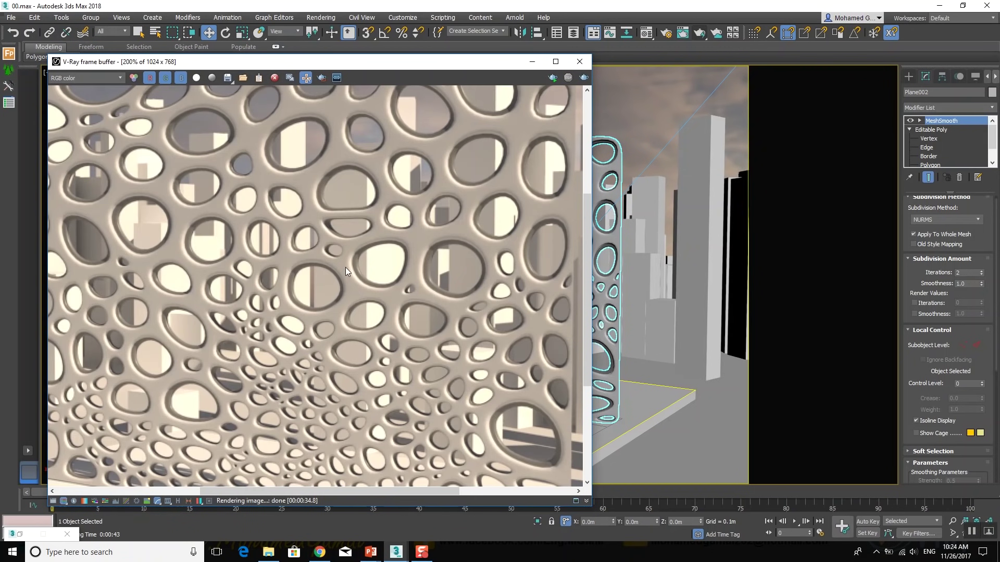
pyautogui.scroll(1, 346, 267)
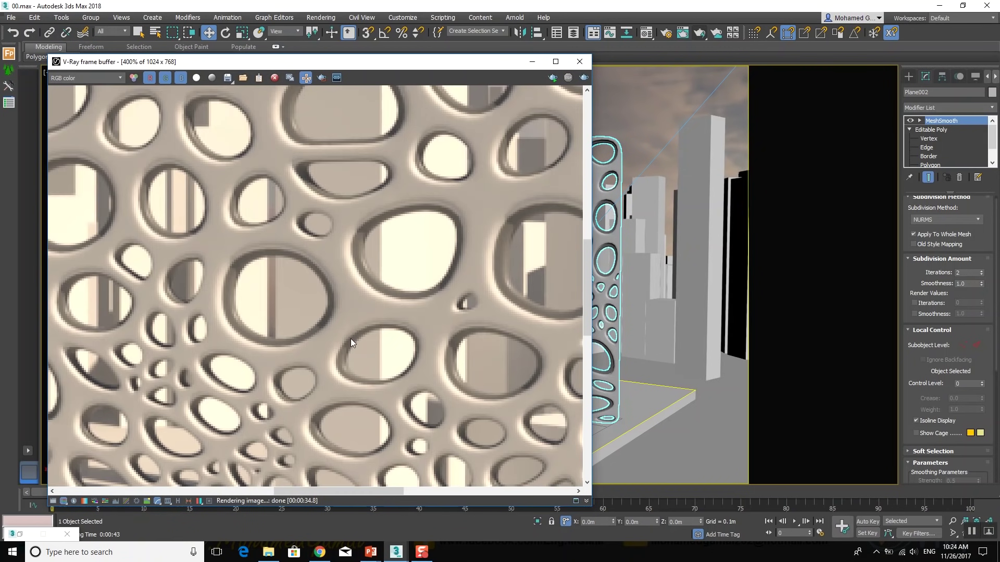
pyautogui.scroll(-2, 339, 330)
pyautogui.scroll(-1, 348, 263)
pyautogui.scroll(1, 348, 265)
pyautogui.scroll(1, 348, 265)
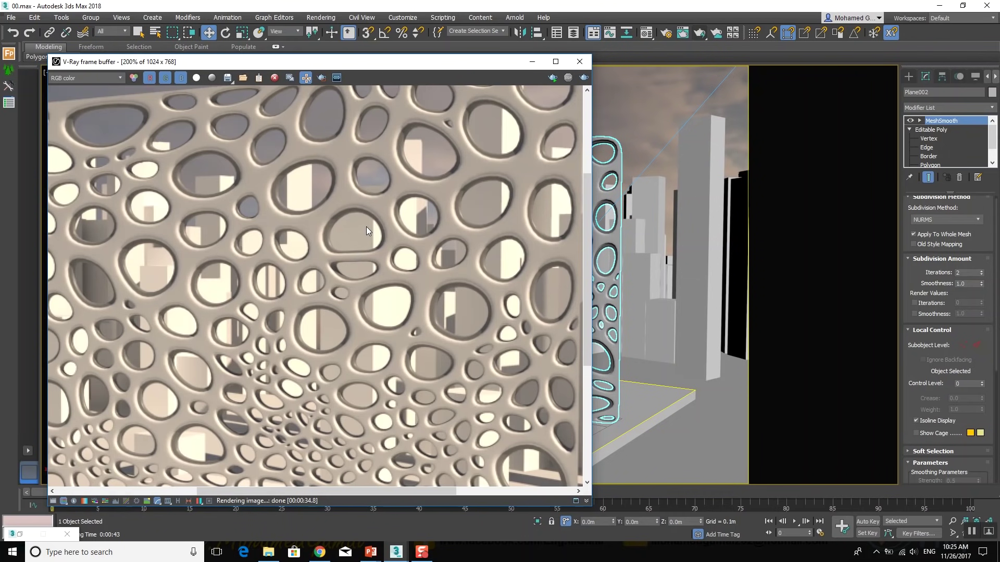
pyautogui.scroll(-1, 366, 227)
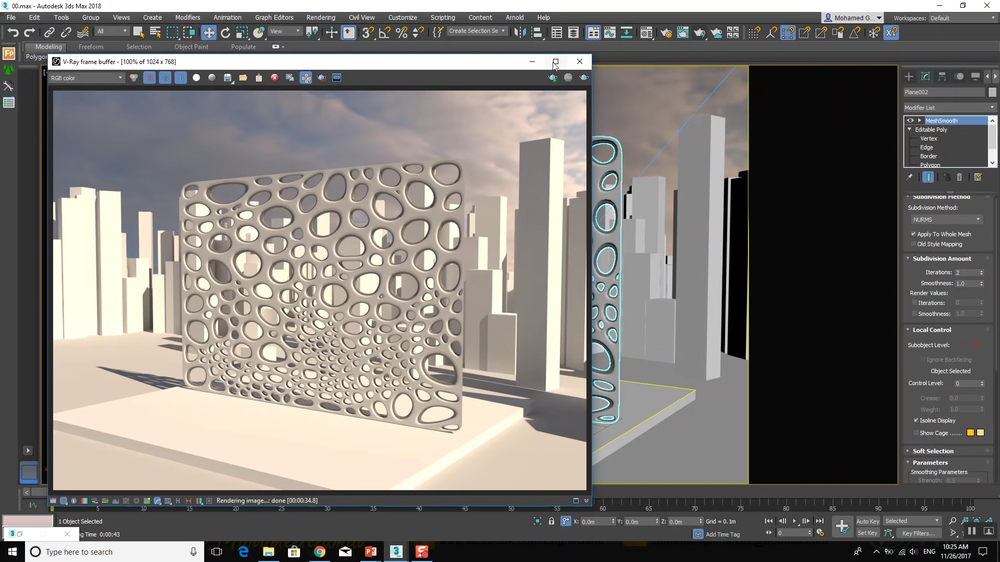
pyautogui.click(531, 61)
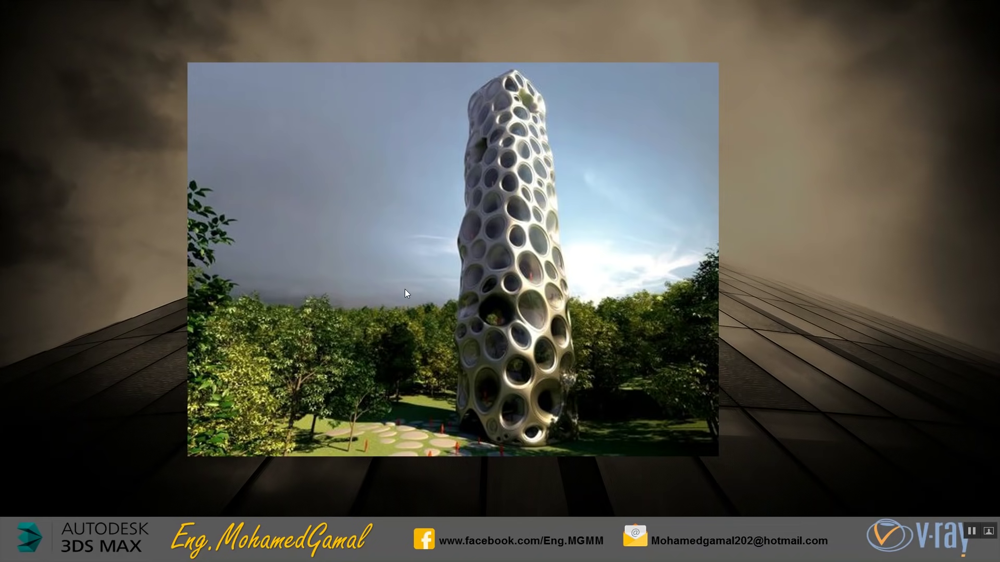
# Switch from the PowerPoint slide to 05.max and view the flared column from above and below
pyautogui.hotkey('alt', 'Tab')
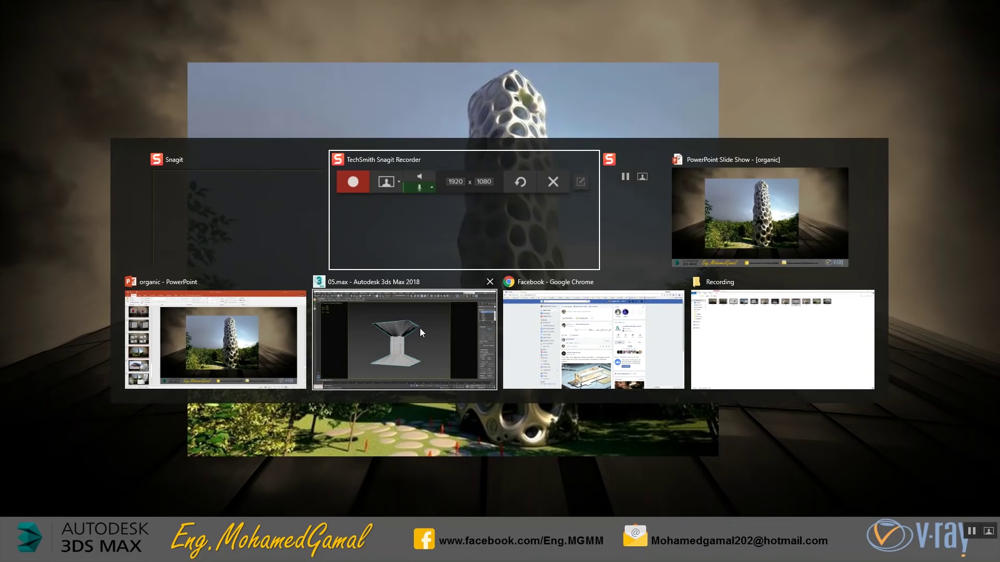
pyautogui.click(419, 328)
pyautogui.moveTo(449, 302)
pyautogui.keyDown('alt'); pyautogui.mouseDown(button='middle')
pyautogui.moveTo(458, 338)
pyautogui.moveTo(463, 316)
pyautogui.moveTo(480, 351)
pyautogui.mouseUp(button='middle'); pyautogui.keyUp('alt')
pyautogui.moveTo(446, 298)
pyautogui.keyDown('alt'); pyautogui.mouseDown(button='middle')
pyautogui.moveTo(437, 337)
pyautogui.moveTo(404, 290)
pyautogui.mouseUp(button='middle'); pyautogui.keyUp('alt')
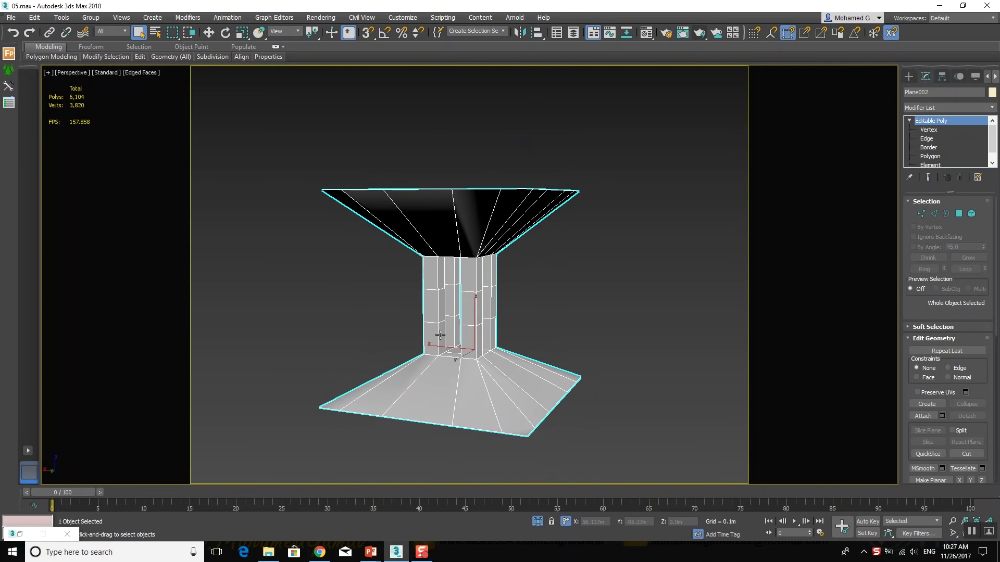
# Add a Tessellate modifier to subdivide the mesh, with tension reset to 0
pyautogui.keyDown('alt'); pyautogui.moveTo(440, 335); pyautogui.dragTo(469, 329, button='middle'); pyautogui.keyUp('alt')
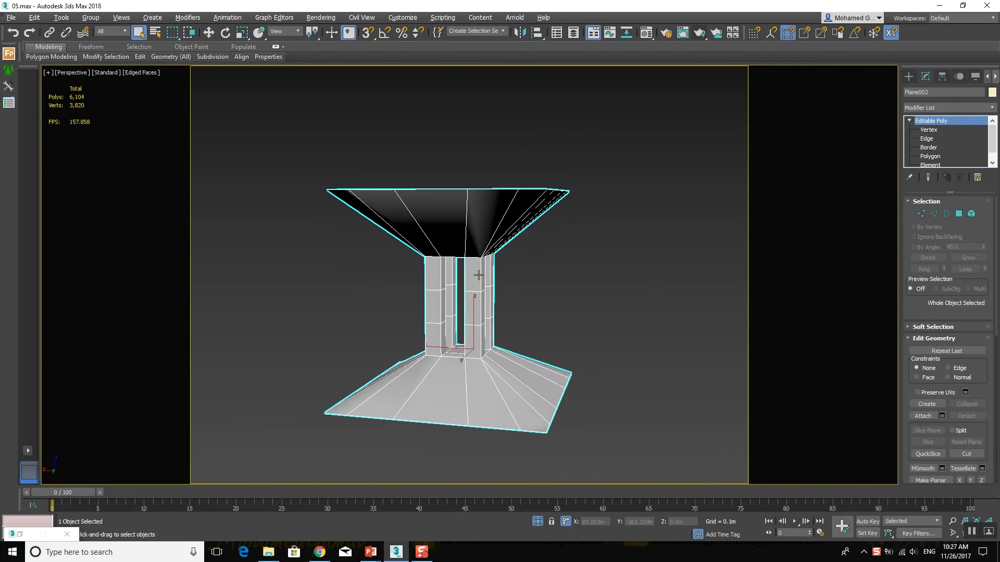
pyautogui.keyDown('alt'); pyautogui.moveTo(478, 275); pyautogui.dragTo(504, 268, button='middle'); pyautogui.keyUp('alt')
pyautogui.click(918, 107)
pyautogui.scroll(-10, 918, 107)
pyautogui.click(955, 330)
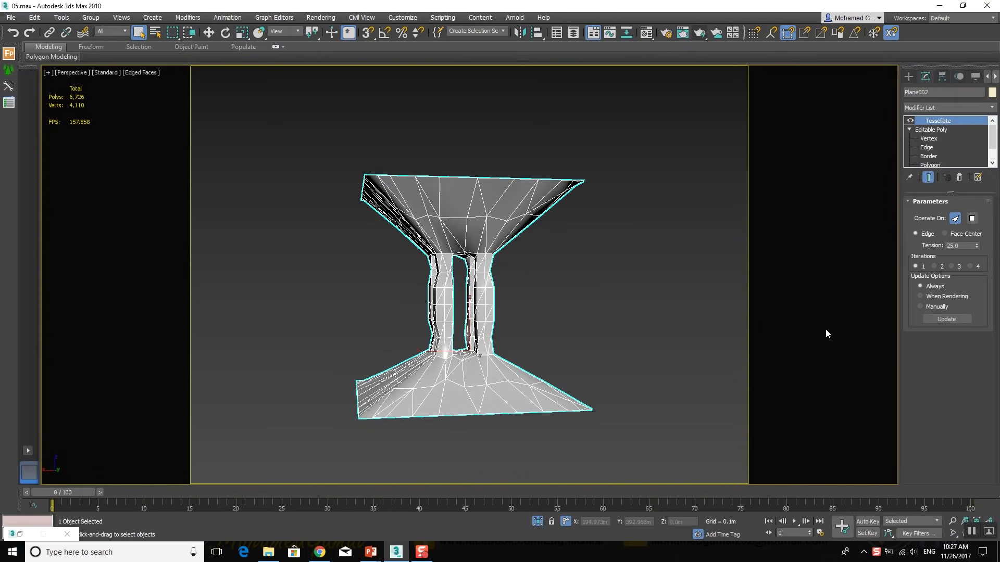
pyautogui.keyDown('alt'); pyautogui.moveTo(522, 327); pyautogui.dragTo(525, 339, button='middle'); pyautogui.keyUp('alt')
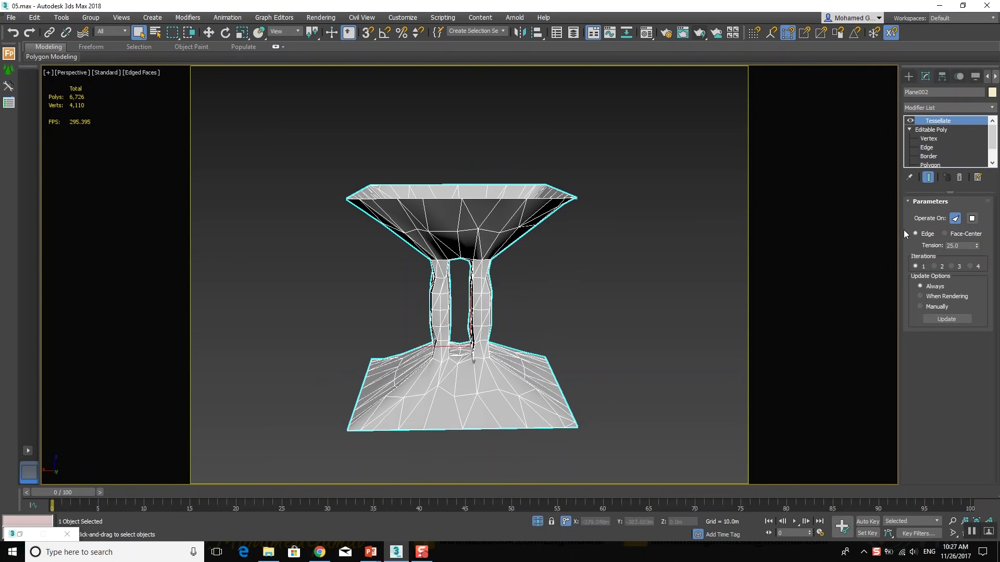
pyautogui.rightClick(978, 245)
pyautogui.keyDown('alt'); pyautogui.moveTo(487, 308); pyautogui.dragTo(478, 301, button='middle'); pyautogui.keyUp('alt')
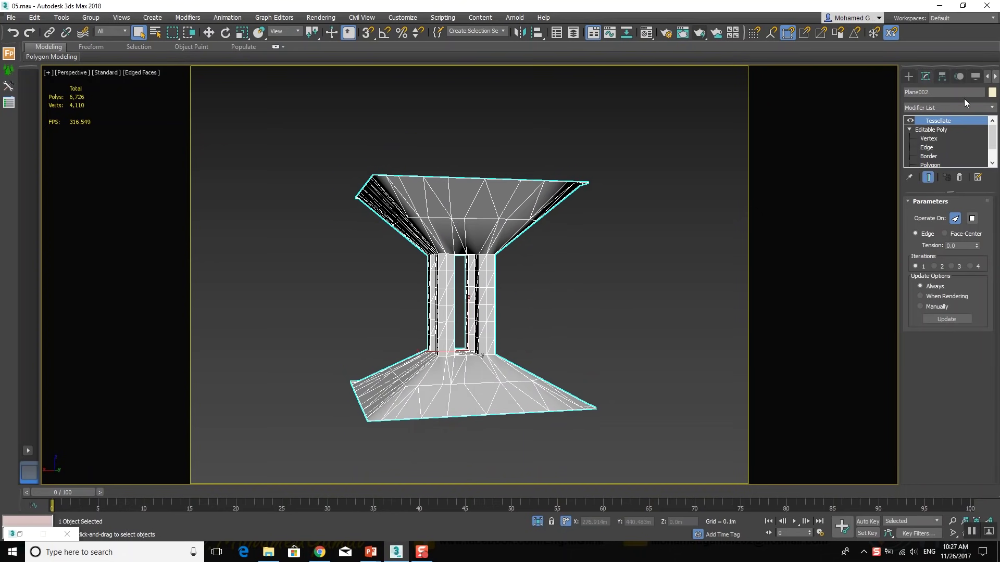
# Add MeshSmooth with Classic subdivision and strength 1.0, then inspect the base
pyautogui.click(946, 112)
pyautogui.press('m')
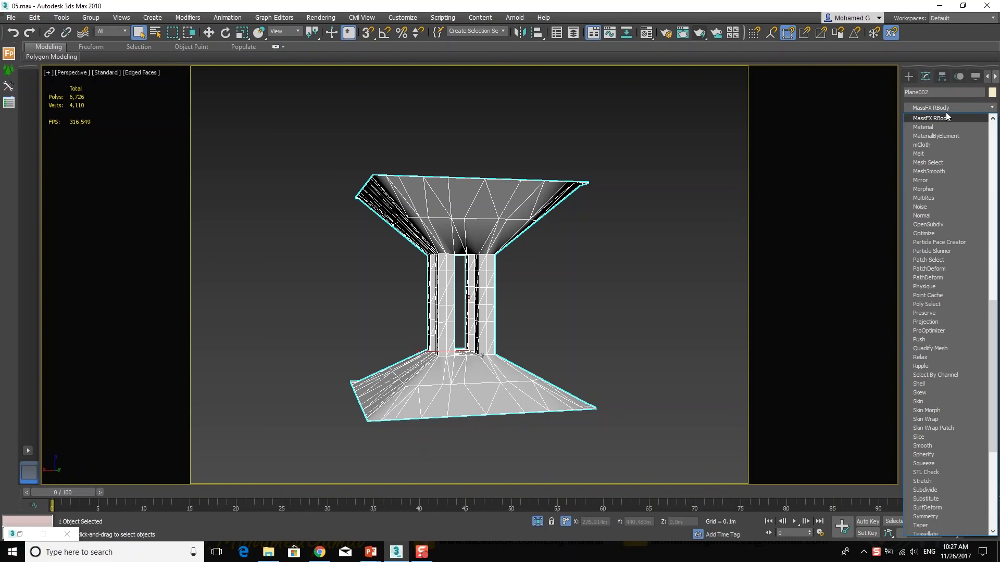
pyautogui.click(945, 171)
pyautogui.scroll(5, 496, 292)
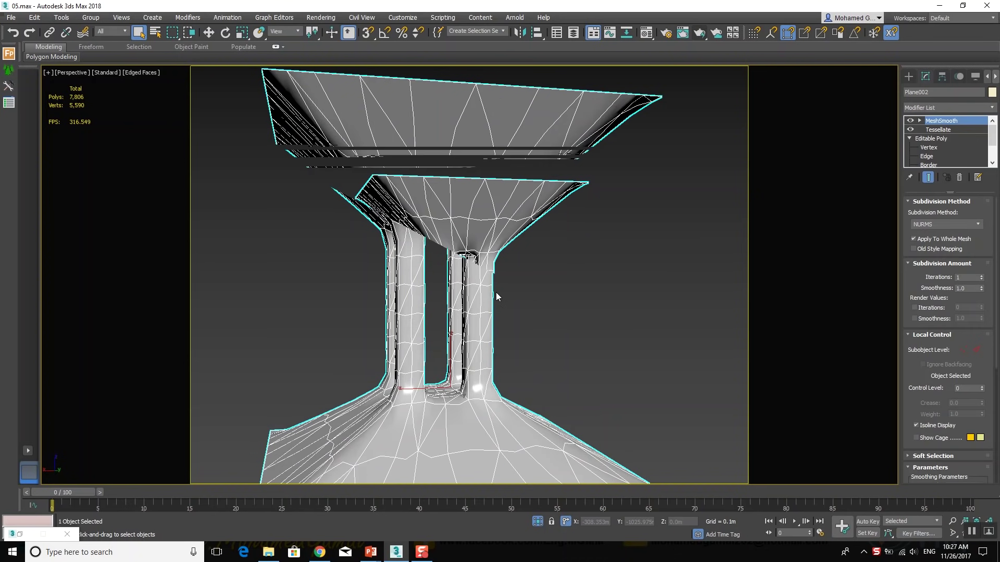
pyautogui.click(954, 223)
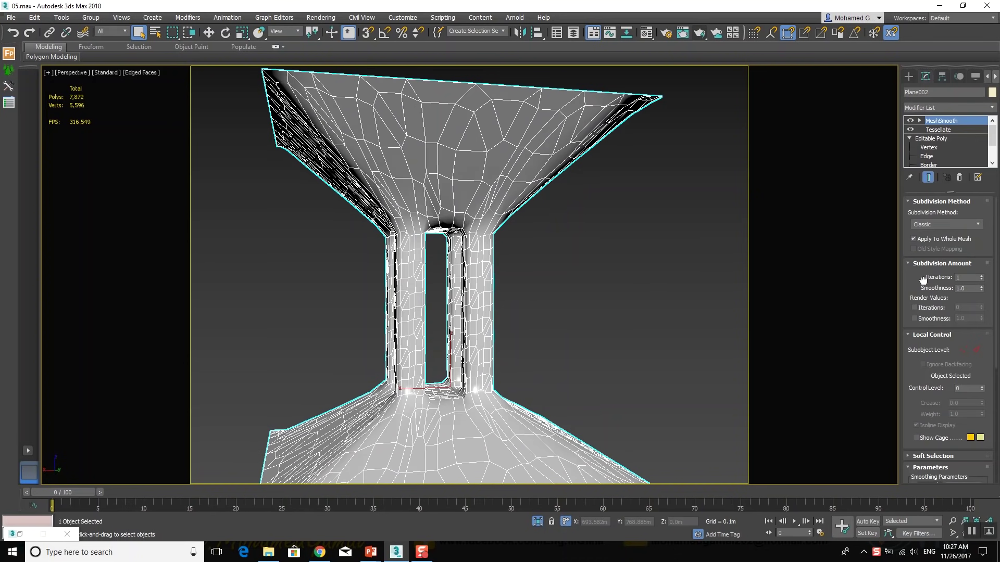
pyautogui.moveTo(924, 279); pyautogui.dragTo(922, 117)
pyautogui.moveTo(978, 323); pyautogui.dragTo(979, 315)
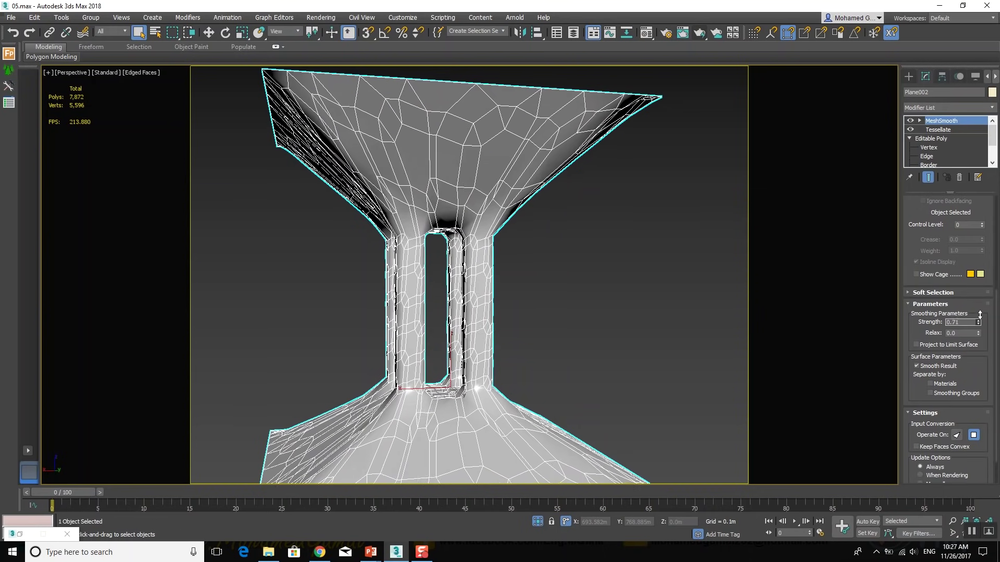
pyautogui.moveTo(979, 315); pyautogui.dragTo(971, 290)
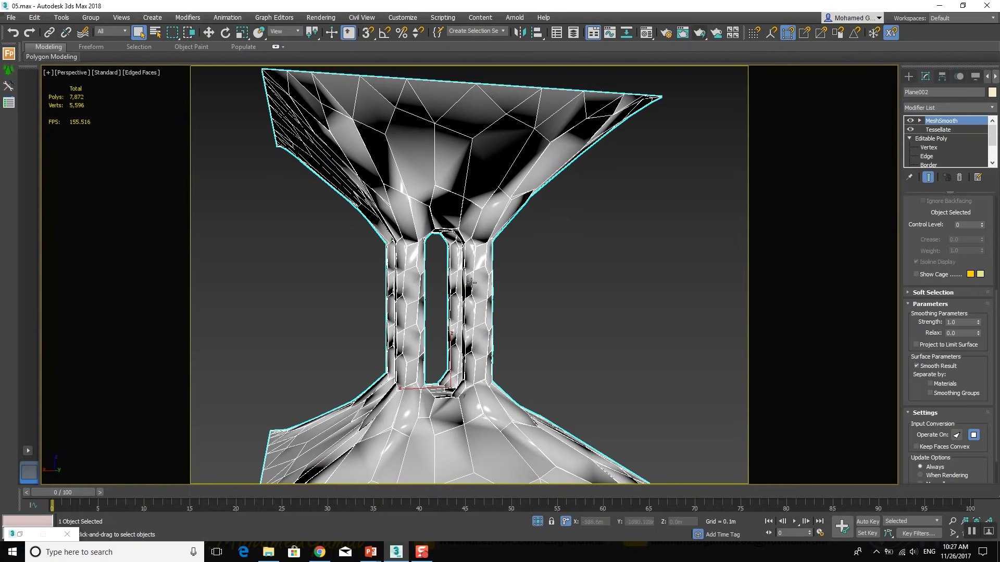
pyautogui.keyDown('alt'); pyautogui.moveTo(471, 282); pyautogui.dragTo(427, 238, button='middle'); pyautogui.keyUp('alt')
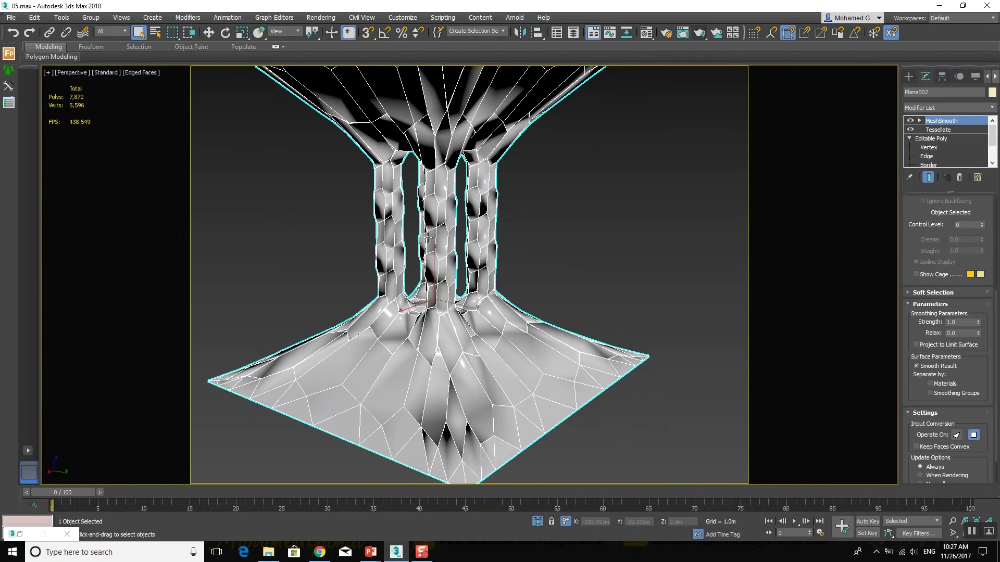
pyautogui.keyDown('alt'); pyautogui.moveTo(389, 228); pyautogui.dragTo(382, 367, button='middle'); pyautogui.keyUp('alt')
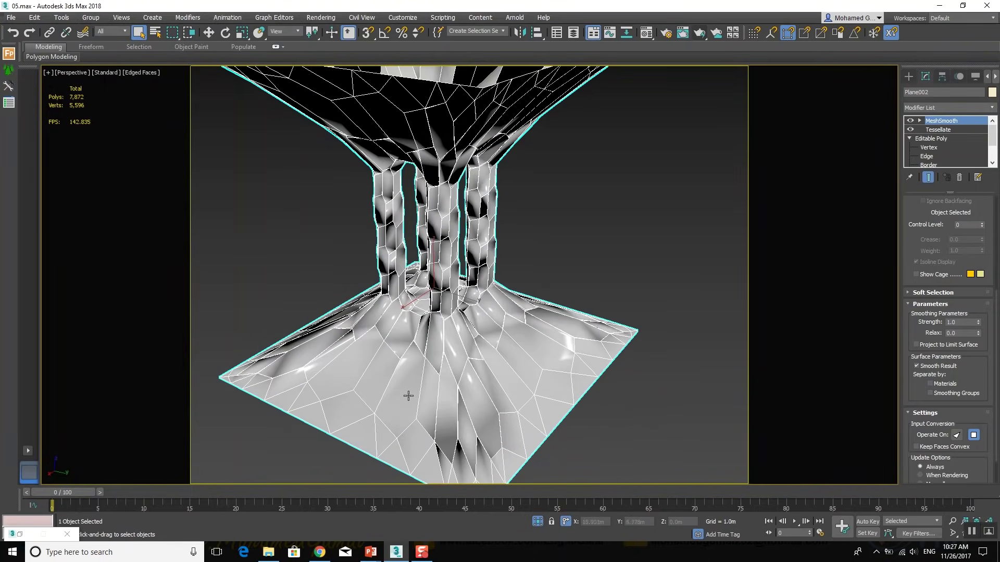
pyautogui.moveTo(449, 134)
pyautogui.keyDown('alt'); pyautogui.mouseDown(button='middle')
pyautogui.moveTo(331, 117)
pyautogui.moveTo(445, 157)
pyautogui.mouseUp(button='middle'); pyautogui.keyUp('alt')
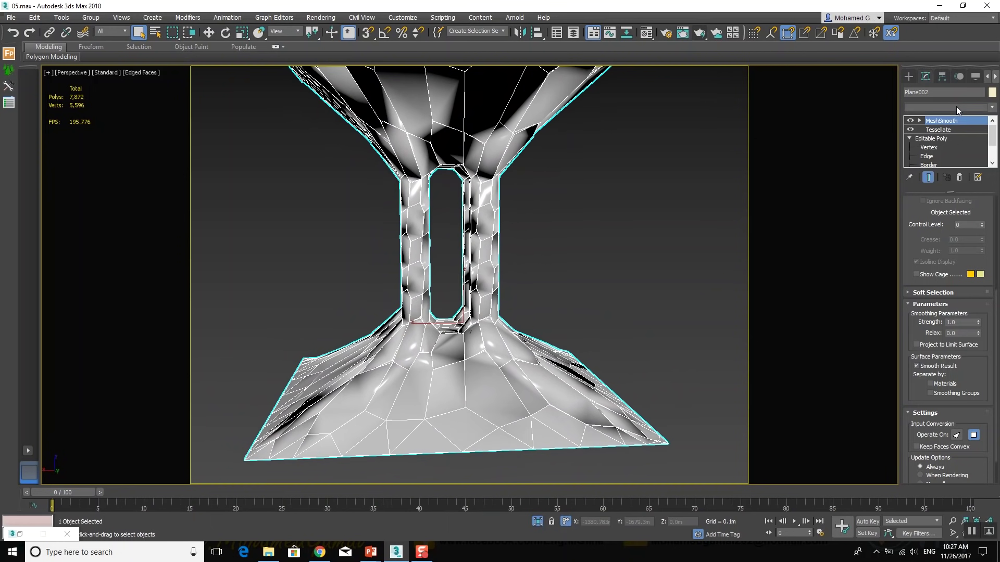
# Add a Vertex Weld modifier with a 1.0m threshold and inspect the legs' junction
pyautogui.click(956, 107)
pyautogui.press('v')
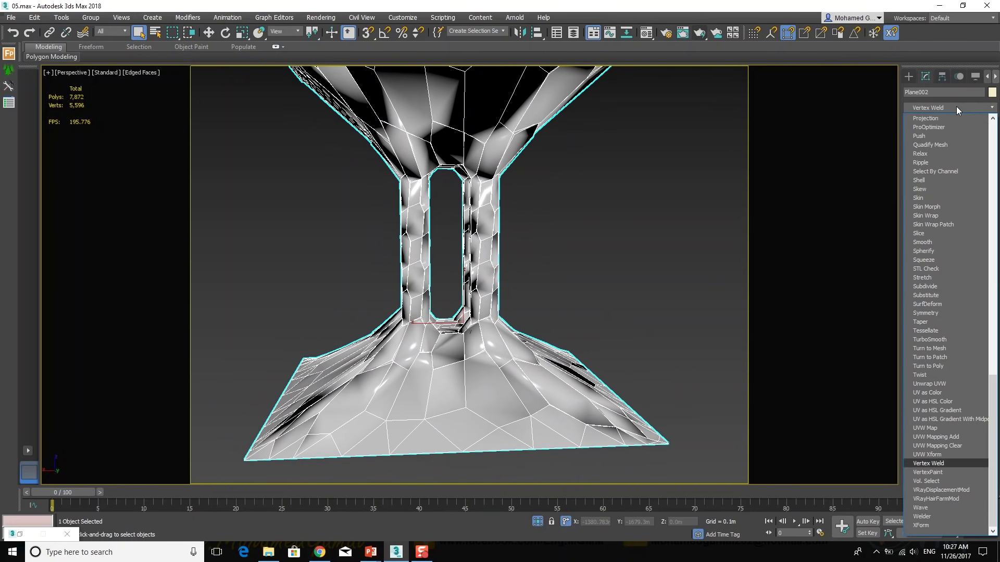
pyautogui.click(955, 464)
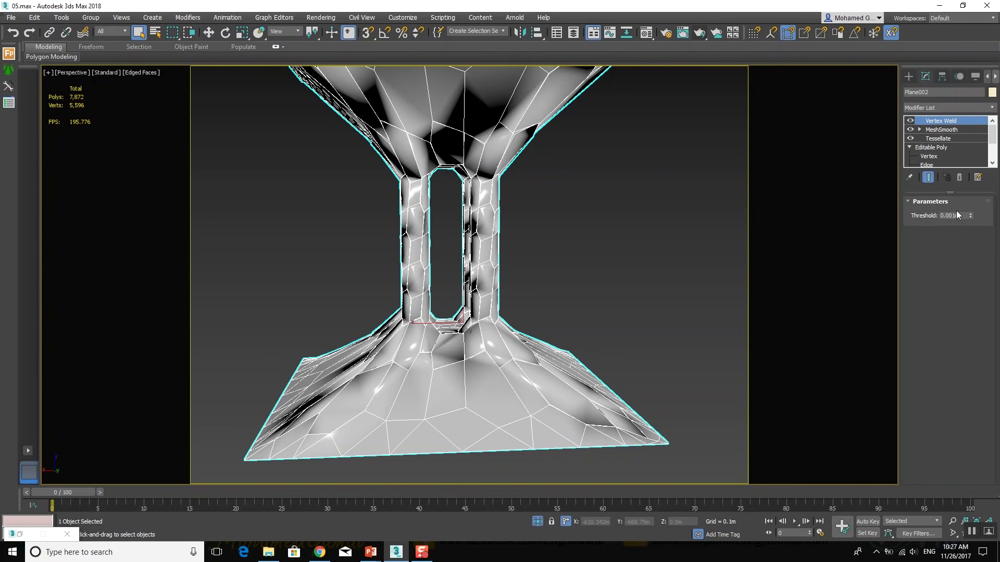
pyautogui.write('1')
pyautogui.press('Return')
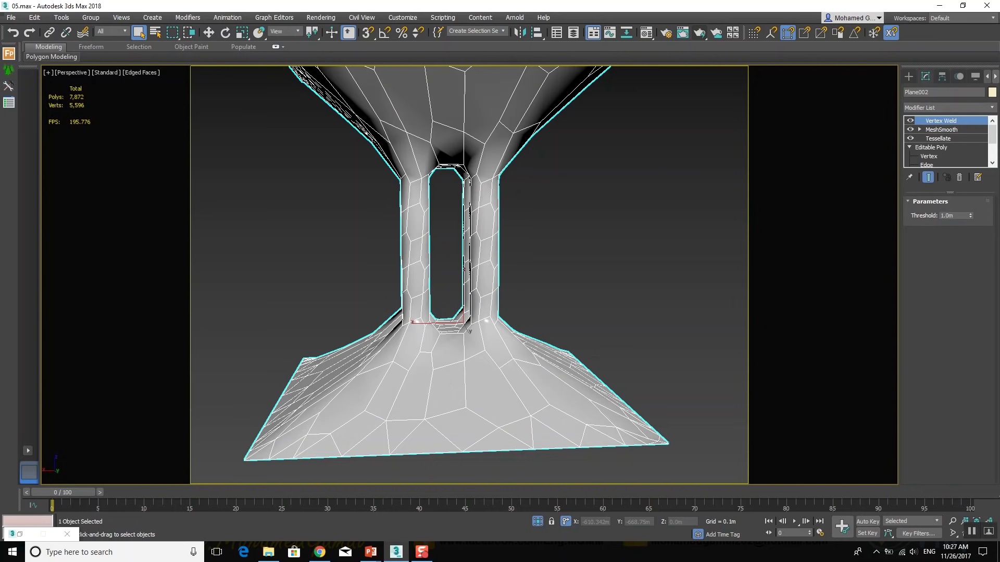
pyautogui.moveTo(414, 262)
pyautogui.keyDown('alt'); pyautogui.mouseDown(button='middle')
pyautogui.moveTo(440, 329)
pyautogui.moveTo(423, 368)
pyautogui.moveTo(471, 272)
pyautogui.moveTo(493, 312)
pyautogui.mouseUp(button='middle'); pyautogui.keyUp('alt')
pyautogui.scroll(5, 440, 329)
pyautogui.scroll(-3, 493, 312)
pyautogui.keyDown('alt'); pyautogui.moveTo(500, 357); pyautogui.dragTo(527, 317, button='middle'); pyautogui.keyUp('alt')
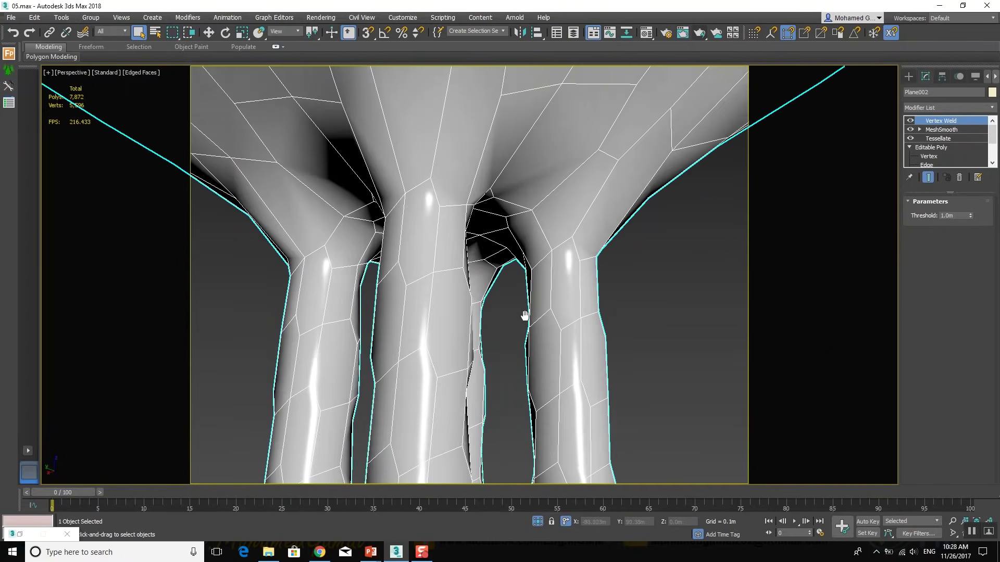
pyautogui.scroll(3, 454, 306)
pyautogui.moveTo(455, 305)
pyautogui.keyDown('alt'); pyautogui.mouseDown(button='middle')
pyautogui.moveTo(428, 312)
pyautogui.moveTo(746, 207)
pyautogui.mouseUp(button='middle'); pyautogui.keyUp('alt')
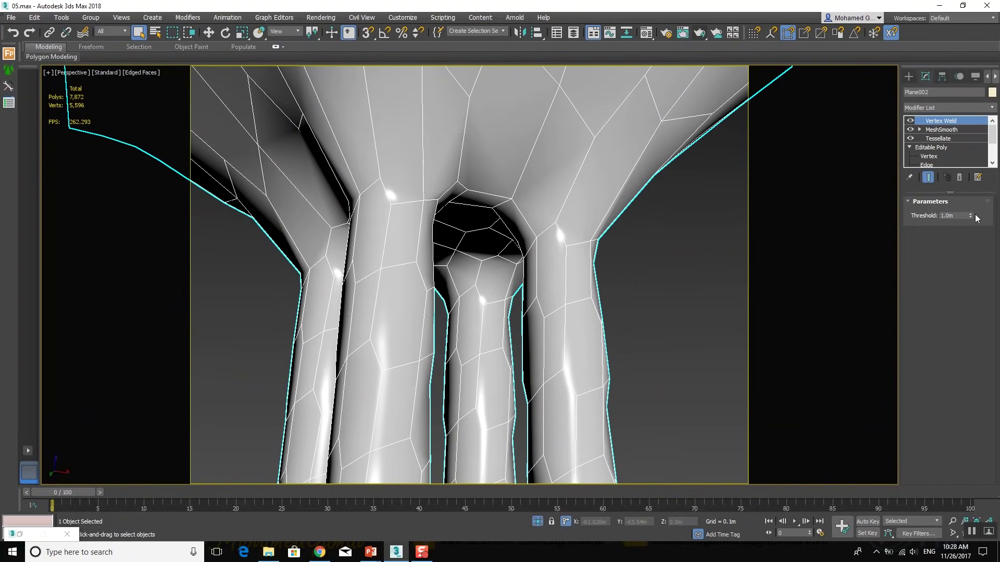
# Try a 0.0m weld threshold, restore it to 1.0m, and review the whole mesh
pyautogui.moveTo(971, 215)
pyautogui.mouseDown()
pyautogui.moveTo(966, 272)
pyautogui.moveTo(970, 239)
pyautogui.mouseUp()
pyautogui.write('1')
pyautogui.press('Return')
pyautogui.scroll(-5, 635, 211)
pyautogui.moveTo(632, 209)
pyautogui.keyDown('alt'); pyautogui.mouseDown(button='middle')
pyautogui.moveTo(692, 230)
pyautogui.moveTo(692, 249)
pyautogui.mouseUp(button='middle'); pyautogui.keyUp('alt')
pyautogui.scroll(2, 640, 183)
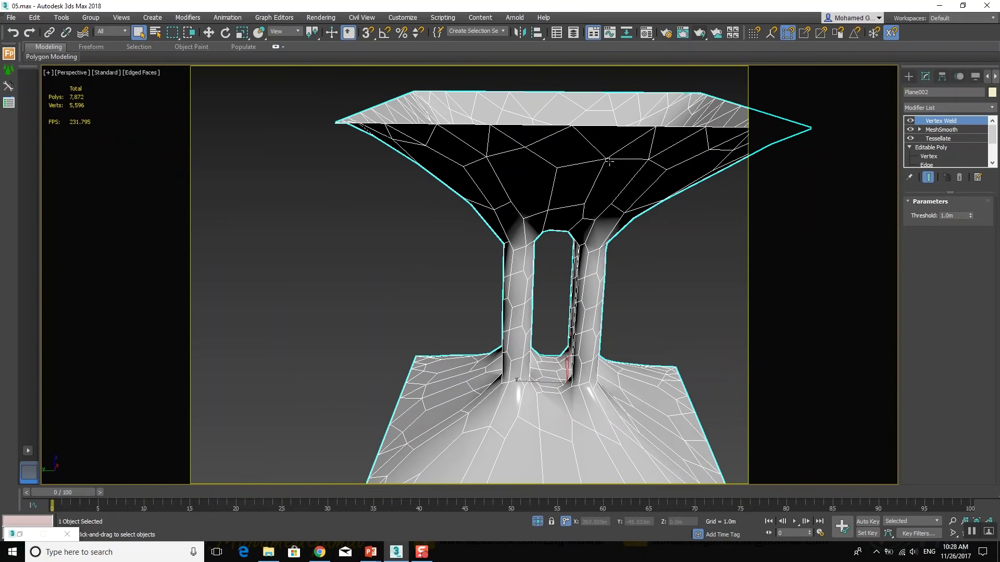
pyautogui.scroll(2, 608, 162)
pyautogui.scroll(2, 618, 156)
pyautogui.scroll(2, 620, 146)
pyautogui.scroll(1, 633, 147)
pyautogui.keyDown('alt'); pyautogui.moveTo(640, 149); pyautogui.dragTo(689, 161, button='middle'); pyautogui.keyUp('alt')
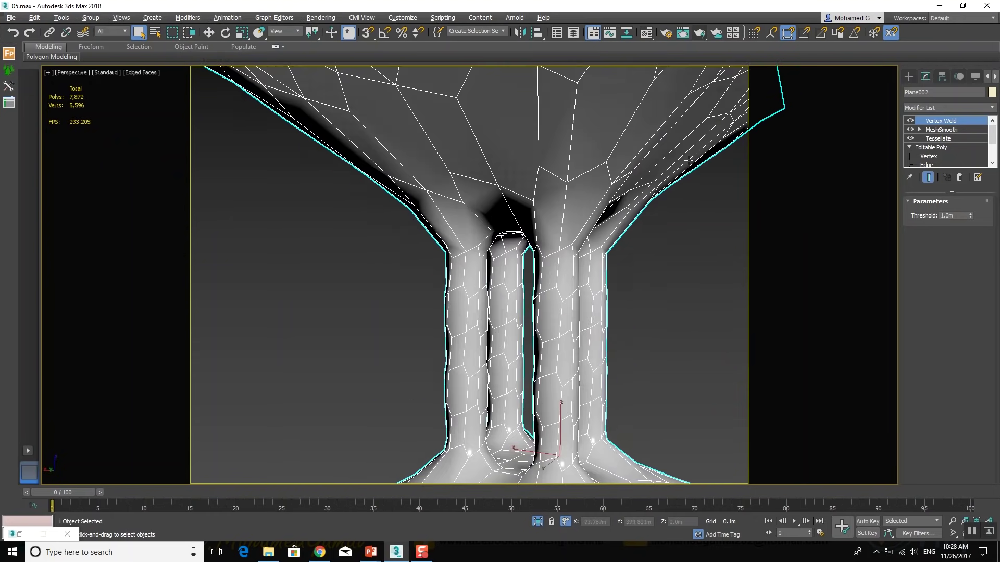
pyautogui.scroll(-2, 689, 161)
pyautogui.scroll(-2, 658, 190)
pyautogui.scroll(-1, 625, 172)
pyautogui.moveTo(625, 172)
pyautogui.mouseDown(button='middle')
pyautogui.moveTo(521, 156)
pyautogui.moveTo(595, 165)
pyautogui.mouseUp(button='middle')
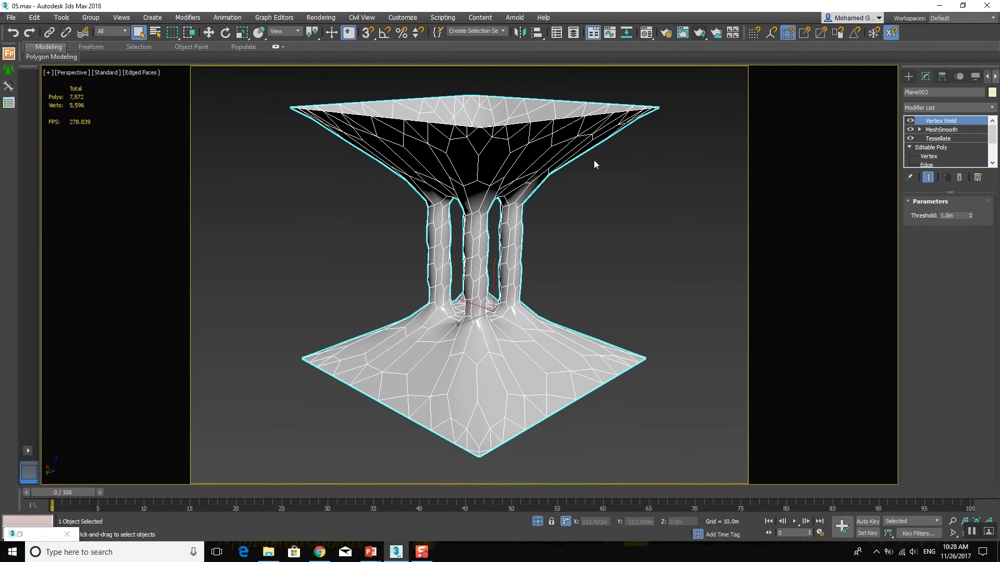
# Add a Twist above the Editable Poly and raise its angle to 178
pyautogui.click(943, 148)
pyautogui.click(938, 107)
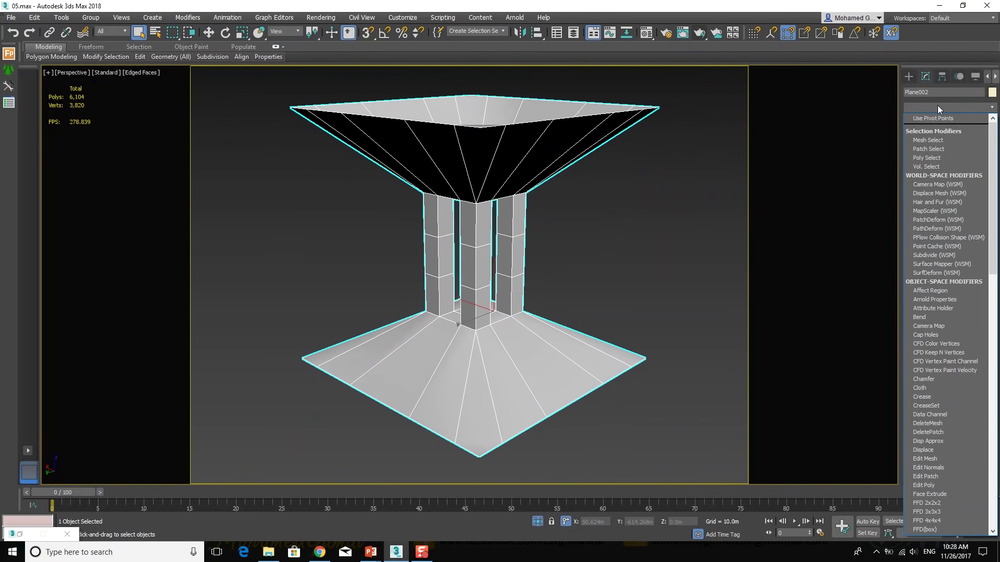
pyautogui.write('tw')
pyautogui.click(951, 375)
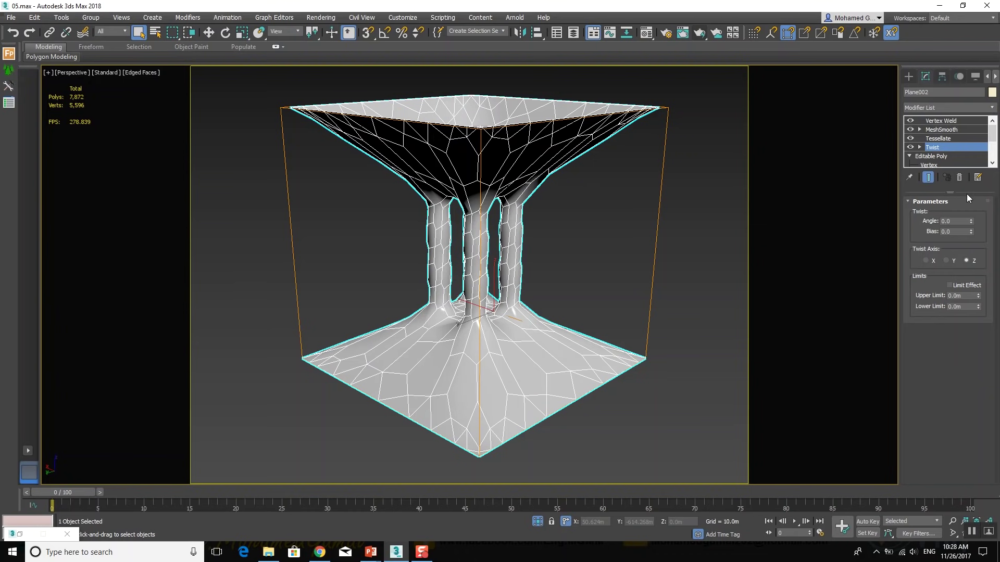
pyautogui.moveTo(971, 225)
pyautogui.mouseDown()
pyautogui.moveTo(929, 21)
pyautogui.moveTo(941, 36)
pyautogui.mouseUp()
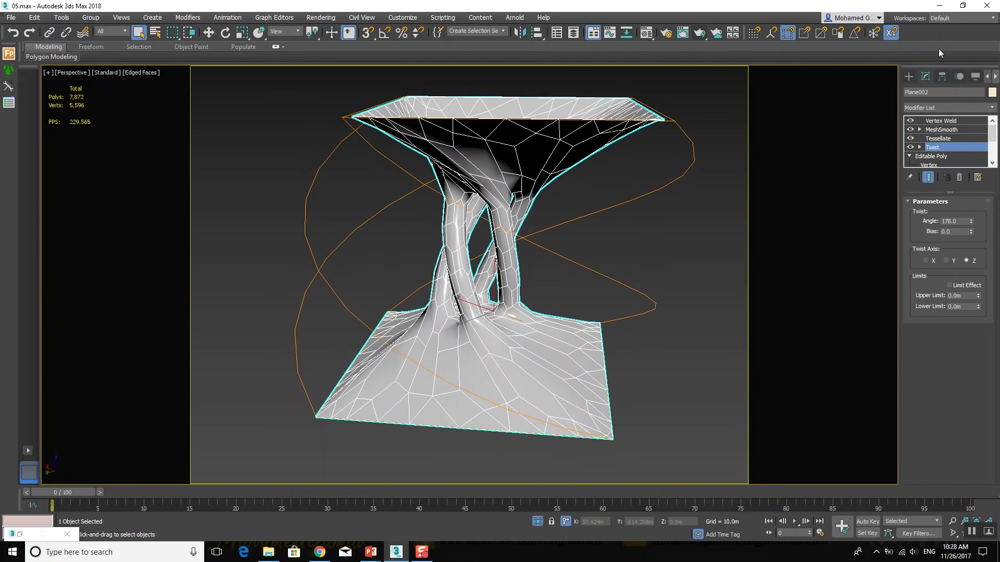
# Shift the Twist centre off the middle in Top view, then inspect the twisted mesh in Perspective
pyautogui.click(939, 165)
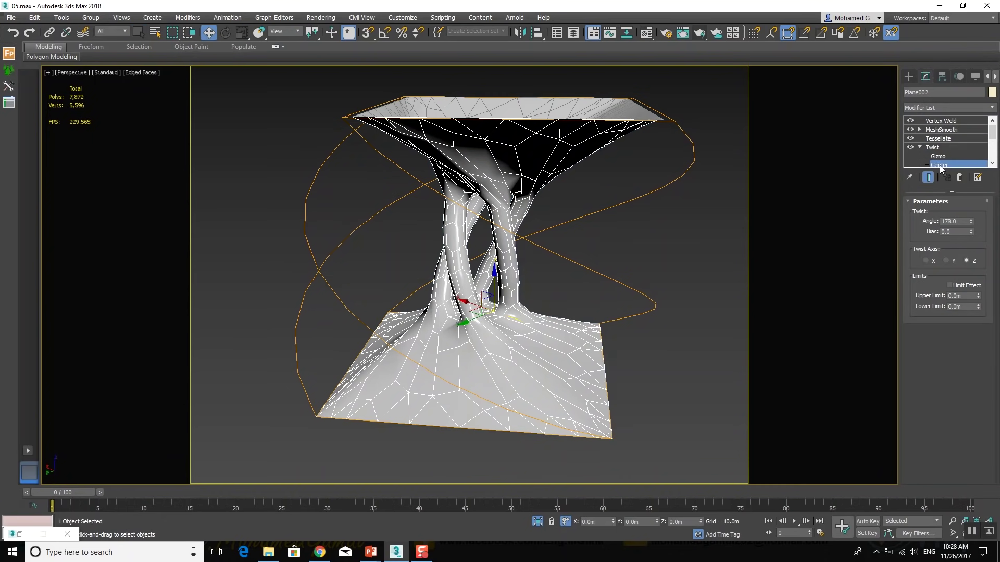
pyautogui.hotkey('alt', 'w')
pyautogui.hotkey('alt', 'w')
pyautogui.scroll(5, 399, 229)
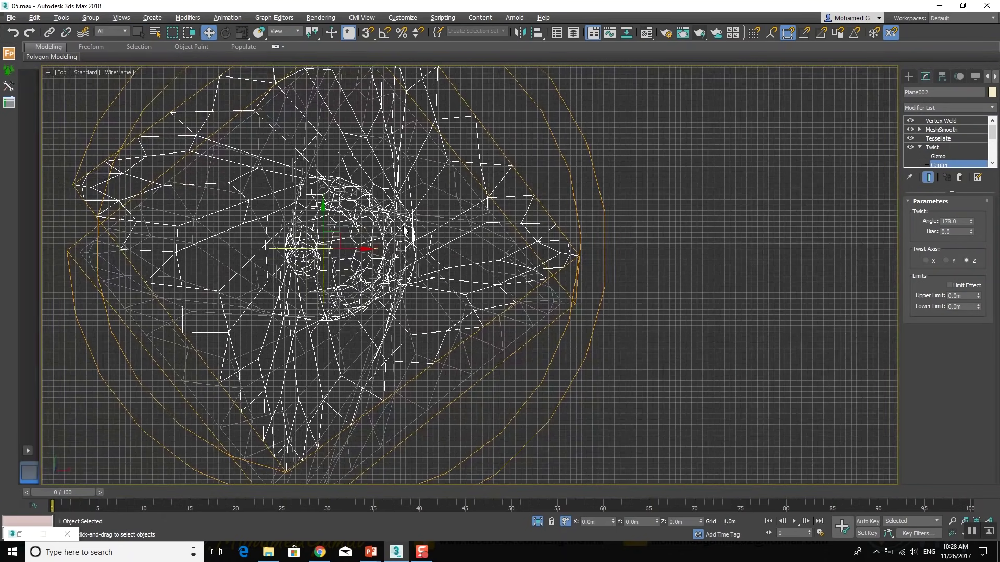
pyautogui.moveTo(337, 236)
pyautogui.mouseDown()
pyautogui.moveTo(361, 244)
pyautogui.moveTo(351, 215)
pyautogui.mouseUp()
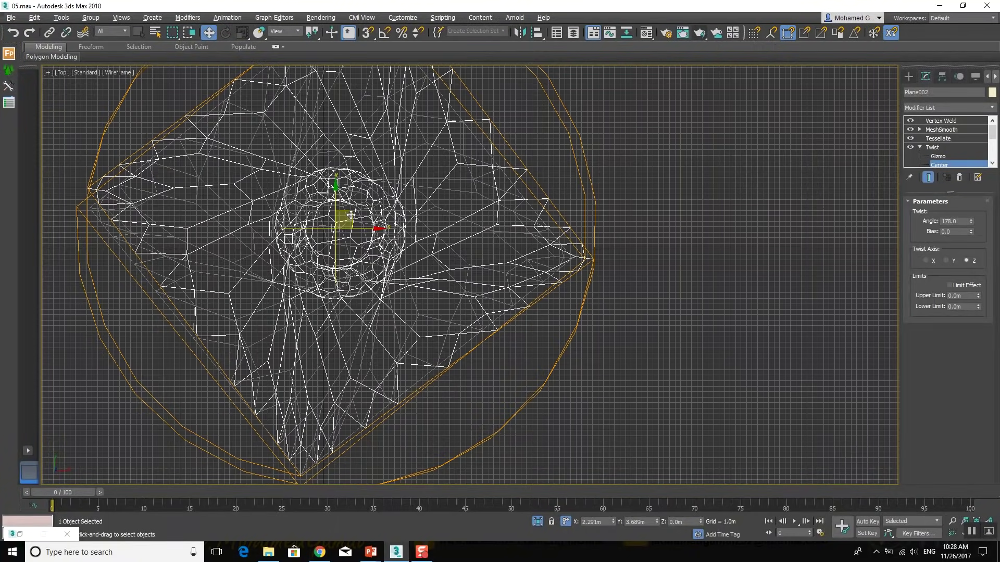
pyautogui.hotkey('alt', 'w')
pyautogui.rightClick(529, 308)
pyautogui.hotkey('alt', 'w')
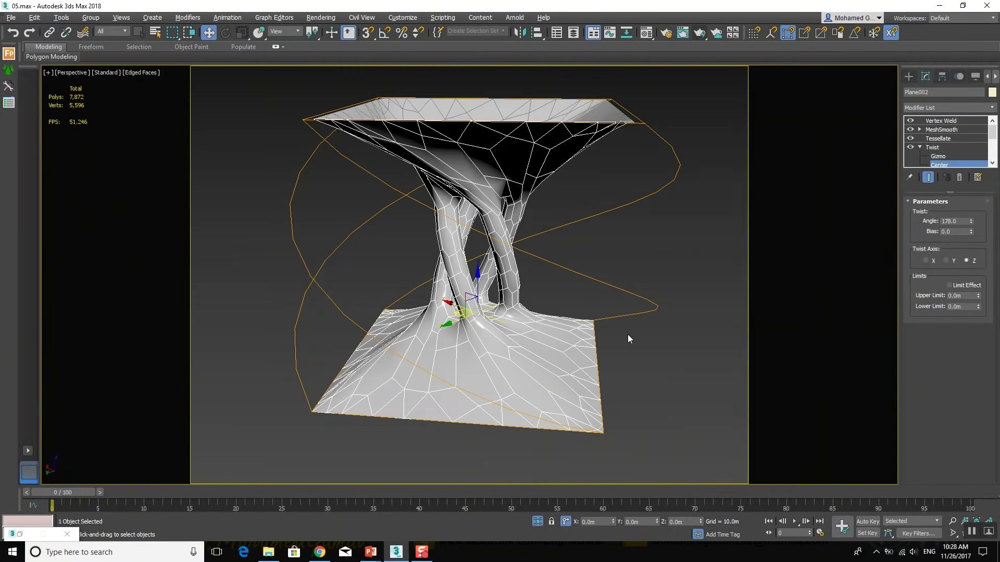
pyautogui.keyDown('alt'); pyautogui.moveTo(618, 313); pyautogui.dragTo(641, 299, button='middle'); pyautogui.keyUp('alt')
pyautogui.click(937, 122)
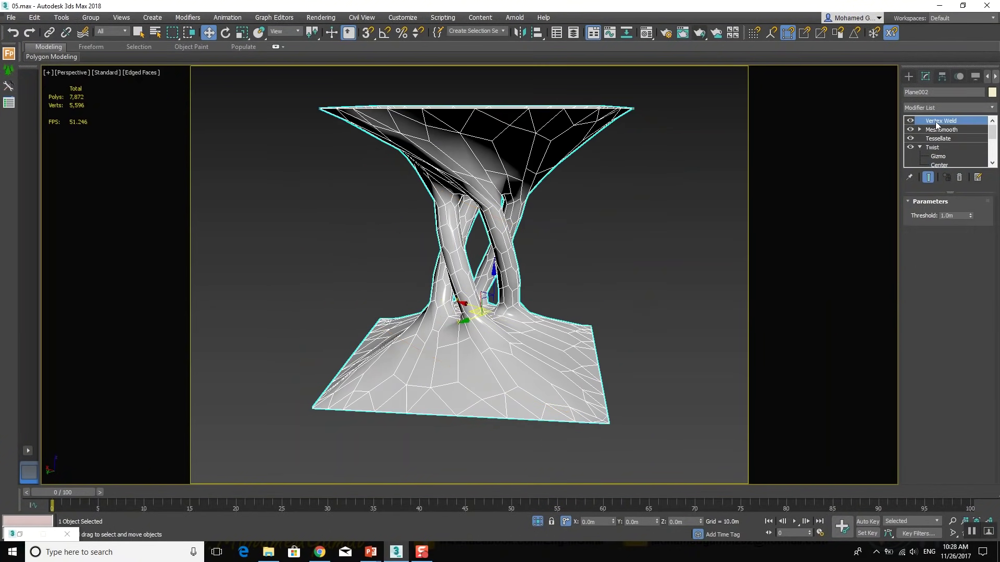
pyautogui.click(942, 106)
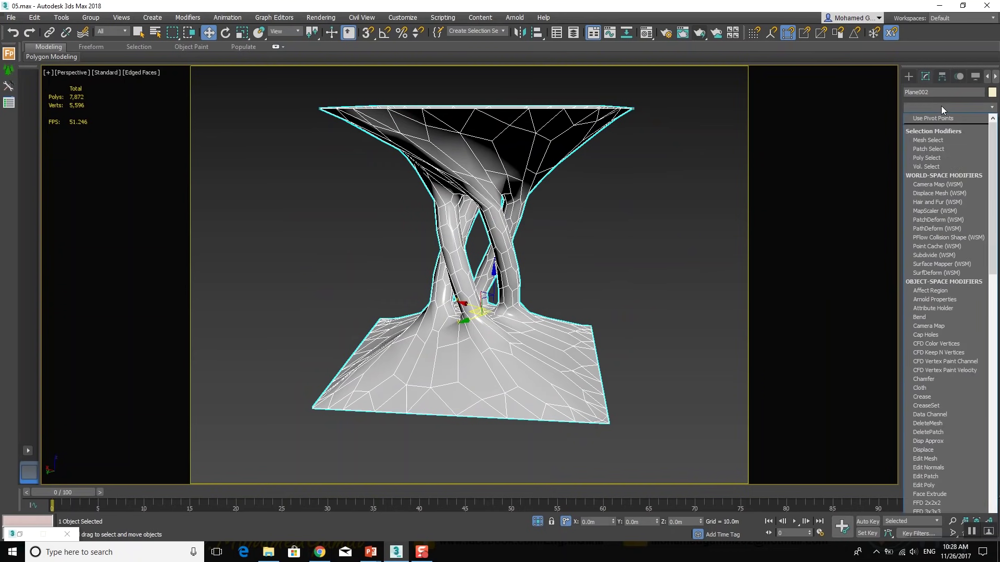
pyautogui.rightClick(565, 223)
# Collapse the object to an Editable Poly and inset all of its polygons
pyautogui.click(689, 347)
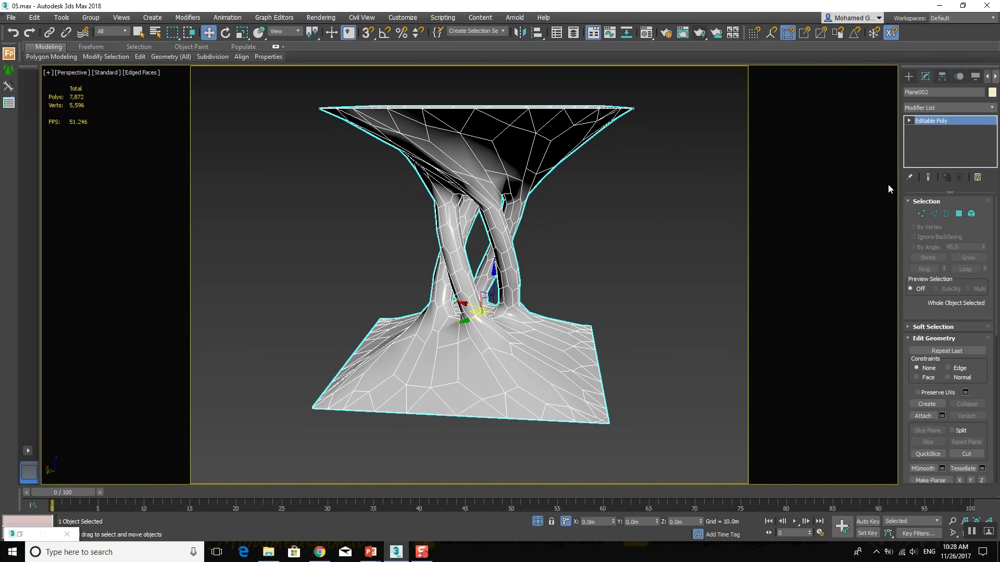
pyautogui.click(956, 213)
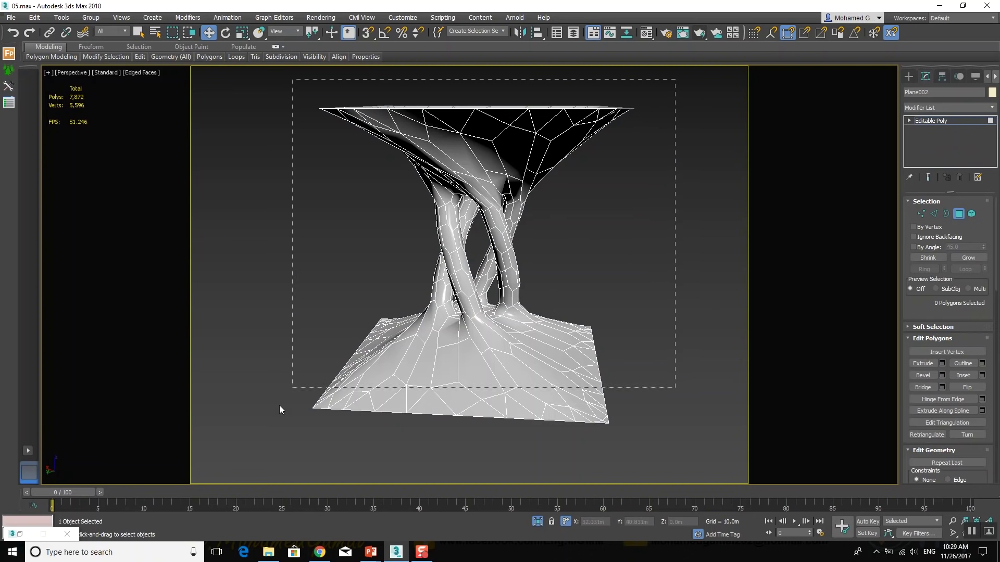
pyautogui.hotkey('ctrl', 'a')
pyautogui.keyDown('alt'); pyautogui.moveTo(351, 358); pyautogui.dragTo(521, 312, button='middle'); pyautogui.keyUp('alt')
pyautogui.rightClick(560, 297)
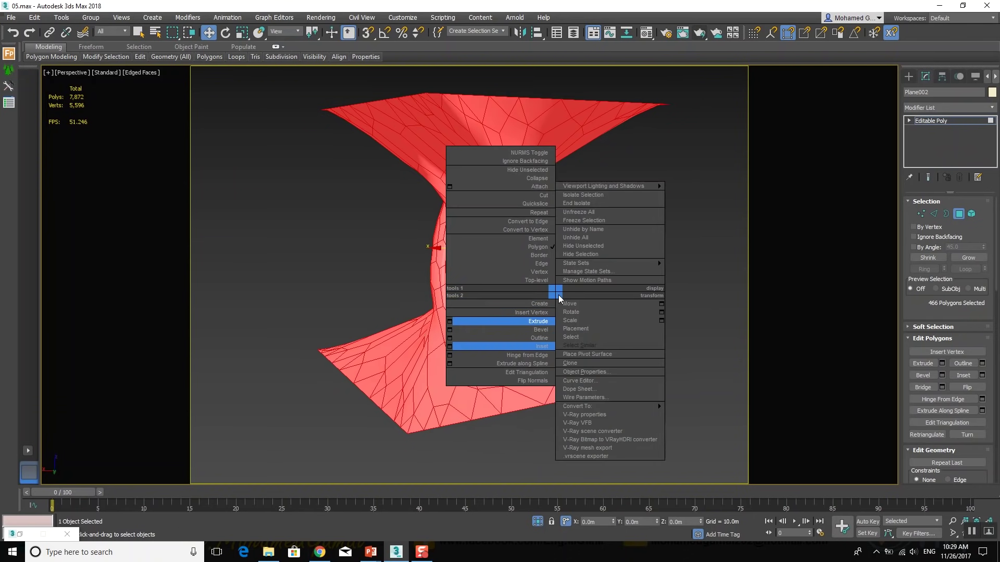
pyautogui.click(451, 347)
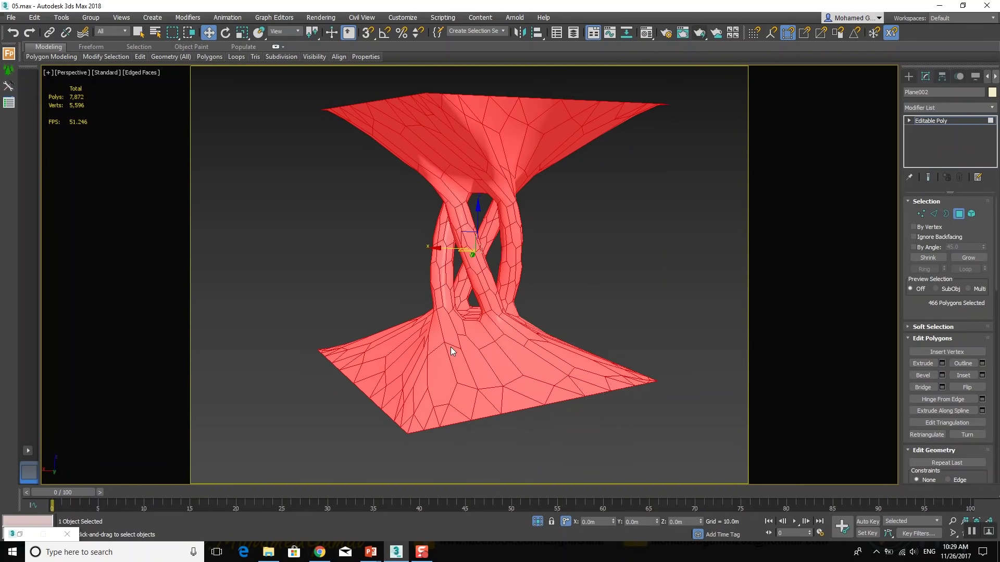
pyautogui.scroll(2, 459, 320)
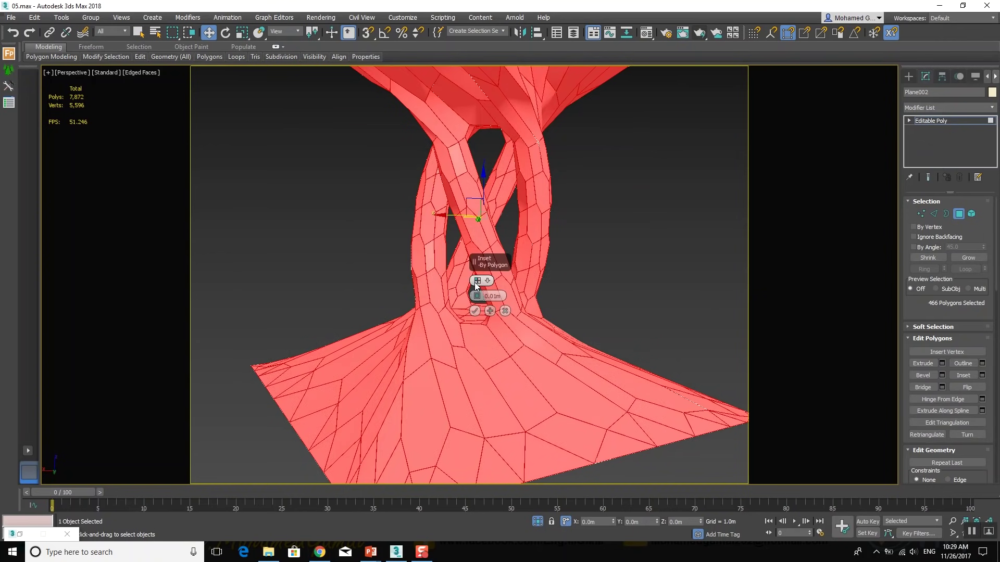
pyautogui.click(474, 310)
# Scale down each inset polygon to leave gaps between the panels
pyautogui.rightClick(612, 249)
pyautogui.click(633, 273)
pyautogui.moveTo(538, 278); pyautogui.dragTo(541, 296)
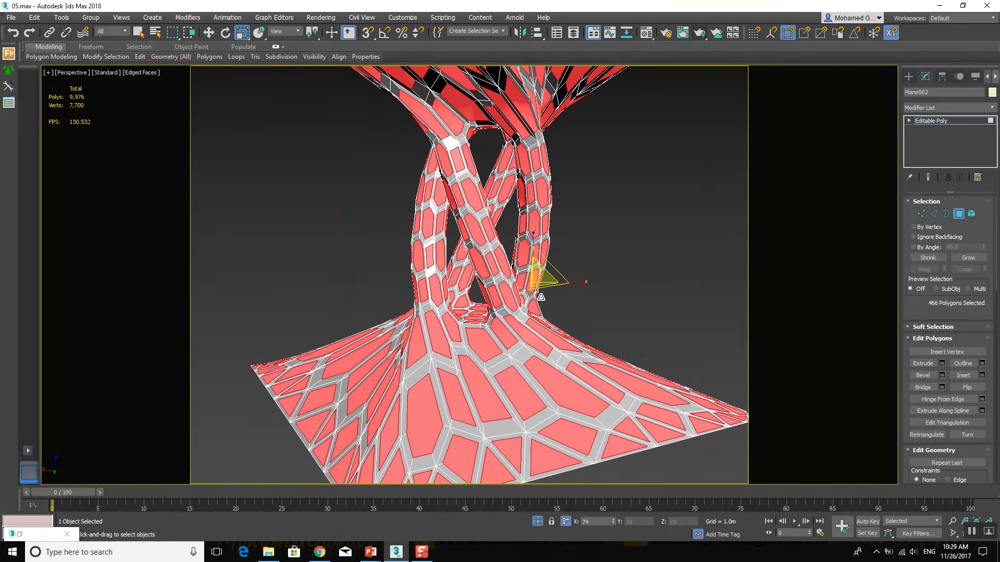
pyautogui.keyDown('alt'); pyautogui.moveTo(541, 297); pyautogui.dragTo(473, 284, button='middle'); pyautogui.keyUp('alt')
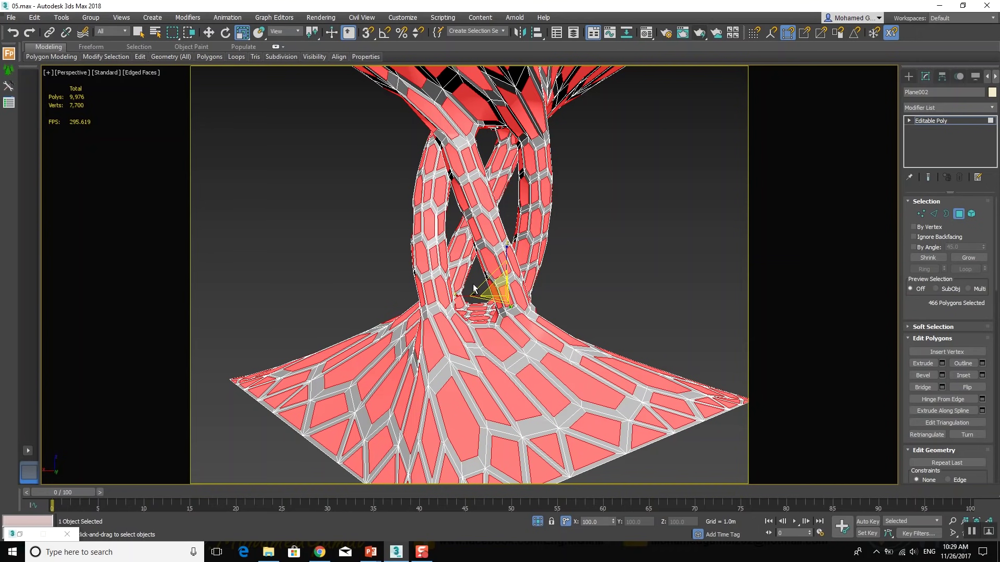
# At object level, cancel Object Properties and open Clone Options for a Plane003 copy
pyautogui.click(949, 123)
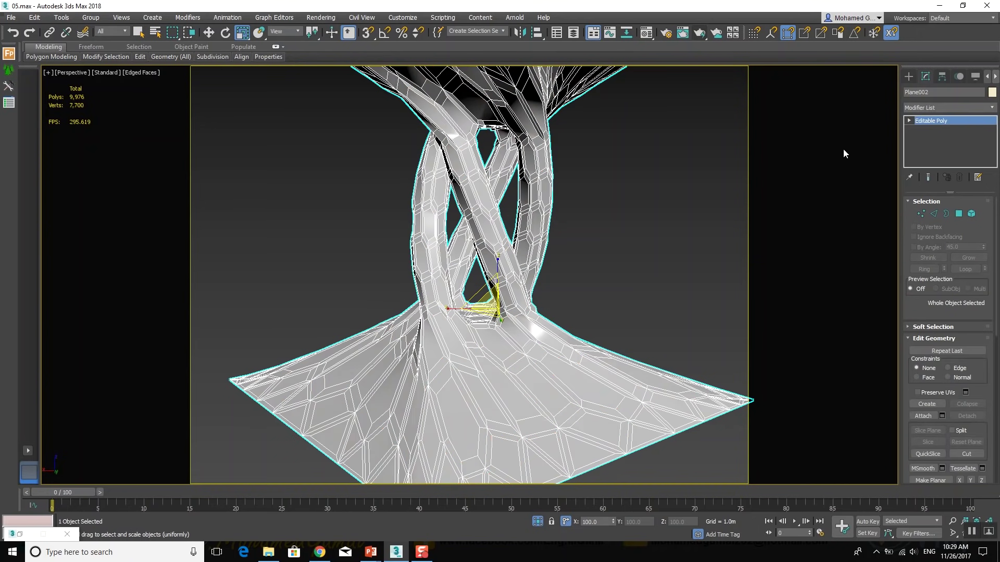
pyautogui.rightClick(541, 235)
pyautogui.click(588, 301)
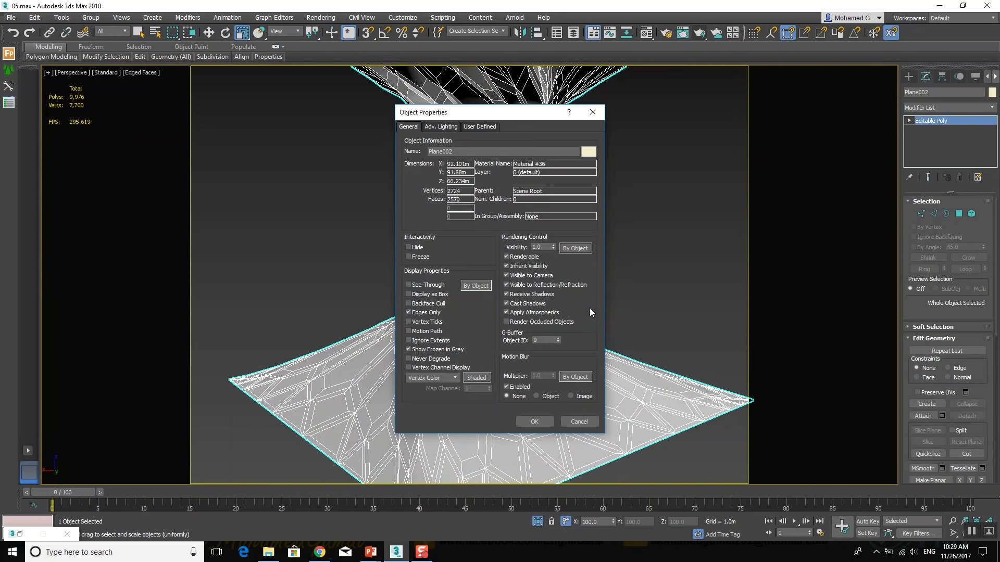
pyautogui.click(578, 426)
pyautogui.rightClick(567, 289)
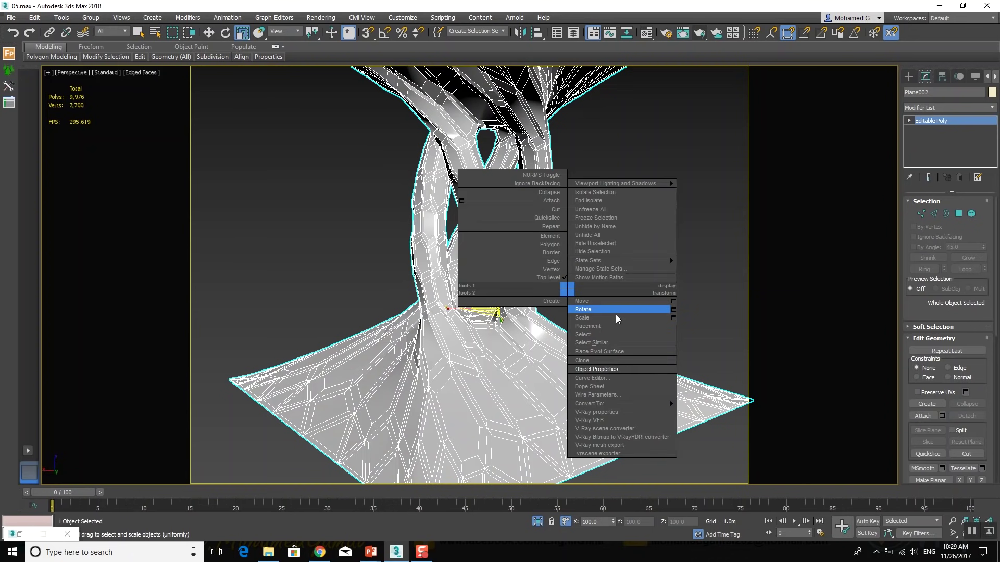
pyautogui.click(612, 361)
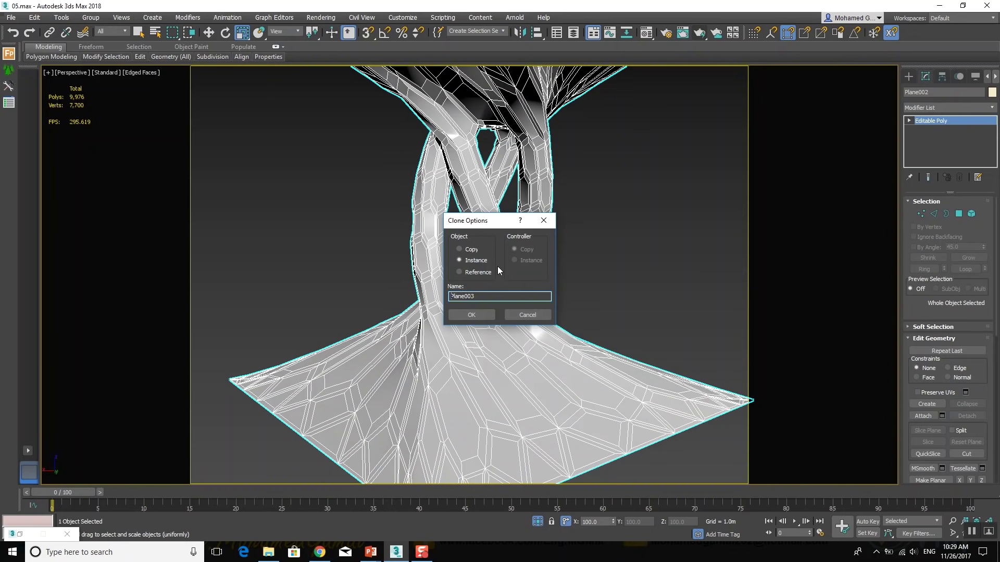
# Create the Plane003 copy and hide it
pyautogui.click(471, 315)
pyautogui.rightClick(558, 209)
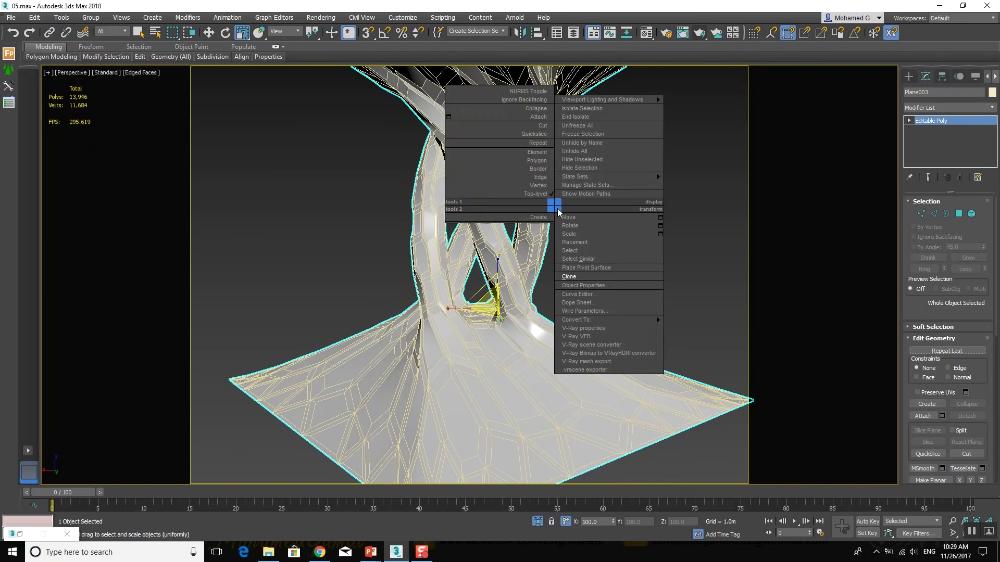
pyautogui.click(592, 166)
# Delete the selected panel polygons from the original Plane002
pyautogui.click(531, 211)
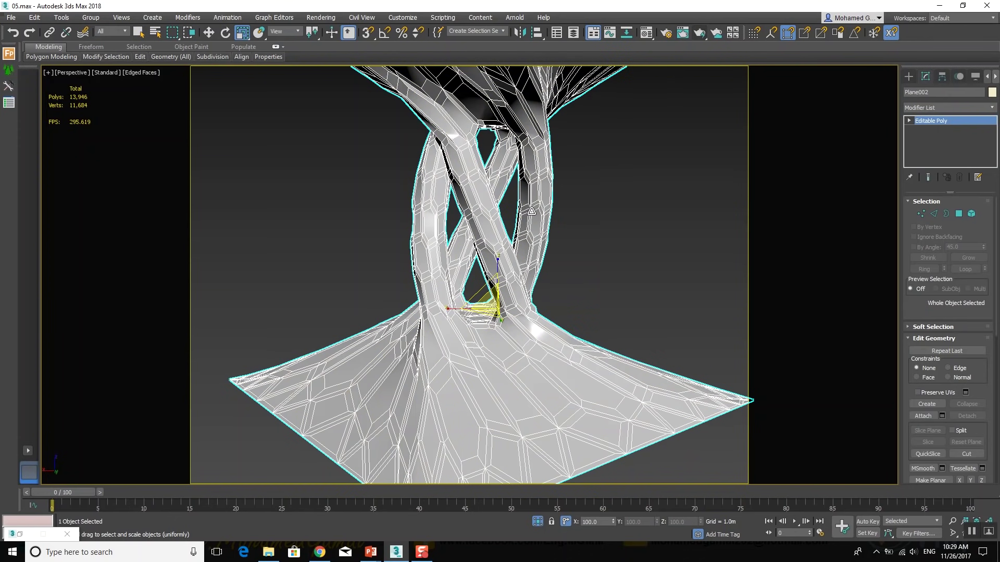
pyautogui.click(960, 215)
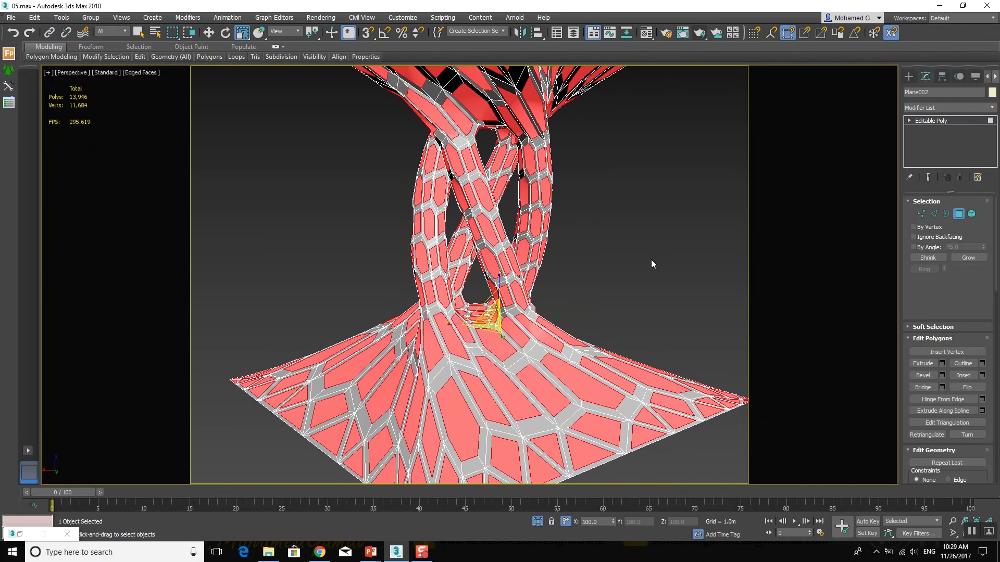
pyautogui.press('Delete')
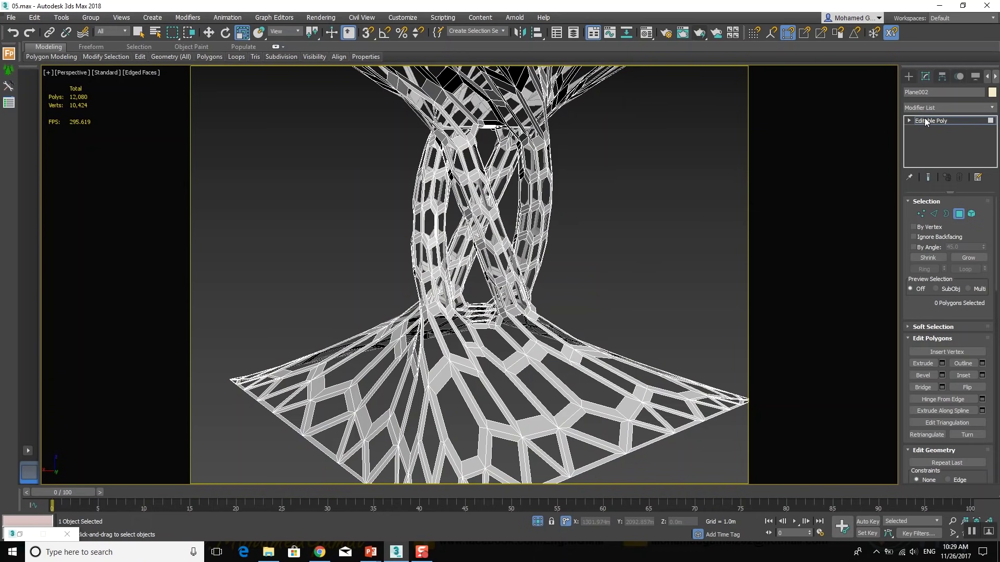
# Add a Shell modifier with a 0.3m outer amount to thicken the lattice
pyautogui.click(934, 110)
pyautogui.write('sh')
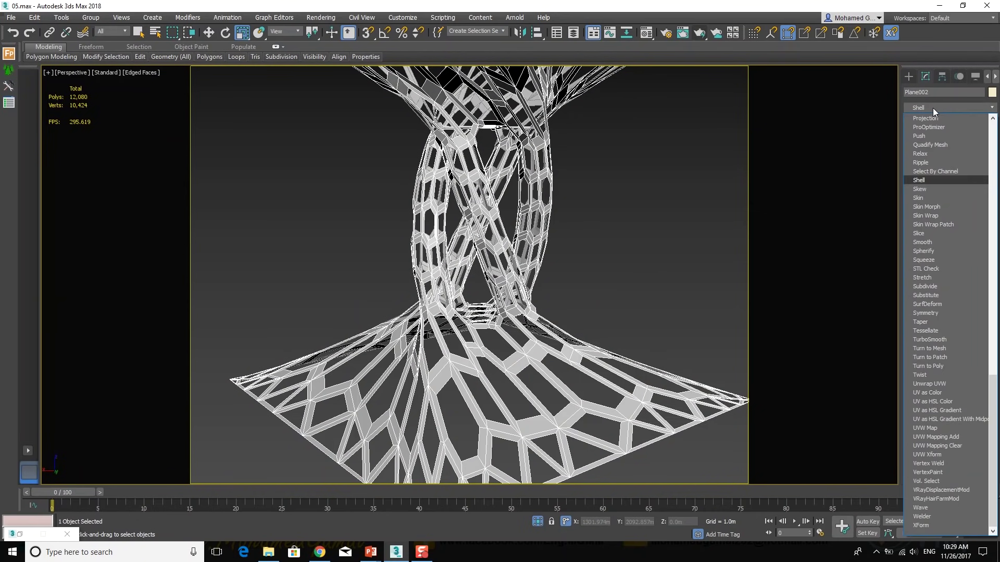
pyautogui.press('Return')
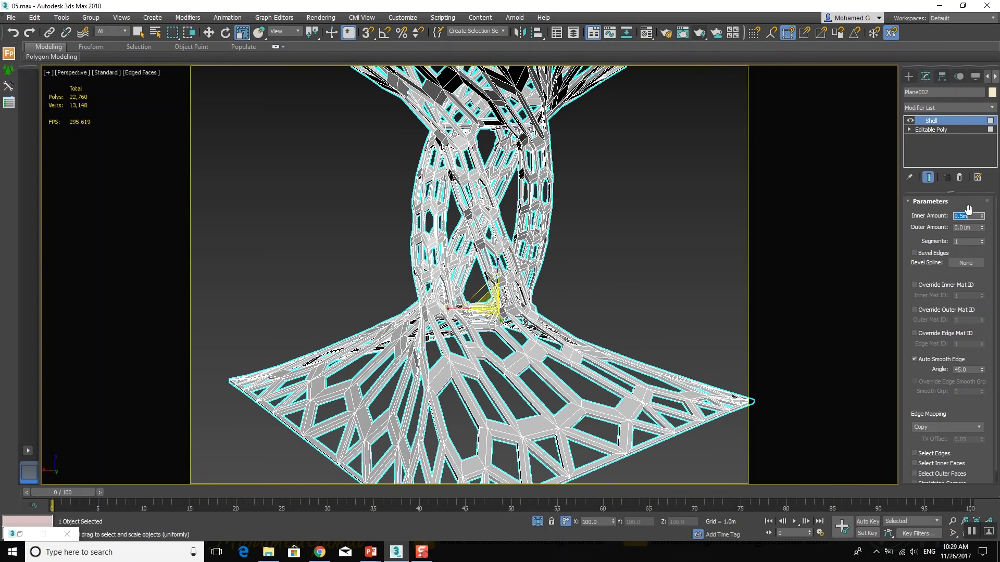
pyautogui.click(962, 227)
pyautogui.doubleClick(961, 228)
pyautogui.write('0.3')
pyautogui.press('Return')
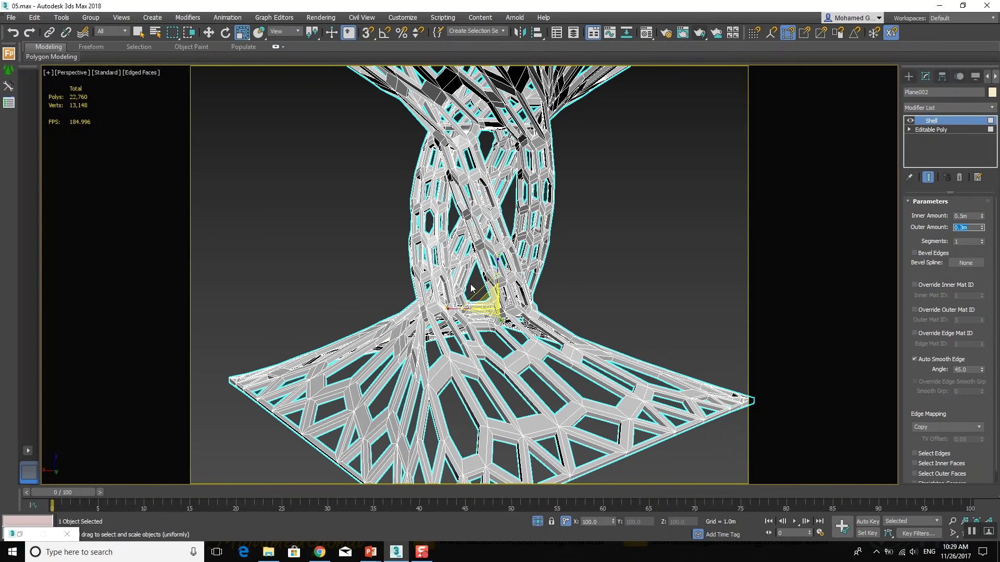
pyautogui.keyDown('alt'); pyautogui.moveTo(472, 288); pyautogui.dragTo(713, 181, button='middle'); pyautogui.keyUp('alt')
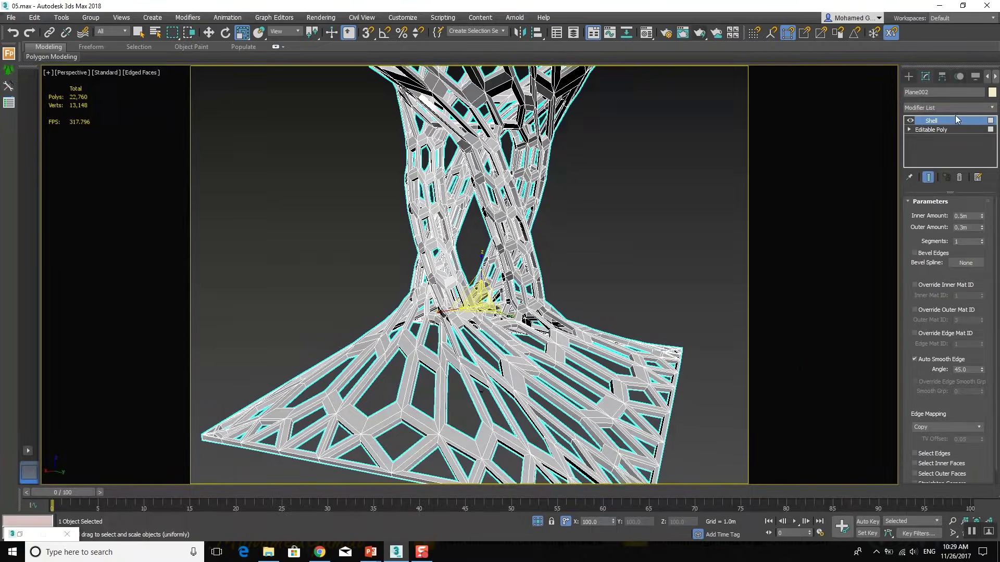
# Add MeshSmooth with 3 iterations and orbit around the smoothed lattice
pyautogui.click(954, 107)
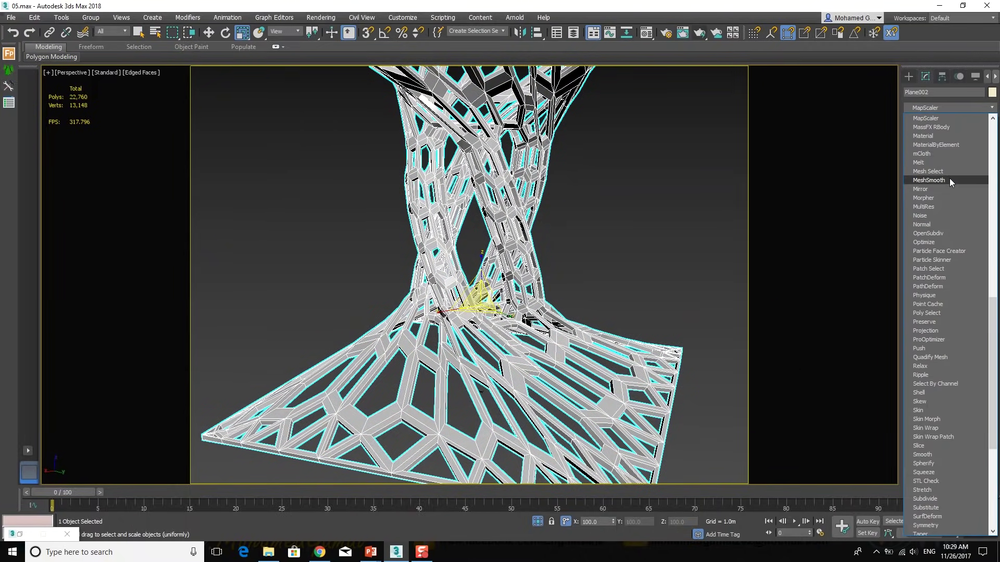
pyautogui.click(949, 179)
pyautogui.press('F4')
pyautogui.scroll(2, 505, 271)
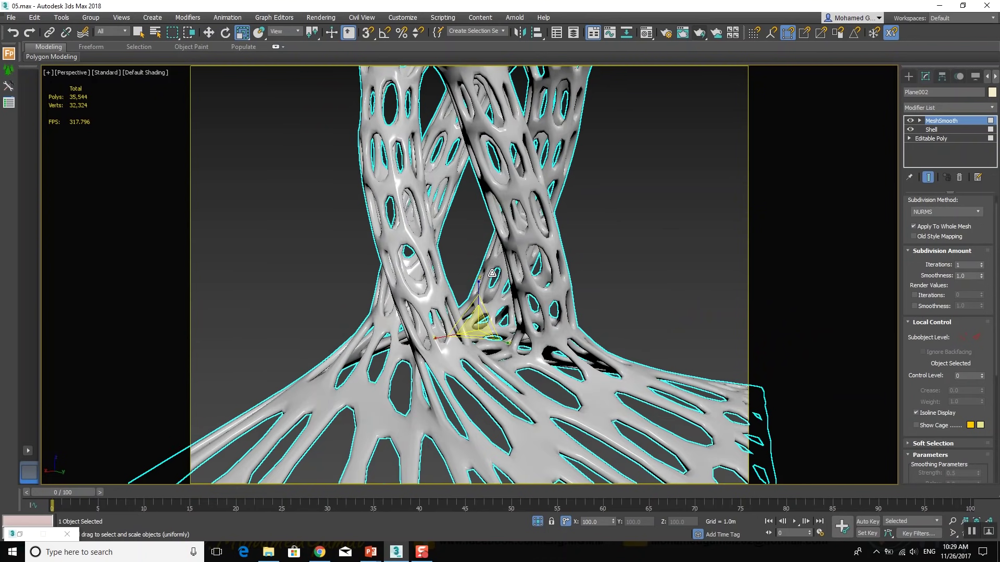
pyautogui.press('w')
pyautogui.keyDown('alt'); pyautogui.moveTo(497, 280); pyautogui.dragTo(584, 283, button='middle'); pyautogui.keyUp('alt')
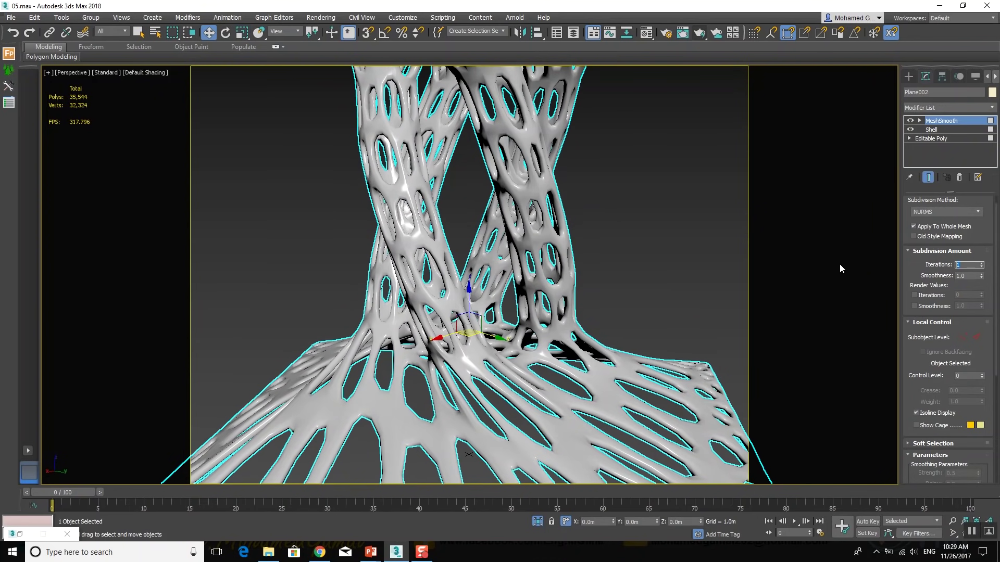
pyautogui.press('Return')
pyautogui.moveTo(529, 185)
pyautogui.keyDown('alt'); pyautogui.mouseDown(button='middle')
pyautogui.moveTo(588, 159)
pyautogui.moveTo(517, 207)
pyautogui.moveTo(521, 245)
pyautogui.mouseUp(button='middle'); pyautogui.keyUp('alt')
pyautogui.scroll(-3, 589, 159)
pyautogui.scroll(2, 521, 246)
# Pick the dark glossy sample material in the Material Editor
pyautogui.press('m')
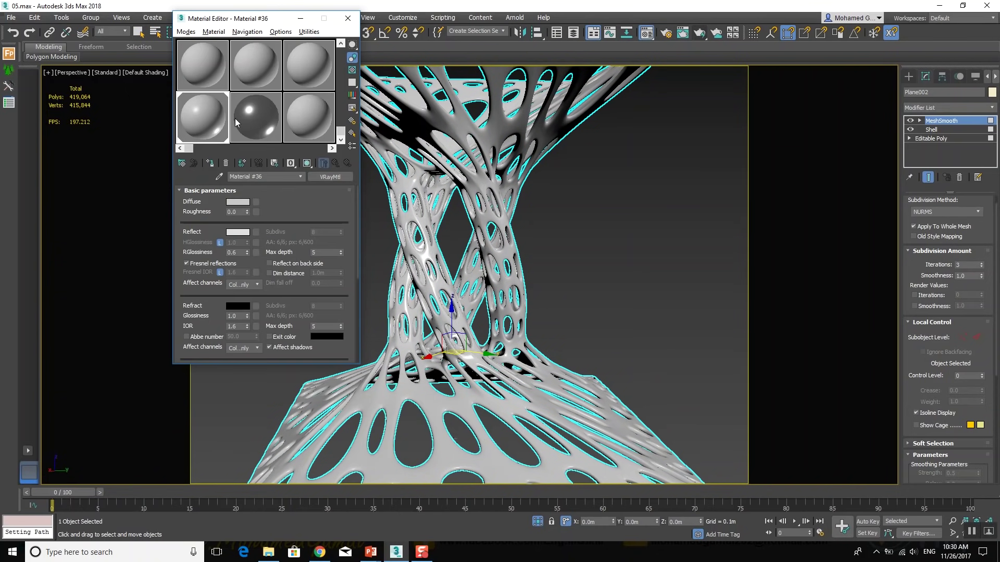
pyautogui.click(235, 121)
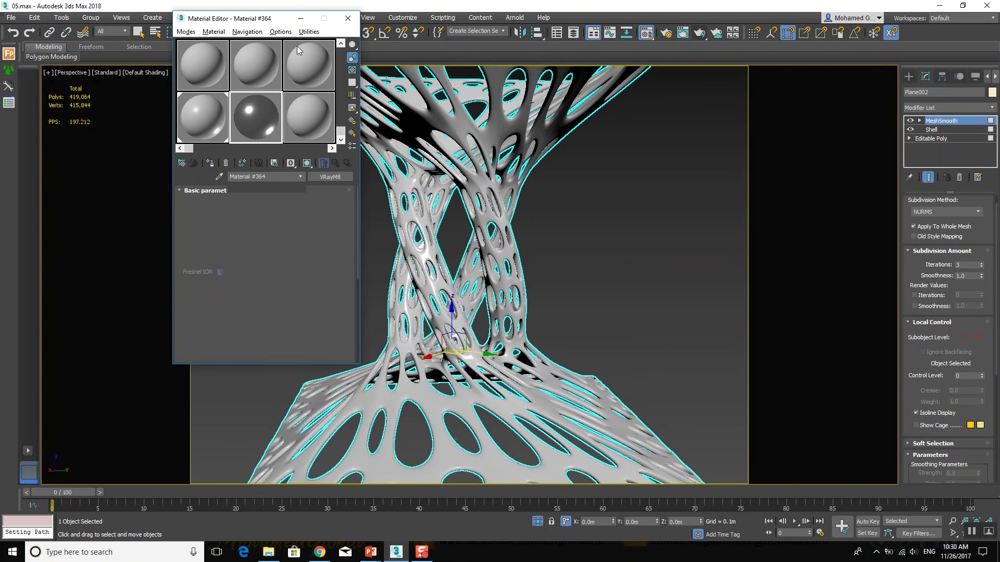
pyautogui.click(301, 18)
# Unhide all hidden objects, bringing the city back into view
pyautogui.click(561, 233)
pyautogui.rightClick(592, 217)
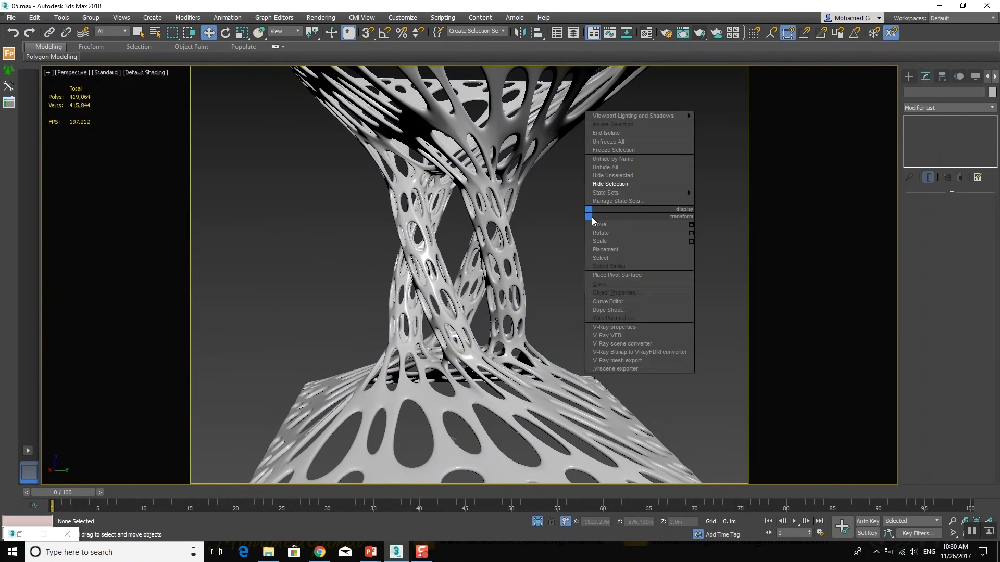
pyautogui.click(622, 183)
pyautogui.rightClick(620, 185)
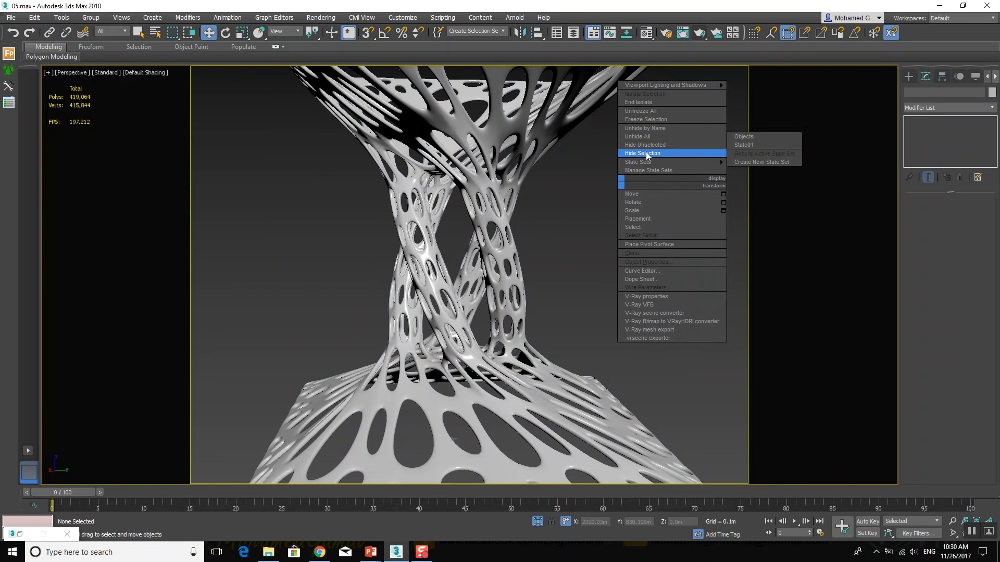
pyautogui.click(652, 137)
# Select Plane003 and turn on NURMS subdivision with 2 iterations
pyautogui.click(496, 235)
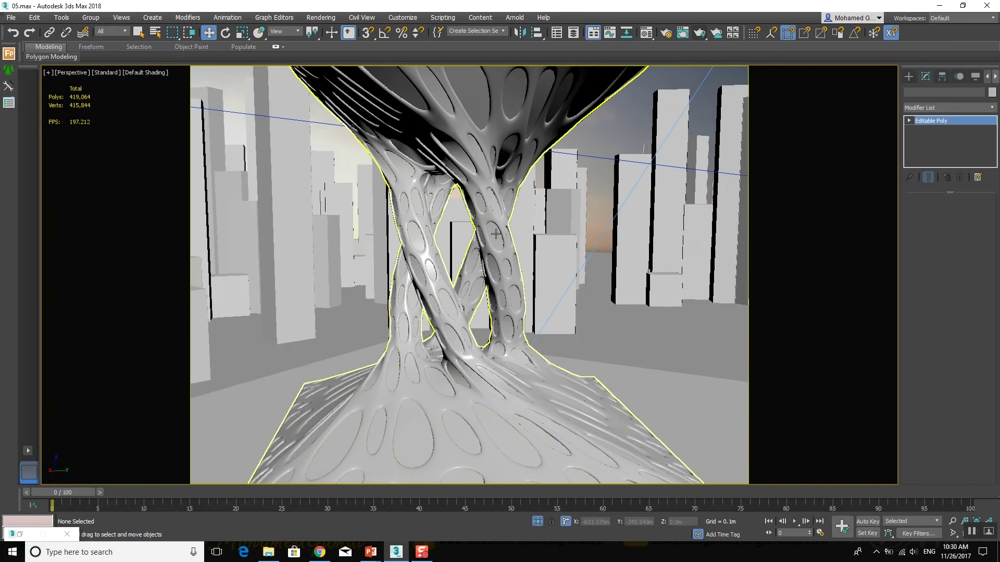
pyautogui.click(936, 105)
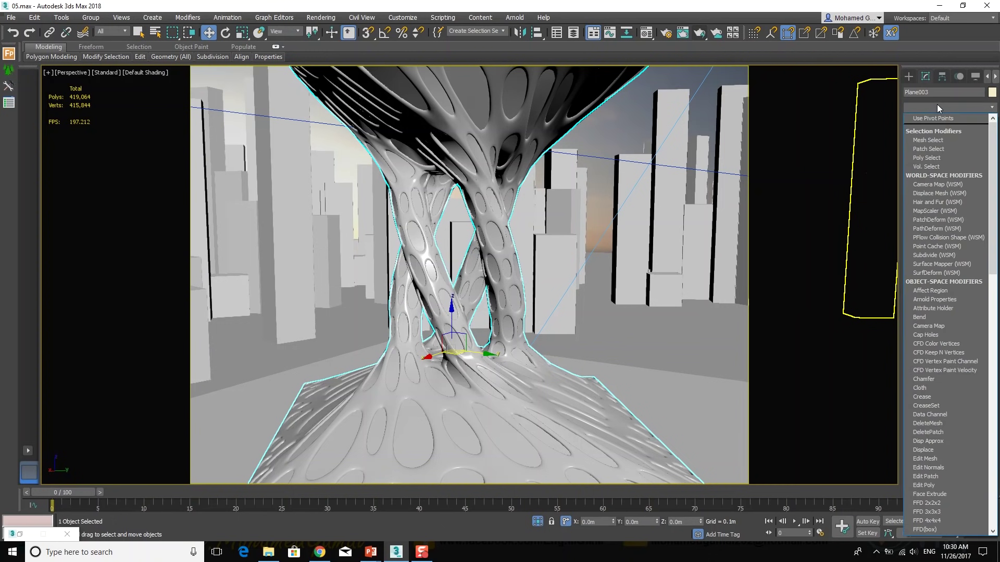
pyautogui.scroll(-5, 932, 333)
pyautogui.scroll(-5, 954, 358)
pyautogui.scroll(-5, 954, 357)
pyautogui.scroll(-5, 963, 362)
pyautogui.scroll(3, 940, 284)
pyautogui.scroll(3, 939, 284)
pyautogui.scroll(3, 939, 285)
pyautogui.scroll(3, 939, 285)
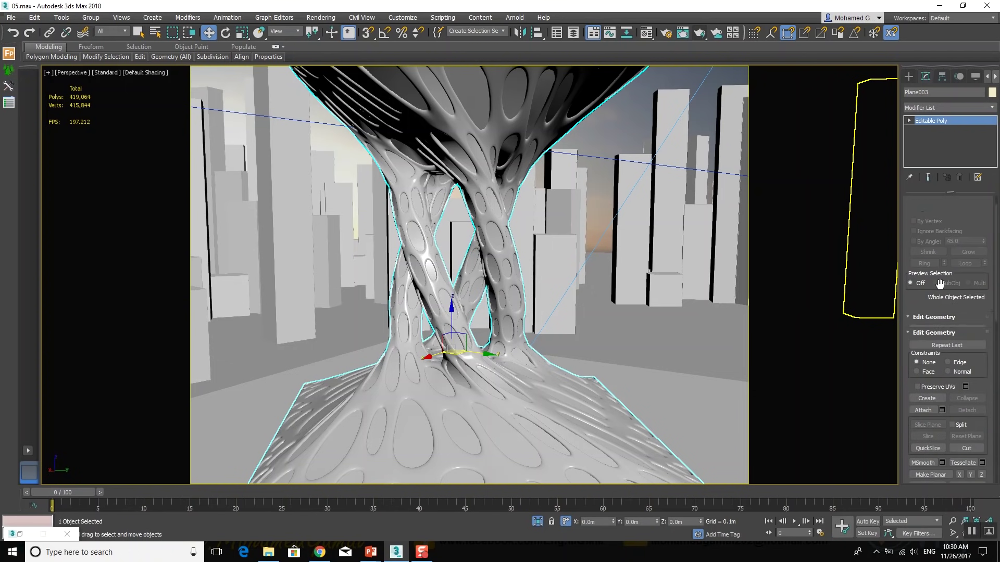
pyautogui.scroll(-3, 958, 300)
pyautogui.scroll(-3, 969, 292)
pyautogui.scroll(-3, 969, 294)
pyautogui.scroll(-3, 969, 296)
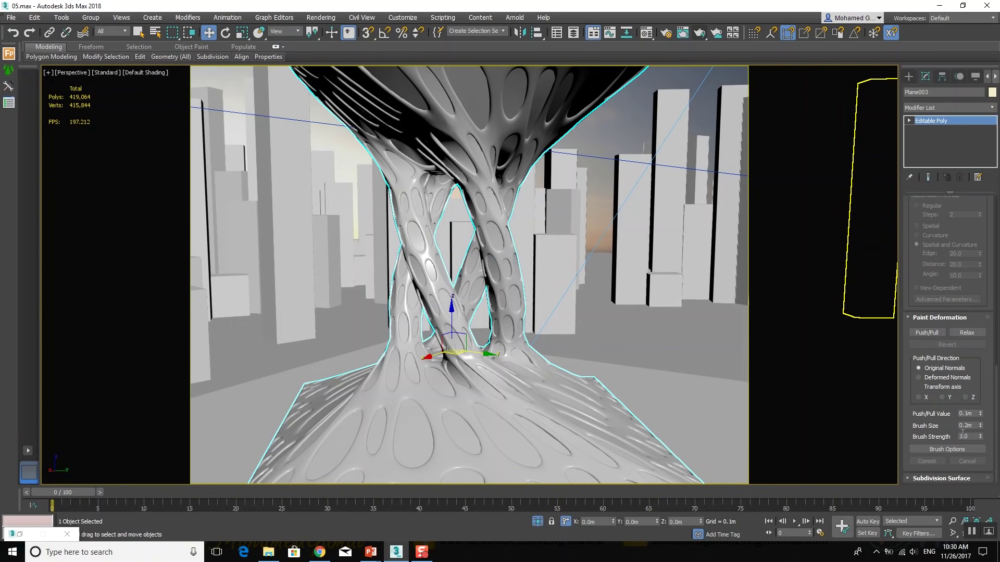
pyautogui.click(954, 480)
pyautogui.click(981, 346)
pyautogui.click(942, 313)
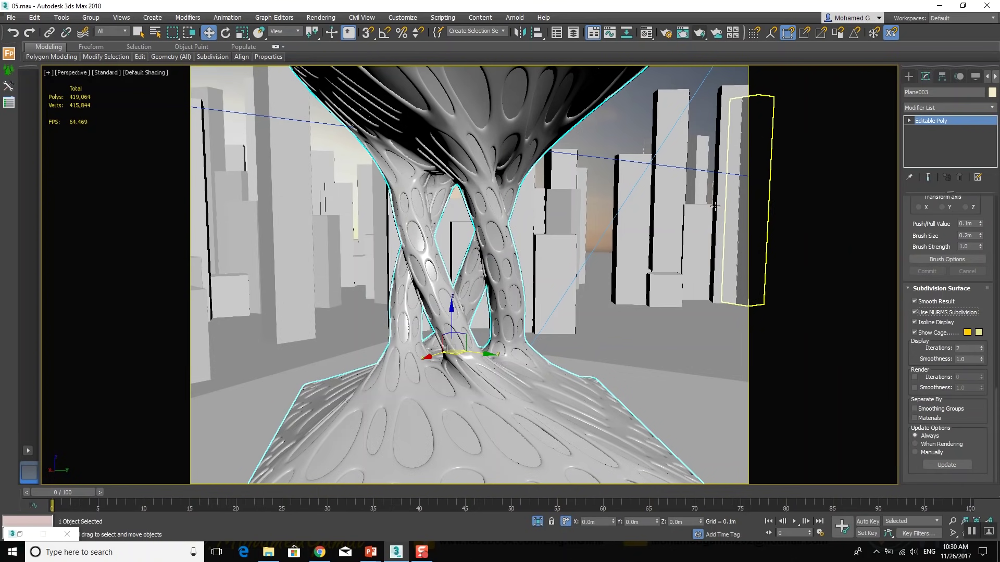
# Assign the dark material to Plane003 and frame it in view
pyautogui.press('m')
pyautogui.click(209, 165)
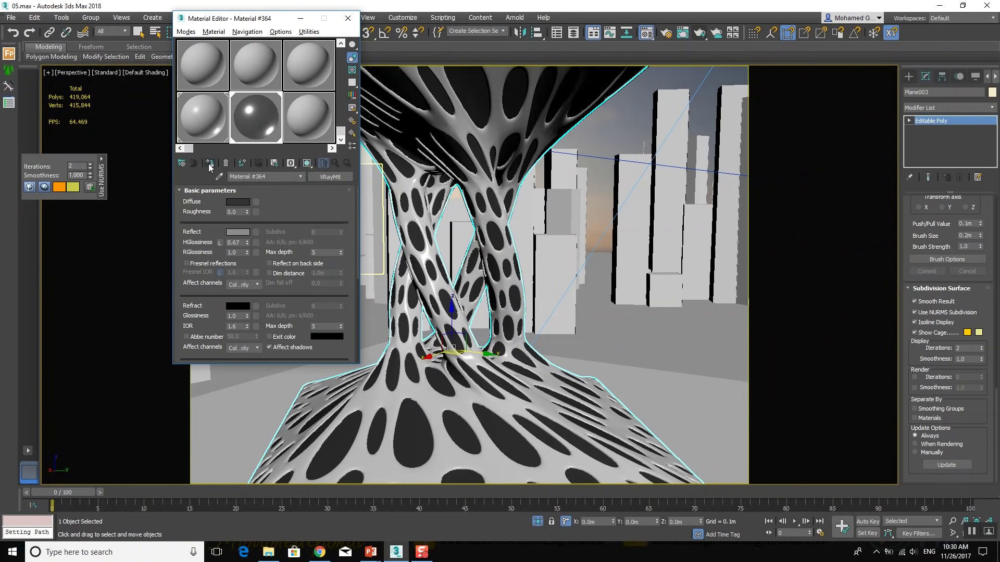
pyautogui.click(347, 19)
pyautogui.press('z')
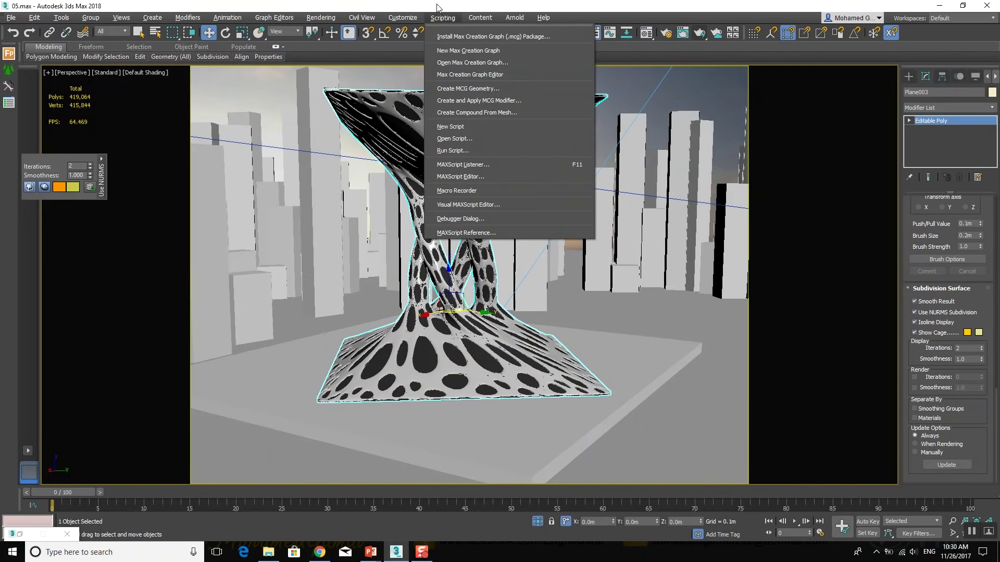
# Look through PhysCamera002 and dolly it closer to the tower
pyautogui.press('c')
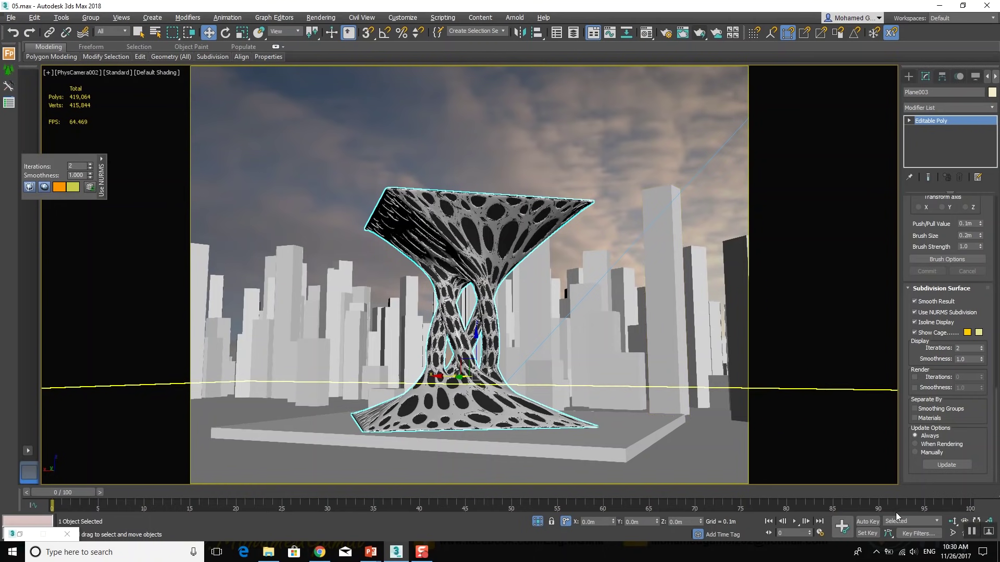
pyautogui.click(952, 521)
pyautogui.moveTo(488, 416)
pyautogui.mouseDown()
pyautogui.moveTo(488, 379)
pyautogui.moveTo(500, 365)
pyautogui.mouseUp()
pyautogui.press('w')
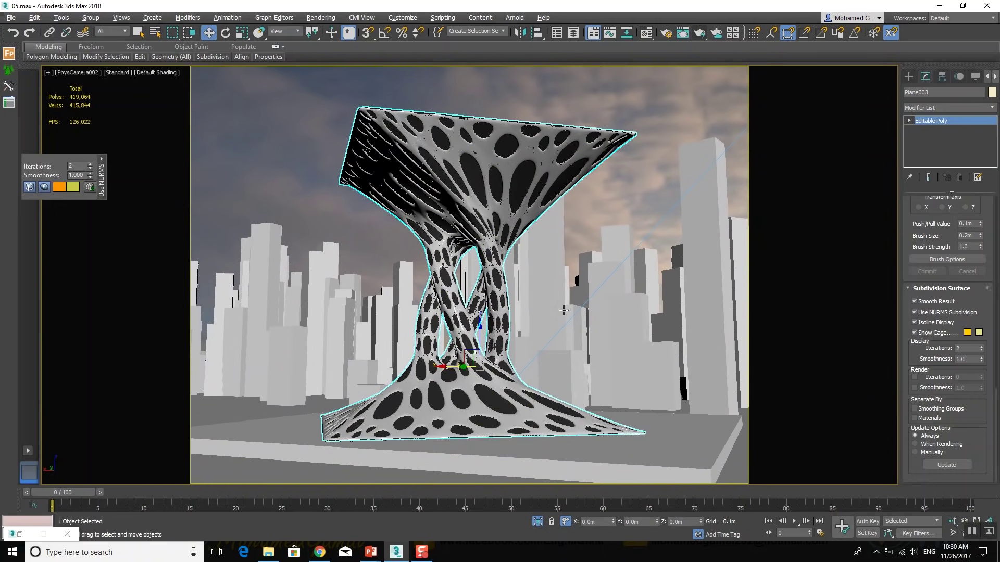
# Render the camera view with V-Ray and close the rendered frame buffer
pyautogui.hotkey('shift', 'q')
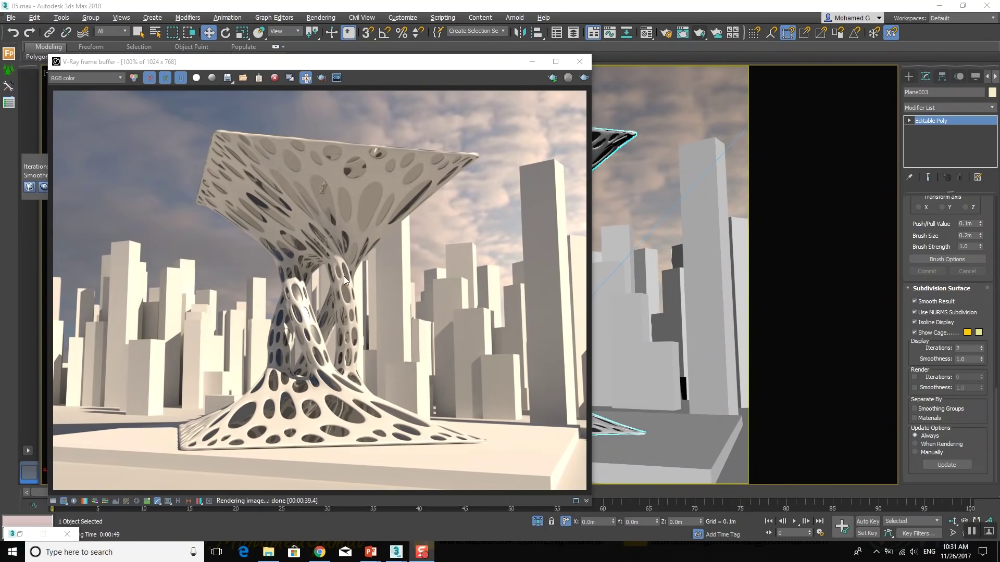
pyautogui.scroll(1, 328, 406)
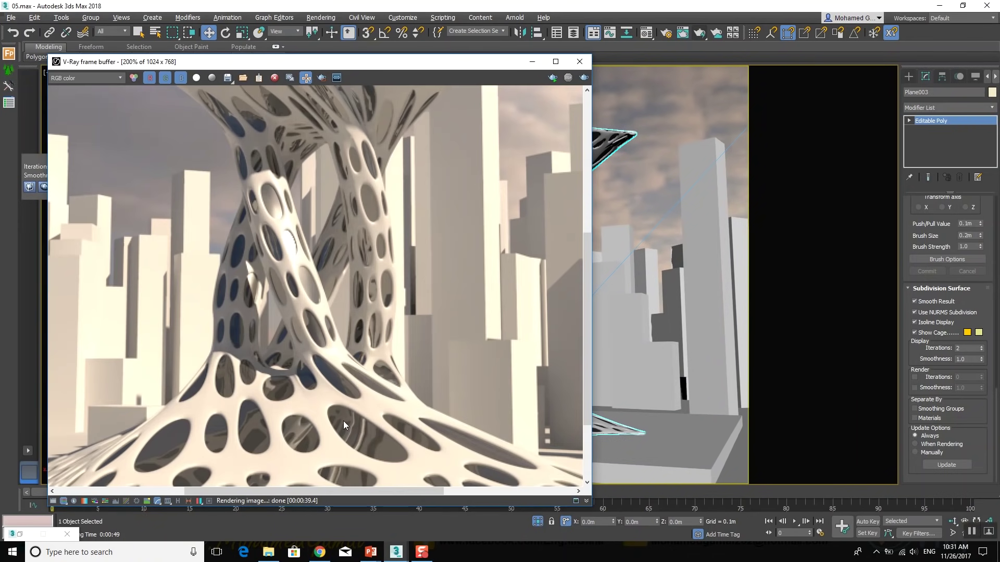
pyautogui.scroll(-1, 295, 264)
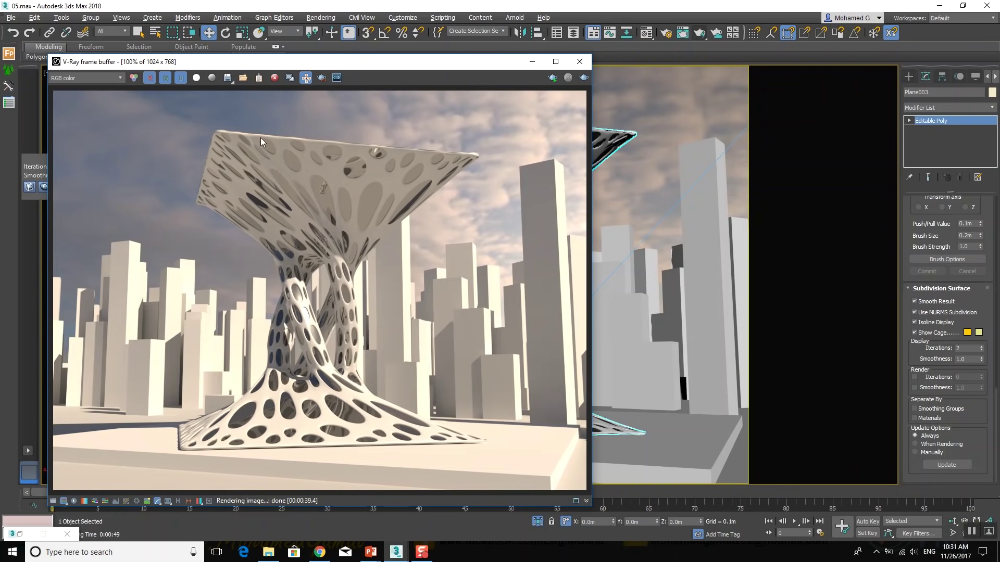
pyautogui.click(579, 62)
pyautogui.click(11, 17)
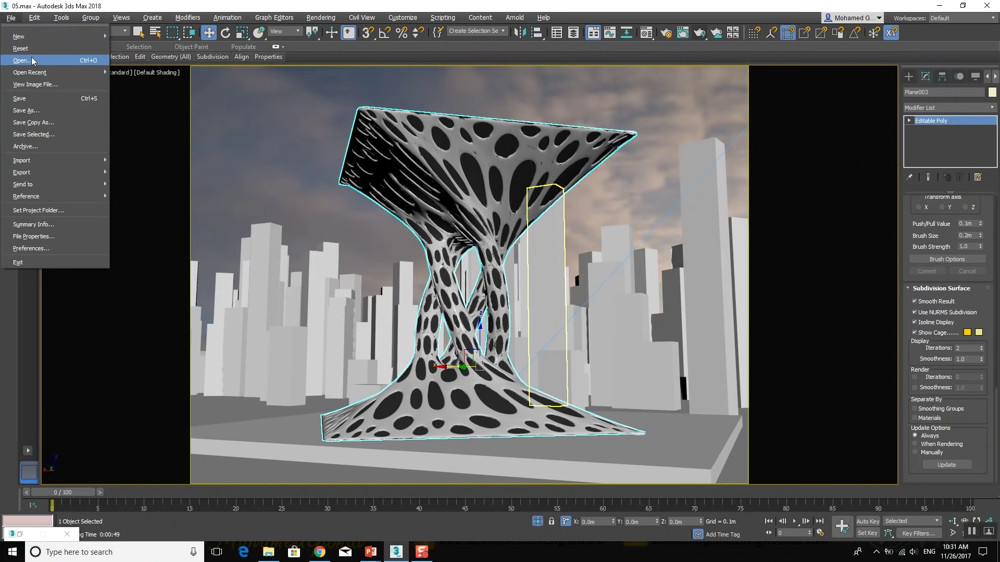
# Open the 05-b scene without saving changes and select Box369
pyautogui.click(32, 61)
pyautogui.click(501, 292)
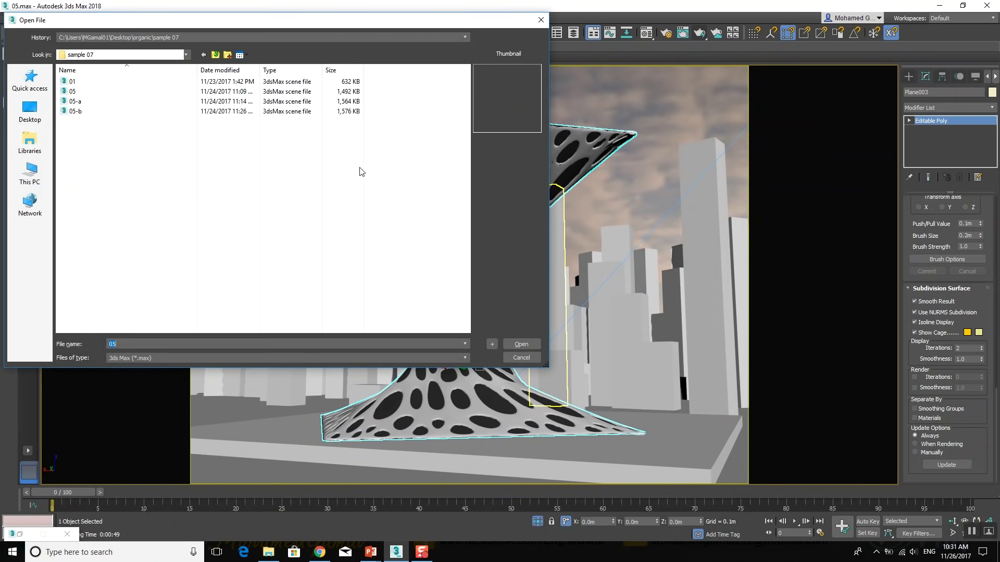
pyautogui.click(121, 112)
pyautogui.click(506, 345)
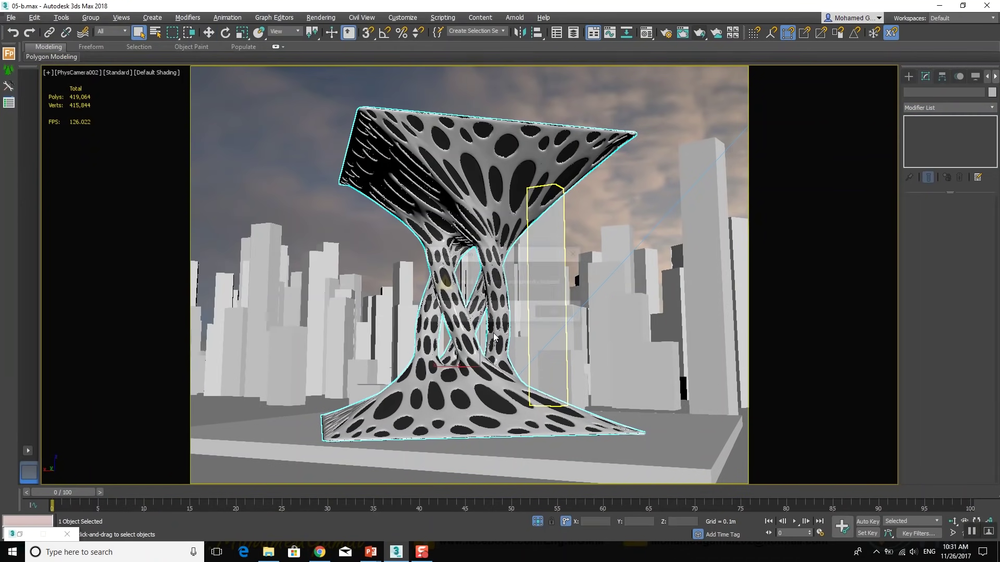
pyautogui.press('Return')
pyautogui.click(488, 275)
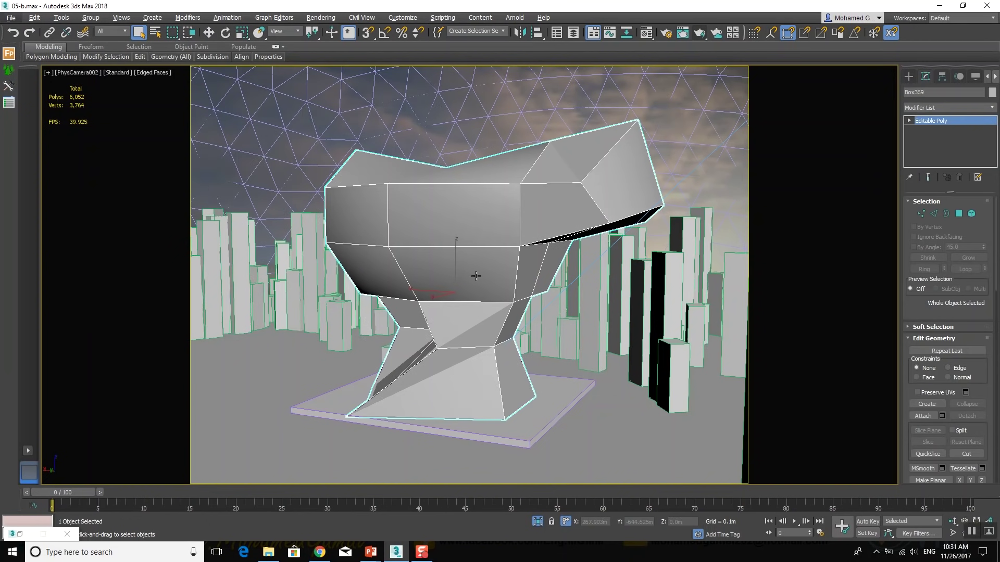
# Add a Tessellate modifier with Tension 0, then MeshSmooth above it
pyautogui.click(932, 107)
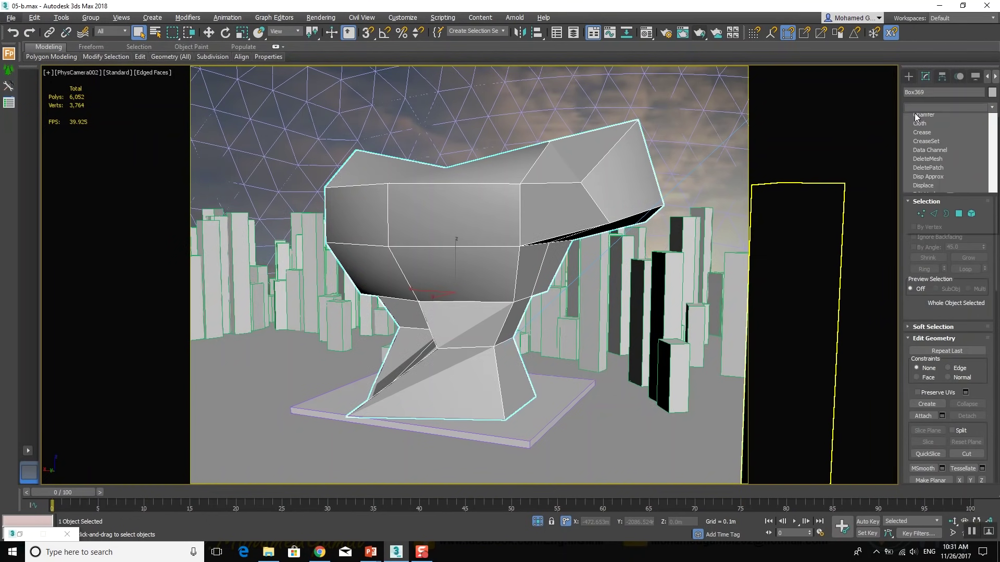
pyautogui.scroll(-20, 920, 116)
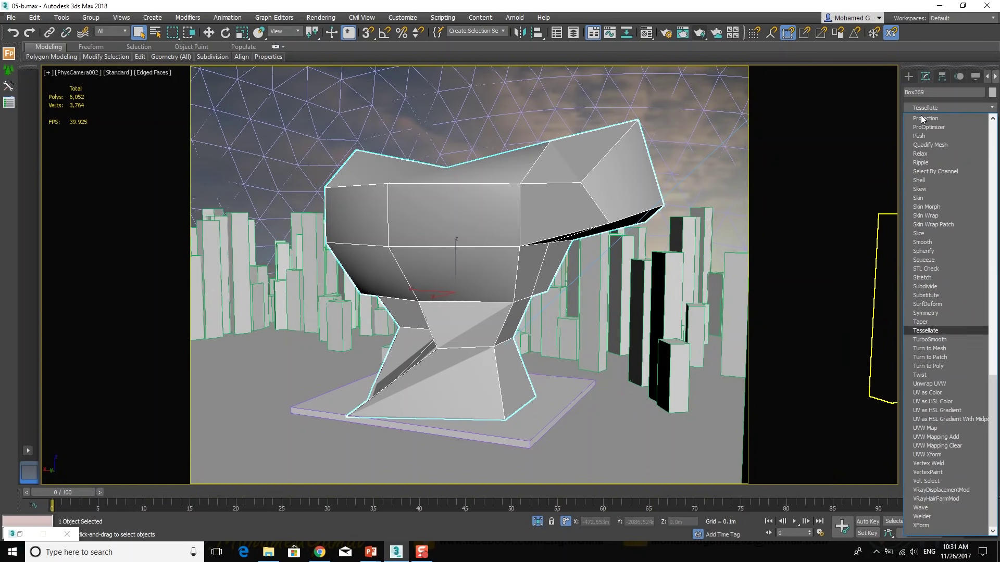
pyautogui.click(950, 332)
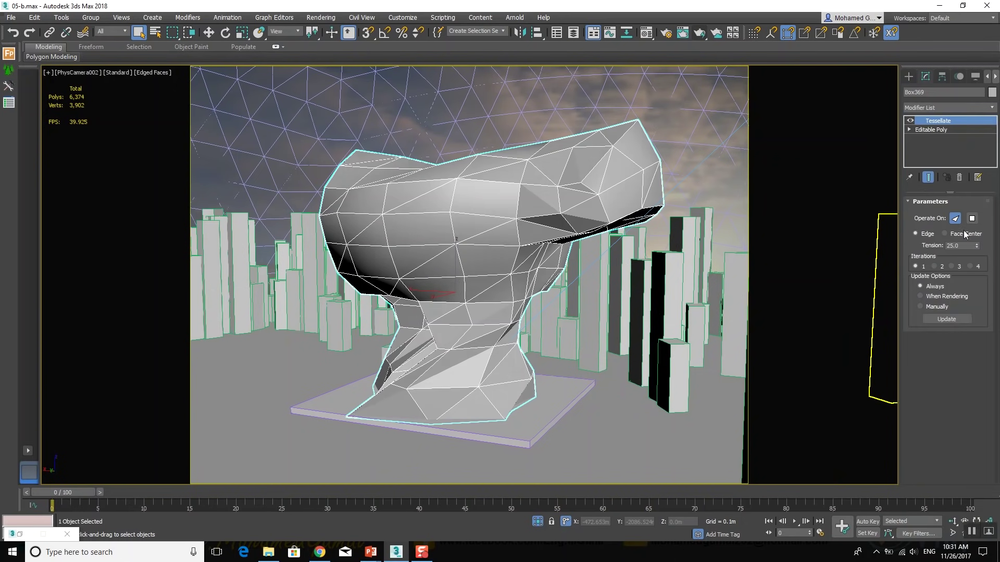
pyautogui.rightClick(976, 247)
pyautogui.click(936, 108)
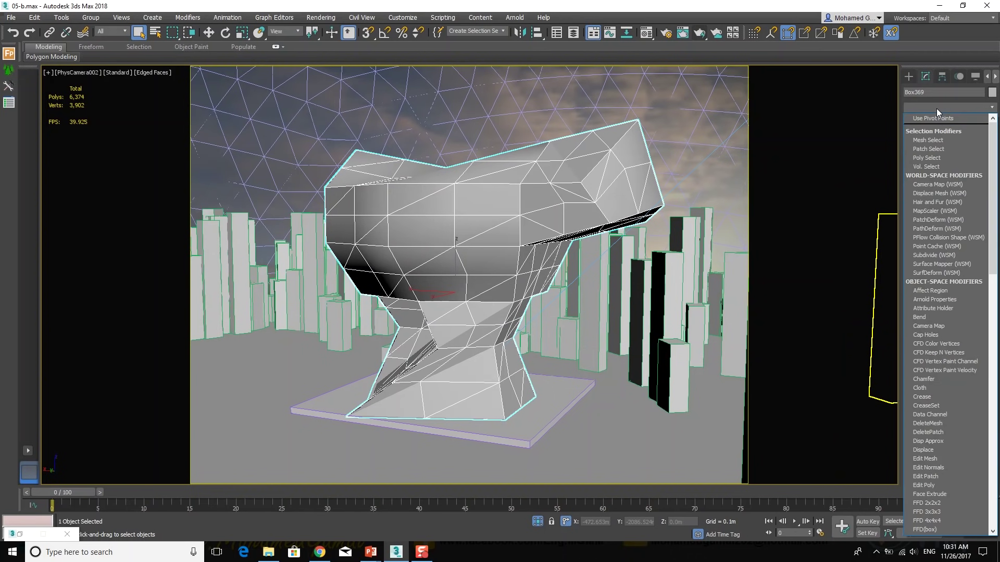
pyautogui.press('m')
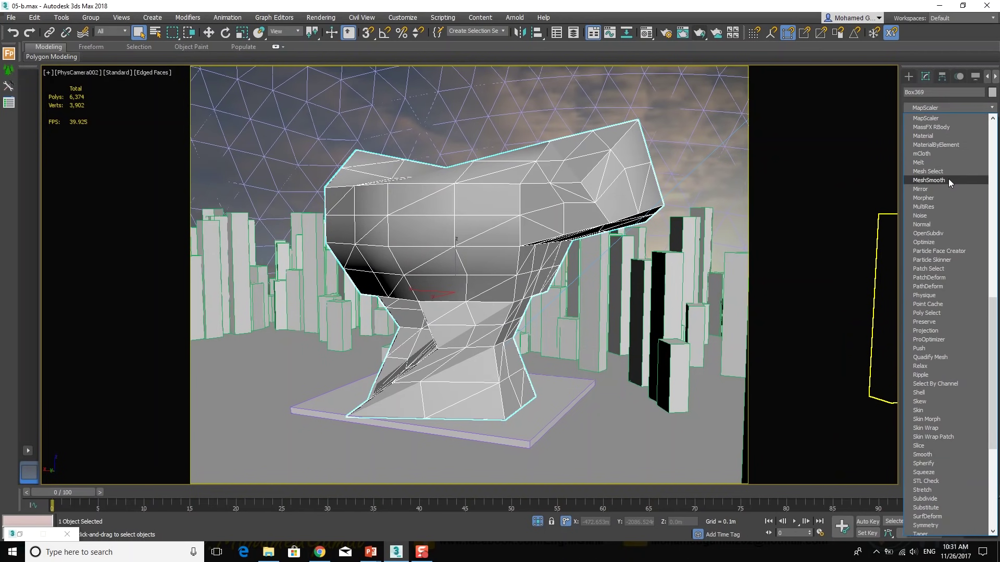
pyautogui.click(948, 179)
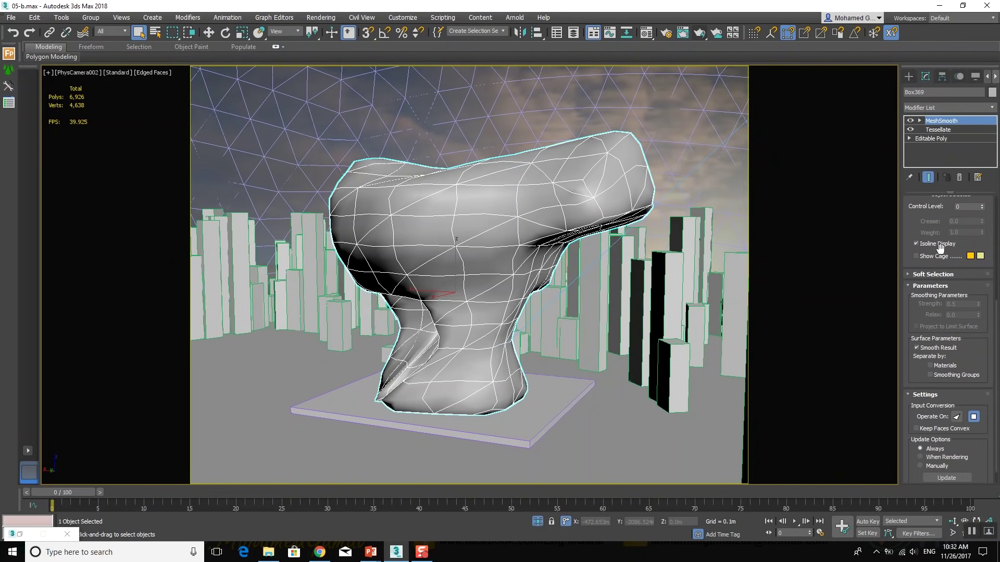
# Set MeshSmooth to the Classic subdivision method with Strength 1.0
pyautogui.scroll(5, 940, 247)
pyautogui.click(940, 224)
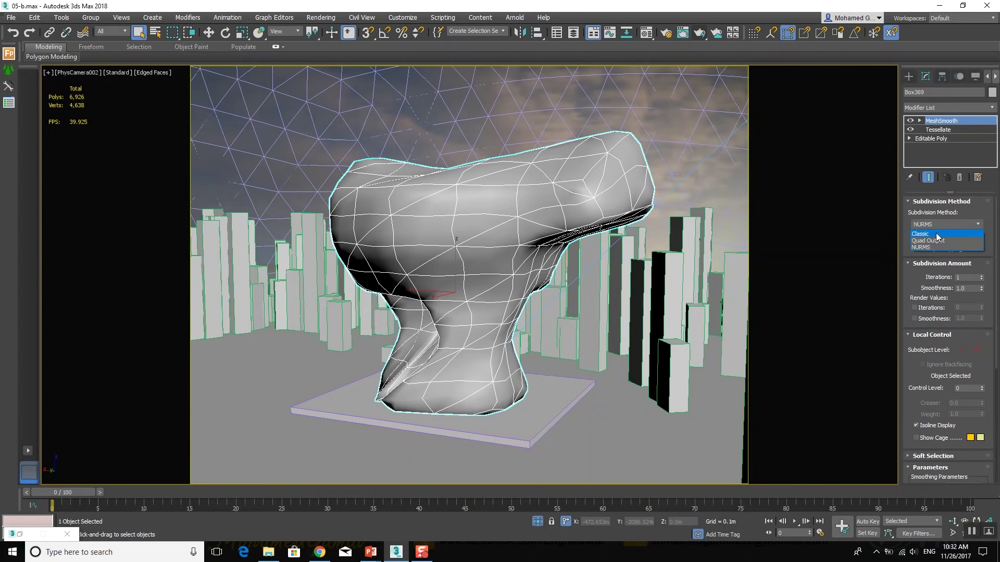
pyautogui.click(936, 234)
pyautogui.scroll(-5, 953, 336)
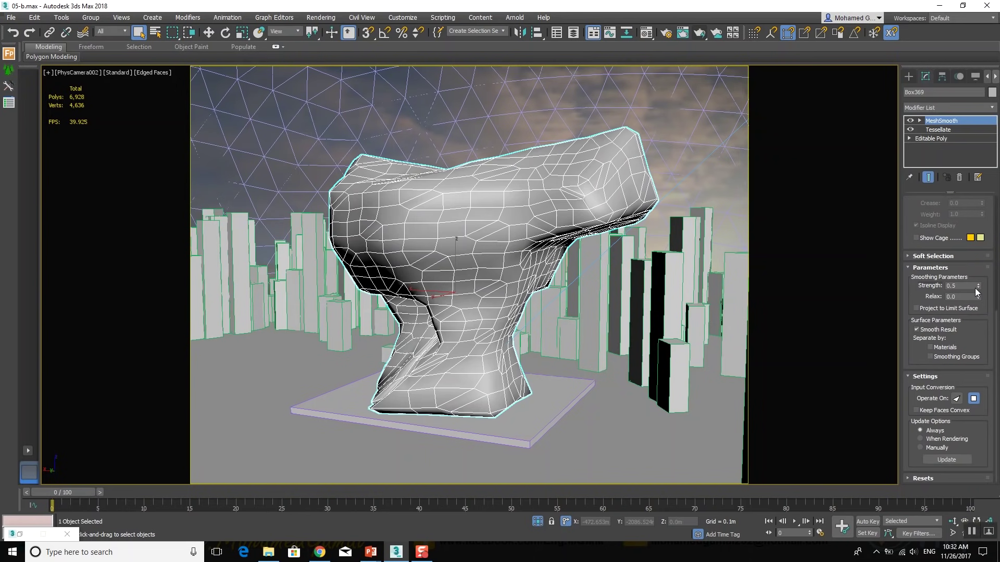
pyautogui.moveTo(979, 287); pyautogui.dragTo(972, 229)
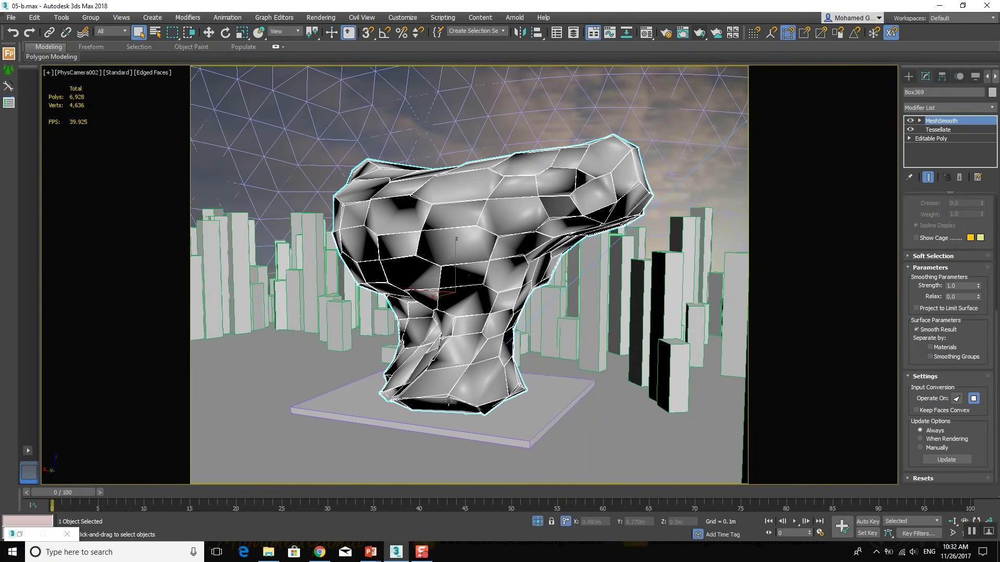
# At the Editable Poly polygon level, delete the blob's two bottom polygons
pyautogui.press('p')
pyautogui.scroll(3, 453, 381)
pyautogui.scroll(2, 456, 382)
pyautogui.scroll(2, 458, 383)
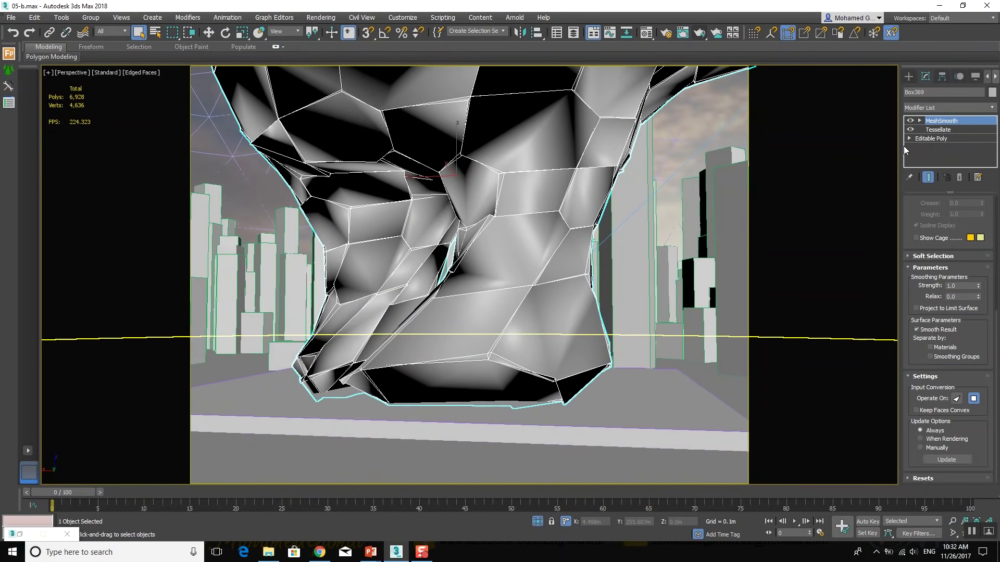
pyautogui.click(913, 139)
pyautogui.click(958, 214)
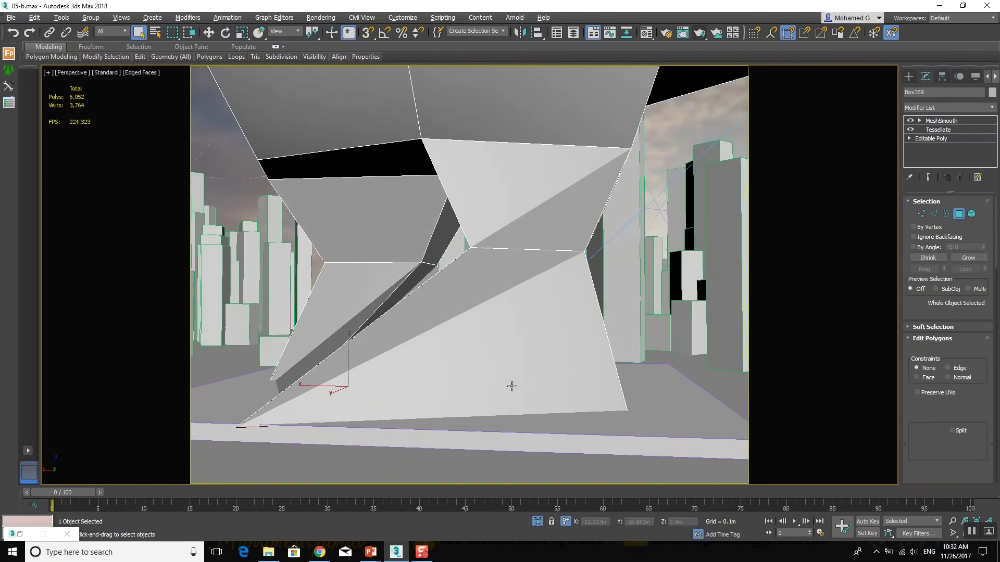
pyautogui.hotkey('alt', 'q')
pyautogui.keyDown('alt'); pyautogui.moveTo(523, 355); pyautogui.dragTo(546, 302, button='middle'); pyautogui.keyUp('alt')
pyautogui.moveTo(455, 264)
pyautogui.keyDown('alt'); pyautogui.mouseDown(button='middle')
pyautogui.moveTo(451, 296)
pyautogui.moveTo(436, 307)
pyautogui.mouseUp(button='middle'); pyautogui.keyUp('alt')
pyautogui.press('Delete')
pyautogui.moveTo(503, 286)
pyautogui.keyDown('alt'); pyautogui.mouseDown(button='middle')
pyautogui.moveTo(529, 297)
pyautogui.moveTo(455, 247)
pyautogui.moveTo(386, 290)
pyautogui.mouseUp(button='middle'); pyautogui.keyUp('alt')
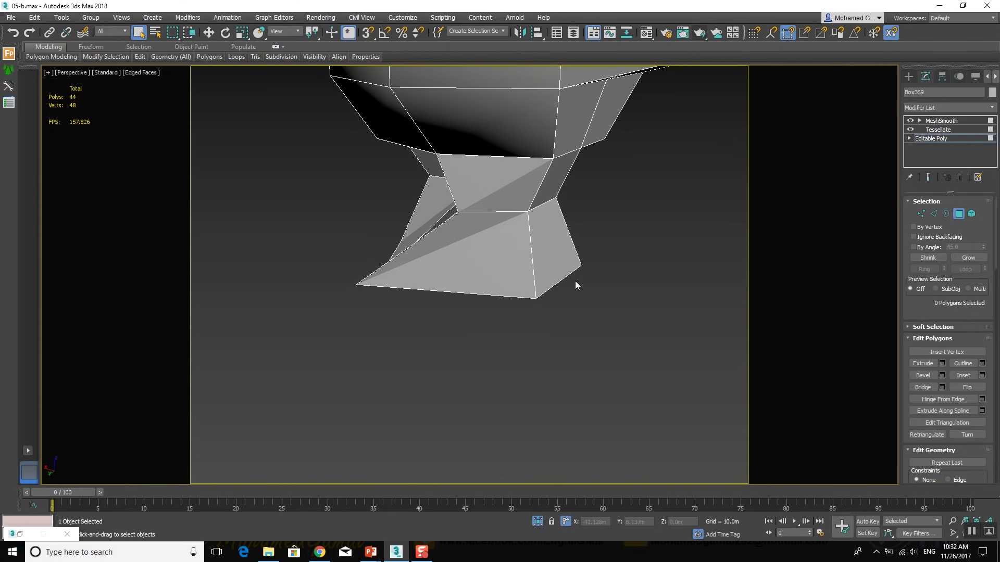
pyautogui.moveTo(500, 229)
pyautogui.mouseDown(button='middle')
pyautogui.moveTo(455, 320)
pyautogui.moveTo(457, 293)
pyautogui.moveTo(496, 279)
pyautogui.mouseUp(button='middle')
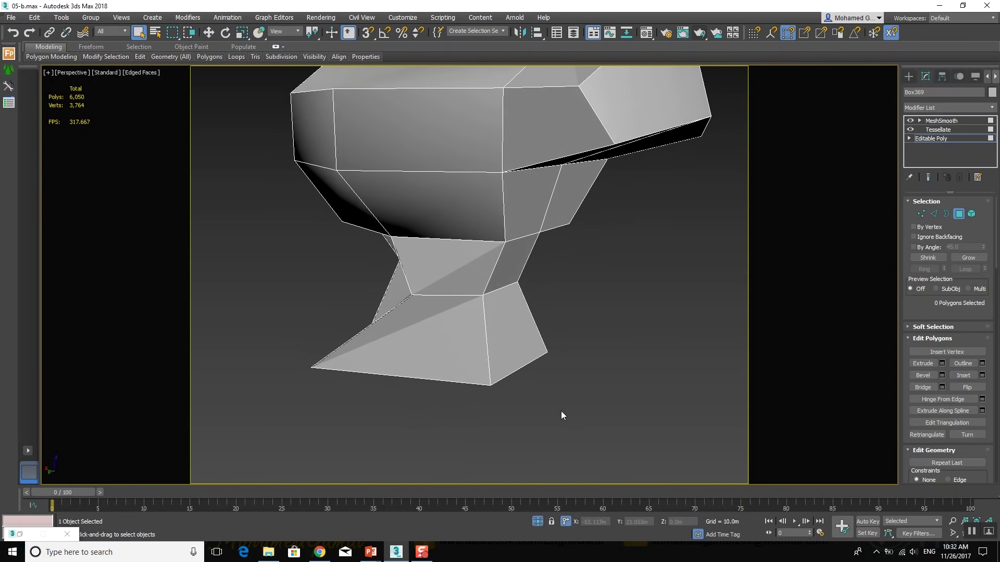
# Return to the camera view and review the MeshSmooth and Tessellate settings
pyautogui.press('c')
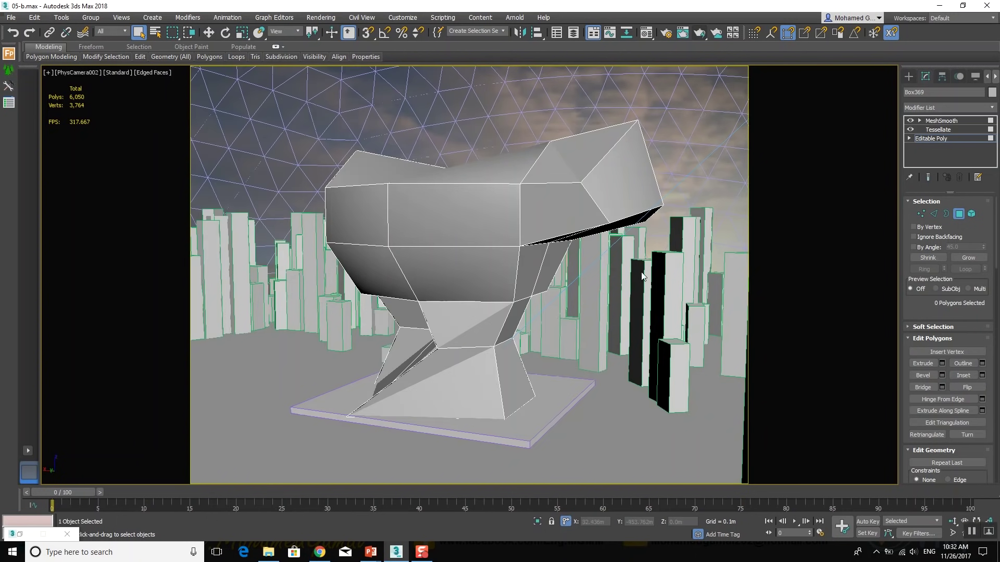
pyautogui.click(956, 122)
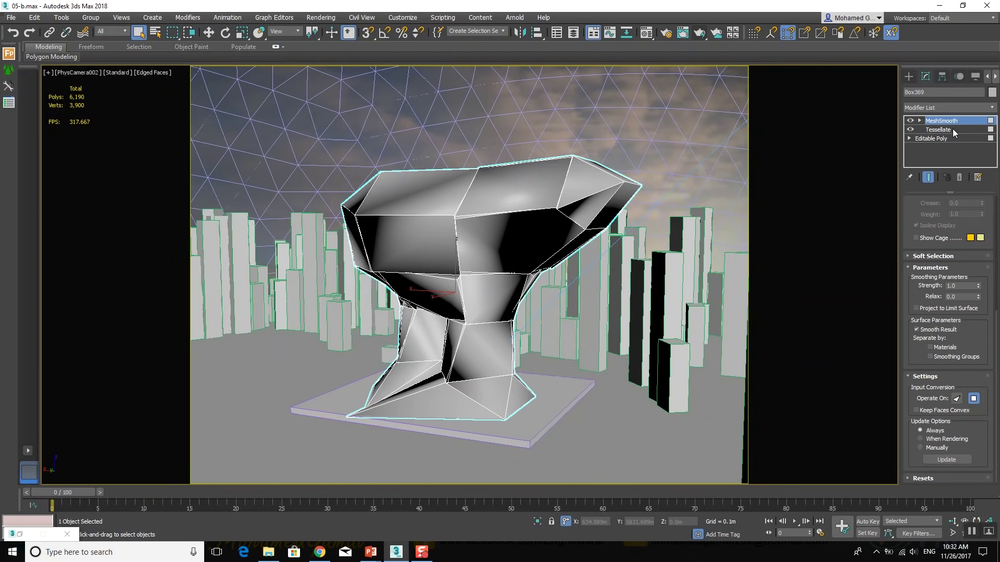
pyautogui.click(954, 128)
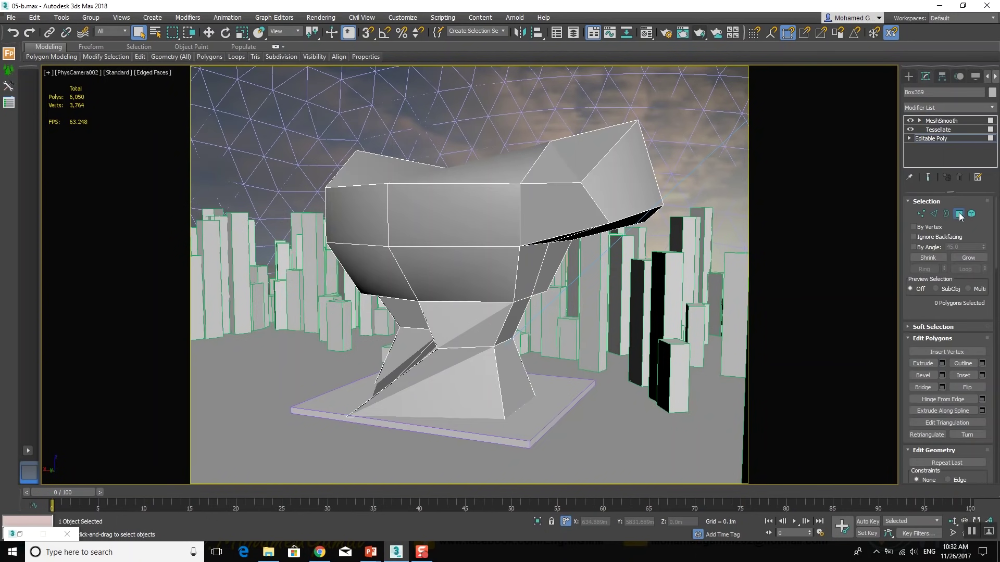
pyautogui.click(950, 131)
pyautogui.click(947, 121)
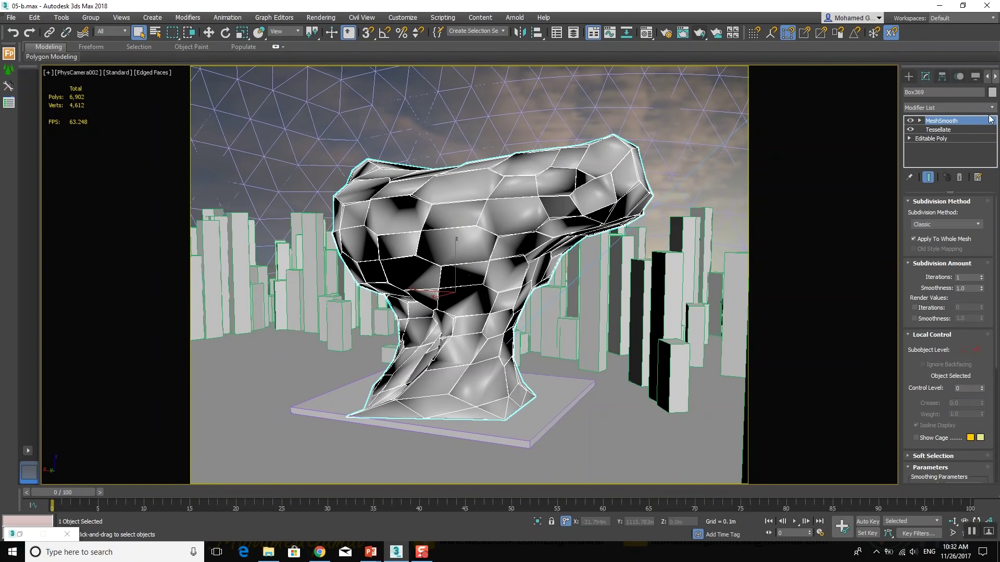
# Add a Vertex Weld modifier, removing a stray Vol. Select, with threshold 1.65m
pyautogui.click(961, 105)
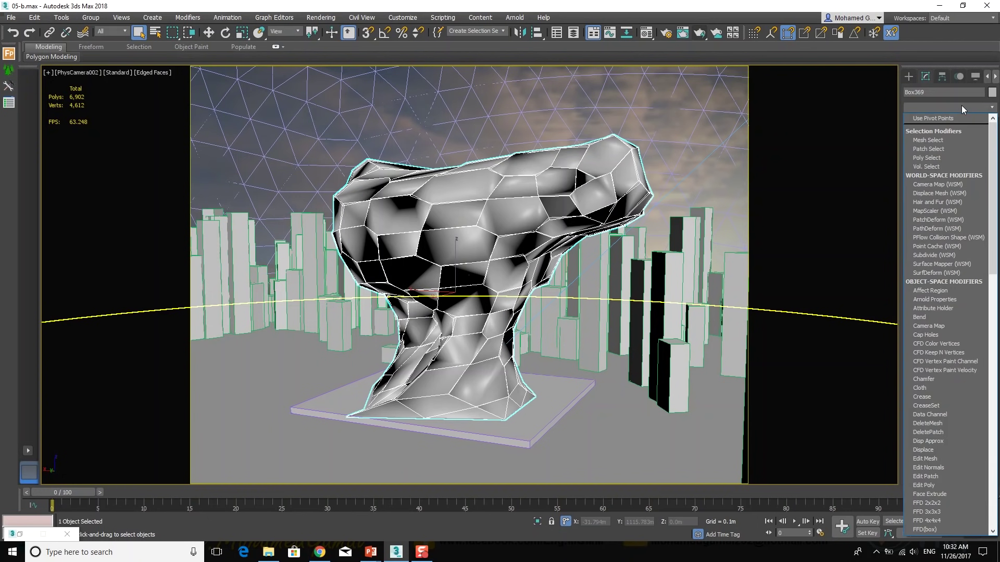
pyautogui.click(925, 167)
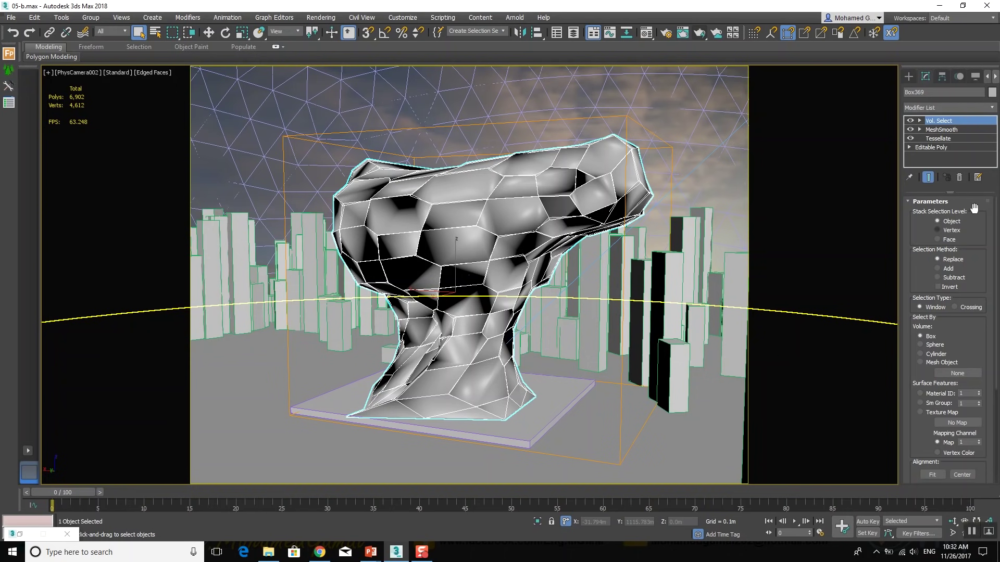
pyautogui.click(959, 178)
pyautogui.click(956, 110)
pyautogui.write('Vertex Weld')
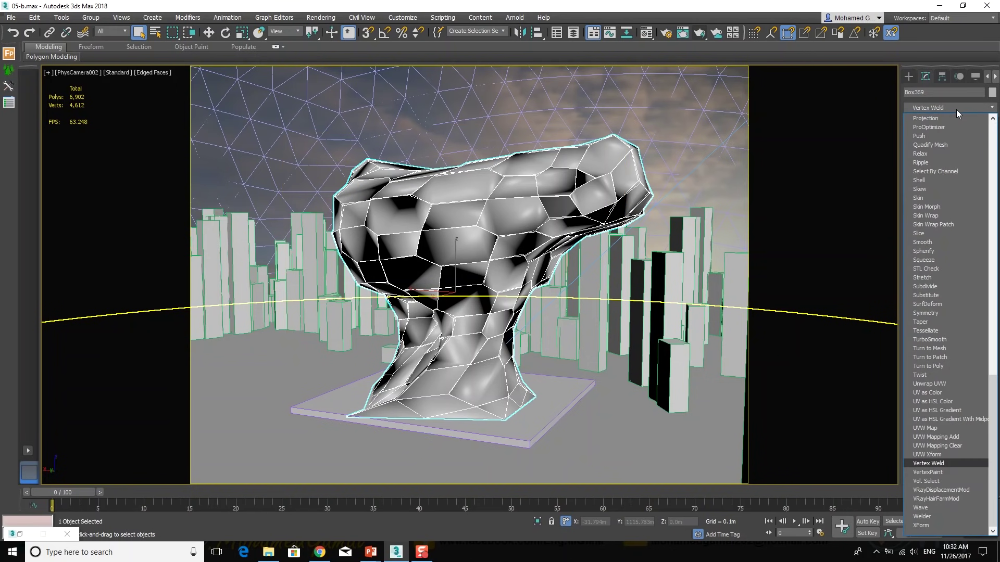
pyautogui.press('Return')
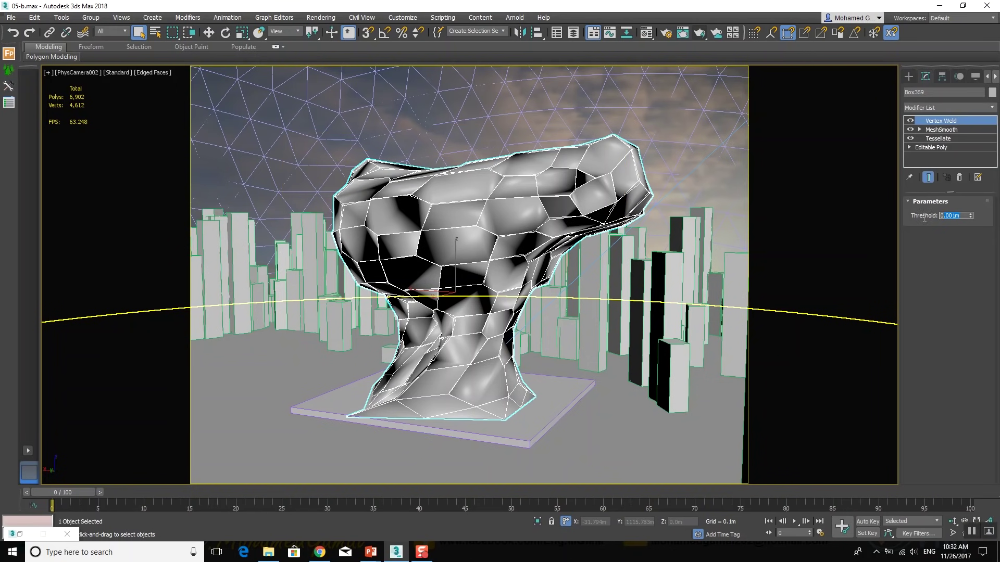
pyautogui.write('1')
pyautogui.press('Return')
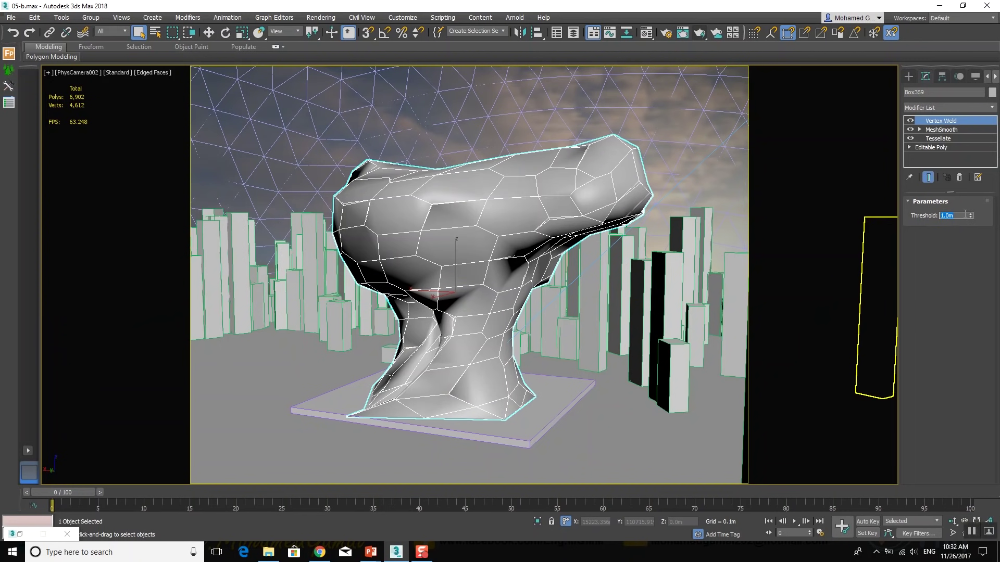
pyautogui.moveTo(969, 216); pyautogui.dragTo(969, 184)
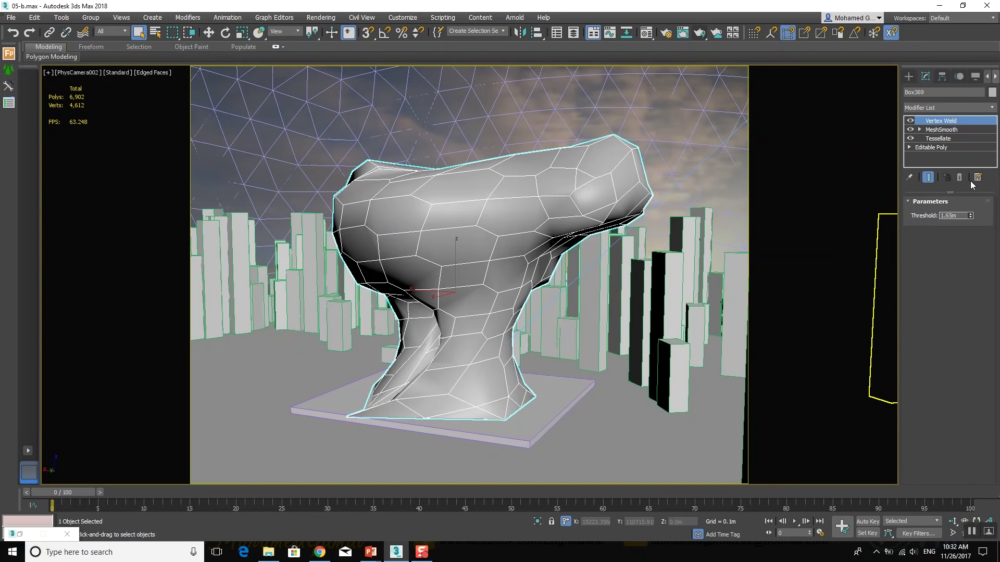
# Convert the blob to Editable Poly and inset all its polygons by 0.01m
pyautogui.rightClick(503, 188)
pyautogui.moveTo(521, 302)
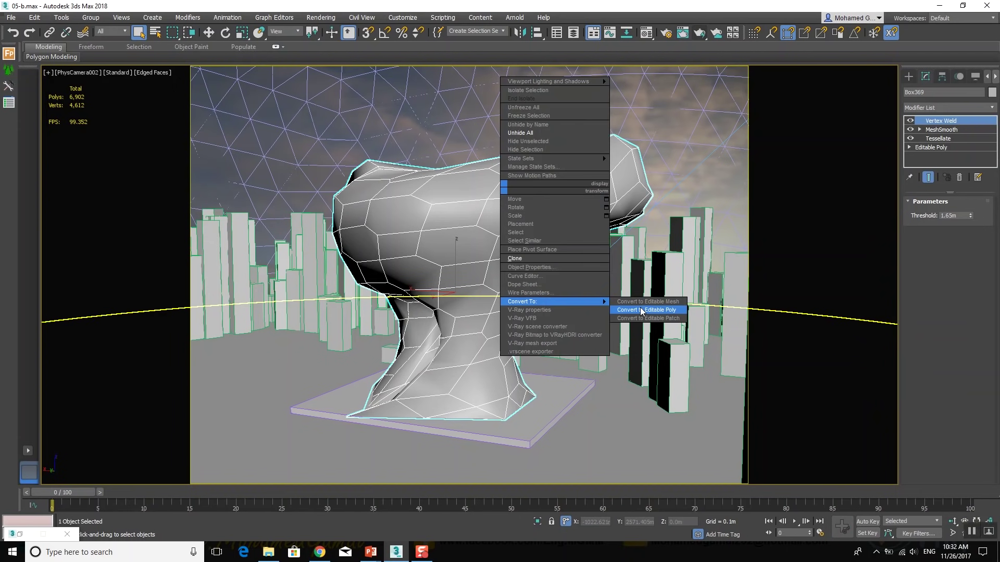
pyautogui.click(644, 310)
pyautogui.hotkey('ctrl', 'a')
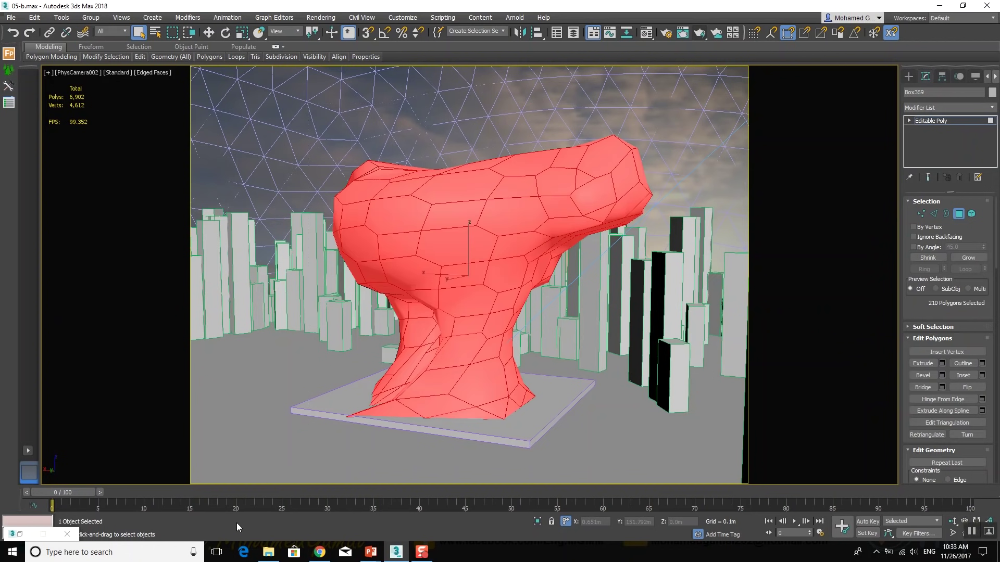
pyautogui.rightClick(588, 199)
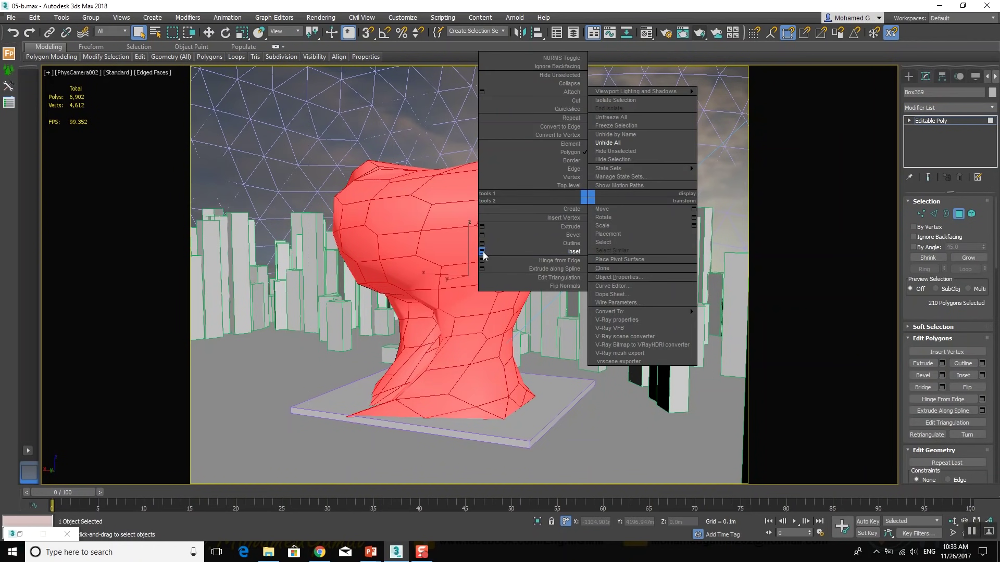
pyautogui.click(482, 253)
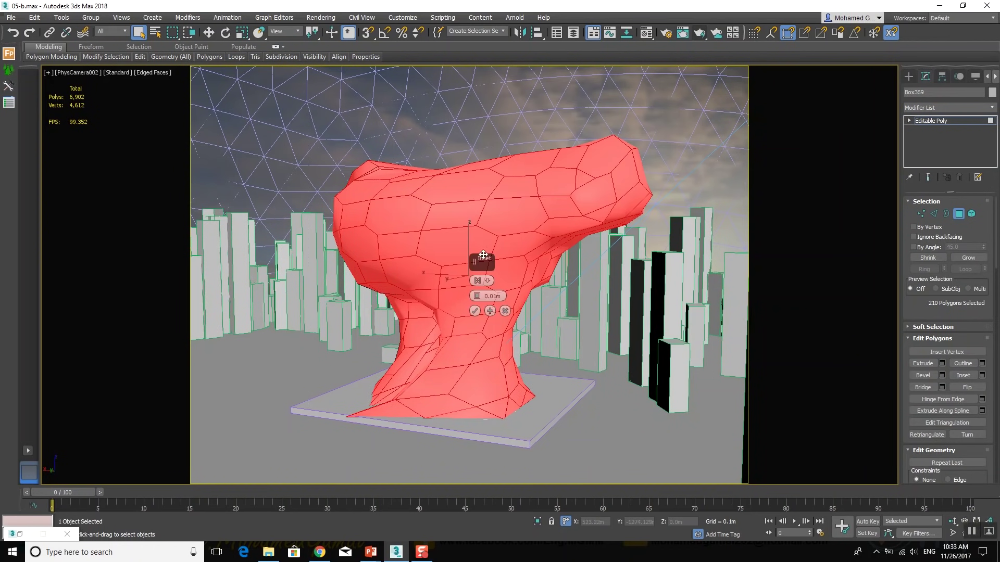
pyautogui.click(474, 311)
# Scale the inset faces locally to about 105%, leaving thin grey borders
pyautogui.rightClick(551, 248)
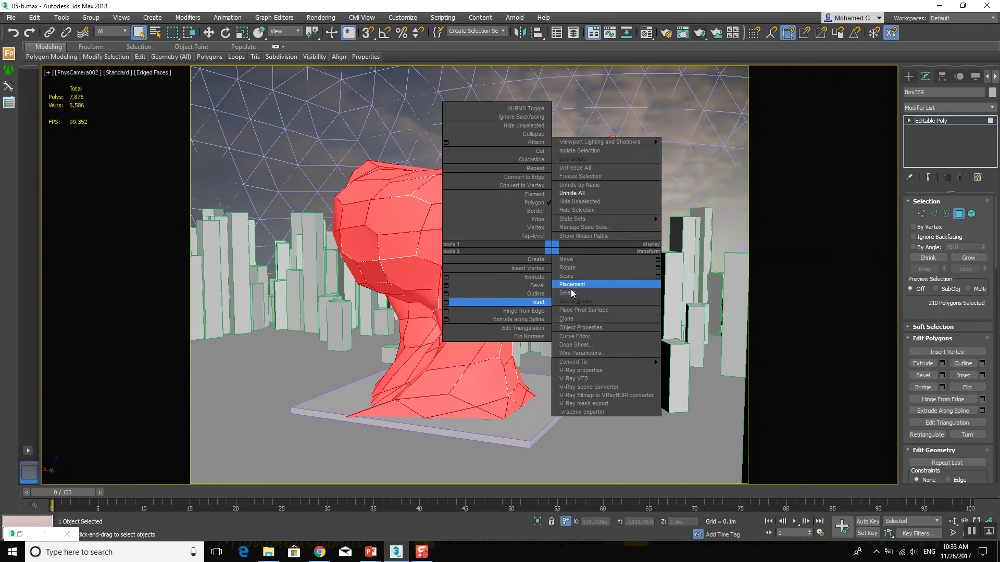
pyautogui.click(567, 276)
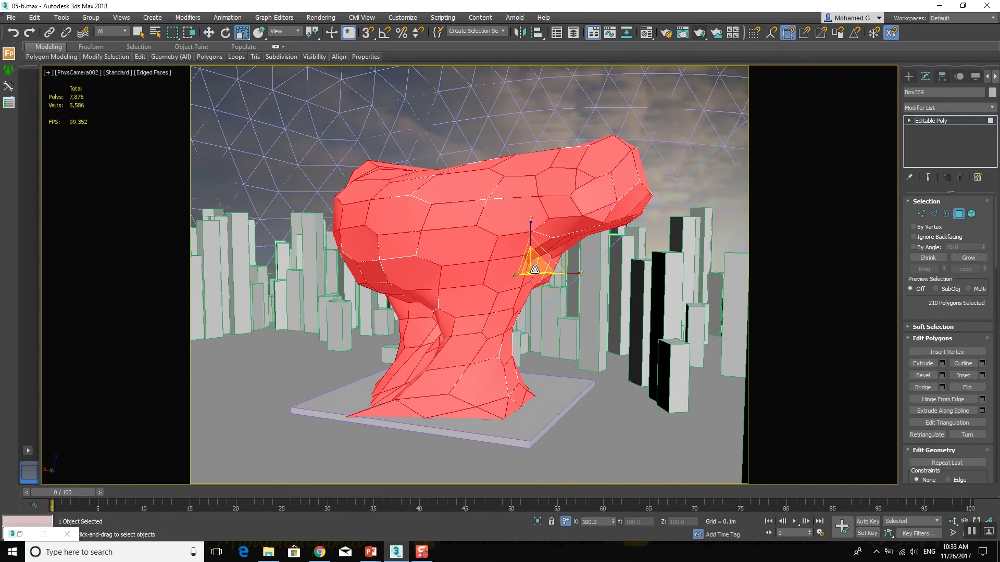
pyautogui.moveTo(535, 267); pyautogui.dragTo(541, 287)
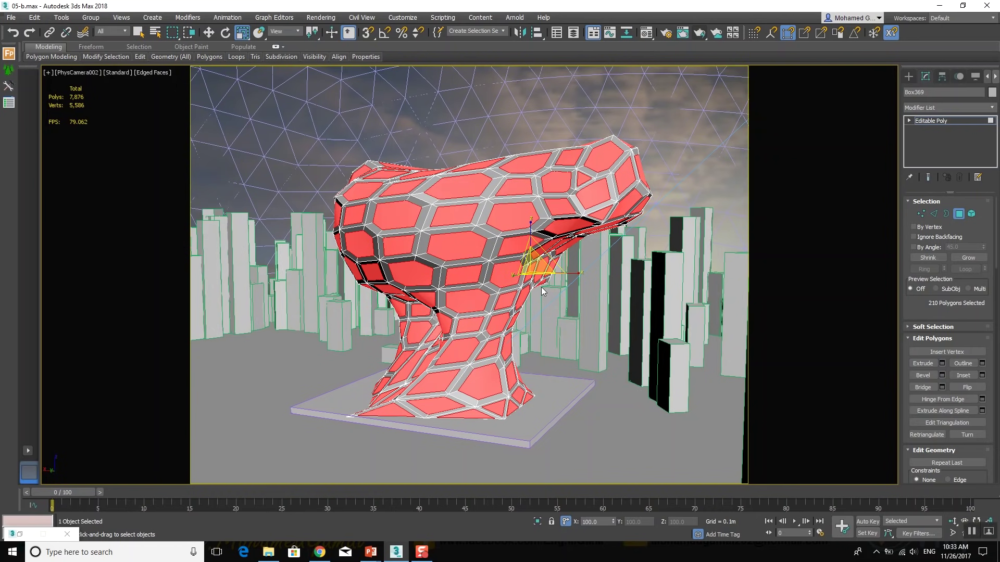
pyautogui.moveTo(540, 271); pyautogui.dragTo(539, 267)
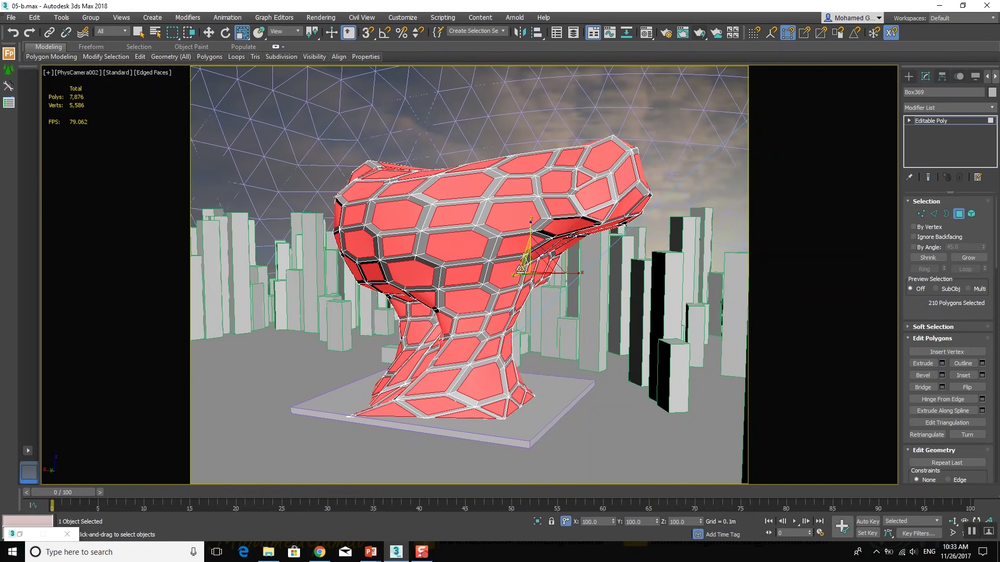
# Clone the panel polygons as a copy named Box370, hide it, reselect Box369
pyautogui.rightClick(568, 197)
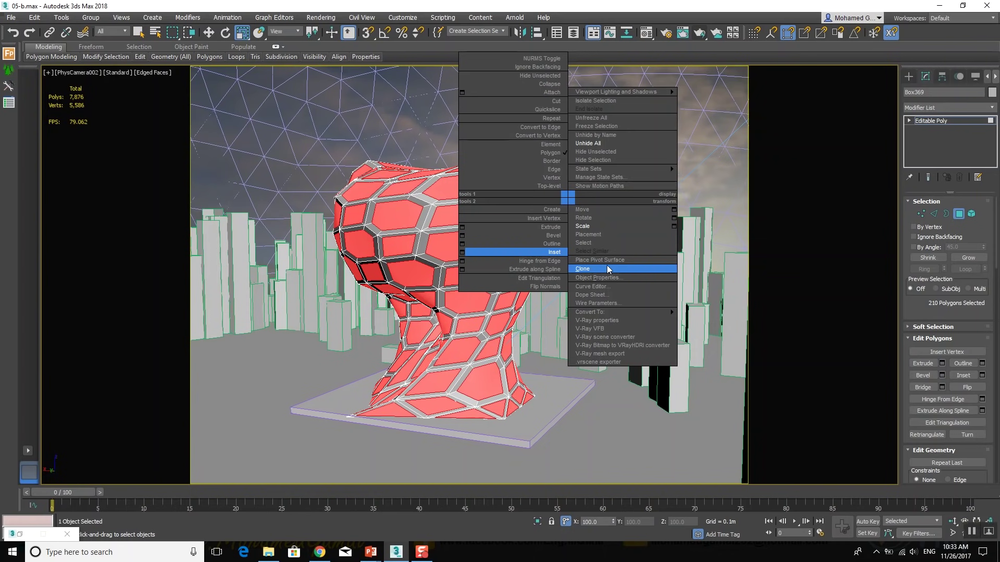
pyautogui.click(608, 269)
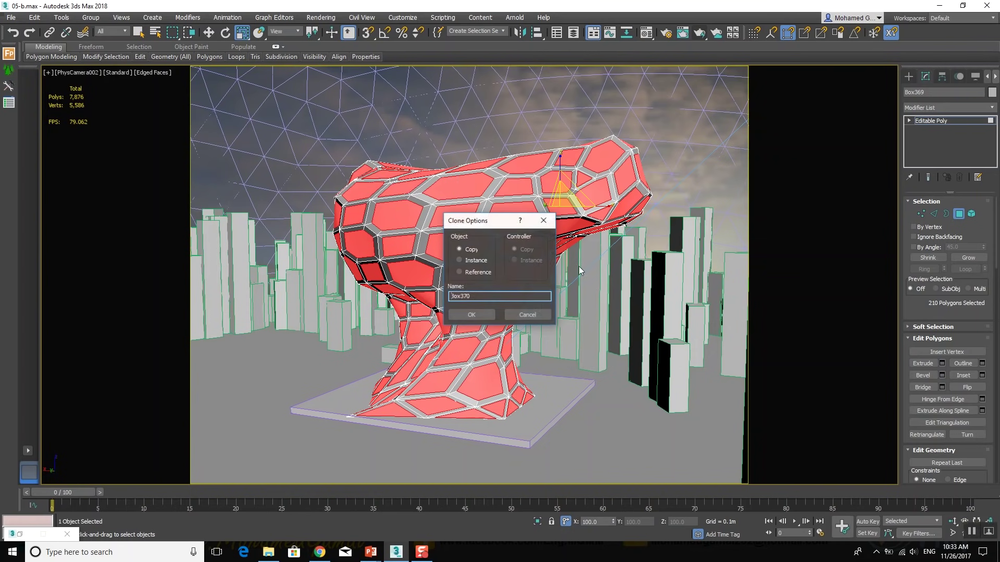
pyautogui.click(469, 315)
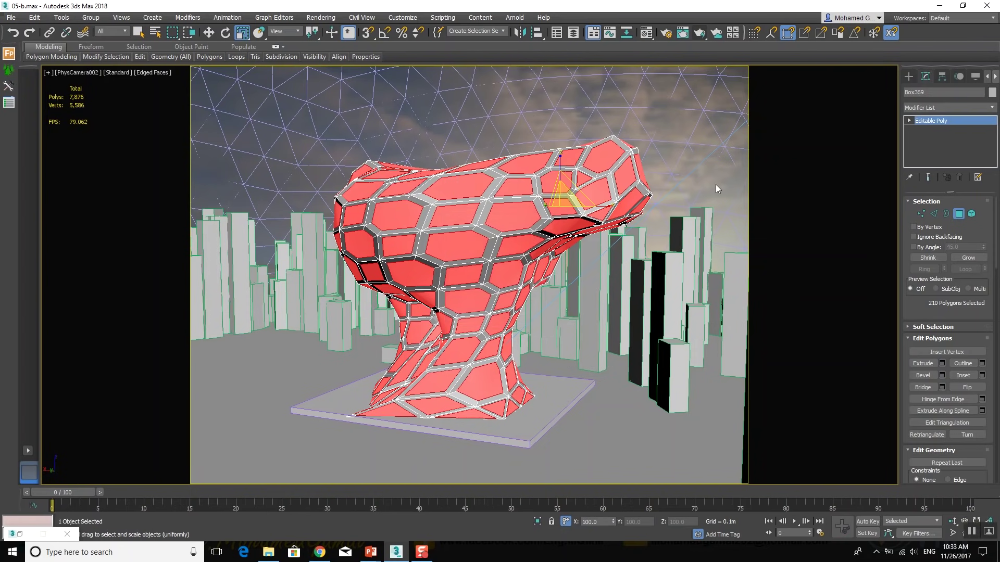
pyautogui.rightClick(600, 194)
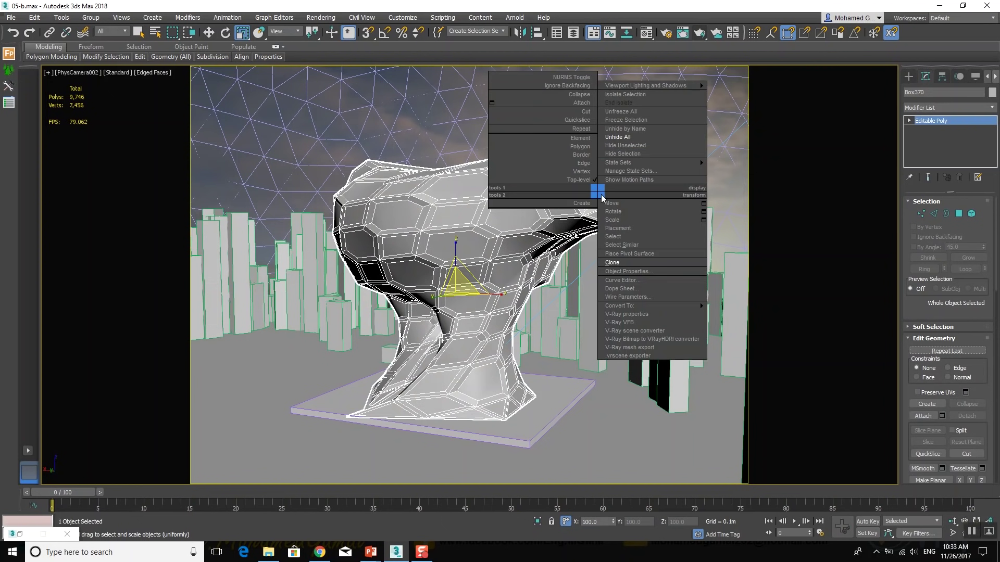
pyautogui.click(652, 154)
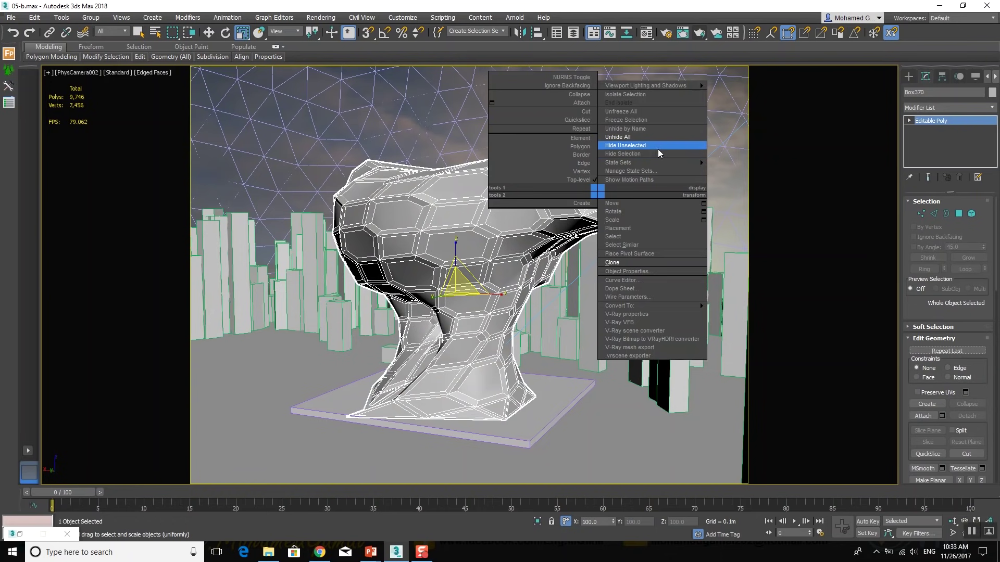
pyautogui.click(578, 191)
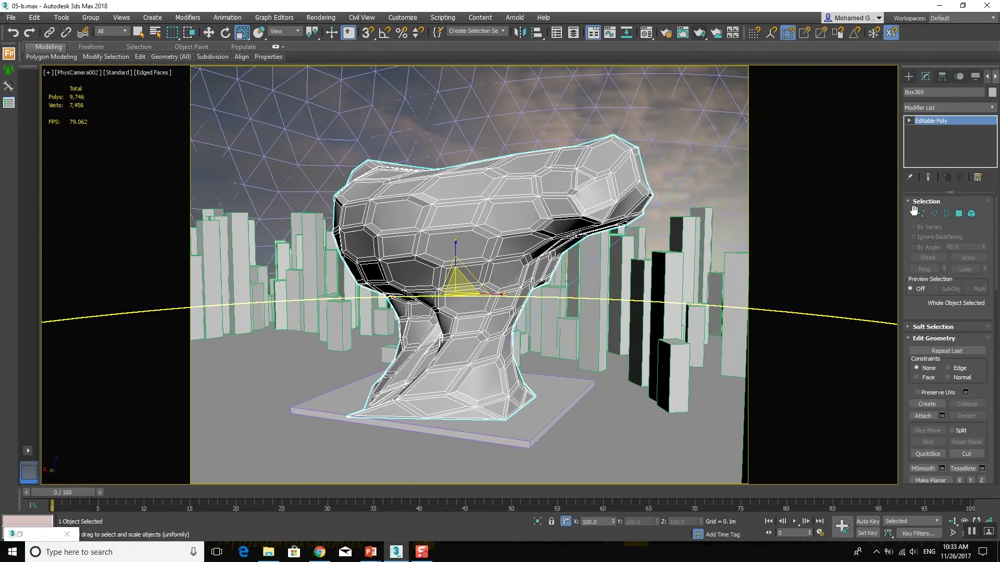
# Delete the stored panel polygons and thicken the lattice with a Shell modifier (0.5m inner, 0.3m outer)
pyautogui.click(956, 213)
pyautogui.press('Delete')
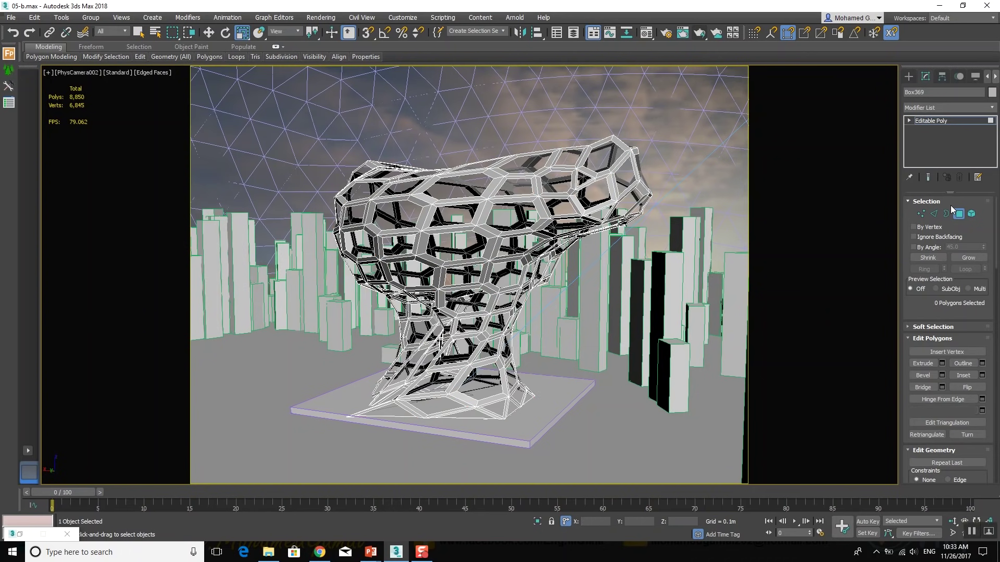
pyautogui.click(951, 120)
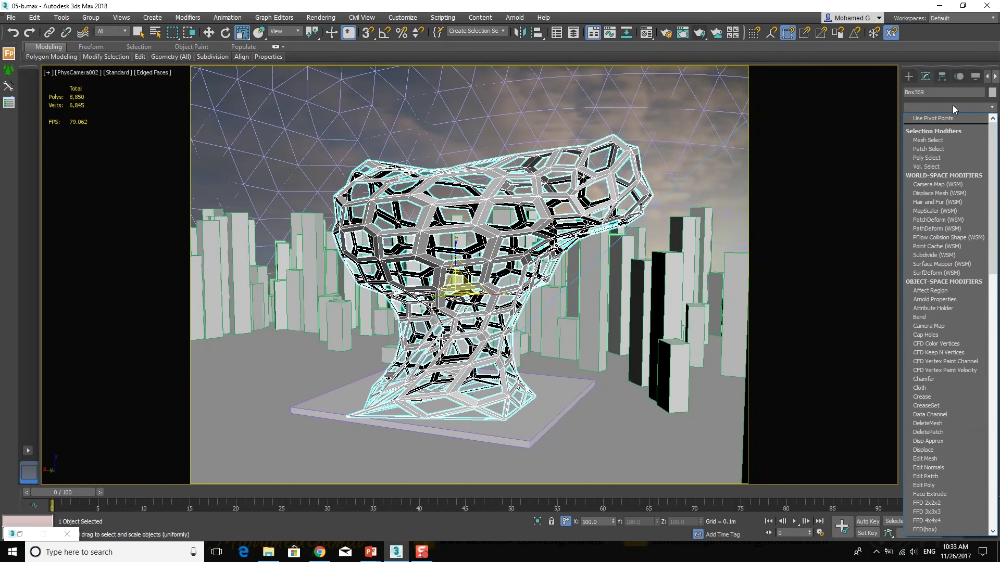
pyautogui.write('sh')
pyautogui.press('Return')
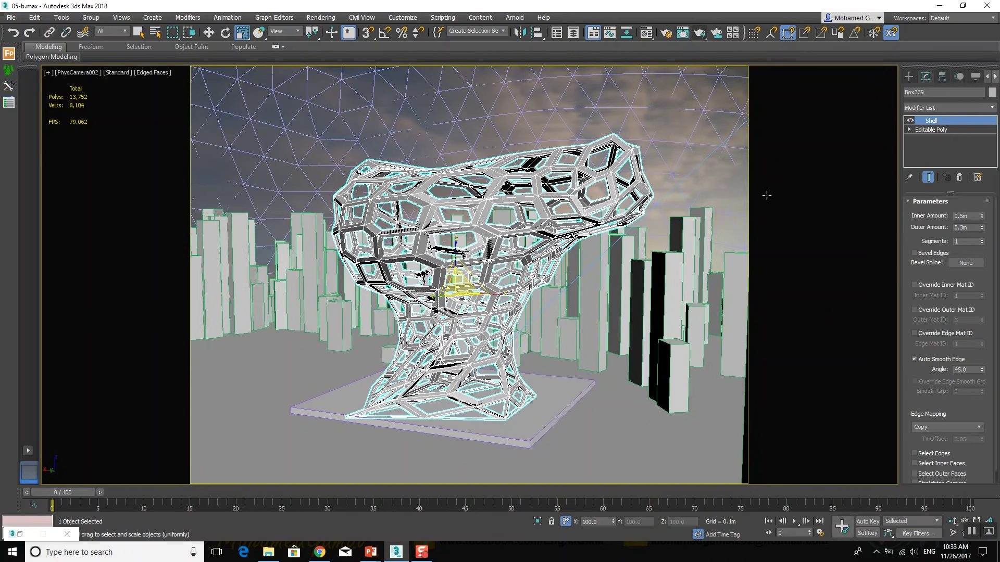
pyautogui.press('p')
pyautogui.scroll(5, 531, 266)
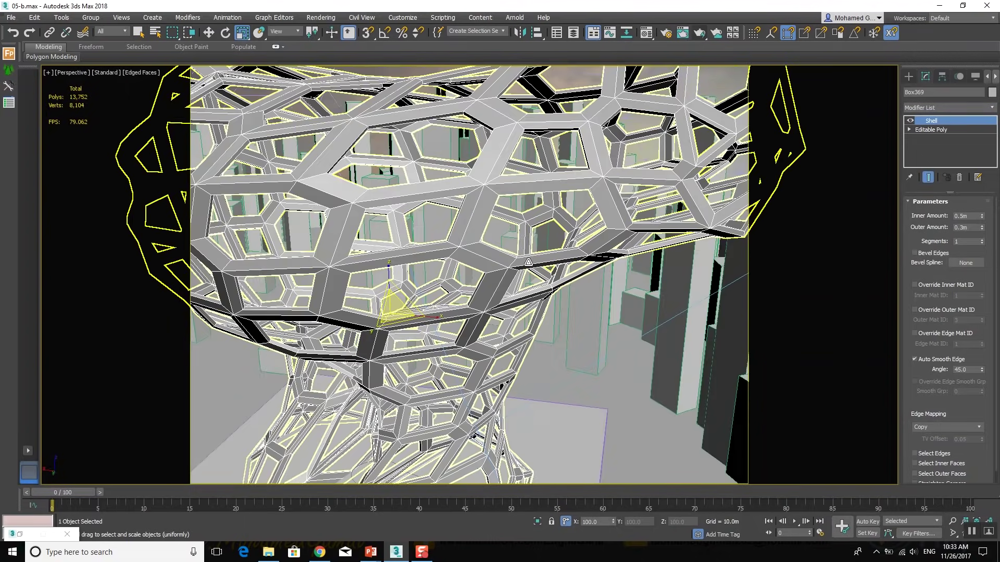
pyautogui.scroll(-2, 531, 266)
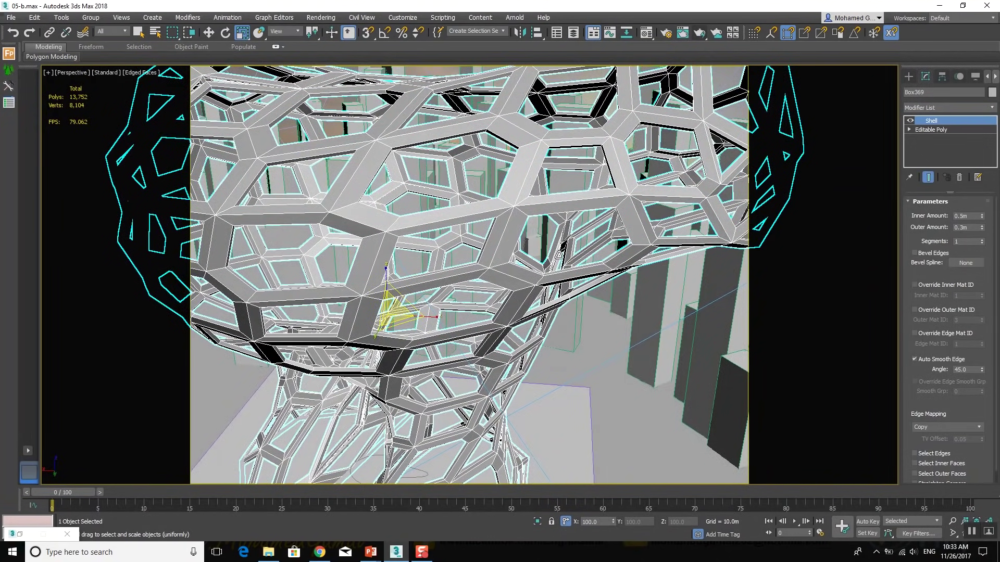
pyautogui.scroll(3, 861, 160)
pyautogui.click(945, 109)
# Add MeshSmooth to the lattice and view it with plain shading
pyautogui.press('m')
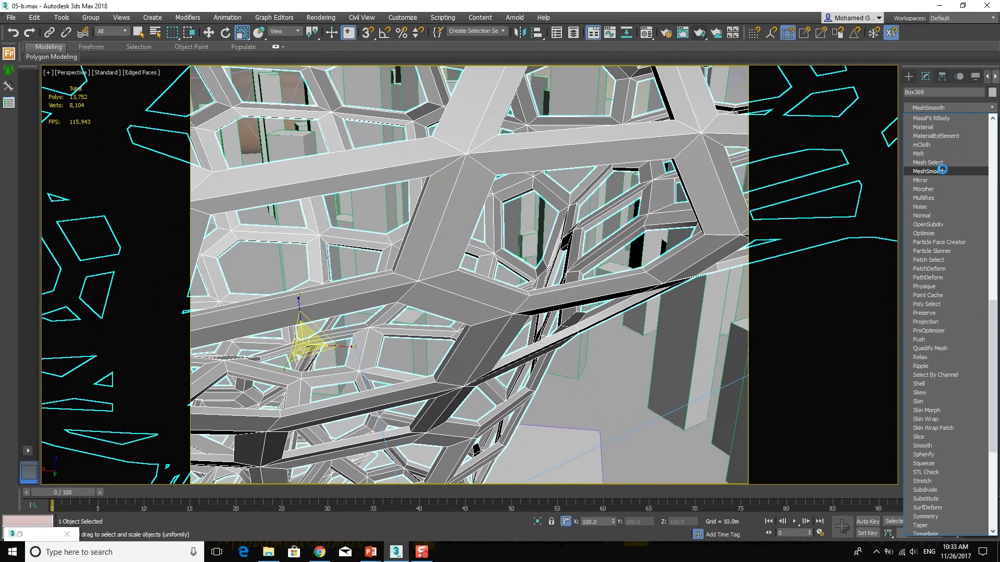
pyautogui.click(942, 170)
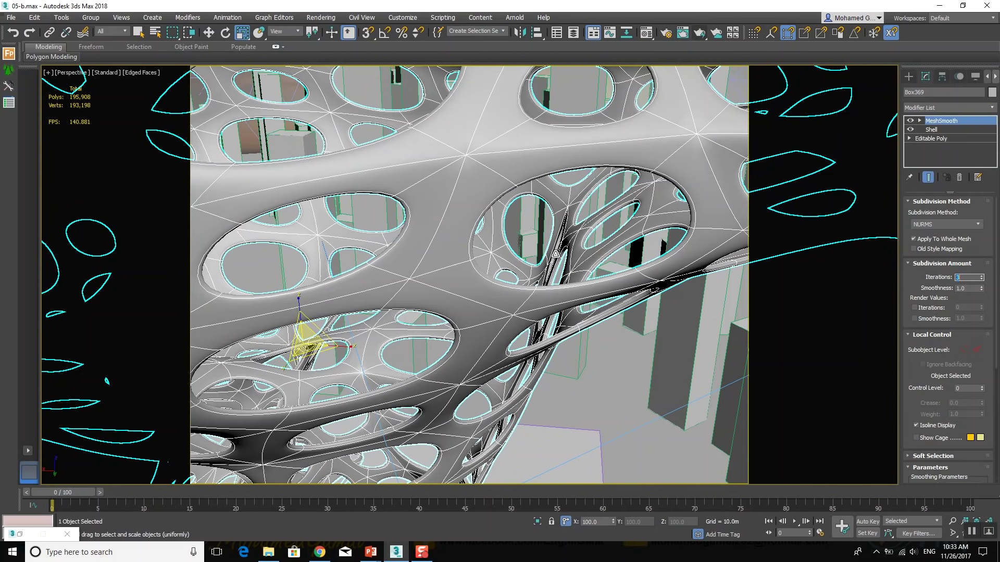
pyautogui.moveTo(682, 224)
pyautogui.keyDown('alt'); pyautogui.mouseDown(button='middle')
pyautogui.moveTo(701, 232)
pyautogui.moveTo(605, 211)
pyautogui.moveTo(564, 248)
pyautogui.moveTo(644, 256)
pyautogui.mouseUp(button='middle'); pyautogui.keyUp('alt')
pyautogui.press('F4')
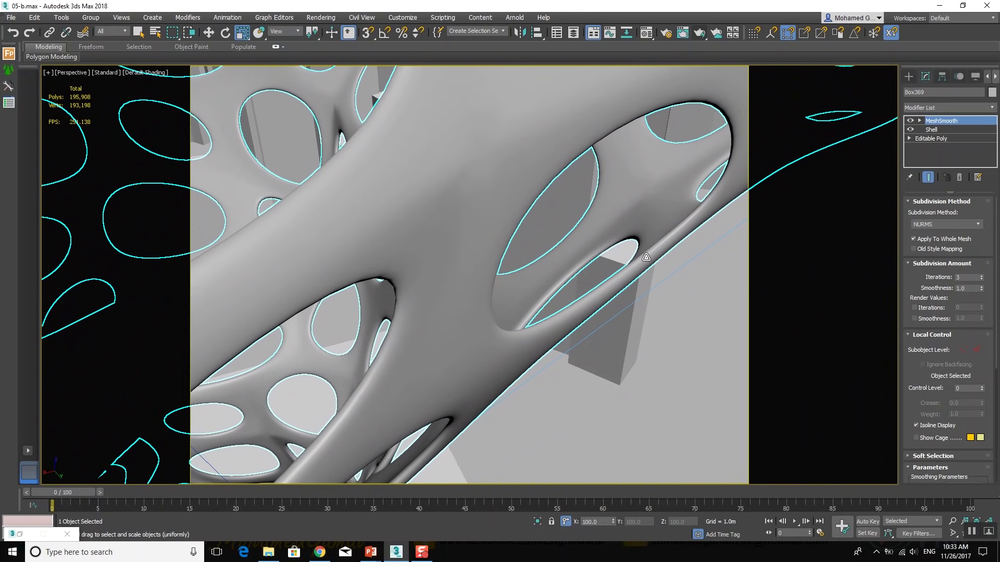
pyautogui.press('w')
# Test MeshSmooth below the Shell, then restore it above the Shell
pyautogui.moveTo(944, 130); pyautogui.dragTo(944, 119)
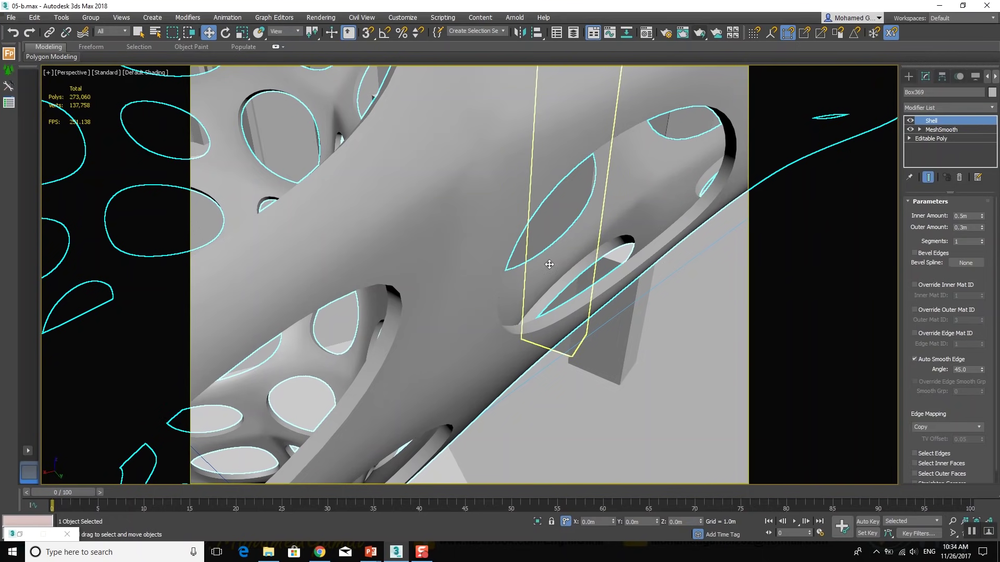
pyautogui.scroll(-5, 558, 249)
pyautogui.keyDown('alt'); pyautogui.moveTo(570, 229); pyautogui.dragTo(560, 200, button='middle'); pyautogui.keyUp('alt')
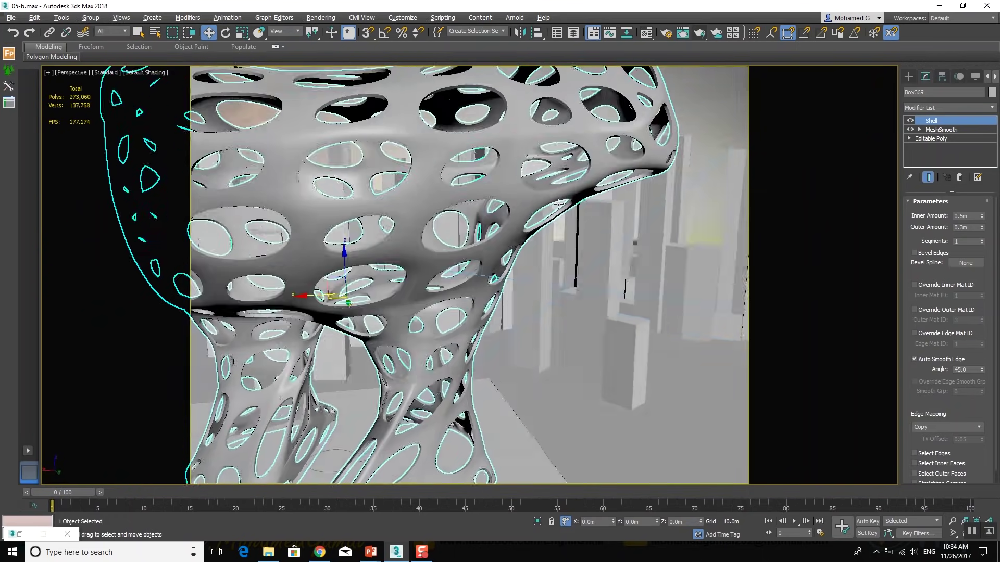
pyautogui.scroll(3, 545, 223)
pyautogui.scroll(3, 544, 223)
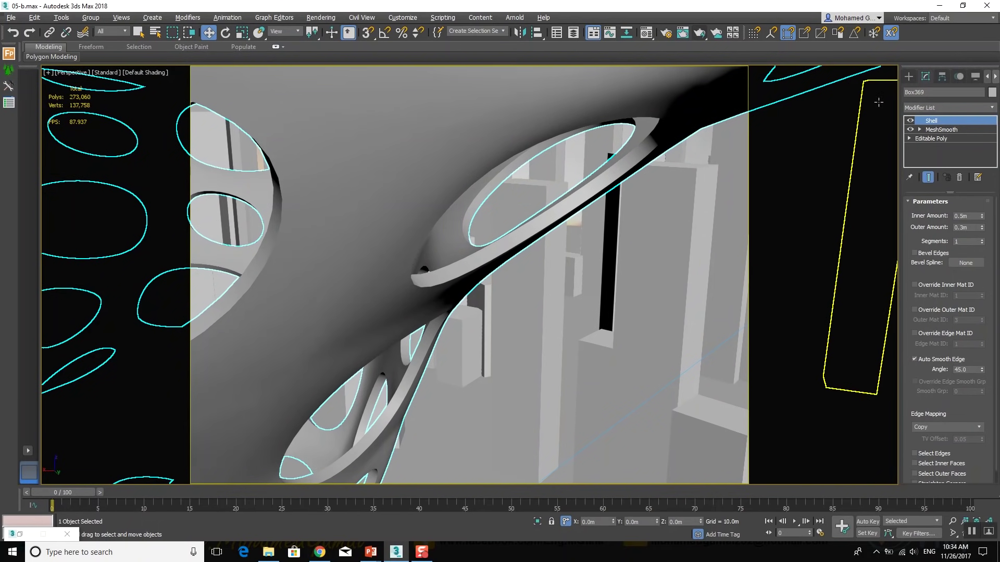
pyautogui.moveTo(940, 130); pyautogui.dragTo(940, 120)
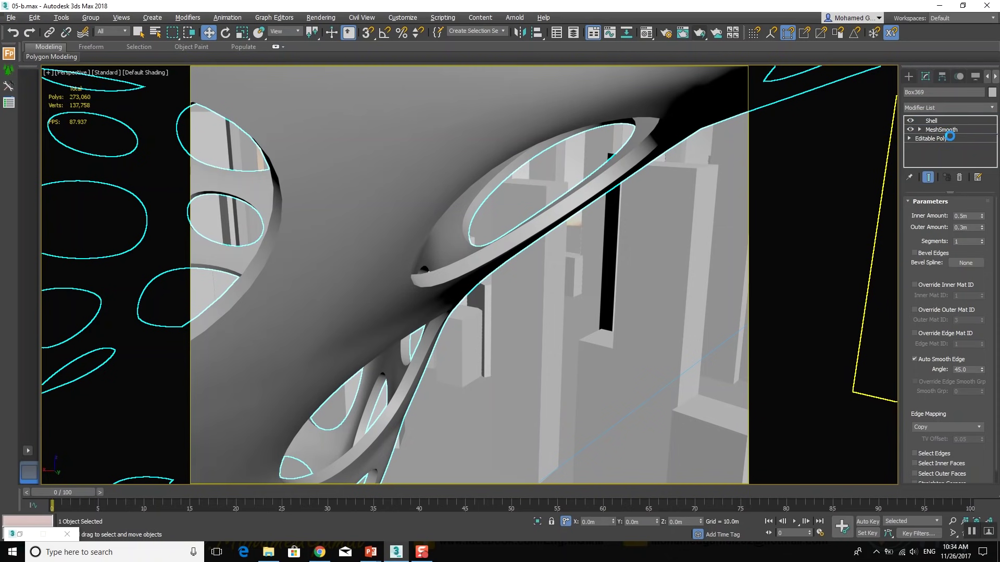
pyautogui.press('z')
pyautogui.keyDown('alt'); pyautogui.moveTo(520, 281); pyautogui.dragTo(561, 282, button='middle'); pyautogui.keyUp('alt')
# Unhide the inner panel mesh and make the lattice see-through
pyautogui.rightClick(561, 282)
pyautogui.click(578, 227)
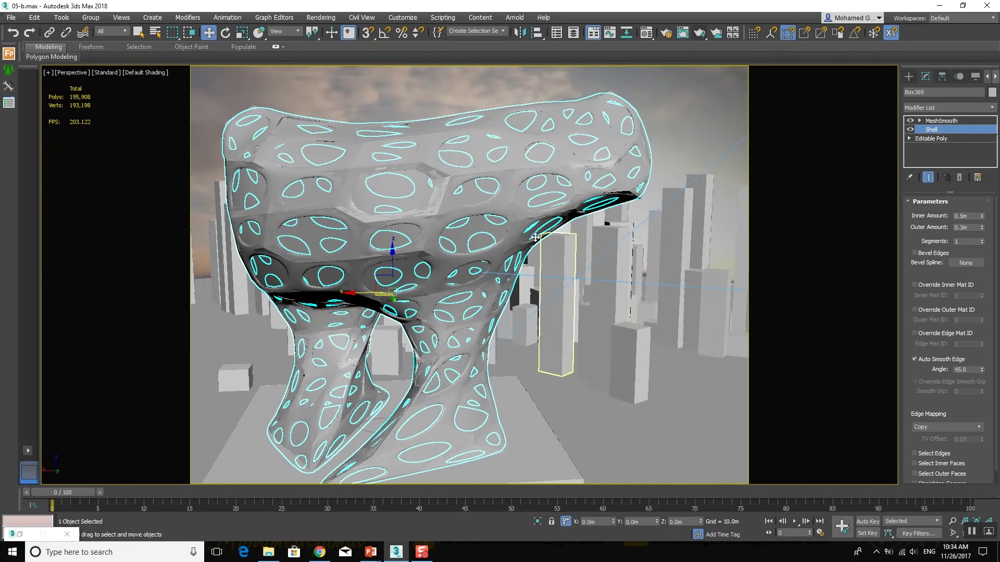
pyautogui.hotkey('alt', 'x')
# Assign the dark Material #364 to the inner panel mesh Box370
pyautogui.press('m')
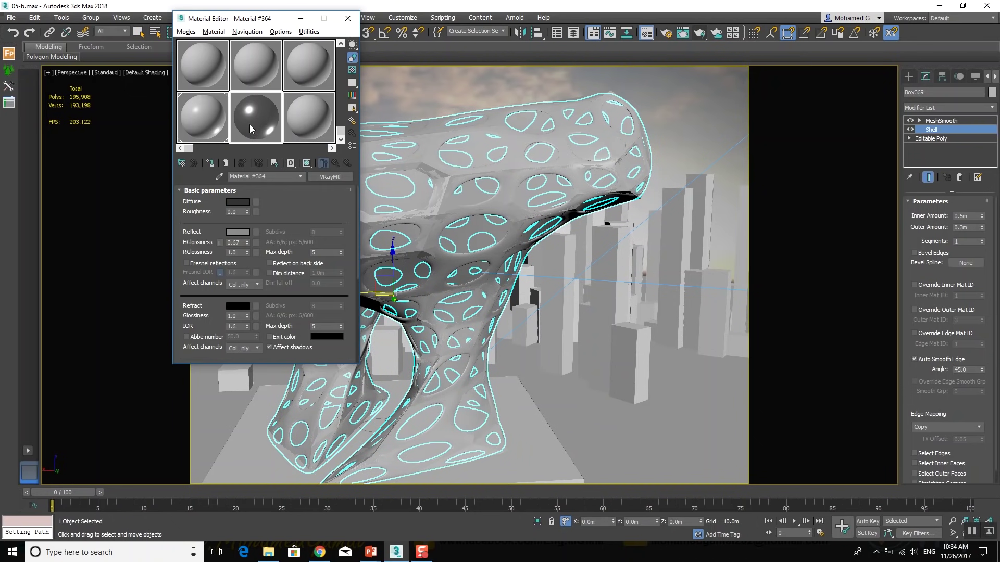
pyautogui.click(210, 163)
pyautogui.click(256, 117)
pyautogui.click(480, 230)
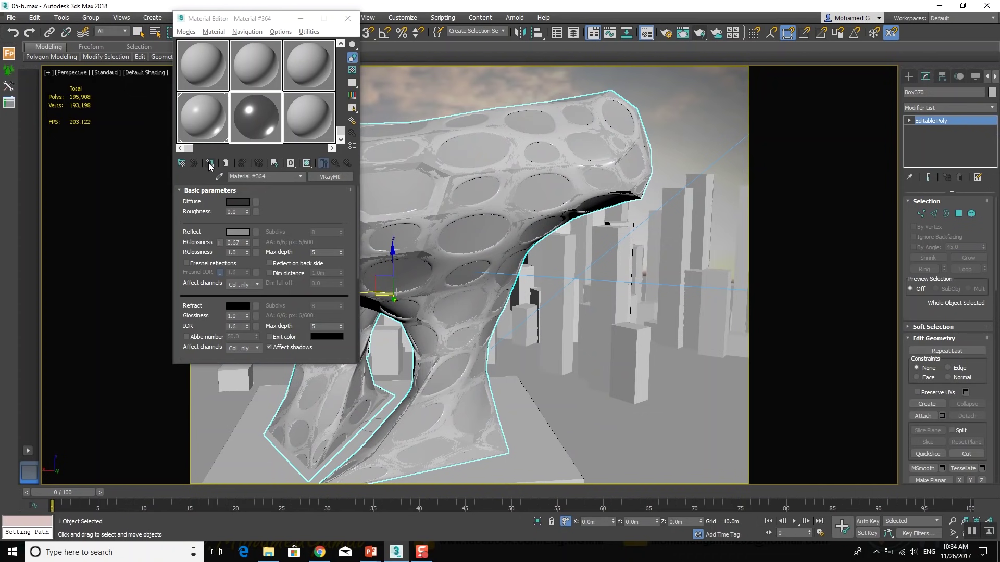
pyautogui.click(210, 163)
pyautogui.click(300, 19)
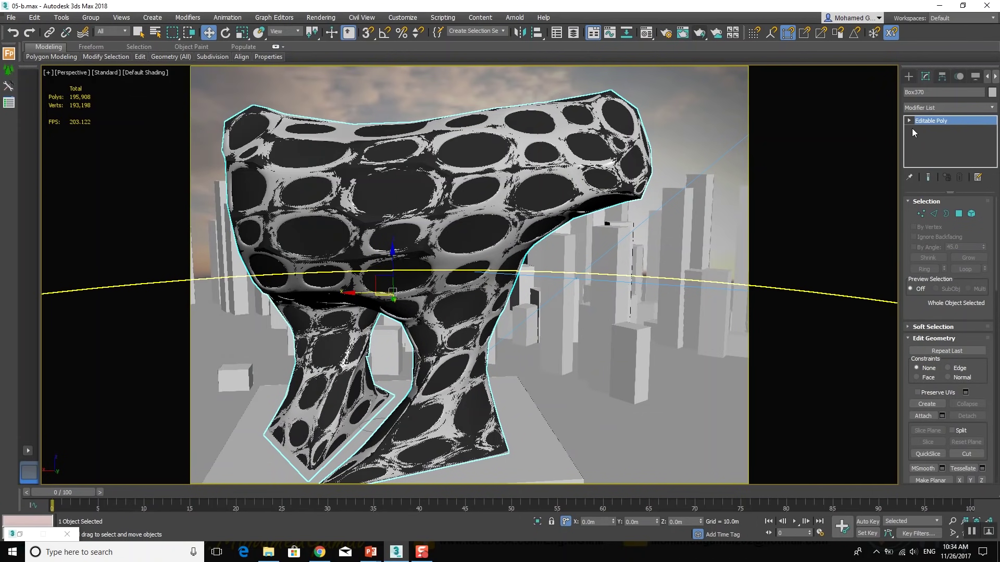
# Enable NURMS subdivision on Box370 with 3 display iterations
pyautogui.scroll(-4, 962, 396)
pyautogui.scroll(-3, 962, 396)
pyautogui.scroll(-2, 961, 395)
pyautogui.scroll(-2, 963, 398)
pyautogui.scroll(-2, 966, 401)
pyautogui.scroll(-2, 969, 405)
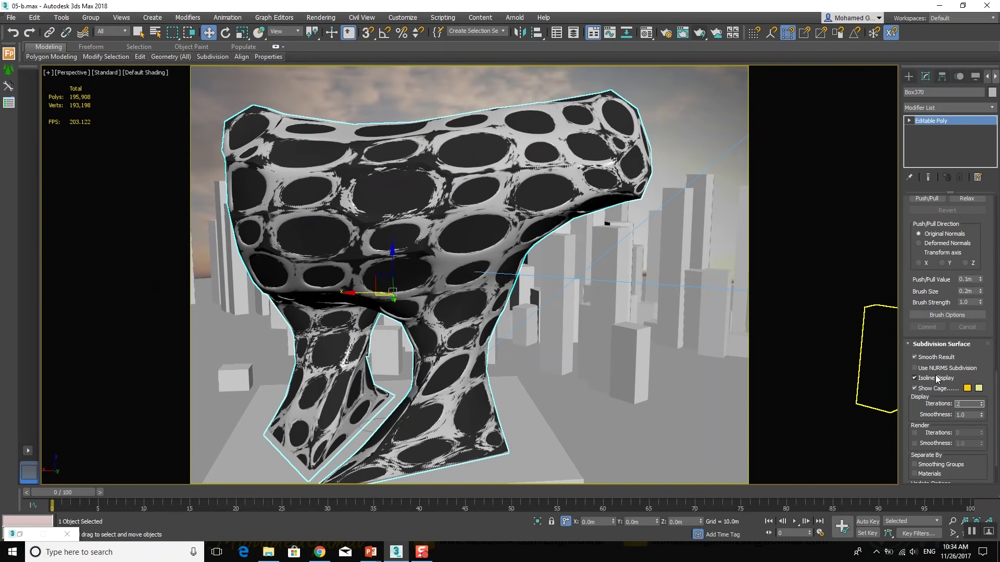
pyautogui.click(936, 369)
pyautogui.doubleClick(963, 404)
pyautogui.write('3')
pyautogui.press('Return')
# Render the perforated tower from the camera view, then return to the Box002 slab scene
pyautogui.press('c')
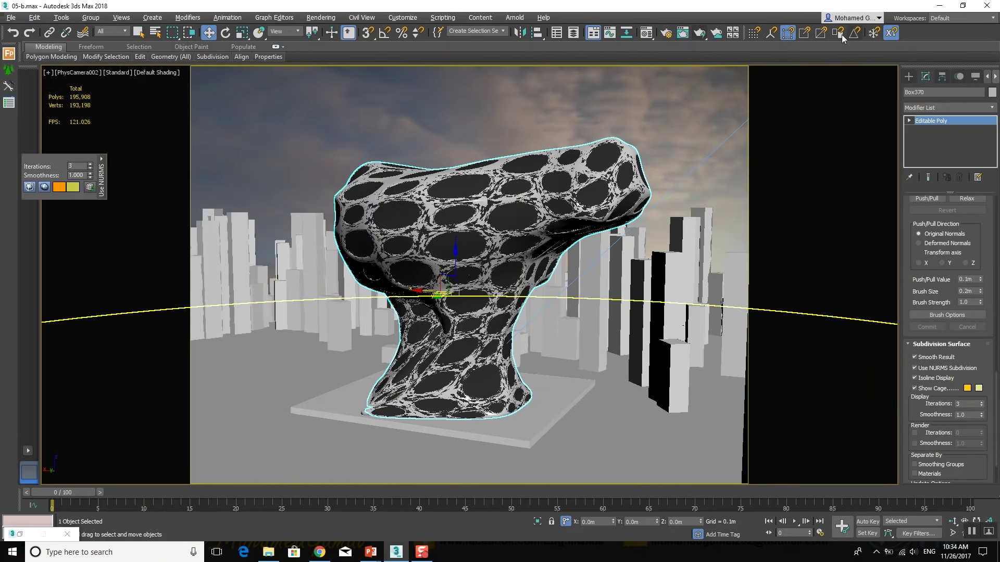
pyautogui.click(700, 34)
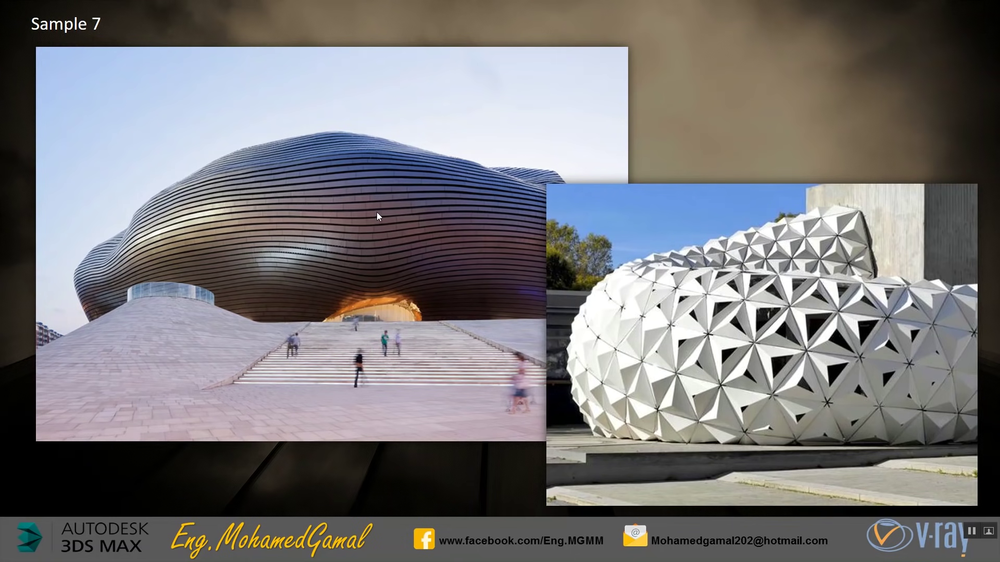
pyautogui.hotkey('alt', 'Tab')
pyautogui.click(380, 348)
pyautogui.moveTo(397, 314)
pyautogui.keyDown('alt'); pyautogui.mouseDown(button='middle')
pyautogui.moveTo(475, 274)
pyautogui.moveTo(471, 250)
pyautogui.mouseUp(button='middle'); pyautogui.keyUp('alt')
pyautogui.hotkey('shift', 'f')
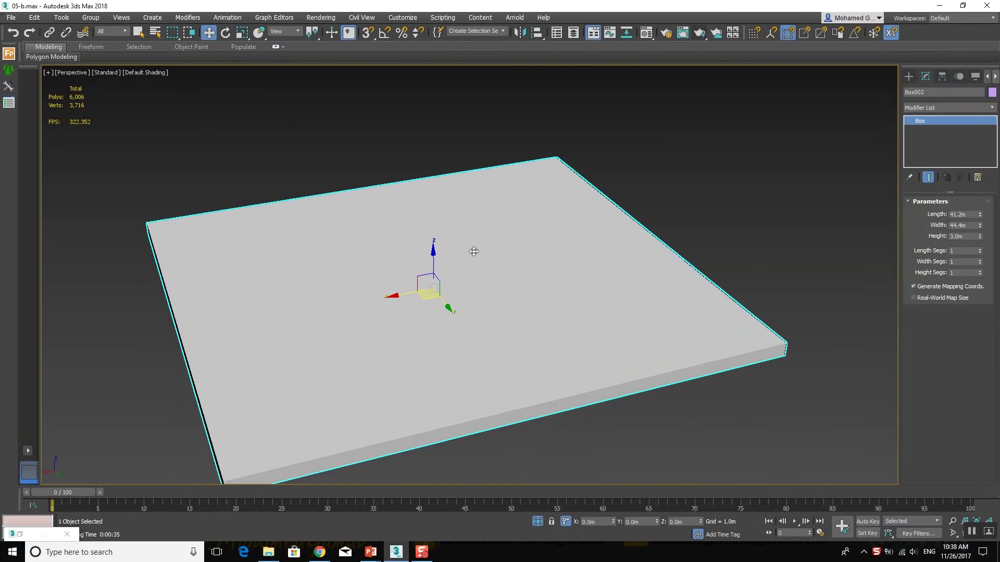
# Create a sphere of radius 40.377m centred on the slab's surface
pyautogui.click(909, 77)
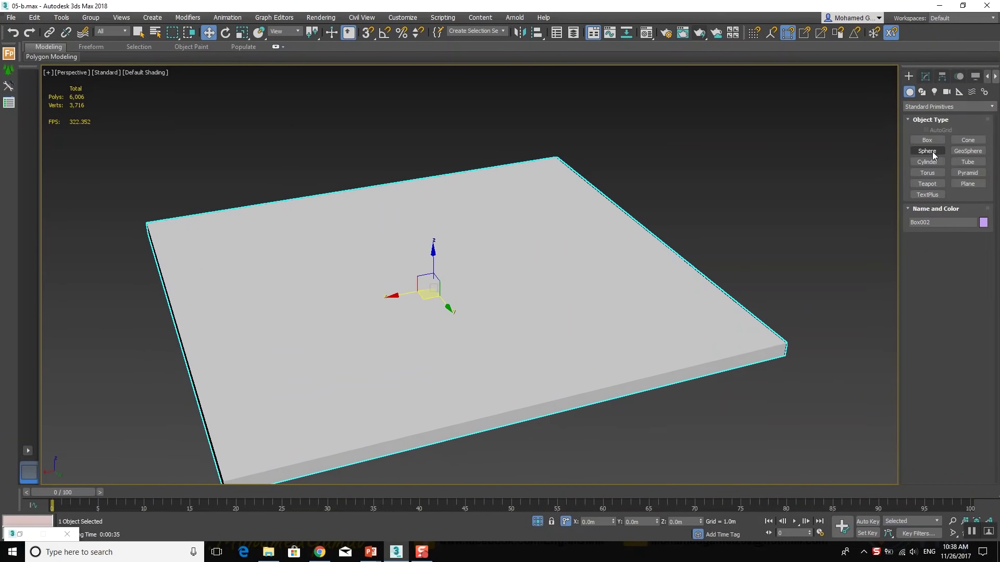
pyautogui.click(934, 152)
pyautogui.click(925, 130)
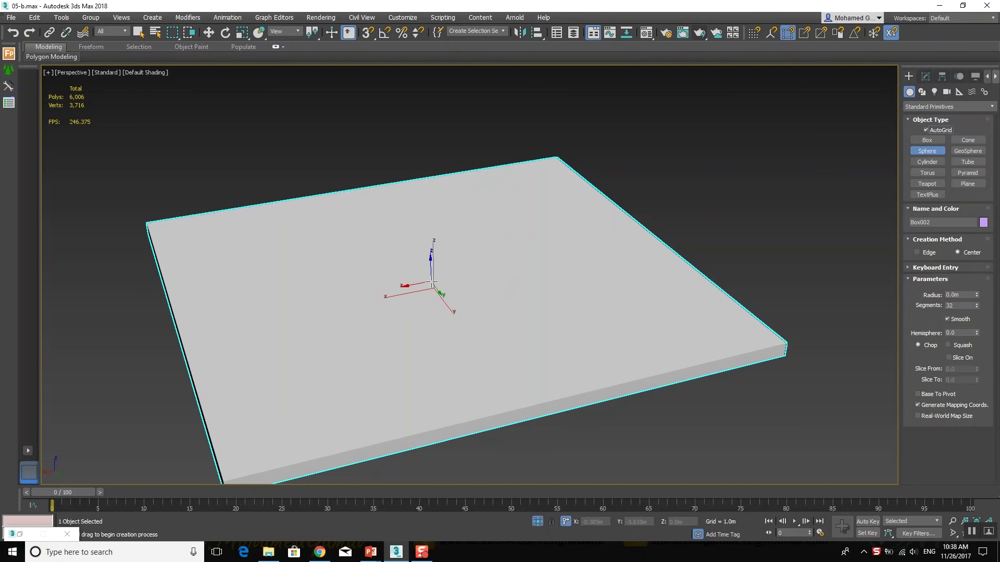
pyautogui.moveTo(432, 283); pyautogui.dragTo(604, 292)
pyautogui.press('w')
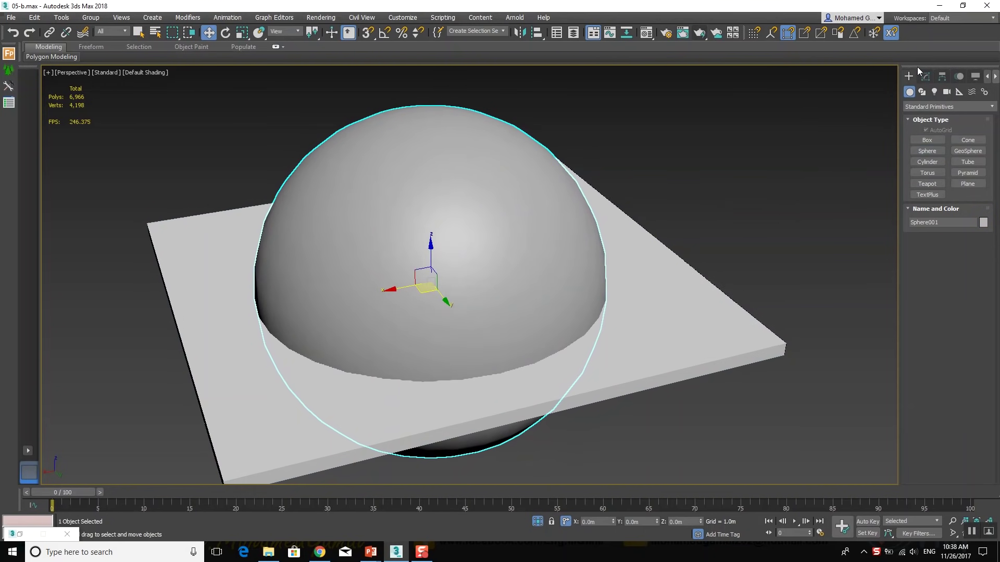
# Cut the sphere to a 0.4 hemisphere, raise it, and increase its segments to 120
pyautogui.click(924, 76)
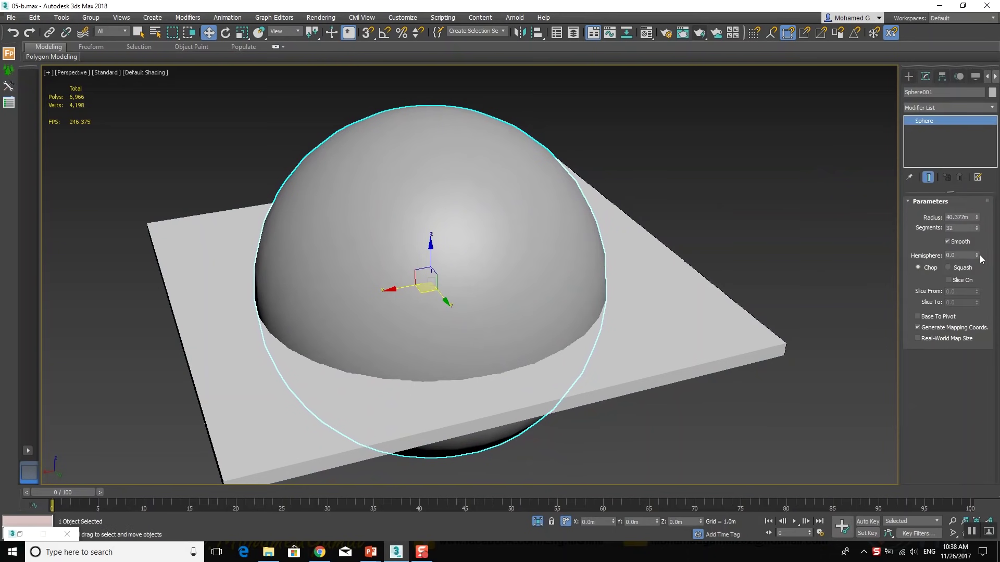
pyautogui.moveTo(977, 255); pyautogui.dragTo(982, 215)
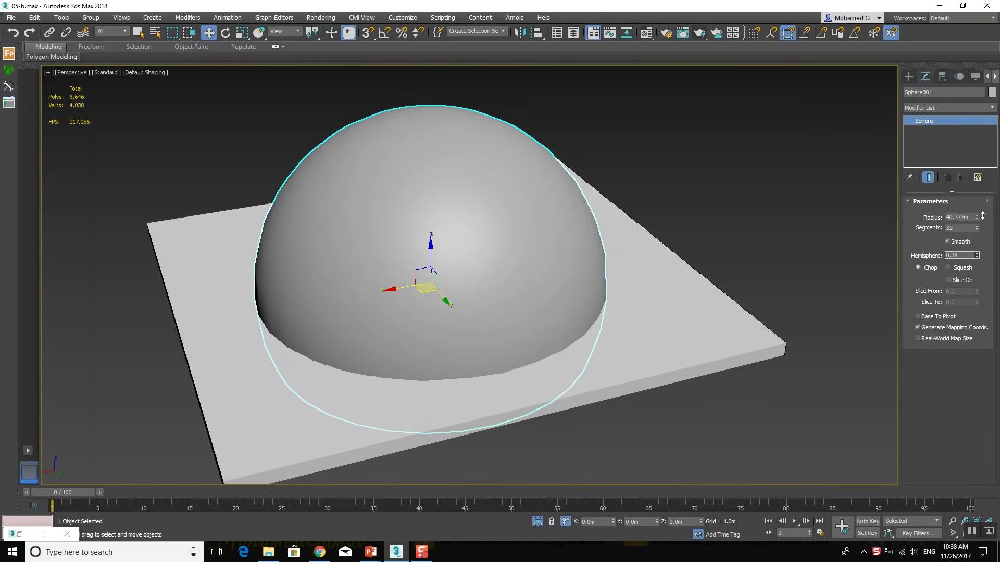
pyautogui.write('0.4')
pyautogui.moveTo(437, 260)
pyautogui.mouseDown()
pyautogui.moveTo(439, 209)
pyautogui.moveTo(471, 208)
pyautogui.mouseUp()
pyautogui.press('F4')
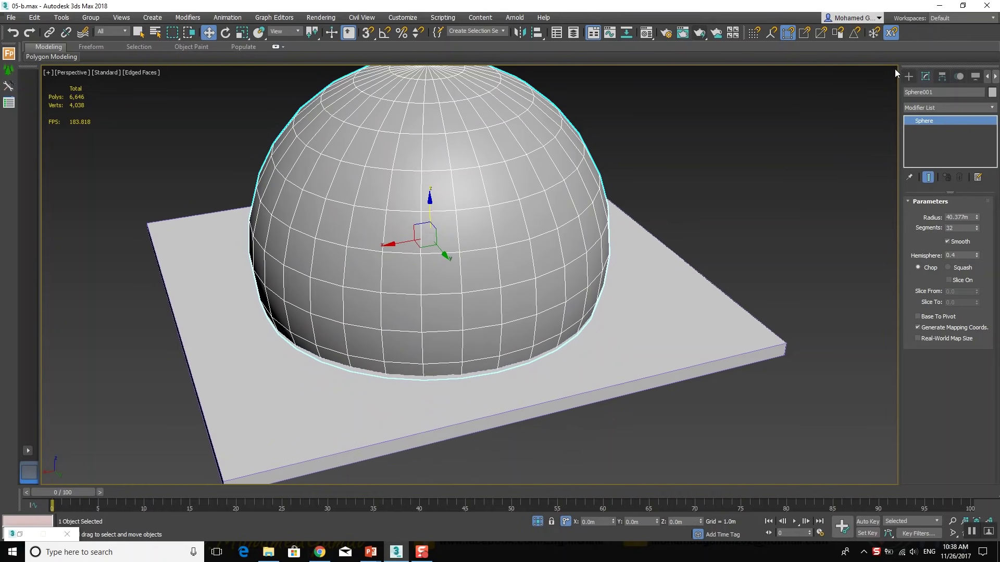
pyautogui.moveTo(977, 227); pyautogui.dragTo(972, 179)
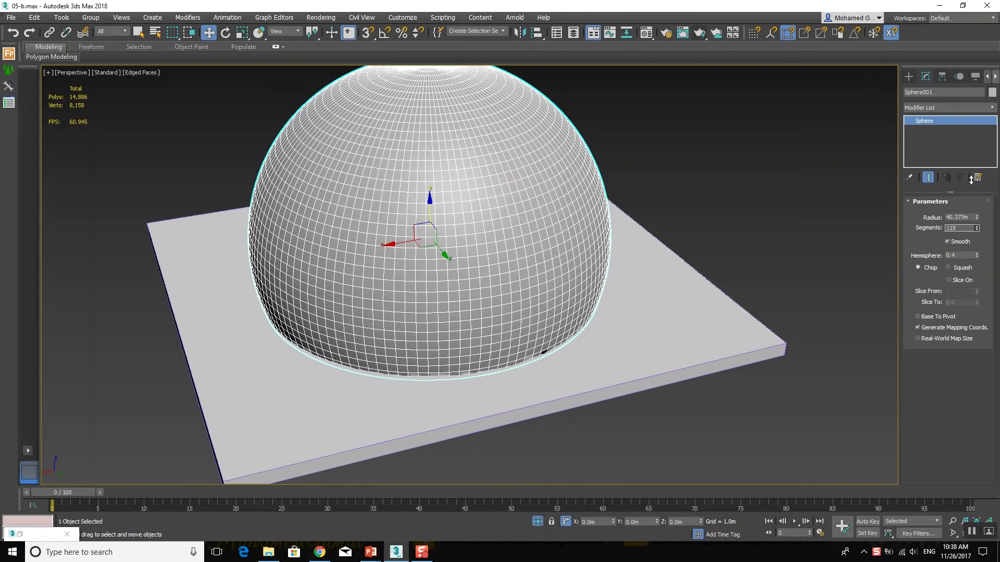
pyautogui.click(947, 113)
# Add an FFD 2x2x2 modifier and lower its top control points to flatten the dome
pyautogui.click(952, 128)
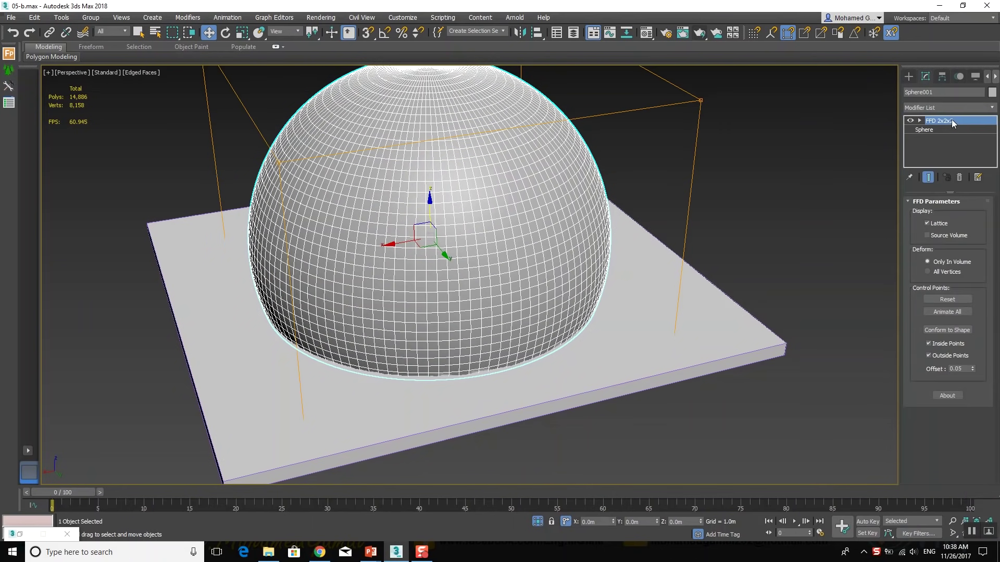
pyautogui.scroll(-3, 661, 264)
pyautogui.keyDown('alt'); pyautogui.moveTo(661, 264); pyautogui.dragTo(699, 167, button='middle'); pyautogui.keyUp('alt')
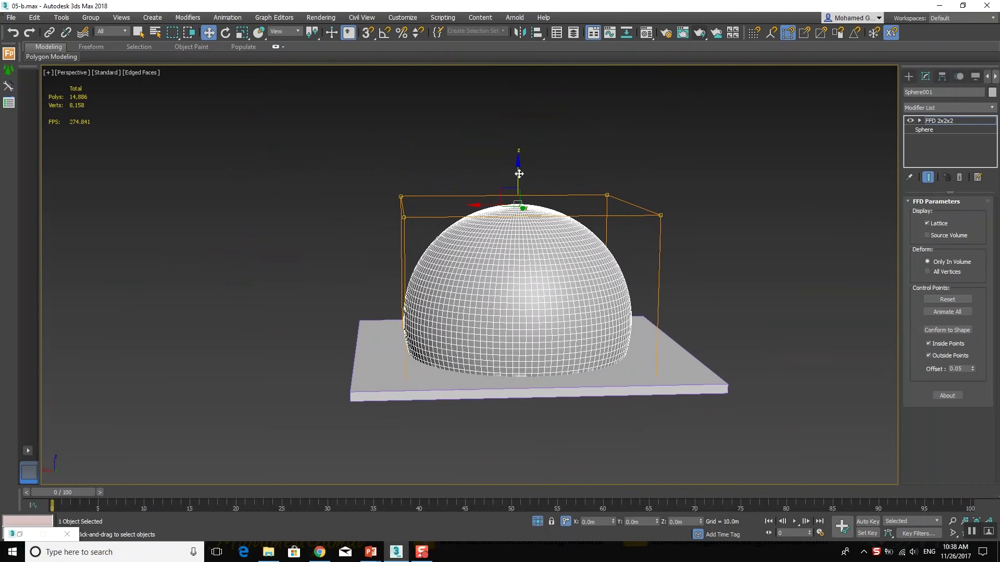
pyautogui.moveTo(523, 172); pyautogui.dragTo(523, 214)
# Raise and lower individual lattice points to make the dome low and lopsided
pyautogui.click(605, 237)
pyautogui.moveTo(604, 215); pyautogui.dragTo(605, 197)
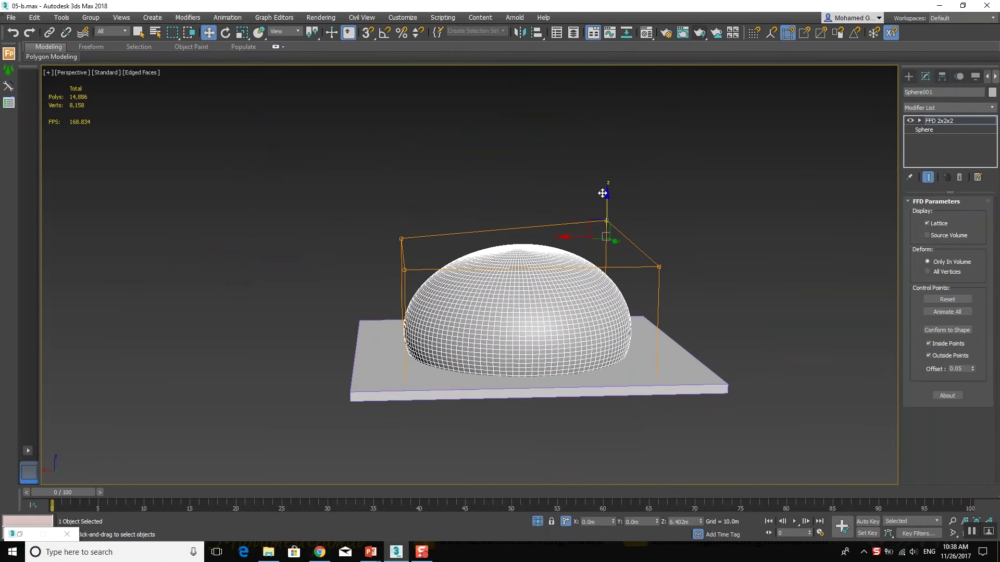
pyautogui.click(404, 270)
pyautogui.moveTo(404, 246); pyautogui.dragTo(406, 229)
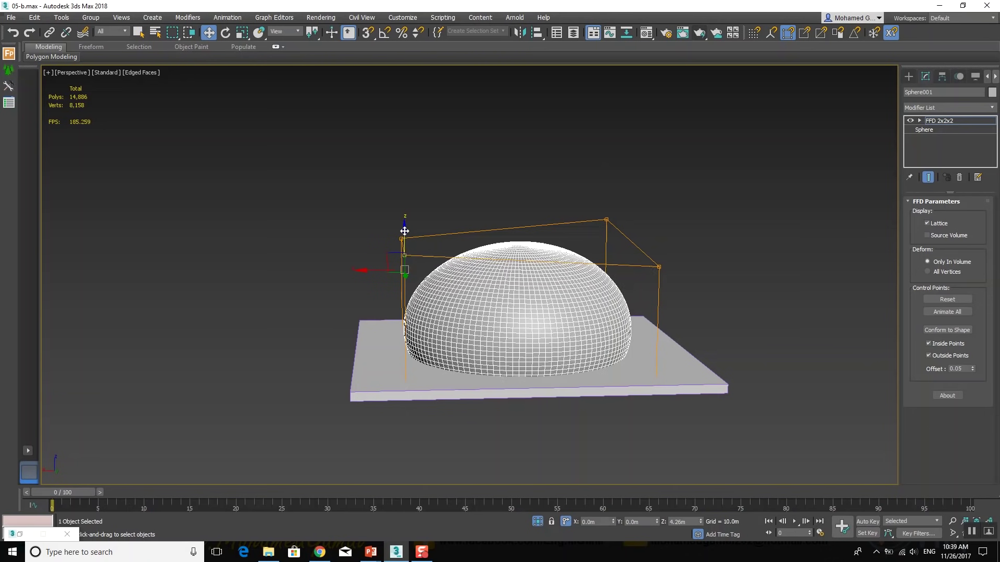
pyautogui.click(658, 266)
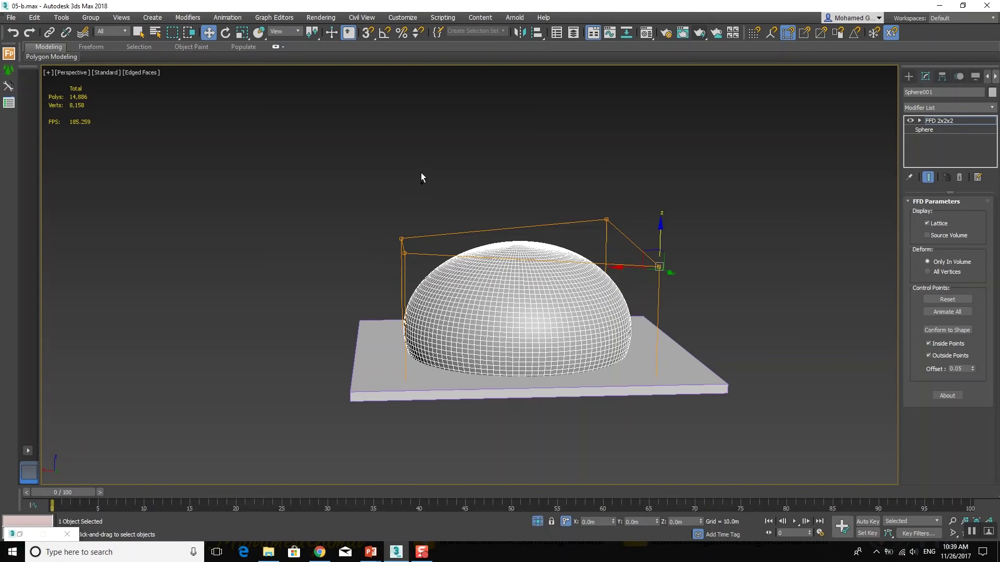
pyautogui.keyDown('ctrl'); pyautogui.moveTo(381, 242); pyautogui.dragTo(382, 242); pyautogui.keyUp('ctrl')
pyautogui.moveTo(522, 216); pyautogui.dragTo(511, 249)
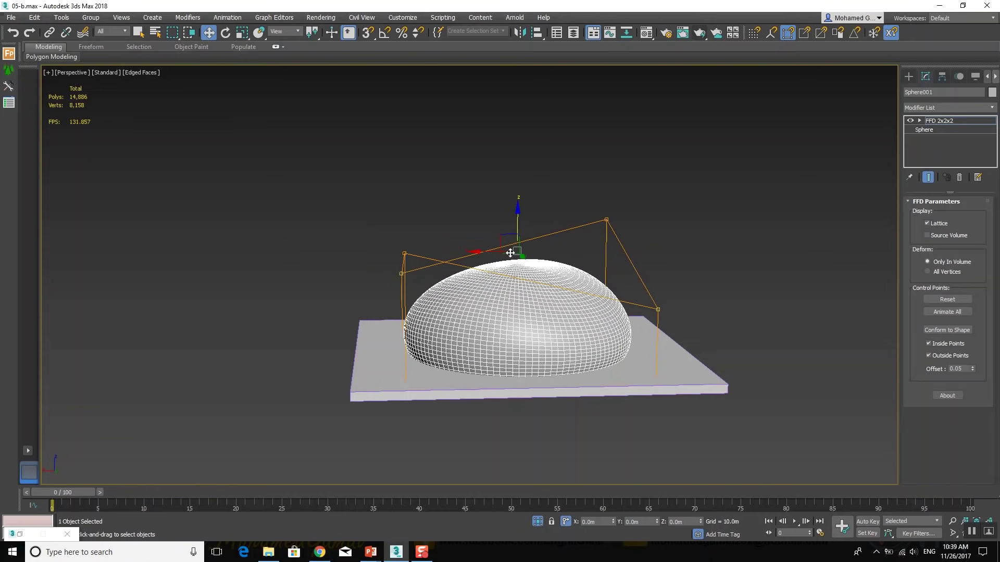
pyautogui.click(909, 77)
pyautogui.moveTo(635, 223)
pyautogui.keyDown('alt'); pyautogui.mouseDown(button='middle')
pyautogui.moveTo(686, 233)
pyautogui.moveTo(527, 301)
pyautogui.mouseUp(button='middle'); pyautogui.keyUp('alt')
# Convert the dome to an Editable Poly
pyautogui.rightClick(527, 301)
pyautogui.moveTo(582, 416)
pyautogui.click(672, 423)
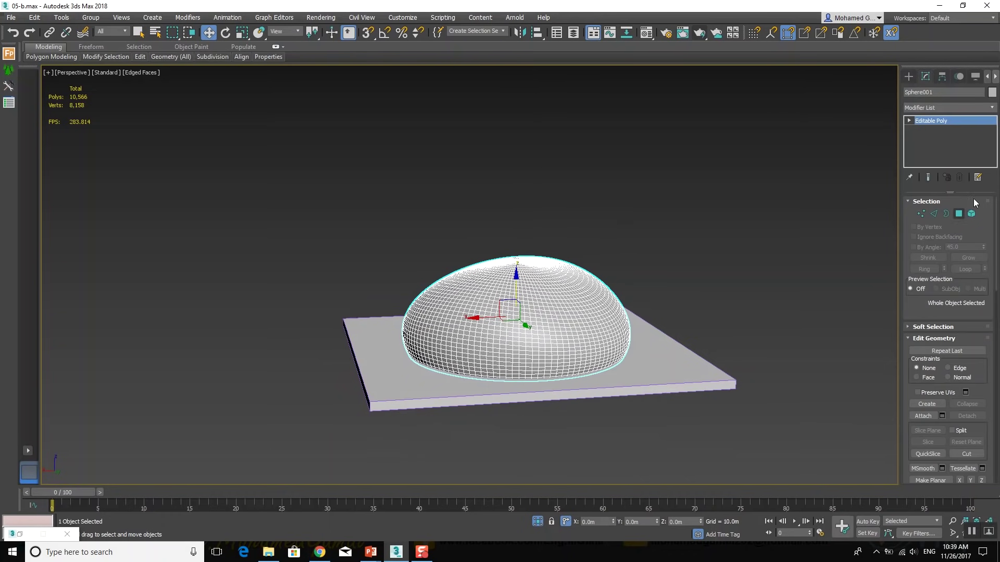
pyautogui.scroll(-3, 909, 227)
pyautogui.scroll(-3, 920, 403)
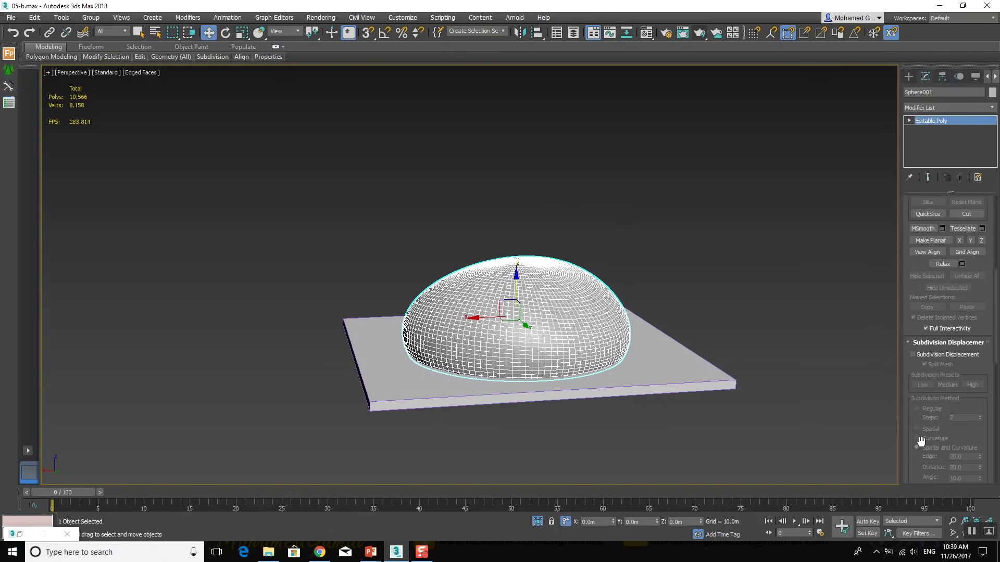
pyautogui.scroll(-3, 920, 417)
pyautogui.scroll(-3, 941, 271)
pyautogui.scroll(-3, 946, 312)
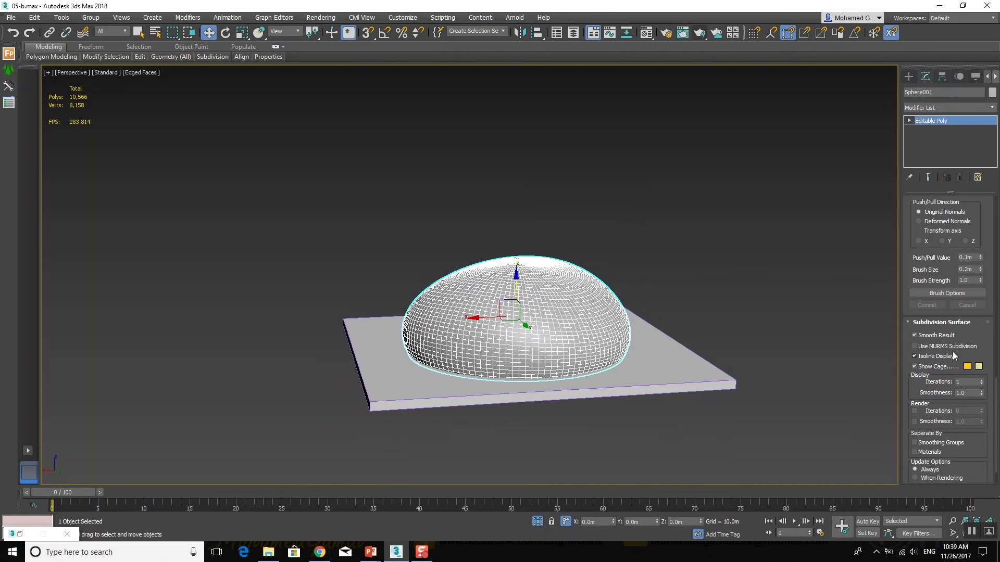
pyautogui.scroll(-3, 956, 360)
pyautogui.scroll(3, 948, 288)
pyautogui.scroll(1, 937, 323)
# Enable Push/Pull paint deformation with a brush size near 12.8m and push value about 0.81m
pyautogui.click(932, 347)
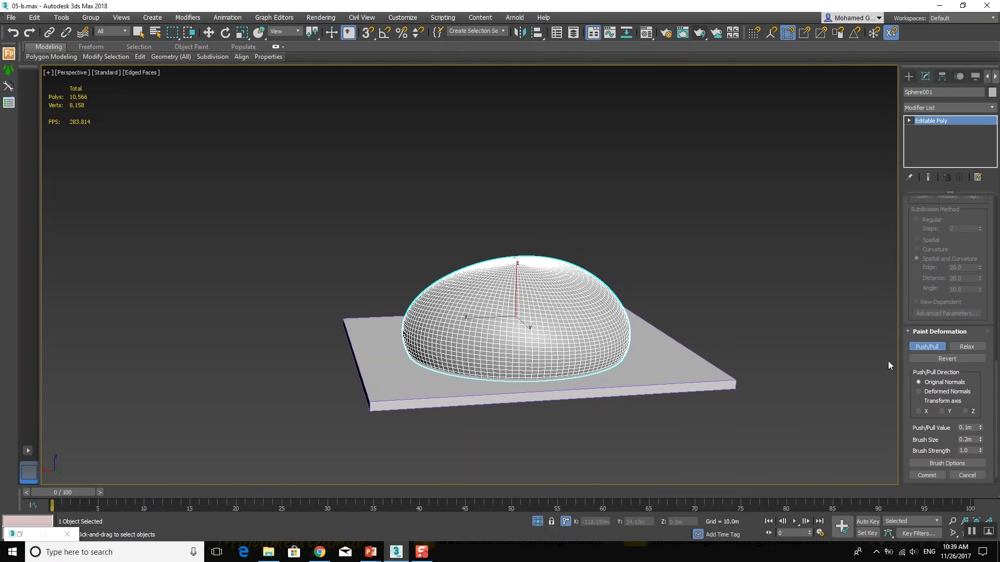
pyautogui.moveTo(981, 441); pyautogui.dragTo(901, 86)
pyautogui.moveTo(981, 440); pyautogui.dragTo(582, 269)
pyautogui.press('F4')
pyautogui.moveTo(980, 441); pyautogui.dragTo(981, 474)
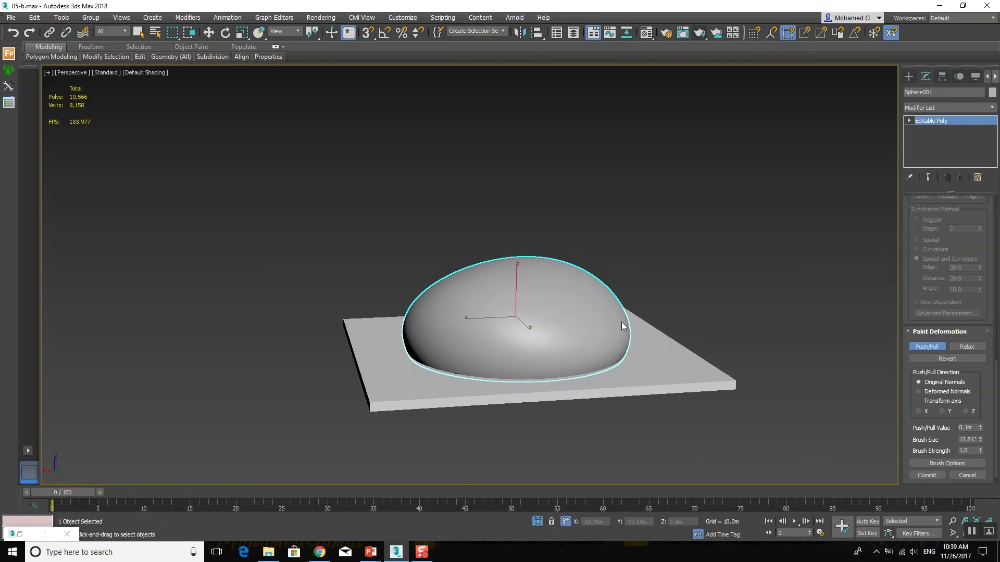
pyautogui.moveTo(980, 440); pyautogui.dragTo(972, 402)
pyautogui.scroll(2, 598, 330)
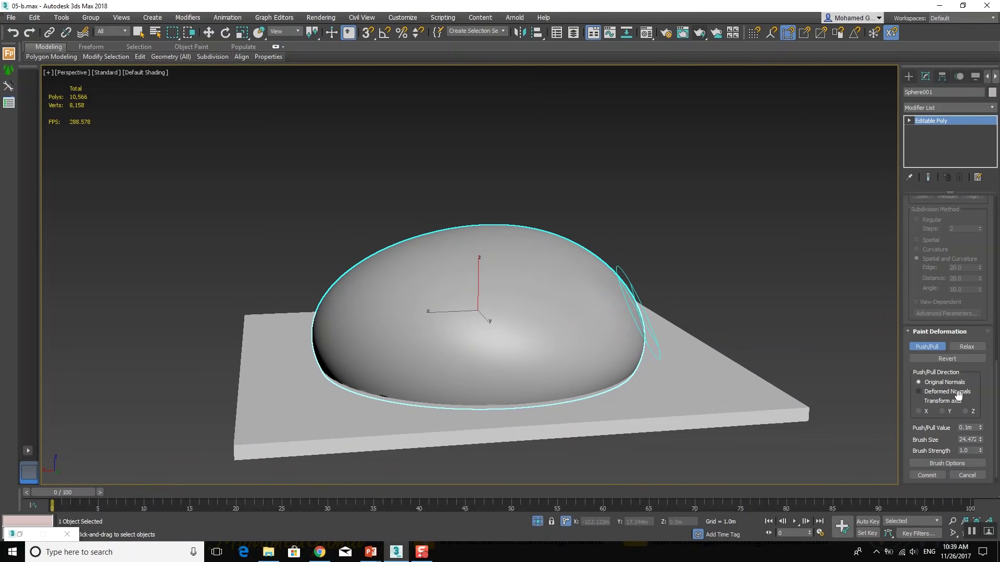
pyautogui.moveTo(980, 428); pyautogui.dragTo(923, 272)
pyautogui.moveTo(751, 159); pyautogui.dragTo(543, 60)
# Paint push/pull bulges across the dome's top and sides into a lumpy blob
pyautogui.moveTo(605, 305)
pyautogui.mouseDown()
pyautogui.moveTo(612, 312)
pyautogui.moveTo(596, 280)
pyautogui.moveTo(570, 327)
pyautogui.moveTo(502, 345)
pyautogui.moveTo(368, 320)
pyautogui.moveTo(352, 292)
pyautogui.moveTo(383, 284)
pyautogui.moveTo(402, 259)
pyautogui.moveTo(380, 254)
pyautogui.mouseUp()
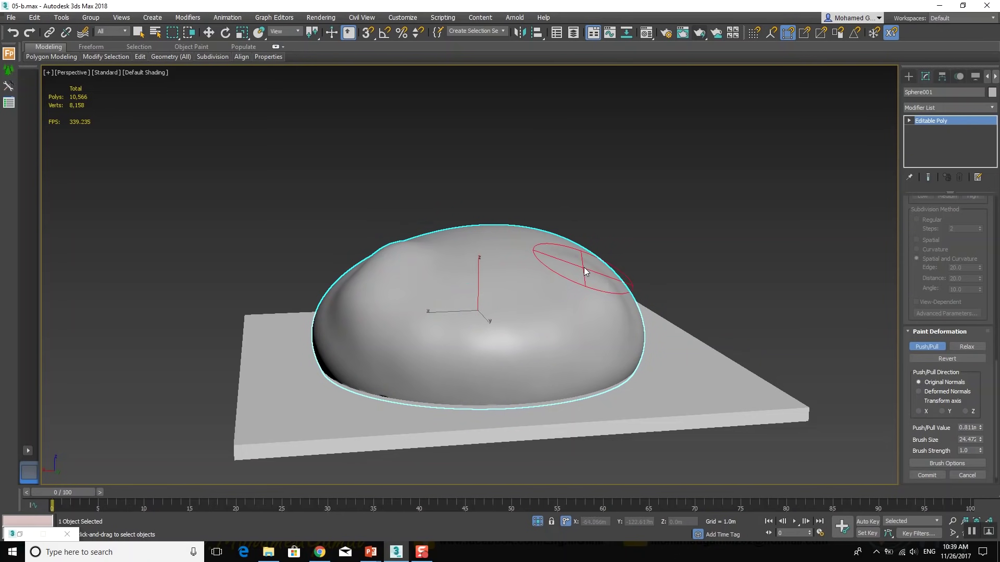
pyautogui.keyDown('alt'); pyautogui.moveTo(620, 269); pyautogui.dragTo(567, 279, button='middle'); pyautogui.keyUp('alt')
pyautogui.moveTo(574, 327)
pyautogui.mouseDown()
pyautogui.moveTo(624, 302)
pyautogui.moveTo(620, 290)
pyautogui.mouseUp()
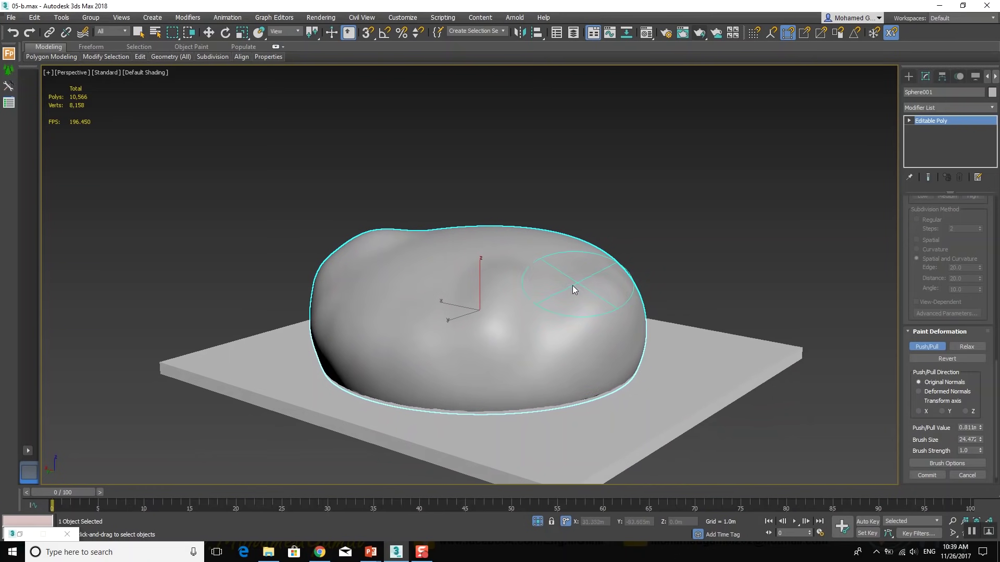
pyautogui.moveTo(553, 308)
pyautogui.keyDown('alt'); pyautogui.mouseDown(button='middle')
pyautogui.moveTo(586, 295)
pyautogui.moveTo(491, 301)
pyautogui.mouseUp(button='middle'); pyautogui.keyUp('alt')
pyautogui.moveTo(421, 240); pyautogui.dragTo(454, 236)
pyautogui.moveTo(454, 236)
pyautogui.keyDown('alt'); pyautogui.mouseDown(button='middle')
pyautogui.moveTo(437, 269)
pyautogui.moveTo(357, 299)
pyautogui.mouseUp(button='middle'); pyautogui.keyUp('alt')
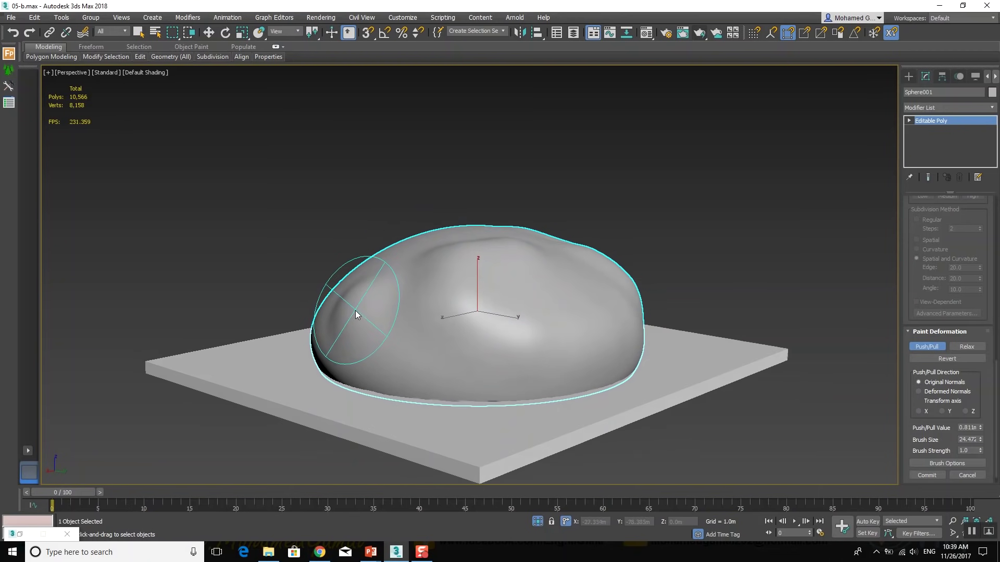
pyautogui.moveTo(355, 310); pyautogui.dragTo(389, 313)
pyautogui.keyDown('alt'); pyautogui.moveTo(416, 329); pyautogui.dragTo(374, 314, button='middle'); pyautogui.keyUp('alt')
pyautogui.press('w')
pyautogui.moveTo(446, 299)
pyautogui.mouseDown(button='middle')
pyautogui.moveTo(446, 319)
pyautogui.moveTo(471, 307)
pyautogui.mouseUp(button='middle')
pyautogui.press('F4')
# Collapse the sculpted blob to an Editable Poly and enter edge sub-object mode
pyautogui.rightClick(471, 307)
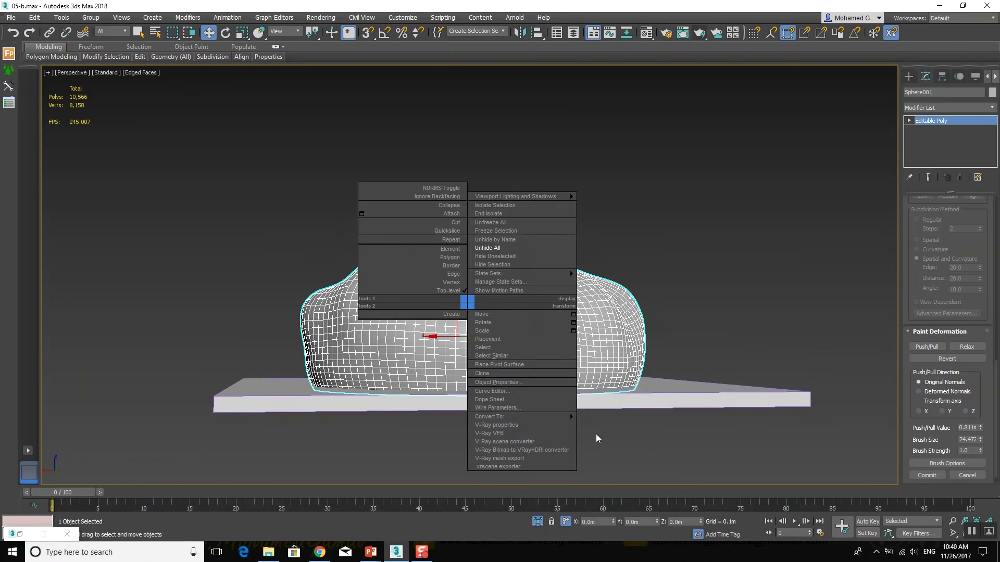
pyautogui.click(573, 417)
pyautogui.keyDown('alt'); pyautogui.moveTo(573, 417); pyautogui.dragTo(578, 386, button='middle'); pyautogui.keyUp('alt')
pyautogui.scroll(3, 547, 372)
pyautogui.press('2')
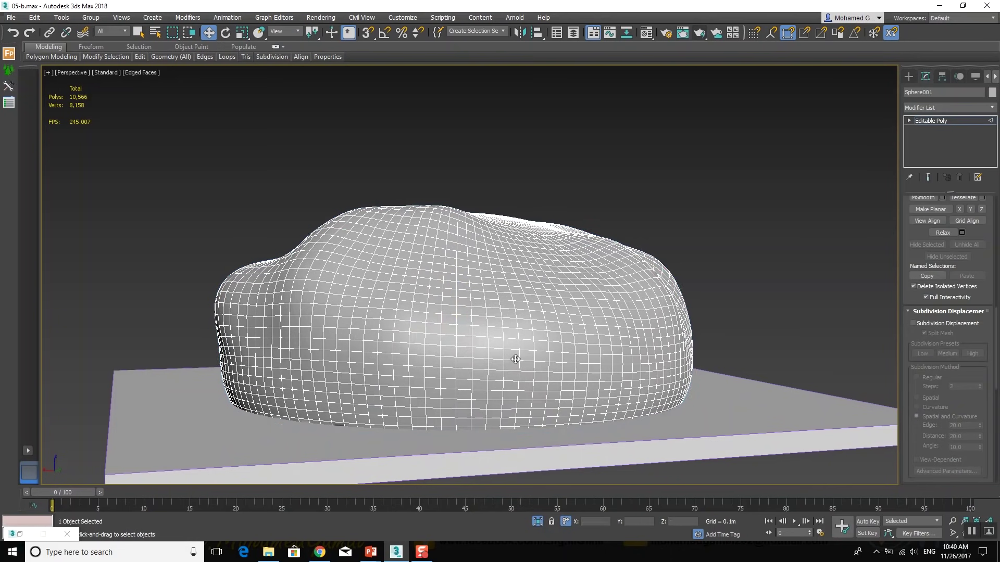
pyautogui.keyDown('alt'); pyautogui.moveTo(454, 269); pyautogui.dragTo(337, 195, button='middle'); pyautogui.keyUp('alt')
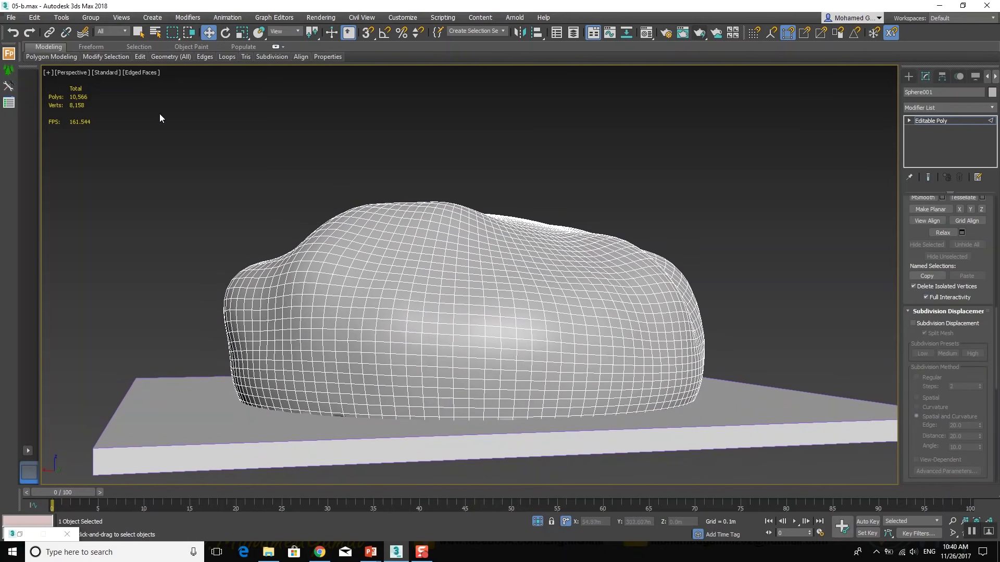
# Apply the Brick pattern from Generate Topology and select all the resulting edges
pyautogui.click(52, 57)
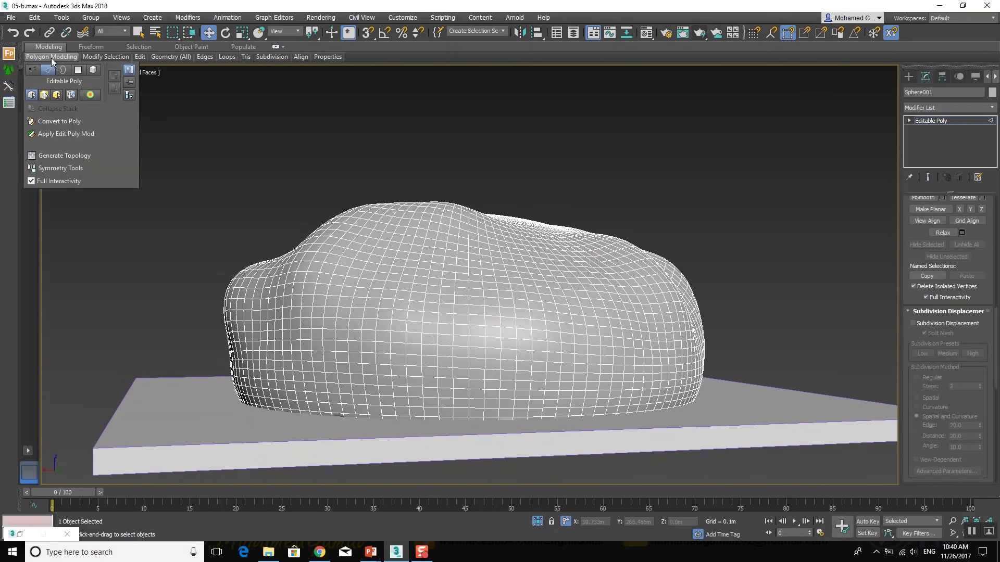
pyautogui.click(59, 158)
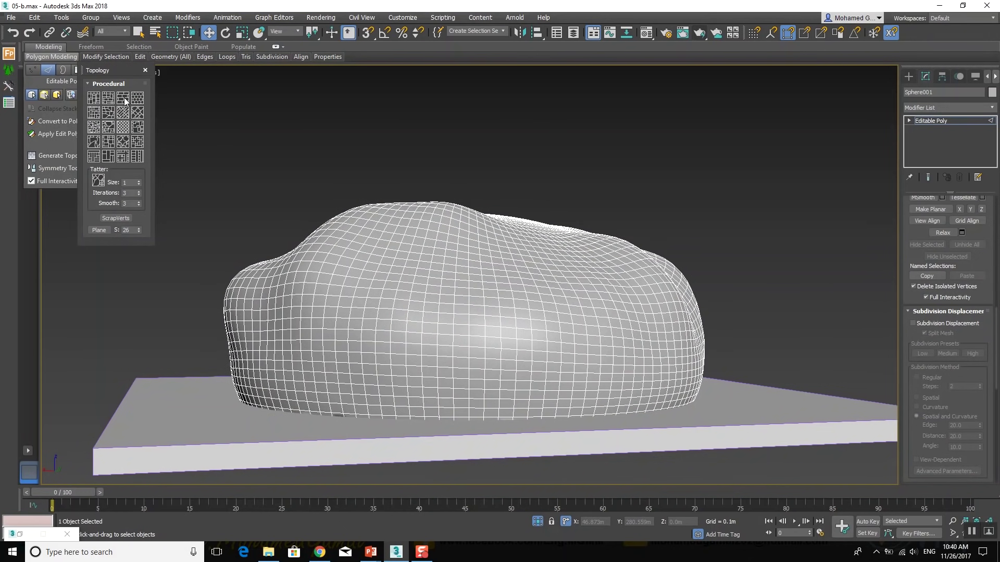
pyautogui.click(468, 298)
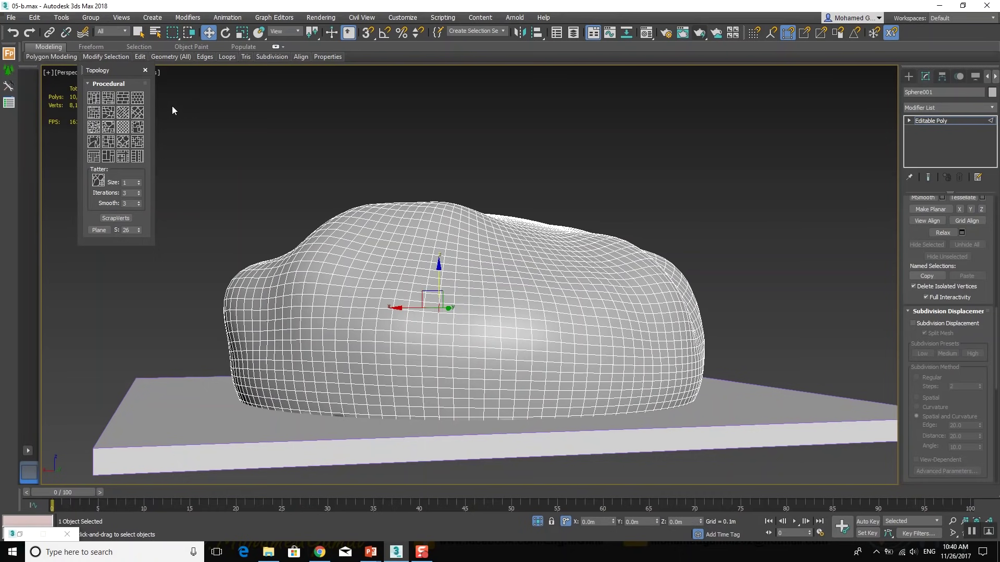
pyautogui.click(126, 101)
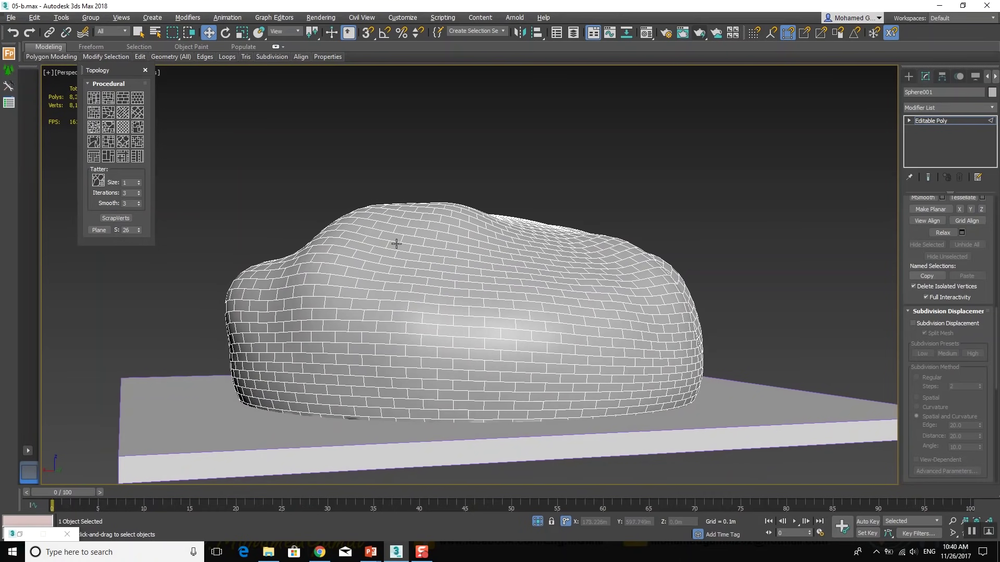
pyautogui.moveTo(251, 430); pyautogui.dragTo(88, 508)
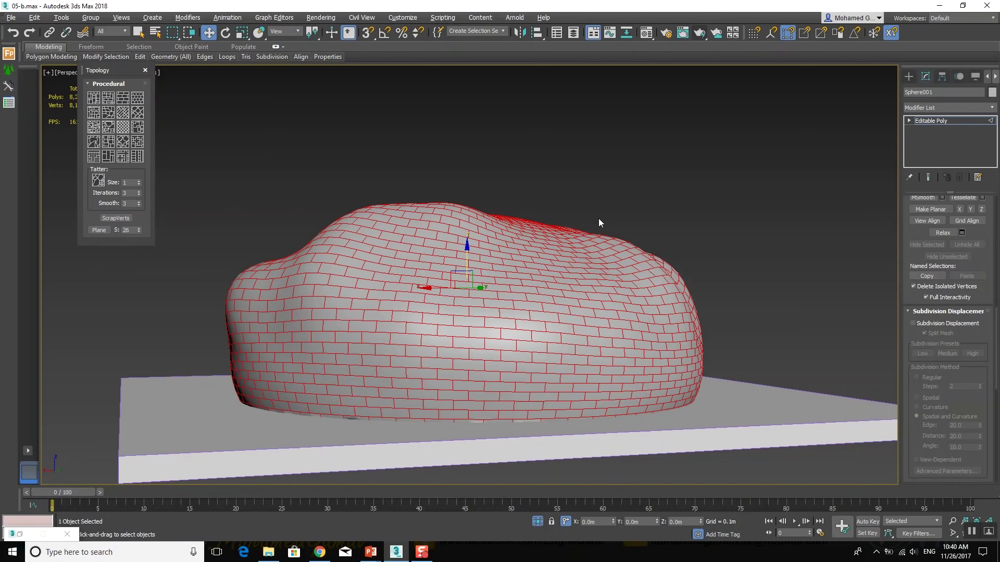
pyautogui.rightClick(598, 218)
# Extrude the selected brick edges with height reset to 0 and width 0.134m
pyautogui.click(490, 271)
pyautogui.scroll(1, 489, 273)
pyautogui.scroll(1, 489, 273)
pyautogui.scroll(3, 489, 273)
pyautogui.scroll(3, 481, 335)
pyautogui.scroll(-1, 450, 314)
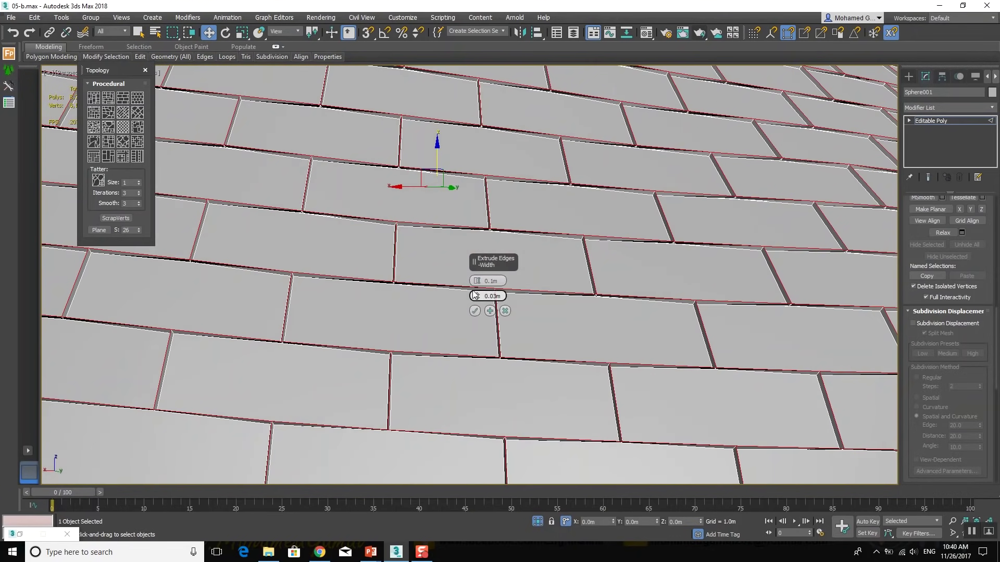
pyautogui.rightClick(477, 281)
pyautogui.moveTo(471, 298)
pyautogui.mouseDown()
pyautogui.moveTo(478, 243)
pyautogui.moveTo(463, 293)
pyautogui.moveTo(474, 283)
pyautogui.moveTo(475, 312)
pyautogui.mouseUp()
pyautogui.click(475, 311)
# Exit edge editing and switch to the organic PowerPoint presentation
pyautogui.scroll(-5, 432, 218)
pyautogui.scroll(-3, 432, 218)
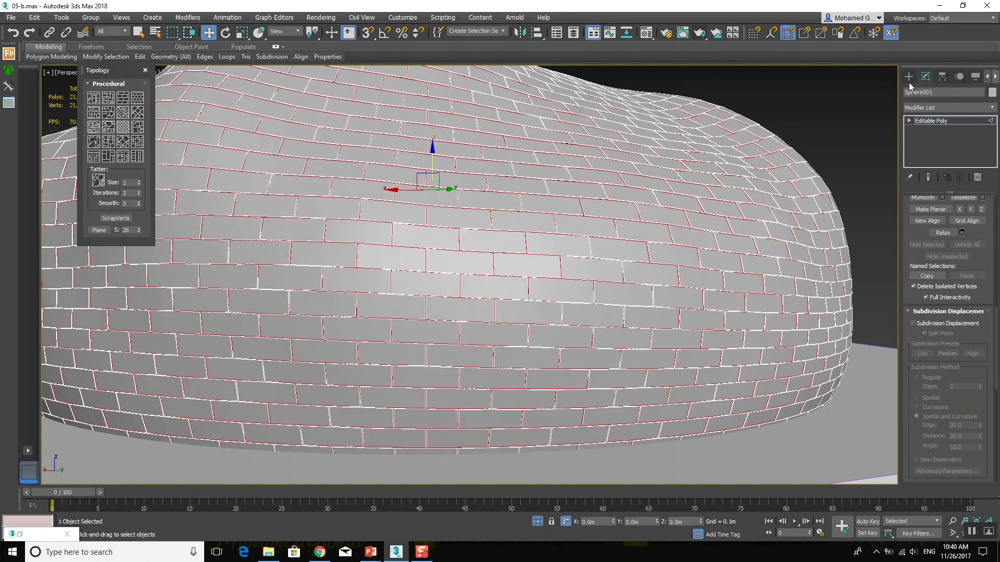
pyautogui.click(908, 78)
pyautogui.moveTo(370, 552)
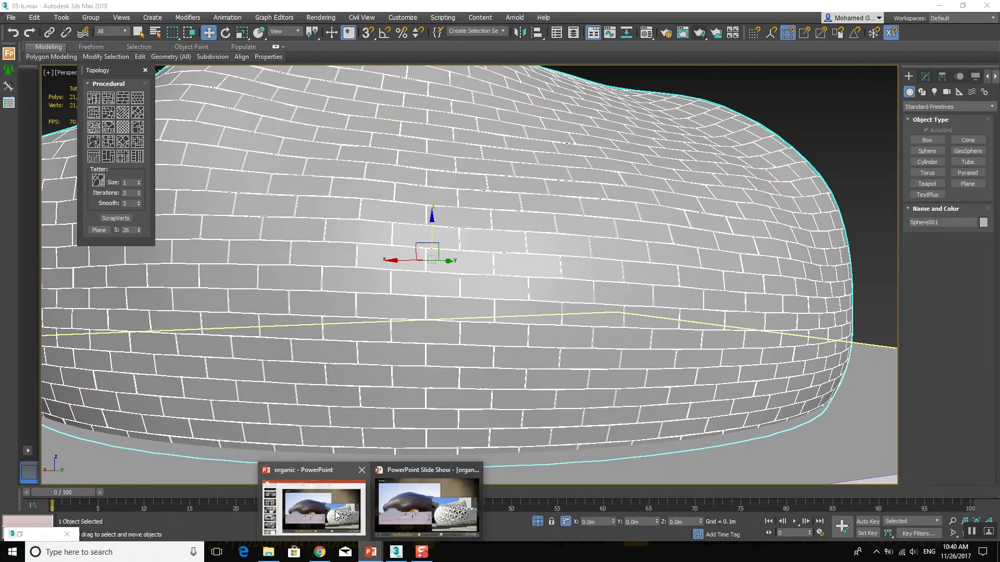
pyautogui.click(336, 516)
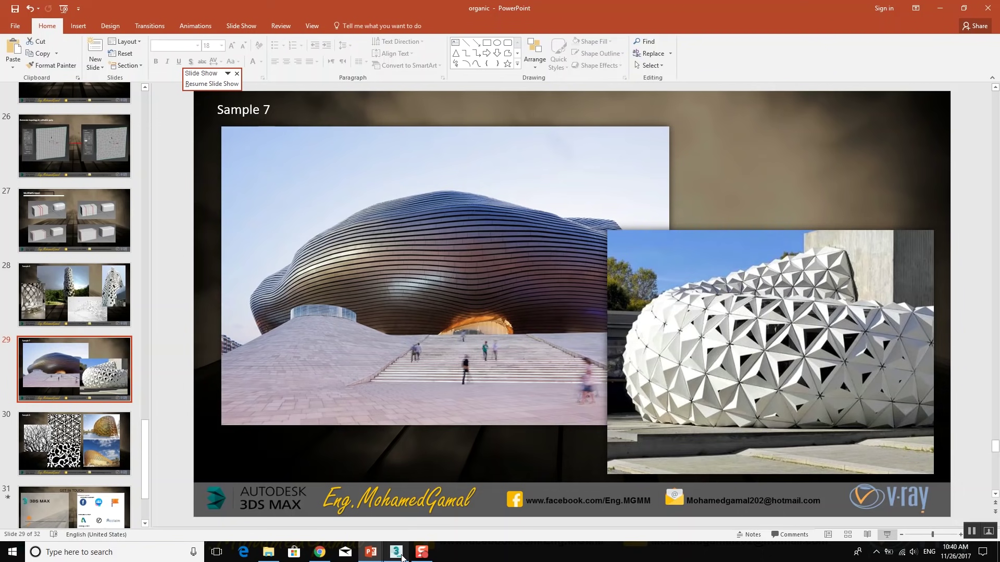
# Delete the brick-textured blob and reframe the view over the slab
pyautogui.click(385, 501)
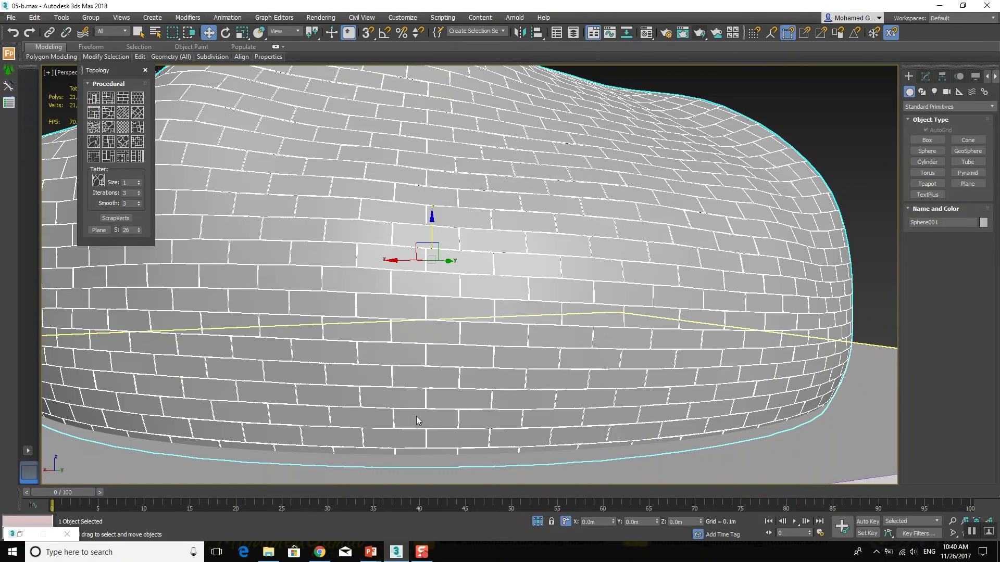
pyautogui.scroll(-3, 562, 298)
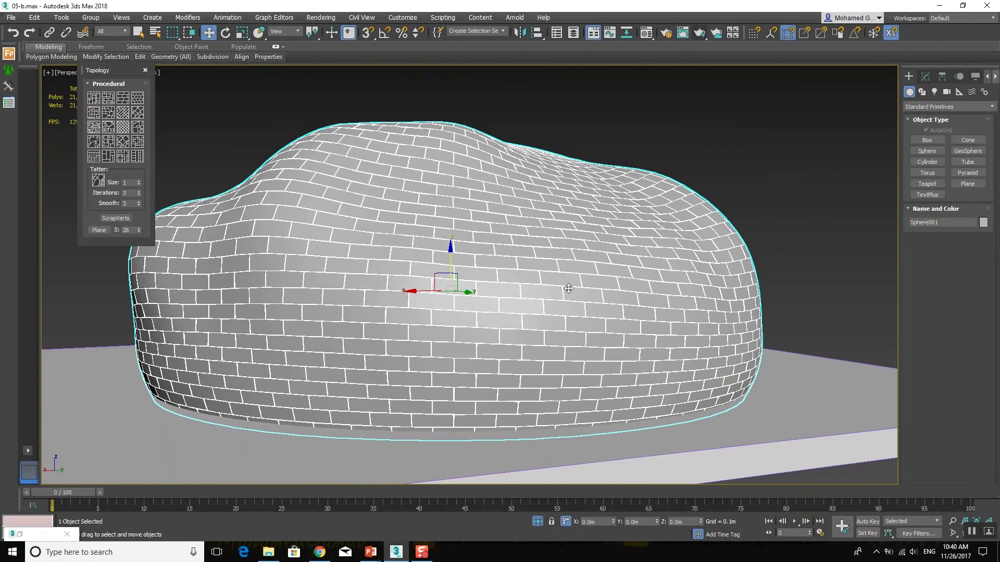
pyautogui.press('Delete')
pyautogui.scroll(3, 570, 291)
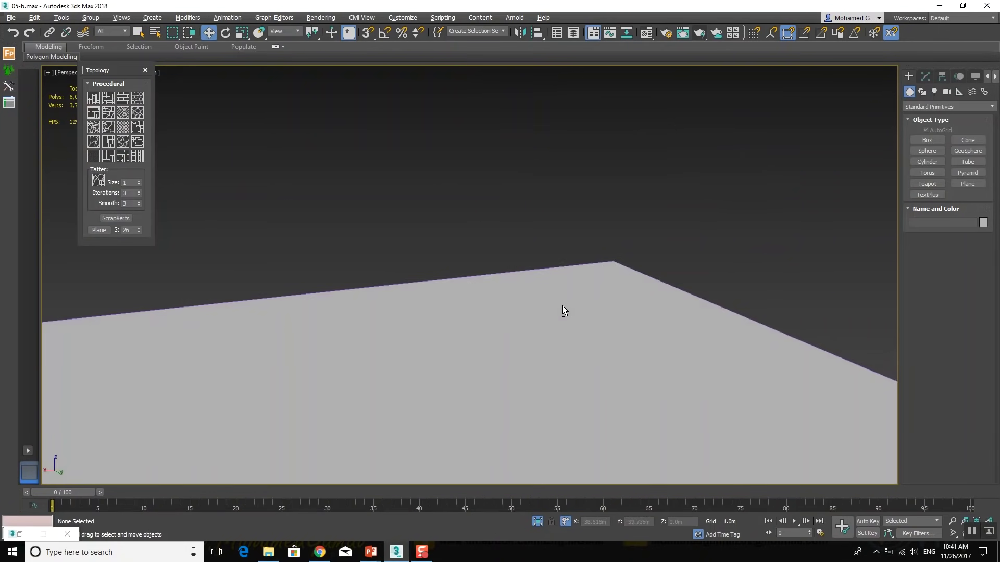
pyautogui.scroll(-2, 599, 324)
pyautogui.scroll(-4, 518, 334)
pyautogui.moveTo(533, 345); pyautogui.dragTo(552, 355, button='middle')
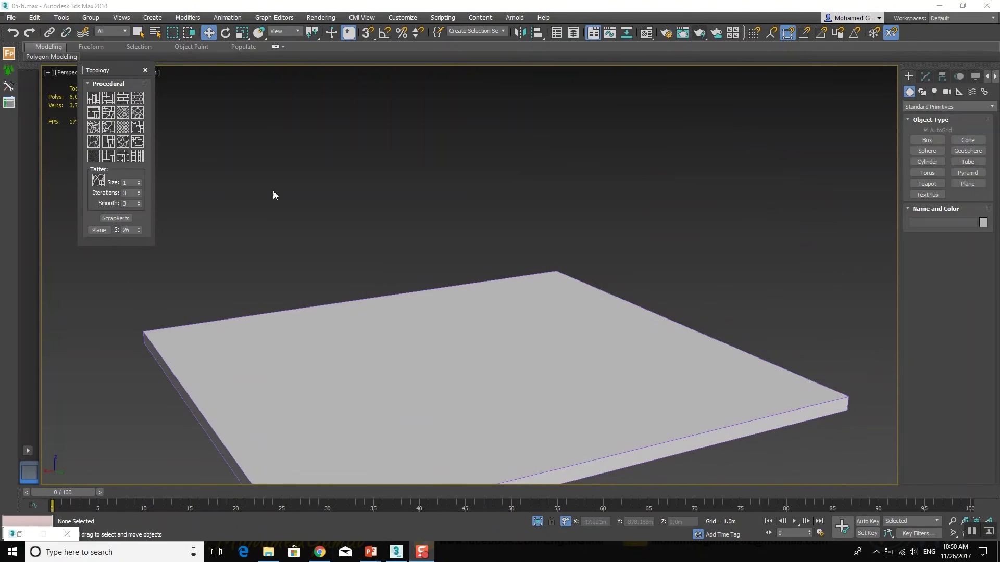
pyautogui.moveTo(477, 359); pyautogui.dragTo(464, 341, button='middle')
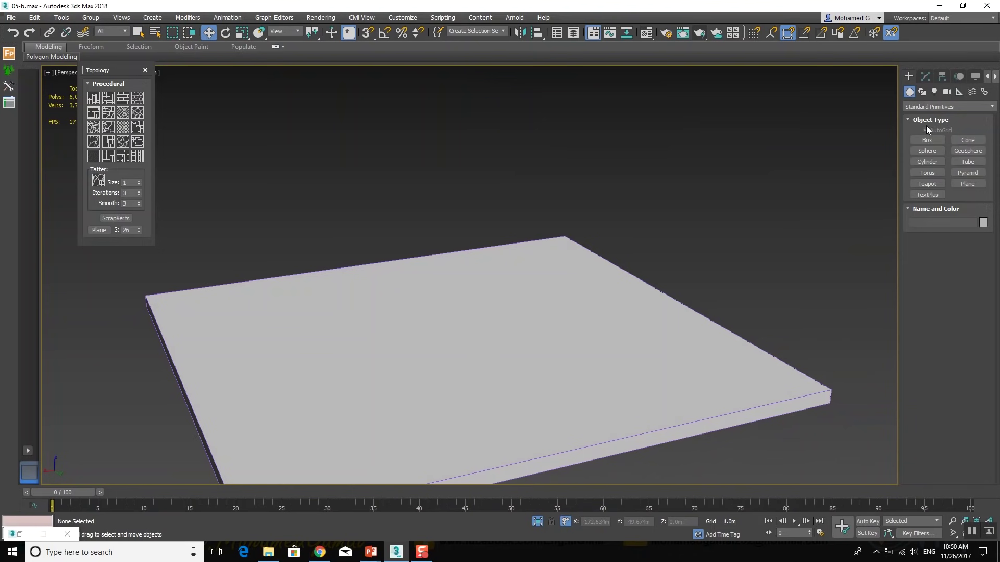
# Create a torus centred on the slab and lift it to rest on top
pyautogui.click(927, 173)
pyautogui.moveTo(453, 341); pyautogui.dragTo(564, 390)
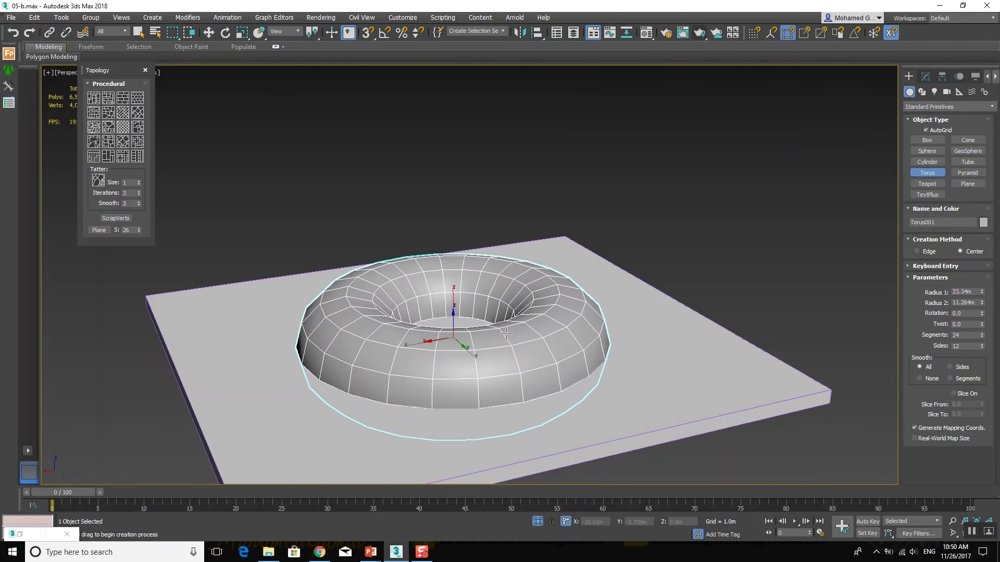
pyautogui.click(492, 334)
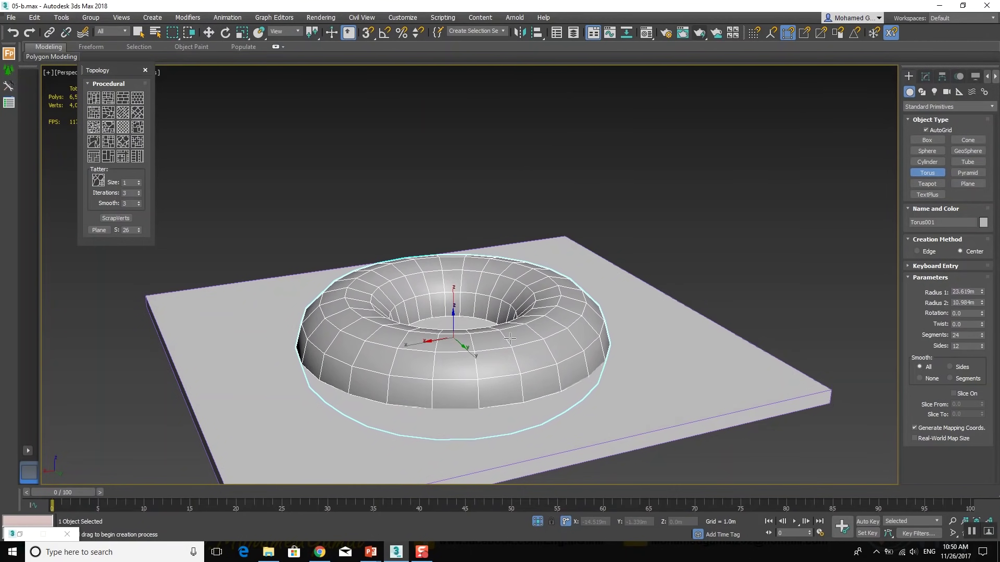
pyautogui.press('w')
pyautogui.moveTo(453, 317); pyautogui.dragTo(483, 275)
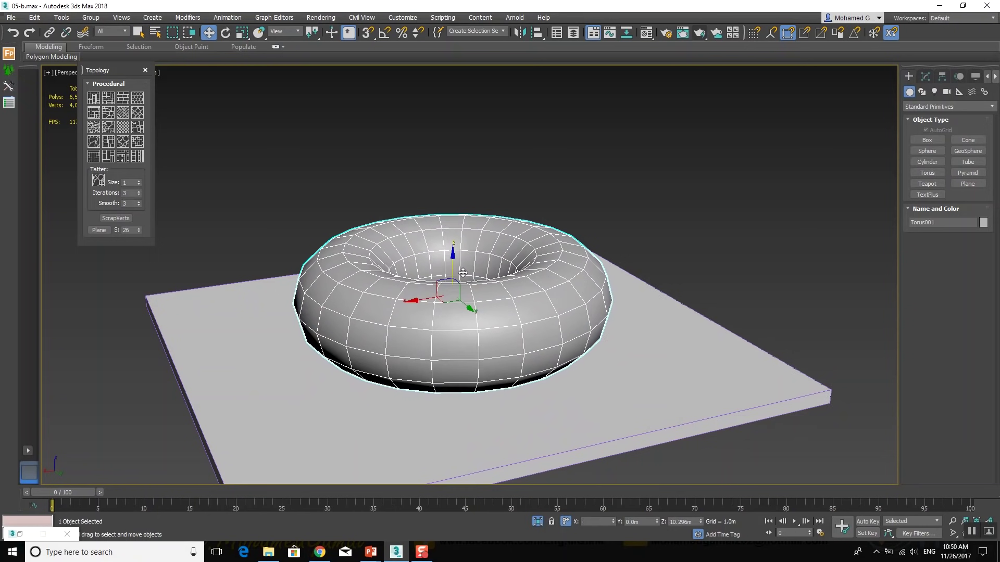
pyautogui.keyDown('alt'); pyautogui.moveTo(483, 275); pyautogui.dragTo(500, 292, button='middle'); pyautogui.keyUp('alt')
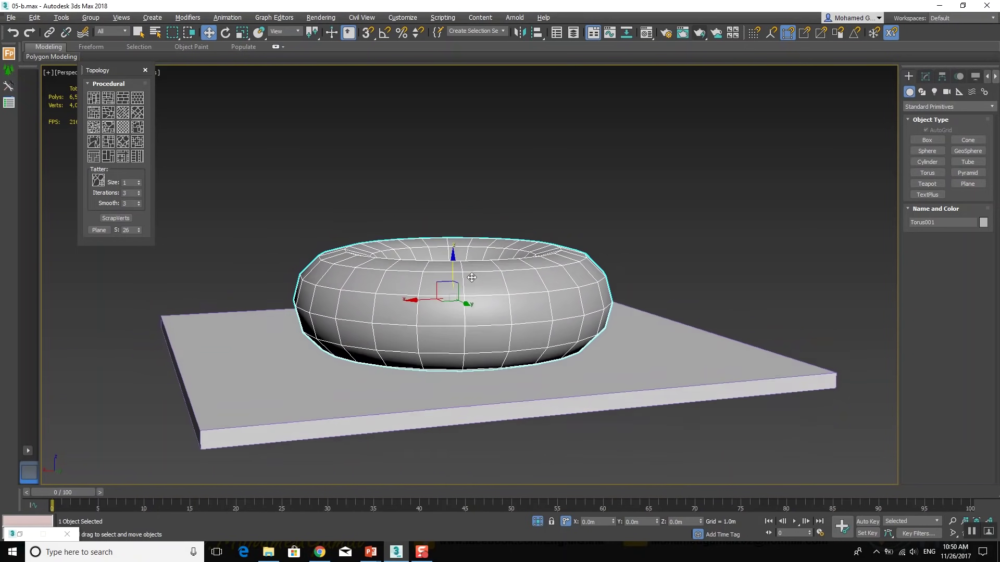
pyautogui.click(924, 78)
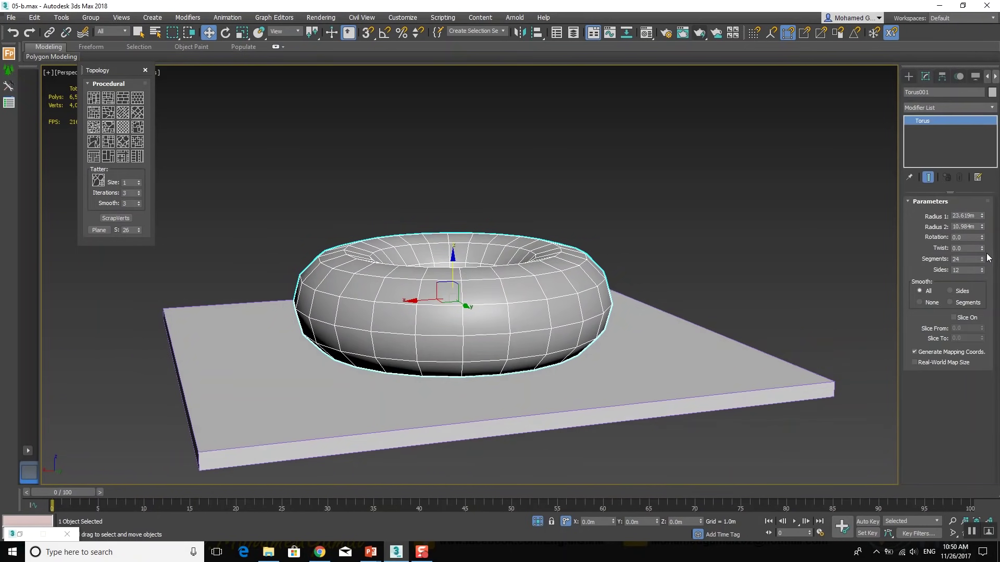
# Give the torus 40 segments and 17 sides and add an FFD 3x3x3 modifier
pyautogui.moveTo(984, 260)
pyautogui.mouseDown()
pyautogui.moveTo(984, 244)
pyautogui.moveTo(984, 269)
pyautogui.mouseUp()
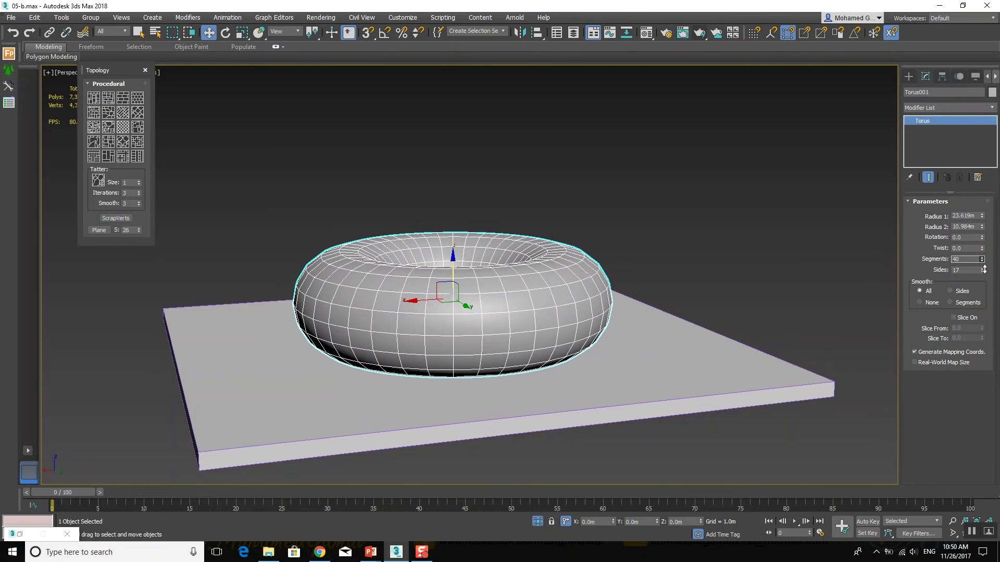
pyautogui.scroll(3, 456, 306)
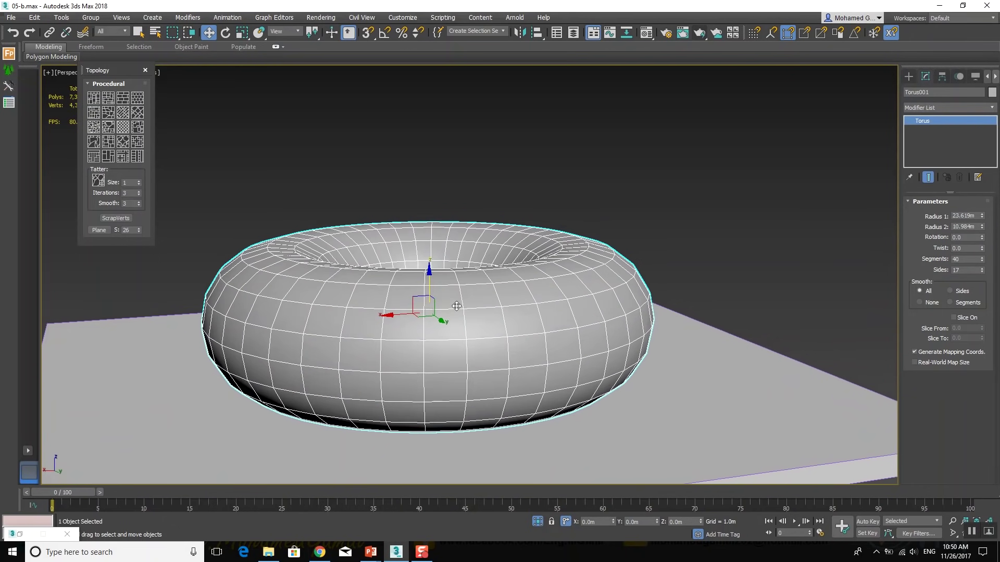
pyautogui.click(979, 109)
pyautogui.scroll(-10, 961, 107)
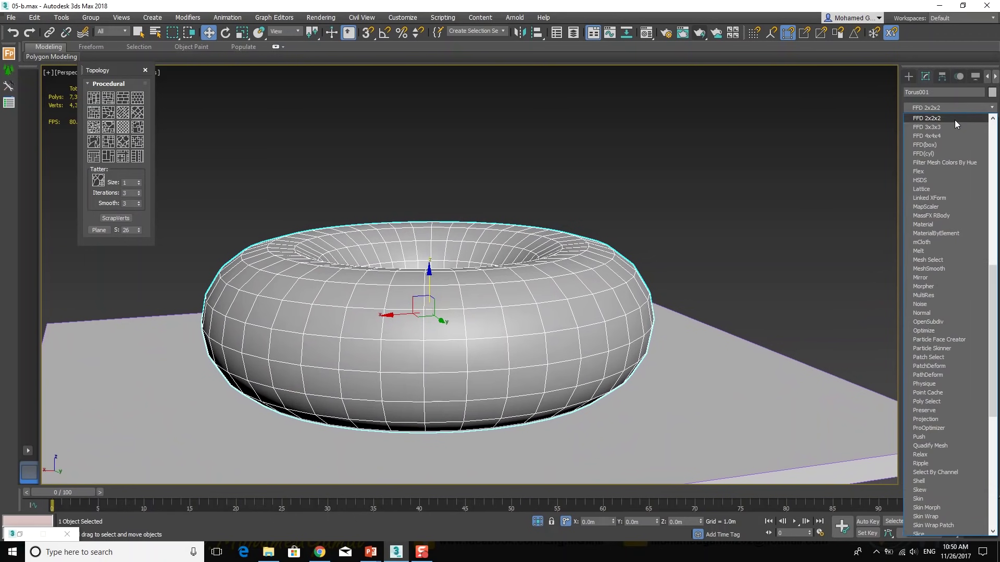
pyautogui.click(953, 127)
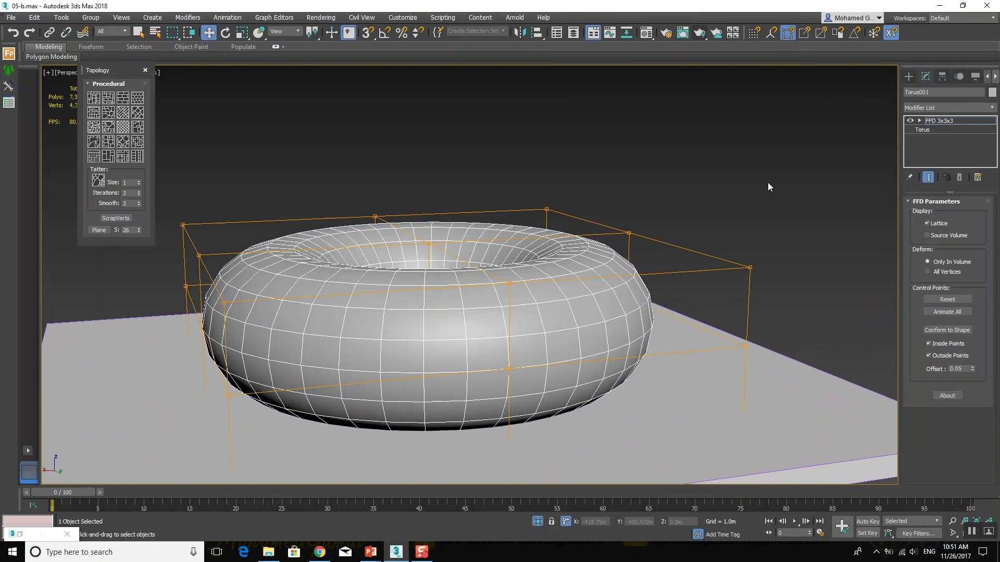
pyautogui.scroll(-2, 626, 216)
pyautogui.scroll(-2, 718, 194)
# Move the FFD lattice control points to bend the ring into an irregular saddle shape
pyautogui.click(601, 229)
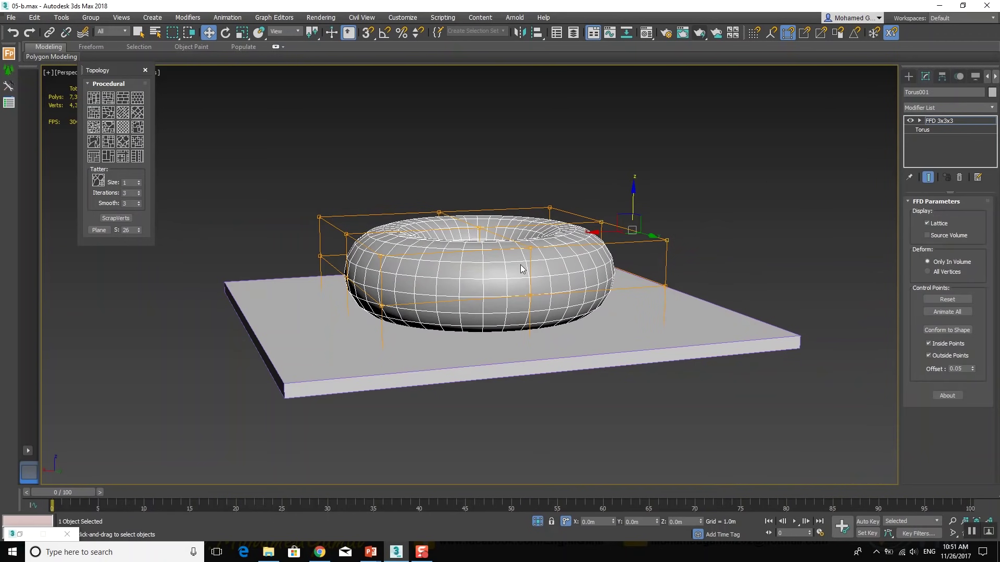
pyautogui.moveTo(541, 250); pyautogui.dragTo(525, 269)
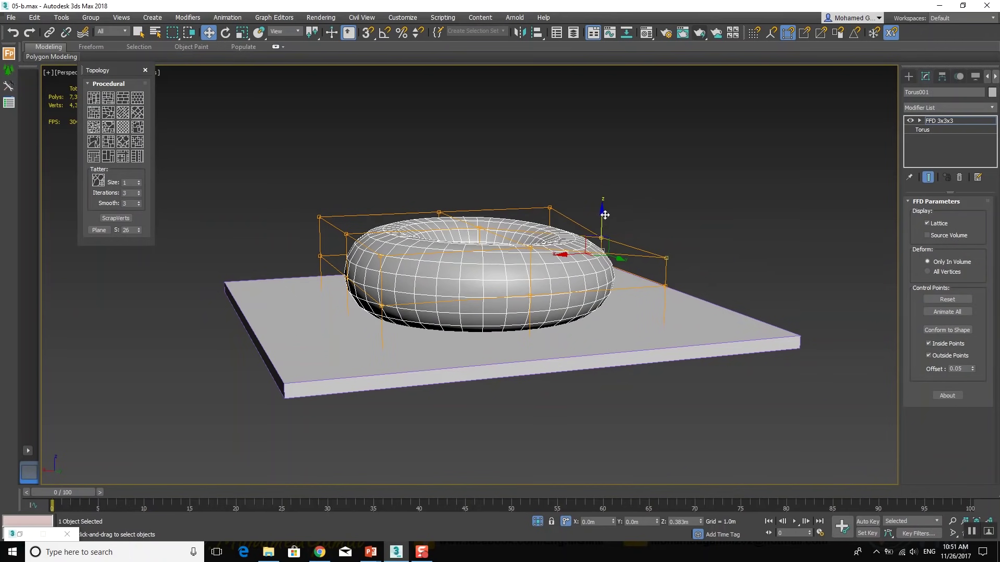
pyautogui.moveTo(604, 219); pyautogui.dragTo(611, 163)
pyautogui.keyDown('alt'); pyautogui.moveTo(611, 166); pyautogui.dragTo(643, 205, button='middle'); pyautogui.keyUp('alt')
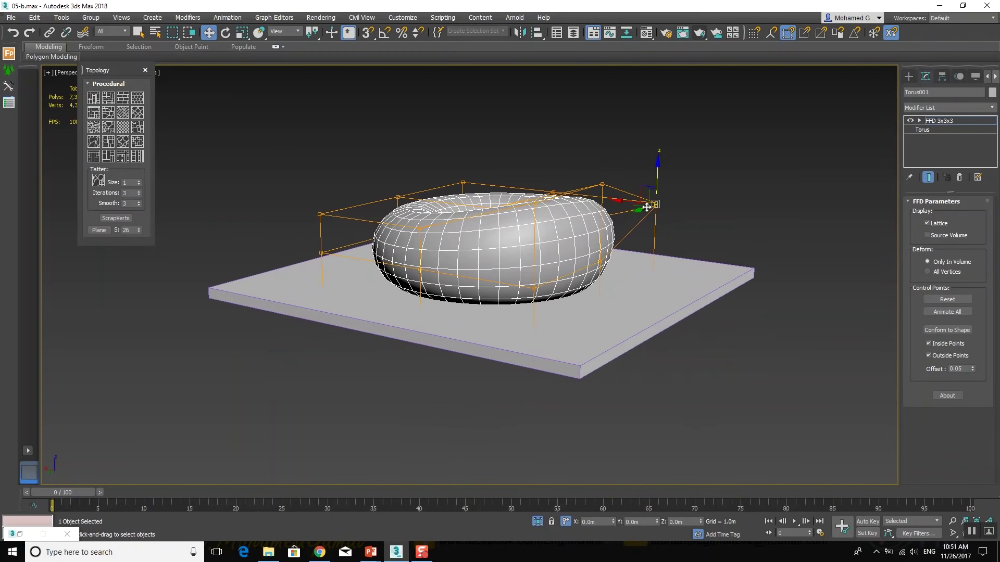
pyautogui.moveTo(658, 179); pyautogui.dragTo(656, 157)
pyautogui.keyDown('alt'); pyautogui.moveTo(622, 168); pyautogui.dragTo(561, 177, button='middle'); pyautogui.keyUp('alt')
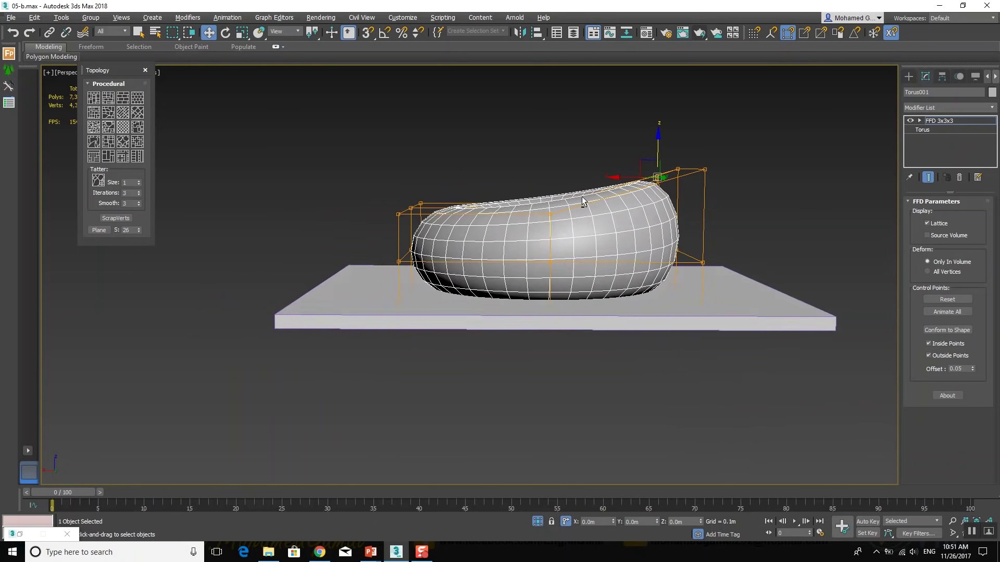
pyautogui.moveTo(523, 228); pyautogui.dragTo(522, 224)
pyautogui.moveTo(534, 176); pyautogui.dragTo(531, 237)
pyautogui.click(404, 210)
pyautogui.moveTo(404, 210); pyautogui.dragTo(400, 164)
pyautogui.moveTo(479, 171); pyautogui.dragTo(458, 205, button='middle')
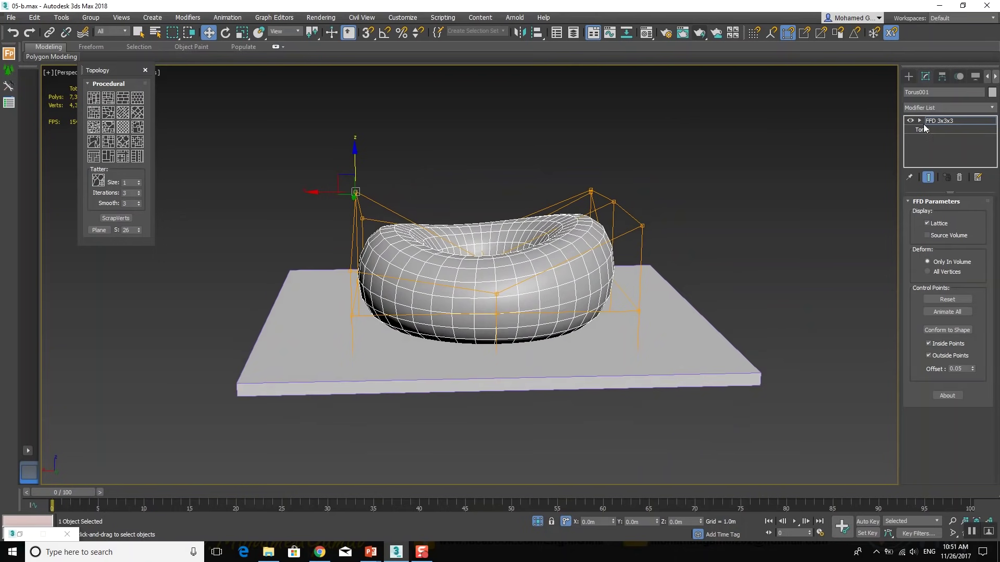
# Convert the deformed torus to an Editable Poly
pyautogui.rightClick(609, 240)
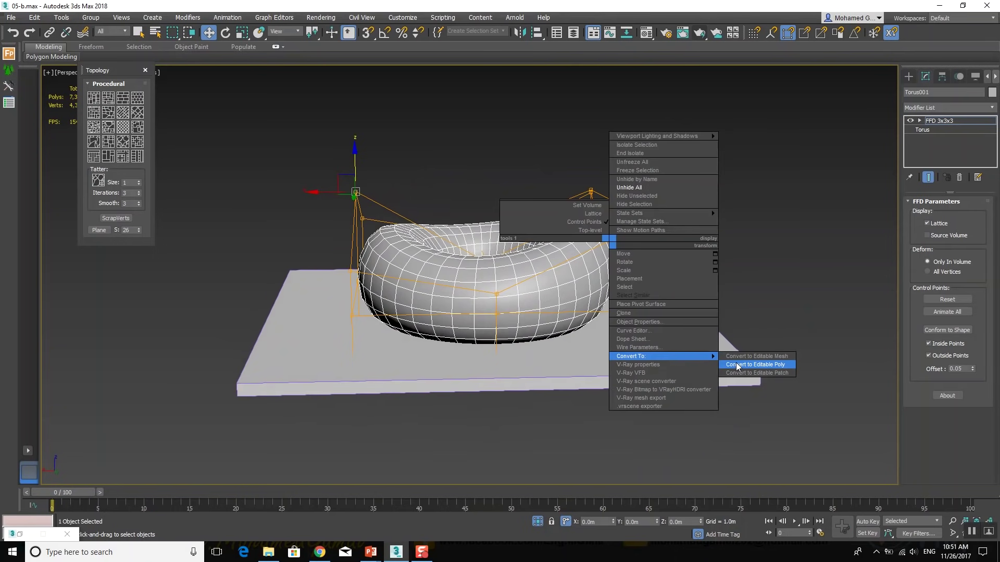
pyautogui.click(766, 364)
pyautogui.scroll(3, 602, 289)
pyautogui.scroll(1, 627, 297)
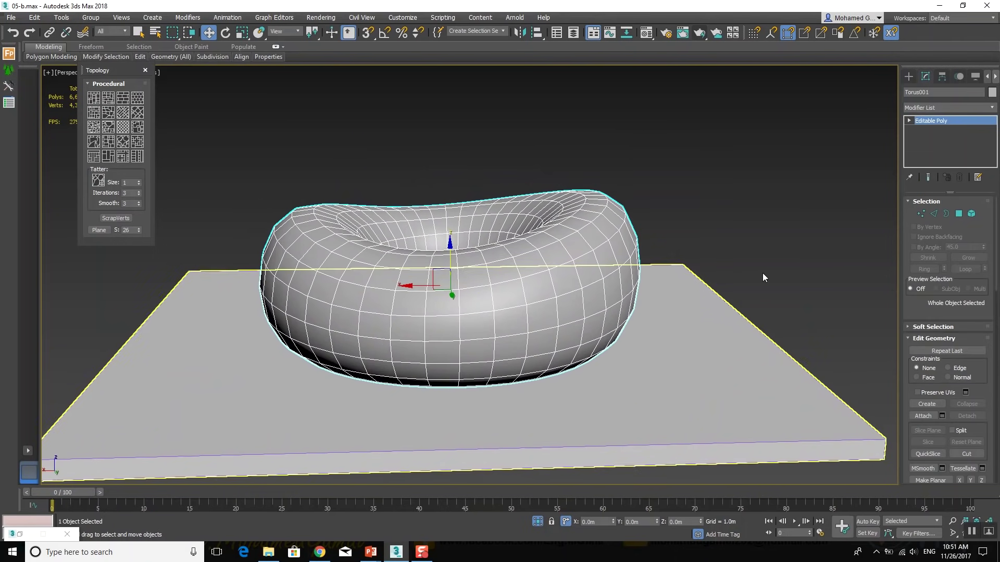
# Select edges on the torus and extend them to full edge loops with Alt+L
pyautogui.click(934, 214)
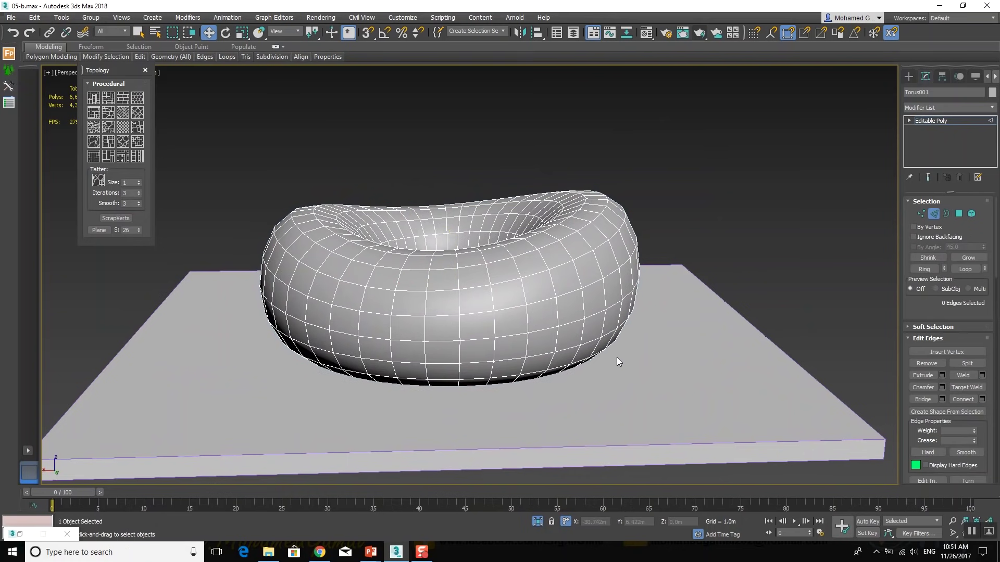
pyautogui.click(547, 331)
pyautogui.moveTo(548, 331)
pyautogui.keyDown('alt'); pyautogui.mouseDown(button='middle')
pyautogui.moveTo(664, 352)
pyautogui.moveTo(476, 336)
pyautogui.mouseUp(button='middle'); pyautogui.keyUp('alt')
pyautogui.keyDown('ctrl'); pyautogui.click(410, 340); pyautogui.keyUp('ctrl')
pyautogui.keyDown('alt'); pyautogui.moveTo(442, 351); pyautogui.dragTo(395, 353, button='middle'); pyautogui.keyUp('alt')
pyautogui.hotkey('alt', 'l')
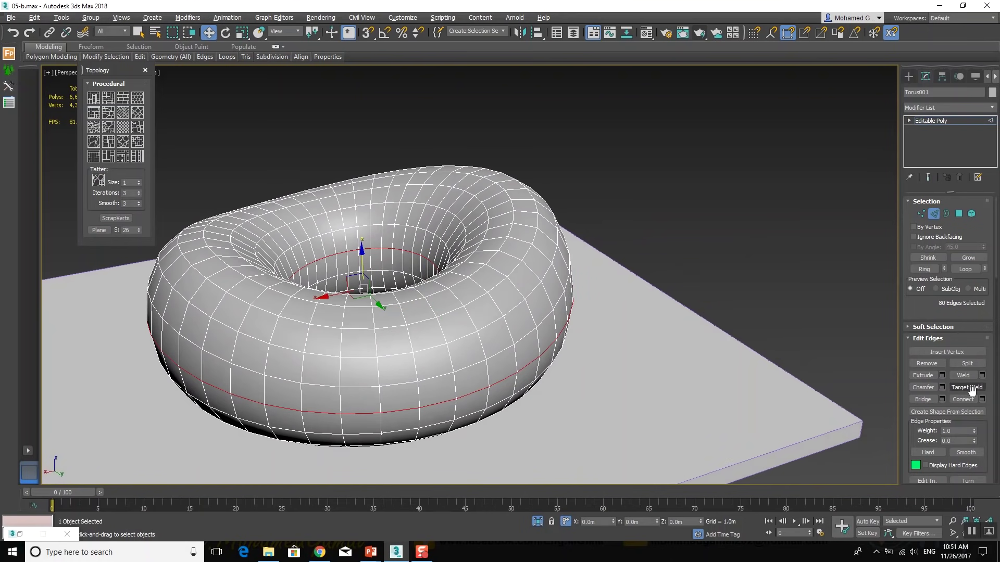
pyautogui.moveTo(594, 342)
pyautogui.keyDown('alt'); pyautogui.mouseDown(button='middle')
pyautogui.moveTo(570, 330)
pyautogui.moveTo(832, 164)
pyautogui.mouseUp(button='middle'); pyautogui.keyUp('alt')
# Detach the torus's upper element as Object001 and select the new object
pyautogui.click(929, 120)
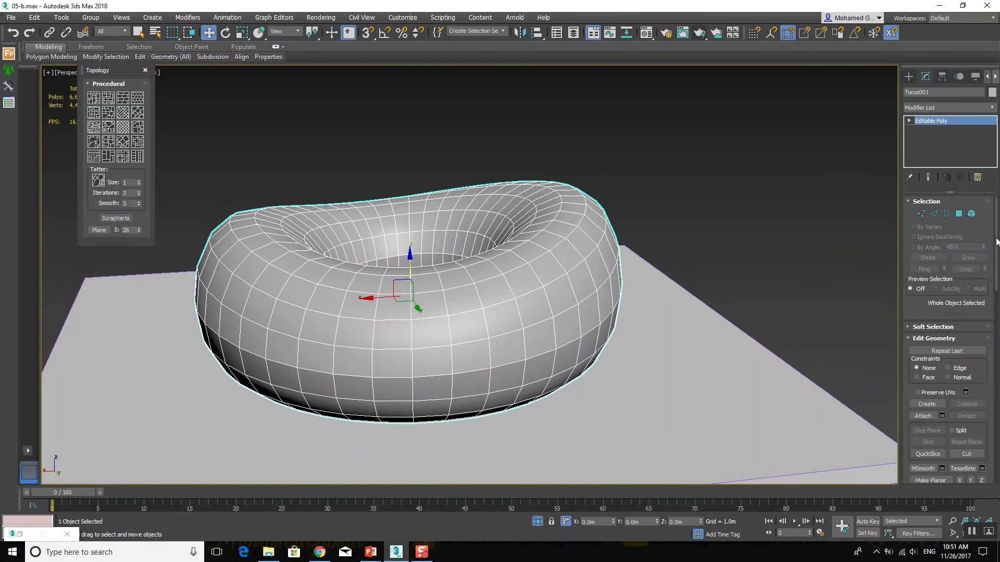
pyautogui.click(971, 214)
pyautogui.click(530, 293)
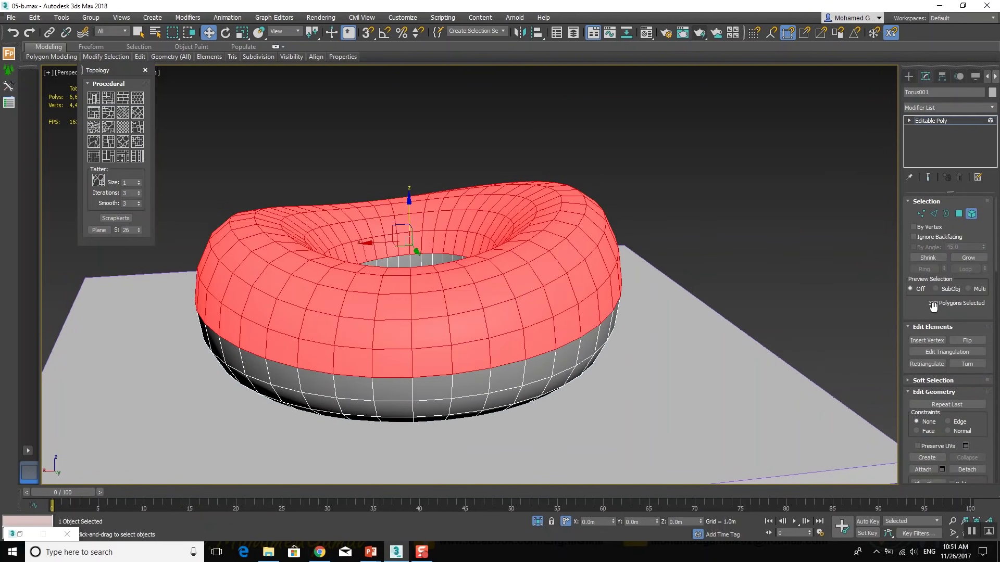
pyautogui.scroll(-3, 932, 313)
pyautogui.scroll(-1, 935, 354)
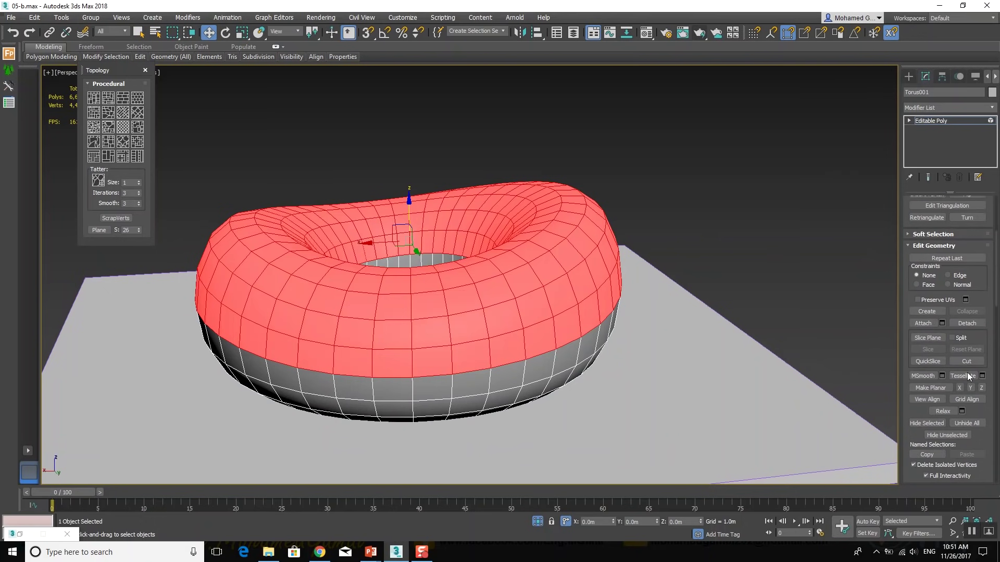
pyautogui.click(967, 322)
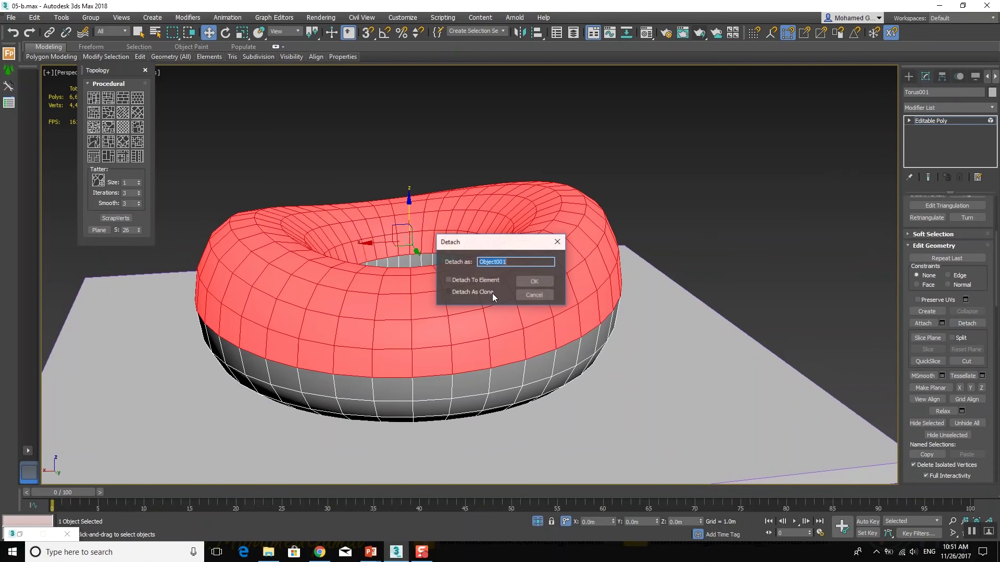
pyautogui.click(523, 281)
pyautogui.click(947, 121)
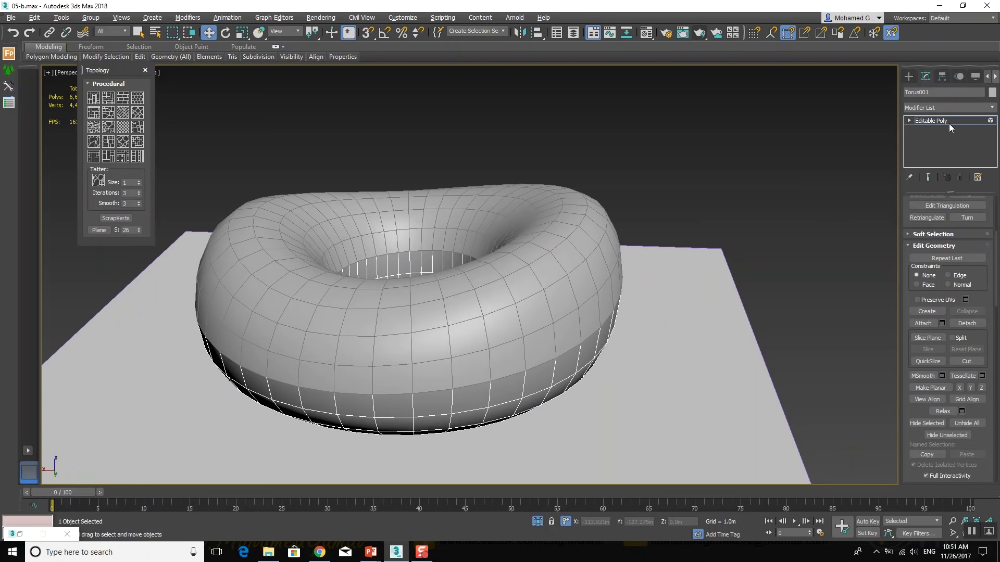
pyautogui.click(581, 224)
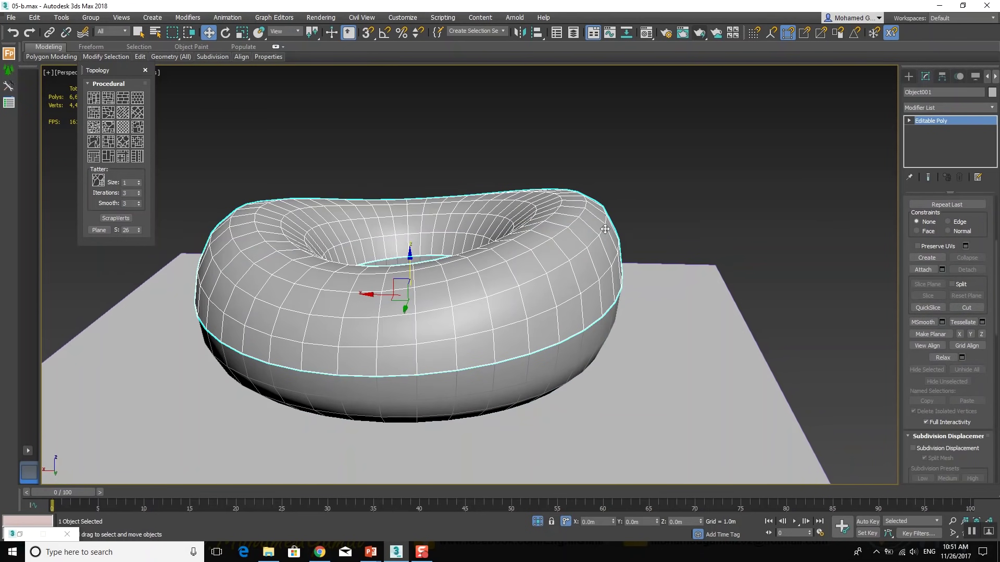
# Re-flow the mesh to the Edgedirection pattern, then inset and shrink all polygons to open gaps
pyautogui.click(125, 129)
pyautogui.moveTo(334, 235)
pyautogui.keyDown('alt'); pyautogui.mouseDown(button='middle')
pyautogui.moveTo(348, 195)
pyautogui.moveTo(375, 192)
pyautogui.moveTo(345, 201)
pyautogui.moveTo(363, 206)
pyautogui.mouseUp(button='middle'); pyautogui.keyUp('alt')
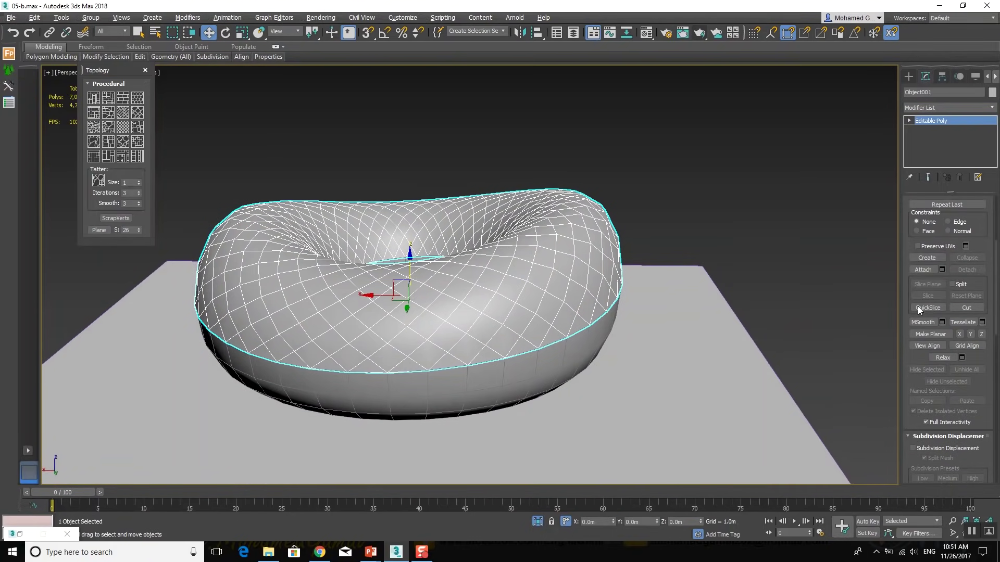
pyautogui.press('4')
pyautogui.click(563, 281)
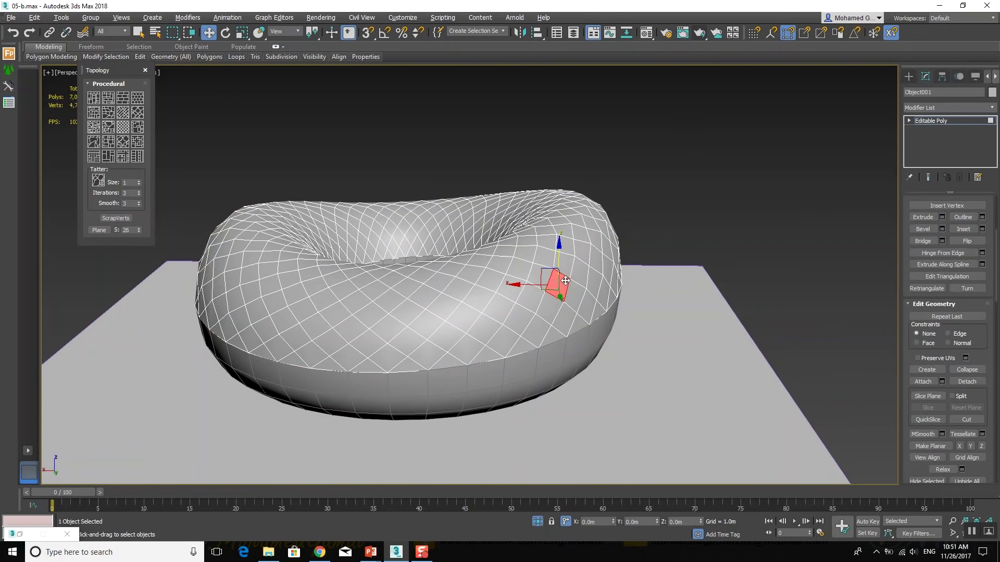
pyautogui.moveTo(156, 411); pyautogui.dragTo(156, 412)
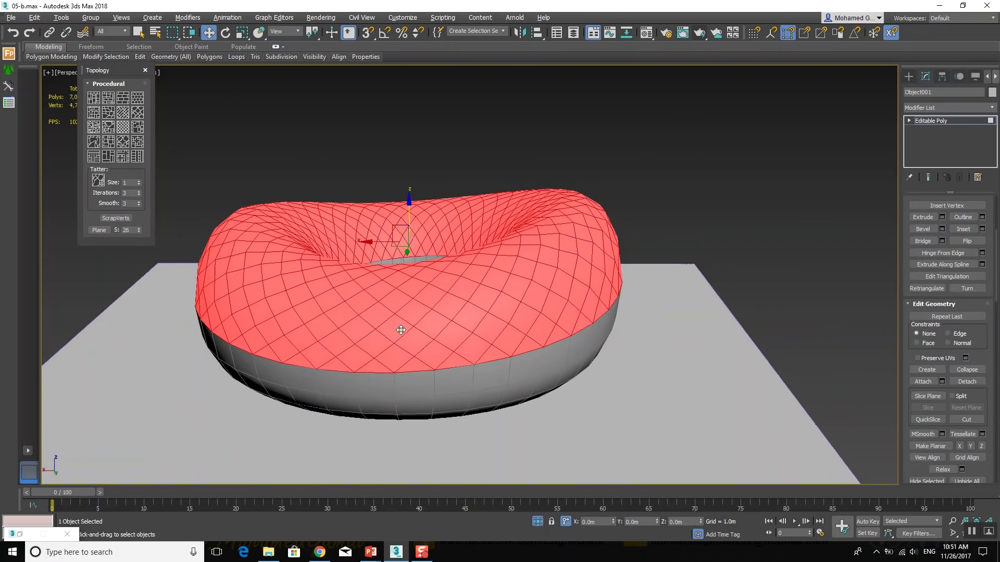
pyautogui.keyDown('alt'); pyautogui.moveTo(198, 401); pyautogui.dragTo(341, 329, button='middle'); pyautogui.keyUp('alt')
pyautogui.rightClick(475, 307)
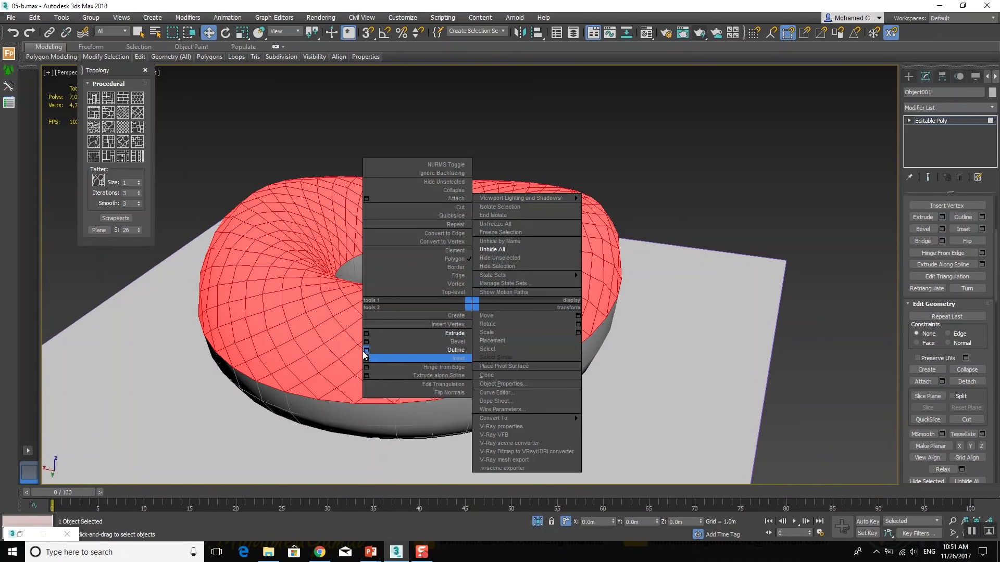
pyautogui.click(366, 358)
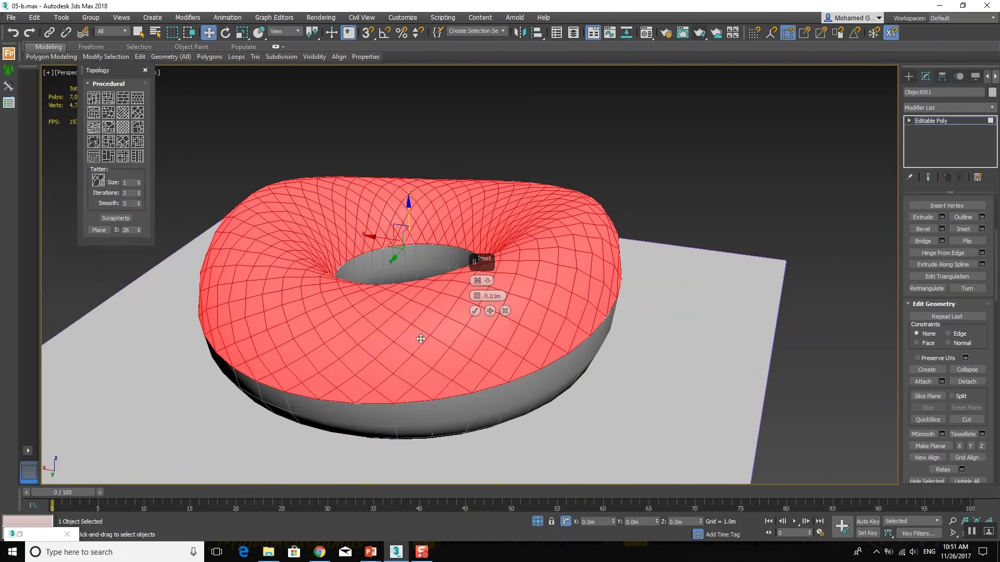
pyautogui.click(474, 311)
pyautogui.press('r')
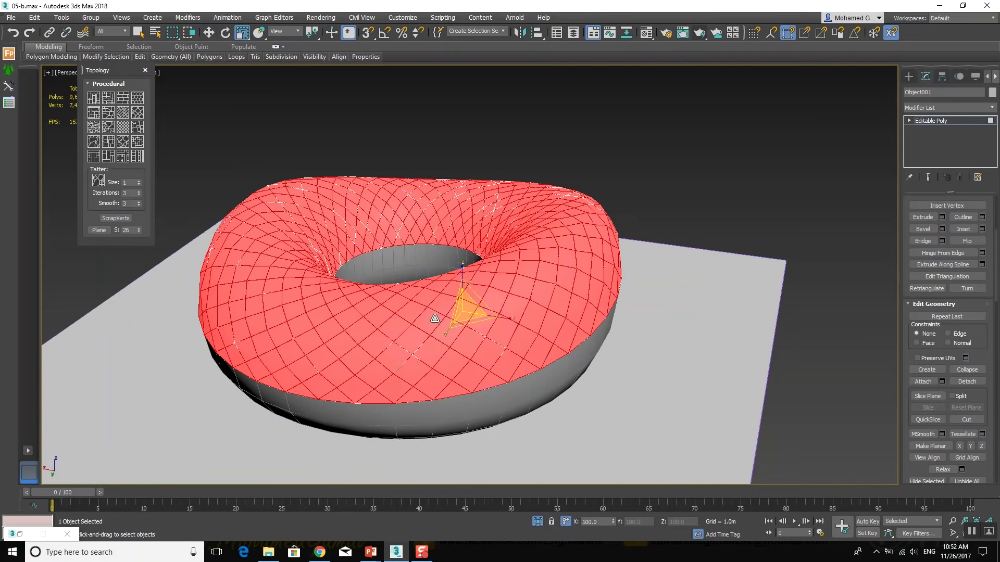
pyautogui.moveTo(433, 326); pyautogui.dragTo(440, 332)
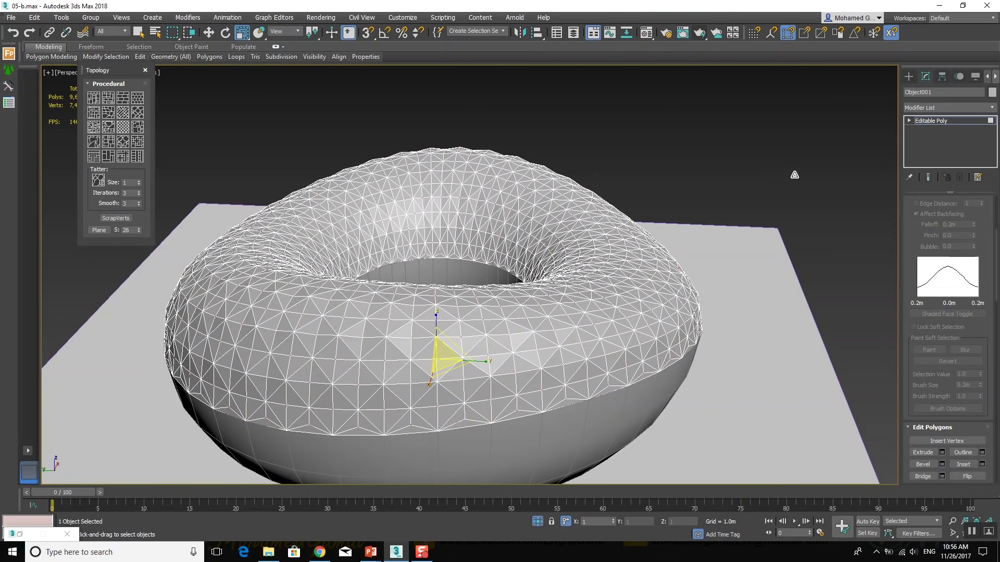
# Clear the face selection and clone the torus as a copy to its right
pyautogui.hotkey('ctrl', 'd')
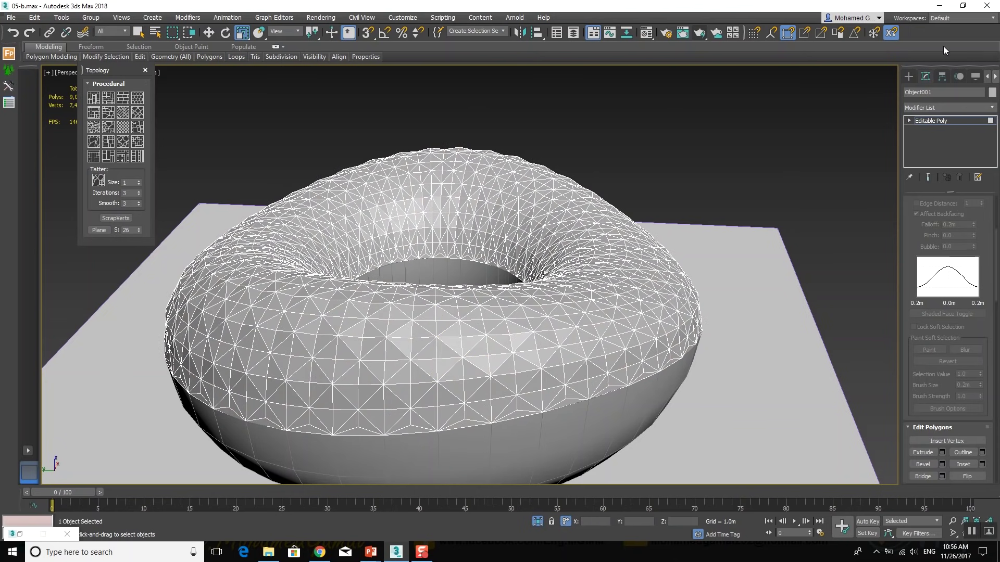
pyautogui.click(951, 120)
pyautogui.scroll(-3, 377, 145)
pyautogui.scroll(-3, 377, 146)
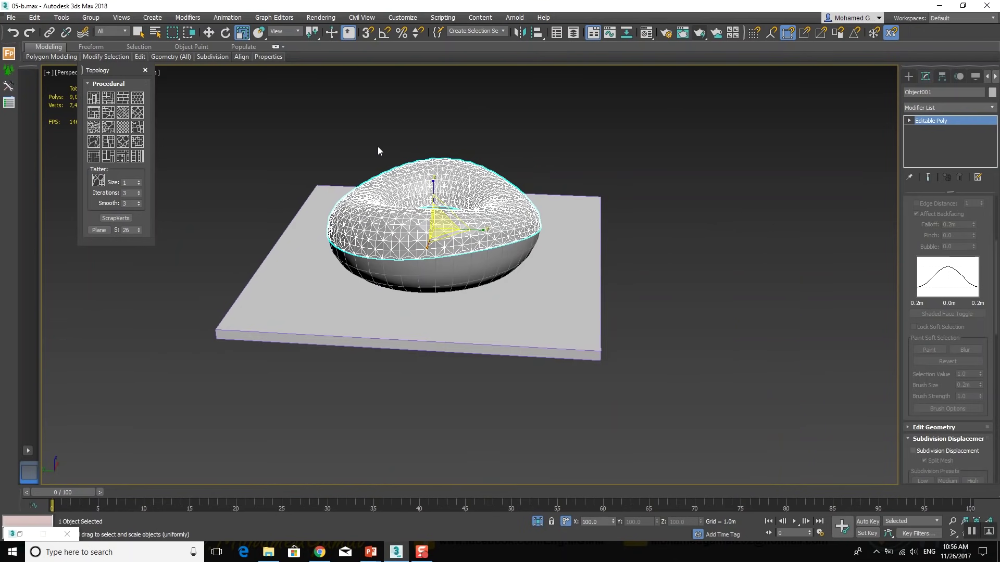
pyautogui.moveTo(378, 151)
pyautogui.keyDown('alt'); pyautogui.mouseDown(button='middle')
pyautogui.moveTo(444, 223)
pyautogui.moveTo(407, 239)
pyautogui.mouseUp(button='middle'); pyautogui.keyUp('alt')
pyautogui.press('w')
pyautogui.keyDown('shift'); pyautogui.moveTo(372, 248); pyautogui.dragTo(627, 218); pyautogui.keyUp('shift')
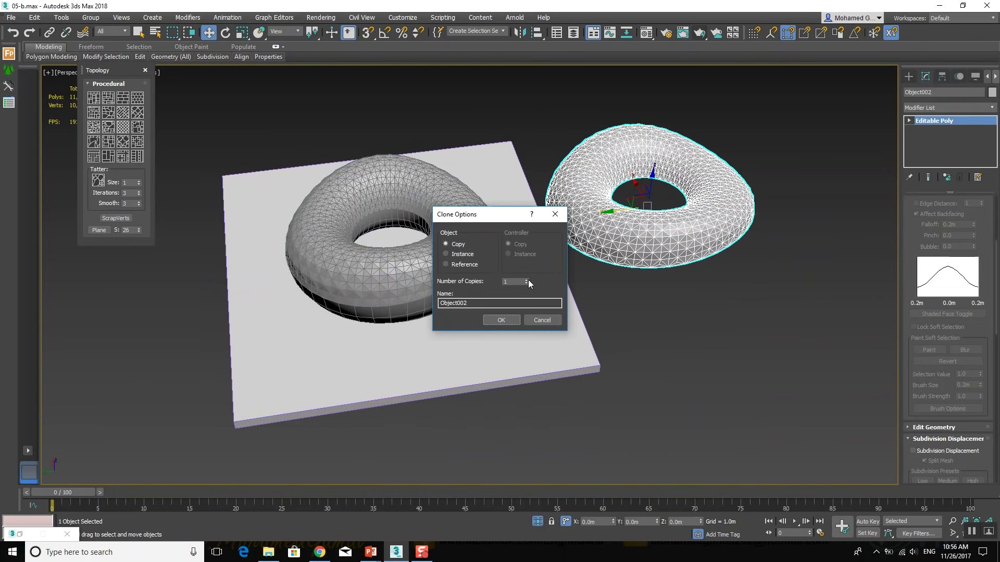
pyautogui.click(500, 321)
# Select the middle torus and switch to edge editing
pyautogui.moveTo(599, 162)
pyautogui.mouseDown(button='middle')
pyautogui.moveTo(486, 212)
pyautogui.moveTo(484, 201)
pyautogui.mouseUp(button='middle')
pyautogui.click(562, 256)
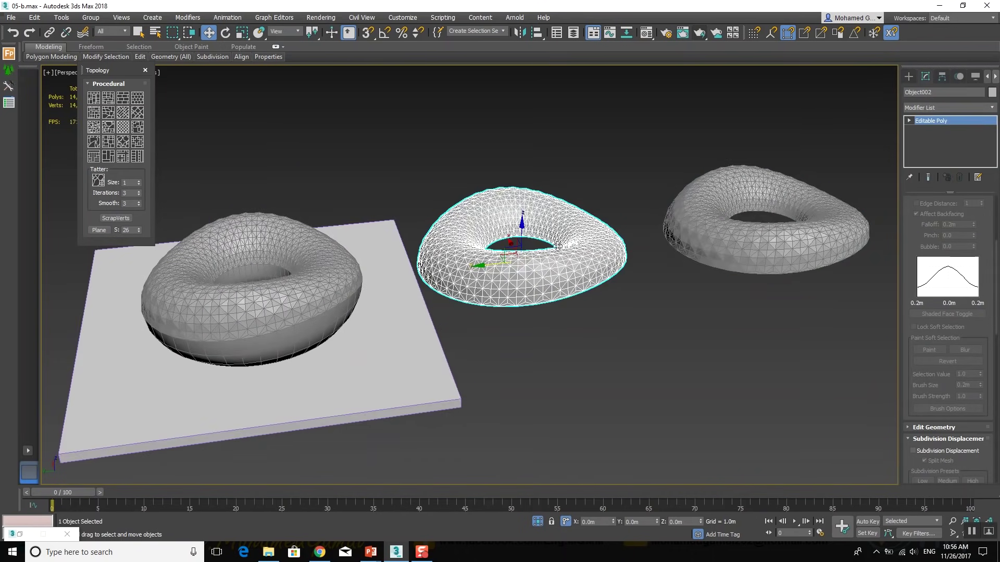
pyautogui.press('2')
pyautogui.keyDown('alt'); pyautogui.moveTo(561, 251); pyautogui.dragTo(634, 172, button='middle'); pyautogui.keyUp('alt')
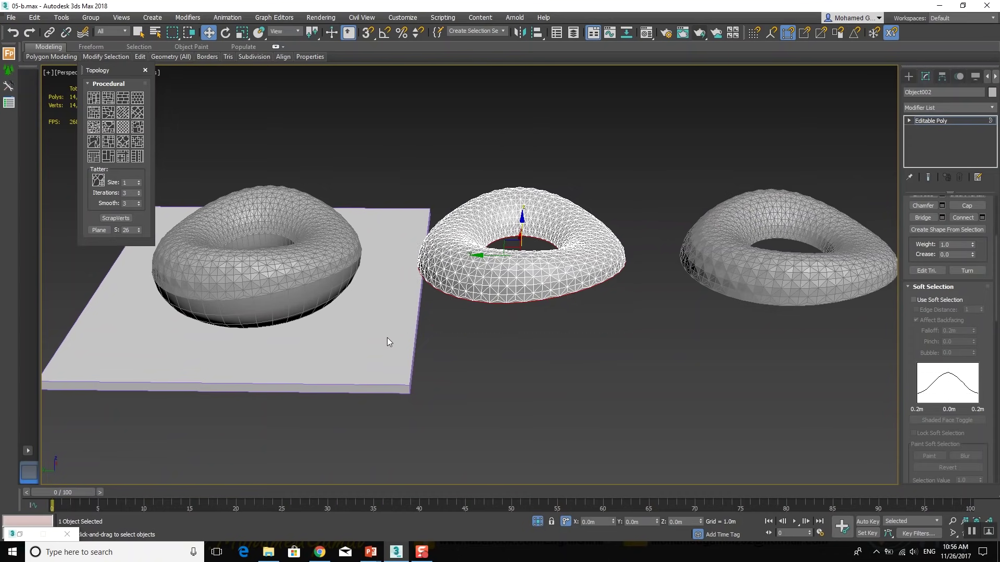
# Select edges on the middle torus's lower rim and inner hole rim
pyautogui.press('z')
pyautogui.scroll(3, 520, 325)
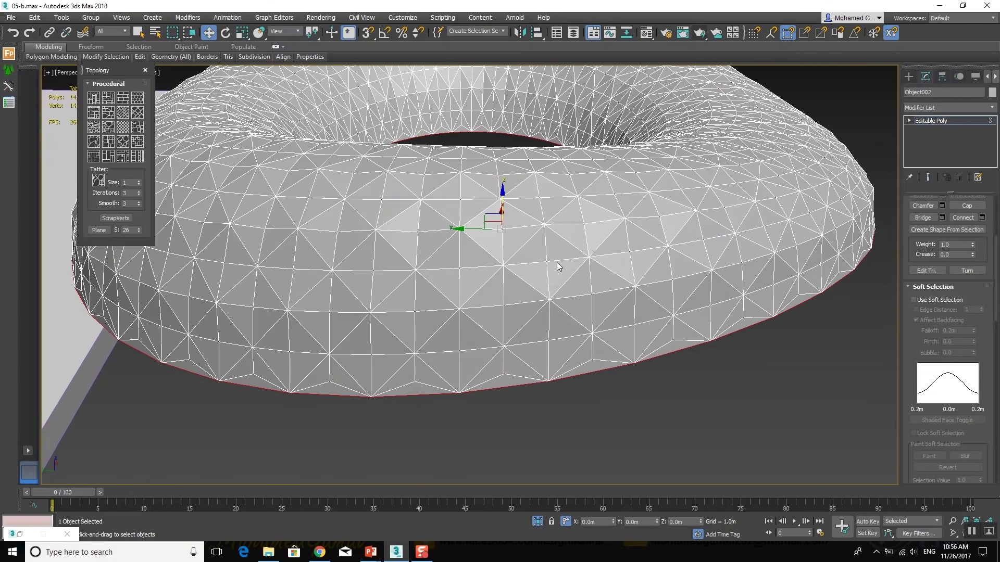
pyautogui.click(502, 371)
pyautogui.keyDown('alt'); pyautogui.moveTo(498, 388); pyautogui.dragTo(515, 460, button='middle'); pyautogui.keyUp('alt')
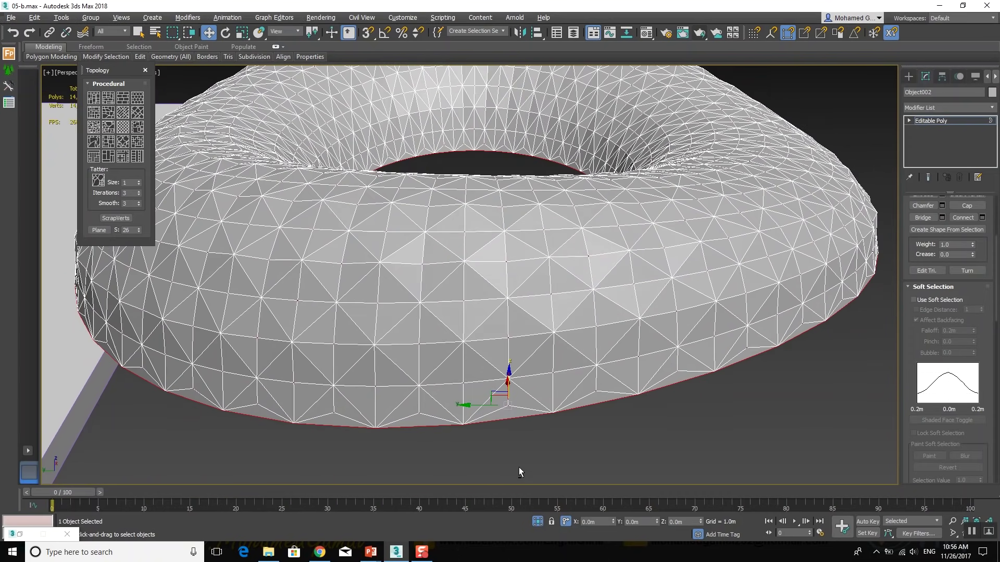
pyautogui.click(478, 169)
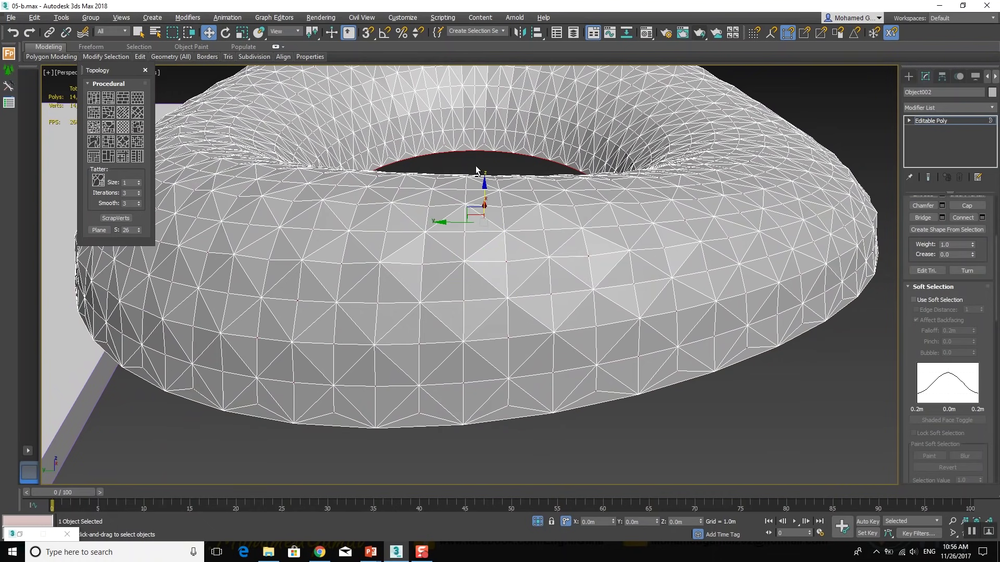
pyautogui.scroll(-2, 471, 244)
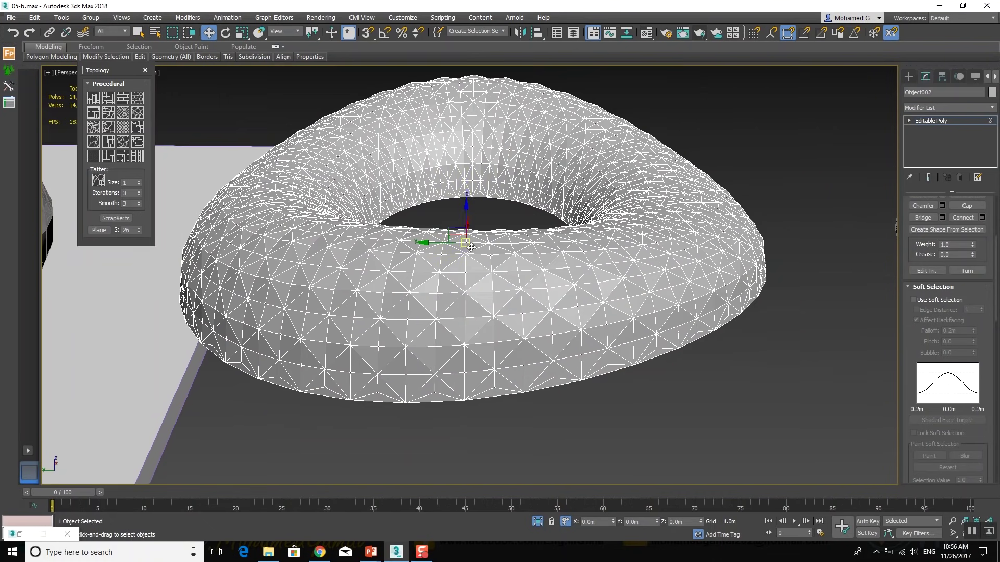
# Scale the selected edges down to about 82% to form thin diamond-lattice struts
pyautogui.rightClick(472, 245)
pyautogui.click(501, 272)
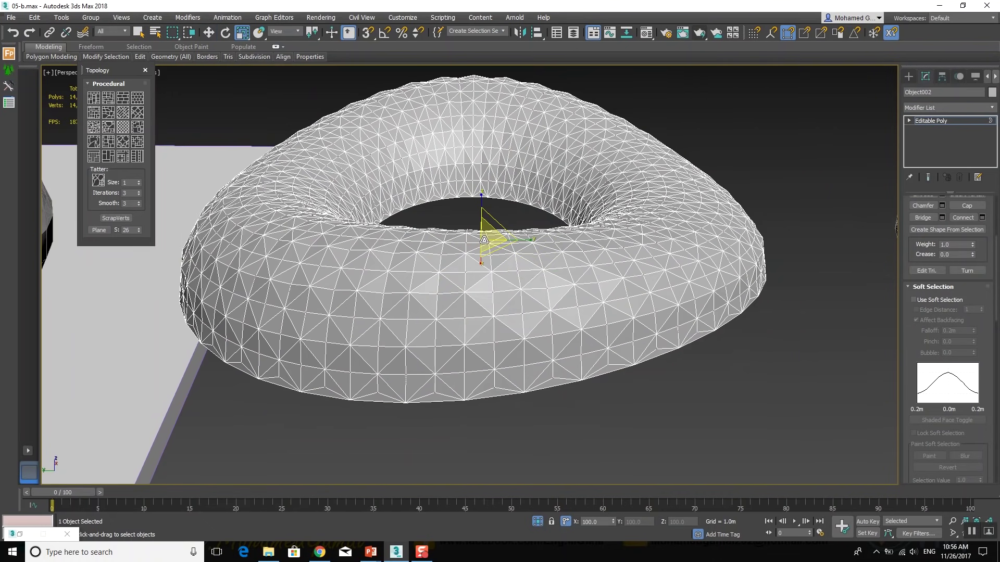
pyautogui.moveTo(487, 240)
pyautogui.mouseDown()
pyautogui.moveTo(493, 254)
pyautogui.moveTo(256, 196)
pyautogui.moveTo(893, 225)
pyautogui.moveTo(788, 495)
pyautogui.mouseUp()
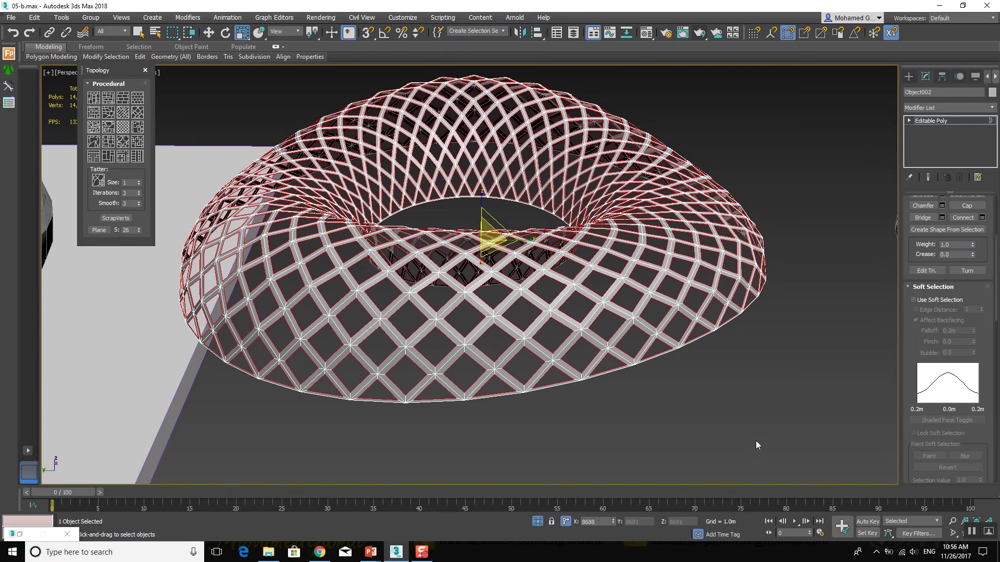
pyautogui.moveTo(755, 445); pyautogui.dragTo(751, 452)
pyautogui.moveTo(751, 452); pyautogui.dragTo(513, 362, button='middle')
pyautogui.scroll(-3, 439, 366)
pyautogui.moveTo(439, 366)
pyautogui.mouseDown(button='middle')
pyautogui.moveTo(551, 336)
pyautogui.moveTo(535, 346)
pyautogui.mouseUp(button='middle')
# Box-select the right-hand torus and enter Border sub-object mode
pyautogui.moveTo(853, 174); pyautogui.dragTo(591, 444)
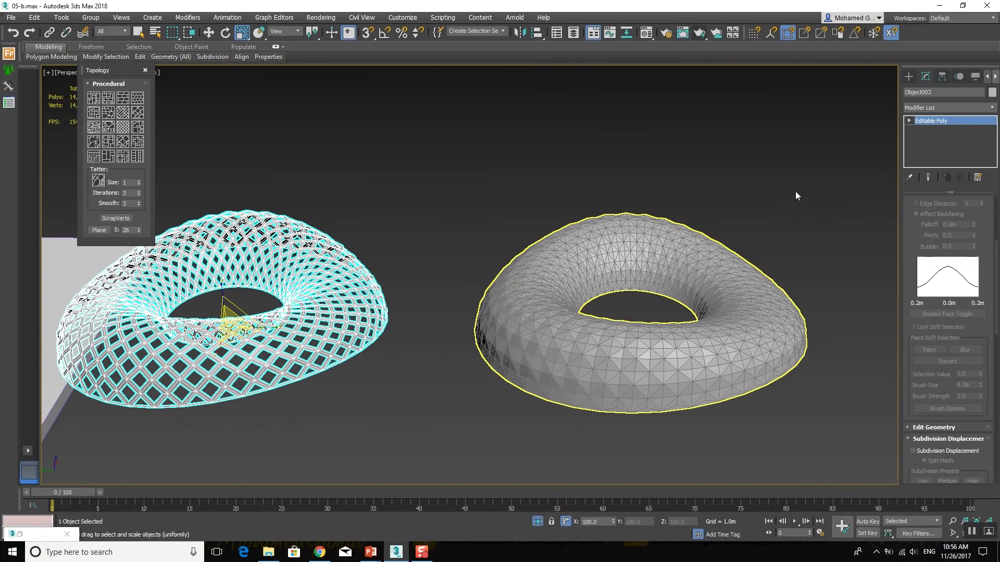
pyautogui.moveTo(475, 456); pyautogui.dragTo(476, 453)
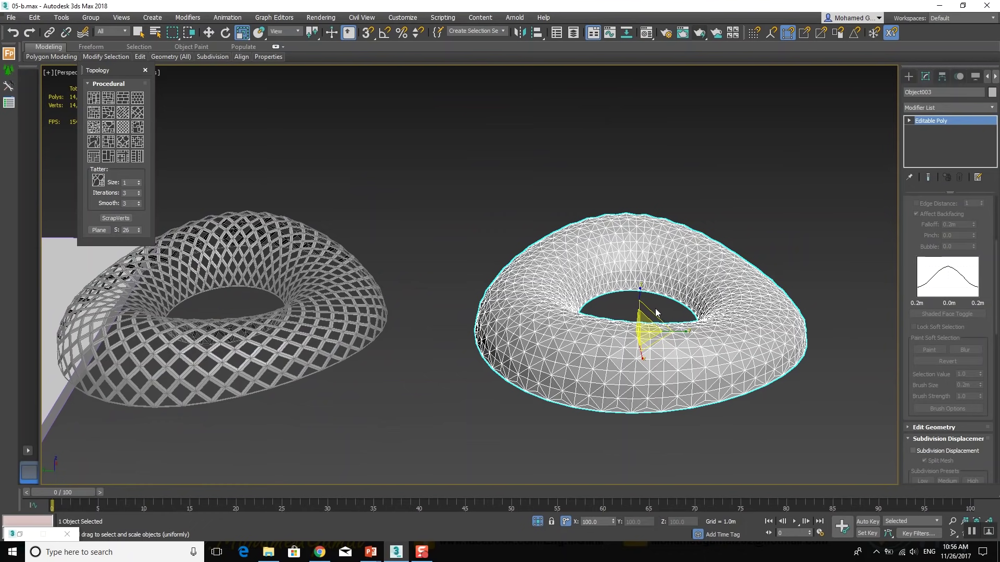
pyautogui.press('3')
pyautogui.scroll(4, 672, 317)
pyautogui.scroll(5, 610, 262)
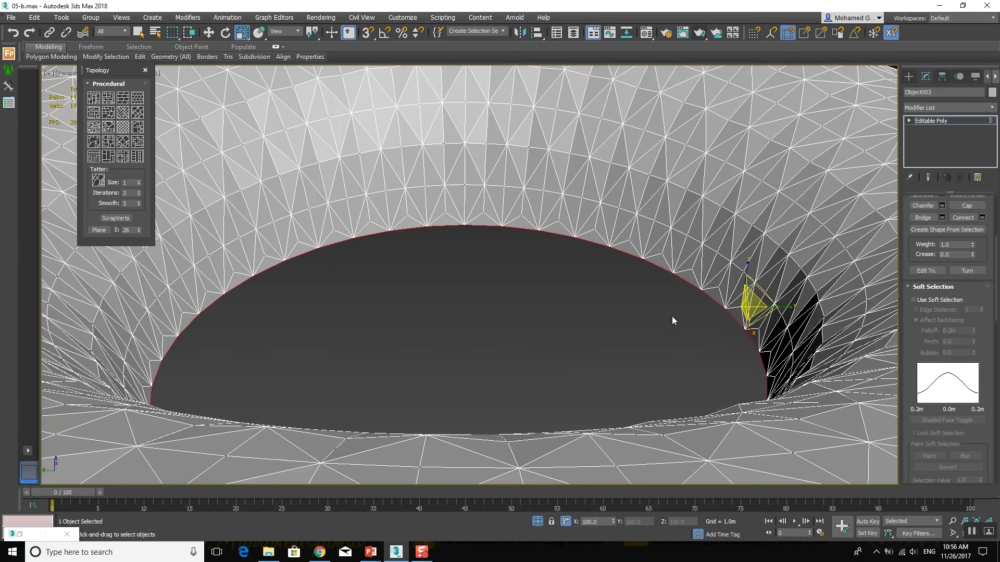
pyautogui.scroll(-1, 588, 249)
pyautogui.scroll(-2, 572, 276)
pyautogui.scroll(-2, 560, 312)
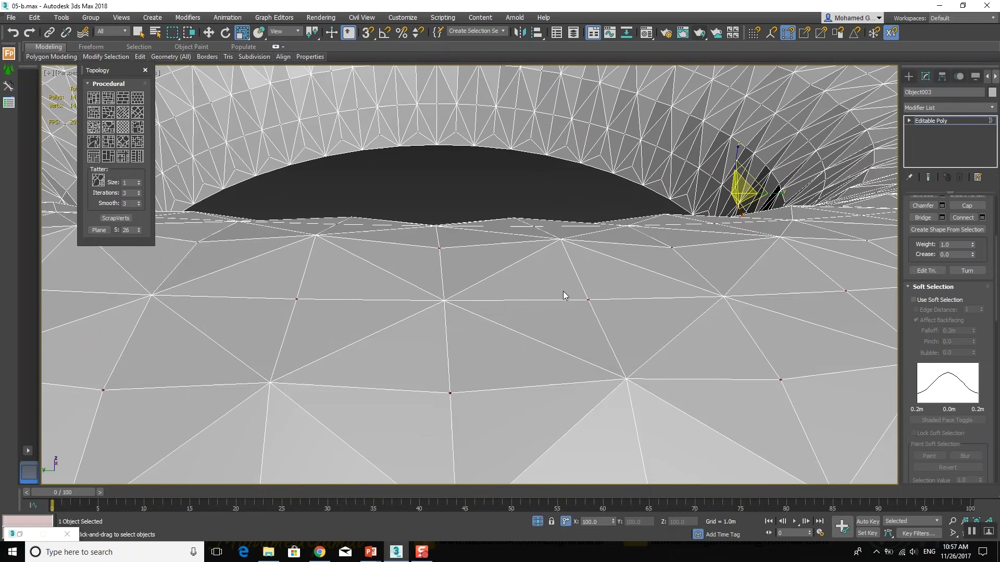
pyautogui.scroll(-2, 554, 349)
pyautogui.scroll(-2, 547, 373)
pyautogui.scroll(-3, 545, 376)
pyautogui.scroll(-2, 541, 427)
# Select elements on the right torus's front rim with the Move tool active
pyautogui.click(528, 461)
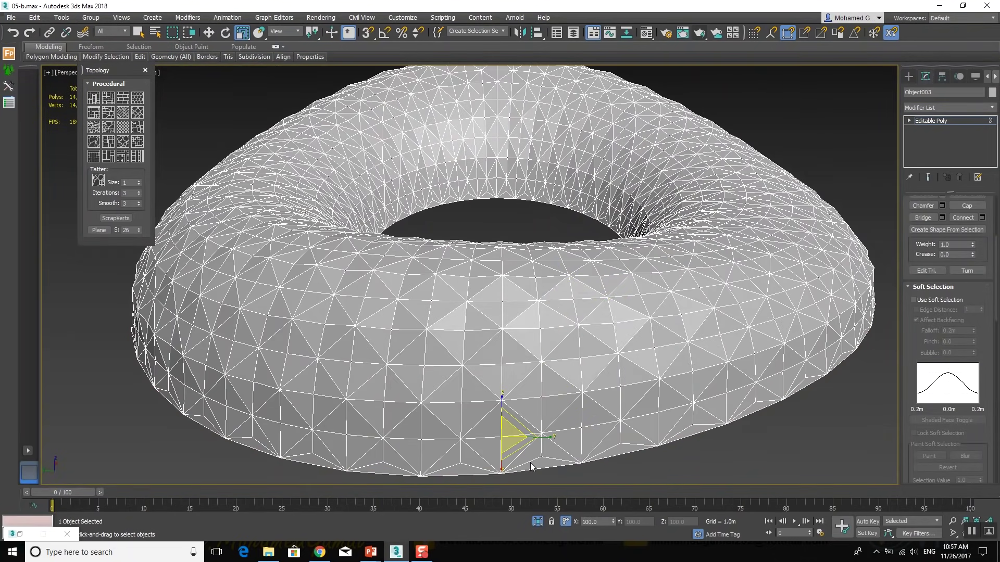
pyautogui.scroll(-2, 531, 465)
pyautogui.press('w')
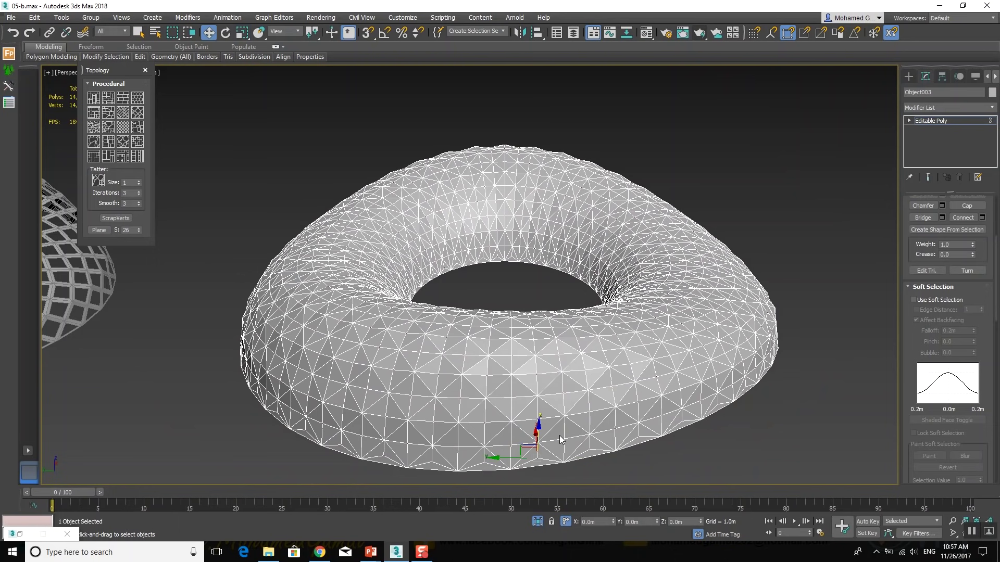
pyautogui.click(560, 435)
pyautogui.scroll(-3, 932, 344)
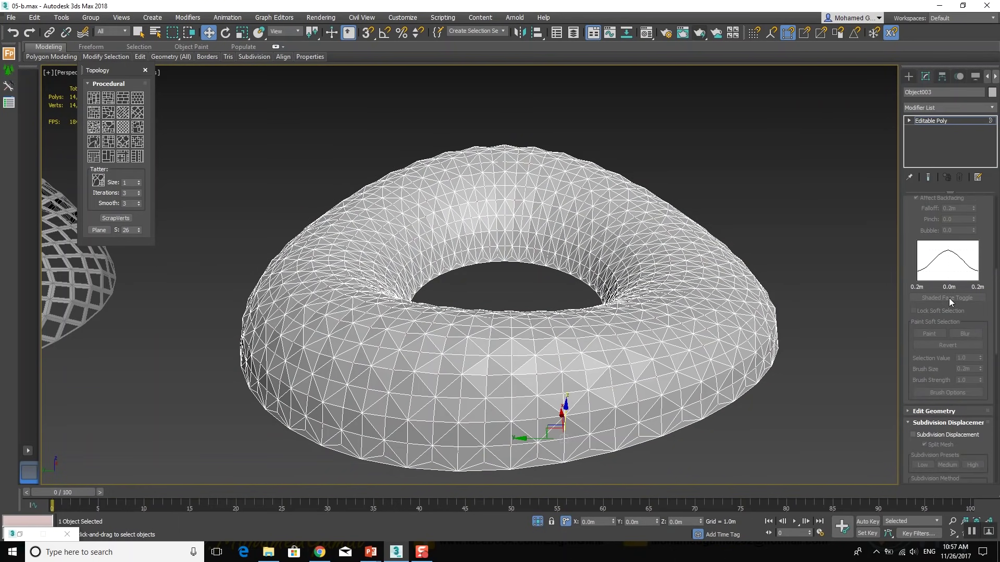
pyautogui.scroll(-3, 946, 357)
pyautogui.scroll(-3, 945, 352)
pyautogui.scroll(-3, 945, 353)
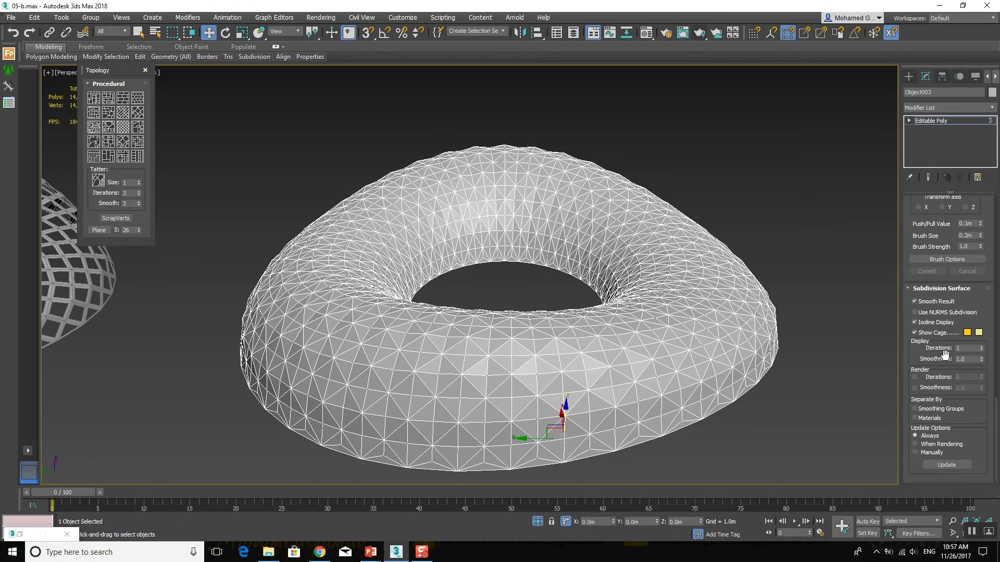
pyautogui.scroll(3, 944, 357)
pyautogui.scroll(3, 944, 357)
pyautogui.scroll(3, 943, 354)
pyautogui.scroll(3, 944, 353)
pyautogui.scroll(3, 943, 353)
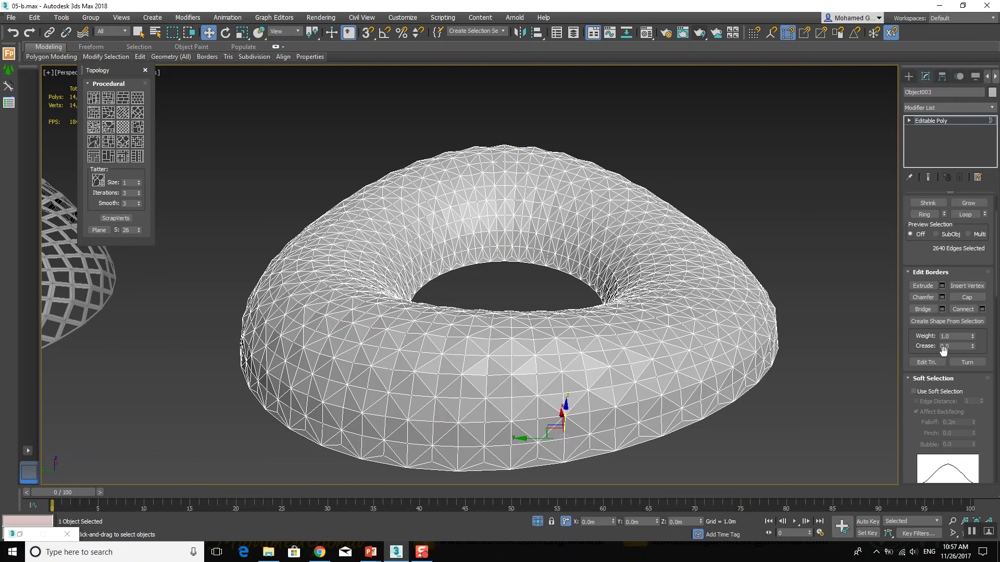
# Push the right torus surface outward to 1.073m in Edit Geometry, forming spikes
pyautogui.click(948, 272)
pyautogui.click(949, 296)
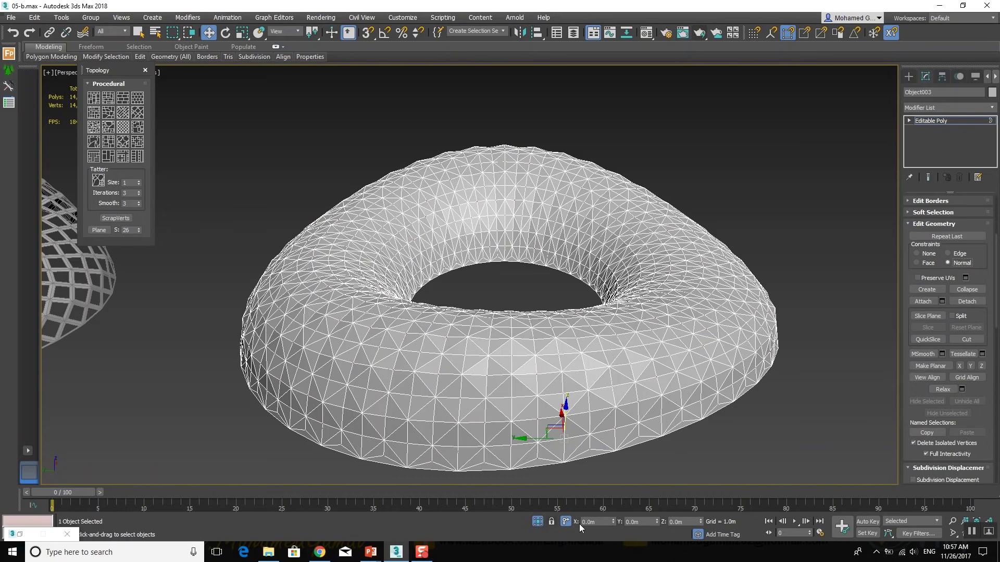
pyautogui.moveTo(614, 523); pyautogui.dragTo(613, 515)
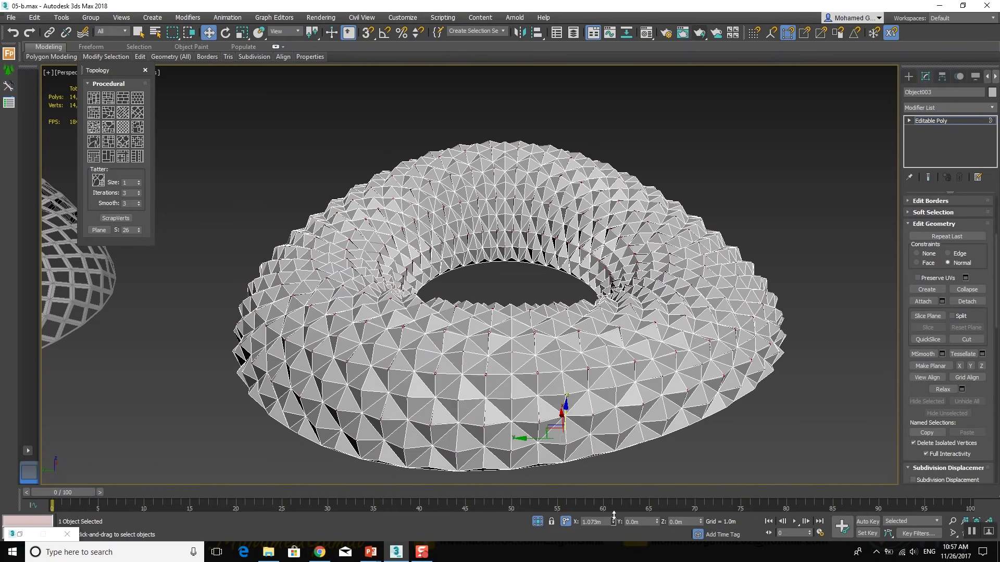
pyautogui.scroll(-2, 639, 351)
pyautogui.scroll(-2, 639, 351)
pyautogui.scroll(-2, 639, 351)
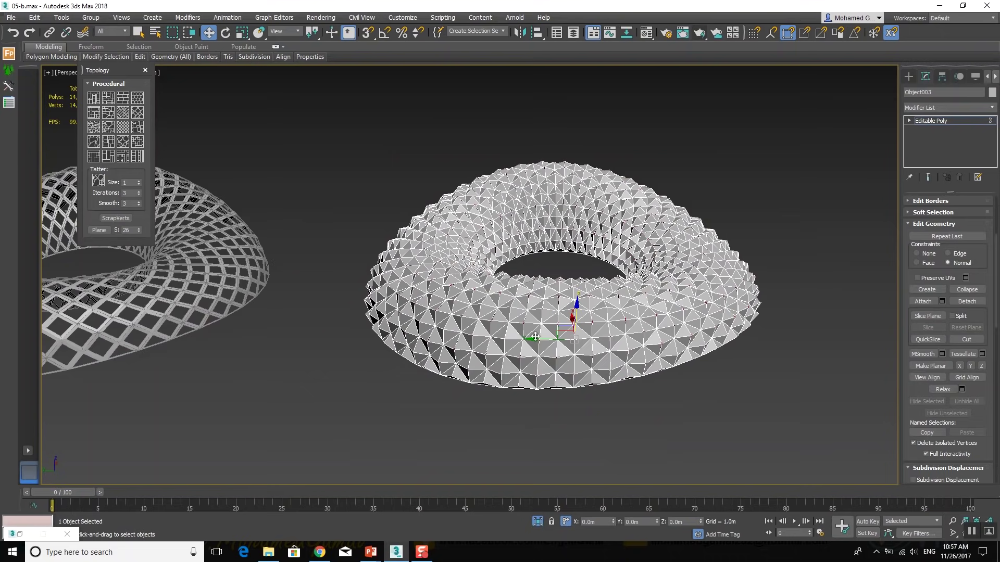
pyautogui.scroll(-1, 639, 351)
pyautogui.moveTo(640, 351); pyautogui.dragTo(846, 349, button='middle')
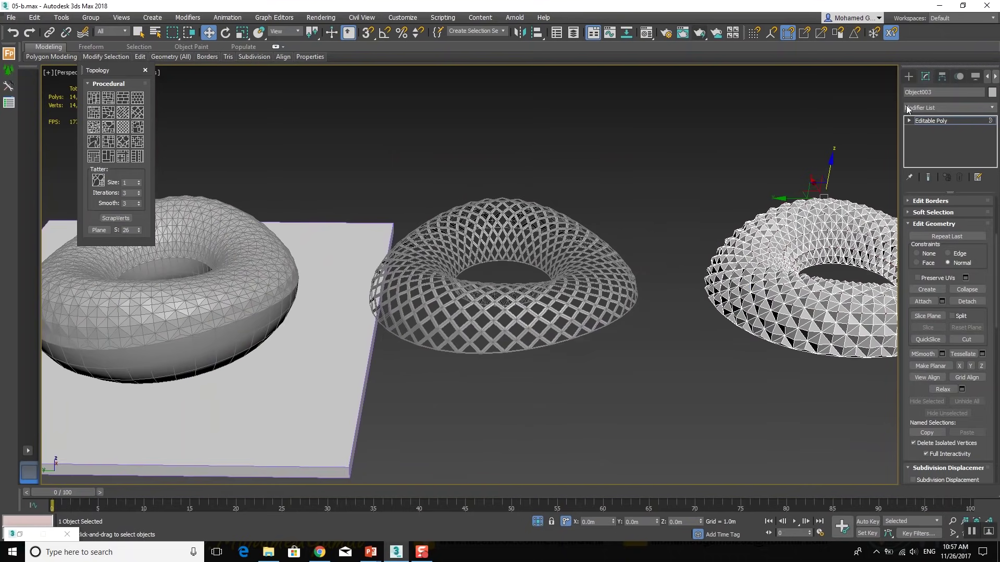
# Select the front torus Object001 and show its Editable Poly stack in the Modify panel
pyautogui.click(909, 76)
pyautogui.moveTo(397, 310); pyautogui.dragTo(511, 342, button='middle')
pyautogui.click(261, 357)
pyautogui.moveTo(262, 358)
pyautogui.keyDown('alt'); pyautogui.mouseDown(button='middle')
pyautogui.moveTo(310, 350)
pyautogui.moveTo(295, 383)
pyautogui.moveTo(312, 368)
pyautogui.mouseUp(button='middle'); pyautogui.keyUp('alt')
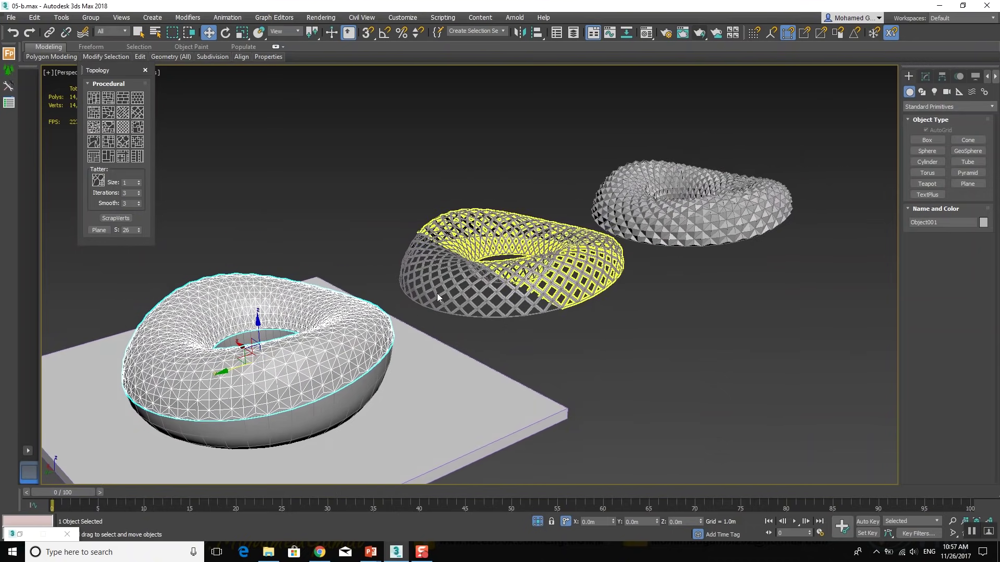
pyautogui.moveTo(348, 318); pyautogui.dragTo(335, 323, button='middle')
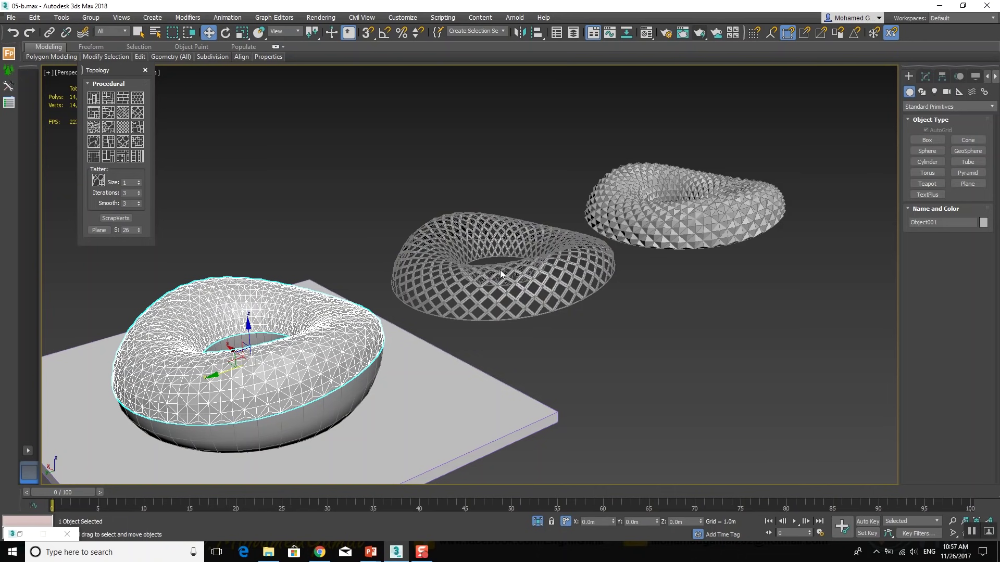
pyautogui.keyDown('alt'); pyautogui.moveTo(648, 223); pyautogui.dragTo(453, 250, button='middle'); pyautogui.keyUp('alt')
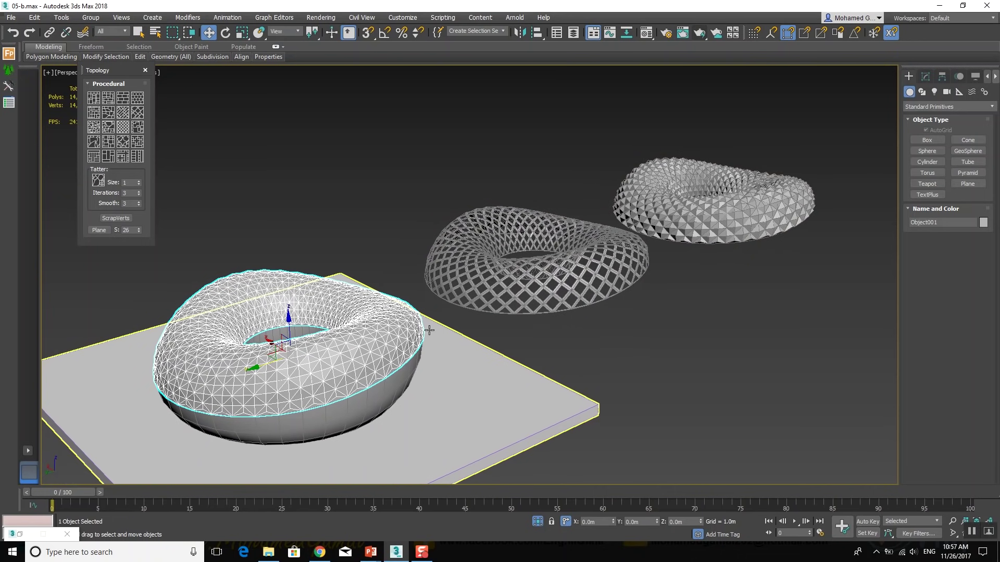
pyautogui.click(926, 76)
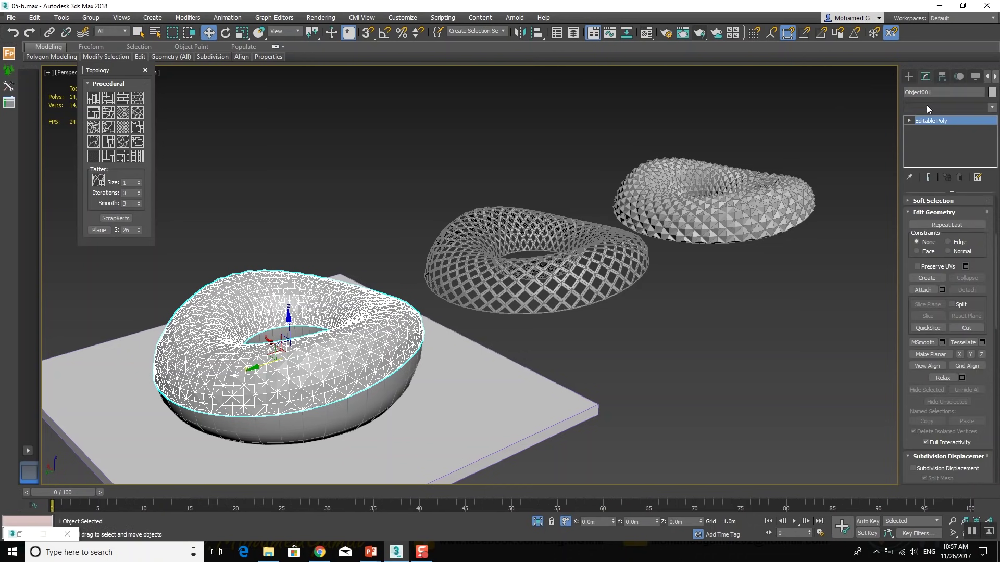
# Add a Morpher modifier to the front torus Object001
pyautogui.click(926, 106)
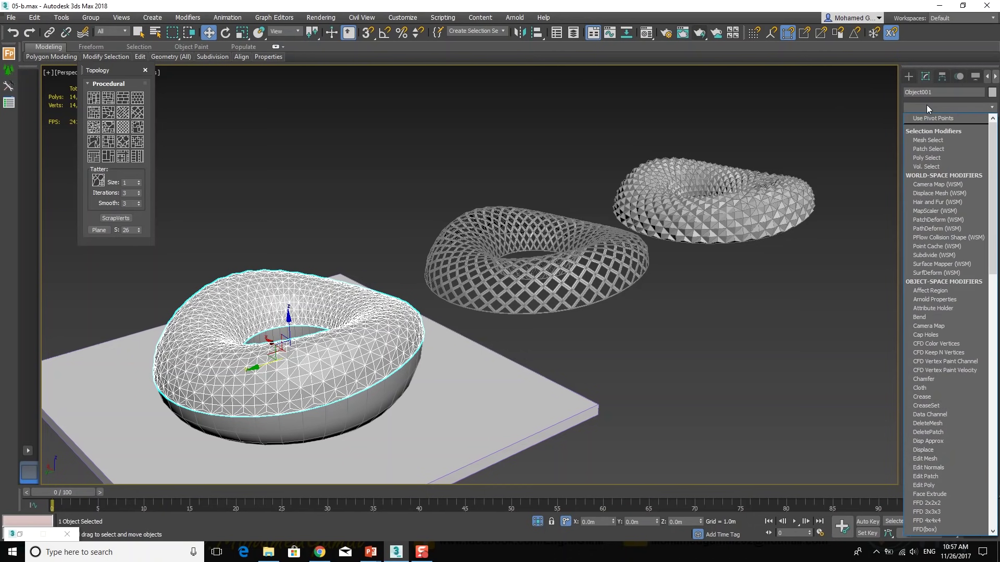
pyautogui.write('mo')
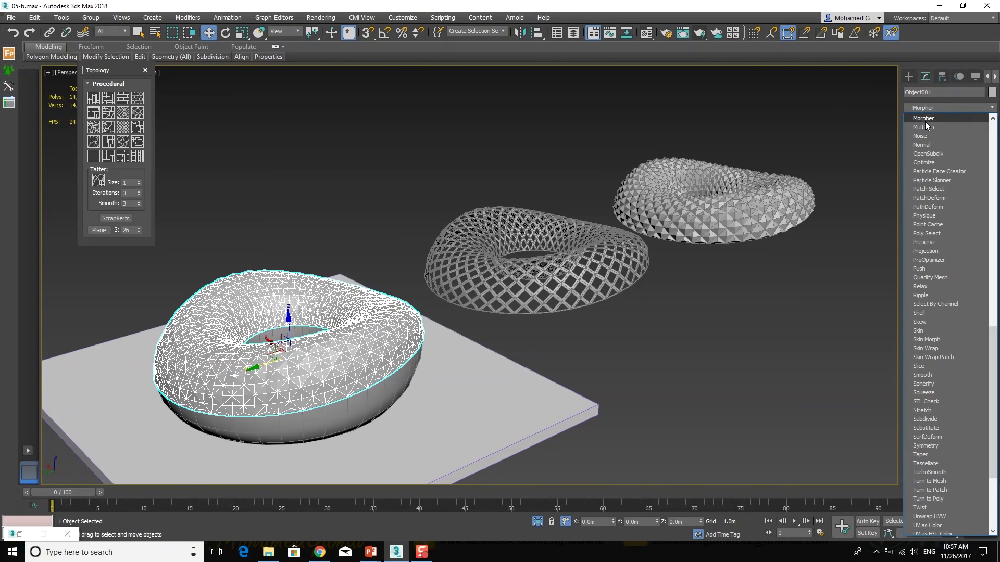
pyautogui.click(925, 120)
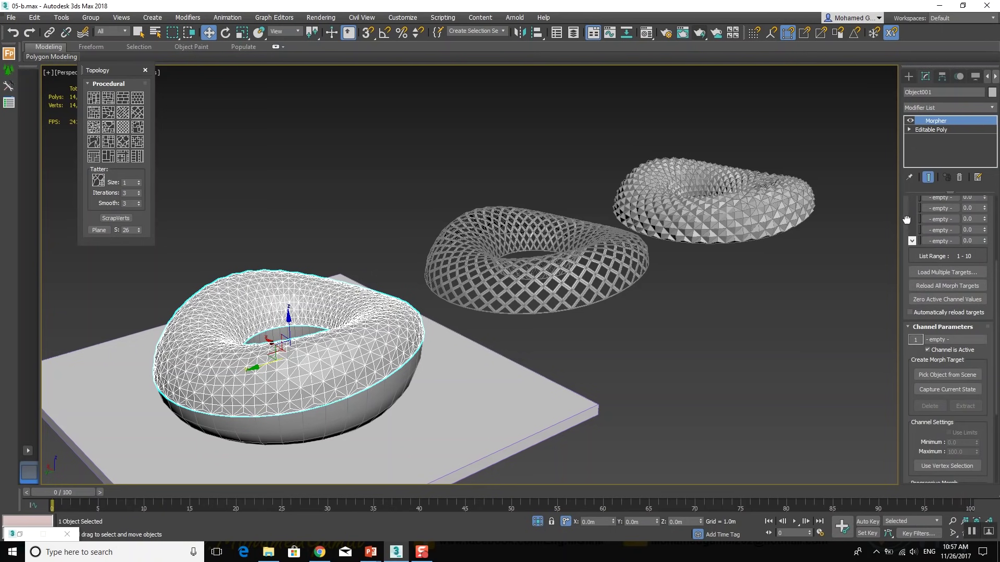
pyautogui.moveTo(906, 224); pyautogui.dragTo(903, 335)
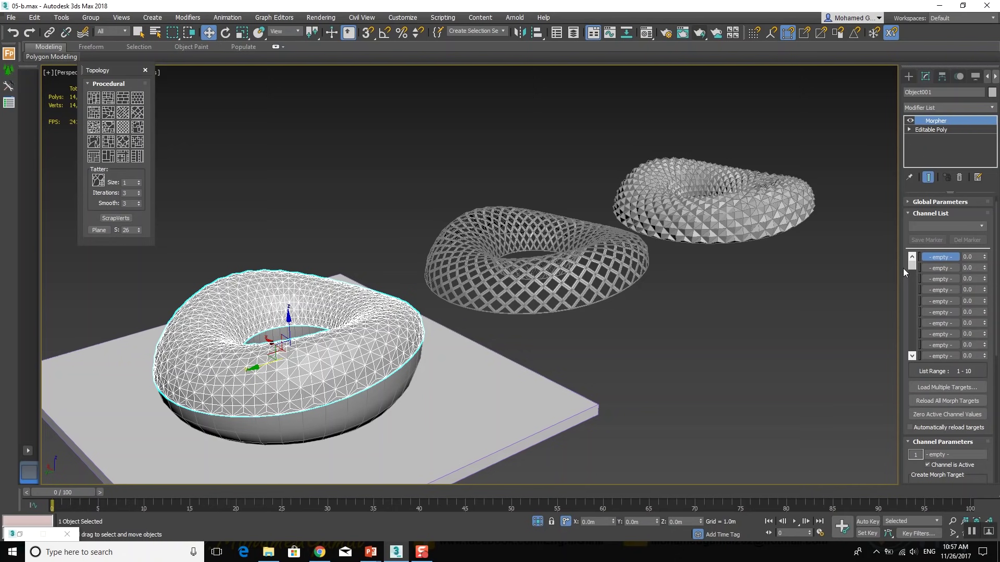
pyautogui.scroll(-2, 906, 277)
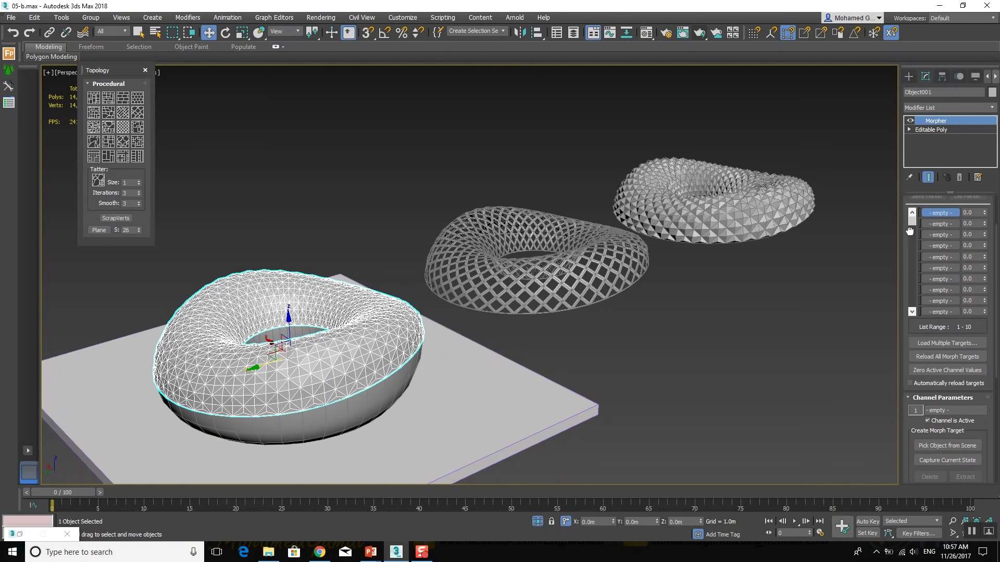
# Load lattice torus Object002 into morph channel 1 and faceted torus Object003 into channel 2
pyautogui.click(932, 439)
pyautogui.click(597, 276)
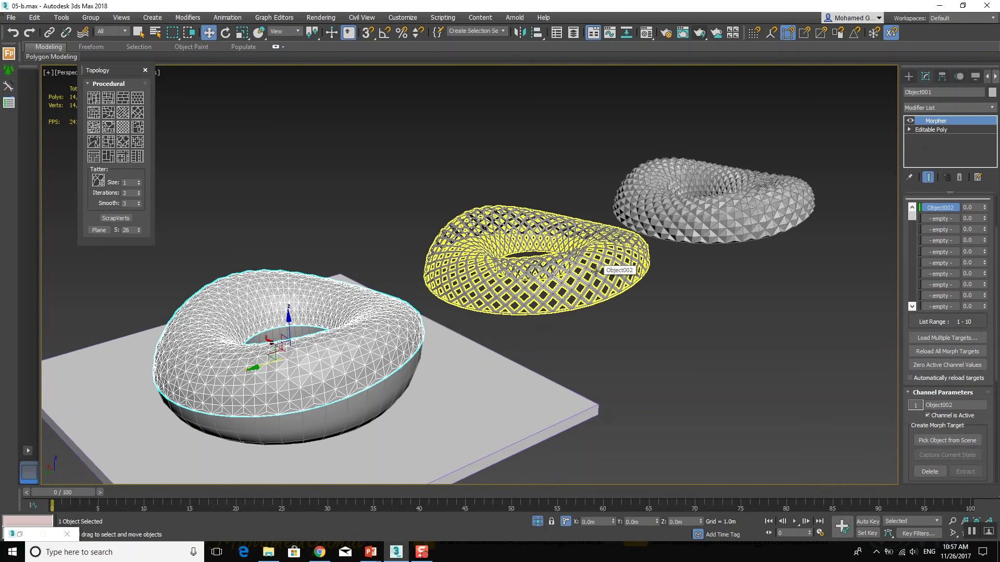
pyautogui.click(941, 219)
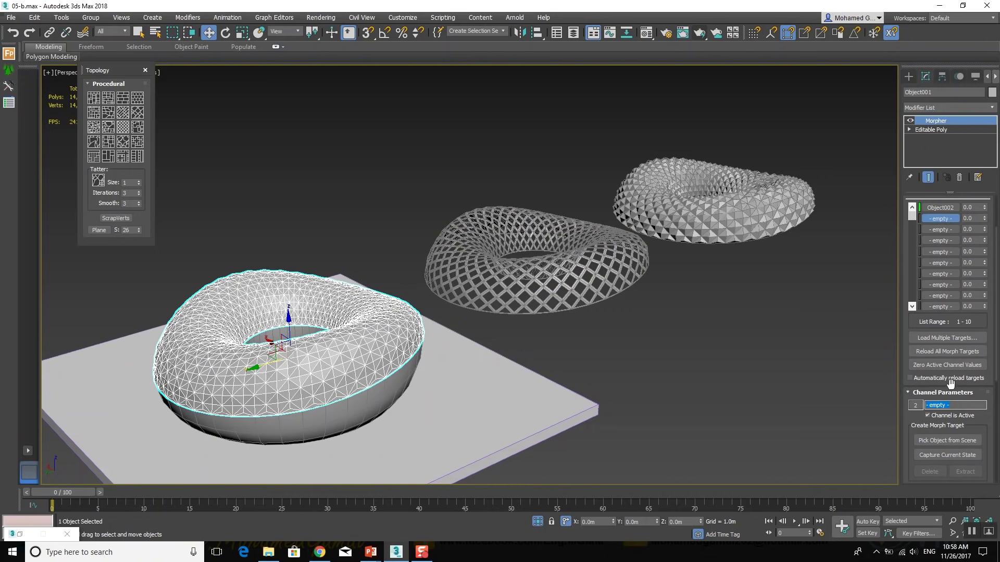
pyautogui.click(947, 441)
pyautogui.click(740, 225)
pyautogui.moveTo(739, 225)
pyautogui.keyDown('alt'); pyautogui.mouseDown(button='middle')
pyautogui.moveTo(509, 214)
pyautogui.moveTo(399, 194)
pyautogui.mouseUp(button='middle'); pyautogui.keyUp('alt')
pyautogui.click(399, 194)
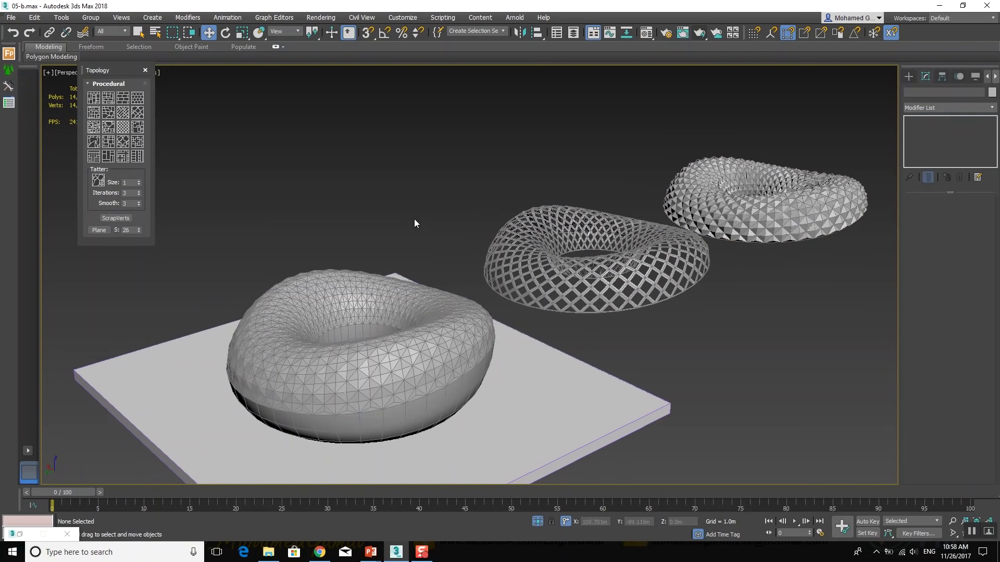
# Reselect the front torus and drag both morph channels to preview the lattice and faceted shapes
pyautogui.click(426, 360)
pyautogui.press('F4')
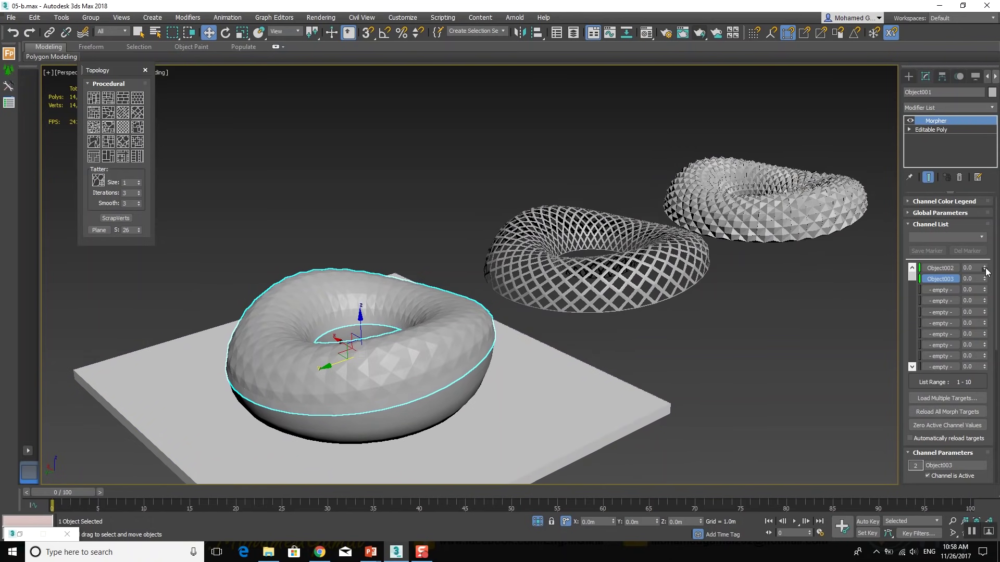
pyautogui.moveTo(986, 255)
pyautogui.mouseDown()
pyautogui.moveTo(970, 223)
pyautogui.moveTo(965, 250)
pyautogui.mouseUp()
pyautogui.moveTo(986, 280); pyautogui.dragTo(992, 259)
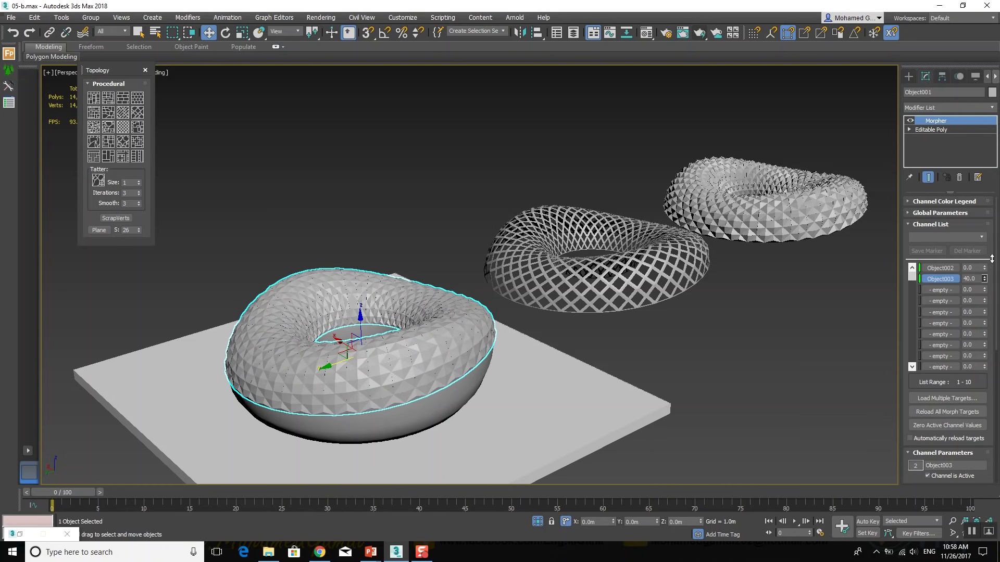
pyautogui.moveTo(986, 264); pyautogui.dragTo(989, 249)
# Reset both morph channels to 0 and return to the Editable Poly base
pyautogui.scroll(2, 299, 391)
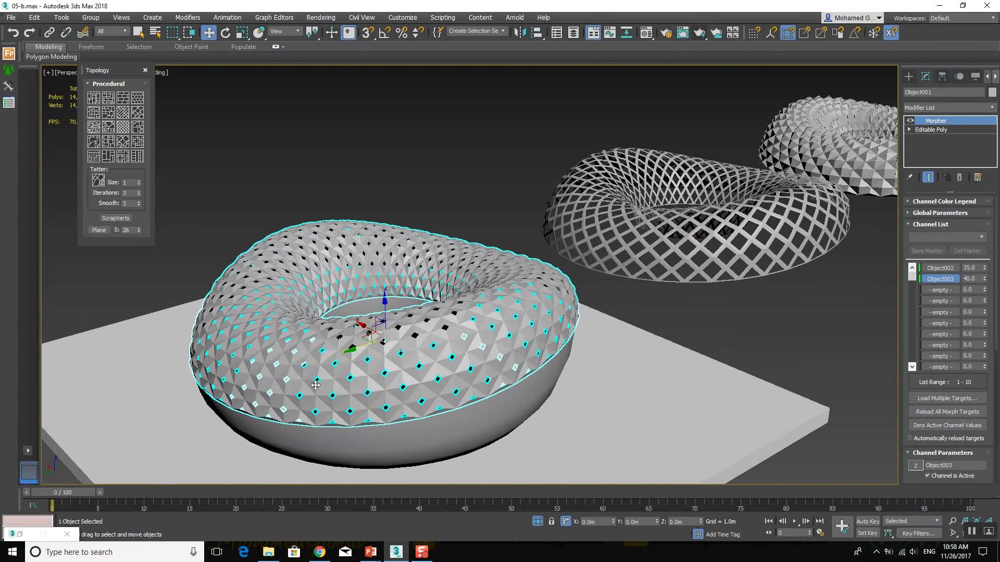
pyautogui.scroll(2, 315, 386)
pyautogui.keyDown('alt'); pyautogui.moveTo(525, 363); pyautogui.dragTo(776, 266, button='middle'); pyautogui.keyUp('alt')
pyautogui.rightClick(985, 279)
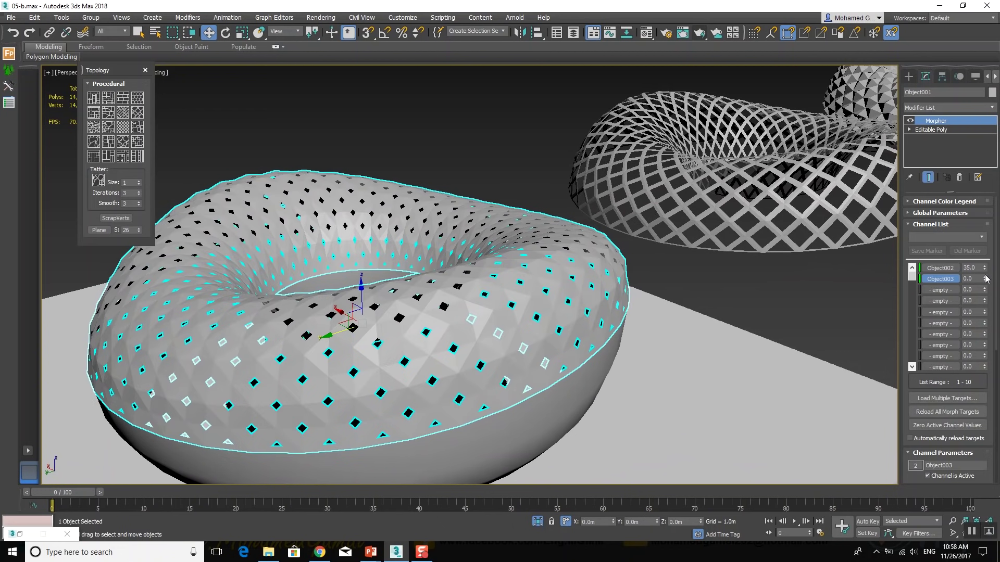
pyautogui.rightClick(984, 268)
pyautogui.click(931, 130)
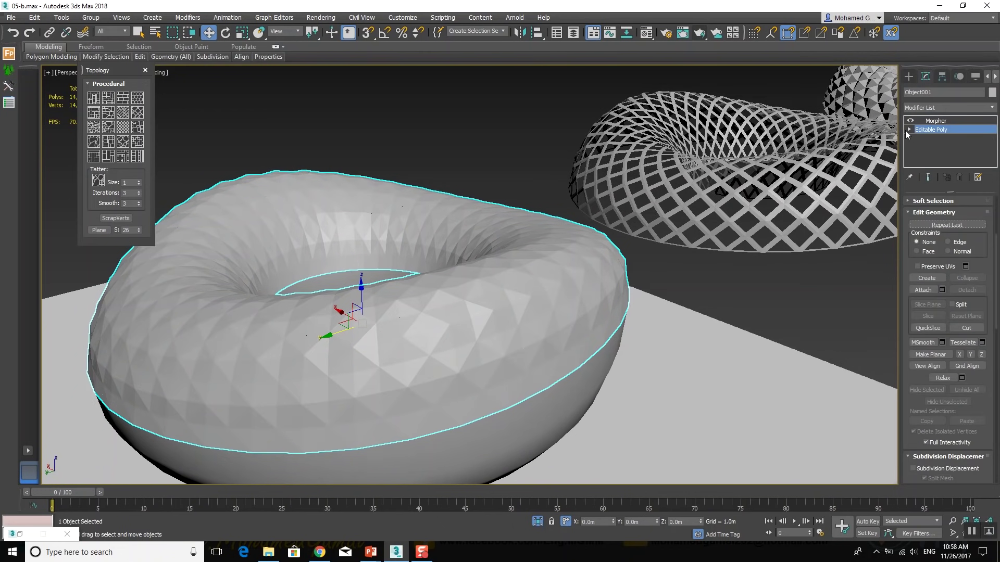
# Enter Vertex mode, enable Use Soft Selection and pick the Paint Selection Region
pyautogui.click(909, 129)
pyautogui.click(929, 138)
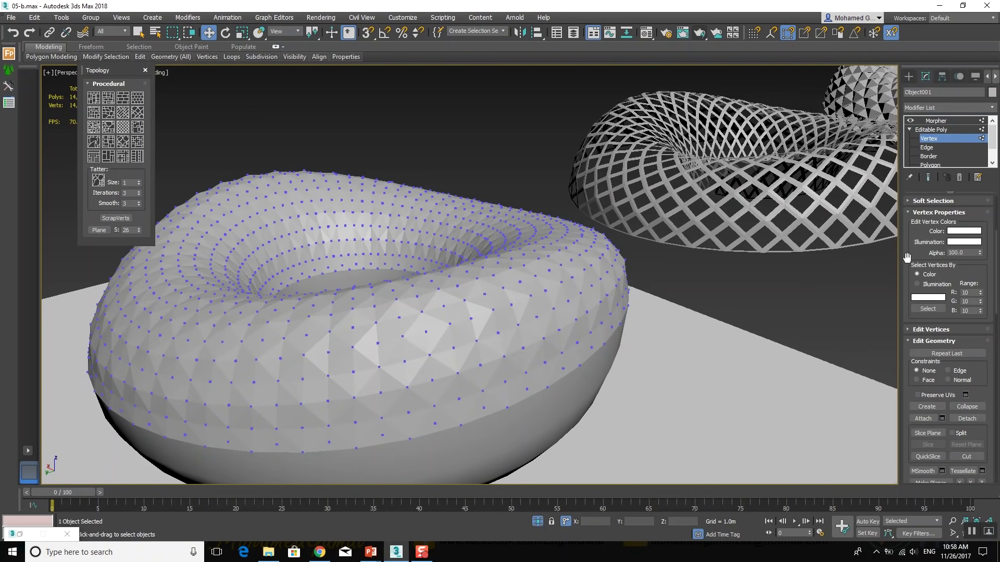
pyautogui.click(932, 200)
pyautogui.click(939, 236)
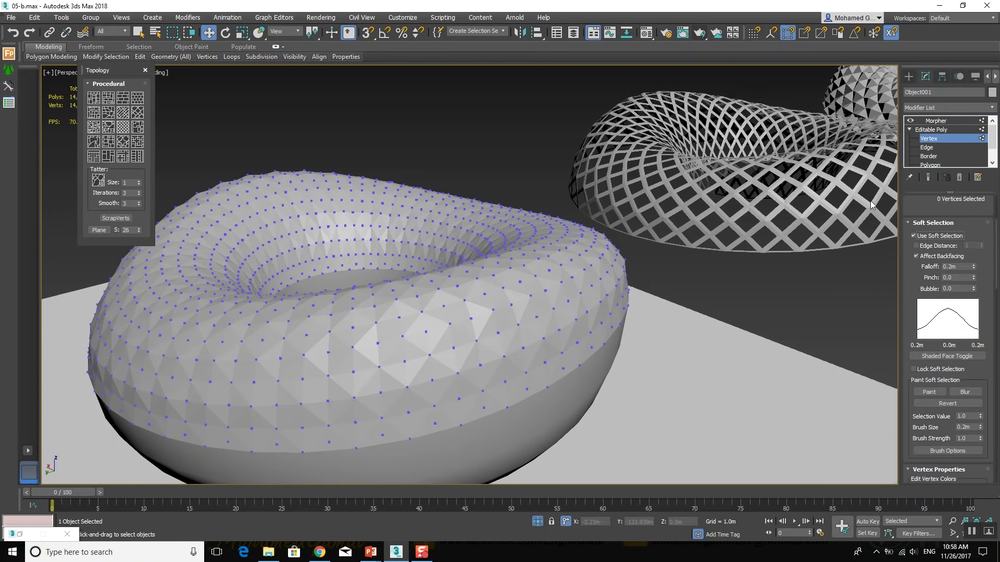
pyautogui.click(138, 32)
pyautogui.moveTo(172, 33); pyautogui.dragTo(173, 114)
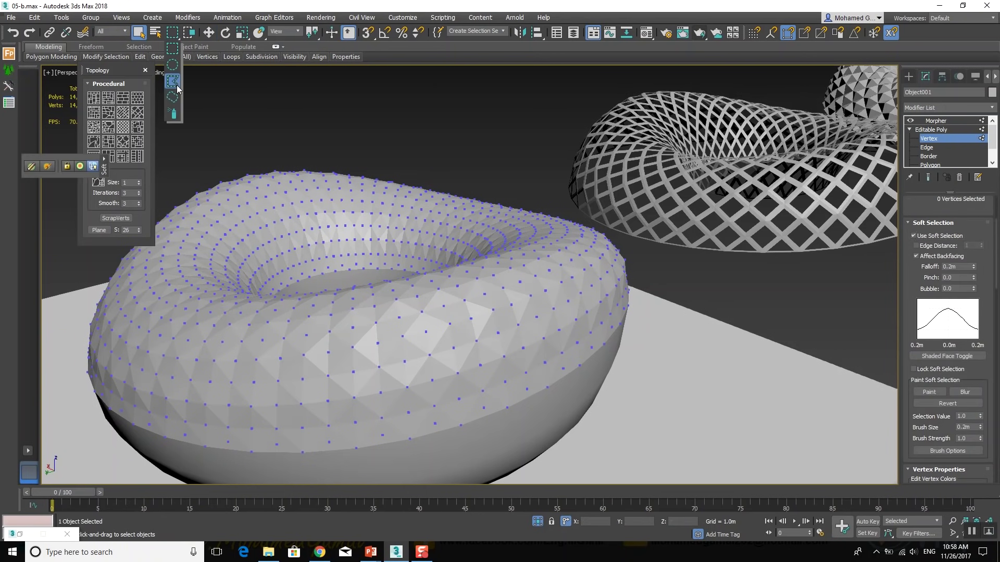
# Paint 153 vertices around the torus's inner ring with a 7.446m soft-selection falloff
pyautogui.keyDown('alt'); pyautogui.moveTo(461, 358); pyautogui.dragTo(453, 328, button='middle'); pyautogui.keyUp('alt')
pyautogui.moveTo(556, 287); pyautogui.dragTo(505, 341)
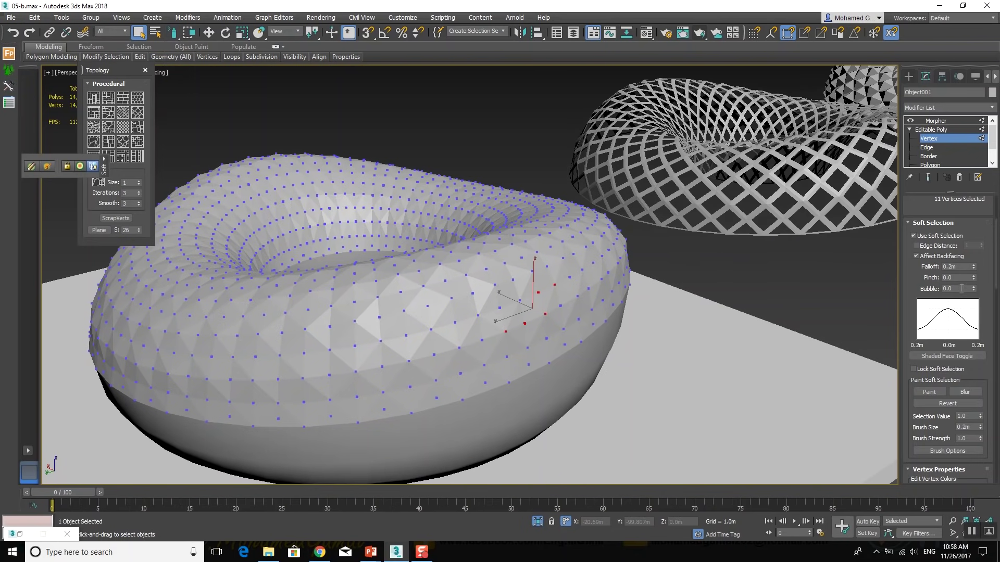
pyautogui.moveTo(973, 267); pyautogui.dragTo(974, 240)
pyautogui.moveTo(959, 117); pyautogui.dragTo(845, 521)
pyautogui.moveTo(465, 344)
pyautogui.mouseDown()
pyautogui.moveTo(346, 368)
pyautogui.moveTo(301, 352)
pyautogui.moveTo(198, 347)
pyautogui.moveTo(387, 363)
pyautogui.mouseUp()
pyautogui.moveTo(567, 285); pyautogui.dragTo(546, 293)
pyautogui.keyDown('alt'); pyautogui.moveTo(546, 293); pyautogui.dragTo(492, 329, button='middle'); pyautogui.keyUp('alt')
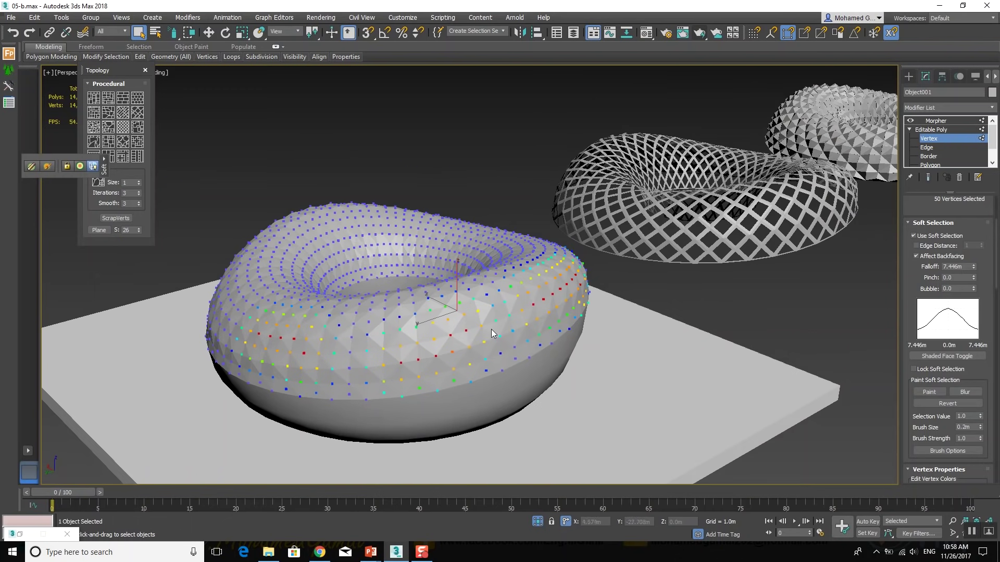
pyautogui.moveTo(363, 239); pyautogui.dragTo(483, 262)
pyautogui.keyDown('alt'); pyautogui.moveTo(475, 354); pyautogui.dragTo(471, 346, button='middle'); pyautogui.keyUp('alt')
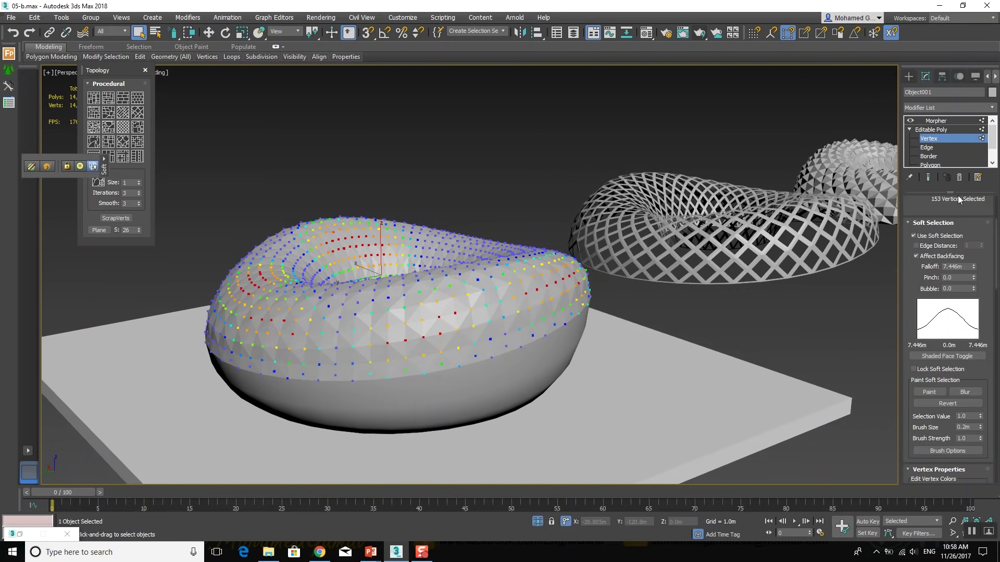
# Set Morpher channel Object002 to 66 and Object003 to 50, then return to vertex level
pyautogui.click(952, 121)
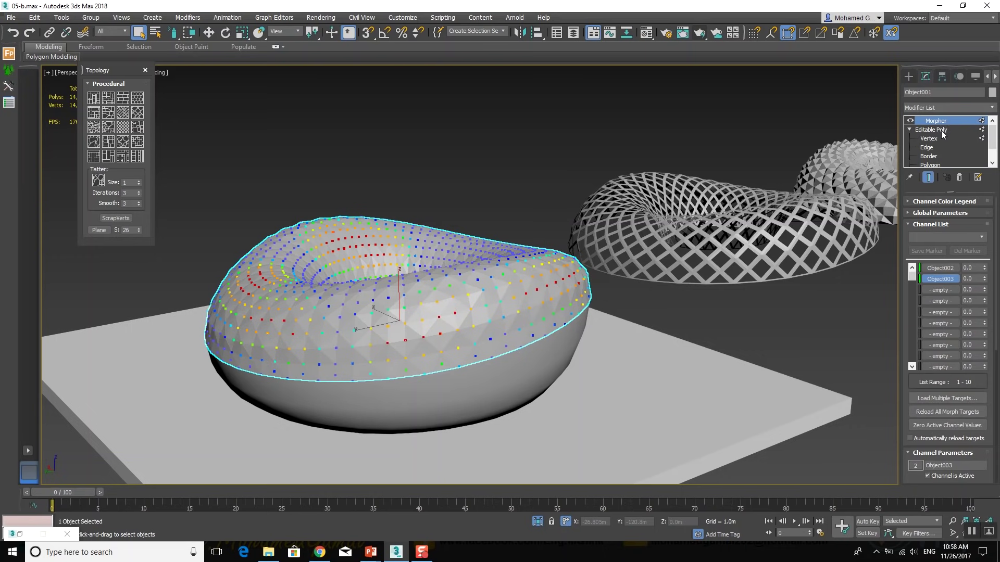
pyautogui.moveTo(984, 269); pyautogui.dragTo(988, 237)
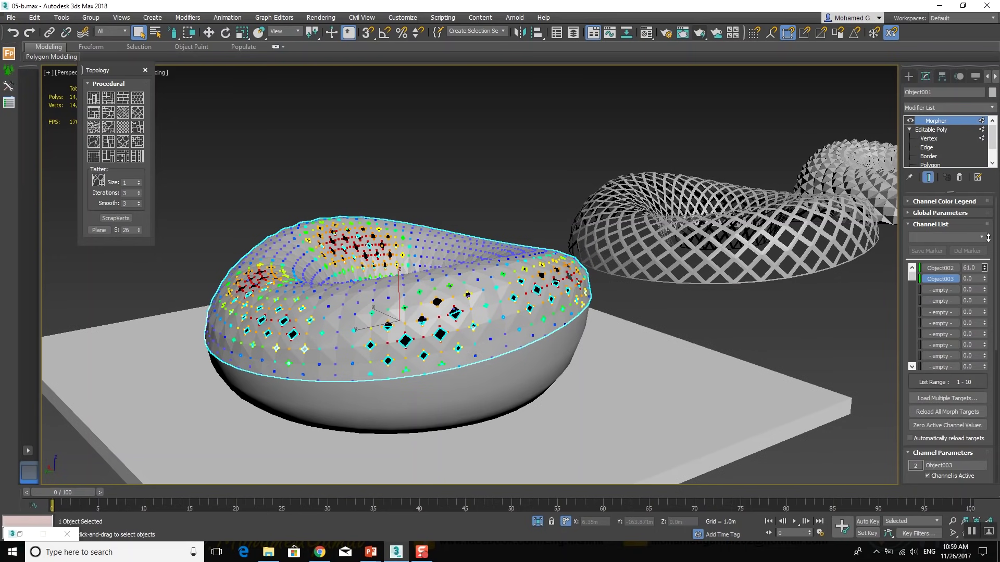
pyautogui.scroll(3, 488, 300)
pyautogui.moveTo(474, 287); pyautogui.dragTo(488, 300, button='middle')
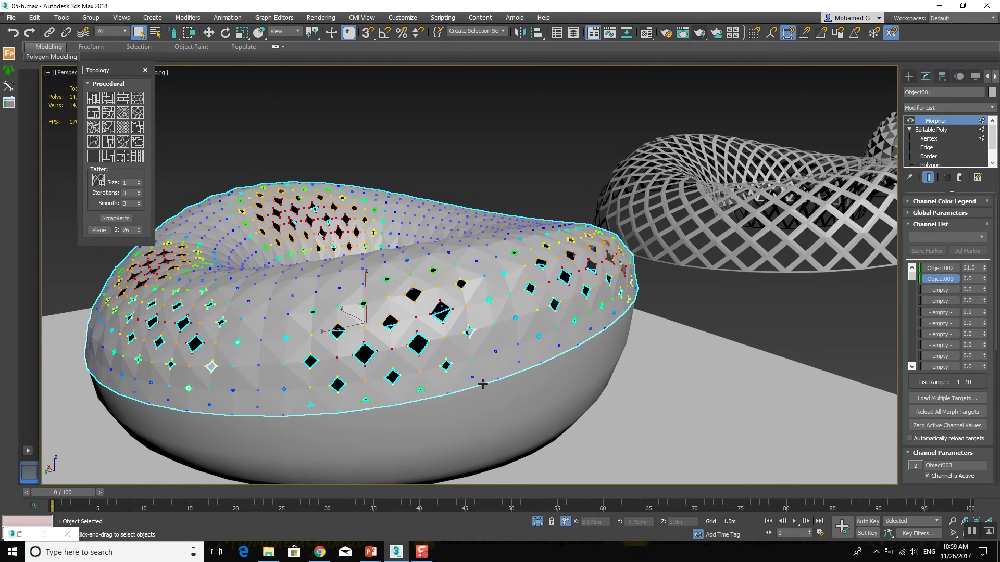
pyautogui.moveTo(985, 283); pyautogui.dragTo(978, 254)
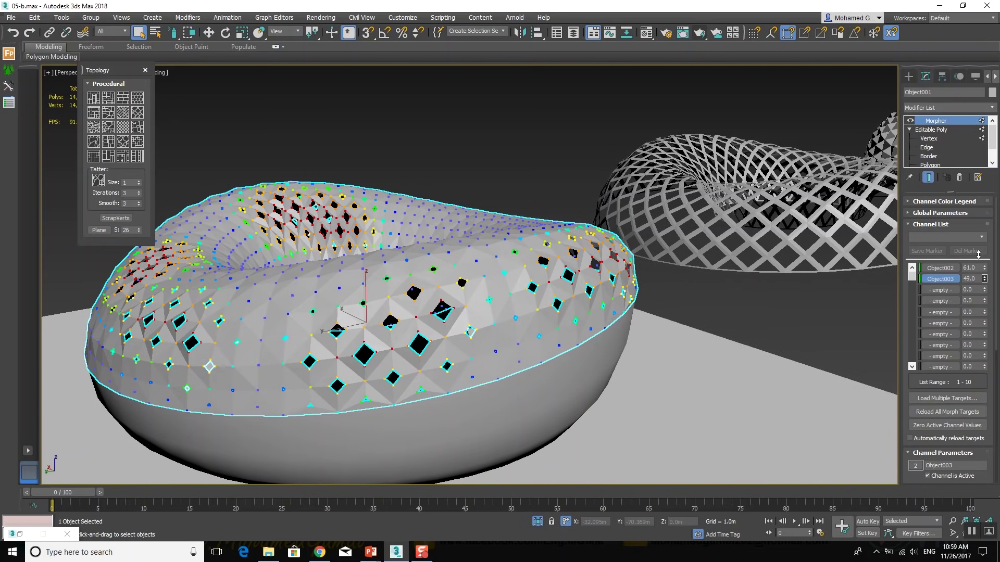
pyautogui.moveTo(985, 267); pyautogui.dragTo(986, 264)
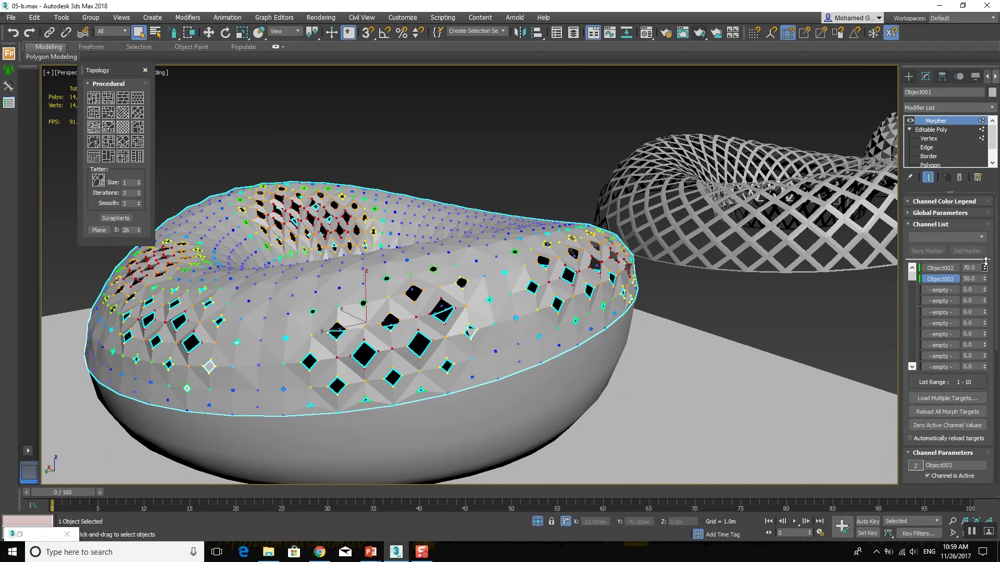
pyautogui.scroll(-3, 377, 281)
pyautogui.scroll(-2, 386, 292)
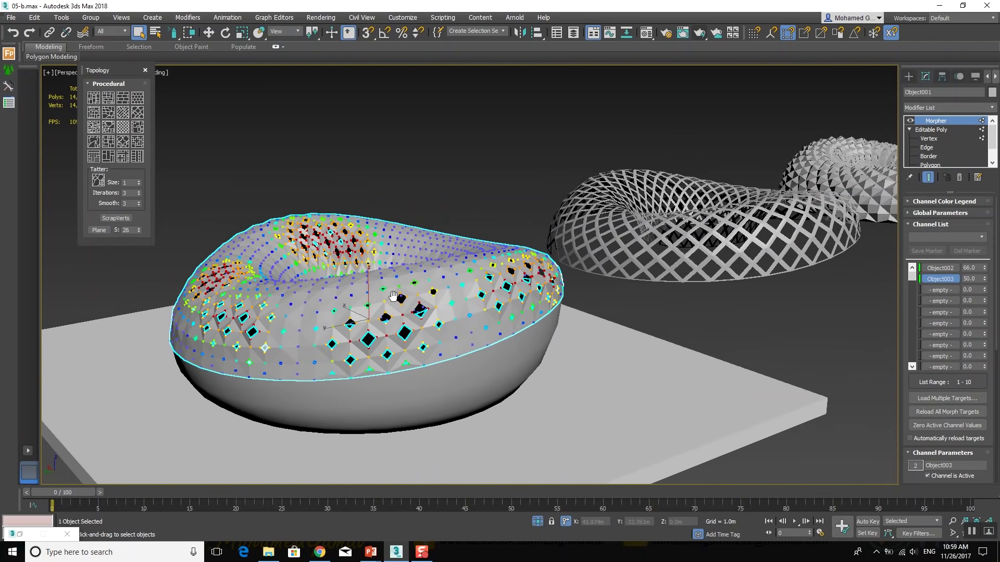
pyautogui.scroll(-1, 392, 304)
pyautogui.click(942, 139)
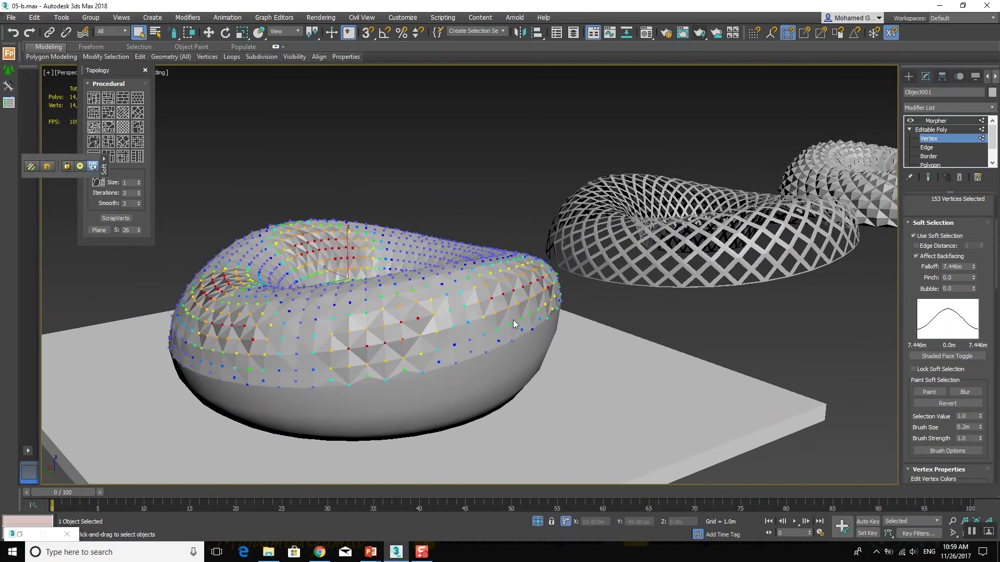
# With Show End Result on, paint a broader soft-selected vertex region across the torus
pyautogui.click(928, 178)
pyautogui.moveTo(493, 324)
pyautogui.mouseDown()
pyautogui.moveTo(293, 351)
pyautogui.moveTo(546, 293)
pyautogui.mouseUp()
pyautogui.moveTo(274, 362); pyautogui.dragTo(344, 313)
pyautogui.keyDown('alt'); pyautogui.moveTo(344, 312); pyautogui.dragTo(358, 331, button='middle'); pyautogui.keyUp('alt')
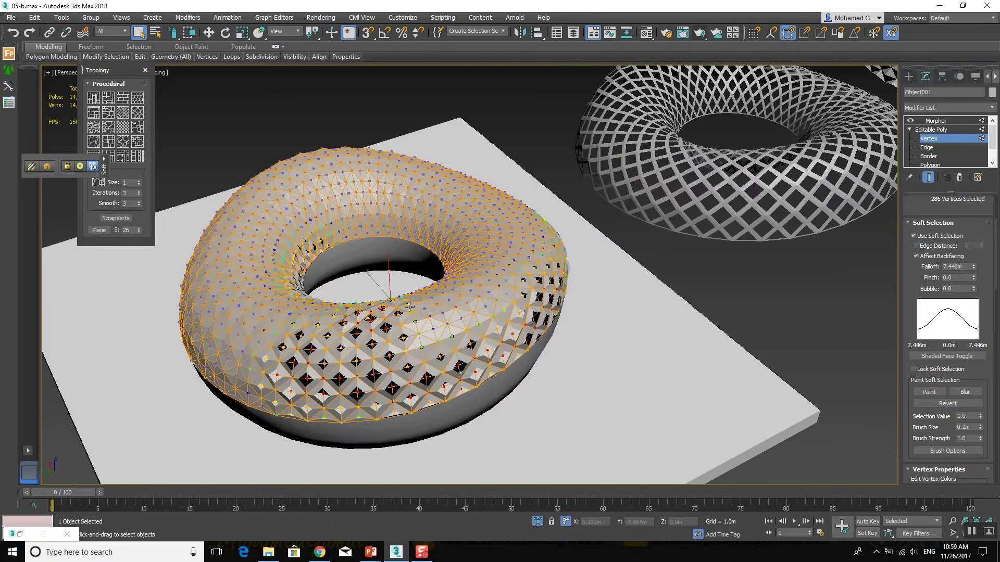
pyautogui.moveTo(358, 331); pyautogui.dragTo(464, 281)
pyautogui.keyDown('alt'); pyautogui.moveTo(464, 281); pyautogui.dragTo(469, 323, button='middle'); pyautogui.keyUp('alt')
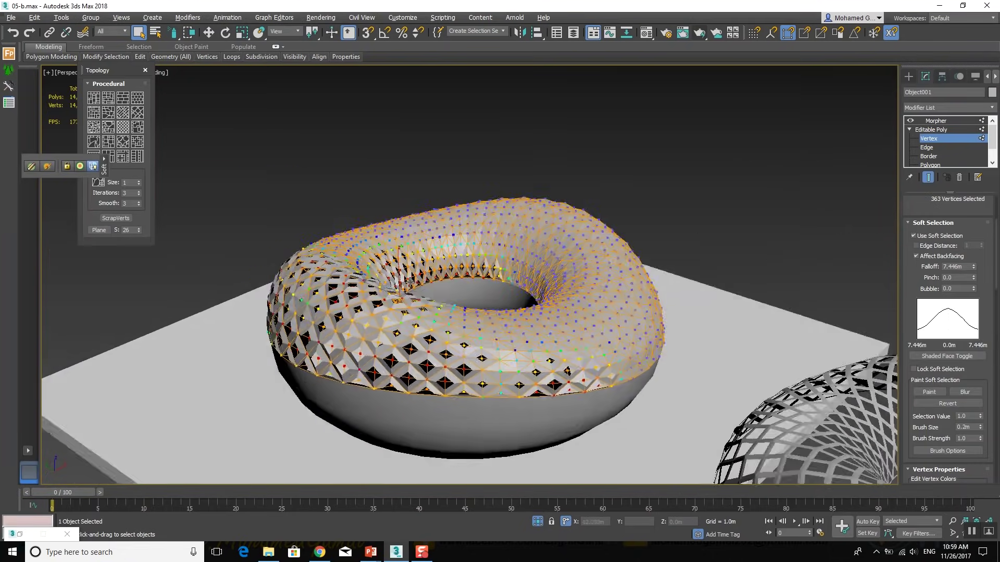
pyautogui.moveTo(468, 323); pyautogui.dragTo(531, 367)
pyautogui.moveTo(592, 337); pyautogui.dragTo(487, 377)
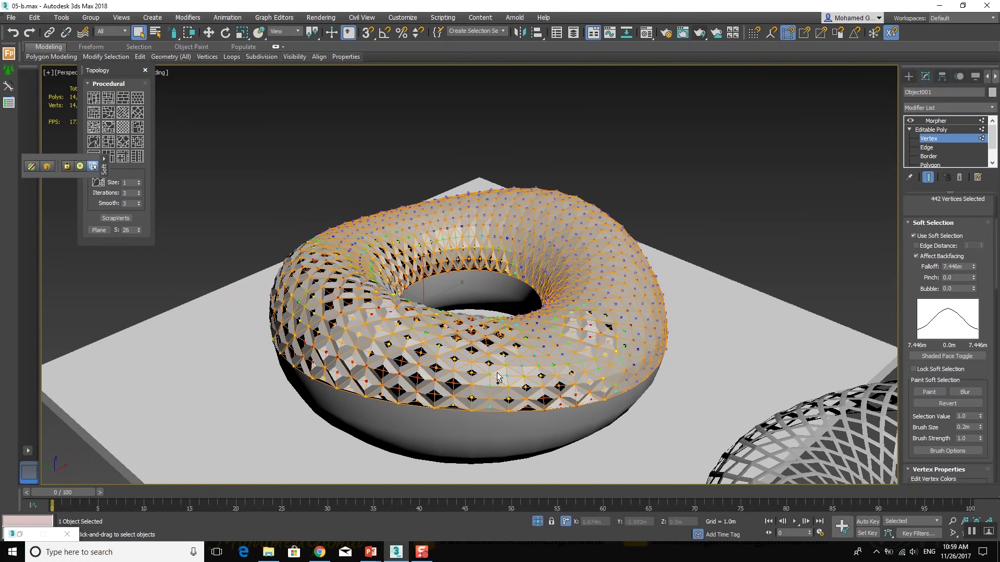
pyautogui.keyDown('alt'); pyautogui.moveTo(536, 359); pyautogui.dragTo(563, 354, button='middle'); pyautogui.keyUp('alt')
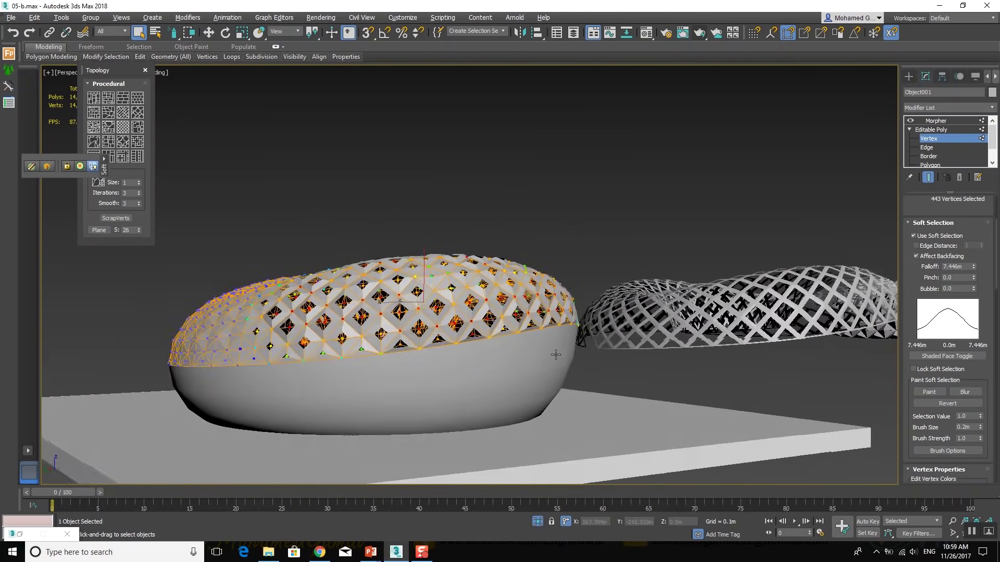
pyautogui.click(563, 354)
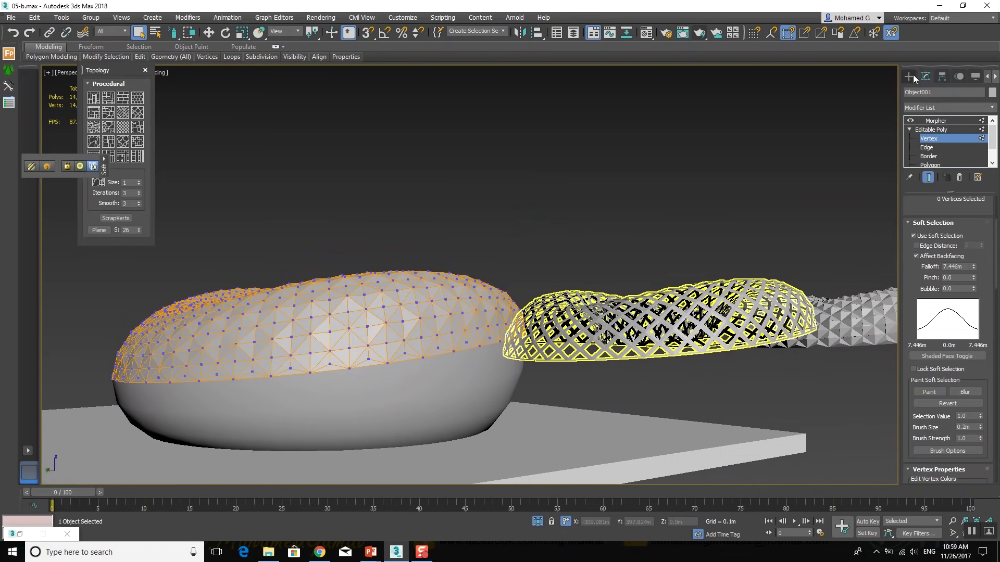
# Reselect the torus and repaint soft-selected vertices across its top and left side
pyautogui.click(910, 76)
pyautogui.moveTo(739, 220); pyautogui.dragTo(840, 344)
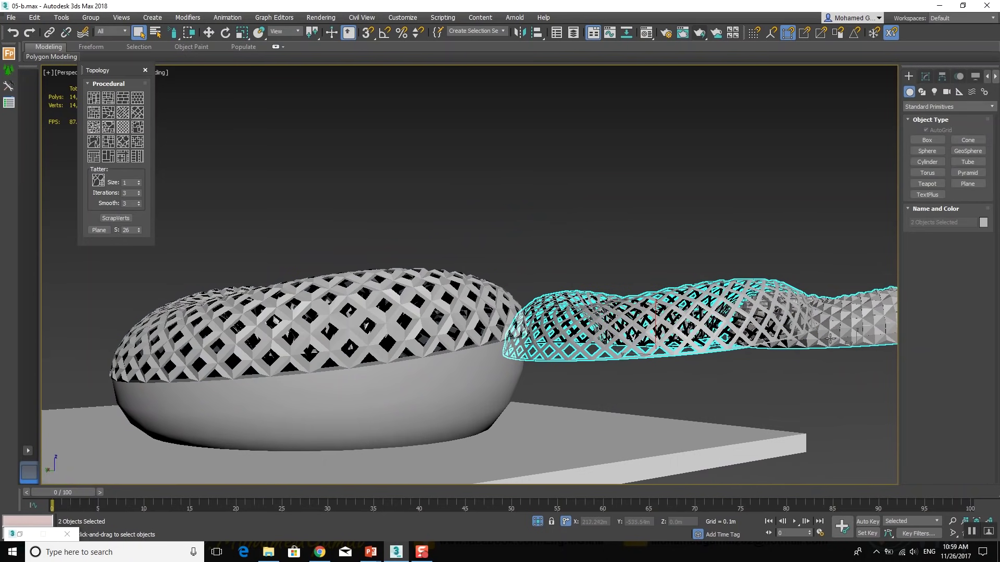
pyautogui.click(507, 283)
pyautogui.click(926, 76)
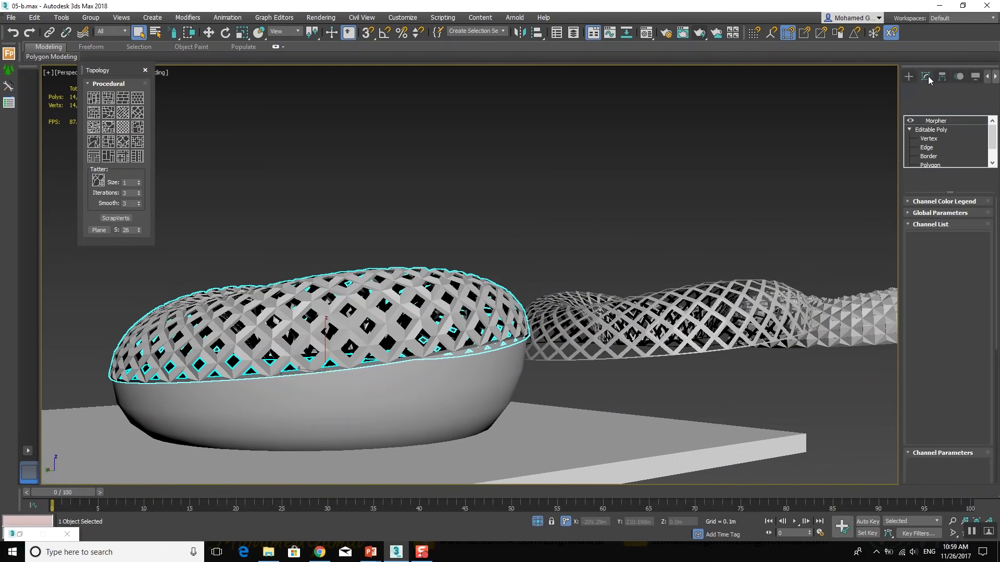
pyautogui.click(946, 138)
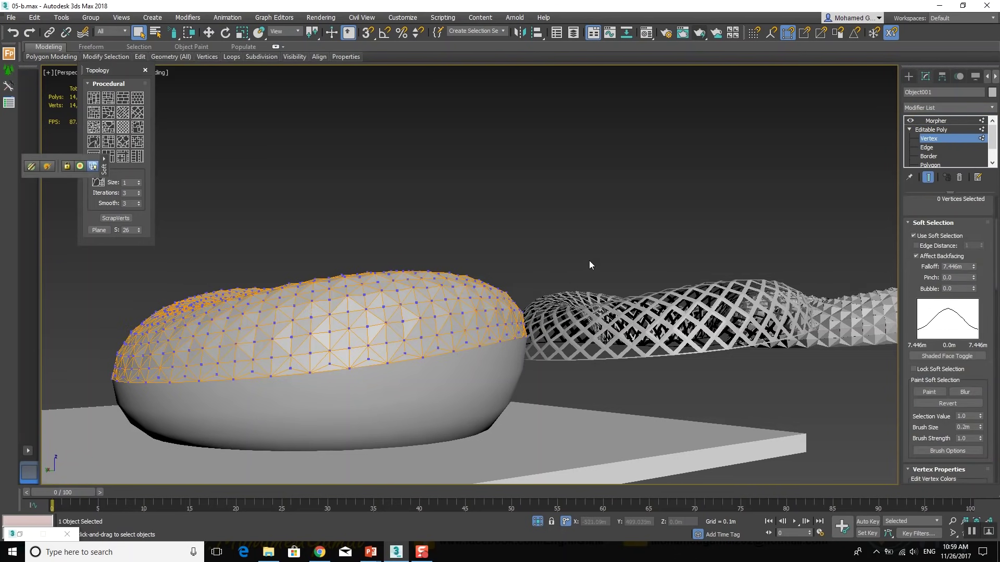
pyautogui.keyDown('alt'); pyautogui.moveTo(461, 304); pyautogui.dragTo(453, 328, button='middle'); pyautogui.keyUp('alt')
pyautogui.moveTo(453, 328)
pyautogui.mouseDown()
pyautogui.moveTo(416, 372)
pyautogui.moveTo(270, 380)
pyautogui.moveTo(163, 352)
pyautogui.moveTo(513, 326)
pyautogui.moveTo(411, 295)
pyautogui.mouseUp()
pyautogui.moveTo(192, 312); pyautogui.dragTo(132, 354)
# Delete the two other lattice objects on the right
pyautogui.click(952, 121)
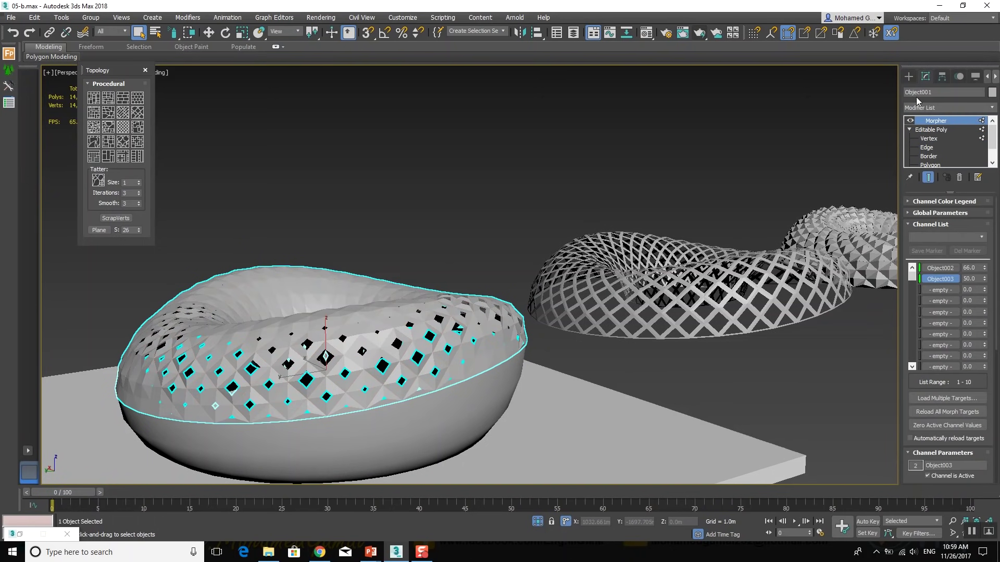
pyautogui.click(909, 77)
pyautogui.click(825, 286)
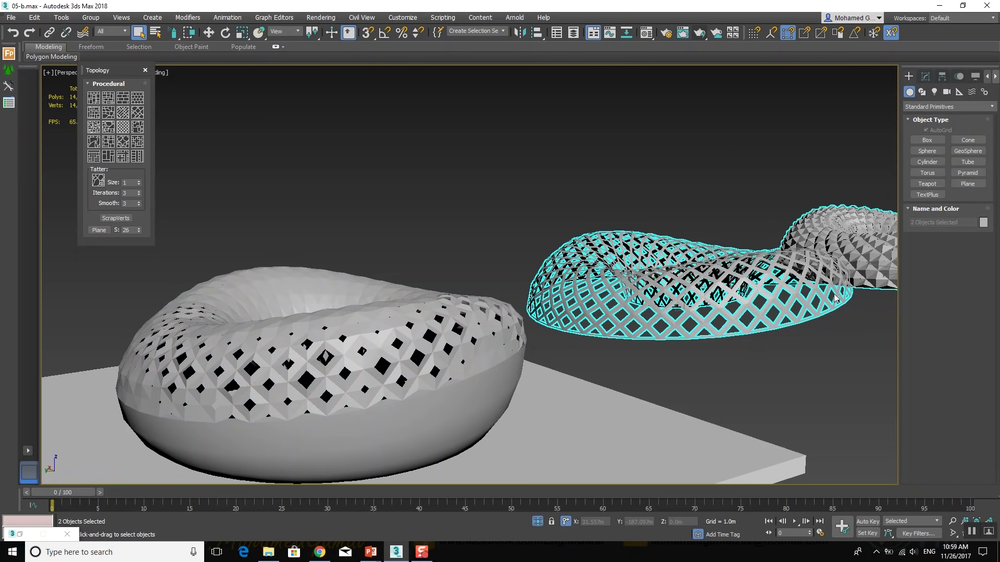
pyautogui.press('Delete')
# Reselect the torus and lower its Object002 morph amount to 59
pyautogui.click(449, 319)
pyautogui.click(925, 76)
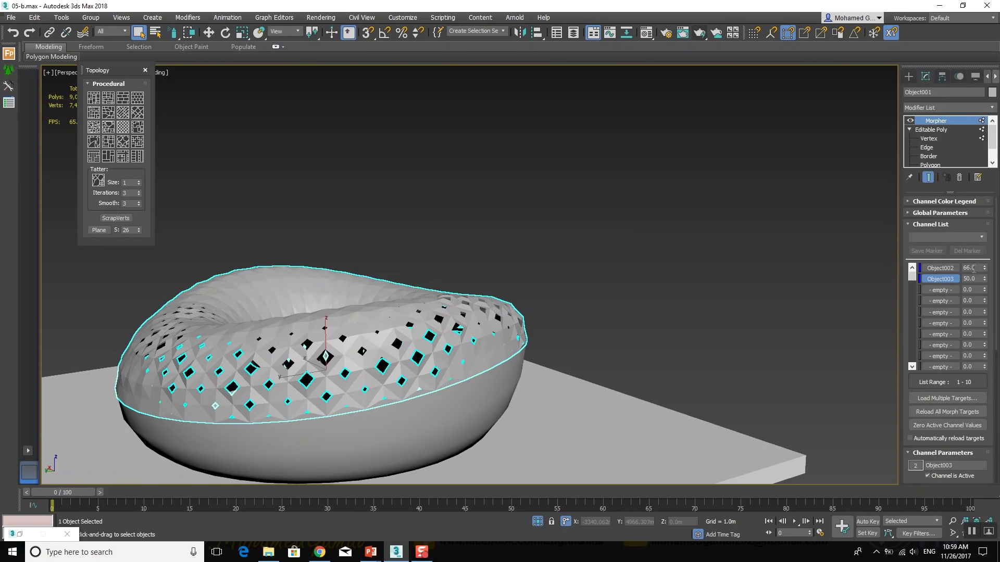
pyautogui.moveTo(985, 268); pyautogui.dragTo(5, 269)
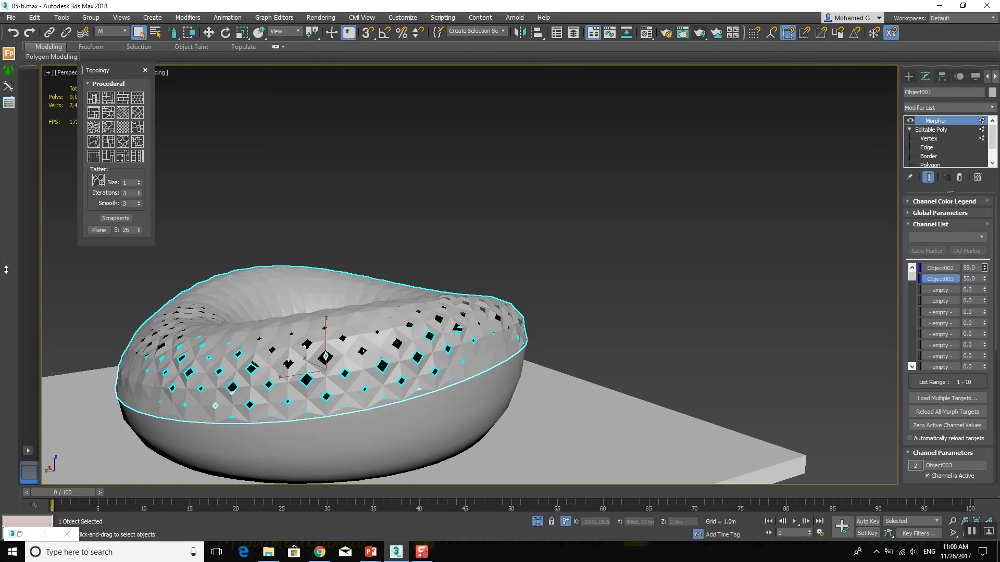
pyautogui.moveTo(235, 319)
pyautogui.keyDown('alt'); pyautogui.mouseDown(button='middle')
pyautogui.moveTo(385, 286)
pyautogui.moveTo(340, 364)
pyautogui.mouseUp(button='middle'); pyautogui.keyUp('alt')
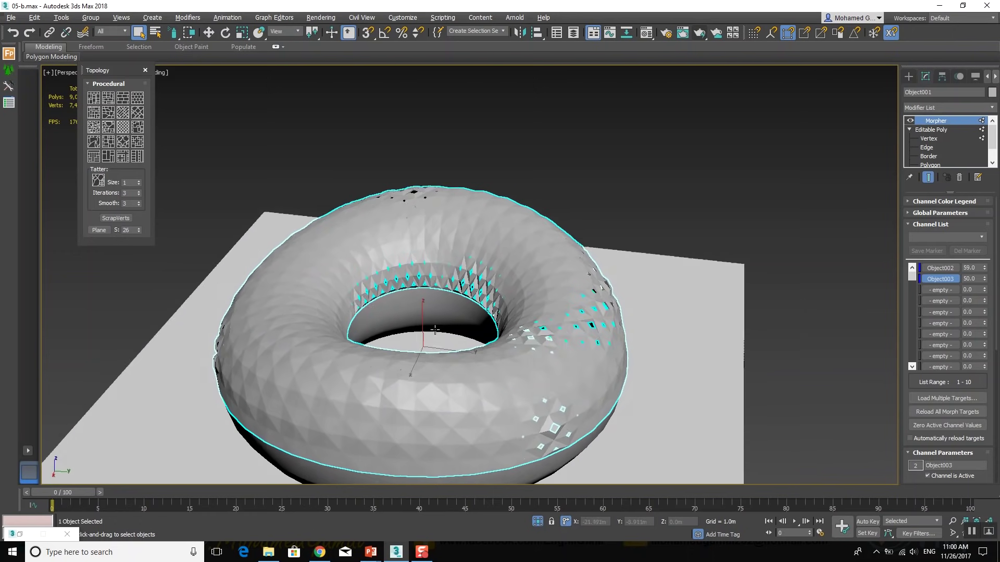
pyautogui.keyDown('alt'); pyautogui.moveTo(420, 394); pyautogui.dragTo(427, 312, button='middle'); pyautogui.keyUp('alt')
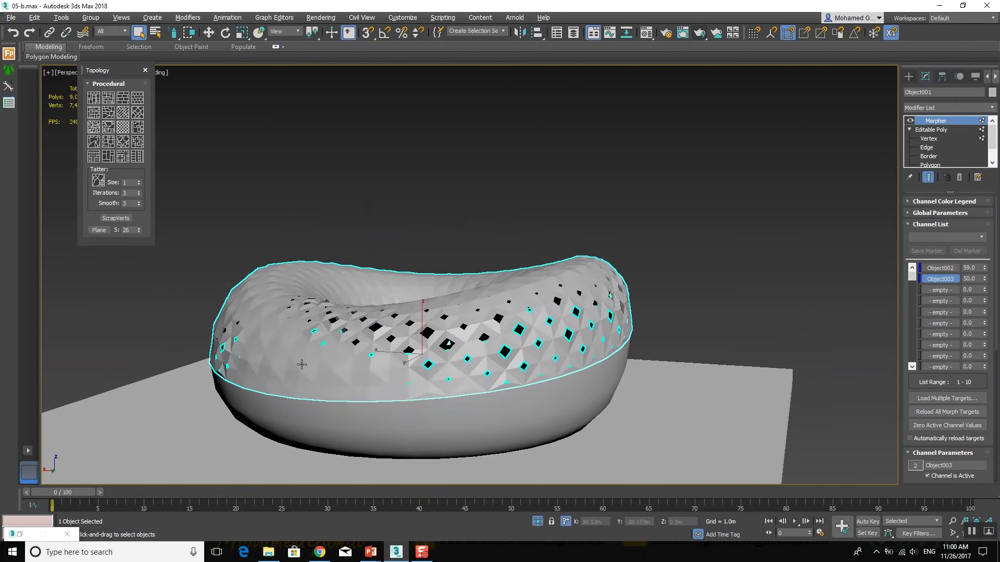
pyautogui.click(951, 108)
pyautogui.press('s')
pyautogui.press('Down')
pyautogui.press('Down')
pyautogui.press('Down')
pyautogui.press('Down')
pyautogui.press('Down')
pyautogui.press('Down')
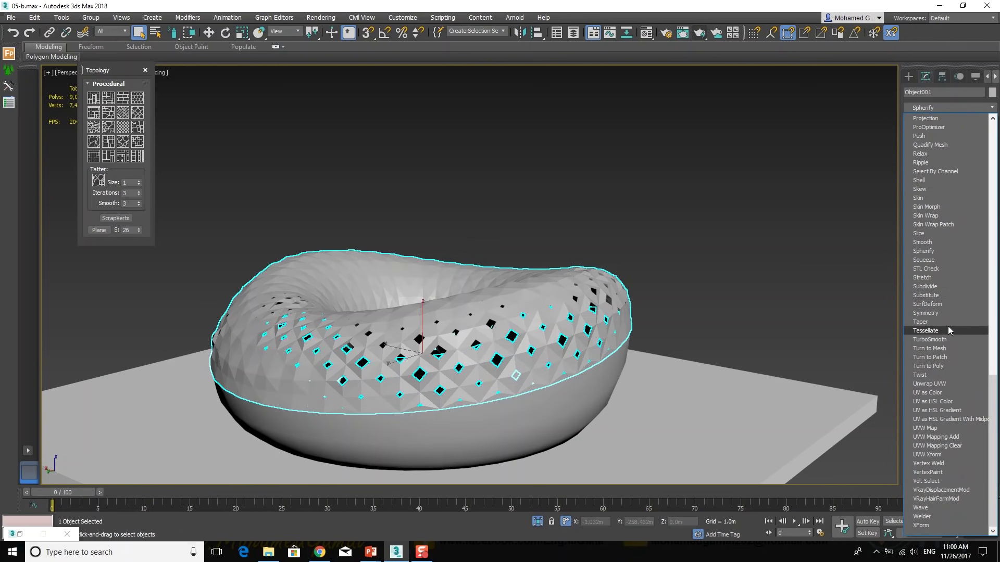
# Add a Smooth modifier with Auto Smooth enabled and threshold 20.5
pyautogui.click(963, 242)
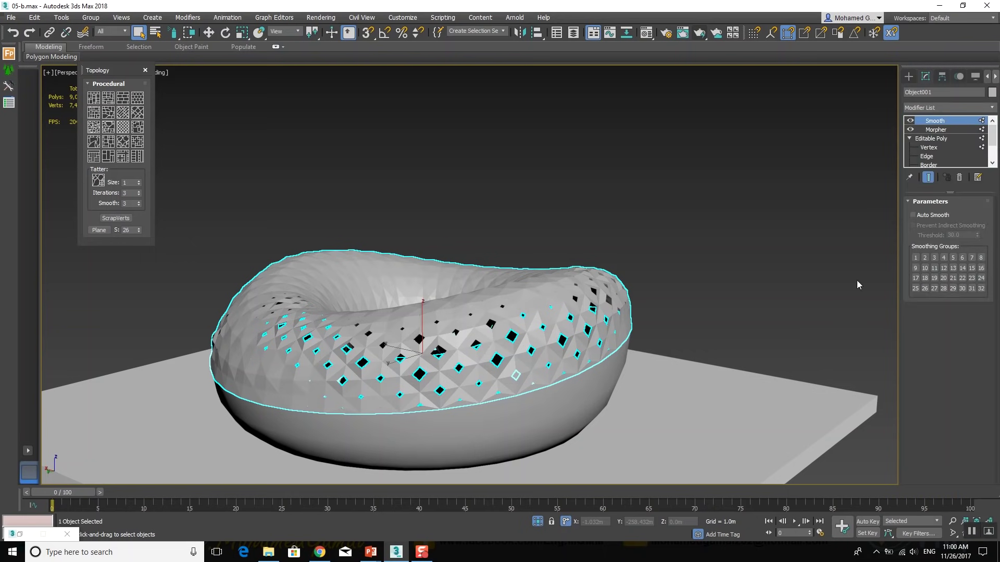
pyautogui.click(939, 216)
pyautogui.moveTo(589, 280)
pyautogui.keyDown('alt'); pyautogui.mouseDown(button='middle')
pyautogui.moveTo(533, 275)
pyautogui.moveTo(483, 341)
pyautogui.mouseUp(button='middle'); pyautogui.keyUp('alt')
pyautogui.scroll(3, 483, 341)
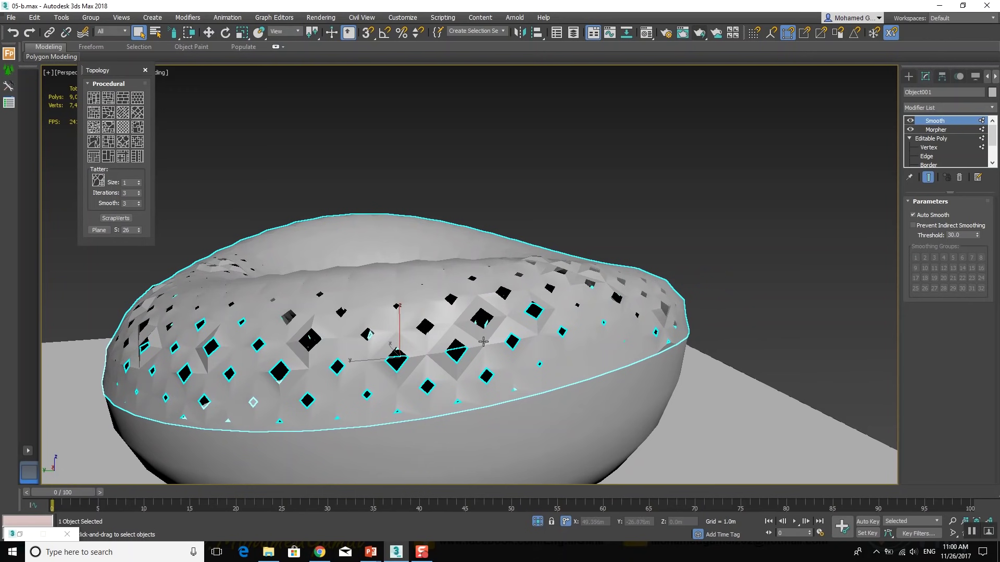
pyautogui.moveTo(978, 237); pyautogui.dragTo(993, 281)
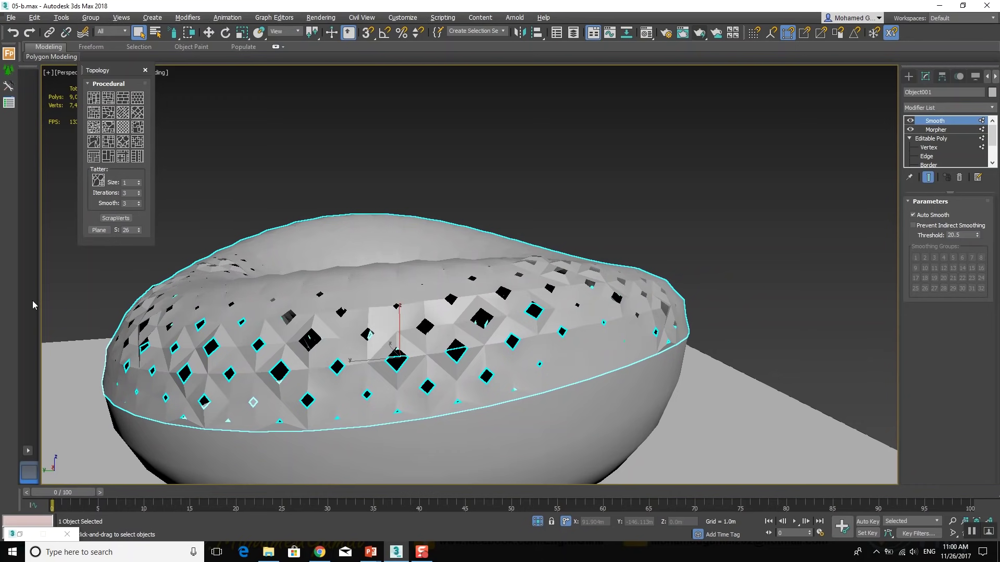
pyautogui.keyDown('alt'); pyautogui.moveTo(250, 328); pyautogui.dragTo(379, 324, button='middle'); pyautogui.keyUp('alt')
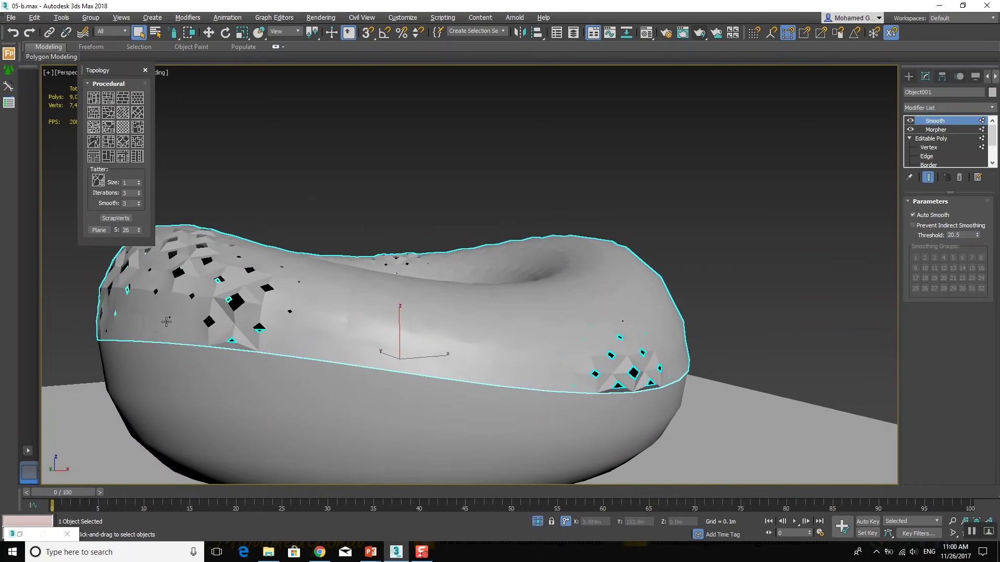
pyautogui.keyDown('alt'); pyautogui.moveTo(526, 310); pyautogui.dragTo(616, 296, button='middle'); pyautogui.keyUp('alt')
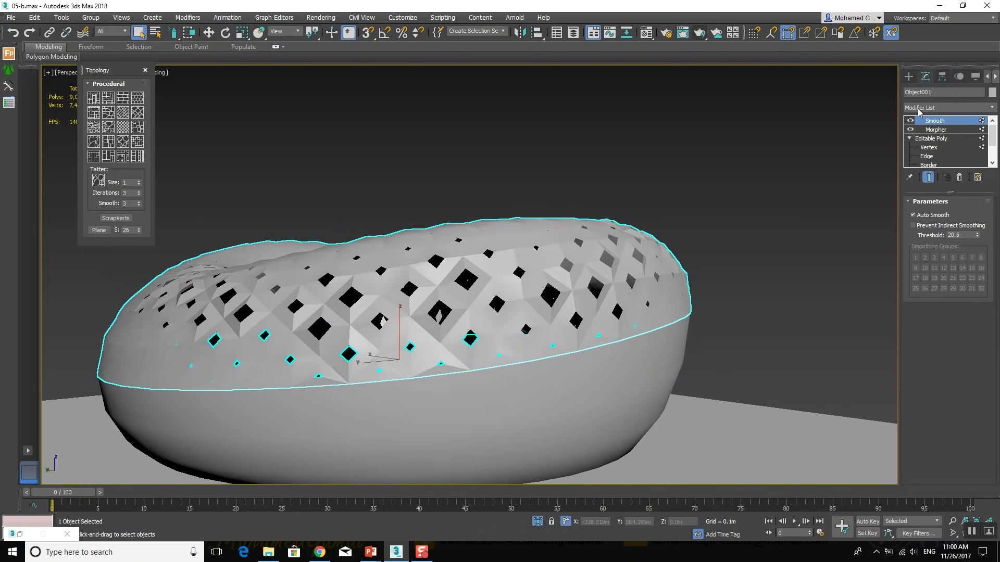
# Add a Shell modifier with 0.1m inner amount and 0.3m outer amount
pyautogui.click(936, 108)
pyautogui.press('s')
pyautogui.press('h')
pyautogui.press('Return')
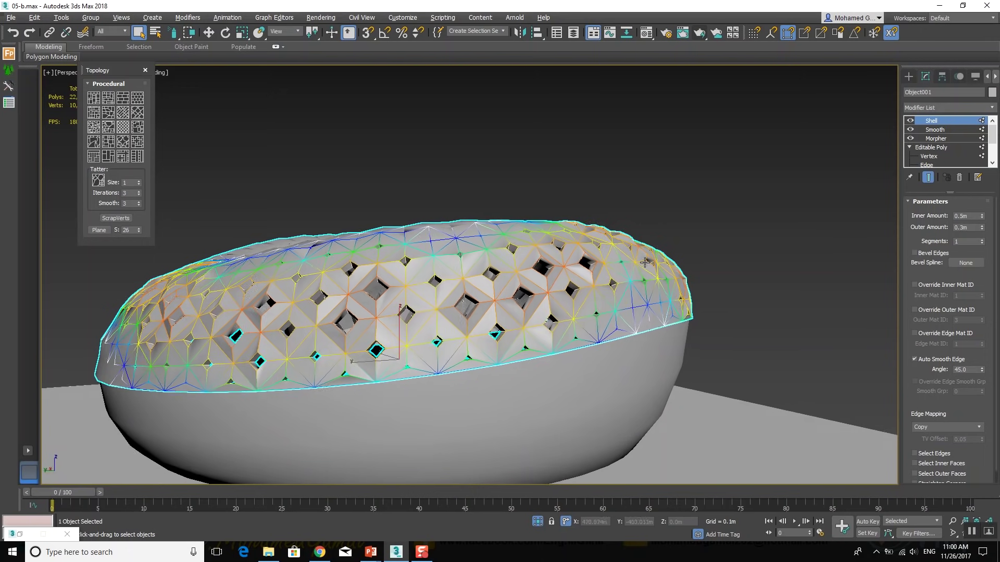
pyautogui.moveTo(646, 264)
pyautogui.keyDown('alt'); pyautogui.mouseDown(button='middle')
pyautogui.moveTo(688, 256)
pyautogui.moveTo(673, 260)
pyautogui.mouseUp(button='middle'); pyautogui.keyUp('alt')
pyautogui.click(962, 215)
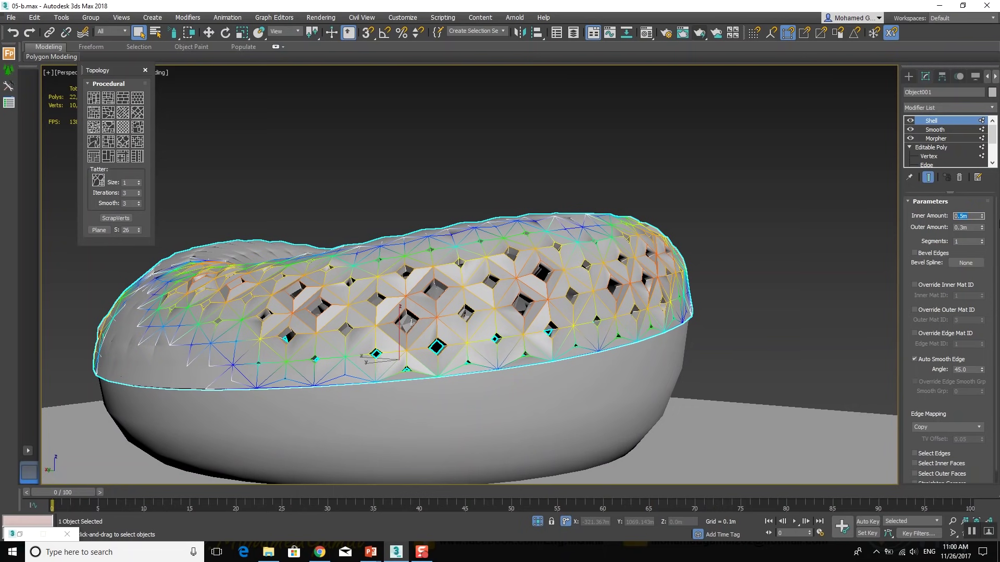
pyautogui.write('0.1')
pyautogui.press('Return')
pyautogui.moveTo(556, 290); pyautogui.dragTo(536, 291, button='middle')
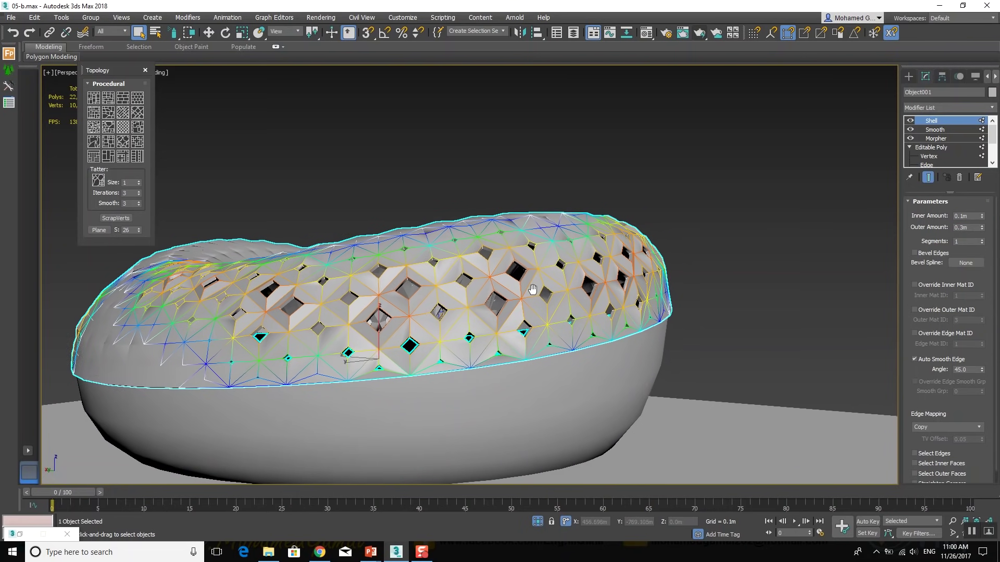
pyautogui.click(909, 76)
pyautogui.keyDown('alt'); pyautogui.moveTo(466, 326); pyautogui.dragTo(474, 352, button='middle'); pyautogui.keyUp('alt')
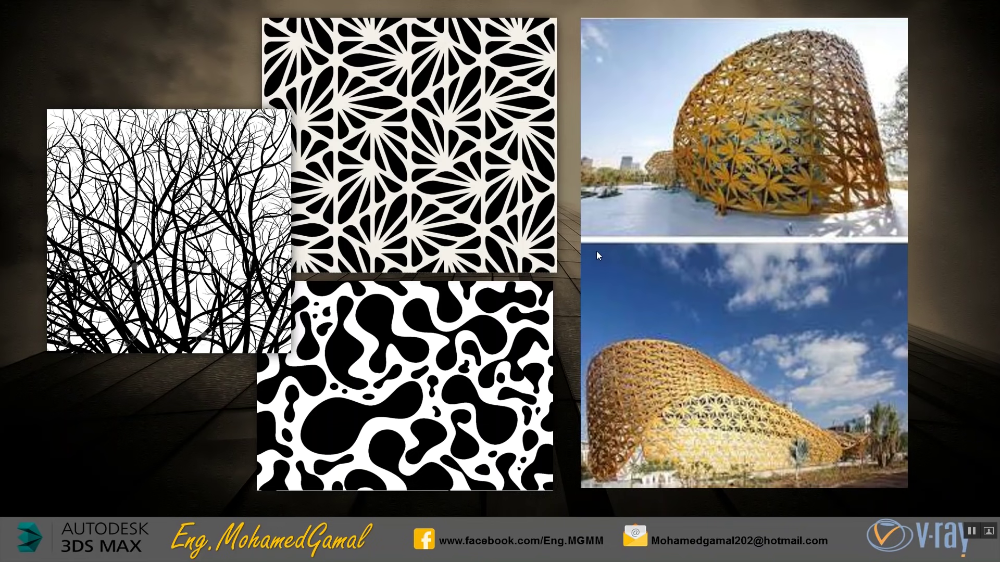
# Review the organic pattern reference slide in PowerPoint, then switch back to 3ds Max
pyautogui.hotkey('alt', 'Tab')
# Select the curved wood plane Plane002 and bring up its material in the Material Editor
pyautogui.click(403, 343)
pyautogui.click(475, 286)
pyautogui.keyDown('alt'); pyautogui.moveTo(472, 266); pyautogui.dragTo(477, 269, button='middle'); pyautogui.keyUp('alt')
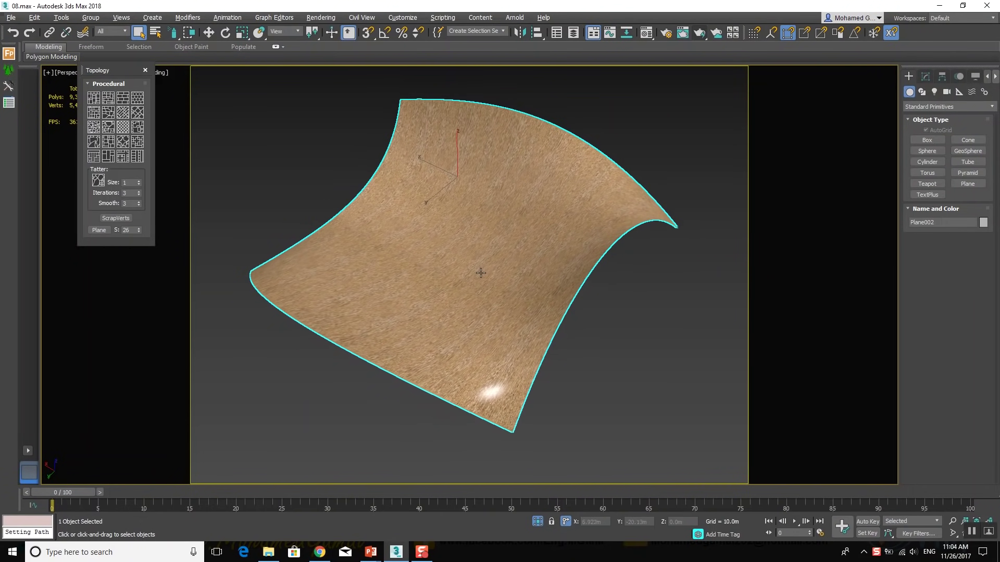
pyautogui.click(145, 70)
pyautogui.moveTo(492, 245); pyautogui.dragTo(501, 244, button='middle')
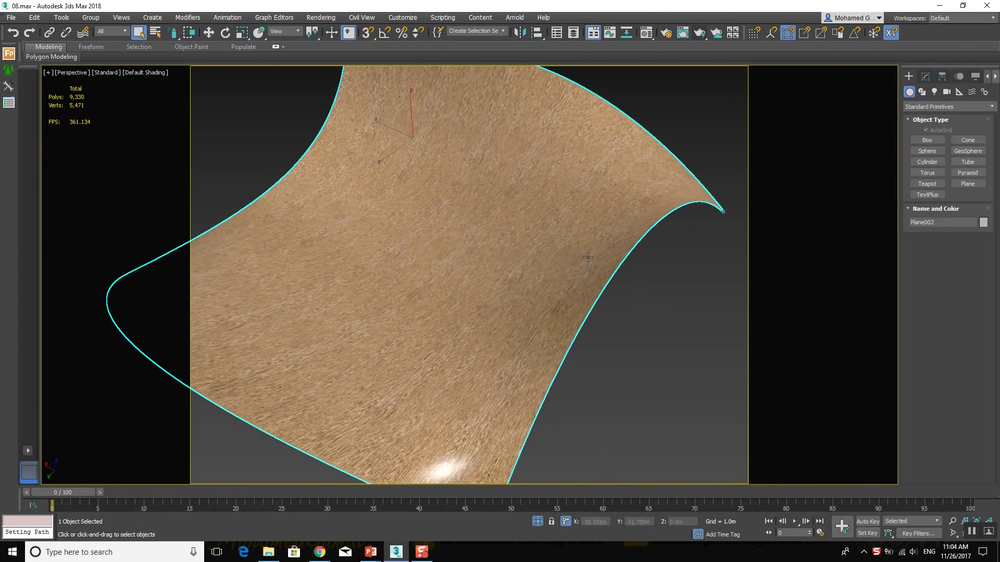
pyautogui.scroll(3, 588, 257)
pyautogui.scroll(-3, 589, 257)
pyautogui.press('m')
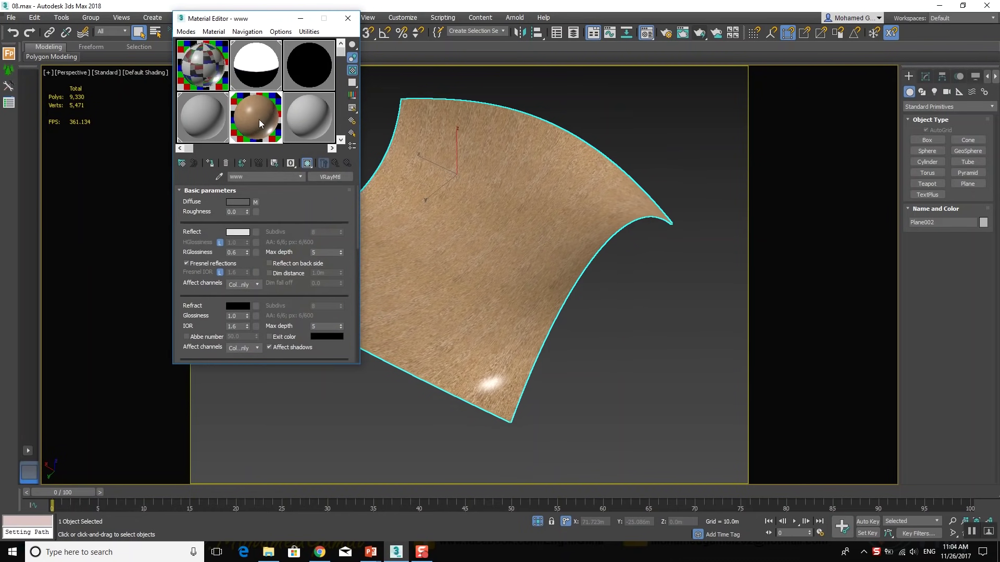
pyautogui.scroll(-5, 286, 221)
pyautogui.scroll(-1, 250, 339)
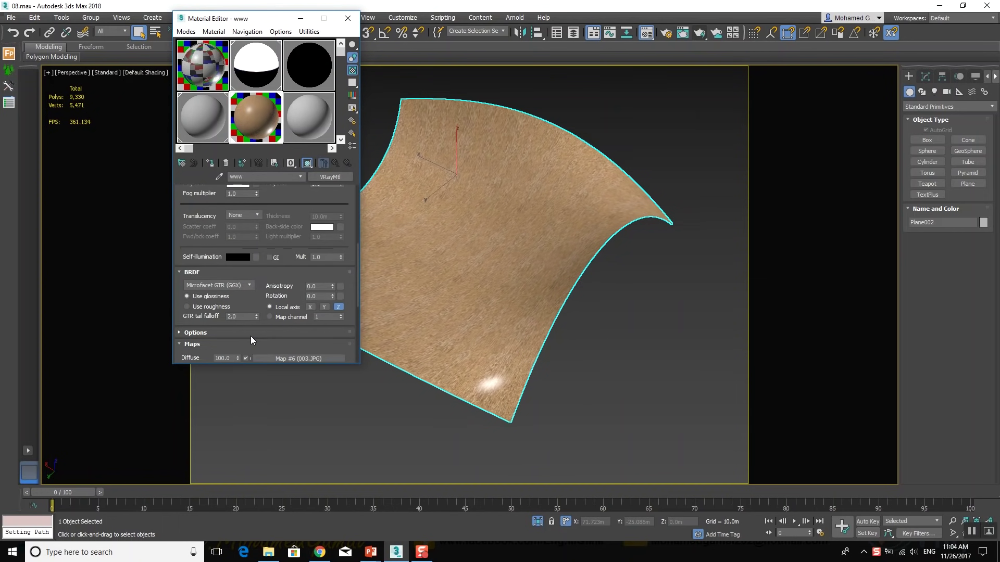
pyautogui.scroll(-5, 242, 356)
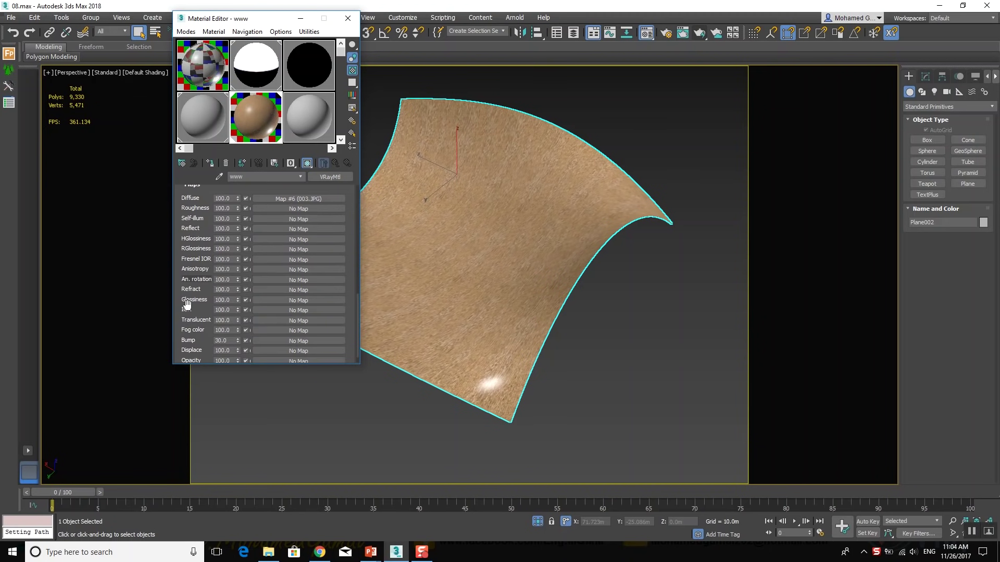
pyautogui.scroll(1, 190, 276)
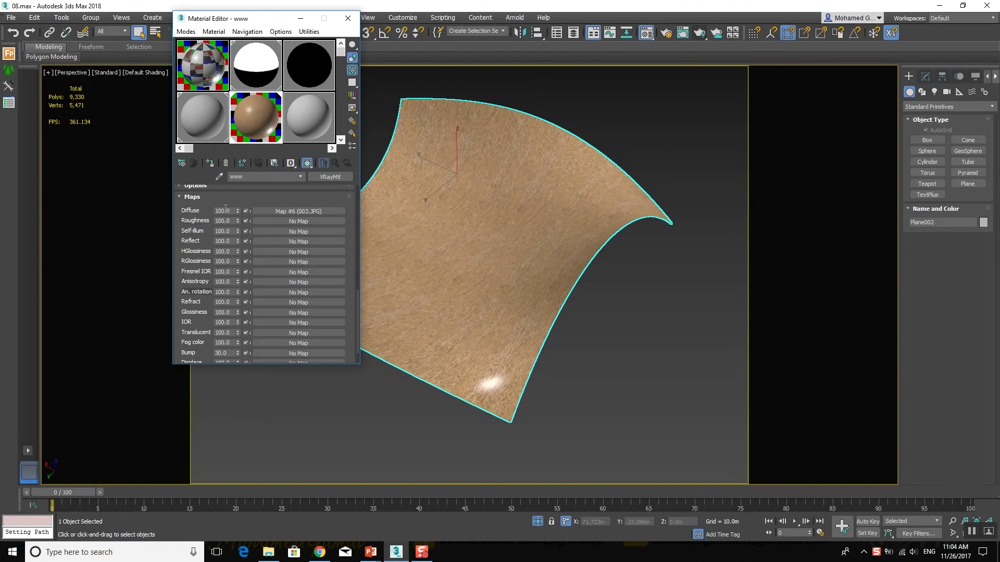
pyautogui.scroll(-1, 187, 230)
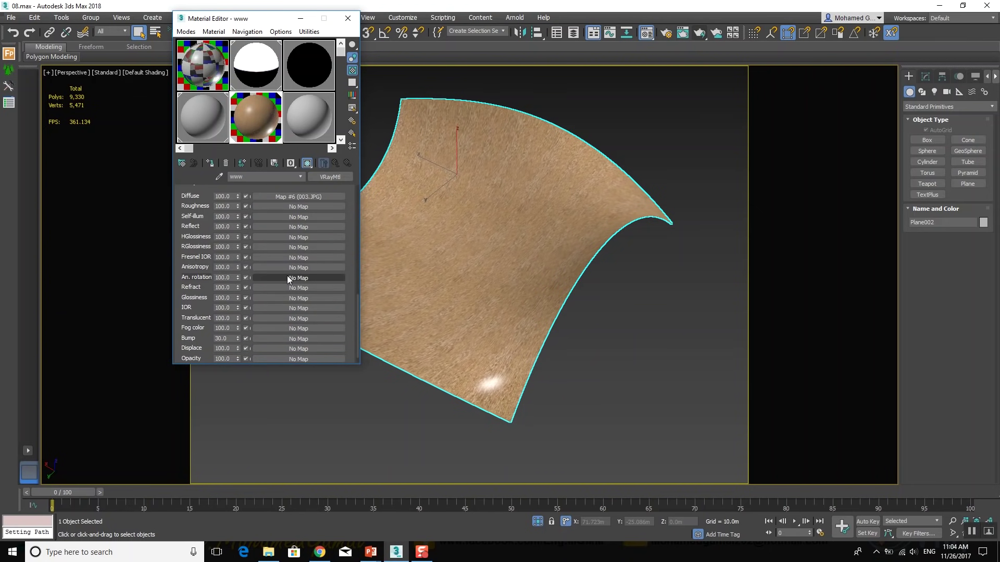
pyautogui.scroll(-1, 197, 276)
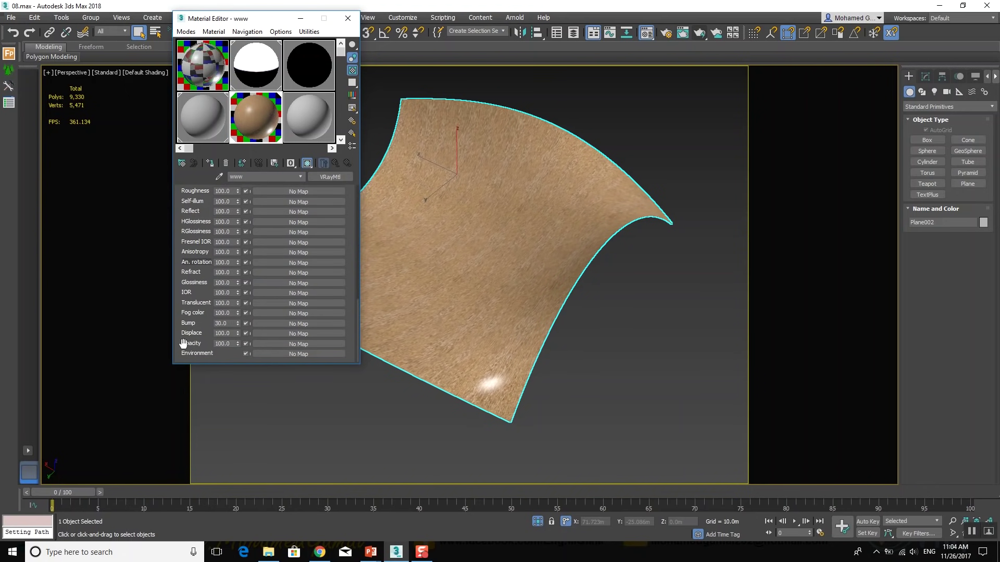
# Load sample08\00.jpg as a Bitmap in the material's Opacity slot
pyautogui.click(286, 345)
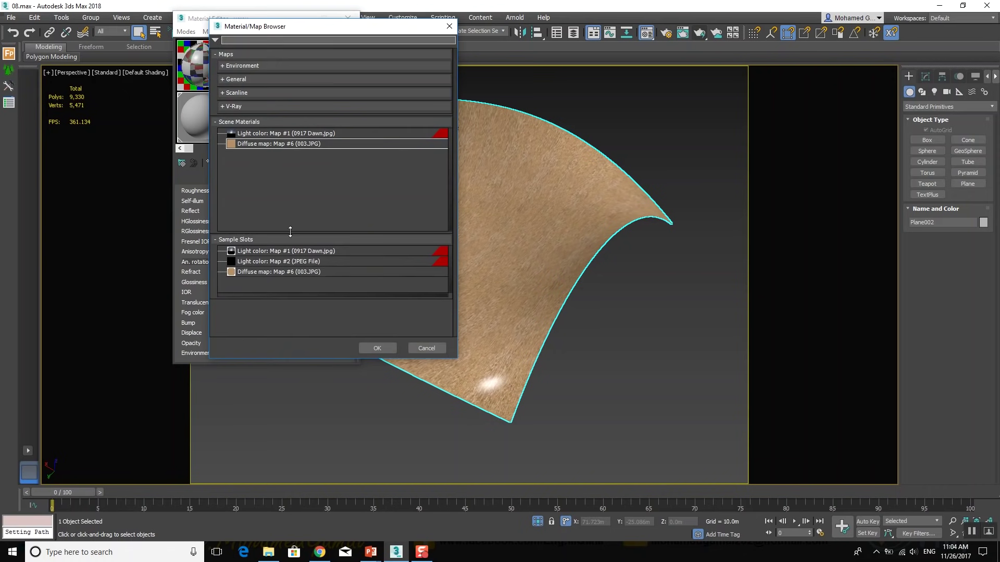
pyautogui.click(248, 82)
pyautogui.doubleClick(252, 88)
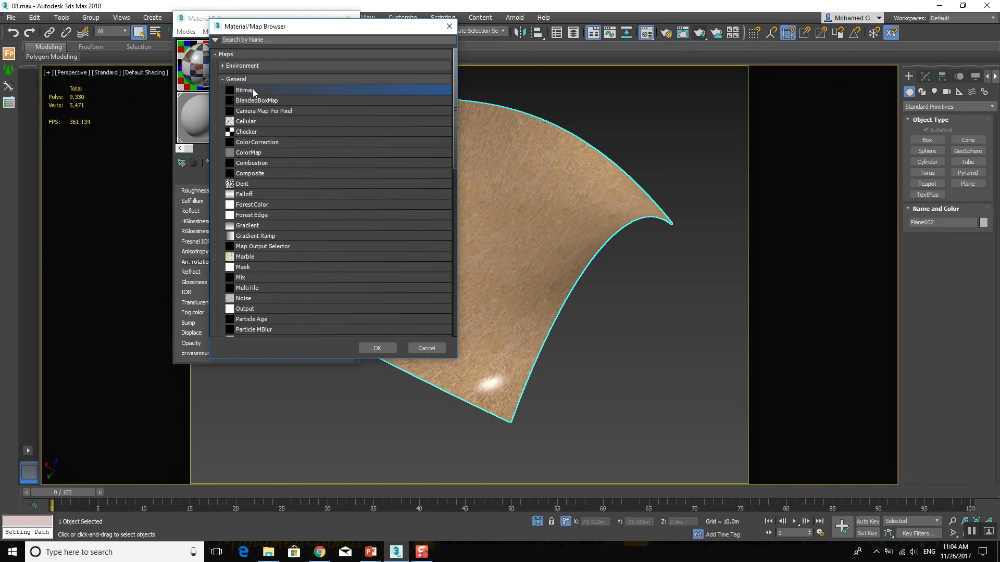
pyautogui.click(229, 39)
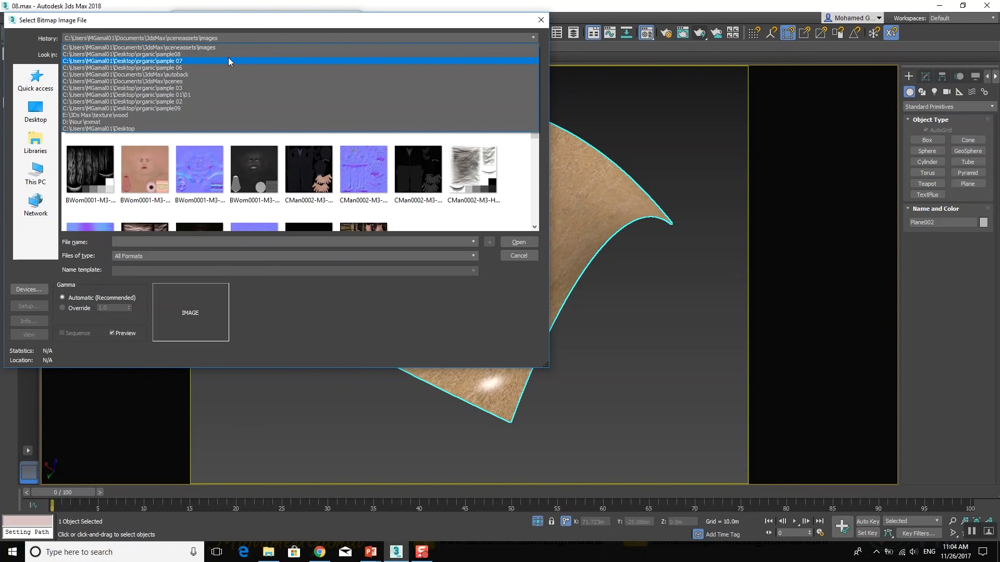
pyautogui.click(228, 61)
pyautogui.click(220, 55)
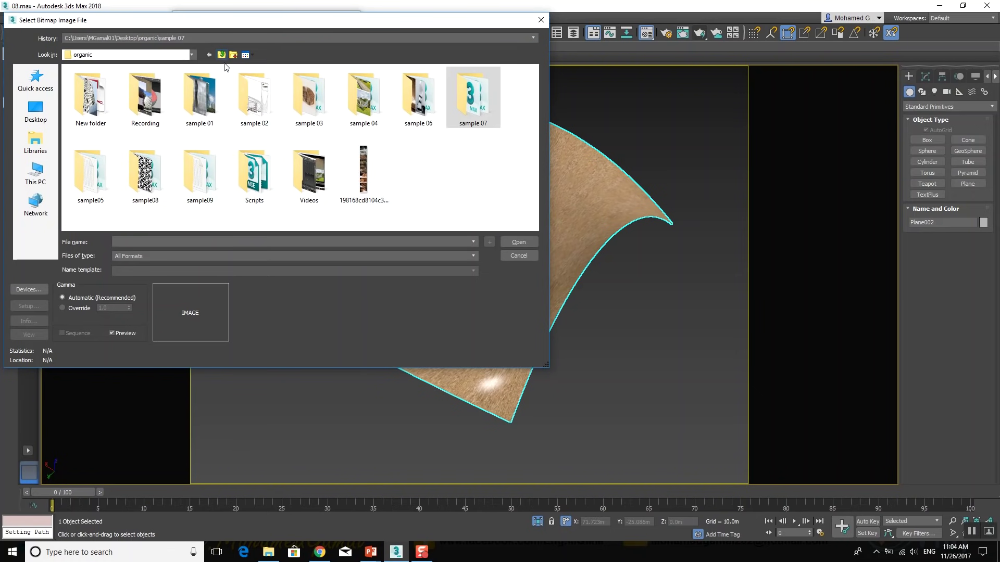
pyautogui.doubleClick(144, 172)
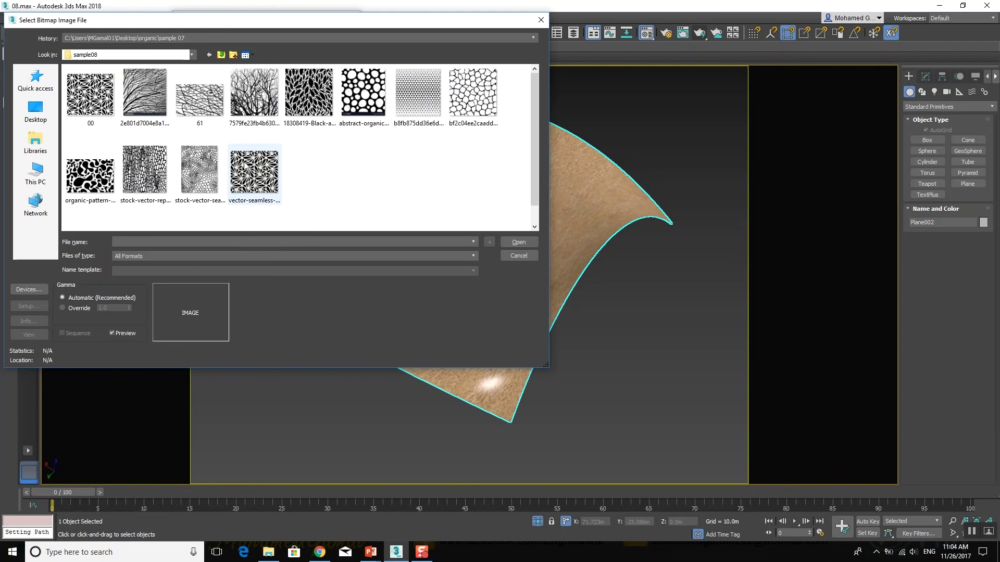
pyautogui.rightClick(92, 102)
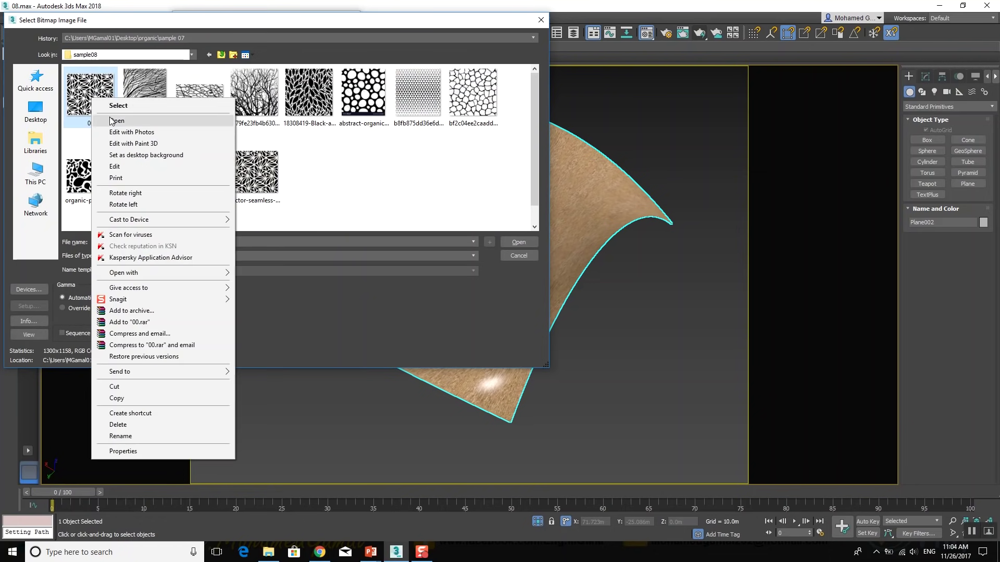
pyautogui.click(106, 116)
pyautogui.click(987, 8)
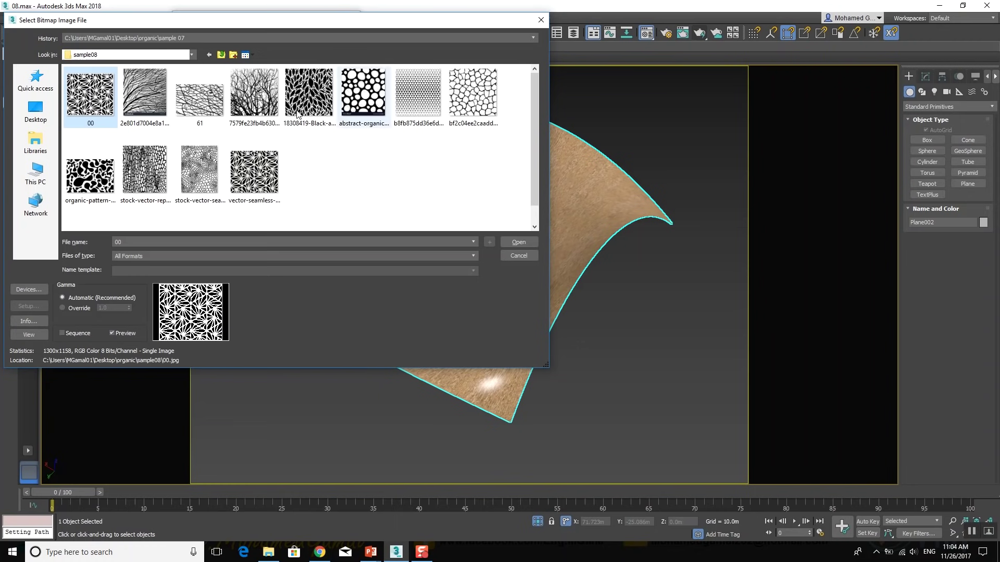
pyautogui.doubleClick(83, 100)
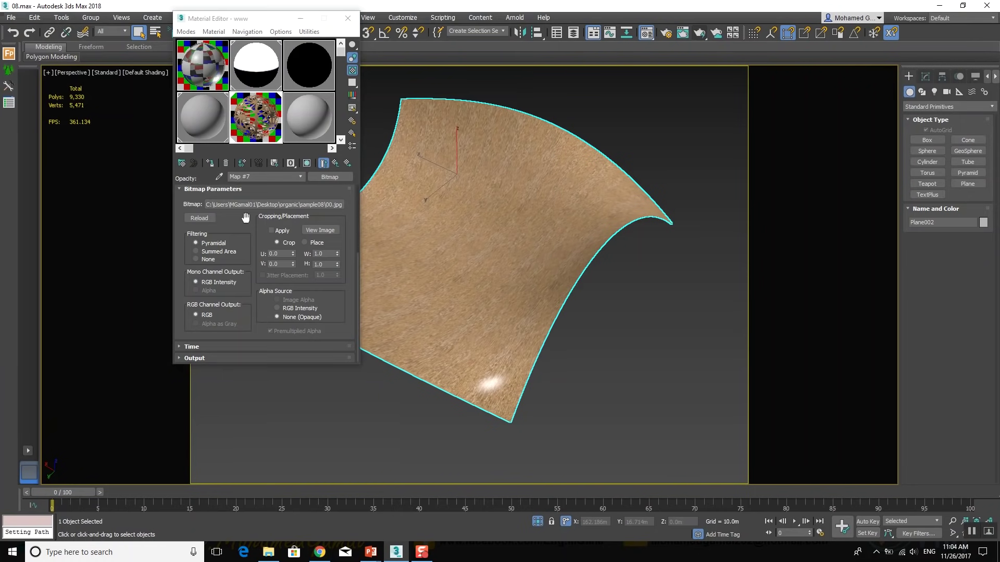
# Show the opacity map in the viewport, return to the parent material, and exit Isolate Selection
pyautogui.doubleClick(279, 129)
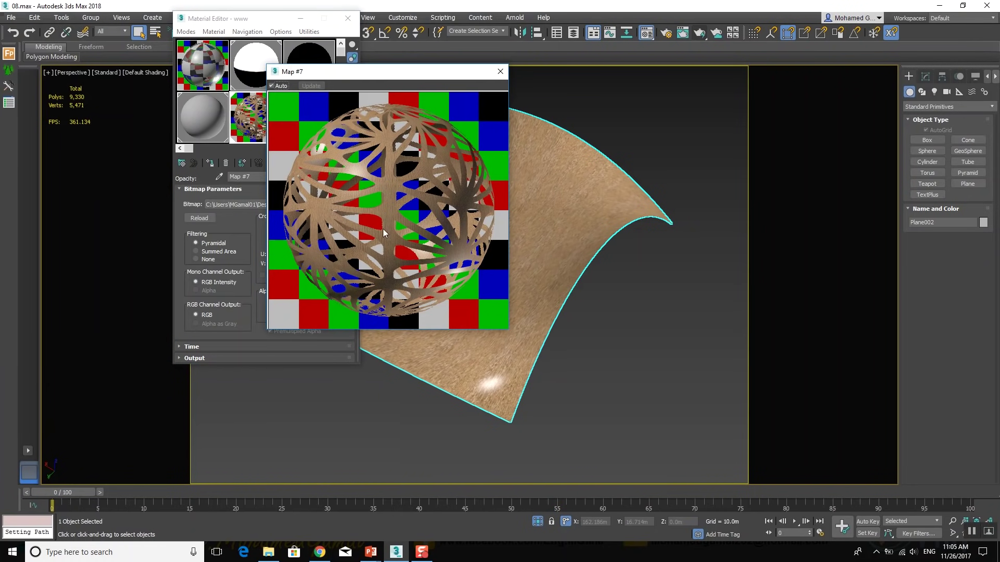
pyautogui.click(500, 71)
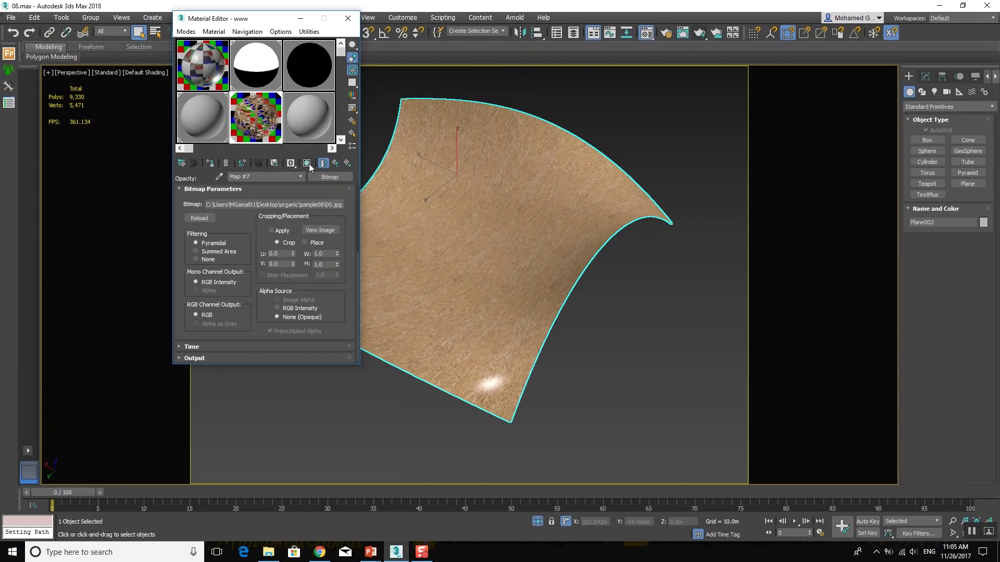
pyautogui.click(307, 163)
pyautogui.click(335, 163)
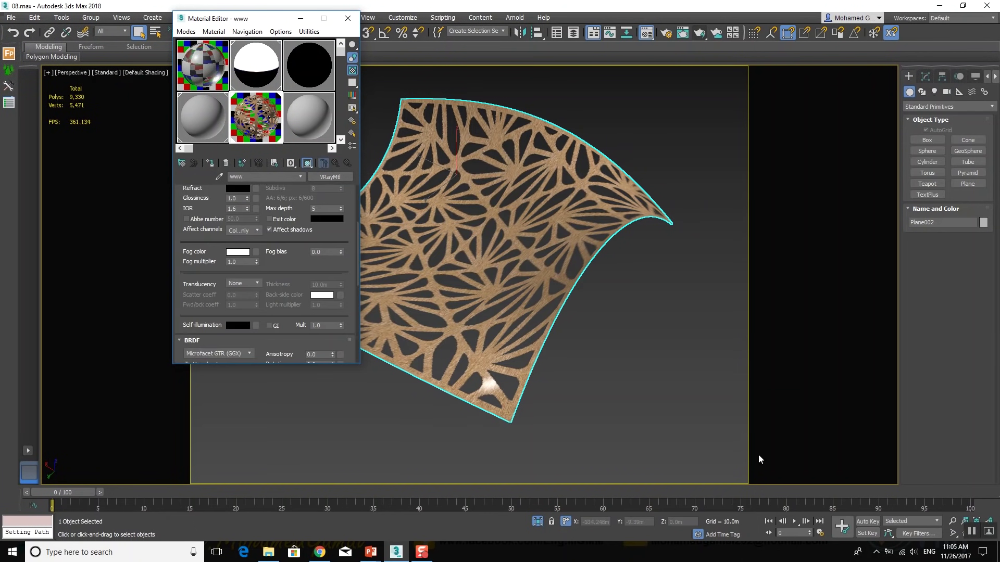
pyautogui.click(568, 533)
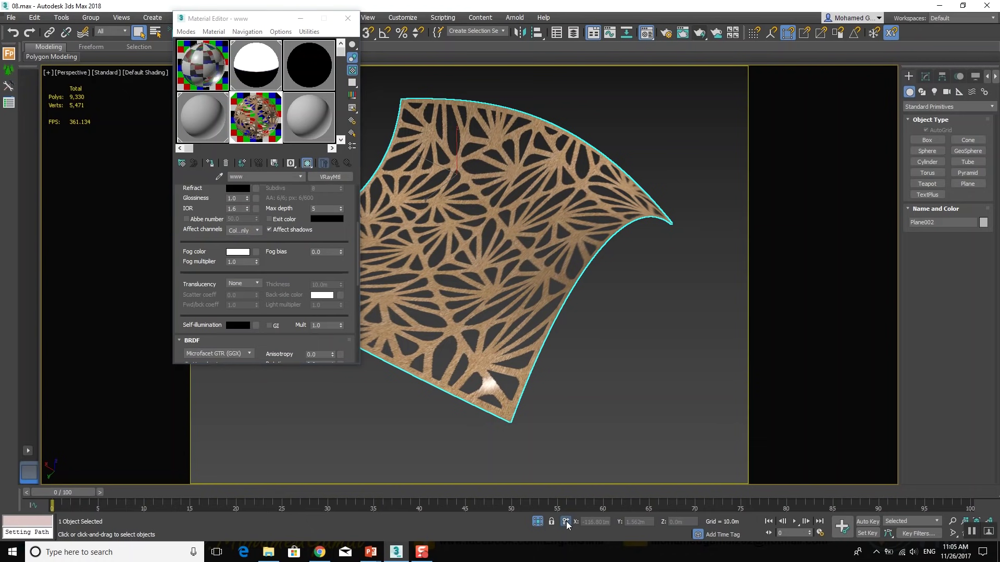
pyautogui.click(539, 522)
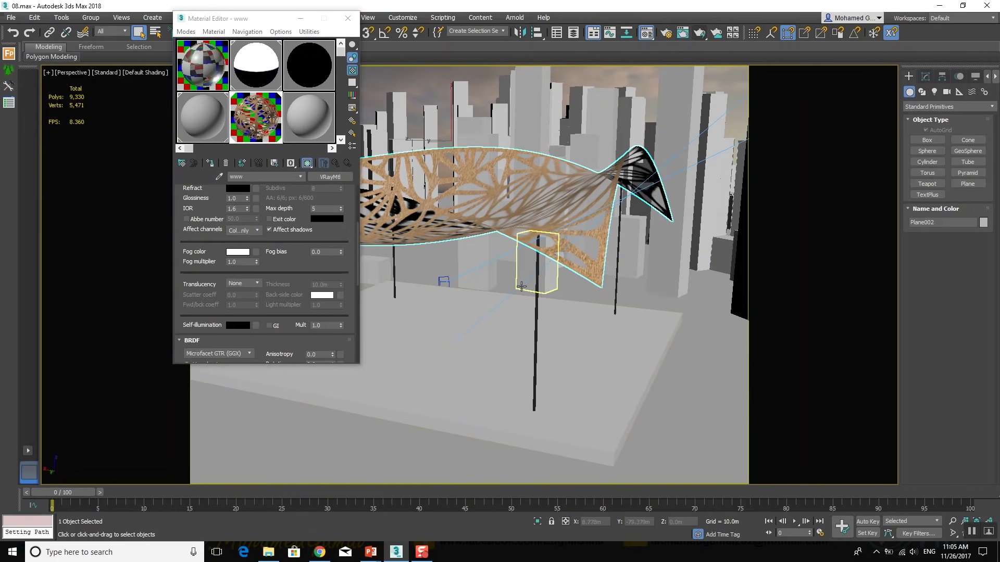
# Orbit to look down on the perforated canopy and render it with V-Ray
pyautogui.keyDown('alt'); pyautogui.moveTo(524, 293); pyautogui.dragTo(552, 313, button='middle'); pyautogui.keyUp('alt')
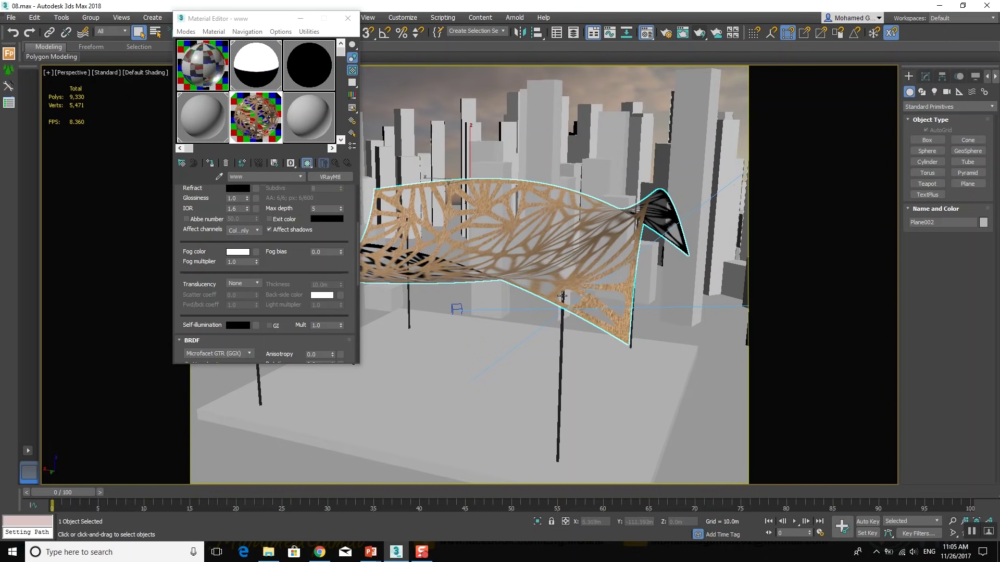
pyautogui.keyDown('alt'); pyautogui.moveTo(501, 269); pyautogui.dragTo(492, 283, button='middle'); pyautogui.keyUp('alt')
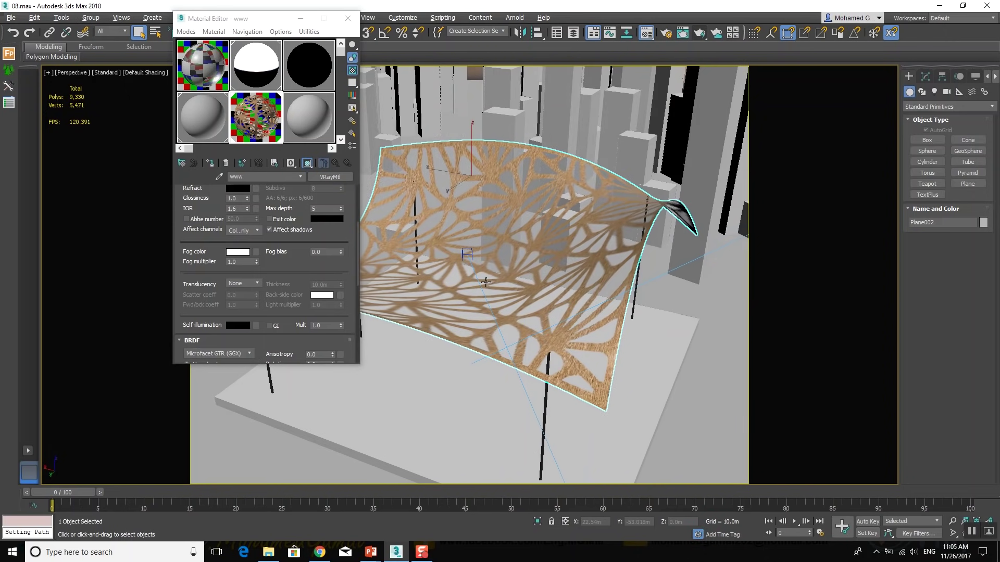
pyautogui.hotkey('shift', 'q')
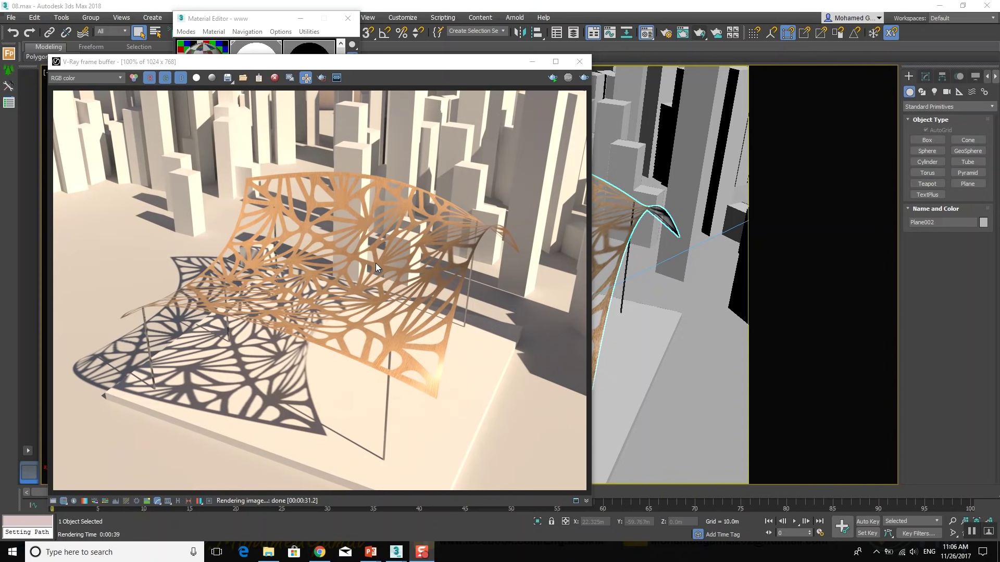
# Open the Opacity Map #7 bitmap settings from the material's Maps rollout
pyautogui.click(281, 23)
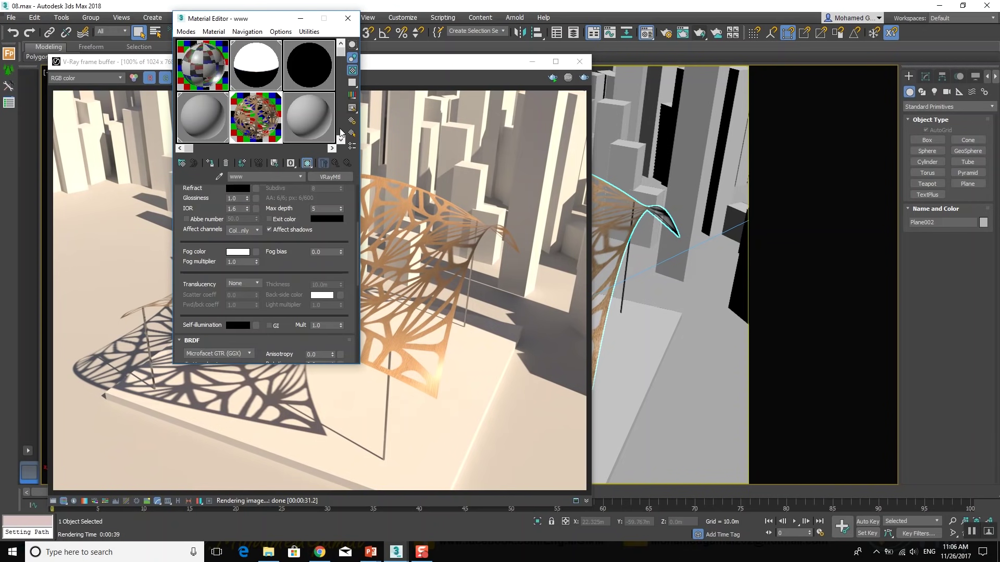
pyautogui.scroll(-5, 288, 254)
pyautogui.scroll(-3, 292, 304)
pyautogui.click(300, 348)
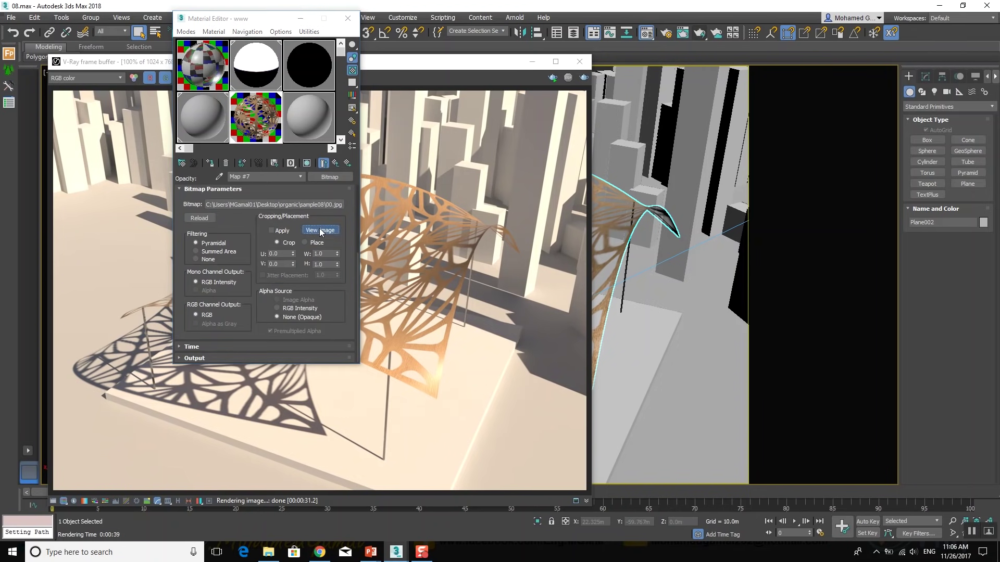
# View the full-size cutout pattern image, close it, and return to the V-Ray render
pyautogui.click(320, 229)
pyautogui.moveTo(131, 9); pyautogui.dragTo(403, 125)
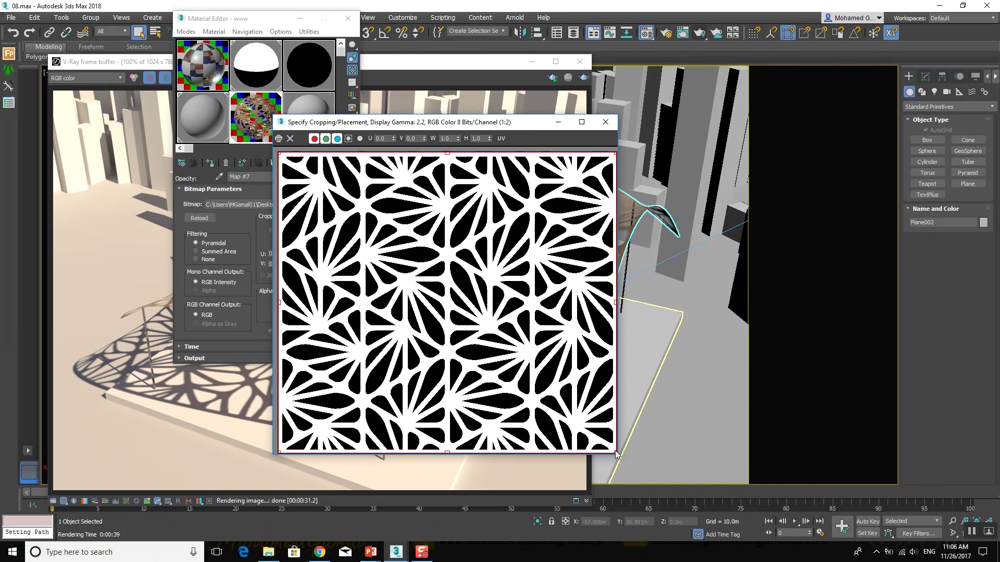
pyautogui.moveTo(614, 453); pyautogui.dragTo(681, 496)
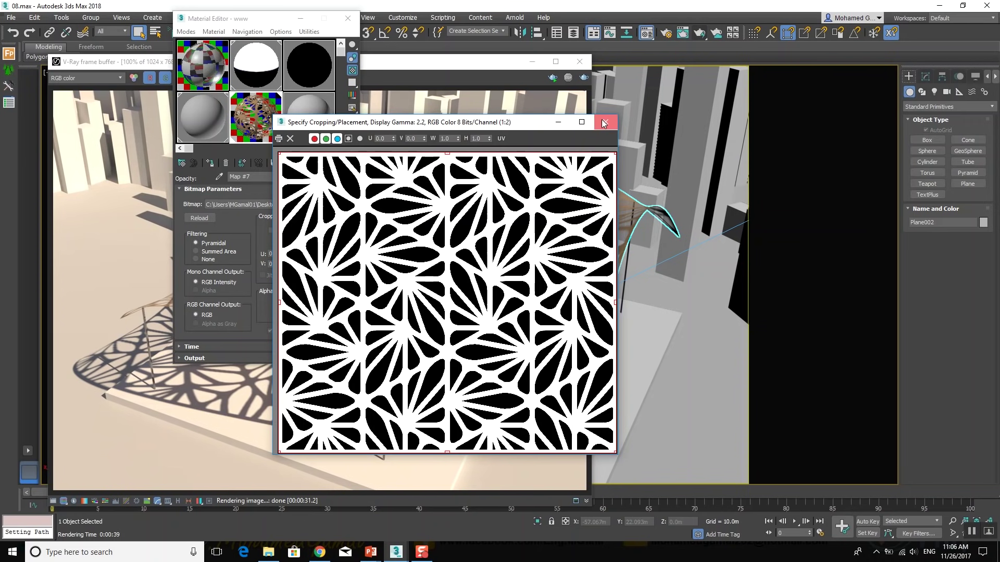
pyautogui.click(605, 122)
pyautogui.click(375, 161)
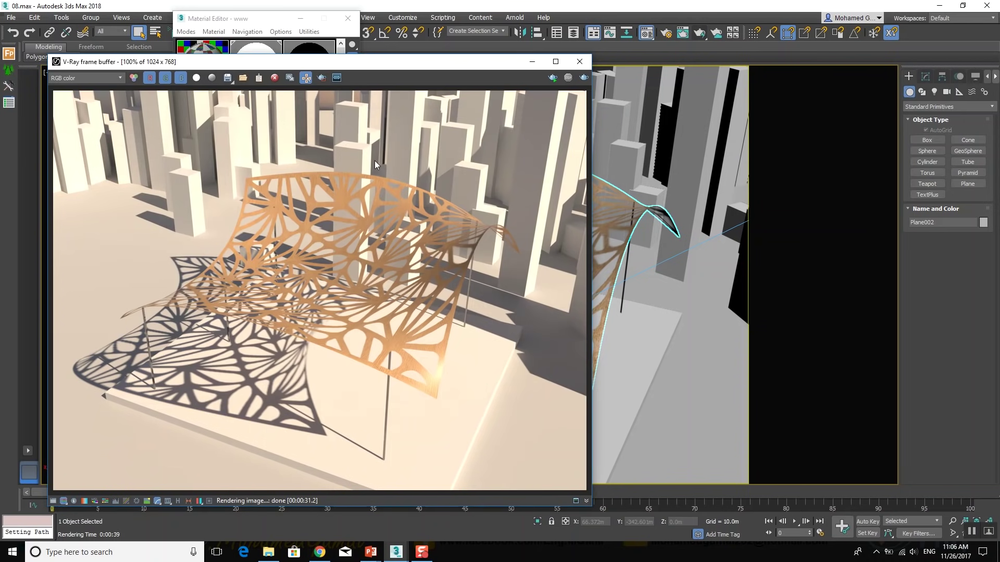
# Add a VRayDisplacementMod to Plane002
pyautogui.click(925, 76)
pyautogui.click(938, 108)
pyautogui.press('v')
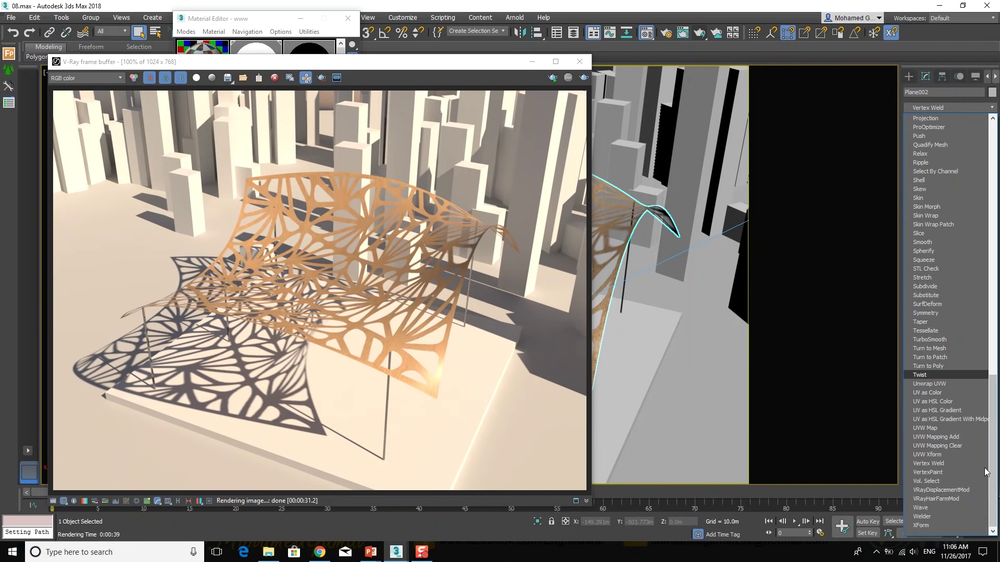
pyautogui.click(961, 491)
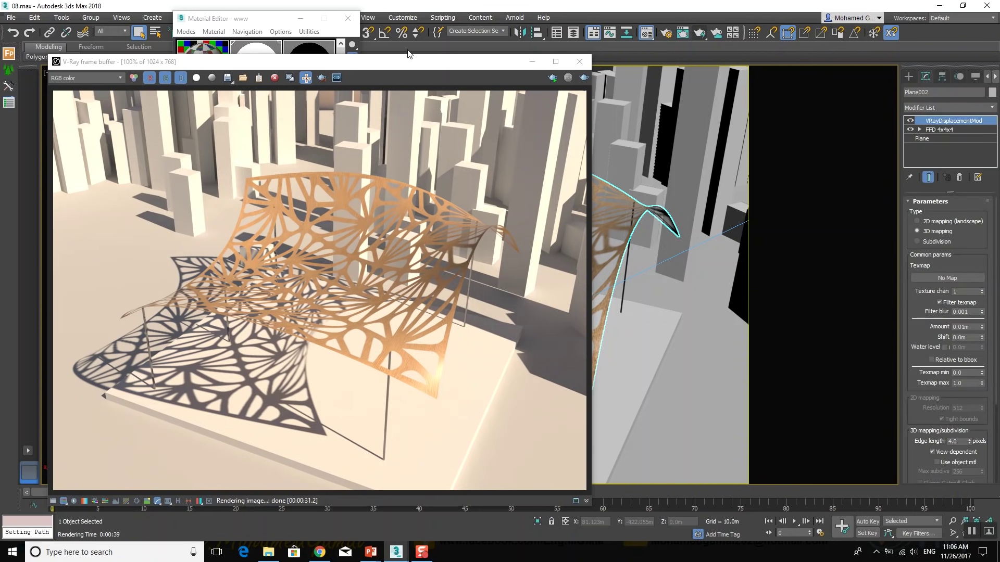
# Instance the 00.jpg opacity map (Map #7) as the displacement texmap
pyautogui.click(223, 19)
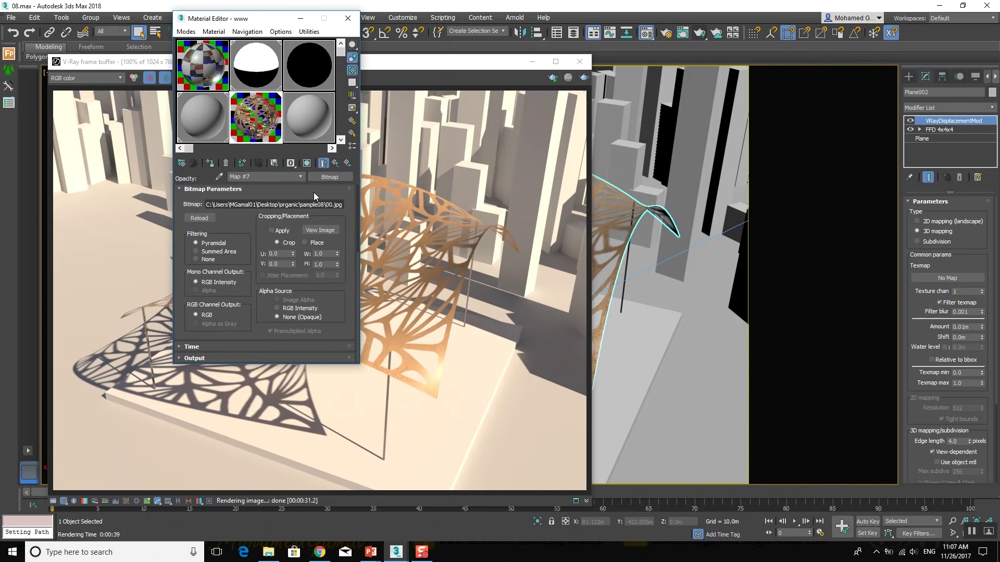
pyautogui.click(335, 163)
pyautogui.scroll(-5, 263, 293)
pyautogui.scroll(-5, 281, 318)
pyautogui.moveTo(292, 343); pyautogui.dragTo(972, 277)
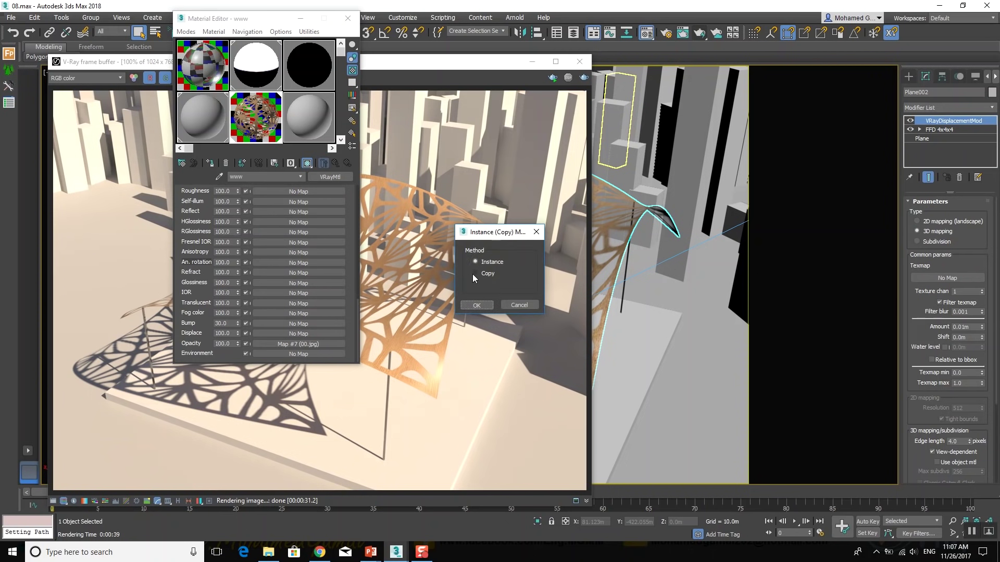
pyautogui.click(477, 305)
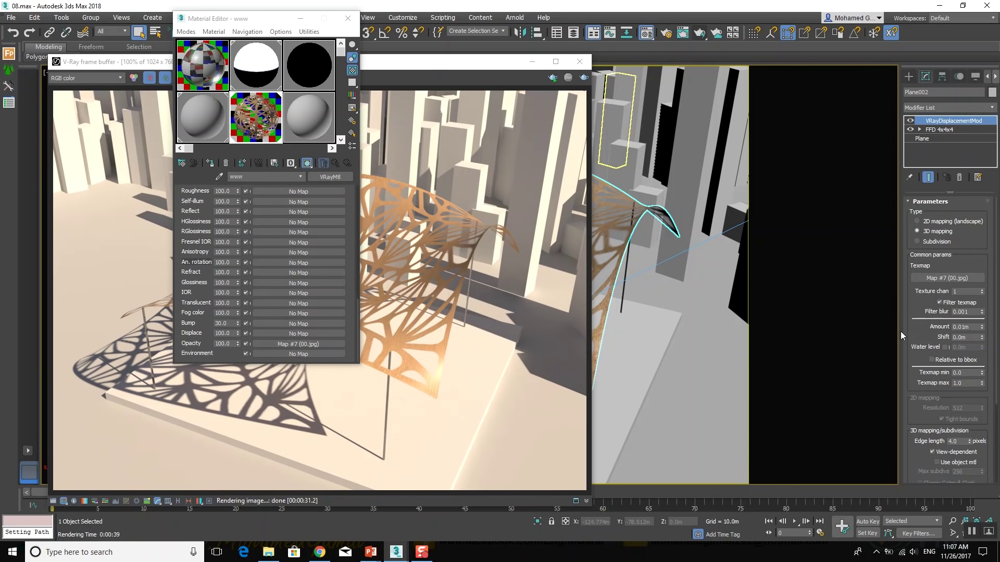
# Set displacement amount 4.0m and edge length 1.0, then re-render the scene
pyautogui.doubleClick(973, 326)
pyautogui.write('4')
pyautogui.press('Return')
pyautogui.click(523, 283)
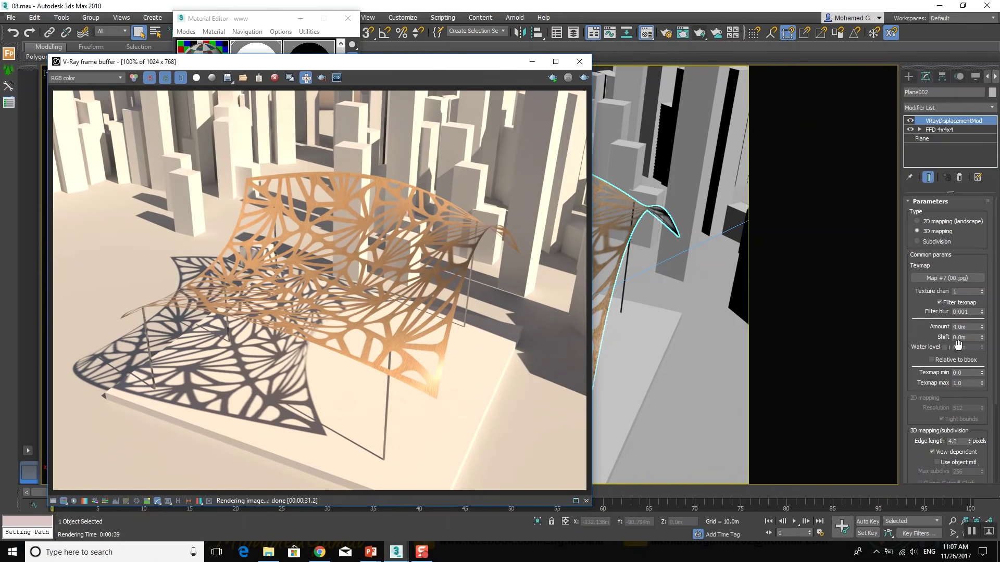
pyautogui.moveTo(927, 346); pyautogui.dragTo(936, 296)
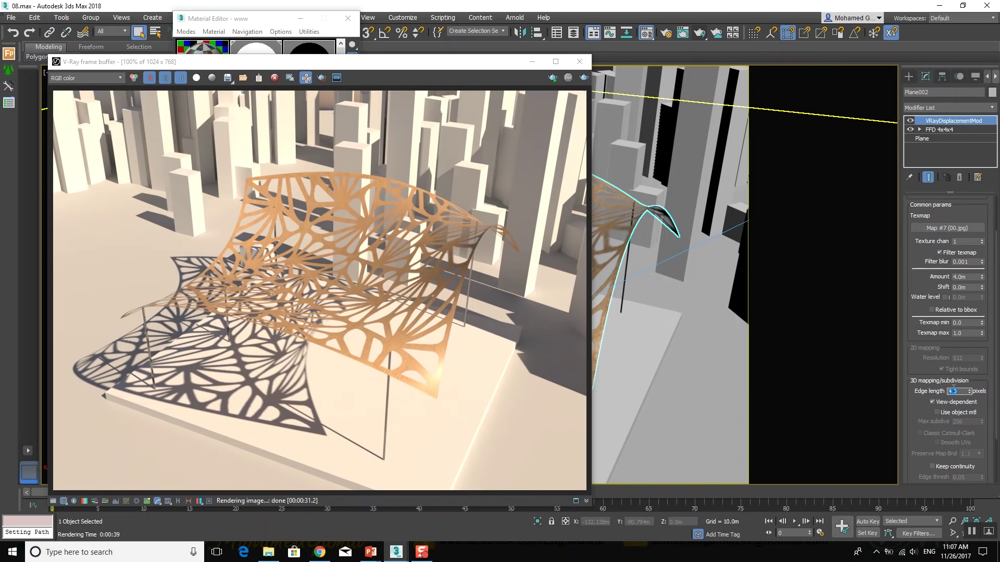
pyautogui.write('1')
pyautogui.click(408, 211)
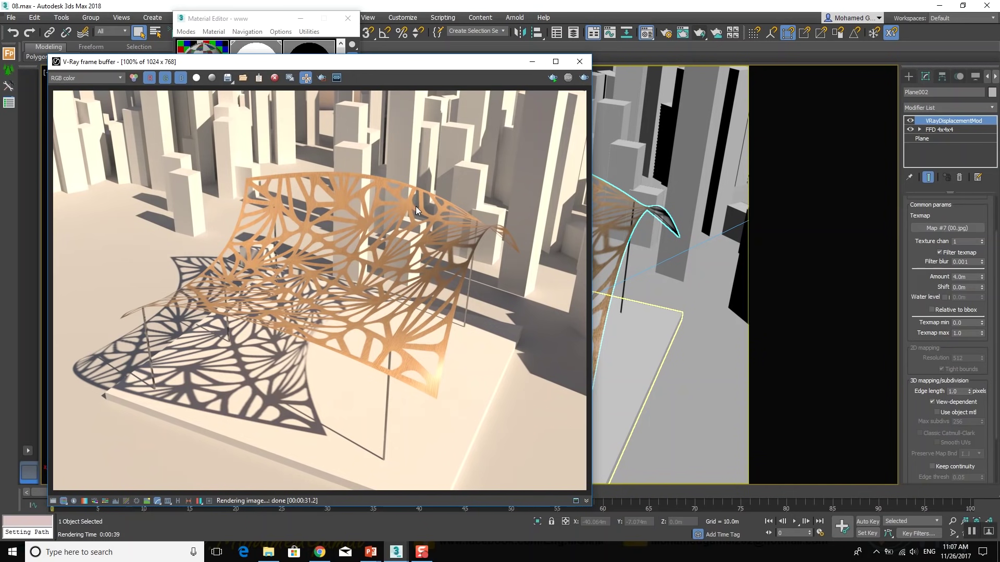
pyautogui.scroll(2, 964, 299)
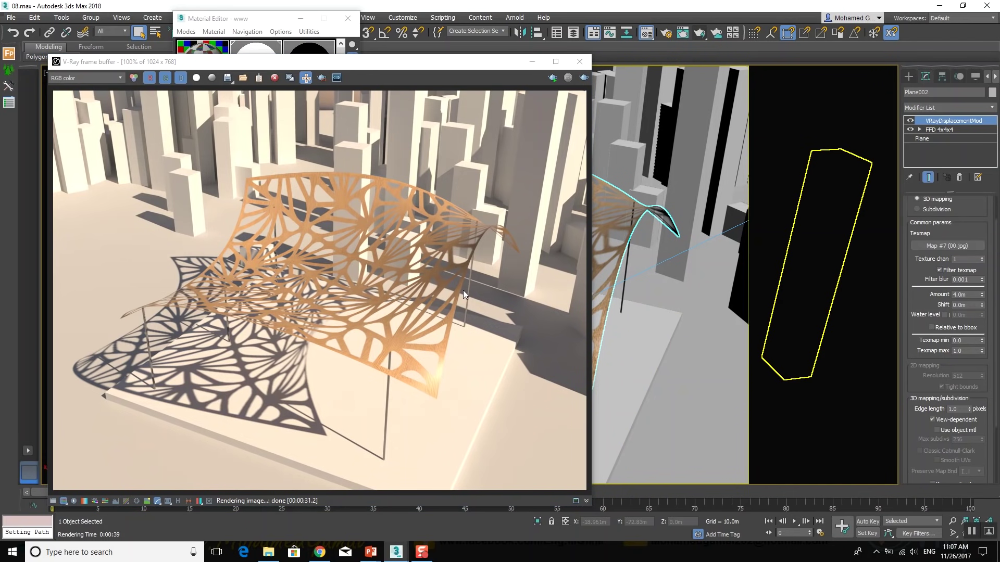
pyautogui.click(584, 78)
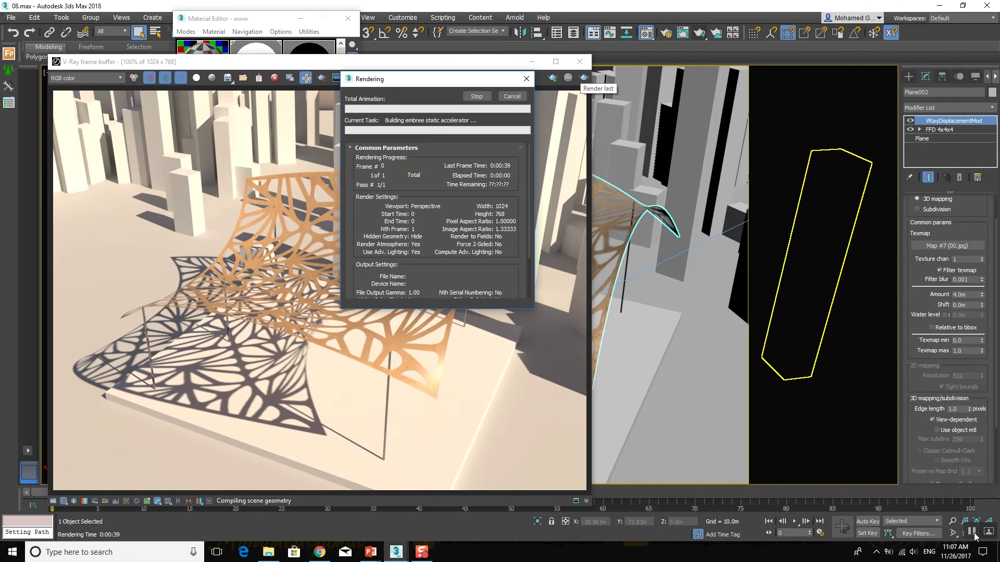
# Inspect the displaced render, stop it, and mark the panel's central cutouts as the render region
pyautogui.scroll(2, 314, 275)
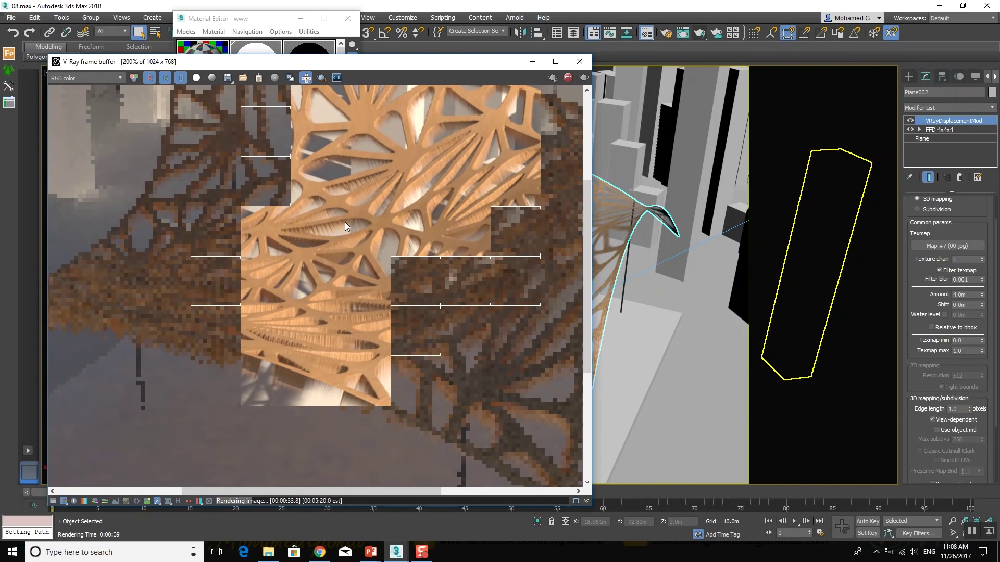
pyautogui.scroll(1, 345, 222)
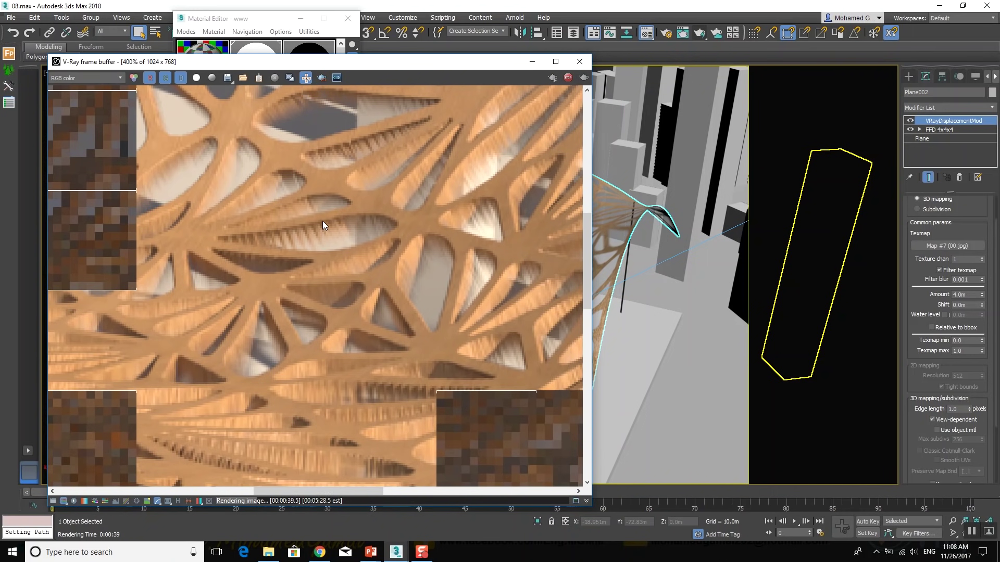
pyautogui.scroll(-2, 324, 236)
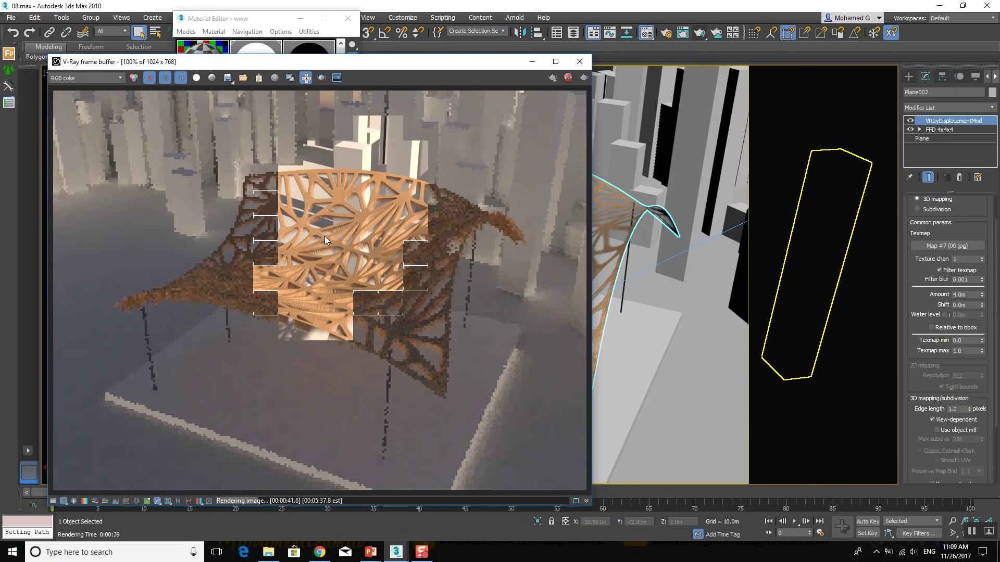
pyautogui.scroll(1, 332, 230)
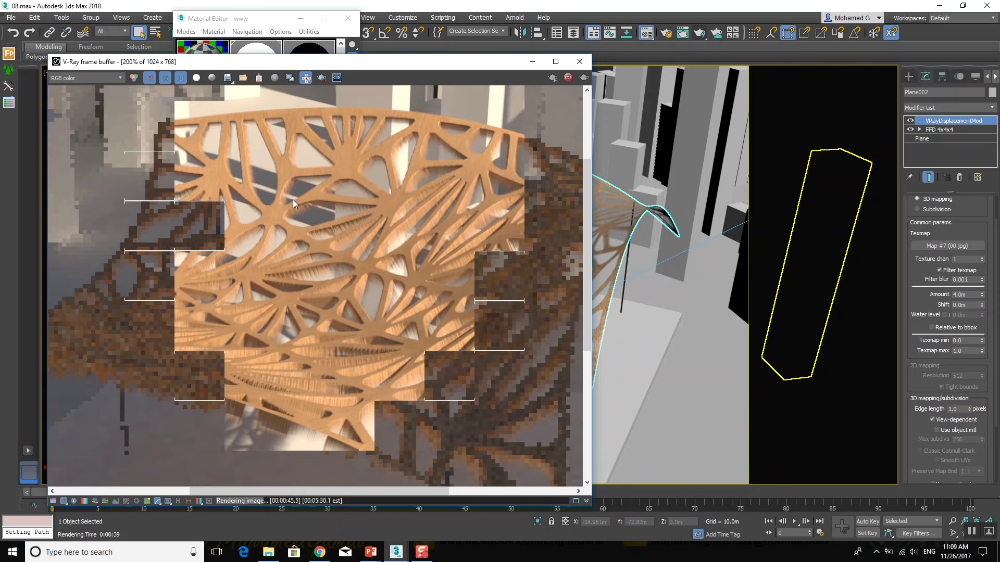
pyautogui.scroll(1, 349, 227)
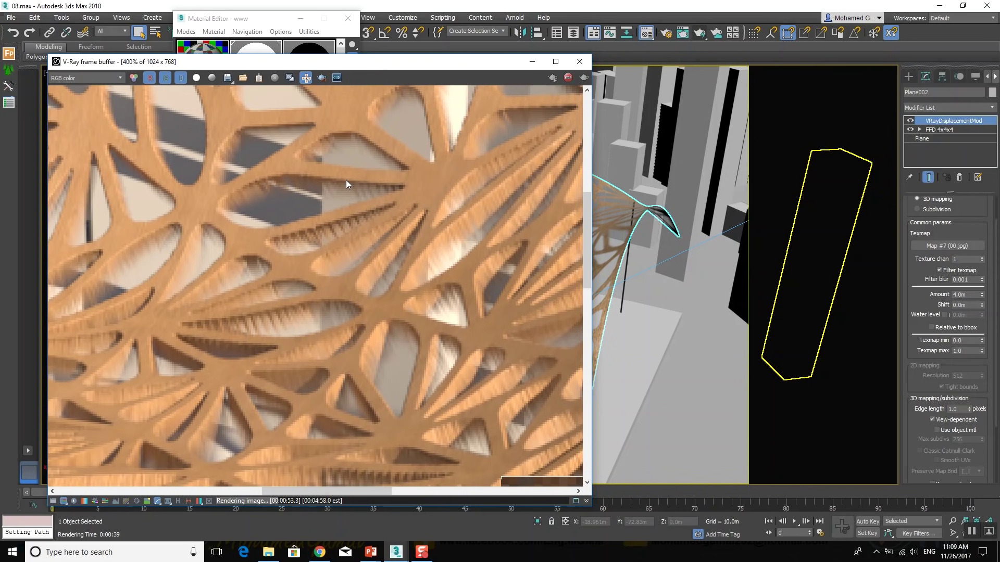
pyautogui.scroll(-2, 337, 245)
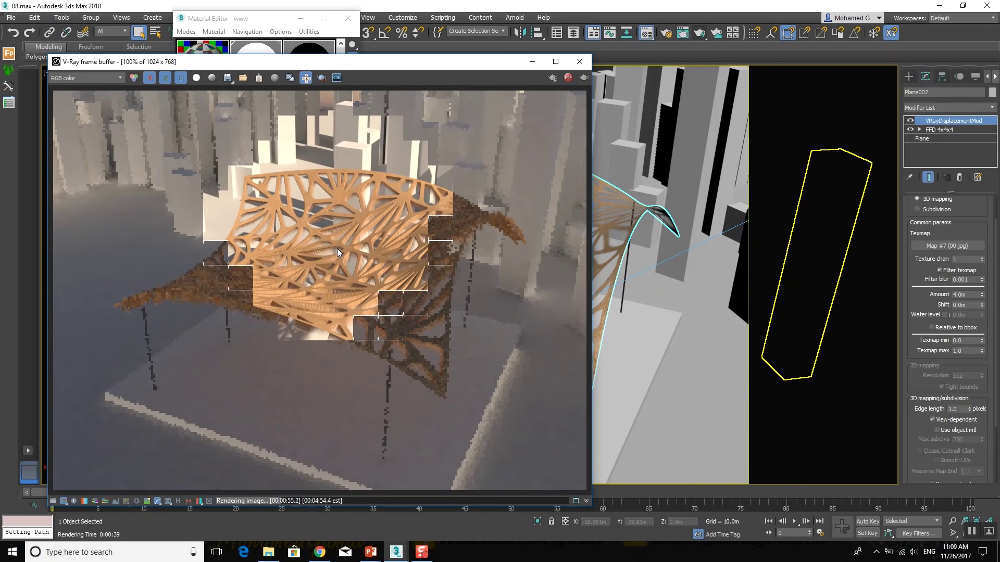
pyautogui.click(567, 78)
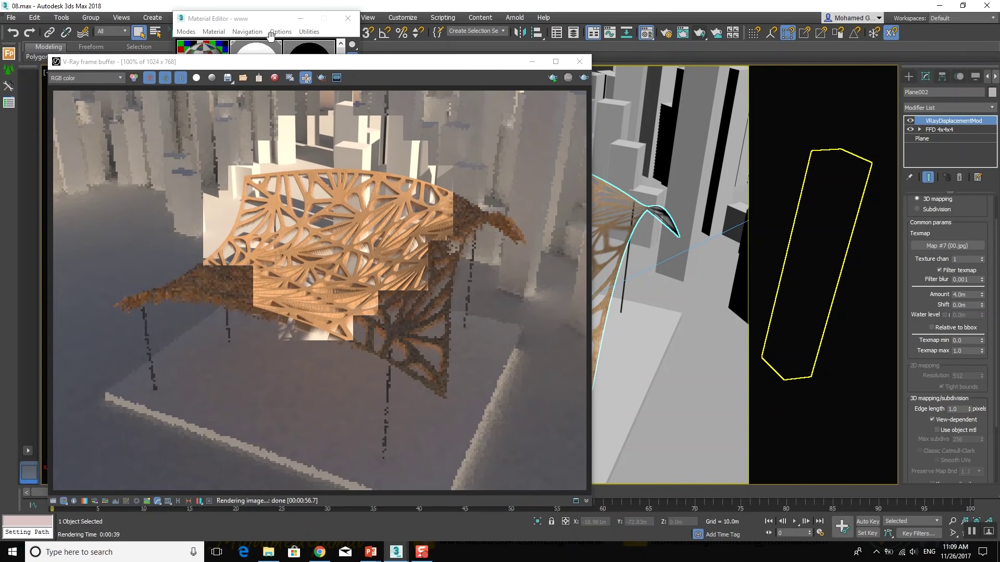
pyautogui.click(322, 80)
pyautogui.moveTo(393, 182); pyautogui.dragTo(262, 294)
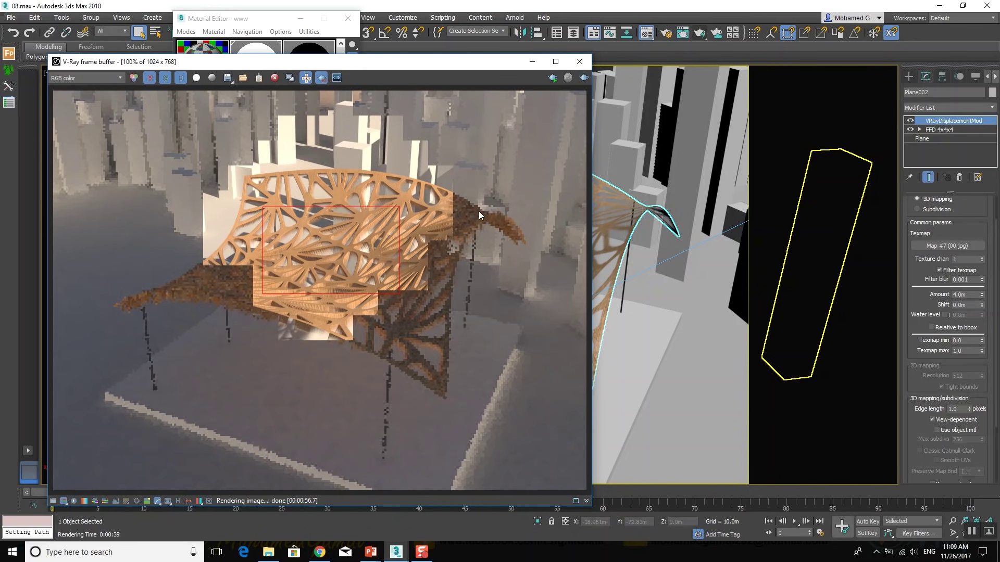
# Open the opacity map's bitmap coordinate settings in the Material Editor
pyautogui.moveTo(276, 19); pyautogui.dragTo(364, 35)
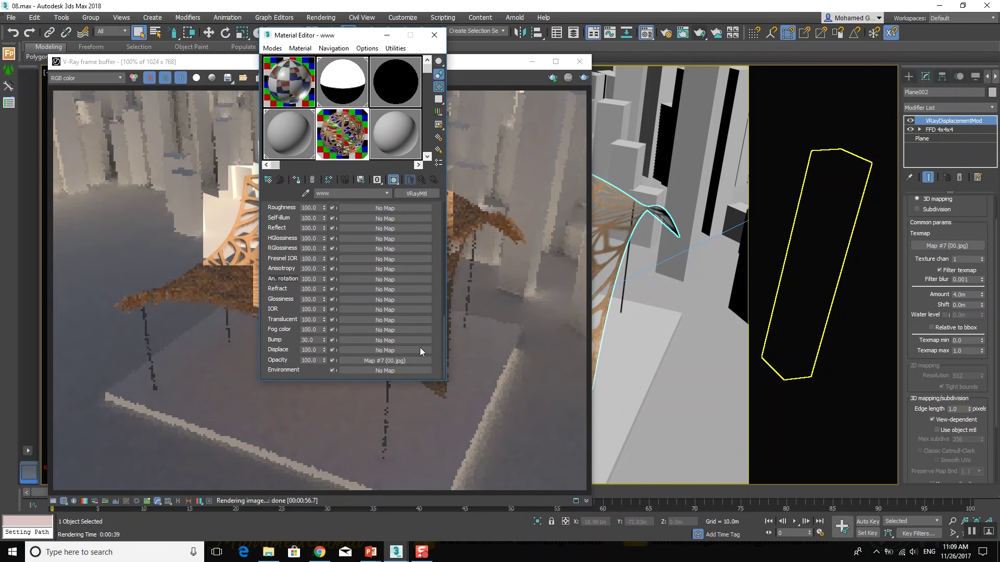
pyautogui.click(385, 360)
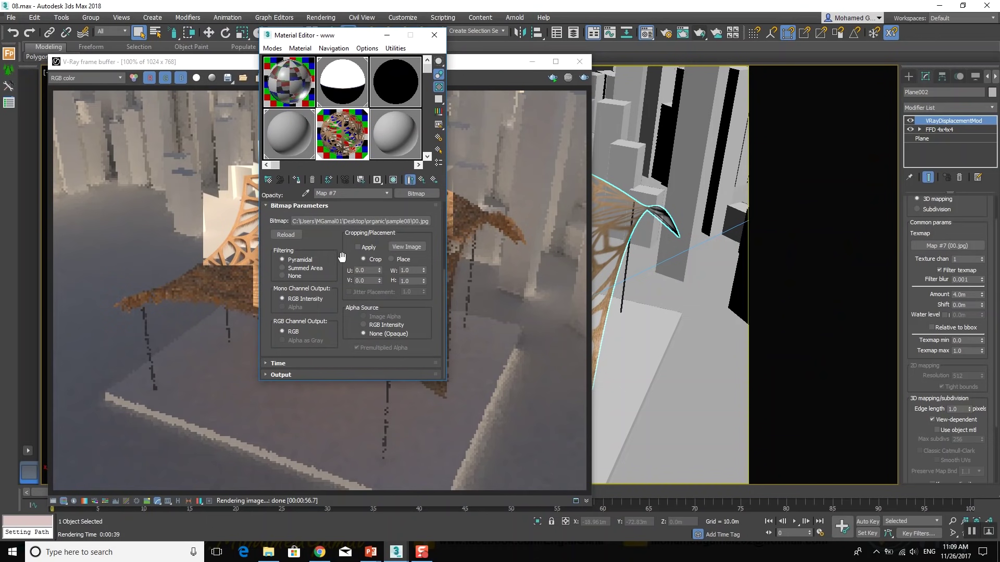
pyautogui.scroll(5, 367, 271)
# Set the opacity map's U and V tiling to 1.01
pyautogui.click(349, 259)
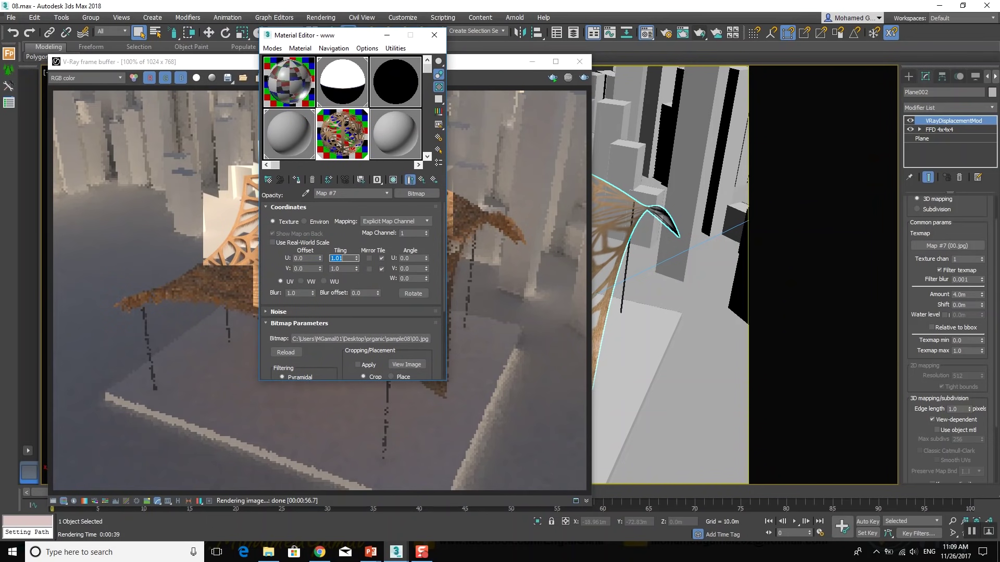
pyautogui.click(341, 268)
pyautogui.click(355, 245)
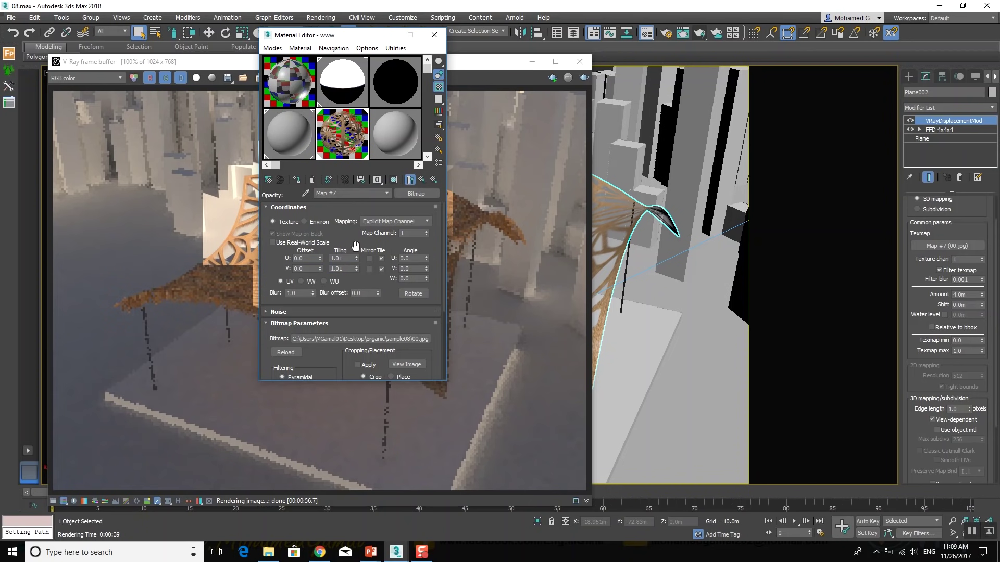
pyautogui.click(387, 35)
# Lower Plane002's displacement amount to 3.0m, then to 2.5m
pyautogui.doubleClick(964, 295)
pyautogui.write('3')
pyautogui.press('Return')
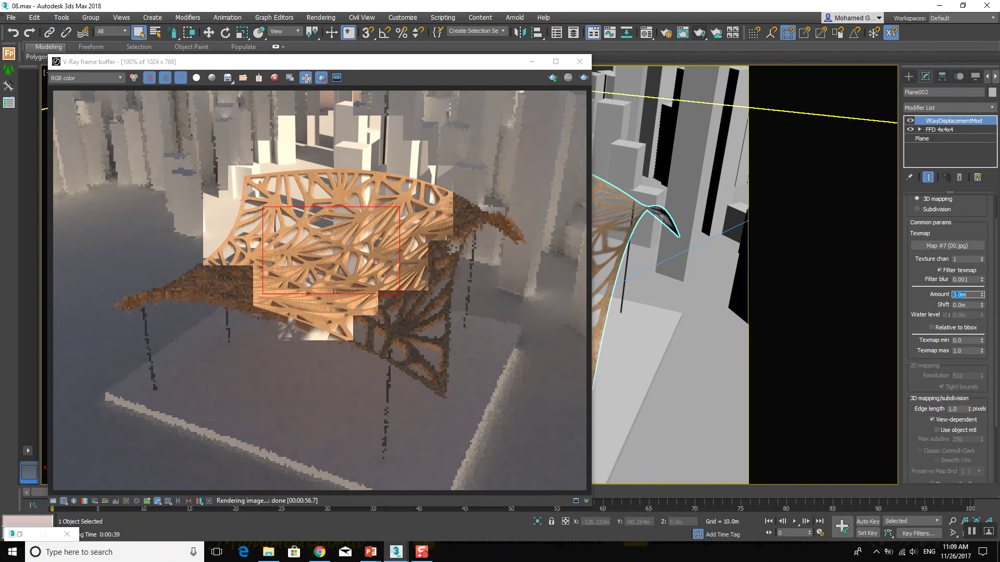
pyautogui.click(367, 257)
pyautogui.scroll(1, 337, 236)
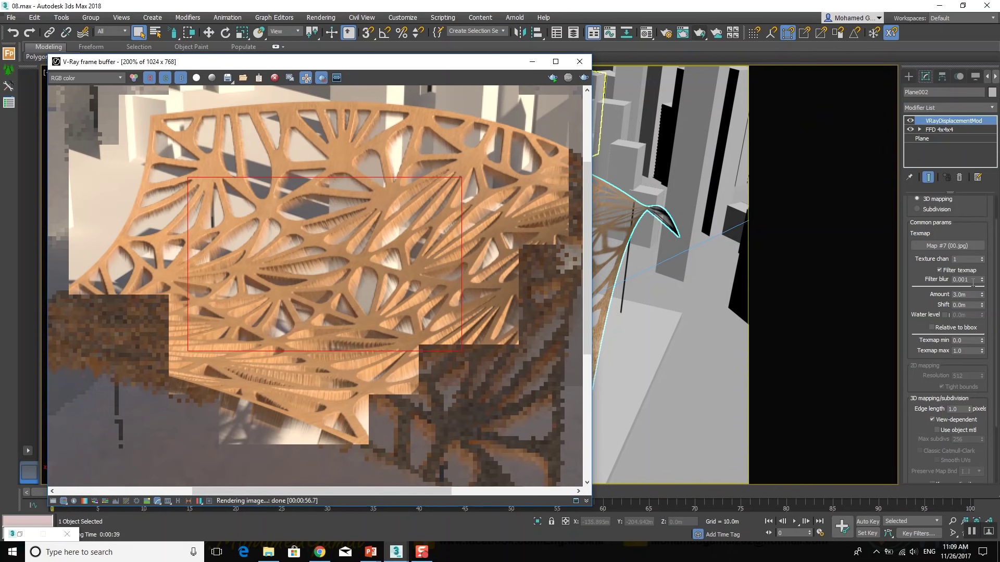
pyautogui.doubleClick(960, 295)
pyautogui.write('2.5')
pyautogui.press('Return')
pyautogui.click(415, 231)
# Re-render the marked region at 2.5m displacement and zoom in to inspect the cutouts
pyautogui.click(583, 77)
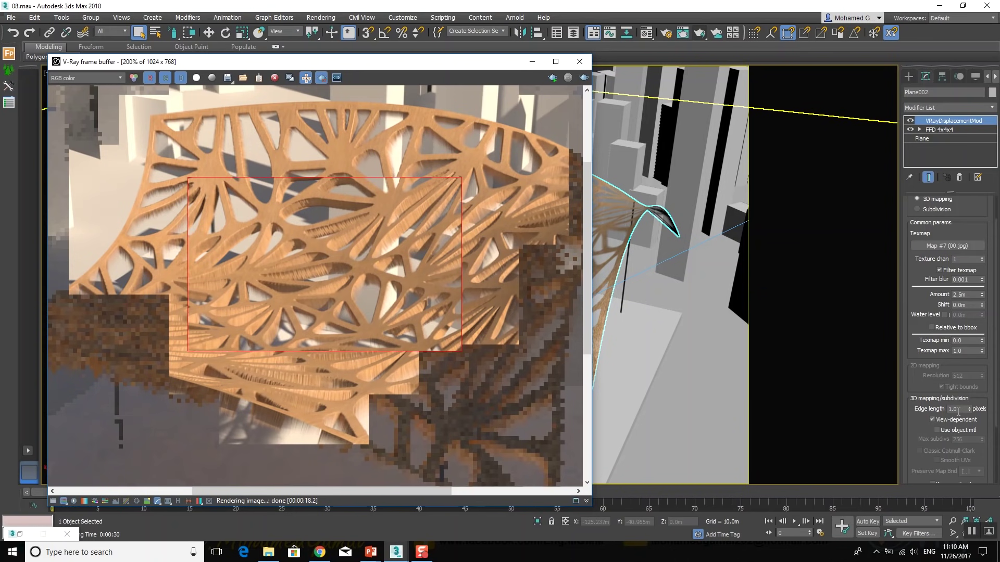
pyautogui.scroll(-1, 318, 264)
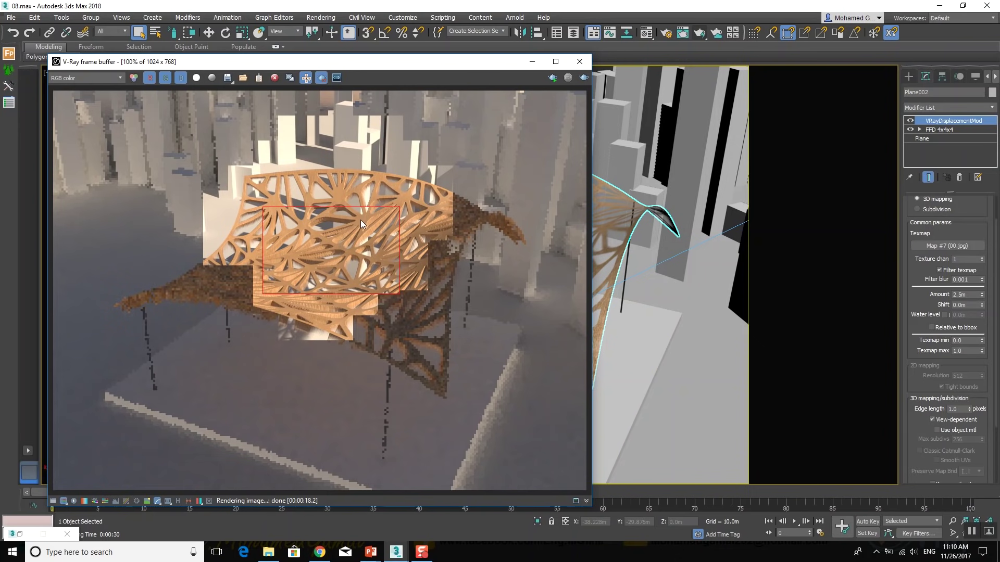
pyautogui.scroll(1, 352, 222)
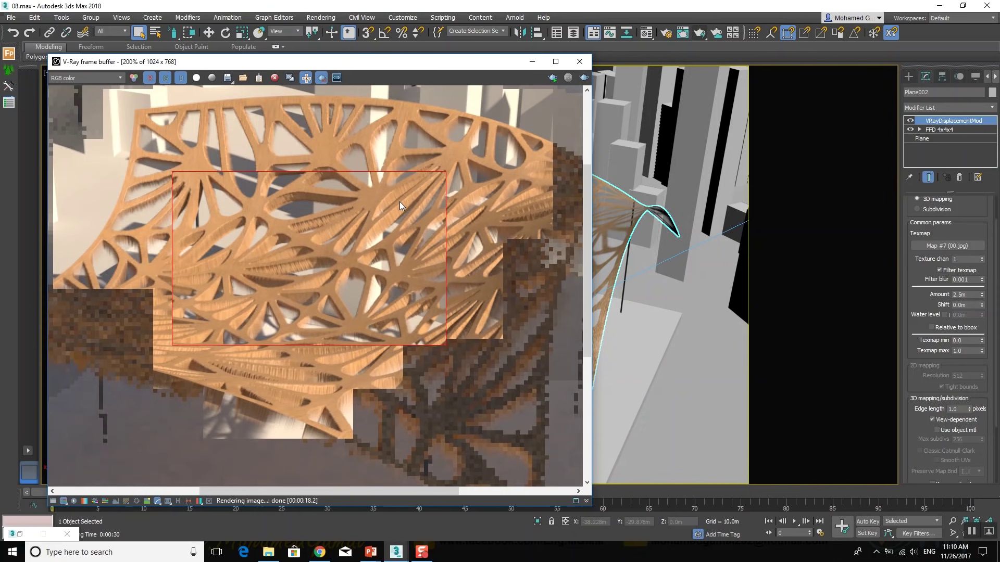
pyautogui.scroll(-1, 399, 201)
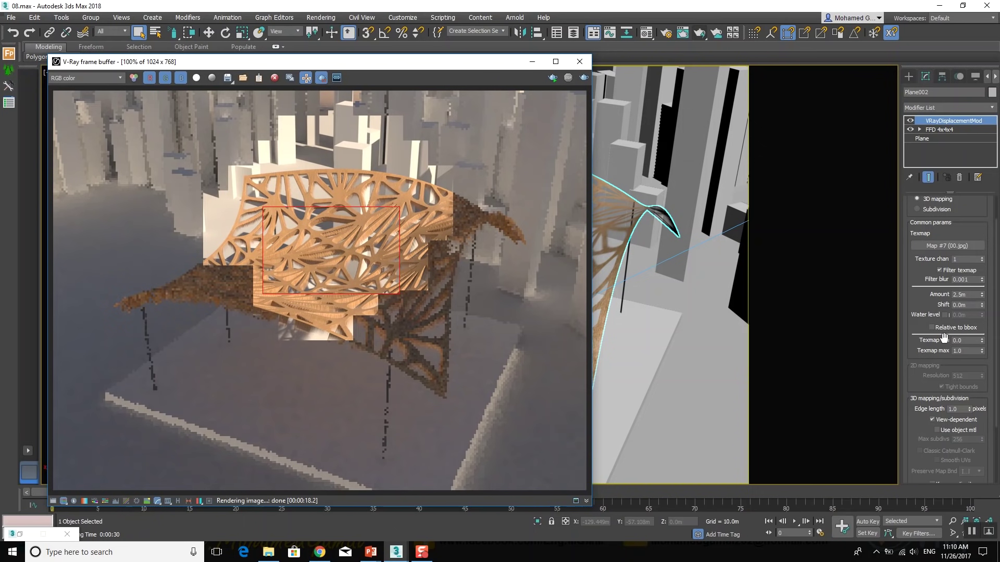
# Set displacement amount to 1.0m, re-render the region, then turn region rendering off
pyautogui.click(970, 294)
pyautogui.write('1')
pyautogui.press('Return')
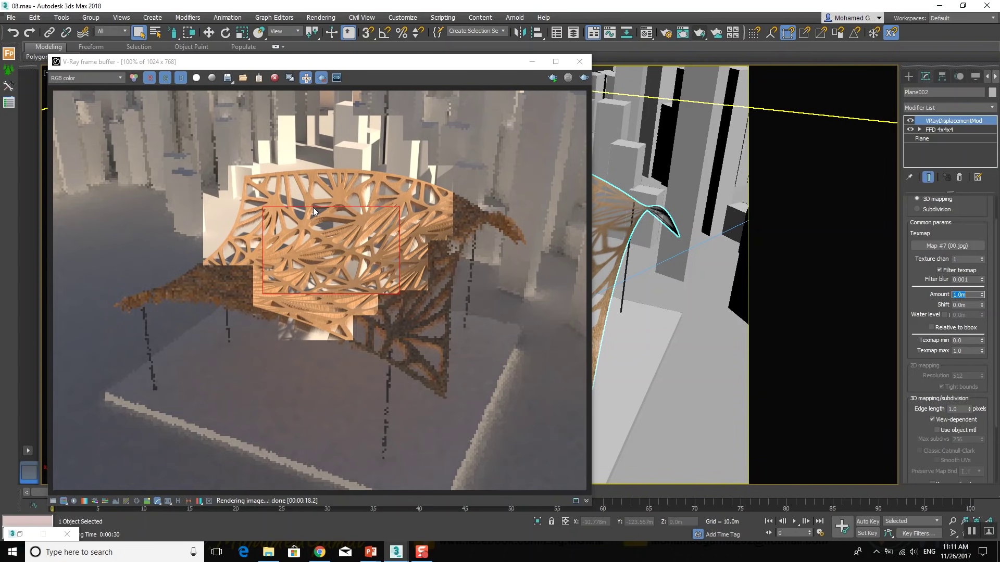
pyautogui.click(584, 77)
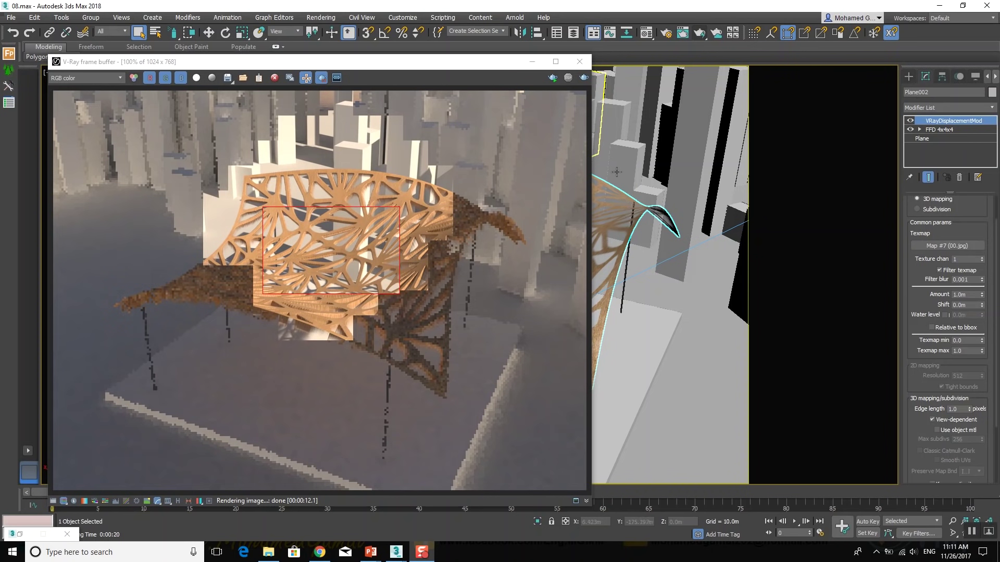
pyautogui.click(322, 78)
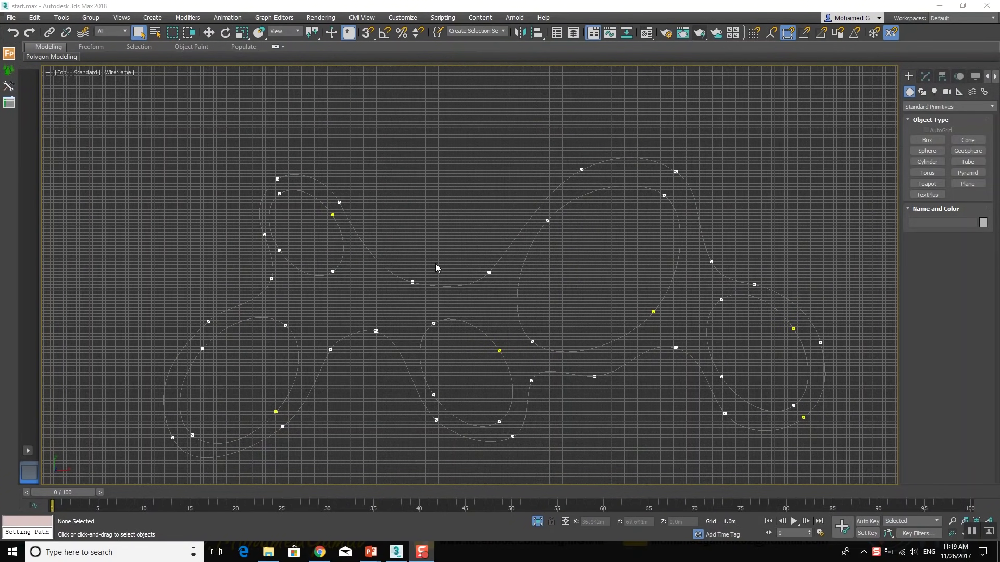
# Select Line002 and maximize the Perspective view framed on it
pyautogui.click(412, 284)
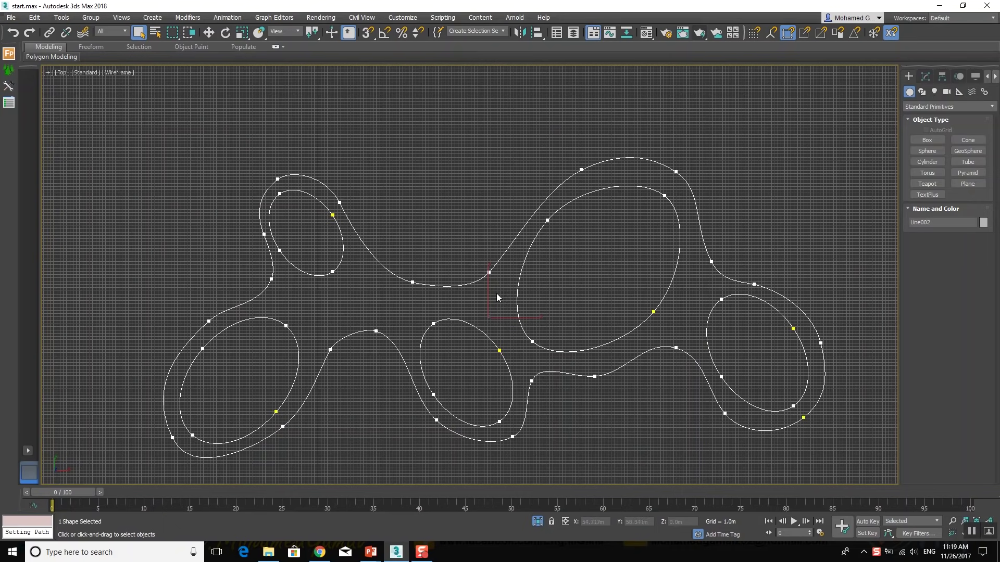
pyautogui.hotkey('alt', 'w')
pyautogui.hotkey('alt', 'w')
pyautogui.press('z')
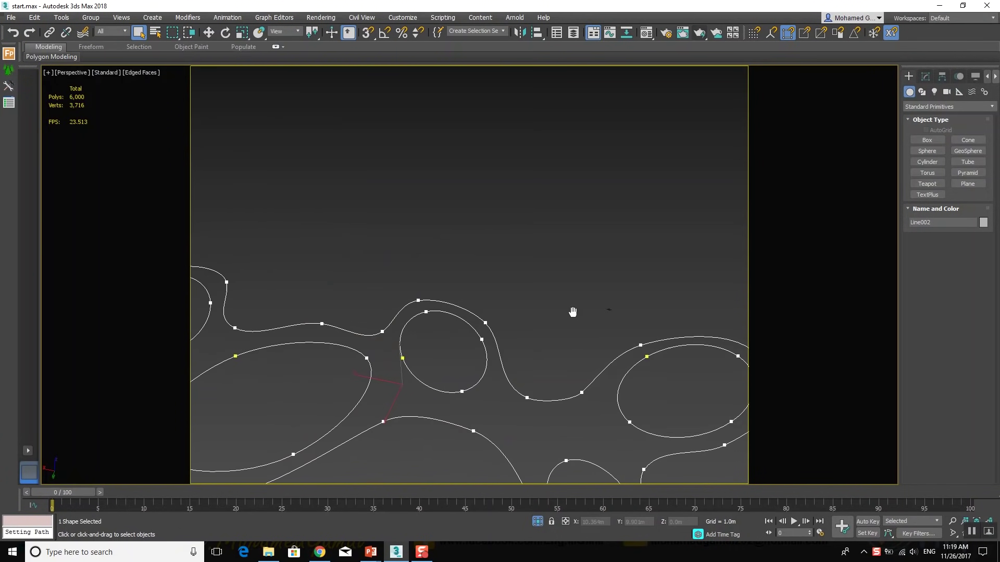
pyautogui.hotkey('shift', 'f')
pyautogui.keyDown('alt'); pyautogui.moveTo(567, 279); pyautogui.dragTo(652, 283, button='middle'); pyautogui.keyUp('alt')
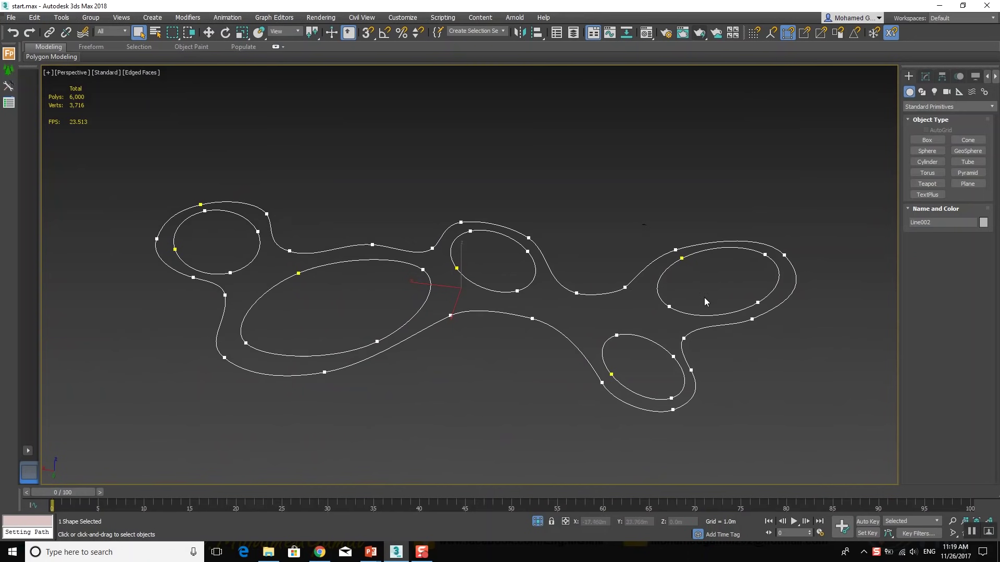
# Detach a copy of the outer spline as Shape001
pyautogui.click(927, 77)
pyautogui.click(910, 120)
pyautogui.click(927, 147)
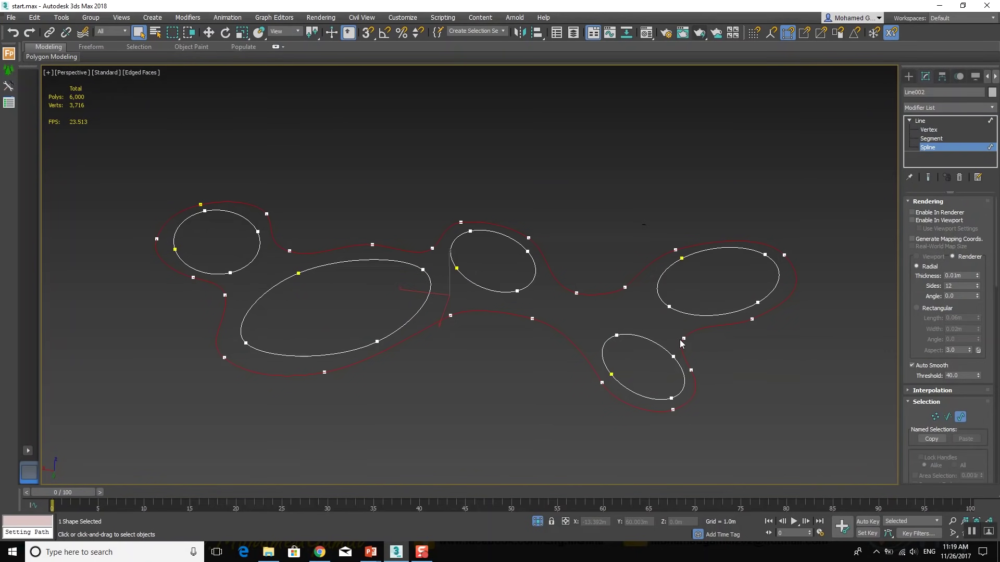
pyautogui.scroll(-3, 933, 355)
pyautogui.scroll(-3, 936, 356)
pyautogui.scroll(-3, 935, 356)
pyautogui.scroll(-3, 936, 356)
pyautogui.scroll(-3, 937, 365)
pyautogui.click(962, 388)
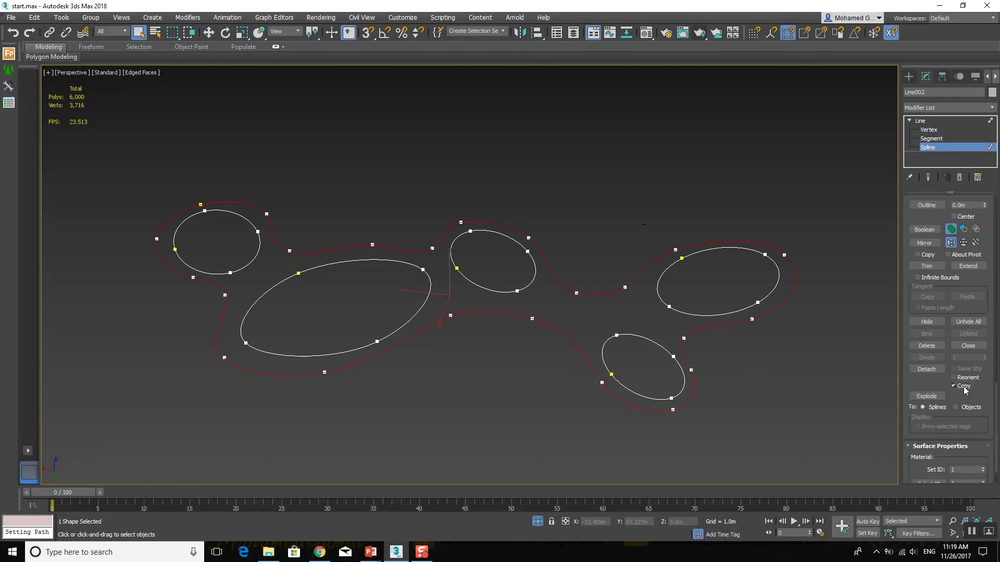
pyautogui.click(926, 369)
pyautogui.click(534, 281)
# Select Shape001 and add an Extrude modifier to it
pyautogui.click(964, 123)
pyautogui.click(711, 294)
pyautogui.click(658, 319)
pyautogui.click(935, 108)
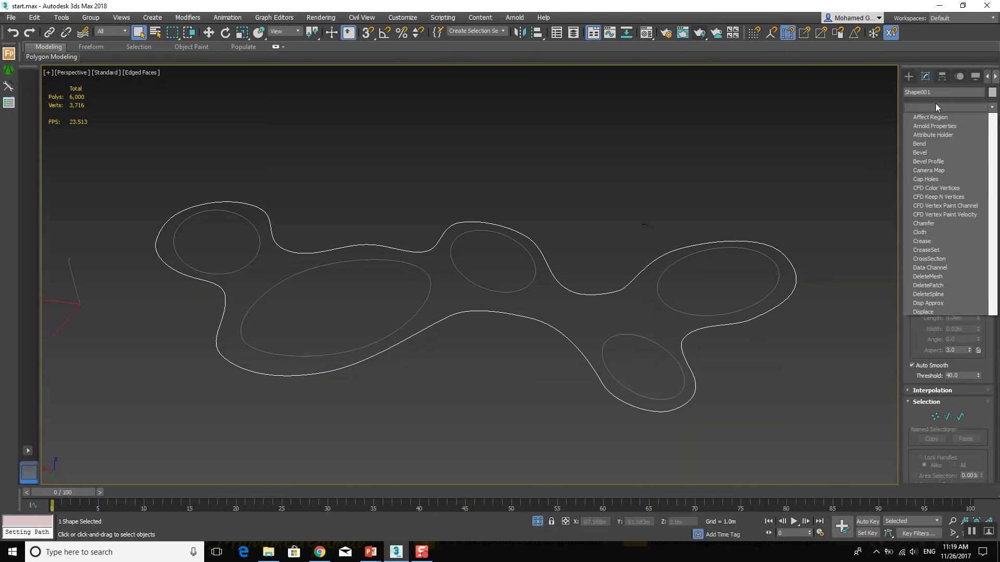
pyautogui.click(932, 191)
# Turn off the extrusion's start and end caps and raise it to about 9.7m
pyautogui.click(935, 243)
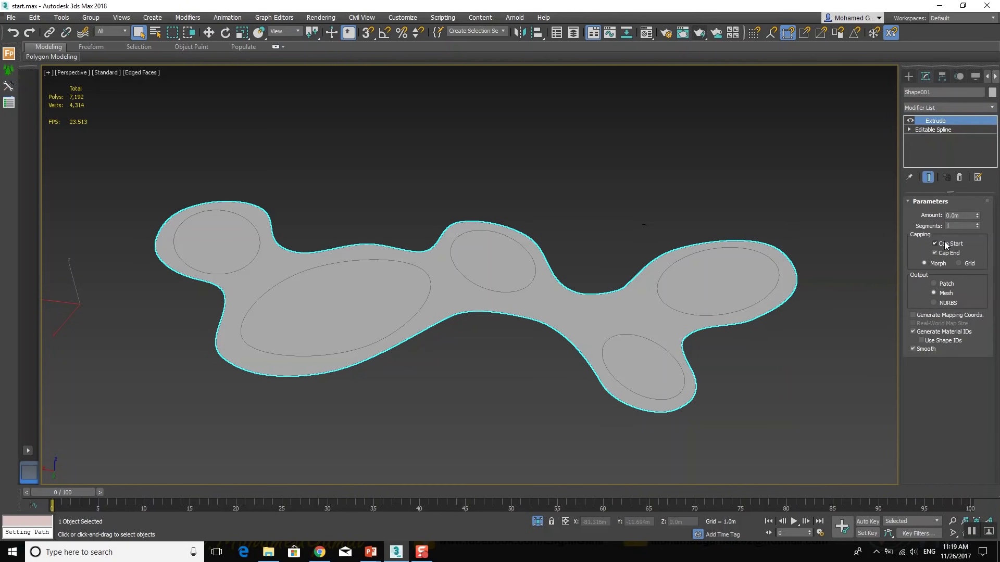
pyautogui.click(934, 252)
pyautogui.moveTo(976, 193); pyautogui.dragTo(976, 104)
pyautogui.keyDown('alt'); pyautogui.moveTo(572, 358); pyautogui.dragTo(615, 358, button='middle'); pyautogui.keyUp('alt')
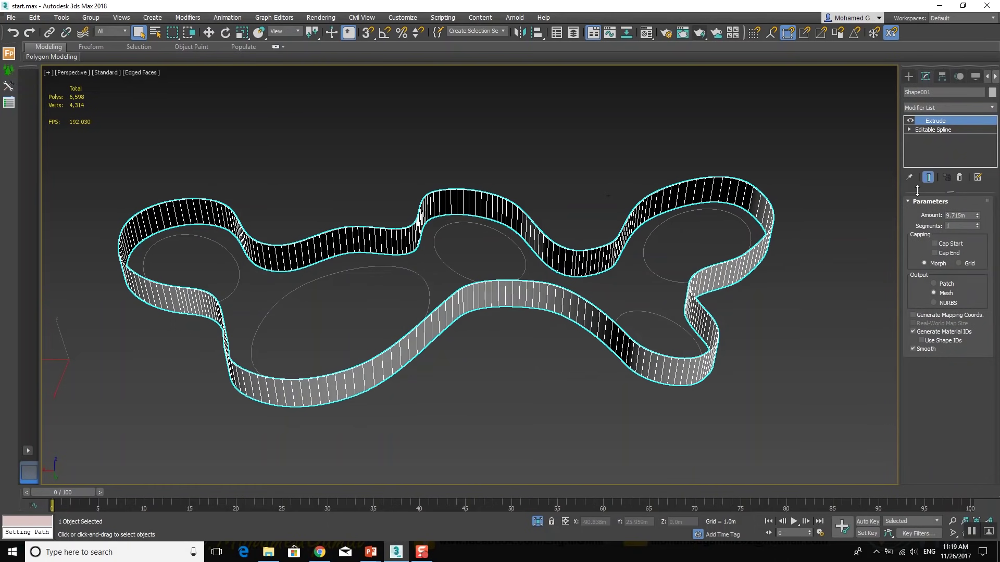
# Reduce the spline's interpolation steps from 12 down to 1
pyautogui.click(932, 131)
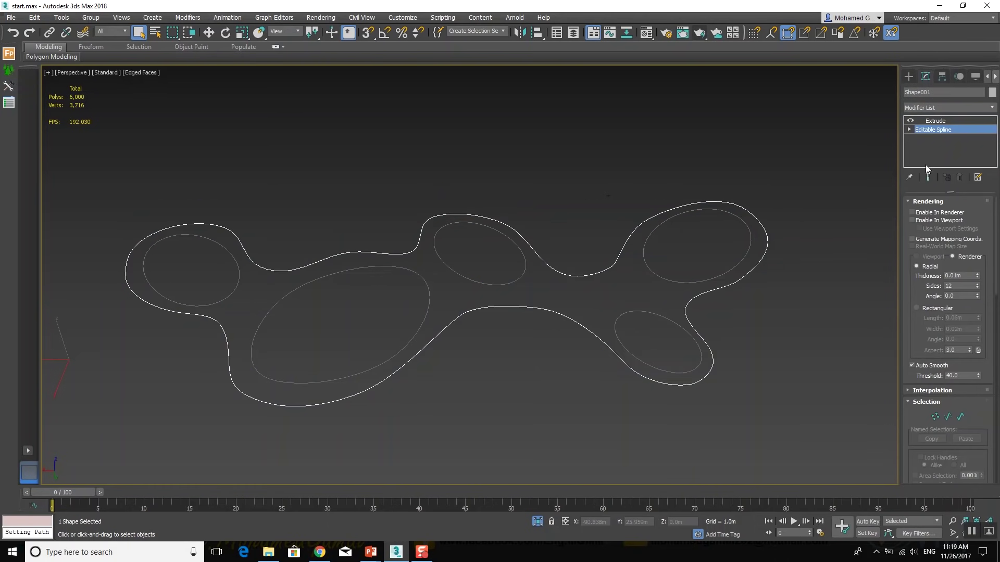
pyautogui.click(922, 202)
pyautogui.click(932, 213)
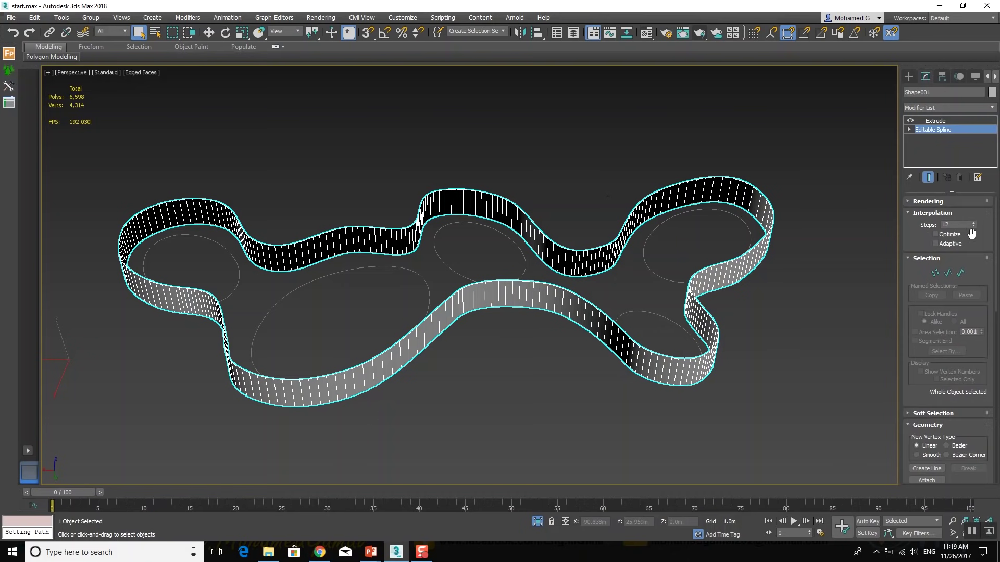
pyautogui.click(974, 227)
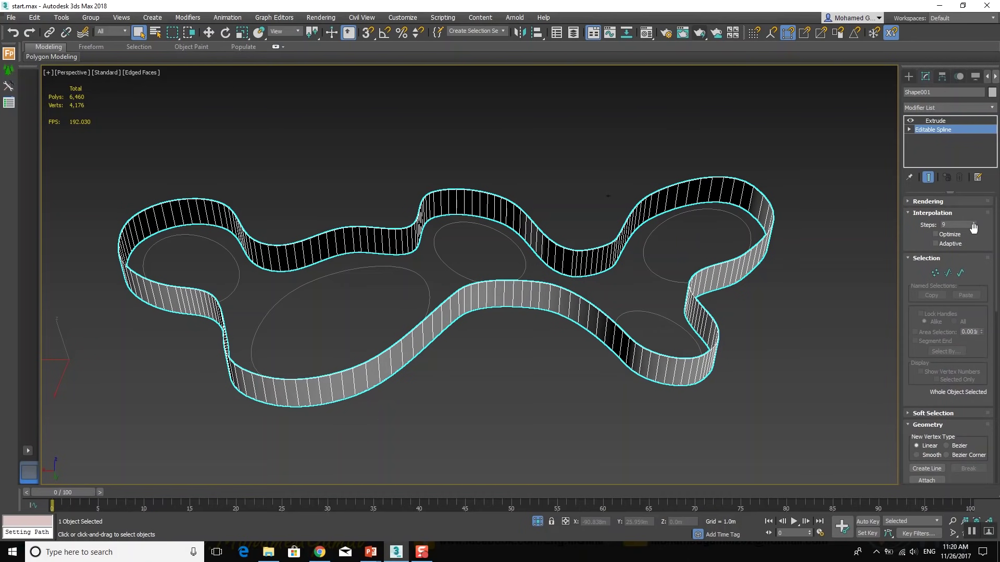
pyautogui.click(974, 228)
pyautogui.click(973, 227)
pyautogui.click(973, 228)
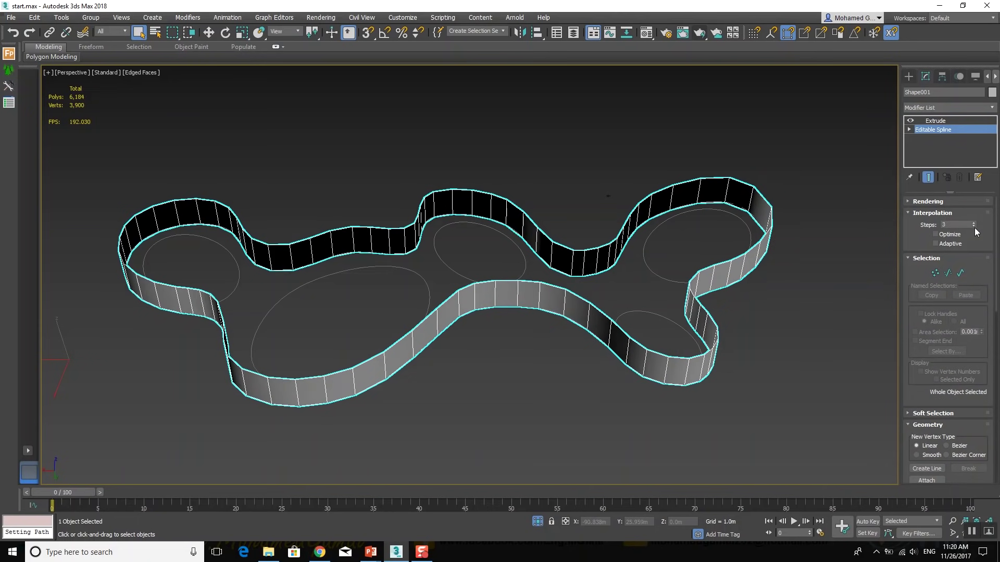
pyautogui.click(974, 227)
pyautogui.moveTo(740, 244)
pyautogui.keyDown('alt'); pyautogui.mouseDown(button='middle')
pyautogui.moveTo(727, 243)
pyautogui.moveTo(721, 214)
pyautogui.moveTo(770, 231)
pyautogui.mouseUp(button='middle'); pyautogui.keyUp('alt')
pyautogui.click(973, 226)
pyautogui.moveTo(752, 279)
pyautogui.keyDown('alt'); pyautogui.mouseDown(button='middle')
pyautogui.moveTo(743, 325)
pyautogui.moveTo(543, 342)
pyautogui.moveTo(665, 291)
pyautogui.mouseUp(button='middle'); pyautogui.keyUp('alt')
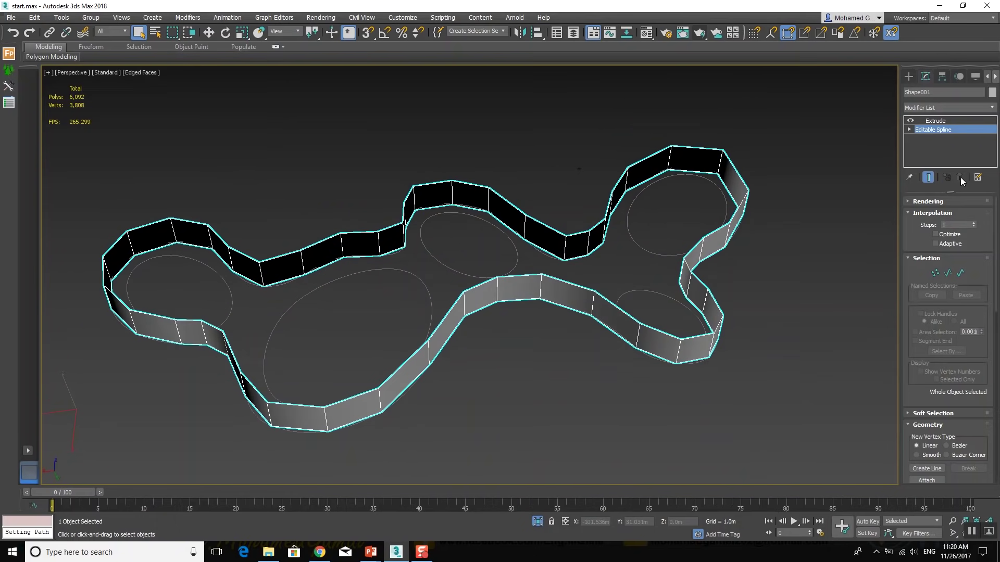
# Give the extrusion 2 segments and raise the amount to 26.365m
pyautogui.click(935, 121)
pyautogui.click(978, 224)
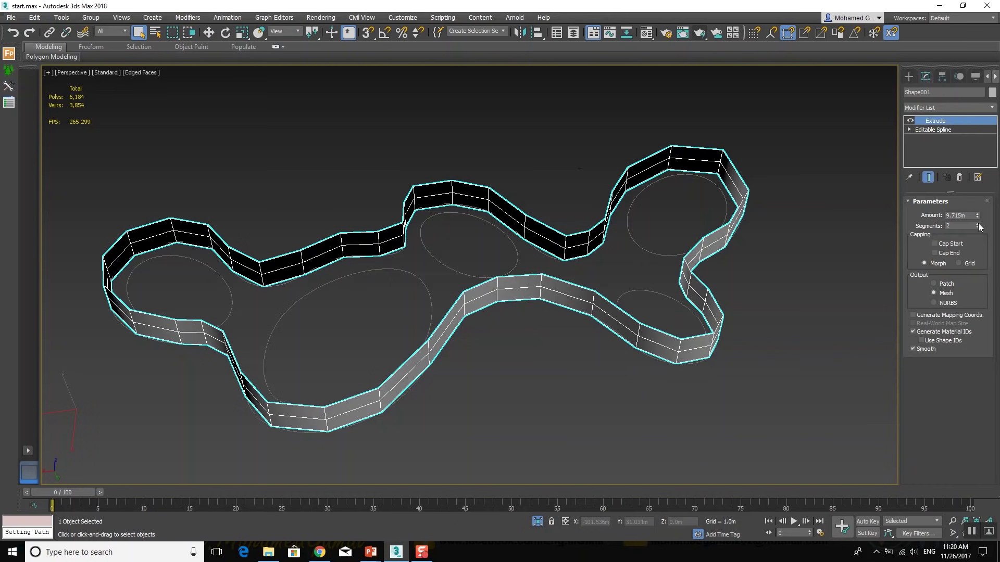
pyautogui.moveTo(979, 218)
pyautogui.mouseDown()
pyautogui.moveTo(466, 166)
pyautogui.moveTo(500, 85)
pyautogui.mouseUp()
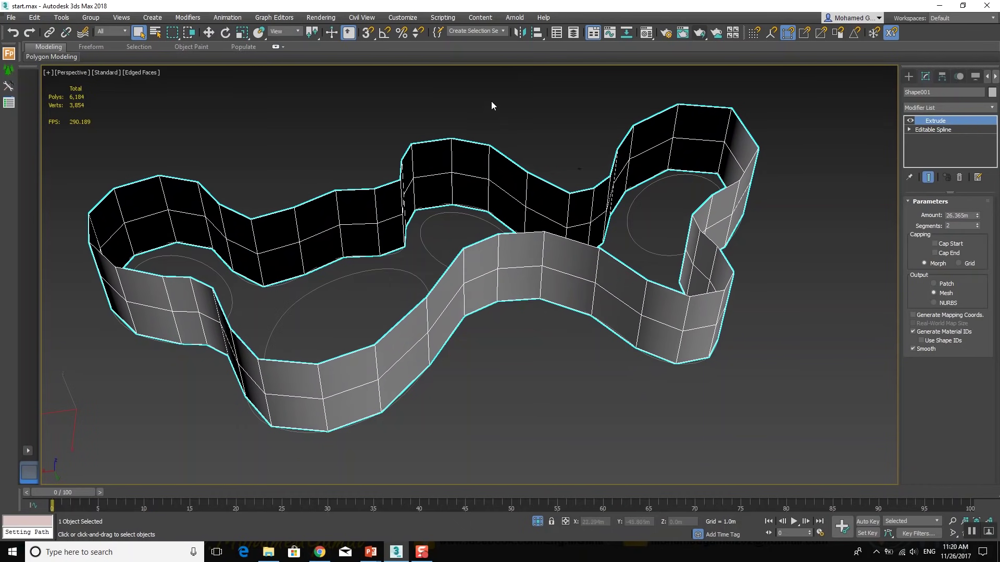
# Convert the extruded wall into an Editable Poly
pyautogui.press('w')
pyautogui.rightClick(498, 308)
pyautogui.moveTo(520, 421)
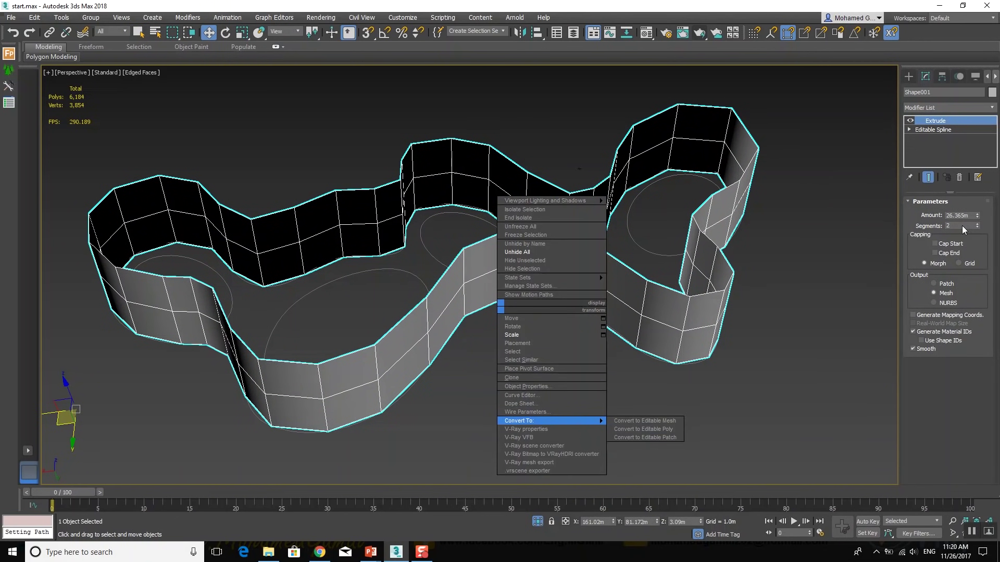
pyautogui.click(986, 219)
pyautogui.moveTo(977, 215)
pyautogui.mouseDown()
pyautogui.moveTo(957, 190)
pyautogui.moveTo(957, 204)
pyautogui.mouseUp()
pyautogui.rightClick(696, 306)
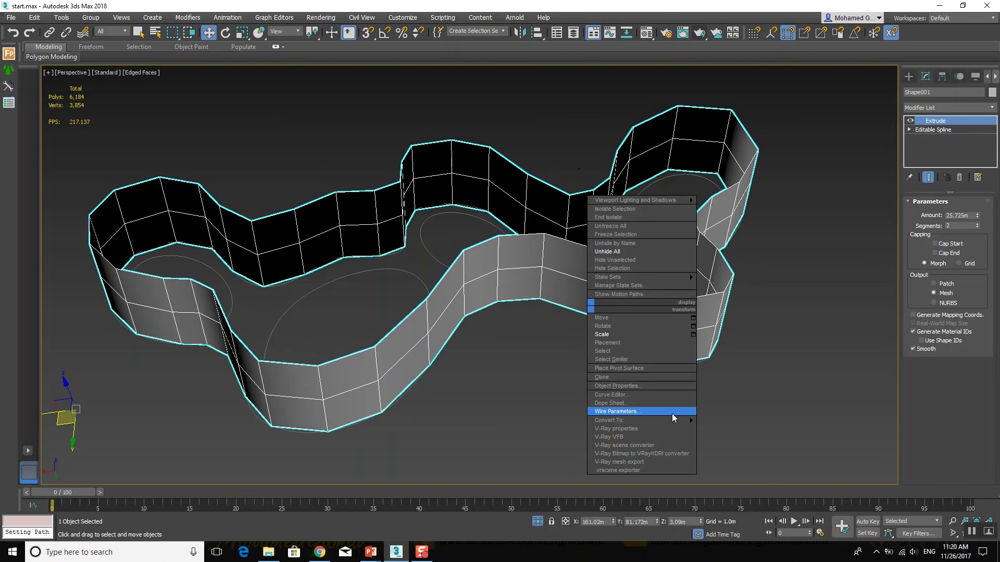
pyautogui.click(733, 429)
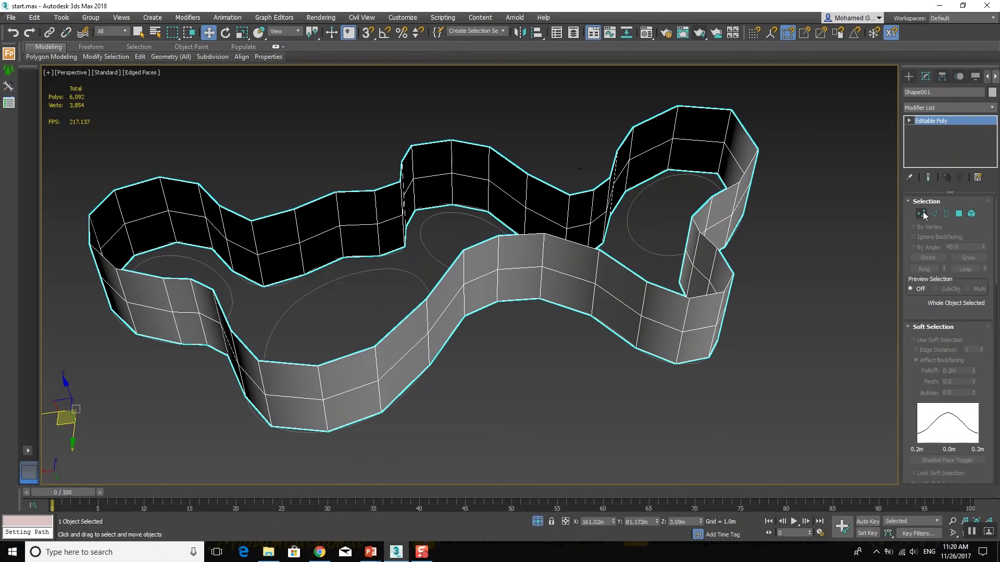
# Select the wall's middle row of vertices in Front view and shift them along X
pyautogui.press('1')
pyautogui.hotkey('alt', 'w')
pyautogui.moveTo(816, 182); pyautogui.dragTo(494, 203)
pyautogui.hotkey('alt', 'w')
pyautogui.scroll(-1, 978, 292)
pyautogui.scroll(-4, 973, 322)
pyautogui.scroll(-4, 968, 364)
pyautogui.scroll(-4, 958, 417)
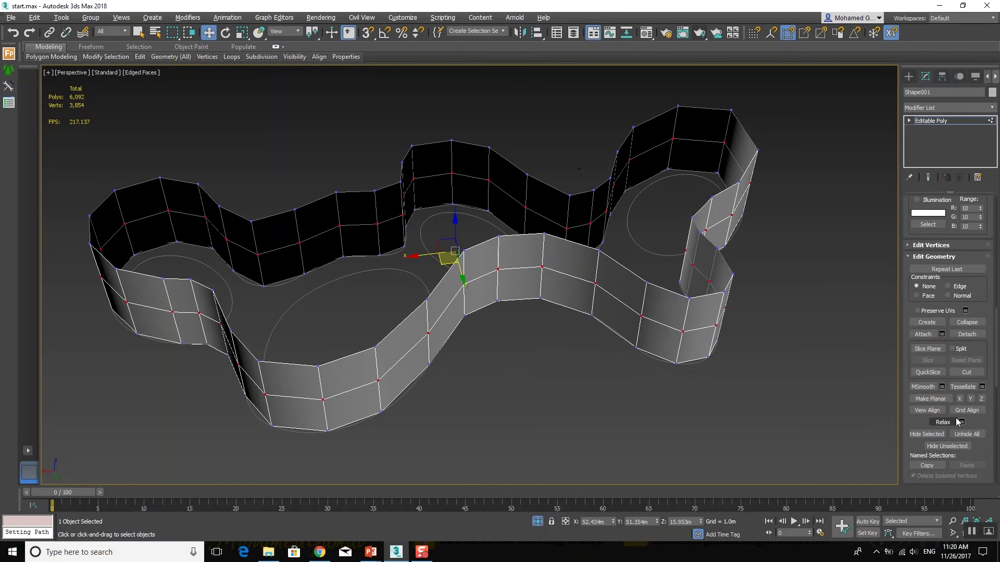
pyautogui.moveTo(613, 521); pyautogui.dragTo(611, 492)
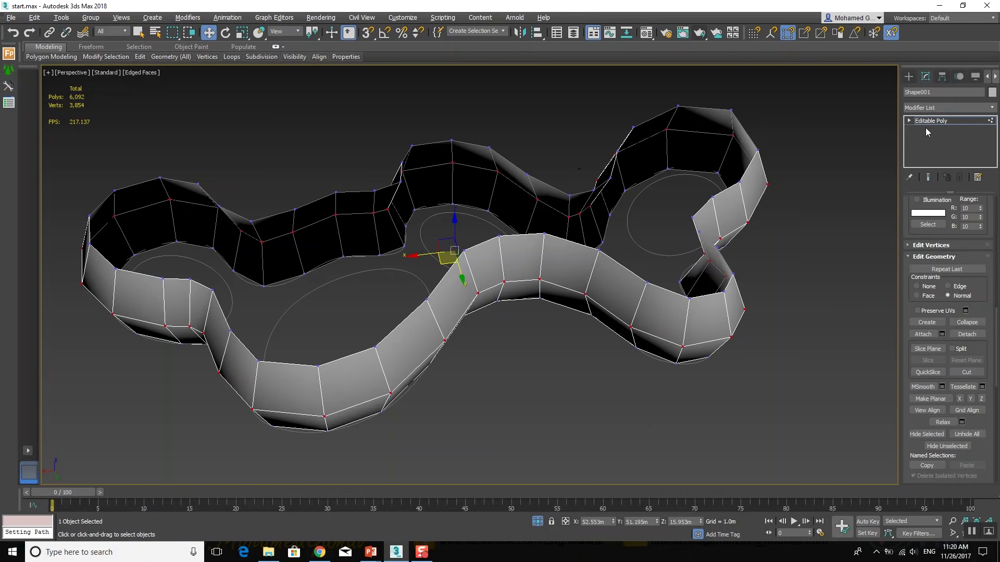
# Enable NURMS subdivision with 2 iterations on the whole wall
pyautogui.click(942, 120)
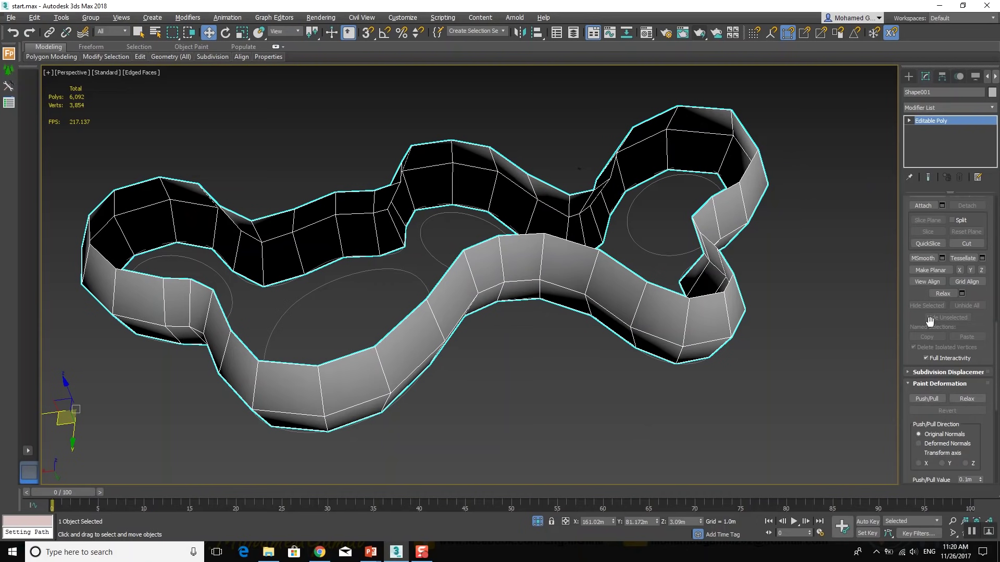
pyautogui.scroll(-5, 913, 301)
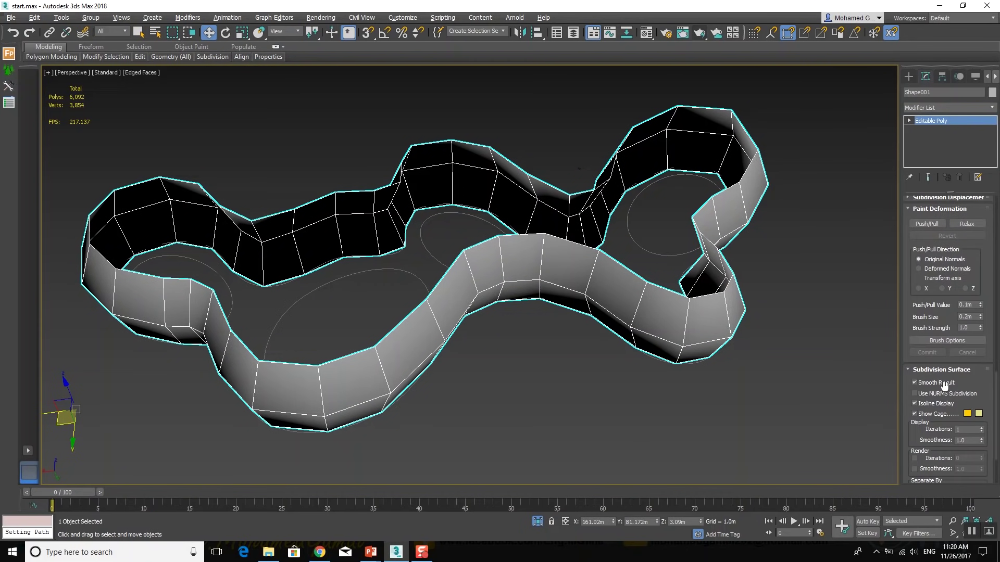
pyautogui.click(945, 392)
pyautogui.click(981, 426)
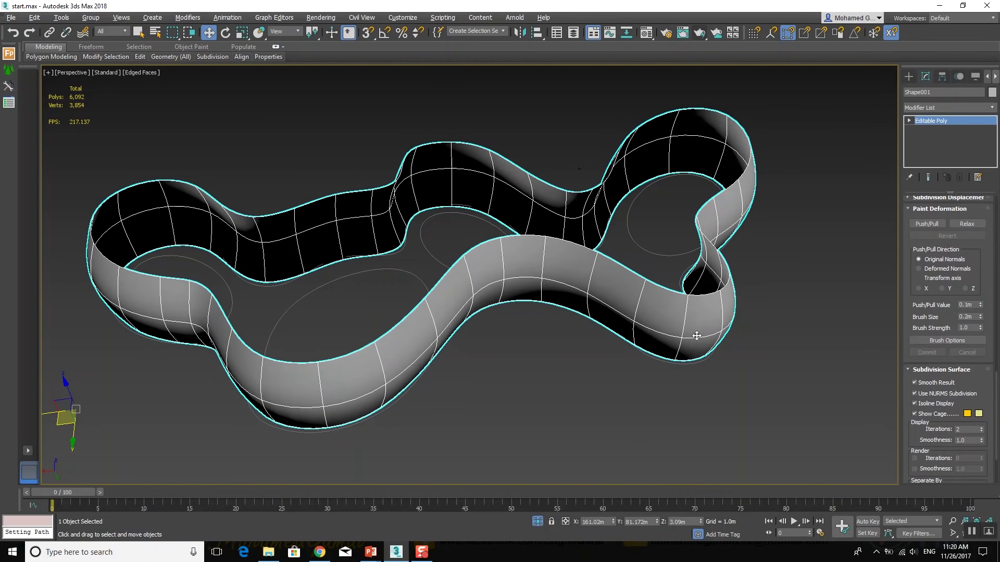
# Maximize the Top view and move the top-bend cage vertices down to flatten that curve
pyautogui.hotkey('alt', 'w')
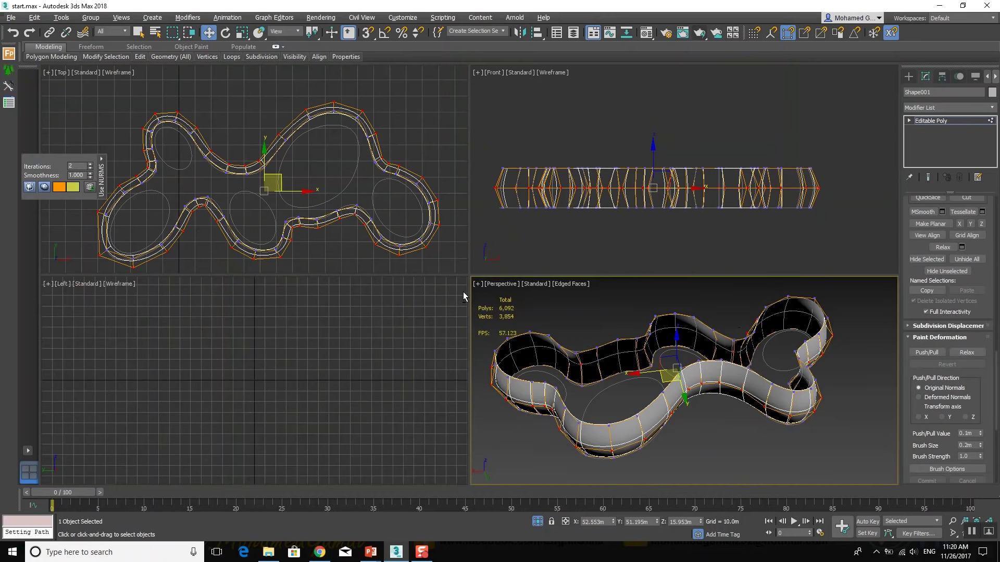
pyautogui.click(339, 191)
pyautogui.hotkey('alt', 'w')
pyautogui.moveTo(501, 219); pyautogui.dragTo(481, 237, button='middle')
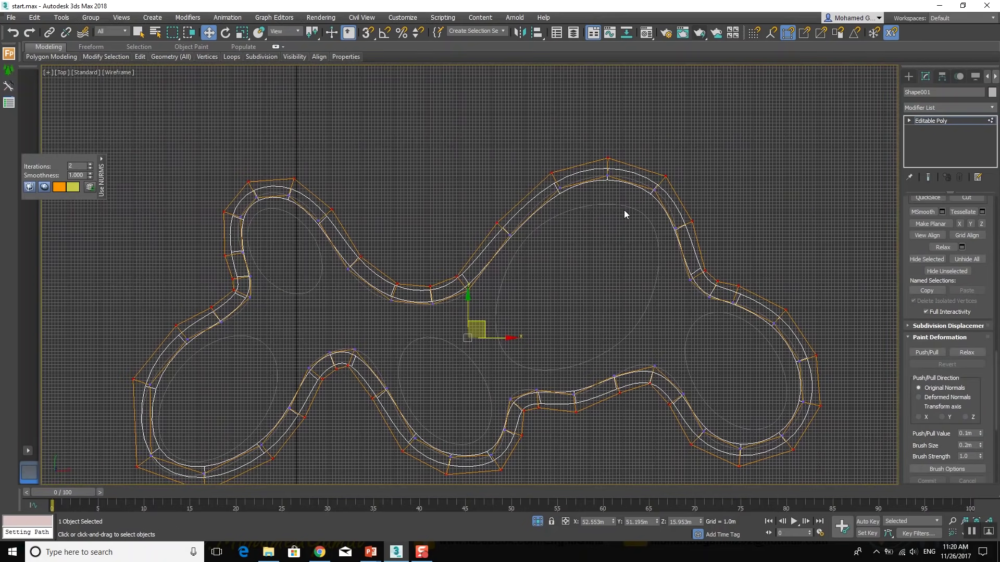
pyautogui.scroll(2, 625, 211)
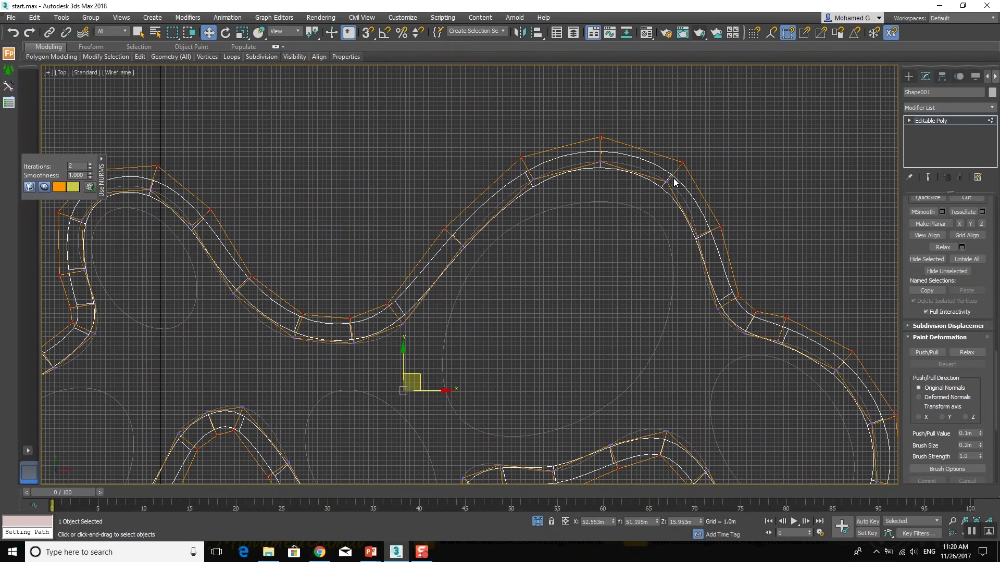
pyautogui.click(669, 182)
pyautogui.keyDown('ctrl'); pyautogui.click(601, 163); pyautogui.keyUp('ctrl')
pyautogui.keyDown('ctrl'); pyautogui.click(533, 179); pyautogui.keyUp('ctrl')
pyautogui.moveTo(618, 162); pyautogui.dragTo(615, 195)
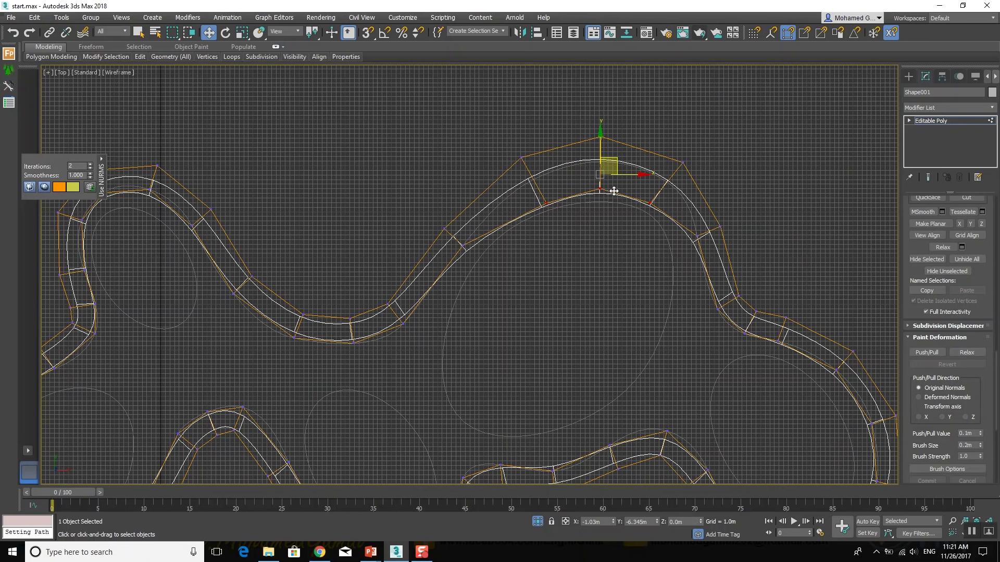
# Pull the right-bend vertices down and left to start rounding the right-hand loop
pyautogui.moveTo(691, 255); pyautogui.dragTo(652, 205, button='middle')
pyautogui.click(655, 191)
pyautogui.keyDown('ctrl'); pyautogui.click(676, 265); pyautogui.keyUp('ctrl')
pyautogui.moveTo(683, 221); pyautogui.dragTo(660, 238)
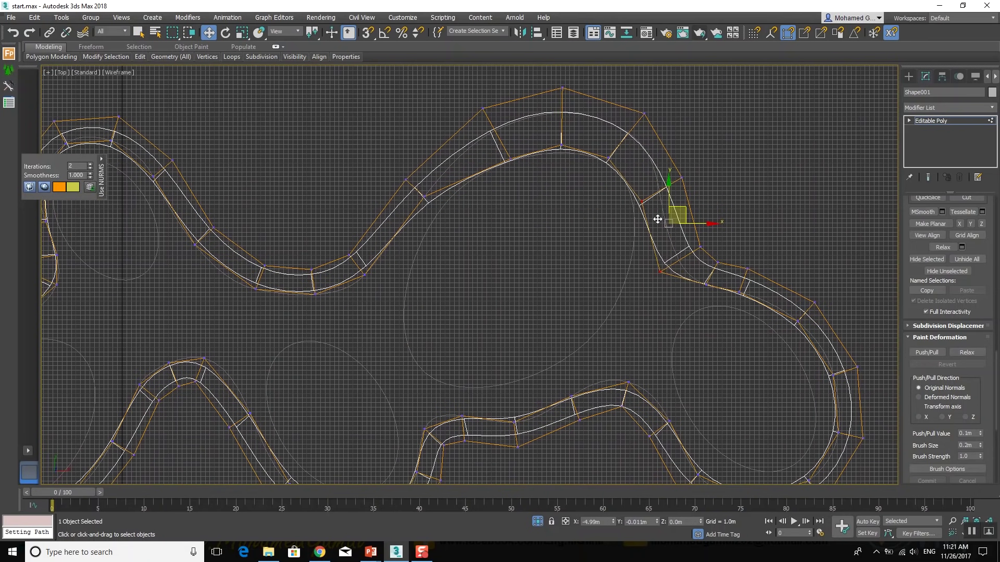
pyautogui.click(707, 321)
pyautogui.moveTo(709, 323); pyautogui.dragTo(602, 220, button='middle')
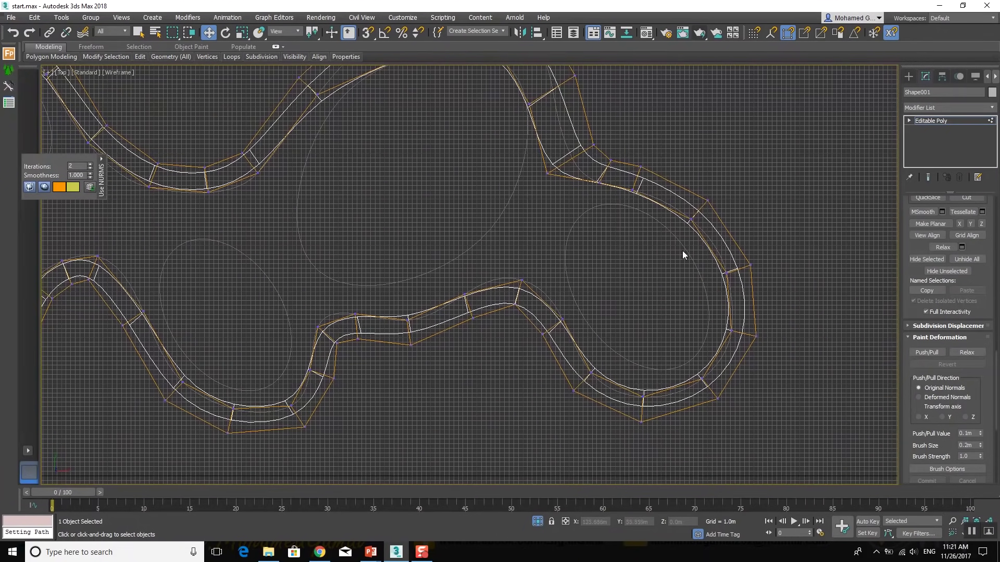
pyautogui.click(731, 330)
pyautogui.keyDown('ctrl'); pyautogui.click(643, 397); pyautogui.keyUp('ctrl')
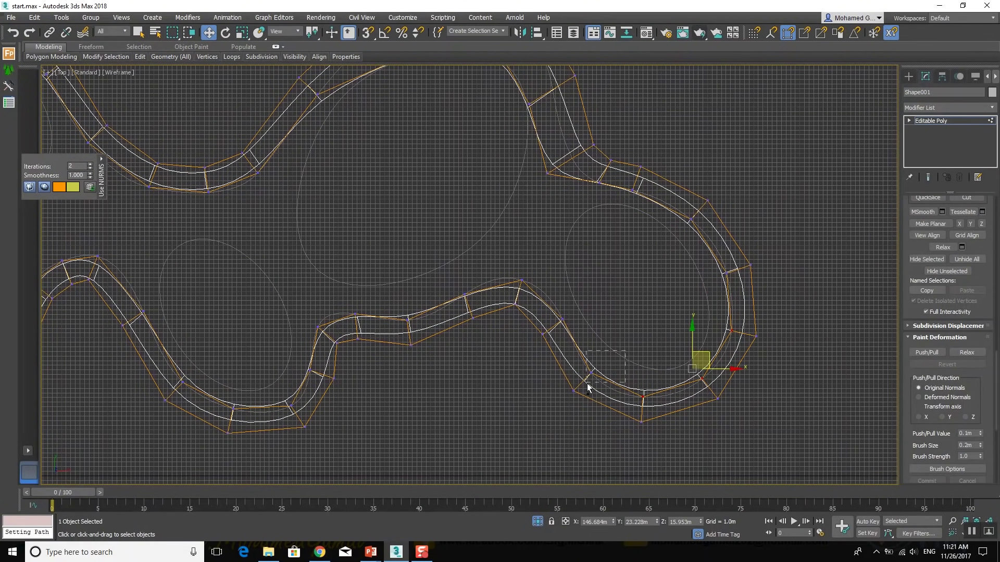
pyautogui.moveTo(672, 356); pyautogui.dragTo(686, 371)
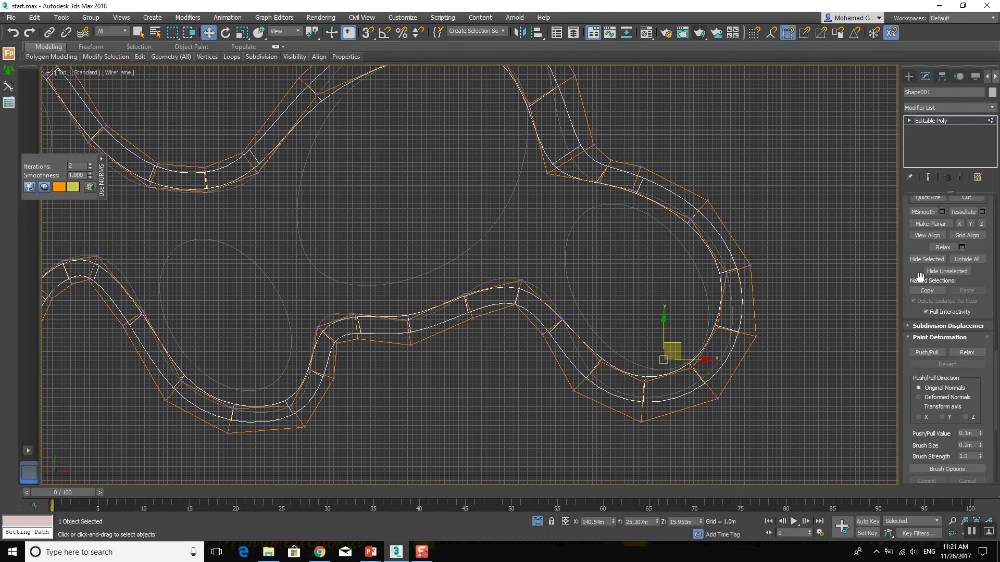
pyautogui.scroll(5, 921, 278)
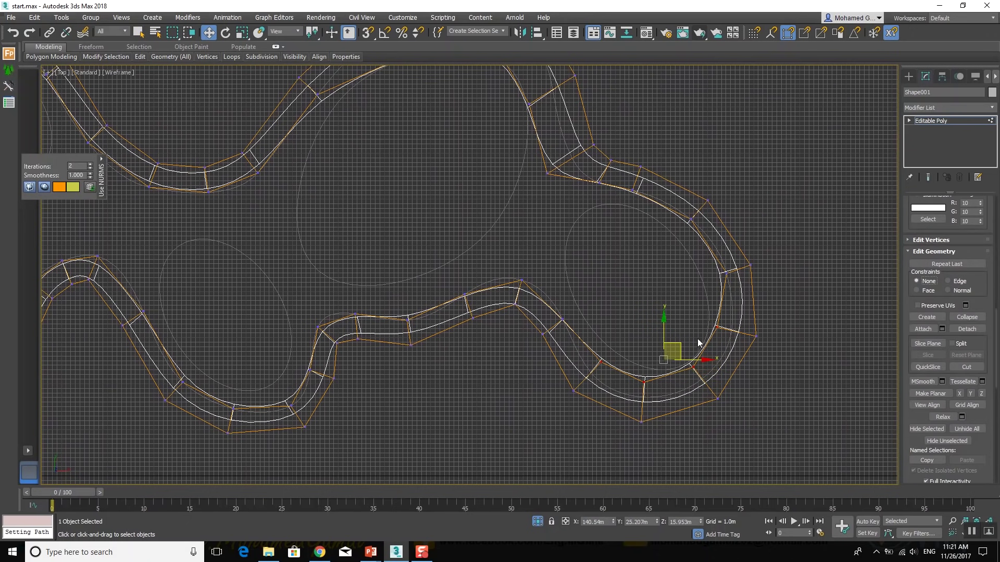
pyautogui.moveTo(680, 347); pyautogui.dragTo(678, 342)
# Move further right-bend and lower-loop vertices to round out the loop's shape
pyautogui.click(698, 294)
pyautogui.click(727, 272)
pyautogui.moveTo(733, 271); pyautogui.dragTo(708, 285)
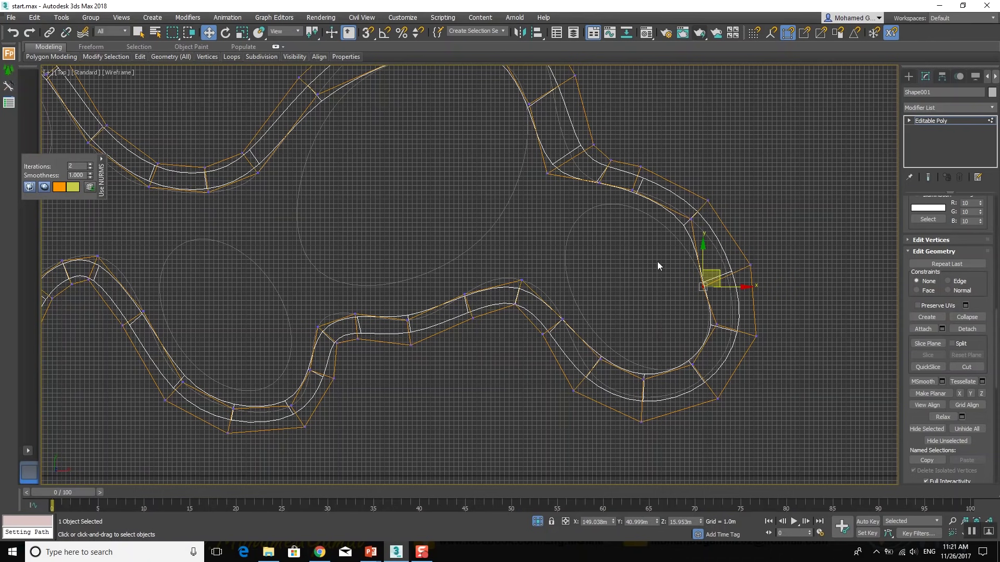
pyautogui.moveTo(698, 223); pyautogui.dragTo(692, 228)
pyautogui.moveTo(622, 214)
pyautogui.mouseDown()
pyautogui.moveTo(654, 184)
pyautogui.moveTo(645, 194)
pyautogui.mouseUp()
pyautogui.moveTo(599, 357); pyautogui.dragTo(624, 331)
pyautogui.moveTo(636, 387); pyautogui.dragTo(651, 366)
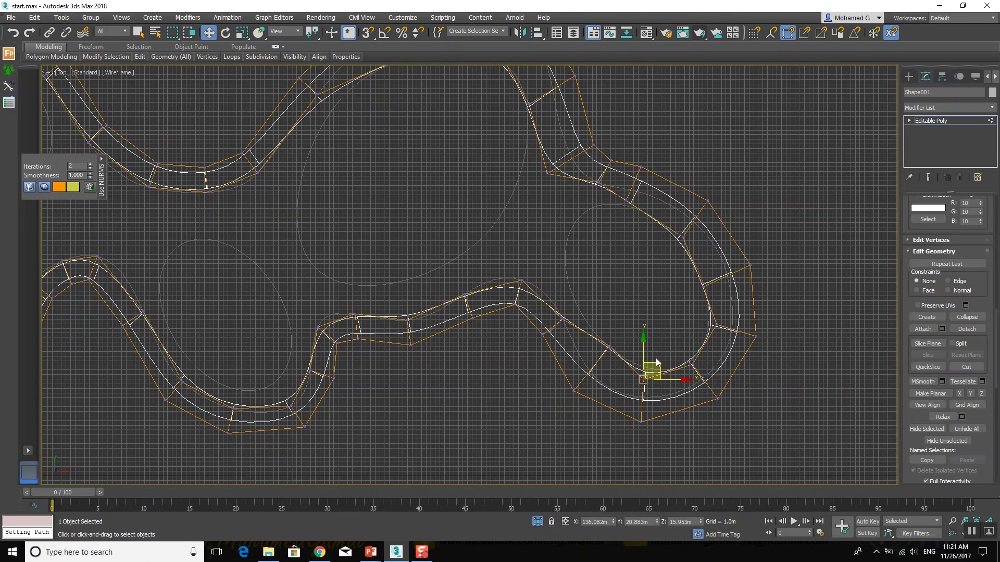
# Raise the inner-curve vertex, round the loop's right side, then select an inner-curve edge
pyautogui.moveTo(603, 306); pyautogui.dragTo(630, 341, button='middle')
pyautogui.moveTo(599, 352)
pyautogui.mouseDown()
pyautogui.moveTo(585, 366)
pyautogui.moveTo(609, 338)
pyautogui.mouseUp()
pyautogui.click(550, 323)
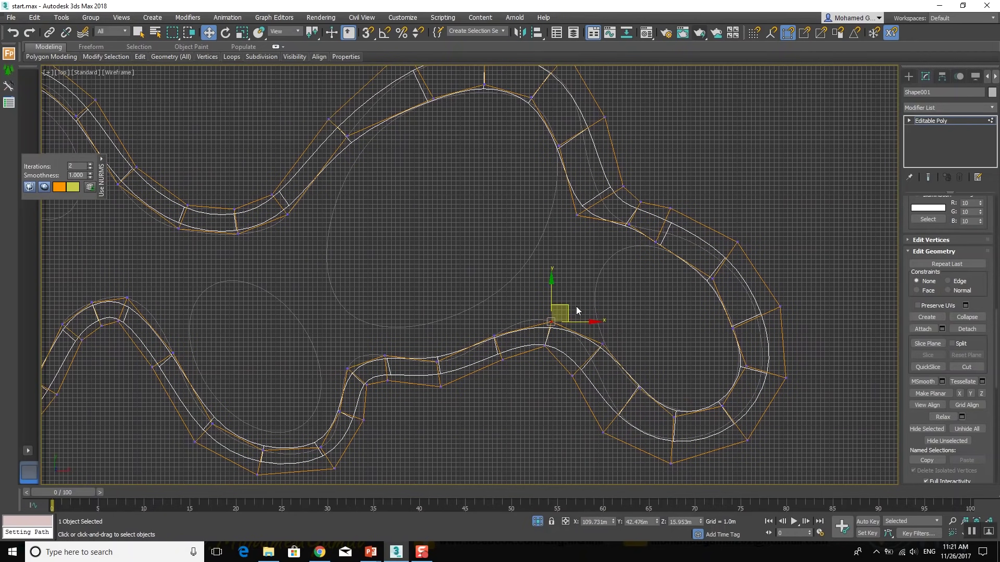
pyautogui.moveTo(558, 314); pyautogui.dragTo(558, 295)
pyautogui.click(656, 241)
pyautogui.moveTo(643, 221); pyautogui.dragTo(605, 239)
pyautogui.moveTo(643, 212); pyautogui.dragTo(633, 239)
pyautogui.click(581, 290)
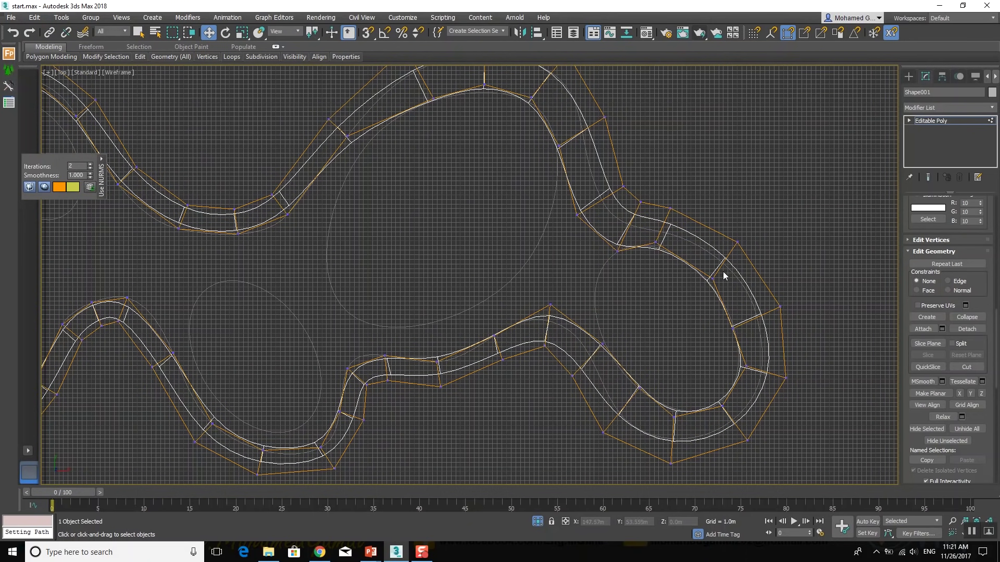
pyautogui.press('1')
pyautogui.click(575, 323)
# Bridge the two facing wall edges with an added segment between the loops
pyautogui.click(605, 241)
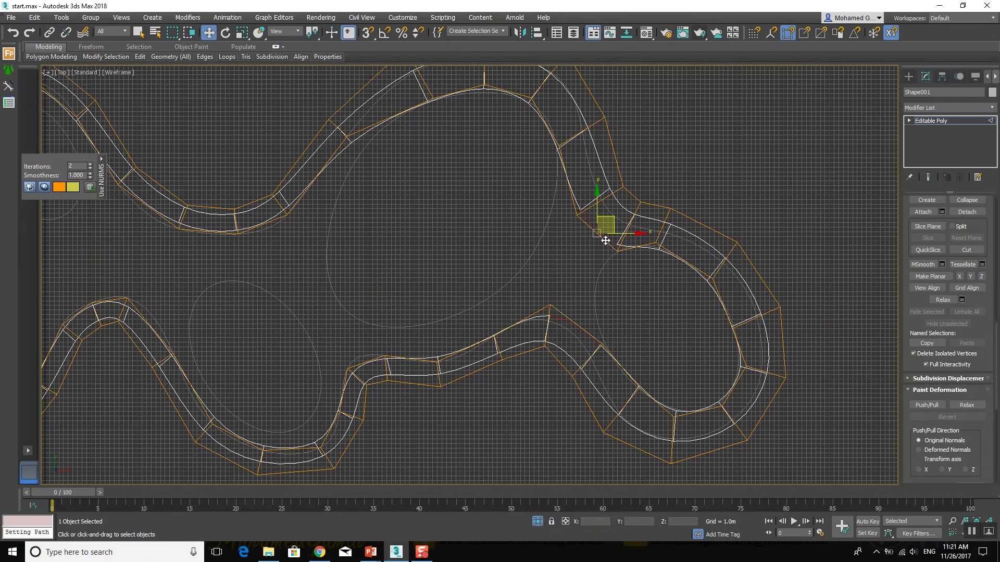
pyautogui.scroll(2, 911, 303)
pyautogui.scroll(2, 913, 304)
pyautogui.scroll(2, 915, 307)
pyautogui.scroll(2, 919, 310)
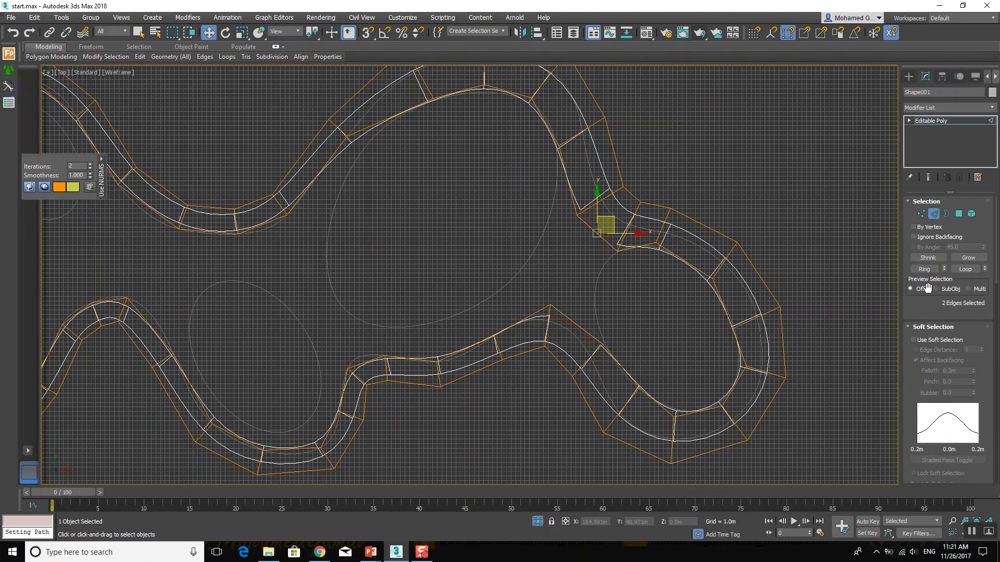
pyautogui.click(926, 326)
pyautogui.scroll(-1, 926, 355)
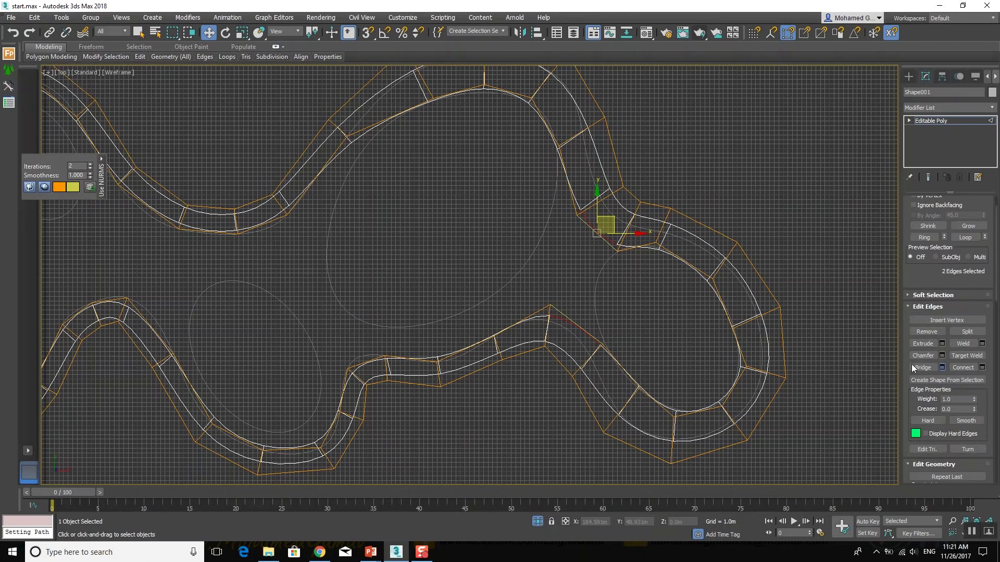
pyautogui.click(941, 367)
pyautogui.click(478, 280)
pyautogui.click(474, 325)
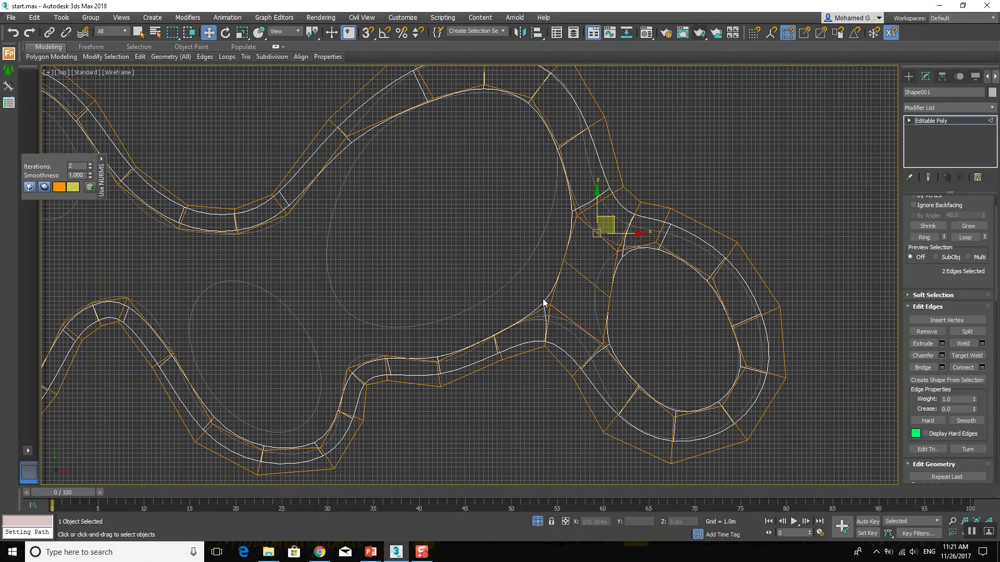
# Reposition the new bridge's vertices up-right and up-left to shape the strip
pyautogui.moveTo(544, 302); pyautogui.dragTo(588, 323, button='middle')
pyautogui.press('1')
pyautogui.click(613, 276)
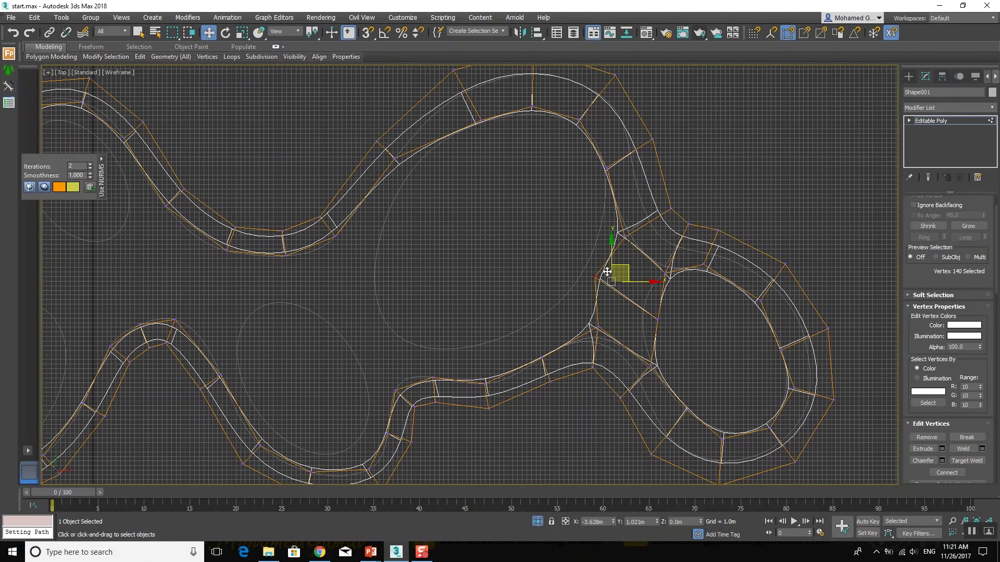
pyautogui.moveTo(612, 272)
pyautogui.mouseDown()
pyautogui.moveTo(636, 230)
pyautogui.moveTo(622, 212)
pyautogui.mouseUp()
pyautogui.click(602, 323)
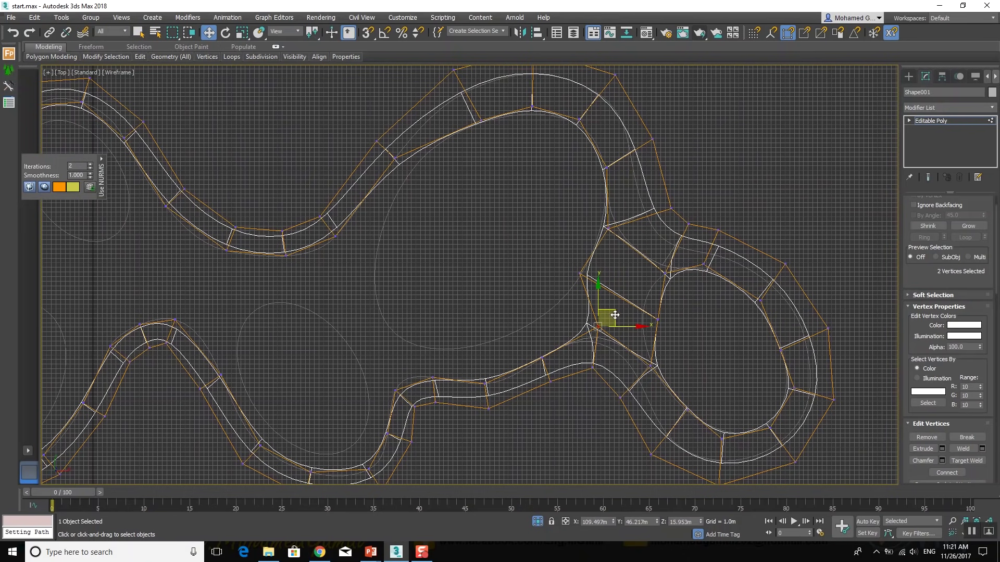
pyautogui.moveTo(614, 315); pyautogui.dragTo(572, 301)
# Pull the lower bridge and wall-end vertices up-left to refine the wall curve
pyautogui.moveTo(544, 350); pyautogui.dragTo(608, 338, button='middle')
pyautogui.click(605, 348)
pyautogui.keyDown('ctrl'); pyautogui.click(550, 373); pyautogui.keyUp('ctrl')
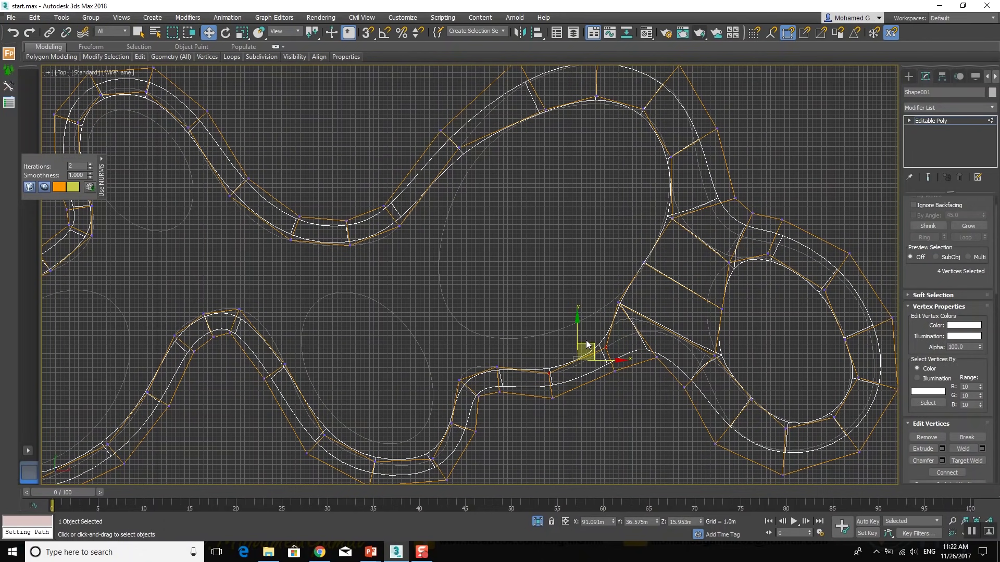
pyautogui.moveTo(586, 344); pyautogui.dragTo(567, 315)
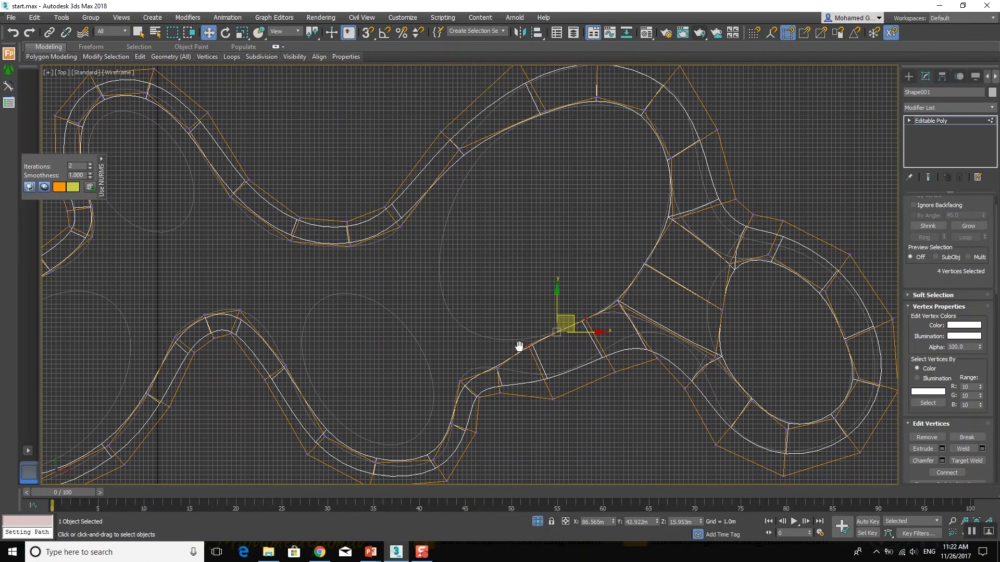
pyautogui.moveTo(519, 346); pyautogui.dragTo(572, 345, button='middle')
pyautogui.moveTo(534, 333)
pyautogui.mouseDown()
pyautogui.moveTo(560, 396)
pyautogui.moveTo(551, 323)
pyautogui.mouseUp()
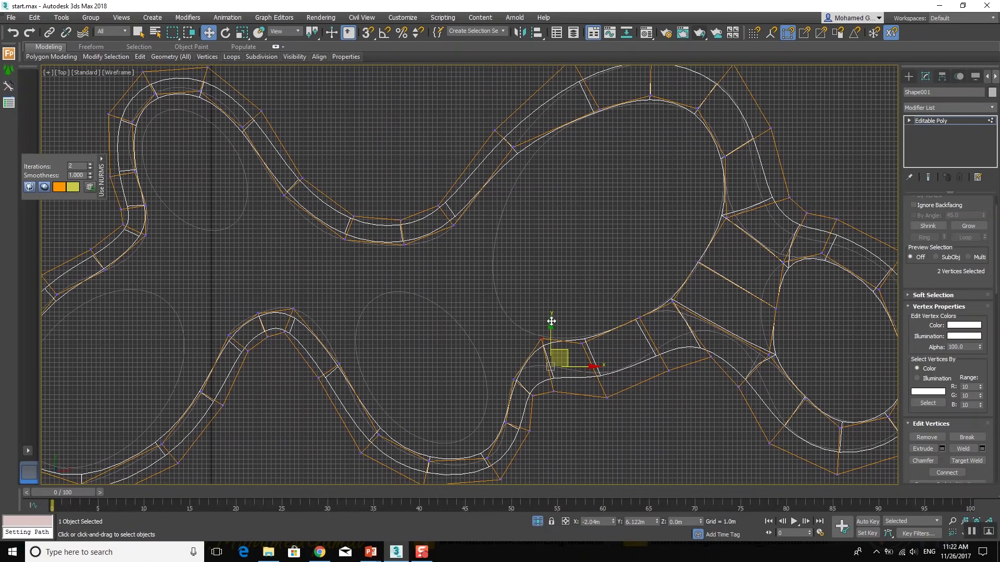
# Move the upper wall segment's vertices toward the gap and adjust the outer-edge vertex
pyautogui.moveTo(525, 308); pyautogui.dragTo(559, 367, button='middle')
pyautogui.click(548, 207)
pyautogui.moveTo(564, 200); pyautogui.dragTo(504, 278)
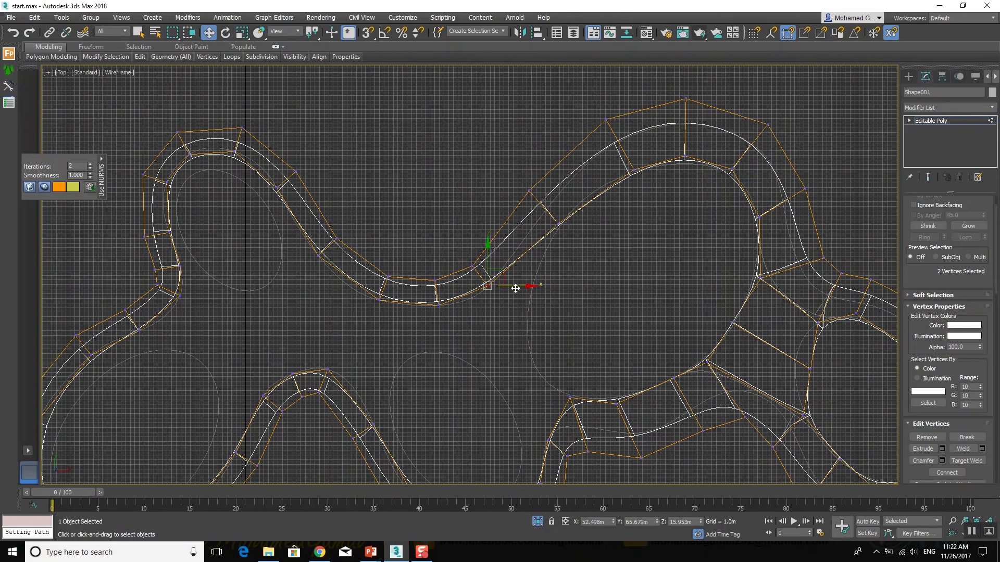
pyautogui.moveTo(505, 281); pyautogui.dragTo(540, 298)
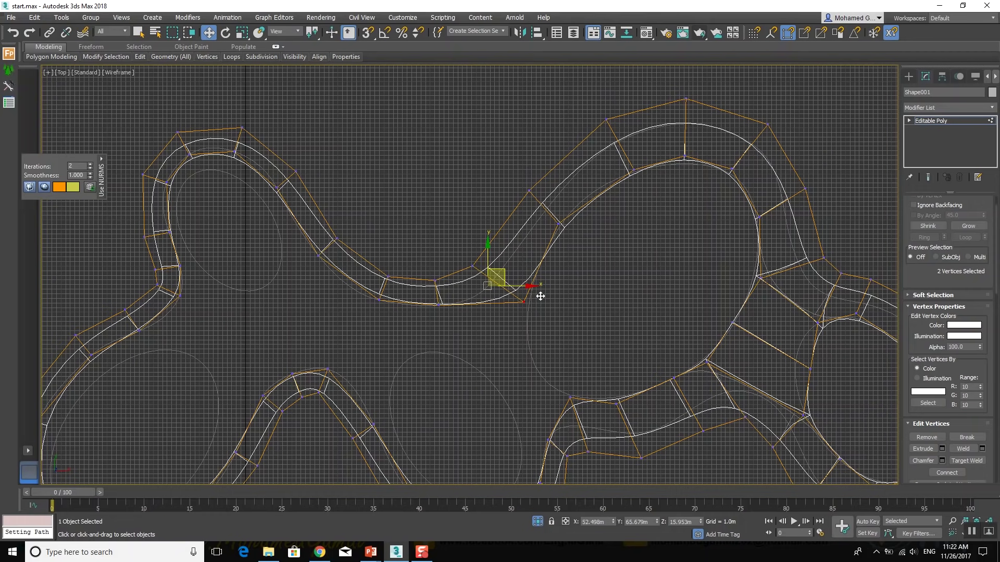
pyautogui.moveTo(572, 264); pyautogui.dragTo(593, 272, button='middle')
pyautogui.click(579, 232)
pyautogui.moveTo(594, 221); pyautogui.dragTo(584, 214)
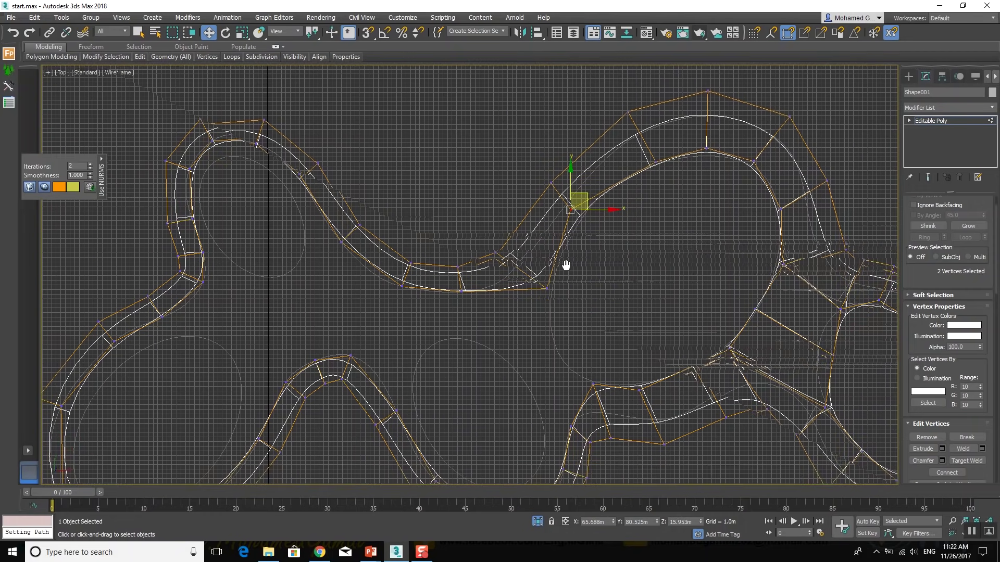
pyautogui.moveTo(583, 214); pyautogui.dragTo(532, 252, button='middle')
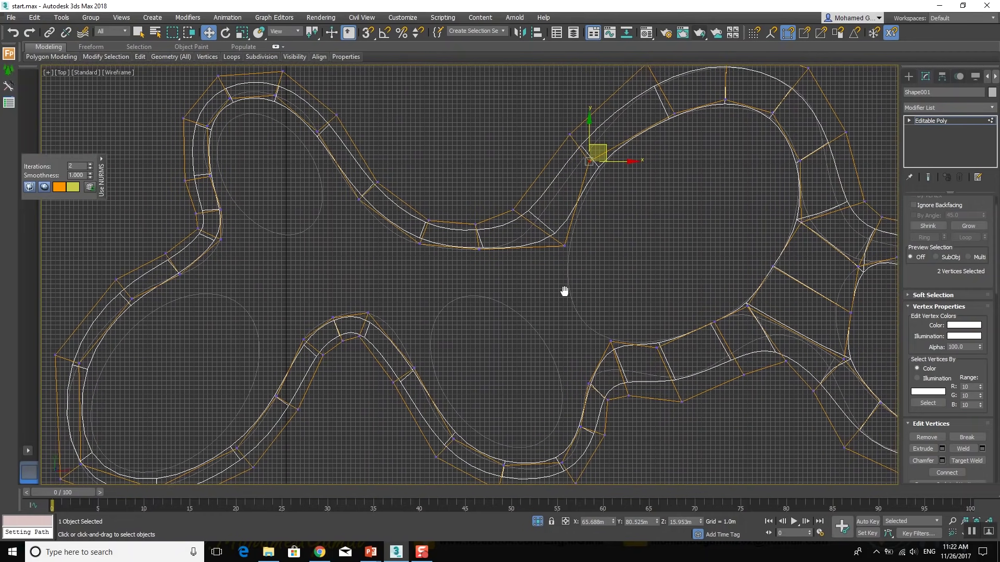
# Bridge a second pair of facing edges across the central part of the wall
pyautogui.press('2')
pyautogui.click(532, 251)
pyautogui.keyDown('ctrl'); pyautogui.click(593, 368); pyautogui.keyUp('ctrl')
pyautogui.click(930, 364)
pyautogui.moveTo(620, 290); pyautogui.dragTo(661, 283, button='middle')
# Smooth the new bridge by lowering a central vertex and nudging junction vertex 142 left
pyautogui.click(520, 260)
pyautogui.press('1')
pyautogui.moveTo(523, 258); pyautogui.dragTo(537, 274)
pyautogui.click(572, 311)
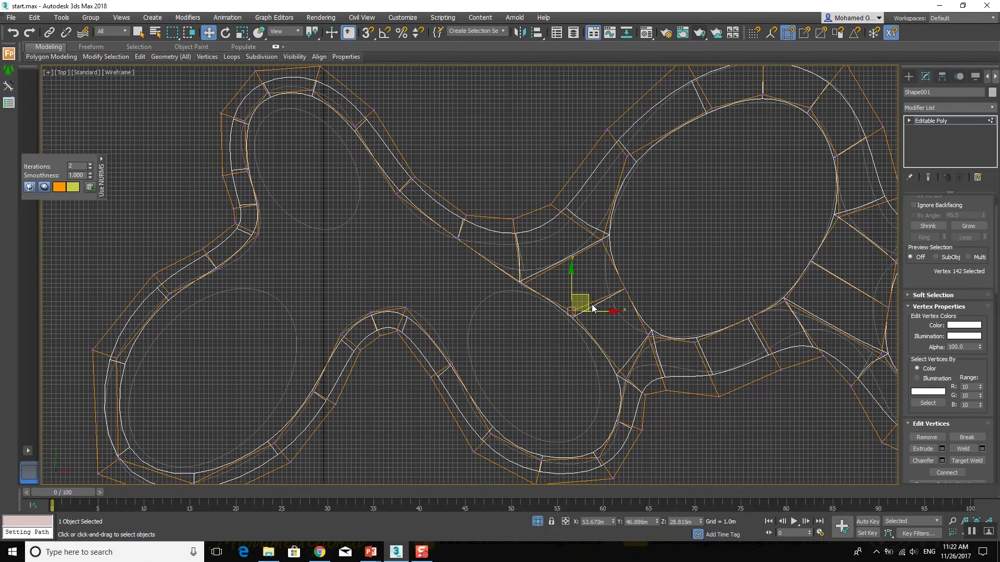
pyautogui.moveTo(573, 308); pyautogui.dragTo(564, 309)
# Shift lower vertices left and pull junction vertices toward the lower-middle loop
pyautogui.moveTo(626, 356)
pyautogui.mouseDown()
pyautogui.moveTo(613, 402)
pyautogui.moveTo(634, 404)
pyautogui.moveTo(578, 481)
pyautogui.mouseUp()
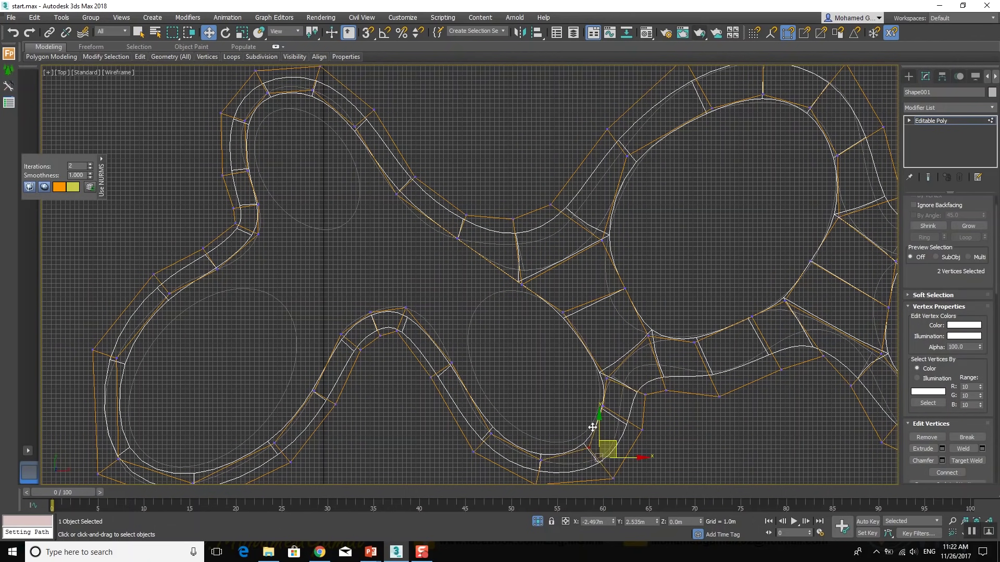
pyautogui.moveTo(559, 431)
pyautogui.mouseDown()
pyautogui.moveTo(533, 460)
pyautogui.moveTo(469, 350)
pyautogui.moveTo(485, 346)
pyautogui.mouseUp()
pyautogui.click(449, 321)
pyautogui.moveTo(404, 316); pyautogui.dragTo(469, 303)
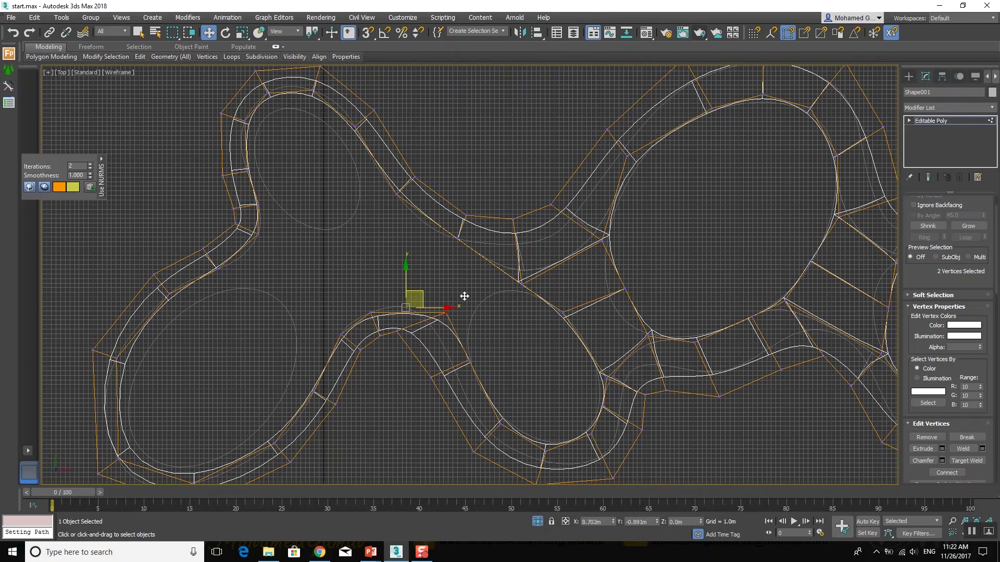
pyautogui.moveTo(469, 303); pyautogui.dragTo(547, 335, button='middle')
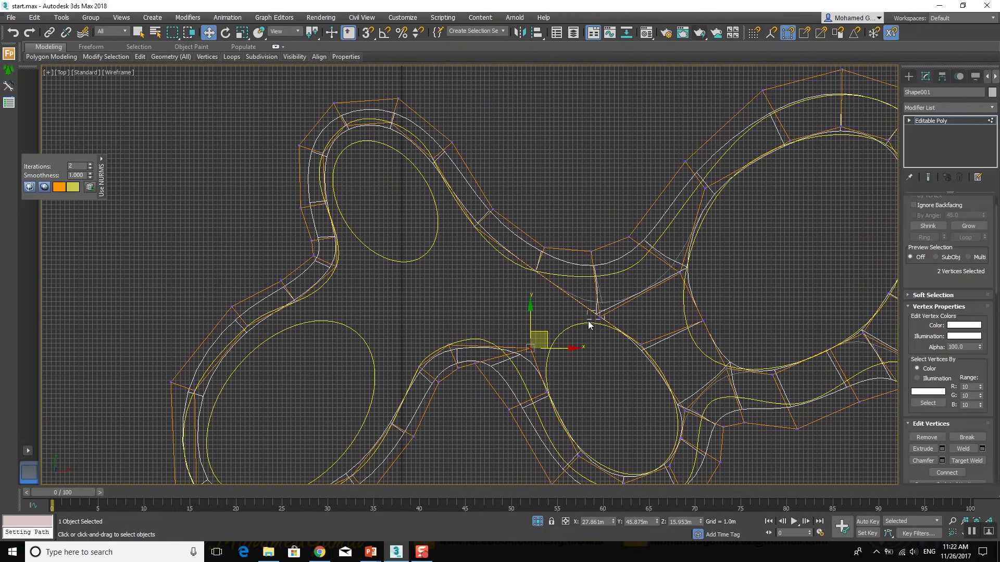
pyautogui.moveTo(589, 325); pyautogui.dragTo(600, 321)
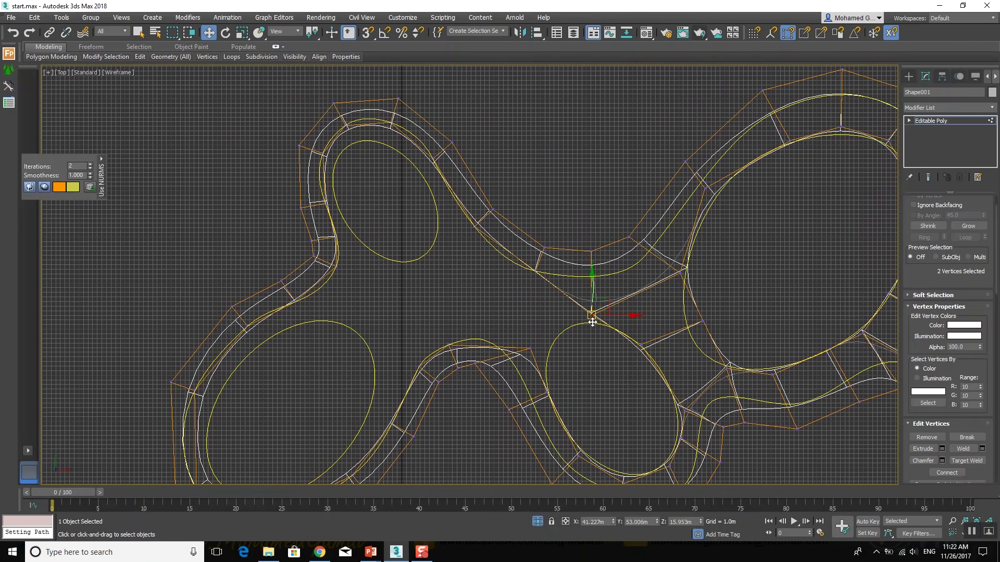
# Bridge another pair of edges between the loops at the centre
pyautogui.press('2')
pyautogui.click(571, 300)
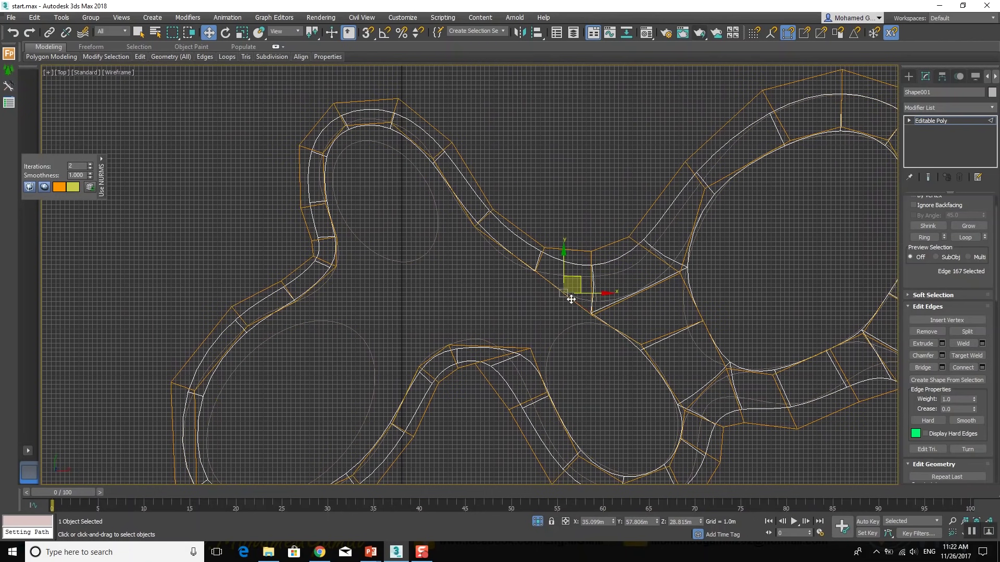
pyautogui.keyDown('ctrl'); pyautogui.click(509, 347); pyautogui.keyUp('ctrl')
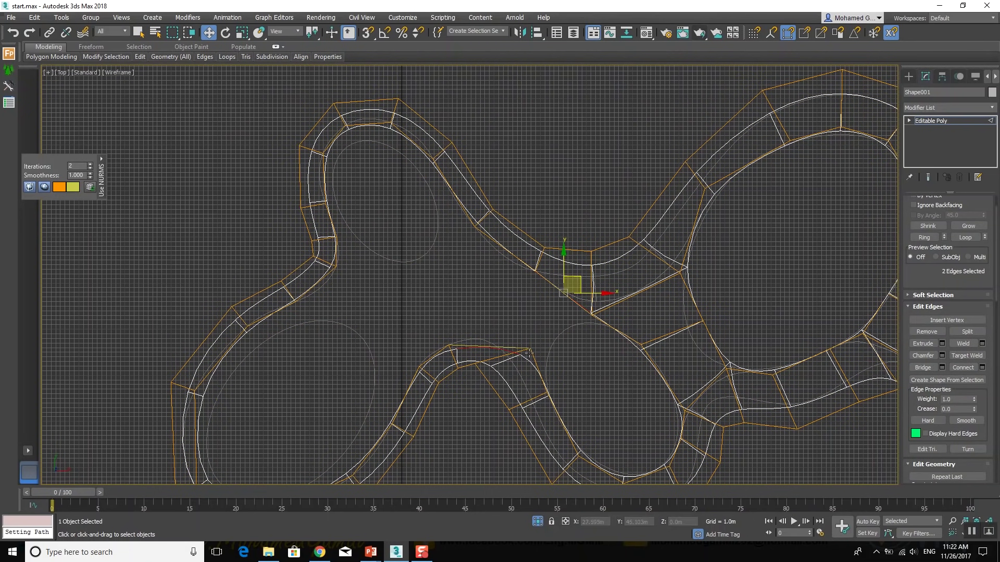
pyautogui.click(532, 357)
pyautogui.keyDown('ctrl'); pyautogui.click(570, 295); pyautogui.keyUp('ctrl')
pyautogui.click(930, 368)
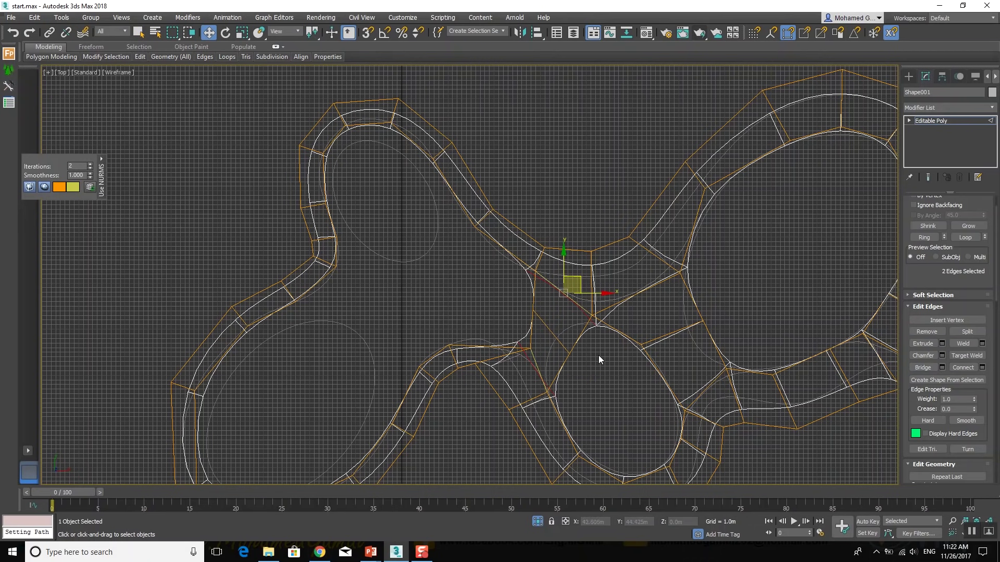
# Smooth the new junction by moving vertex 144 and the vertices below it
pyautogui.press('1')
pyautogui.moveTo(591, 354)
pyautogui.mouseDown()
pyautogui.moveTo(562, 374)
pyautogui.moveTo(543, 304)
pyautogui.mouseUp()
pyautogui.click(525, 328)
pyautogui.click(535, 309)
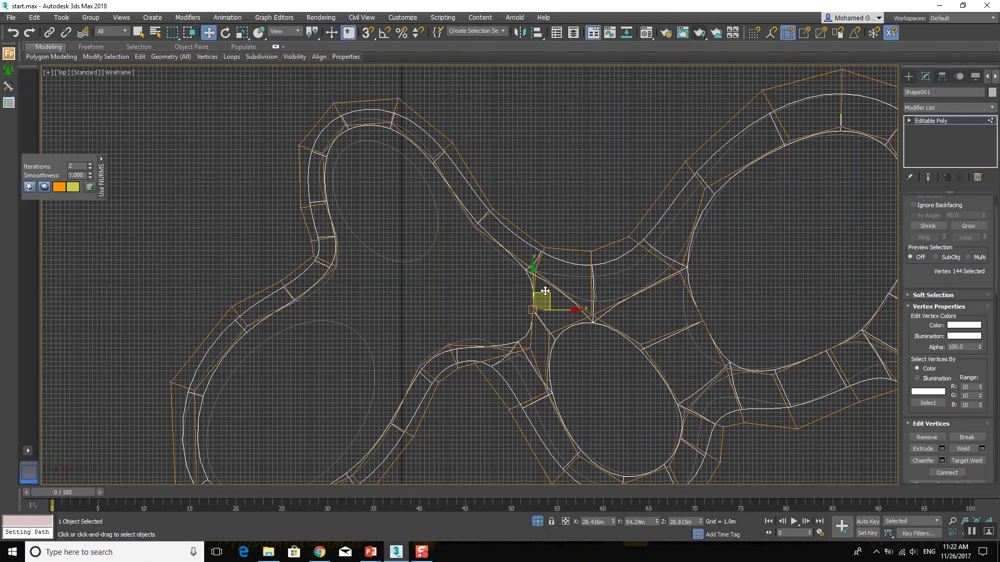
pyautogui.moveTo(545, 291); pyautogui.dragTo(527, 276)
pyautogui.moveTo(525, 352)
pyautogui.mouseDown()
pyautogui.moveTo(545, 342)
pyautogui.moveTo(507, 317)
pyautogui.mouseUp()
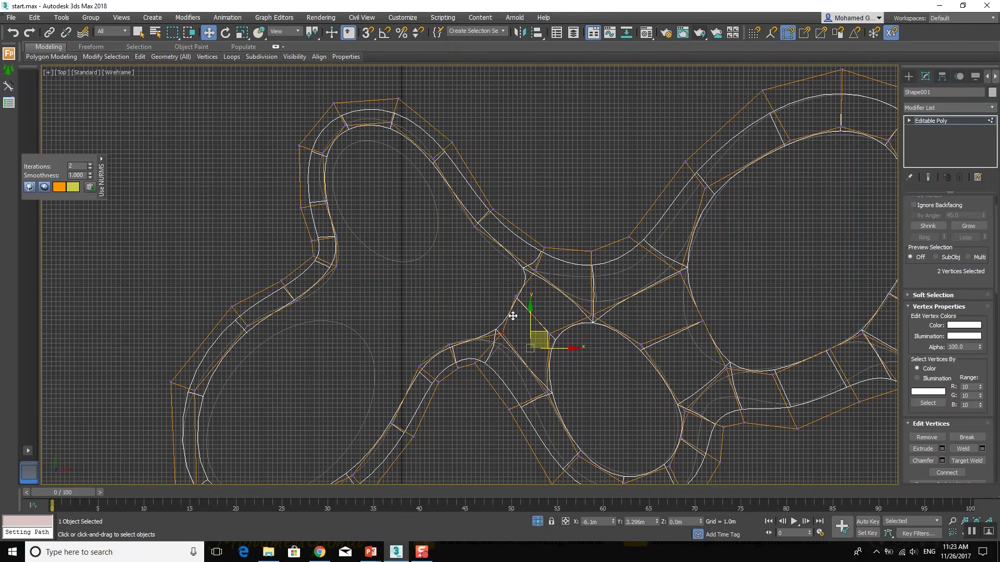
pyautogui.moveTo(507, 318); pyautogui.dragTo(554, 320, button='middle')
# Reshape the left part of the wall by adjusting the inner curve's bottom vertices
pyautogui.moveTo(447, 356); pyautogui.dragTo(455, 337, button='middle')
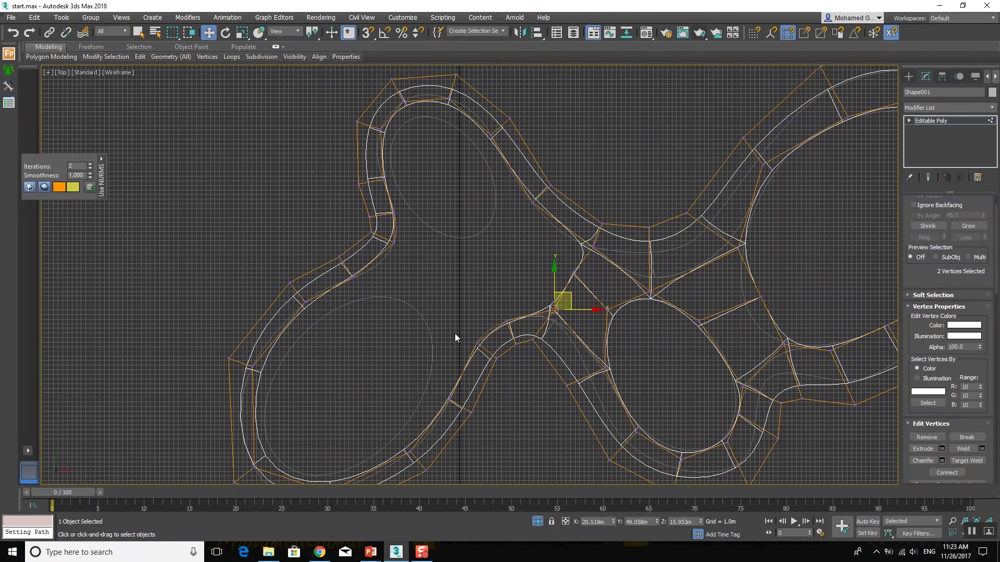
pyautogui.moveTo(409, 398); pyautogui.dragTo(457, 353, button='middle')
pyautogui.moveTo(342, 318)
pyautogui.mouseDown()
pyautogui.moveTo(296, 338)
pyautogui.moveTo(314, 328)
pyautogui.mouseUp()
pyautogui.moveTo(348, 380)
pyautogui.mouseDown()
pyautogui.moveTo(301, 428)
pyautogui.moveTo(315, 415)
pyautogui.mouseUp()
pyautogui.click(378, 446)
pyautogui.moveTo(379, 442)
pyautogui.mouseDown()
pyautogui.moveTo(385, 435)
pyautogui.moveTo(375, 442)
pyautogui.mouseUp()
# Move the curve's right-side vertices toward the junction, then select the first edge to bridge
pyautogui.moveTo(482, 403)
pyautogui.mouseDown()
pyautogui.moveTo(448, 413)
pyautogui.moveTo(464, 383)
pyautogui.mouseUp()
pyautogui.moveTo(460, 378)
pyautogui.mouseDown()
pyautogui.moveTo(508, 343)
pyautogui.moveTo(539, 293)
pyautogui.moveTo(499, 267)
pyautogui.mouseUp()
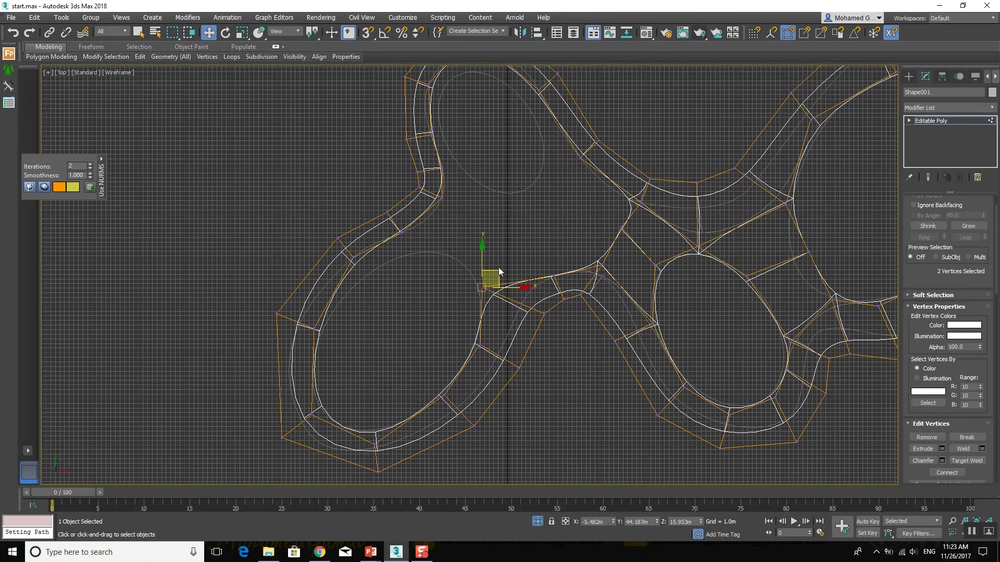
pyautogui.moveTo(498, 267); pyautogui.dragTo(499, 295, button='middle')
pyautogui.moveTo(343, 301)
pyautogui.mouseDown()
pyautogui.moveTo(417, 247)
pyautogui.moveTo(427, 267)
pyautogui.mouseUp()
pyautogui.moveTo(463, 267); pyautogui.dragTo(455, 314, button='middle')
pyautogui.press('2')
pyautogui.click(415, 299)
# Bridge the upper-left loop to the adjoining wall and move vertex 146 up-right
pyautogui.keyDown('ctrl'); pyautogui.click(494, 359); pyautogui.keyUp('ctrl')
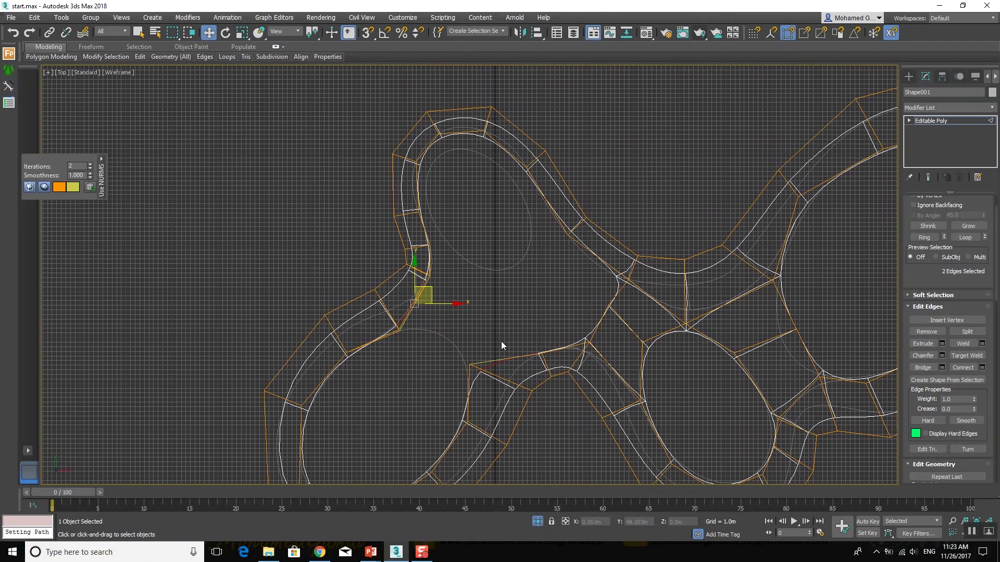
pyautogui.click(923, 367)
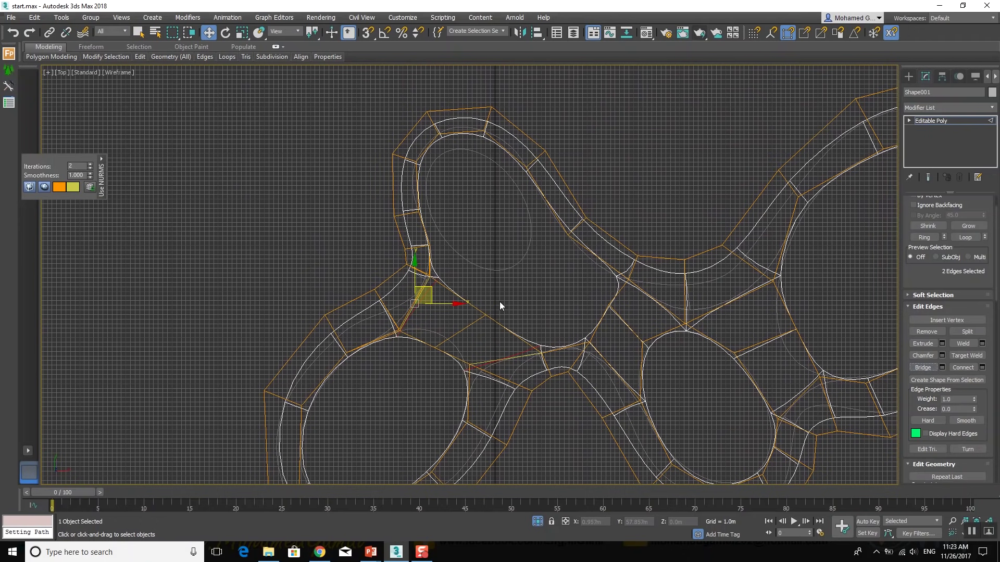
pyautogui.press('1')
pyautogui.click(443, 342)
pyautogui.moveTo(451, 332); pyautogui.dragTo(466, 313)
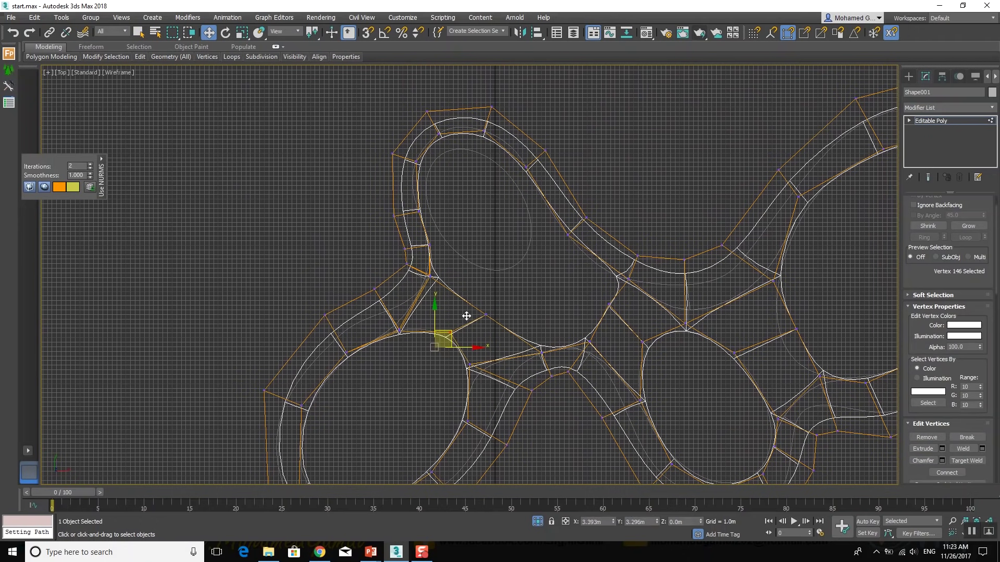
# Reposition vertices along the upper-left loop's inner edge to smooth it
pyautogui.moveTo(498, 309); pyautogui.dragTo(481, 324, button='middle')
pyautogui.click(481, 324)
pyautogui.moveTo(411, 275)
pyautogui.mouseDown()
pyautogui.moveTo(398, 289)
pyautogui.moveTo(439, 260)
pyautogui.mouseUp()
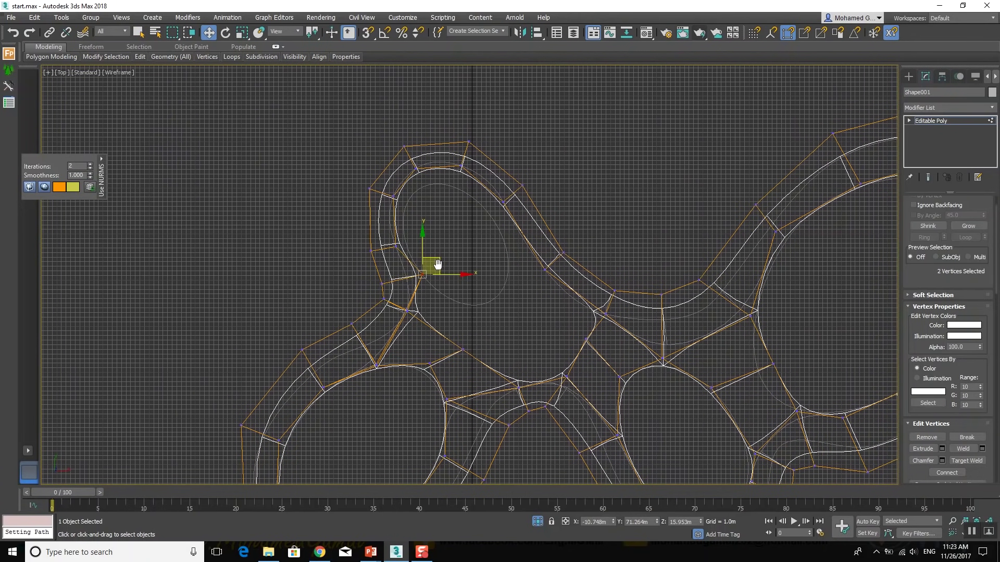
pyautogui.moveTo(439, 261); pyautogui.dragTo(430, 300, button='middle')
pyautogui.moveTo(385, 296); pyautogui.dragTo(391, 279)
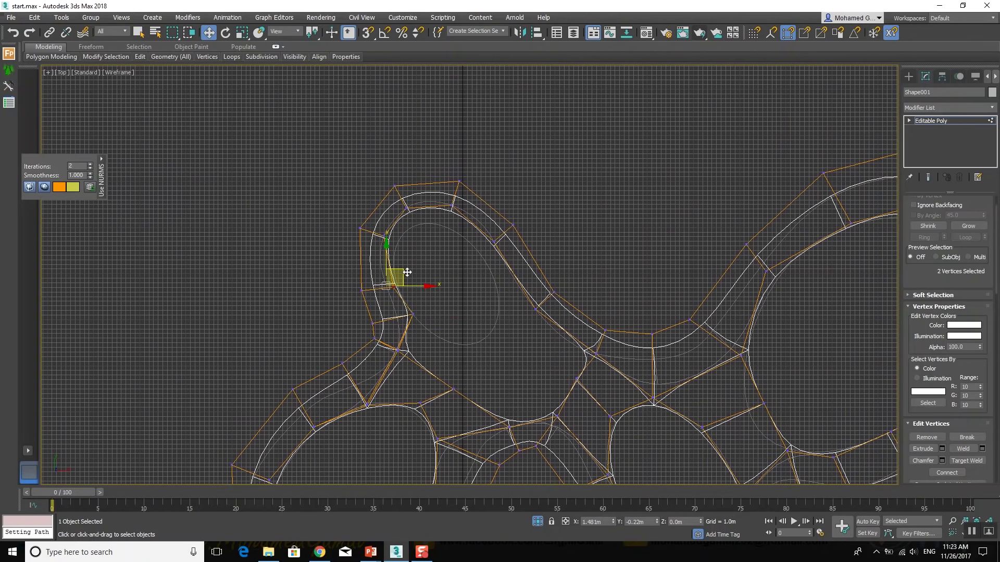
pyautogui.moveTo(408, 232)
pyautogui.mouseDown()
pyautogui.moveTo(386, 251)
pyautogui.moveTo(410, 237)
pyautogui.mouseUp()
# Move the top-edge vertices right and down so the wall arcs tightly over the loop
pyautogui.moveTo(426, 204); pyautogui.dragTo(468, 203)
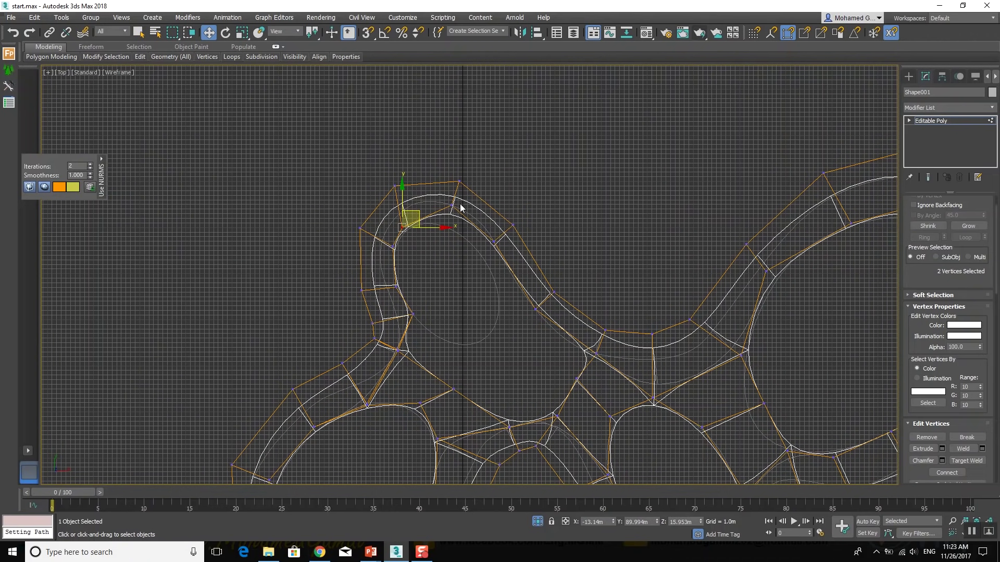
pyautogui.moveTo(468, 204); pyautogui.dragTo(507, 244)
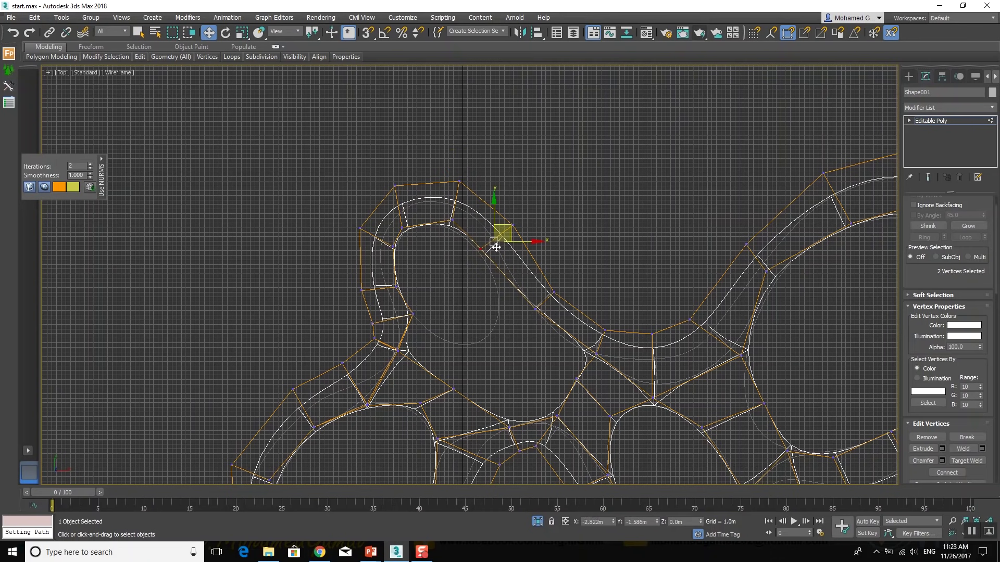
pyautogui.moveTo(509, 239)
pyautogui.mouseDown()
pyautogui.moveTo(558, 305)
pyautogui.moveTo(544, 304)
pyautogui.mouseUp()
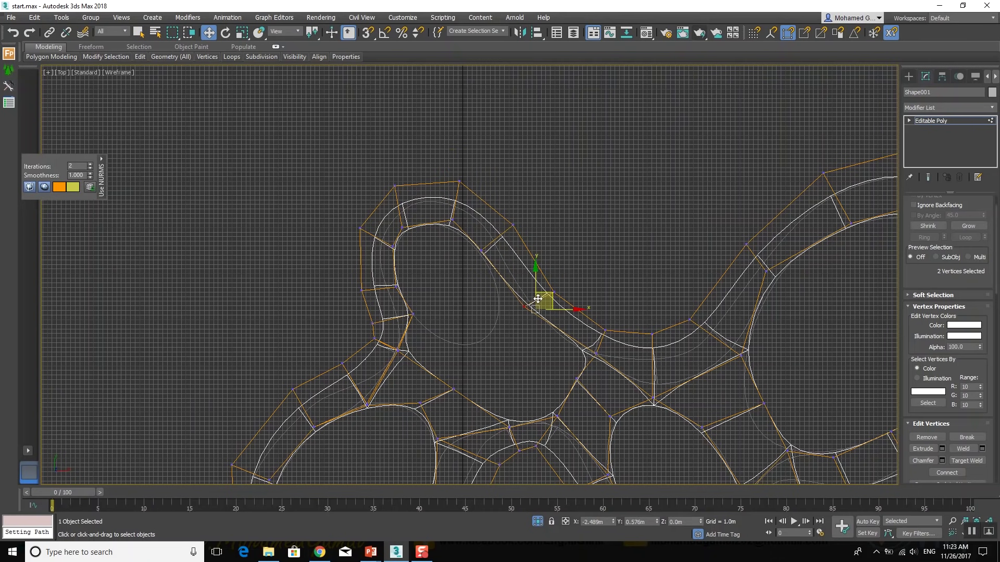
pyautogui.moveTo(592, 353); pyautogui.dragTo(615, 339, button='middle')
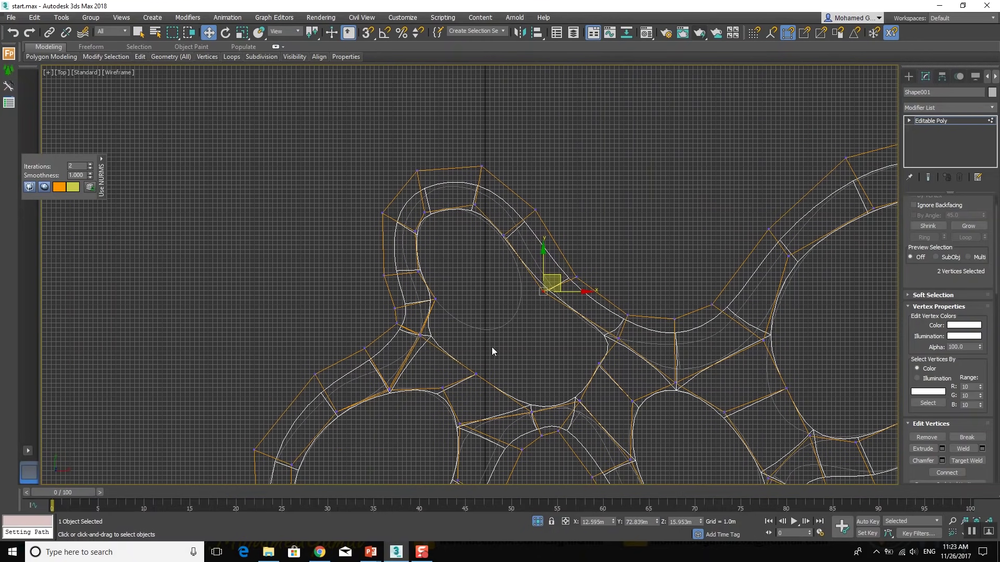
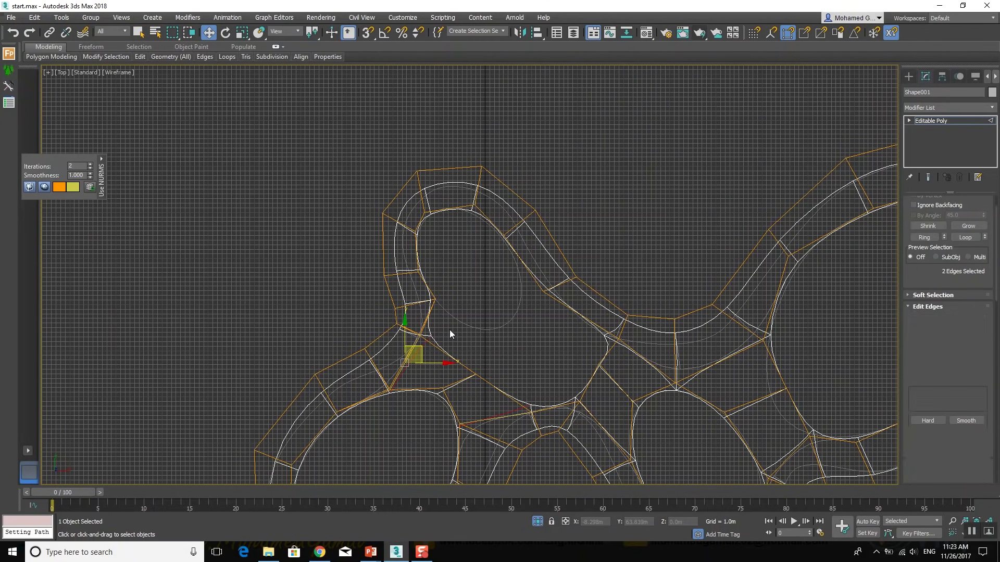
# Bridge the first pair of facing edges across the gap between lobes
pyautogui.moveTo(414, 345)
pyautogui.mouseDown()
pyautogui.moveTo(442, 324)
pyautogui.moveTo(488, 313)
pyautogui.mouseUp()
pyautogui.press('2')
pyautogui.click(476, 346)
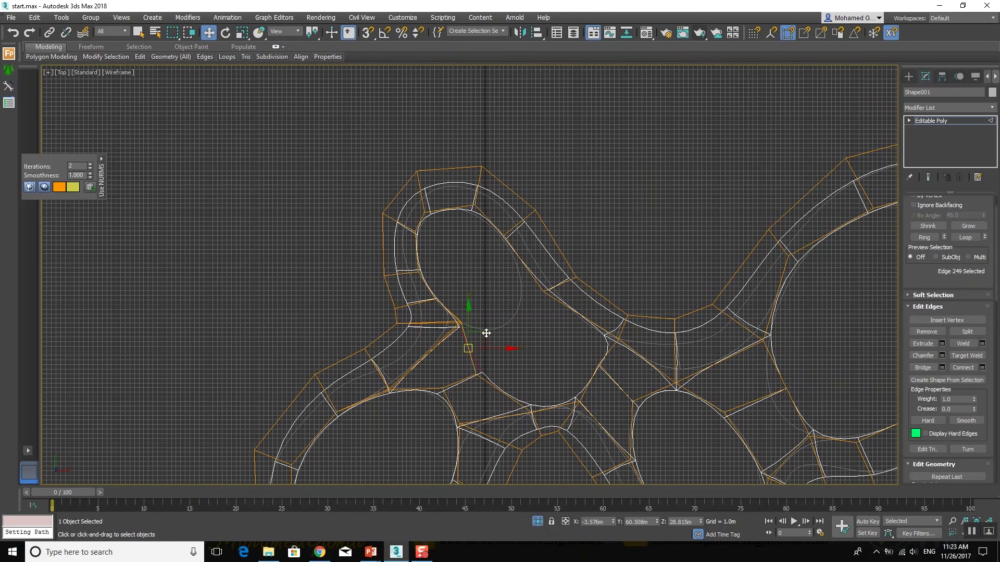
pyautogui.keyDown('ctrl'); pyautogui.click(556, 300); pyautogui.keyUp('ctrl')
pyautogui.click(928, 367)
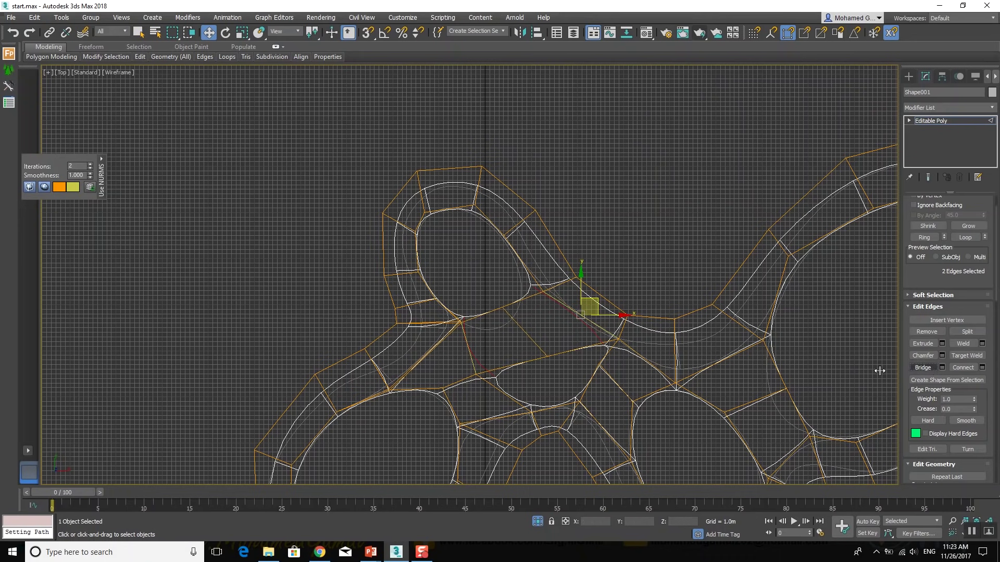
# Move the vertex at the new bridge down to even it out
pyautogui.press('1')
pyautogui.click(512, 303)
pyautogui.moveTo(513, 293); pyautogui.dragTo(511, 325)
pyautogui.moveTo(572, 346)
pyautogui.mouseDown(button='middle')
pyautogui.moveTo(568, 313)
pyautogui.moveTo(578, 324)
pyautogui.mouseUp(button='middle')
pyautogui.scroll(-2, 567, 312)
pyautogui.click(567, 332)
pyautogui.scroll(3, 567, 333)
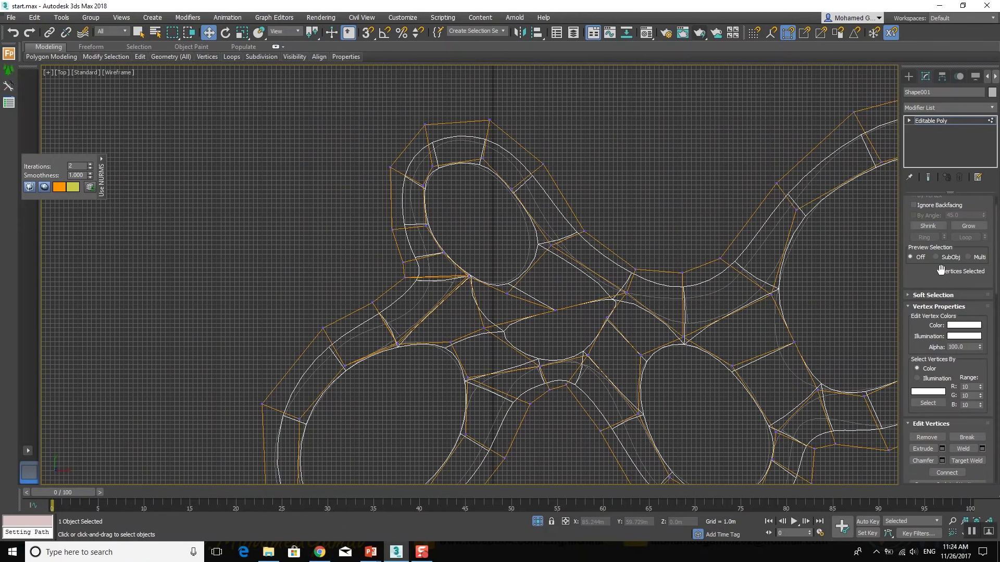
# Bridge the two edges on either side of the next gap
pyautogui.press('2')
pyautogui.click(613, 310)
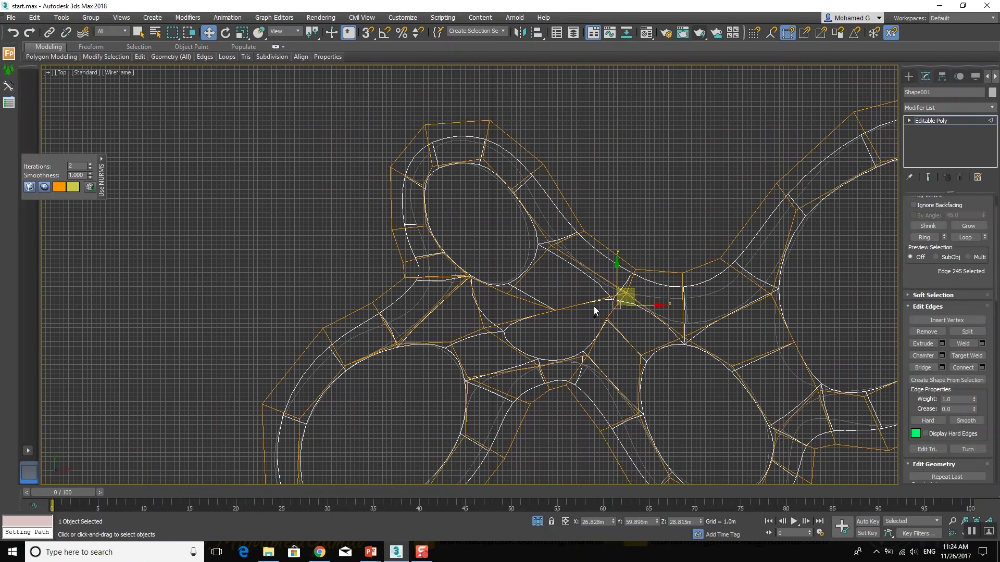
pyautogui.click(936, 368)
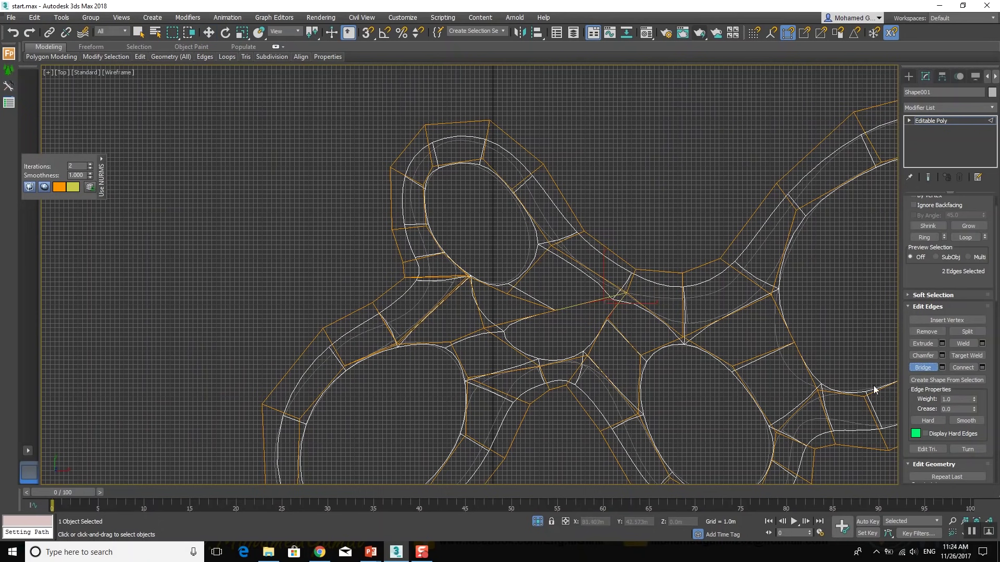
pyautogui.press('w')
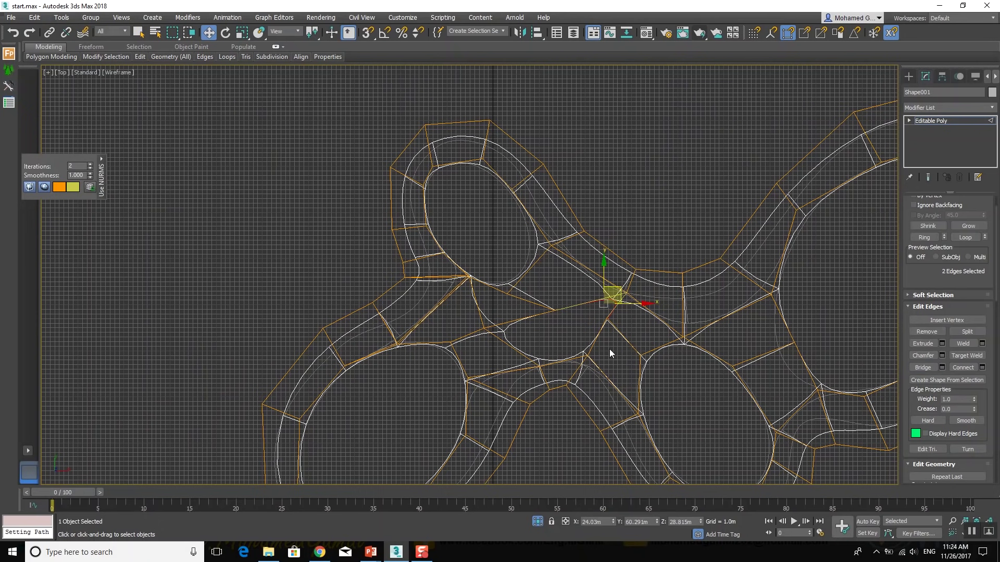
pyautogui.click(594, 339)
pyautogui.keyDown('ctrl'); pyautogui.click(576, 305); pyautogui.keyUp('ctrl')
pyautogui.click(924, 368)
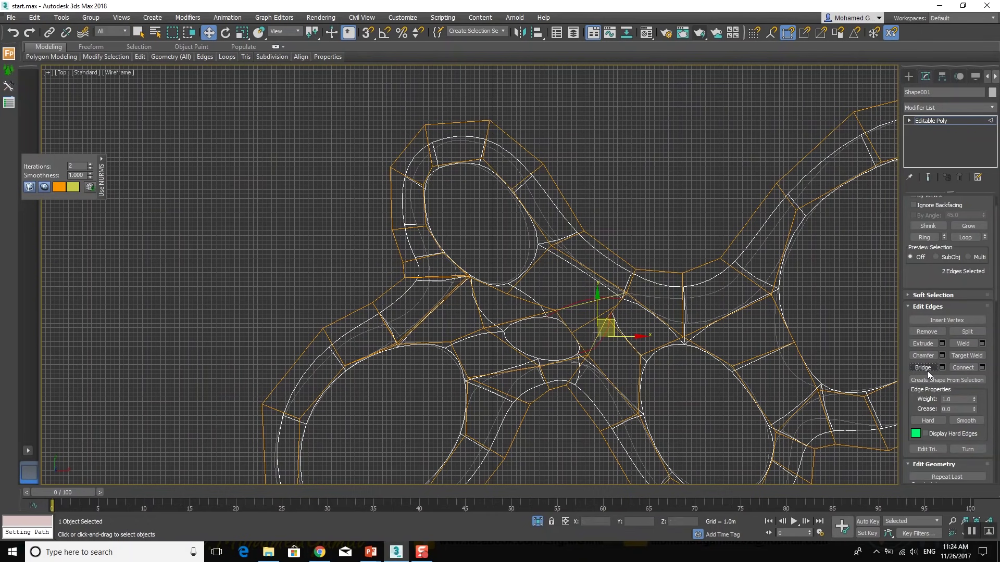
pyautogui.click(560, 339)
# Bridge the opposite edges of the small gap through the Bridge settings
pyautogui.scroll(2, 561, 339)
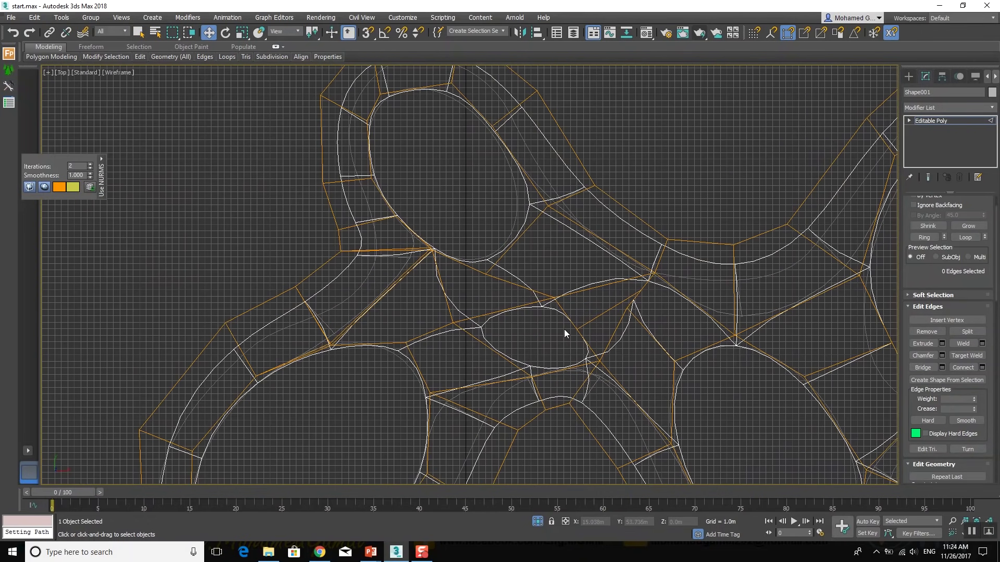
pyautogui.click(567, 319)
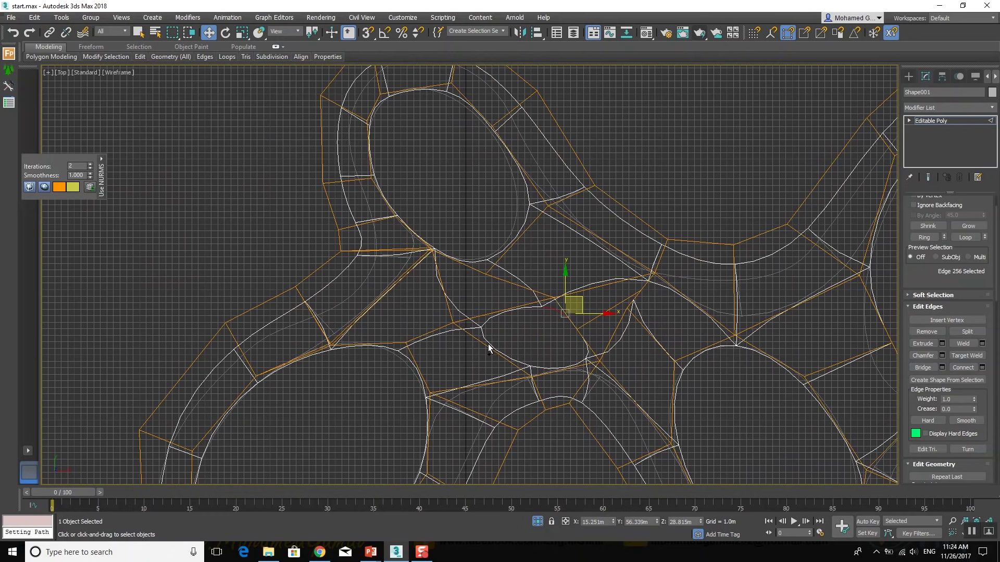
pyautogui.keyDown('ctrl'); pyautogui.click(487, 345); pyautogui.keyUp('ctrl')
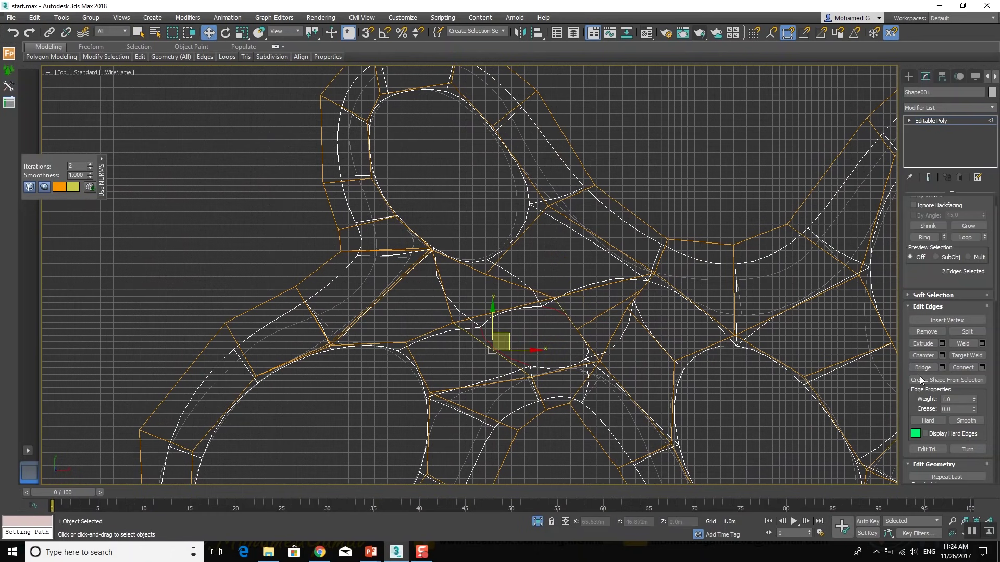
pyautogui.click(941, 367)
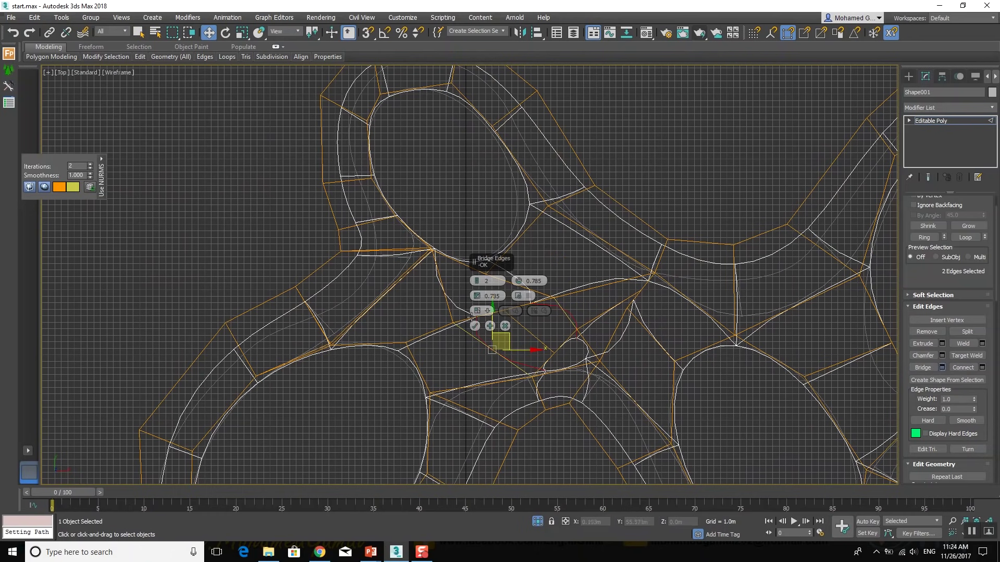
pyautogui.click(474, 325)
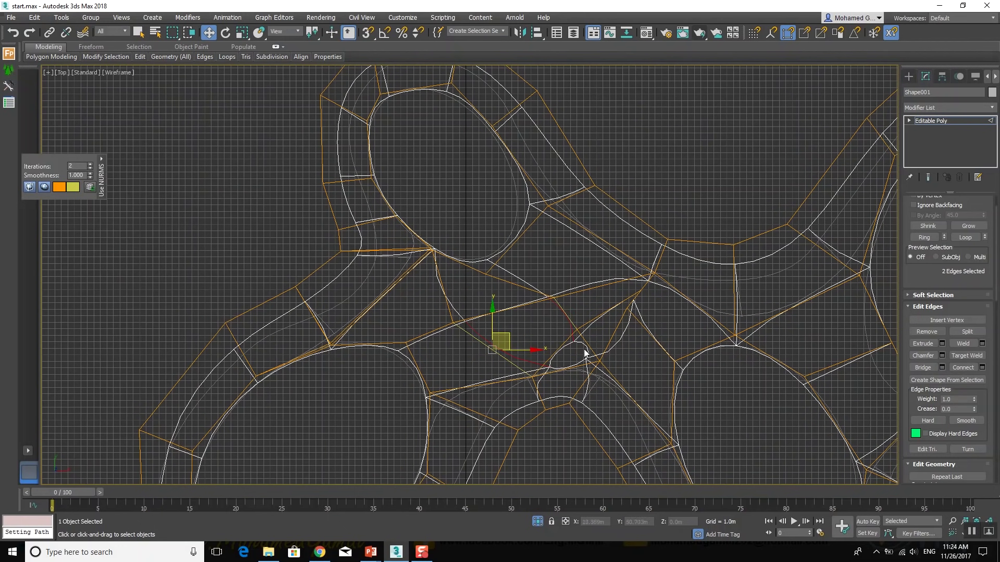
# Weld the two edges of the remaining slit together
pyautogui.click(563, 349)
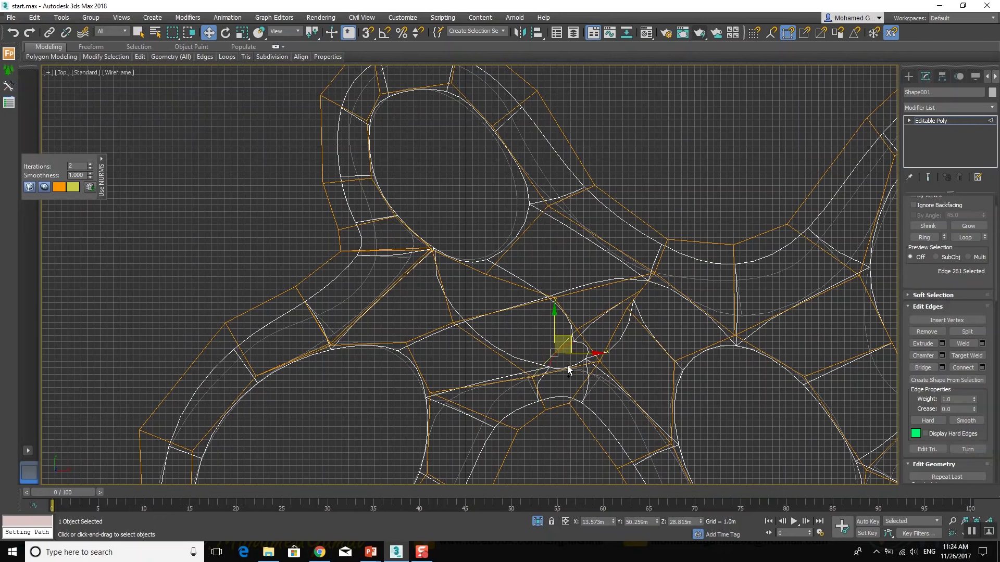
pyautogui.keyDown('ctrl'); pyautogui.click(568, 368); pyautogui.keyUp('ctrl')
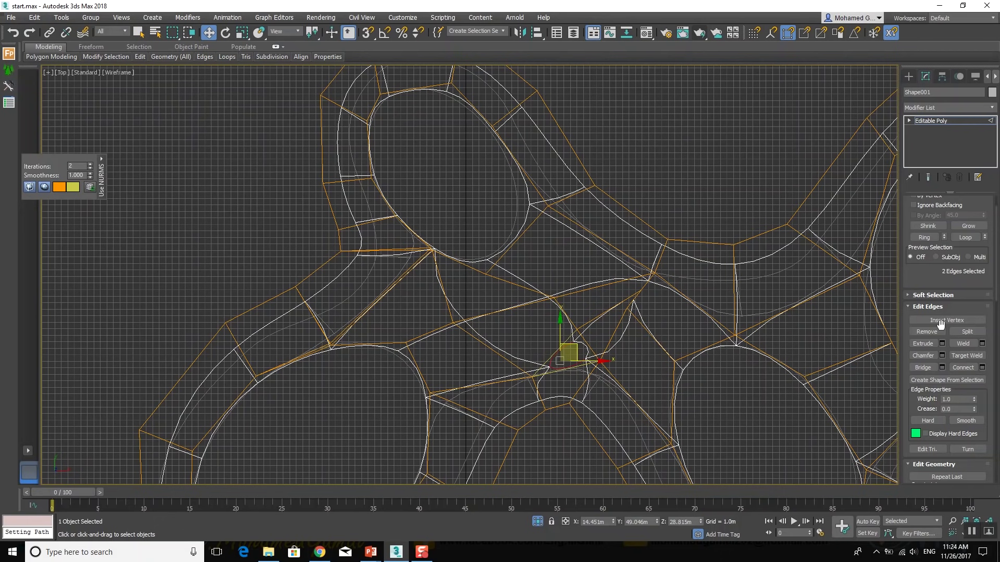
pyautogui.click(982, 346)
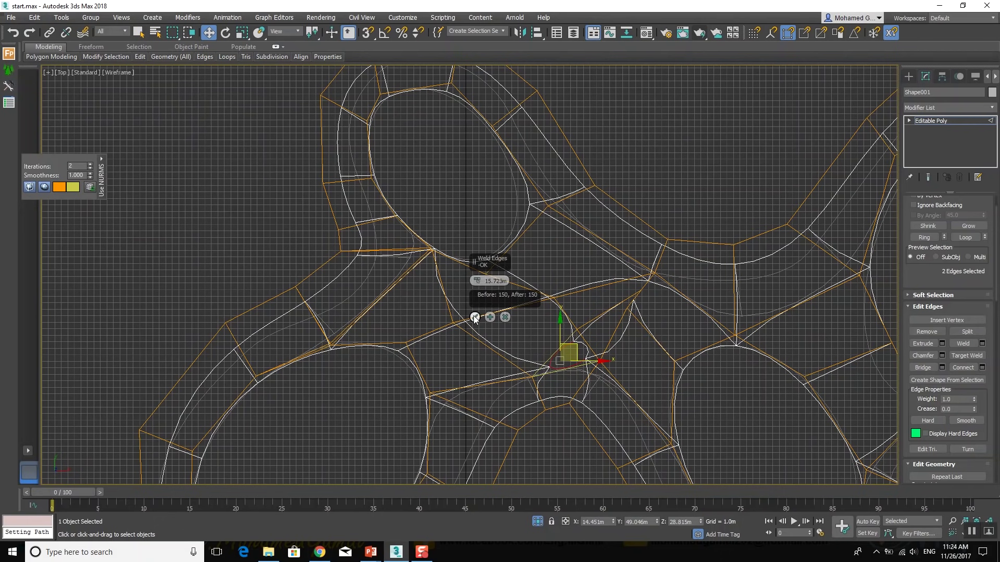
pyautogui.click(474, 317)
pyautogui.scroll(-3, 932, 400)
pyautogui.scroll(-3, 937, 390)
pyautogui.scroll(-3, 943, 383)
pyautogui.scroll(-2, 947, 373)
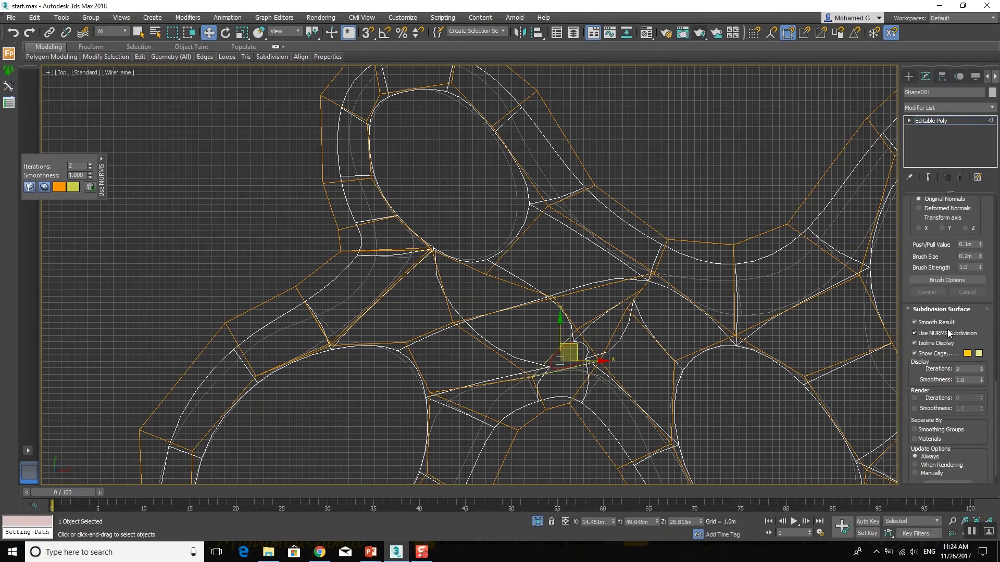
# Turn off NURMS smoothing and orbit the Perspective view around the triangular hole
pyautogui.click(946, 330)
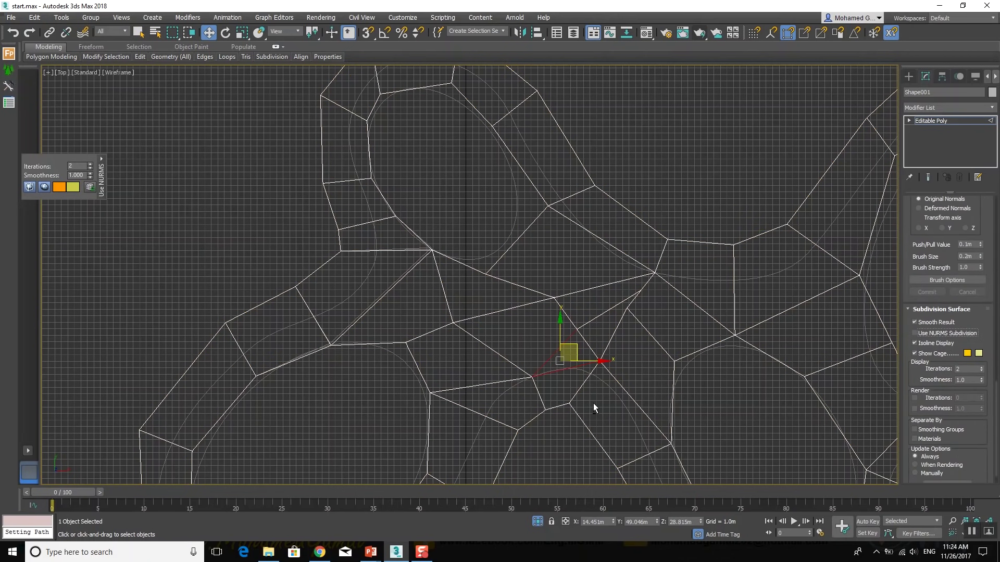
pyautogui.hotkey('alt', 'w')
pyautogui.hotkey('alt', 'w')
pyautogui.moveTo(701, 367)
pyautogui.keyDown('alt'); pyautogui.mouseDown(button='middle')
pyautogui.moveTo(597, 377)
pyautogui.moveTo(592, 202)
pyautogui.mouseUp(button='middle'); pyautogui.keyUp('alt')
pyautogui.scroll(3, 592, 202)
pyautogui.scroll(3, 592, 202)
pyautogui.scroll(3, 594, 235)
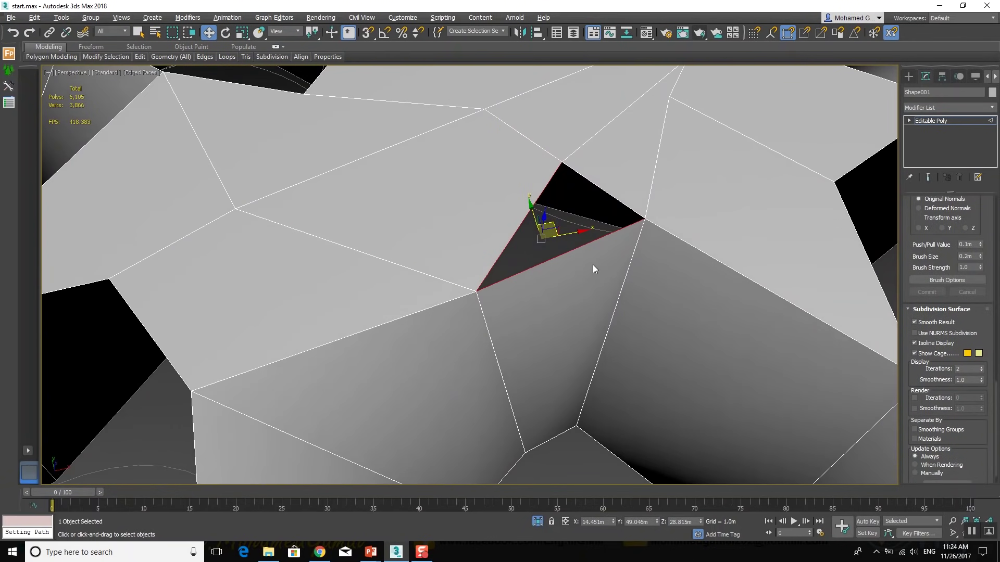
pyautogui.moveTo(585, 273)
pyautogui.keyDown('alt'); pyautogui.mouseDown(button='middle')
pyautogui.moveTo(576, 248)
pyautogui.moveTo(597, 236)
pyautogui.moveTo(500, 319)
pyautogui.moveTo(453, 317)
pyautogui.moveTo(500, 310)
pyautogui.moveTo(487, 210)
pyautogui.moveTo(848, 235)
pyautogui.mouseUp(button='middle'); pyautogui.keyUp('alt')
pyautogui.click(500, 318)
# Pull the hole's apex vertex down into place
pyautogui.click(909, 120)
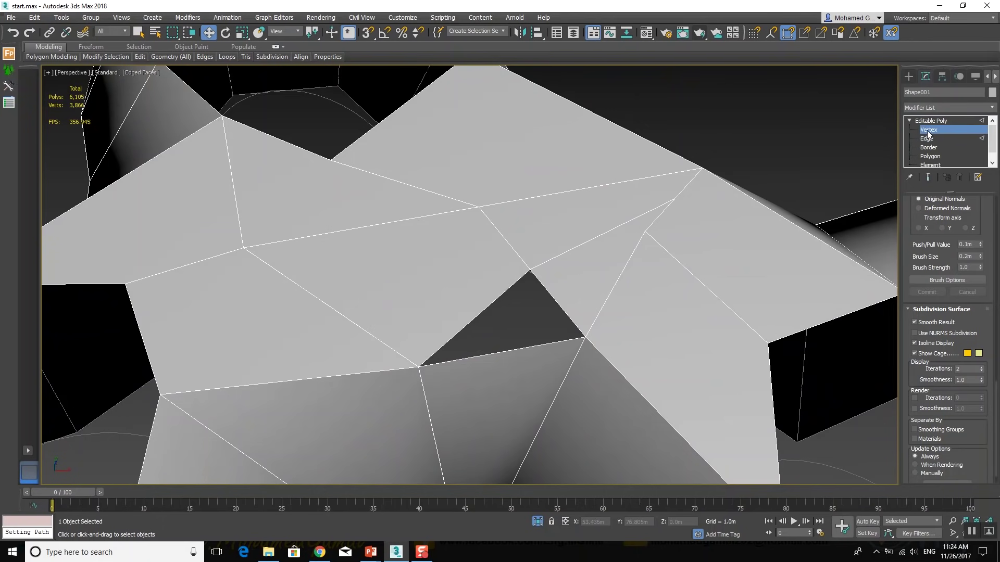
pyautogui.click(528, 271)
pyautogui.moveTo(528, 271); pyautogui.dragTo(536, 294)
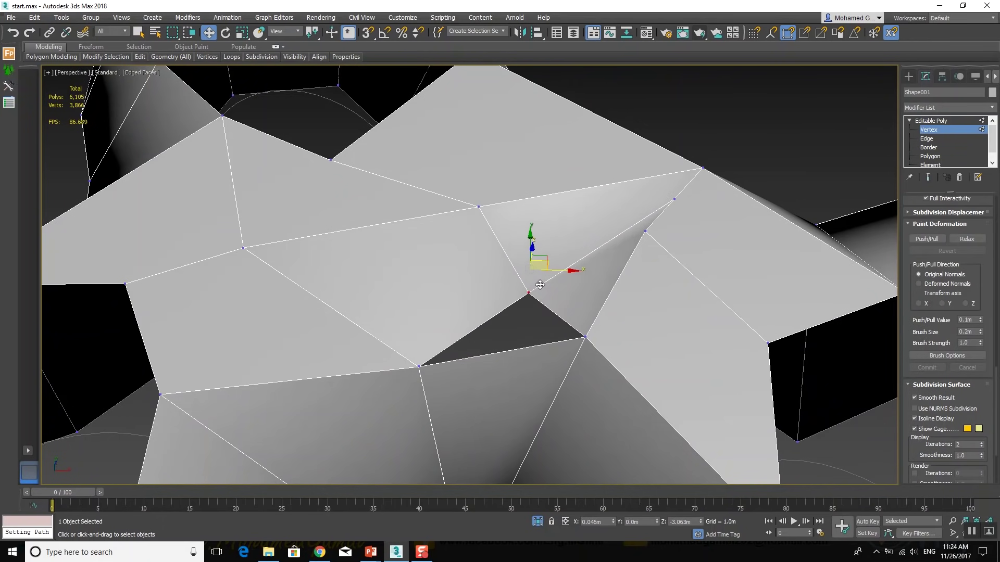
pyautogui.moveTo(536, 294); pyautogui.dragTo(540, 286)
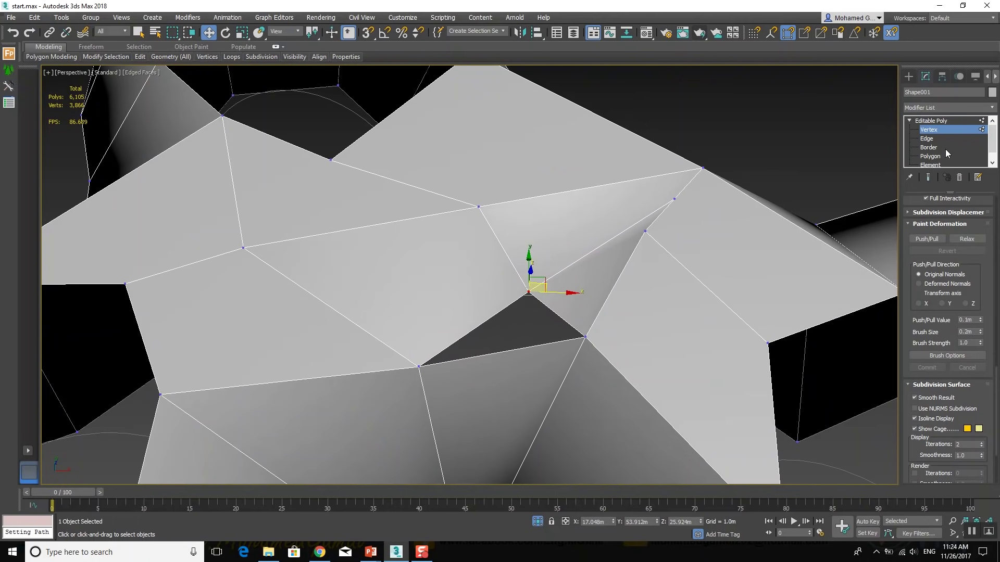
# Cap the triangular hole's border with a new face
pyautogui.click(943, 148)
pyautogui.click(576, 329)
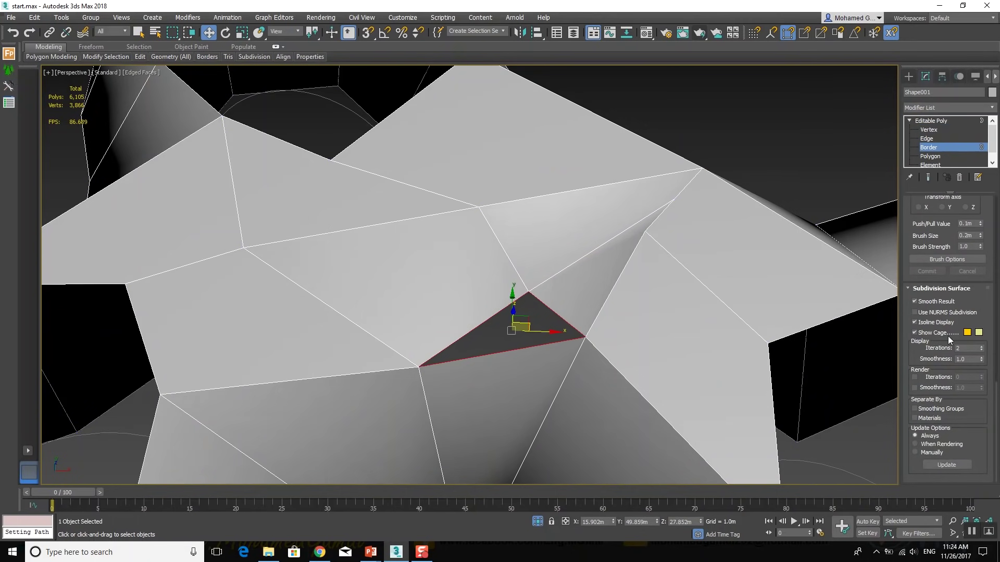
pyautogui.scroll(5, 947, 312)
pyautogui.scroll(5, 947, 339)
pyautogui.scroll(5, 947, 346)
pyautogui.scroll(3, 939, 312)
pyautogui.scroll(2, 939, 311)
pyautogui.click(957, 255)
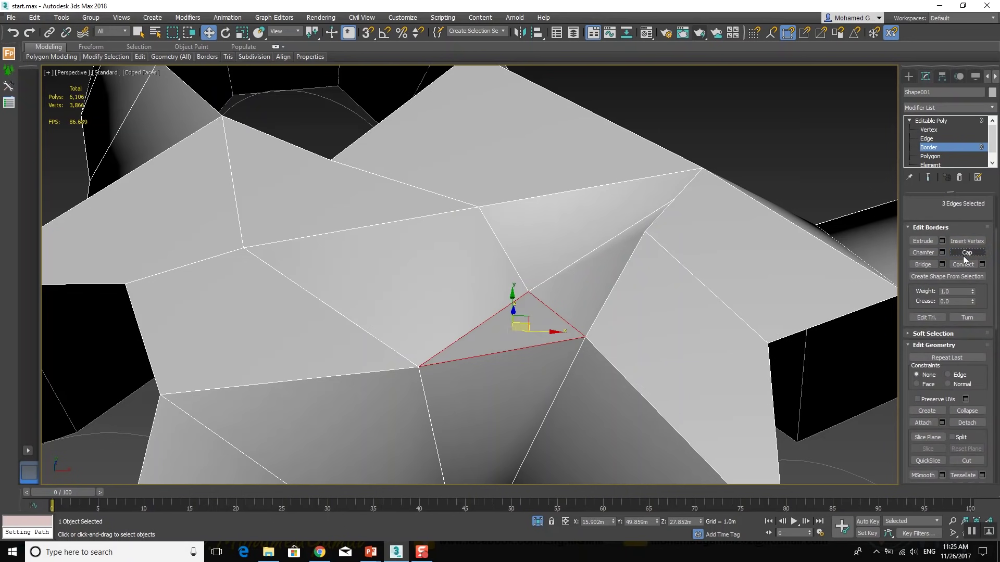
pyautogui.click(935, 121)
pyautogui.scroll(-5, 513, 274)
pyautogui.scroll(2, 544, 249)
pyautogui.keyDown('alt'); pyautogui.moveTo(630, 312); pyautogui.dragTo(594, 291, button='middle'); pyautogui.keyUp('alt')
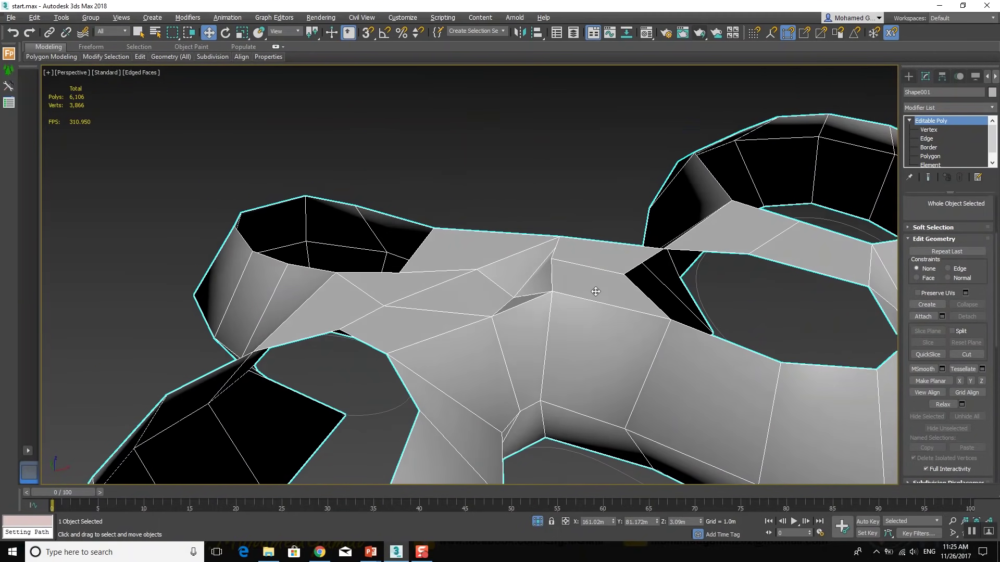
# Re-enable NURMS subdivision with 3 iterations
pyautogui.scroll(-5, 935, 366)
pyautogui.scroll(-5, 935, 366)
pyautogui.scroll(-5, 951, 377)
pyautogui.click(954, 314)
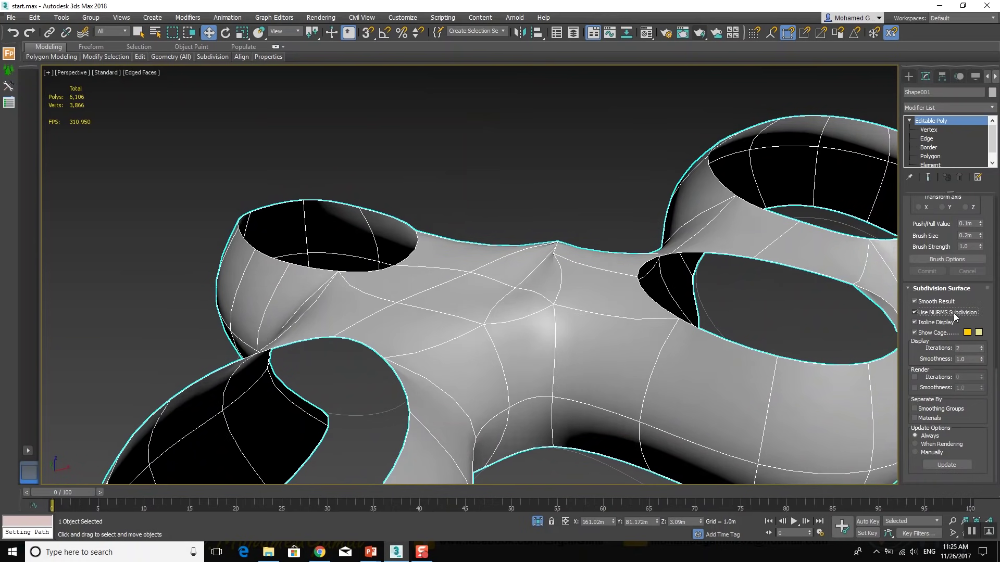
pyautogui.click(981, 346)
pyautogui.scroll(3, 528, 274)
pyautogui.scroll(3, 575, 261)
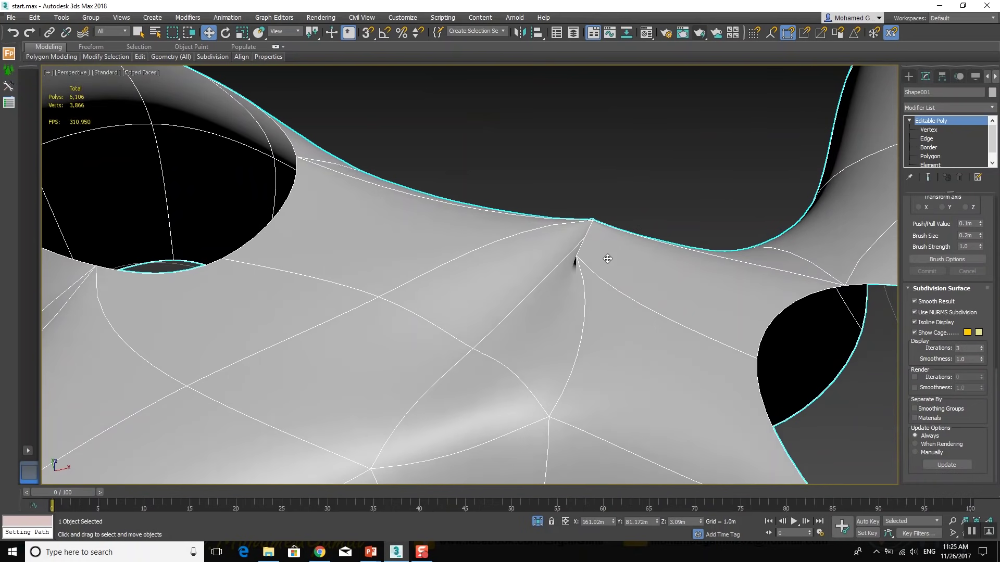
pyautogui.scroll(1, 578, 261)
# Move the creasing vertex to smooth out the crease
pyautogui.click(938, 131)
pyautogui.click(559, 280)
pyautogui.moveTo(573, 272)
pyautogui.mouseDown()
pyautogui.moveTo(616, 288)
pyautogui.moveTo(605, 284)
pyautogui.mouseUp()
pyautogui.moveTo(605, 283)
pyautogui.keyDown('alt'); pyautogui.mouseDown(button='middle')
pyautogui.moveTo(556, 286)
pyautogui.moveTo(591, 249)
pyautogui.mouseUp(button='middle'); pyautogui.keyUp('alt')
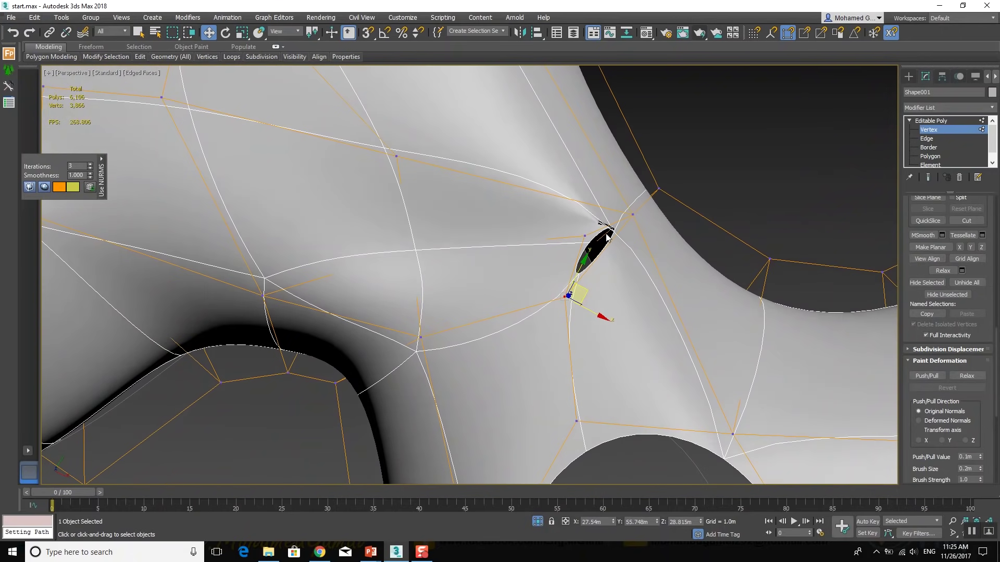
# Reposition the vertices along the edge of the hole
pyautogui.click(631, 215)
pyautogui.moveTo(651, 209); pyautogui.dragTo(636, 218)
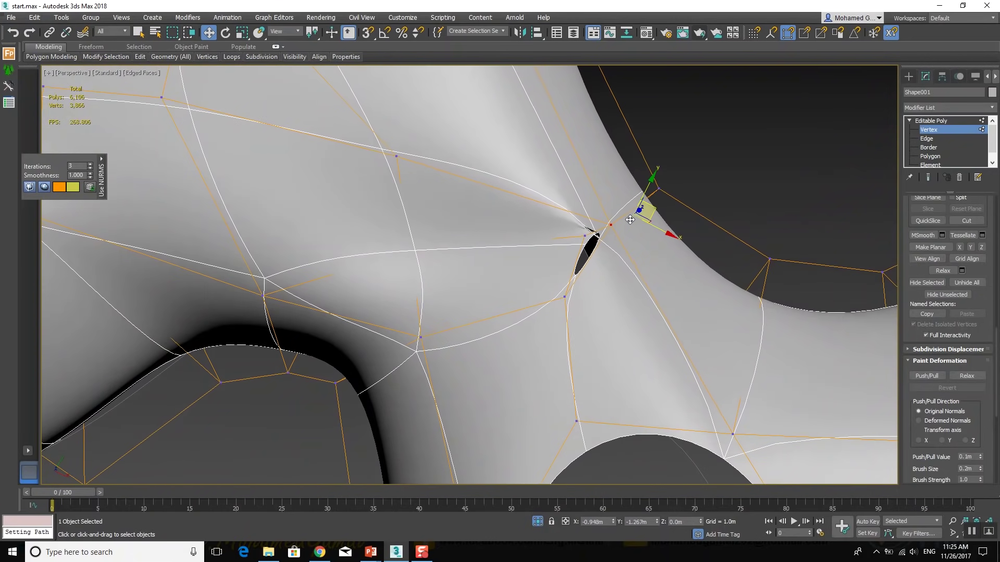
pyautogui.keyDown('alt'); pyautogui.moveTo(641, 216); pyautogui.dragTo(586, 221, button='middle'); pyautogui.keyUp('alt')
pyautogui.click(581, 220)
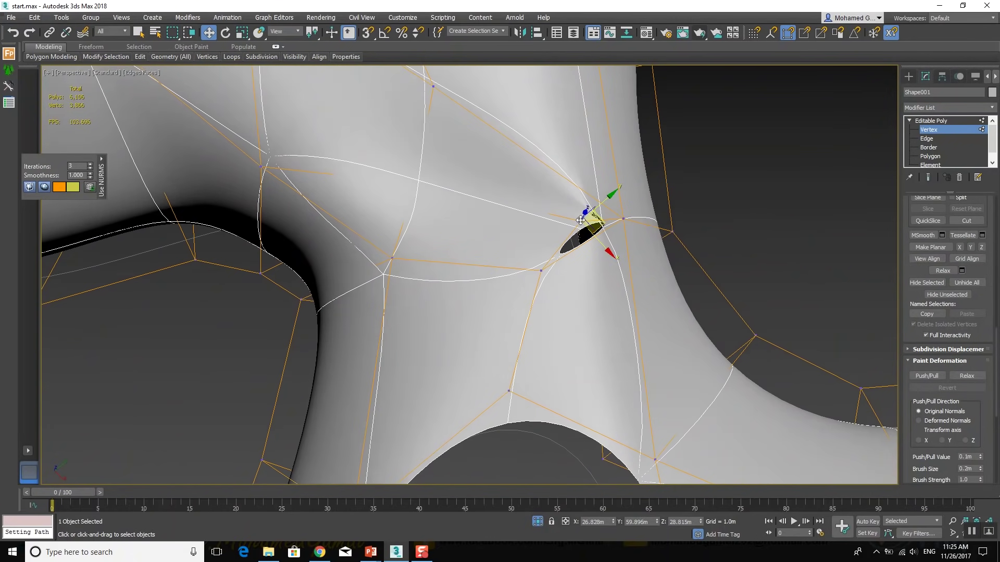
pyautogui.moveTo(599, 220); pyautogui.dragTo(487, 183)
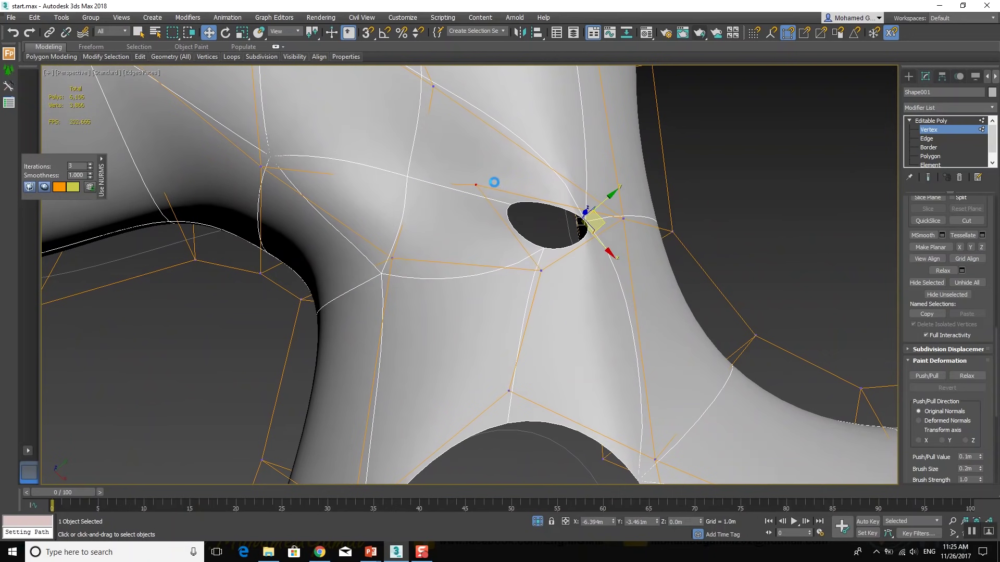
pyautogui.keyDown('alt'); pyautogui.moveTo(549, 235); pyautogui.dragTo(587, 242, button='middle'); pyautogui.keyUp('alt')
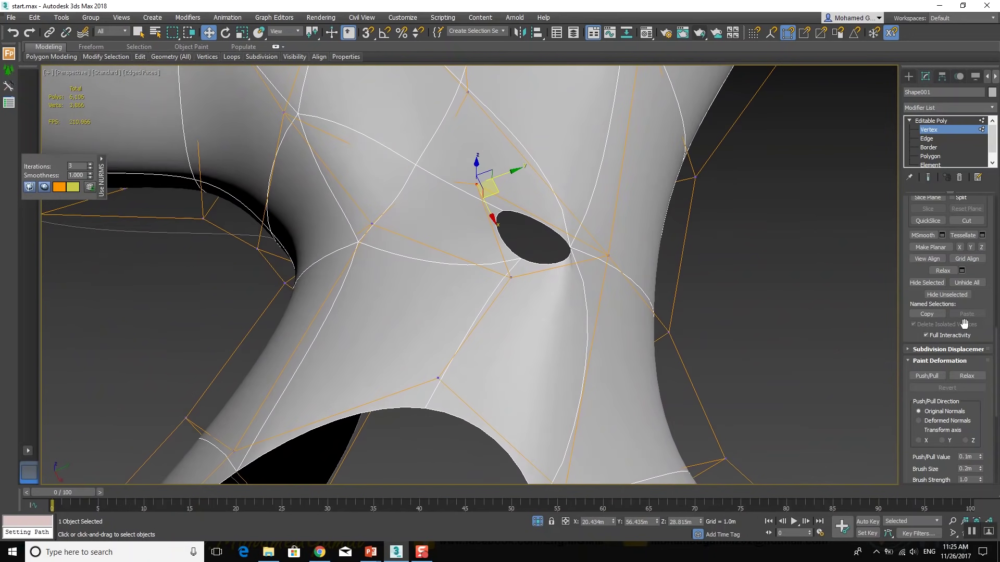
# Cap the hole's border loop with a new face
pyautogui.click(951, 147)
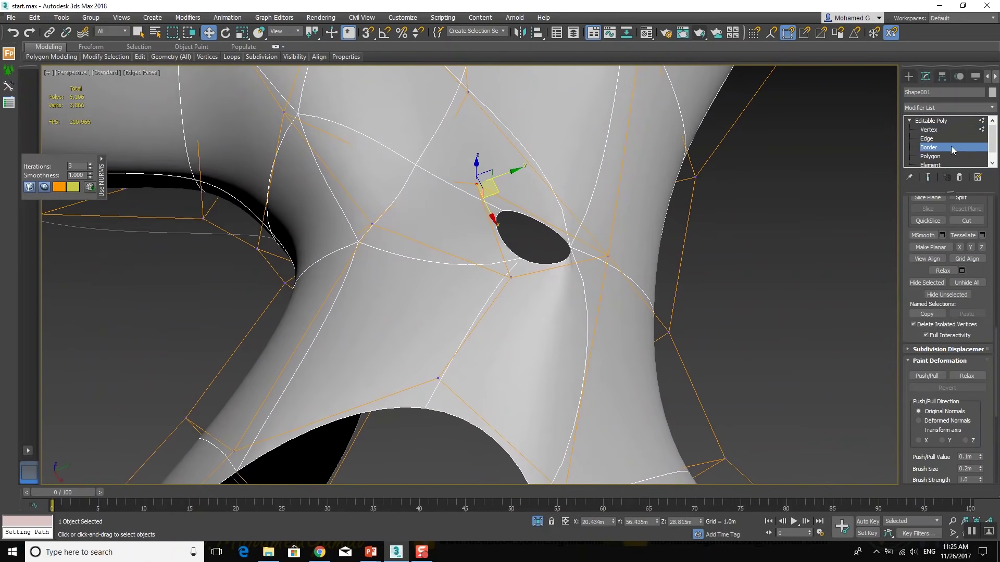
pyautogui.click(565, 236)
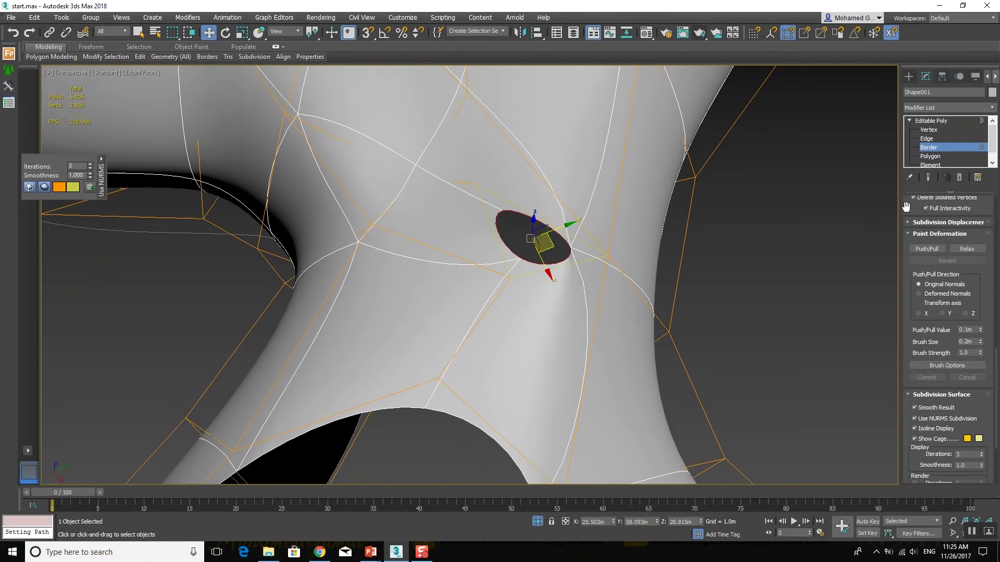
pyautogui.scroll(4, 953, 224)
pyautogui.scroll(1, 968, 229)
pyautogui.scroll(5, 974, 230)
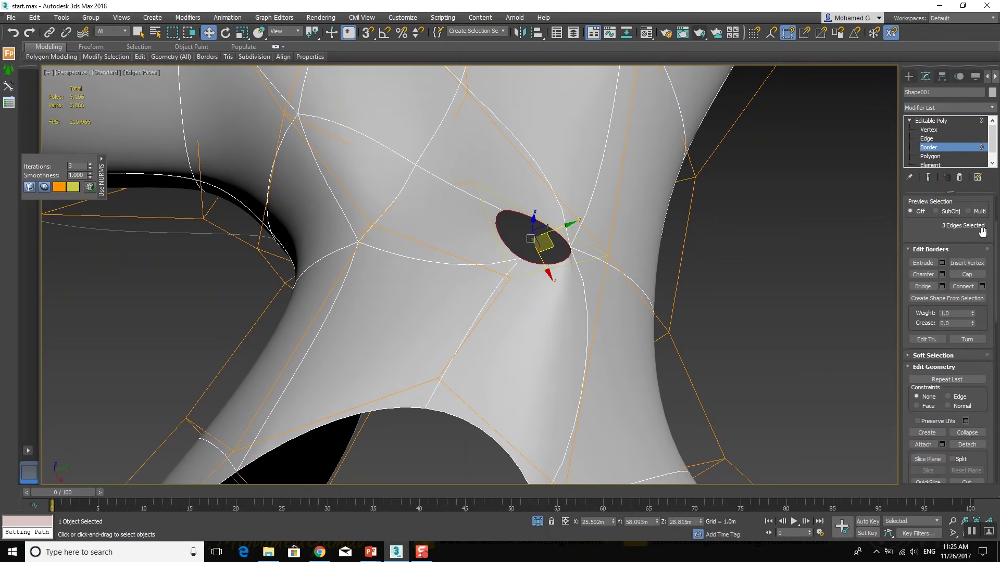
pyautogui.click(966, 274)
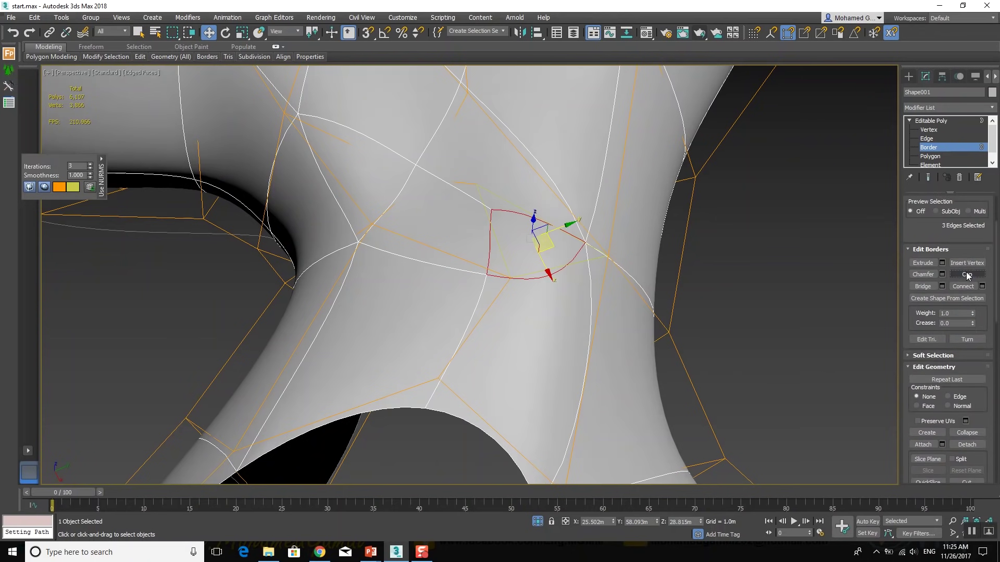
pyautogui.click(930, 120)
pyautogui.scroll(-3, 610, 272)
pyautogui.scroll(-3, 629, 245)
pyautogui.scroll(-2, 678, 231)
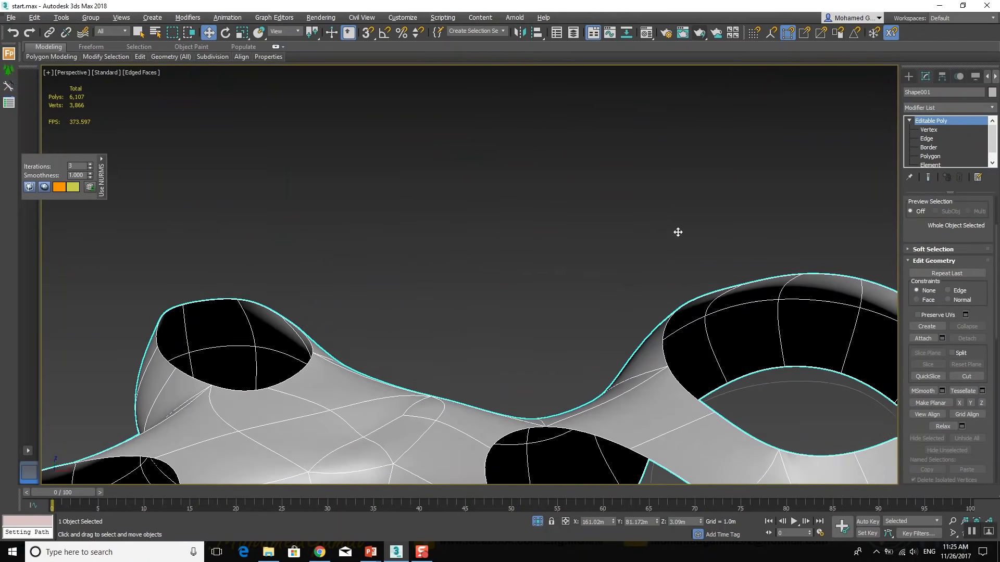
pyautogui.keyDown('alt'); pyautogui.moveTo(677, 232); pyautogui.dragTo(632, 268, button='middle'); pyautogui.keyUp('alt')
# Nudge and inspect vertices on the upper surface, toggling wireframe display
pyautogui.click(928, 130)
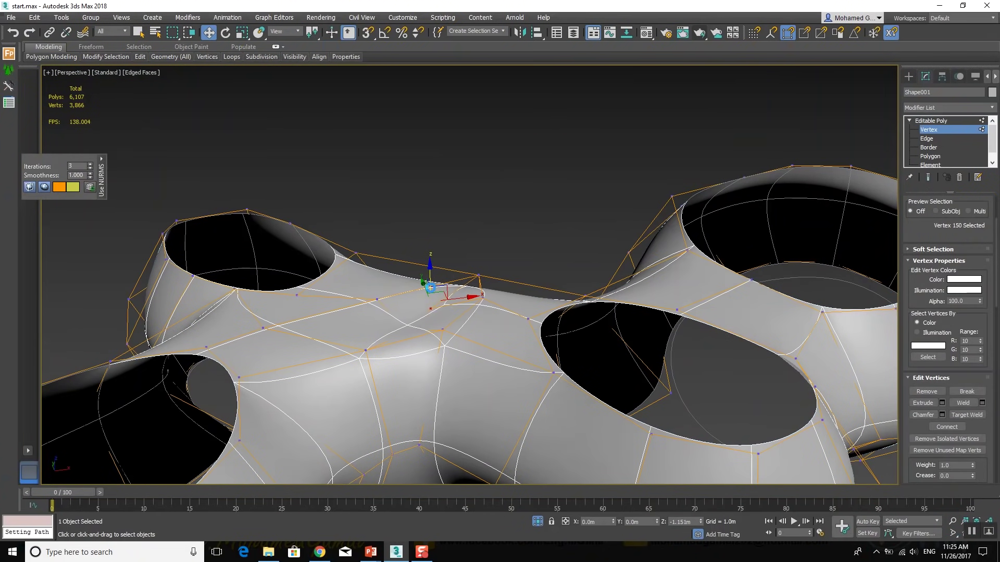
pyautogui.moveTo(430, 285); pyautogui.dragTo(430, 285)
pyautogui.click(368, 348)
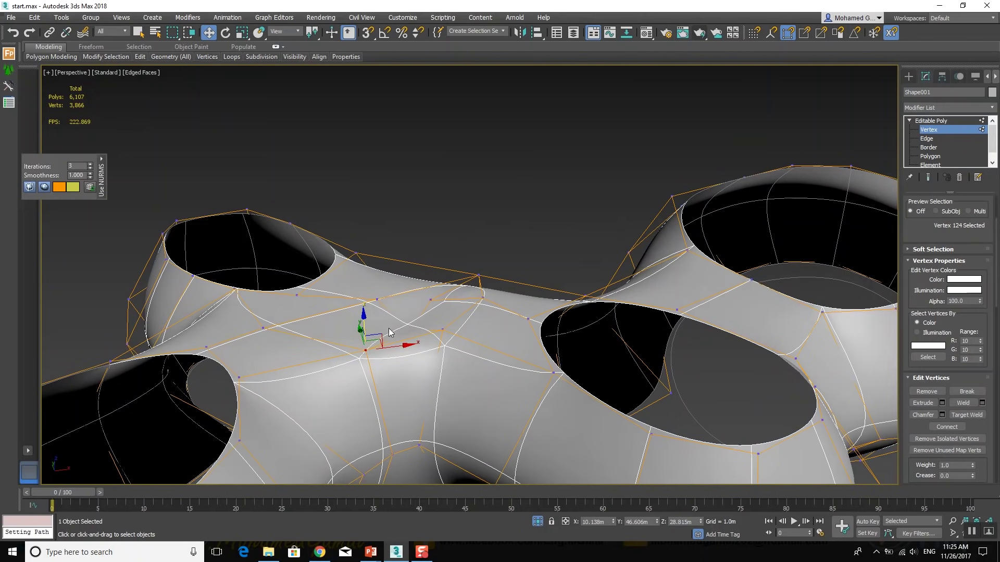
pyautogui.press('F3')
pyautogui.keyDown('alt'); pyautogui.moveTo(443, 348); pyautogui.dragTo(439, 359, button='middle'); pyautogui.keyUp('alt')
pyautogui.click(415, 288)
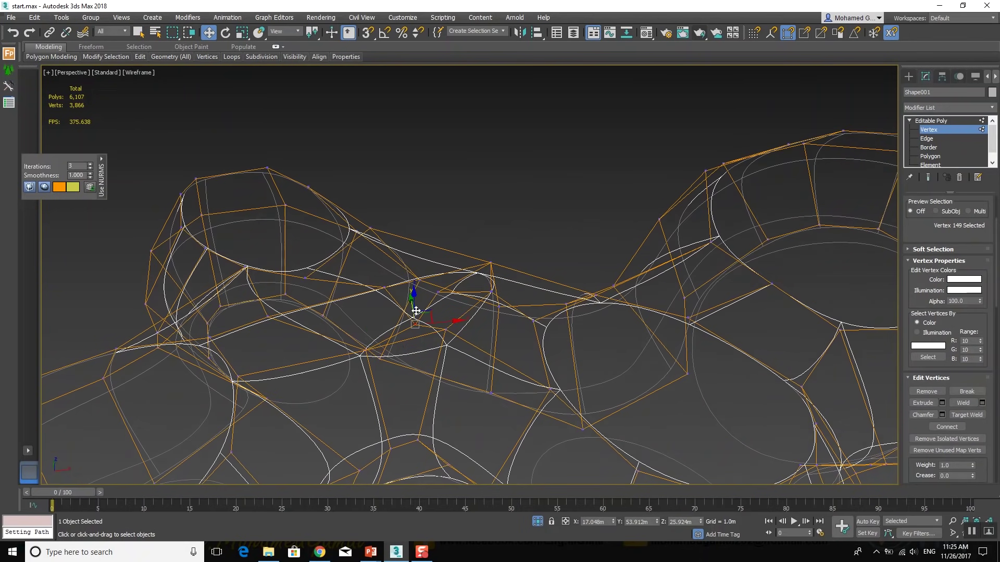
pyautogui.press('F3')
pyautogui.scroll(-5, 418, 287)
pyautogui.moveTo(424, 318)
pyautogui.keyDown('alt'); pyautogui.mouseDown(button='middle')
pyautogui.moveTo(486, 329)
pyautogui.moveTo(515, 359)
pyautogui.moveTo(560, 364)
pyautogui.moveTo(554, 355)
pyautogui.mouseUp(button='middle'); pyautogui.keyUp('alt')
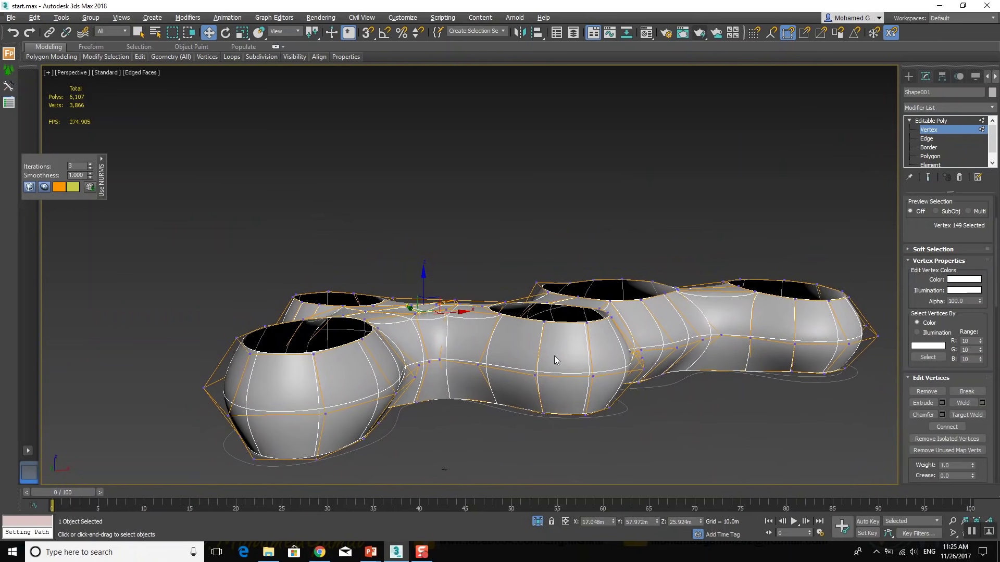
# Select the border rims of the lobes' top openings
pyautogui.click(938, 148)
pyautogui.keyDown('alt'); pyautogui.moveTo(699, 268); pyautogui.dragTo(284, 306, button='middle'); pyautogui.keyUp('alt')
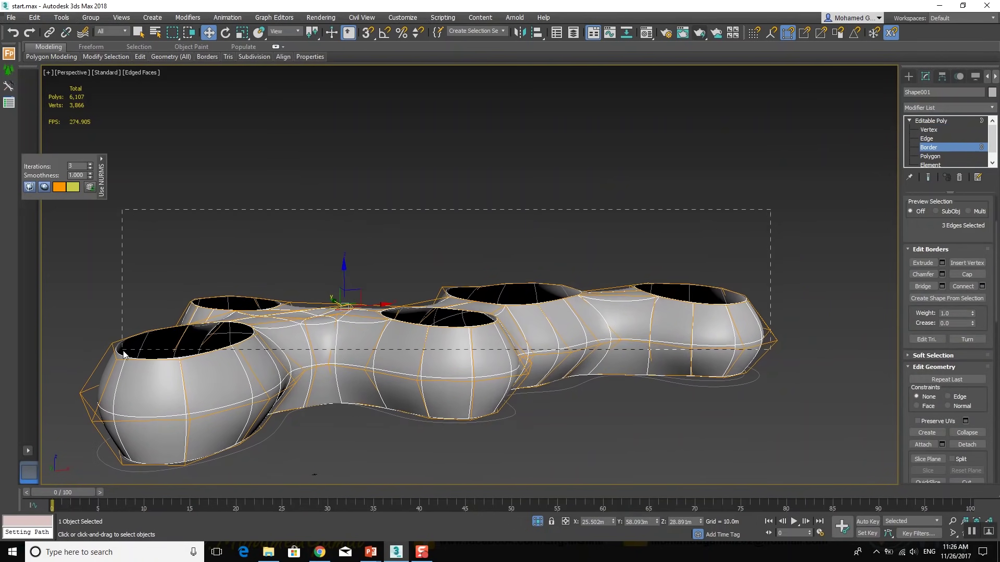
pyautogui.moveTo(770, 209); pyautogui.dragTo(124, 352)
pyautogui.keyDown('alt'); pyautogui.moveTo(374, 351); pyautogui.dragTo(376, 342, button='middle'); pyautogui.keyUp('alt')
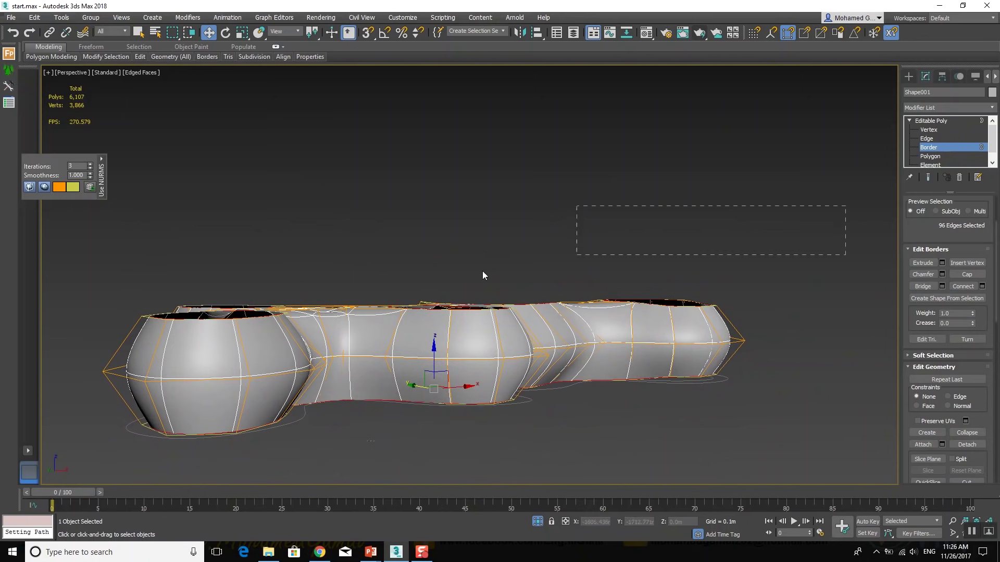
pyautogui.moveTo(89, 330); pyautogui.dragTo(91, 333)
pyautogui.moveTo(424, 335)
pyautogui.keyDown('alt'); pyautogui.mouseDown(button='middle')
pyautogui.moveTo(420, 355)
pyautogui.moveTo(492, 306)
pyautogui.mouseUp(button='middle'); pyautogui.keyUp('alt')
# Scale the top openings smaller and Shift-move them up into collars
pyautogui.rightClick(501, 298)
pyautogui.click(523, 323)
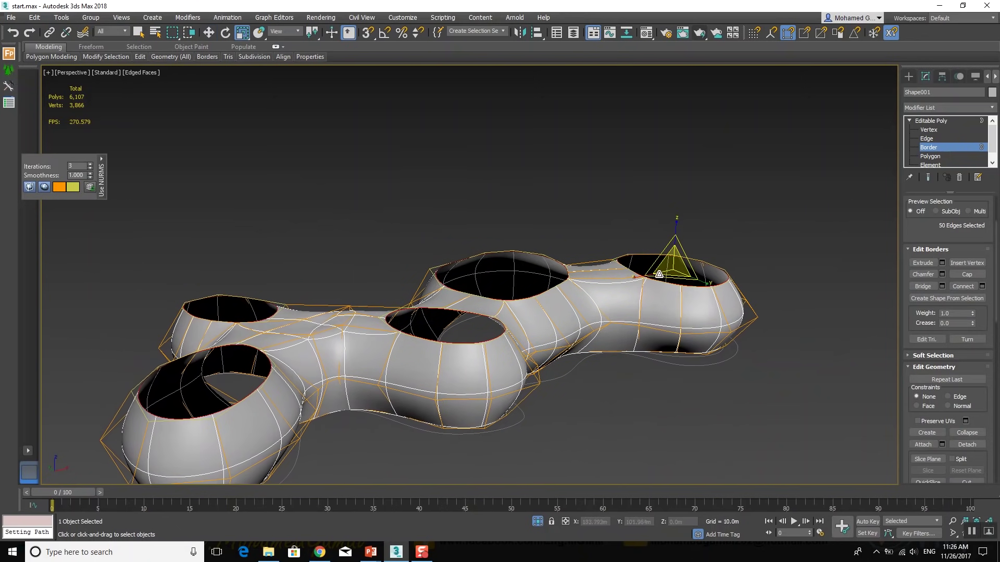
pyautogui.moveTo(676, 265)
pyautogui.mouseDown()
pyautogui.moveTo(656, 377)
pyautogui.moveTo(666, 258)
pyautogui.mouseUp()
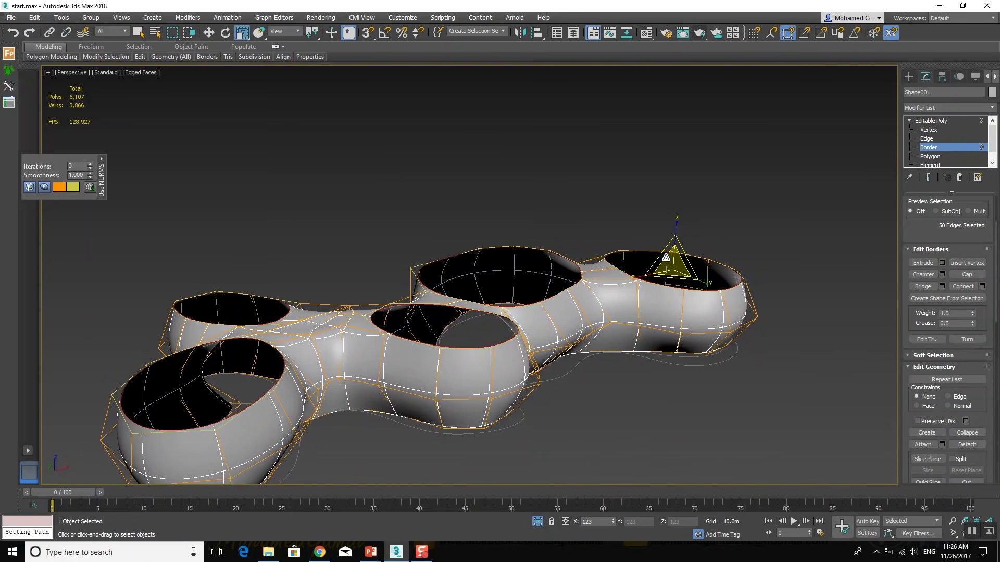
pyautogui.press('w')
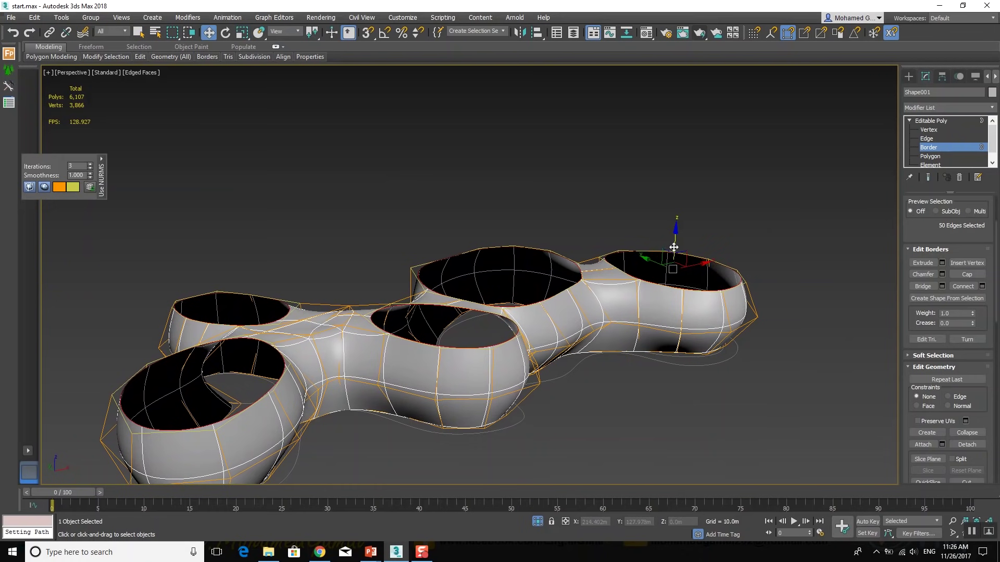
pyautogui.moveTo(675, 247)
pyautogui.keyDown('shift'); pyautogui.mouseDown()
pyautogui.moveTo(682, 225)
pyautogui.moveTo(672, 272)
pyautogui.mouseUp(); pyautogui.keyUp('shift')
# Extrude the rims further up and taper them into narrow necks
pyautogui.press('e')
pyautogui.press('r')
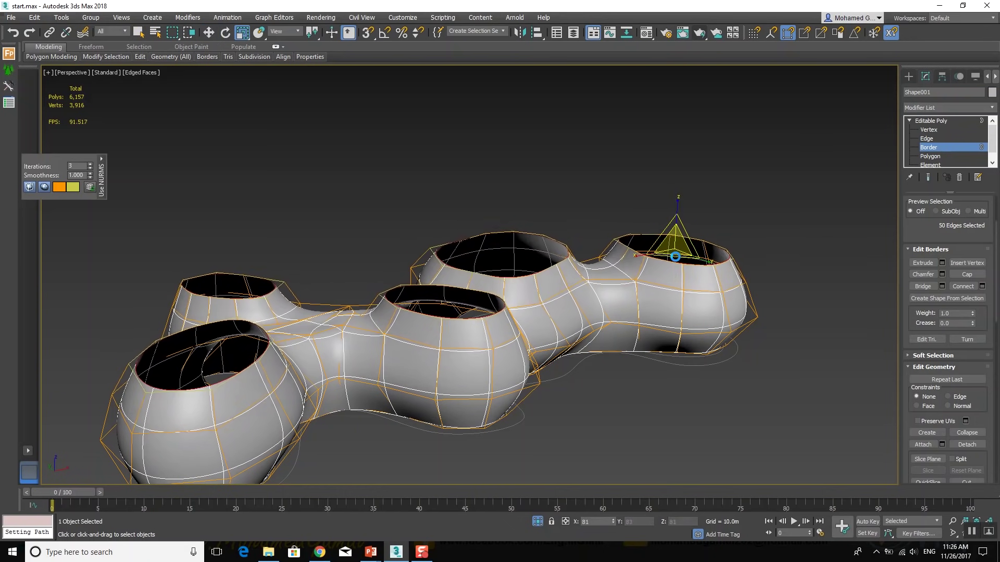
pyautogui.press('w')
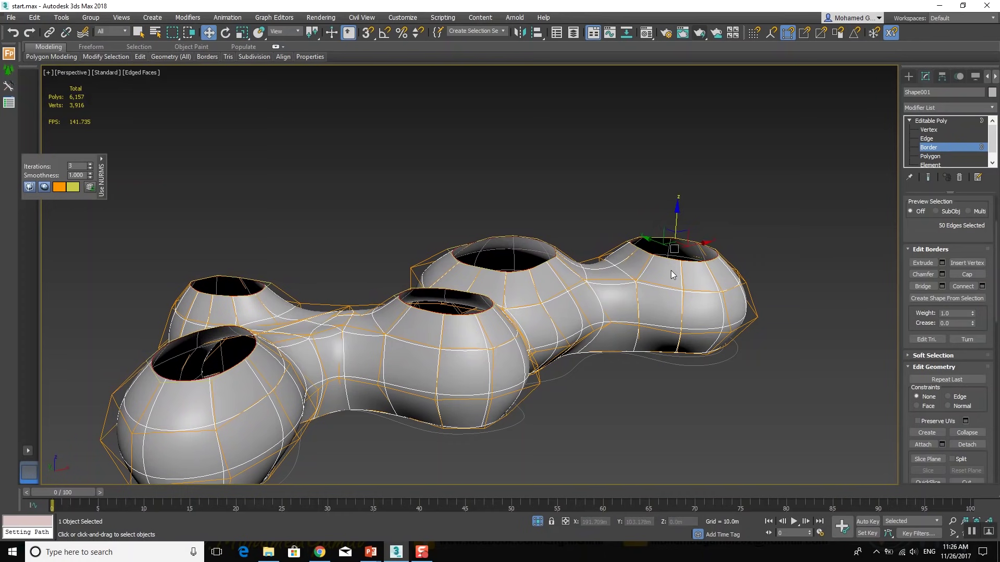
pyautogui.keyDown('shift'); pyautogui.moveTo(677, 222); pyautogui.dragTo(685, 195); pyautogui.keyUp('shift')
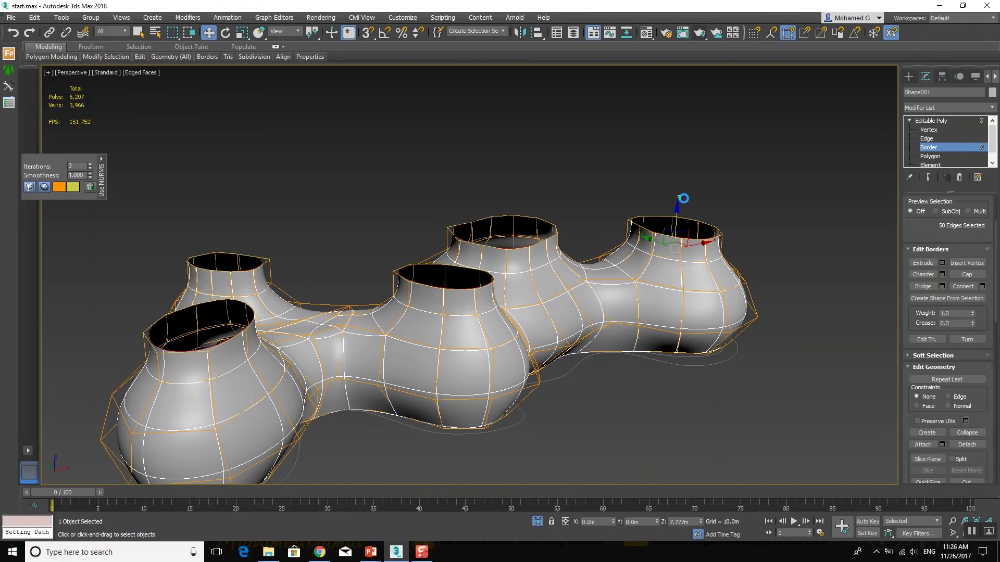
pyautogui.press('r')
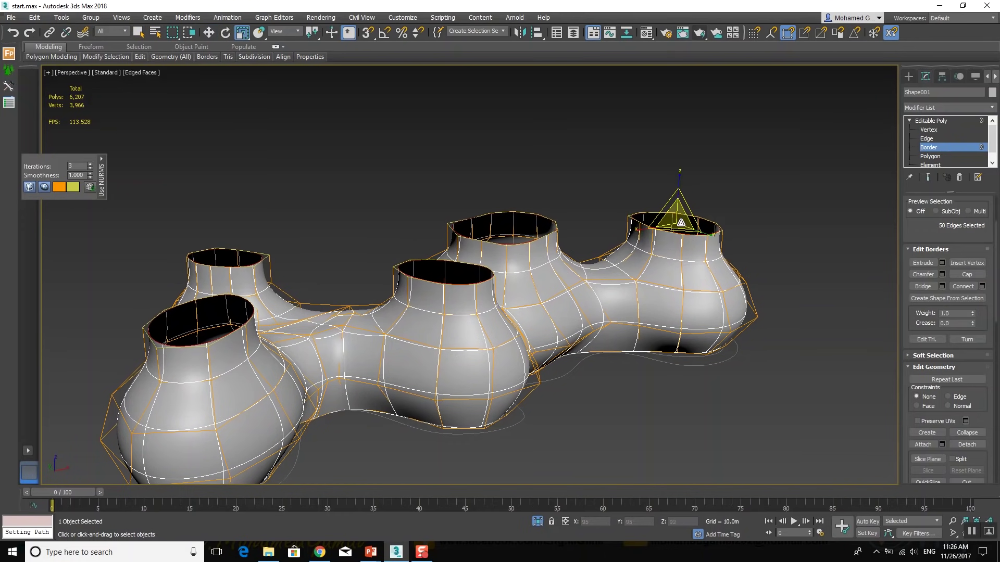
pyautogui.moveTo(681, 221); pyautogui.dragTo(675, 266)
pyautogui.moveTo(673, 302); pyautogui.dragTo(672, 309)
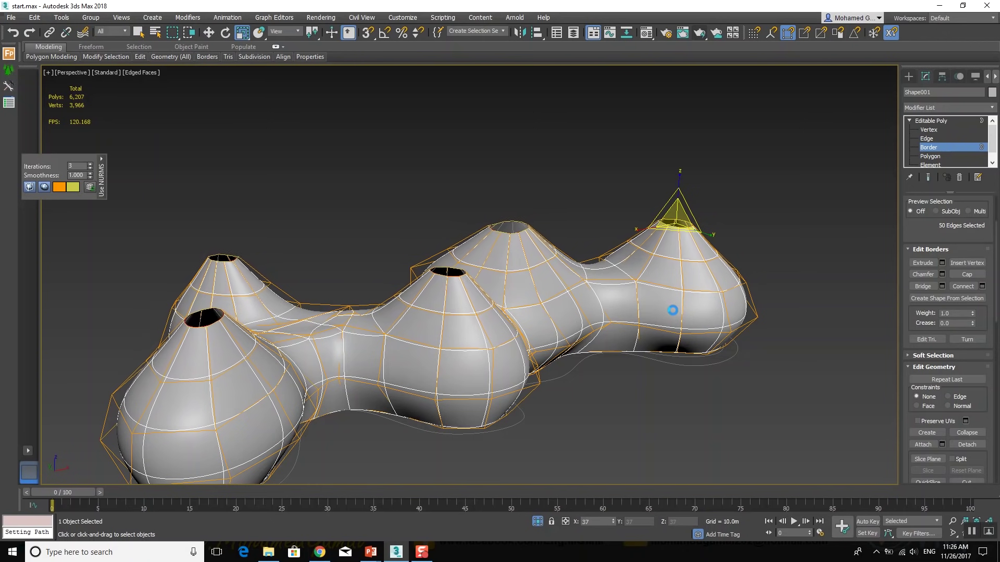
# Lower the rims to round the lobes into domes, then return to object level
pyautogui.press('w')
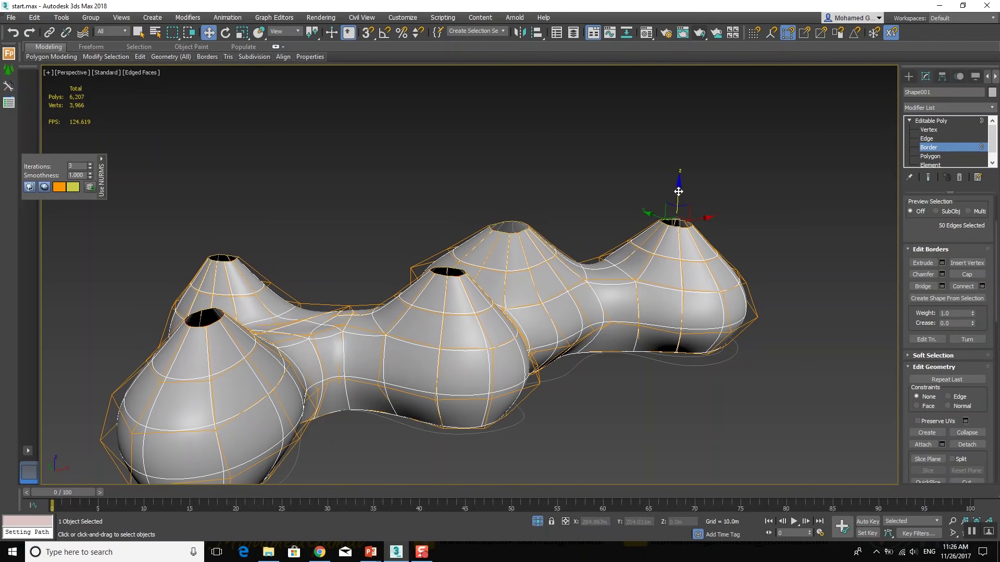
pyautogui.moveTo(677, 190); pyautogui.dragTo(677, 214)
pyautogui.moveTo(559, 324)
pyautogui.keyDown('alt'); pyautogui.mouseDown(button='middle')
pyautogui.moveTo(564, 289)
pyautogui.moveTo(533, 315)
pyautogui.mouseUp(button='middle'); pyautogui.keyUp('alt')
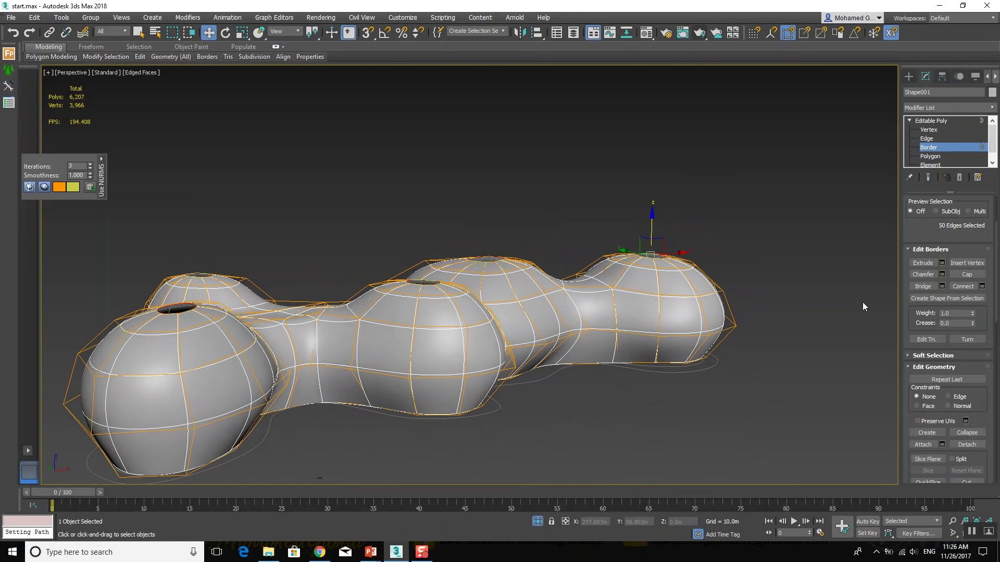
pyautogui.scroll(-2, 903, 255)
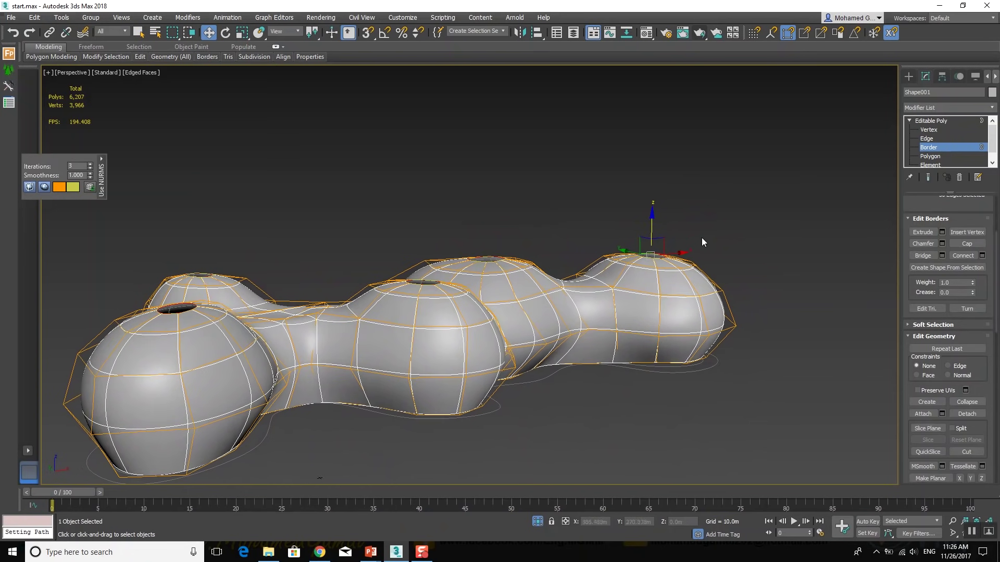
pyautogui.click(944, 123)
pyautogui.keyDown('alt'); pyautogui.moveTo(614, 245); pyautogui.dragTo(618, 243, button='middle'); pyautogui.keyUp('alt')
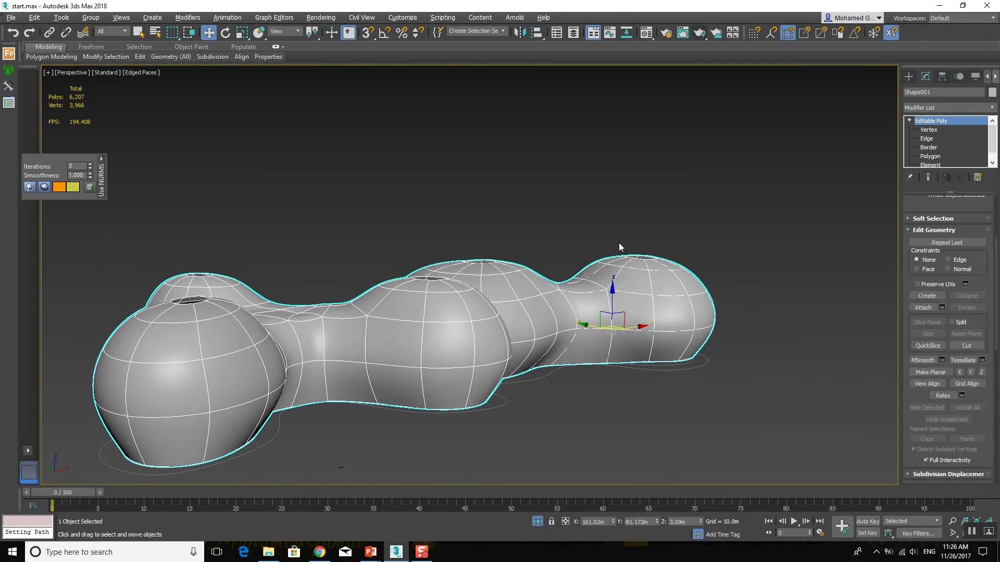
# Collapse the building to an Editable Poly and add a first MeshSmooth modifier
pyautogui.rightClick(573, 273)
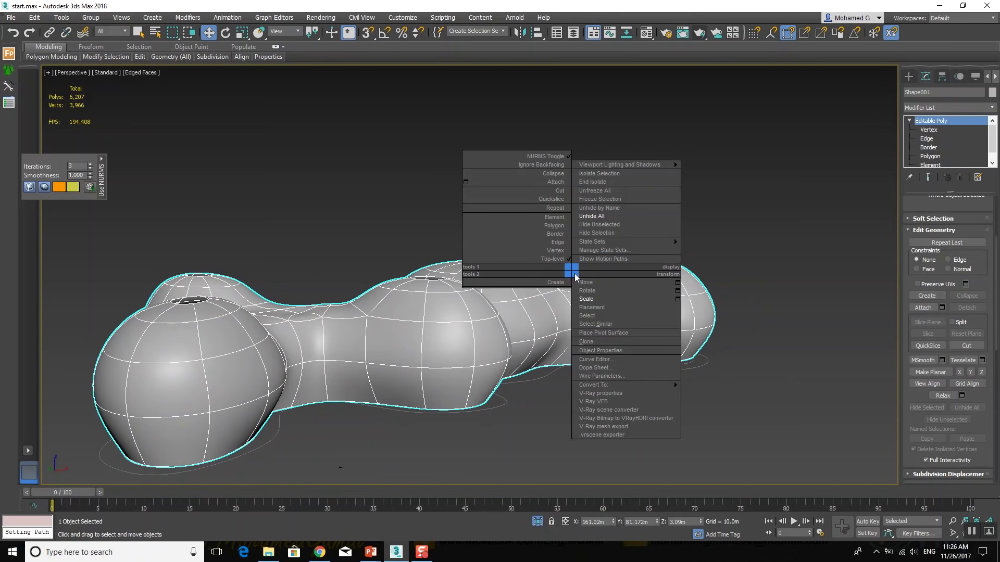
pyautogui.click(705, 395)
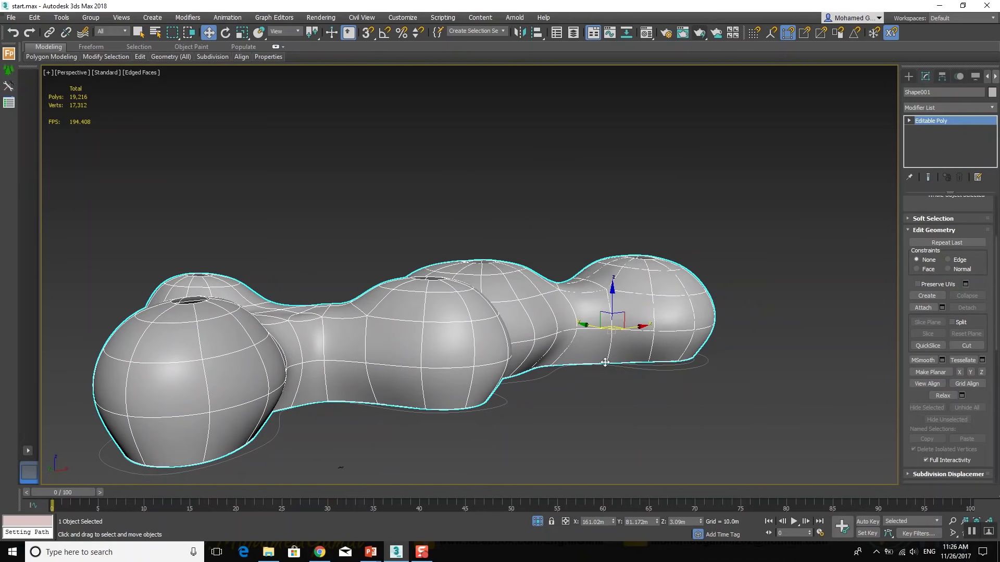
pyautogui.click(933, 107)
pyautogui.press('m')
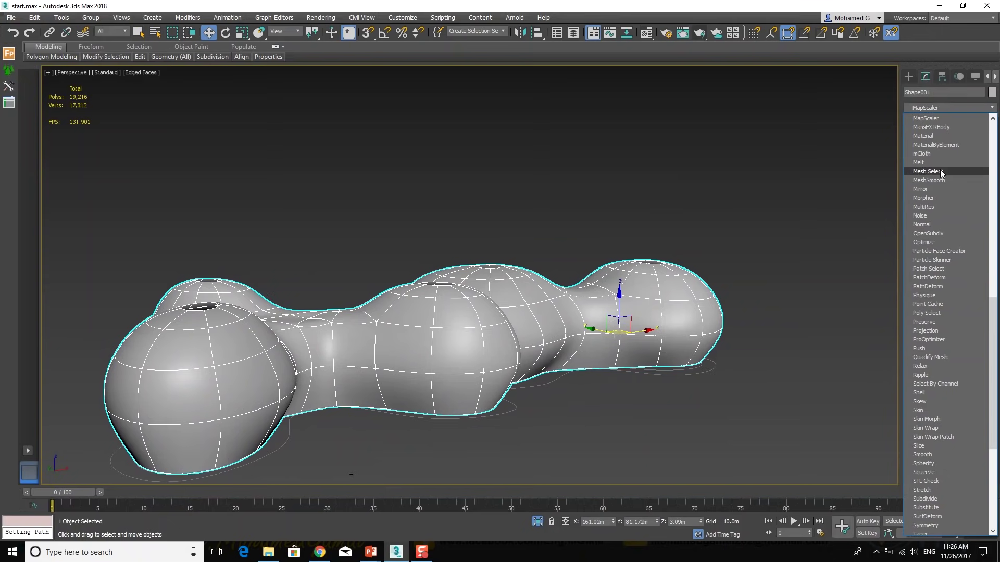
pyautogui.click(940, 180)
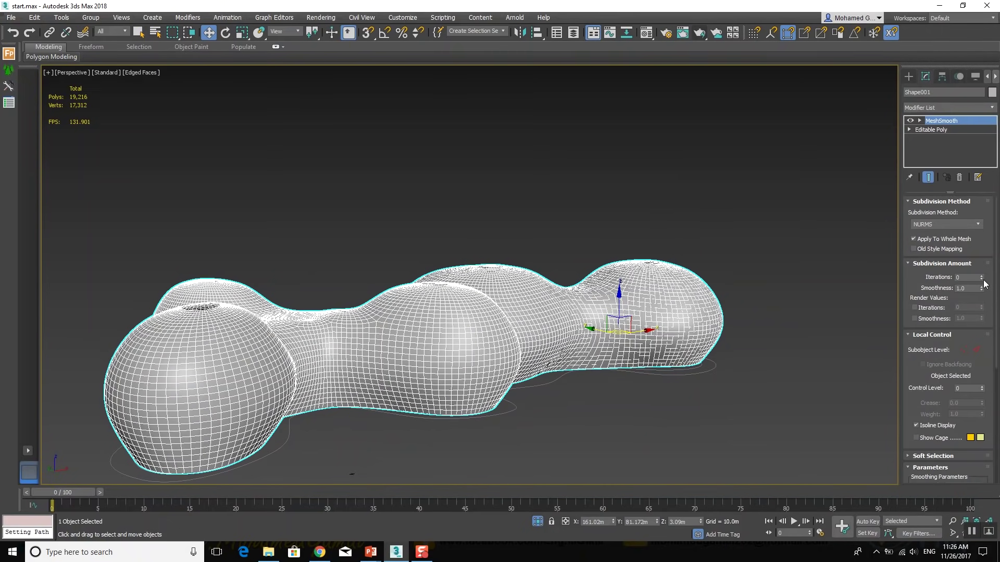
pyautogui.keyDown('alt'); pyautogui.moveTo(511, 310); pyautogui.dragTo(491, 316, button='middle'); pyautogui.keyUp('alt')
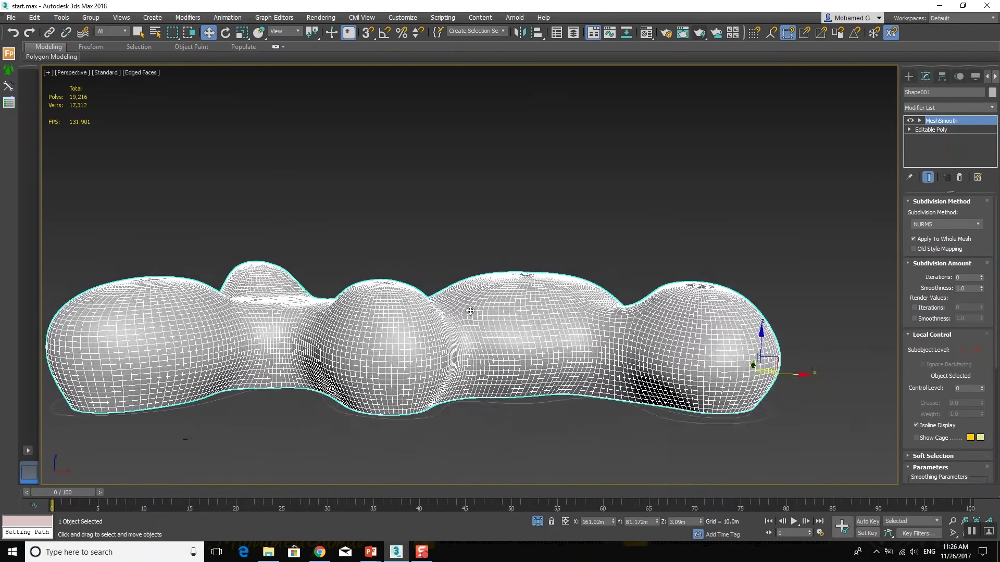
pyautogui.click(957, 179)
pyautogui.hotkey('ctrl', 'z')
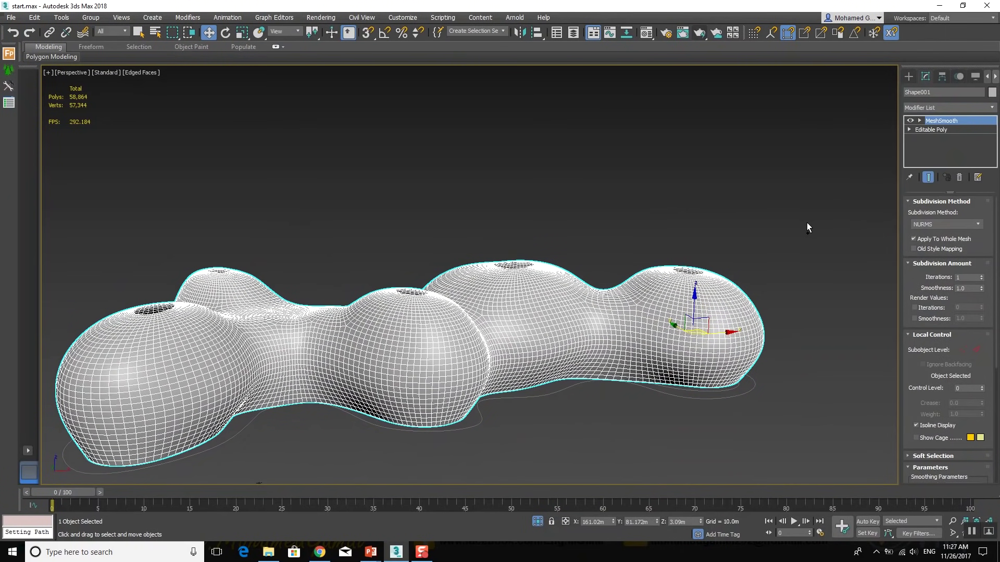
# Try NURMS subdivision in the MeshSmooth settings, then turn it back off
pyautogui.scroll(-5, 919, 246)
pyautogui.scroll(-5, 923, 299)
pyautogui.scroll(-5, 937, 328)
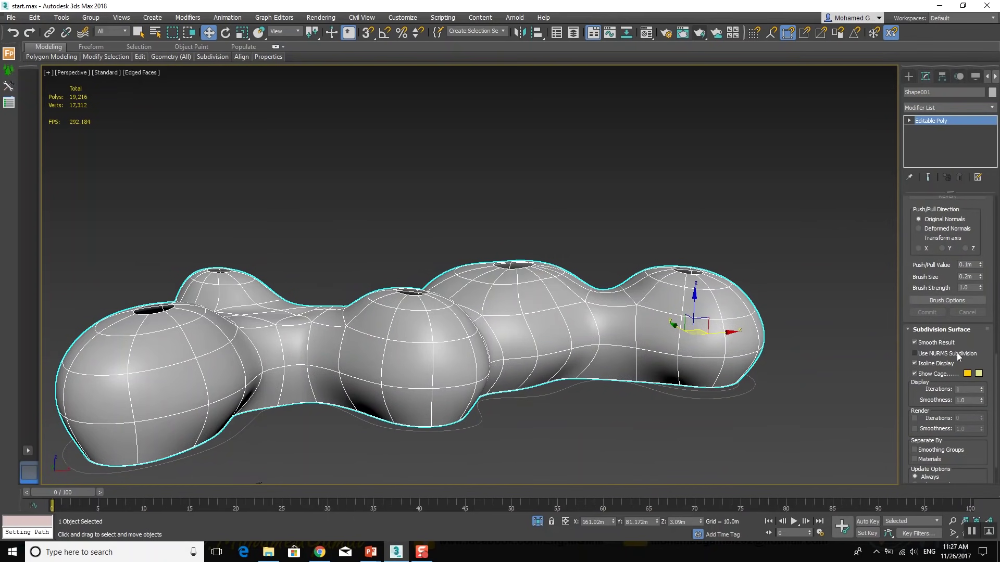
pyautogui.click(957, 353)
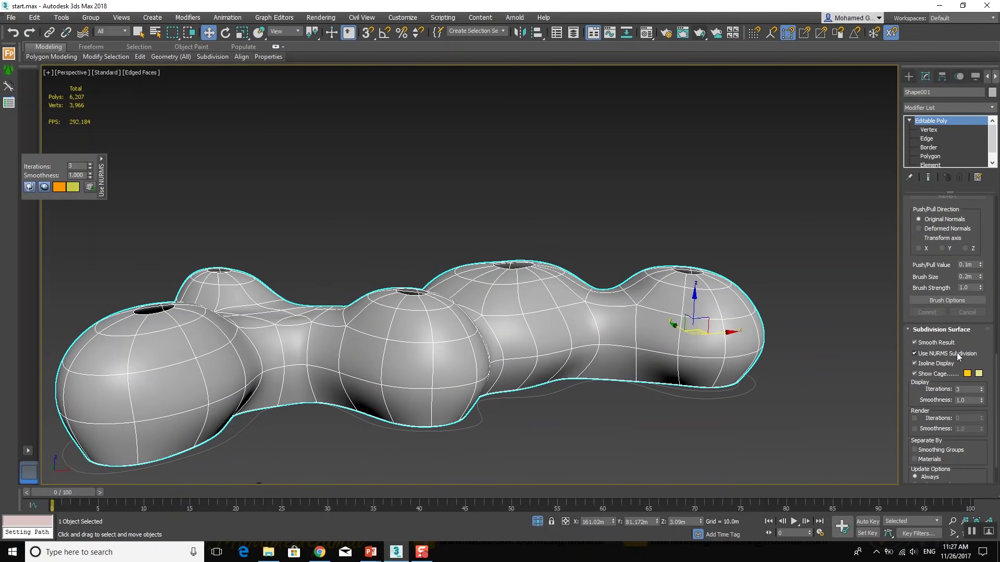
pyautogui.click(957, 353)
# Apply MeshSmooth with 2 iterations and collapse the building into an Editable Poly
pyautogui.click(948, 109)
pyautogui.press('m')
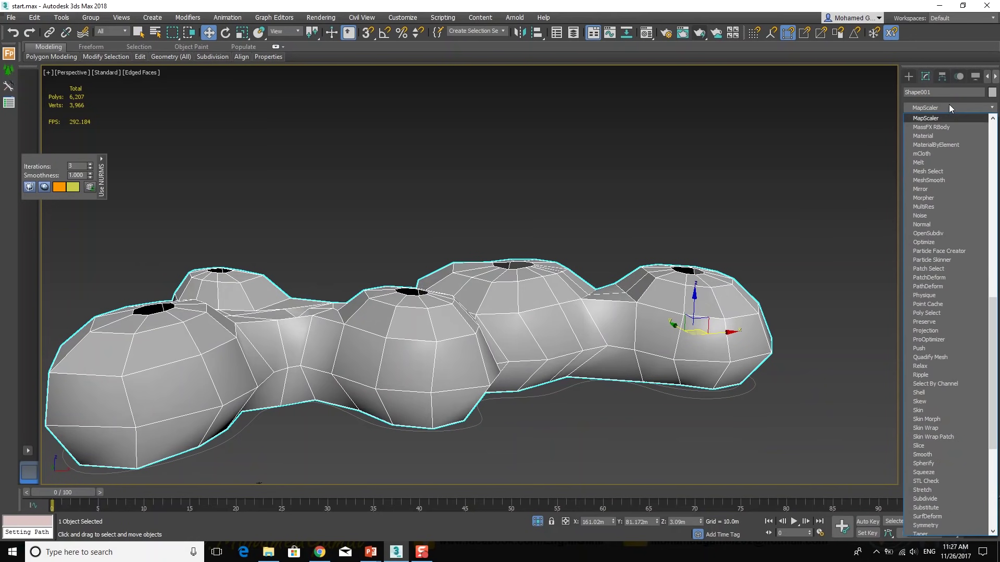
pyautogui.click(946, 180)
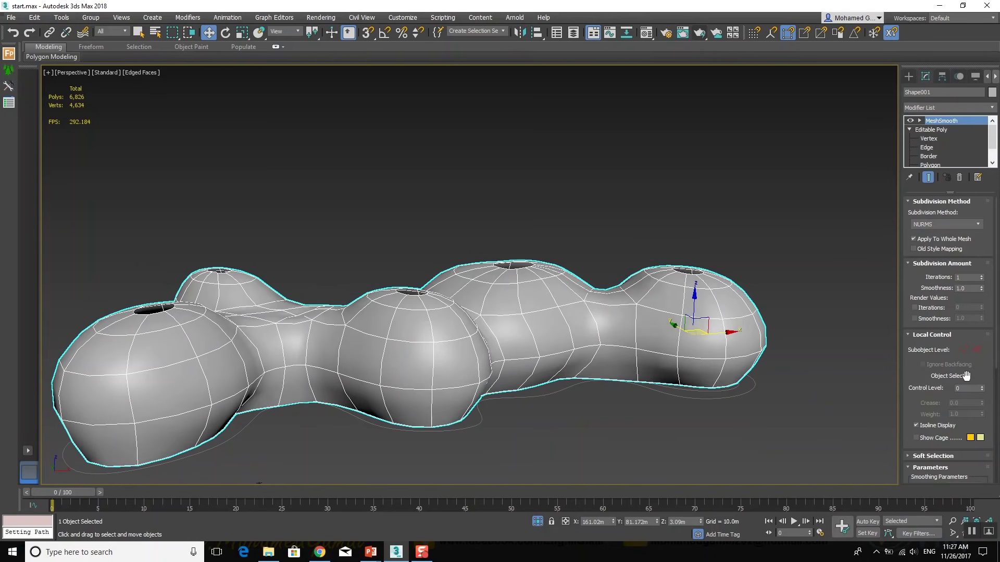
pyautogui.scroll(-5, 961, 375)
pyautogui.scroll(5, 947, 460)
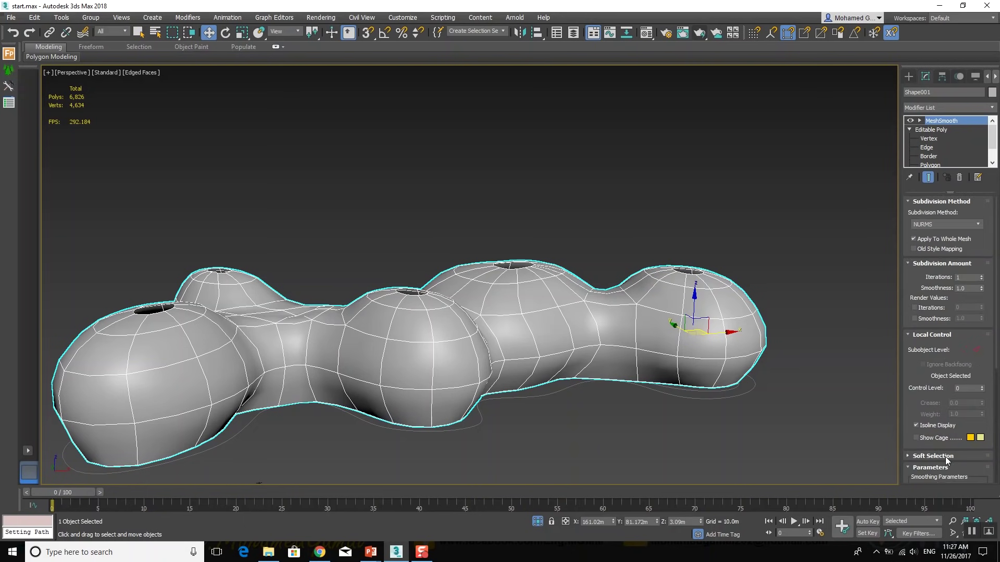
pyautogui.click(982, 278)
pyautogui.keyDown('alt'); pyautogui.moveTo(618, 311); pyautogui.dragTo(633, 304, button='middle'); pyautogui.keyUp('alt')
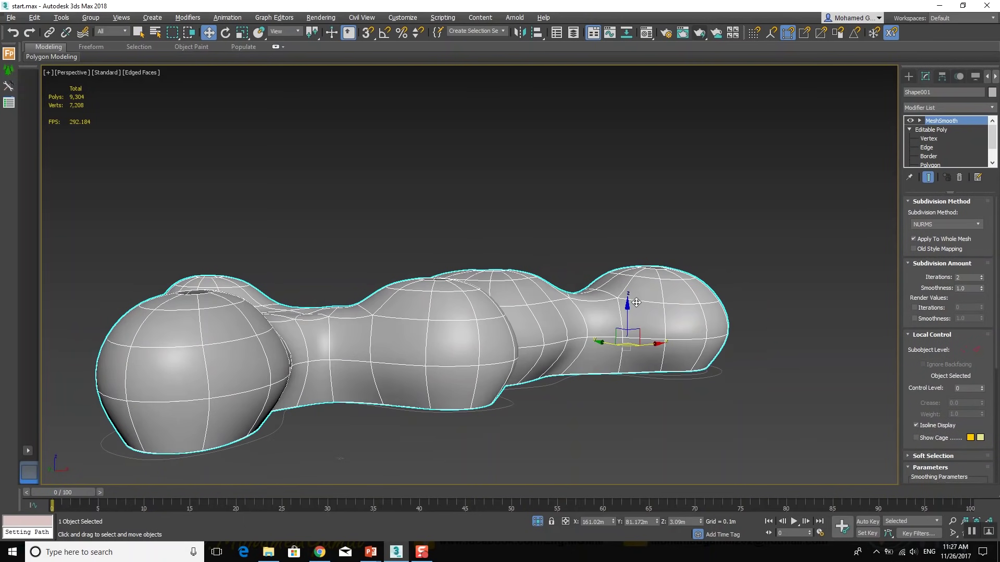
pyautogui.rightClick(609, 302)
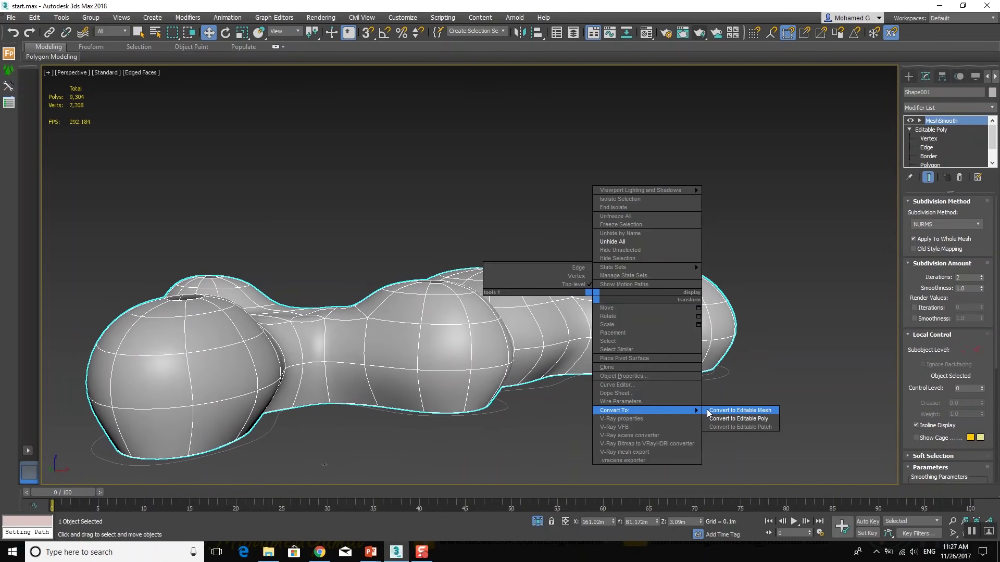
pyautogui.click(727, 415)
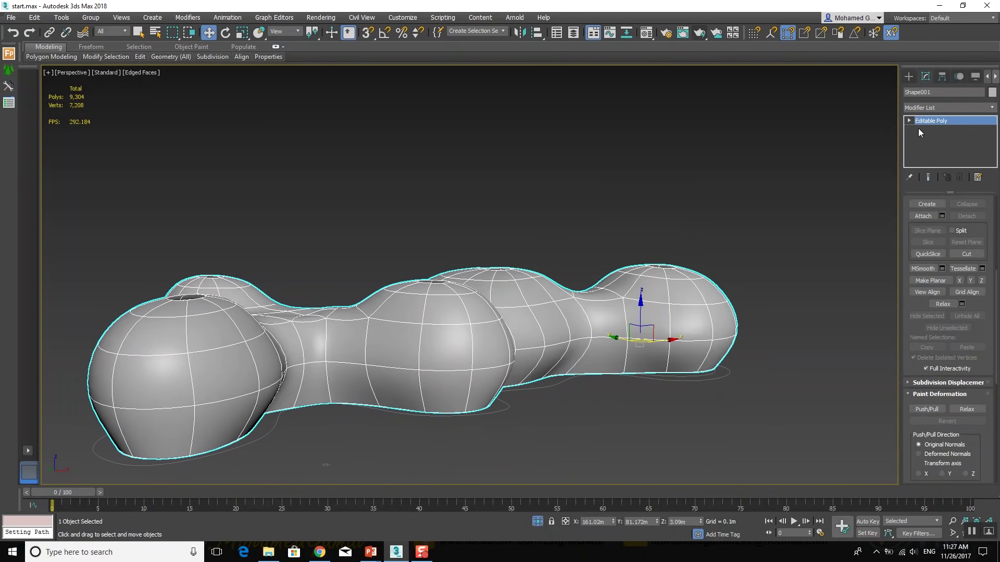
# Add another MeshSmooth at 0 iterations and collapse it into the Editable Poly again
pyautogui.click(930, 111)
pyautogui.scroll(-3, 930, 110)
pyautogui.scroll(-2, 930, 110)
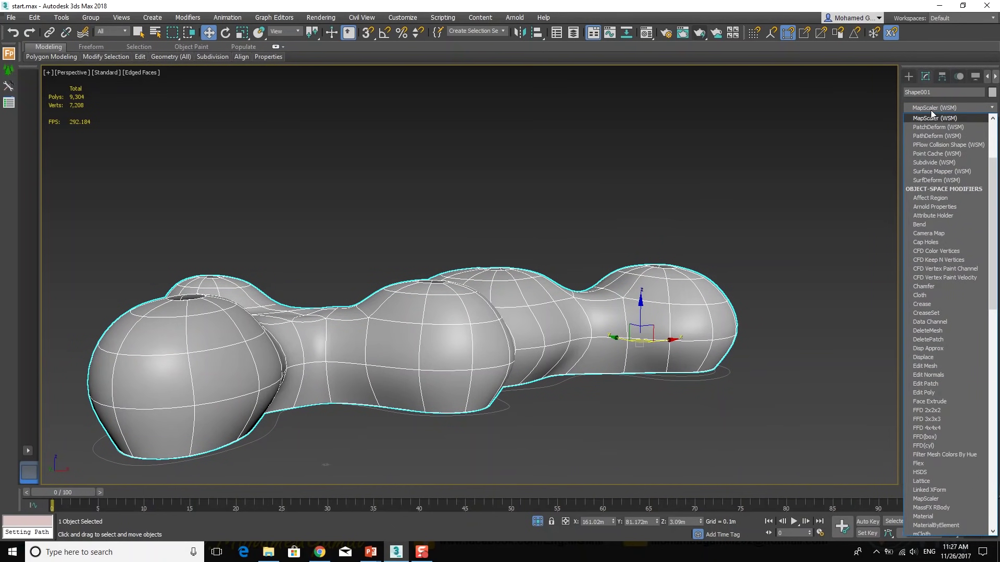
pyautogui.press('m')
pyautogui.press('m')
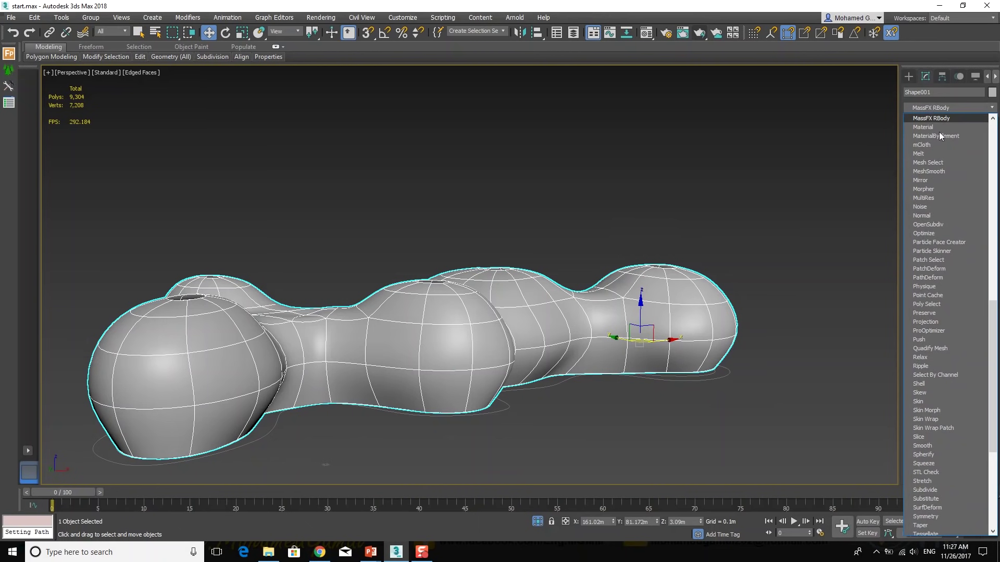
pyautogui.click(945, 170)
pyautogui.click(979, 280)
pyautogui.rightClick(523, 305)
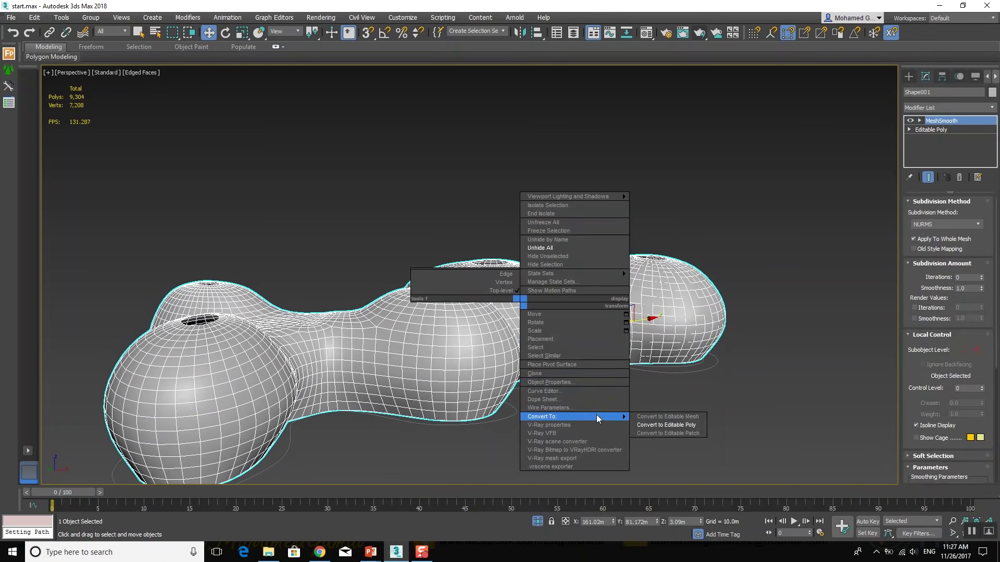
pyautogui.click(665, 424)
# Enter Polygon mode and select a column of faces on the left lobe
pyautogui.moveTo(665, 424)
pyautogui.keyDown('alt'); pyautogui.mouseDown(button='middle')
pyautogui.moveTo(543, 322)
pyautogui.moveTo(464, 311)
pyautogui.moveTo(228, 358)
pyautogui.mouseUp(button='middle'); pyautogui.keyUp('alt')
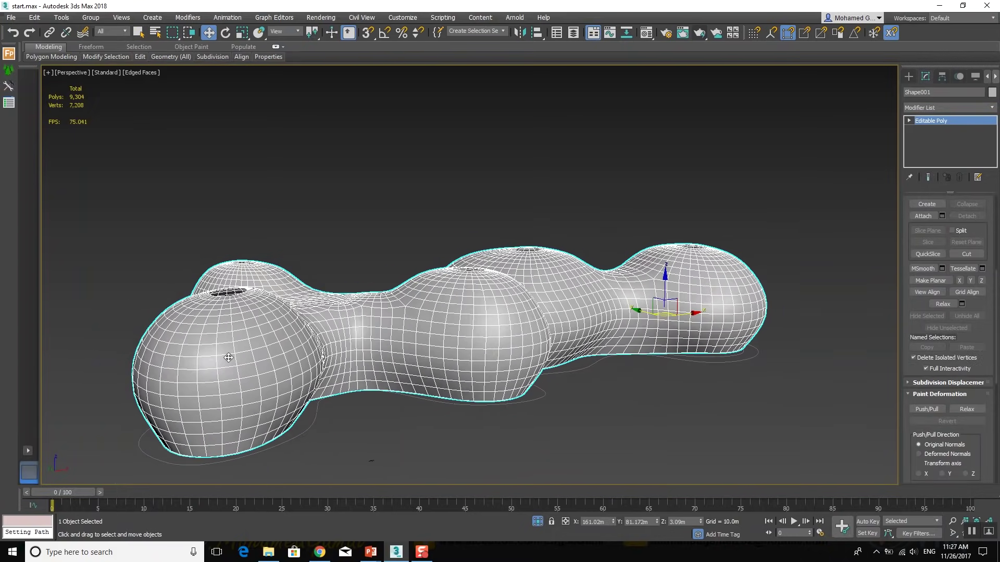
pyautogui.press('4')
pyautogui.click(247, 400)
pyautogui.keyDown('alt'); pyautogui.moveTo(246, 400); pyautogui.dragTo(263, 428, button='middle'); pyautogui.keyUp('alt')
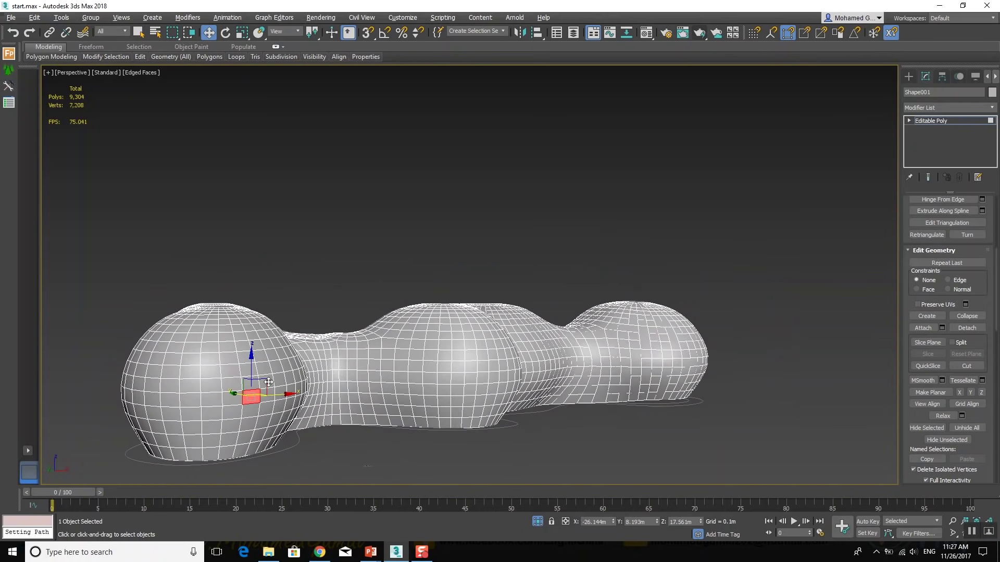
pyautogui.click(243, 440)
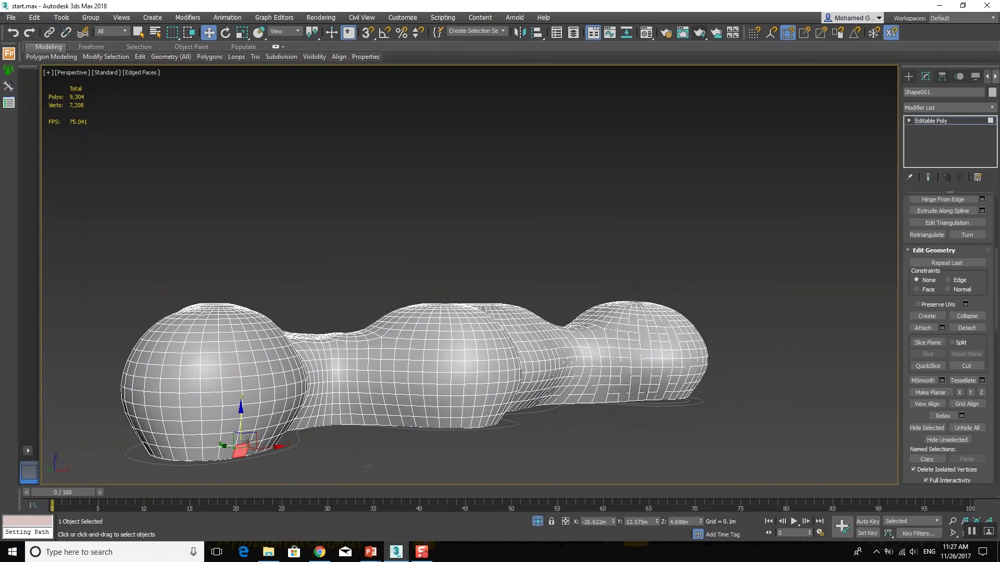
pyautogui.keyDown('ctrl'); pyautogui.click(251, 413); pyautogui.keyUp('ctrl')
# Extend the face column and select alternating horizontal rings around the left lobe
pyautogui.keyDown('ctrl'); pyautogui.click(251, 384); pyautogui.keyUp('ctrl')
pyautogui.keyDown('ctrl'); pyautogui.click(246, 357); pyautogui.keyUp('ctrl')
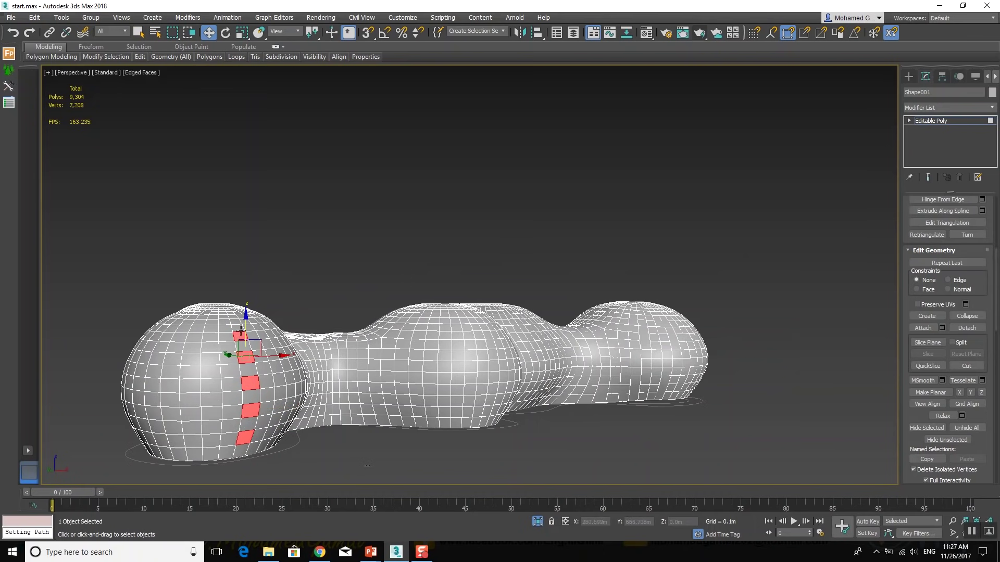
pyautogui.keyDown('ctrl'); pyautogui.click(236, 319); pyautogui.keyUp('ctrl')
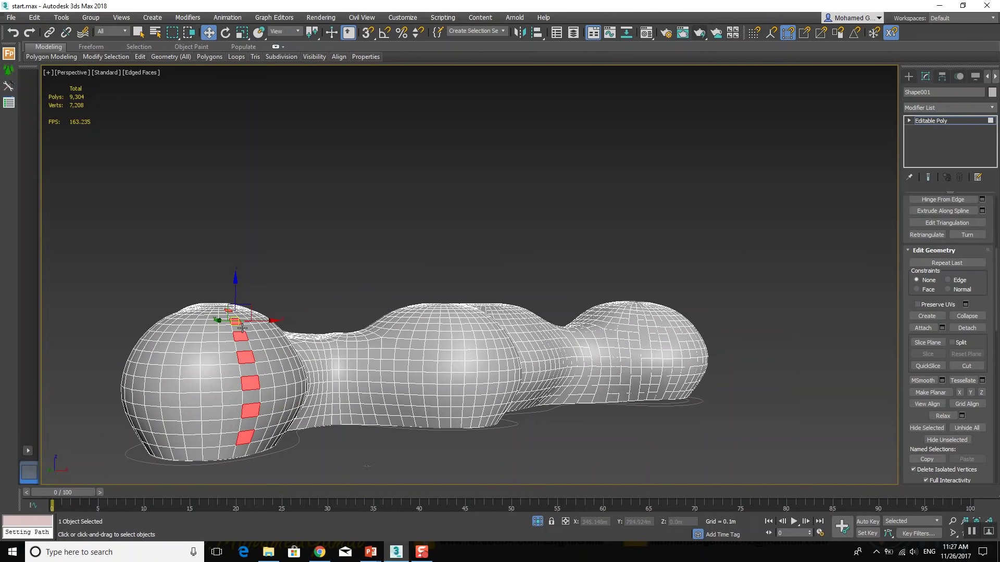
pyautogui.keyDown('alt'); pyautogui.moveTo(233, 317); pyautogui.dragTo(270, 425, button='middle'); pyautogui.keyUp('alt')
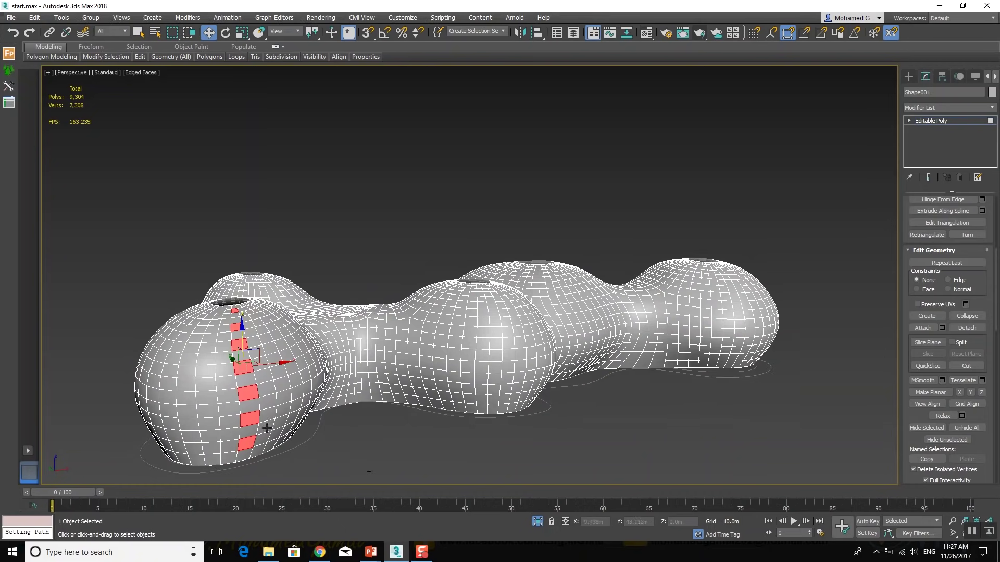
pyautogui.keyDown('shift'); pyautogui.click(264, 438); pyautogui.keyUp('shift')
pyautogui.keyDown('shift'); pyautogui.click(266, 417); pyautogui.keyUp('shift')
pyautogui.keyDown('shift'); pyautogui.click(263, 393); pyautogui.keyUp('shift')
pyautogui.keyDown('shift'); pyautogui.click(262, 367); pyautogui.keyUp('shift')
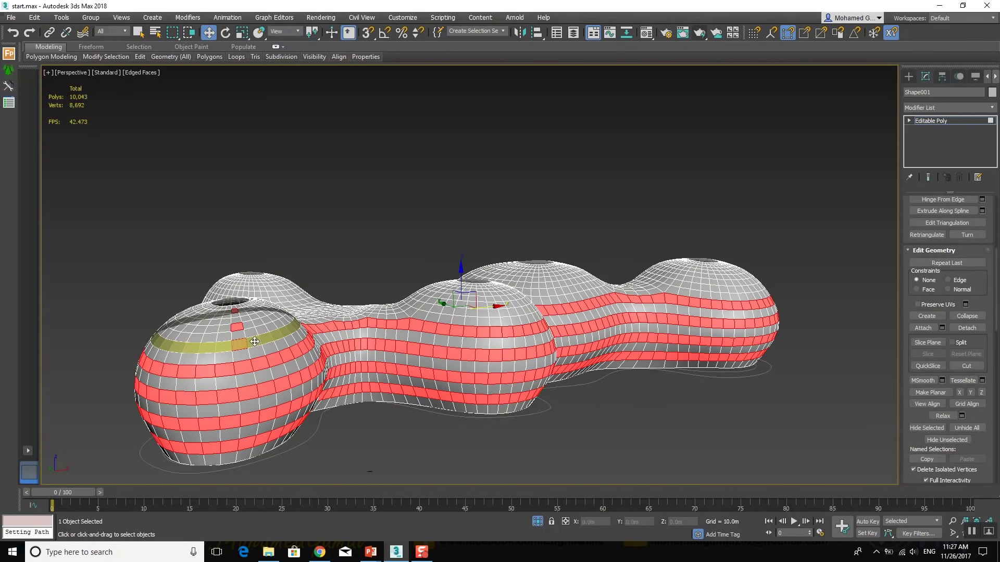
pyautogui.keyDown('shift'); pyautogui.click(252, 341); pyautogui.keyUp('shift')
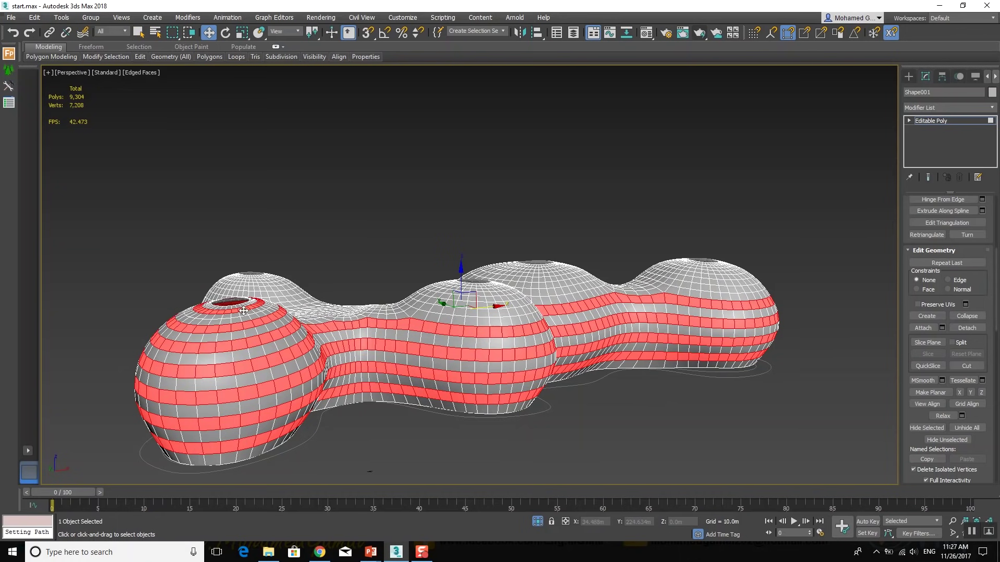
# Add alternating rings on the front dome, including the ring around its top opening
pyautogui.scroll(3, 283, 357)
pyautogui.moveTo(284, 357); pyautogui.dragTo(200, 405, button='middle')
pyautogui.scroll(2, 331, 398)
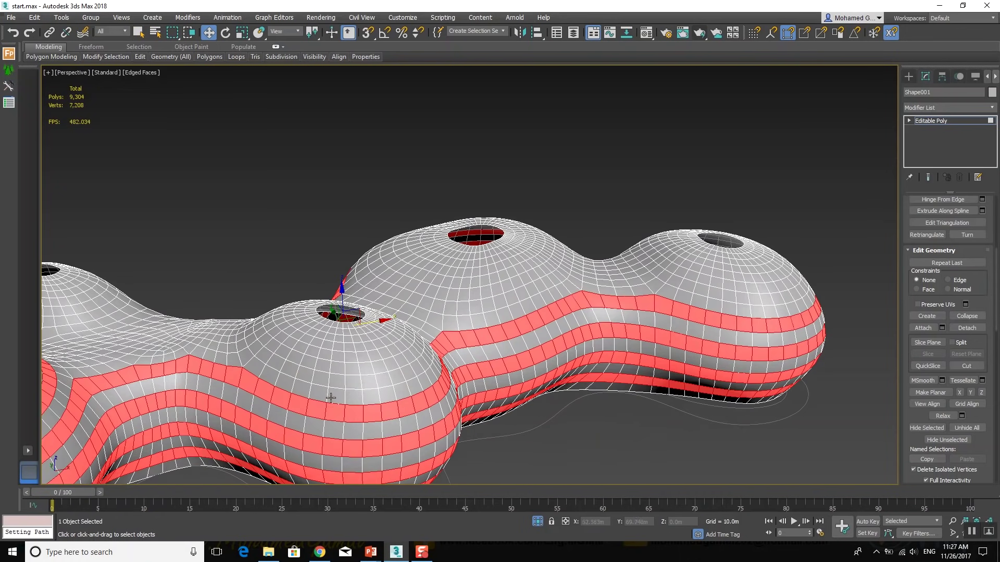
pyautogui.click(366, 381)
pyautogui.keyDown('ctrl'); pyautogui.click(358, 343); pyautogui.keyUp('ctrl')
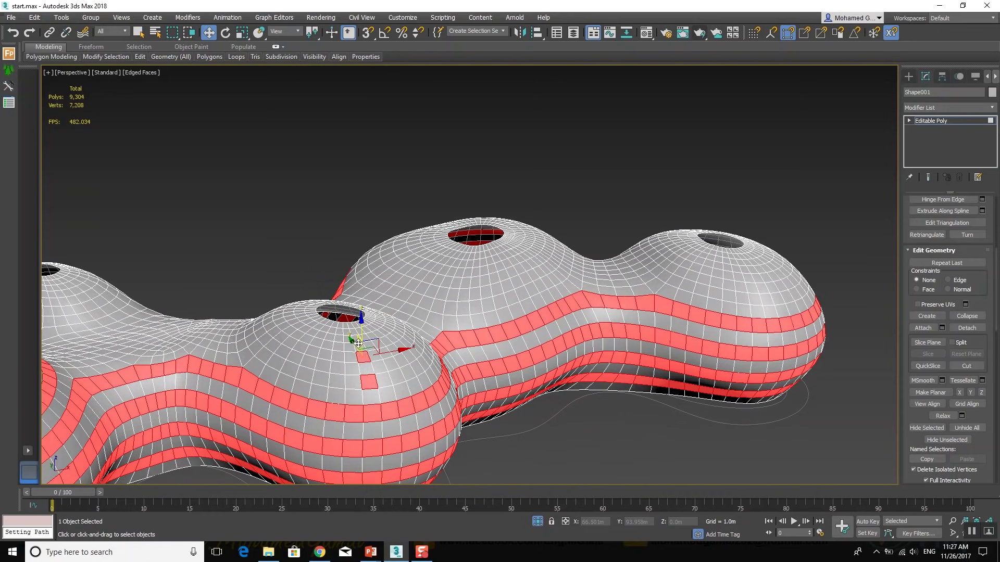
pyautogui.keyDown('ctrl'); pyautogui.click(355, 328); pyautogui.keyUp('ctrl')
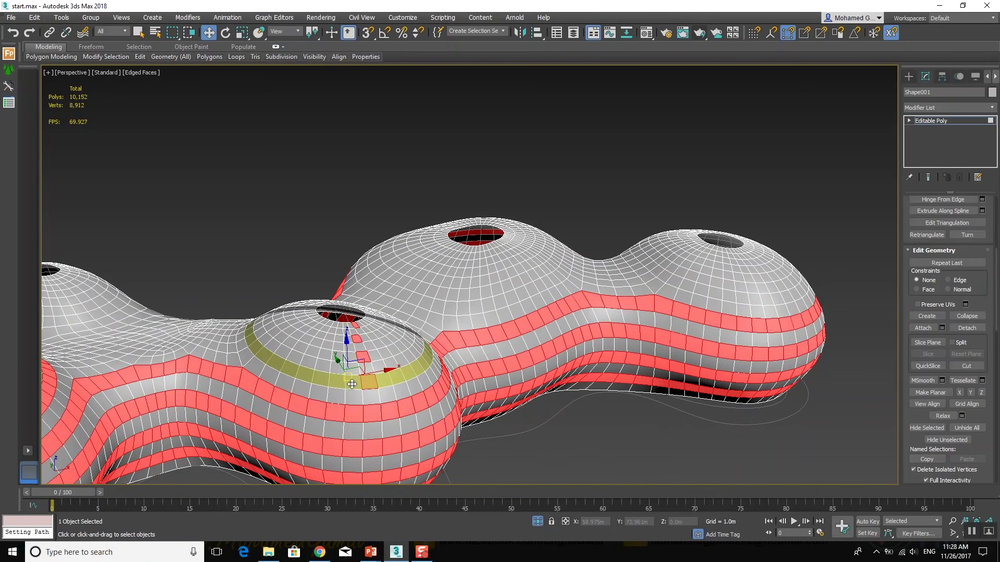
pyautogui.keyDown('shift'); pyautogui.click(352, 354); pyautogui.keyUp('shift')
pyautogui.keyDown('shift'); pyautogui.click(350, 327); pyautogui.keyUp('shift')
# Select alternating rings on the middle dome and delete polygons to widen its hole
pyautogui.moveTo(451, 394); pyautogui.dragTo(301, 395, button='middle')
pyautogui.keyDown('ctrl'); pyautogui.click(359, 306); pyautogui.keyUp('ctrl')
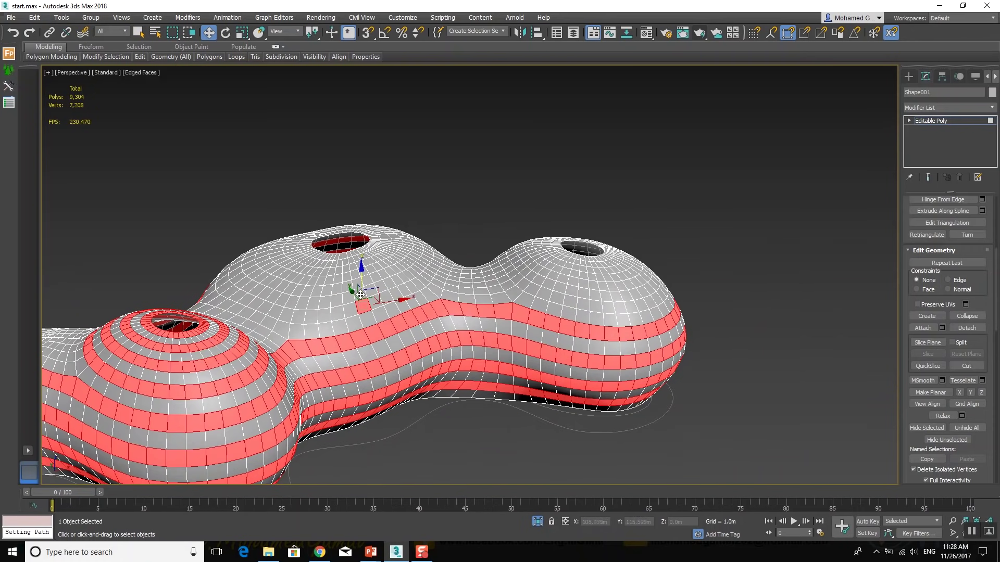
pyautogui.keyDown('ctrl'); pyautogui.click(357, 281); pyautogui.keyUp('ctrl')
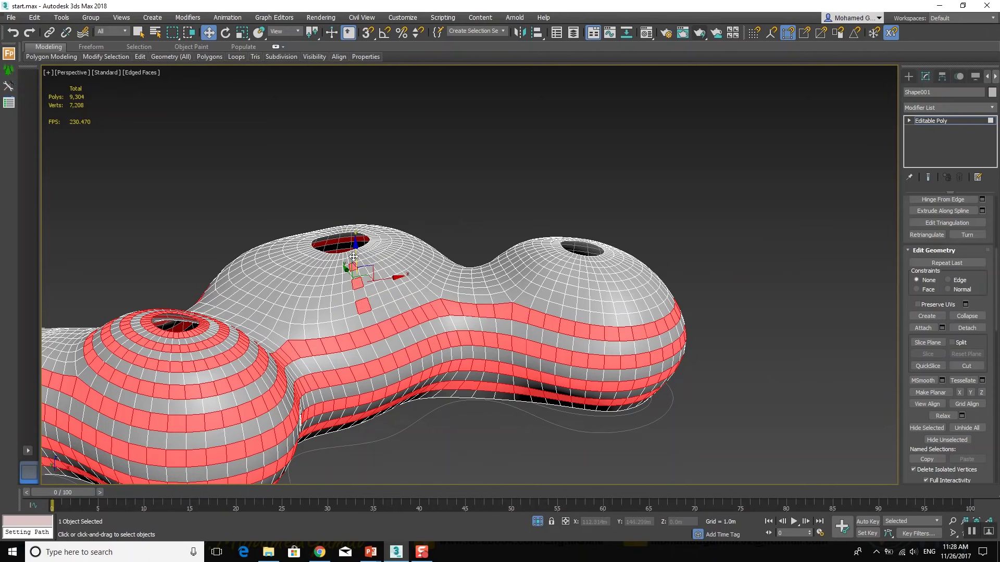
pyautogui.keyDown('shift'); pyautogui.click(362, 308); pyautogui.keyUp('shift')
pyautogui.keyDown('shift'); pyautogui.click(351, 287); pyautogui.keyUp('shift')
pyautogui.keyDown('shift'); pyautogui.click(347, 264); pyautogui.keyUp('shift')
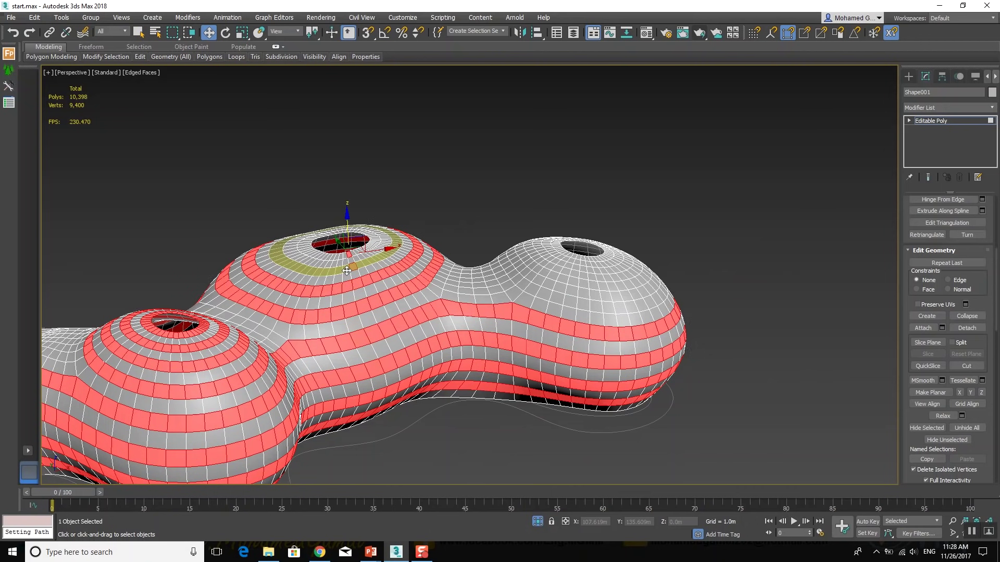
pyautogui.press('Delete')
# Select alternating rings across the right dome, including the ring around its hole
pyautogui.click(581, 301)
pyautogui.keyDown('ctrl'); pyautogui.click(583, 265); pyautogui.keyUp('ctrl')
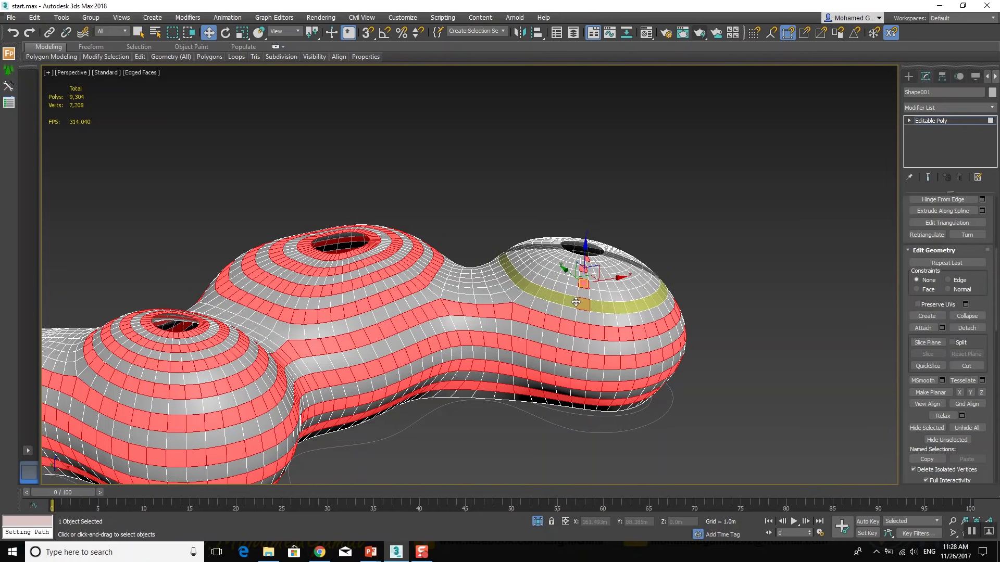
pyautogui.keyDown('shift'); pyautogui.click(577, 259); pyautogui.keyUp('shift')
pyautogui.keyDown('shift'); pyautogui.click(578, 258); pyautogui.keyUp('shift')
pyautogui.moveTo(581, 257)
pyautogui.keyDown('alt'); pyautogui.mouseDown(button='middle')
pyautogui.moveTo(251, 361)
pyautogui.moveTo(297, 350)
pyautogui.mouseUp(button='middle'); pyautogui.keyUp('alt')
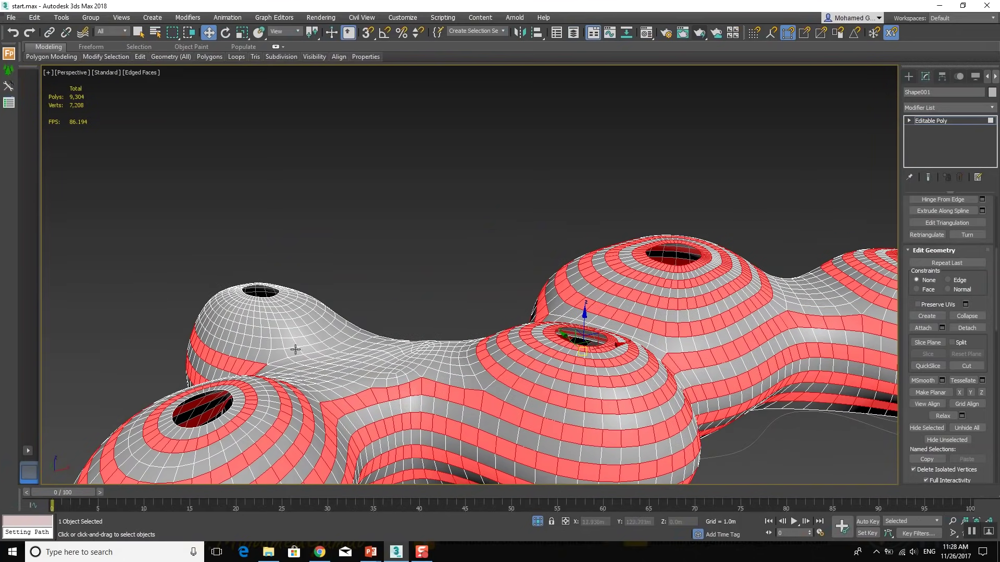
# Select alternating rings over the whole left dome, including the ring around its hole
pyautogui.click(265, 343)
pyautogui.keyDown('ctrl'); pyautogui.click(265, 324); pyautogui.keyUp('ctrl')
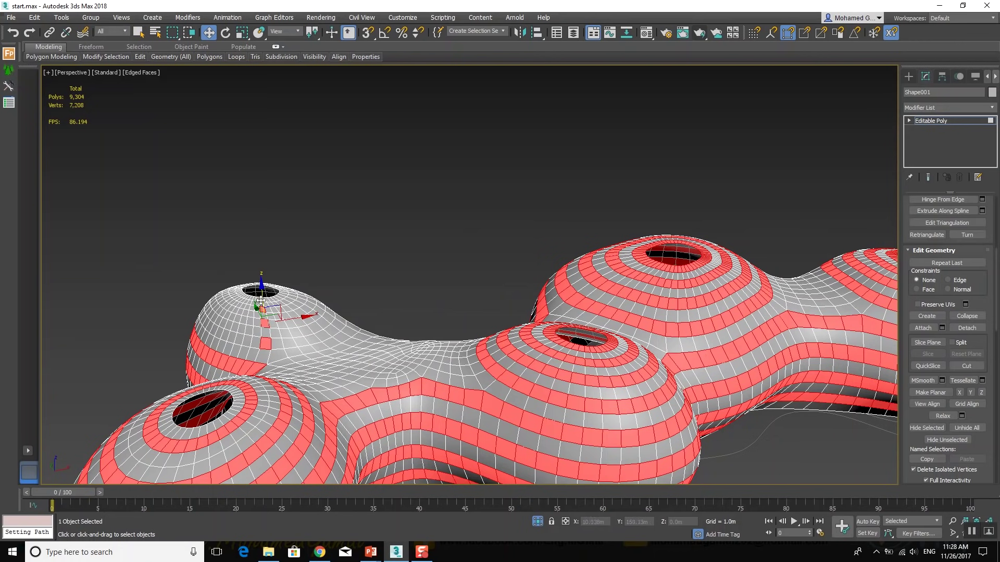
pyautogui.keyDown('shift'); pyautogui.click(268, 302); pyautogui.keyUp('shift')
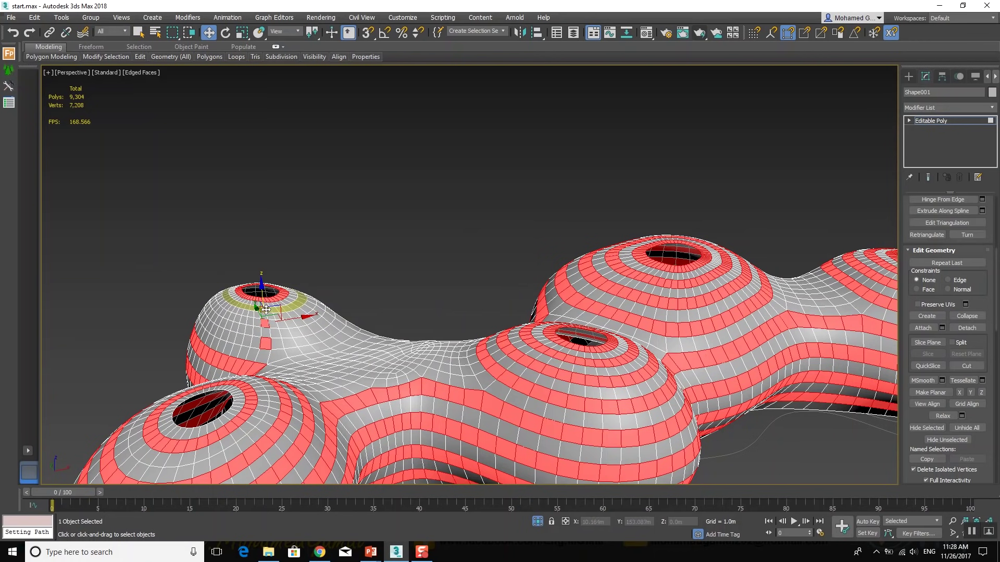
pyautogui.keyDown('shift'); pyautogui.click(266, 342); pyautogui.keyUp('shift')
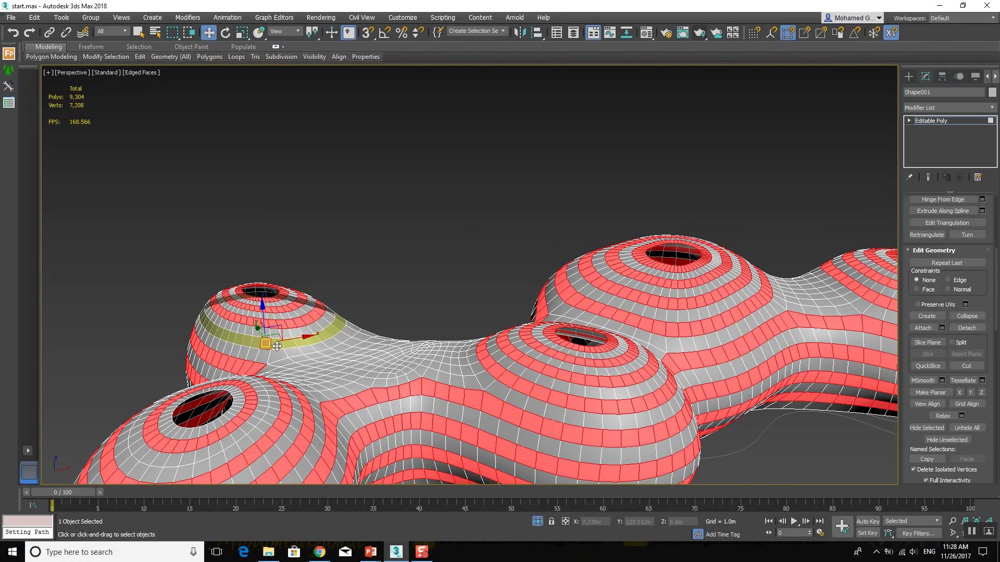
pyautogui.scroll(-3, 379, 422)
pyautogui.scroll(-2, 379, 422)
pyautogui.scroll(2, 314, 314)
pyautogui.scroll(2, 371, 375)
pyautogui.keyDown('alt'); pyautogui.moveTo(371, 374); pyautogui.dragTo(372, 344, button='middle'); pyautogui.keyUp('alt')
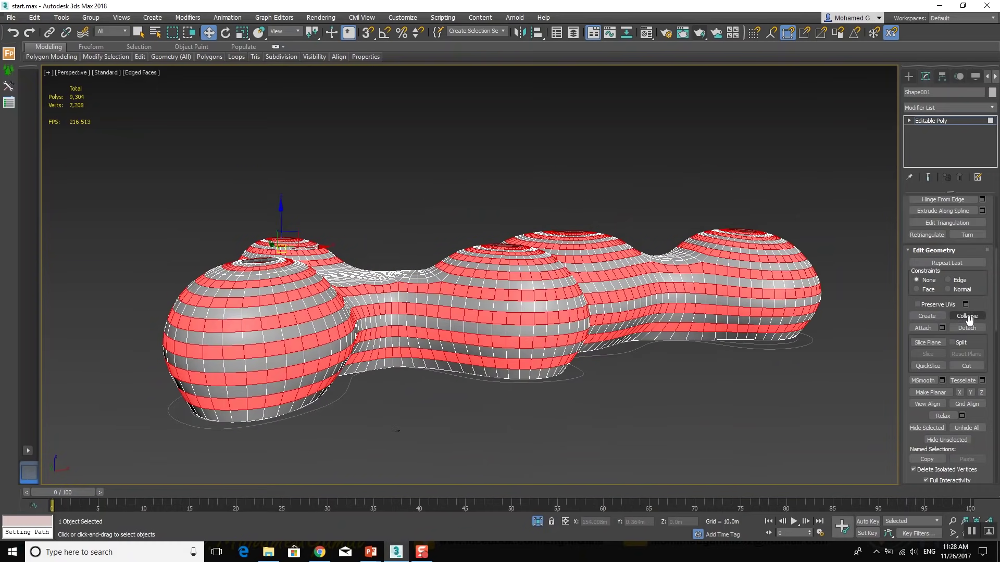
# Detach the selected rings as Object001 and exit Polygon sub-object mode
pyautogui.click(960, 329)
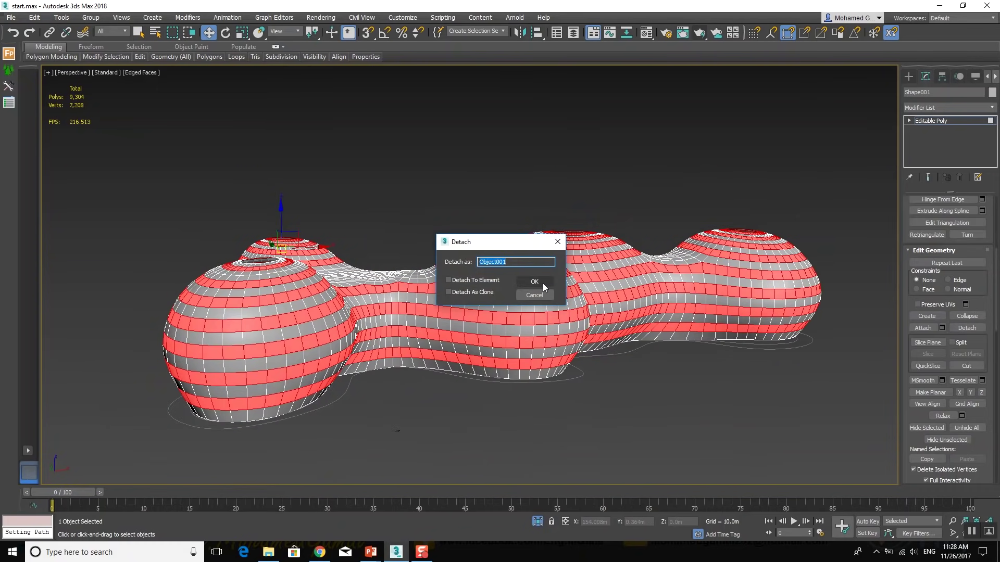
pyautogui.click(543, 283)
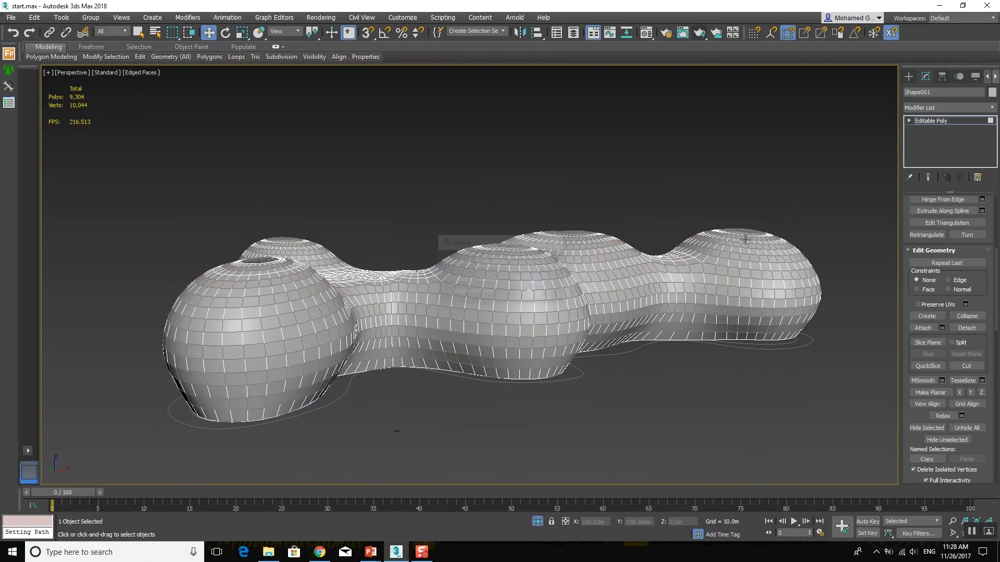
pyautogui.click(948, 121)
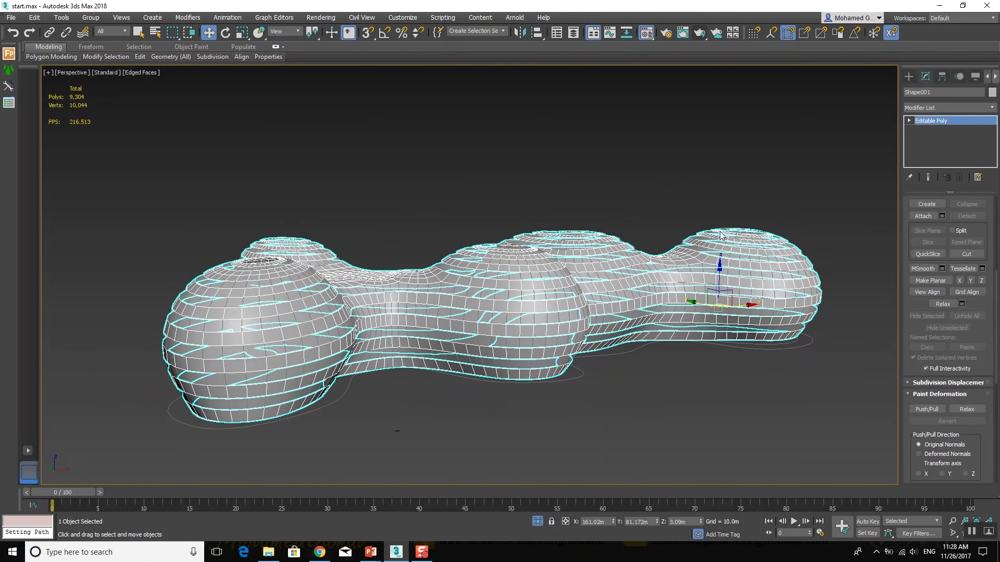
pyautogui.press('m')
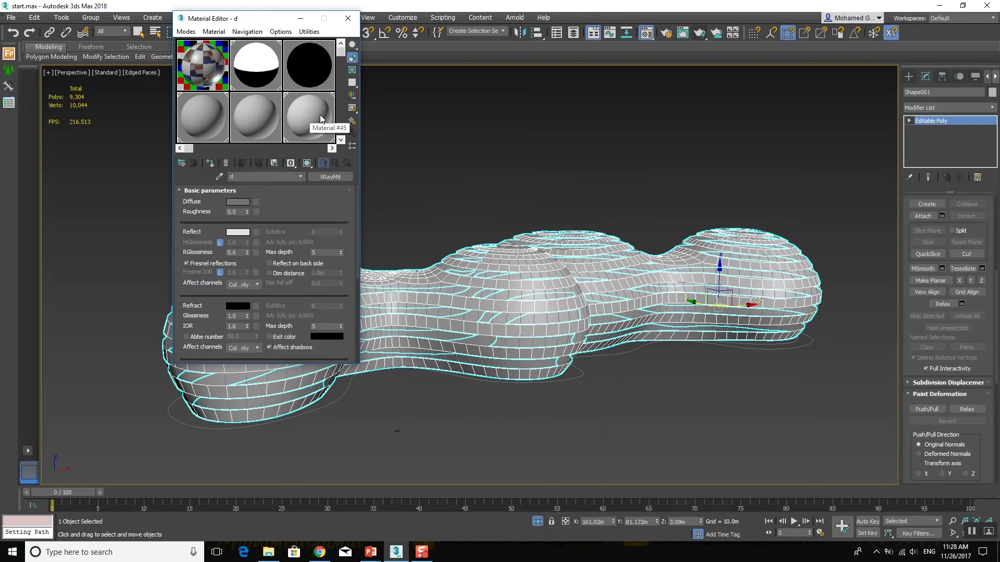
# Apply the white 'w' material to the building Shape001
pyautogui.scroll(-3, 312, 115)
pyautogui.scroll(-3, 307, 119)
pyautogui.click(218, 135)
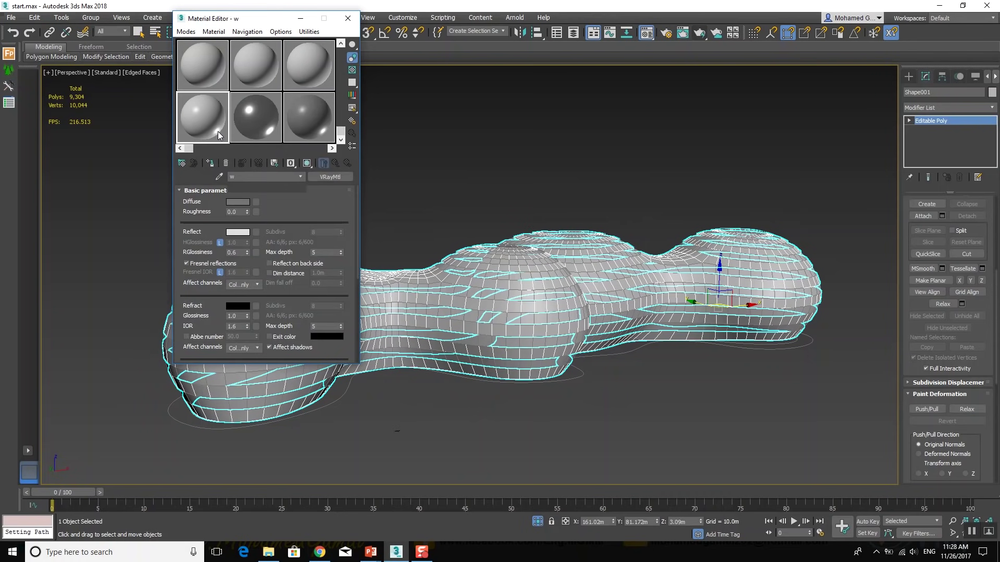
pyautogui.moveTo(219, 134)
pyautogui.mouseDown()
pyautogui.moveTo(721, 275)
pyautogui.moveTo(706, 304)
pyautogui.mouseUp()
pyautogui.rightClick(706, 303)
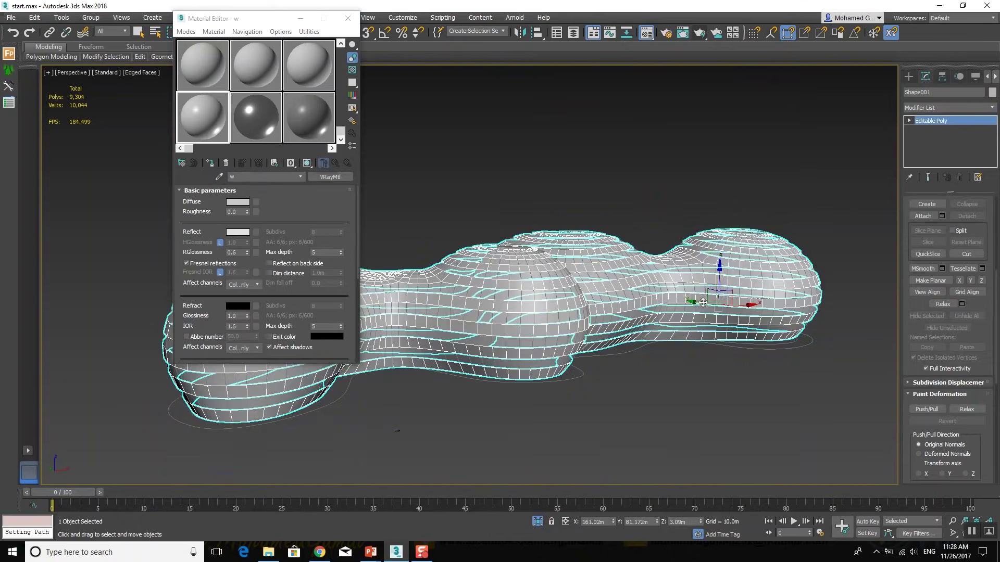
pyautogui.click(484, 331)
pyautogui.keyDown('shift'); pyautogui.moveTo(505, 310); pyautogui.dragTo(505, 177); pyautogui.keyUp('shift')
pyautogui.rightClick(505, 177)
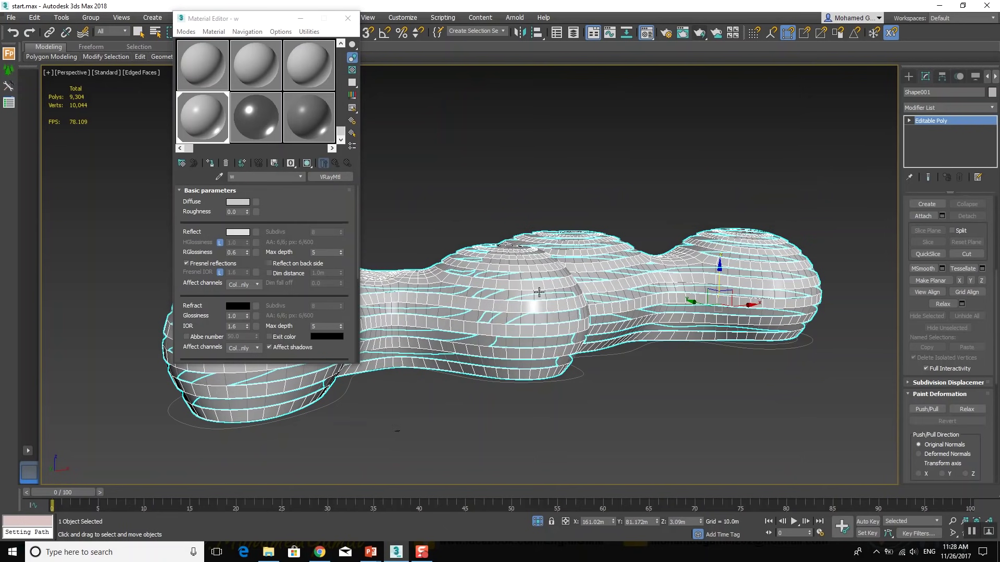
# Select Object001 and assign it the dark 'g' material
pyautogui.click(524, 367)
pyautogui.keyDown('shift'); pyautogui.moveTo(524, 367); pyautogui.dragTo(524, 305); pyautogui.keyUp('shift')
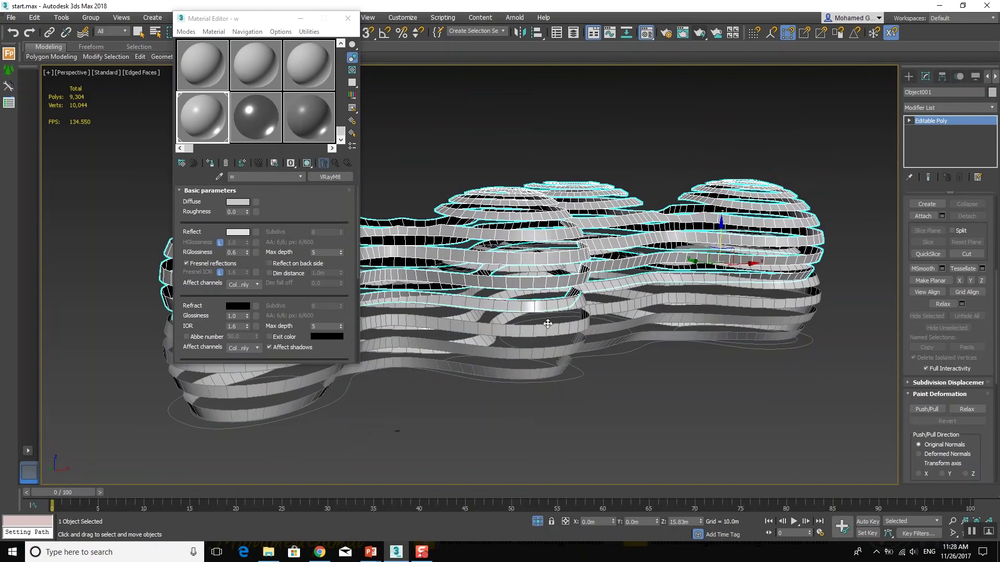
pyautogui.rightClick(524, 305)
pyautogui.click(271, 120)
pyautogui.click(209, 163)
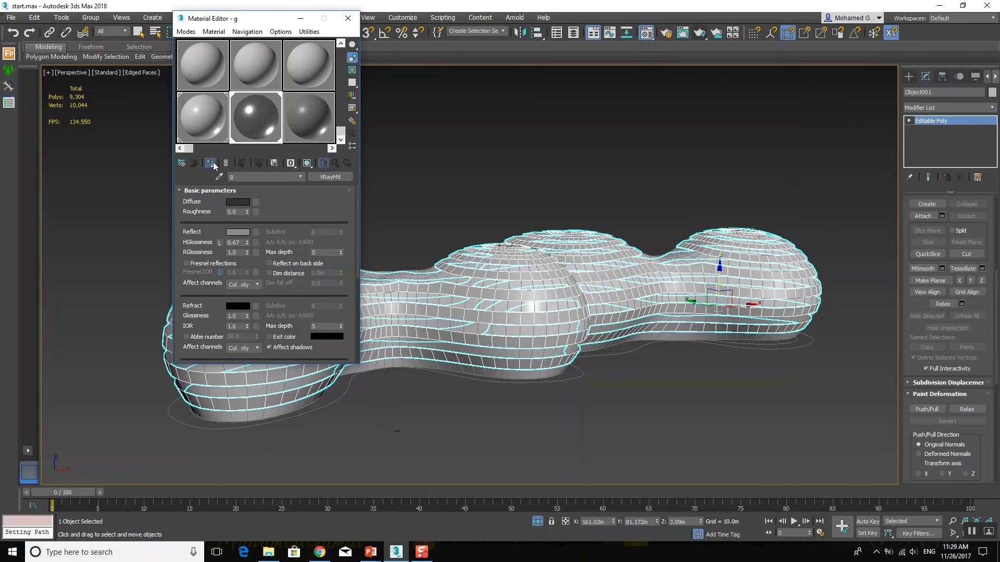
pyautogui.click(300, 18)
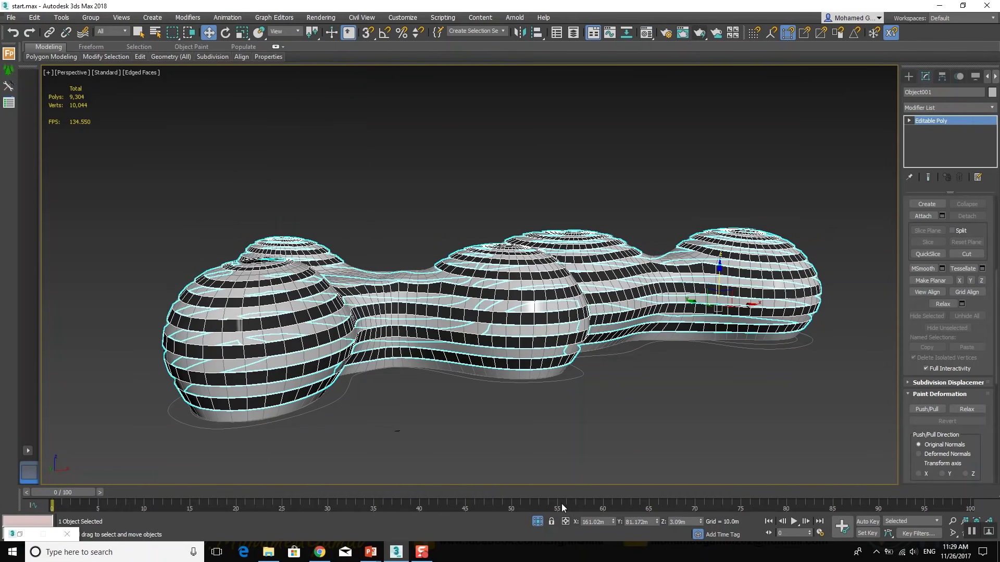
# Turn off Isolate Selection, run a V-Ray production render, and close the frame buffer
pyautogui.click(538, 522)
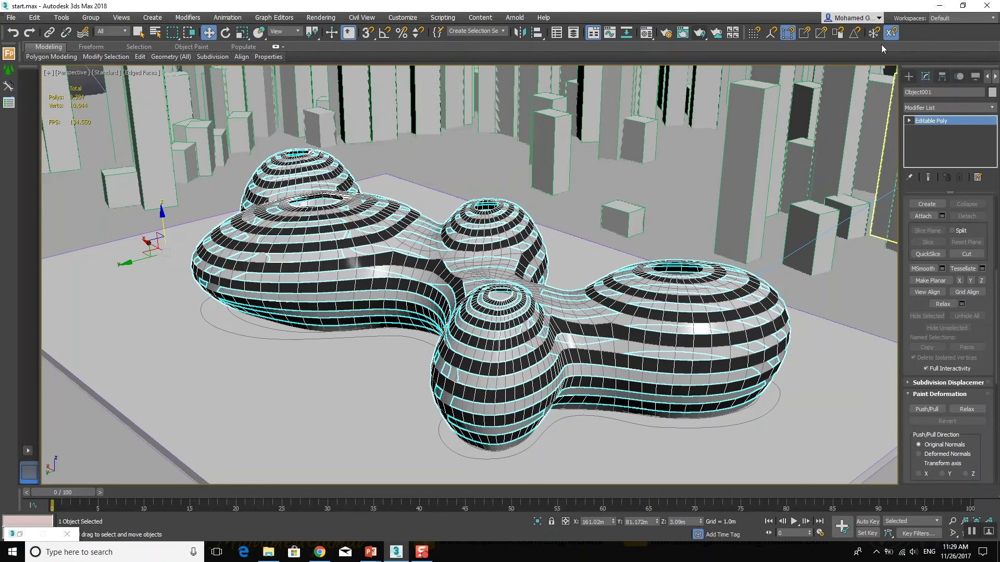
pyautogui.click(699, 34)
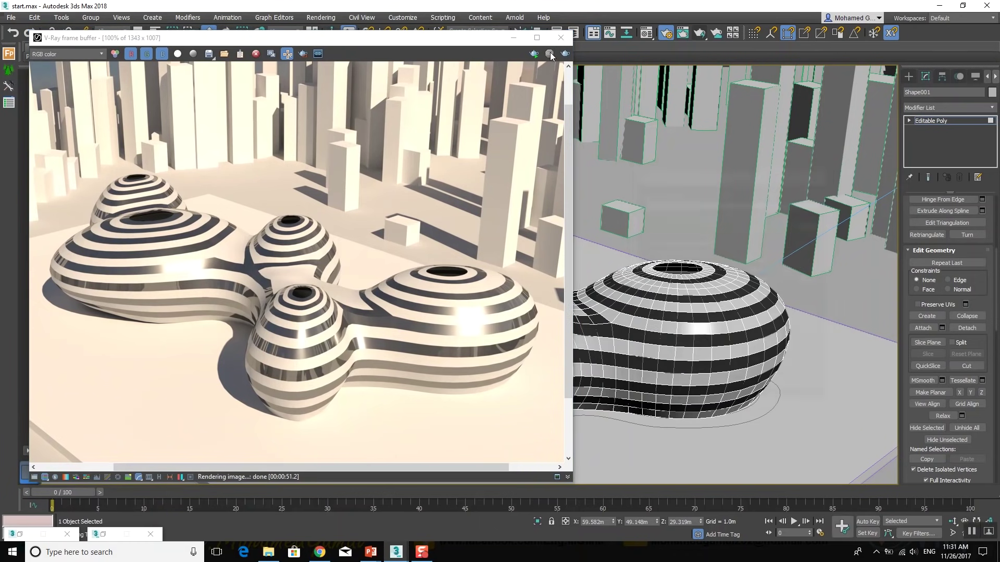
pyautogui.click(513, 38)
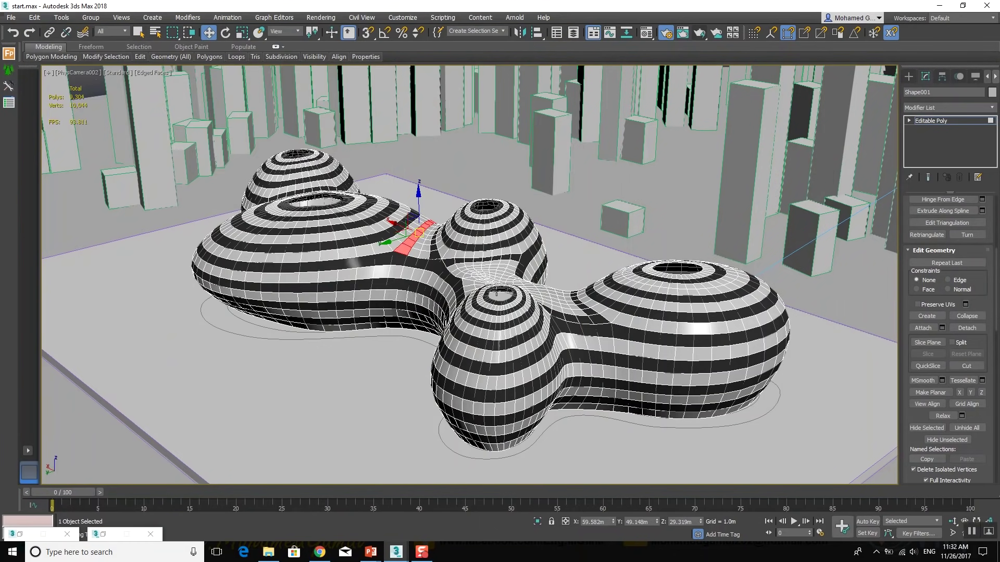
# Orbit the striped building in Perspective view, then bring up the PowerPoint window
pyautogui.click(499, 317)
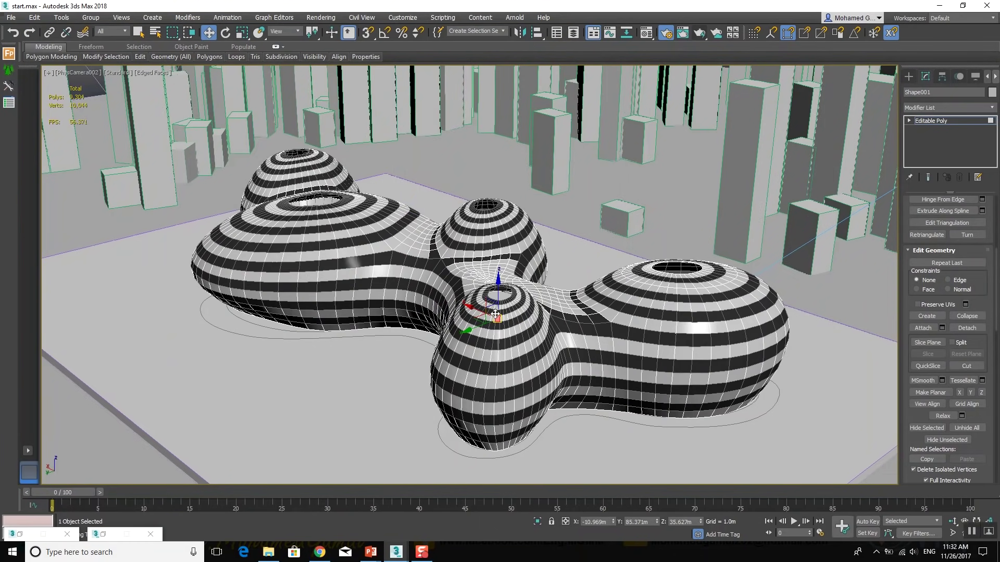
pyautogui.press('p')
pyautogui.keyDown('alt'); pyautogui.moveTo(503, 306); pyautogui.dragTo(531, 297, button='middle'); pyautogui.keyUp('alt')
pyautogui.click(910, 80)
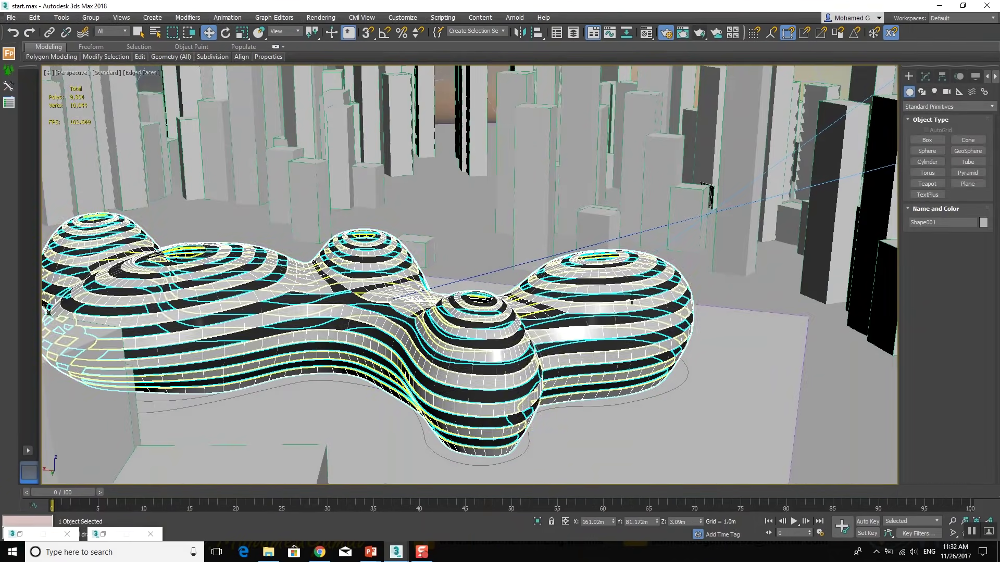
pyautogui.keyDown('alt'); pyautogui.moveTo(641, 281); pyautogui.dragTo(624, 268, button='middle'); pyautogui.keyUp('alt')
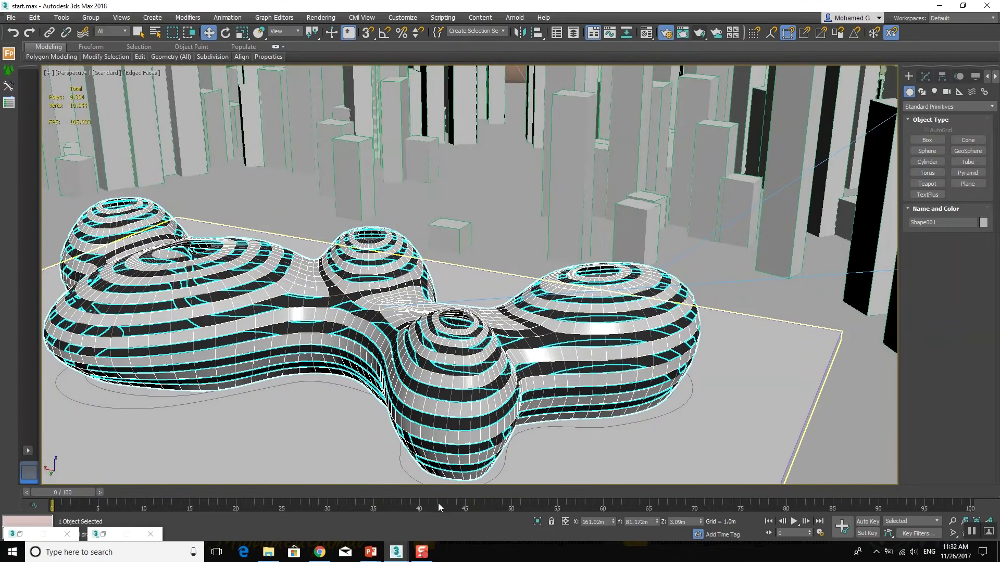
pyautogui.moveTo(460, 380)
pyautogui.keyDown('alt'); pyautogui.mouseDown(button='middle')
pyautogui.moveTo(400, 429)
pyautogui.moveTo(413, 417)
pyautogui.moveTo(346, 444)
pyautogui.moveTo(285, 437)
pyautogui.moveTo(375, 388)
pyautogui.mouseUp(button='middle'); pyautogui.keyUp('alt')
pyautogui.click(401, 429)
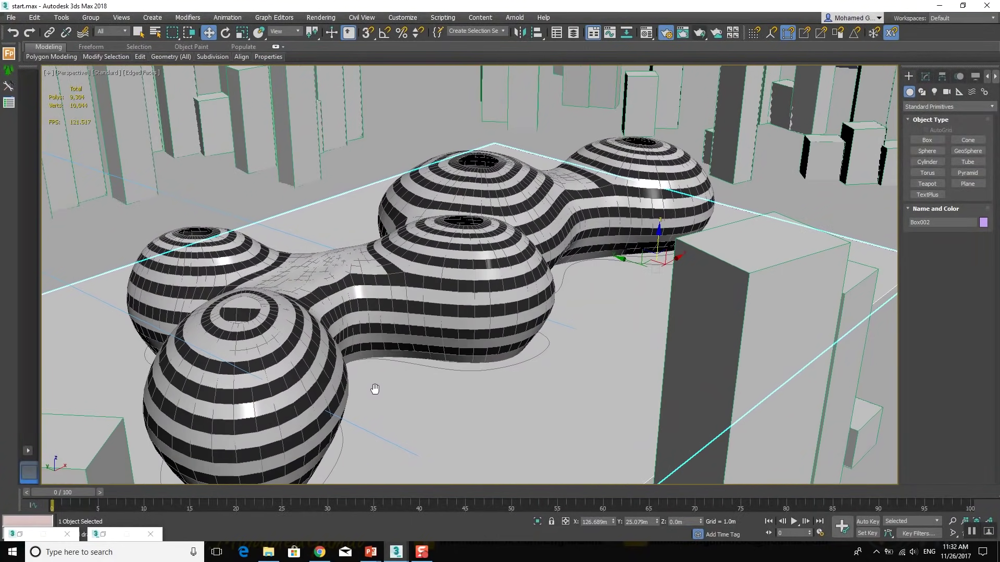
pyautogui.click(371, 554)
# Return to the PowerPoint slide show and advance to the contact-information slide
pyautogui.click(427, 505)
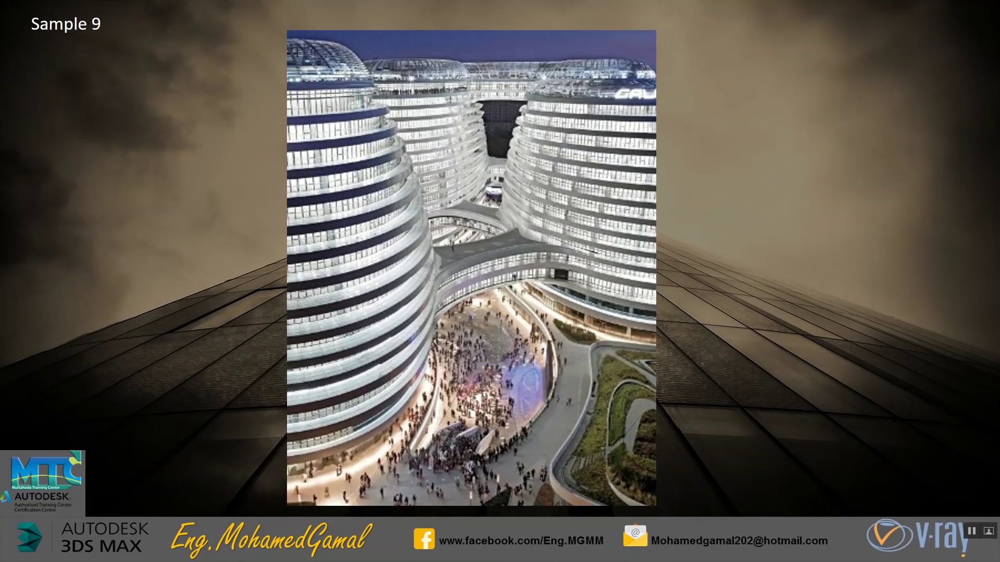
pyautogui.click(811, 359)
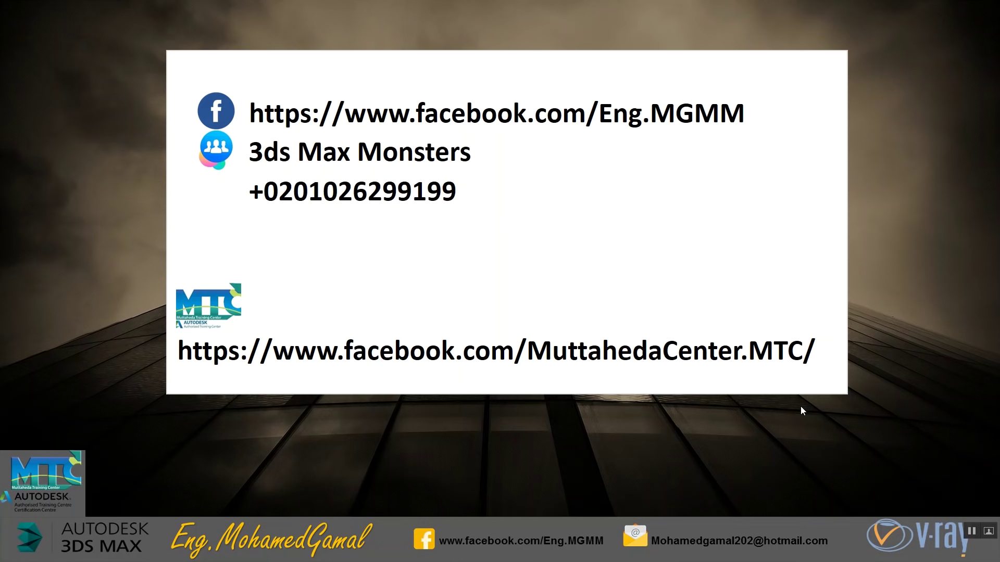